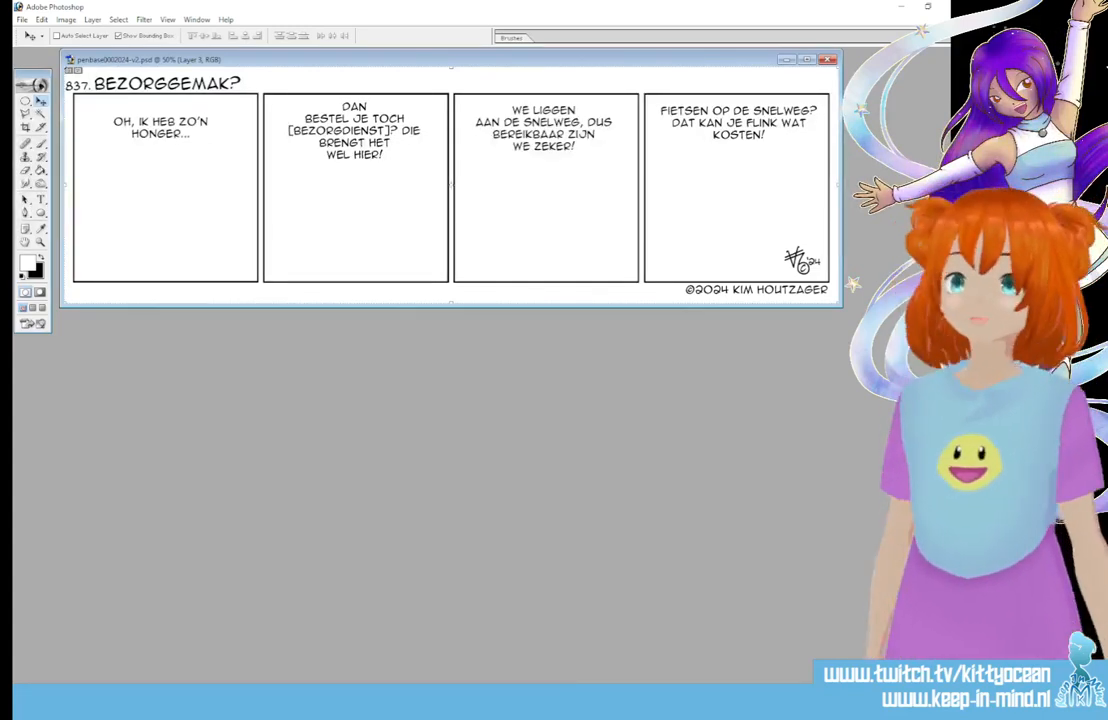
# Step: Maximize the comic strip template's window and save the document as a new file named 843.psd
pyautogui.doubleClick(700, 58)
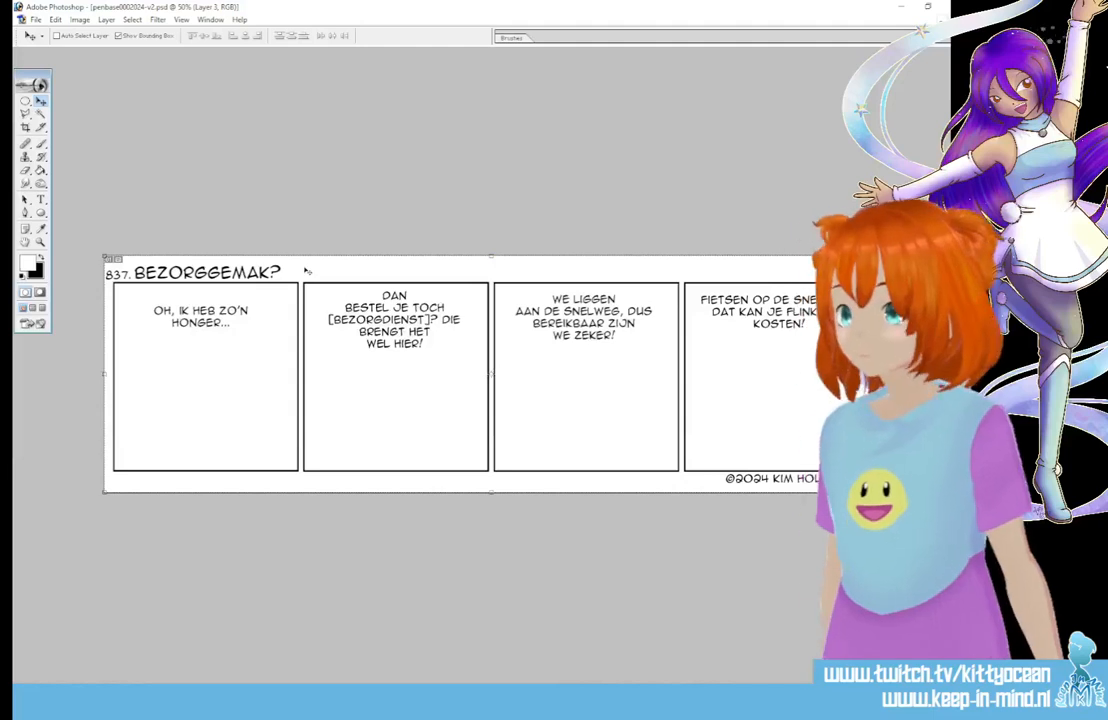
pyautogui.click(33, 20)
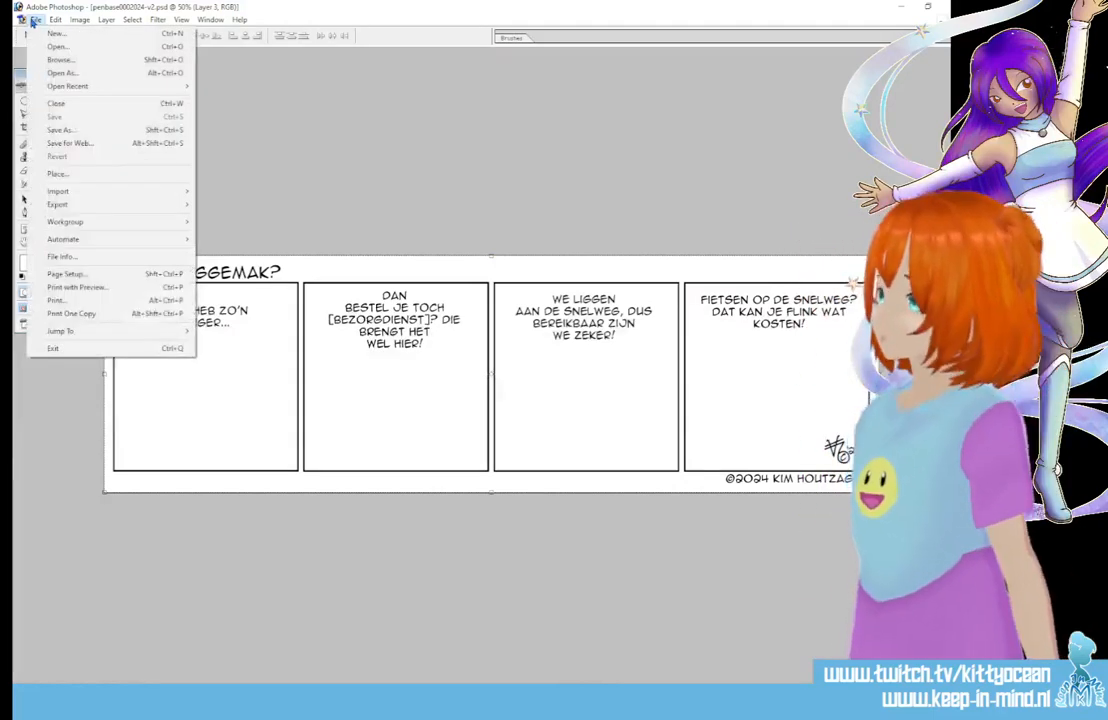
pyautogui.click(110, 131)
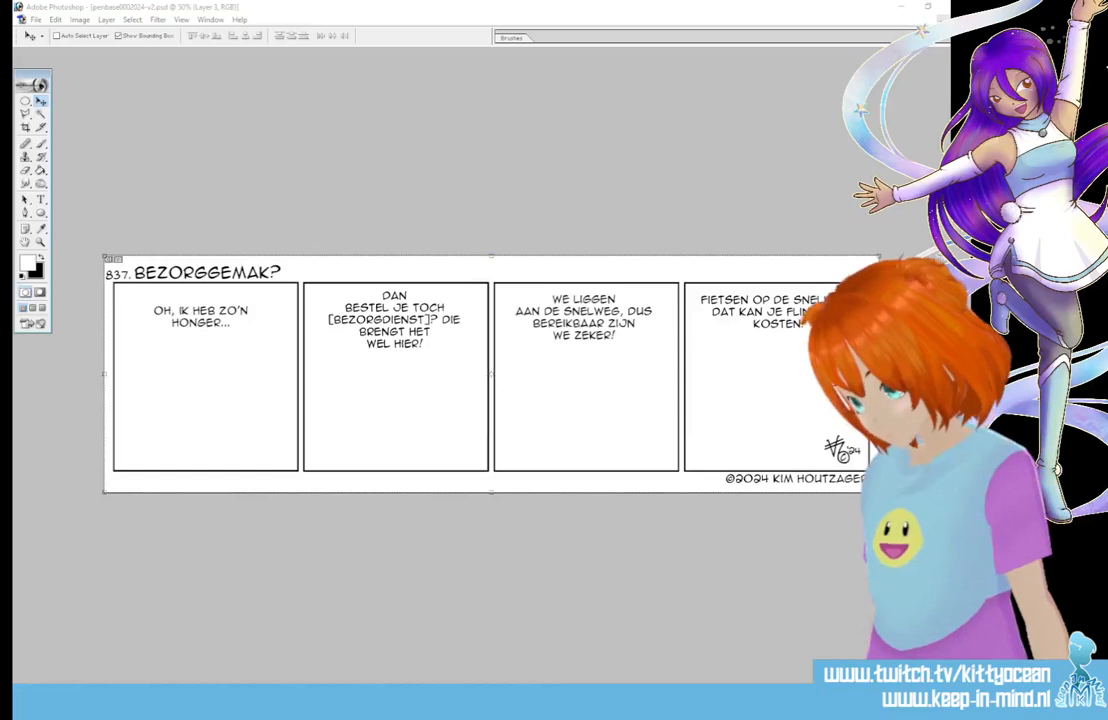
pyautogui.press('Return')
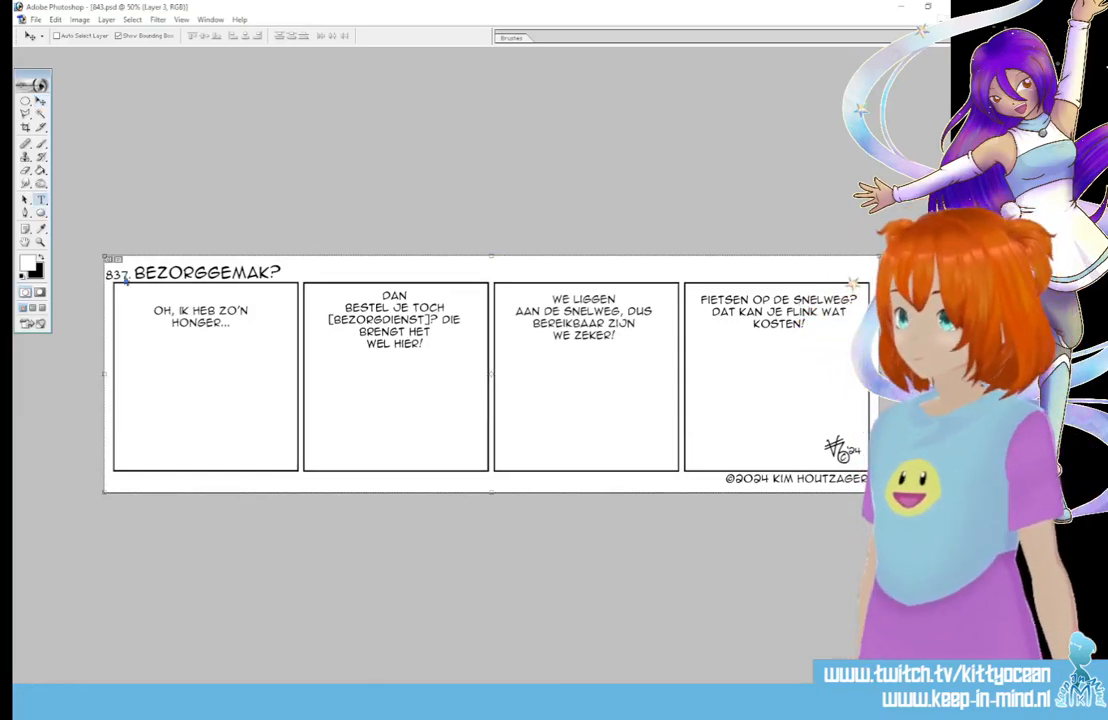
# Step: Change the strip's number to 843 and replace its title with "STIJLVOL"
pyautogui.click(41, 199)
pyautogui.moveTo(131, 273); pyautogui.dragTo(72, 273)
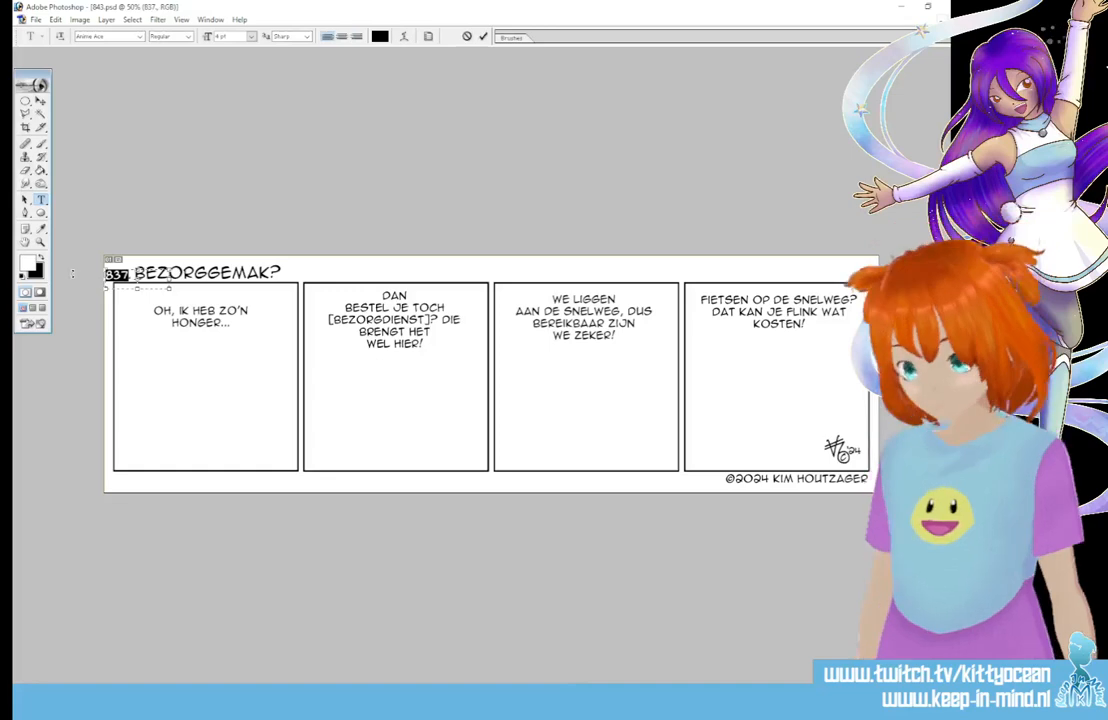
pyautogui.write('843')
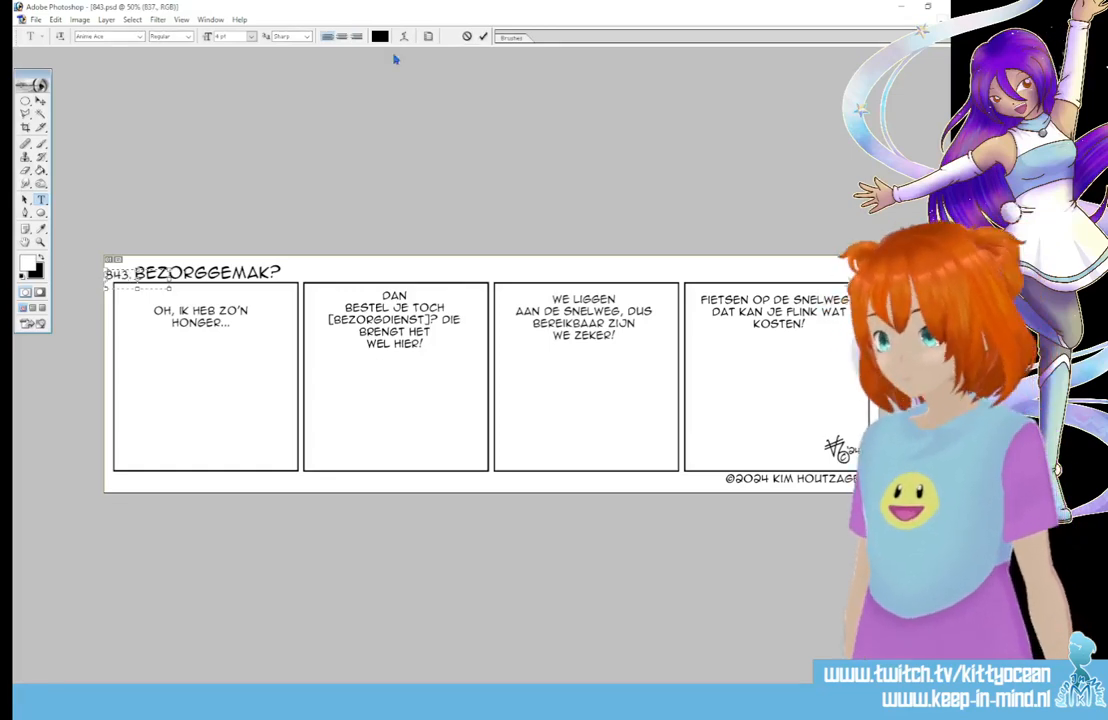
pyautogui.click(483, 36)
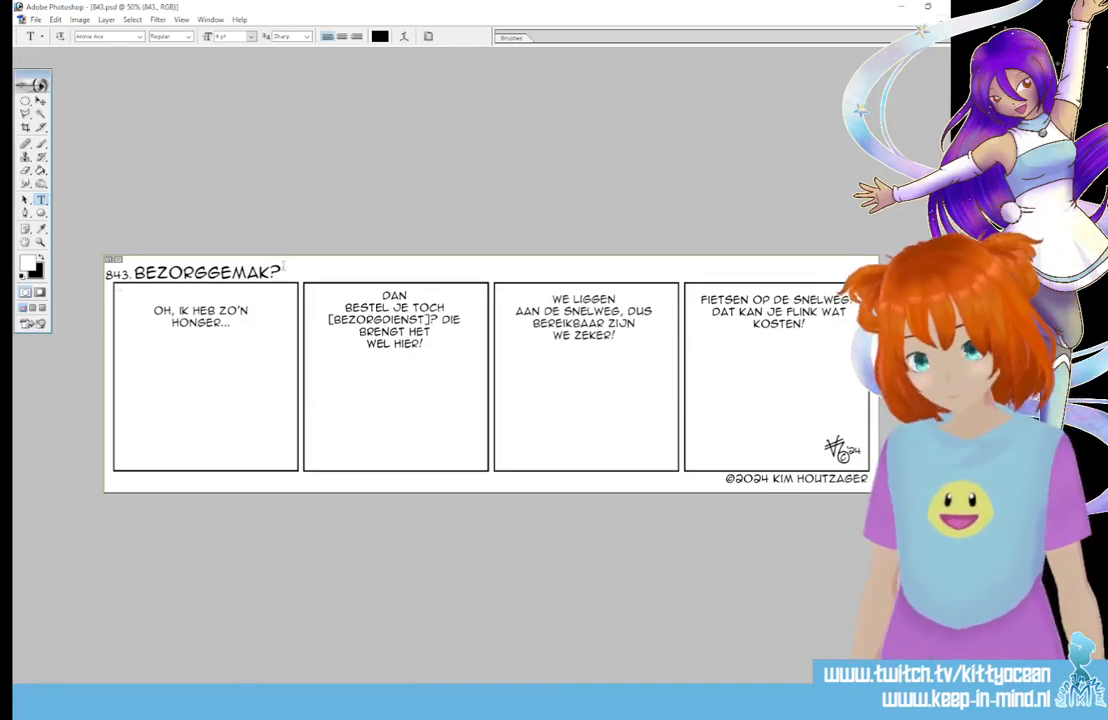
pyautogui.moveTo(135, 273); pyautogui.dragTo(283, 272)
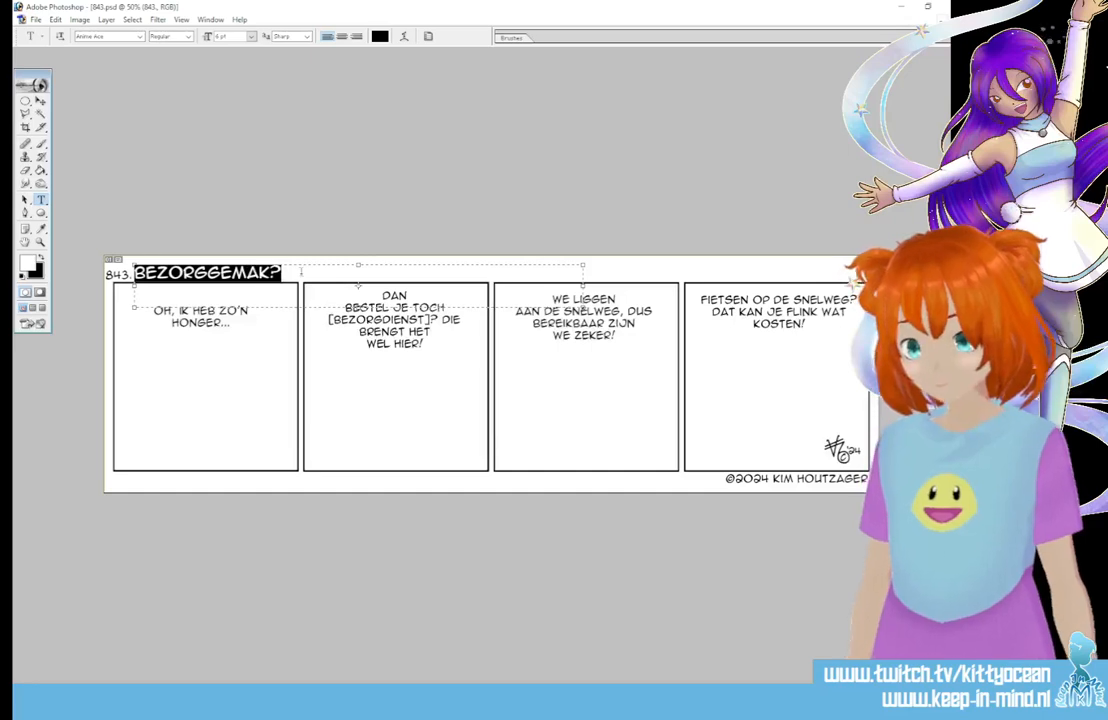
pyautogui.write('STIJLVOL')
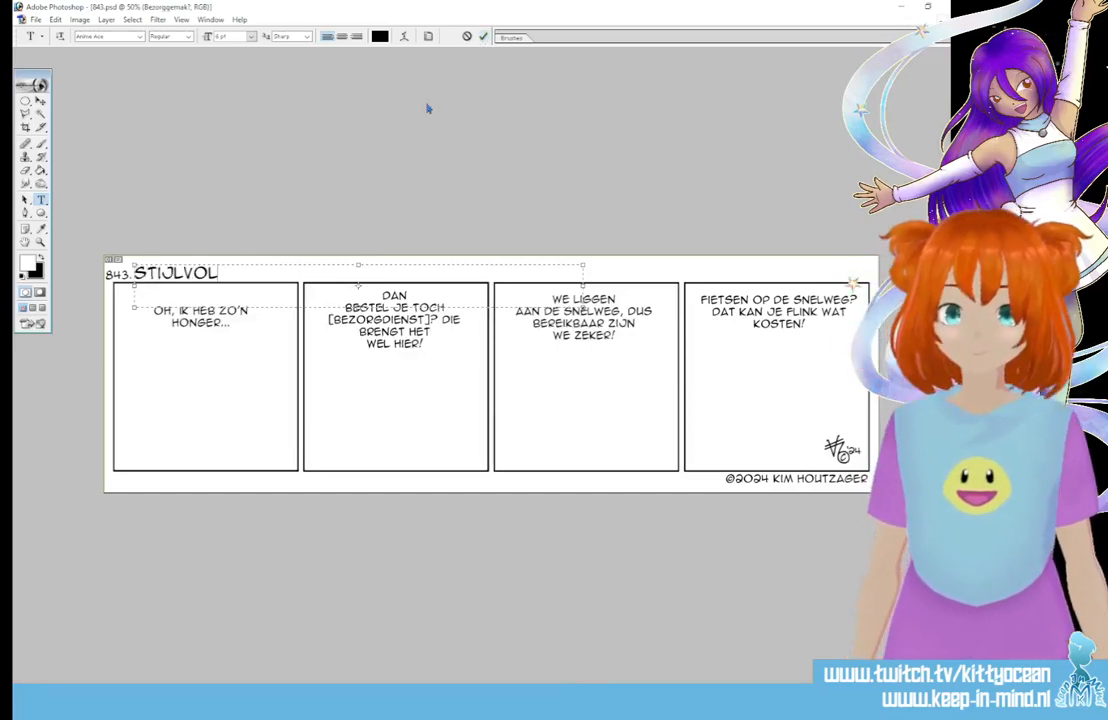
# Step: Replace the first panel's dialogue with "PRACHTIG, AL DAT STIJLVOLLE"
pyautogui.click(200, 315)
pyautogui.hotkey('ctrl', 'a')
pyautogui.press('BackSpace')
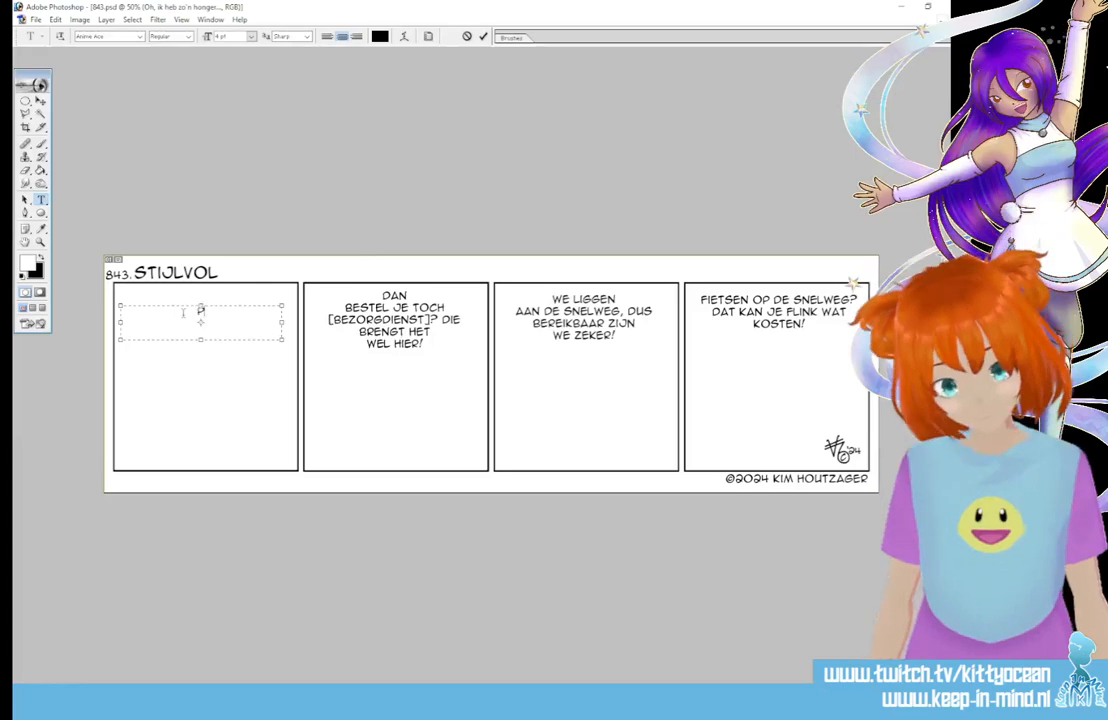
pyautogui.write('PRACHT!')
pyautogui.write('G, DAT')
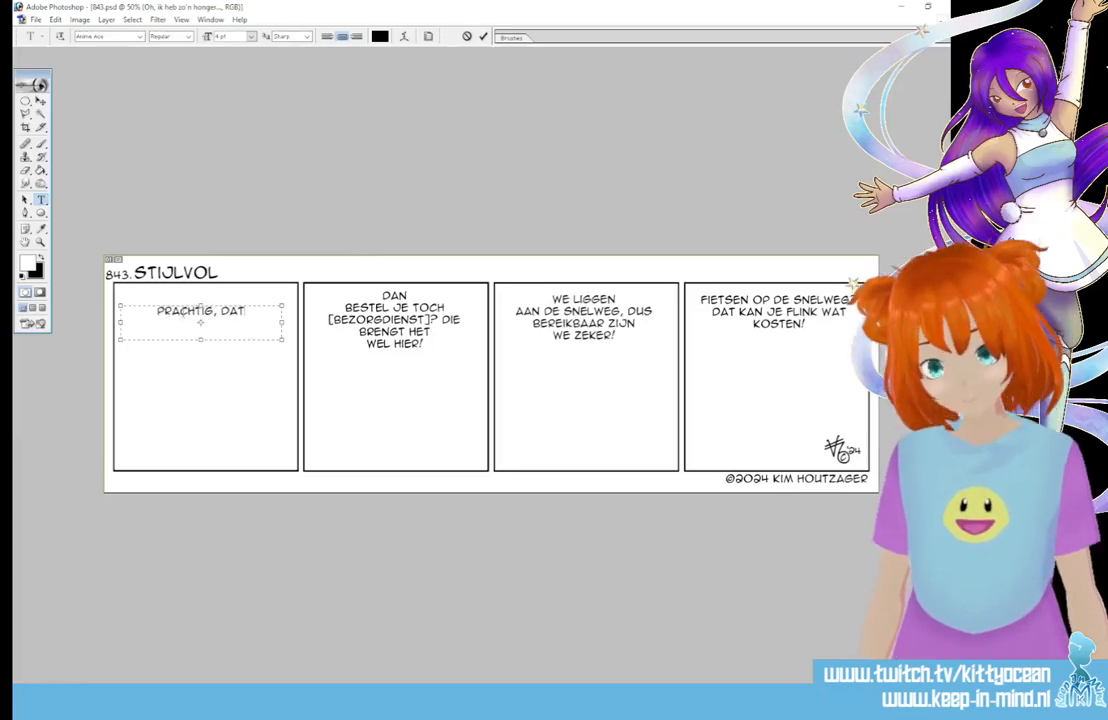
pyautogui.write(' H')
pyautogui.press('BackSpace')
pyautogui.press('BackSpace')
pyautogui.press('BackSpace')
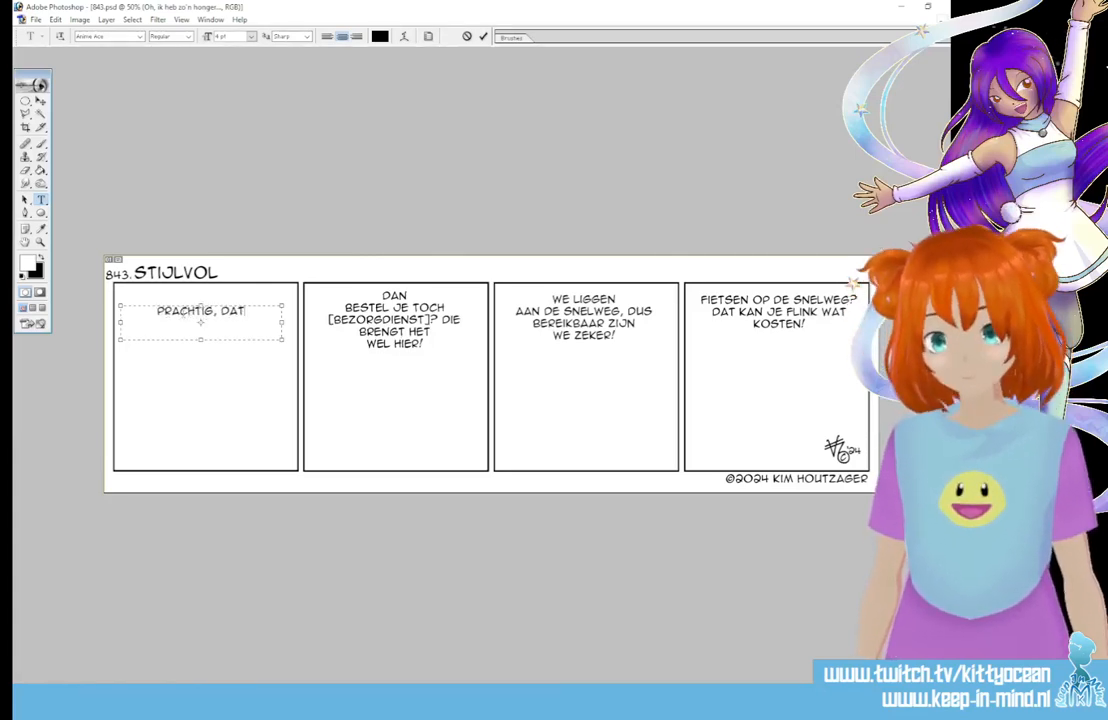
pyautogui.press('BackSpace')
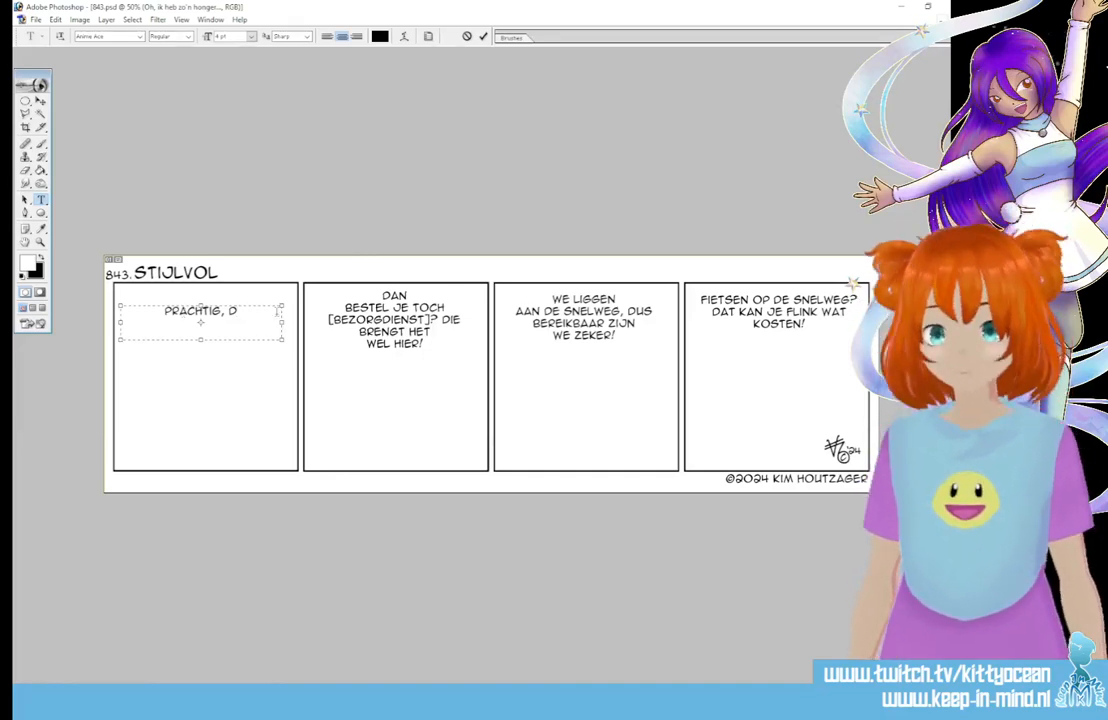
pyautogui.press('BackSpace')
pyautogui.write('AL DAT')
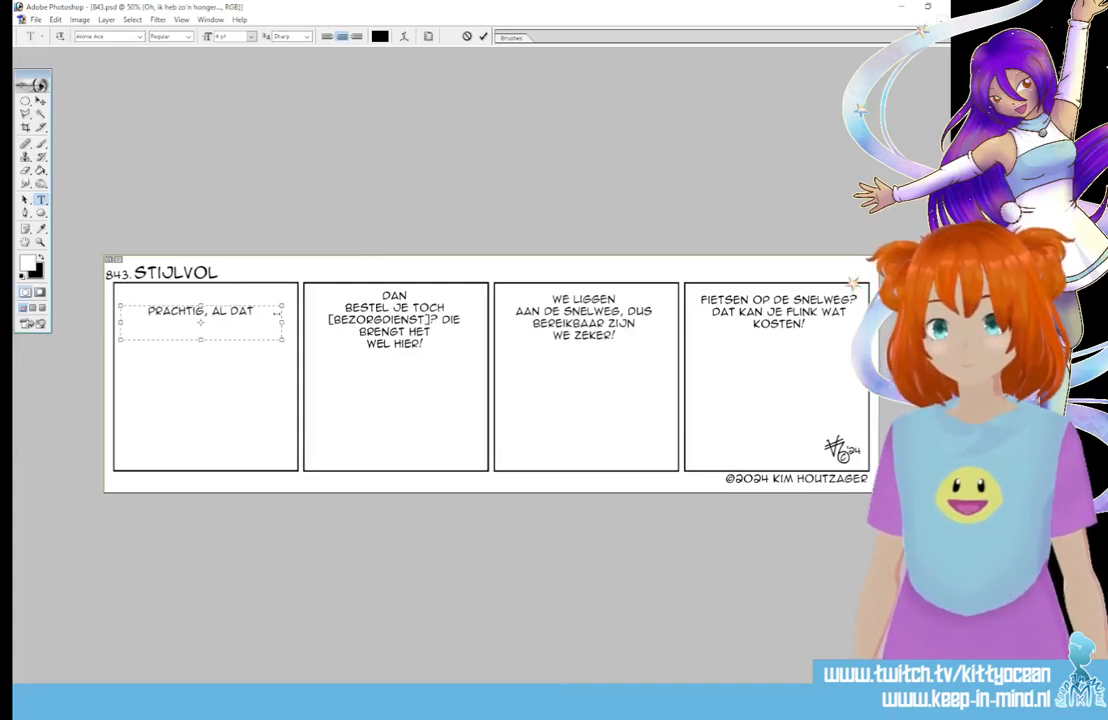
pyautogui.write('STIJLVOLLE')
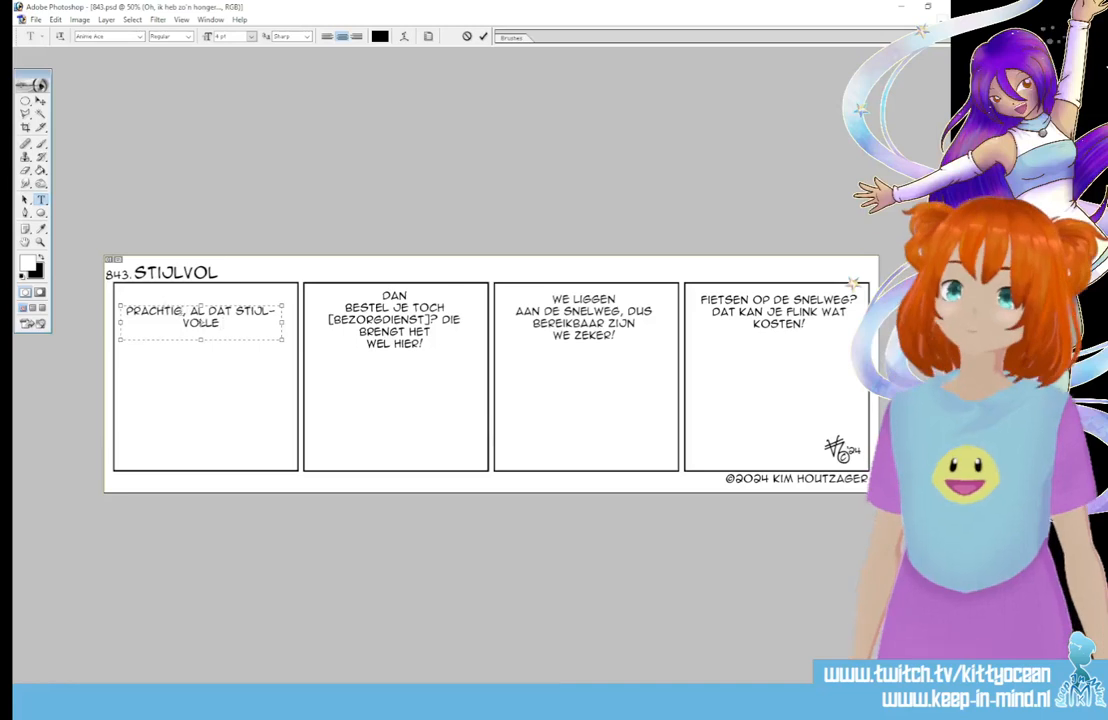
# Step: Reword the first panel's line to end in "AL DAT HOUTWERK!" and narrow its text box to about the panel's left half
pyautogui.moveTo(151, 311); pyautogui.dragTo(249, 327)
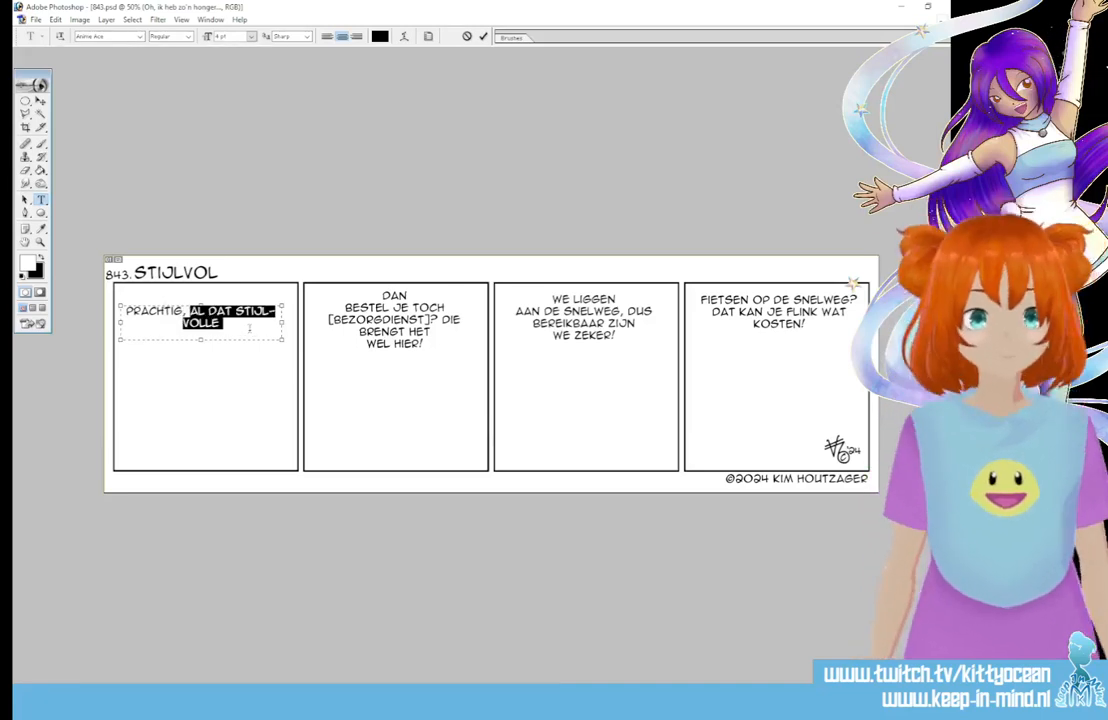
pyautogui.press('BackSpace')
pyautogui.write('AL')
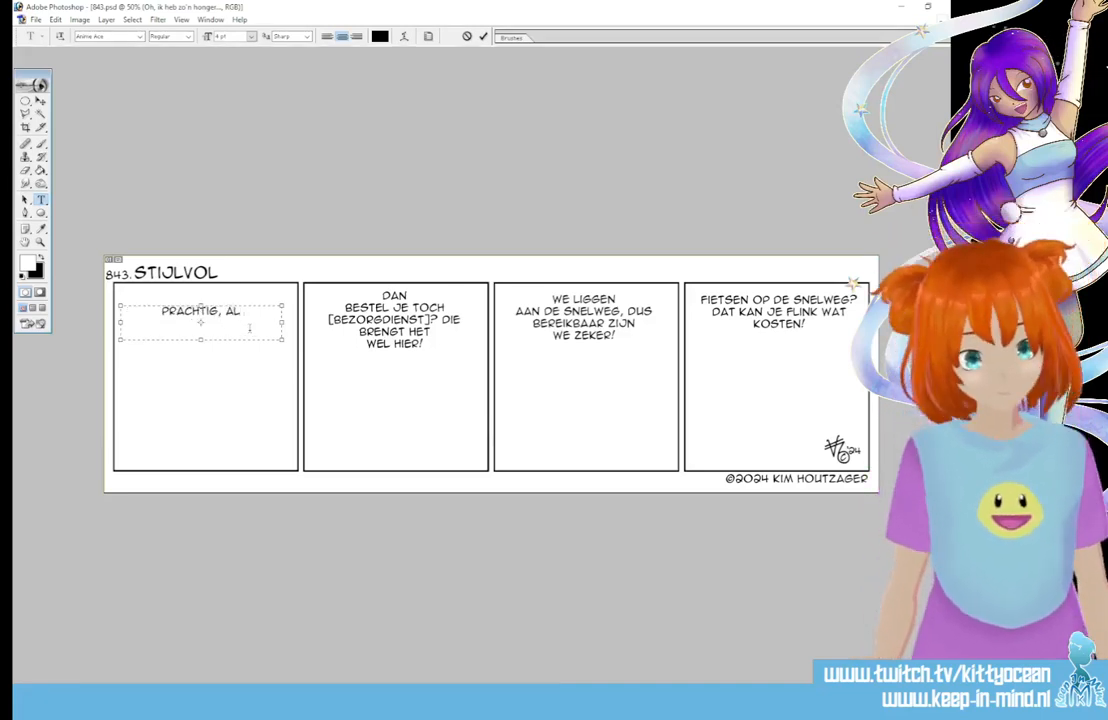
pyautogui.write(' DAT HOUT-WERK!')
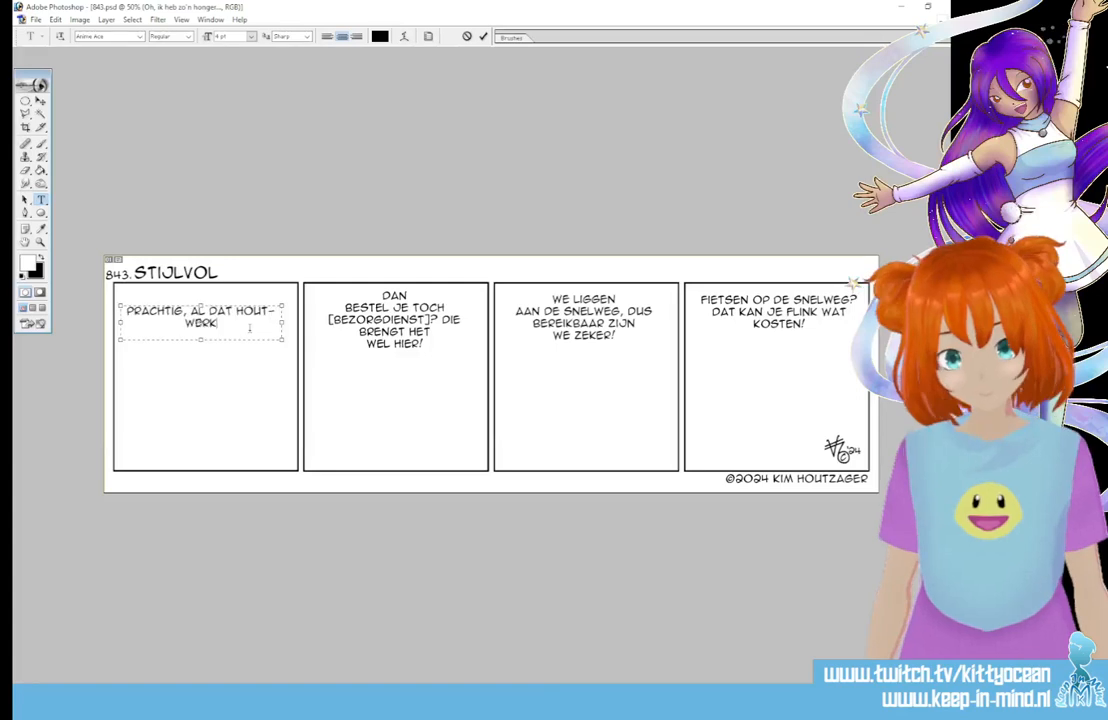
pyautogui.moveTo(282, 322); pyautogui.dragTo(224, 322)
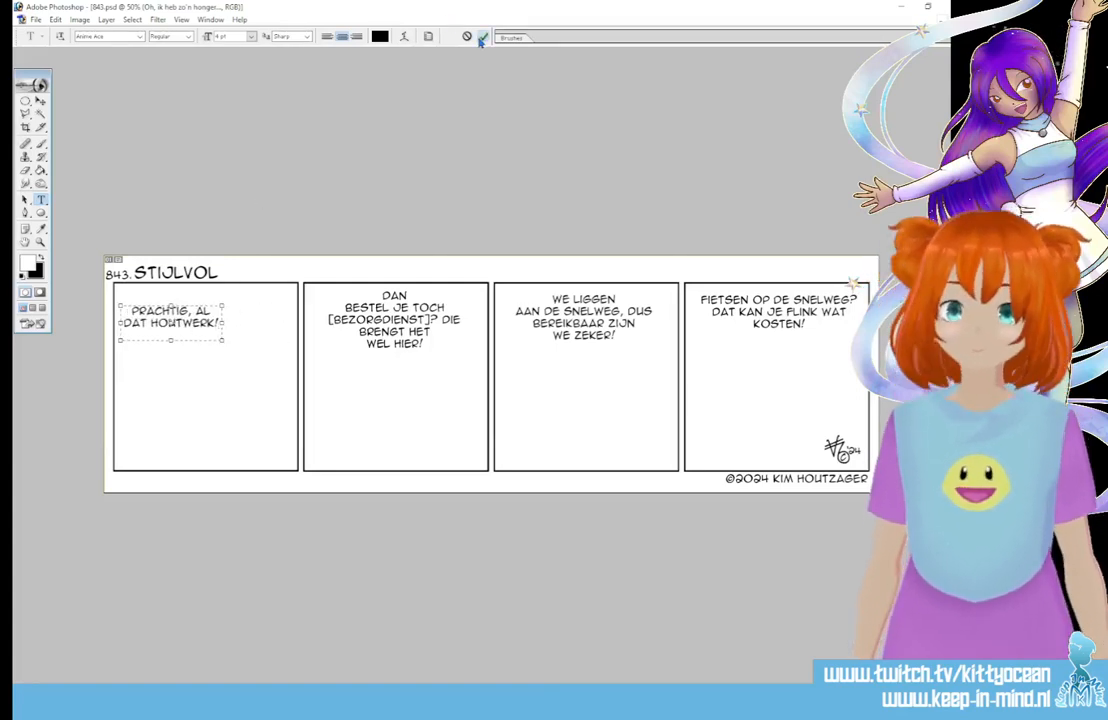
pyautogui.click(227, 305)
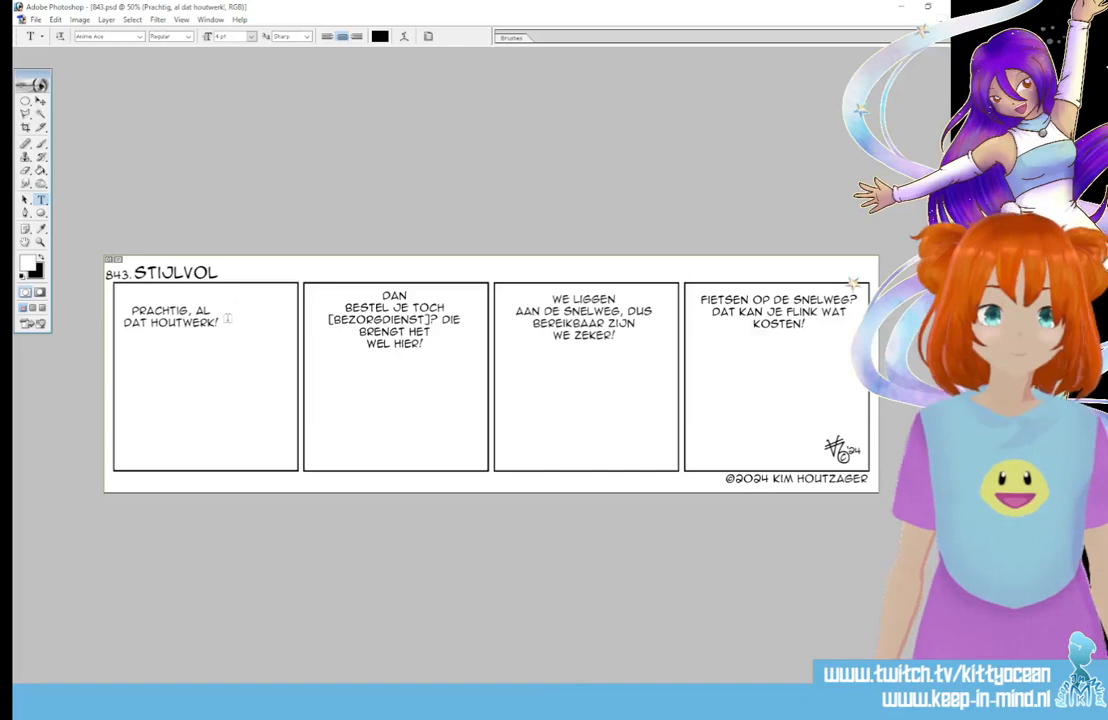
# Step: Add a second text box reading "ZO CHIQUE!" beside and slightly below the first panel's existing line
pyautogui.moveTo(228, 320); pyautogui.dragTo(293, 372)
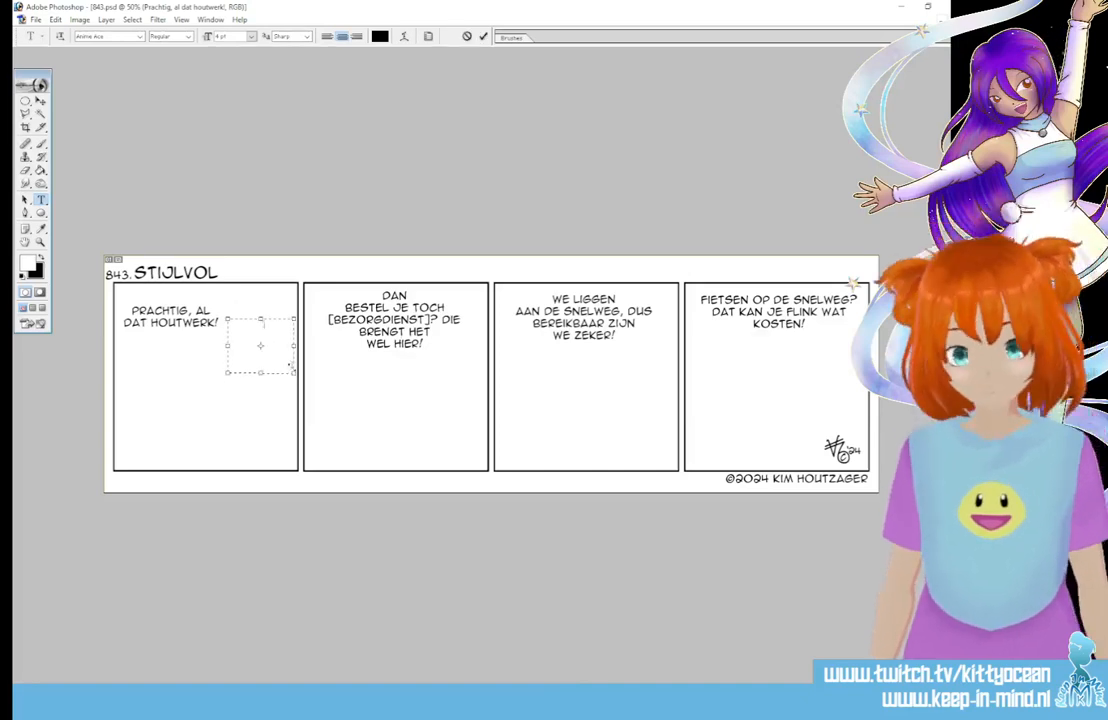
pyautogui.write('Zo dhique!')
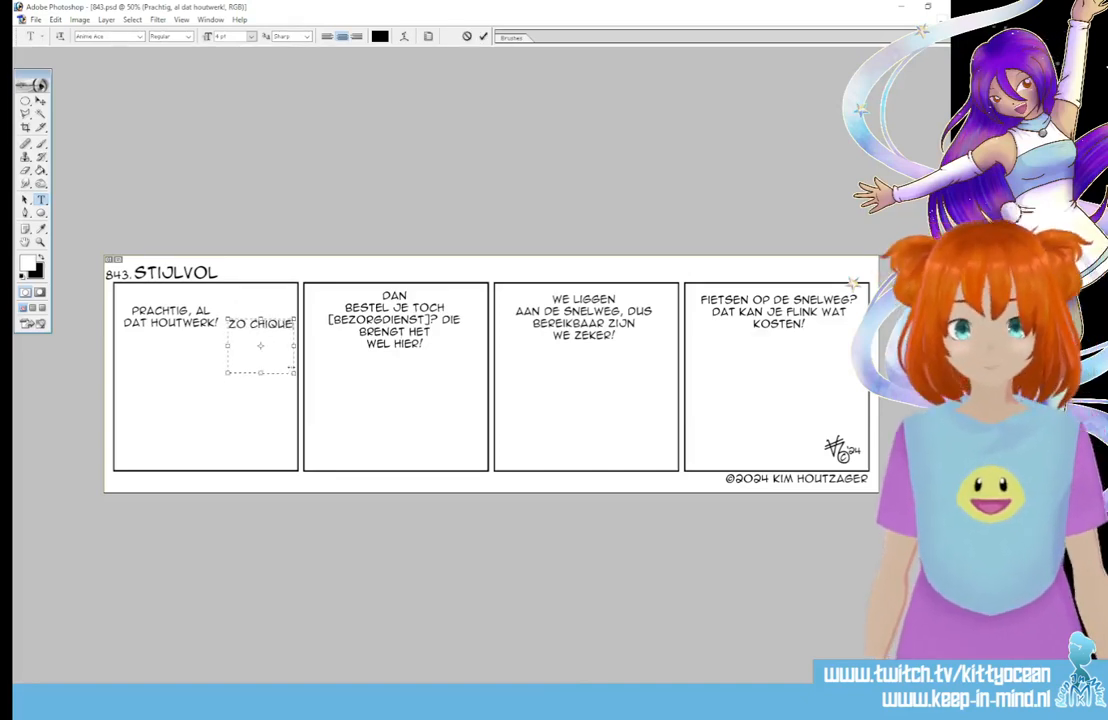
pyautogui.click(483, 37)
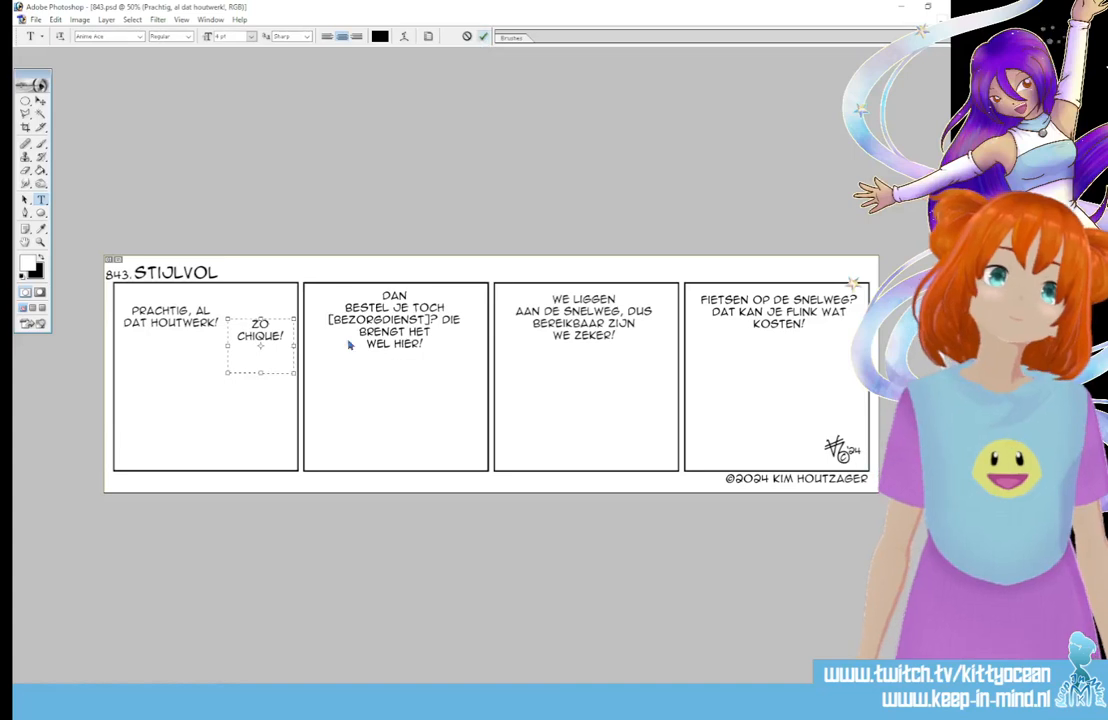
# Step: Replace the second panel's dialogue with "ACH, PEN-I, JIJ GAAT TOCH OOK EEN KEERTJE LANGS?"
pyautogui.click(377, 309)
pyautogui.hotkey('ctrl', 'a')
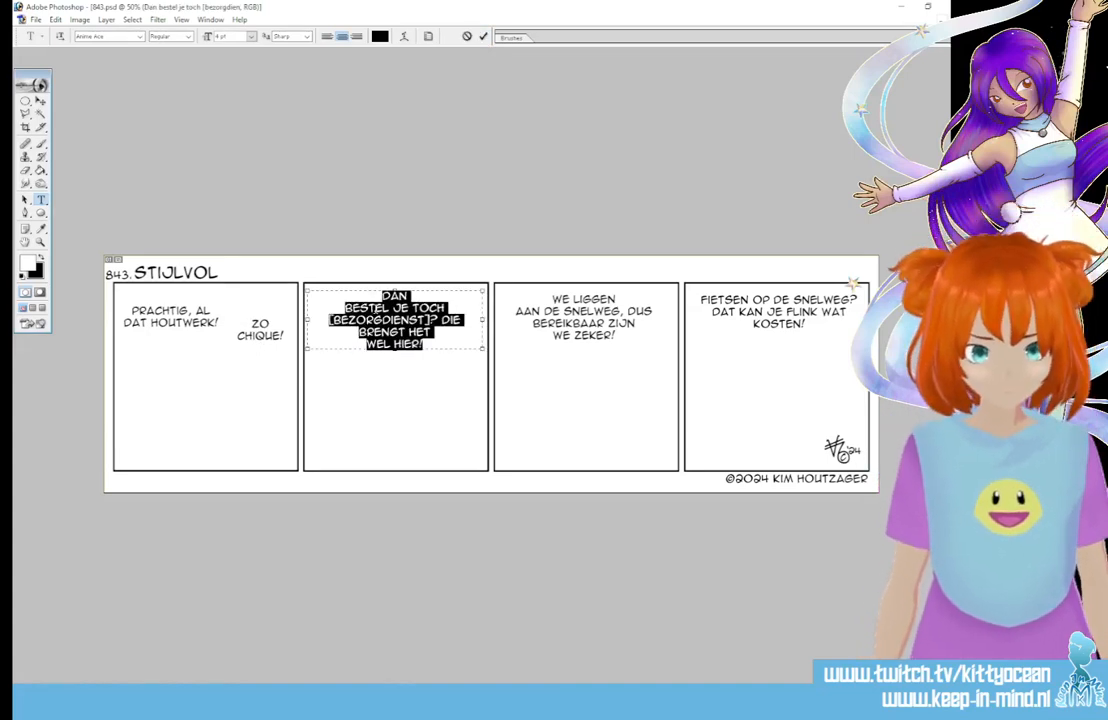
pyautogui.press('BackSpace')
pyautogui.write('ACH, P')
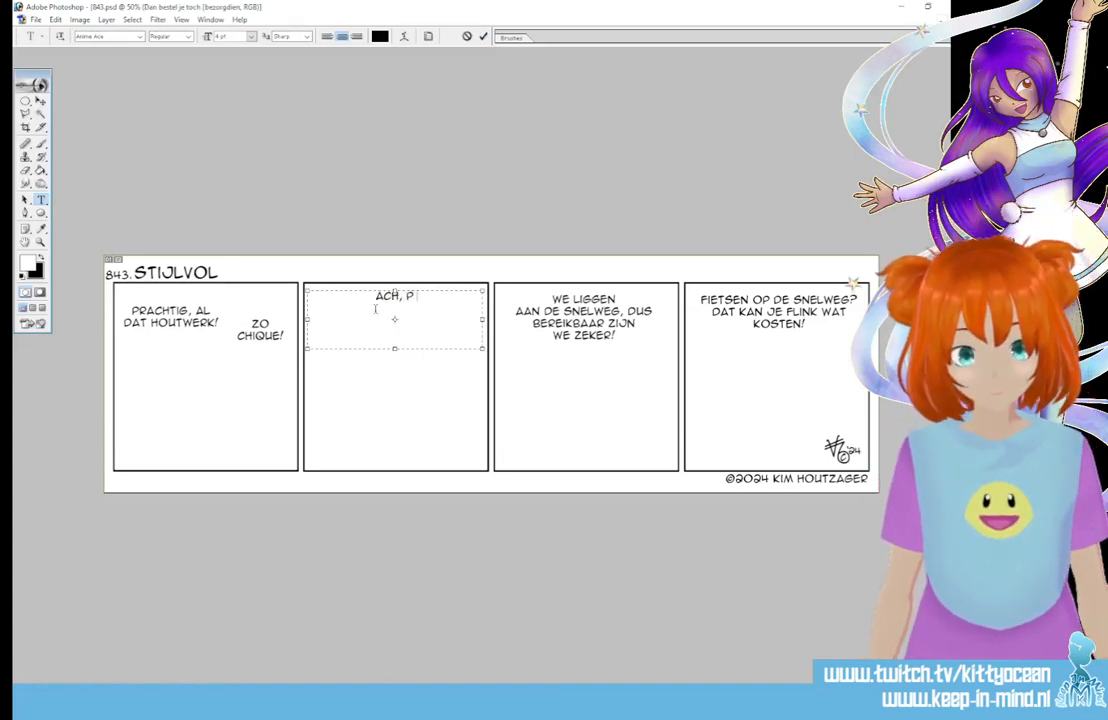
pyautogui.write('EN-I, JIJ GAAT')
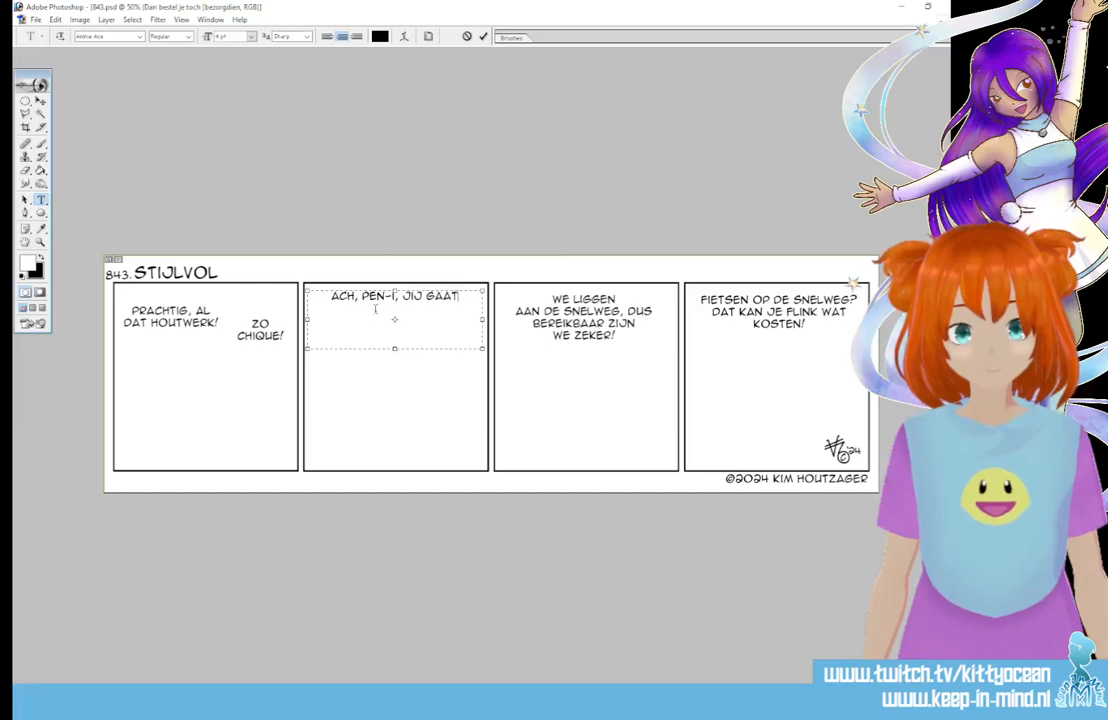
pyautogui.write(' TOCH OOK?')
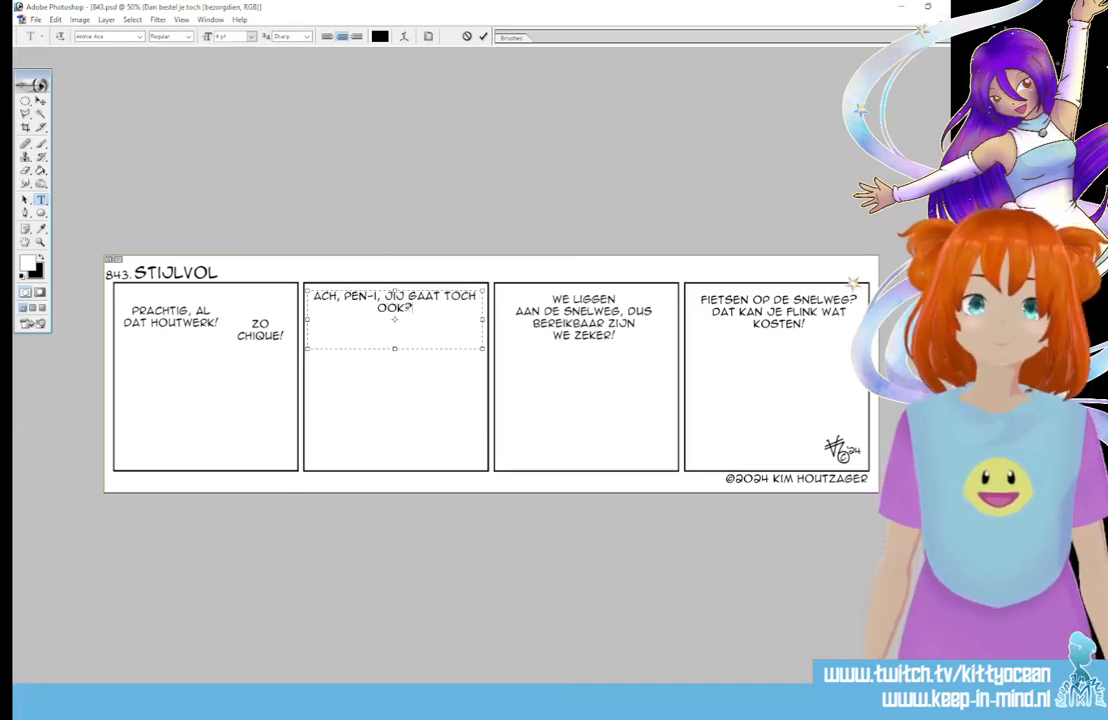
pyautogui.press('Left')
pyautogui.write('EEN KEERTJE')
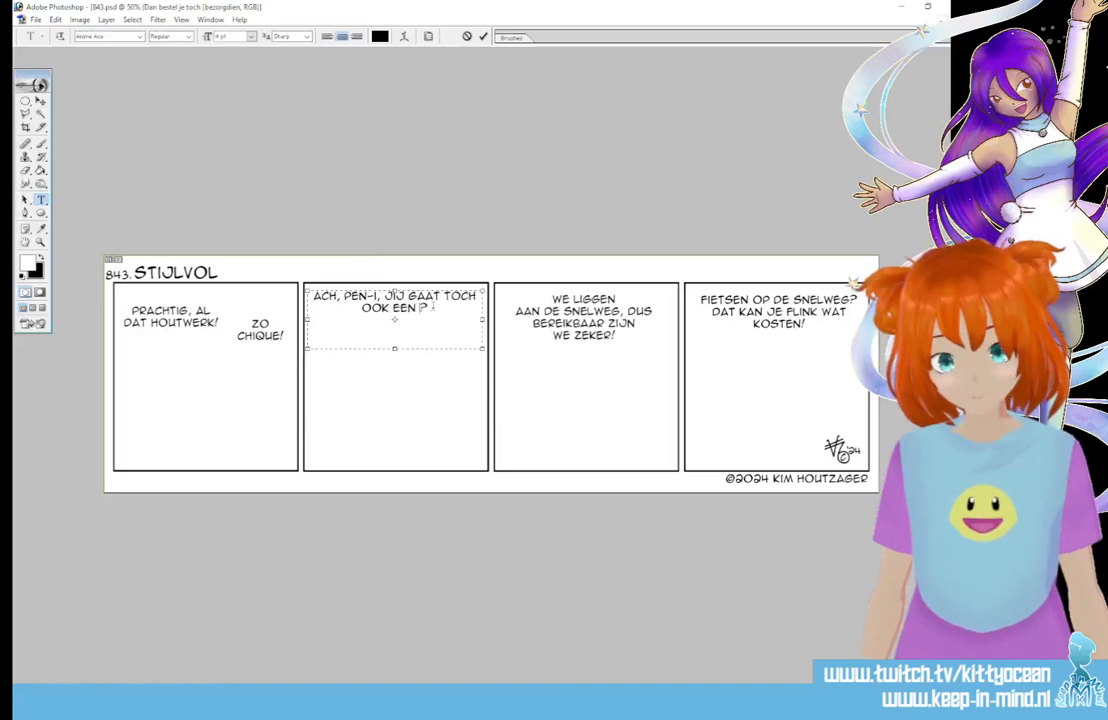
pyautogui.write(' langs')
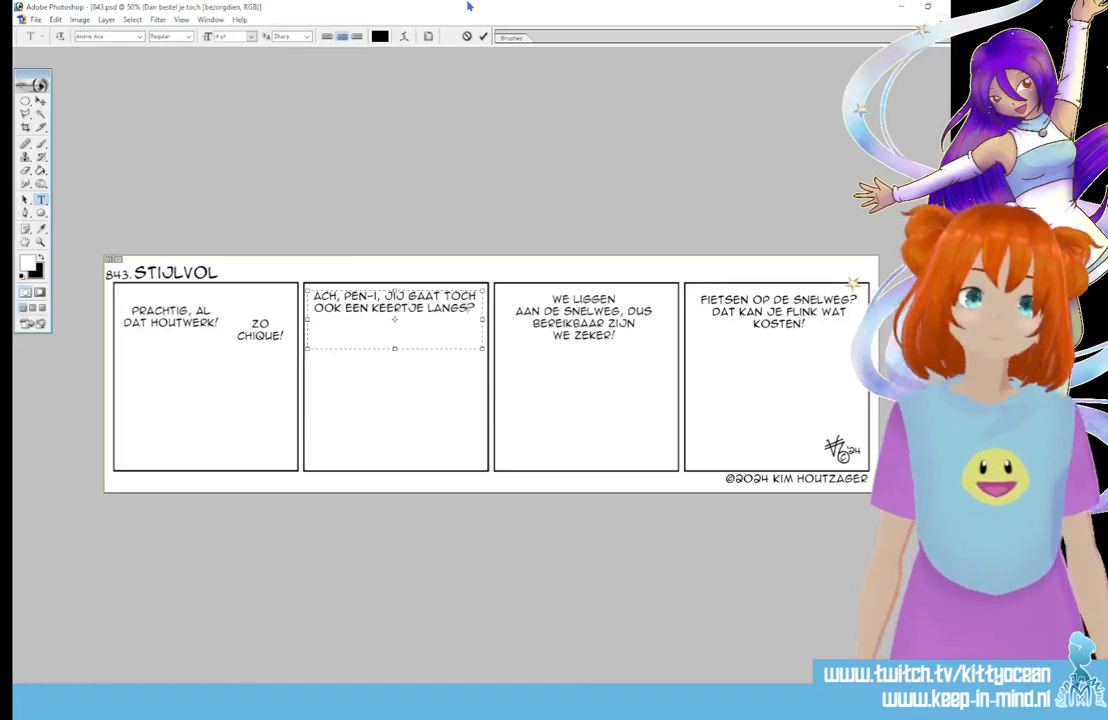
pyautogui.click(484, 37)
# Step: Replace the third panel's dialogue with "ACH, EH... IK BEN NIET ZO VERFIJND EN... EH..."
pyautogui.click(584, 318)
pyautogui.hotkey('ctrl', 'a')
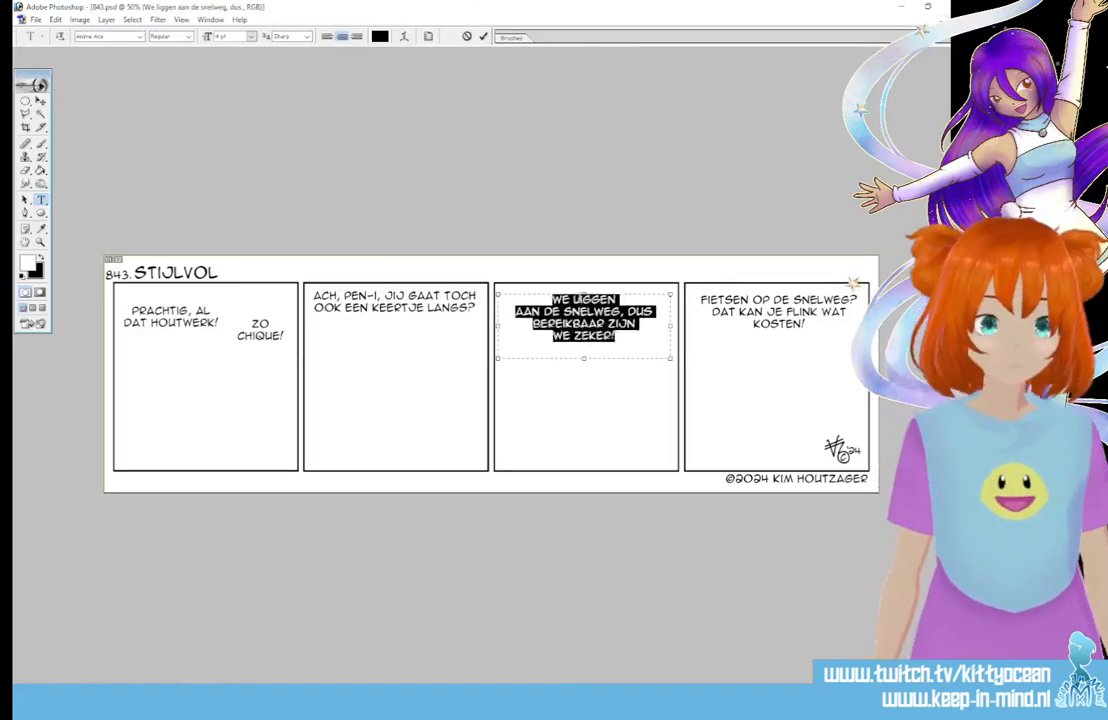
pyautogui.write('Ach, eh, ik ben nie')
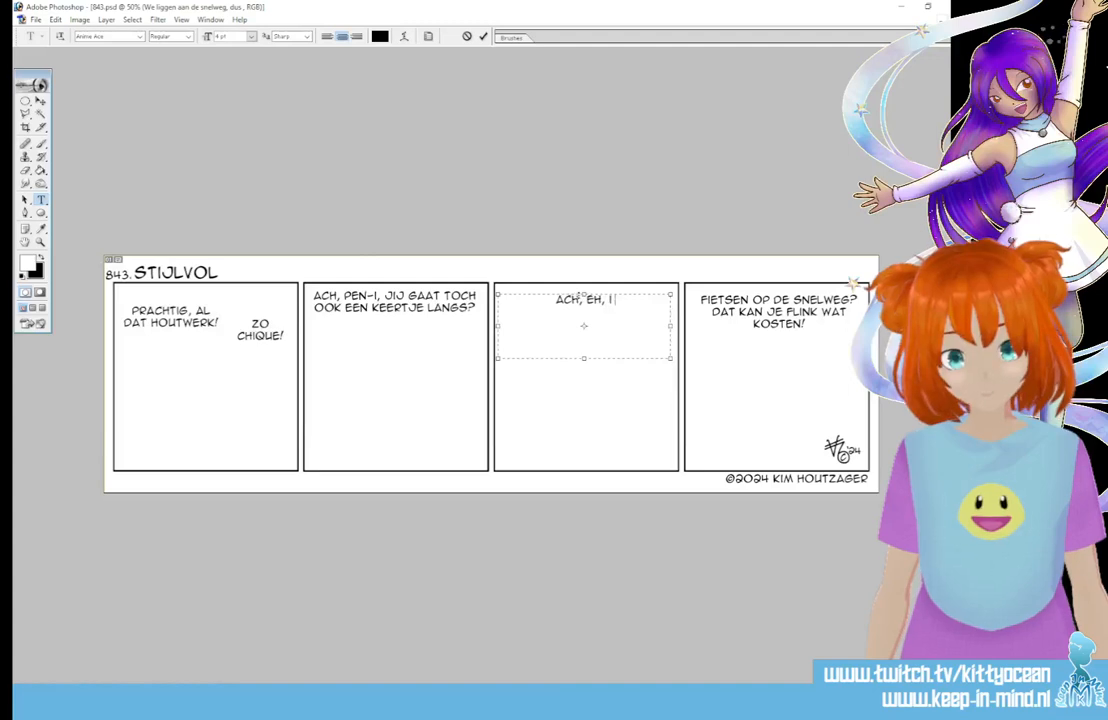
pyautogui.write('t zo verfij')
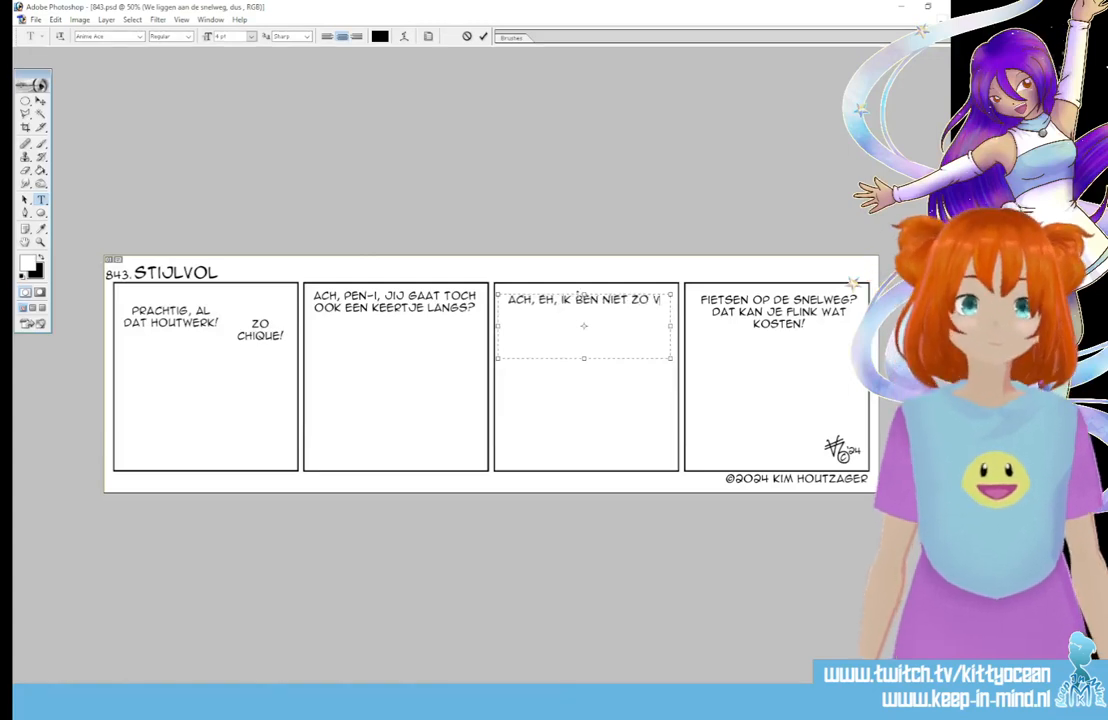
pyautogui.write('nd')
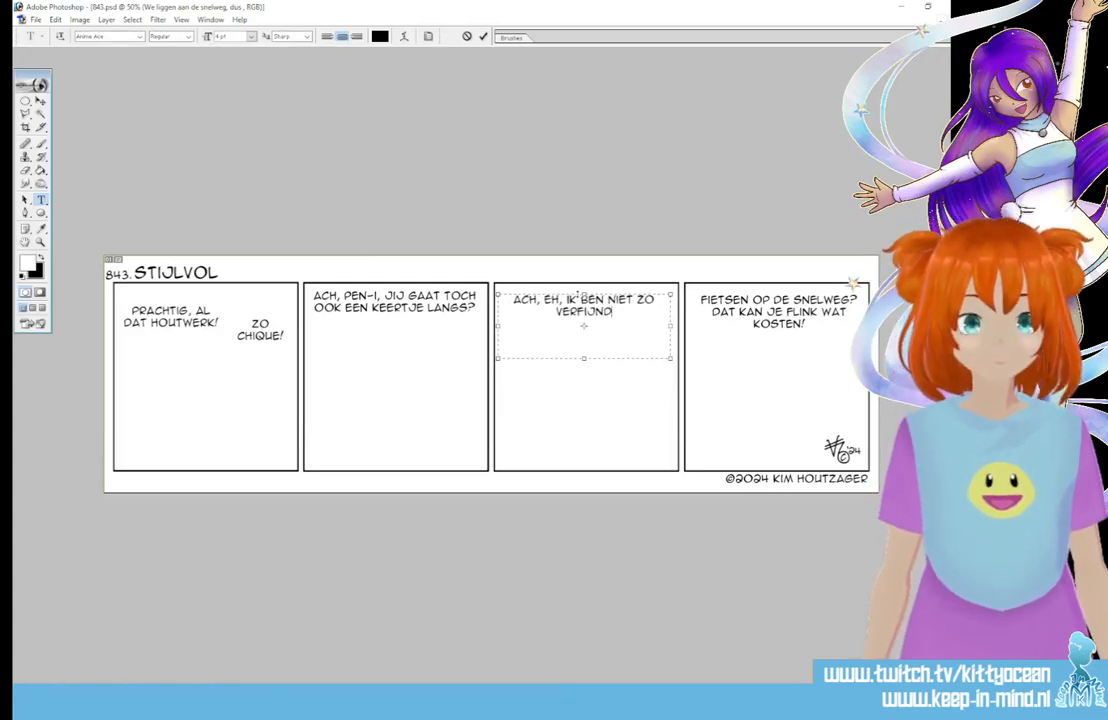
pyautogui.write(' en... eh')
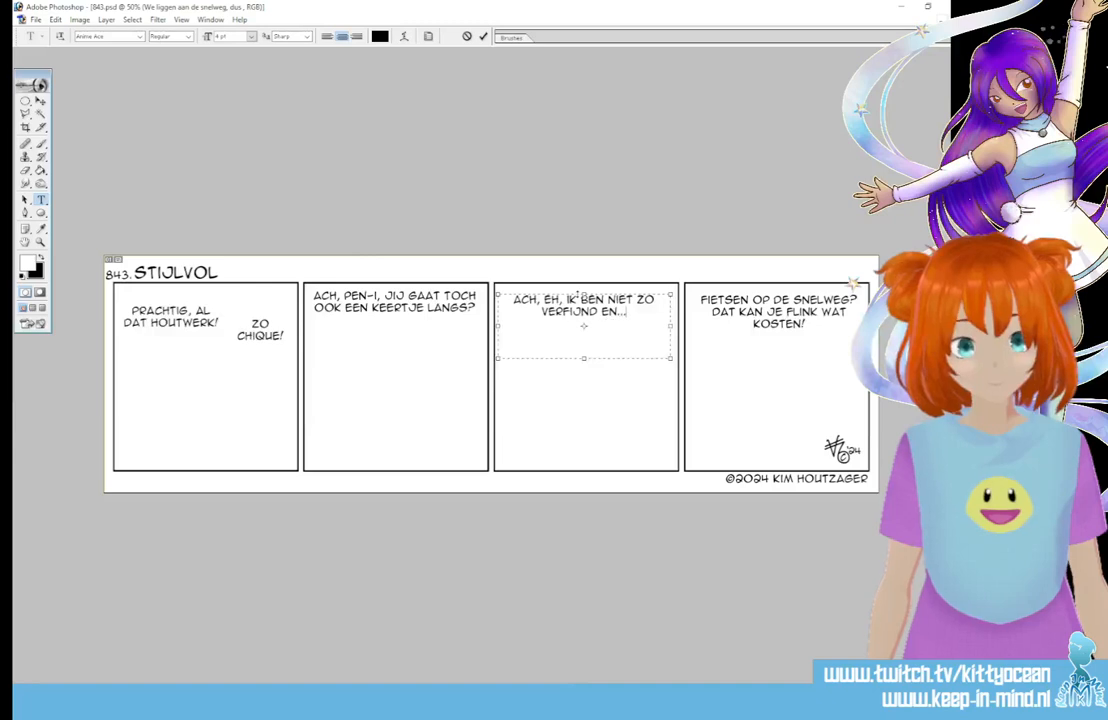
pyautogui.write('...')
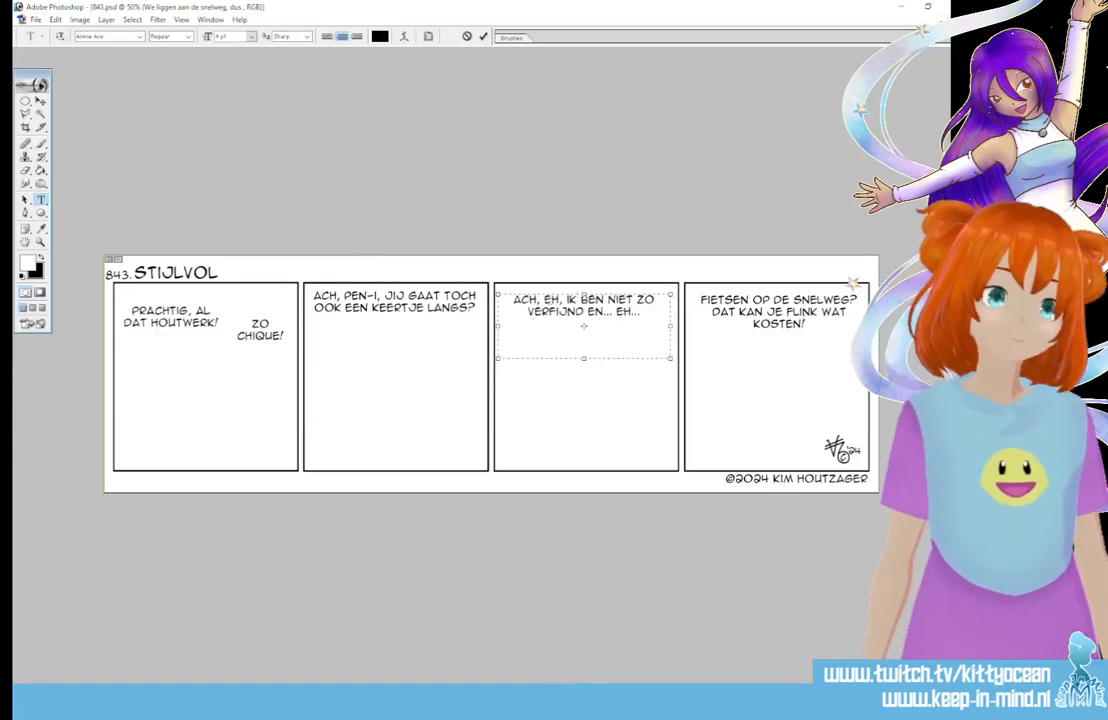
pyautogui.moveTo(558, 300); pyautogui.dragTo(564, 299)
pyautogui.write('...')
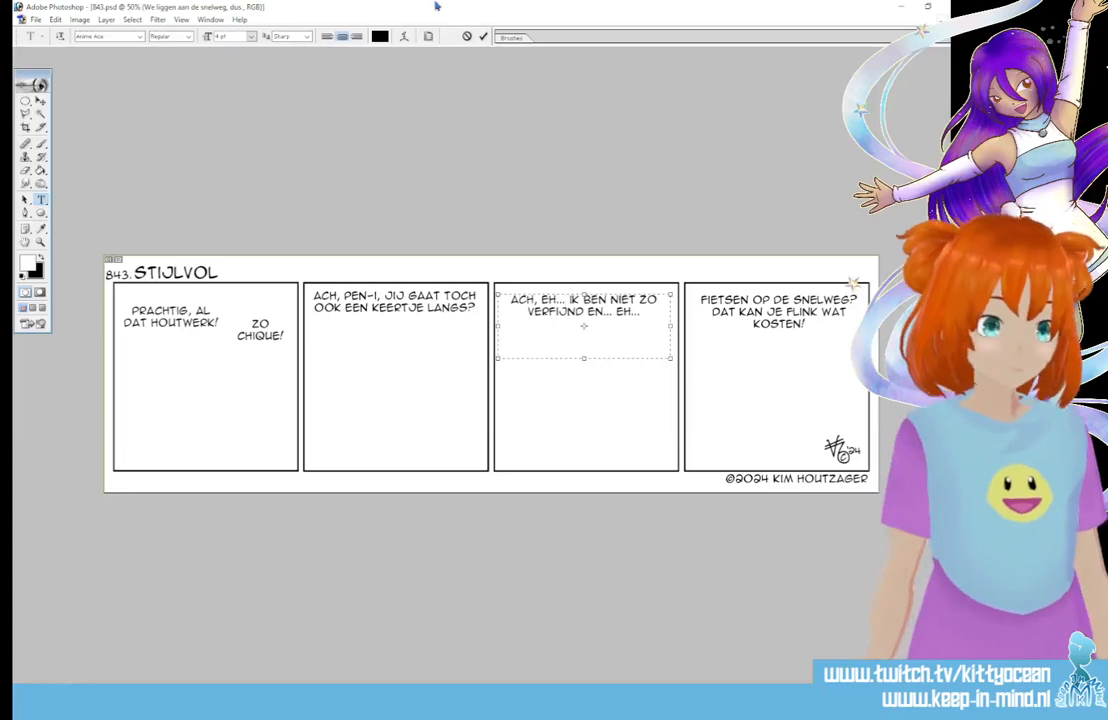
pyautogui.click(484, 36)
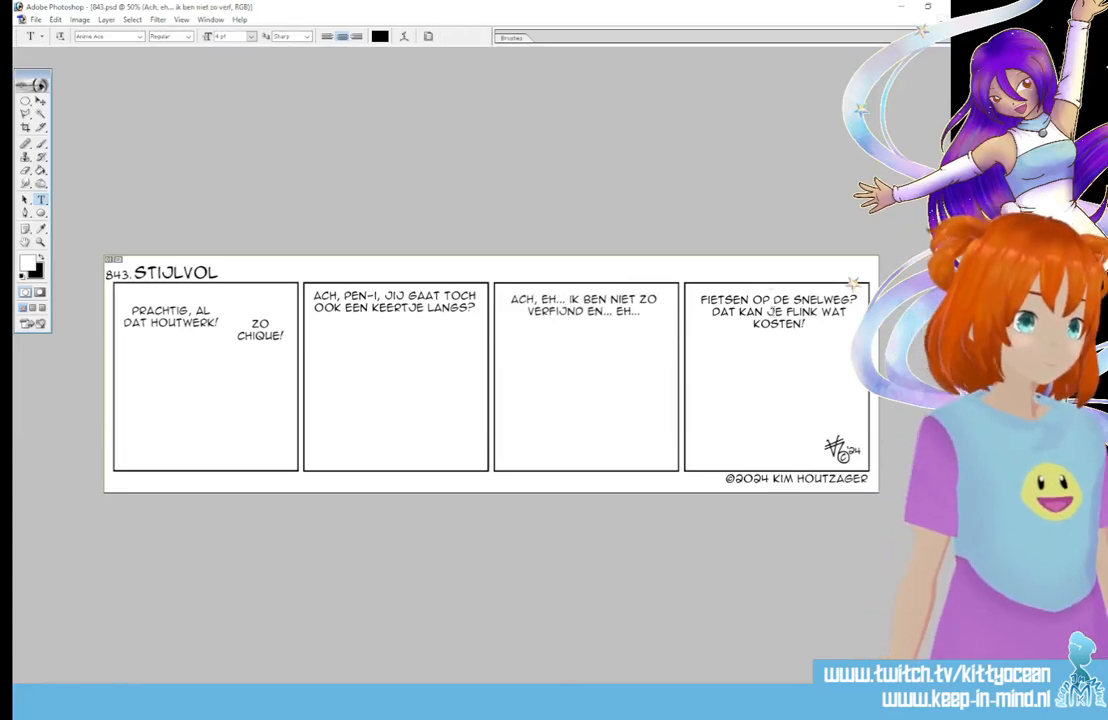
# Step: Replace the fourth panel's dialogue with "NONSENS! DE BIBLIOTHEEK IS VOOR IEDEREEN!"
pyautogui.click(775, 316)
pyautogui.hotkey('ctrl', 'a')
pyautogui.write('NONSENS!')
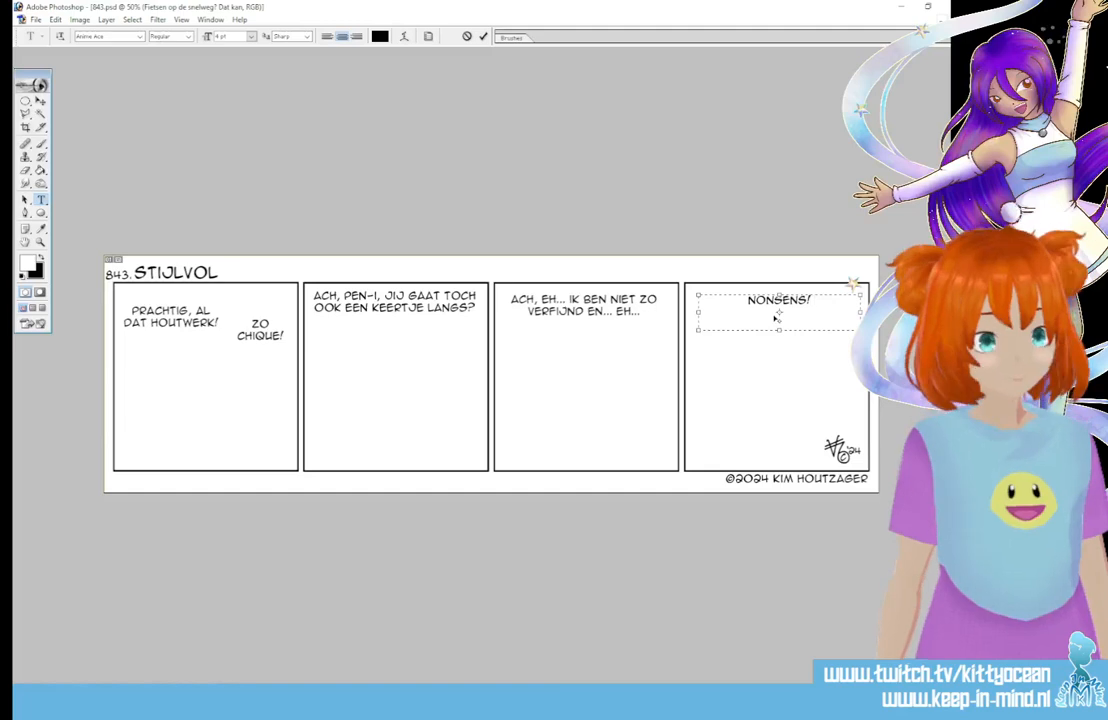
pyautogui.write(' DE BIBLIOTH')
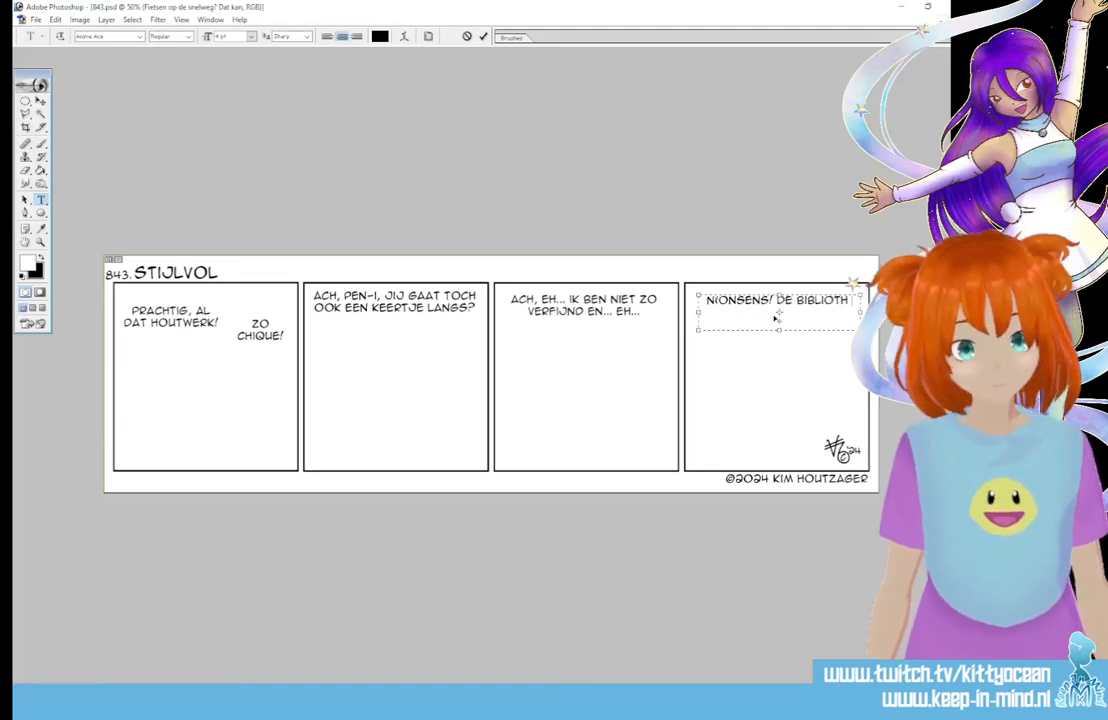
pyautogui.write('EEK IS VOO')
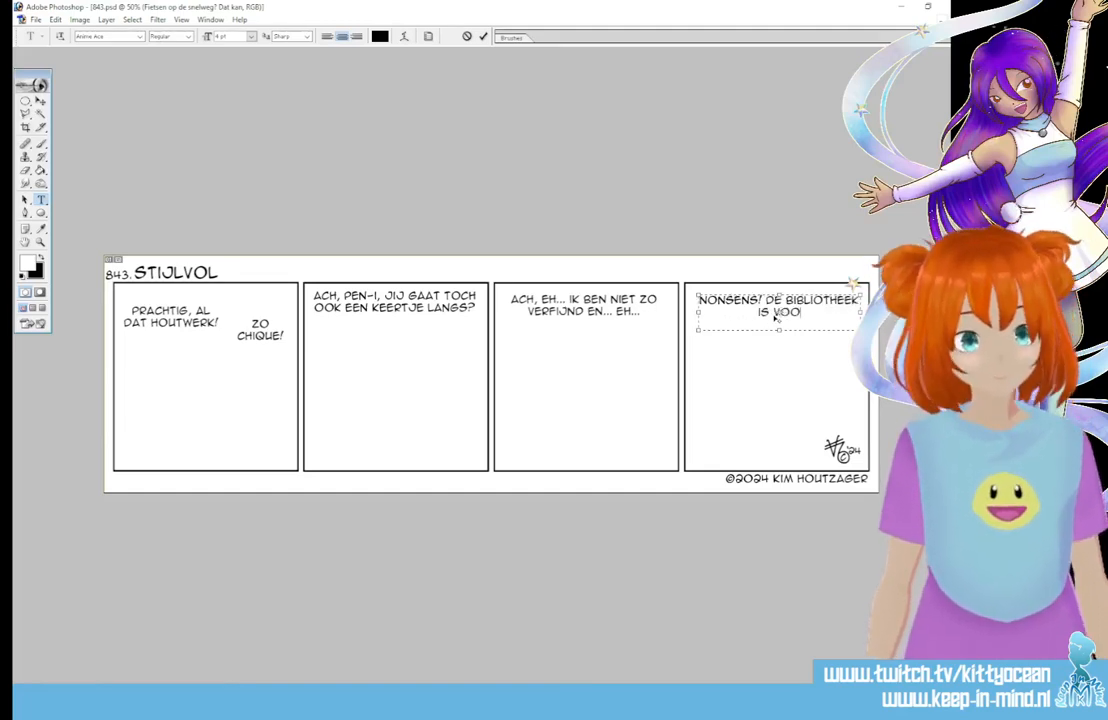
pyautogui.write('R IEDEREEN!')
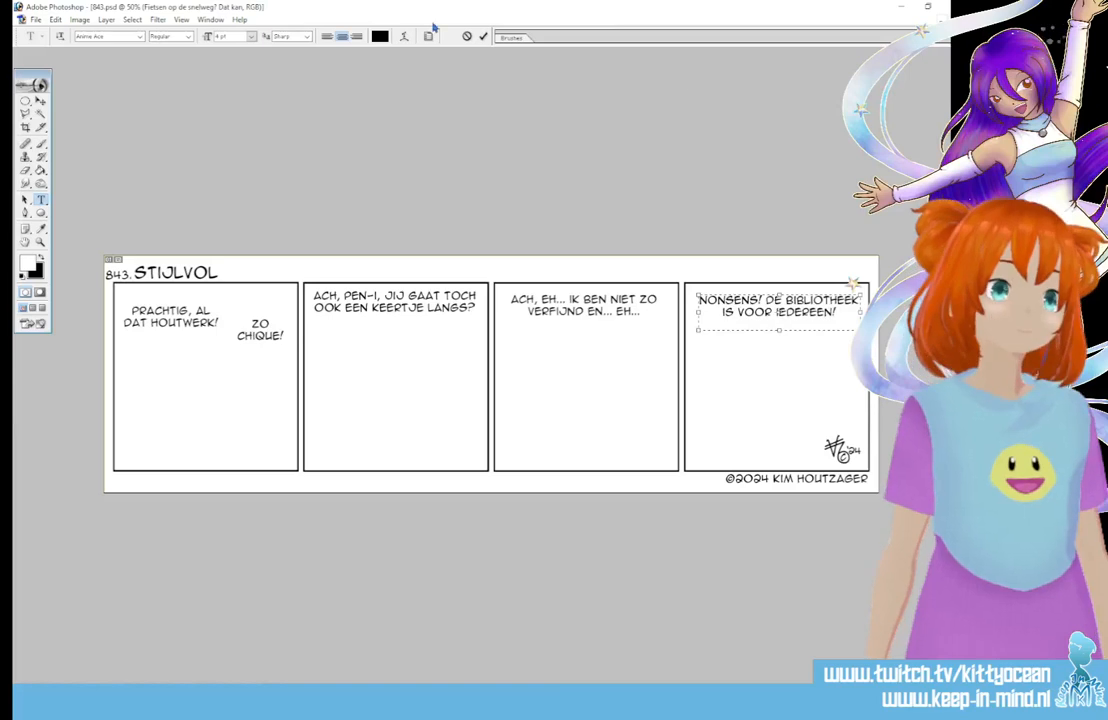
pyautogui.click(483, 37)
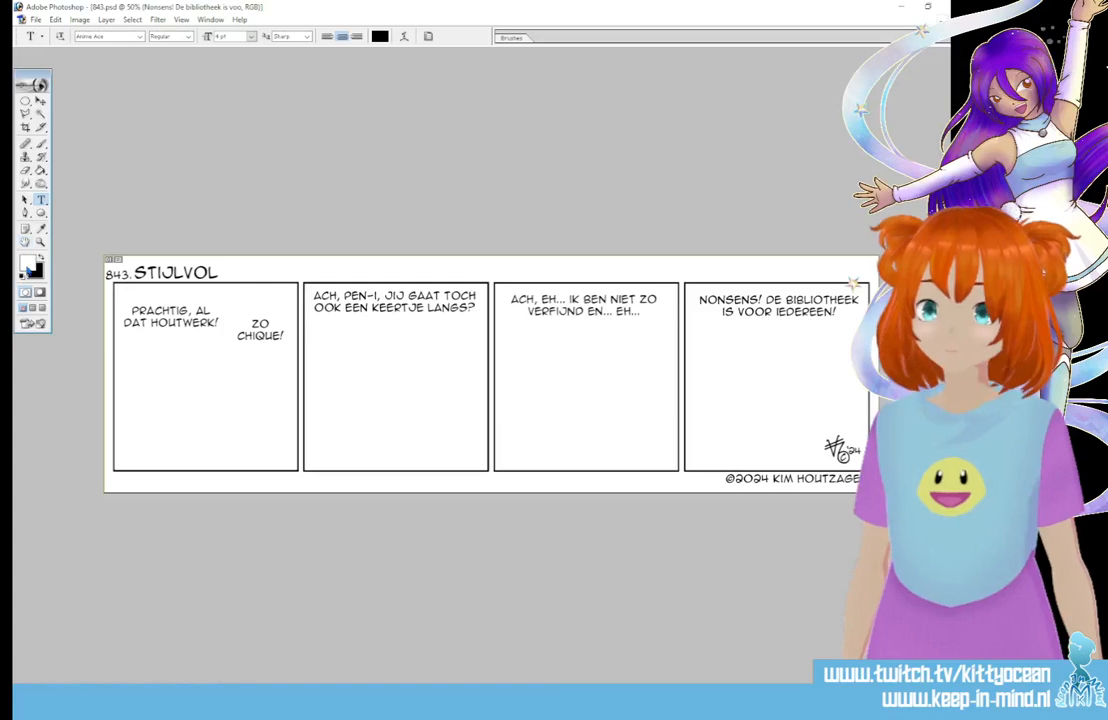
# Step: Set the foreground colour to the muted red D26060
pyautogui.click(26, 262)
pyautogui.click(505, 323)
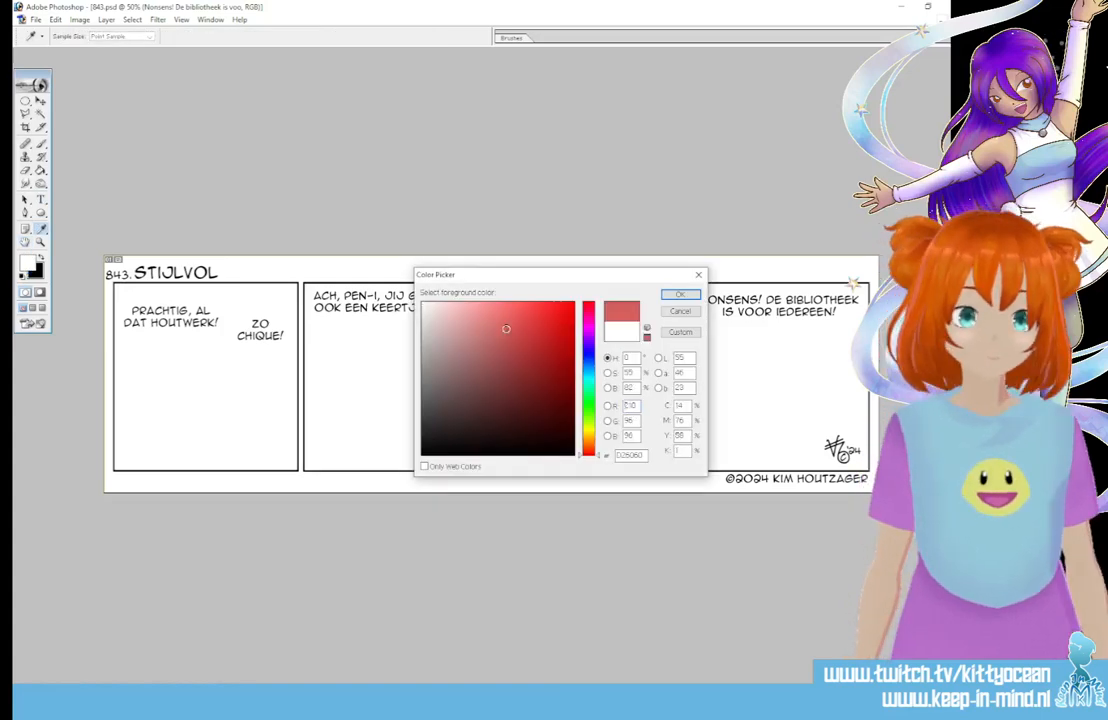
pyautogui.click(679, 295)
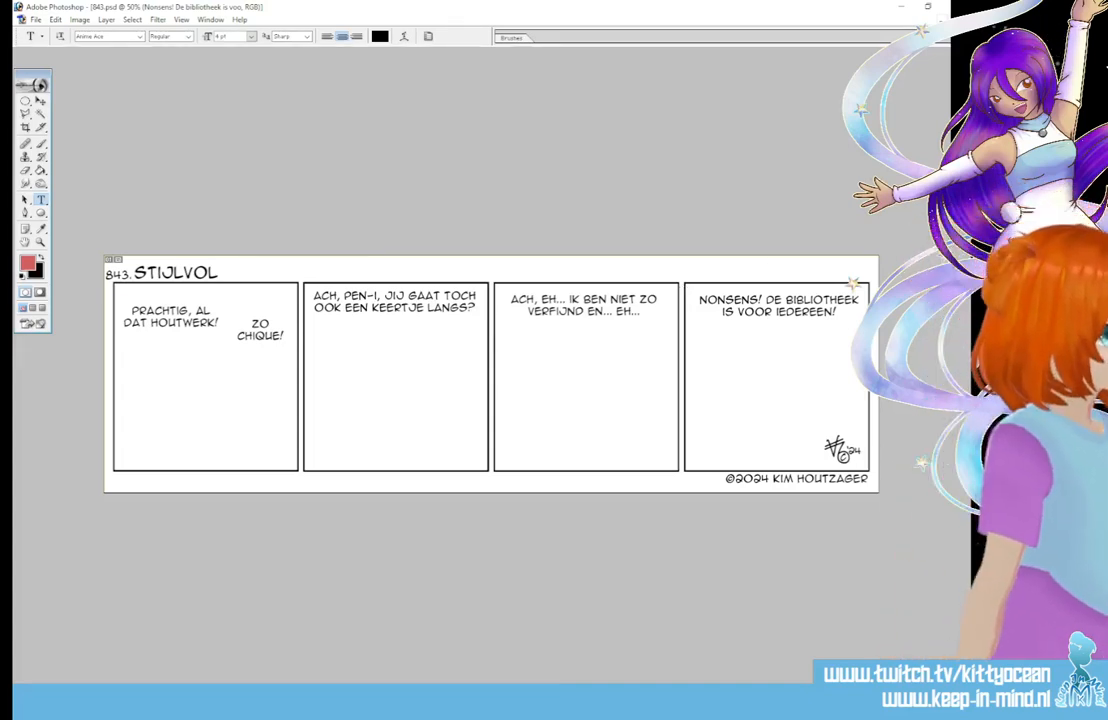
# Step: Add new blank layers for the drawing and make the layer named "sketch" active
pyautogui.hotkey('ctrl', 'alt', 'shift', 'n')
pyautogui.hotkey('ctrl', 'alt', 'shift', 'n')
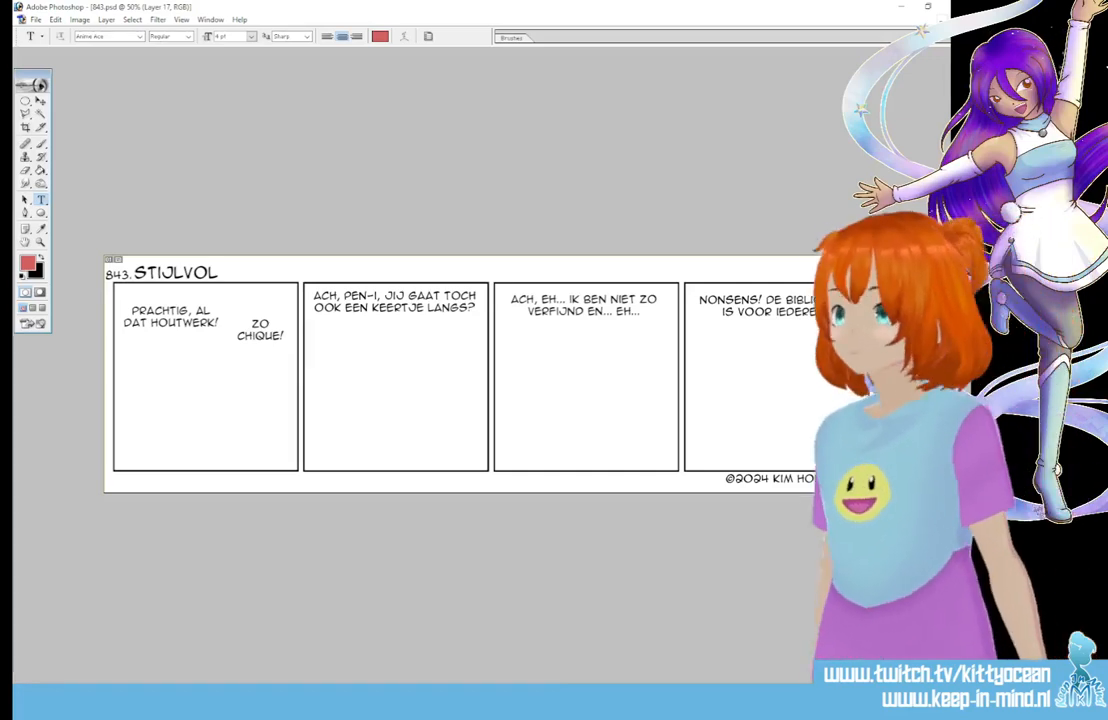
pyautogui.hotkey('alt', '[')
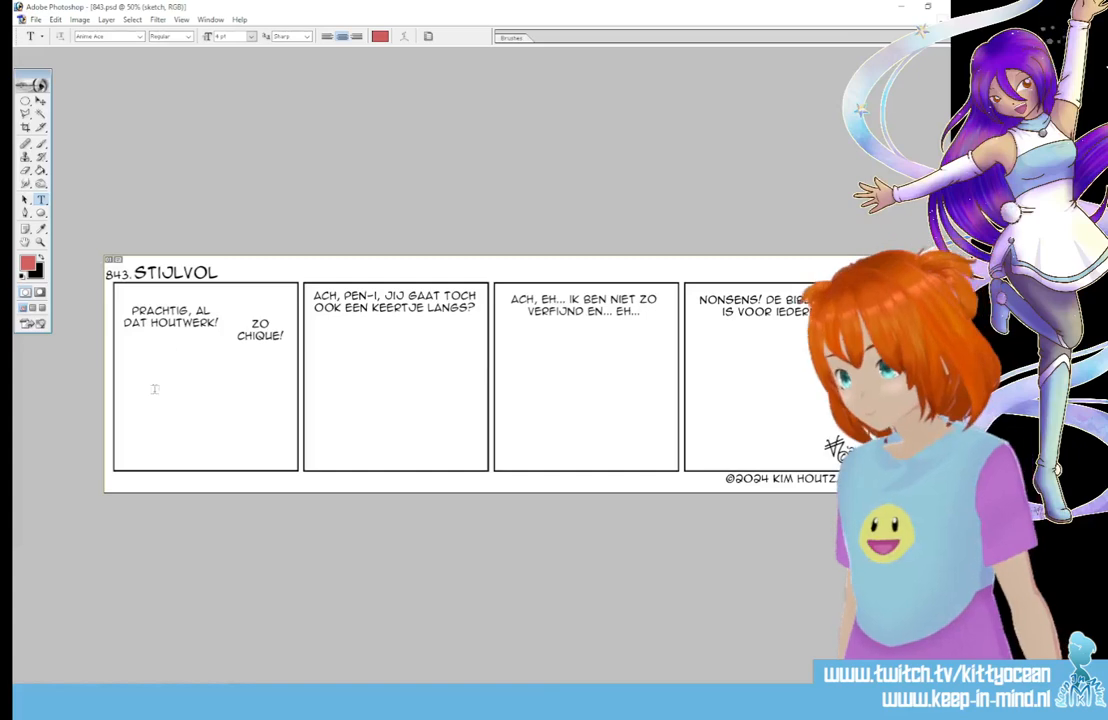
# Step: Set up the Brush tool with the hard round 9 px preset that uses shape dynamics
pyautogui.click(43, 145)
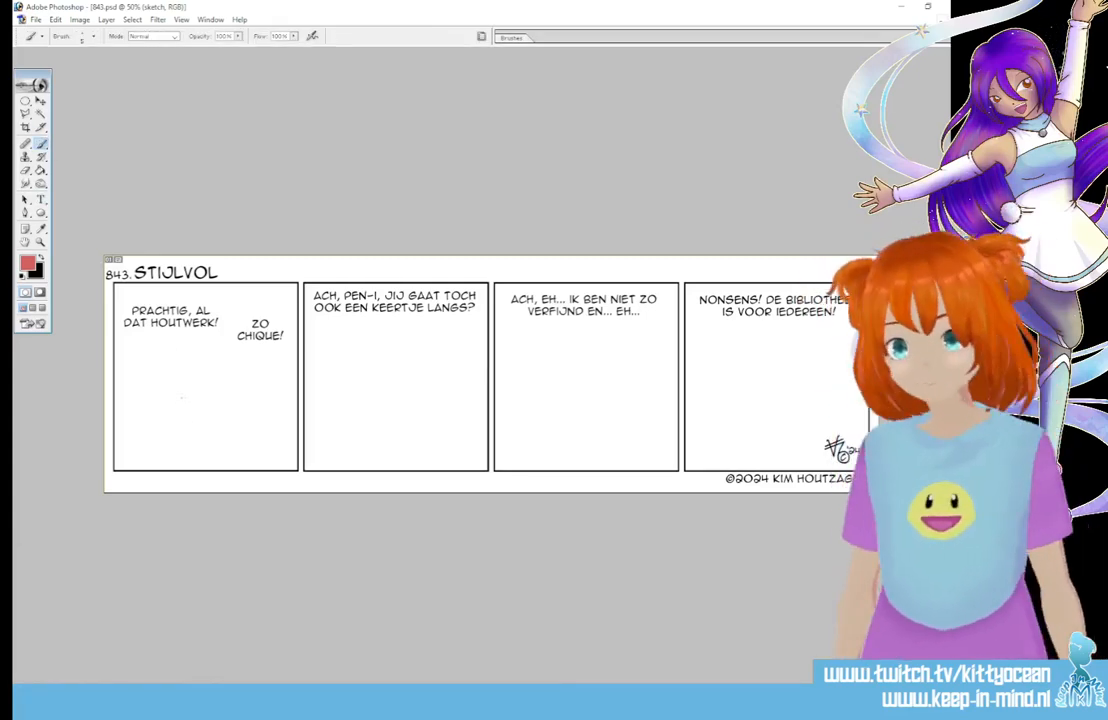
pyautogui.hotkey('ctrl', '+')
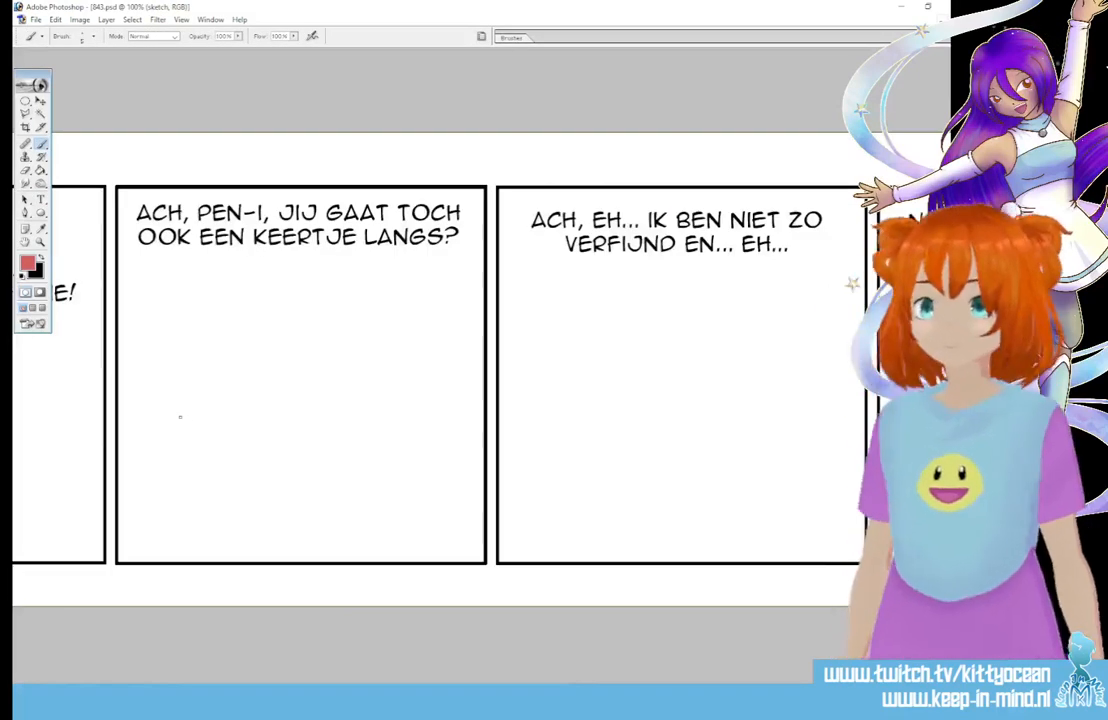
pyautogui.click(511, 37)
pyautogui.click(628, 113)
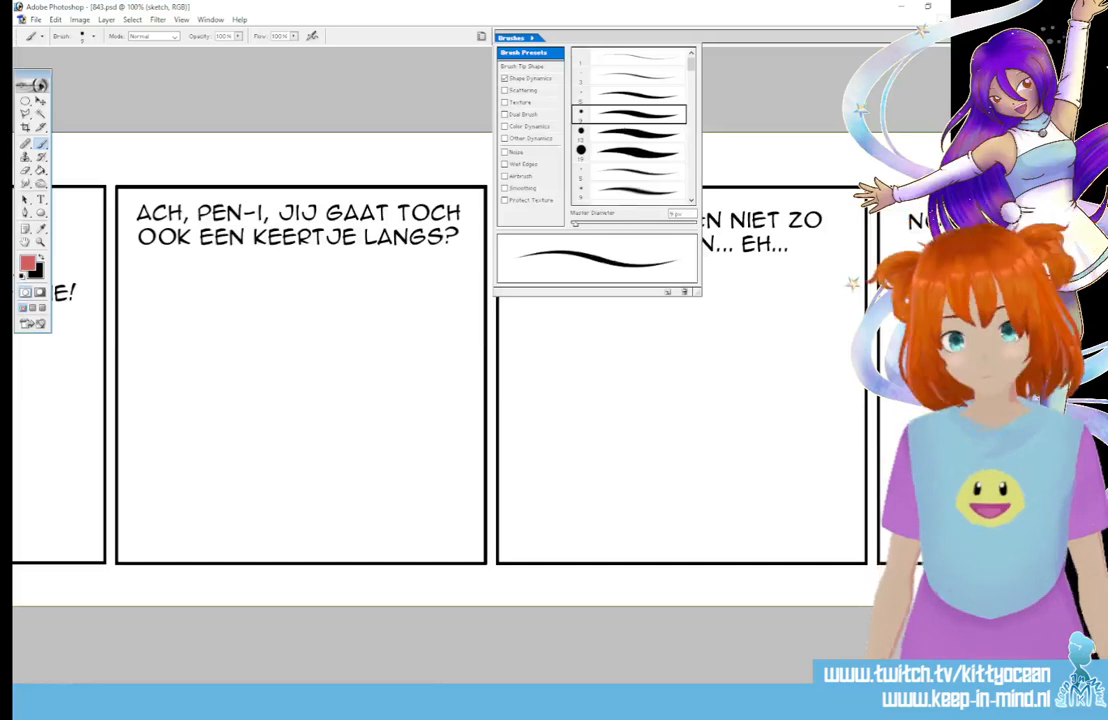
# Step: Sketch two round heads side by side in the lower left of the first panel, each with crossed facial guide lines
pyautogui.moveTo(360, 380); pyautogui.dragTo(655, 380)
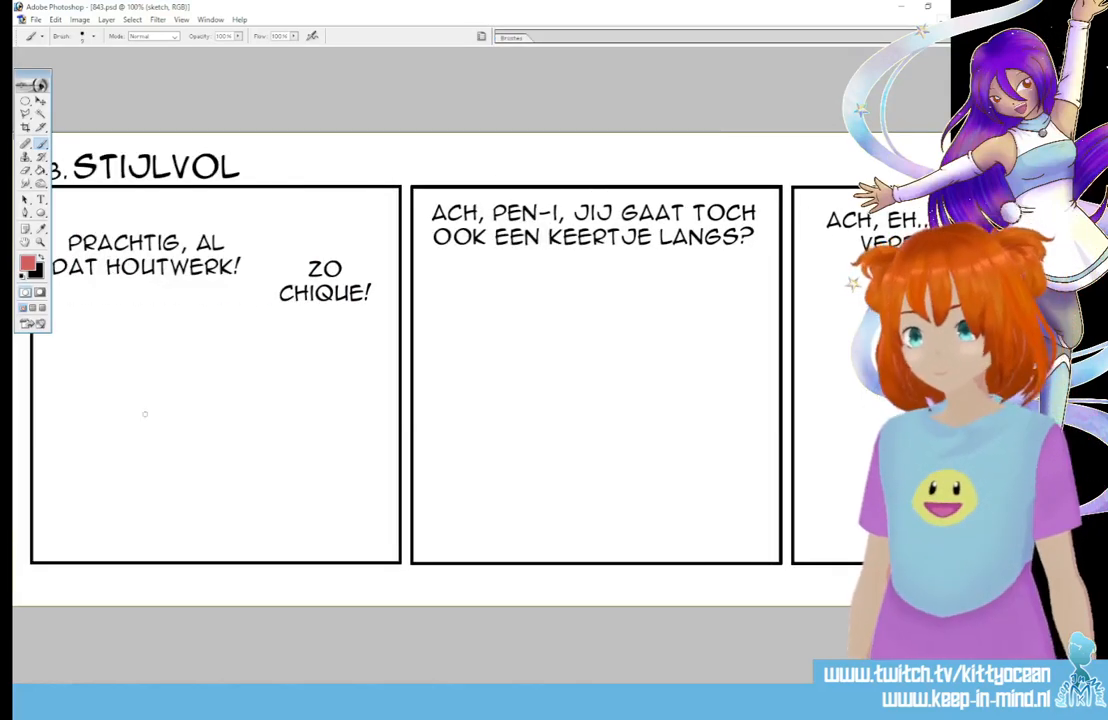
pyautogui.moveTo(88, 387)
pyautogui.mouseDown()
pyautogui.moveTo(111, 380)
pyautogui.moveTo(79, 415)
pyautogui.moveTo(80, 450)
pyautogui.moveTo(110, 475)
pyautogui.moveTo(152, 456)
pyautogui.moveTo(168, 418)
pyautogui.moveTo(148, 376)
pyautogui.moveTo(105, 374)
pyautogui.moveTo(157, 460)
pyautogui.mouseUp()
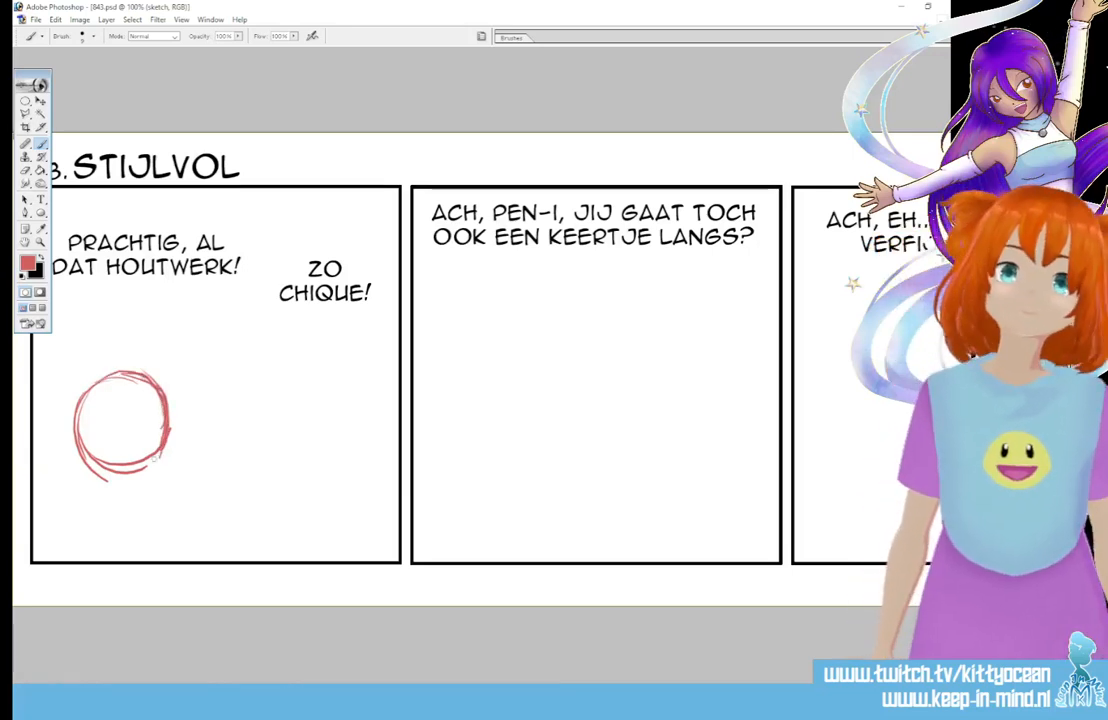
pyautogui.moveTo(231, 362)
pyautogui.mouseDown()
pyautogui.moveTo(185, 378)
pyautogui.moveTo(177, 398)
pyautogui.moveTo(200, 445)
pyautogui.moveTo(255, 437)
pyautogui.moveTo(263, 398)
pyautogui.mouseUp()
pyautogui.moveTo(263, 398)
pyautogui.mouseDown()
pyautogui.moveTo(178, 366)
pyautogui.moveTo(127, 494)
pyautogui.mouseUp()
pyautogui.moveTo(78, 440); pyautogui.dragTo(165, 425)
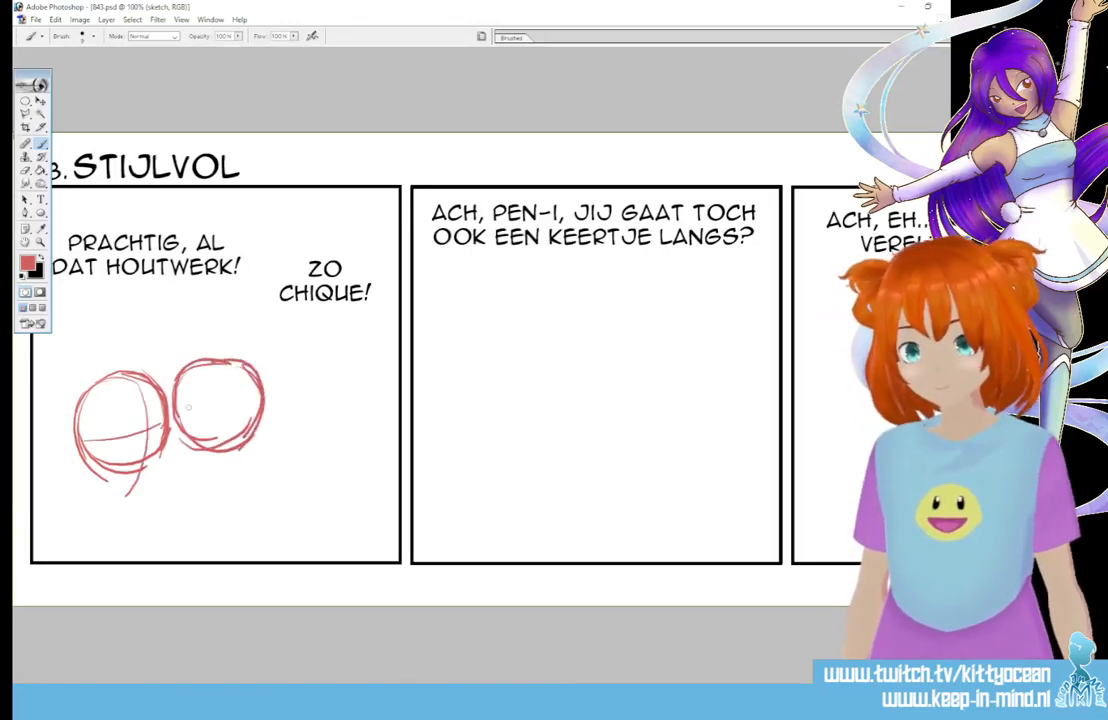
pyautogui.moveTo(218, 362)
pyautogui.mouseDown()
pyautogui.moveTo(226, 450)
pyautogui.moveTo(264, 408)
pyautogui.mouseUp()
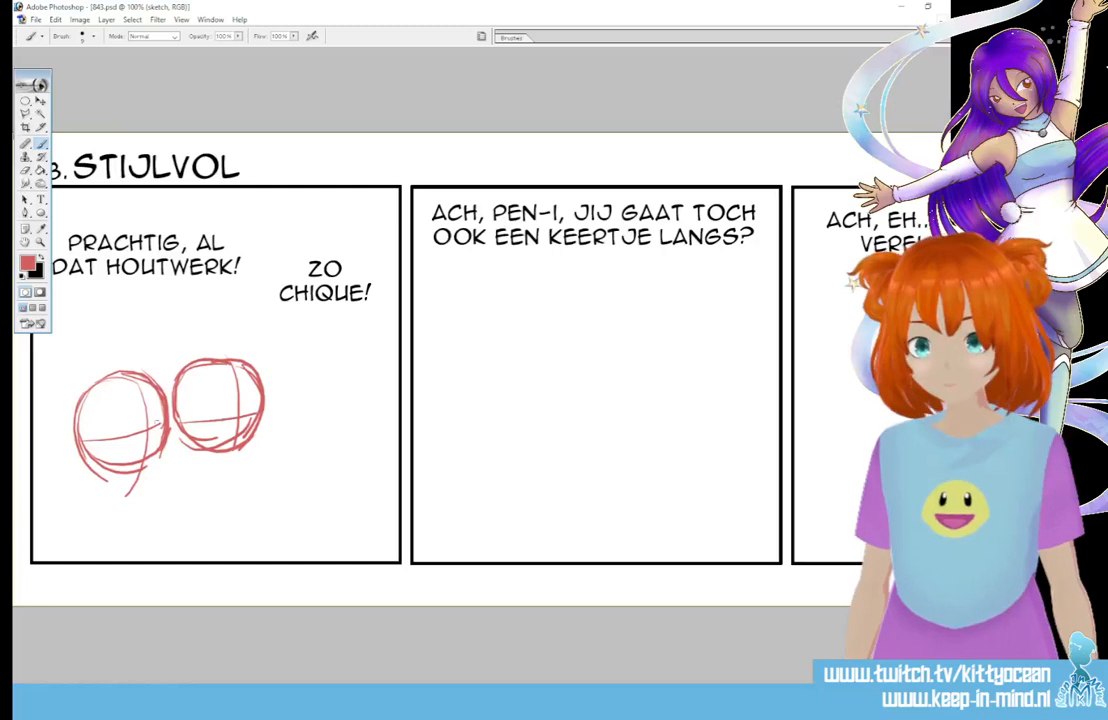
# Step: Sketch rounded bodies under both heads down to the panel's lower edge, plus the left figure's arm raised to its chin
pyautogui.moveTo(94, 491); pyautogui.dragTo(82, 558)
pyautogui.moveTo(160, 470); pyautogui.dragTo(178, 560)
pyautogui.moveTo(197, 456); pyautogui.dragTo(190, 560)
pyautogui.moveTo(262, 453); pyautogui.dragTo(273, 560)
pyautogui.moveTo(90, 510)
pyautogui.mouseDown()
pyautogui.moveTo(112, 465)
pyautogui.moveTo(122, 512)
pyautogui.moveTo(104, 530)
pyautogui.mouseUp()
pyautogui.moveTo(84, 508)
pyautogui.mouseDown()
pyautogui.moveTo(88, 536)
pyautogui.moveTo(105, 538)
pyautogui.mouseUp()
pyautogui.moveTo(82, 520)
pyautogui.mouseDown()
pyautogui.moveTo(97, 485)
pyautogui.moveTo(82, 534)
pyautogui.moveTo(96, 538)
pyautogui.mouseUp()
pyautogui.moveTo(118, 498); pyautogui.dragTo(103, 535)
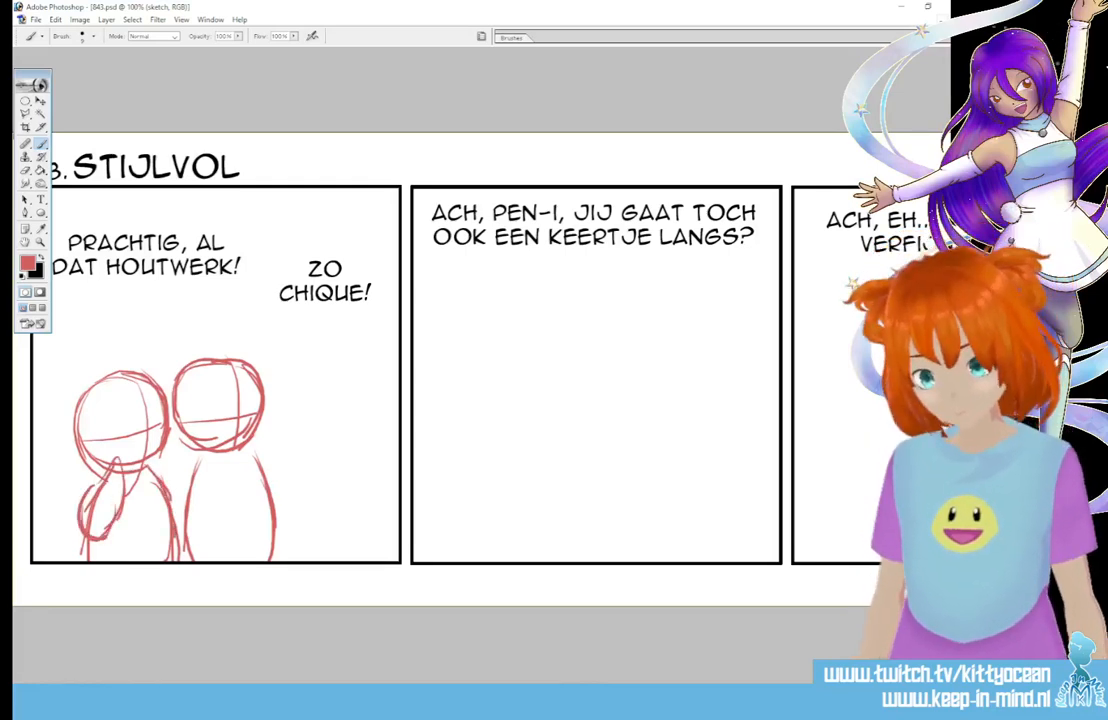
# Step: Add a shoulder line, bead necklace, hair bun and facial features to the first panel's left figure
pyautogui.moveTo(147, 465); pyautogui.dragTo(169, 496)
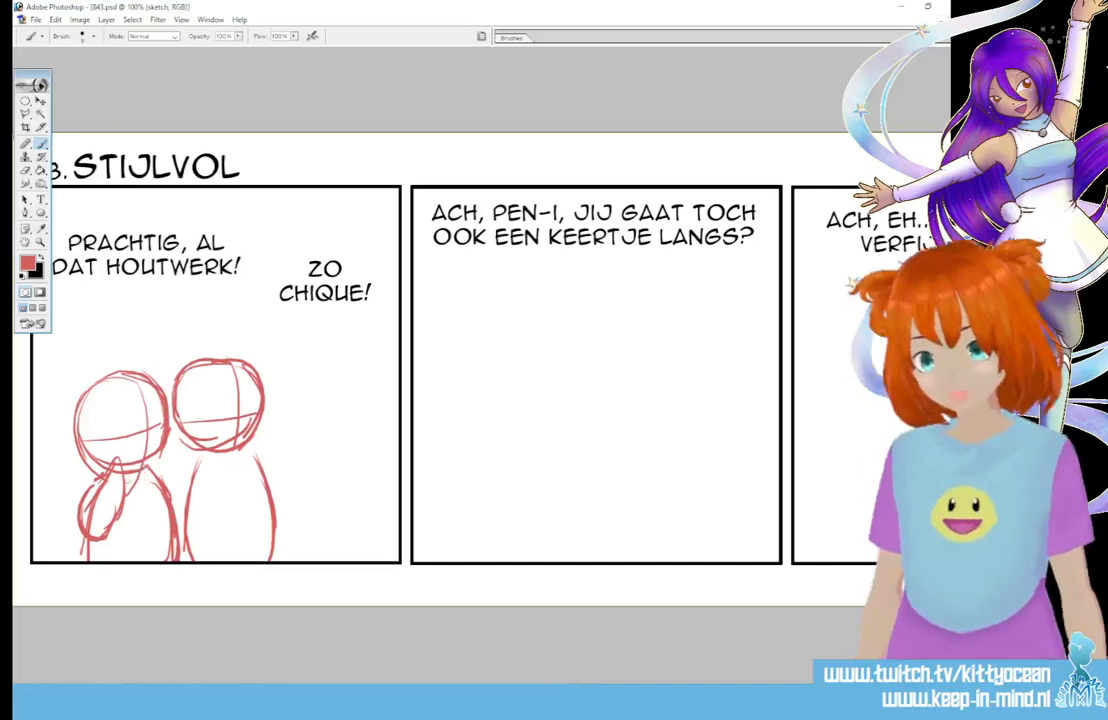
pyautogui.moveTo(125, 484); pyautogui.dragTo(152, 477)
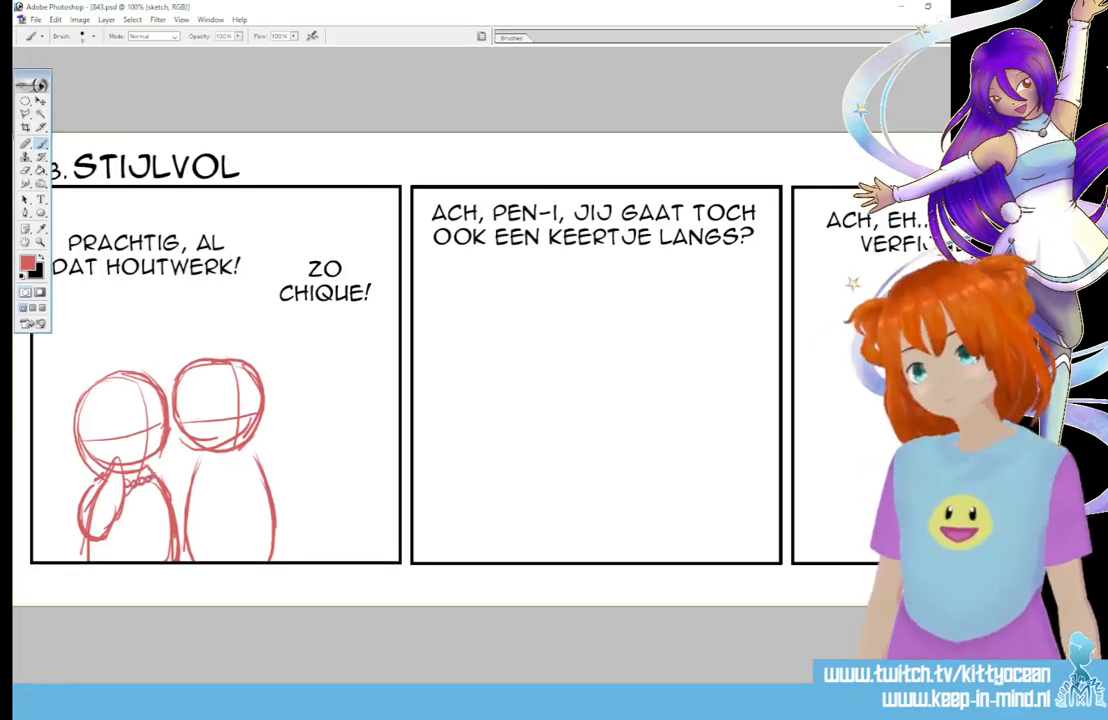
pyautogui.moveTo(91, 383)
pyautogui.mouseDown()
pyautogui.moveTo(72, 436)
pyautogui.moveTo(91, 386)
pyautogui.mouseUp()
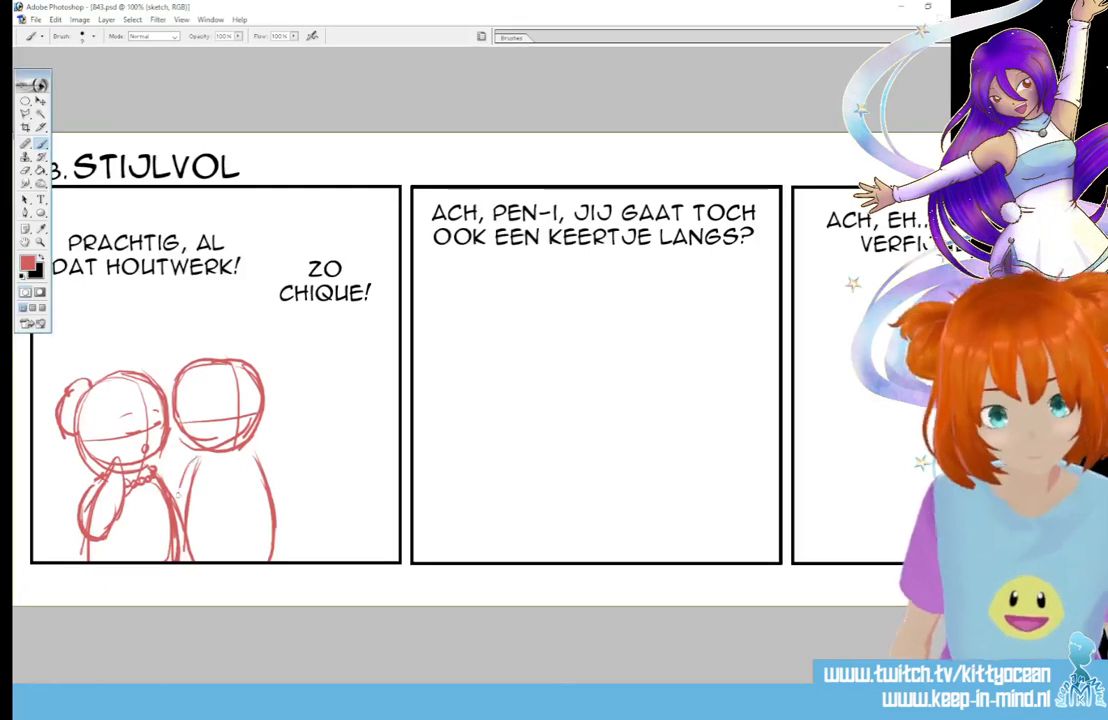
# Step: Sketch folded arms, closed eyes, a round nose, a goatee and a bow tie on the first panel's second figure
pyautogui.moveTo(197, 458)
pyautogui.mouseDown()
pyautogui.moveTo(185, 504)
pyautogui.moveTo(233, 499)
pyautogui.moveTo(267, 488)
pyautogui.mouseUp()
pyautogui.moveTo(216, 483)
pyautogui.mouseDown()
pyautogui.moveTo(248, 480)
pyautogui.moveTo(233, 503)
pyautogui.moveTo(260, 515)
pyautogui.moveTo(195, 492)
pyautogui.moveTo(221, 471)
pyautogui.mouseUp()
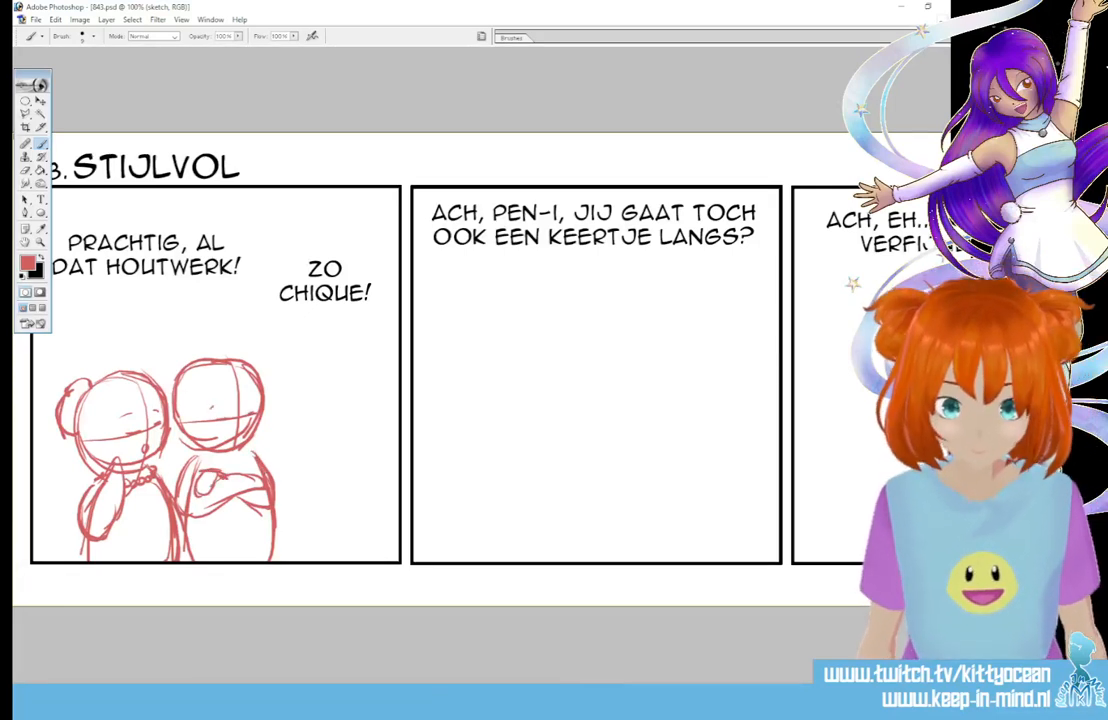
pyautogui.moveTo(205, 405); pyautogui.dragTo(225, 402)
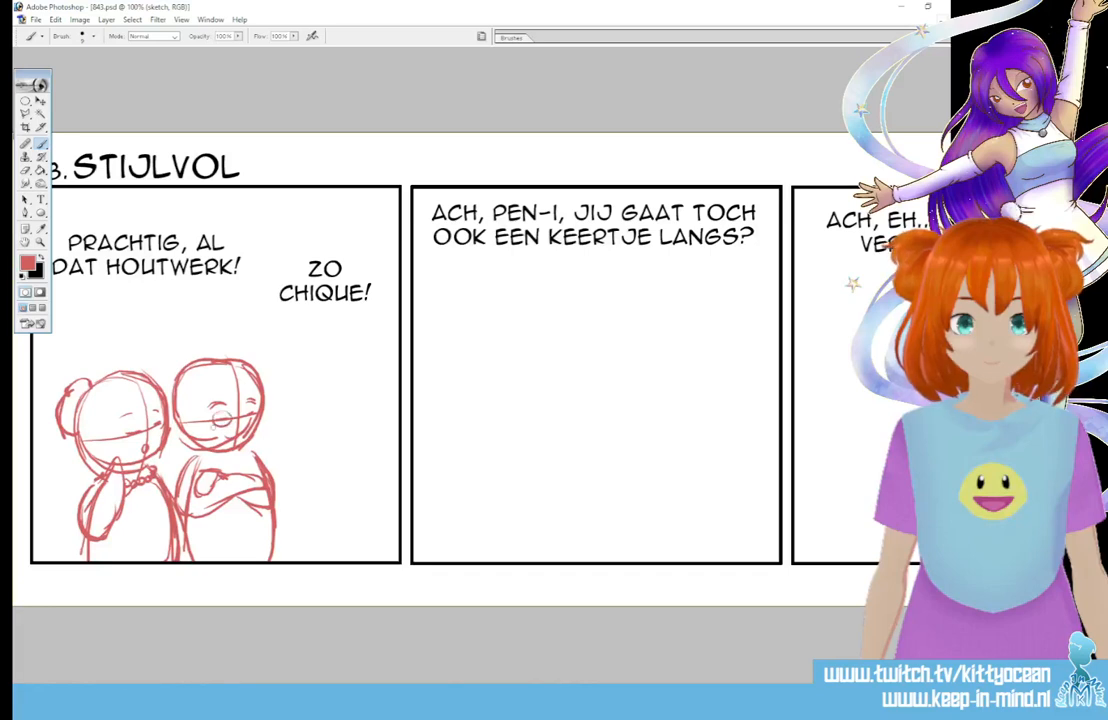
pyautogui.moveTo(186, 372); pyautogui.dragTo(181, 385)
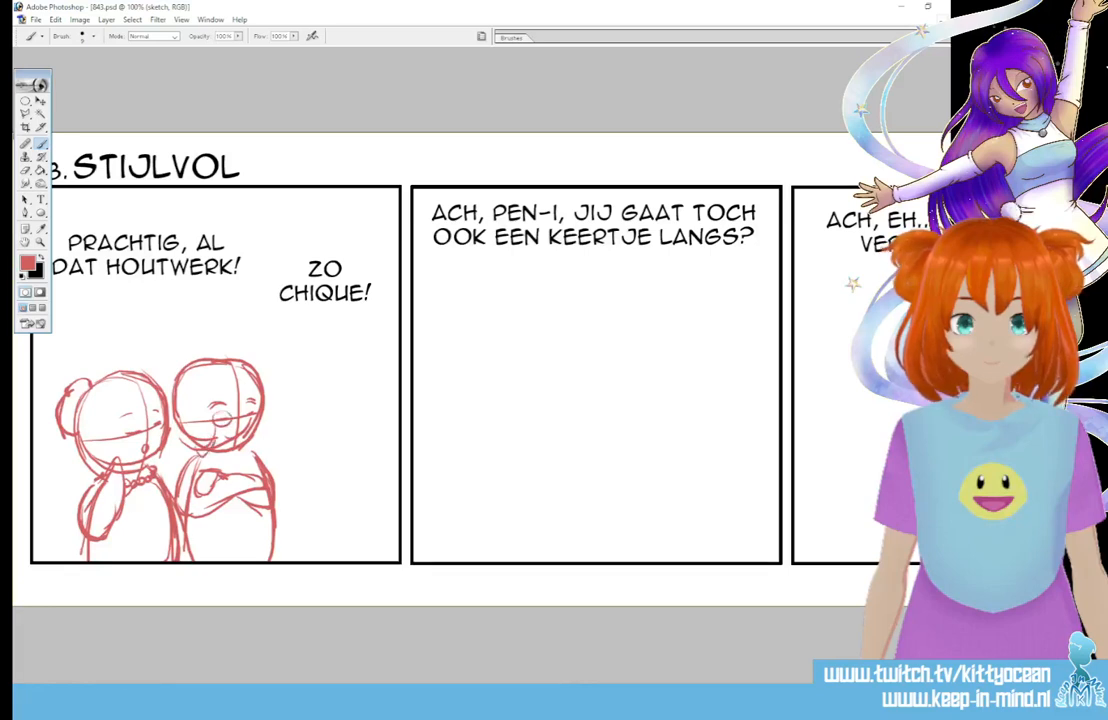
pyautogui.moveTo(216, 428); pyautogui.dragTo(208, 450)
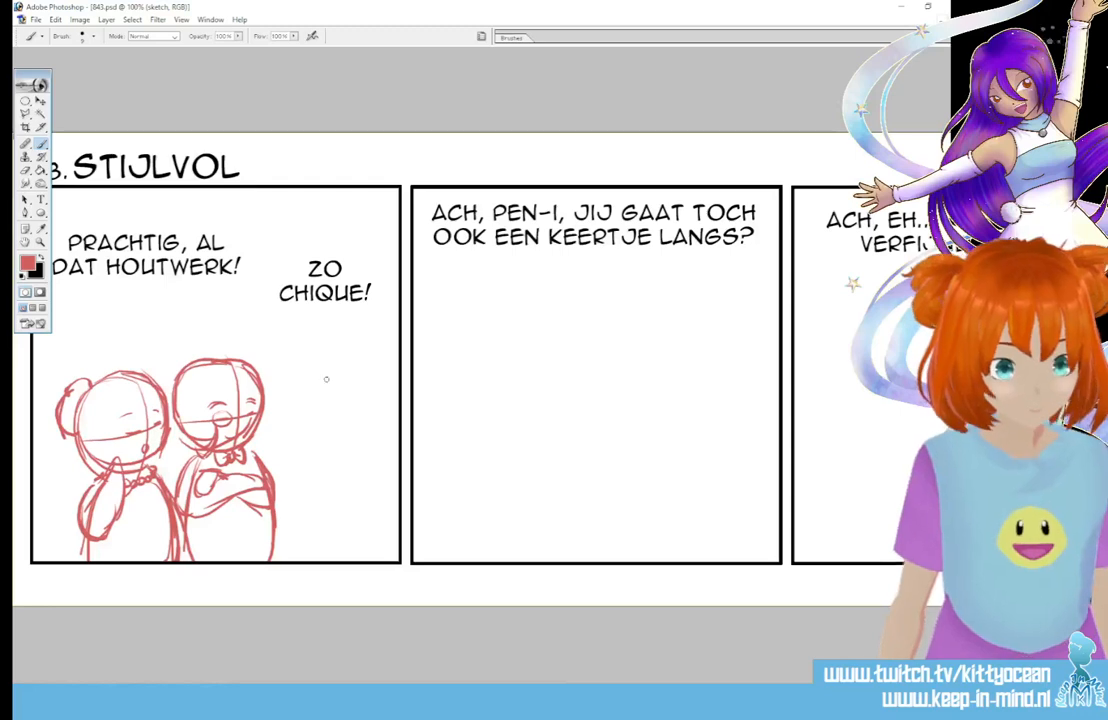
# Step: Sketch a third round head with facial guide lines and a pointed jaw on the right side of the first panel
pyautogui.moveTo(312, 384)
pyautogui.mouseDown()
pyautogui.moveTo(367, 380)
pyautogui.moveTo(304, 406)
pyautogui.moveTo(312, 444)
pyautogui.moveTo(359, 447)
pyautogui.mouseUp()
pyautogui.moveTo(326, 453)
pyautogui.mouseDown()
pyautogui.moveTo(345, 456)
pyautogui.moveTo(373, 437)
pyautogui.mouseUp()
pyautogui.moveTo(368, 380); pyautogui.dragTo(376, 434)
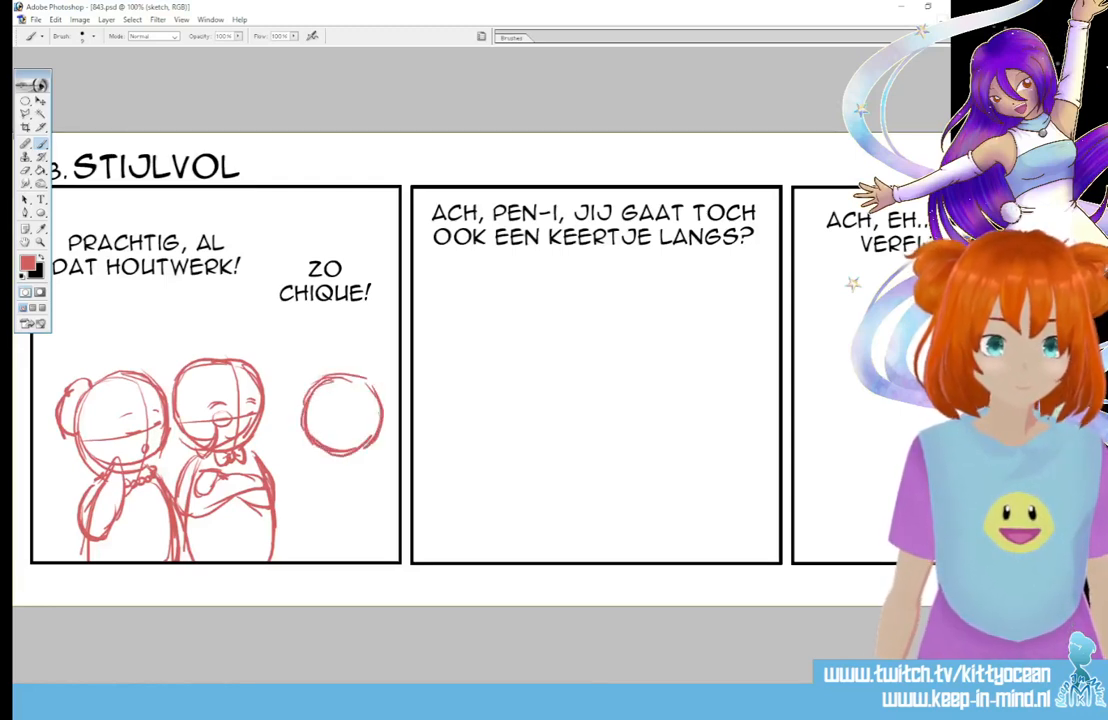
pyautogui.moveTo(324, 392); pyautogui.dragTo(335, 477)
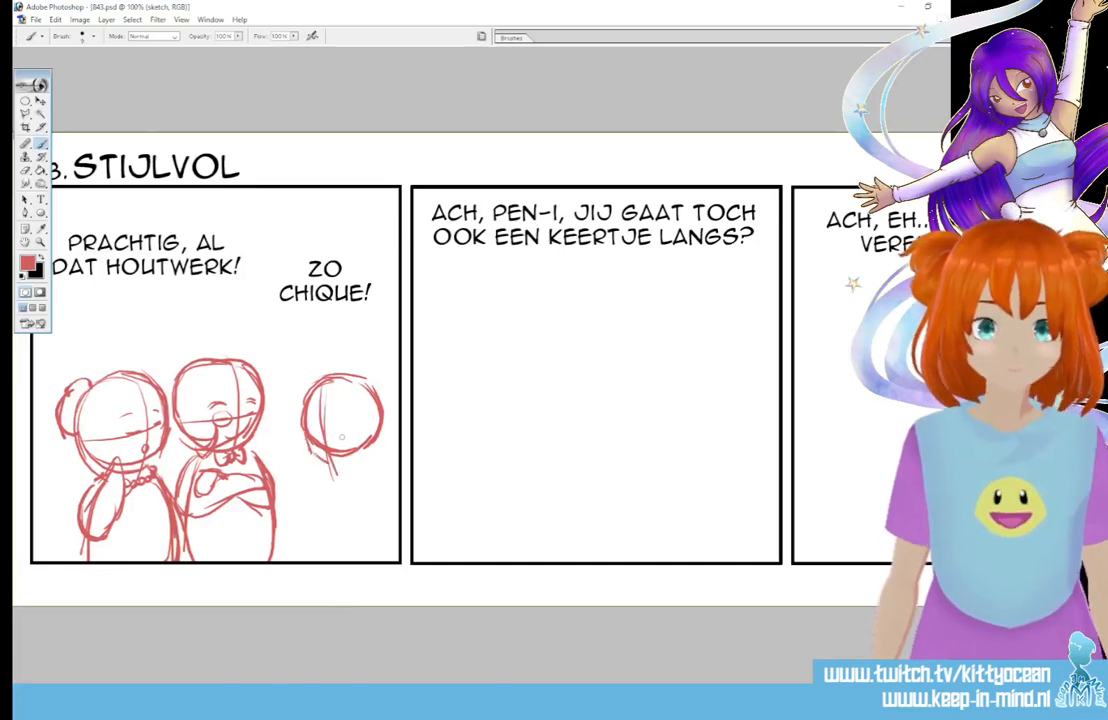
pyautogui.moveTo(335, 467); pyautogui.dragTo(375, 443)
# Step: Sketch the first panel's third figure with a neck, boxy torso, round shoulders, arms and hips, plus a drop mark on its head
pyautogui.moveTo(313, 396)
pyautogui.mouseDown()
pyautogui.moveTo(325, 466)
pyautogui.moveTo(370, 440)
pyautogui.moveTo(359, 484)
pyautogui.moveTo(337, 480)
pyautogui.moveTo(379, 481)
pyautogui.moveTo(322, 533)
pyautogui.mouseUp()
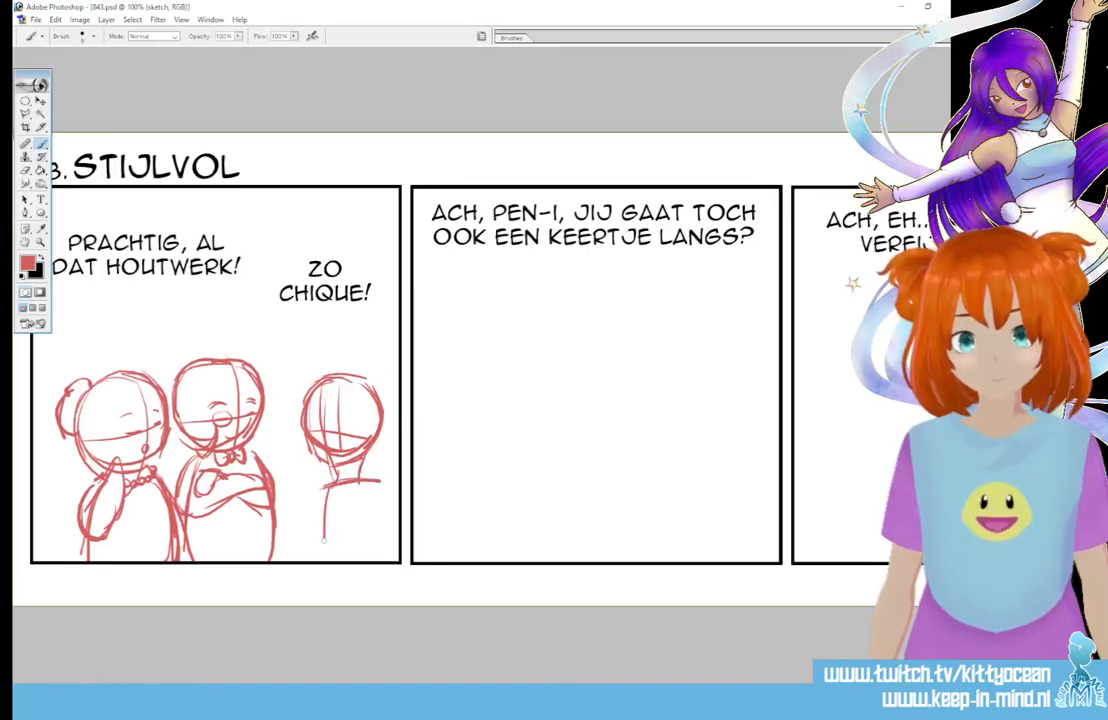
pyautogui.moveTo(322, 489)
pyautogui.mouseDown()
pyautogui.moveTo(332, 543)
pyautogui.moveTo(378, 538)
pyautogui.mouseUp()
pyautogui.moveTo(382, 486); pyautogui.dragTo(379, 538)
pyautogui.moveTo(337, 492)
pyautogui.mouseDown()
pyautogui.moveTo(334, 541)
pyautogui.moveTo(385, 502)
pyautogui.mouseUp()
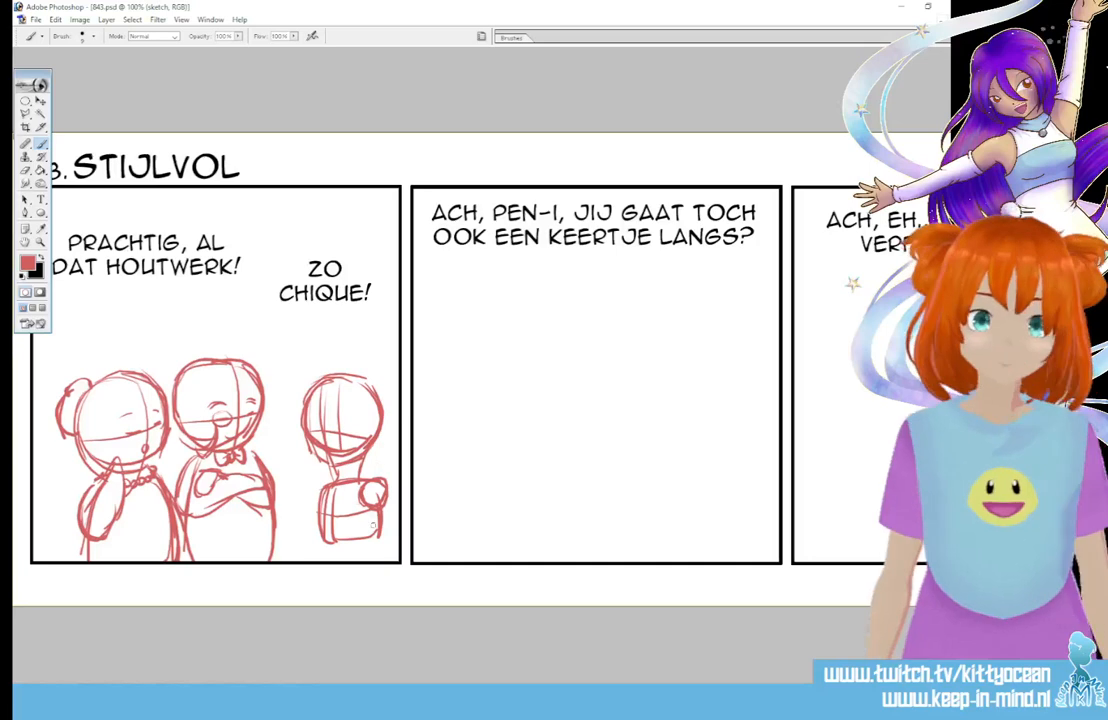
pyautogui.moveTo(349, 540); pyautogui.dragTo(346, 539)
pyautogui.moveTo(346, 546); pyautogui.dragTo(379, 518)
pyautogui.moveTo(329, 501); pyautogui.dragTo(345, 538)
pyautogui.moveTo(331, 512)
pyautogui.mouseDown()
pyautogui.moveTo(356, 511)
pyautogui.moveTo(332, 489)
pyautogui.moveTo(316, 498)
pyautogui.moveTo(297, 540)
pyautogui.moveTo(318, 520)
pyautogui.moveTo(318, 534)
pyautogui.mouseUp()
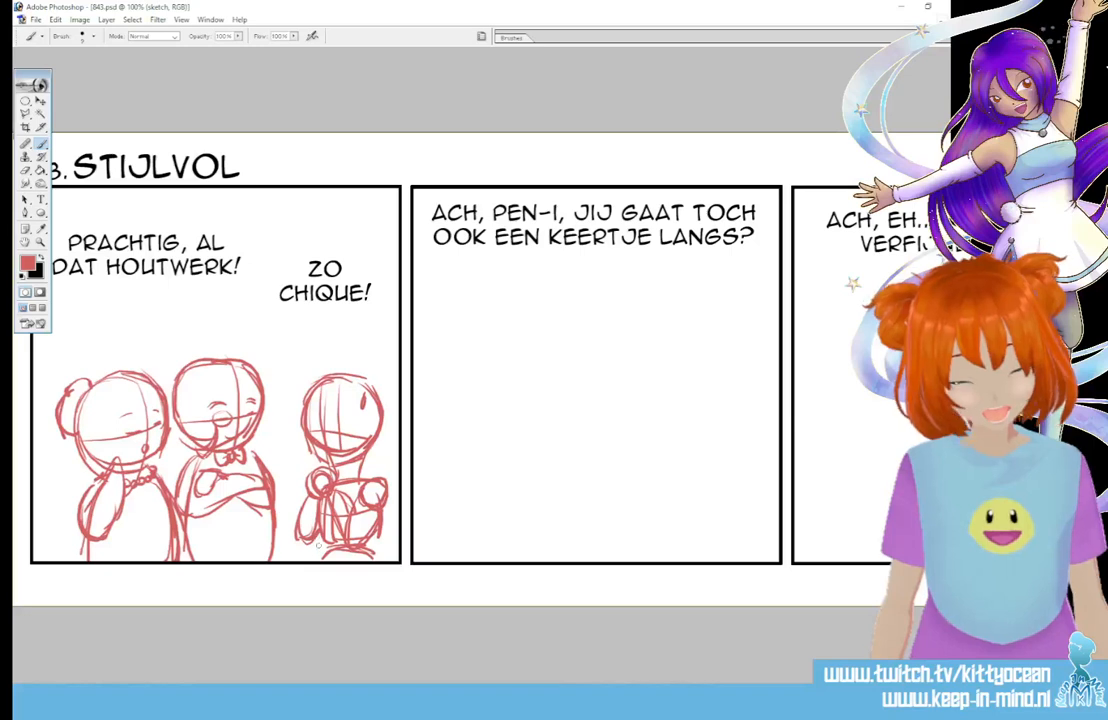
pyautogui.moveTo(321, 542)
pyautogui.mouseDown()
pyautogui.moveTo(317, 561)
pyautogui.moveTo(379, 562)
pyautogui.mouseUp()
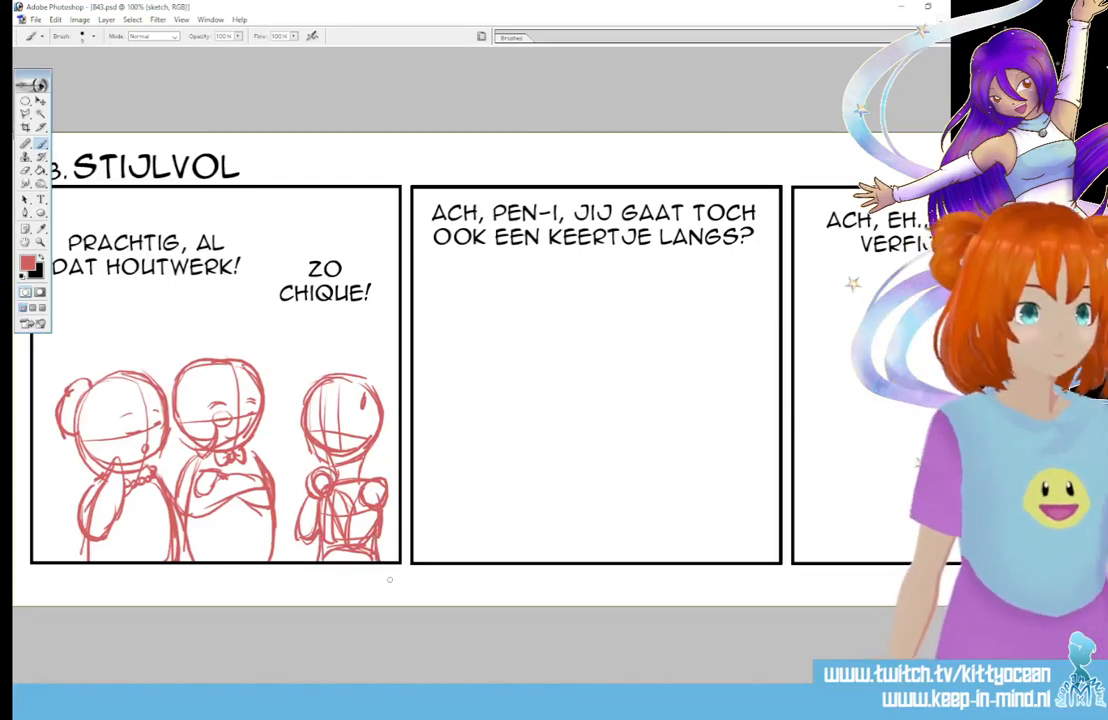
# Step: Sketch two round heads side by side in the left half of the second panel, with facial guide lines
pyautogui.moveTo(463, 690); pyautogui.dragTo(529, 690)
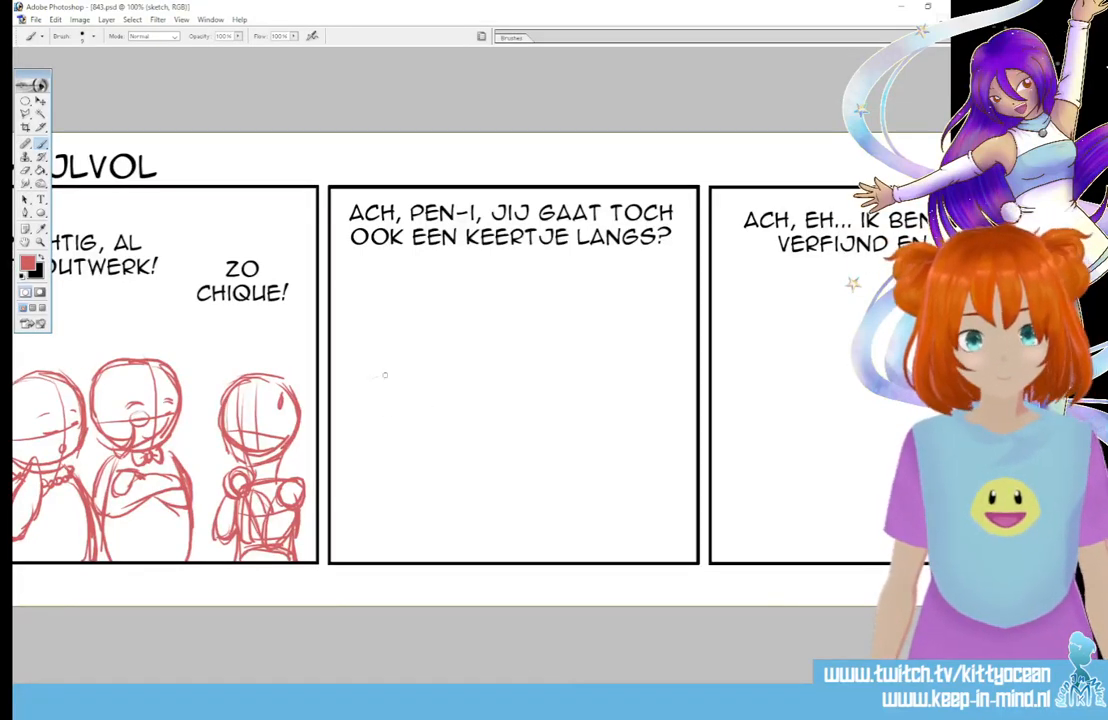
pyautogui.moveTo(420, 384)
pyautogui.mouseDown()
pyautogui.moveTo(362, 386)
pyautogui.moveTo(394, 373)
pyautogui.moveTo(357, 421)
pyautogui.moveTo(364, 453)
pyautogui.moveTo(407, 434)
pyautogui.moveTo(422, 451)
pyautogui.moveTo(435, 420)
pyautogui.moveTo(414, 381)
pyautogui.mouseUp()
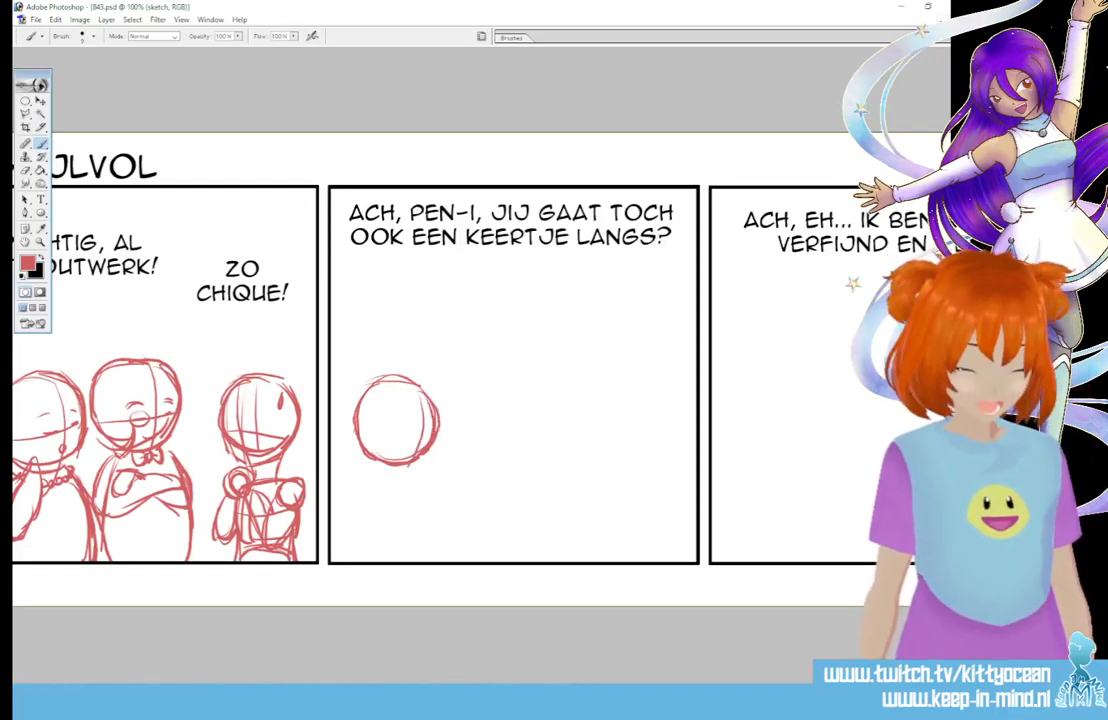
pyautogui.moveTo(358, 431); pyautogui.dragTo(444, 426)
pyautogui.moveTo(462, 378)
pyautogui.mouseDown()
pyautogui.moveTo(505, 371)
pyautogui.moveTo(445, 410)
pyautogui.moveTo(470, 450)
pyautogui.moveTo(503, 455)
pyautogui.moveTo(490, 372)
pyautogui.mouseUp()
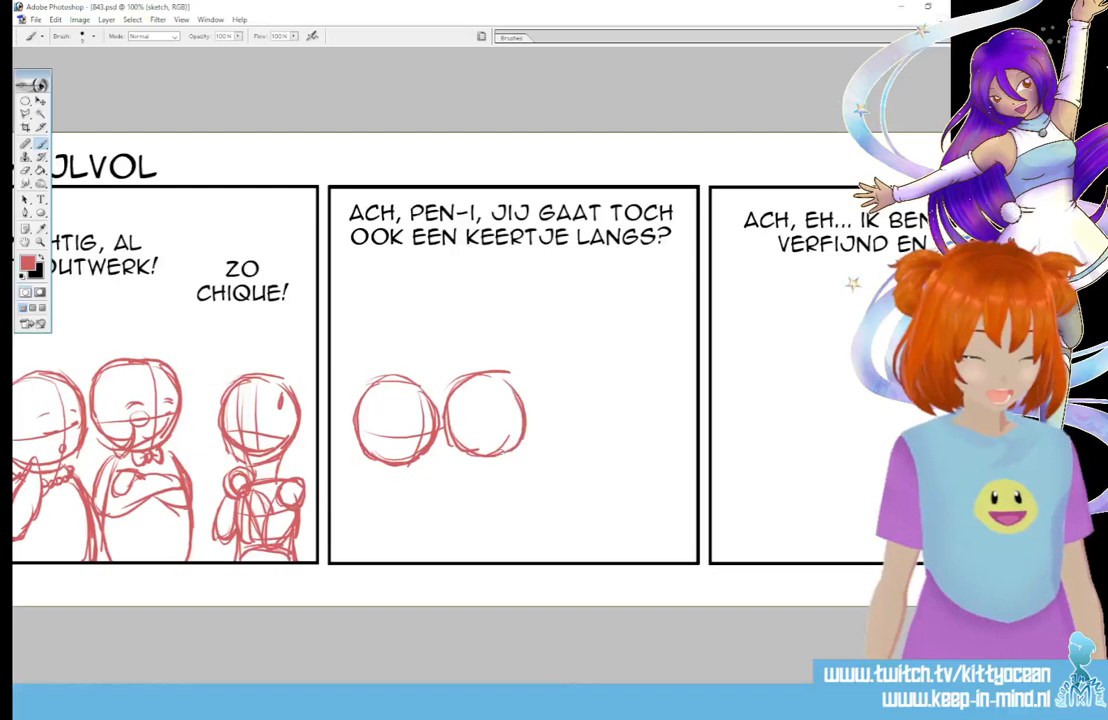
pyautogui.moveTo(448, 427); pyautogui.dragTo(524, 414)
pyautogui.moveTo(491, 378)
pyautogui.mouseDown()
pyautogui.moveTo(507, 422)
pyautogui.moveTo(503, 460)
pyautogui.mouseUp()
# Step: Sketch the second panel's left figure with a rounded body, an outstretched arm, bead necklace, hair bun, closed eyes and open mouth
pyautogui.moveTo(358, 463)
pyautogui.mouseDown()
pyautogui.moveTo(348, 519)
pyautogui.moveTo(343, 560)
pyautogui.mouseUp()
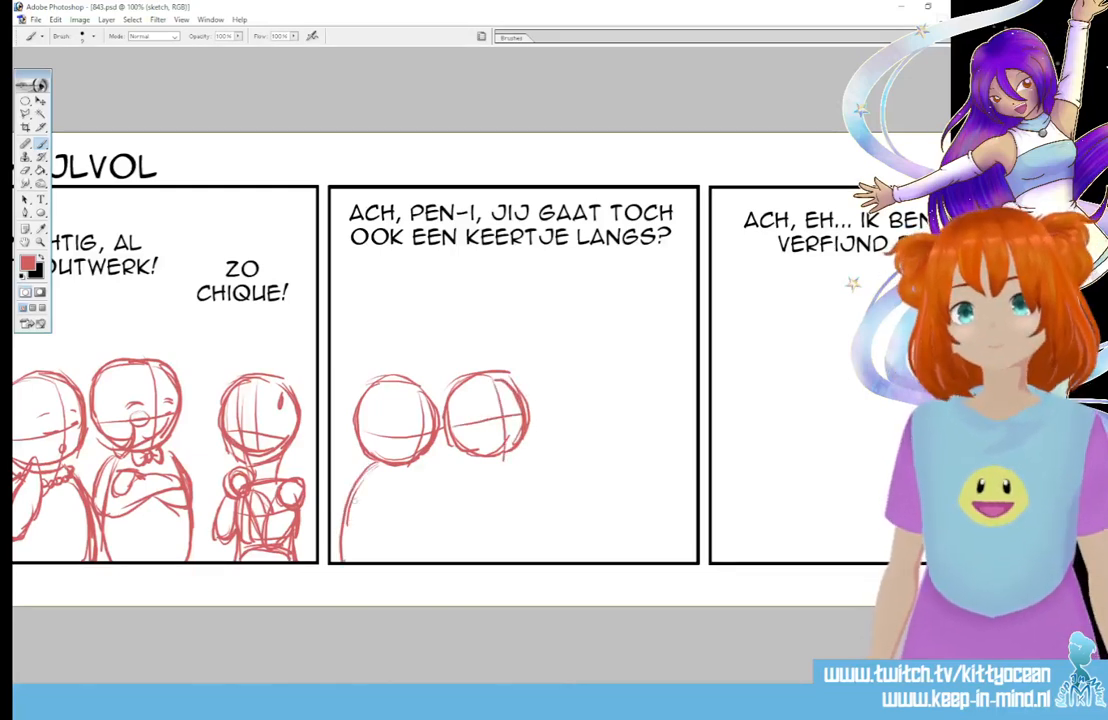
pyautogui.moveTo(426, 466); pyautogui.dragTo(432, 560)
pyautogui.moveTo(421, 468); pyautogui.dragTo(445, 499)
pyautogui.moveTo(434, 514)
pyautogui.mouseDown()
pyautogui.moveTo(446, 518)
pyautogui.moveTo(476, 484)
pyautogui.moveTo(486, 494)
pyautogui.mouseUp()
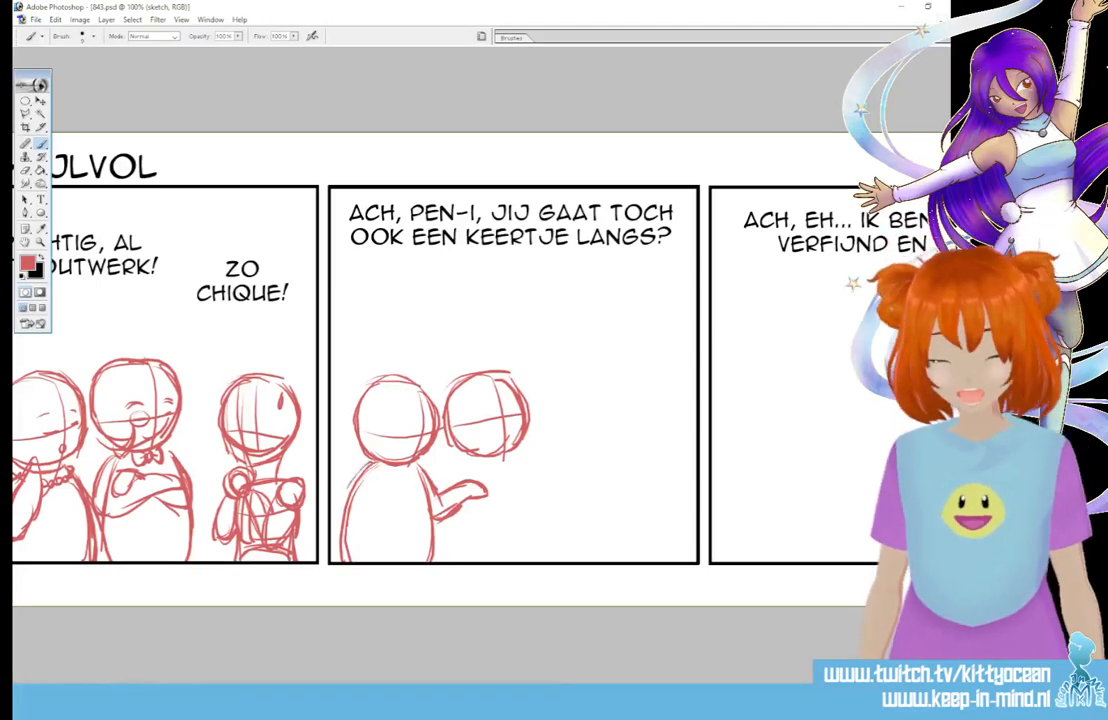
pyautogui.moveTo(348, 480); pyautogui.dragTo(354, 533)
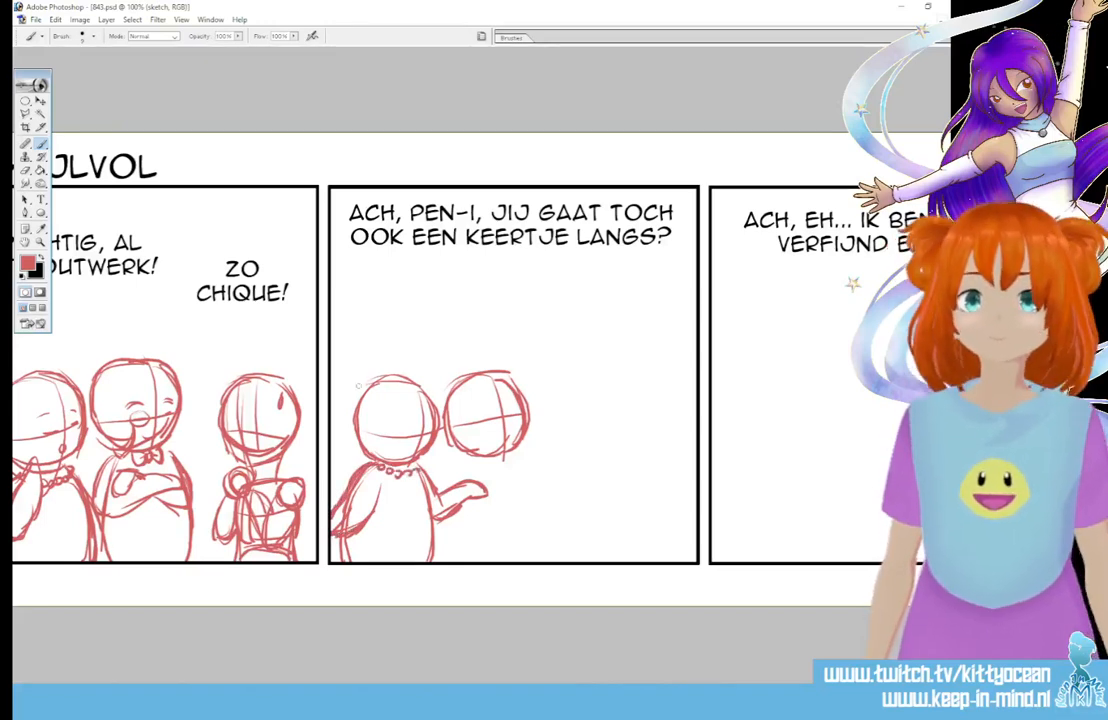
pyautogui.moveTo(373, 381)
pyautogui.mouseDown()
pyautogui.moveTo(342, 411)
pyautogui.moveTo(354, 427)
pyautogui.moveTo(405, 427)
pyautogui.mouseUp()
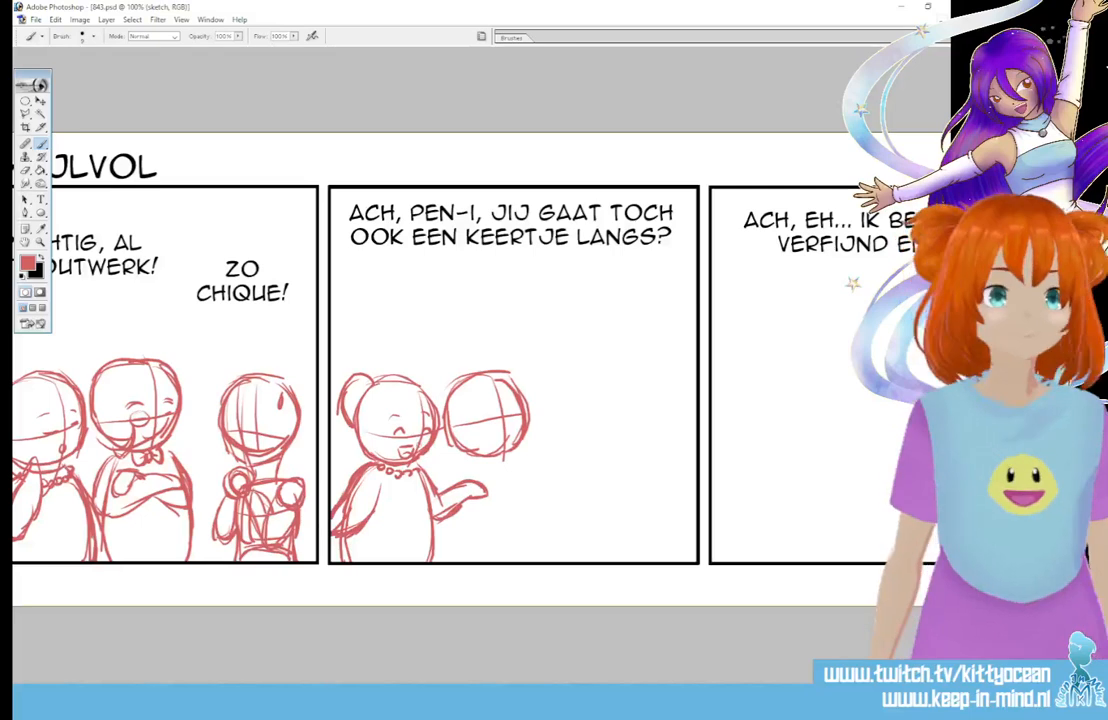
# Step: Sketch the second panel's middle figure with a rounded body, folded arms, round nose, face, bow tie and small motion marks beside its head
pyautogui.moveTo(467, 462); pyautogui.dragTo(458, 485)
pyautogui.moveTo(518, 461); pyautogui.dragTo(540, 555)
pyautogui.moveTo(456, 503); pyautogui.dragTo(460, 560)
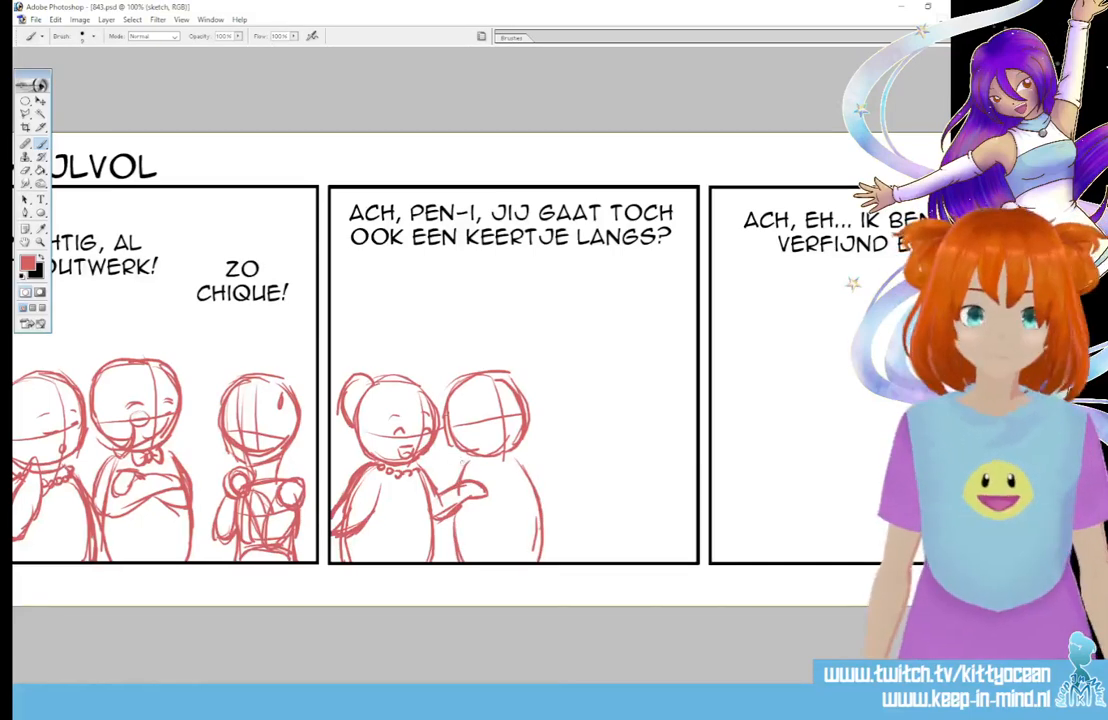
pyautogui.moveTo(457, 516)
pyautogui.mouseDown()
pyautogui.moveTo(528, 490)
pyautogui.moveTo(482, 478)
pyautogui.mouseUp()
pyautogui.moveTo(433, 445)
pyautogui.mouseDown()
pyautogui.moveTo(461, 443)
pyautogui.moveTo(455, 417)
pyautogui.mouseUp()
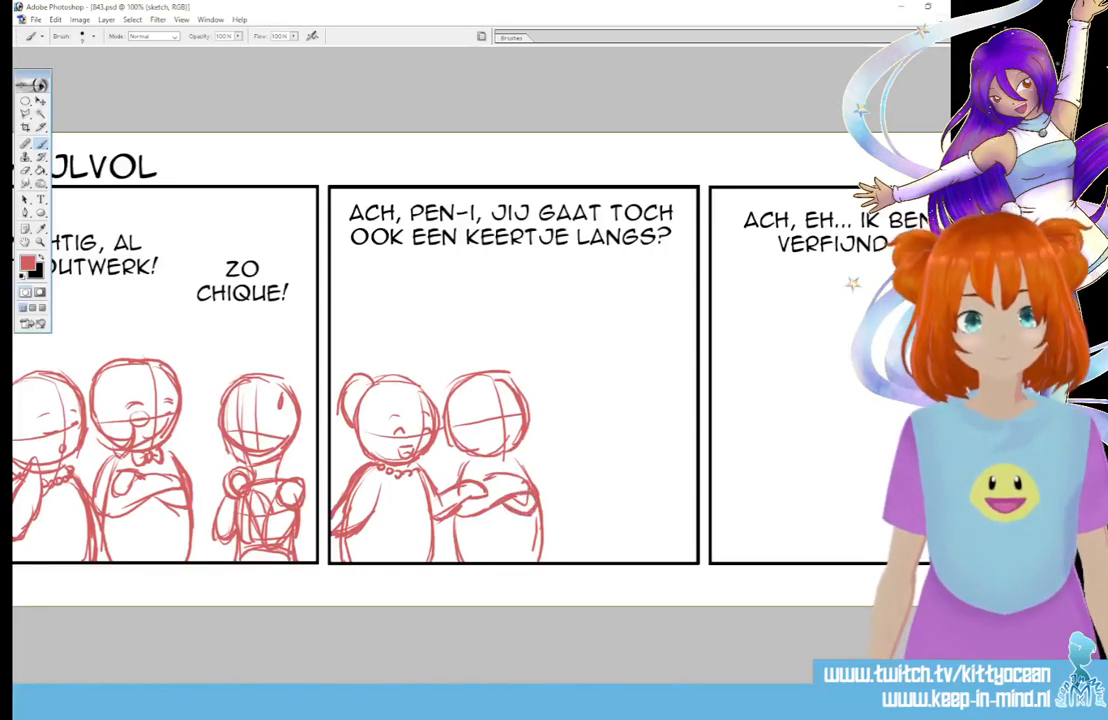
pyautogui.moveTo(509, 454); pyautogui.dragTo(538, 490)
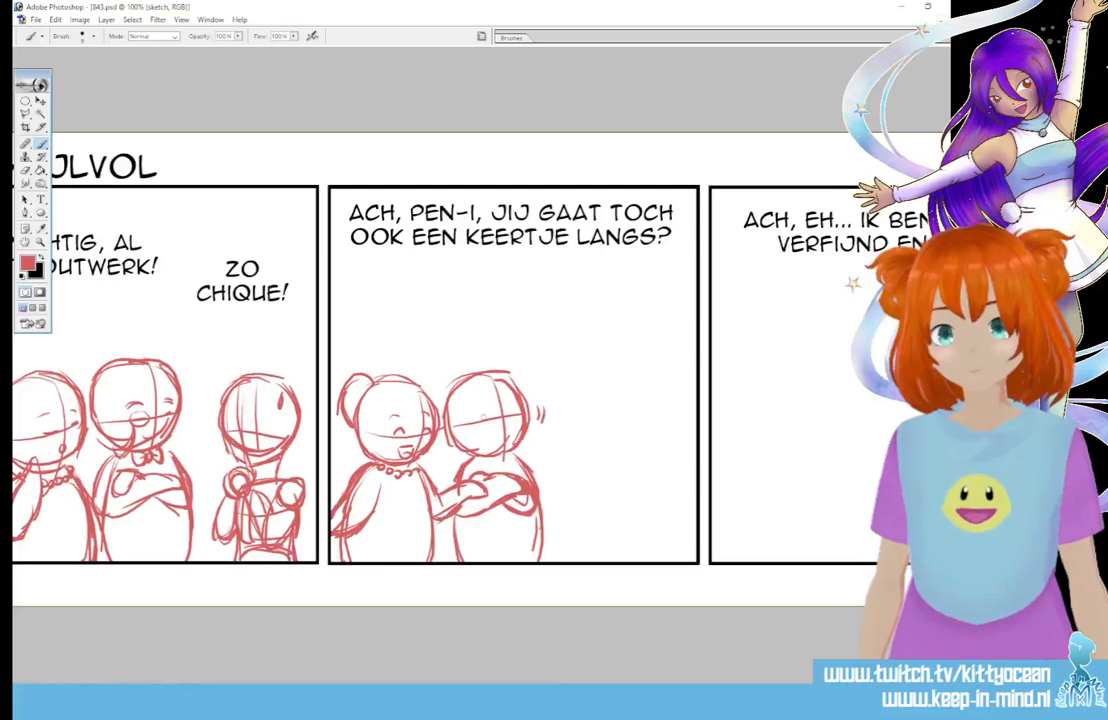
pyautogui.moveTo(485, 410)
pyautogui.mouseDown()
pyautogui.moveTo(484, 429)
pyautogui.moveTo(485, 411)
pyautogui.mouseUp()
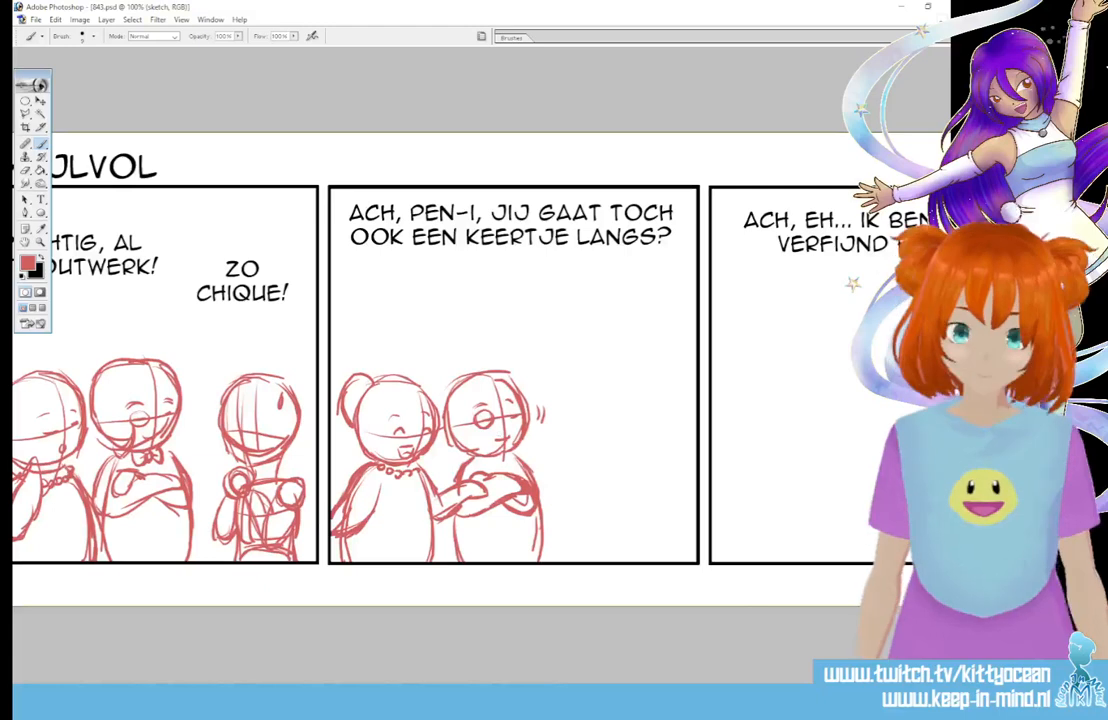
pyautogui.moveTo(505, 457); pyautogui.dragTo(508, 464)
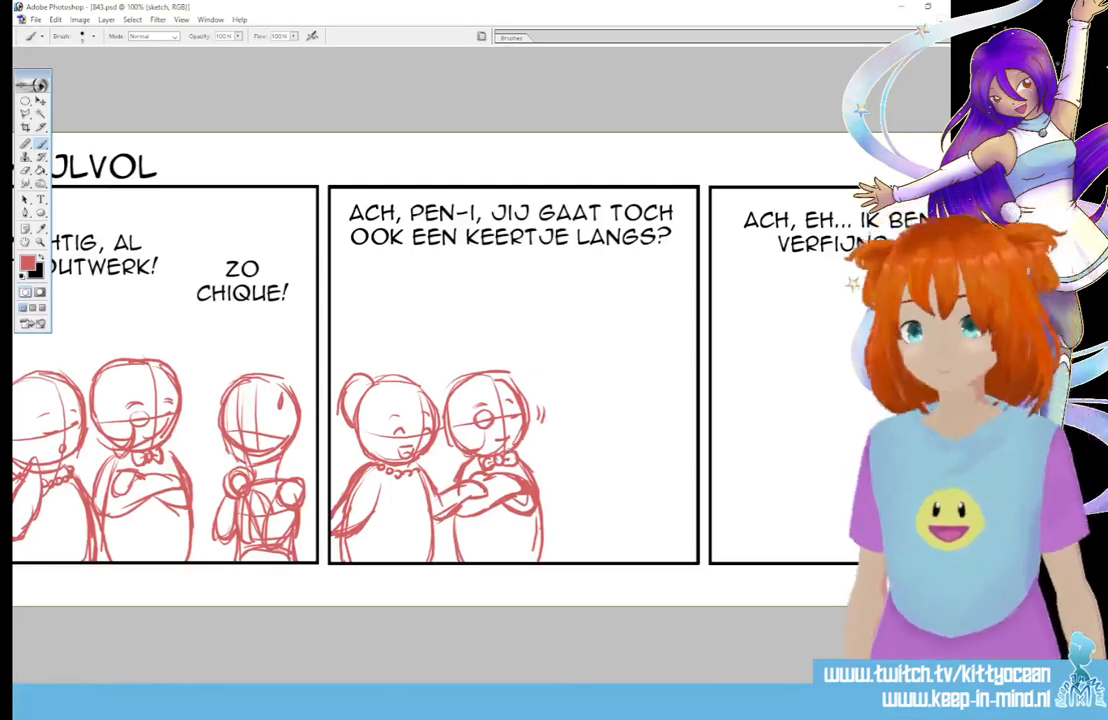
# Step: Sketch a third round head with guide lines and a pointed jaw on the right side of the second panel
pyautogui.moveTo(600, 400); pyautogui.dragTo(520, 400)
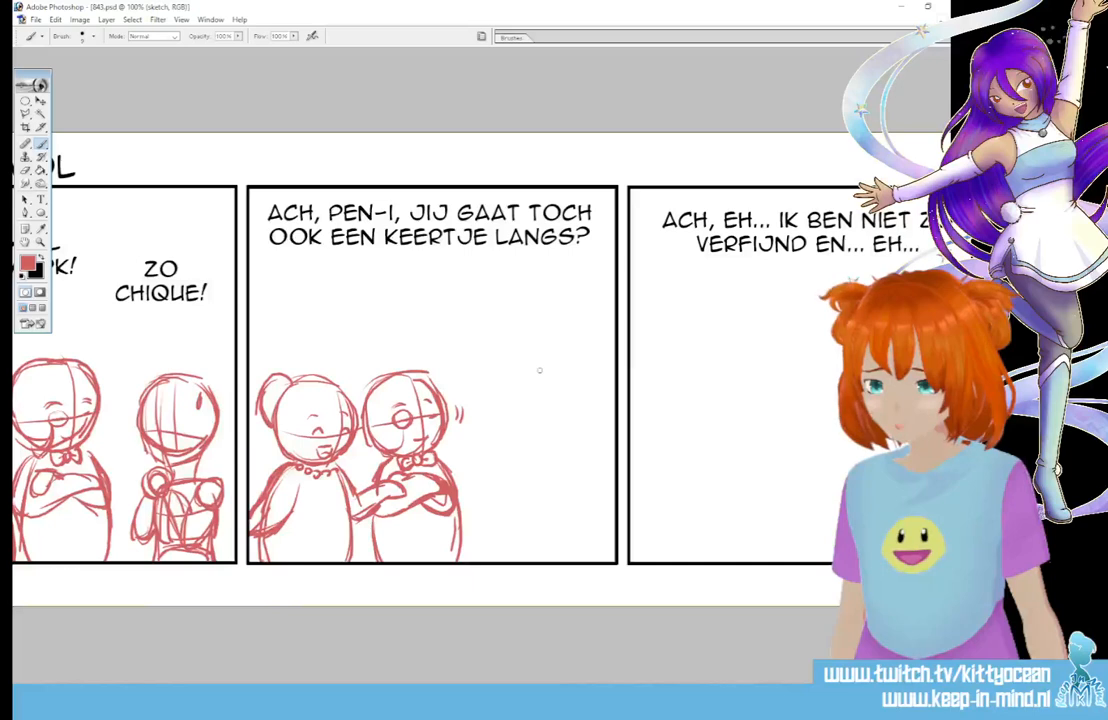
pyautogui.moveTo(566, 378)
pyautogui.mouseDown()
pyautogui.moveTo(514, 376)
pyautogui.moveTo(515, 445)
pyautogui.moveTo(537, 455)
pyautogui.mouseUp()
pyautogui.moveTo(510, 430)
pyautogui.mouseDown()
pyautogui.moveTo(524, 447)
pyautogui.moveTo(583, 430)
pyautogui.moveTo(578, 378)
pyautogui.moveTo(536, 465)
pyautogui.mouseUp()
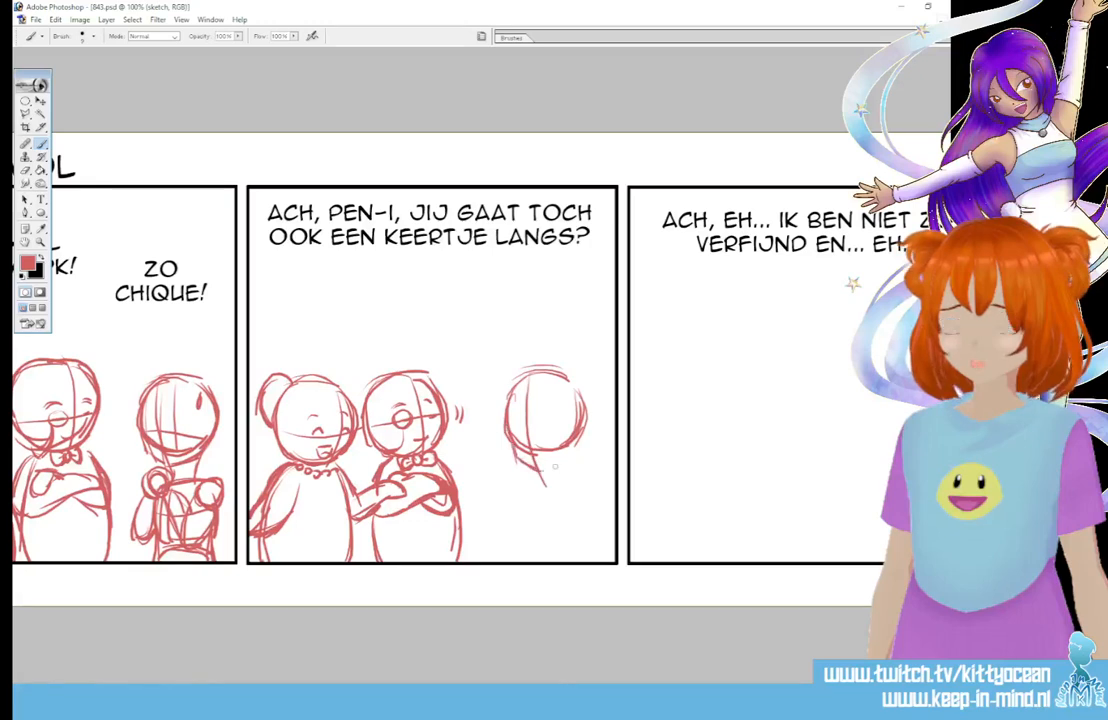
pyautogui.moveTo(534, 378)
pyautogui.mouseDown()
pyautogui.moveTo(532, 455)
pyautogui.moveTo(563, 450)
pyautogui.moveTo(552, 467)
pyautogui.mouseUp()
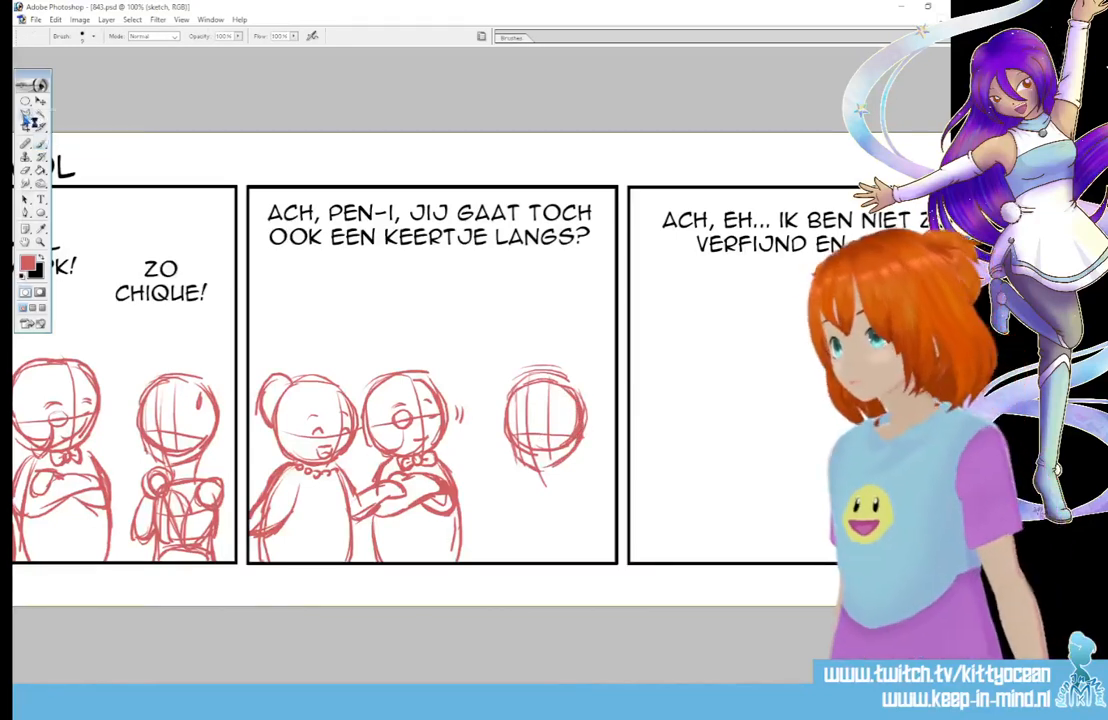
# Step: Lasso the second panel's third head and rotate it -15 degrees so it tilts
pyautogui.moveTo(26, 114); pyautogui.dragTo(72, 125)
pyautogui.click(70, 115)
pyautogui.moveTo(522, 362)
pyautogui.mouseDown()
pyautogui.moveTo(547, 492)
pyautogui.moveTo(530, 357)
pyautogui.mouseUp()
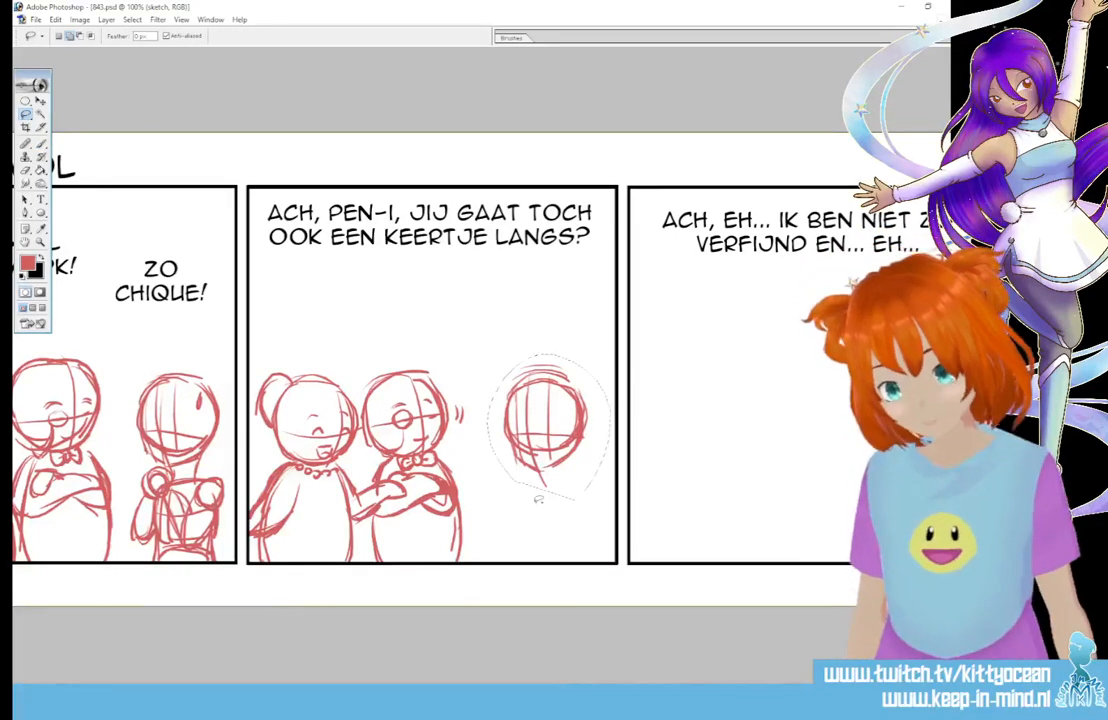
pyautogui.hotkey('ctrl', 't')
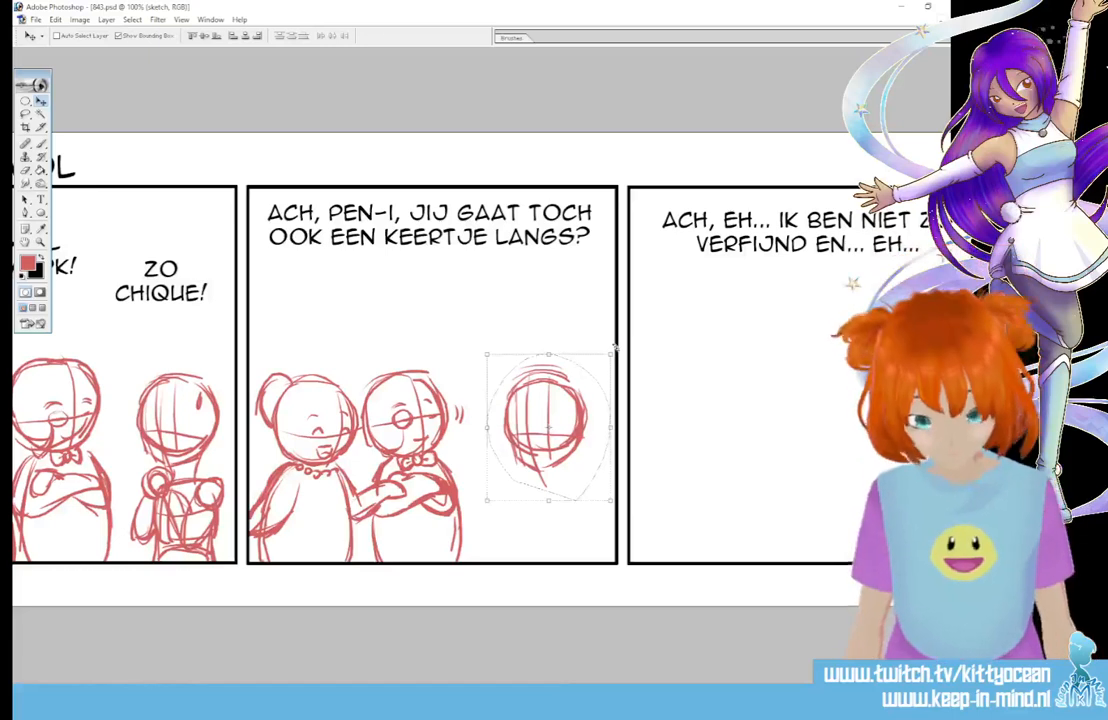
pyautogui.moveTo(612, 348); pyautogui.dragTo(594, 320)
pyautogui.moveTo(576, 407)
pyautogui.mouseDown()
pyautogui.moveTo(571, 393)
pyautogui.moveTo(576, 402)
pyautogui.mouseUp()
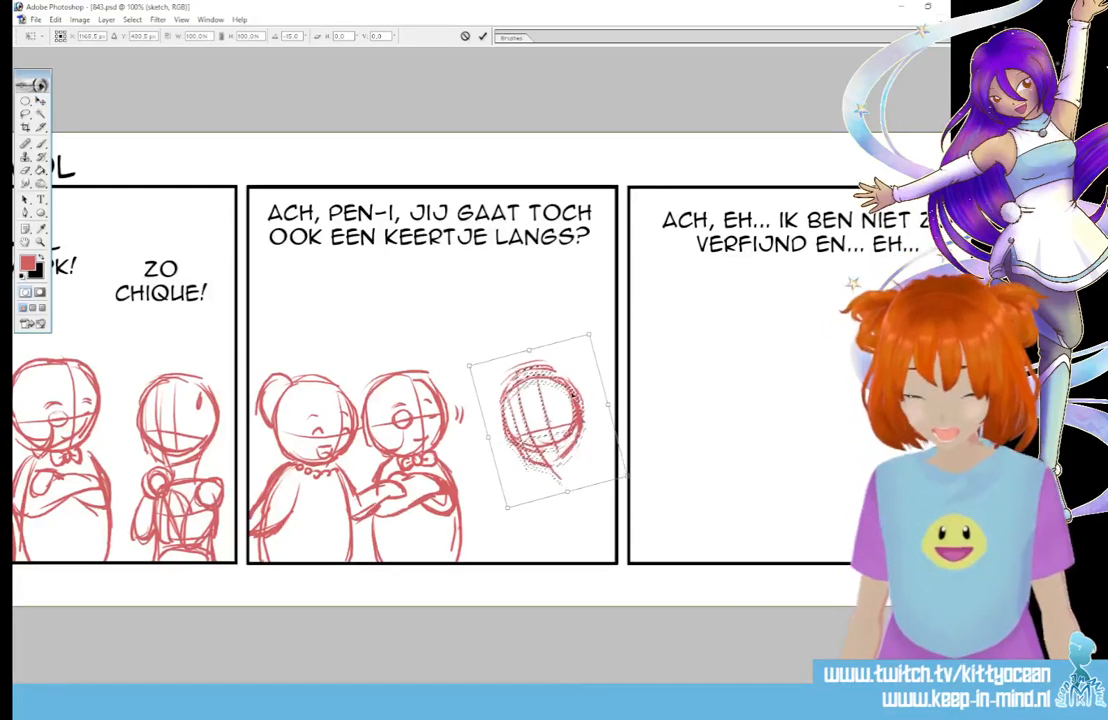
pyautogui.click(482, 36)
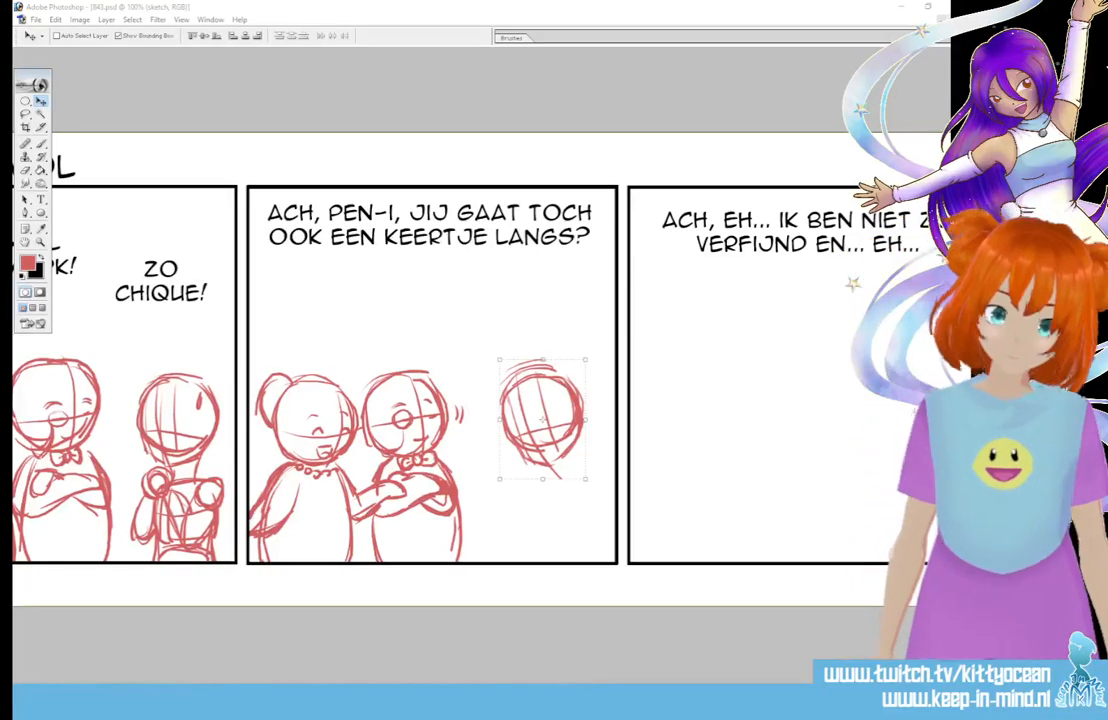
# Step: Brush in a neck, boxy torso with a chest circle, round shoulders and arms bent across the waist beneath the tilted head
pyautogui.press('b')
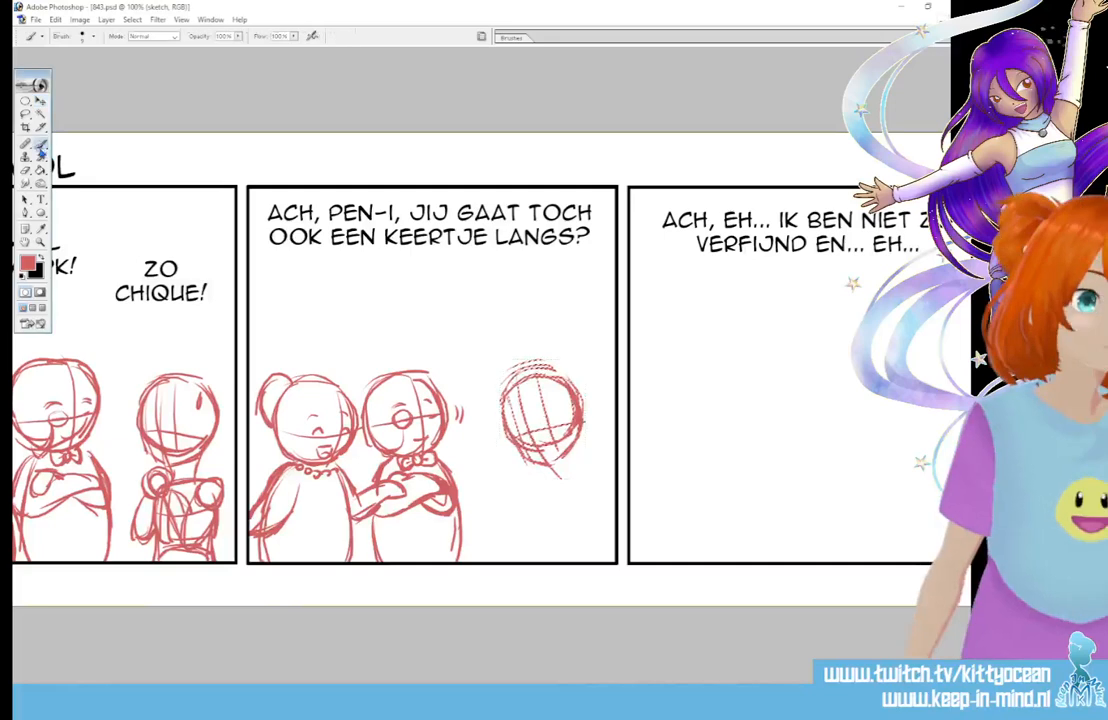
pyautogui.moveTo(505, 400)
pyautogui.mouseDown()
pyautogui.moveTo(560, 365)
pyautogui.moveTo(580, 420)
pyautogui.moveTo(540, 465)
pyautogui.moveTo(565, 375)
pyautogui.mouseUp()
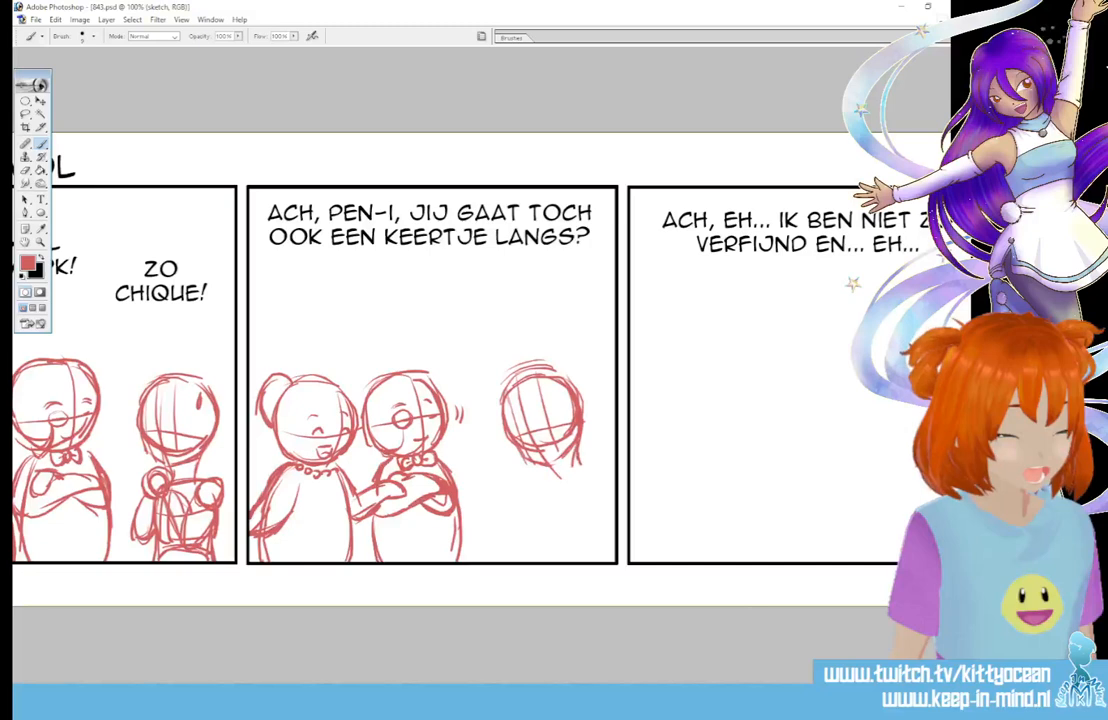
pyautogui.moveTo(545, 466)
pyautogui.mouseDown()
pyautogui.moveTo(590, 464)
pyautogui.moveTo(531, 494)
pyautogui.moveTo(532, 519)
pyautogui.moveTo(579, 523)
pyautogui.mouseUp()
pyautogui.moveTo(593, 468)
pyautogui.mouseDown()
pyautogui.moveTo(587, 518)
pyautogui.moveTo(608, 472)
pyautogui.moveTo(591, 498)
pyautogui.moveTo(547, 519)
pyautogui.mouseUp()
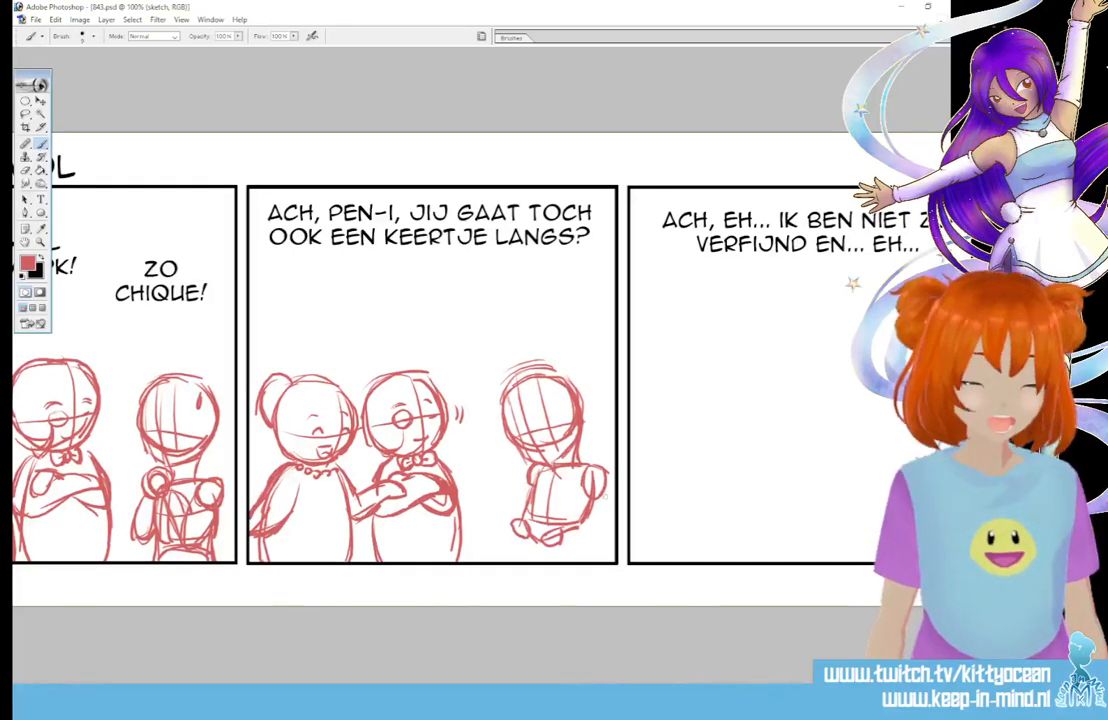
pyautogui.moveTo(562, 543); pyautogui.dragTo(598, 555)
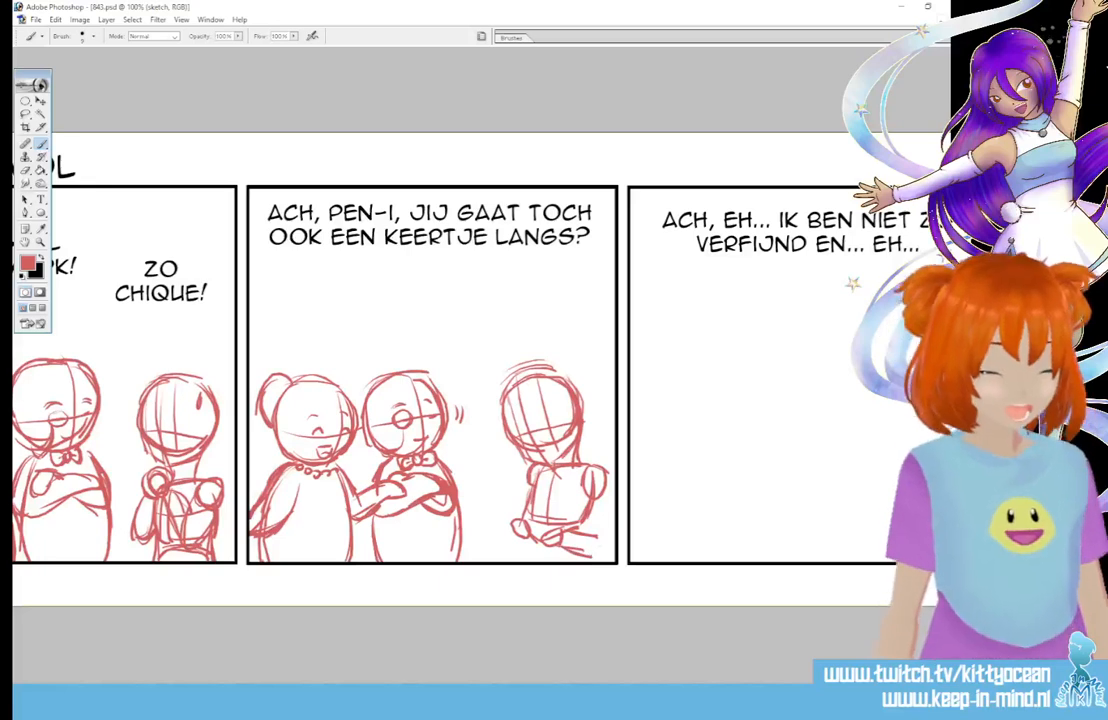
pyautogui.moveTo(602, 504); pyautogui.dragTo(600, 552)
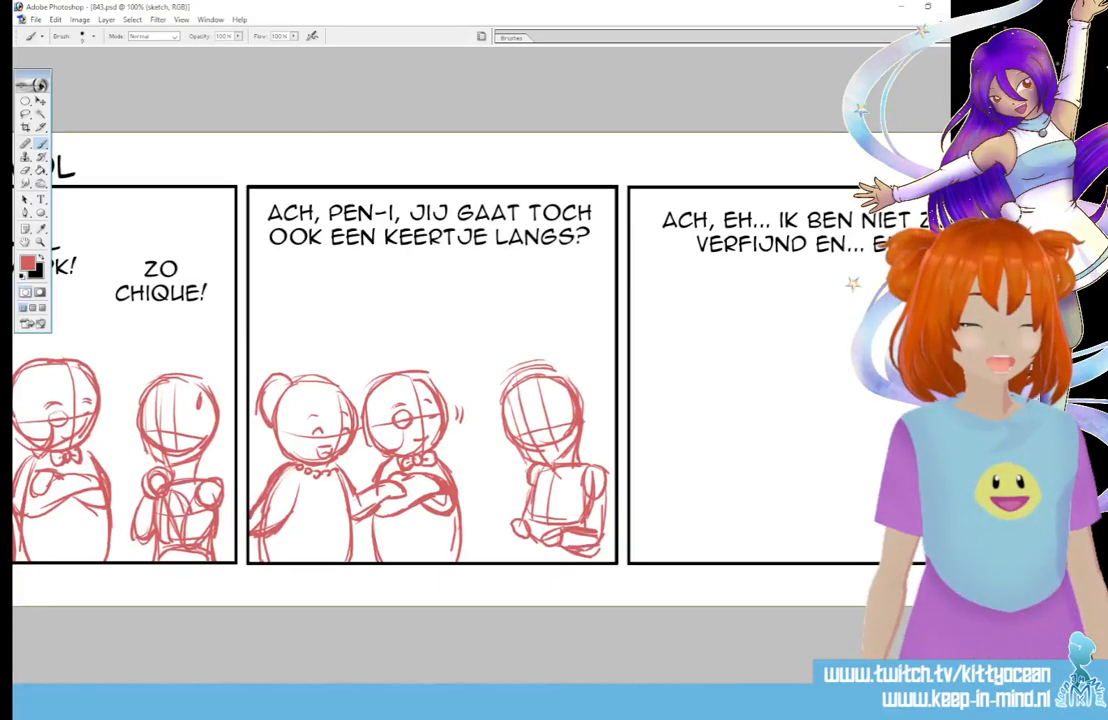
pyautogui.moveTo(545, 490); pyautogui.dragTo(549, 508)
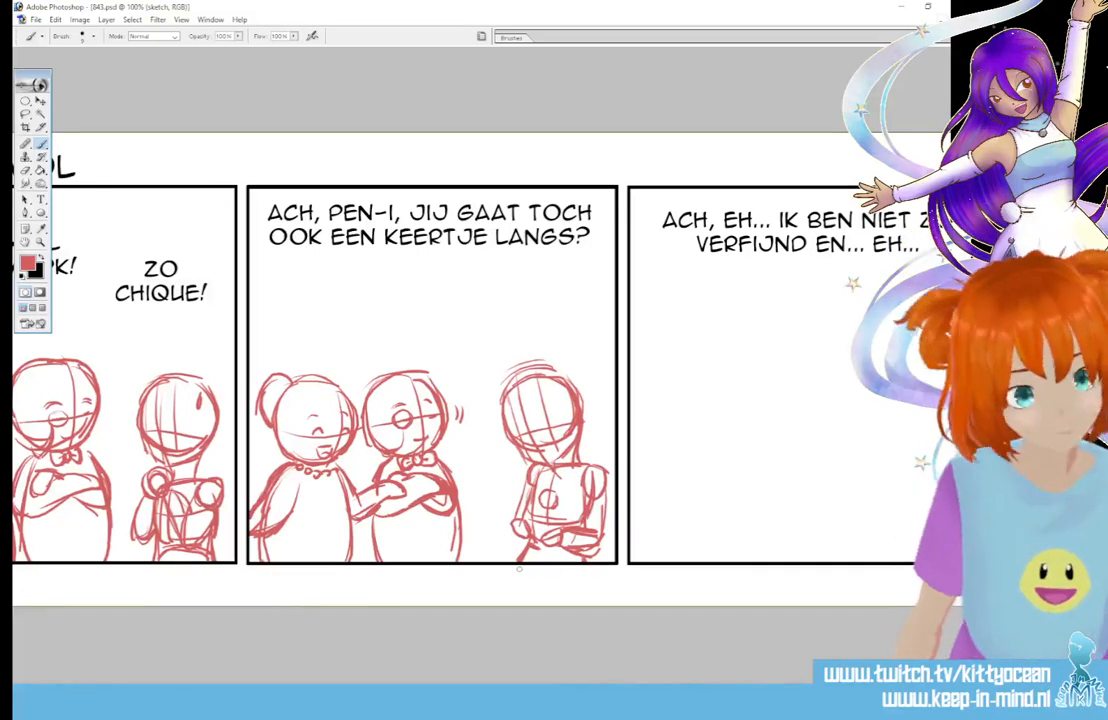
# Step: Sketch a figure at the left of the third panel with a round guide-lined head, rounded body, necklace and raised arms
pyautogui.hscroll(5, 703, 673)
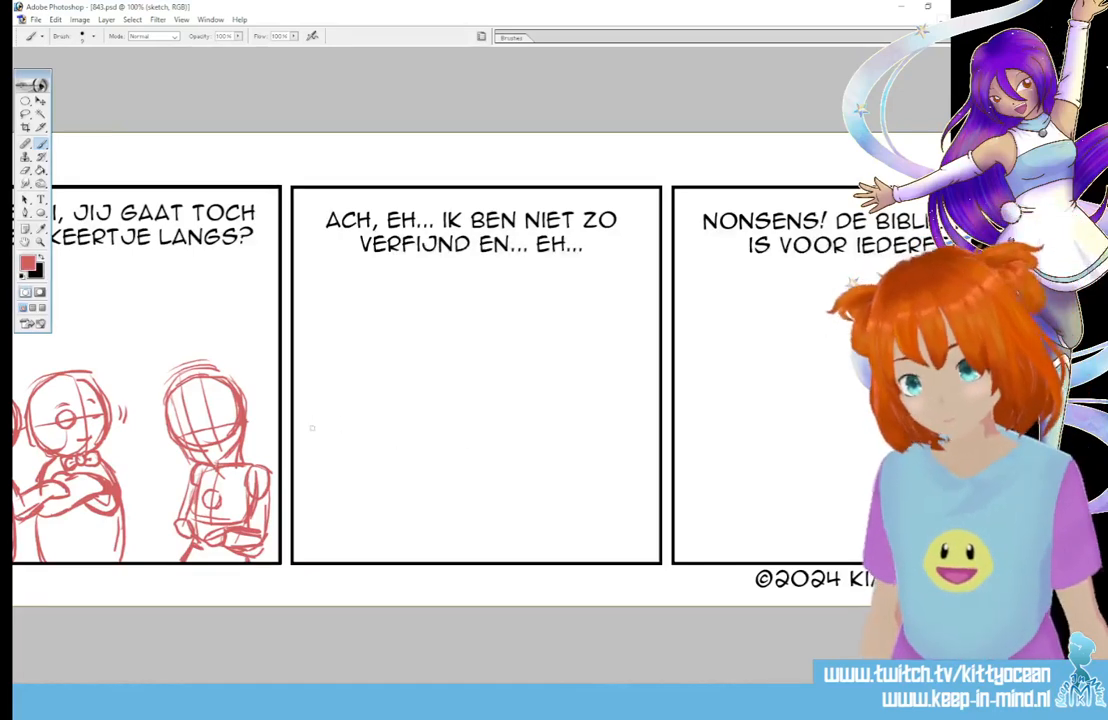
pyautogui.moveTo(361, 411)
pyautogui.mouseDown()
pyautogui.moveTo(318, 417)
pyautogui.moveTo(318, 461)
pyautogui.moveTo(347, 445)
pyautogui.moveTo(361, 470)
pyautogui.moveTo(372, 461)
pyautogui.moveTo(369, 392)
pyautogui.moveTo(385, 446)
pyautogui.mouseUp()
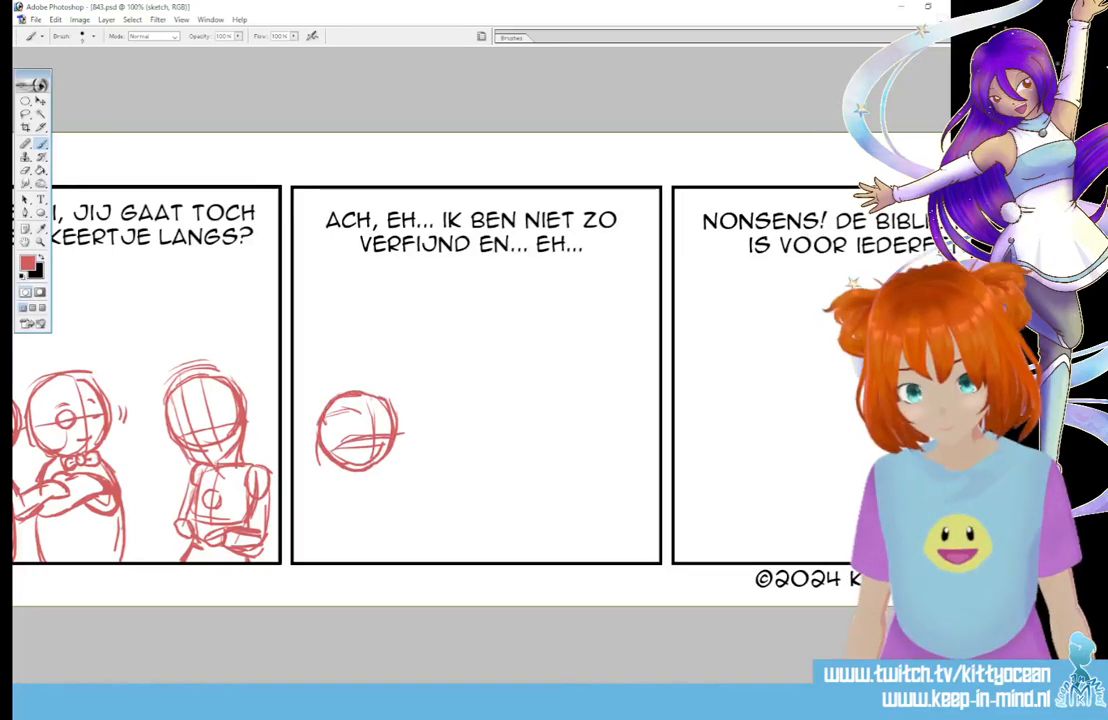
pyautogui.moveTo(330, 472); pyautogui.dragTo(322, 560)
pyautogui.moveTo(383, 477); pyautogui.dragTo(407, 560)
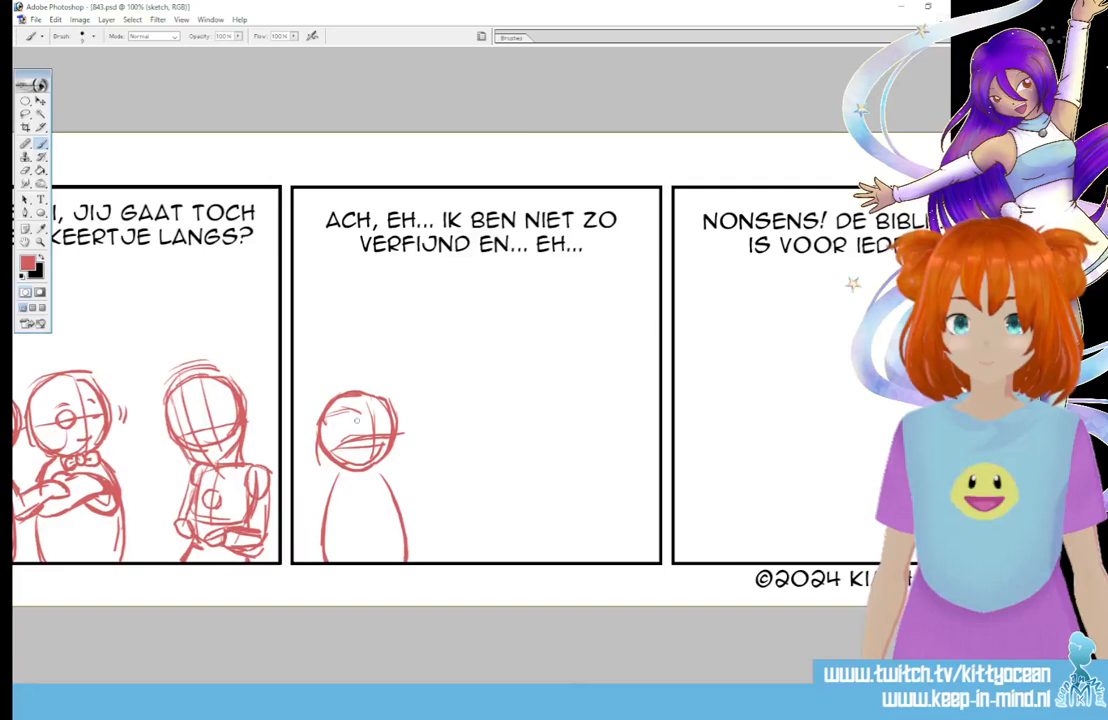
pyautogui.moveTo(340, 476)
pyautogui.mouseDown()
pyautogui.moveTo(373, 478)
pyautogui.moveTo(403, 525)
pyautogui.mouseUp()
pyautogui.moveTo(407, 490); pyautogui.dragTo(404, 525)
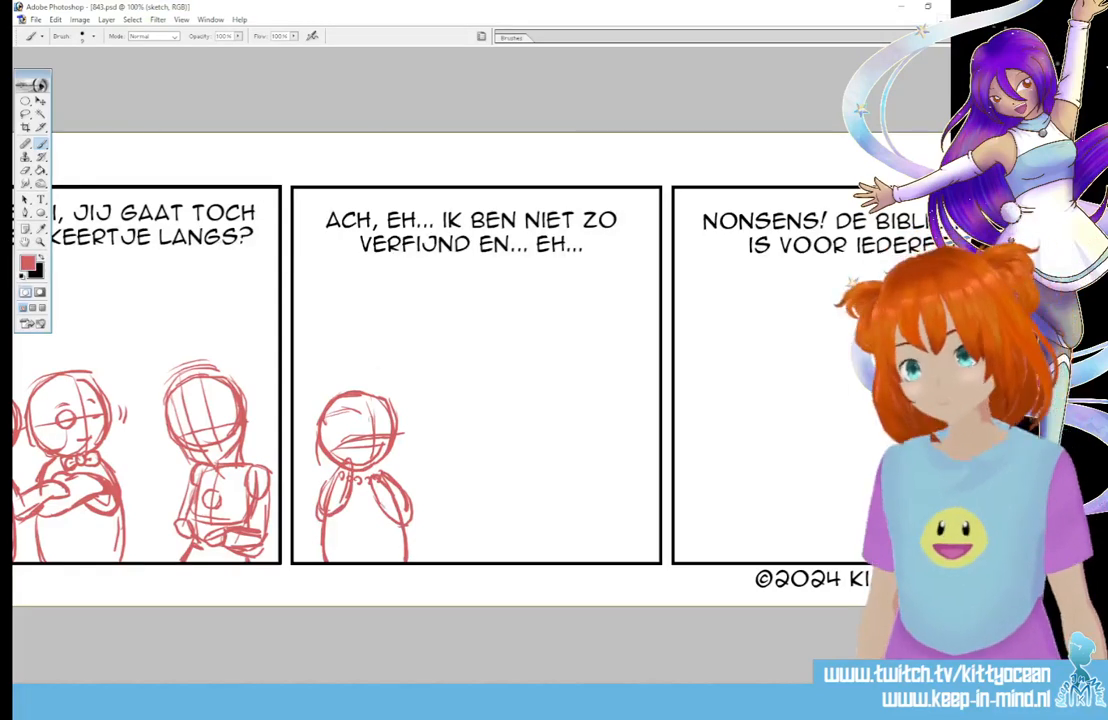
# Step: Add a hair bun to the third panel's left figure and sketch a rounded figure with a bow tie and raised arms beside it
pyautogui.moveTo(318, 401); pyautogui.dragTo(311, 430)
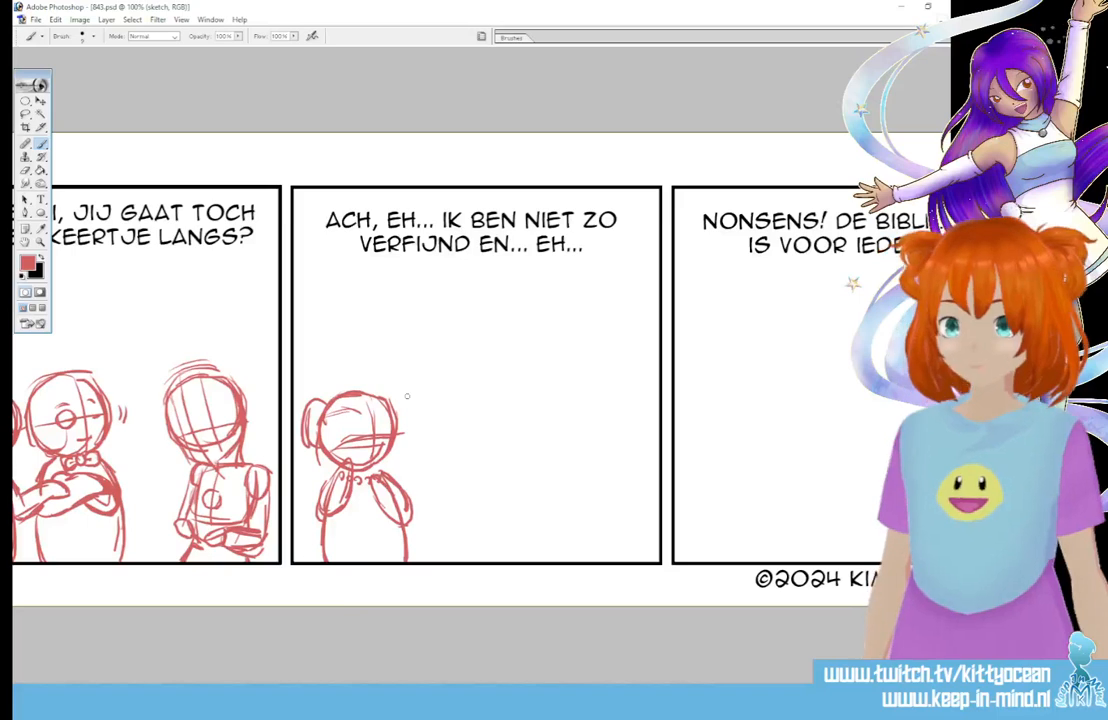
pyautogui.moveTo(460, 377)
pyautogui.mouseDown()
pyautogui.moveTo(415, 378)
pyautogui.moveTo(401, 415)
pyautogui.moveTo(440, 448)
pyautogui.moveTo(459, 445)
pyautogui.moveTo(460, 380)
pyautogui.moveTo(463, 434)
pyautogui.mouseUp()
pyautogui.moveTo(452, 380); pyautogui.dragTo(453, 440)
pyautogui.moveTo(458, 382)
pyautogui.mouseDown()
pyautogui.moveTo(447, 457)
pyautogui.moveTo(473, 428)
pyautogui.moveTo(445, 420)
pyautogui.moveTo(405, 495)
pyautogui.mouseUp()
pyautogui.moveTo(462, 455); pyautogui.dragTo(485, 560)
pyautogui.moveTo(421, 453); pyautogui.dragTo(408, 492)
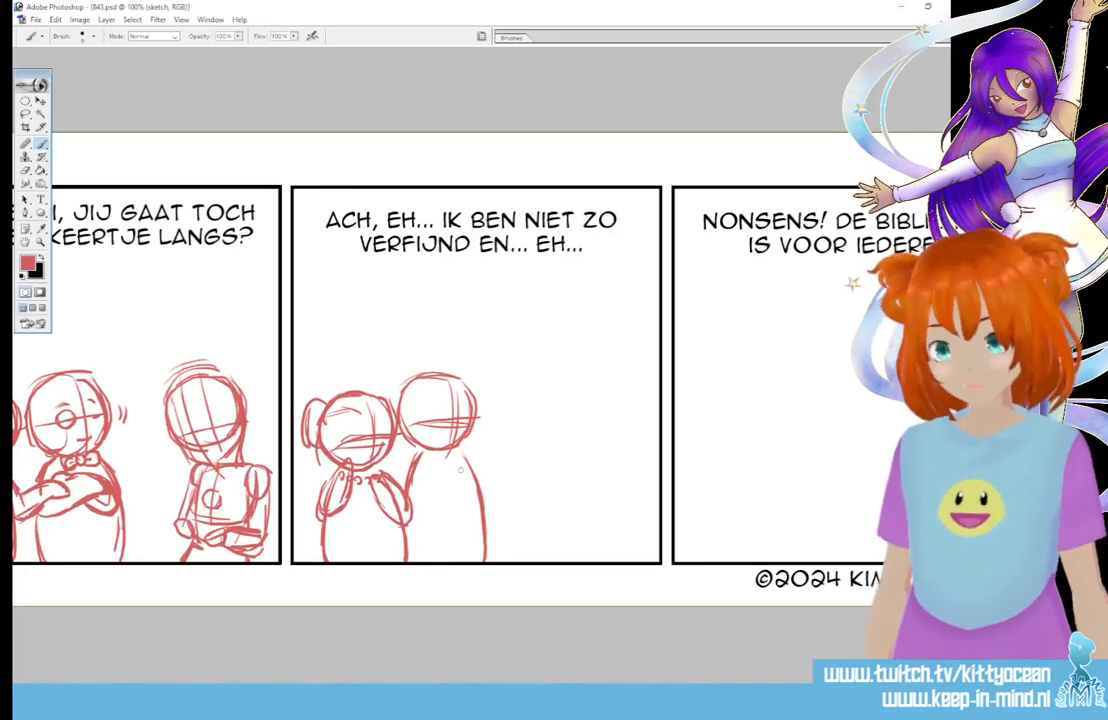
pyautogui.moveTo(460, 460); pyautogui.dragTo(489, 482)
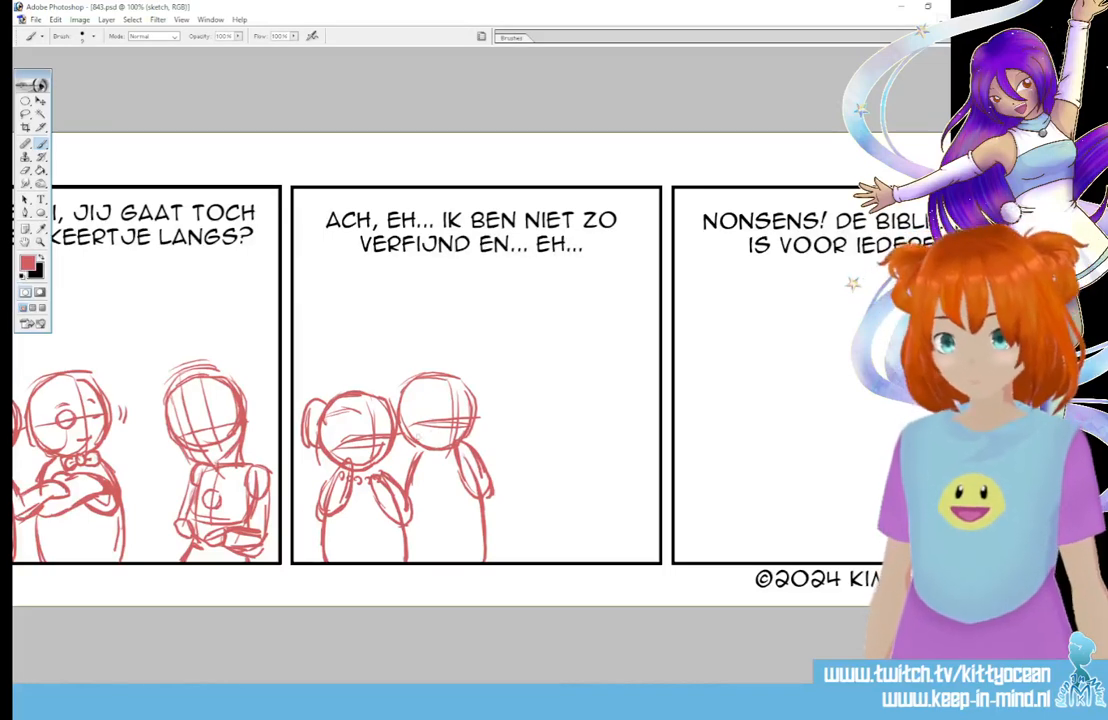
pyautogui.moveTo(436, 467); pyautogui.dragTo(434, 462)
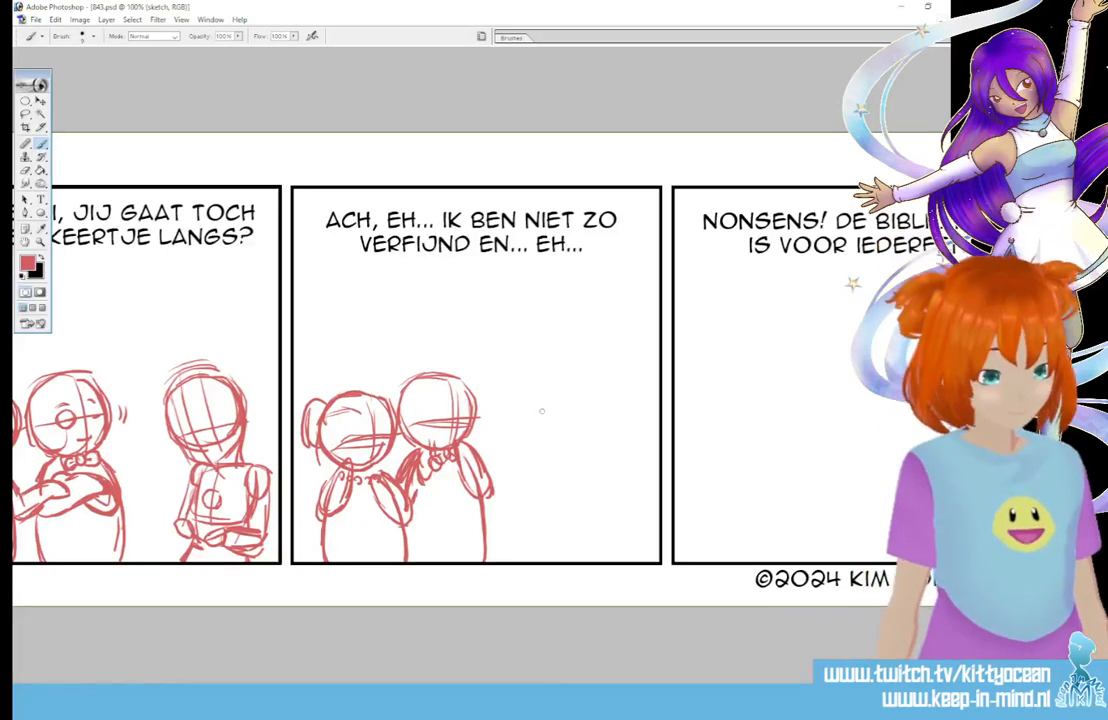
# Step: Sketch a third round head with a pointed jaw, neck and tilted boxy torso with guide lines on the third panel's right side
pyautogui.moveTo(583, 384)
pyautogui.mouseDown()
pyautogui.moveTo(534, 419)
pyautogui.moveTo(553, 446)
pyautogui.moveTo(580, 444)
pyautogui.moveTo(576, 453)
pyautogui.moveTo(593, 438)
pyautogui.moveTo(585, 389)
pyautogui.moveTo(563, 446)
pyautogui.moveTo(587, 489)
pyautogui.mouseUp()
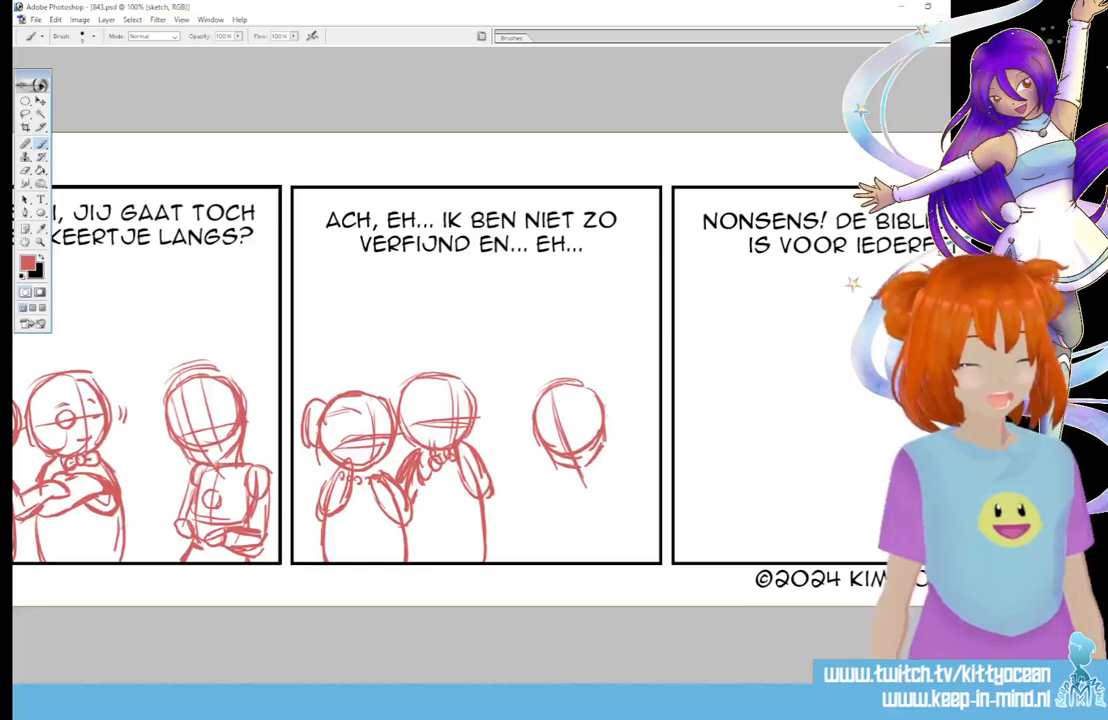
pyautogui.moveTo(590, 467)
pyautogui.mouseDown()
pyautogui.moveTo(594, 477)
pyautogui.moveTo(618, 470)
pyautogui.moveTo(561, 494)
pyautogui.moveTo(580, 538)
pyautogui.mouseUp()
pyautogui.moveTo(564, 498)
pyautogui.mouseDown()
pyautogui.moveTo(584, 541)
pyautogui.moveTo(628, 523)
pyautogui.mouseUp()
pyautogui.moveTo(621, 502); pyautogui.dragTo(628, 528)
pyautogui.moveTo(615, 475); pyautogui.dragTo(628, 521)
pyautogui.moveTo(617, 489)
pyautogui.mouseDown()
pyautogui.moveTo(626, 522)
pyautogui.moveTo(603, 536)
pyautogui.mouseUp()
pyautogui.moveTo(572, 516); pyautogui.dragTo(598, 509)
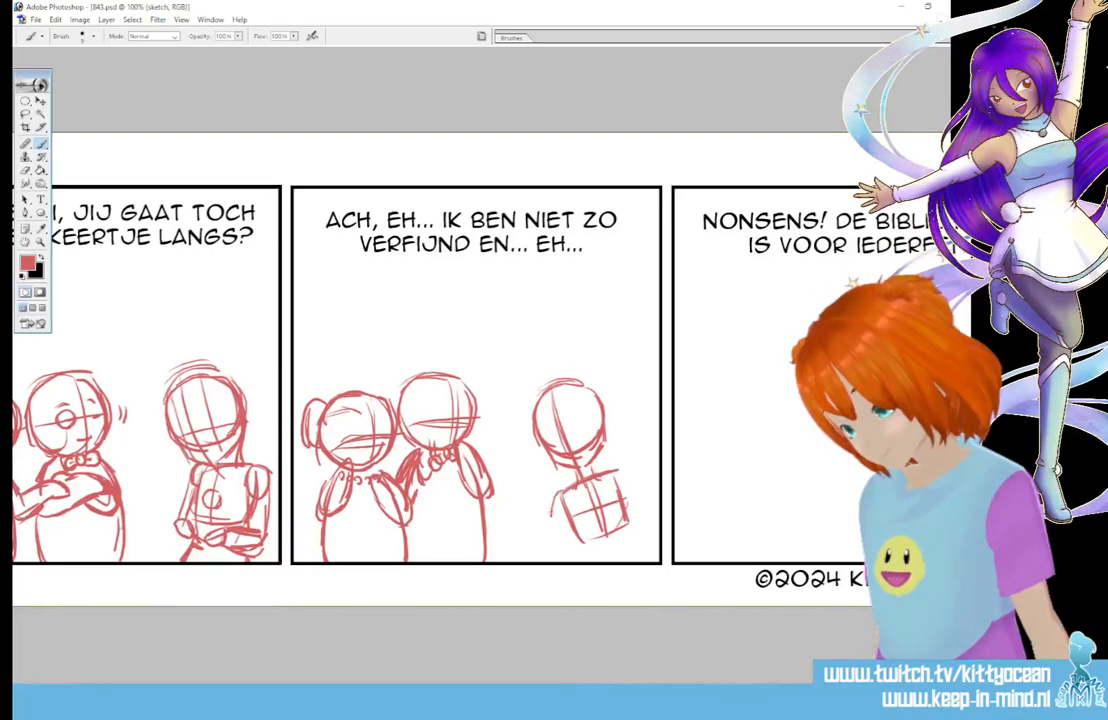
# Step: Brush in shrugging arms spread to both sides and the hips of the third panel's right figure
pyautogui.moveTo(612, 471); pyautogui.dragTo(652, 517)
pyautogui.moveTo(628, 500)
pyautogui.mouseDown()
pyautogui.moveTo(645, 515)
pyautogui.moveTo(658, 473)
pyautogui.moveTo(658, 490)
pyautogui.mouseUp()
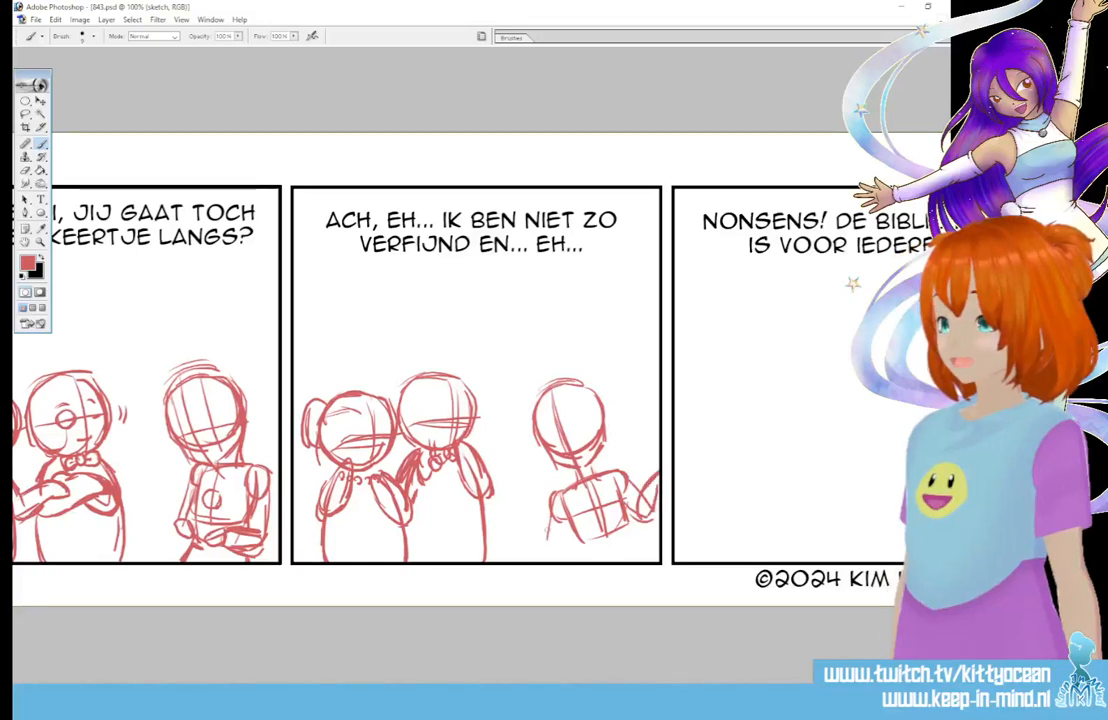
pyautogui.moveTo(567, 521)
pyautogui.mouseDown()
pyautogui.moveTo(559, 550)
pyautogui.moveTo(522, 533)
pyautogui.moveTo(514, 517)
pyautogui.moveTo(557, 541)
pyautogui.moveTo(523, 520)
pyautogui.moveTo(494, 528)
pyautogui.mouseUp()
pyautogui.moveTo(494, 530); pyautogui.dragTo(635, 558)
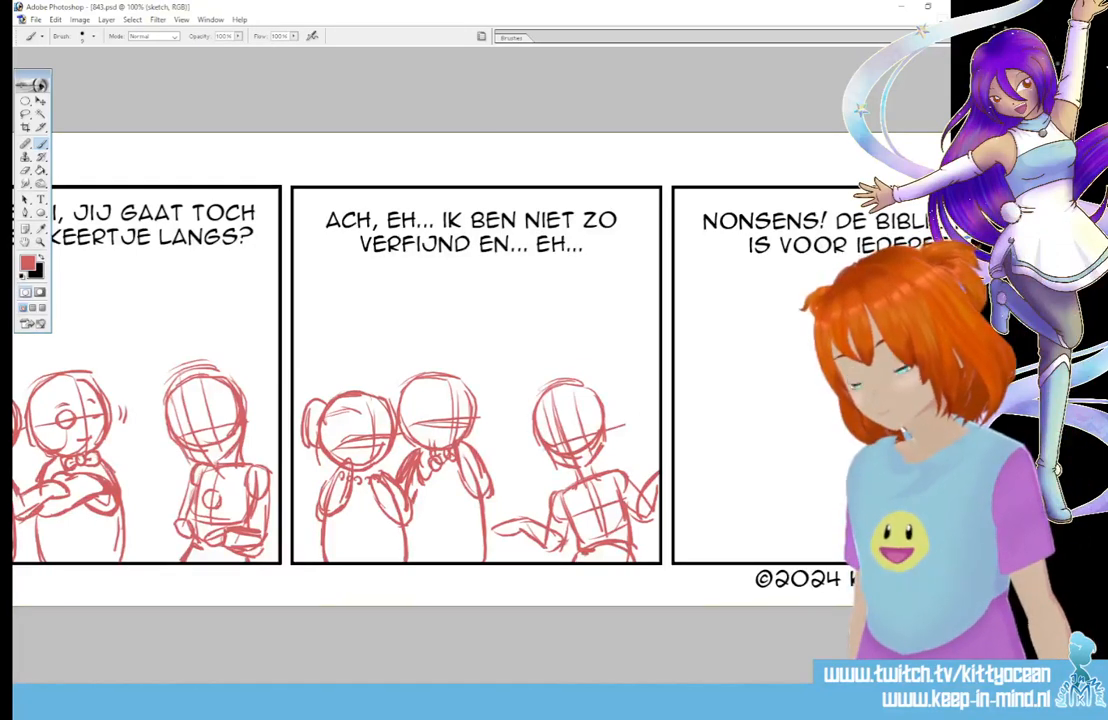
# Step: Sketch a figure at the left of the fourth panel with a round bunned head, rounded body, necklace and one raised arm
pyautogui.hscroll(3, 380, 375)
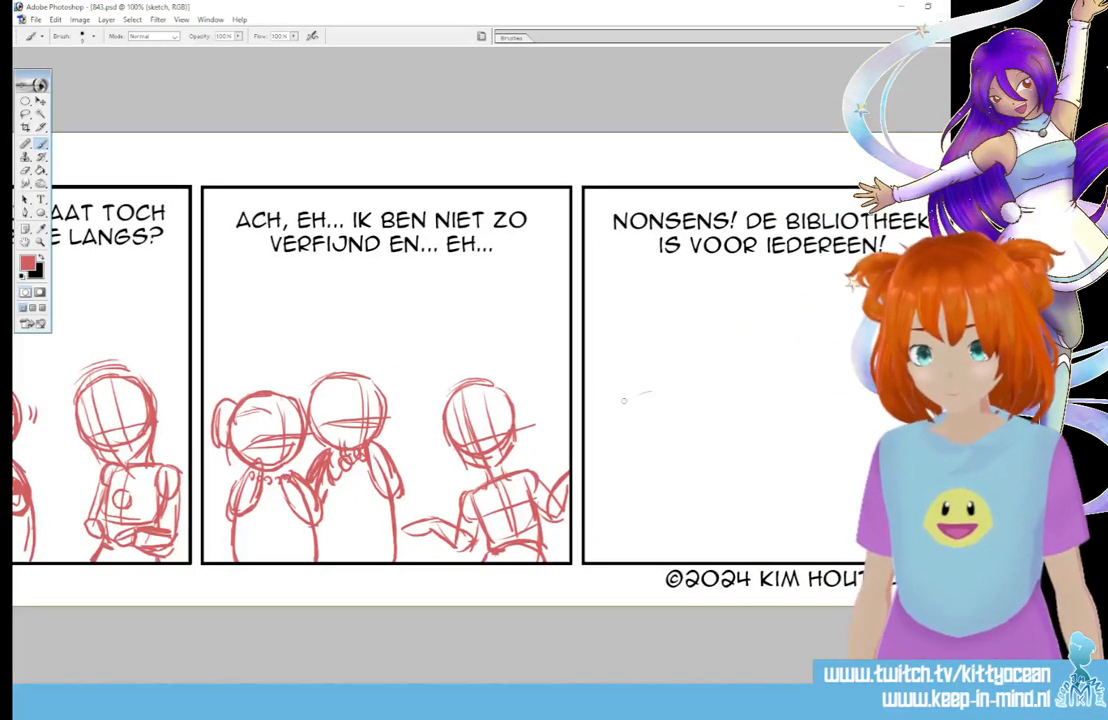
pyautogui.moveTo(613, 432)
pyautogui.mouseDown()
pyautogui.moveTo(675, 394)
pyautogui.moveTo(616, 422)
pyautogui.moveTo(620, 445)
pyautogui.moveTo(675, 452)
pyautogui.moveTo(683, 400)
pyautogui.mouseUp()
pyautogui.moveTo(618, 445); pyautogui.dragTo(682, 452)
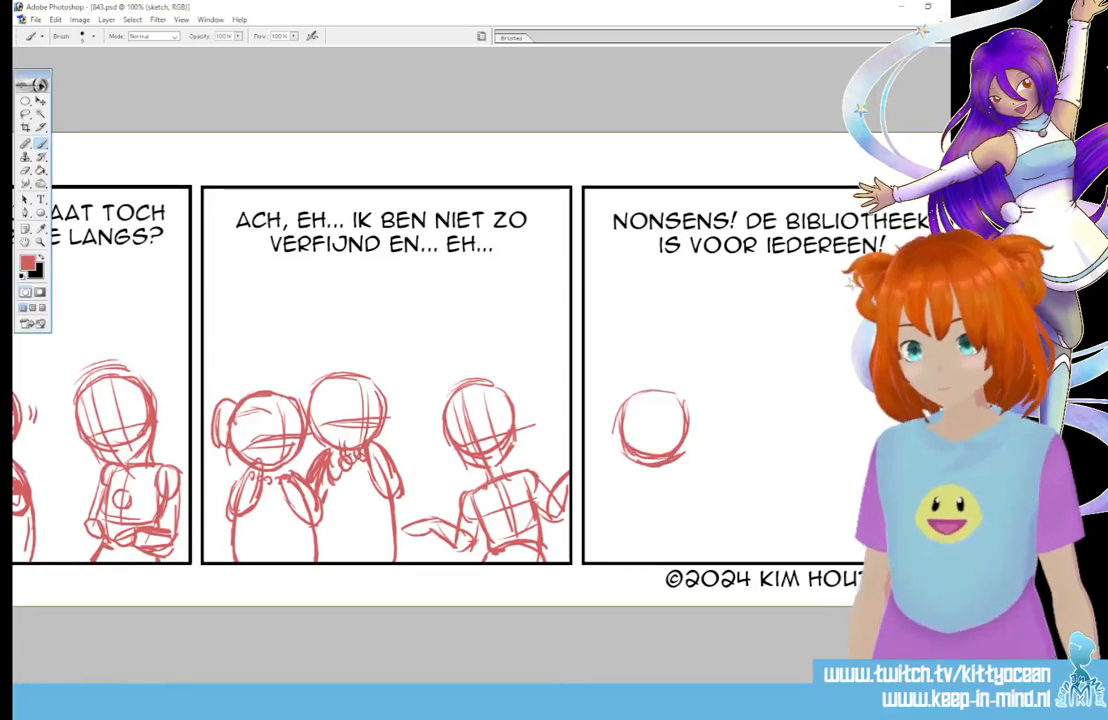
pyautogui.moveTo(607, 555)
pyautogui.mouseDown()
pyautogui.moveTo(629, 466)
pyautogui.moveTo(692, 558)
pyautogui.mouseUp()
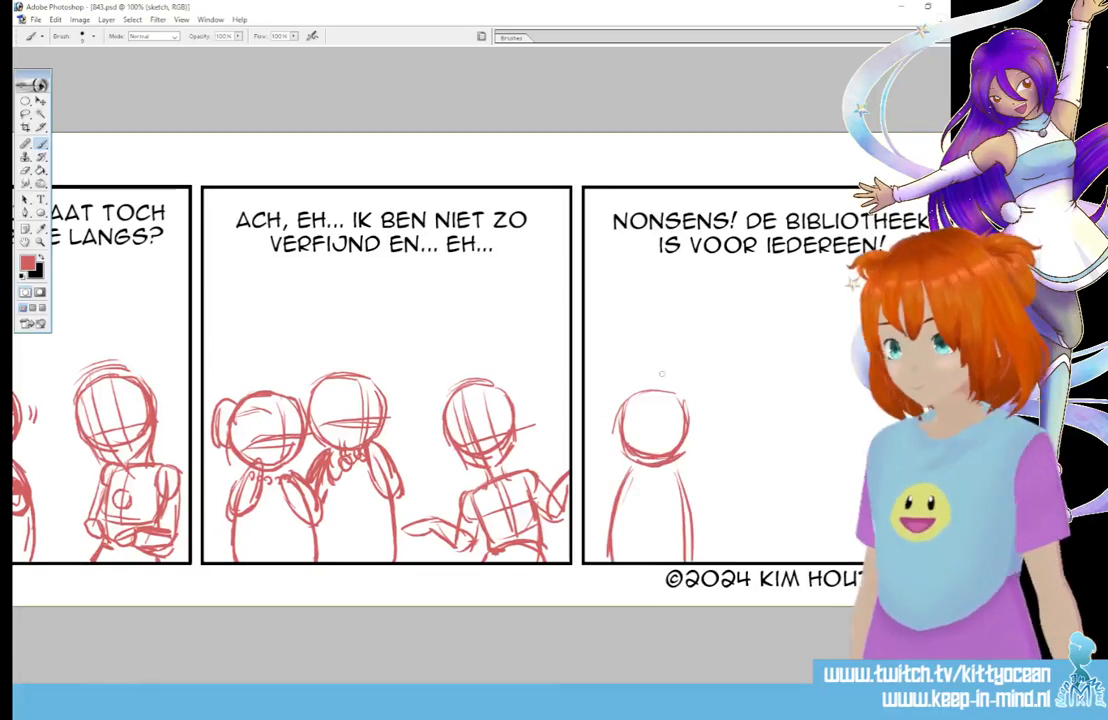
pyautogui.moveTo(705, 465)
pyautogui.mouseDown()
pyautogui.moveTo(724, 390)
pyautogui.moveTo(710, 458)
pyautogui.mouseUp()
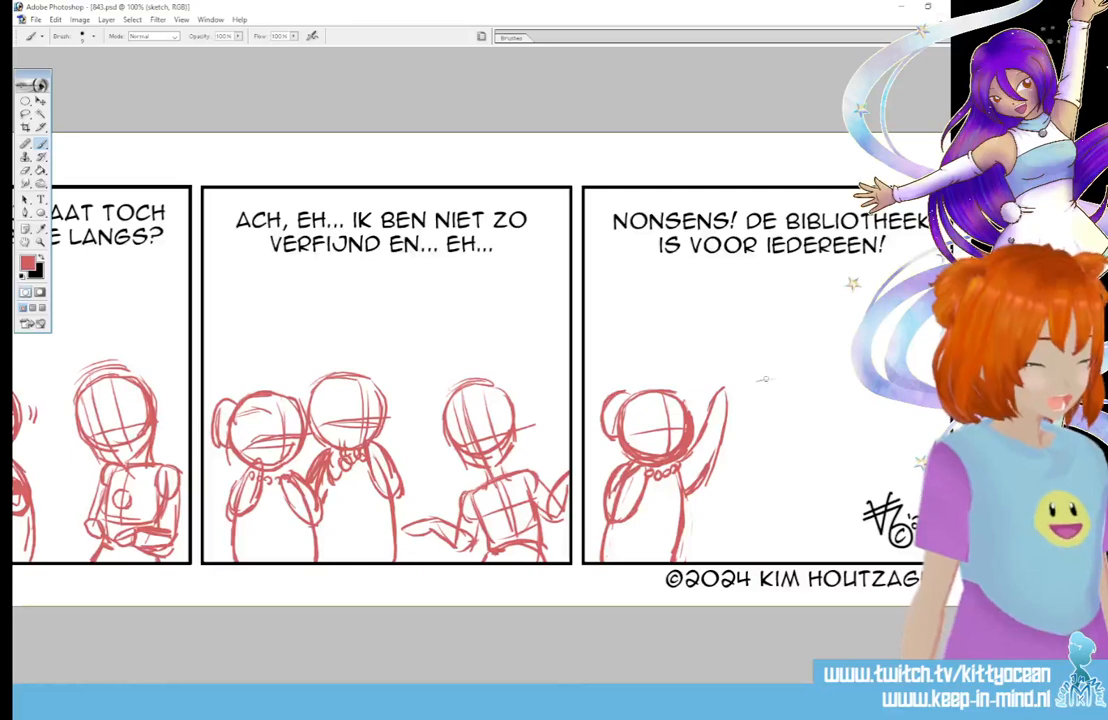
# Step: Sketch a second round head with curved guide lines and a toothy grin in the middle of the fourth panel
pyautogui.moveTo(756, 381)
pyautogui.mouseDown()
pyautogui.moveTo(802, 390)
pyautogui.moveTo(742, 398)
pyautogui.moveTo(748, 440)
pyautogui.moveTo(786, 443)
pyautogui.mouseUp()
pyautogui.moveTo(800, 388); pyautogui.dragTo(788, 447)
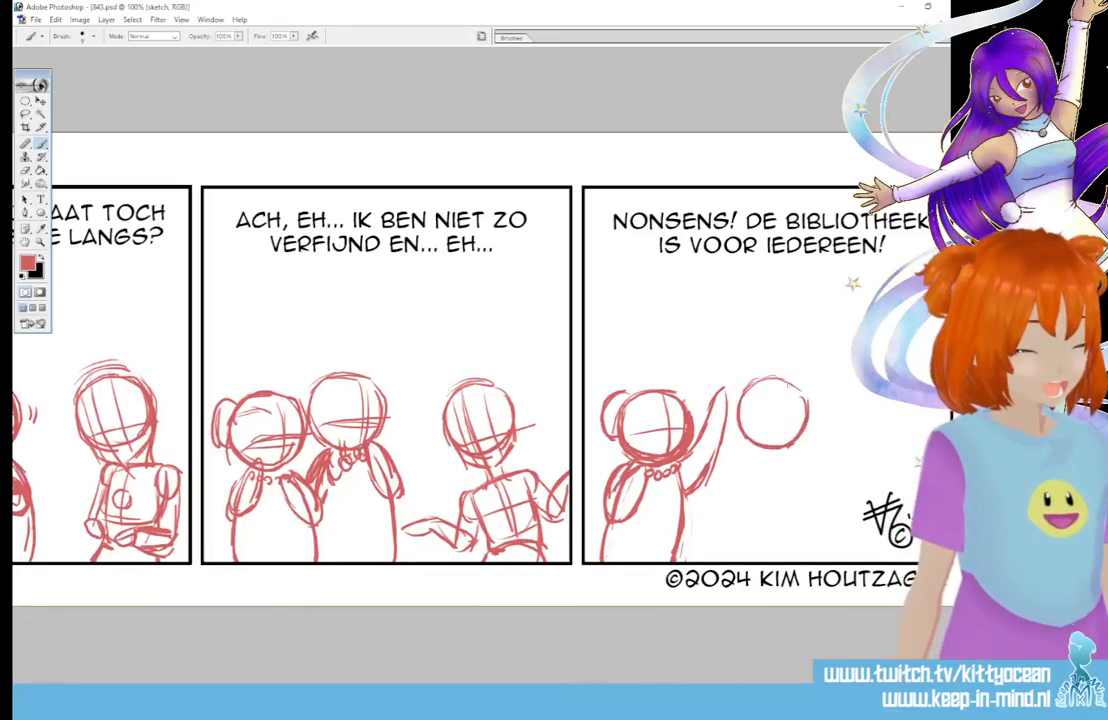
pyautogui.moveTo(743, 415); pyautogui.dragTo(806, 423)
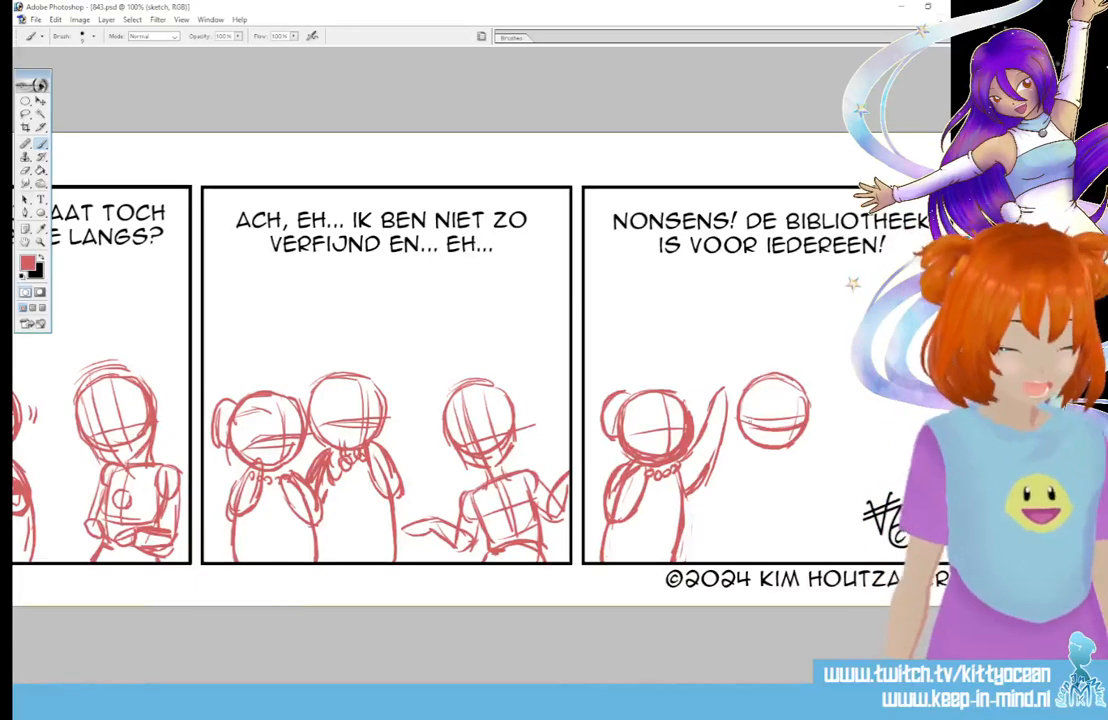
pyautogui.moveTo(748, 416)
pyautogui.mouseDown()
pyautogui.moveTo(790, 437)
pyautogui.moveTo(806, 417)
pyautogui.moveTo(792, 441)
pyautogui.mouseUp()
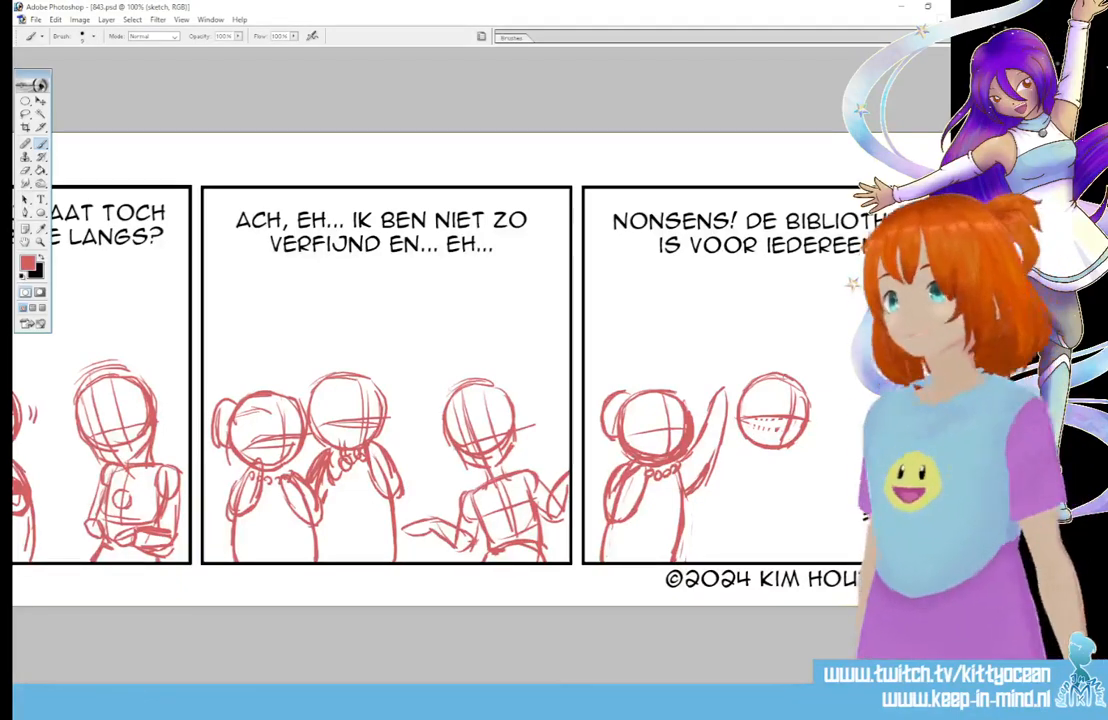
# Step: Lasso the fourth panel's second head, scale it proportionally to 110.6% and move it closer to the left figure
pyautogui.click(27, 115)
pyautogui.moveTo(779, 349)
pyautogui.mouseDown()
pyautogui.moveTo(755, 366)
pyautogui.moveTo(797, 457)
pyautogui.moveTo(781, 349)
pyautogui.mouseUp()
pyautogui.hotkey('ctrl', 't')
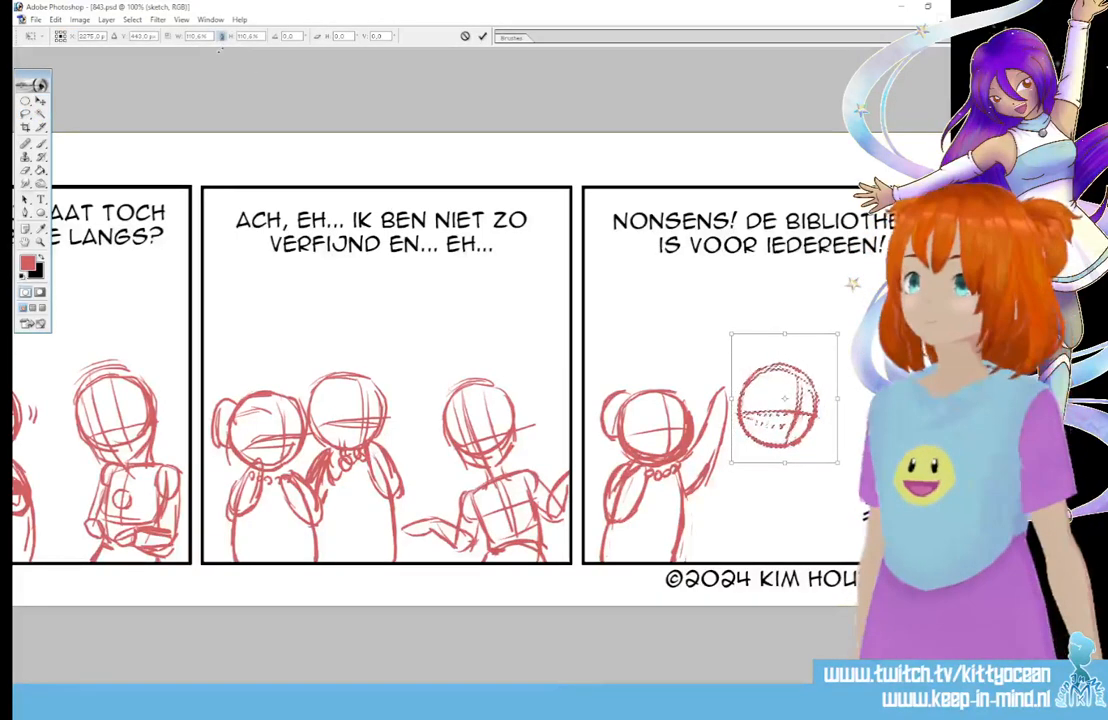
pyautogui.moveTo(811, 413); pyautogui.dragTo(794, 422)
pyautogui.click(482, 36)
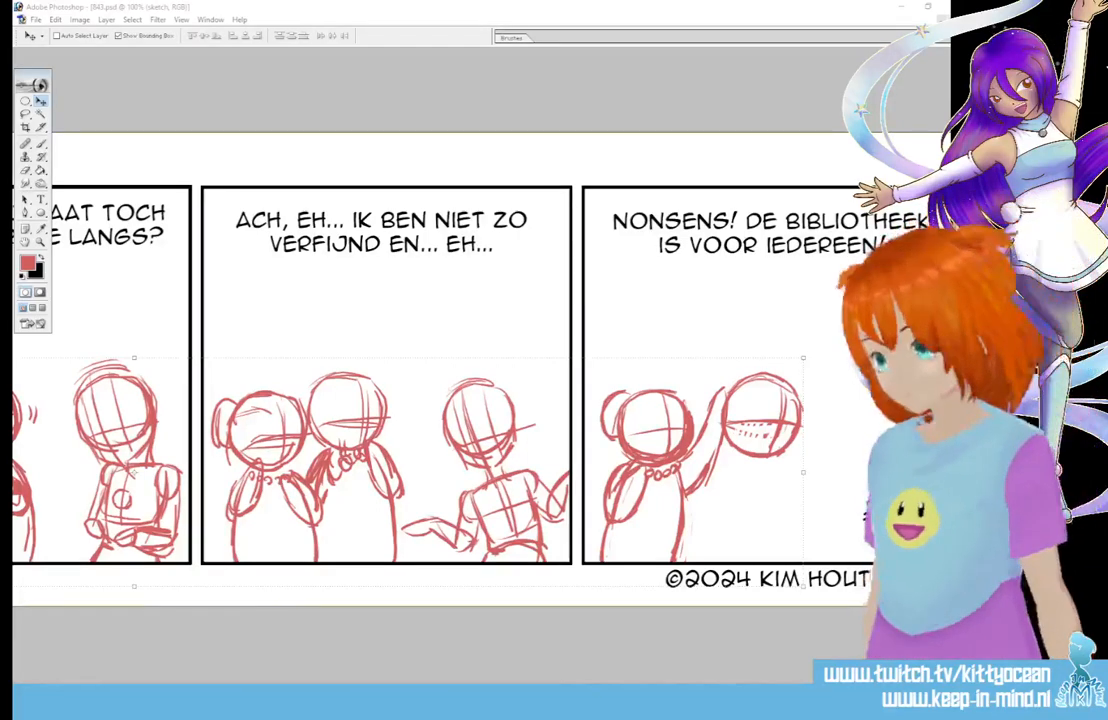
# Step: Brush in a rounded body and outstretched arm beneath the enlarged head, and add a round nose to its face
pyautogui.press('b')
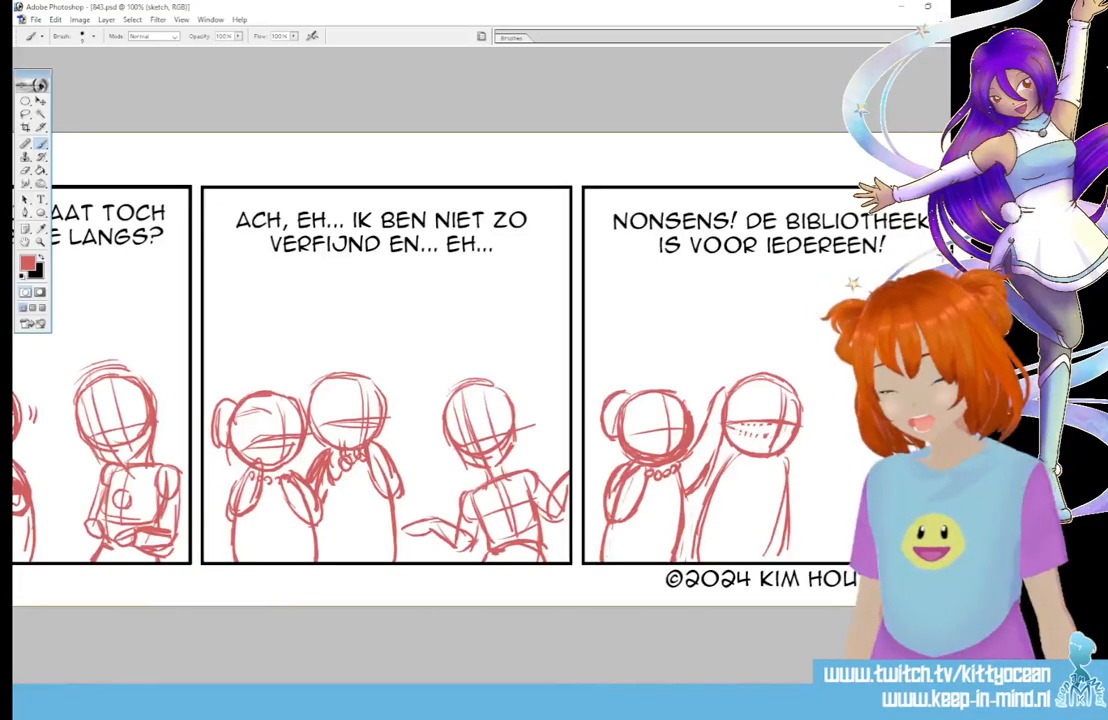
pyautogui.moveTo(745, 455)
pyautogui.mouseDown()
pyautogui.moveTo(844, 448)
pyautogui.moveTo(800, 487)
pyautogui.mouseUp()
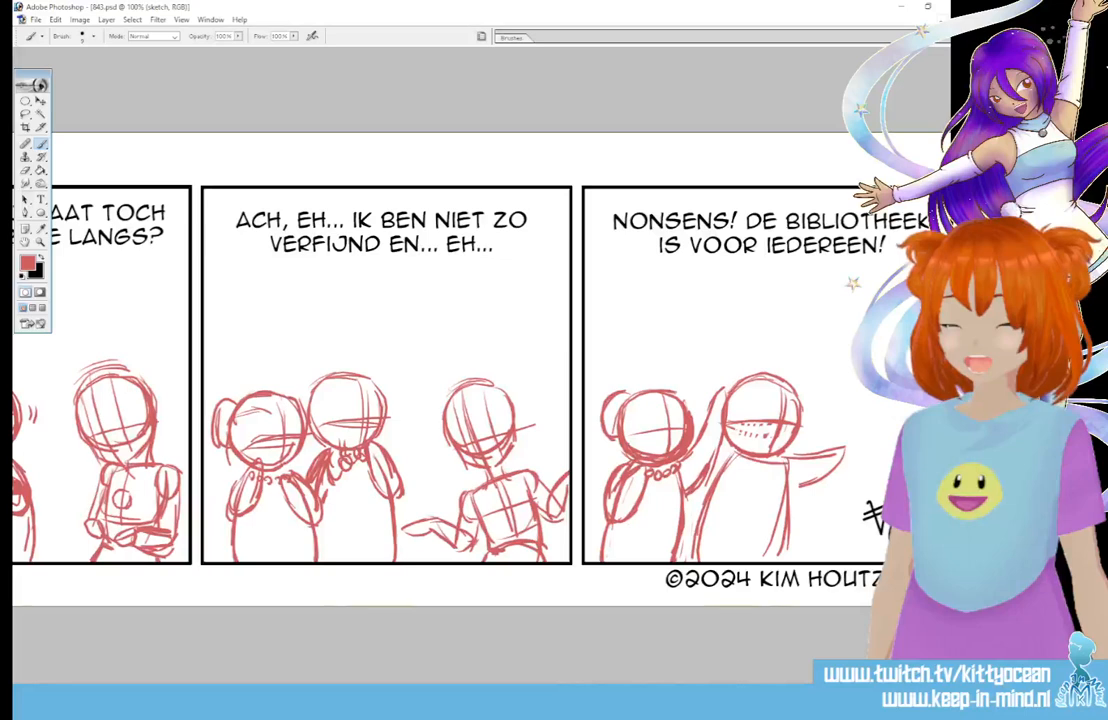
pyautogui.moveTo(734, 455); pyautogui.dragTo(828, 458)
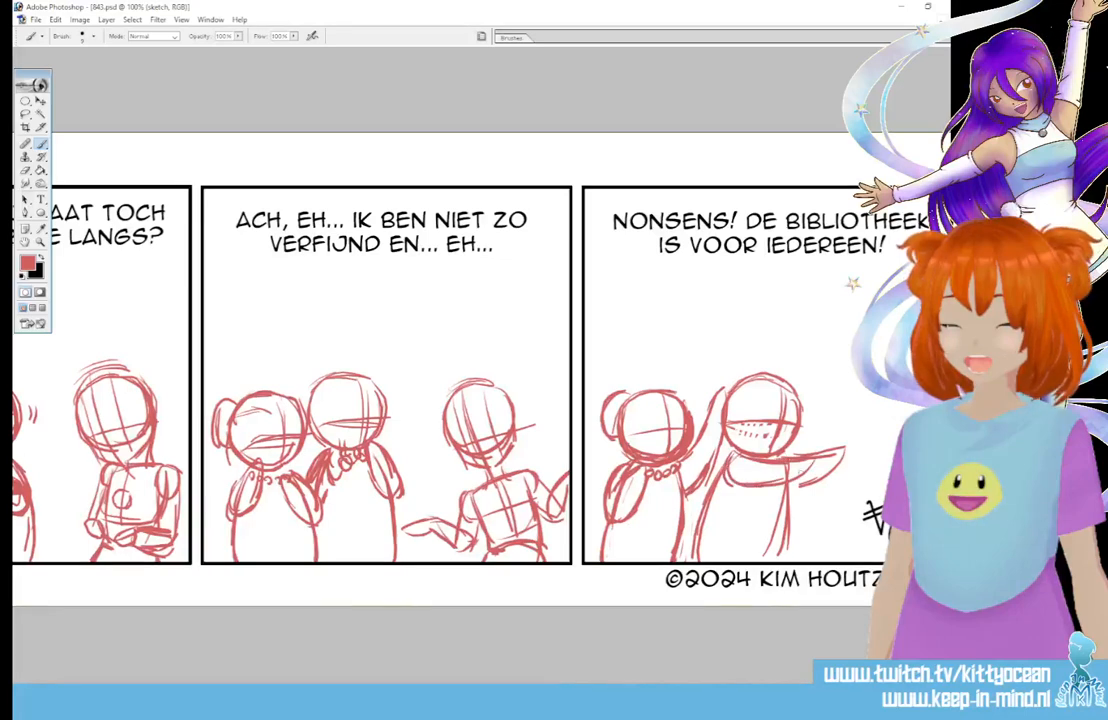
pyautogui.moveTo(754, 418)
pyautogui.mouseDown()
pyautogui.moveTo(767, 422)
pyautogui.moveTo(756, 415)
pyautogui.mouseUp()
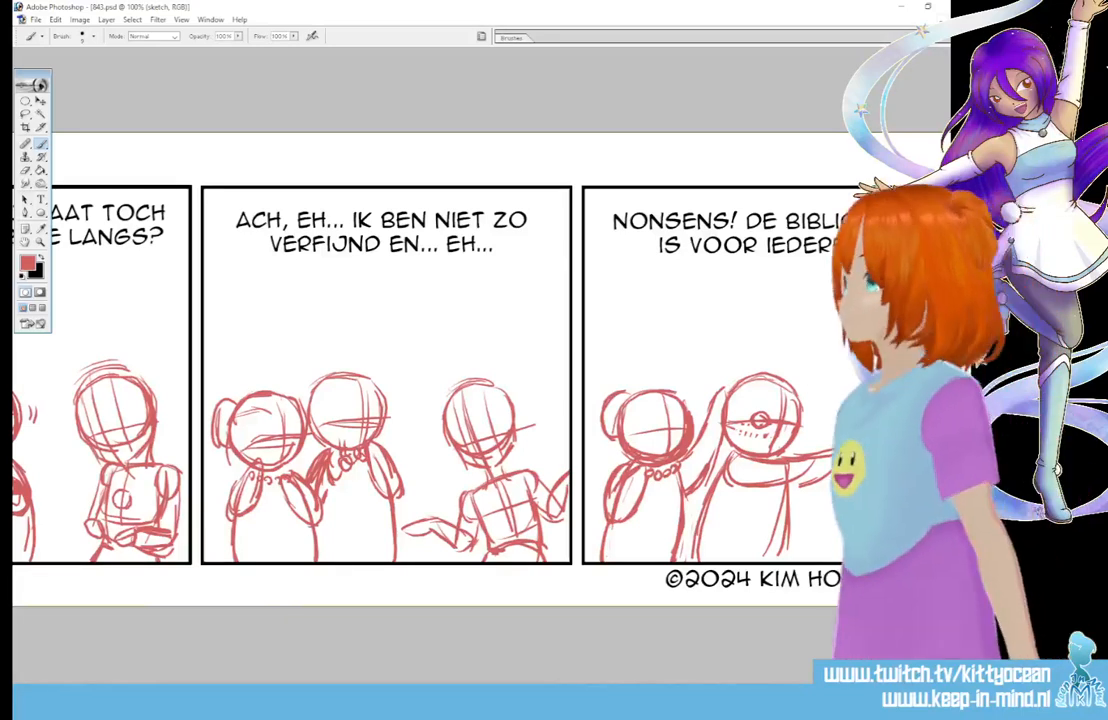
# Step: Lasso the third head on the fourth panel's right side, scale it proportionally to 91.6% and deselect it
pyautogui.press('l')
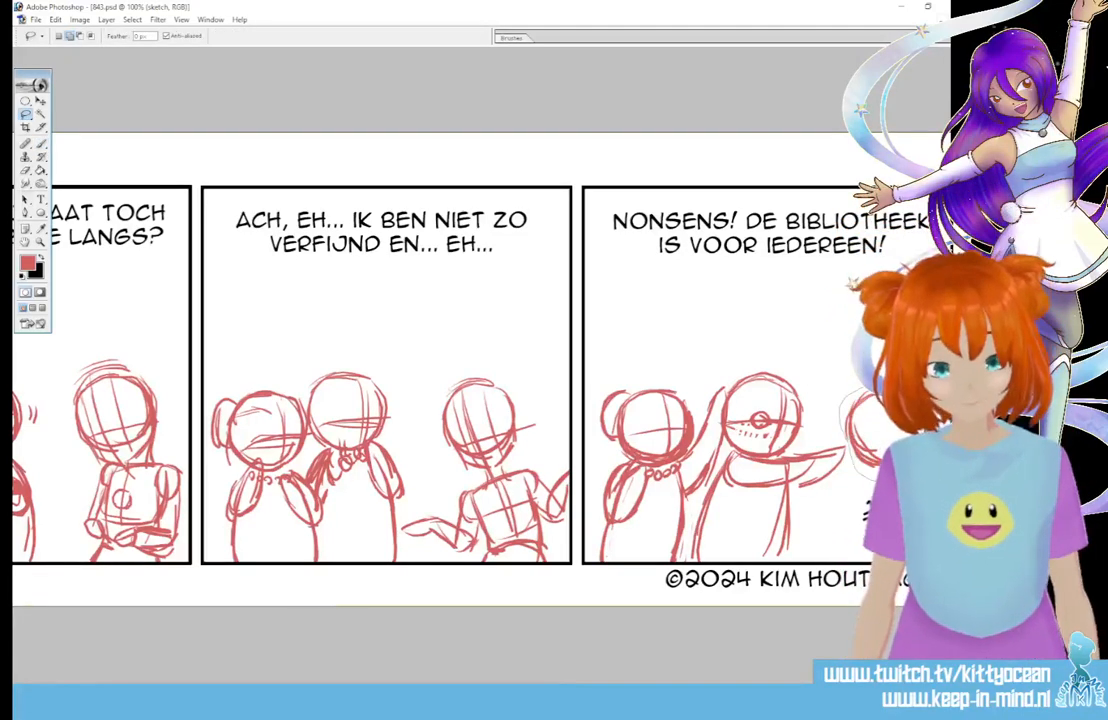
pyautogui.hotkey('ctrl', 't')
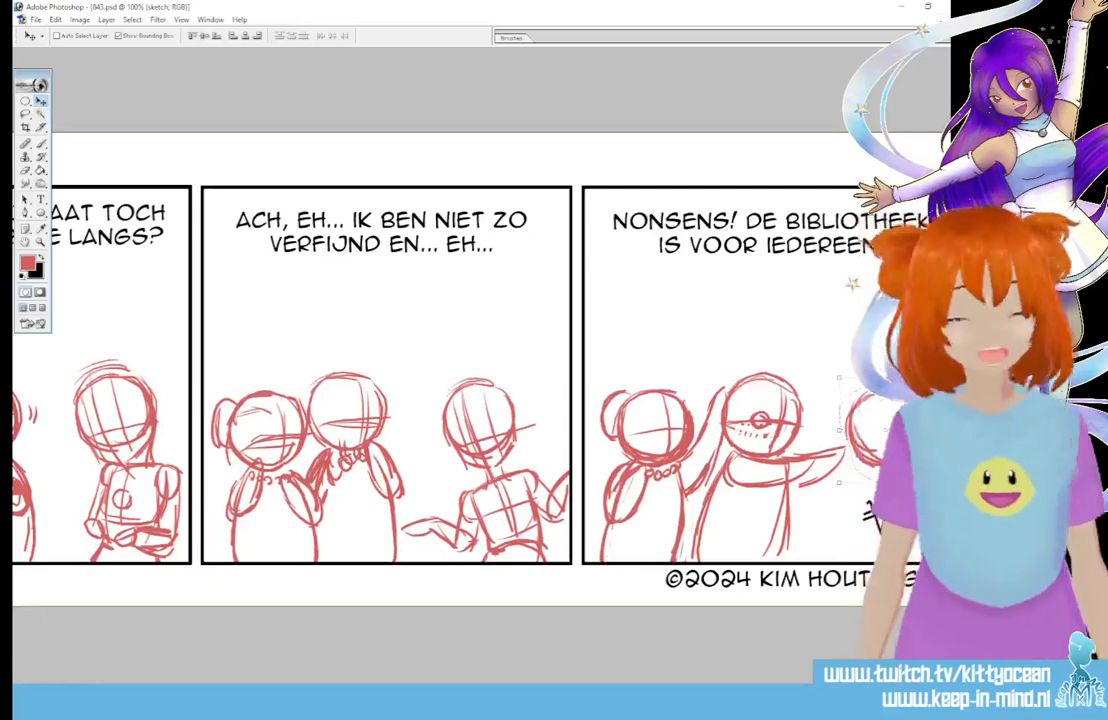
pyautogui.moveTo(936, 480); pyautogui.dragTo(928, 470)
pyautogui.click(222, 36)
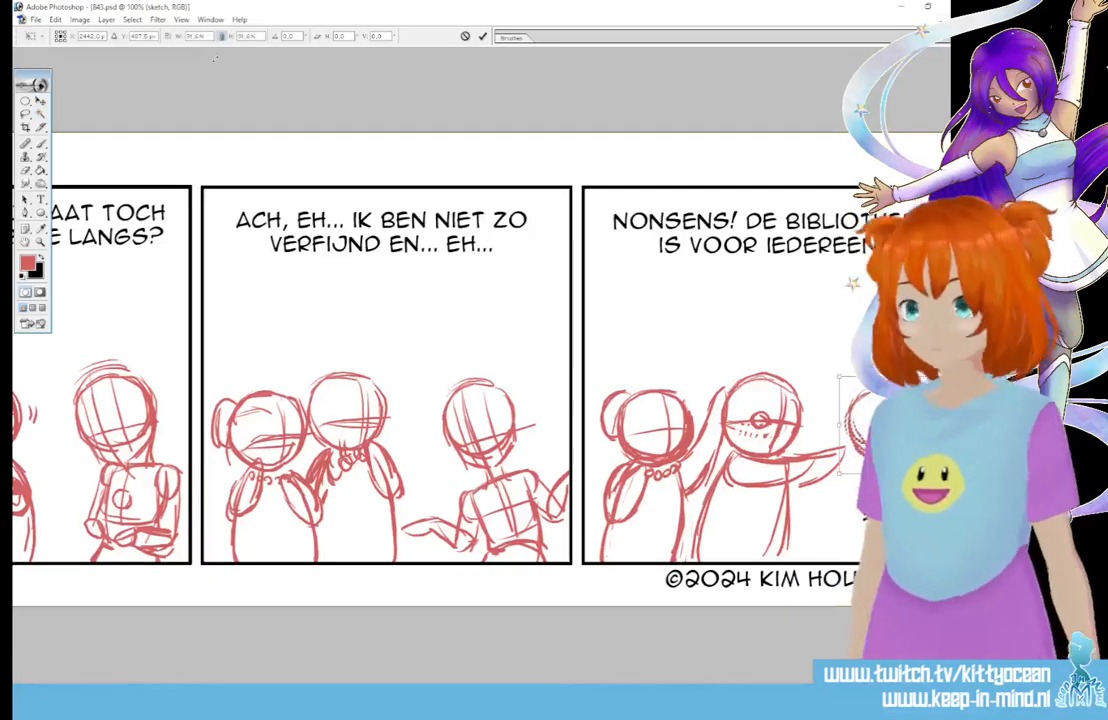
pyautogui.click(482, 36)
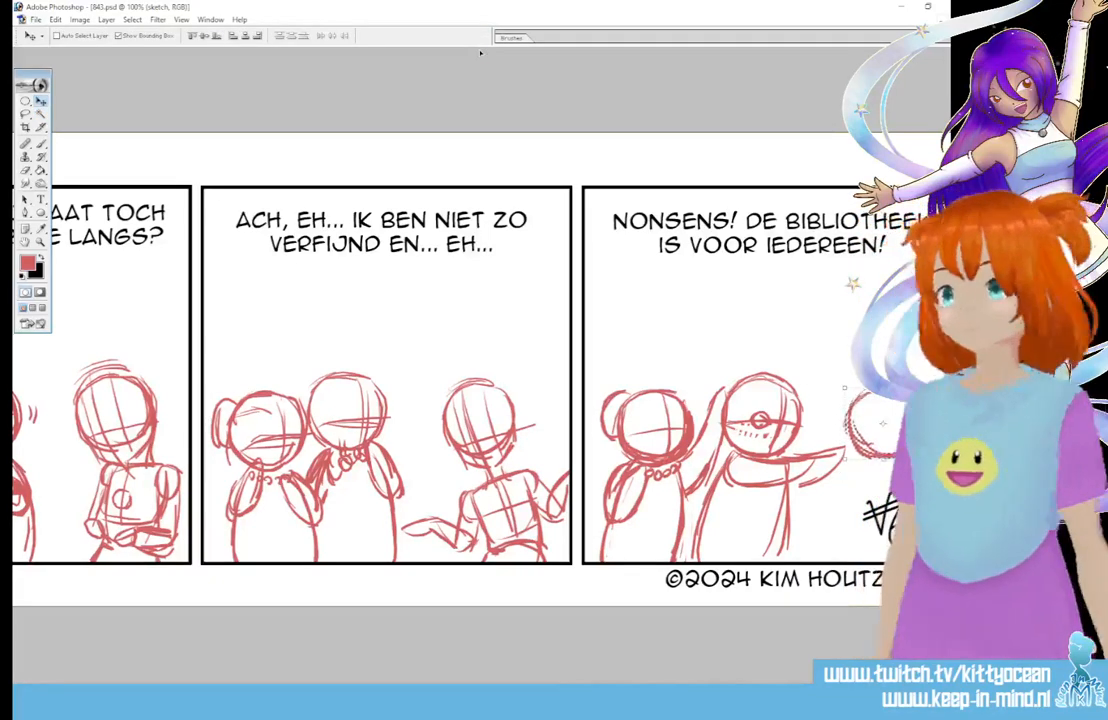
pyautogui.hotkey('ctrl', 'd')
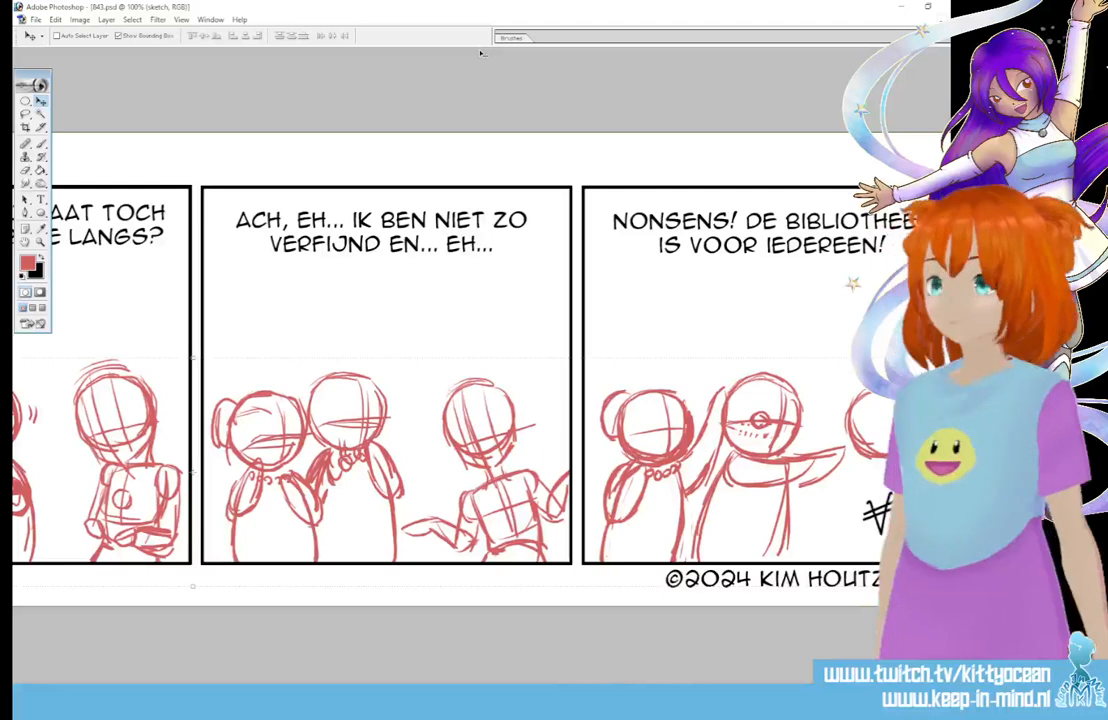
# Step: Sketch guide lines and a body for the fourth panel's right figure, and shift its lassoed head slightly to the right
pyautogui.press('b')
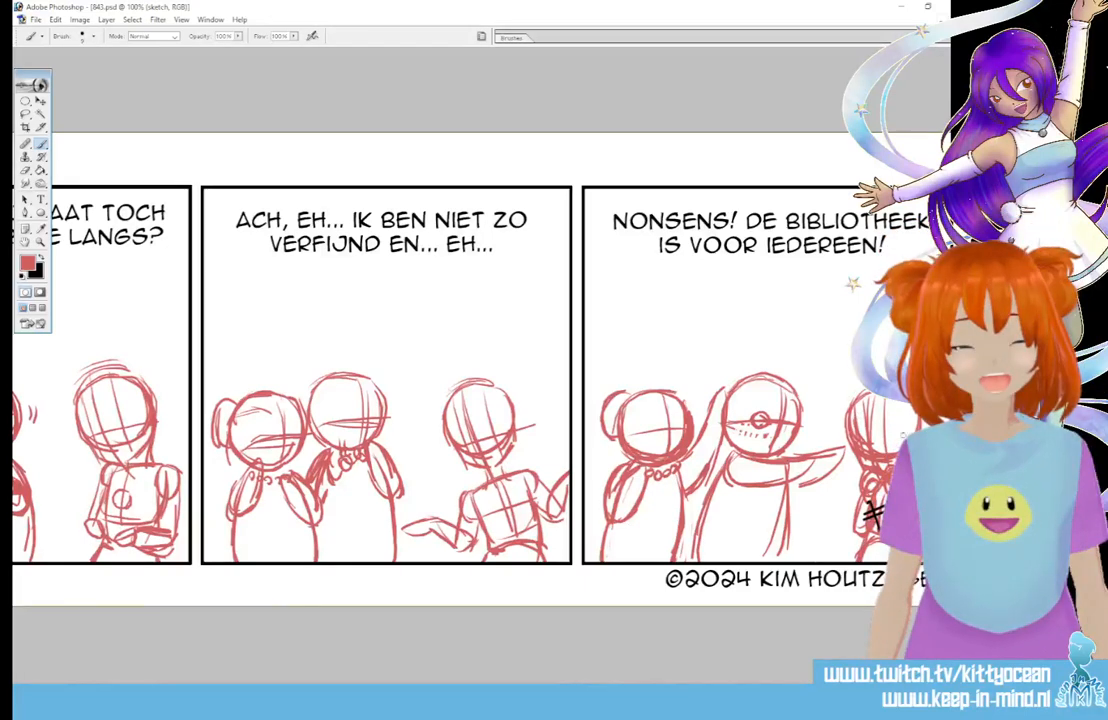
pyautogui.press('l')
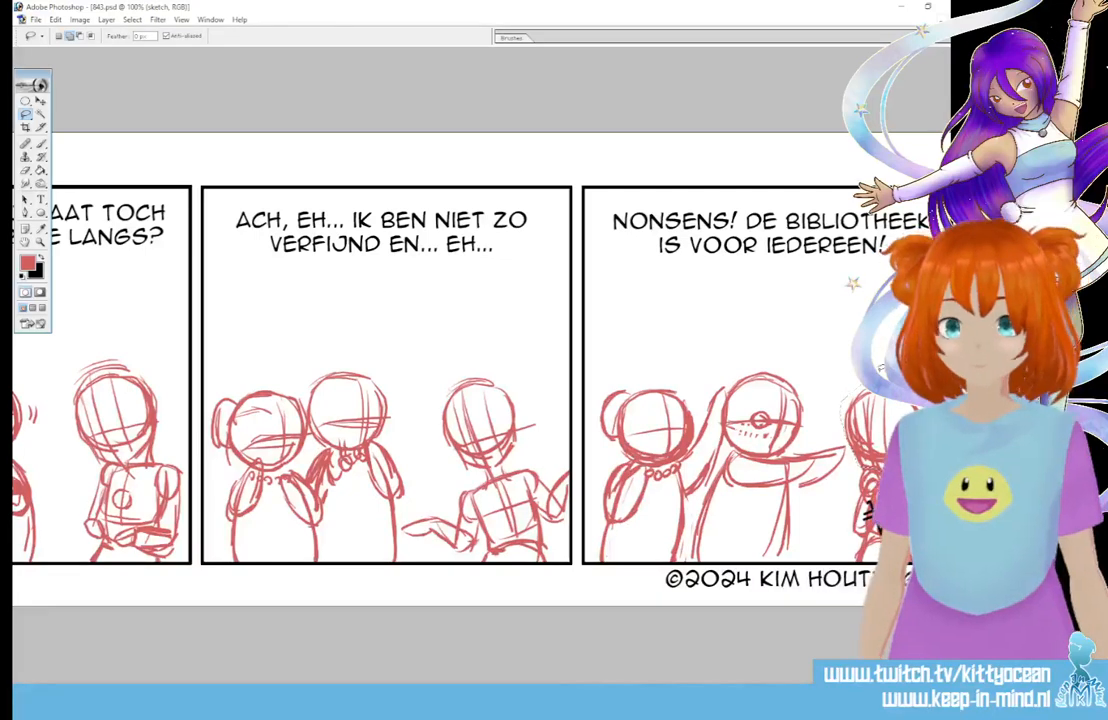
pyautogui.press('v')
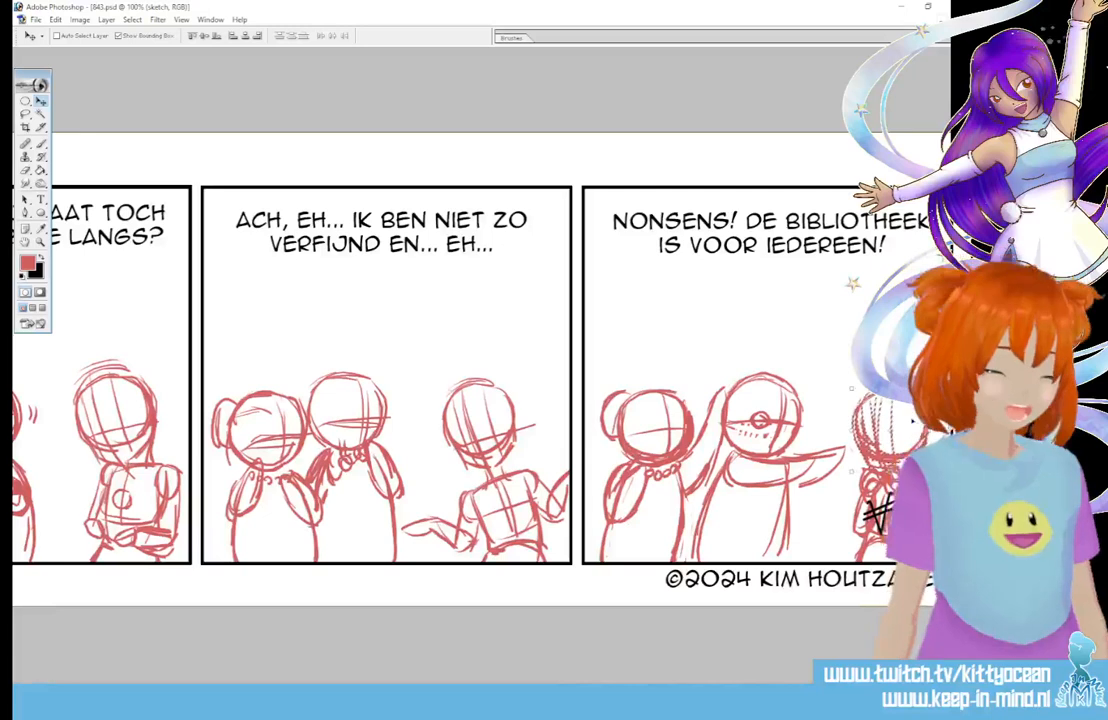
pyautogui.hotkey('ctrl', 'd')
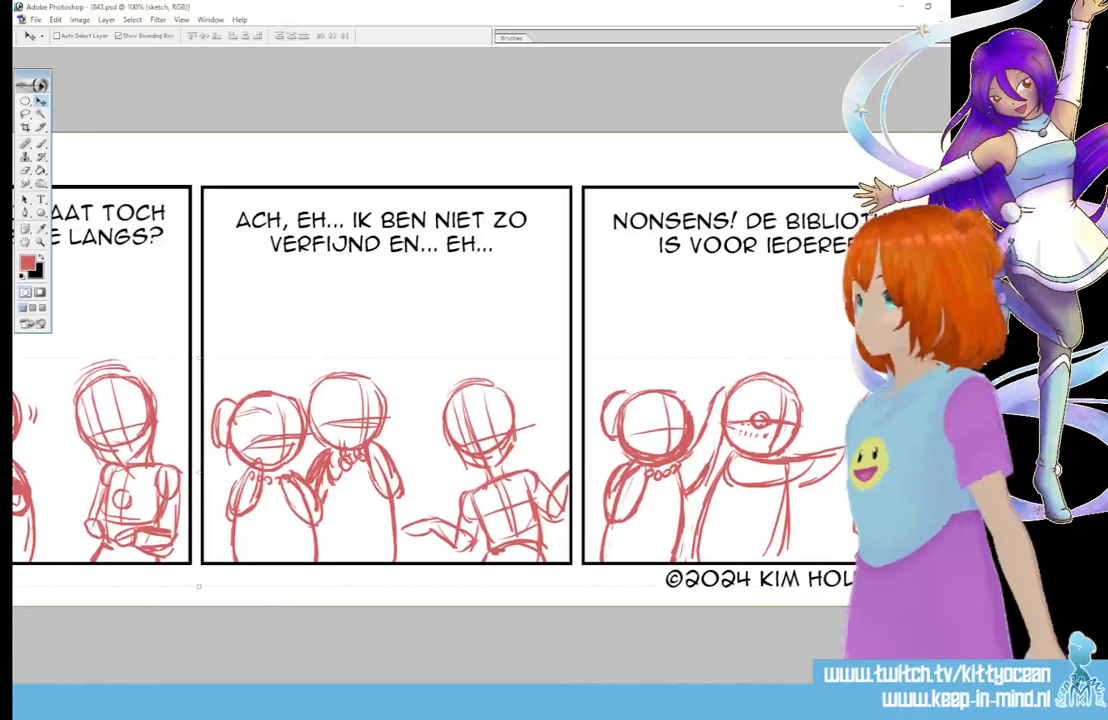
# Step: Capture the whole sketched comic strip as a rectangular snip with the Snipping Tool
pyautogui.press('b')
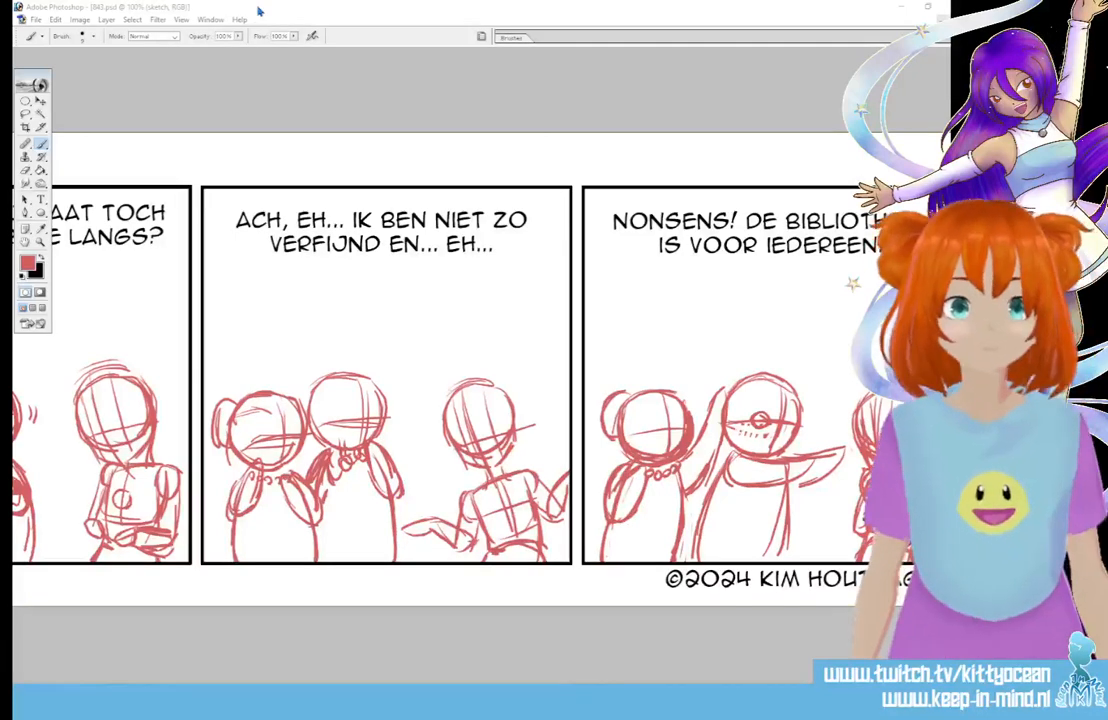
pyautogui.hotkey('ctrl', '-')
pyautogui.hotkey('ctrl', '-')
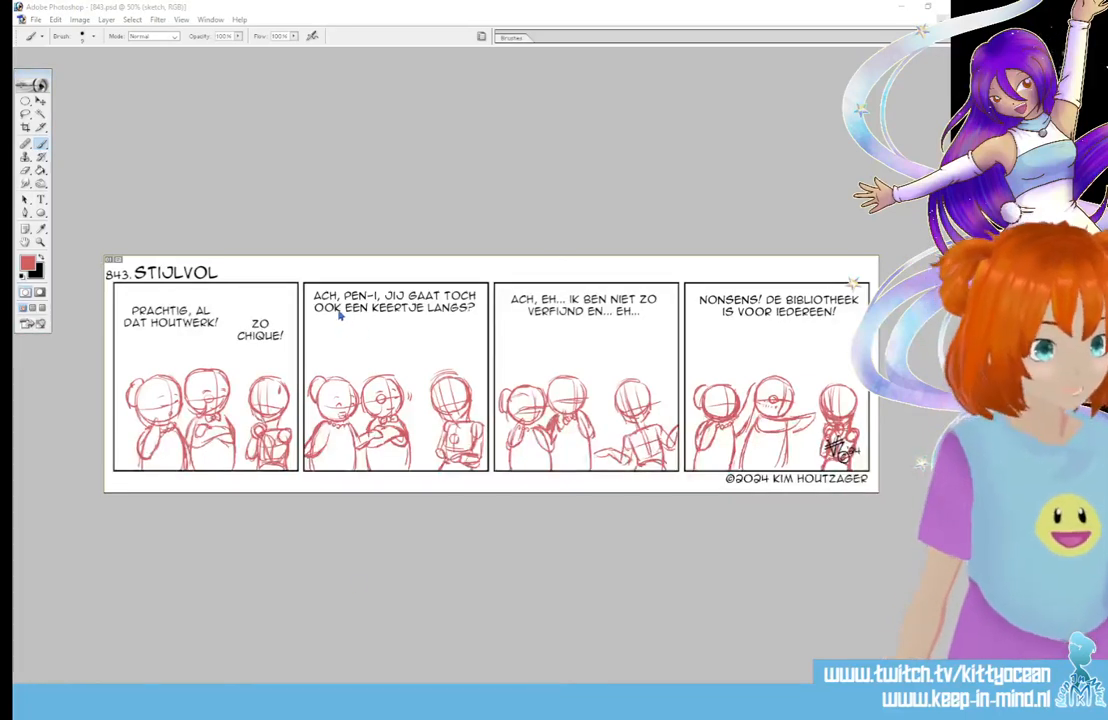
pyautogui.hotkey('ctrl', 'n')
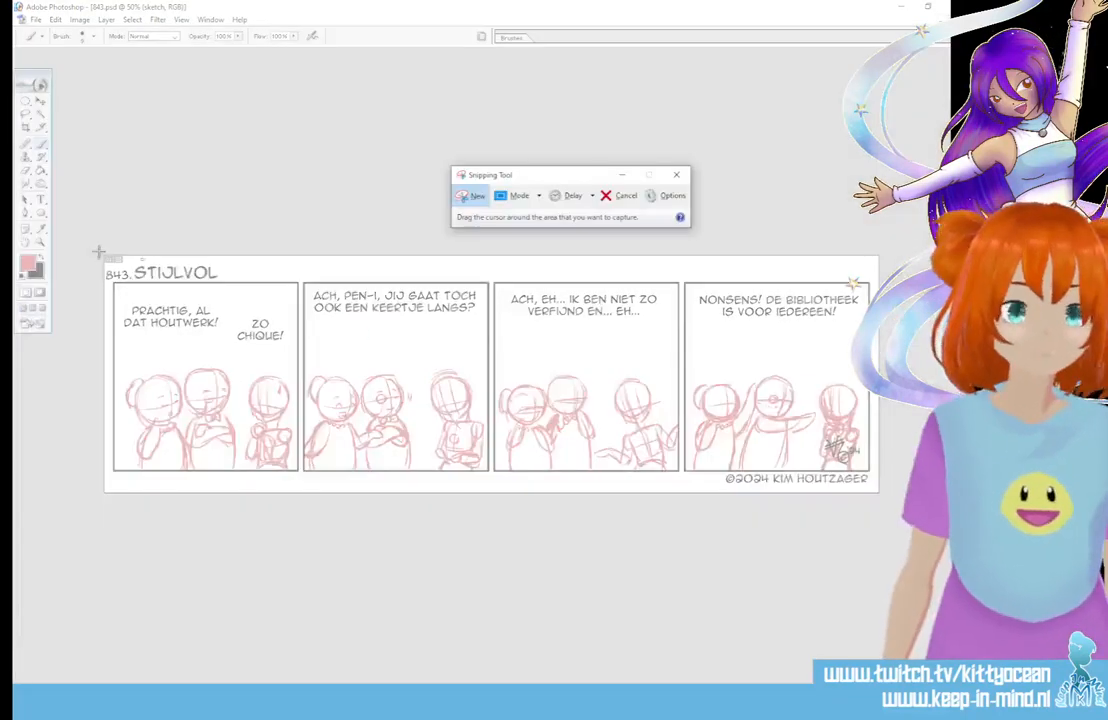
pyautogui.moveTo(100, 251); pyautogui.dragTo(882, 499)
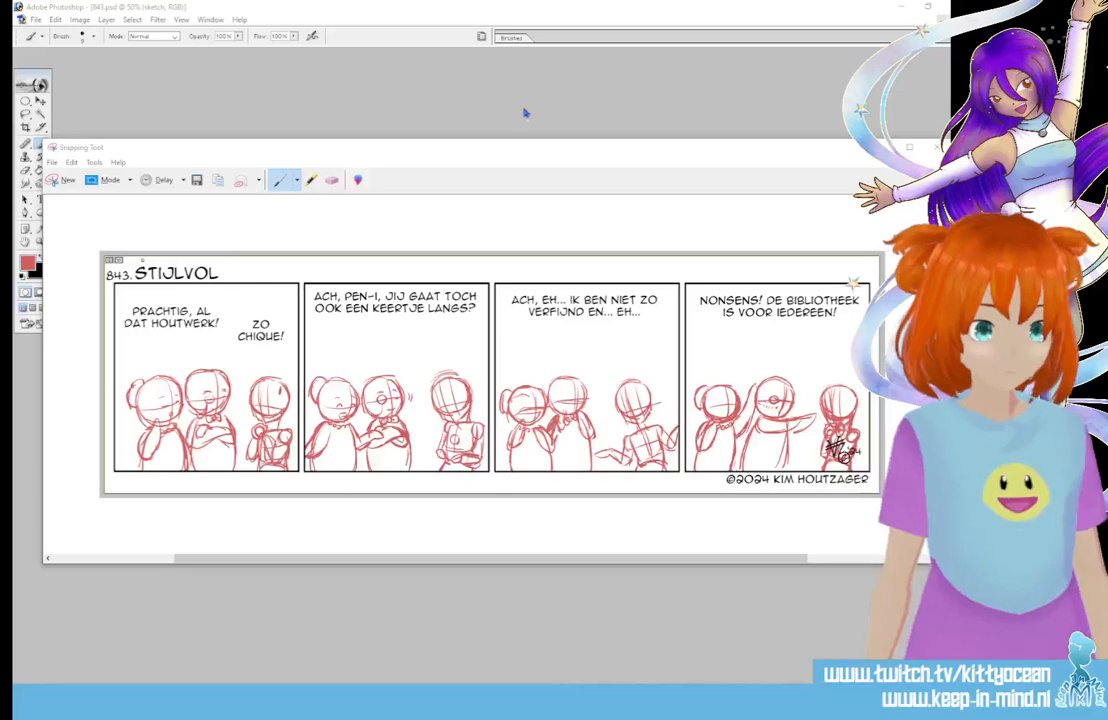
# Step: Return to Photoshop and hide the strip's title, dialogue and copyright texts
pyautogui.click(366, 20)
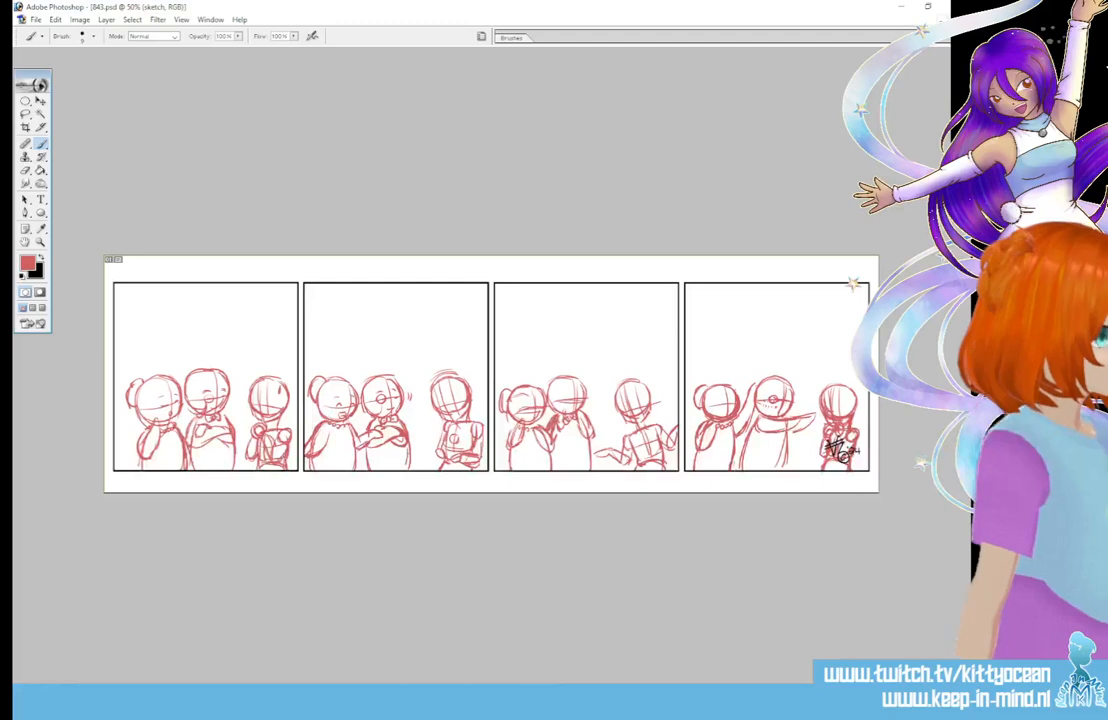
# Step: Fade the red sketch beneath a new layer and activate the lineart layer with black as the foreground colour
pyautogui.hotkey('ctrl', 'alt', 'shift', 'n')
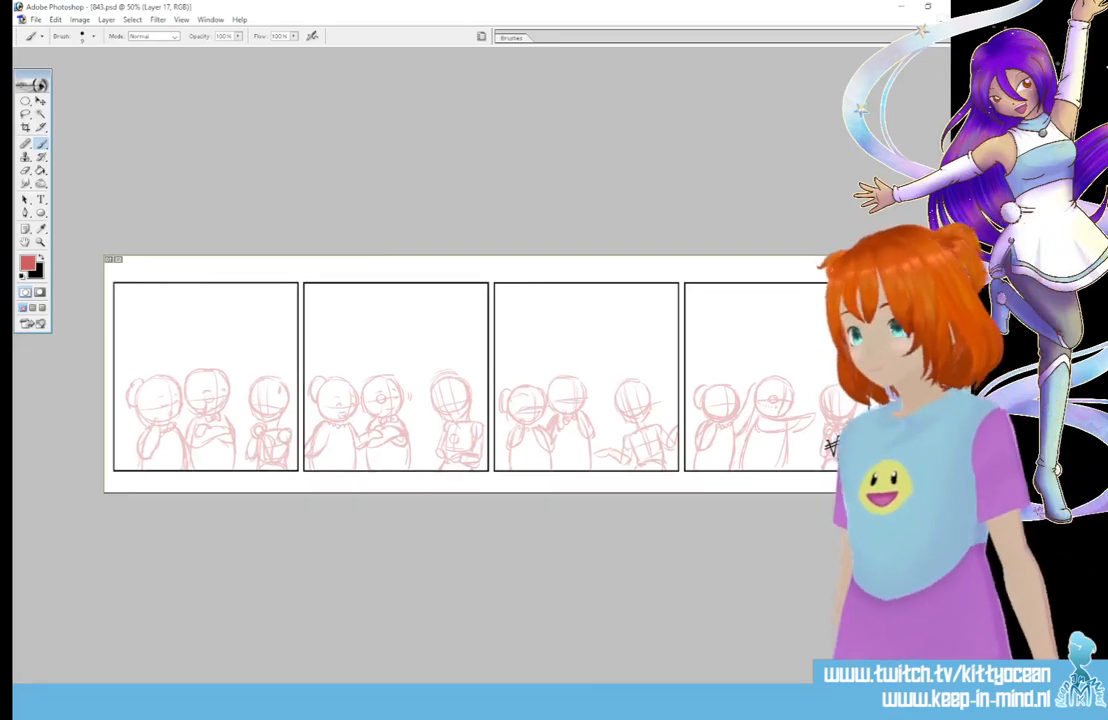
pyautogui.hotkey('alt', ']')
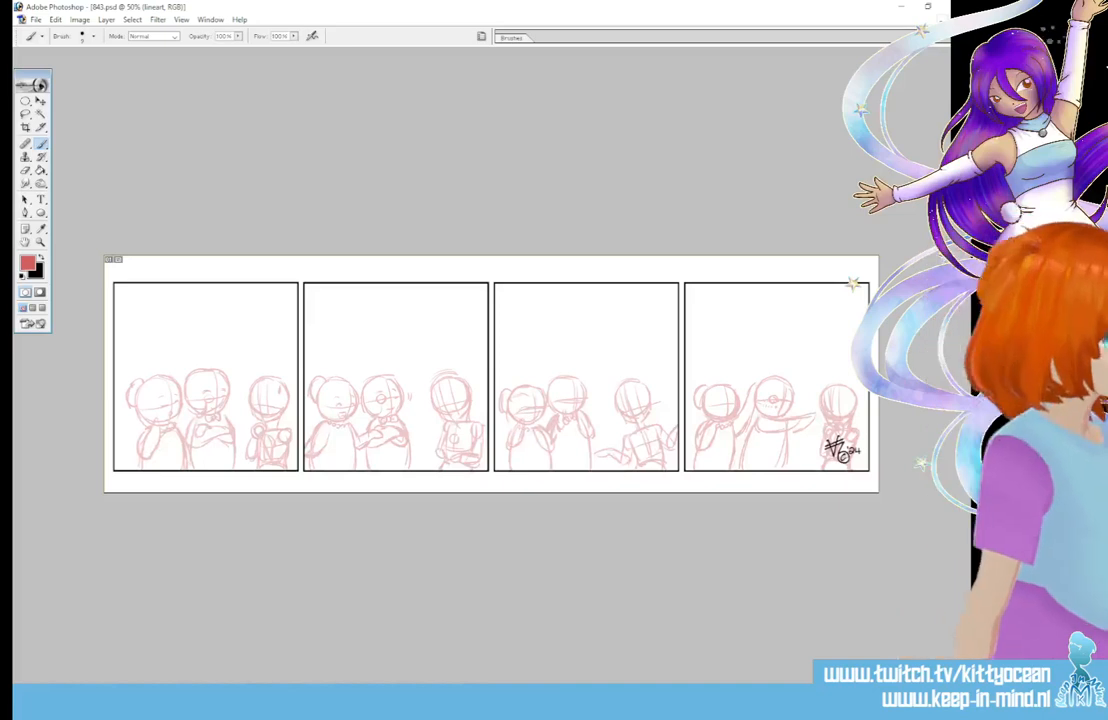
pyautogui.click(42, 258)
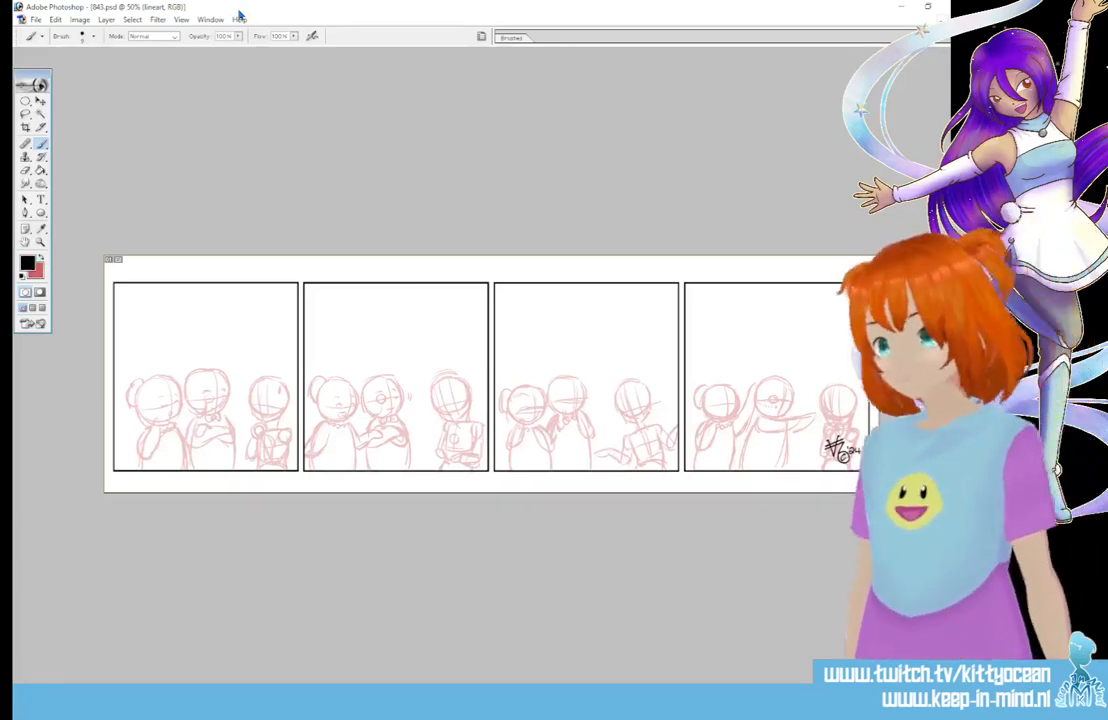
# Step: Choose a different brush setting for inking on the lineart layer
pyautogui.hotkey('ctrl', '+')
pyautogui.hotkey('ctrl', '+')
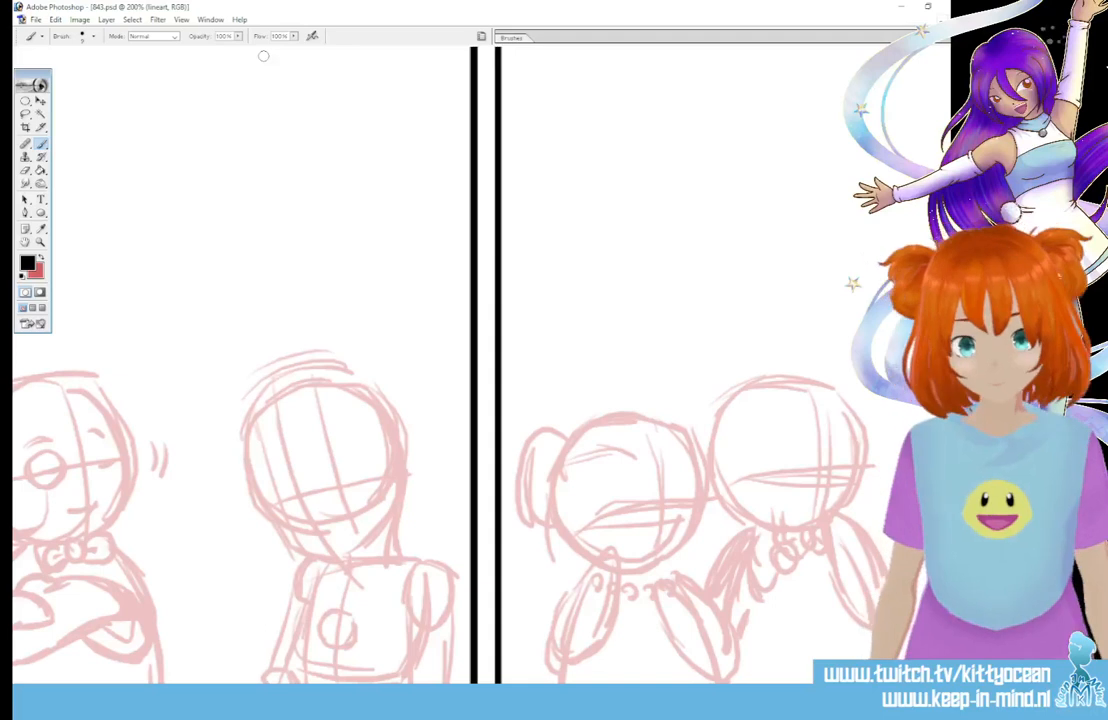
pyautogui.click(515, 41)
pyautogui.click(621, 95)
pyautogui.click(415, 15)
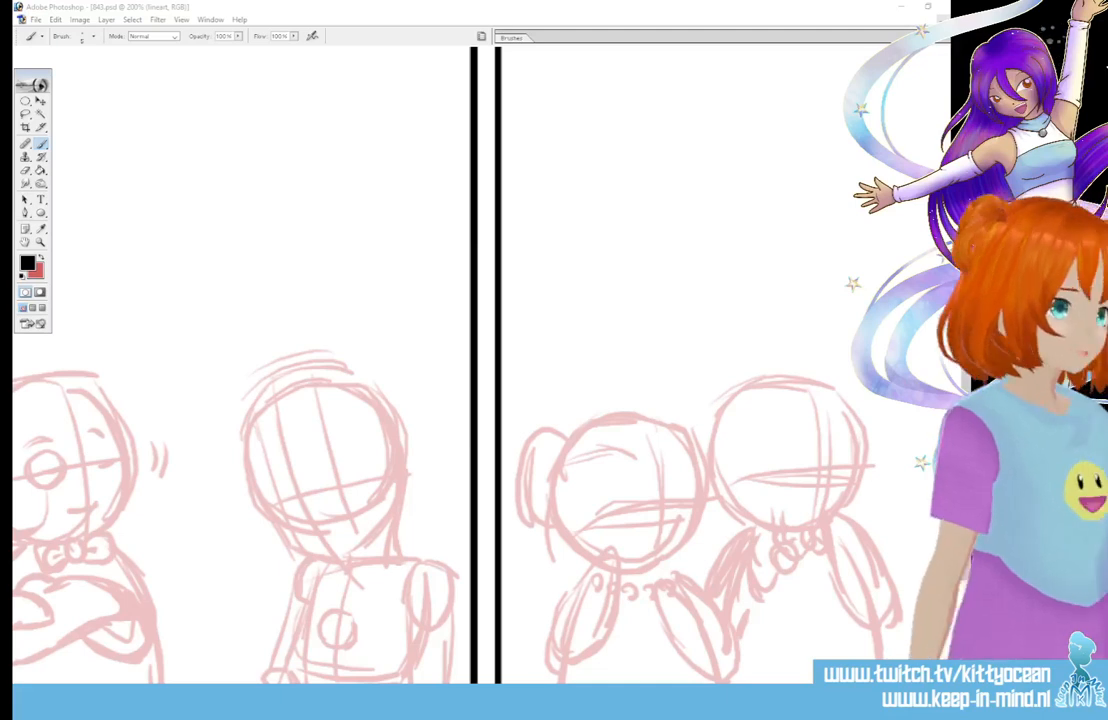
# Step: Ink the raised arm and the beaded necklace of the first panel's left figure in black over the sketch
pyautogui.hscroll(-10, 474, 364)
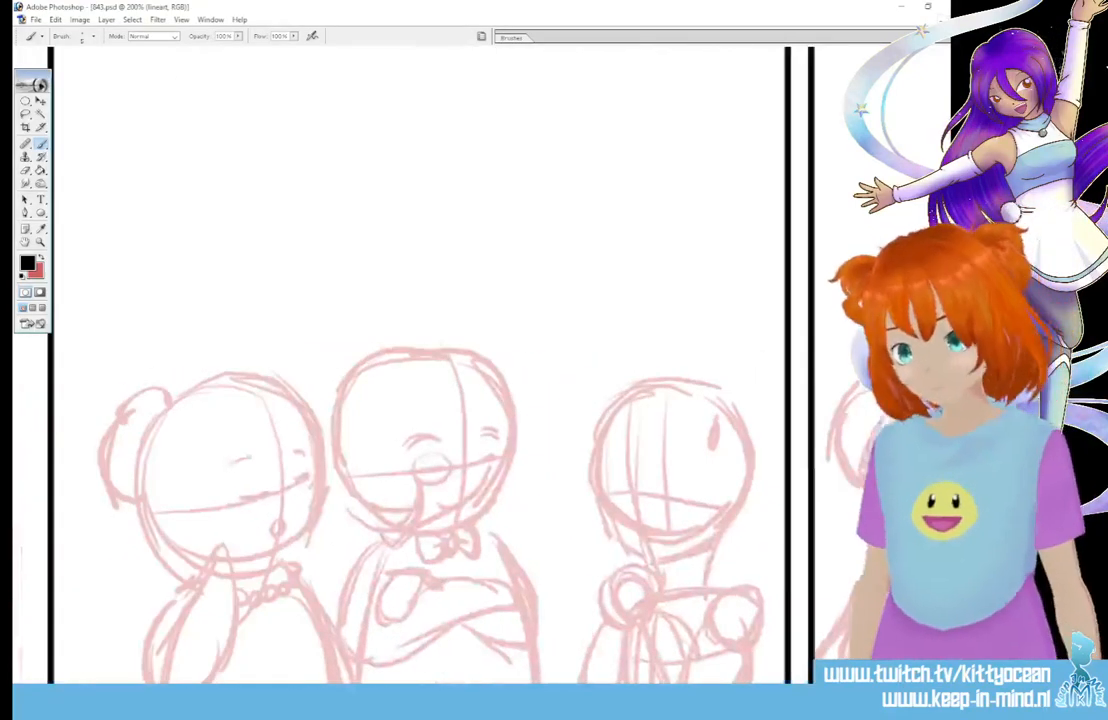
pyautogui.moveTo(115, 700)
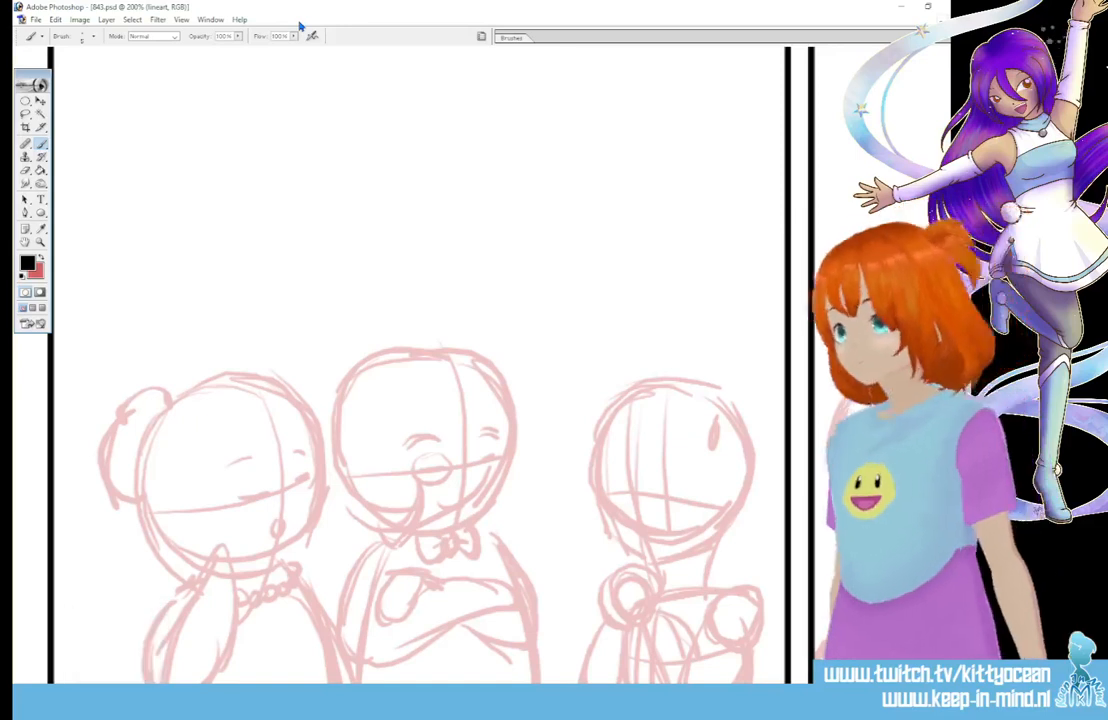
pyautogui.hotkey('ctrl', '+')
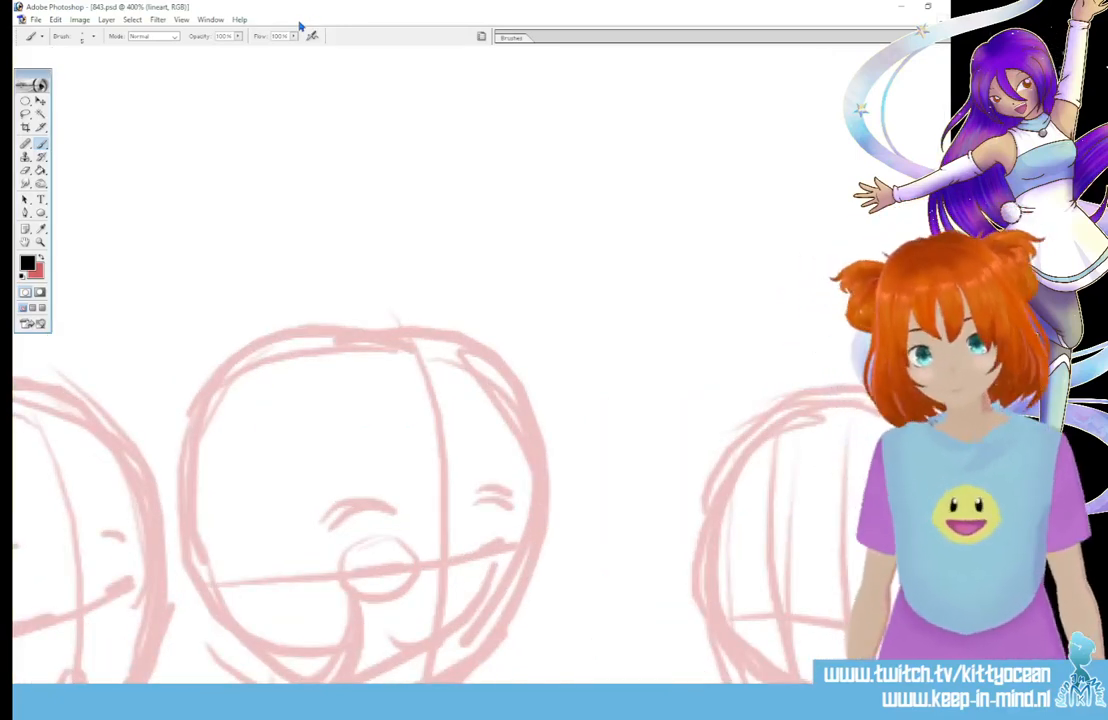
pyautogui.moveTo(220, 691); pyautogui.dragTo(149, 691)
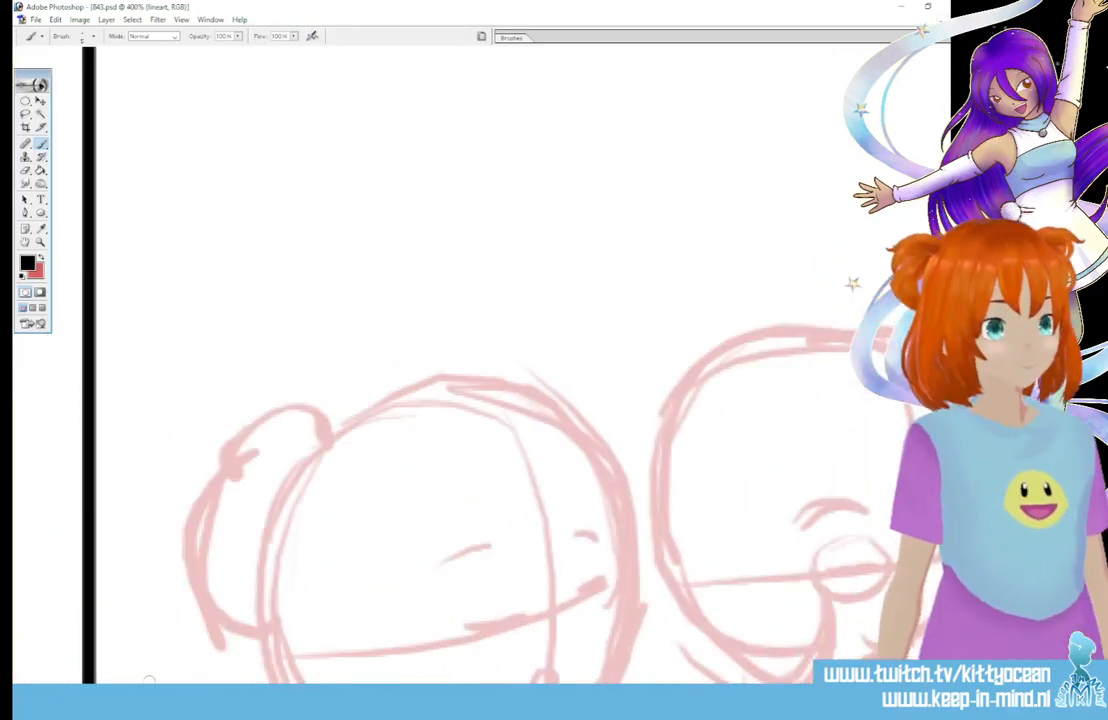
pyautogui.scroll(-3, 149, 680)
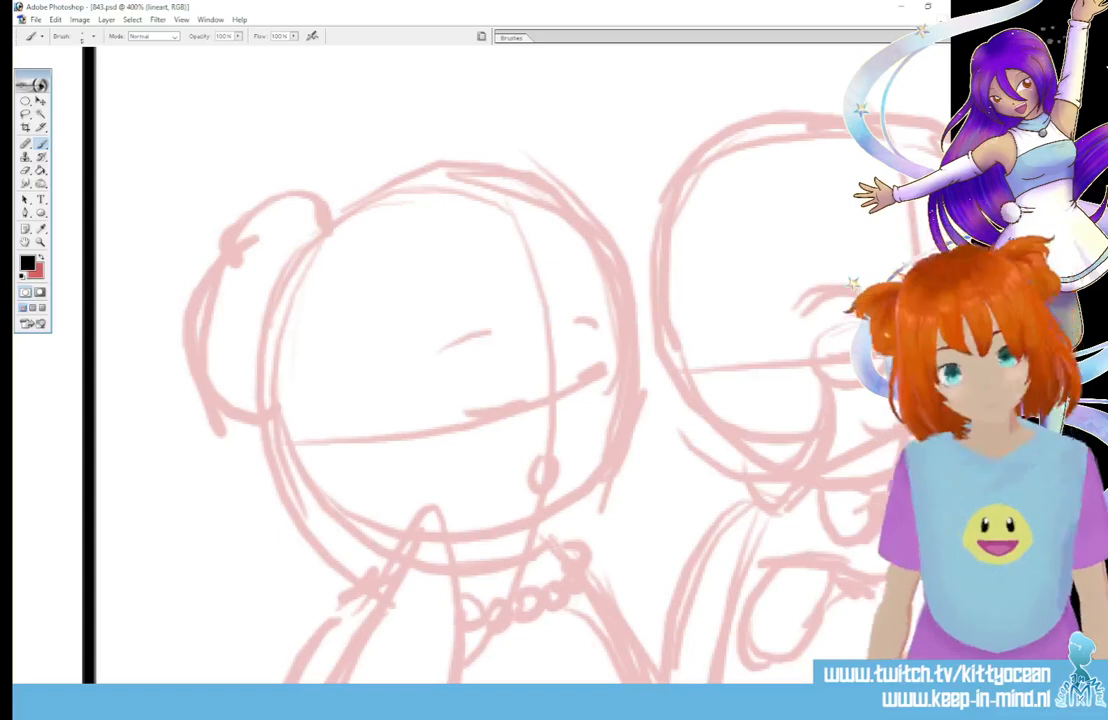
pyautogui.scroll(-3, 430, 360)
pyautogui.moveTo(432, 323); pyautogui.dragTo(302, 538)
pyautogui.moveTo(431, 322)
pyautogui.mouseDown()
pyautogui.moveTo(452, 367)
pyautogui.moveTo(454, 488)
pyautogui.moveTo(406, 616)
pyautogui.moveTo(333, 654)
pyautogui.moveTo(287, 582)
pyautogui.moveTo(304, 474)
pyautogui.moveTo(397, 366)
pyautogui.mouseUp()
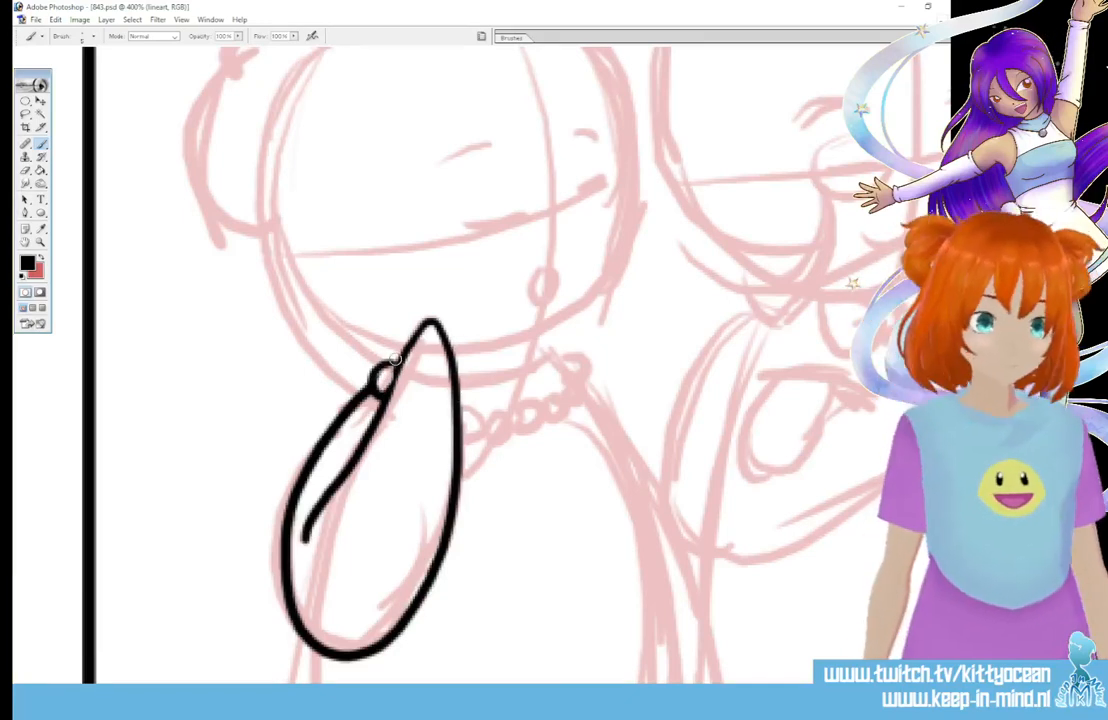
pyautogui.moveTo(468, 406)
pyautogui.mouseDown()
pyautogui.moveTo(478, 436)
pyautogui.moveTo(591, 372)
pyautogui.moveTo(545, 342)
pyautogui.moveTo(574, 369)
pyautogui.mouseUp()
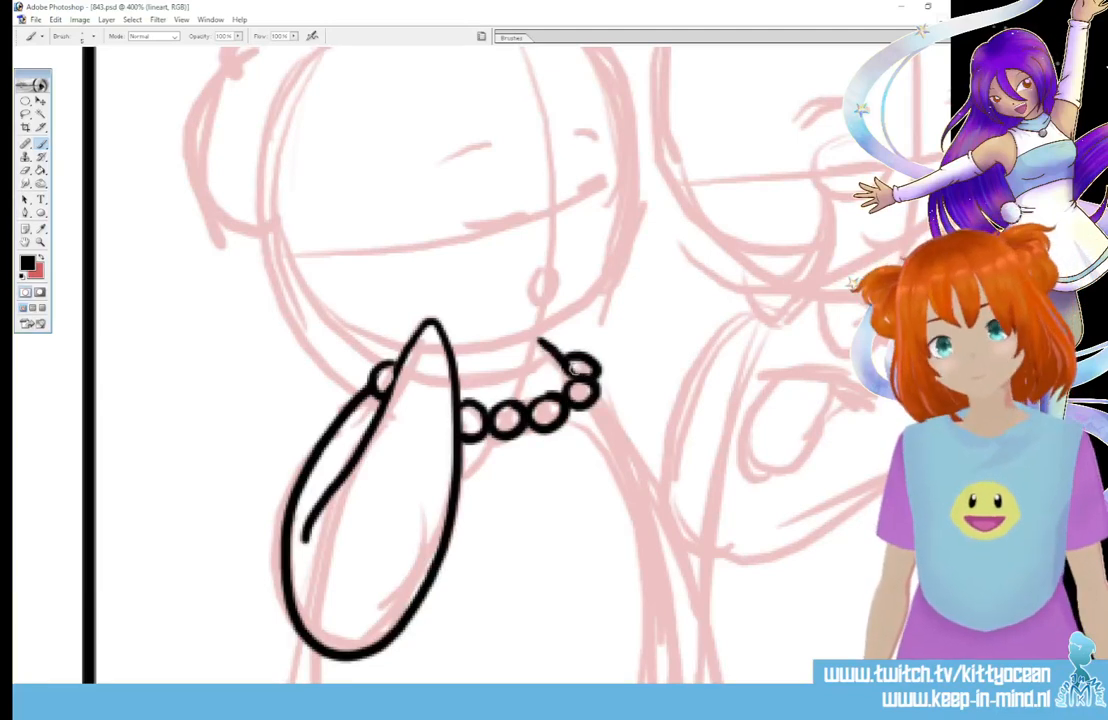
# Step: Ink both sides of the left figure's body down to the panel border and add the outer line of its other arm
pyautogui.scroll(-5, 540, 360)
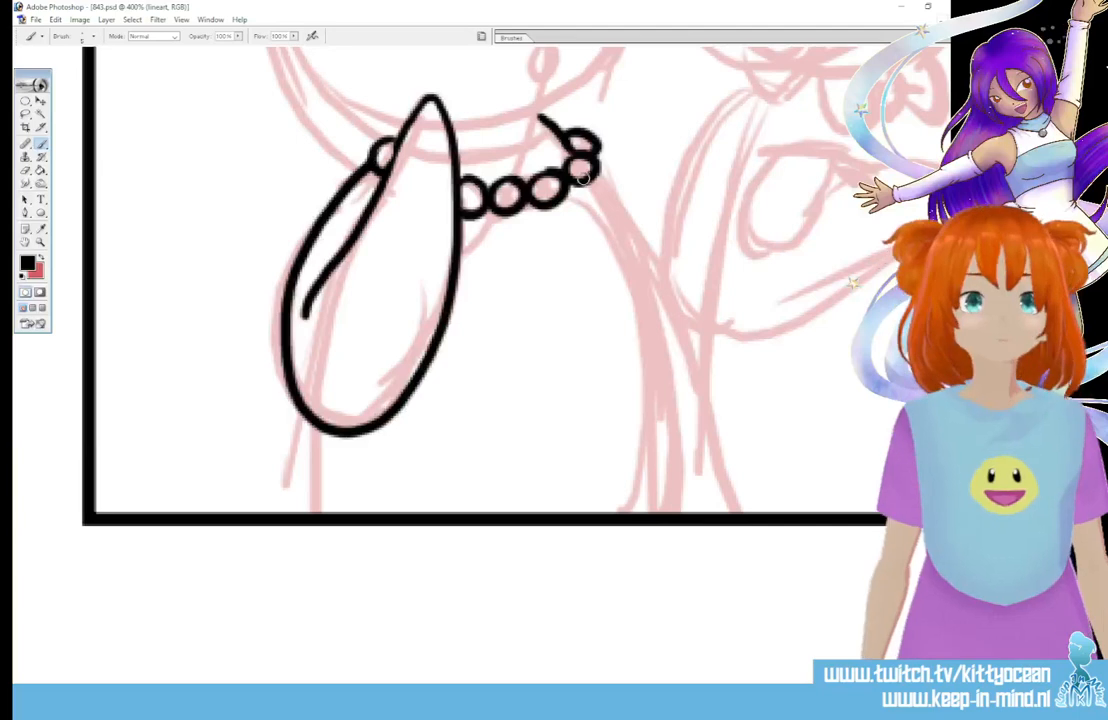
pyautogui.moveTo(604, 192)
pyautogui.mouseDown()
pyautogui.moveTo(623, 270)
pyautogui.moveTo(643, 512)
pyautogui.mouseUp()
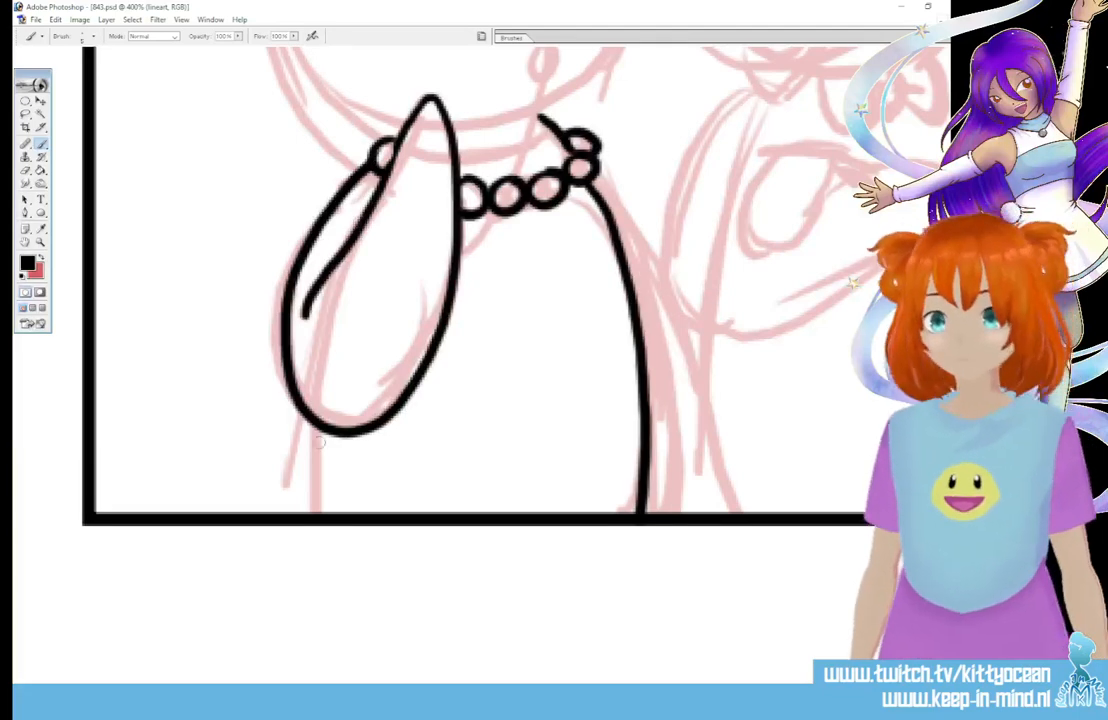
pyautogui.moveTo(316, 440); pyautogui.dragTo(322, 514)
pyautogui.scroll(4, 541, 283)
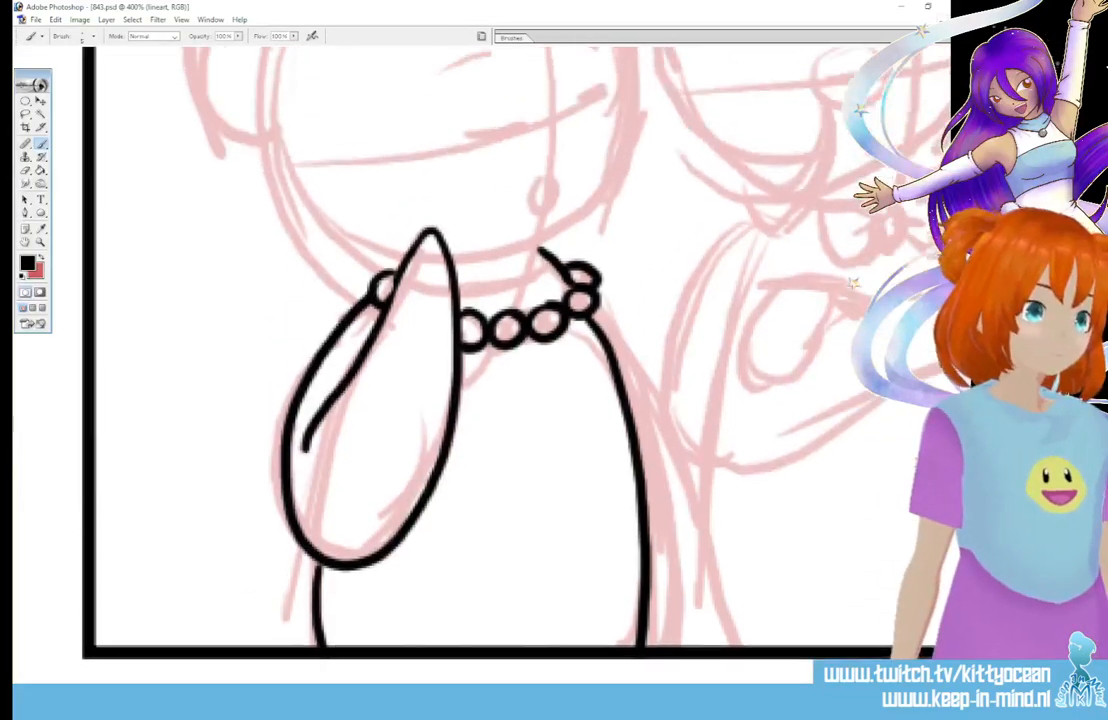
pyautogui.moveTo(541, 283)
pyautogui.mouseDown()
pyautogui.moveTo(598, 340)
pyautogui.moveTo(701, 530)
pyautogui.mouseUp()
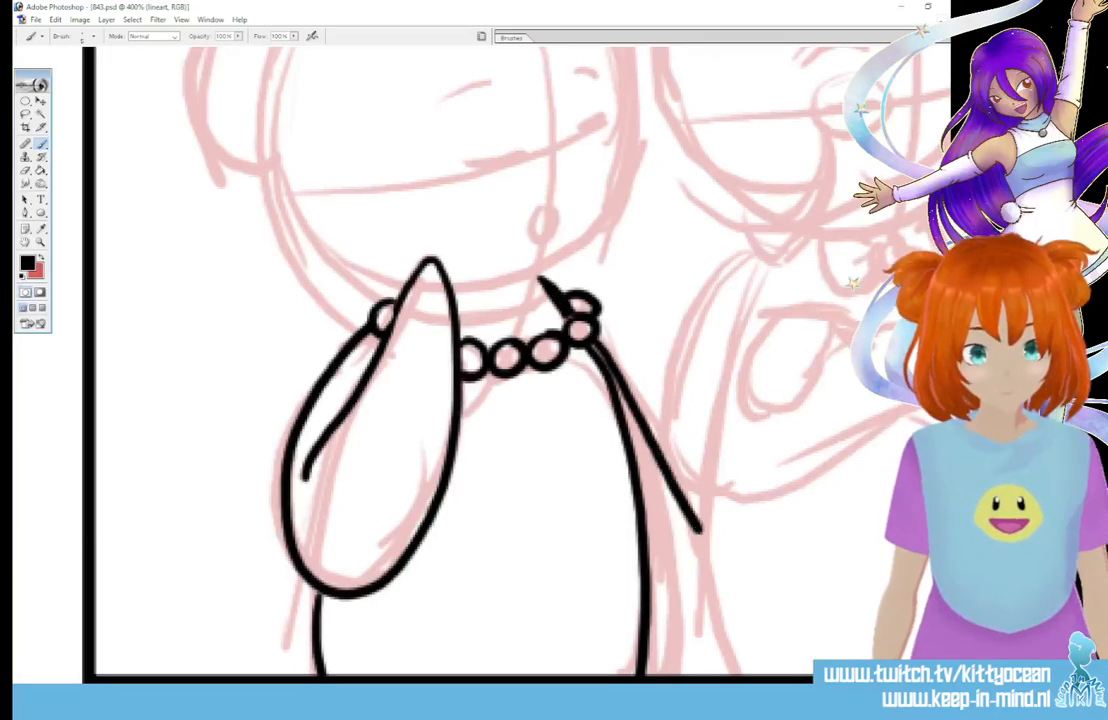
# Step: Ink the left figure's round head outline and reshape its cheek side
pyautogui.scroll(7, 697, 527)
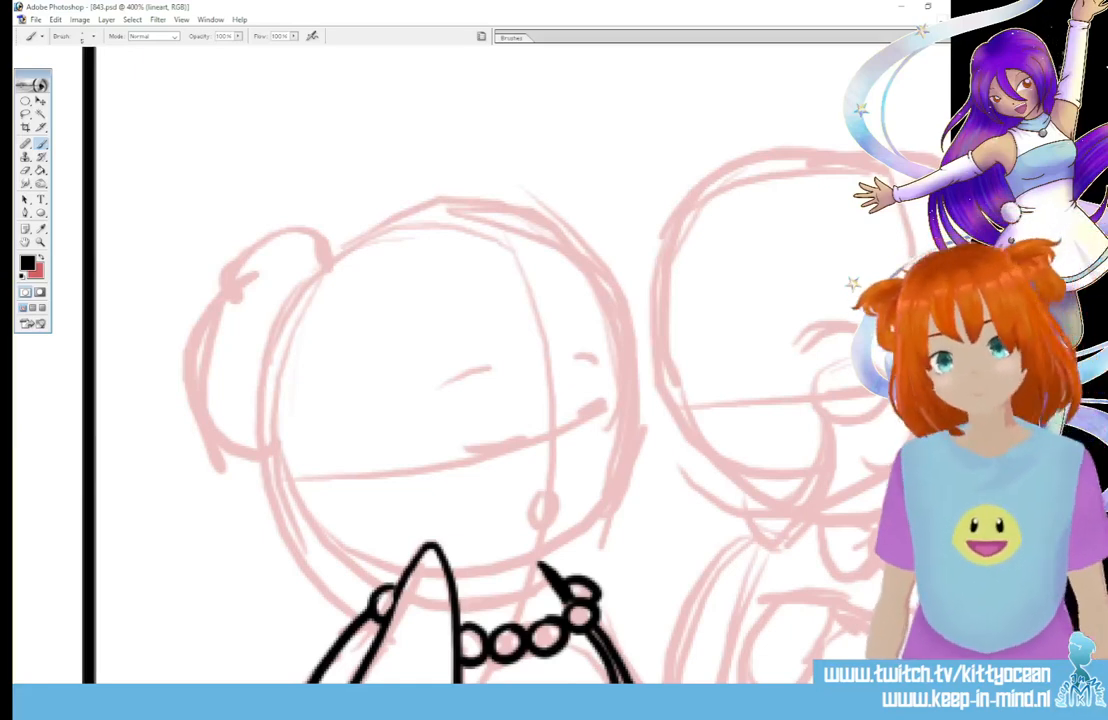
pyautogui.moveTo(450, 589)
pyautogui.mouseDown()
pyautogui.moveTo(549, 571)
pyautogui.moveTo(593, 540)
pyautogui.moveTo(631, 482)
pyautogui.moveTo(646, 421)
pyautogui.moveTo(643, 345)
pyautogui.moveTo(596, 273)
pyautogui.moveTo(502, 231)
pyautogui.moveTo(414, 226)
pyautogui.moveTo(330, 259)
pyautogui.moveTo(274, 333)
pyautogui.moveTo(264, 431)
pyautogui.moveTo(289, 507)
pyautogui.moveTo(324, 563)
pyautogui.moveTo(370, 593)
pyautogui.mouseUp()
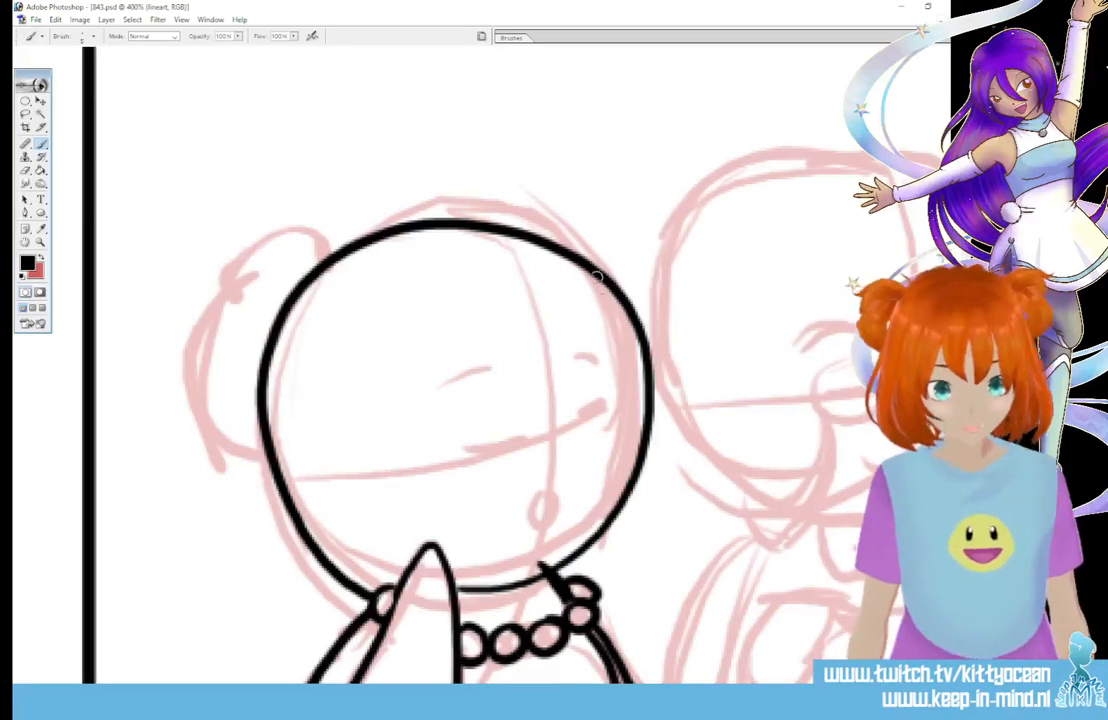
pyautogui.moveTo(598, 275)
pyautogui.mouseDown()
pyautogui.moveTo(626, 326)
pyautogui.moveTo(641, 403)
pyautogui.moveTo(631, 482)
pyautogui.mouseUp()
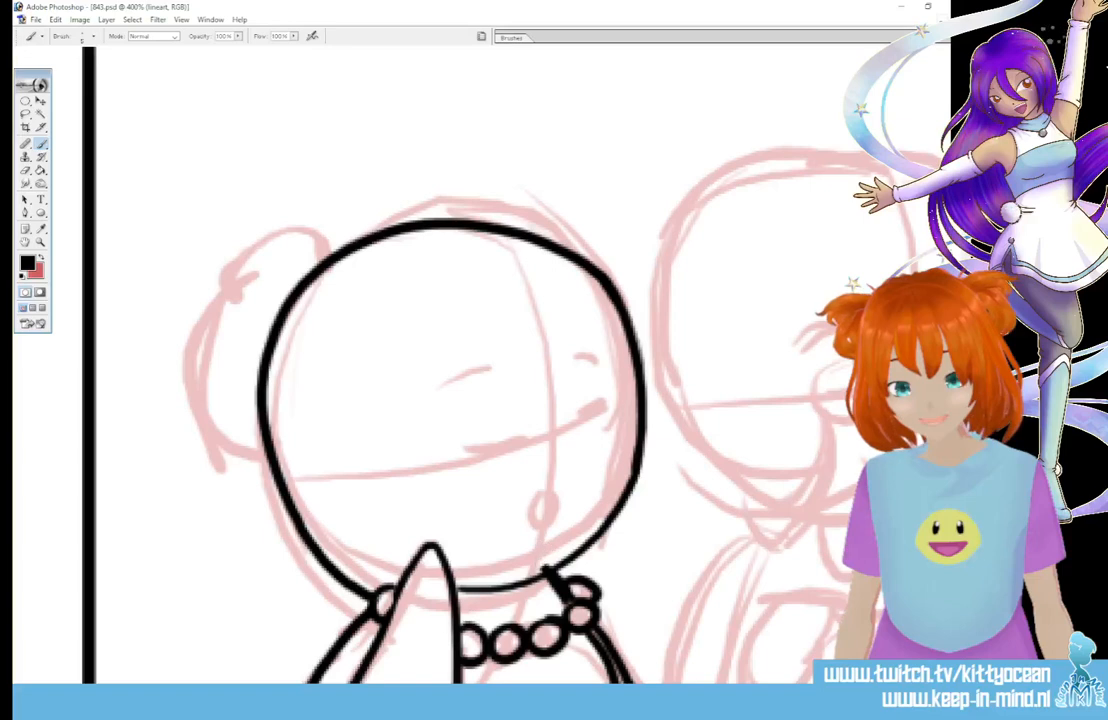
# Step: Ink the left figure's closed eyes, eyebrows and small open mouth, and outline the hair bun behind the head
pyautogui.moveTo(460, 453); pyautogui.dragTo(609, 424)
pyautogui.moveTo(430, 405); pyautogui.dragTo(476, 368)
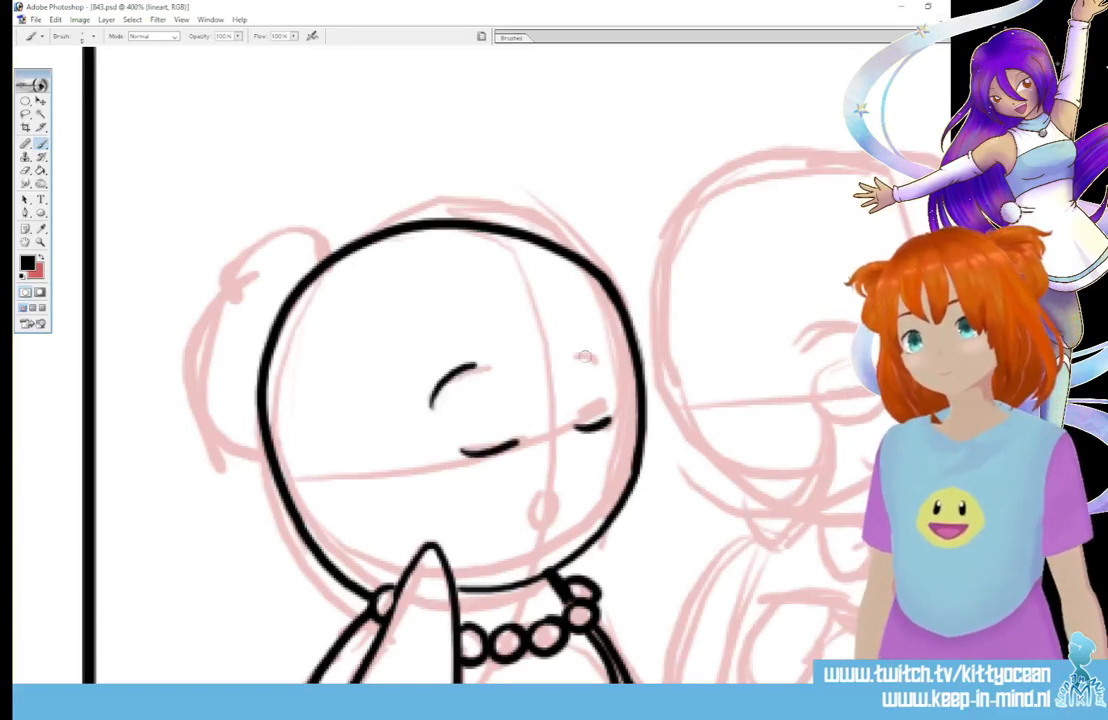
pyautogui.moveTo(575, 358); pyautogui.dragTo(606, 372)
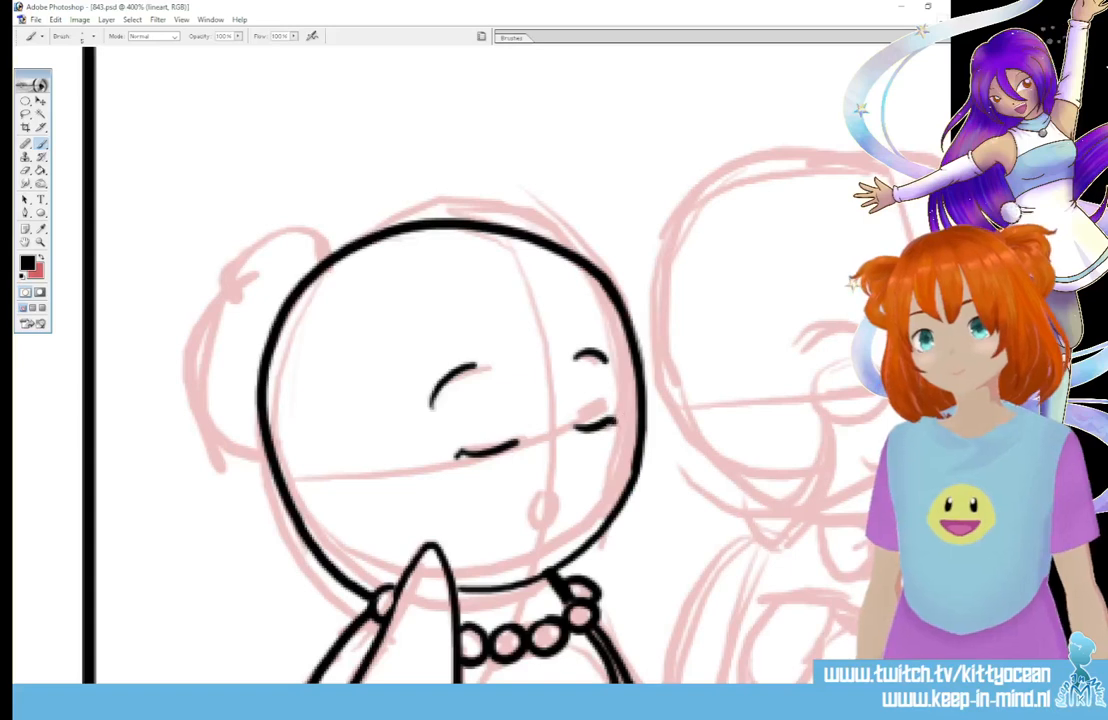
pyautogui.moveTo(540, 500); pyautogui.dragTo(546, 489)
pyautogui.moveTo(330, 248)
pyautogui.mouseDown()
pyautogui.moveTo(228, 295)
pyautogui.moveTo(198, 382)
pyautogui.moveTo(268, 437)
pyautogui.mouseUp()
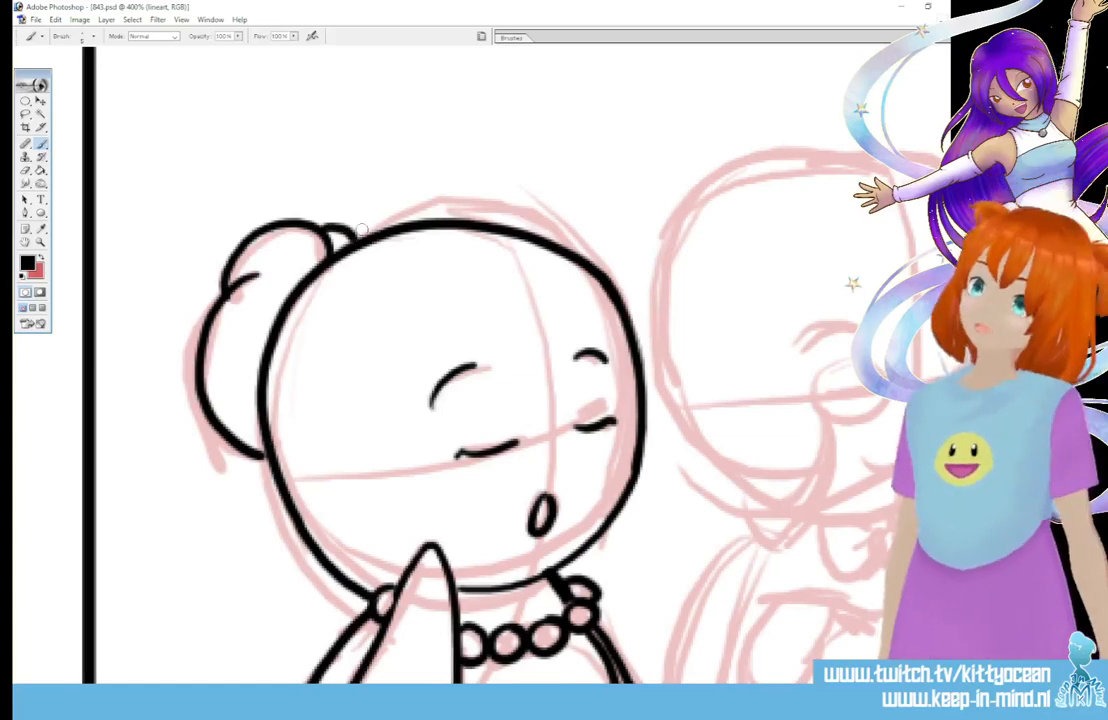
# Step: Ink closed eyes and thick curved eyebrows on the first panel's middle figure
pyautogui.moveTo(146, 691); pyautogui.dragTo(246, 691)
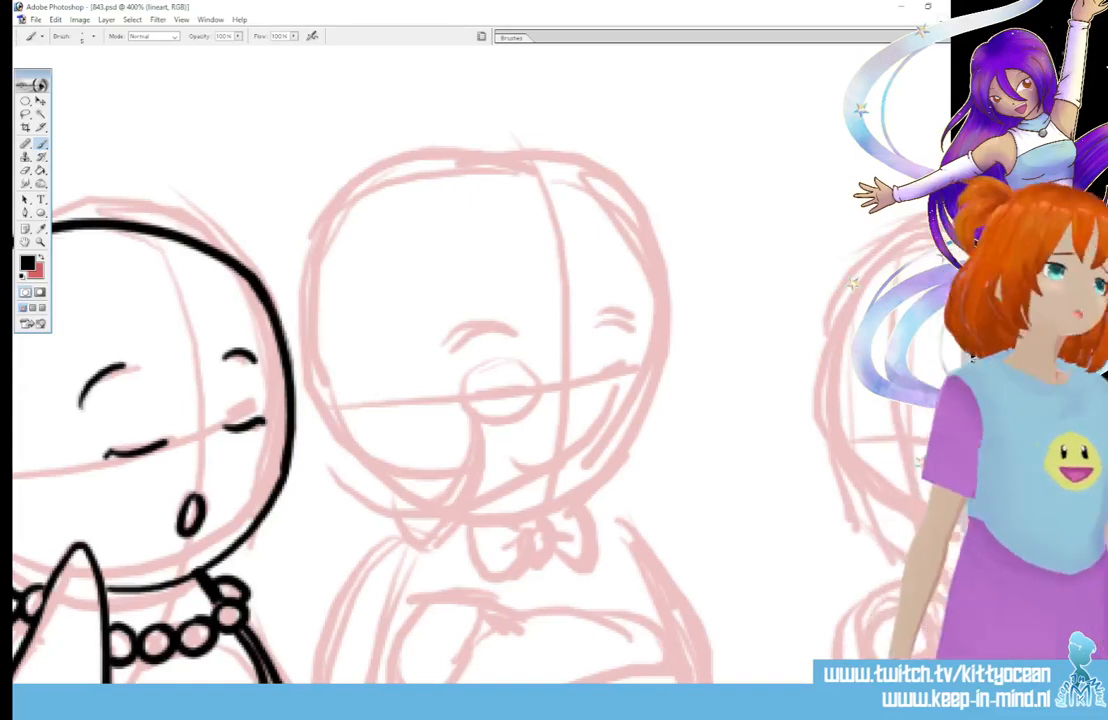
pyautogui.moveTo(472, 392); pyautogui.dragTo(522, 391)
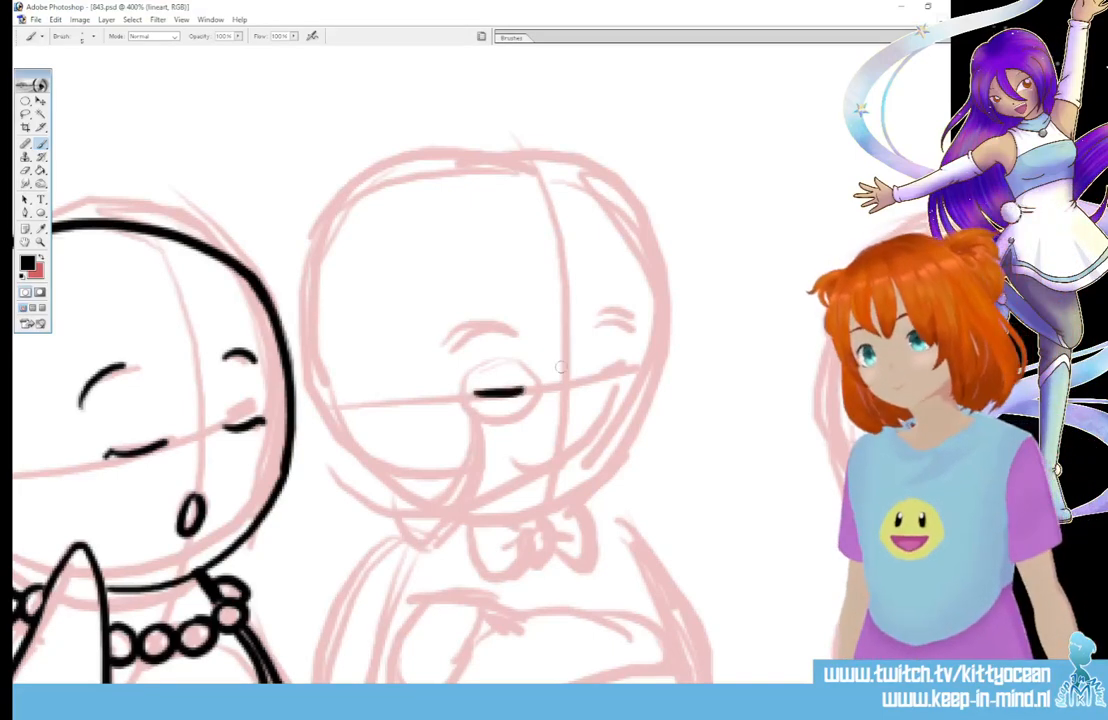
pyautogui.moveTo(601, 376); pyautogui.dragTo(640, 373)
pyautogui.moveTo(450, 355); pyautogui.dragTo(510, 328)
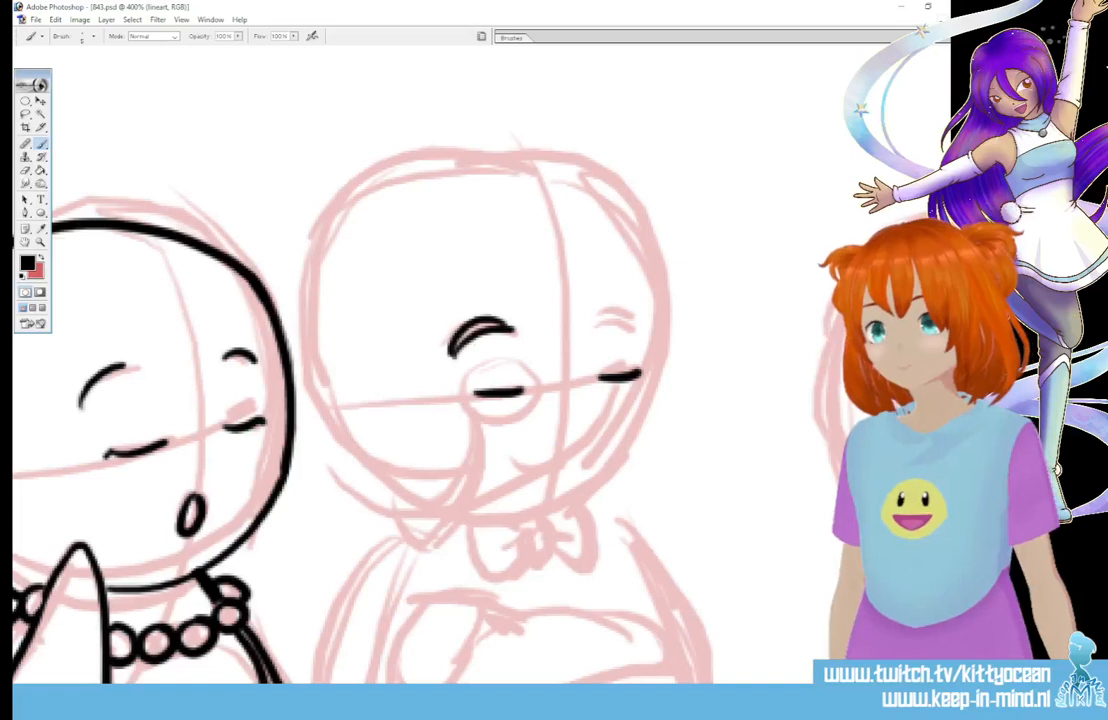
pyautogui.moveTo(602, 326); pyautogui.dragTo(646, 331)
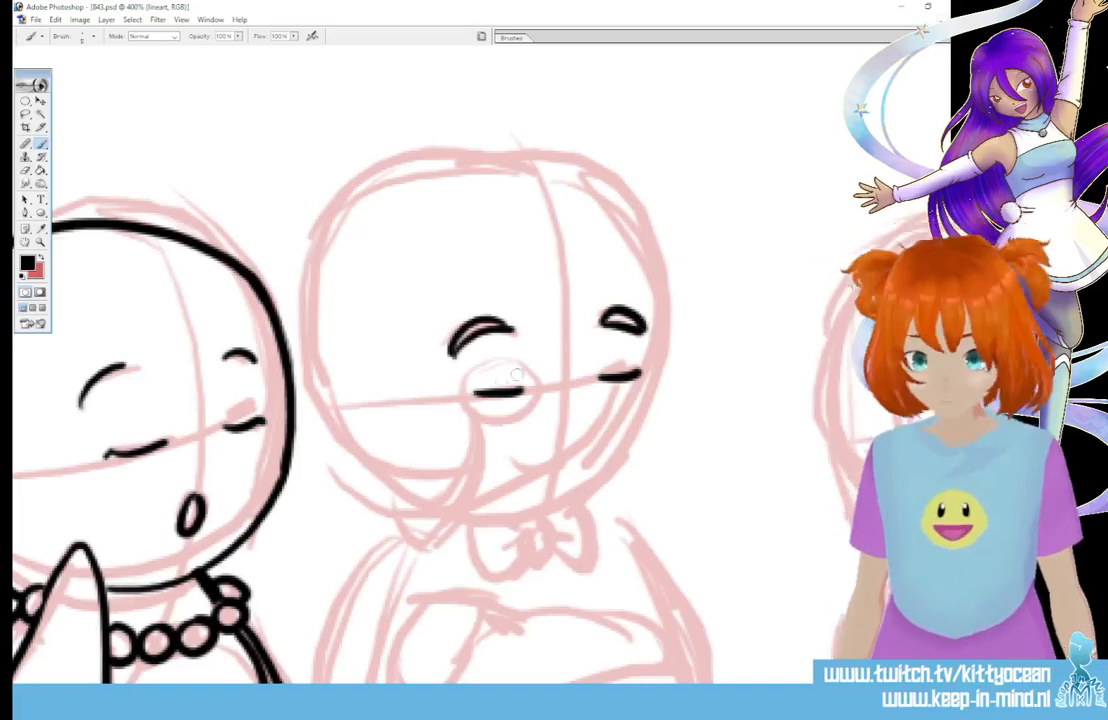
# Step: Ink the middle figure's round monocle with its hanging cord, and complete the head with an outline and a small smile
pyautogui.moveTo(527, 370)
pyautogui.mouseDown()
pyautogui.moveTo(457, 385)
pyautogui.moveTo(507, 426)
pyautogui.moveTo(545, 375)
pyautogui.mouseUp()
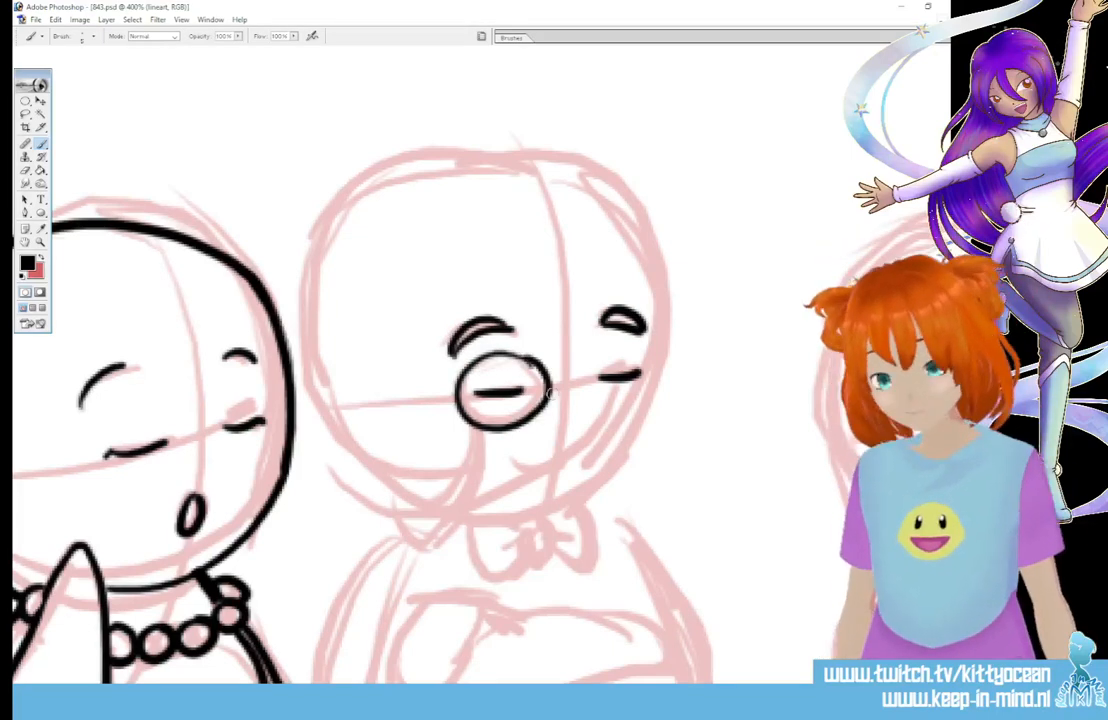
pyautogui.hotkey('ctrl', 'z')
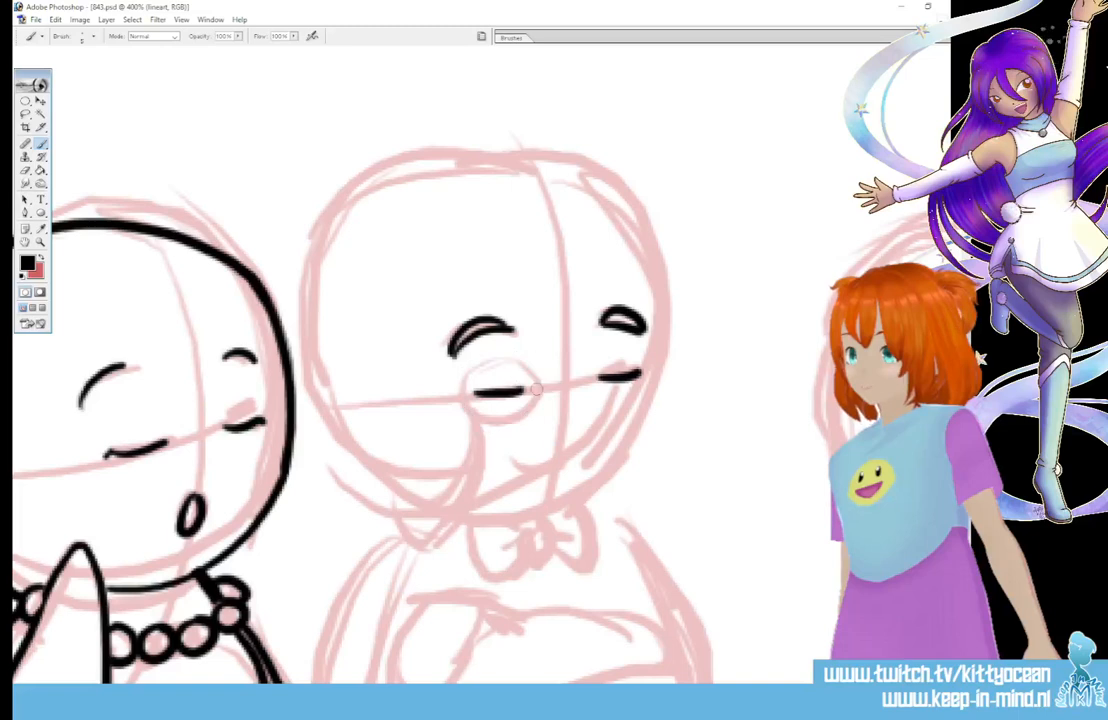
pyautogui.moveTo(548, 390)
pyautogui.mouseDown()
pyautogui.moveTo(510, 357)
pyautogui.moveTo(470, 366)
pyautogui.moveTo(467, 399)
pyautogui.moveTo(493, 424)
pyautogui.moveTo(541, 387)
pyautogui.moveTo(509, 359)
pyautogui.moveTo(470, 367)
pyautogui.moveTo(462, 402)
pyautogui.moveTo(472, 419)
pyautogui.moveTo(505, 427)
pyautogui.moveTo(543, 393)
pyautogui.mouseUp()
pyautogui.hotkey('ctrl', 'z')
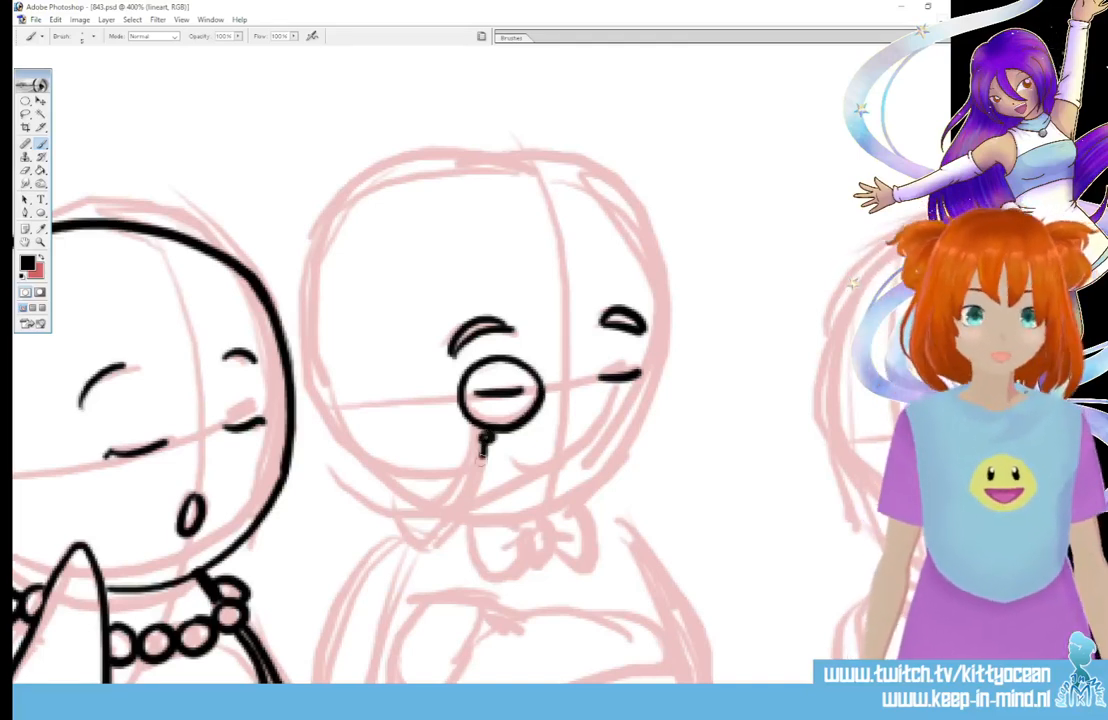
pyautogui.moveTo(484, 437); pyautogui.dragTo(413, 502)
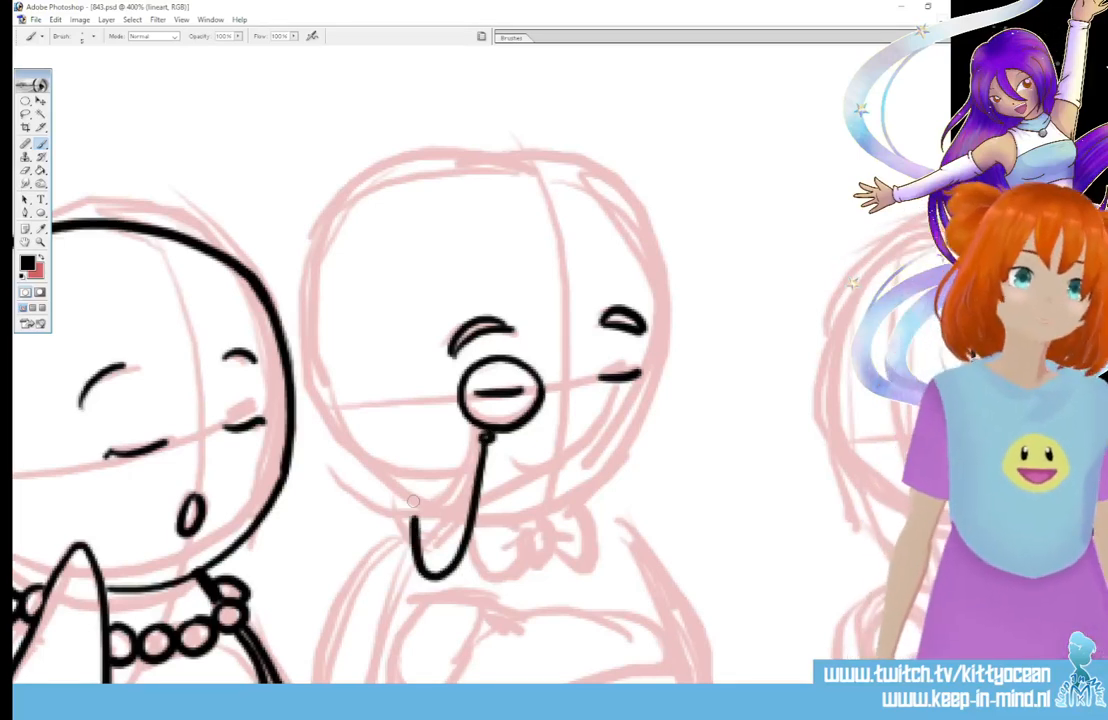
pyautogui.moveTo(318, 411)
pyautogui.mouseDown()
pyautogui.moveTo(345, 462)
pyautogui.moveTo(425, 507)
pyautogui.moveTo(575, 472)
pyautogui.moveTo(666, 399)
pyautogui.moveTo(680, 270)
pyautogui.moveTo(580, 183)
pyautogui.moveTo(446, 170)
pyautogui.moveTo(330, 258)
pyautogui.moveTo(345, 488)
pyautogui.mouseUp()
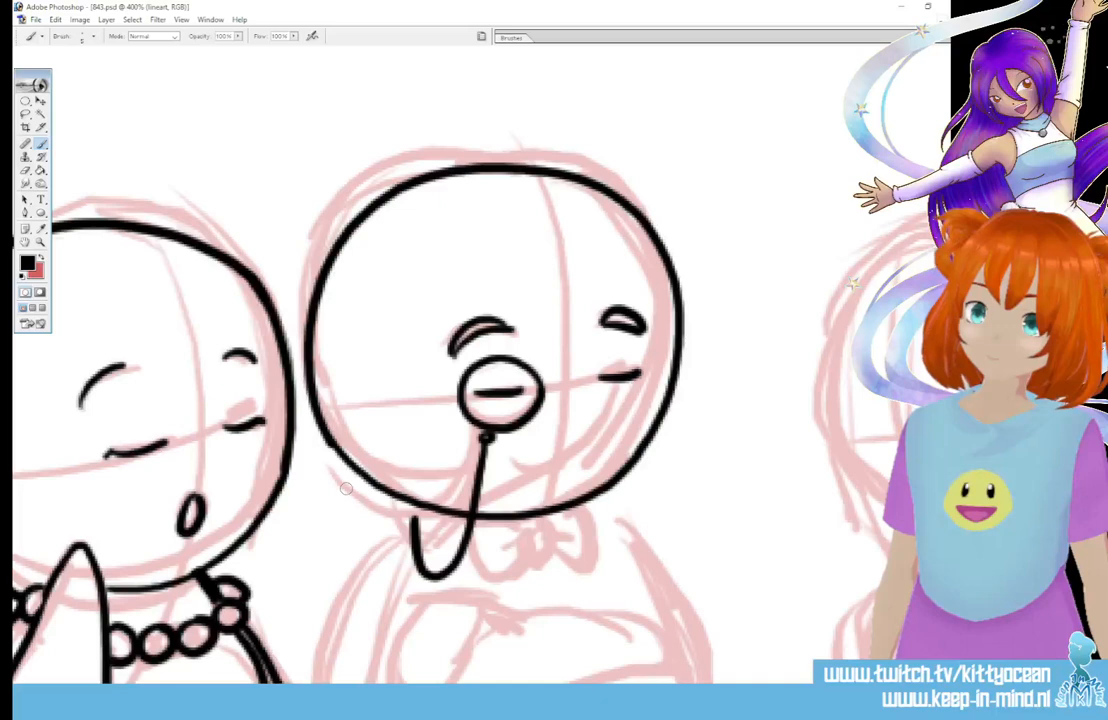
pyautogui.moveTo(515, 476); pyautogui.dragTo(572, 465)
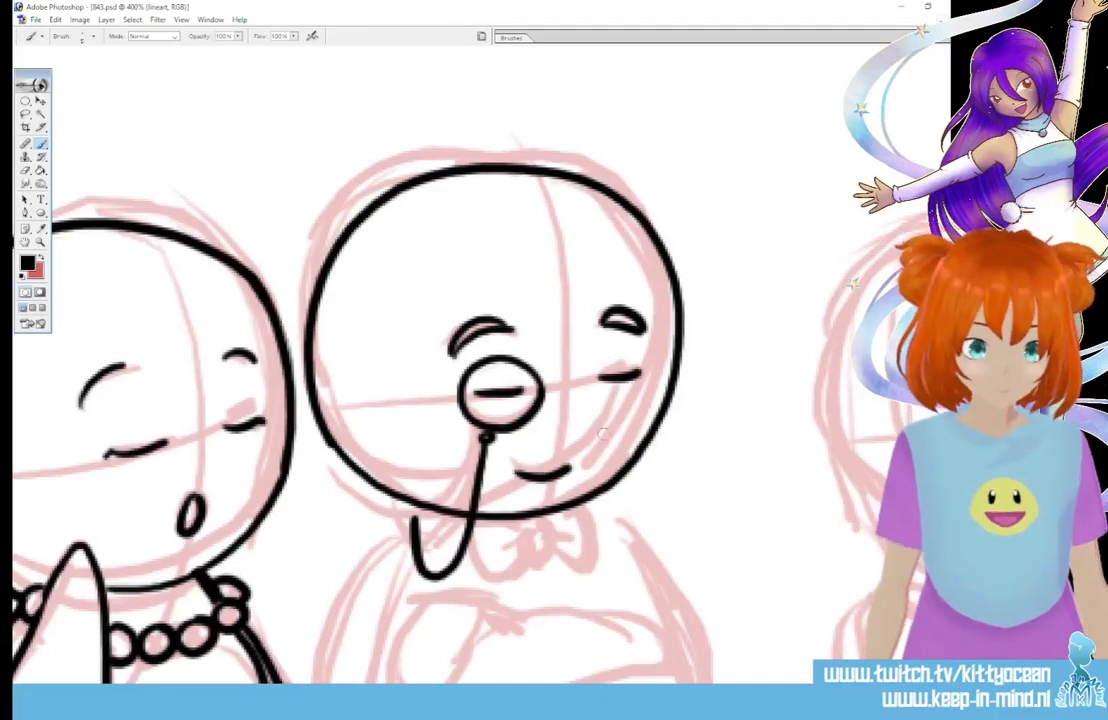
# Step: Ink the middle figure's folded front arm and the bow tie under its chin
pyautogui.scroll(-5, 438, 274)
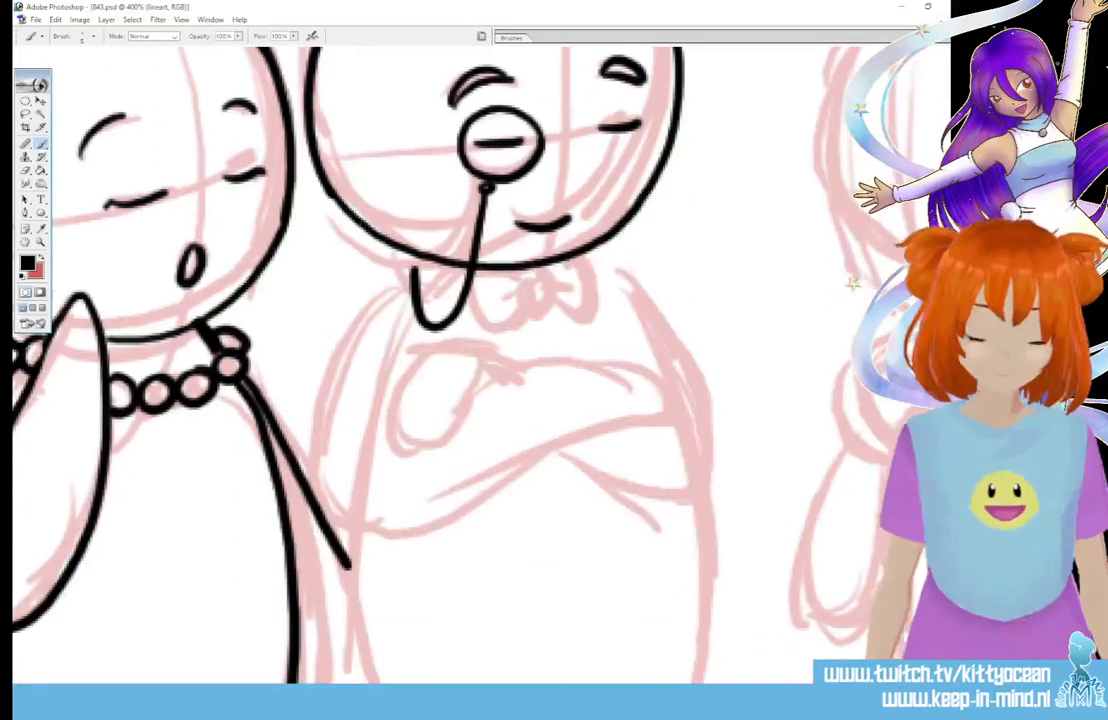
pyautogui.moveTo(440, 263)
pyautogui.mouseDown()
pyautogui.moveTo(310, 390)
pyautogui.moveTo(430, 530)
pyautogui.moveTo(635, 440)
pyautogui.moveTo(620, 355)
pyautogui.moveTo(502, 376)
pyautogui.moveTo(396, 371)
pyautogui.moveTo(437, 347)
pyautogui.mouseUp()
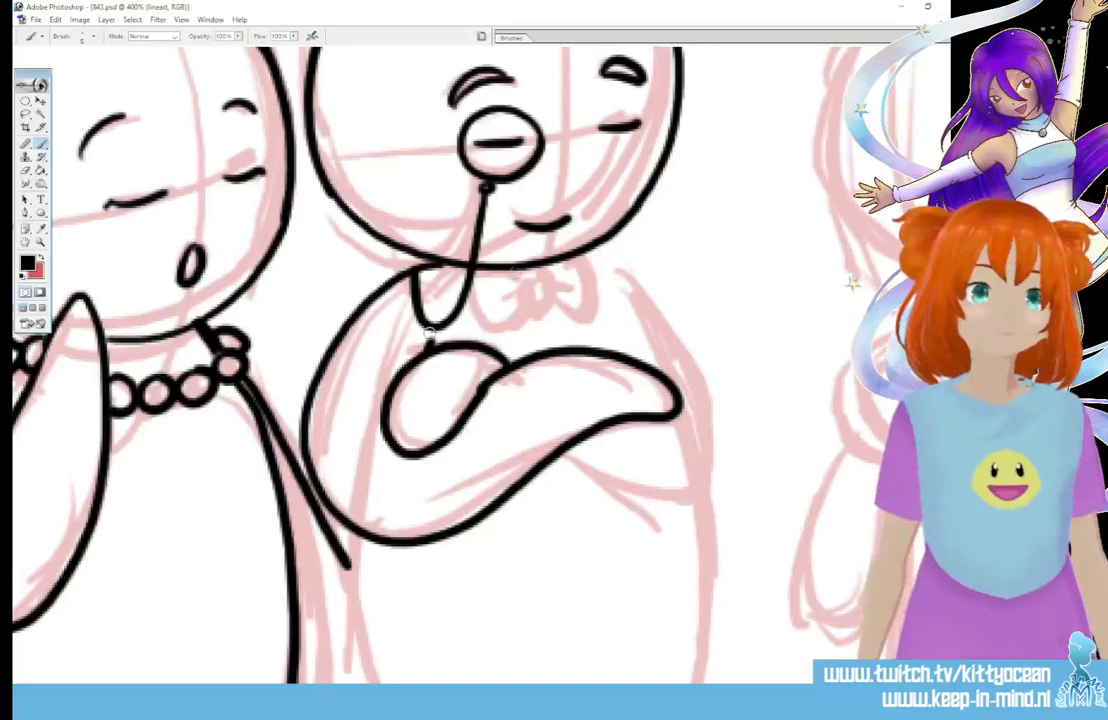
pyautogui.moveTo(543, 268)
pyautogui.mouseDown()
pyautogui.moveTo(529, 295)
pyautogui.moveTo(546, 269)
pyautogui.moveTo(555, 286)
pyautogui.moveTo(483, 281)
pyautogui.moveTo(525, 298)
pyautogui.moveTo(500, 299)
pyautogui.moveTo(556, 300)
pyautogui.mouseUp()
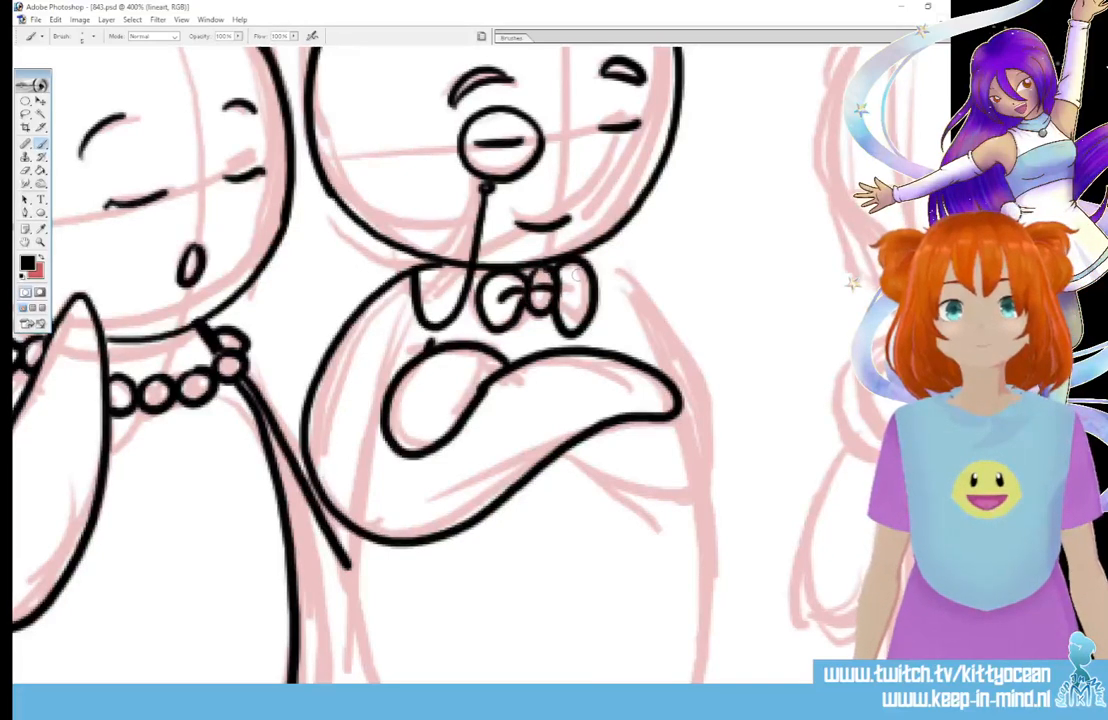
# Step: Redraw the bow tie's outer loop smaller and ink the middle figure's remaining shoulder and tucked-in arm
pyautogui.hotkey('ctrl', 'z')
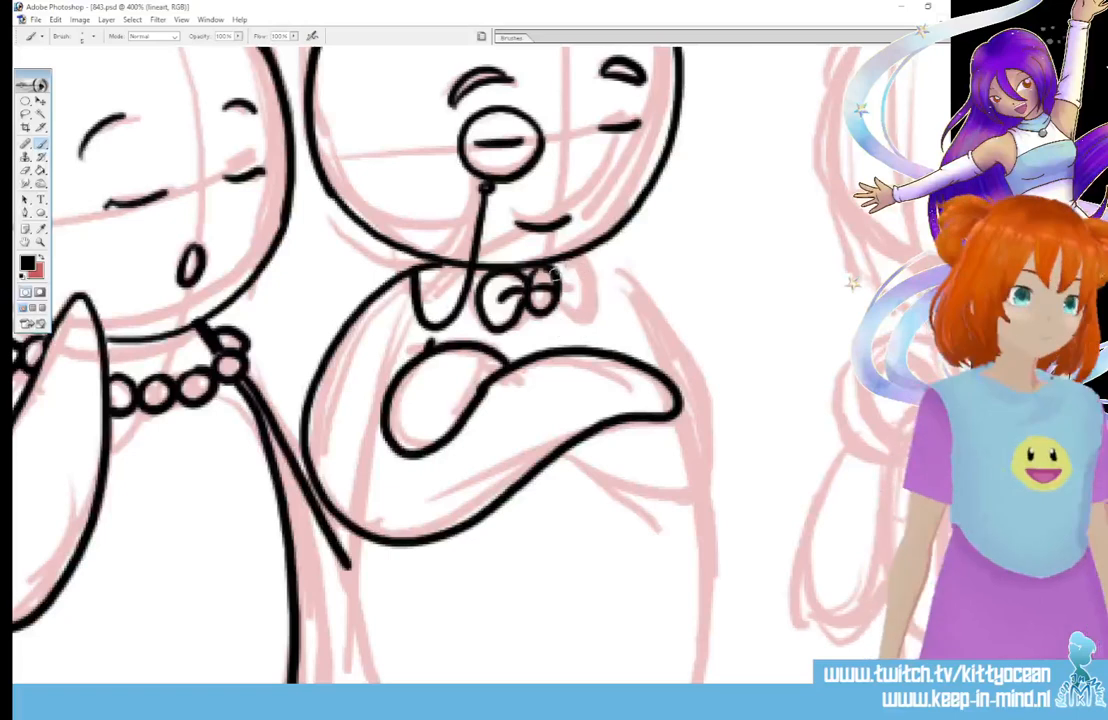
pyautogui.moveTo(555, 277)
pyautogui.mouseDown()
pyautogui.moveTo(589, 311)
pyautogui.moveTo(558, 302)
pyautogui.moveTo(571, 281)
pyautogui.mouseUp()
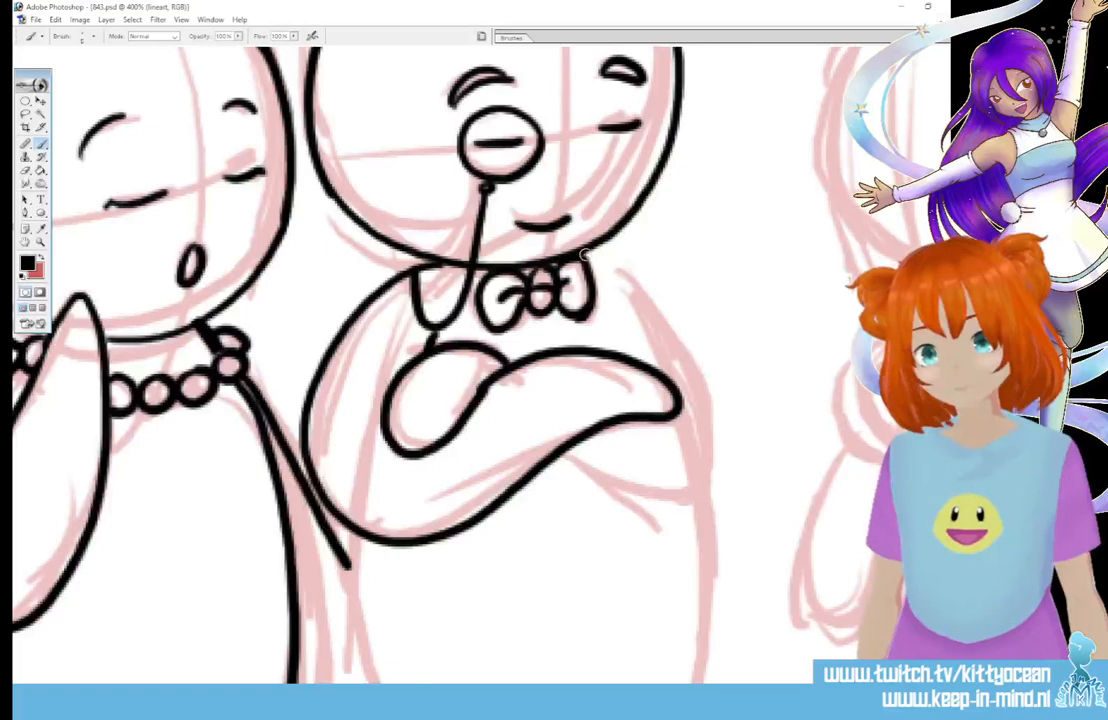
pyautogui.moveTo(585, 255)
pyautogui.mouseDown()
pyautogui.moveTo(667, 333)
pyautogui.moveTo(698, 400)
pyautogui.moveTo(698, 476)
pyautogui.moveTo(655, 493)
pyautogui.moveTo(570, 438)
pyautogui.mouseUp()
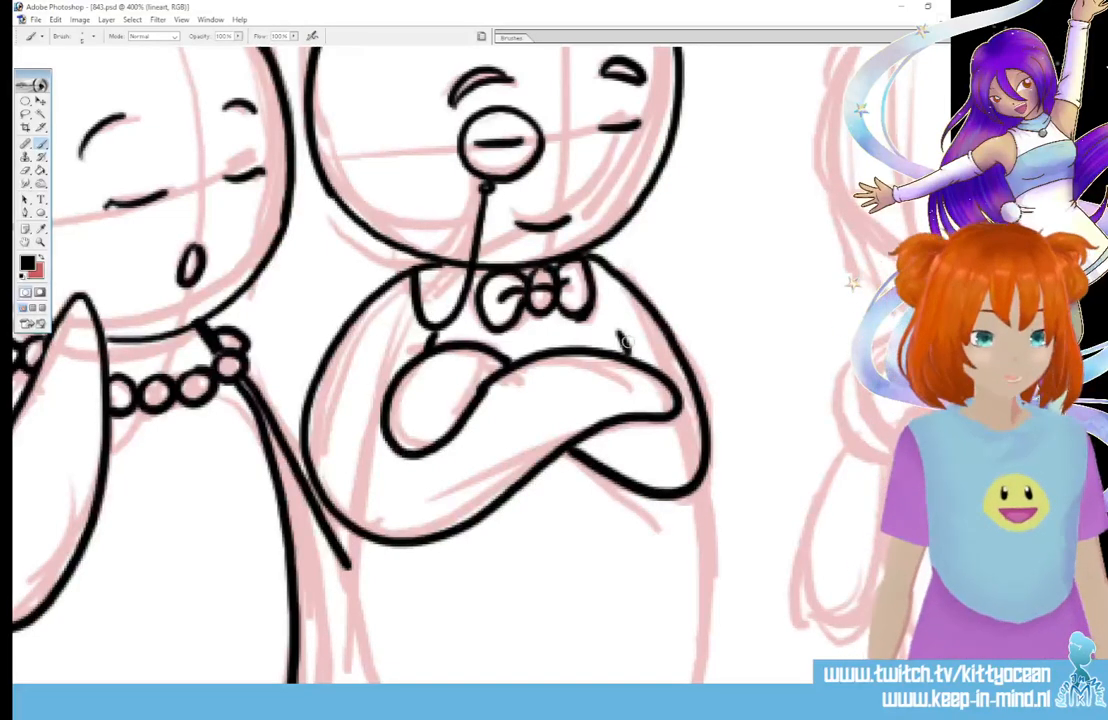
# Step: Ink both sides of the middle figure's body down to the panel border, plus the short connecting line beside the left figure
pyautogui.scroll(-3, 625, 341)
pyautogui.moveTo(683, 329); pyautogui.dragTo(655, 550)
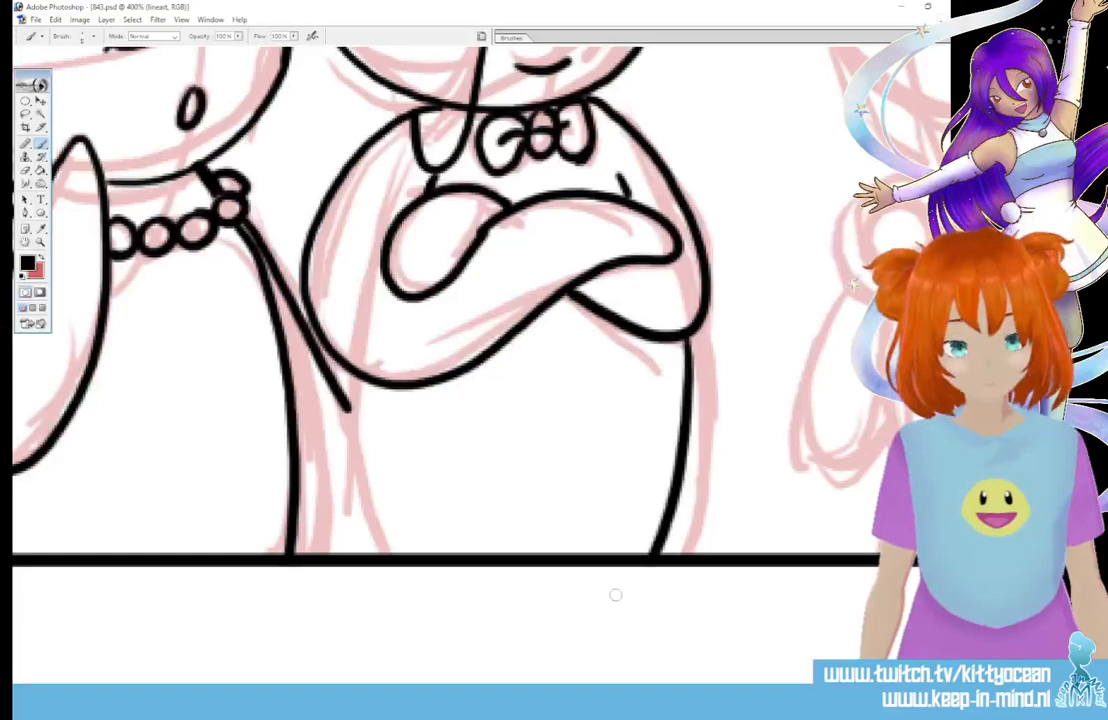
pyautogui.moveTo(343, 384); pyautogui.dragTo(354, 552)
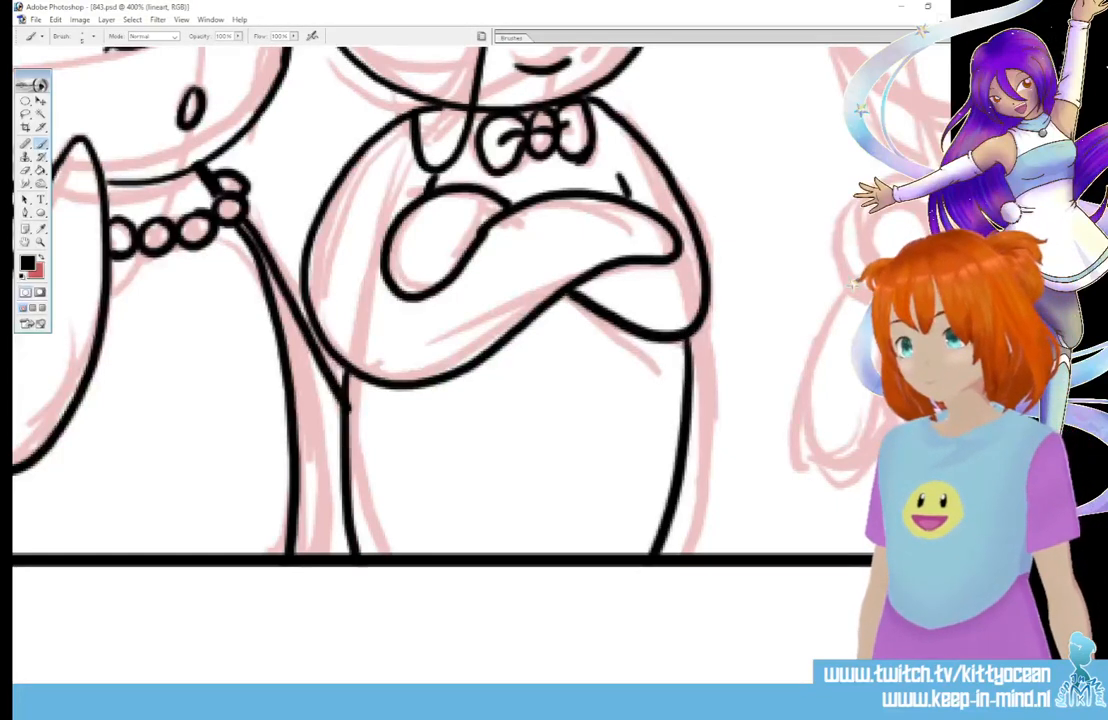
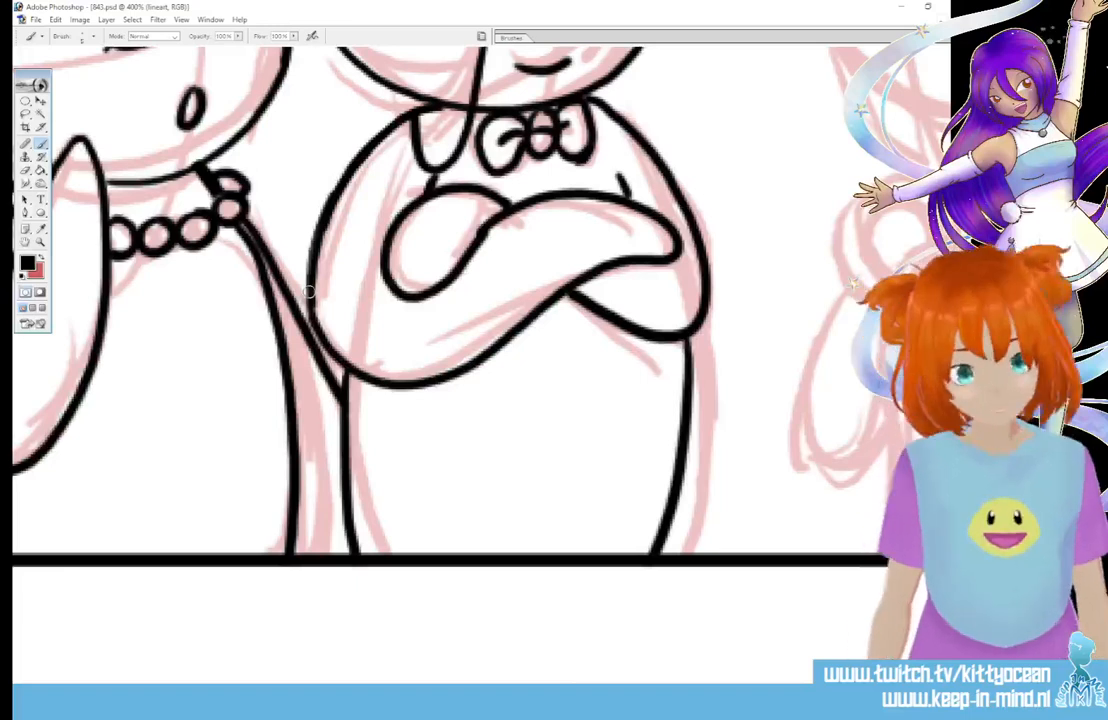
pyautogui.moveTo(298, 465); pyautogui.dragTo(337, 481)
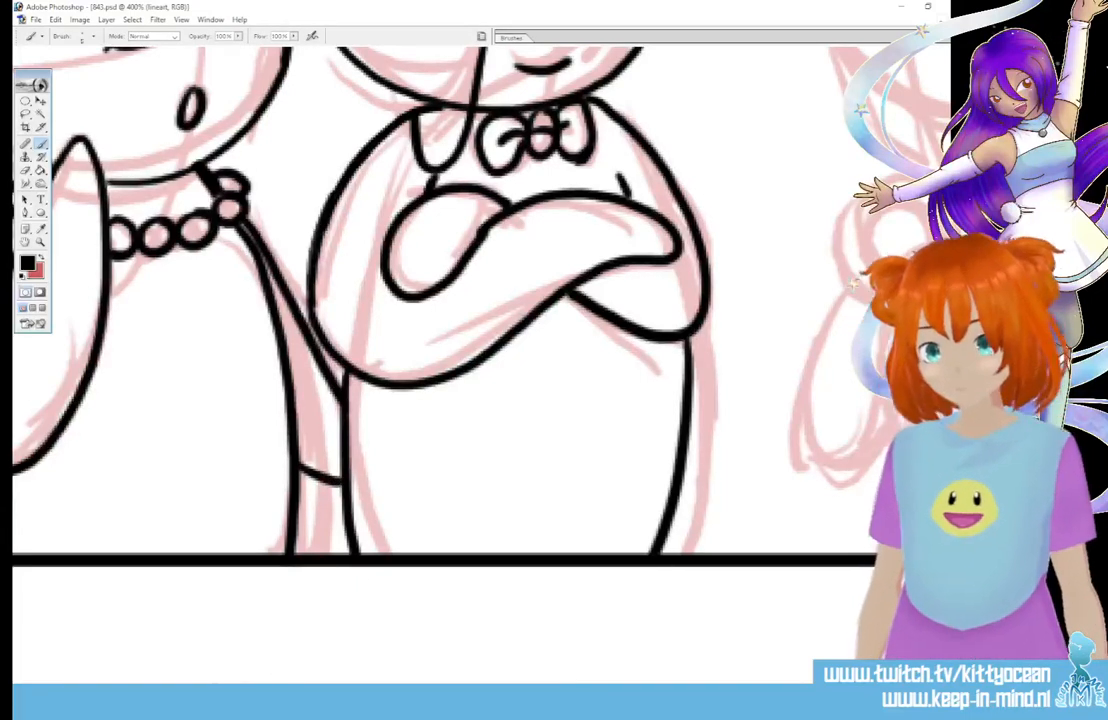
# Step: Ink the right figure's two hands pressed together below the chin, with separated fingers and a thumb
pyautogui.moveTo(184, 690); pyautogui.dragTo(284, 690)
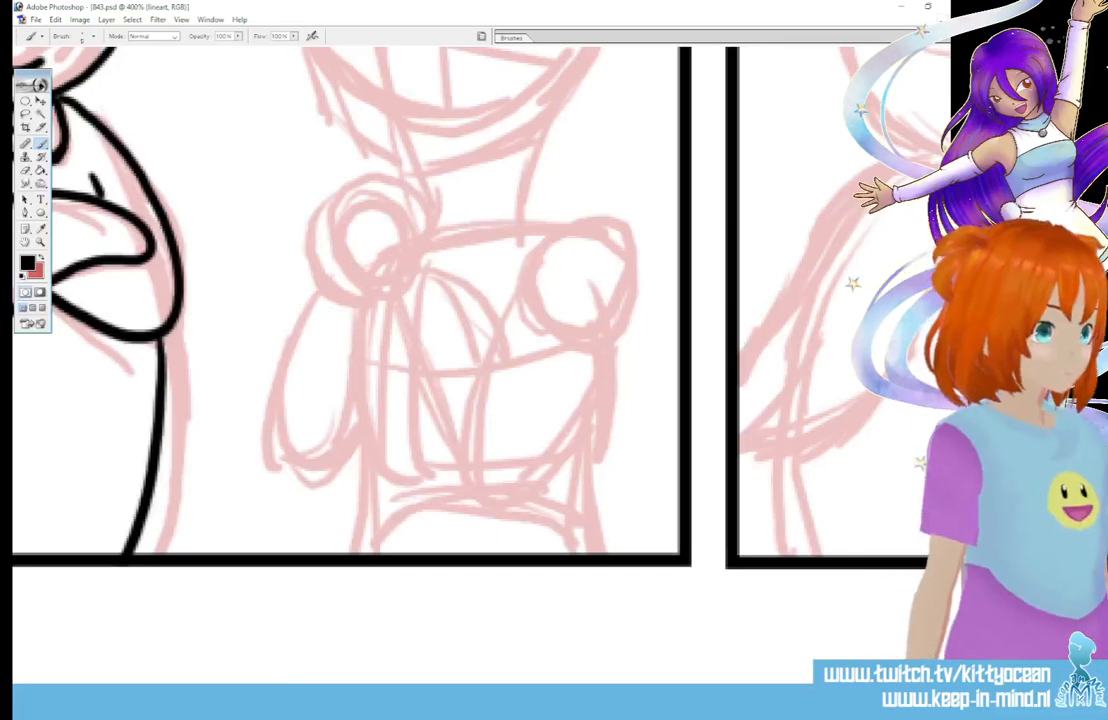
pyautogui.scroll(5, 350, 300)
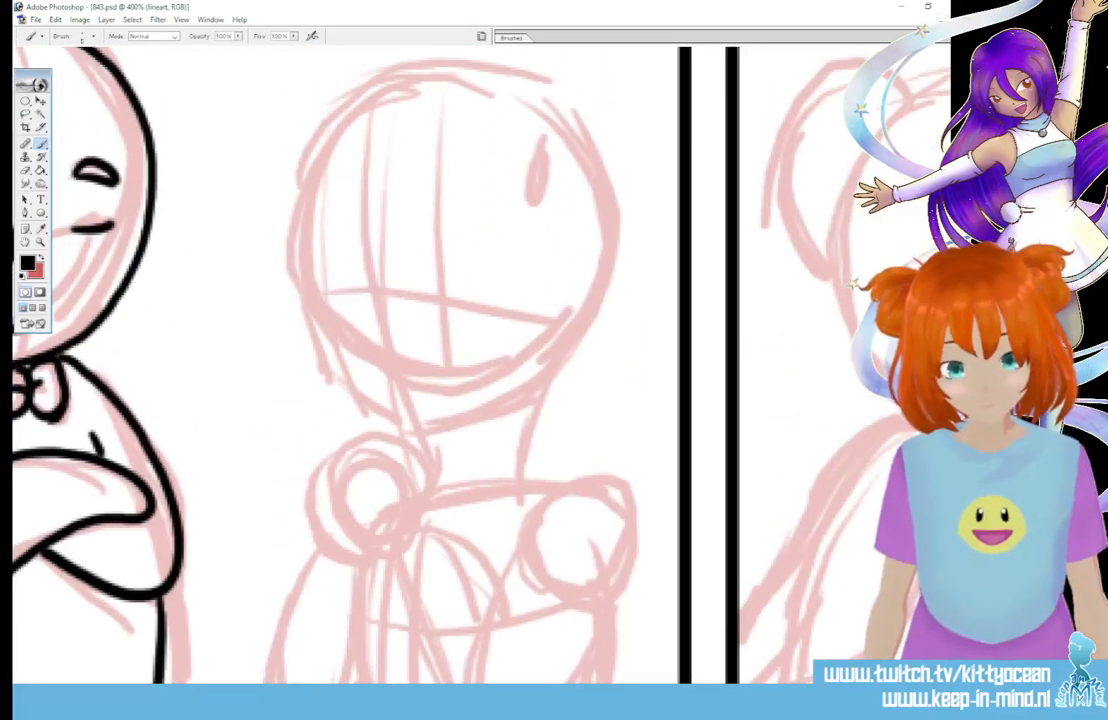
pyautogui.moveTo(397, 557)
pyautogui.mouseDown()
pyautogui.moveTo(369, 509)
pyautogui.moveTo(354, 445)
pyautogui.moveTo(389, 468)
pyautogui.moveTo(387, 430)
pyautogui.moveTo(364, 398)
pyautogui.mouseUp()
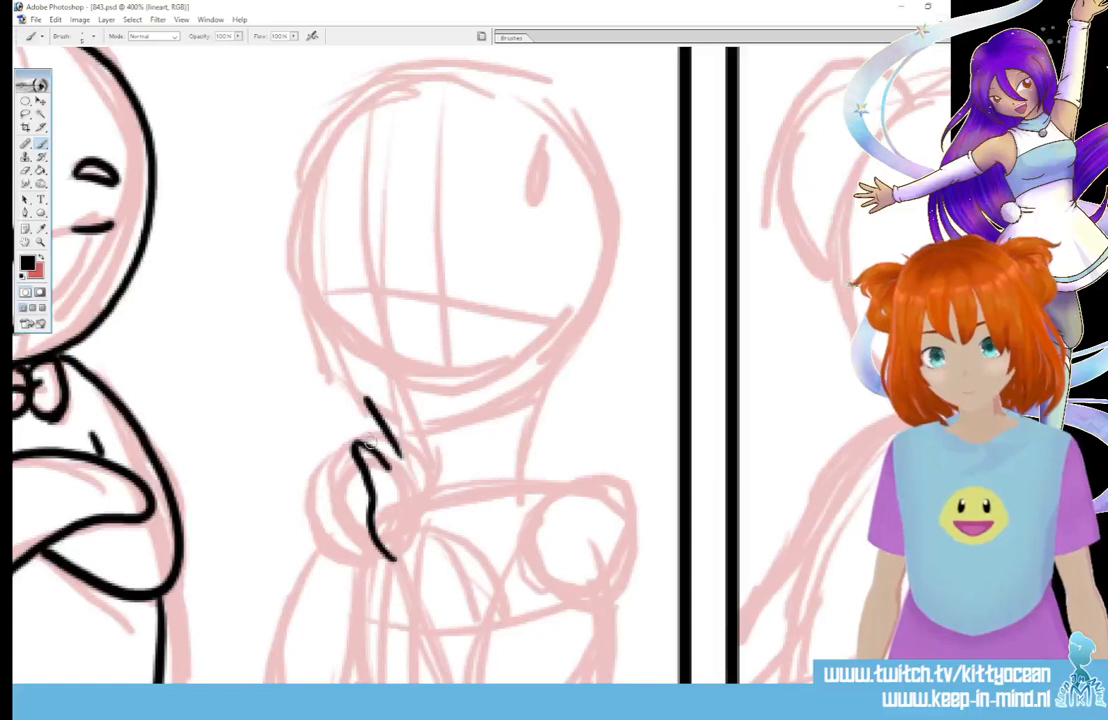
pyautogui.moveTo(372, 441)
pyautogui.mouseDown()
pyautogui.moveTo(363, 394)
pyautogui.moveTo(378, 390)
pyautogui.moveTo(412, 444)
pyautogui.mouseUp()
pyautogui.moveTo(384, 391)
pyautogui.mouseDown()
pyautogui.moveTo(400, 397)
pyautogui.moveTo(433, 463)
pyautogui.moveTo(437, 537)
pyautogui.mouseUp()
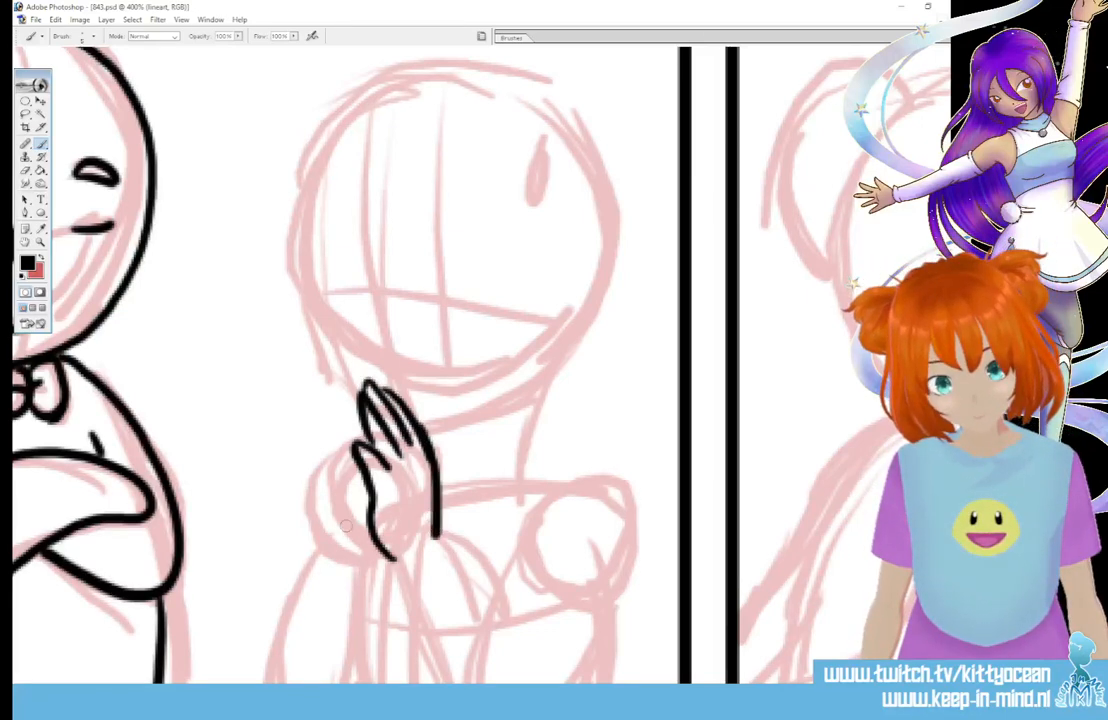
pyautogui.moveTo(334, 547)
pyautogui.mouseDown()
pyautogui.moveTo(326, 471)
pyautogui.moveTo(364, 392)
pyautogui.mouseUp()
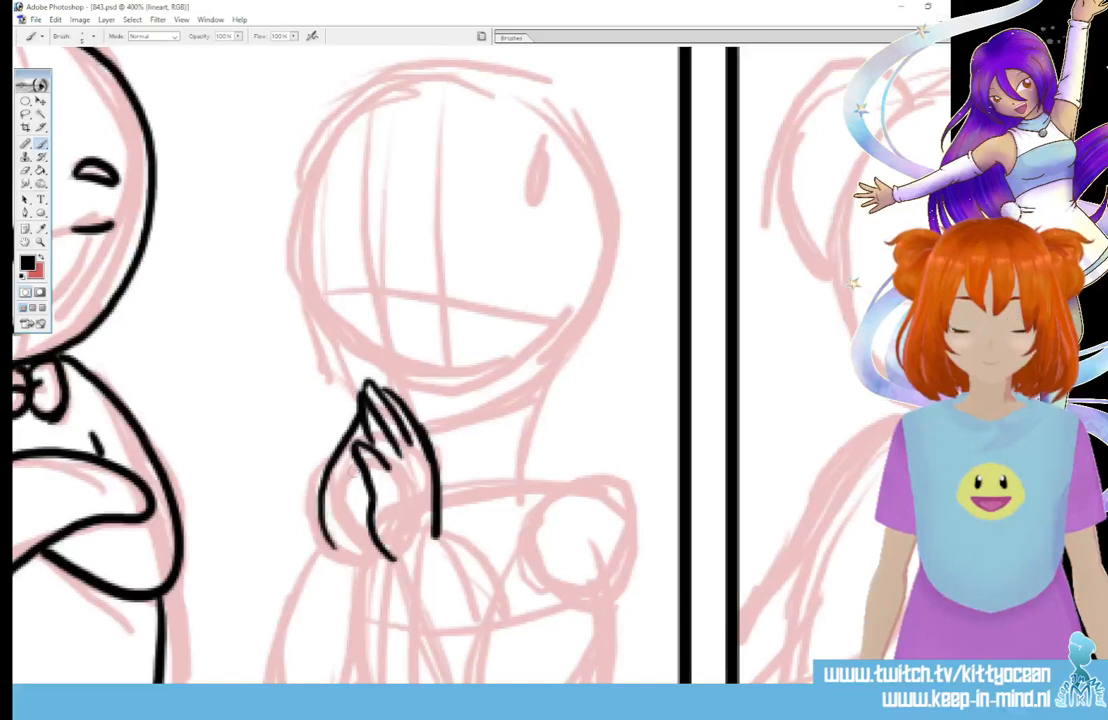
pyautogui.moveTo(359, 466); pyautogui.dragTo(349, 493)
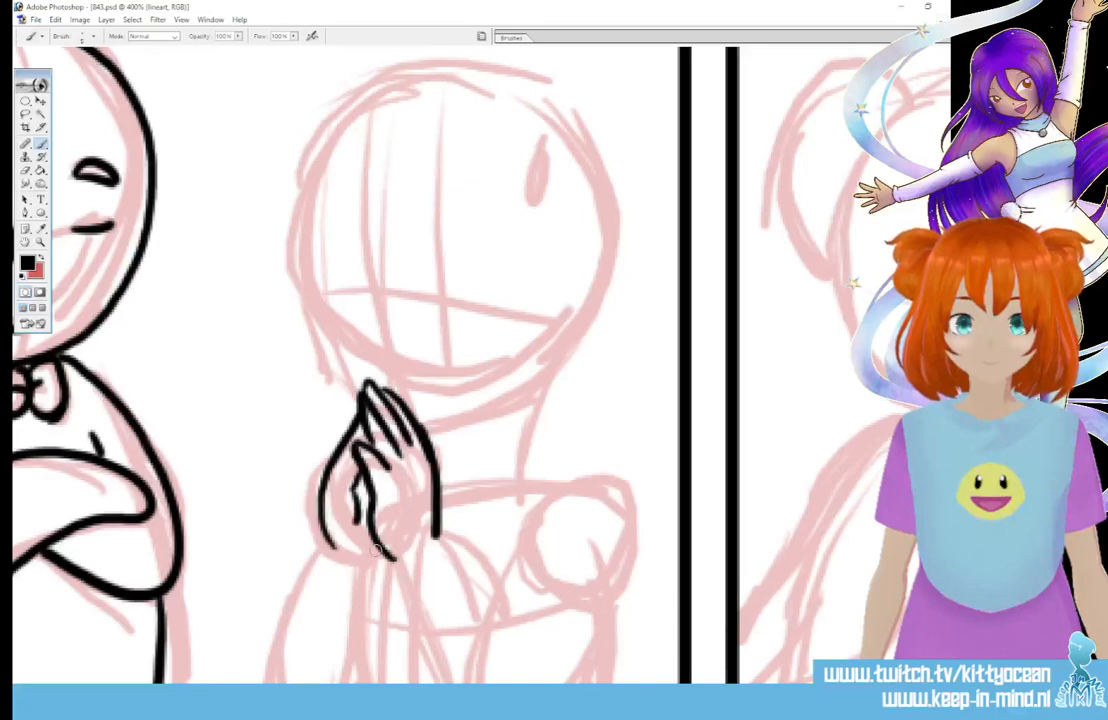
pyautogui.moveTo(377, 548); pyautogui.dragTo(368, 564)
# Step: Ink the right figure's happy closed eyes, thin eyebrows, small nose and smiling mouth
pyautogui.moveTo(426, 291)
pyautogui.mouseDown()
pyautogui.moveTo(441, 264)
pyautogui.moveTo(468, 289)
pyautogui.mouseUp()
pyautogui.moveTo(331, 295); pyautogui.dragTo(370, 287)
pyautogui.moveTo(466, 284); pyautogui.dragTo(478, 290)
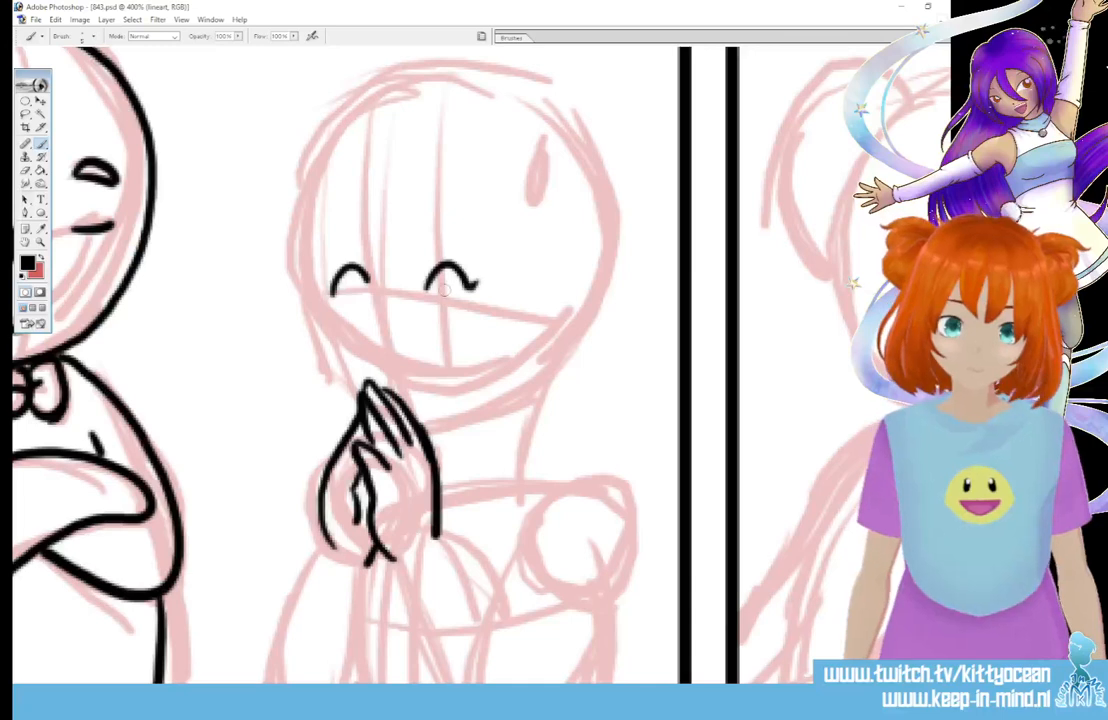
pyautogui.moveTo(331, 241); pyautogui.dragTo(360, 229)
pyautogui.moveTo(447, 233); pyautogui.dragTo(487, 243)
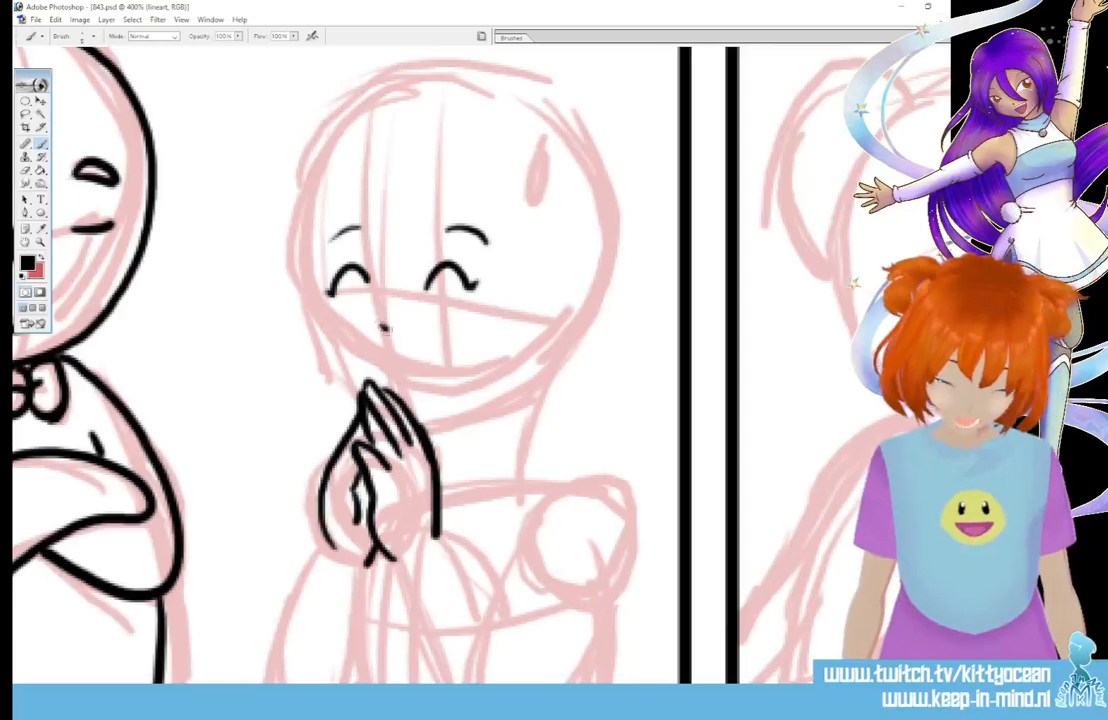
pyautogui.click(381, 326)
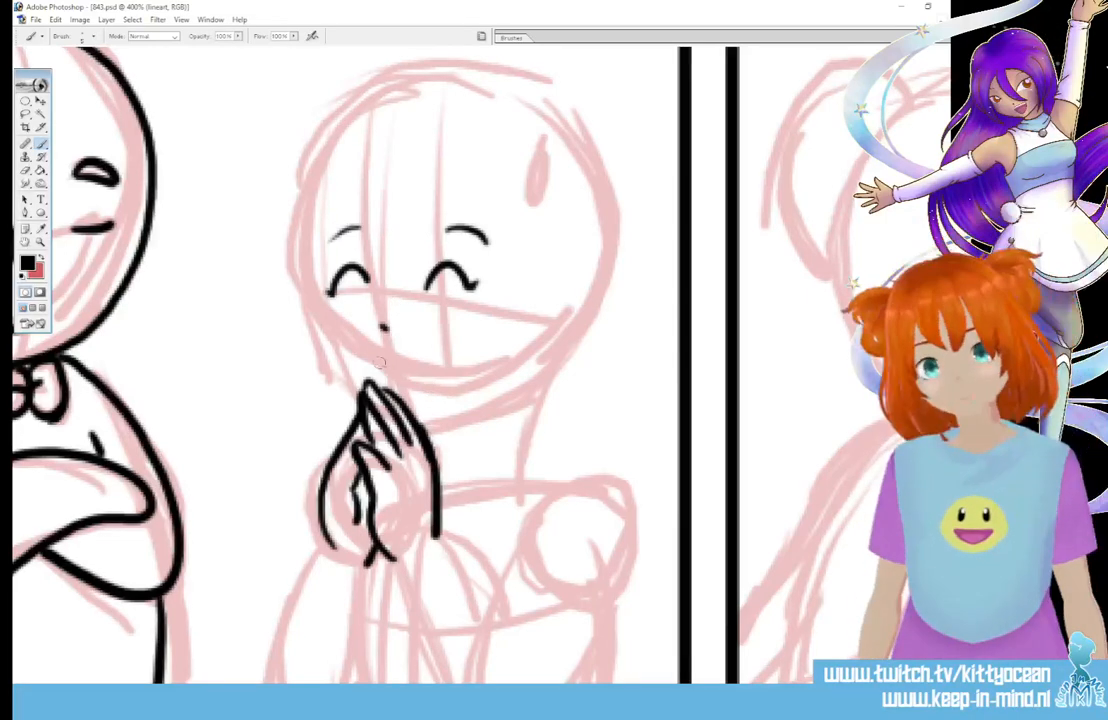
pyautogui.moveTo(405, 373); pyautogui.dragTo(446, 363)
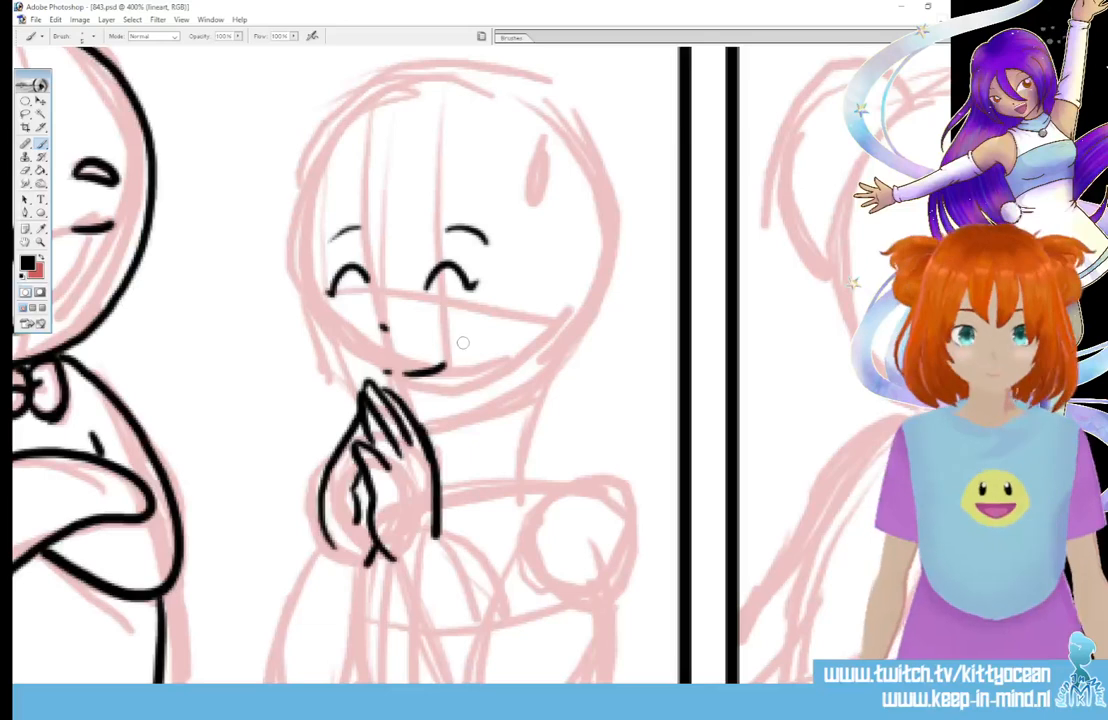
# Step: Ink the right figure's short pointed bangs and the long hair locks framing both sides of the face
pyautogui.moveTo(390, 180); pyautogui.dragTo(384, 254)
pyautogui.moveTo(391, 216)
pyautogui.mouseDown()
pyautogui.moveTo(382, 252)
pyautogui.moveTo(395, 262)
pyautogui.mouseUp()
pyautogui.moveTo(388, 219)
pyautogui.mouseDown()
pyautogui.moveTo(410, 250)
pyautogui.moveTo(432, 200)
pyautogui.moveTo(414, 264)
pyautogui.mouseUp()
pyautogui.moveTo(419, 178)
pyautogui.mouseDown()
pyautogui.moveTo(409, 269)
pyautogui.moveTo(443, 204)
pyautogui.moveTo(464, 478)
pyautogui.mouseUp()
pyautogui.moveTo(516, 216)
pyautogui.mouseDown()
pyautogui.moveTo(530, 342)
pyautogui.moveTo(463, 478)
pyautogui.mouseUp()
pyautogui.moveTo(365, 185)
pyautogui.mouseDown()
pyautogui.moveTo(333, 345)
pyautogui.moveTo(338, 425)
pyautogui.mouseUp()
pyautogui.moveTo(315, 185)
pyautogui.mouseDown()
pyautogui.moveTo(298, 295)
pyautogui.moveTo(316, 390)
pyautogui.mouseUp()
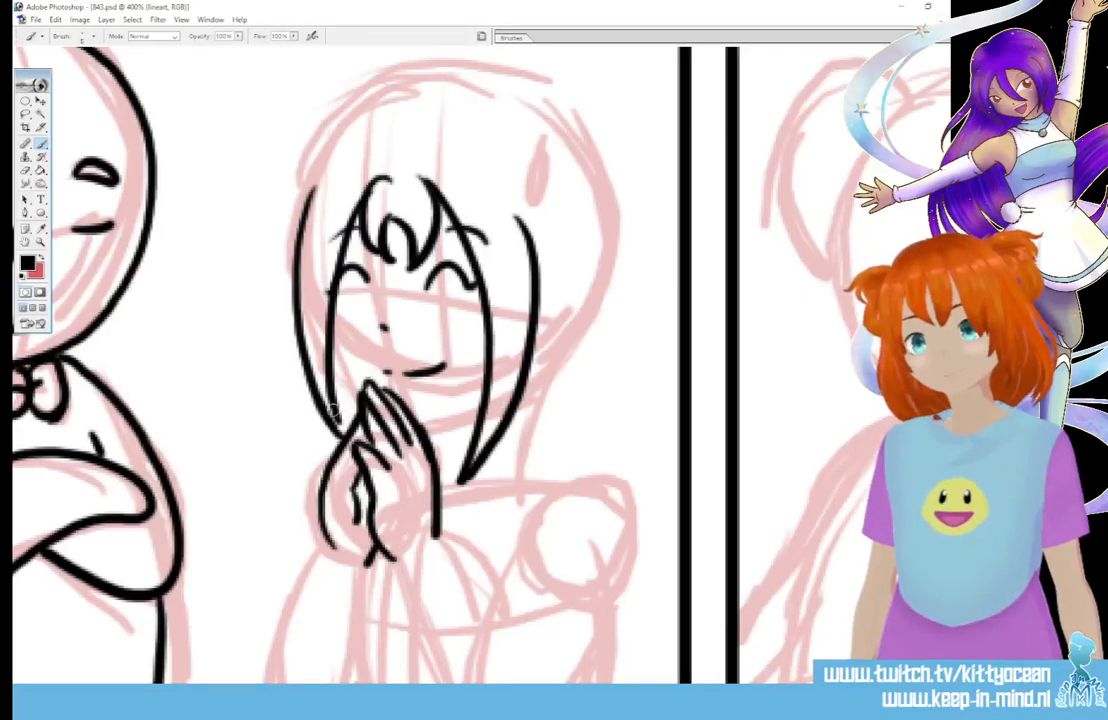
# Step: Ink the tufts of hair at both sides of the right figure's head and the jawline above the hands
pyautogui.moveTo(531, 170)
pyautogui.mouseDown()
pyautogui.moveTo(530, 200)
pyautogui.moveTo(535, 163)
pyautogui.moveTo(556, 225)
pyautogui.moveTo(552, 272)
pyautogui.mouseUp()
pyautogui.moveTo(333, 182)
pyautogui.mouseDown()
pyautogui.moveTo(278, 248)
pyautogui.moveTo(291, 222)
pyautogui.mouseUp()
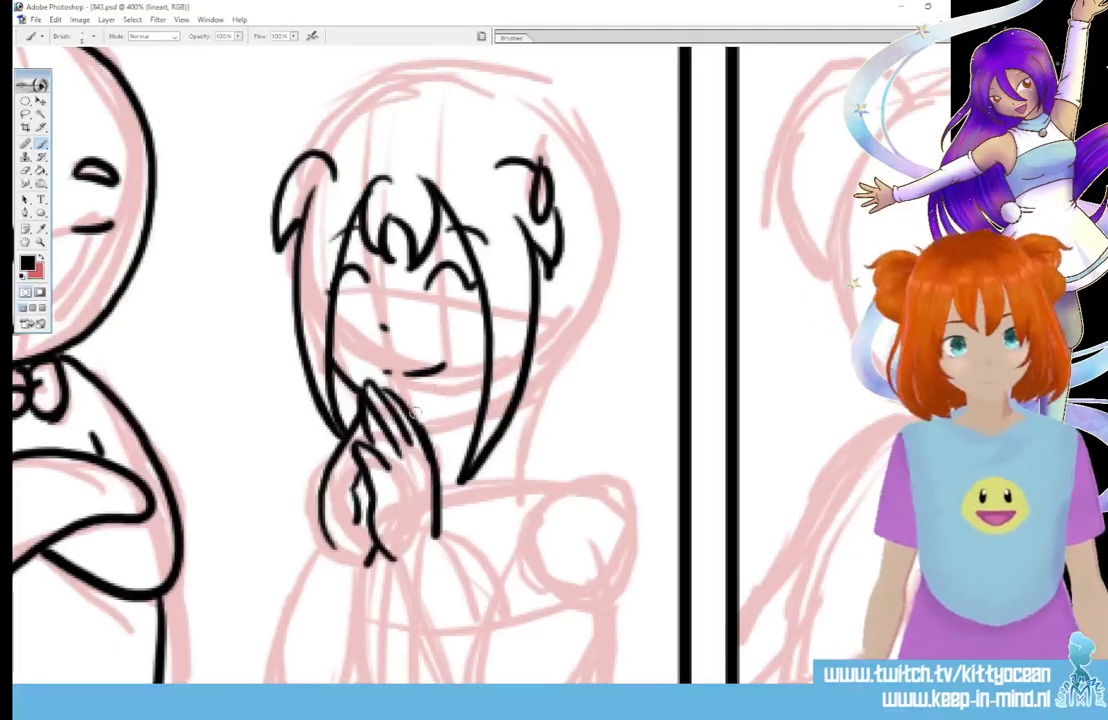
pyautogui.moveTo(415, 413); pyautogui.dragTo(485, 400)
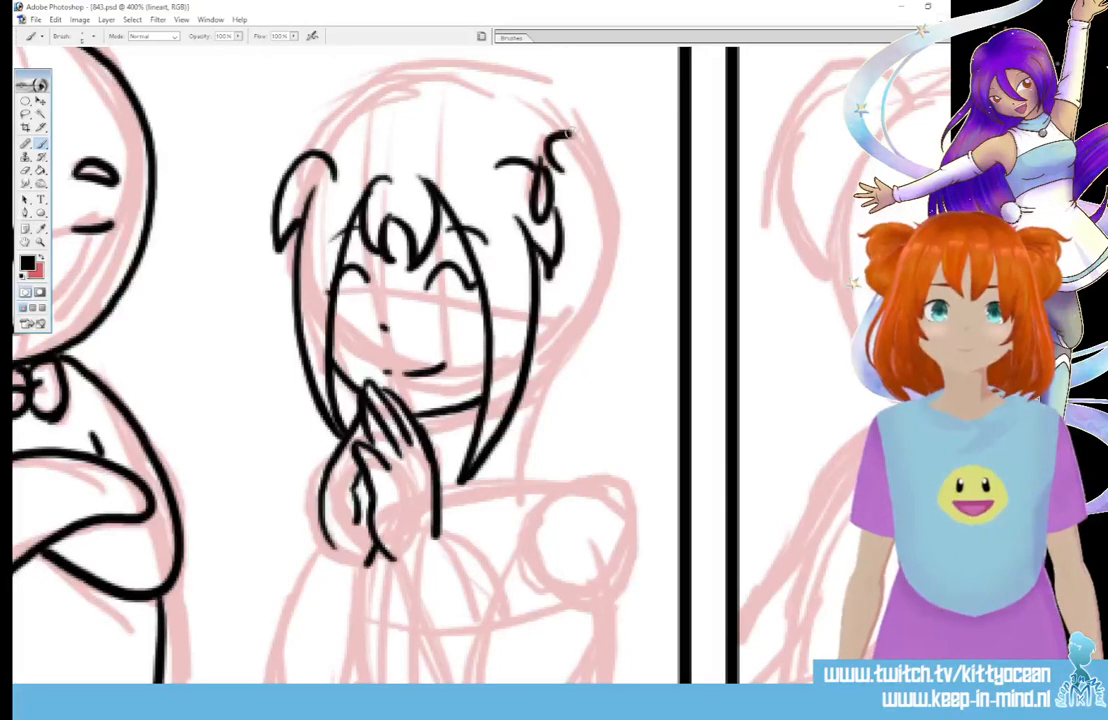
# Step: Ink the top of the right figure's head and both pigtails, with long wavy strands down to the shoulder
pyautogui.moveTo(548, 168)
pyautogui.mouseDown()
pyautogui.moveTo(636, 98)
pyautogui.moveTo(668, 190)
pyautogui.moveTo(629, 339)
pyautogui.mouseUp()
pyautogui.moveTo(496, 98)
pyautogui.mouseDown()
pyautogui.moveTo(369, 115)
pyautogui.moveTo(327, 163)
pyautogui.mouseUp()
pyautogui.moveTo(385, 96); pyautogui.dragTo(279, 158)
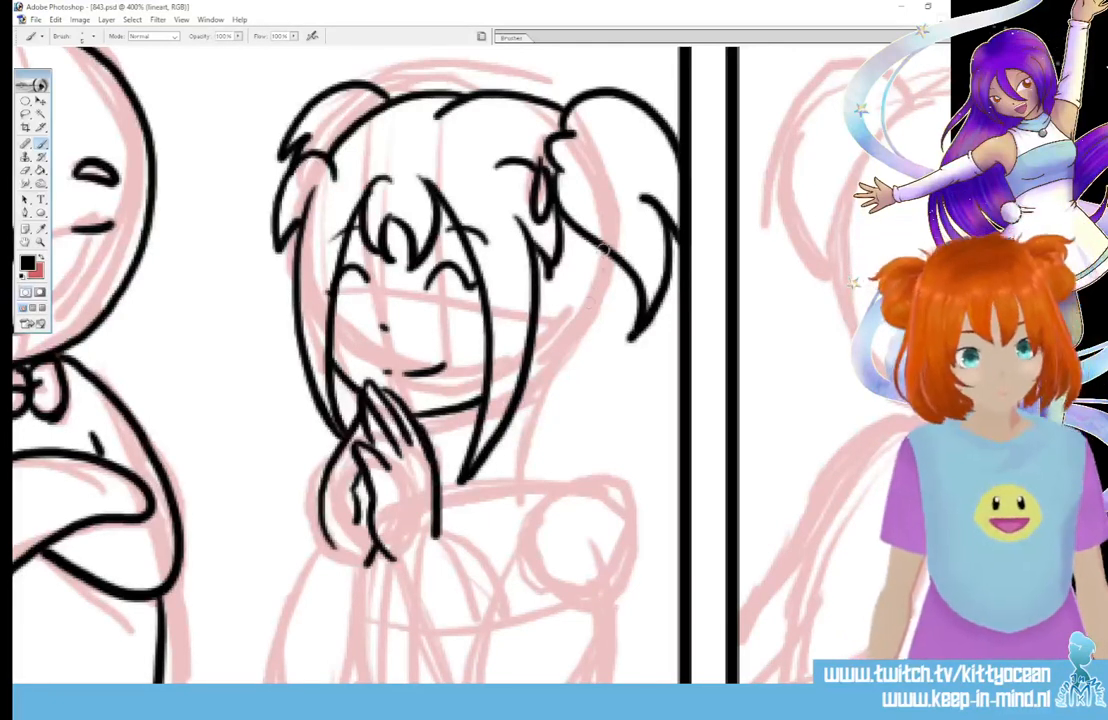
pyautogui.moveTo(588, 268); pyautogui.dragTo(595, 410)
pyautogui.moveTo(640, 345)
pyautogui.mouseDown()
pyautogui.moveTo(665, 440)
pyautogui.moveTo(625, 528)
pyautogui.mouseUp()
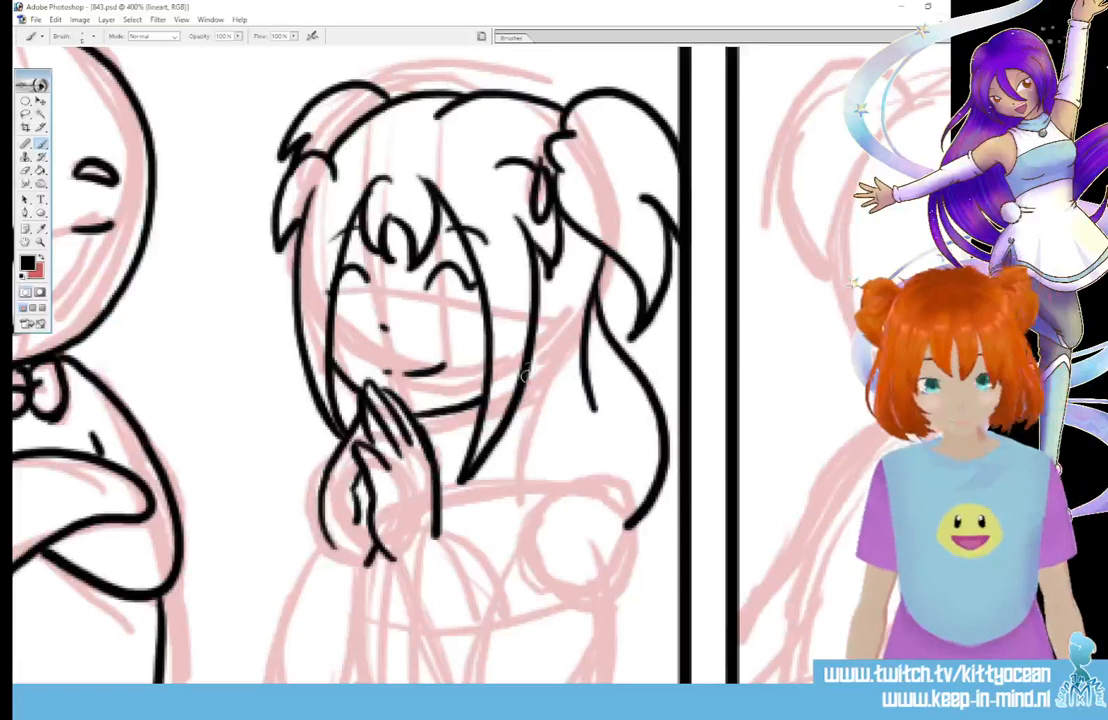
# Step: Ink the right figure's neck with loose hair points, then the shoulder and wide short sleeve with fold marks
pyautogui.moveTo(566, 405)
pyautogui.mouseDown()
pyautogui.moveTo(540, 495)
pyautogui.moveTo(512, 510)
pyautogui.mouseUp()
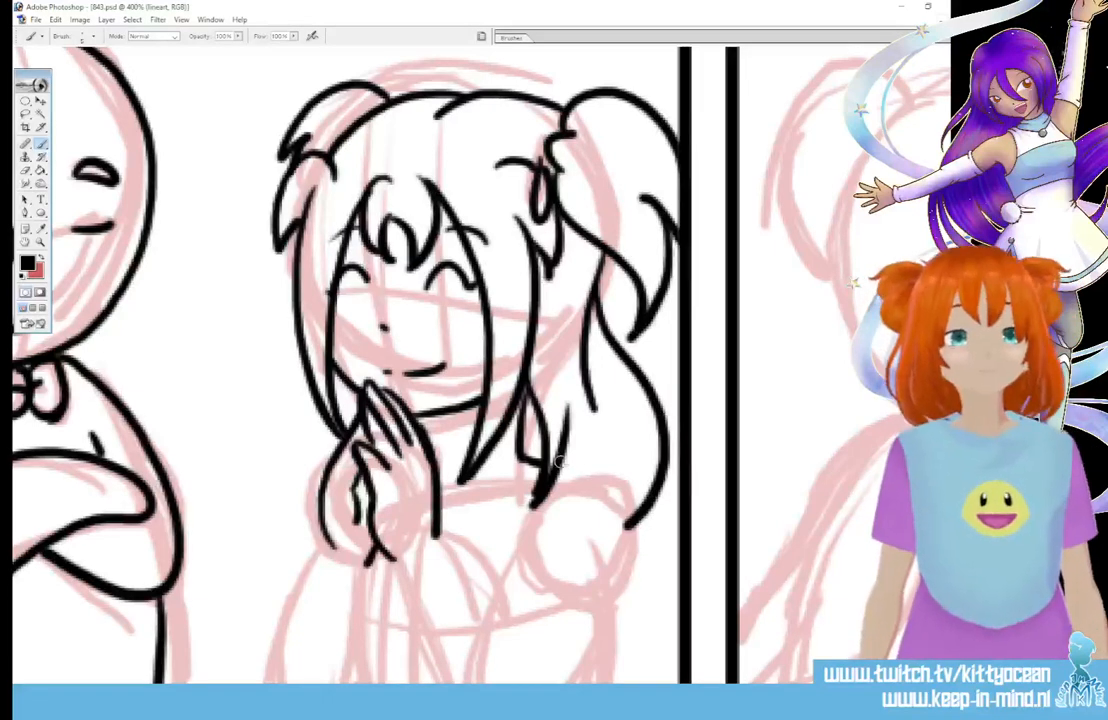
pyautogui.moveTo(545, 467)
pyautogui.mouseDown()
pyautogui.moveTo(616, 481)
pyautogui.moveTo(637, 514)
pyautogui.moveTo(641, 605)
pyautogui.mouseUp()
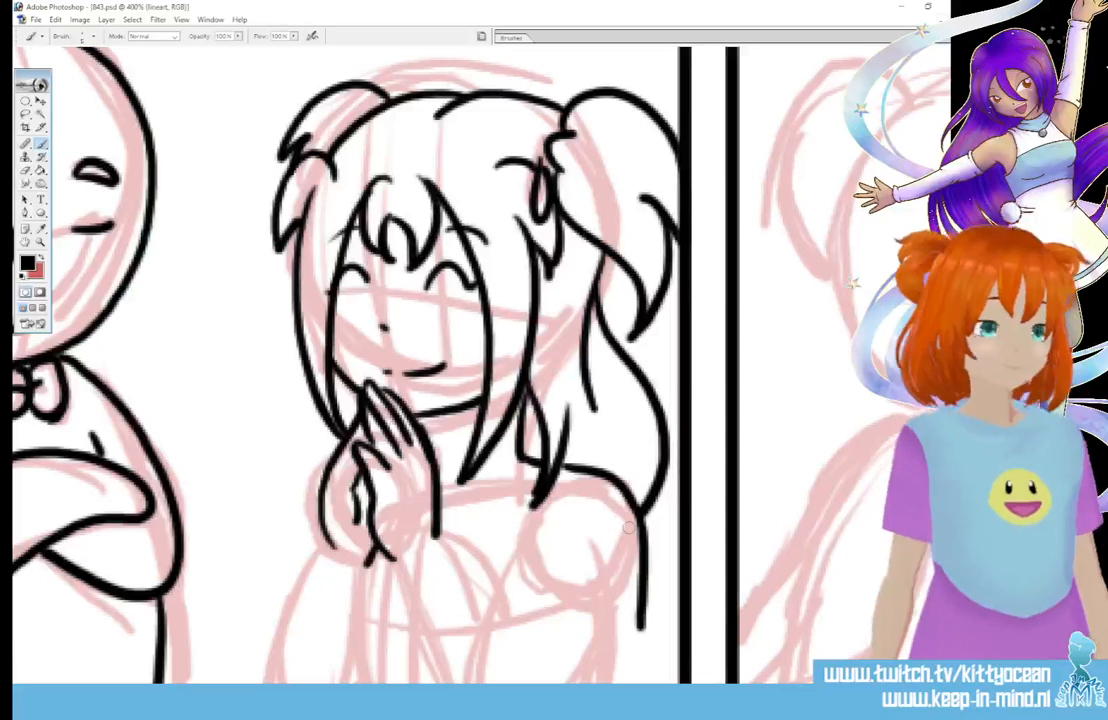
pyautogui.scroll(-5, 628, 525)
pyautogui.moveTo(555, 303)
pyautogui.mouseDown()
pyautogui.moveTo(484, 423)
pyautogui.moveTo(577, 523)
pyautogui.moveTo(614, 503)
pyautogui.moveTo(644, 454)
pyautogui.mouseUp()
pyautogui.moveTo(565, 472); pyautogui.dragTo(597, 488)
pyautogui.moveTo(563, 340); pyautogui.dragTo(587, 336)
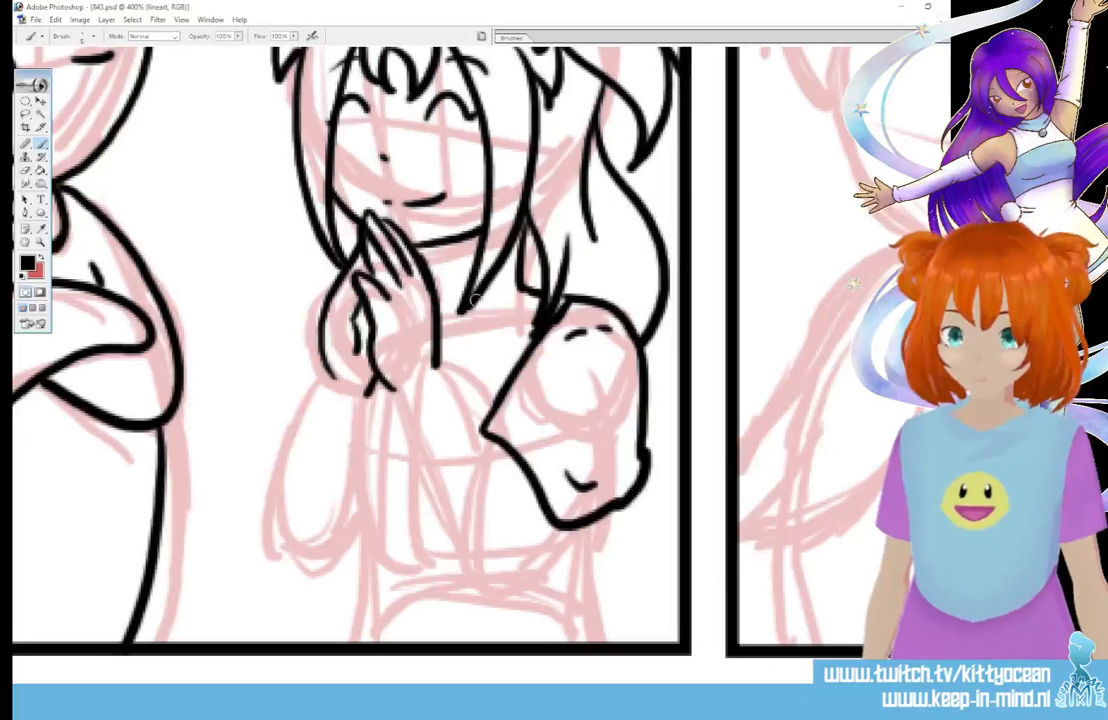
# Step: Ink the right figure's two raised forearms and bent elbows, along with the shirt's neckline and collar folds
pyautogui.moveTo(436, 362); pyautogui.dragTo(518, 519)
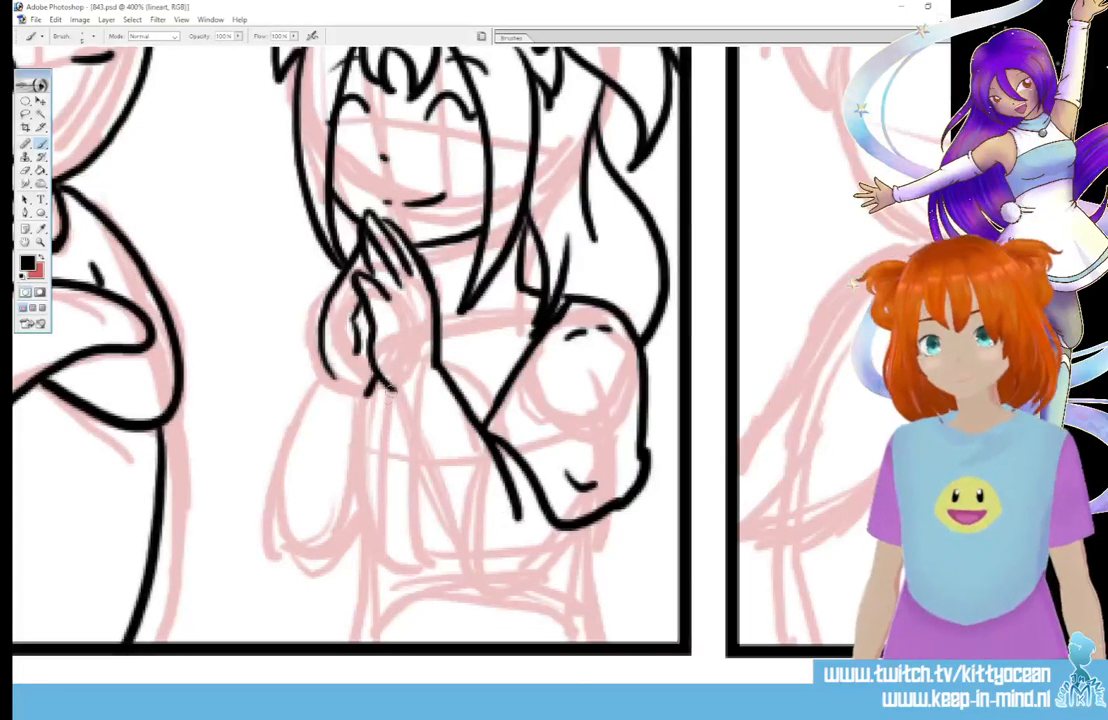
pyautogui.moveTo(391, 388)
pyautogui.mouseDown()
pyautogui.moveTo(421, 485)
pyautogui.moveTo(468, 558)
pyautogui.moveTo(461, 552)
pyautogui.moveTo(480, 566)
pyautogui.moveTo(522, 557)
pyautogui.moveTo(550, 530)
pyautogui.mouseUp()
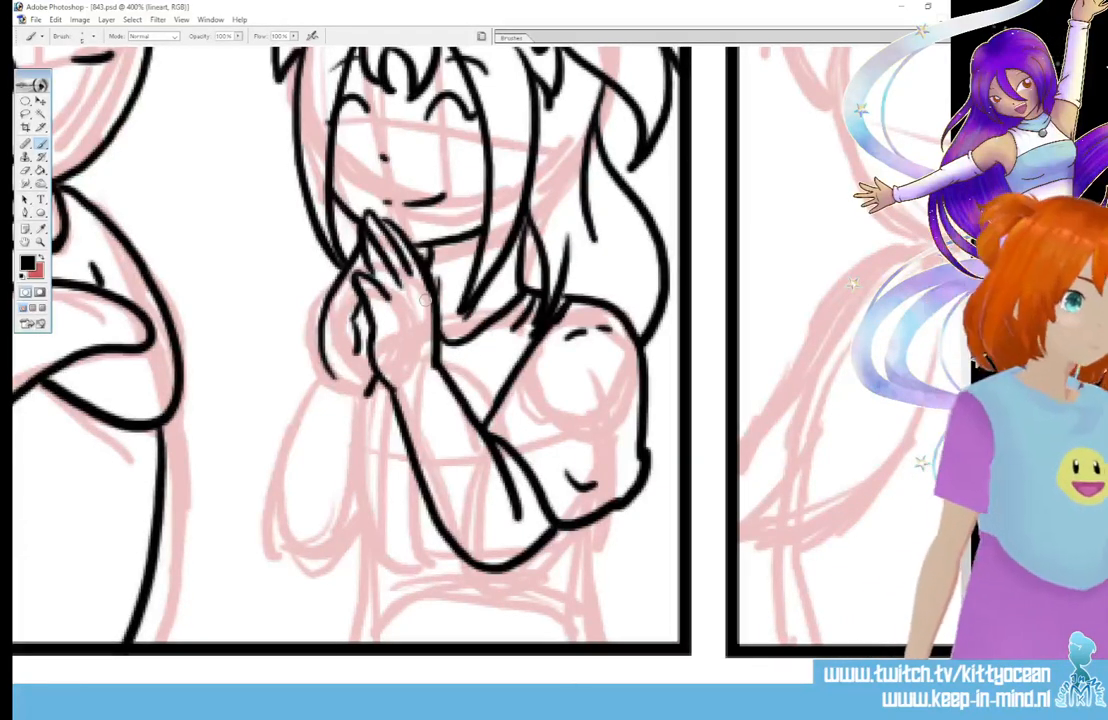
pyautogui.moveTo(383, 305); pyautogui.dragTo(412, 325)
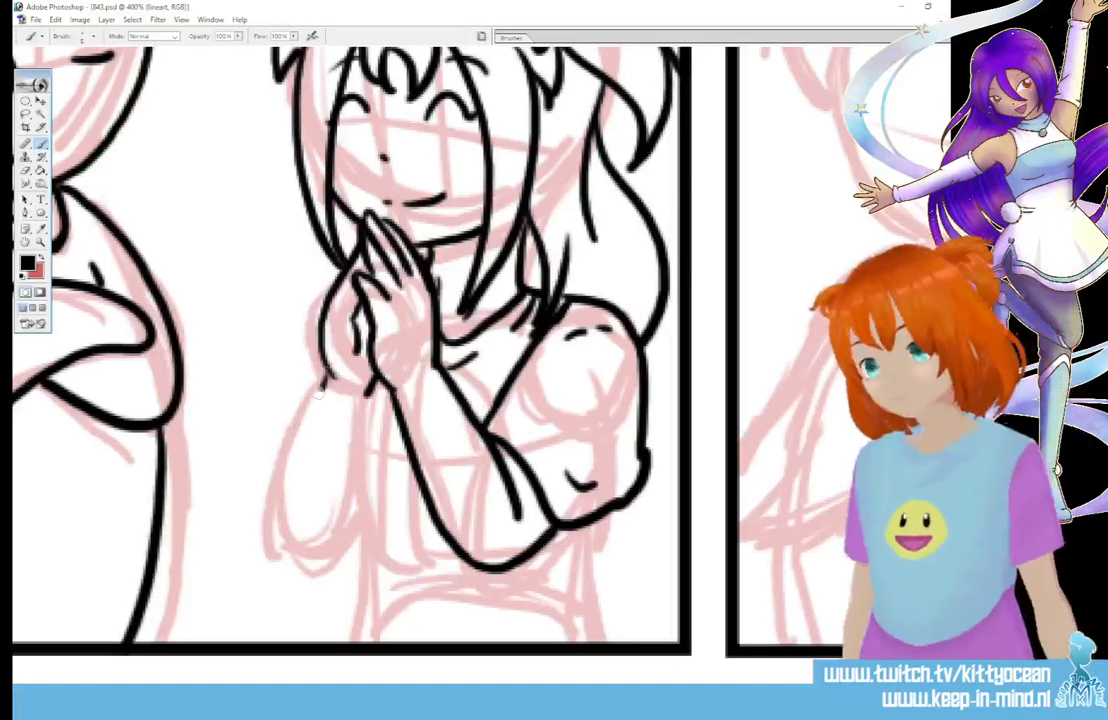
pyautogui.moveTo(334, 364)
pyautogui.mouseDown()
pyautogui.moveTo(281, 468)
pyautogui.moveTo(278, 543)
pyautogui.mouseUp()
pyautogui.moveTo(325, 345)
pyautogui.mouseDown()
pyautogui.moveTo(290, 470)
pyautogui.moveTo(343, 528)
pyautogui.mouseUp()
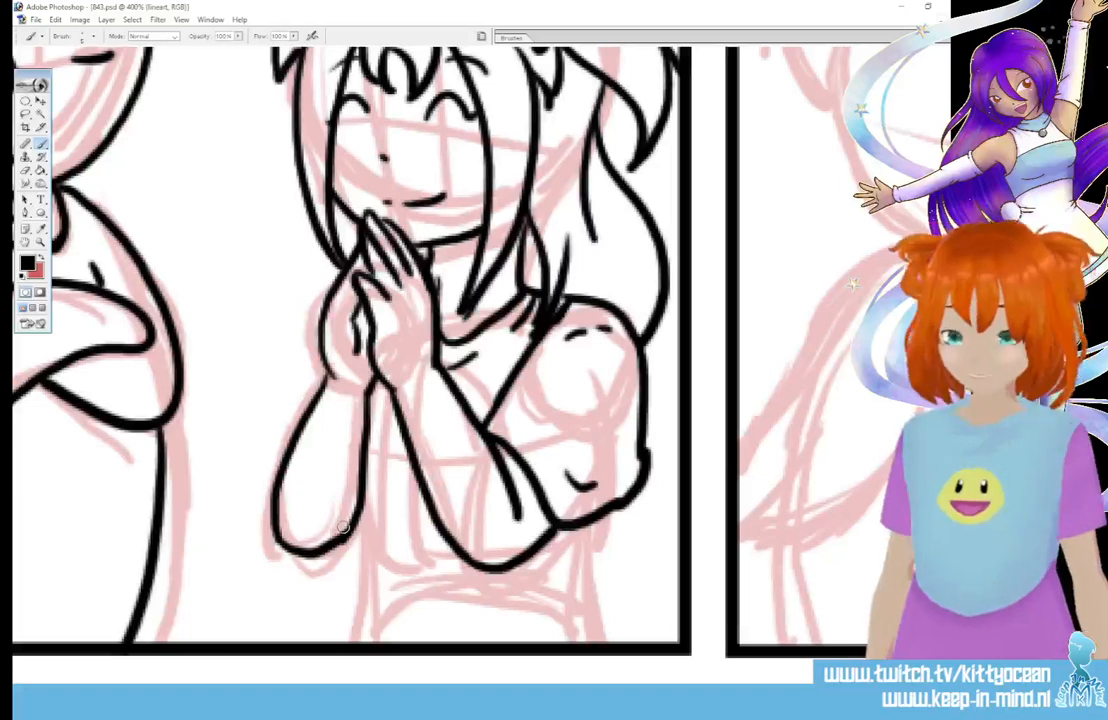
# Step: Ink the shirt's lower hem, the smiley emblem partly hidden by the arm, and the sleeve tip behind the far arm
pyautogui.moveTo(342, 530)
pyautogui.mouseDown()
pyautogui.moveTo(352, 556)
pyautogui.moveTo(382, 578)
pyautogui.moveTo(468, 562)
pyautogui.mouseUp()
pyautogui.moveTo(398, 557); pyautogui.dragTo(433, 547)
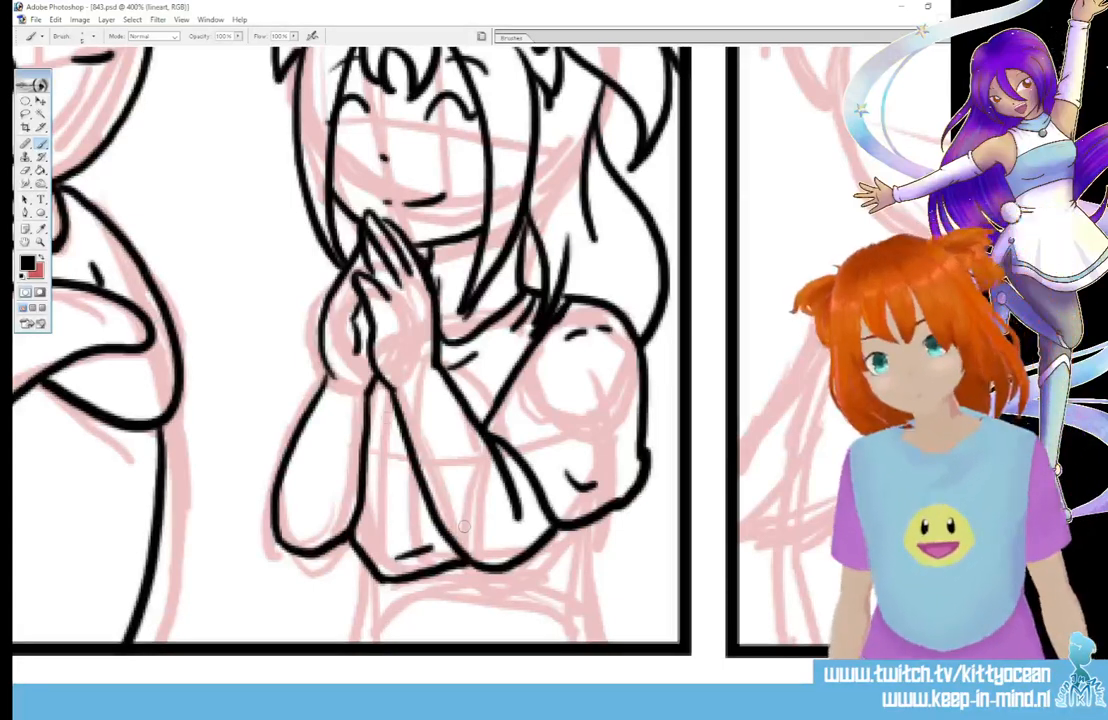
pyautogui.moveTo(369, 441); pyautogui.dragTo(420, 485)
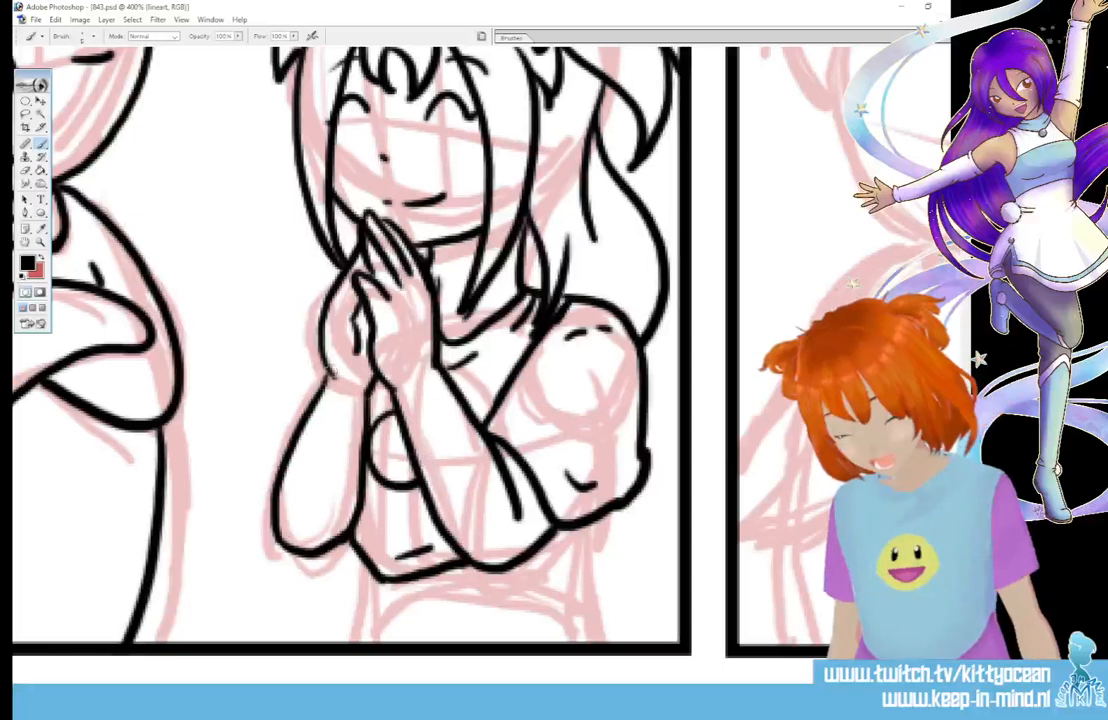
pyautogui.moveTo(300, 406); pyautogui.dragTo(275, 432)
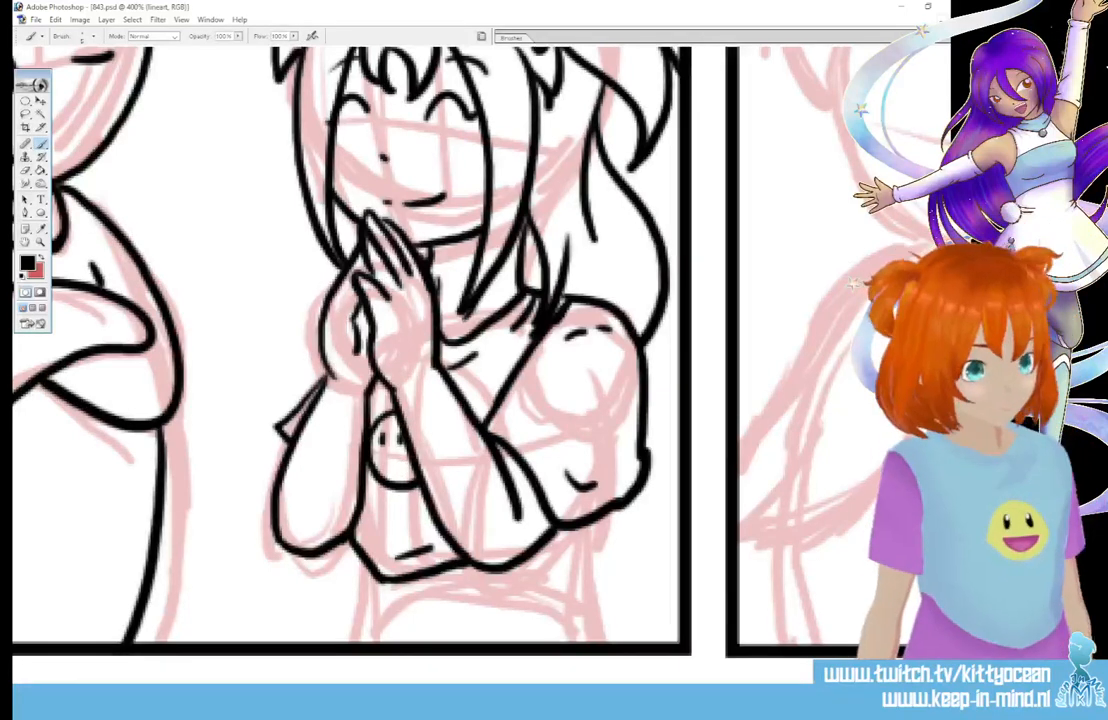
# Step: Ink the right figure's waist and flaring skirt sides down to the panel border, with small folds at the waist
pyautogui.scroll(-3, 475, 420)
pyautogui.scroll(-3, 489, 437)
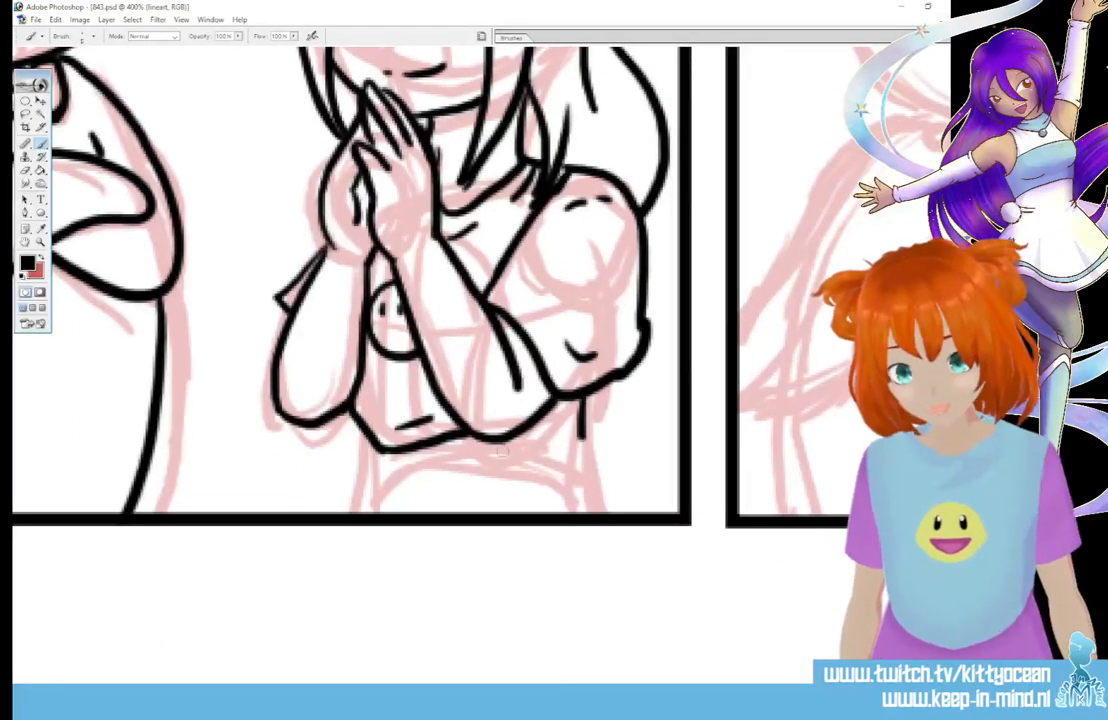
pyautogui.moveTo(556, 407)
pyautogui.mouseDown()
pyautogui.moveTo(584, 406)
pyautogui.moveTo(572, 471)
pyautogui.mouseUp()
pyautogui.moveTo(584, 441); pyautogui.dragTo(616, 517)
pyautogui.moveTo(364, 432); pyautogui.dragTo(380, 468)
pyautogui.moveTo(368, 460); pyautogui.dragTo(364, 474)
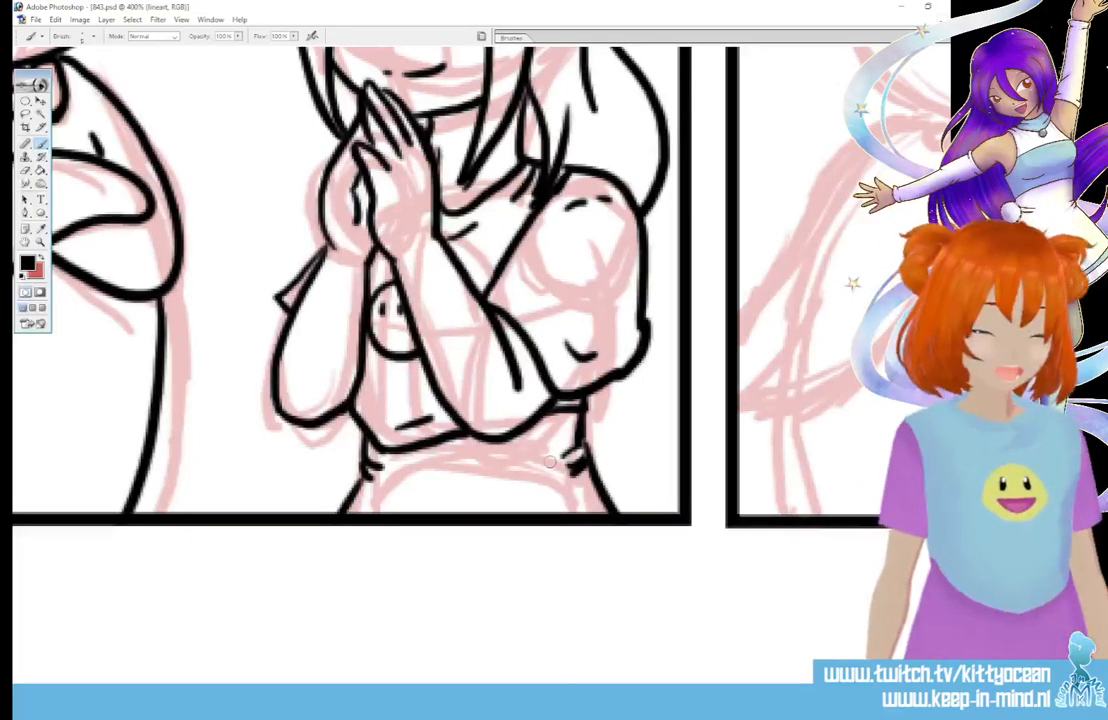
# Step: Ink the pointed lower end of the far pigtail beside the right figure's hands
pyautogui.scroll(5, 550, 462)
pyautogui.moveTo(310, 269)
pyautogui.mouseDown()
pyautogui.moveTo(268, 368)
pyautogui.moveTo(300, 358)
pyautogui.moveTo(323, 387)
pyautogui.mouseUp()
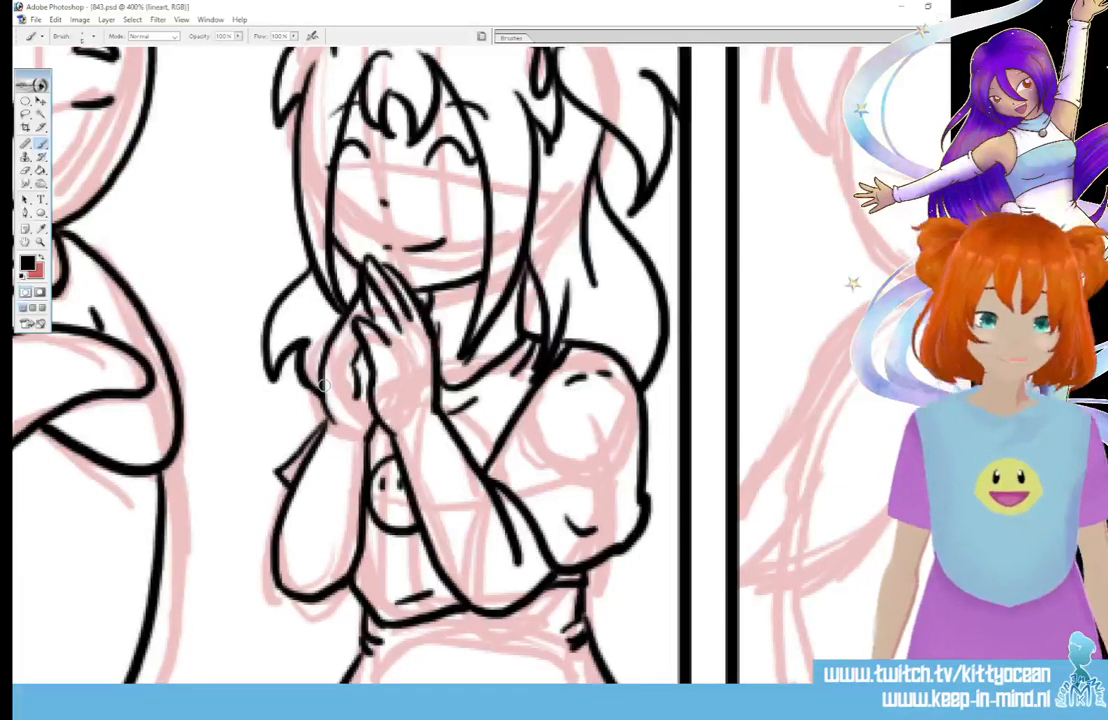
# Step: Ink the bun-haired left figure's closed smiling eyes, eyebrows and open mouth with its tongue line in the next panel
pyautogui.moveTo(249, 690); pyautogui.dragTo(385, 690)
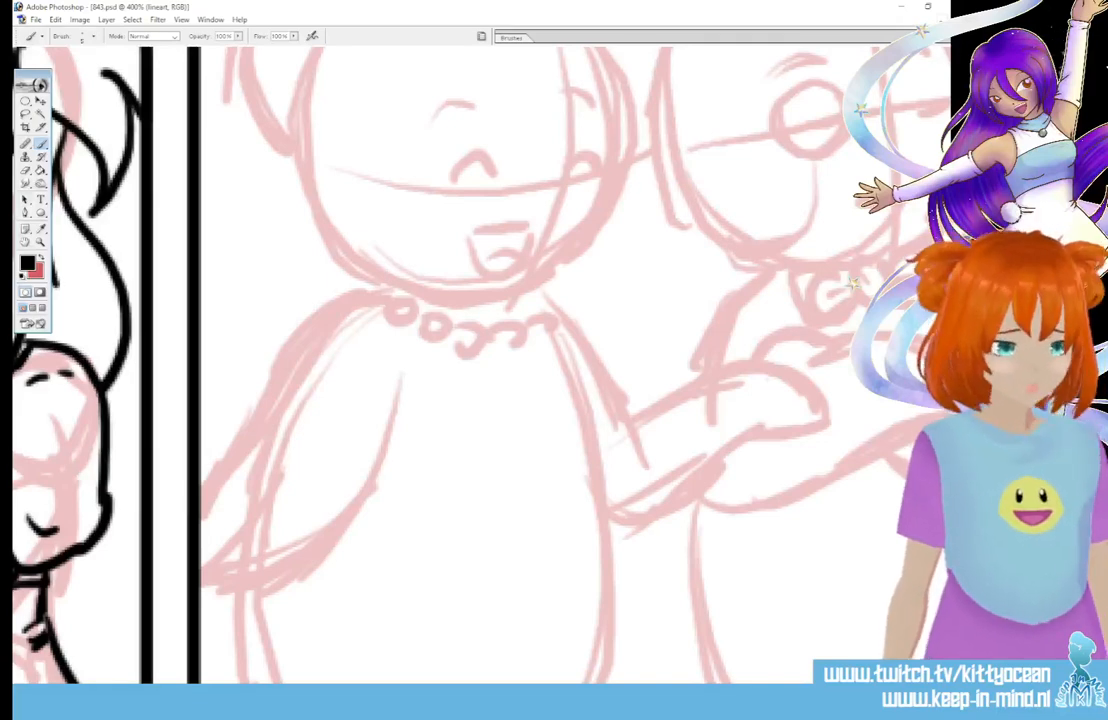
pyautogui.moveTo(956, 370); pyautogui.dragTo(956, 316)
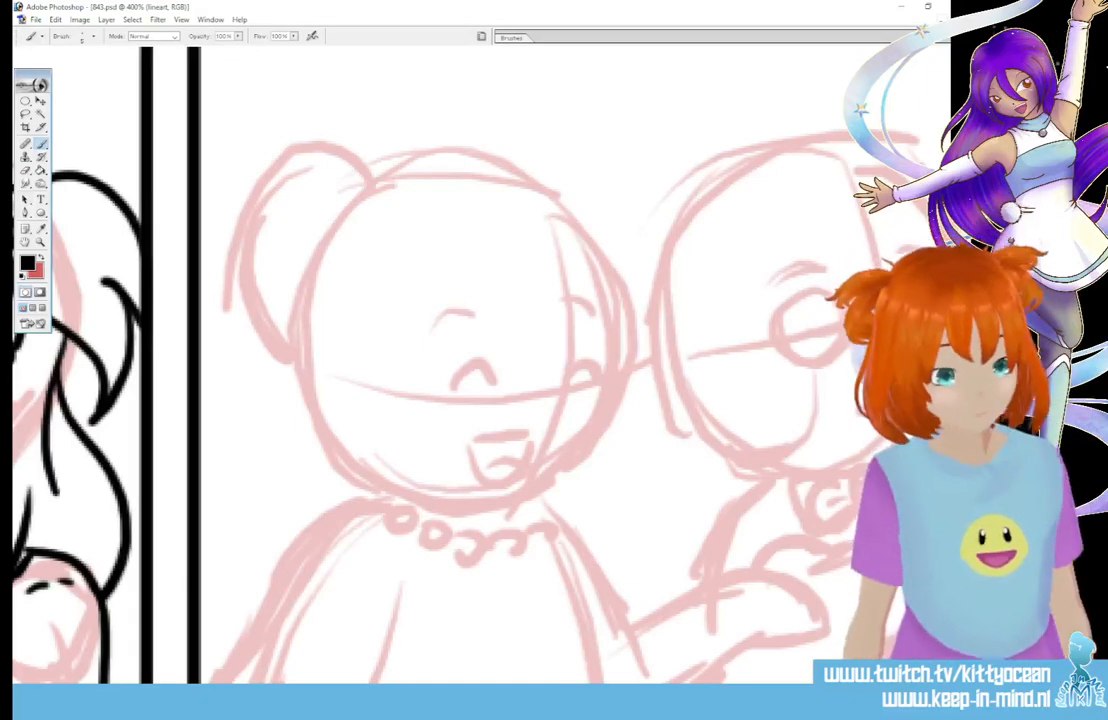
pyautogui.scroll(-1, 413, 337)
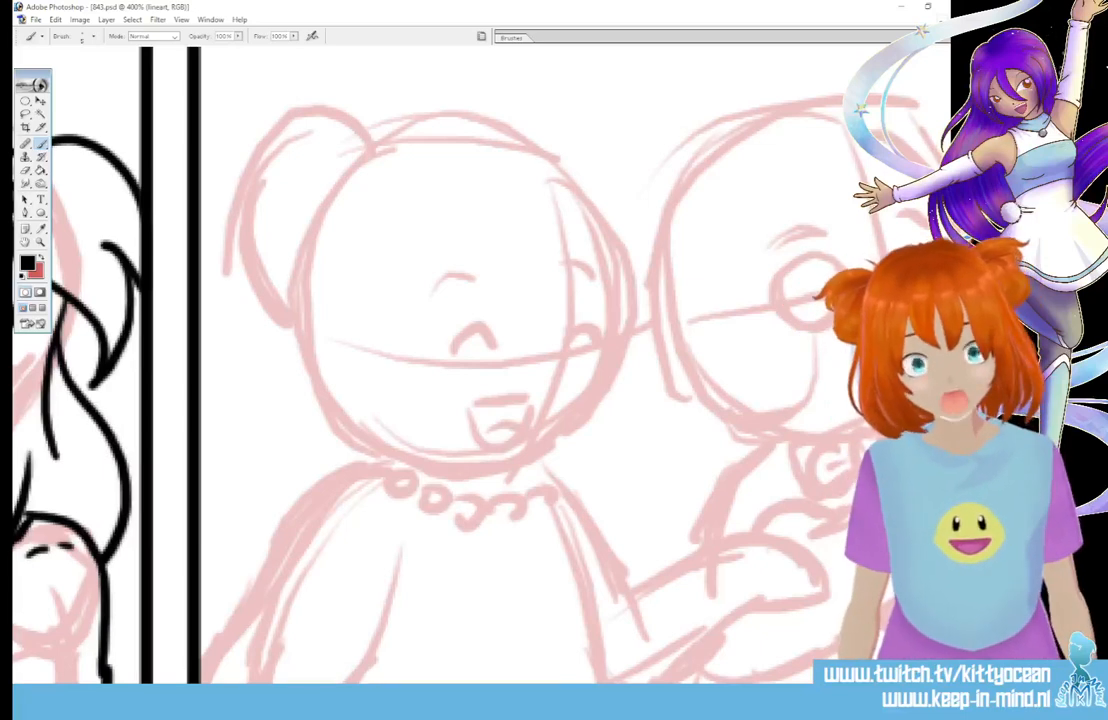
pyautogui.moveTo(452, 351)
pyautogui.mouseDown()
pyautogui.moveTo(488, 334)
pyautogui.moveTo(494, 351)
pyautogui.mouseUp()
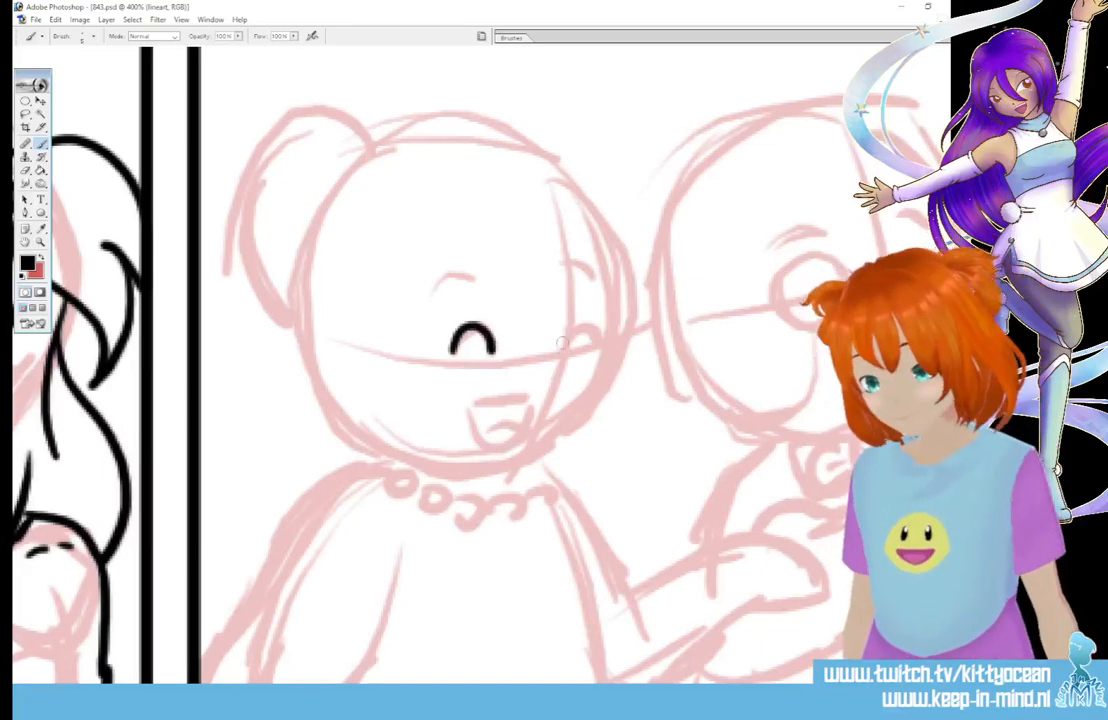
pyautogui.moveTo(562, 344)
pyautogui.mouseDown()
pyautogui.moveTo(586, 322)
pyautogui.moveTo(595, 340)
pyautogui.mouseUp()
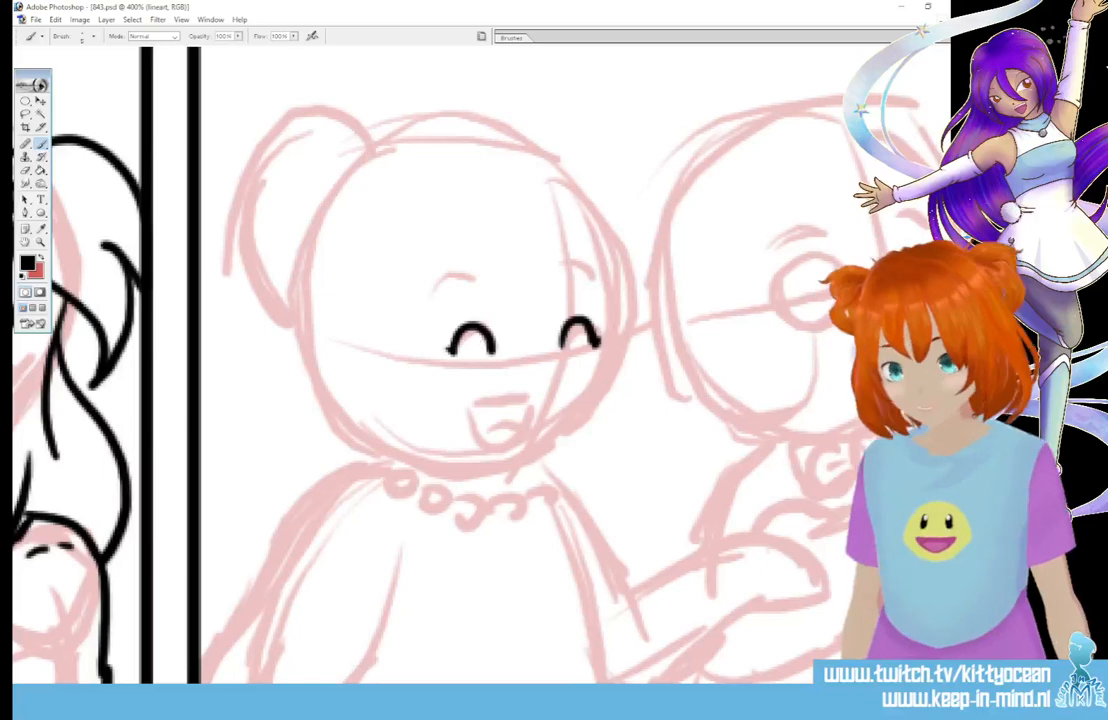
pyautogui.moveTo(428, 295); pyautogui.dragTo(472, 273)
pyautogui.moveTo(566, 271); pyautogui.dragTo(602, 272)
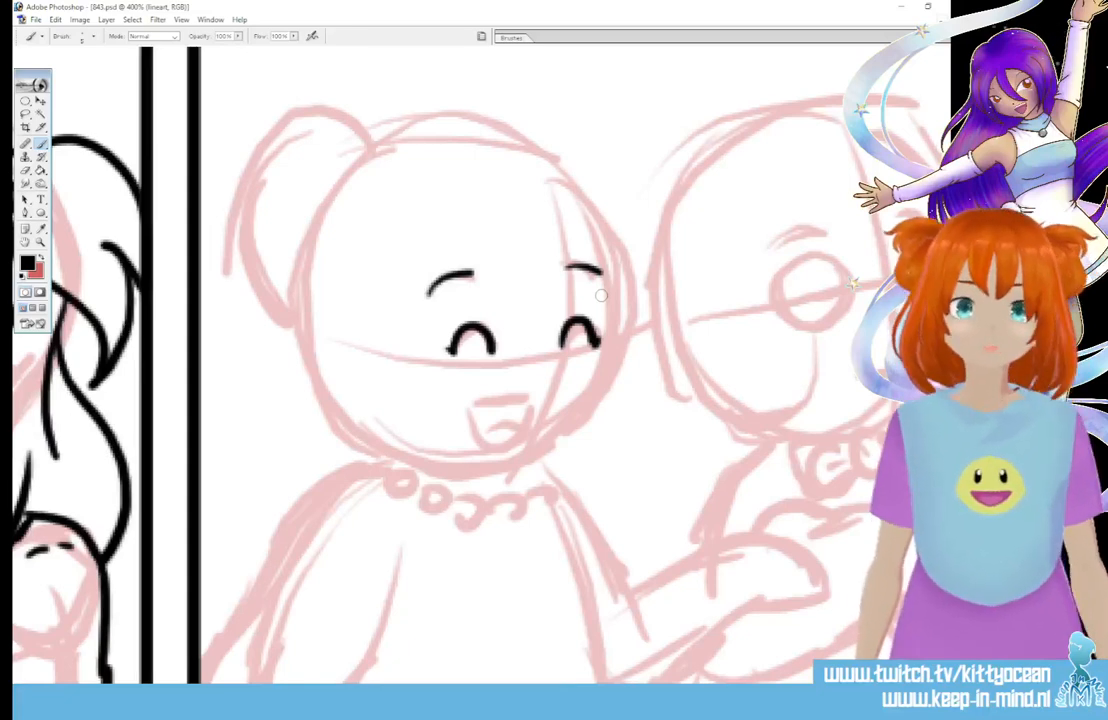
pyautogui.moveTo(467, 392)
pyautogui.mouseDown()
pyautogui.moveTo(531, 392)
pyautogui.moveTo(495, 446)
pyautogui.moveTo(533, 398)
pyautogui.moveTo(531, 412)
pyautogui.mouseUp()
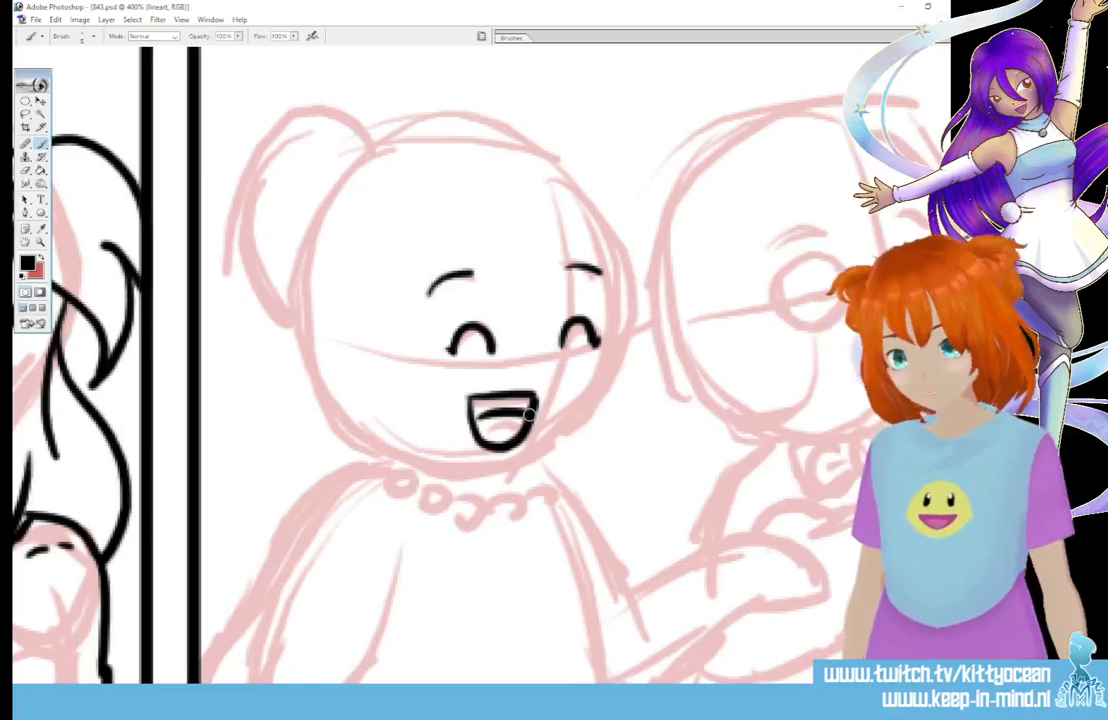
# Step: Ink the left figure's round head outline and the hair bun behind it with its inner strand lines
pyautogui.moveTo(480, 472)
pyautogui.mouseDown()
pyautogui.moveTo(558, 439)
pyautogui.moveTo(593, 401)
pyautogui.moveTo(625, 315)
pyautogui.moveTo(624, 262)
pyautogui.moveTo(607, 213)
pyautogui.moveTo(573, 172)
pyautogui.moveTo(517, 143)
pyautogui.moveTo(457, 134)
pyautogui.moveTo(384, 150)
pyautogui.moveTo(325, 201)
pyautogui.moveTo(289, 293)
pyautogui.moveTo(298, 378)
pyautogui.moveTo(341, 433)
pyautogui.moveTo(437, 468)
pyautogui.mouseUp()
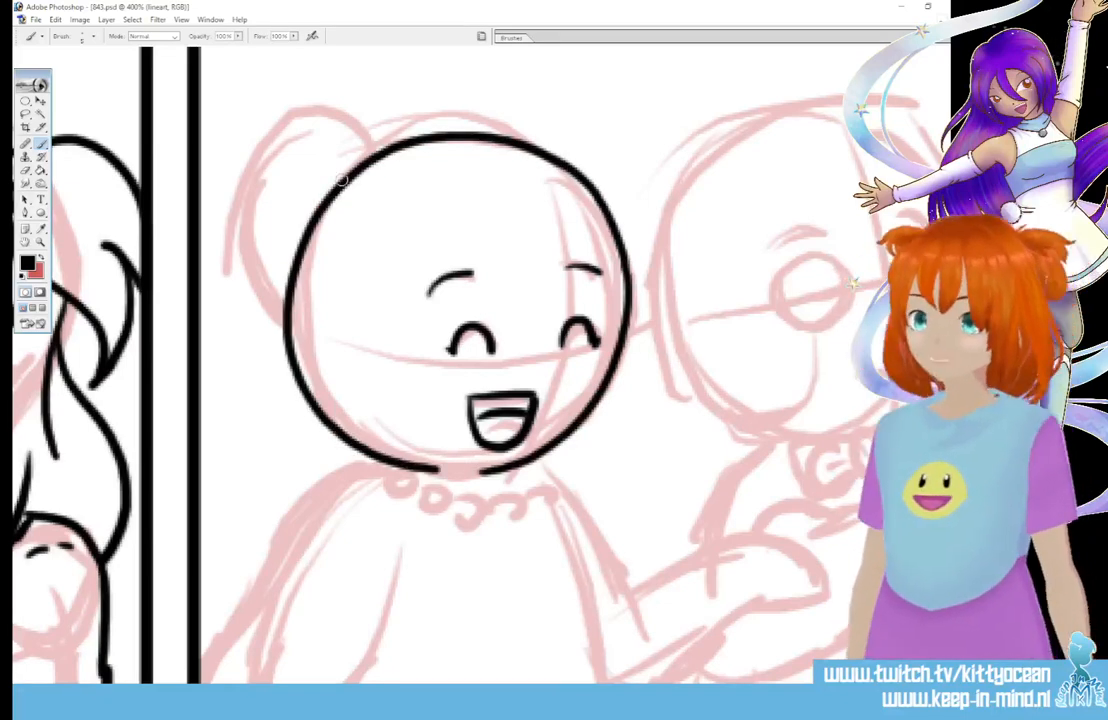
pyautogui.moveTo(300, 205)
pyautogui.mouseDown()
pyautogui.moveTo(291, 330)
pyautogui.moveTo(308, 395)
pyautogui.moveTo(341, 436)
pyautogui.mouseUp()
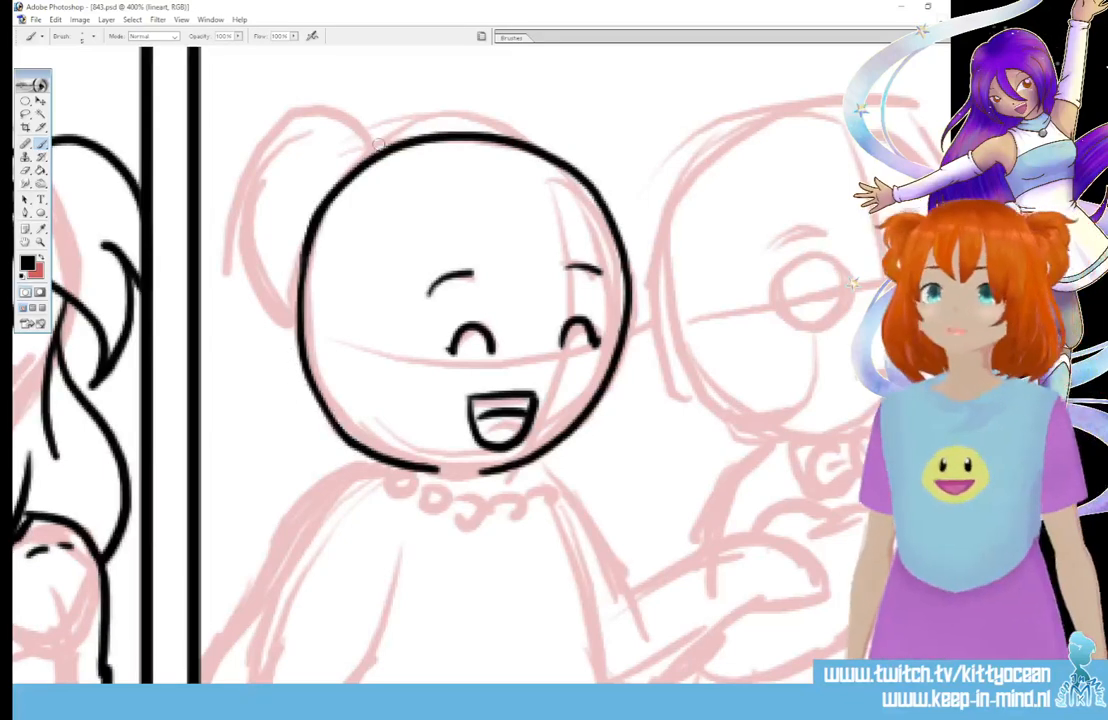
pyautogui.moveTo(380, 145)
pyautogui.mouseDown()
pyautogui.moveTo(268, 134)
pyautogui.moveTo(261, 235)
pyautogui.moveTo(256, 205)
pyautogui.moveTo(305, 310)
pyautogui.mouseUp()
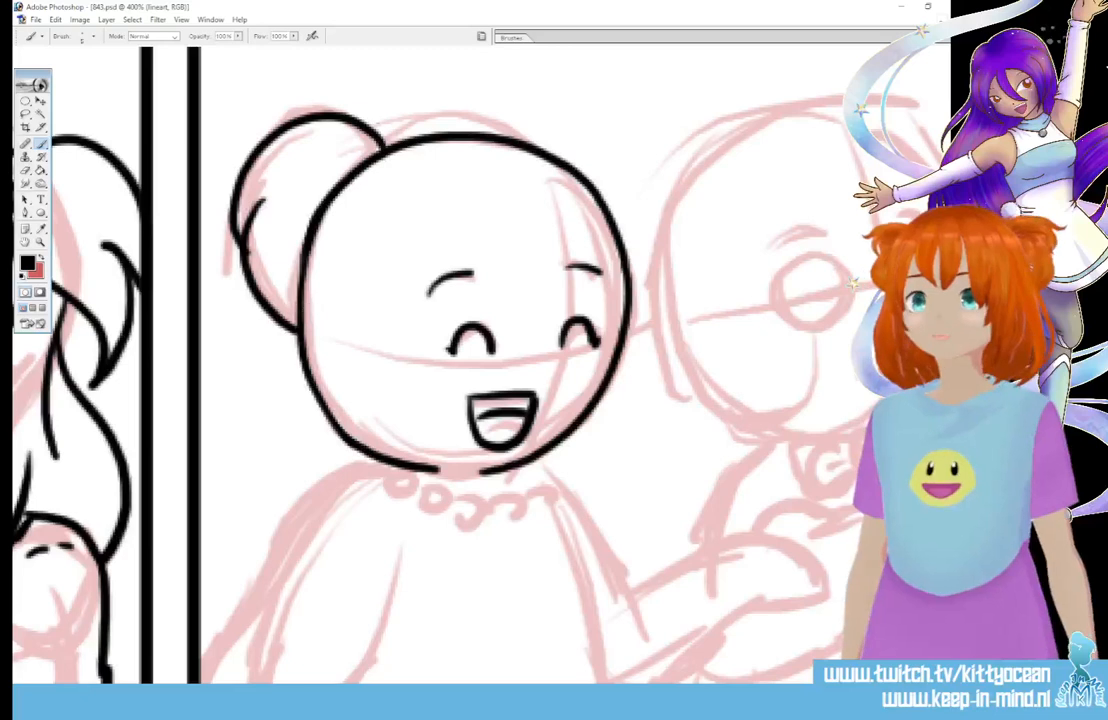
pyautogui.moveTo(300, 118); pyautogui.dragTo(407, 140)
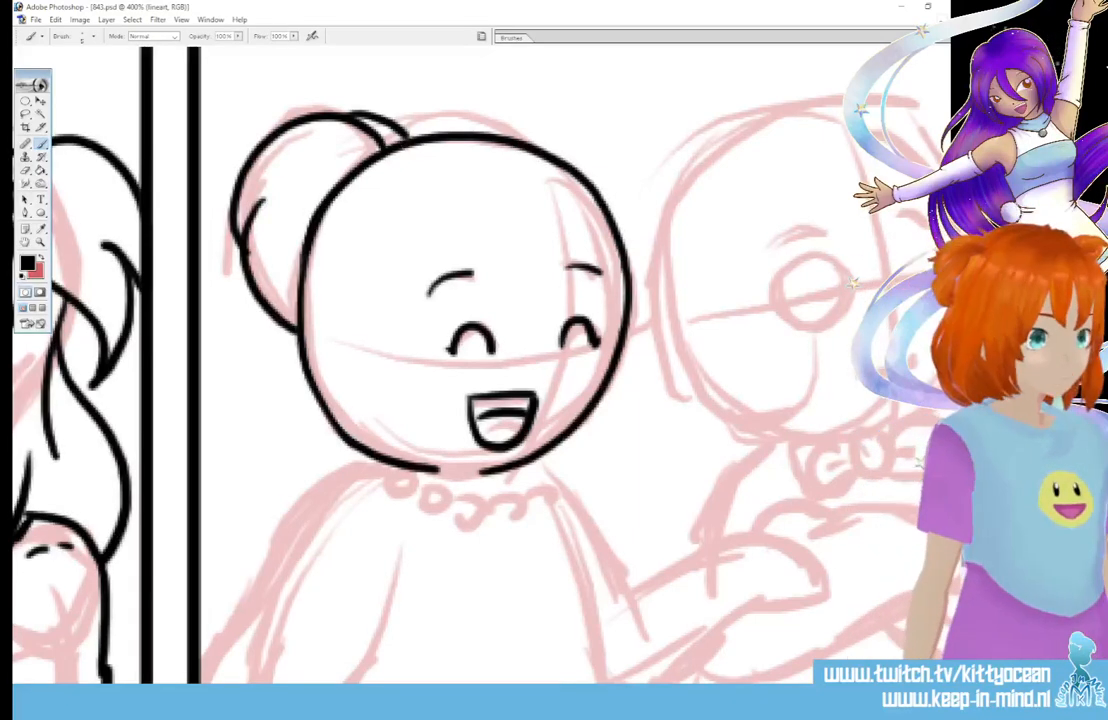
# Step: Ink the left figure's bead necklace and both edges of the near arm out to the panel border
pyautogui.scroll(-2, 852, 283)
pyautogui.moveTo(367, 367)
pyautogui.mouseDown()
pyautogui.moveTo(421, 397)
pyautogui.moveTo(424, 412)
pyautogui.moveTo(447, 399)
pyautogui.moveTo(433, 414)
pyautogui.moveTo(516, 414)
pyautogui.moveTo(541, 370)
pyautogui.mouseUp()
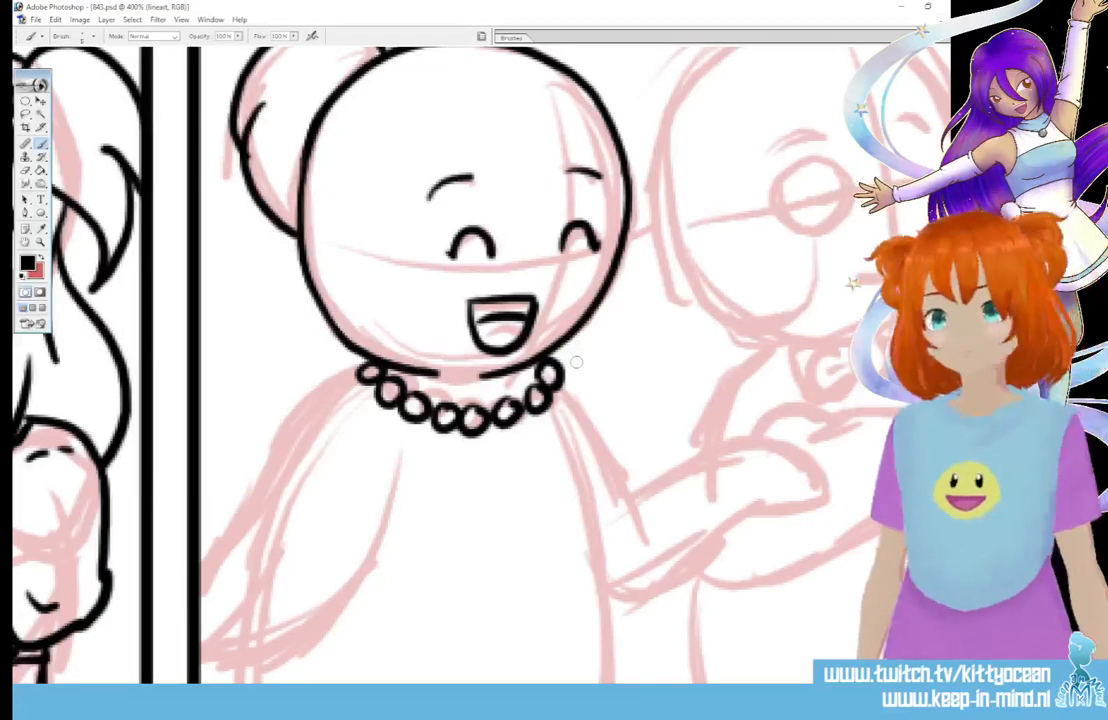
pyautogui.scroll(-2, 842, 393)
pyautogui.moveTo(356, 297)
pyautogui.mouseDown()
pyautogui.moveTo(288, 362)
pyautogui.moveTo(190, 521)
pyautogui.mouseUp()
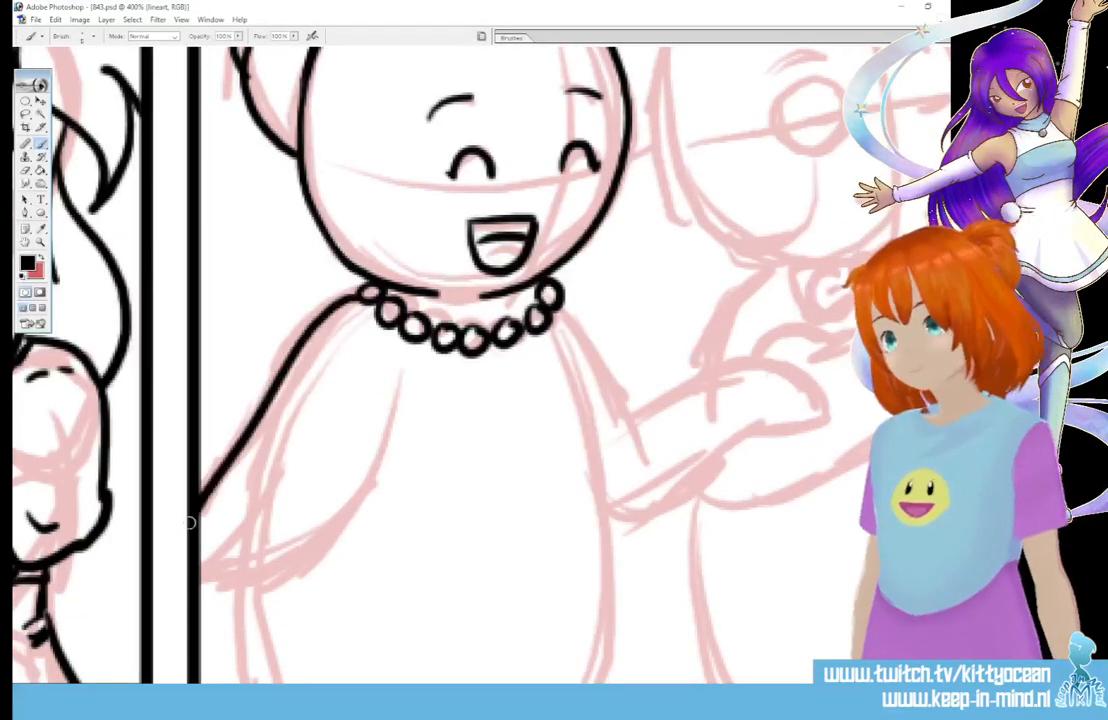
pyautogui.moveTo(389, 376)
pyautogui.mouseDown()
pyautogui.moveTo(380, 424)
pyautogui.moveTo(286, 551)
pyautogui.moveTo(198, 594)
pyautogui.mouseUp()
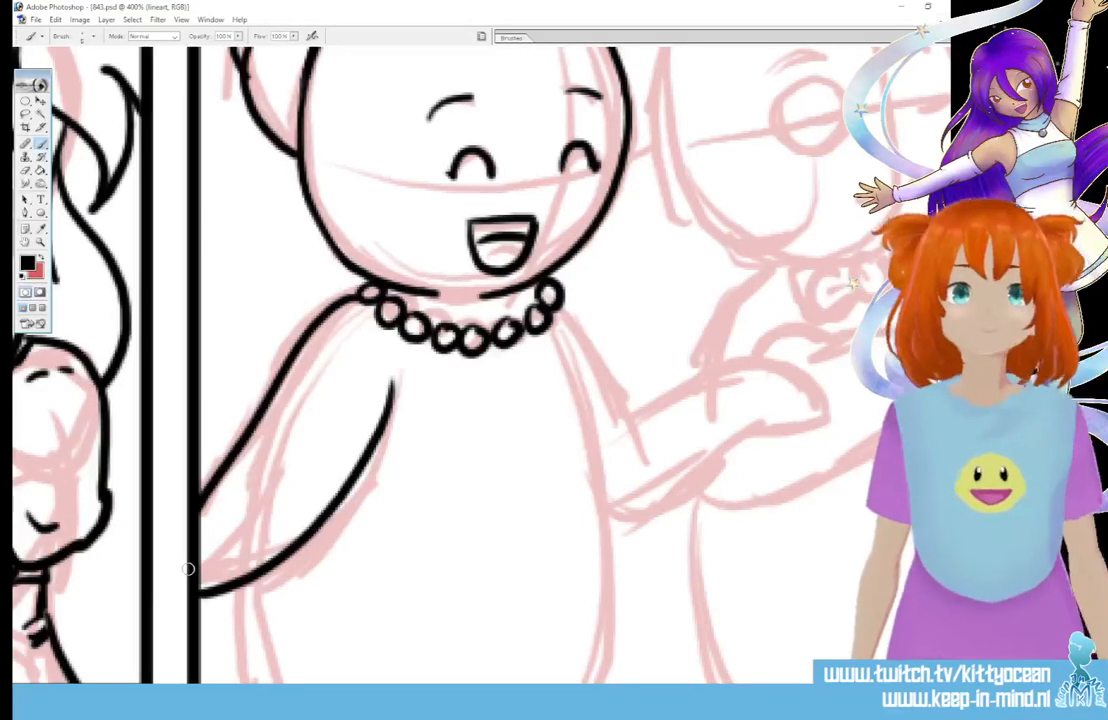
# Step: Ink the left figure's body sides down to the panel border and the far arm reaching toward the neighbouring figure
pyautogui.scroll(-3, 470, 320)
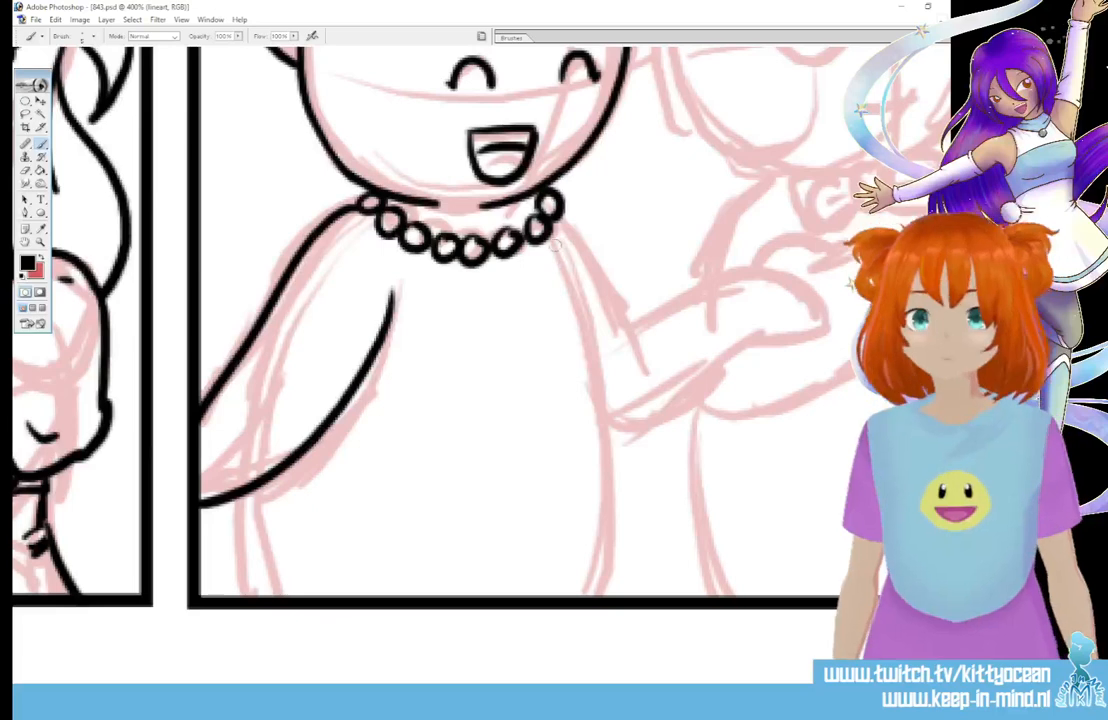
pyautogui.moveTo(556, 250)
pyautogui.mouseDown()
pyautogui.moveTo(592, 352)
pyautogui.moveTo(584, 598)
pyautogui.mouseUp()
pyautogui.moveTo(253, 490); pyautogui.dragTo(259, 598)
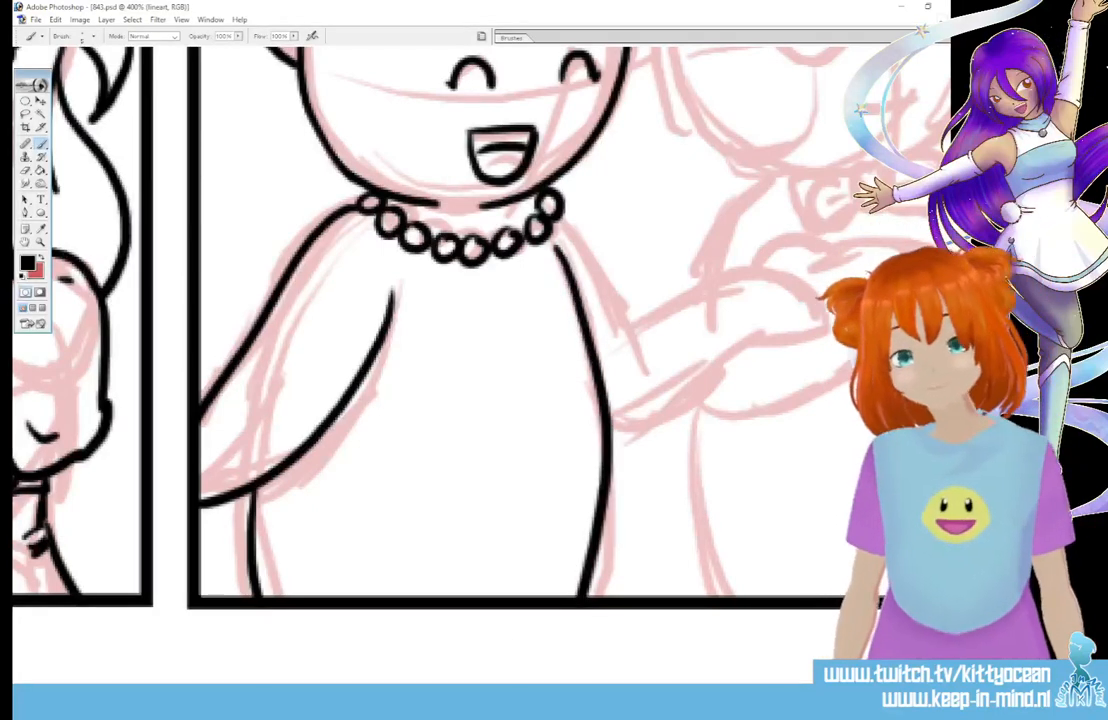
pyautogui.moveTo(607, 355)
pyautogui.mouseDown()
pyautogui.moveTo(618, 338)
pyautogui.moveTo(742, 284)
pyautogui.moveTo(806, 316)
pyautogui.moveTo(735, 348)
pyautogui.moveTo(612, 440)
pyautogui.mouseUp()
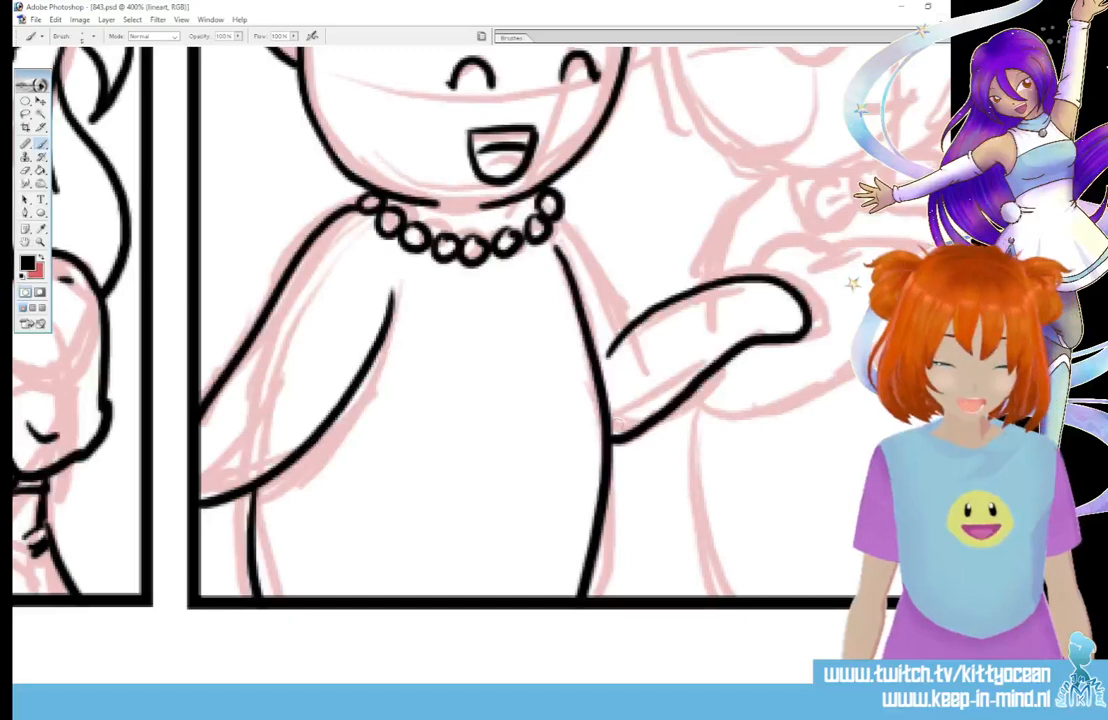
pyautogui.moveTo(586, 250); pyautogui.dragTo(626, 322)
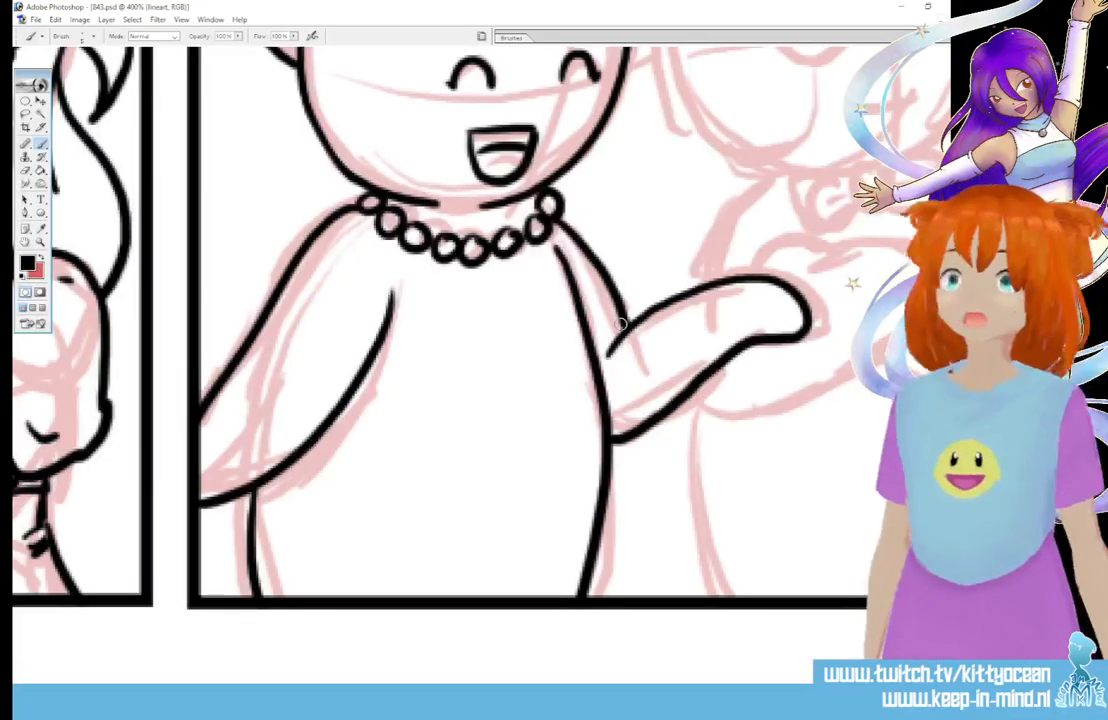
# Step: Ink the neighbouring figure's bow tie with its round knot, two loops and fold lines
pyautogui.moveTo(275, 702)
pyautogui.mouseDown()
pyautogui.moveTo(396, 702)
pyautogui.moveTo(387, 700)
pyautogui.mouseUp()
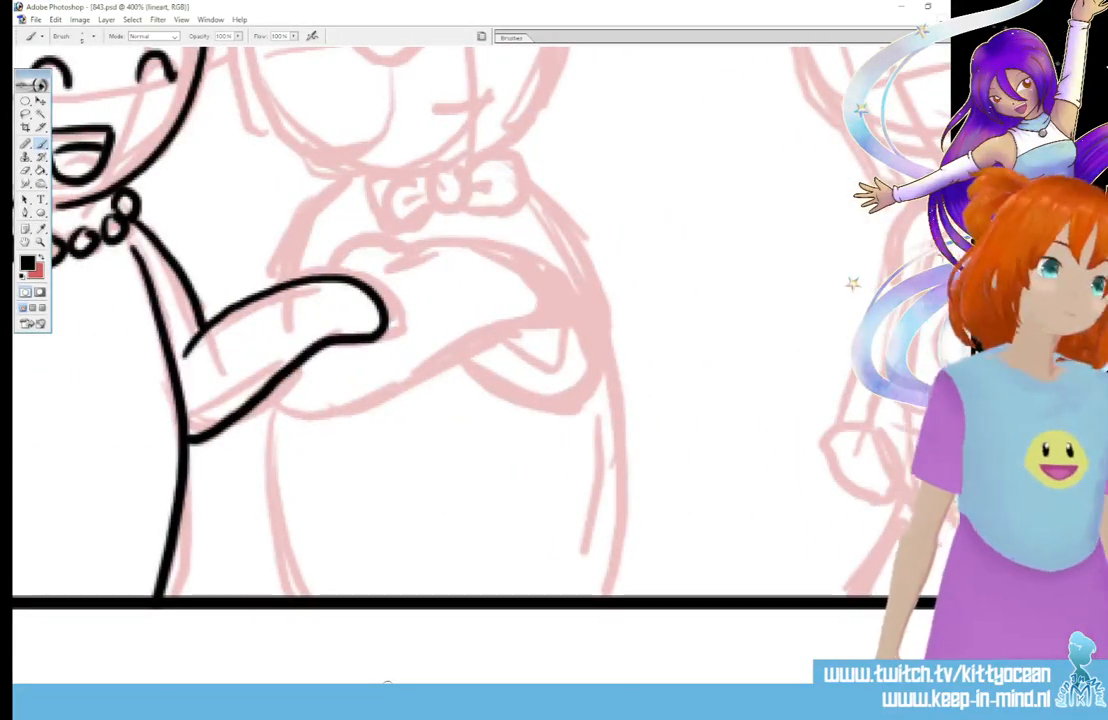
pyautogui.scroll(5, 420, 320)
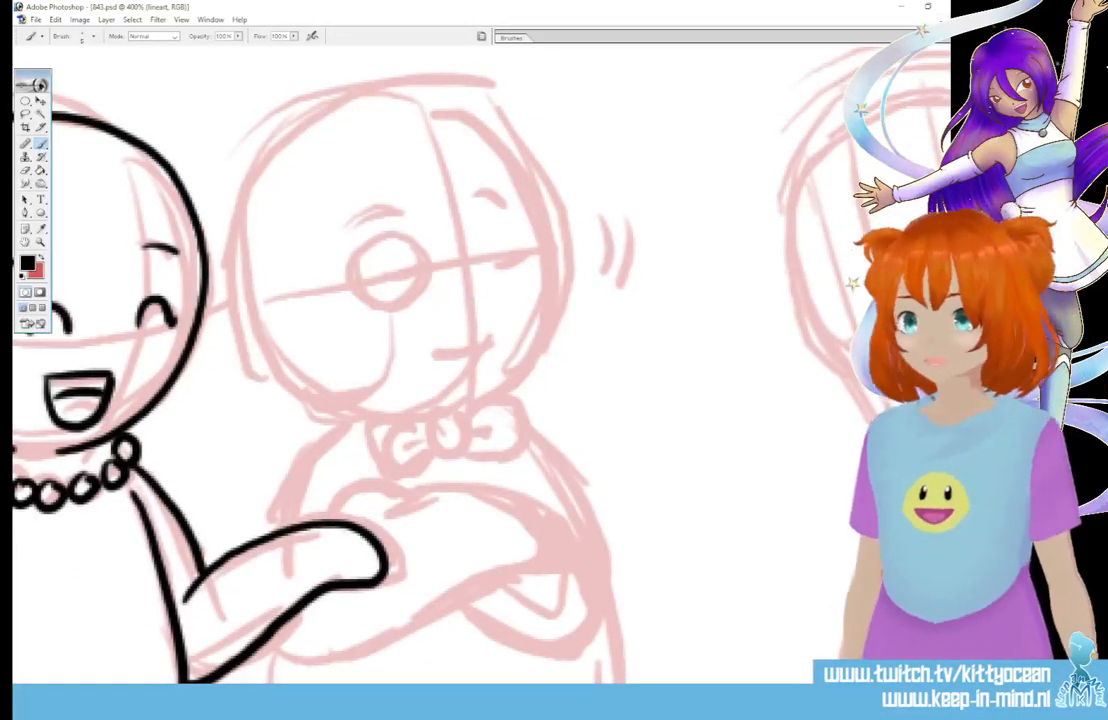
pyautogui.moveTo(466, 414)
pyautogui.mouseDown()
pyautogui.moveTo(462, 454)
pyautogui.moveTo(470, 418)
pyautogui.mouseUp()
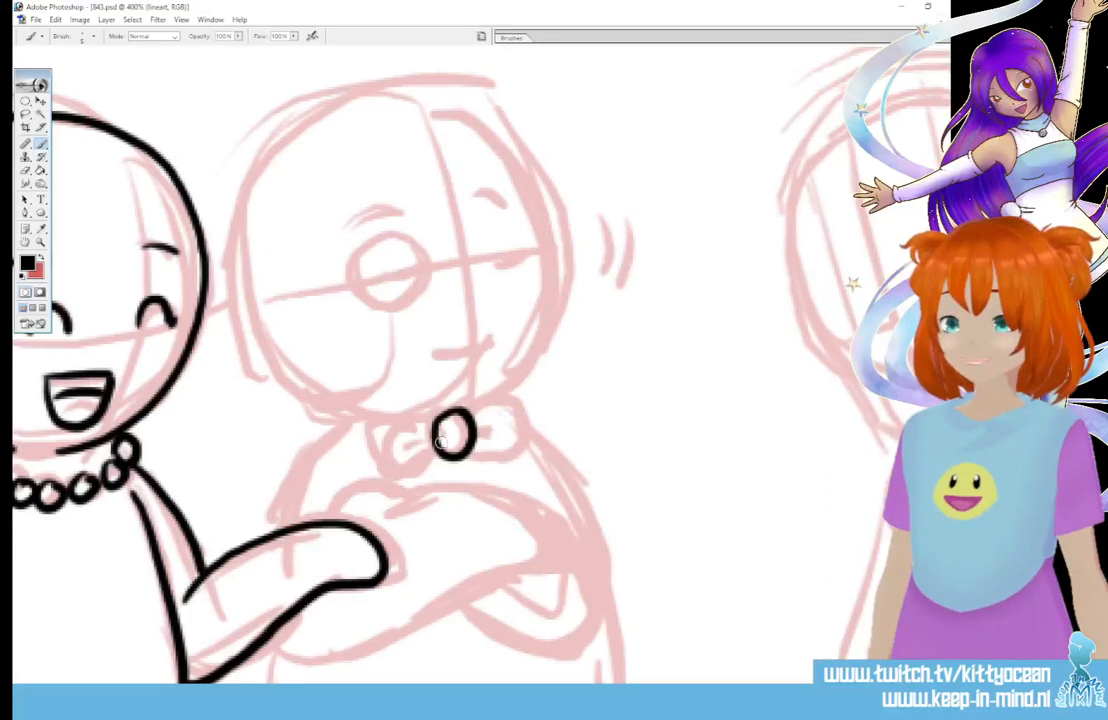
pyautogui.moveTo(441, 441)
pyautogui.mouseDown()
pyautogui.moveTo(401, 461)
pyautogui.moveTo(434, 449)
pyautogui.moveTo(509, 446)
pyautogui.moveTo(508, 456)
pyautogui.moveTo(512, 420)
pyautogui.mouseUp()
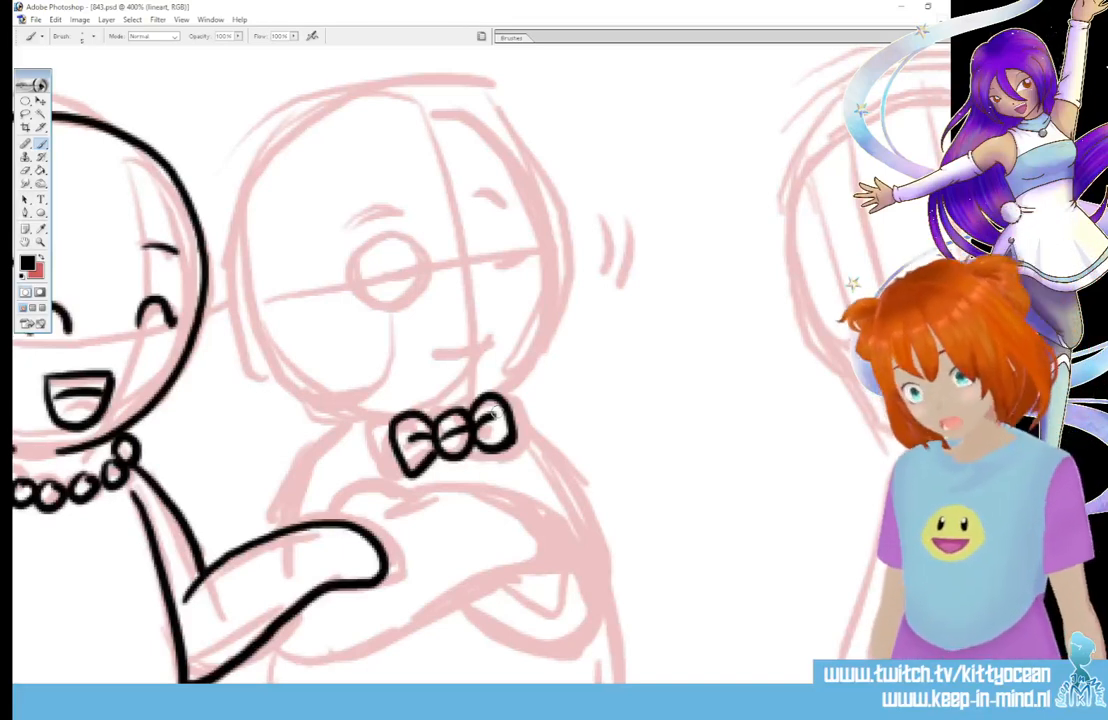
# Step: Ink the bow-tied figure's round head outline above the bow tie, redrawing the circle once for a better shape
pyautogui.scroll(3, 420, 380)
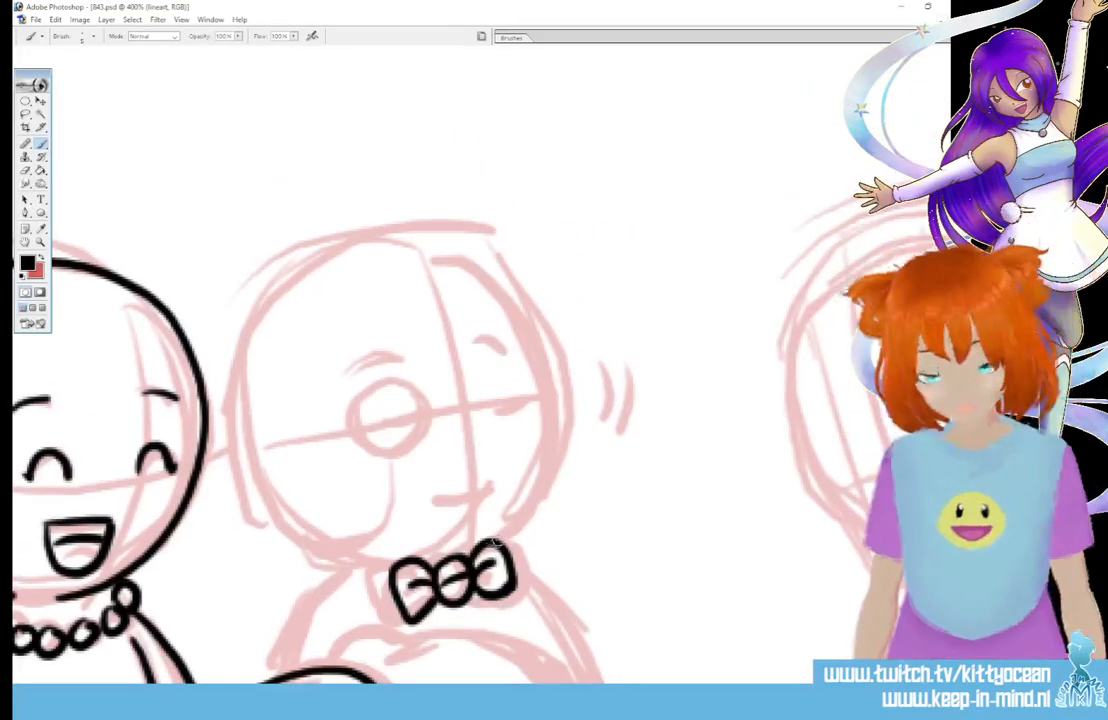
pyautogui.moveTo(497, 541)
pyautogui.mouseDown()
pyautogui.moveTo(543, 488)
pyautogui.moveTo(560, 435)
pyautogui.moveTo(553, 377)
pyautogui.moveTo(527, 318)
pyautogui.moveTo(487, 280)
pyautogui.moveTo(431, 260)
pyautogui.moveTo(355, 259)
pyautogui.moveTo(281, 294)
pyautogui.moveTo(238, 370)
pyautogui.moveTo(234, 461)
pyautogui.moveTo(268, 527)
pyautogui.moveTo(323, 560)
pyautogui.moveTo(395, 553)
pyautogui.mouseUp()
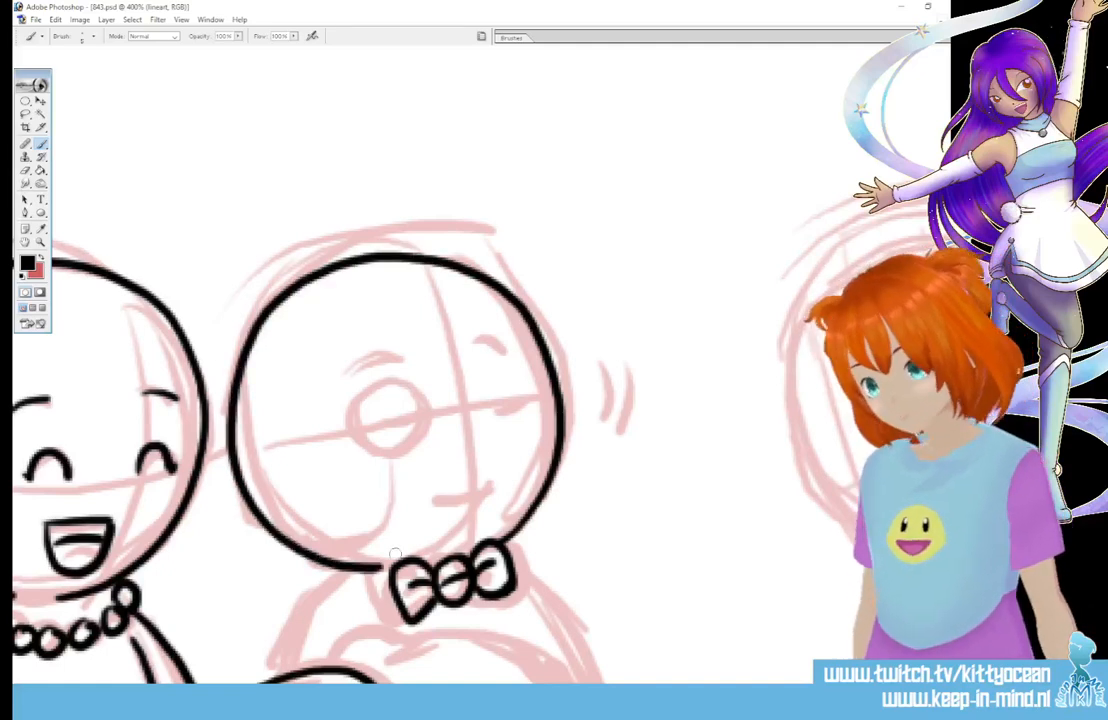
pyautogui.hotkey('ctrl', 'z')
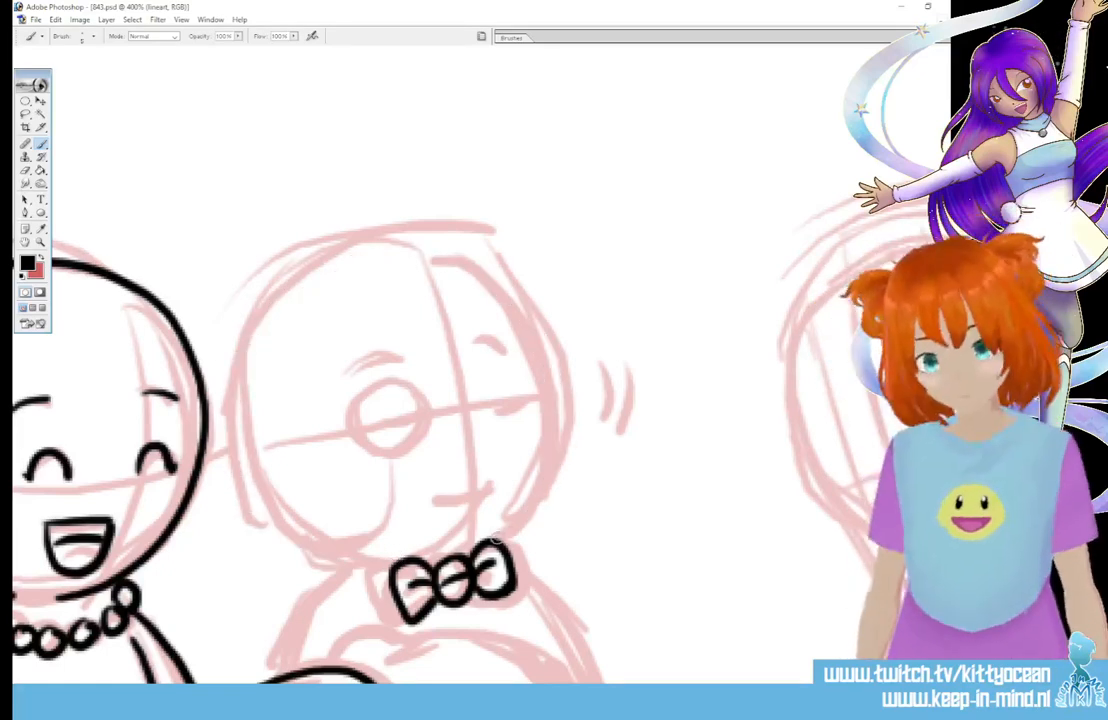
pyautogui.moveTo(497, 538)
pyautogui.mouseDown()
pyautogui.moveTo(553, 450)
pyautogui.moveTo(558, 393)
pyautogui.moveTo(536, 327)
pyautogui.moveTo(493, 283)
pyautogui.moveTo(444, 262)
pyautogui.moveTo(371, 259)
pyautogui.moveTo(300, 283)
pyautogui.moveTo(245, 349)
pyautogui.moveTo(233, 457)
pyautogui.moveTo(270, 523)
pyautogui.moveTo(325, 557)
pyautogui.moveTo(410, 548)
pyautogui.mouseUp()
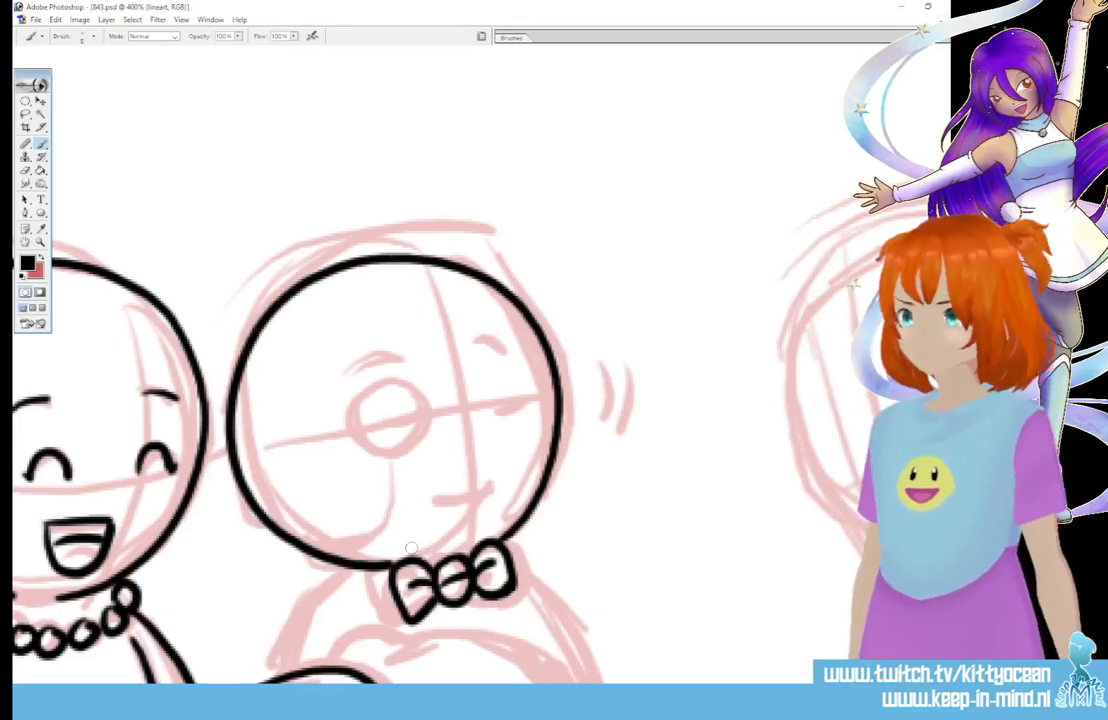
# Step: Lasso the bow-tied figure's head outline, narrow it slightly from both sides with a transform, and deselect it
pyautogui.click(25, 113)
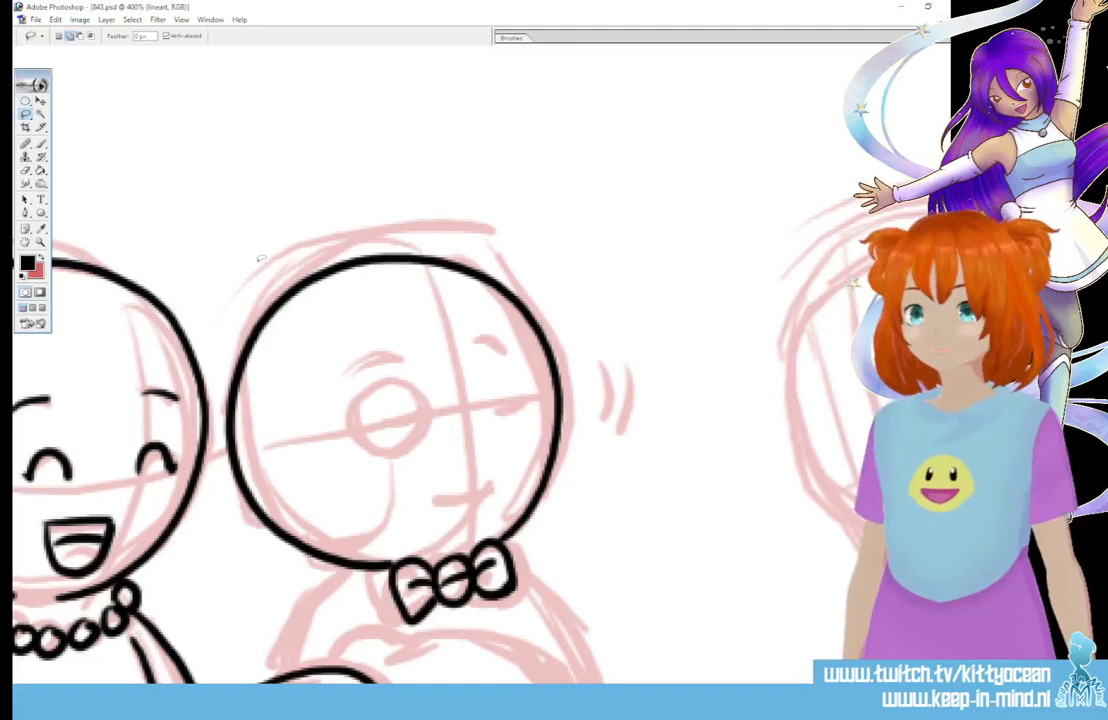
pyautogui.moveTo(260, 252)
pyautogui.mouseDown()
pyautogui.moveTo(218, 380)
pyautogui.moveTo(229, 490)
pyautogui.moveTo(296, 568)
pyautogui.moveTo(360, 578)
pyautogui.mouseUp()
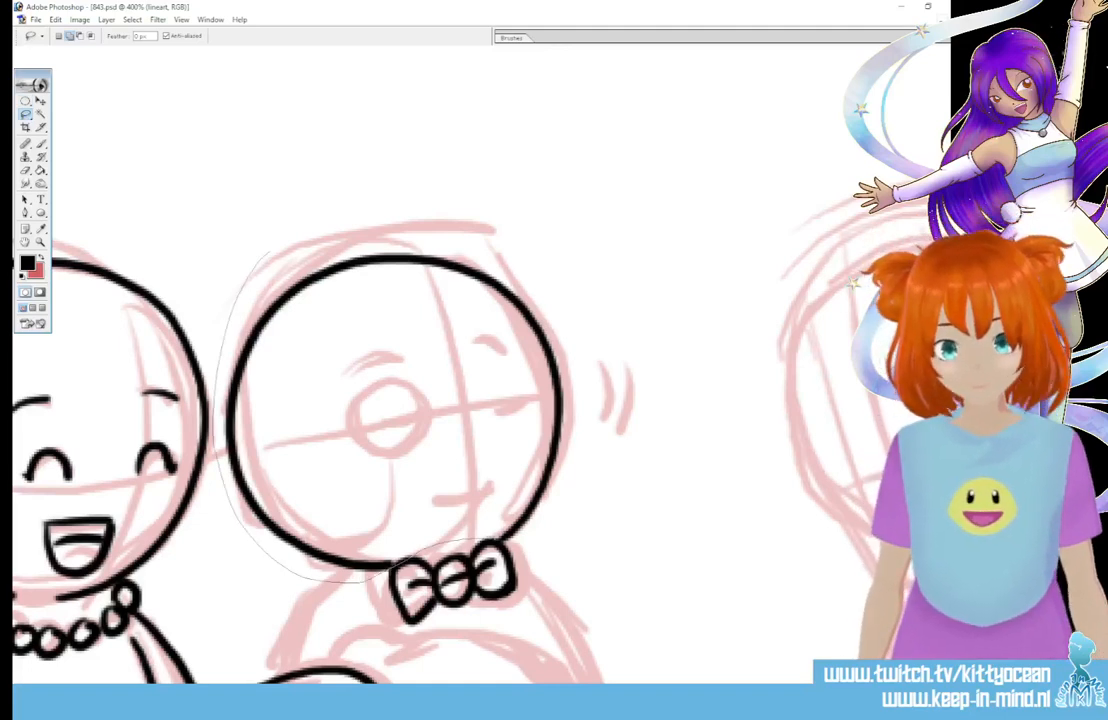
pyautogui.moveTo(490, 548)
pyautogui.mouseDown()
pyautogui.moveTo(606, 457)
pyautogui.moveTo(292, 218)
pyautogui.moveTo(260, 252)
pyautogui.mouseUp()
pyautogui.press('v')
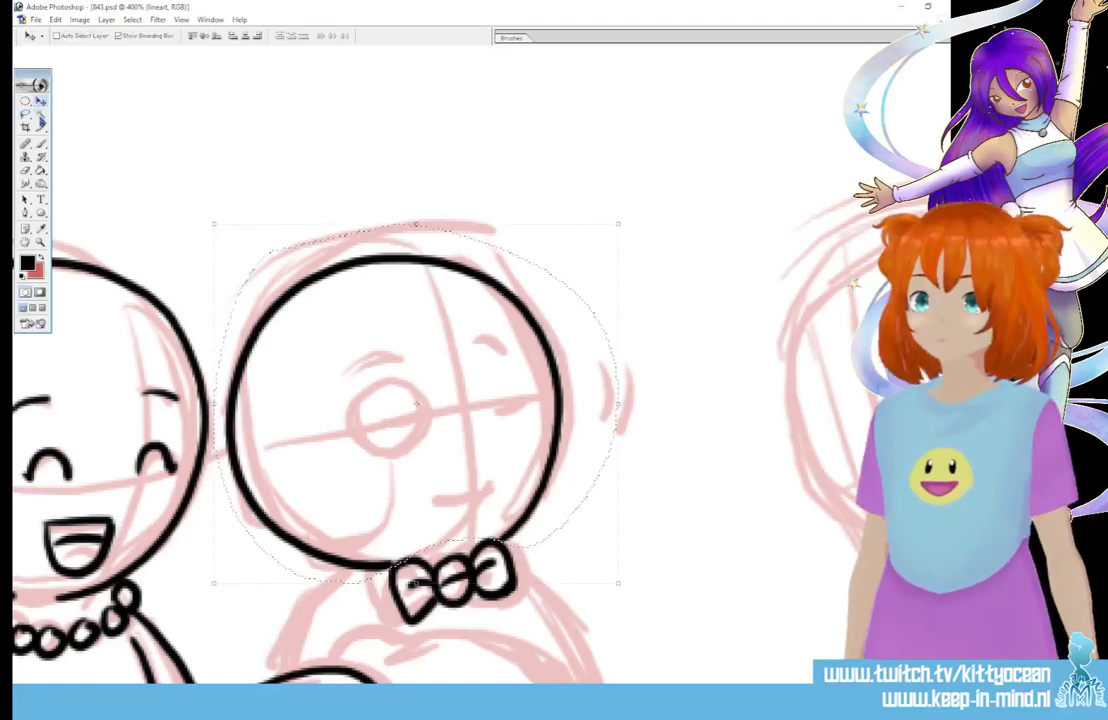
pyautogui.moveTo(214, 392); pyautogui.dragTo(224, 390)
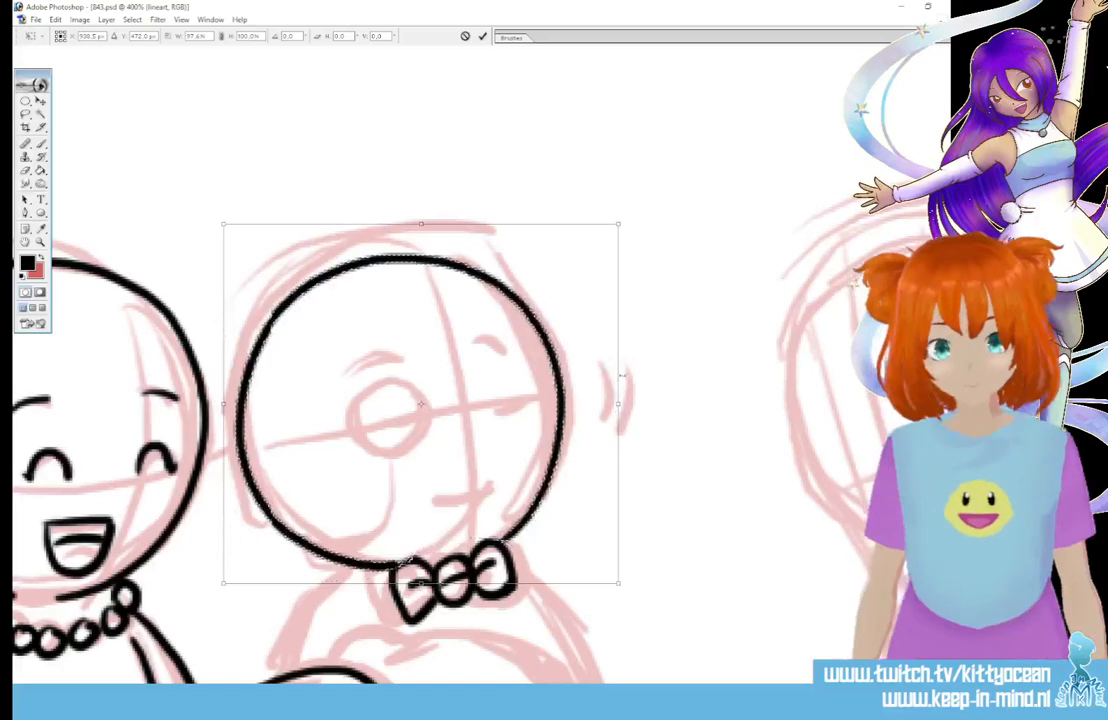
pyautogui.moveTo(621, 375); pyautogui.dragTo(602, 378)
pyautogui.click(482, 36)
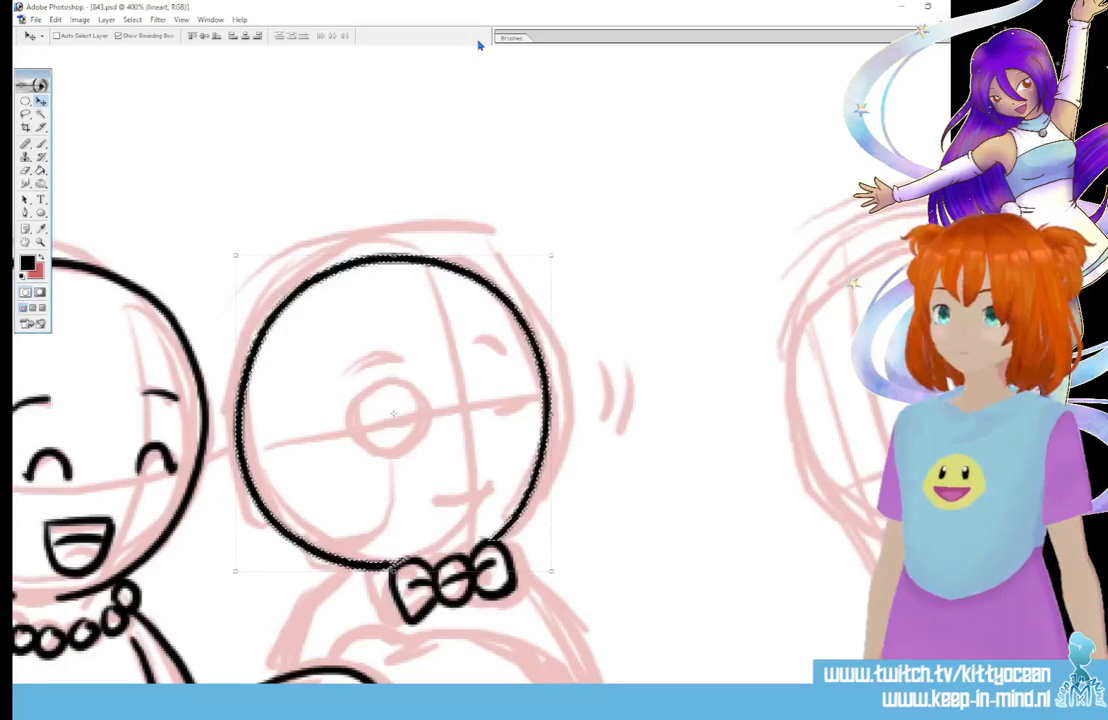
pyautogui.hotkey('ctrl', 'd')
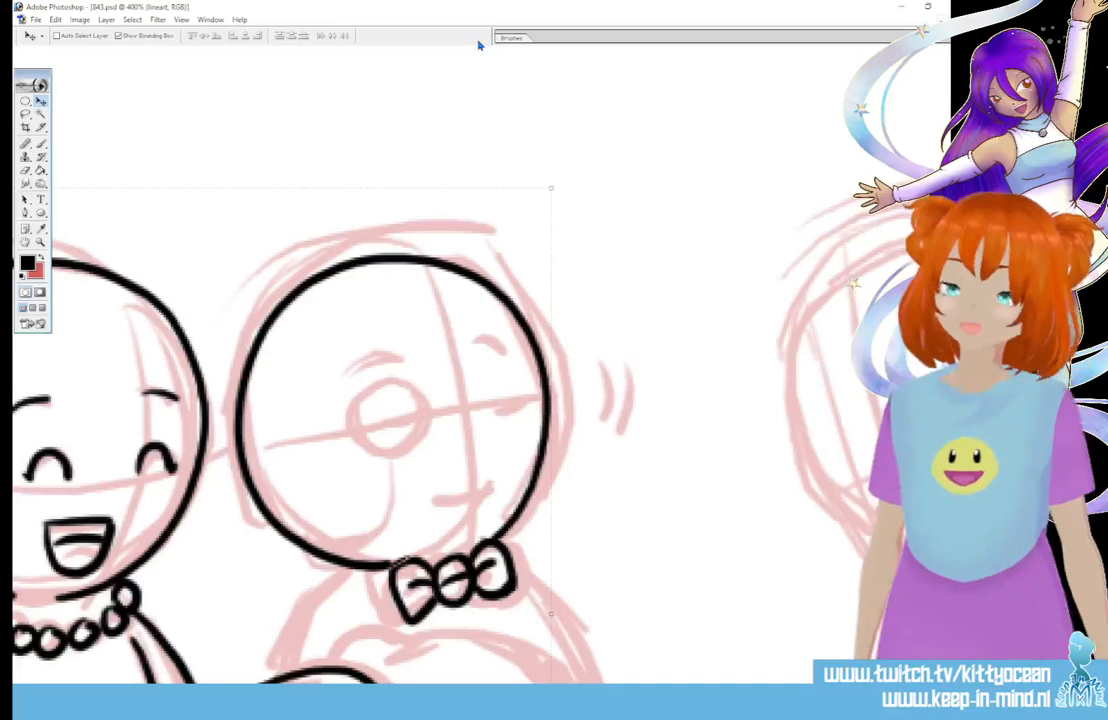
# Step: Ink the bow-tied figure's two thick eyebrows and the round outline around the near eye with the brush
pyautogui.press('b')
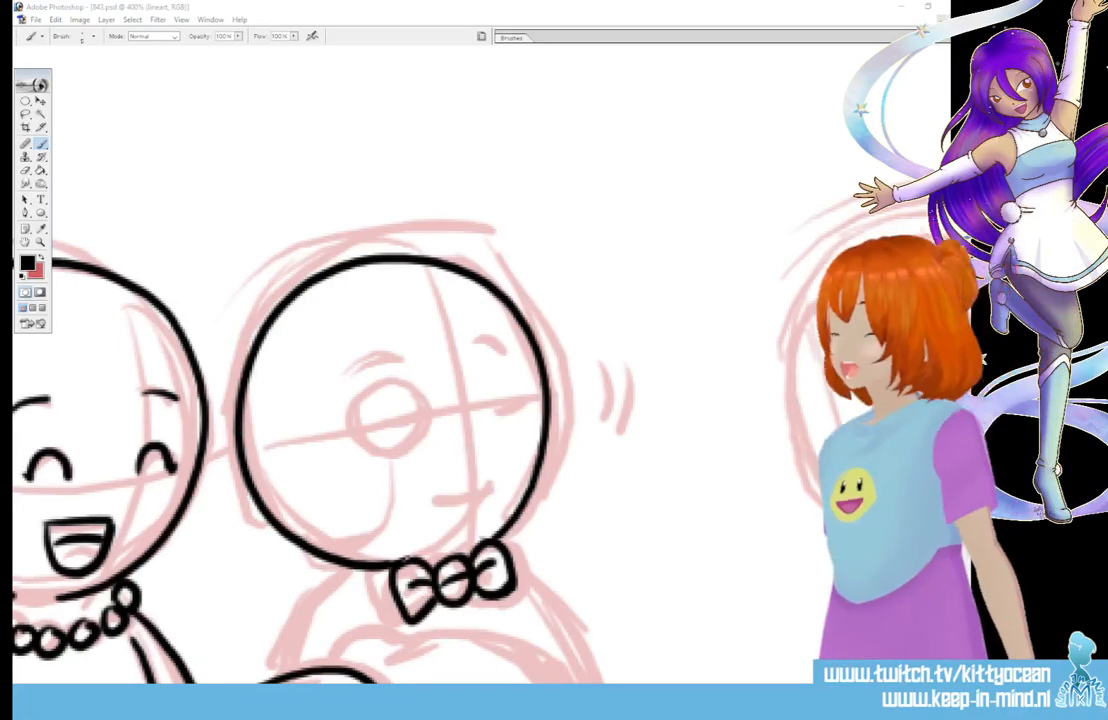
pyautogui.moveTo(346, 381); pyautogui.dragTo(400, 365)
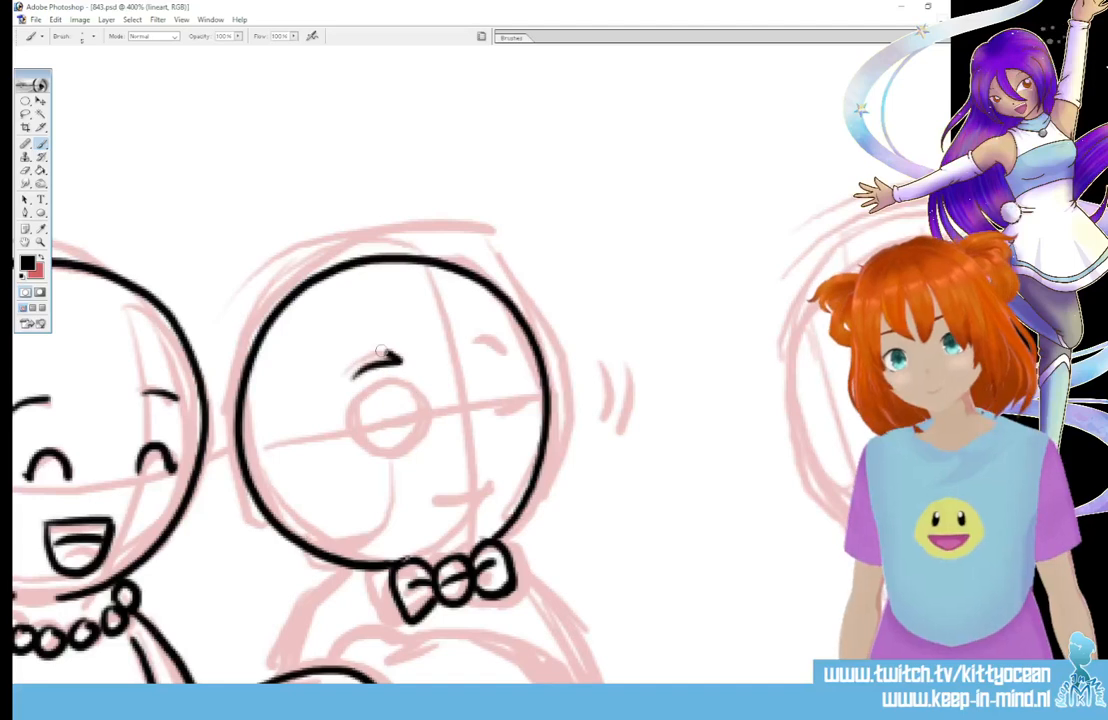
pyautogui.moveTo(480, 350); pyautogui.dragTo(518, 347)
pyautogui.moveTo(412, 385)
pyautogui.mouseDown()
pyautogui.moveTo(395, 378)
pyautogui.moveTo(360, 425)
pyautogui.moveTo(432, 400)
pyautogui.moveTo(384, 378)
pyautogui.mouseUp()
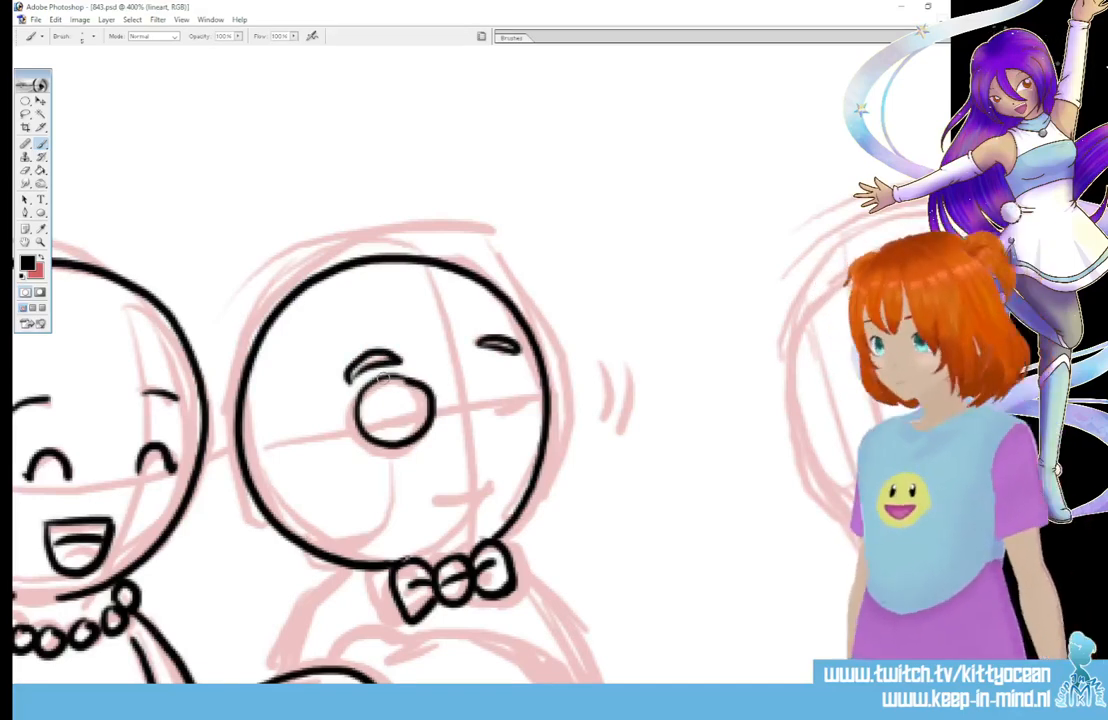
# Step: Undo the near-eye outline, ink the bow-tied figure's two closed eyes and redraw the round monocle around the near one
pyautogui.hotkey('ctrl', 'z')
pyautogui.moveTo(376, 427); pyautogui.dragTo(415, 420)
pyautogui.moveTo(496, 406); pyautogui.dragTo(524, 403)
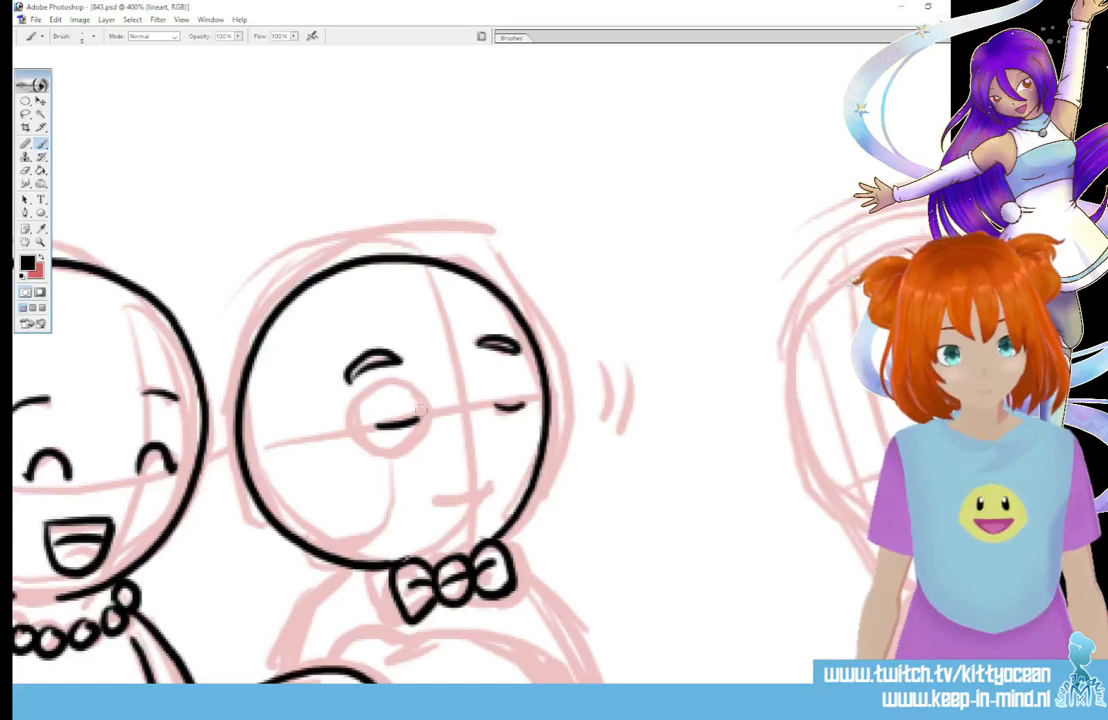
pyautogui.moveTo(430, 416)
pyautogui.mouseDown()
pyautogui.moveTo(400, 384)
pyautogui.moveTo(354, 430)
pyautogui.moveTo(415, 452)
pyautogui.moveTo(385, 386)
pyautogui.mouseUp()
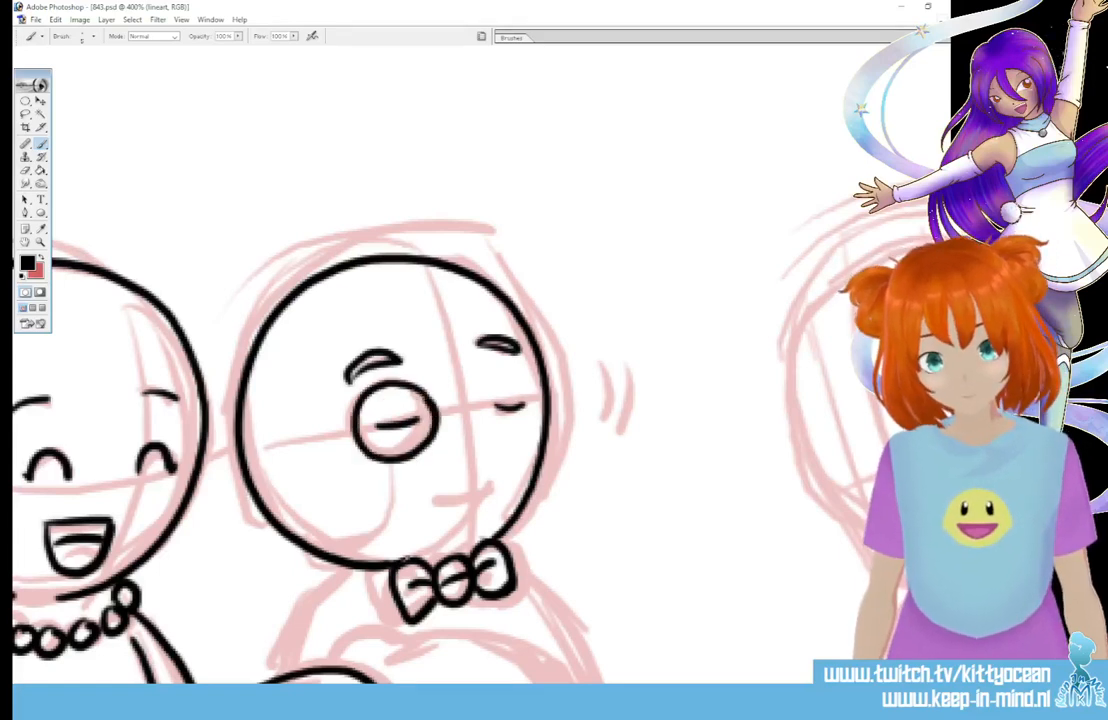
# Step: Ink the monocle's small ring and hanging cord ending in a loop below the chin, redrawing it once with a longer loop
pyautogui.moveTo(383, 467)
pyautogui.mouseDown()
pyautogui.moveTo(371, 564)
pyautogui.moveTo(335, 598)
pyautogui.mouseUp()
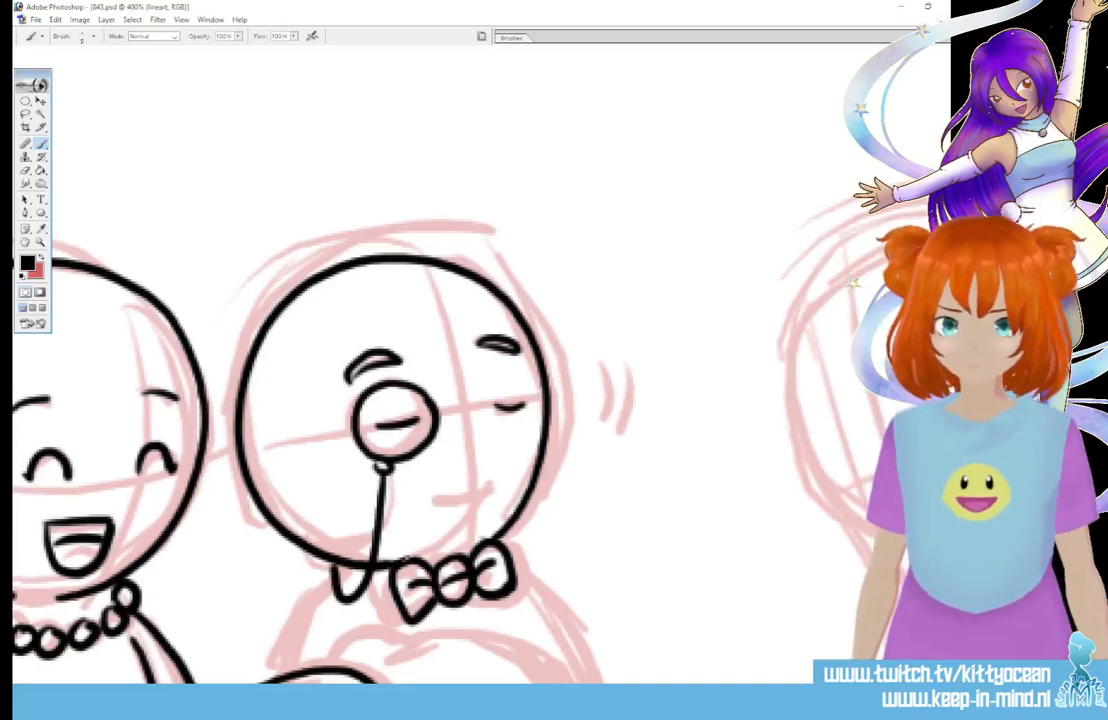
pyautogui.hotkey('ctrl', 'z')
pyautogui.moveTo(383, 473)
pyautogui.mouseDown()
pyautogui.moveTo(368, 570)
pyautogui.moveTo(337, 584)
pyautogui.mouseUp()
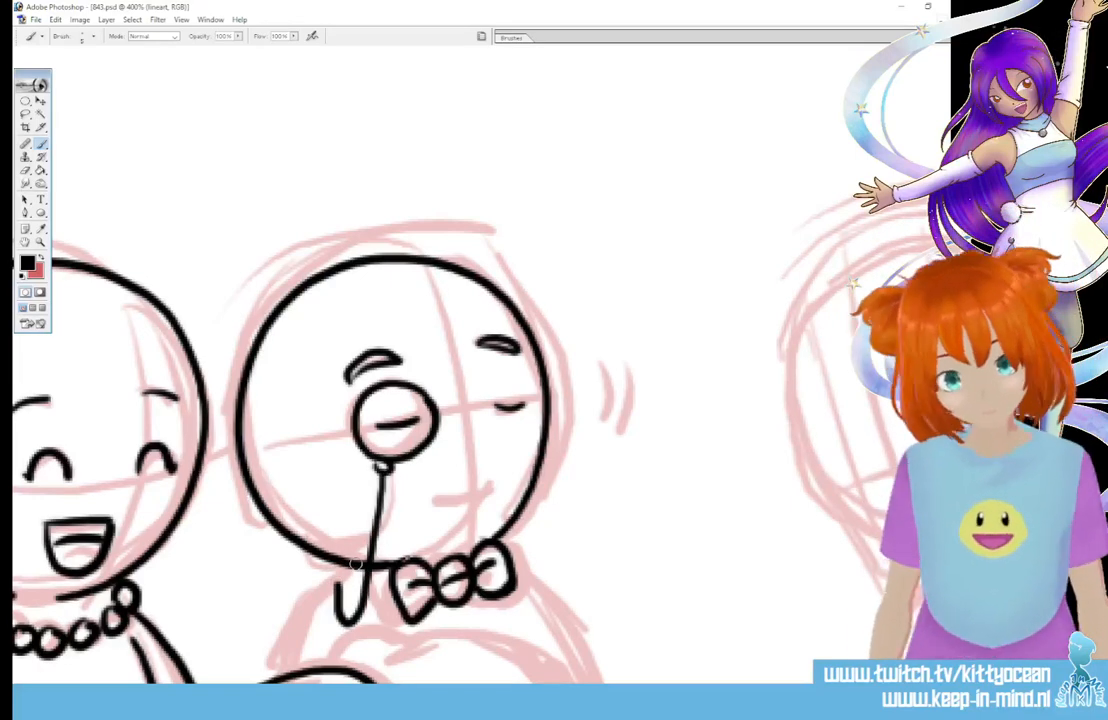
# Step: Ink the bow-tied figure's shoulders and crossed arms over the sketch, including the tucked-in hand and the upper-arm line
pyautogui.scroll(-5, 400, 400)
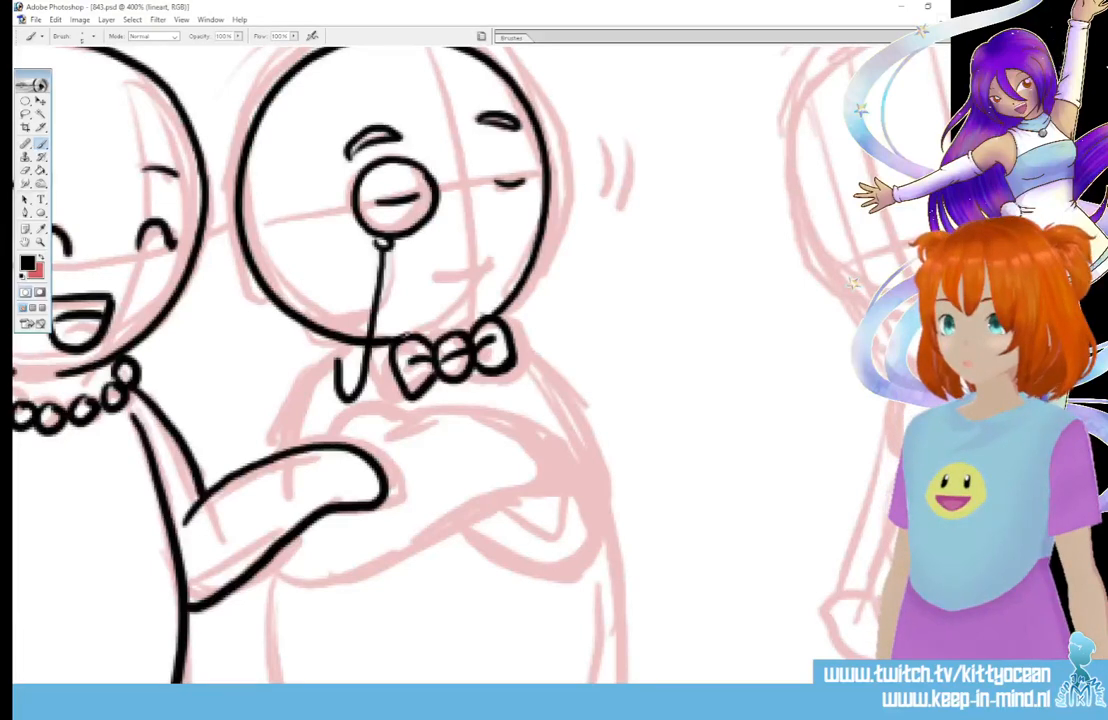
pyautogui.moveTo(357, 347)
pyautogui.mouseDown()
pyautogui.moveTo(285, 415)
pyautogui.moveTo(278, 447)
pyautogui.mouseUp()
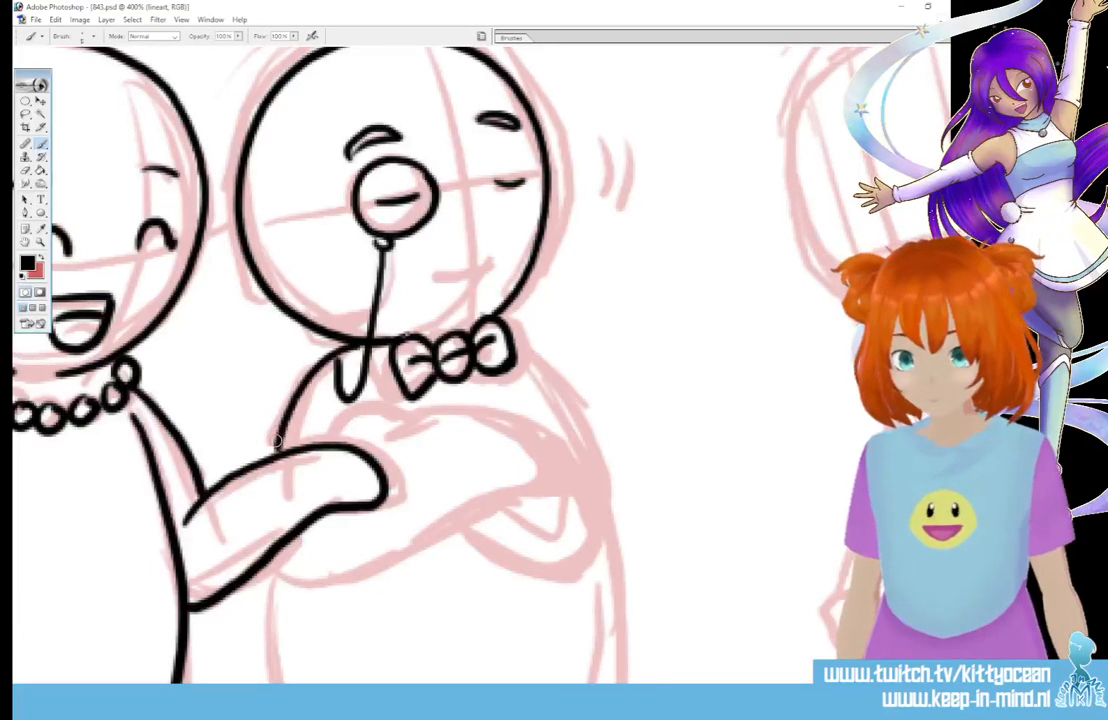
pyautogui.moveTo(268, 562)
pyautogui.mouseDown()
pyautogui.moveTo(328, 576)
pyautogui.moveTo(518, 481)
pyautogui.moveTo(546, 484)
pyautogui.moveTo(560, 467)
pyautogui.moveTo(503, 423)
pyautogui.moveTo(373, 441)
pyautogui.moveTo(403, 416)
pyautogui.mouseUp()
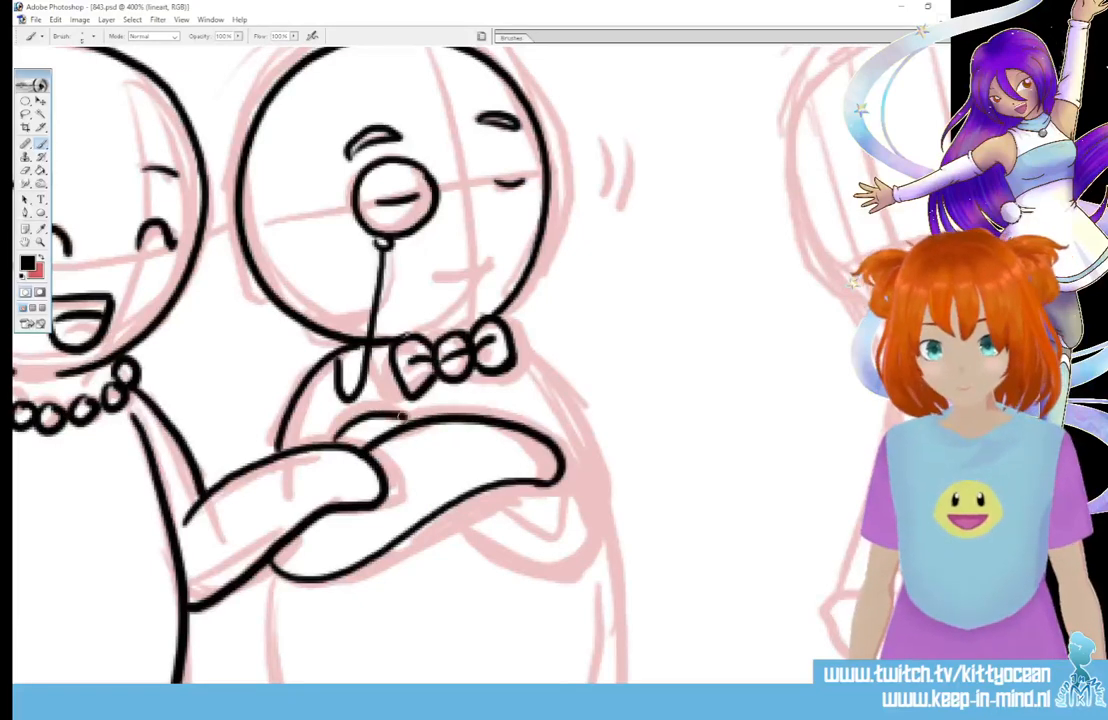
pyautogui.moveTo(480, 518)
pyautogui.mouseDown()
pyautogui.moveTo(500, 535)
pyautogui.moveTo(603, 465)
pyautogui.moveTo(506, 333)
pyautogui.mouseUp()
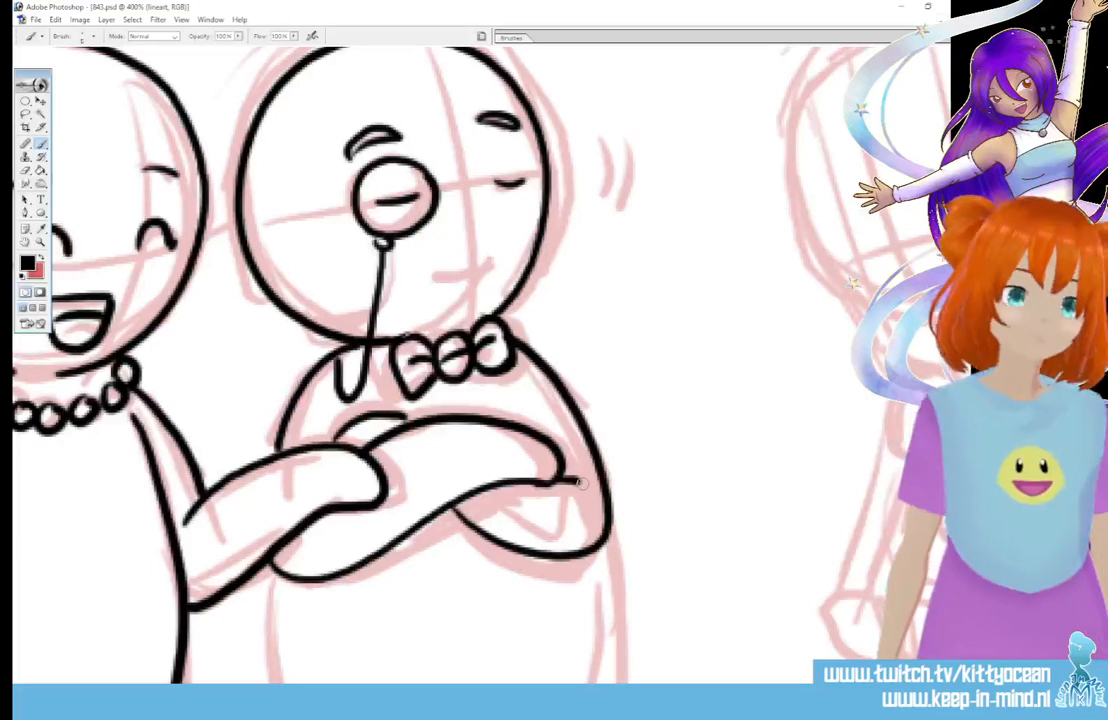
pyautogui.moveTo(520, 391); pyautogui.dragTo(530, 432)
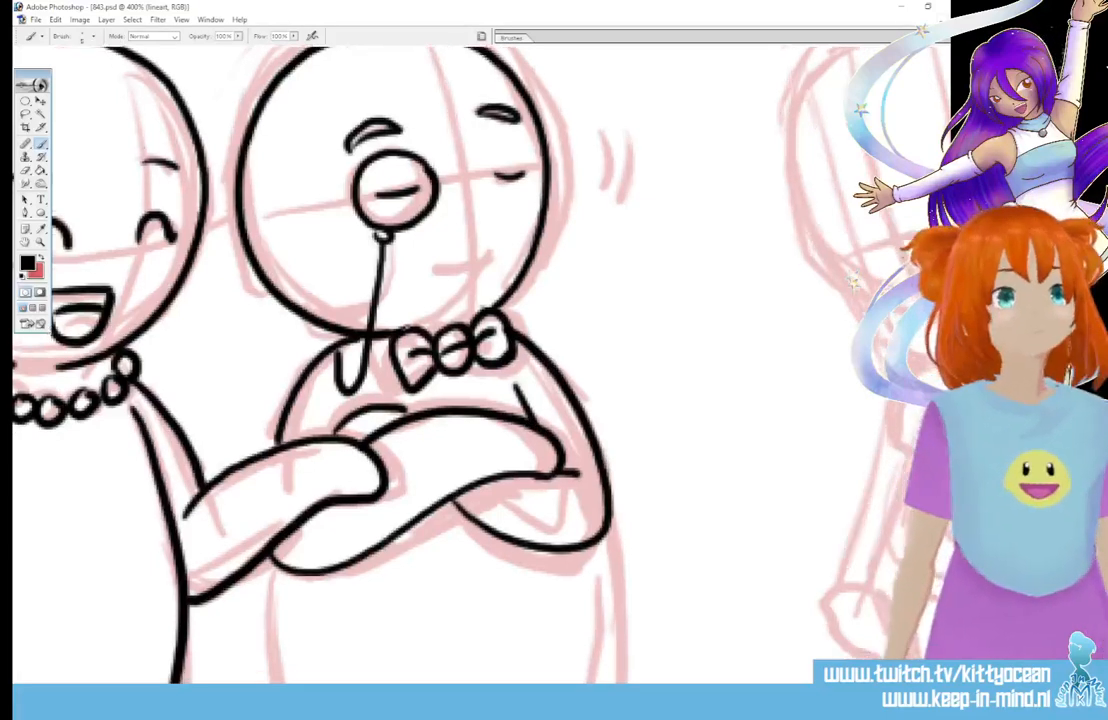
# Step: Ink both sides of the bow-tied figure's lower body from the crossed arms down to the panel border
pyautogui.scroll(-4, 520, 440)
pyautogui.moveTo(274, 354); pyautogui.dragTo(302, 548)
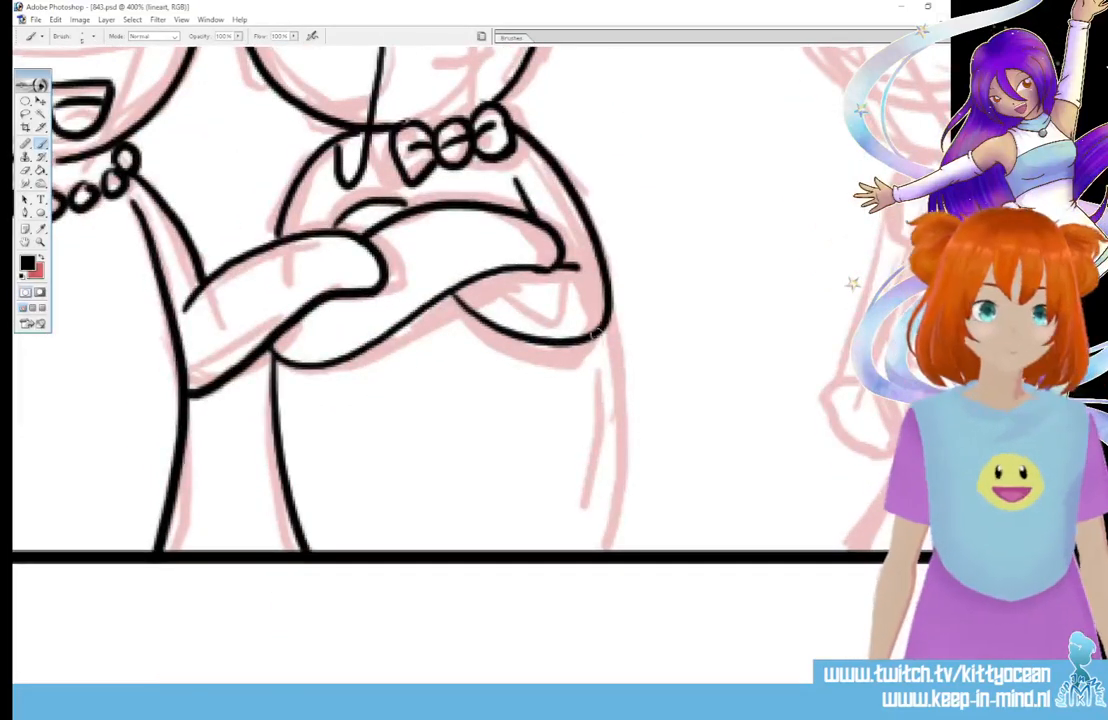
pyautogui.moveTo(596, 335)
pyautogui.mouseDown()
pyautogui.moveTo(612, 481)
pyautogui.moveTo(598, 550)
pyautogui.mouseUp()
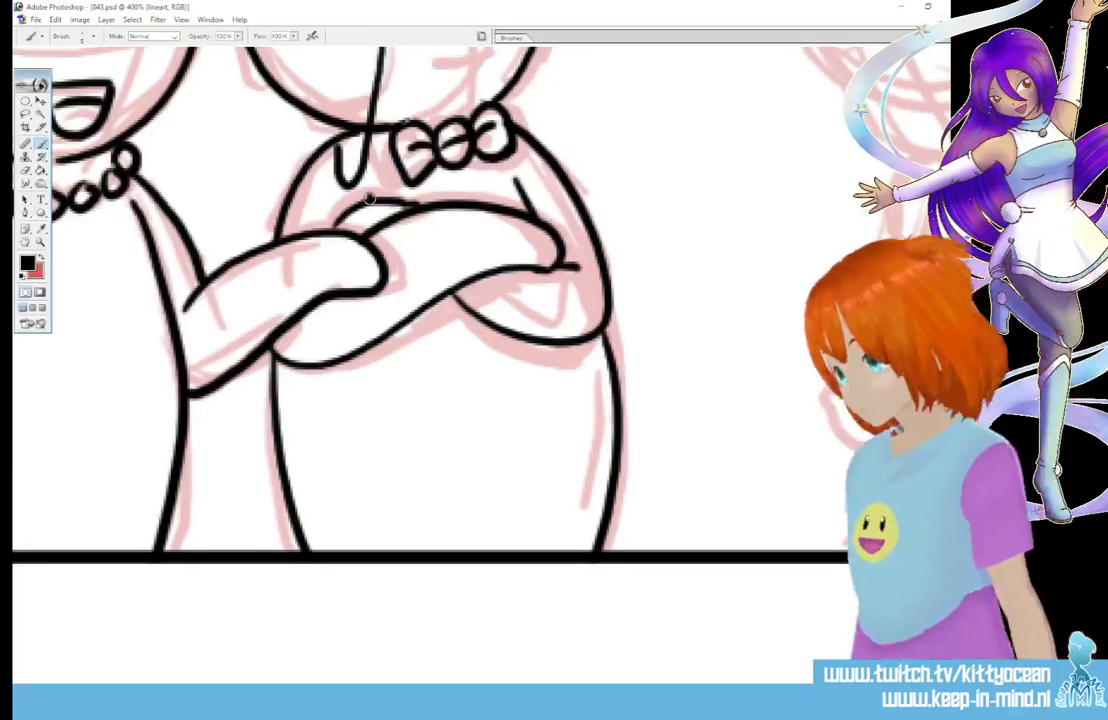
pyautogui.moveTo(369, 199); pyautogui.dragTo(349, 199)
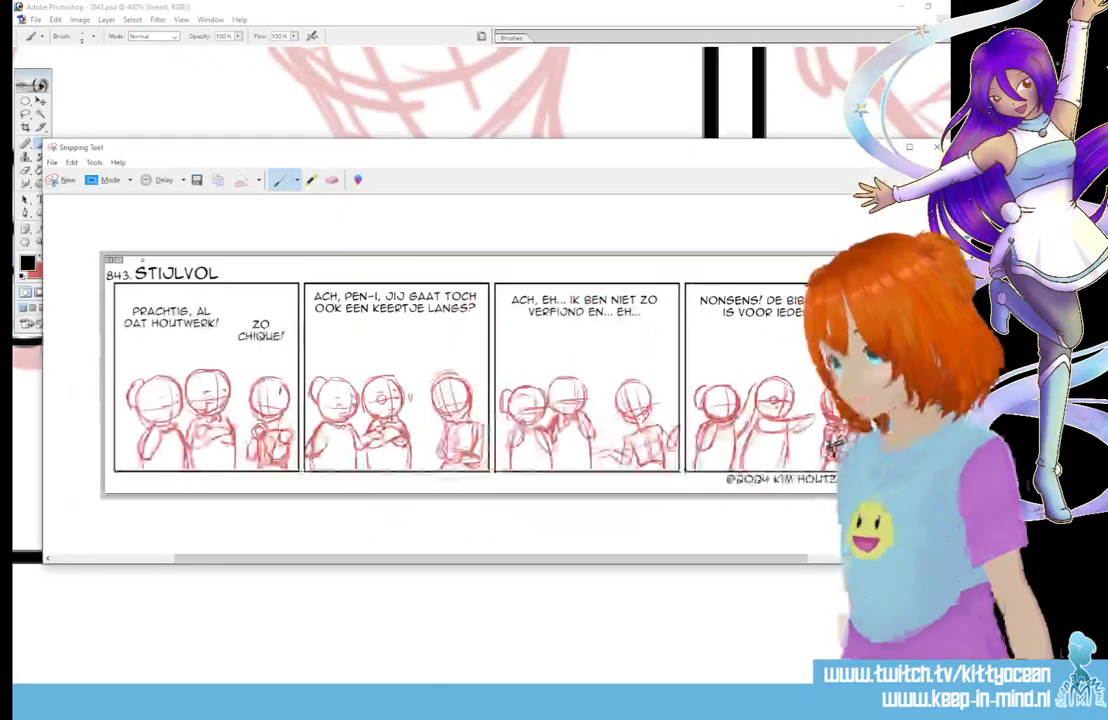
# Step: Close the Snipping Tool capture of the strip and return to the Photoshop drawing
pyautogui.click(934, 147)
pyautogui.click(547, 364)
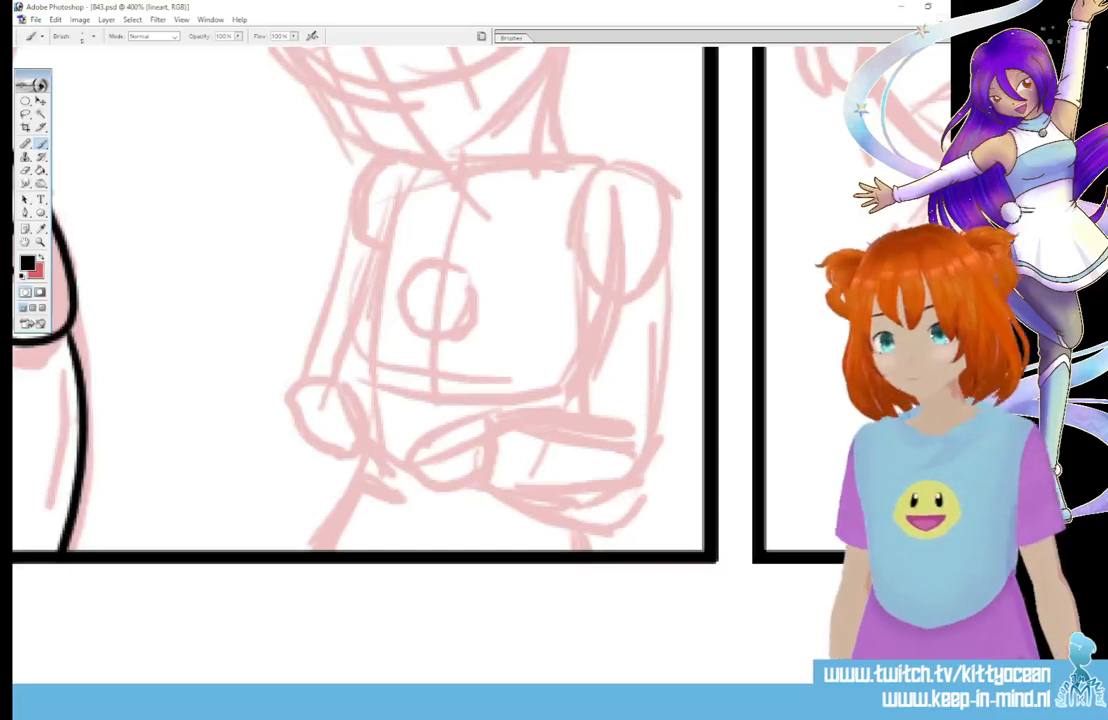
# Step: Ink two small oval eyes on the third figure's sketched head in the same panel
pyautogui.scroll(3, 539, 368)
pyautogui.scroll(2, 460, 365)
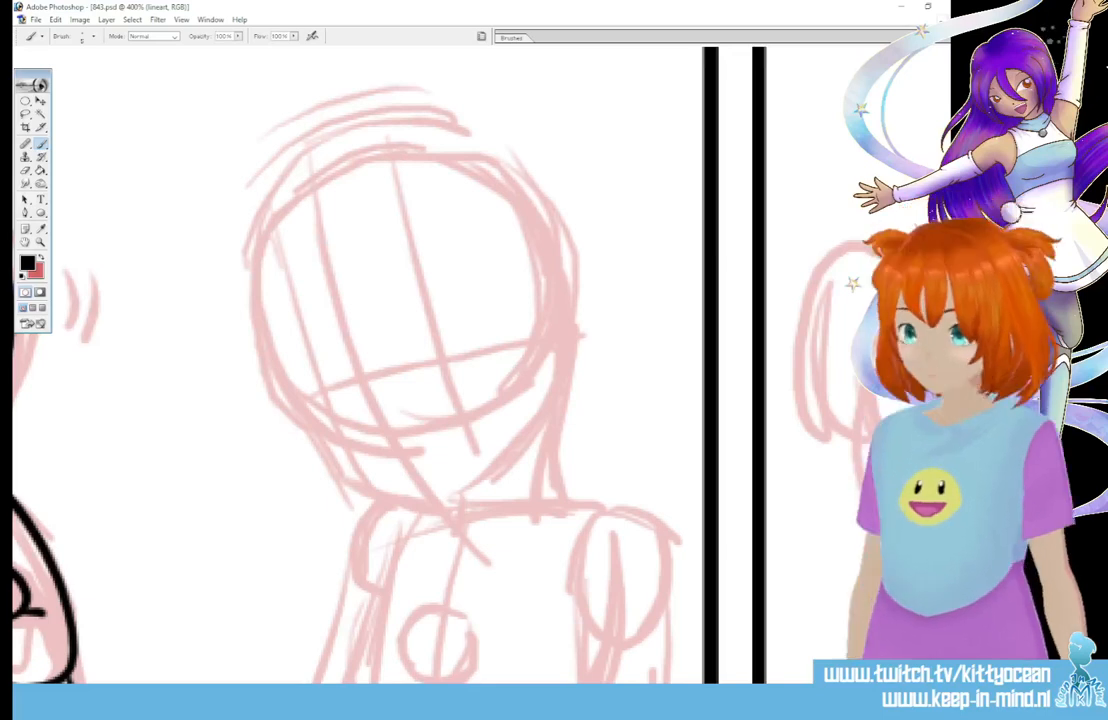
pyautogui.moveTo(488, 690); pyautogui.dragTo(462, 690)
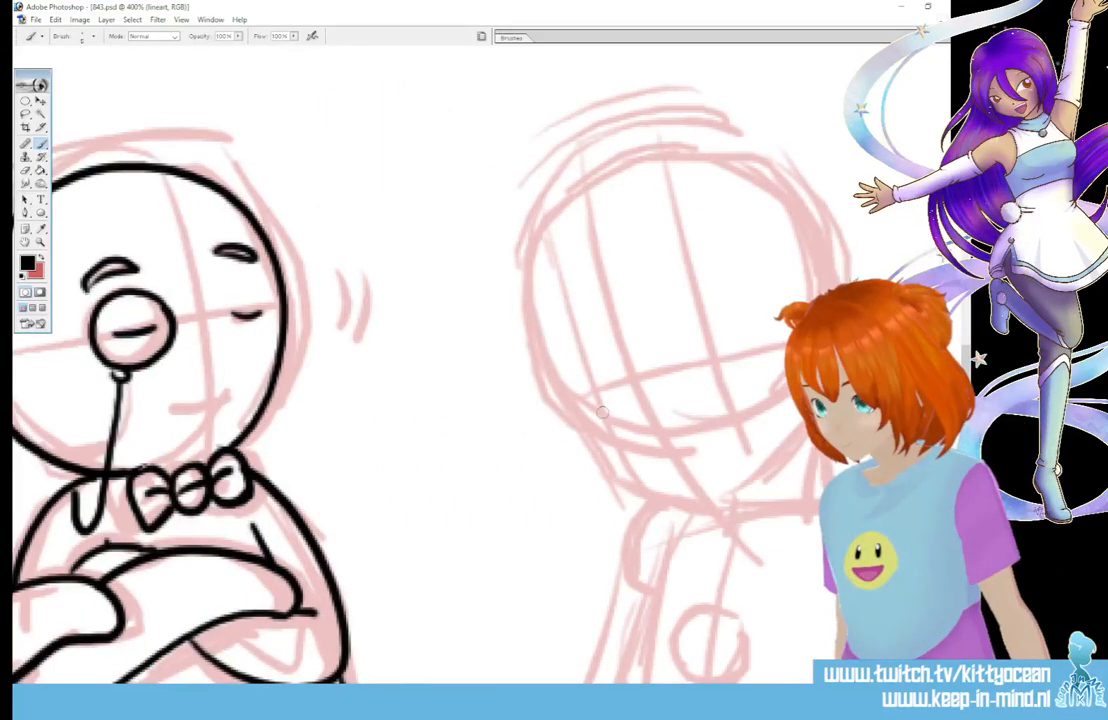
pyautogui.moveTo(615, 401); pyautogui.dragTo(611, 405)
pyautogui.moveTo(708, 375)
pyautogui.mouseDown()
pyautogui.moveTo(716, 403)
pyautogui.moveTo(710, 374)
pyautogui.mouseUp()
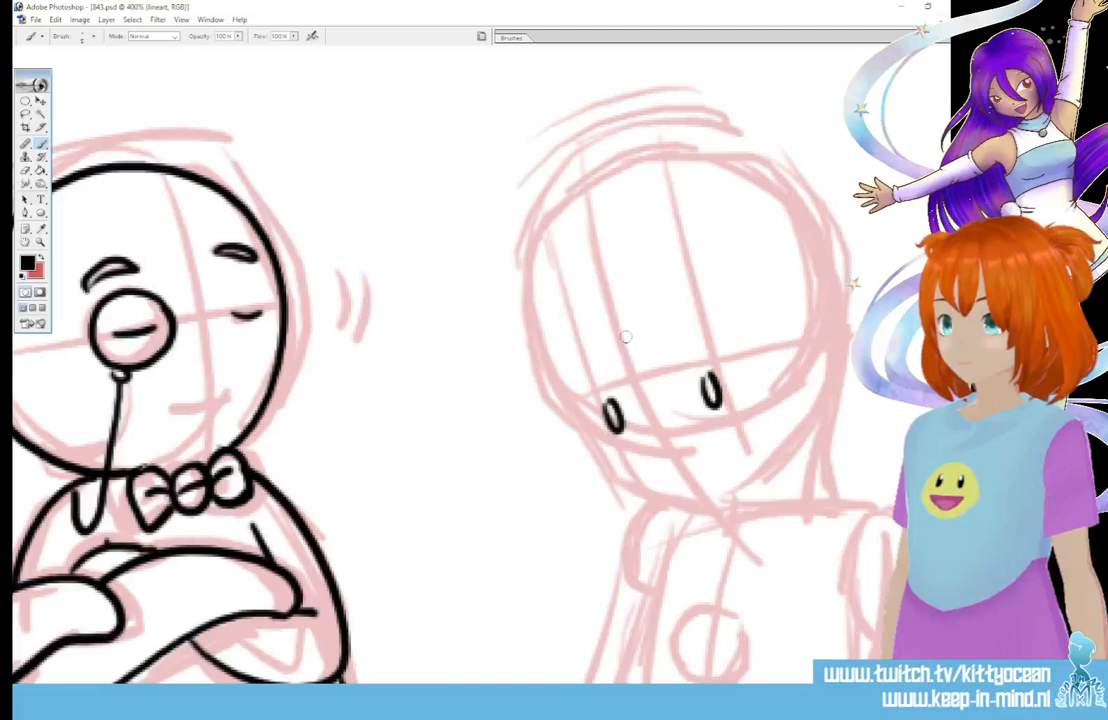
# Step: Ink the third figure's upper eyelids, slanted worried eyebrows, dot nose and tiny mouth
pyautogui.moveTo(590, 398); pyautogui.dragTo(614, 383)
pyautogui.moveTo(696, 365); pyautogui.dragTo(722, 366)
pyautogui.moveTo(580, 369); pyautogui.dragTo(603, 346)
pyautogui.moveTo(696, 322); pyautogui.dragTo(723, 325)
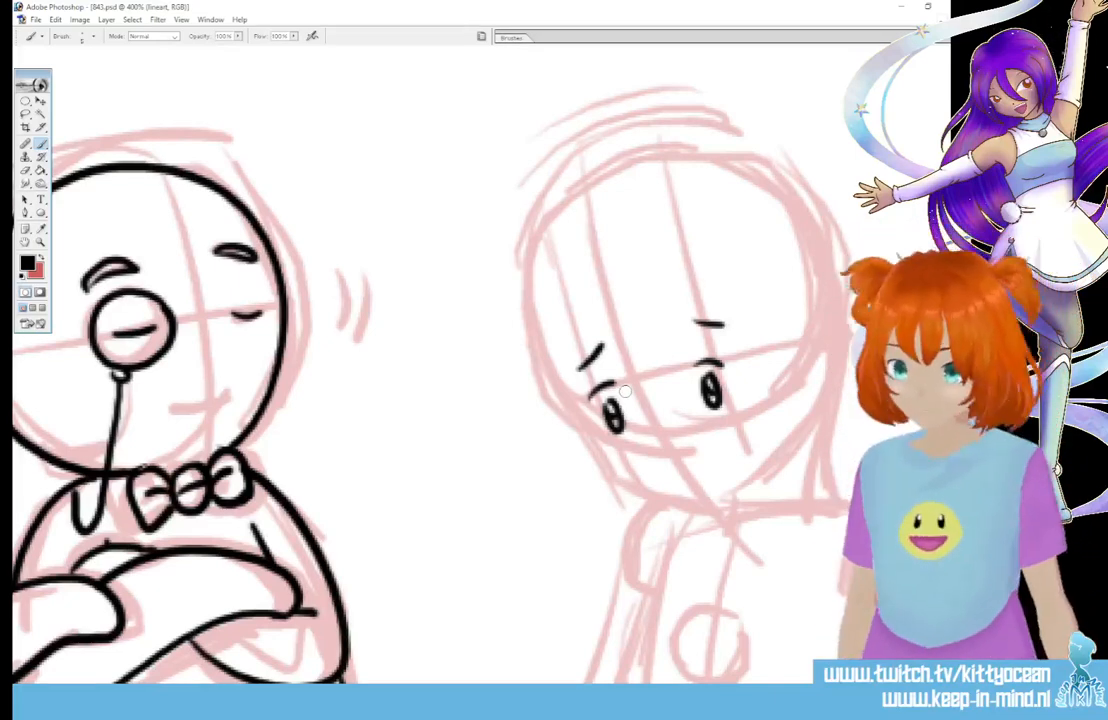
pyautogui.click(672, 452)
pyautogui.click(714, 478)
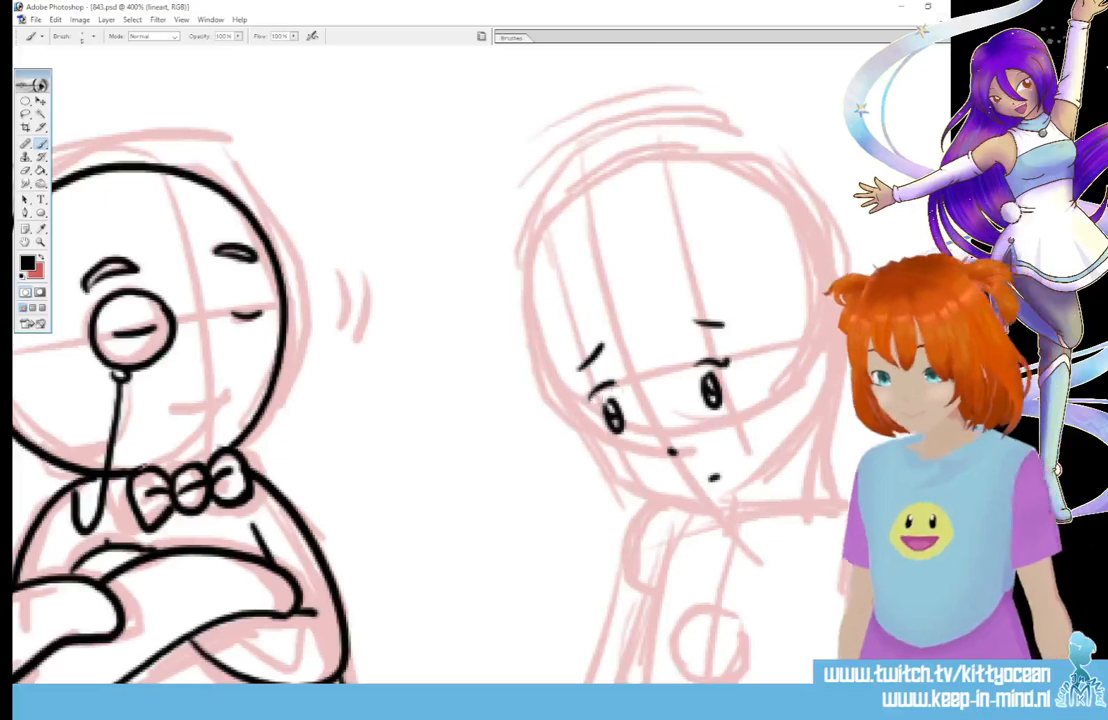
# Step: Ink the third figure's fringe, long face-framing locks, curved tufts on both sides of the head, and jawline
pyautogui.moveTo(606, 305)
pyautogui.mouseDown()
pyautogui.moveTo(588, 368)
pyautogui.moveTo(652, 325)
pyautogui.moveTo(688, 376)
pyautogui.mouseUp()
pyautogui.moveTo(665, 295); pyautogui.dragTo(742, 478)
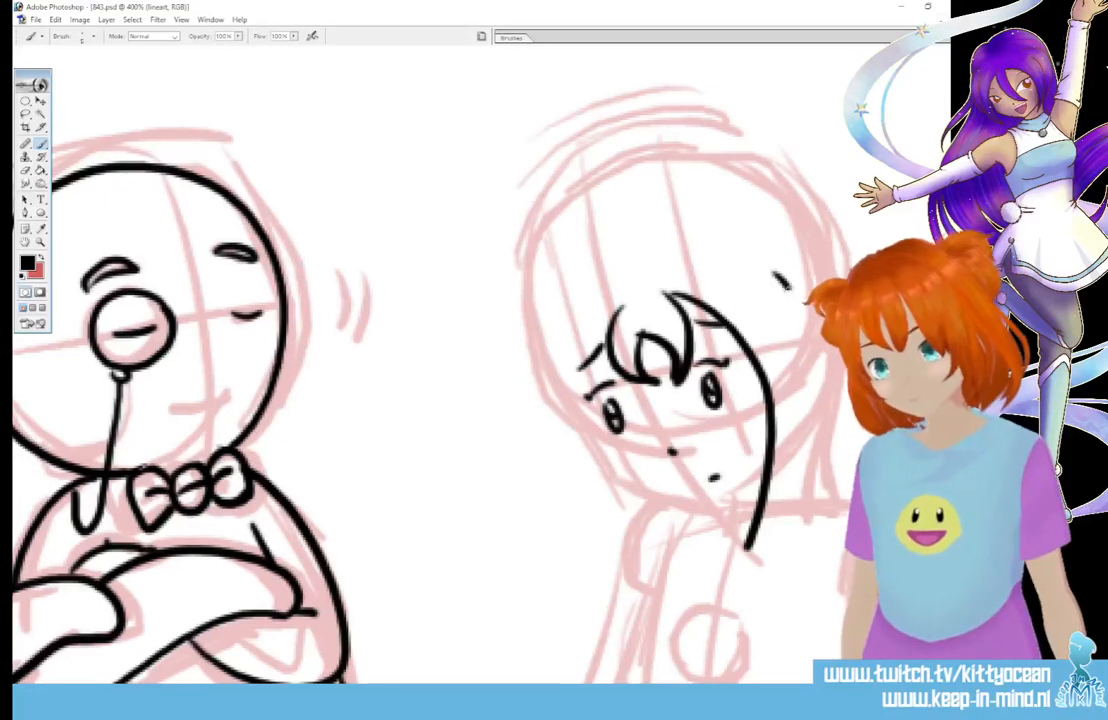
pyautogui.moveTo(775, 272); pyautogui.dragTo(745, 545)
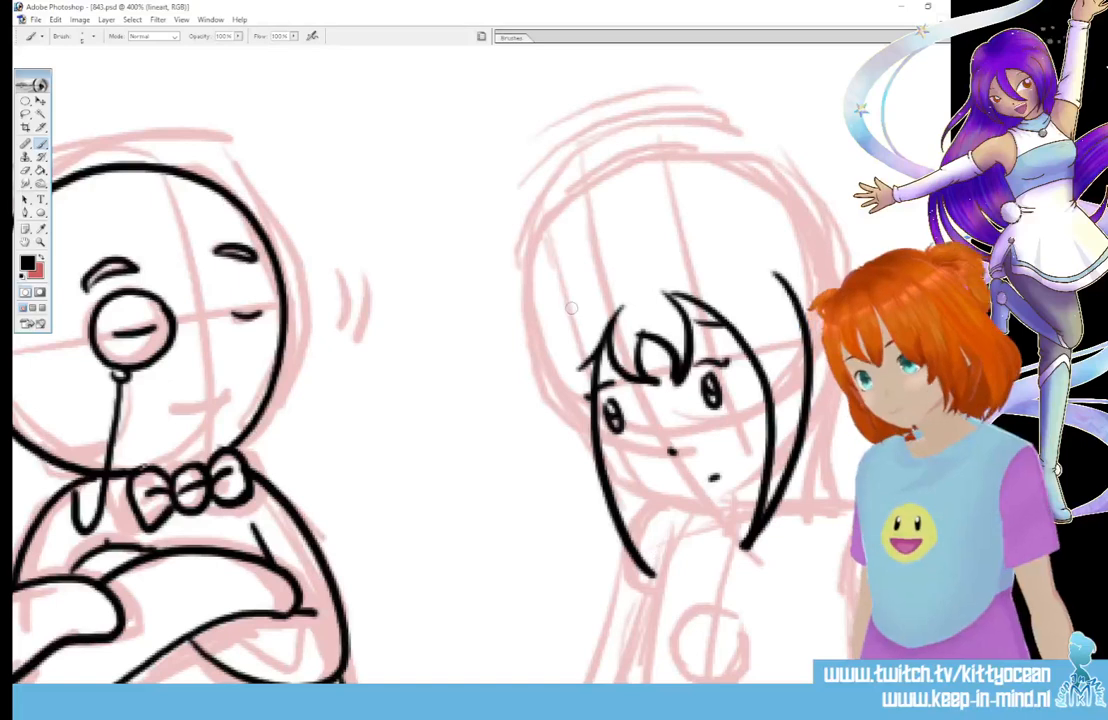
pyautogui.moveTo(566, 309)
pyautogui.mouseDown()
pyautogui.moveTo(627, 544)
pyautogui.moveTo(654, 573)
pyautogui.moveTo(532, 375)
pyautogui.mouseUp()
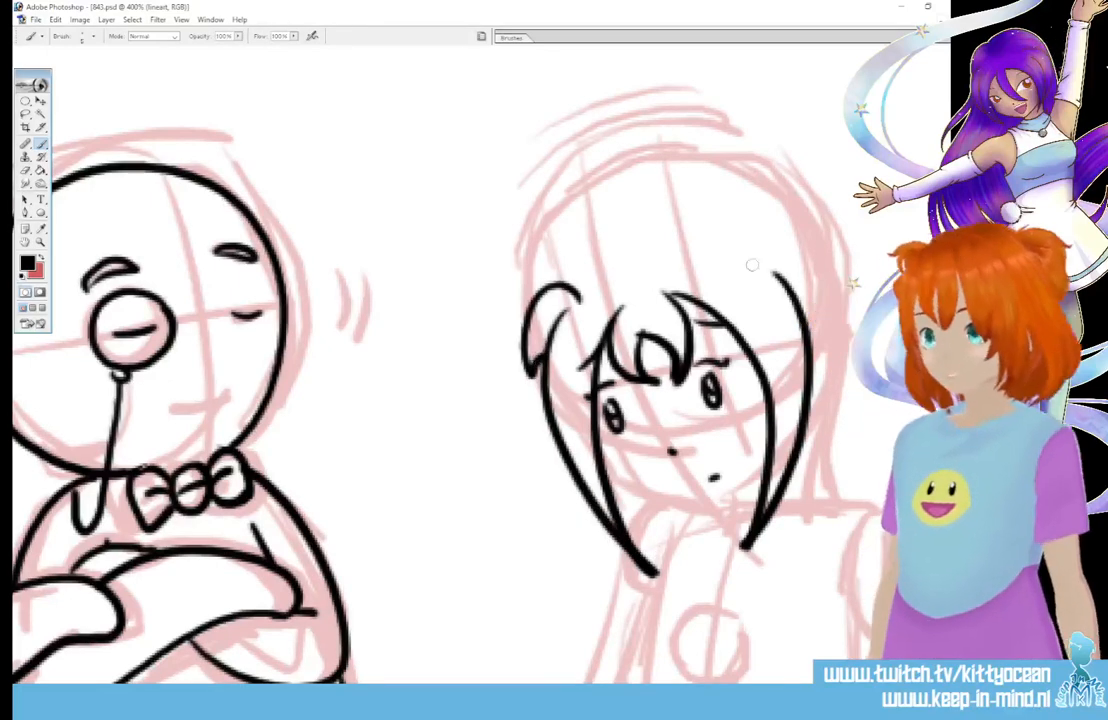
pyautogui.moveTo(742, 272); pyautogui.dragTo(830, 330)
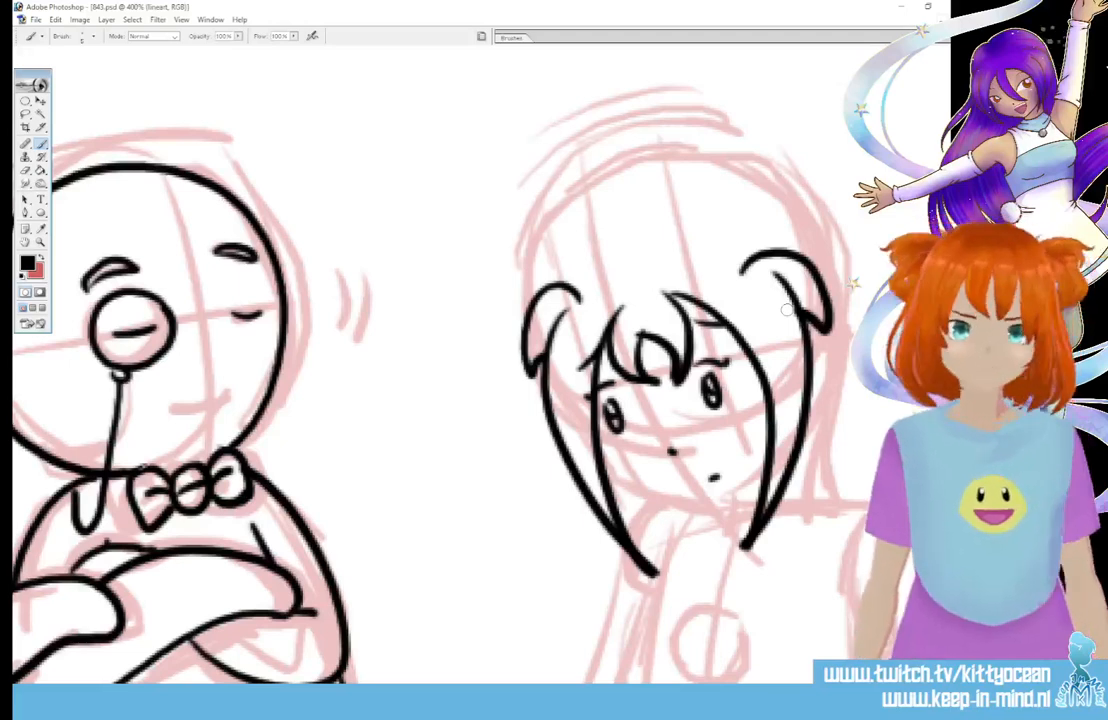
pyautogui.moveTo(617, 480); pyautogui.dragTo(738, 497)
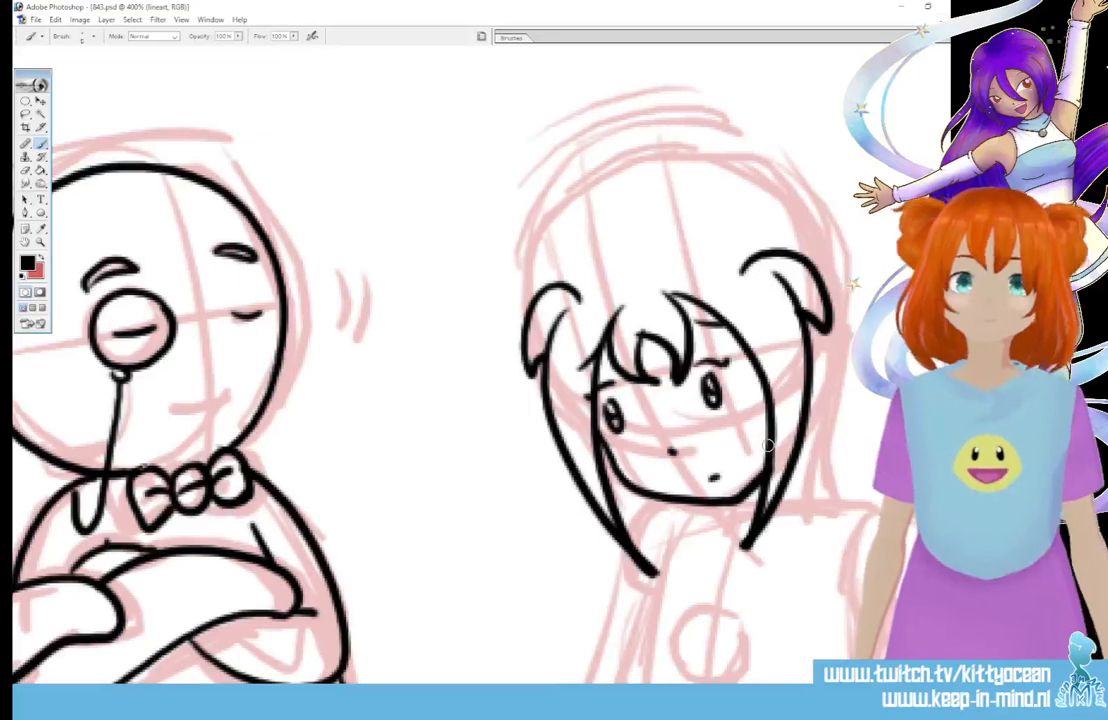
# Step: Ink the third figure's raised pigtails on both sides and the crown outline of the hair between them
pyautogui.moveTo(797, 238)
pyautogui.mouseDown()
pyautogui.moveTo(782, 160)
pyautogui.moveTo(900, 222)
pyautogui.mouseUp()
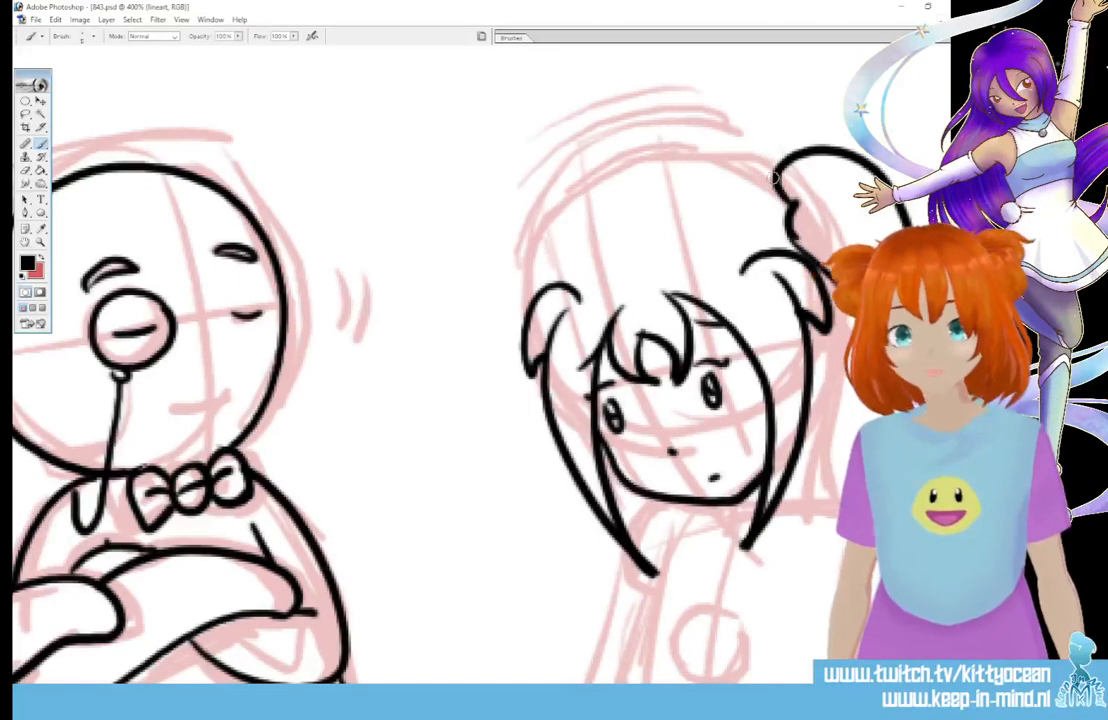
pyautogui.moveTo(776, 181)
pyautogui.mouseDown()
pyautogui.moveTo(656, 195)
pyautogui.moveTo(632, 232)
pyautogui.mouseUp()
pyautogui.moveTo(659, 192)
pyautogui.mouseDown()
pyautogui.moveTo(585, 213)
pyautogui.moveTo(548, 285)
pyautogui.mouseUp()
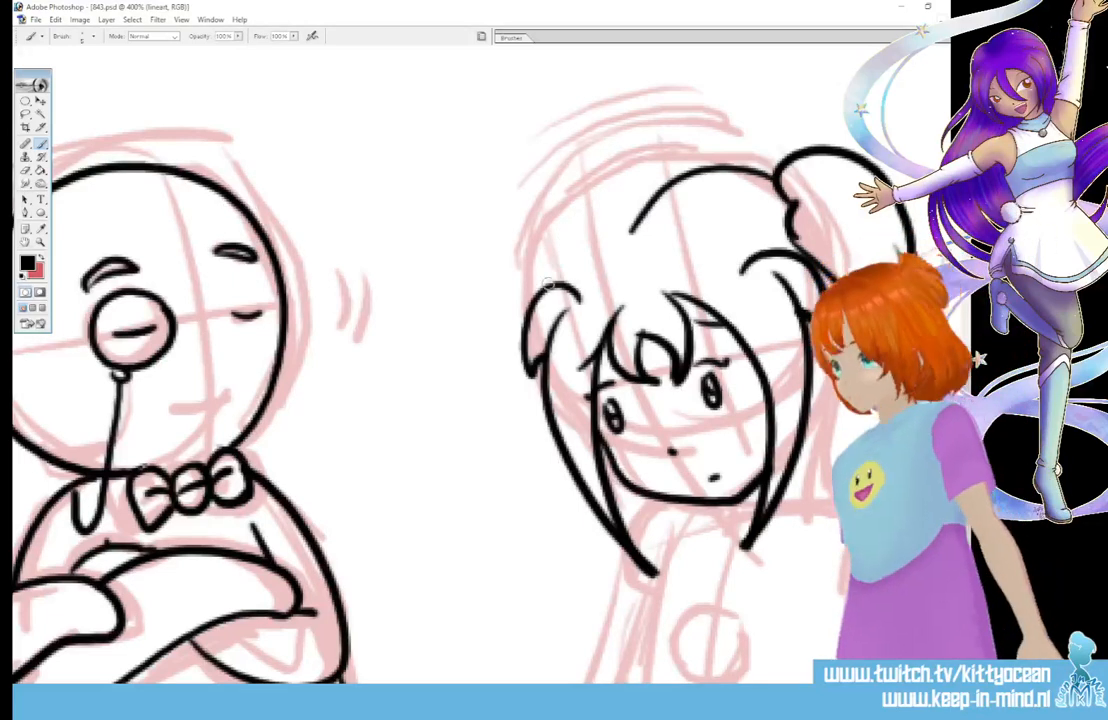
pyautogui.moveTo(560, 228)
pyautogui.mouseDown()
pyautogui.moveTo(499, 302)
pyautogui.moveTo(538, 372)
pyautogui.mouseUp()
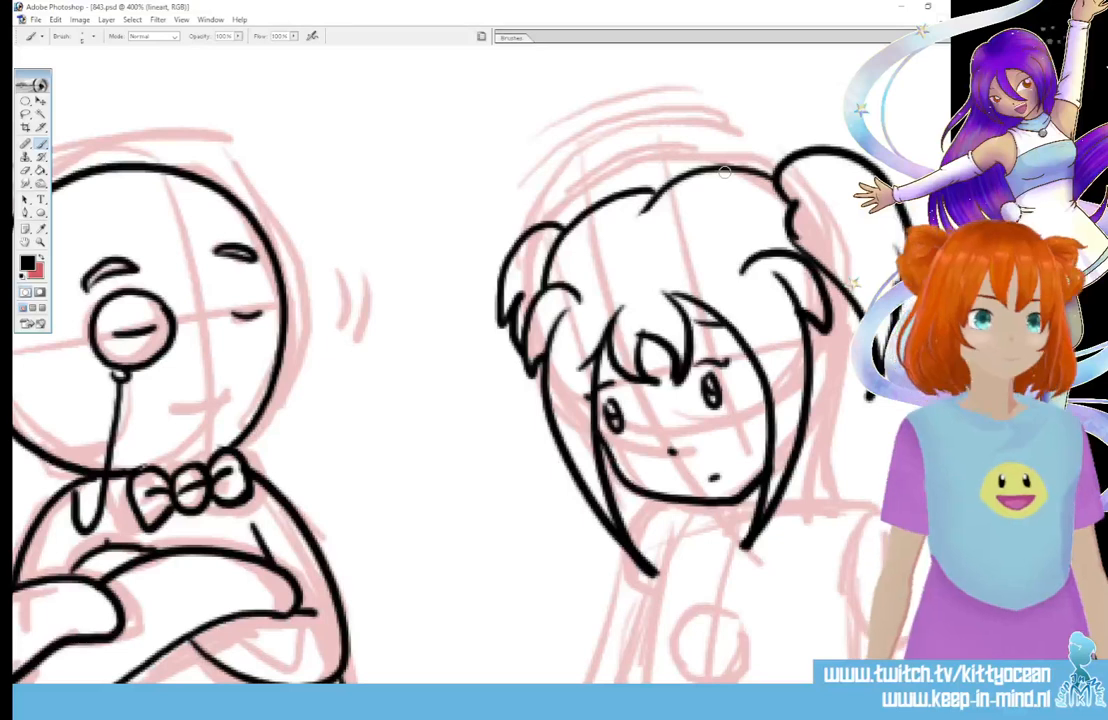
# Step: Ink the third figure's long loose hair strands falling behind the neck and shoulders on both sides
pyautogui.moveTo(814, 575)
pyautogui.mouseDown()
pyautogui.moveTo(504, 576)
pyautogui.moveTo(514, 575)
pyautogui.mouseUp()
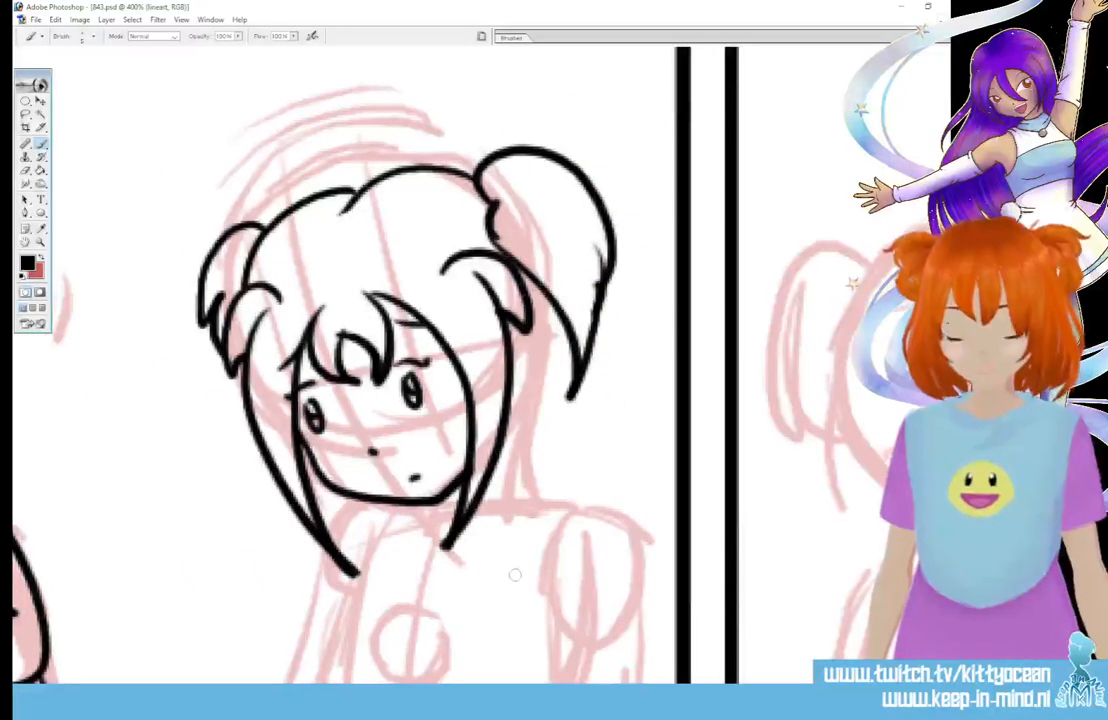
pyautogui.moveTo(530, 280); pyautogui.dragTo(563, 468)
pyautogui.moveTo(570, 392); pyautogui.dragTo(646, 557)
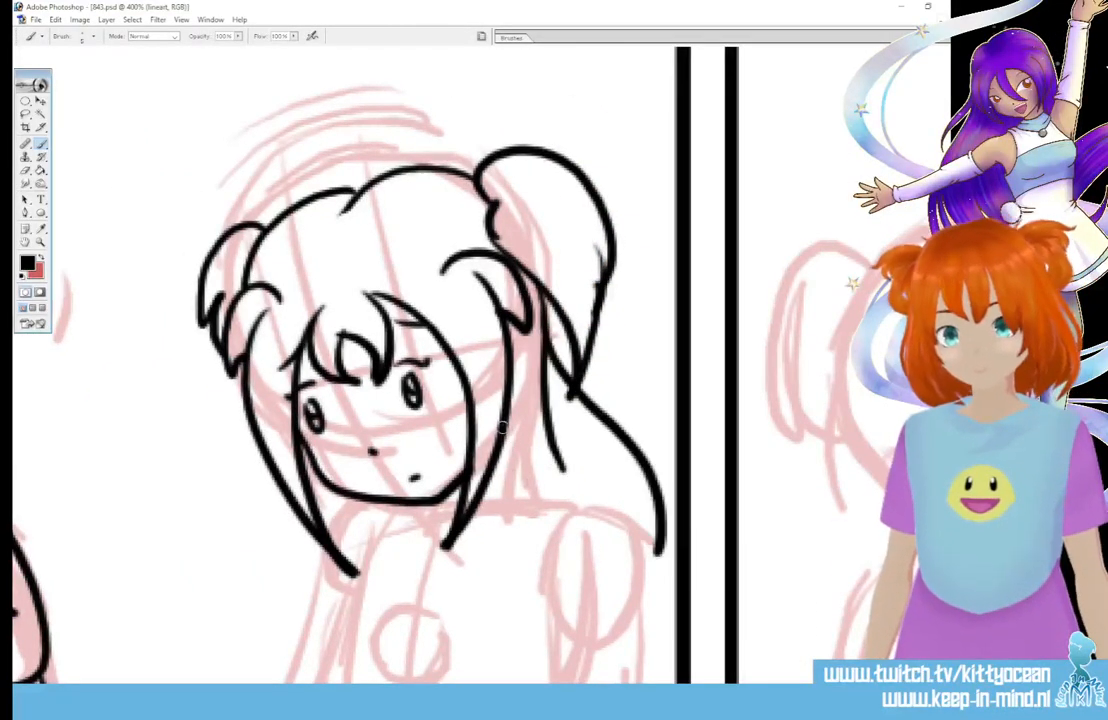
pyautogui.moveTo(552, 480); pyautogui.dragTo(518, 572)
pyautogui.moveTo(275, 482); pyautogui.dragTo(270, 572)
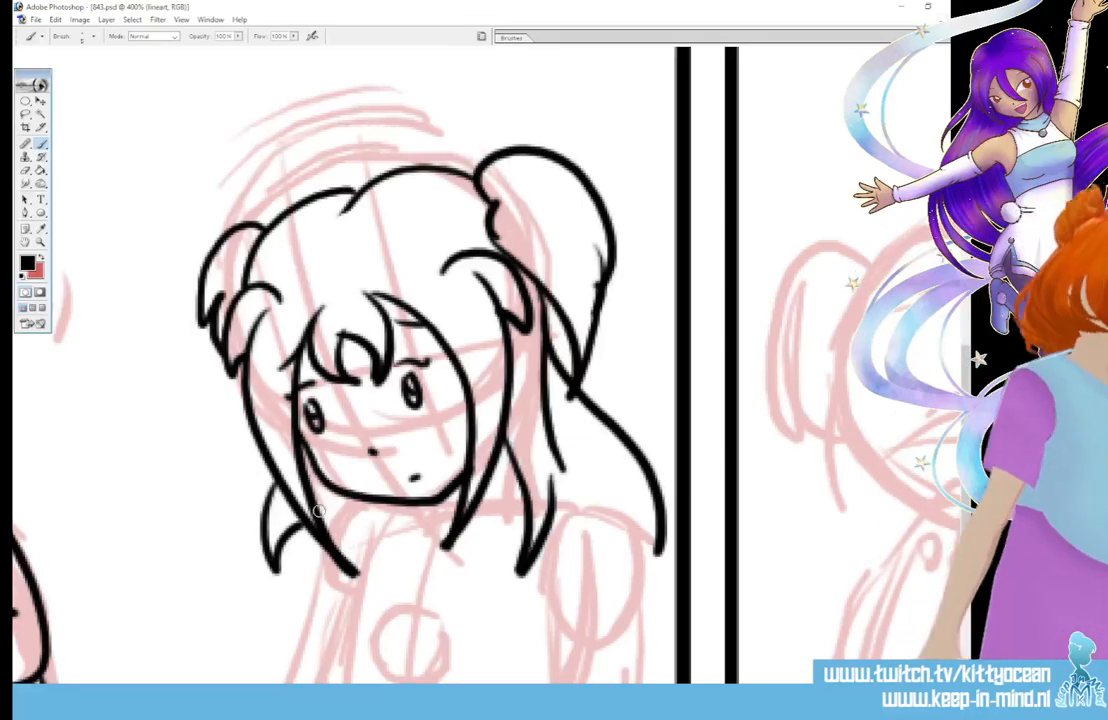
# Step: Ink the third figure's neckline and short collar marks below the chin
pyautogui.scroll(-5, 318, 511)
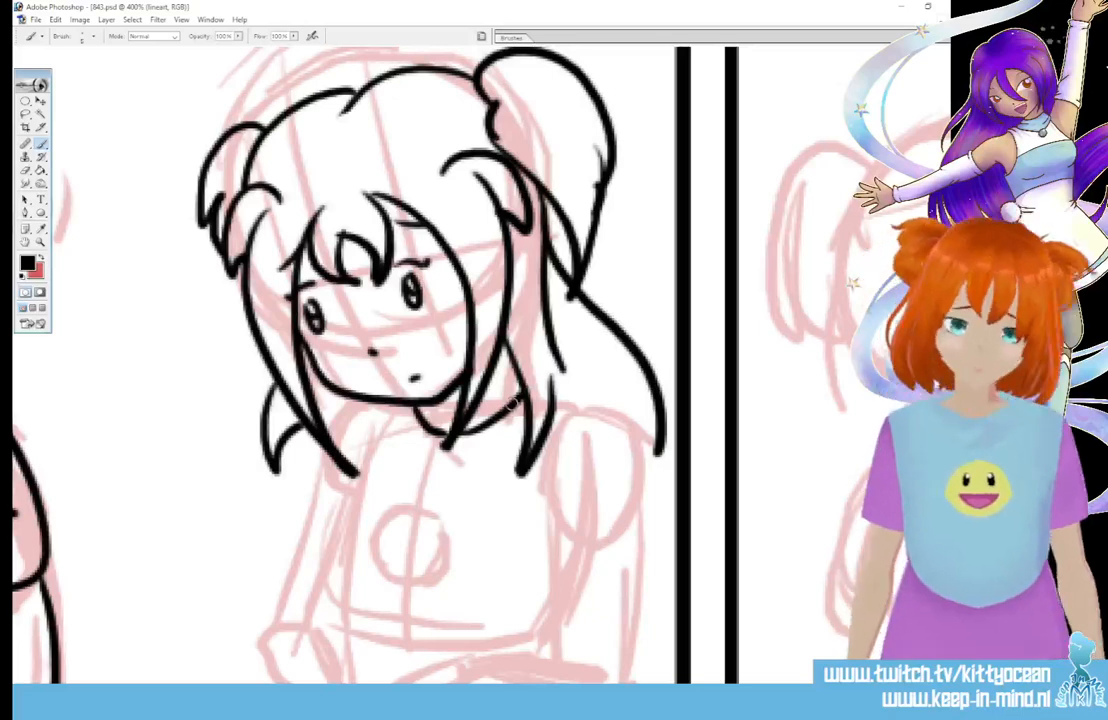
pyautogui.moveTo(397, 407); pyautogui.dragTo(402, 429)
pyautogui.moveTo(434, 467); pyautogui.dragTo(515, 434)
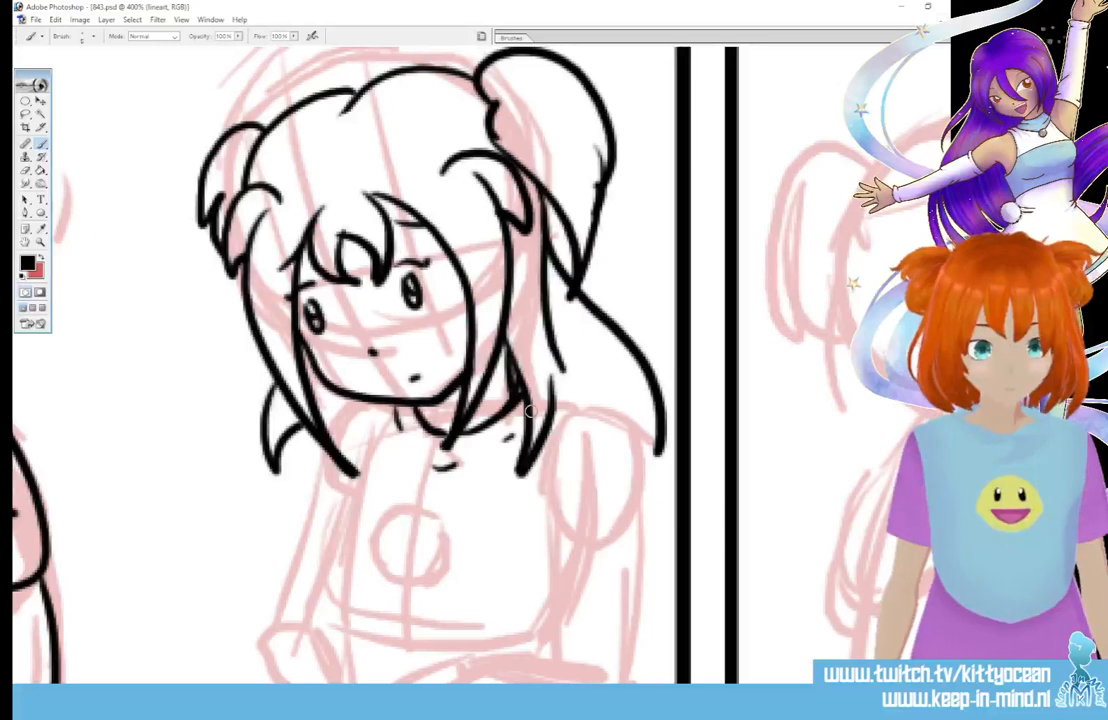
# Step: Ink the third figure's arm line from the neck down to the lowered hand and its four curled fingers
pyautogui.scroll(-3, 530, 410)
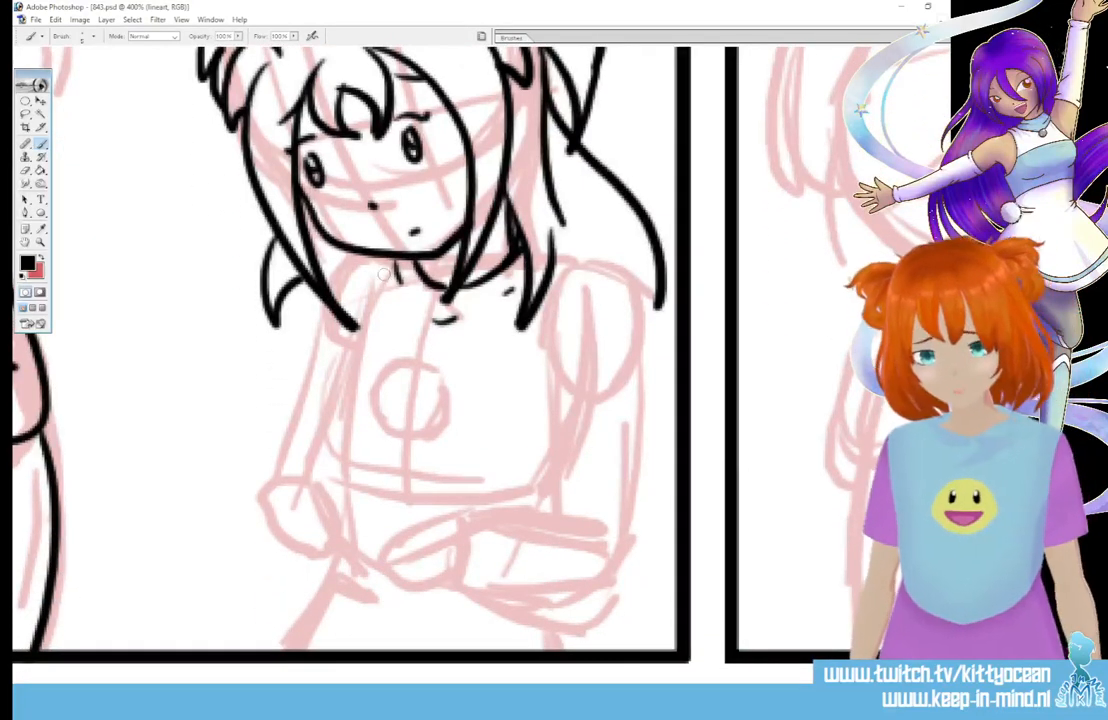
pyautogui.moveTo(378, 268)
pyautogui.mouseDown()
pyautogui.moveTo(291, 495)
pyautogui.moveTo(274, 495)
pyautogui.moveTo(289, 507)
pyautogui.moveTo(308, 485)
pyautogui.moveTo(300, 516)
pyautogui.moveTo(282, 510)
pyautogui.moveTo(309, 515)
pyautogui.moveTo(322, 500)
pyautogui.moveTo(311, 527)
pyautogui.moveTo(340, 512)
pyautogui.mouseUp()
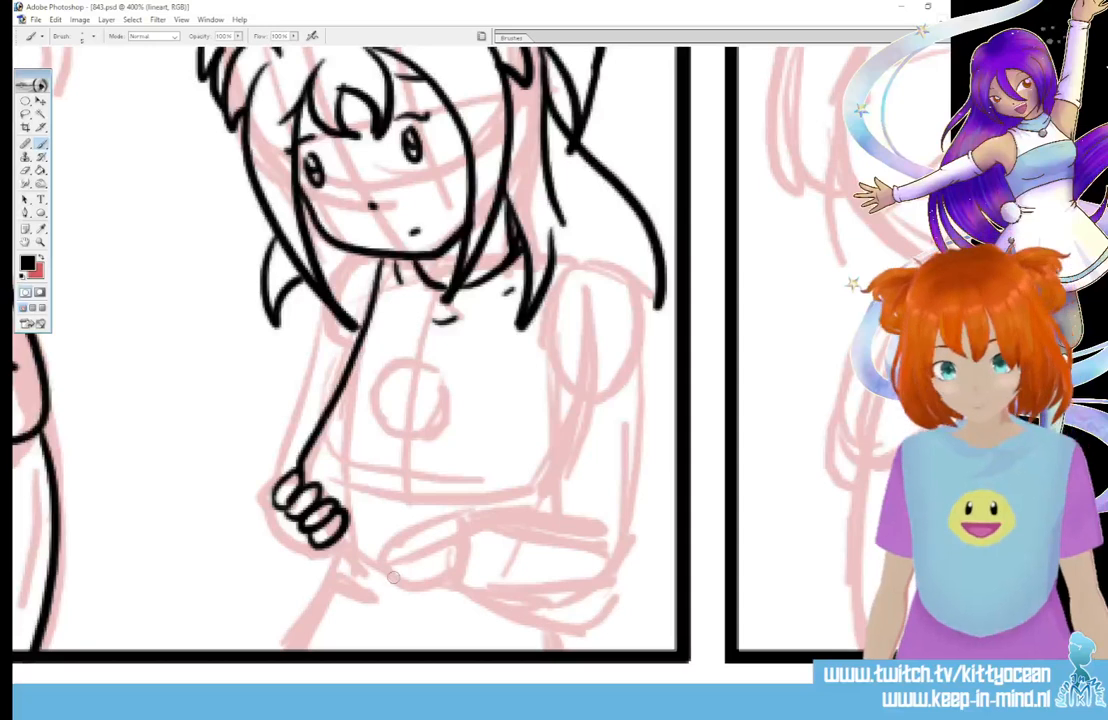
# Step: Try to ink the curled fingers of the third figure's other hand at the waist
pyautogui.moveTo(394, 577)
pyautogui.mouseDown()
pyautogui.moveTo(397, 539)
pyautogui.moveTo(412, 543)
pyautogui.moveTo(411, 568)
pyautogui.moveTo(412, 540)
pyautogui.moveTo(430, 526)
pyautogui.moveTo(439, 558)
pyautogui.moveTo(434, 534)
pyautogui.moveTo(460, 528)
pyautogui.moveTo(458, 543)
pyautogui.moveTo(464, 516)
pyautogui.moveTo(460, 564)
pyautogui.mouseUp()
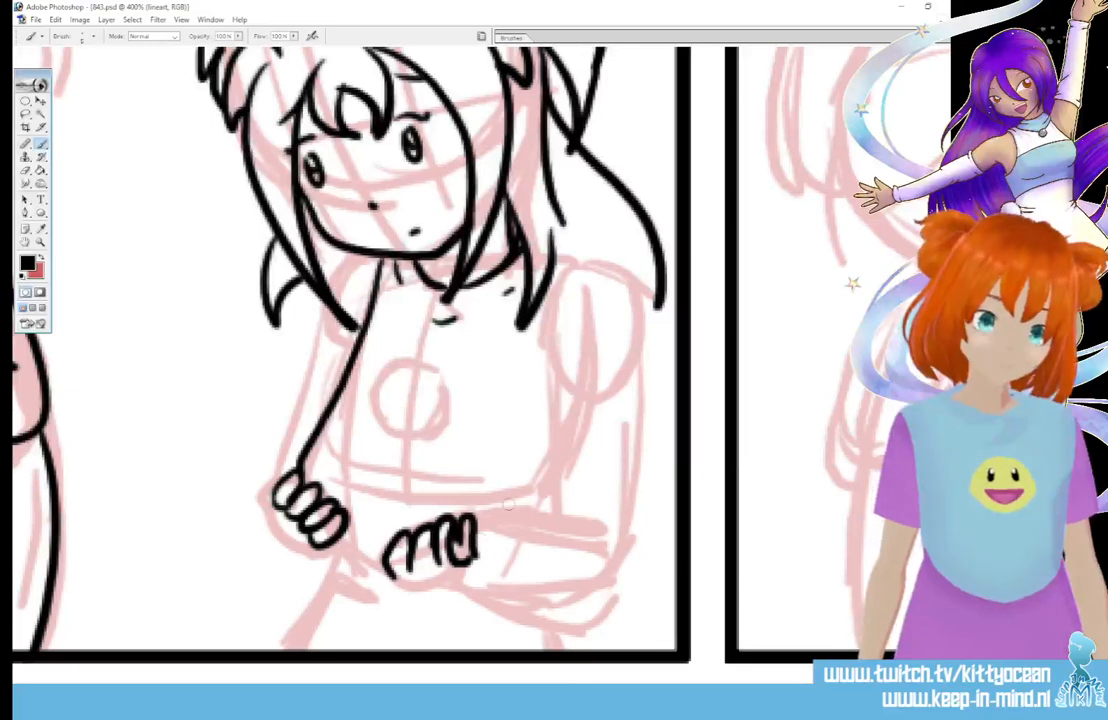
pyautogui.moveTo(480, 512)
pyautogui.mouseDown()
pyautogui.moveTo(388, 544)
pyautogui.moveTo(363, 576)
pyautogui.moveTo(503, 525)
pyautogui.moveTo(405, 591)
pyautogui.mouseUp()
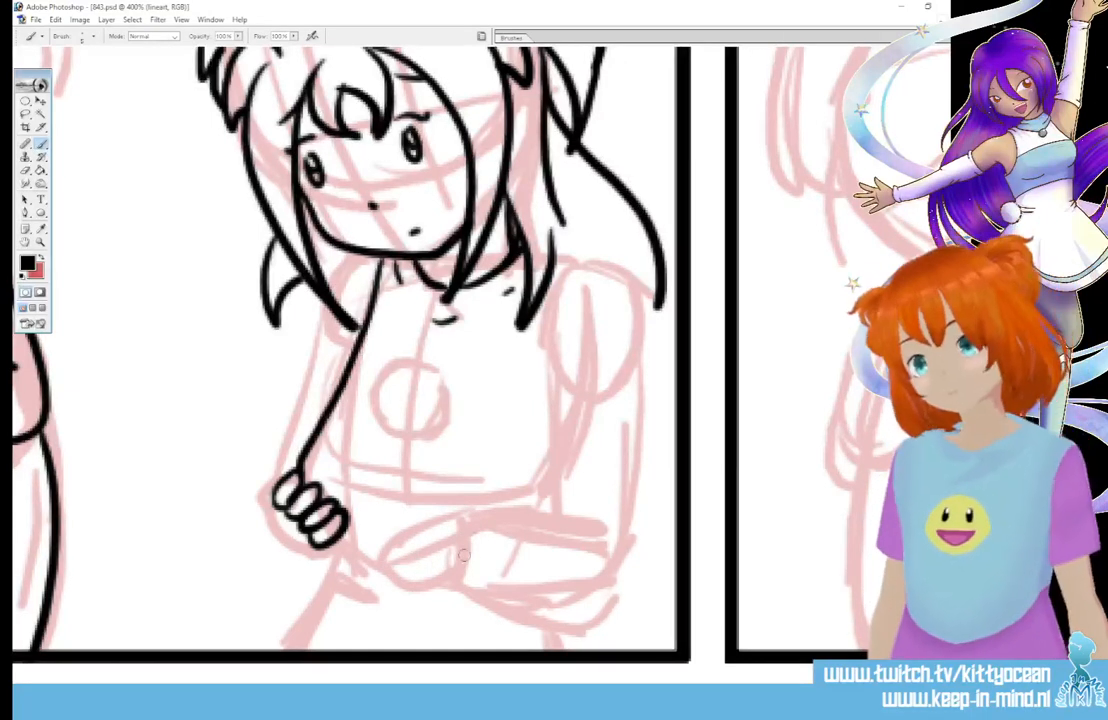
# Step: Ink the third figure's curled fingers at the waist and the shirt hem gathered between and beyond both hands, with short fold marks
pyautogui.moveTo(465, 556)
pyautogui.mouseDown()
pyautogui.moveTo(462, 517)
pyautogui.moveTo(440, 538)
pyautogui.moveTo(446, 553)
pyautogui.moveTo(453, 541)
pyautogui.moveTo(426, 523)
pyautogui.moveTo(418, 550)
pyautogui.moveTo(448, 562)
pyautogui.moveTo(410, 527)
pyautogui.moveTo(400, 555)
pyautogui.moveTo(437, 573)
pyautogui.mouseUp()
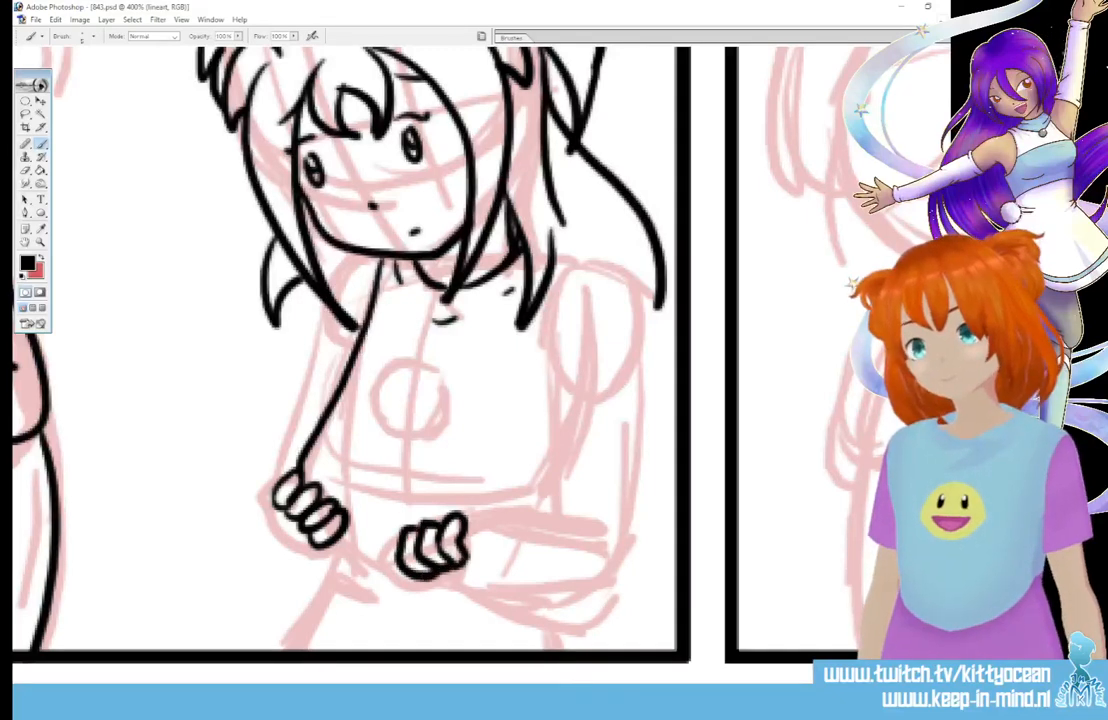
pyautogui.moveTo(400, 532)
pyautogui.mouseDown()
pyautogui.moveTo(390, 575)
pyautogui.moveTo(463, 550)
pyautogui.moveTo(420, 586)
pyautogui.mouseUp()
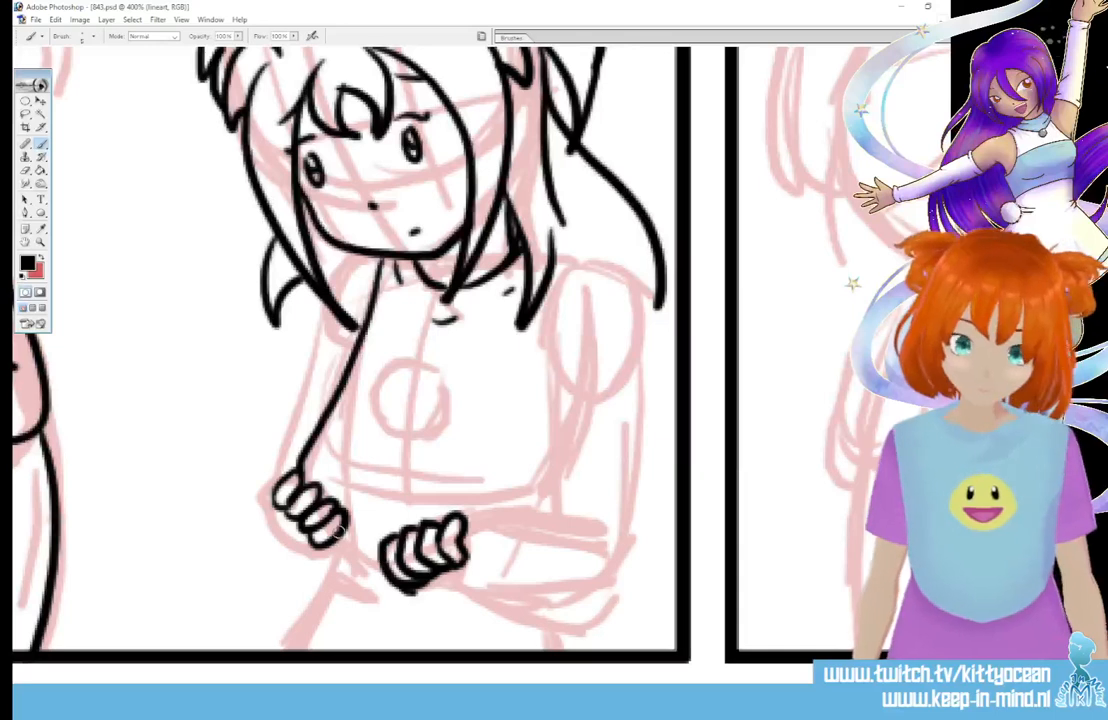
pyautogui.moveTo(341, 534); pyautogui.dragTo(382, 550)
pyautogui.moveTo(325, 476)
pyautogui.mouseDown()
pyautogui.moveTo(318, 489)
pyautogui.moveTo(333, 498)
pyautogui.mouseUp()
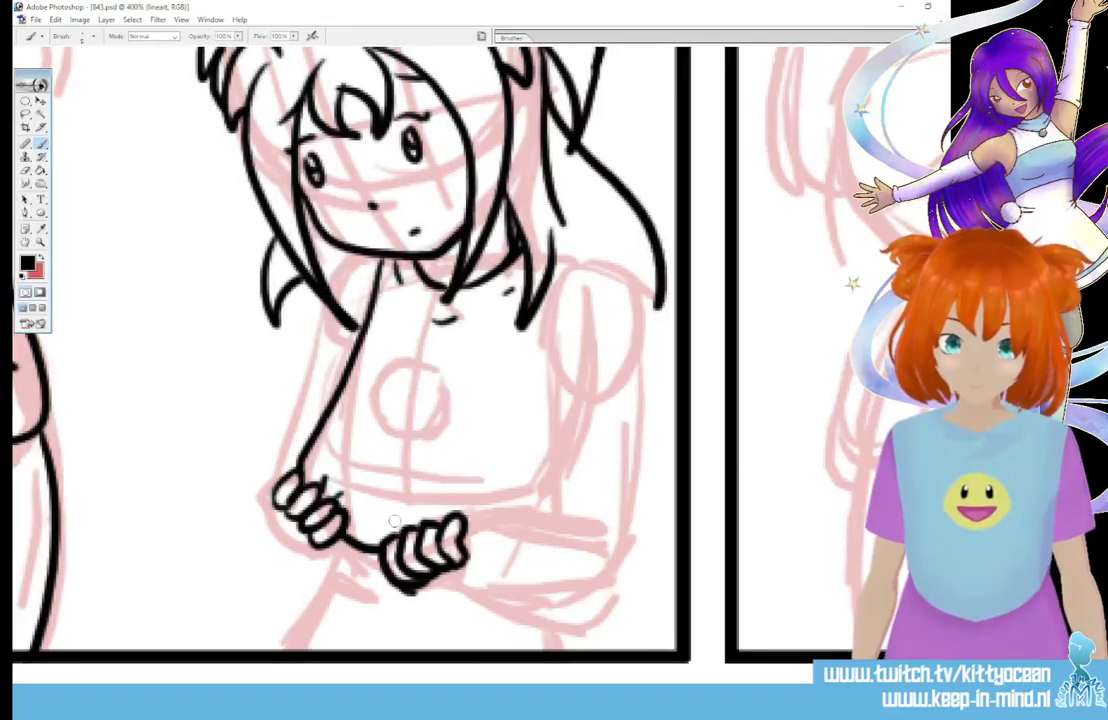
pyautogui.moveTo(395, 520); pyautogui.dragTo(402, 531)
pyautogui.moveTo(417, 518)
pyautogui.mouseDown()
pyautogui.moveTo(423, 528)
pyautogui.moveTo(484, 523)
pyautogui.moveTo(543, 487)
pyautogui.mouseUp()
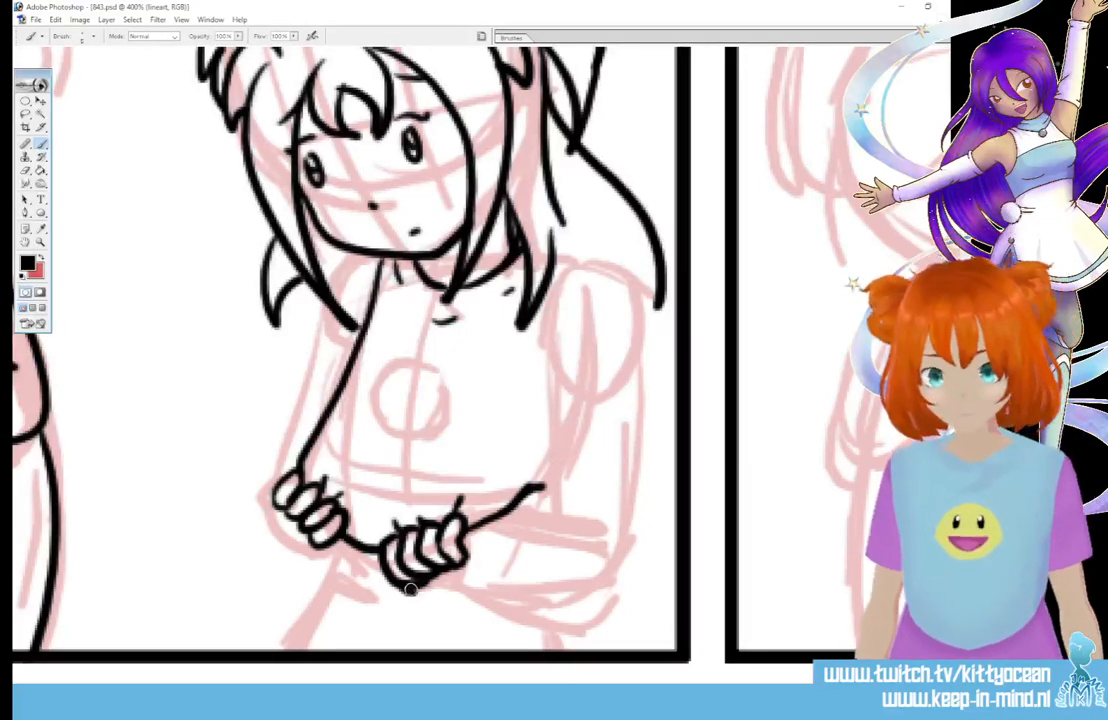
# Step: Ink the rounded palm outline beneath the curled fingers of the hand at the waist and clear the overlapping finger strokes
pyautogui.moveTo(470, 573); pyautogui.dragTo(475, 534)
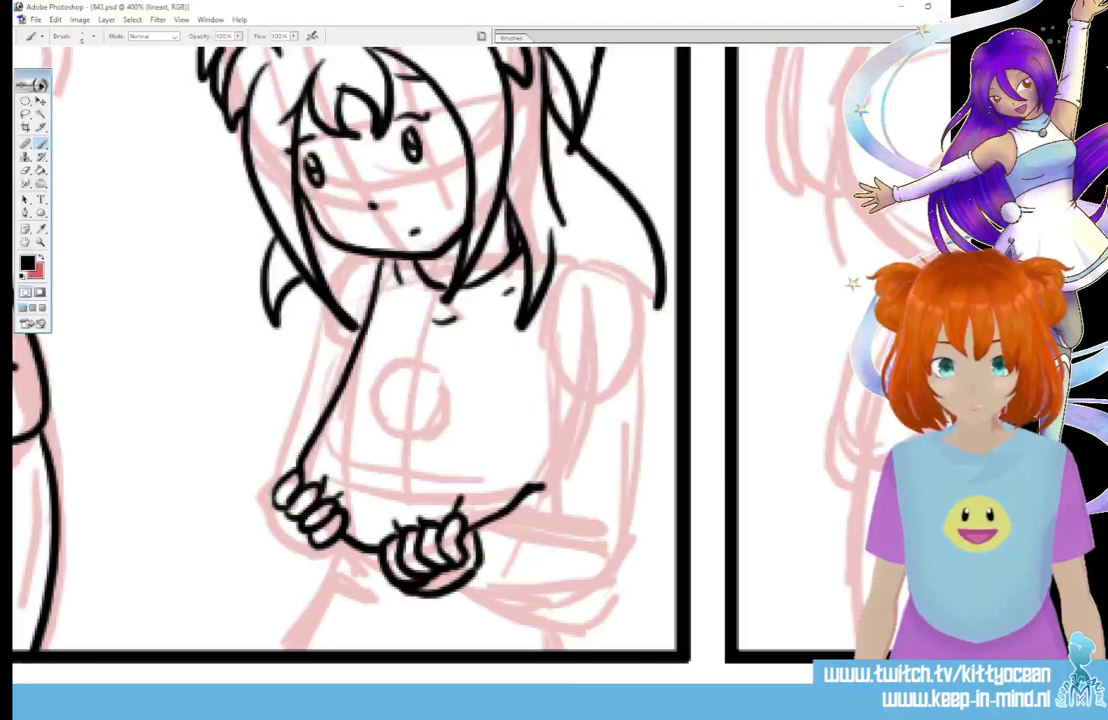
pyautogui.hotkey('ctrl', 'alt', 'z')
pyautogui.hotkey('ctrl', 'alt', 'z')
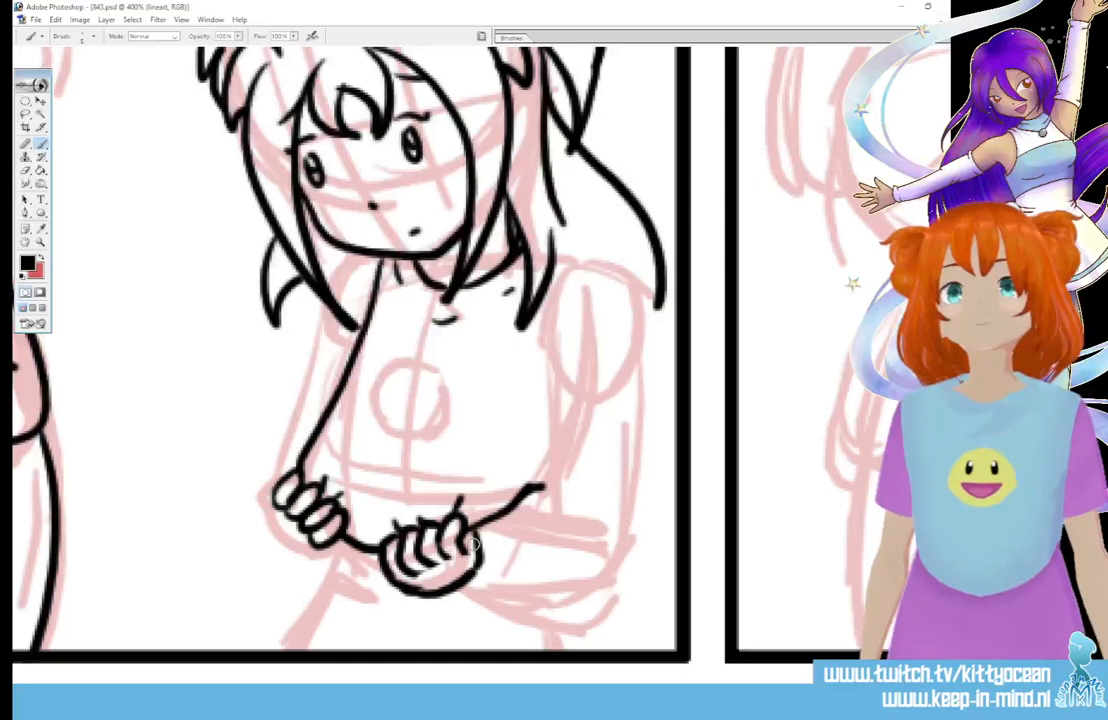
# Step: Try to ink the upper and lower forearm lines from the hand at the waist toward the elbow
pyautogui.moveTo(480, 538); pyautogui.dragTo(592, 565)
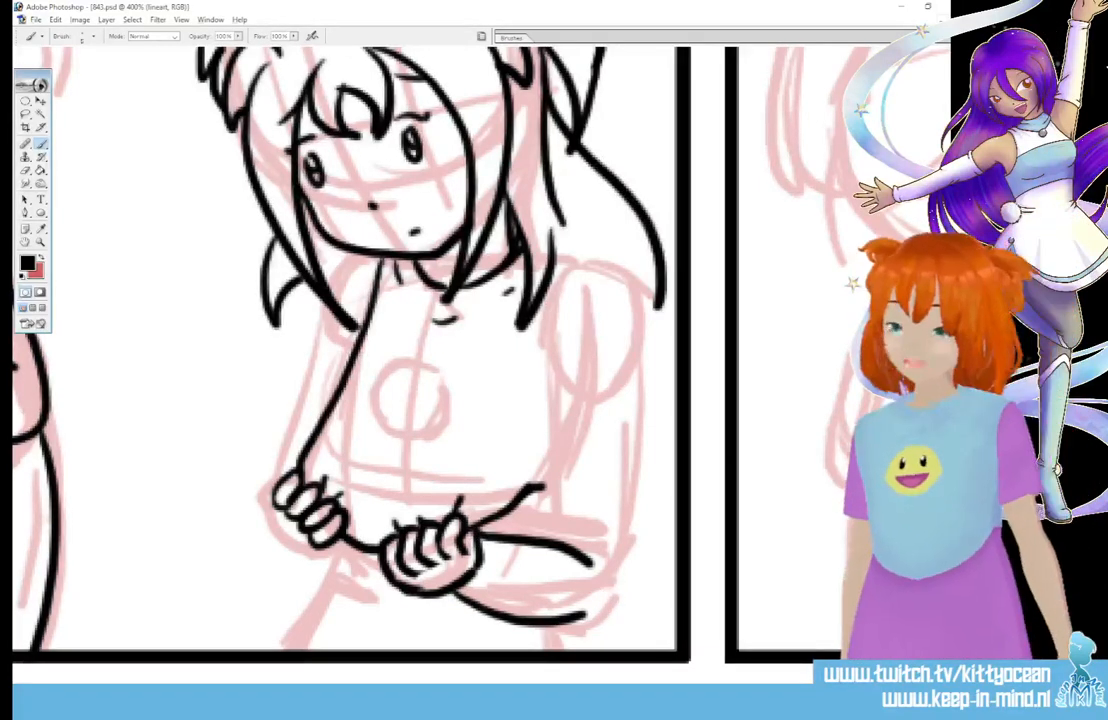
pyautogui.hotkey('ctrl', 'z')
pyautogui.moveTo(478, 533)
pyautogui.mouseDown()
pyautogui.moveTo(556, 506)
pyautogui.moveTo(595, 515)
pyautogui.mouseUp()
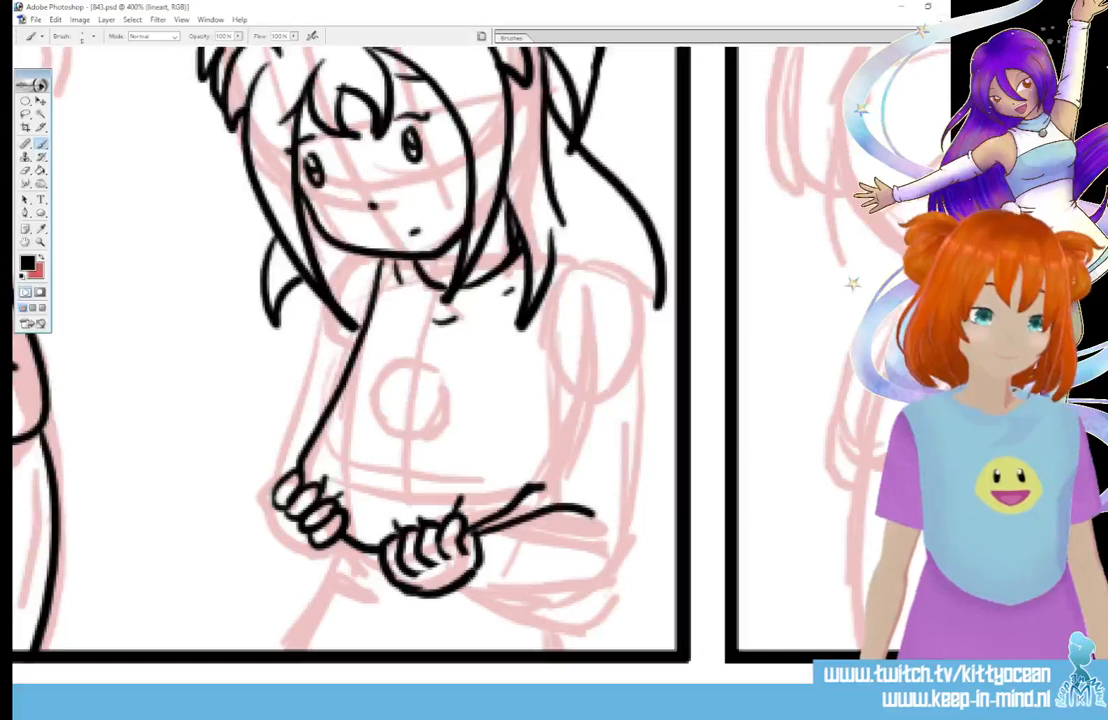
pyautogui.moveTo(412, 592); pyautogui.dragTo(608, 550)
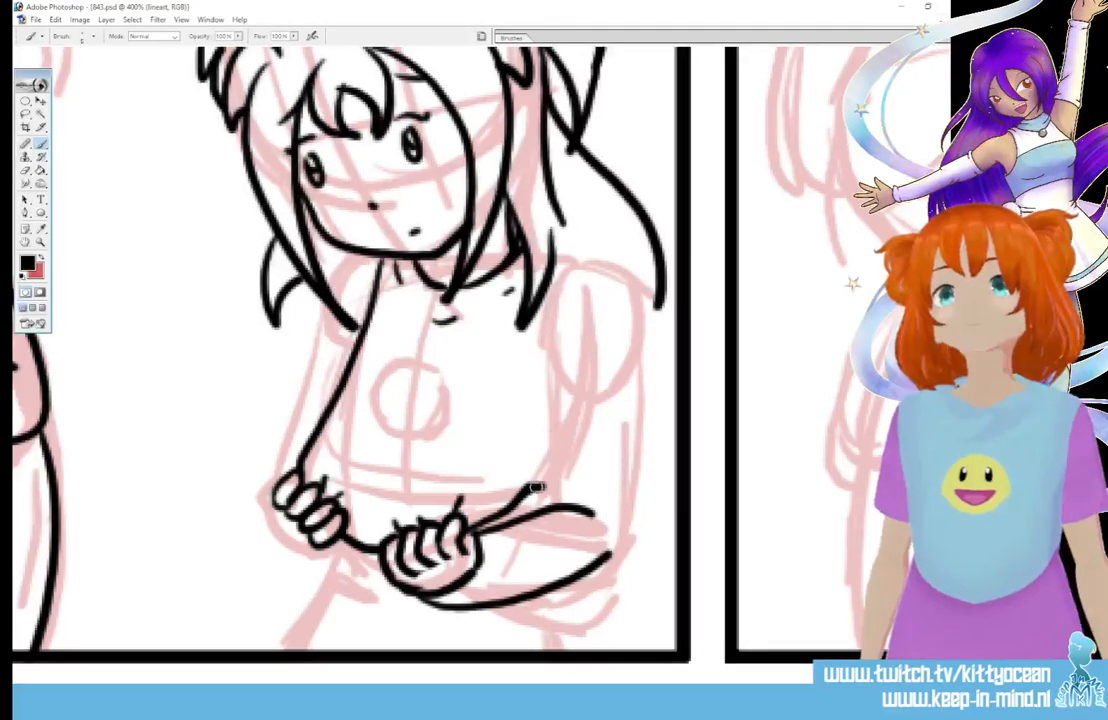
# Step: Ink the third figure's loose short sleeve with its cuff folds, the shirt's side line below it and the outer arm line to the elbow
pyautogui.moveTo(558, 258)
pyautogui.mouseDown()
pyautogui.moveTo(668, 385)
pyautogui.moveTo(536, 305)
pyautogui.moveTo(519, 405)
pyautogui.moveTo(658, 429)
pyautogui.moveTo(668, 386)
pyautogui.mouseUp()
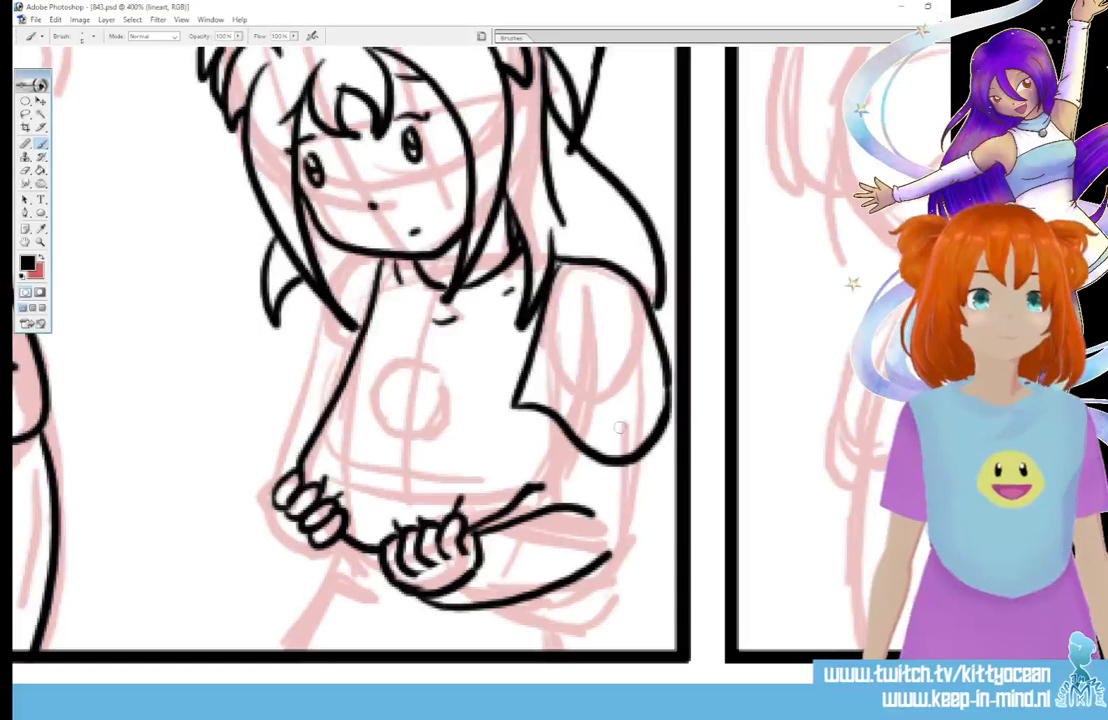
pyautogui.moveTo(576, 410); pyautogui.dragTo(608, 435)
pyautogui.moveTo(521, 410)
pyautogui.mouseDown()
pyautogui.moveTo(550, 443)
pyautogui.moveTo(543, 520)
pyautogui.mouseUp()
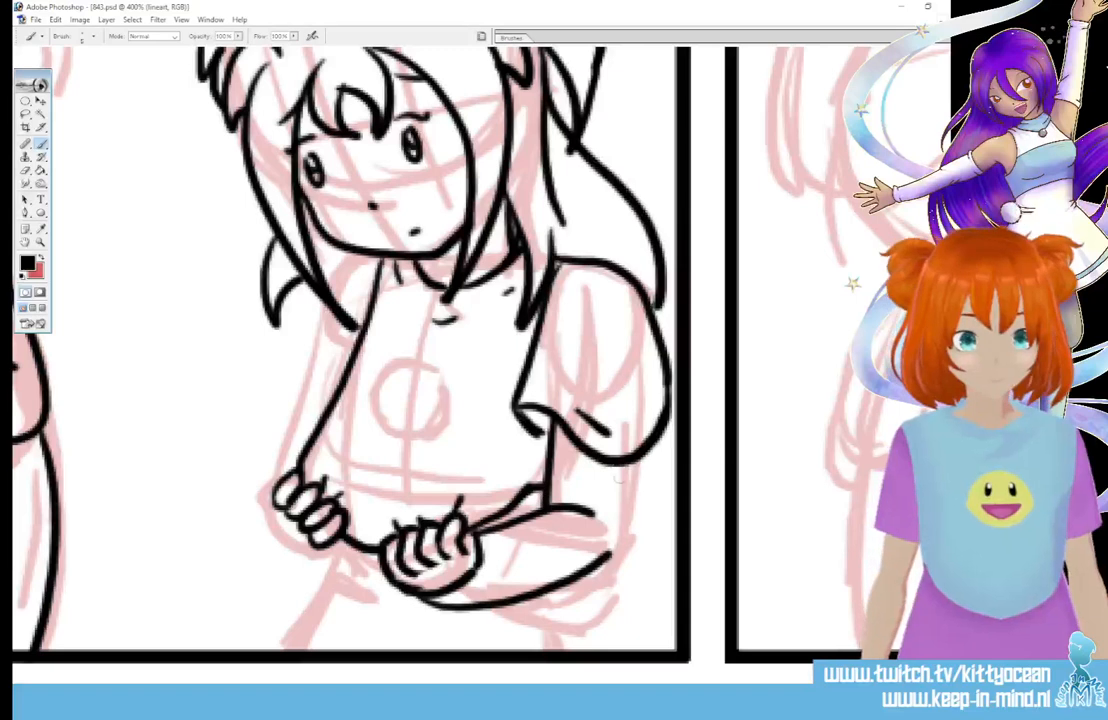
pyautogui.moveTo(634, 461); pyautogui.dragTo(600, 560)
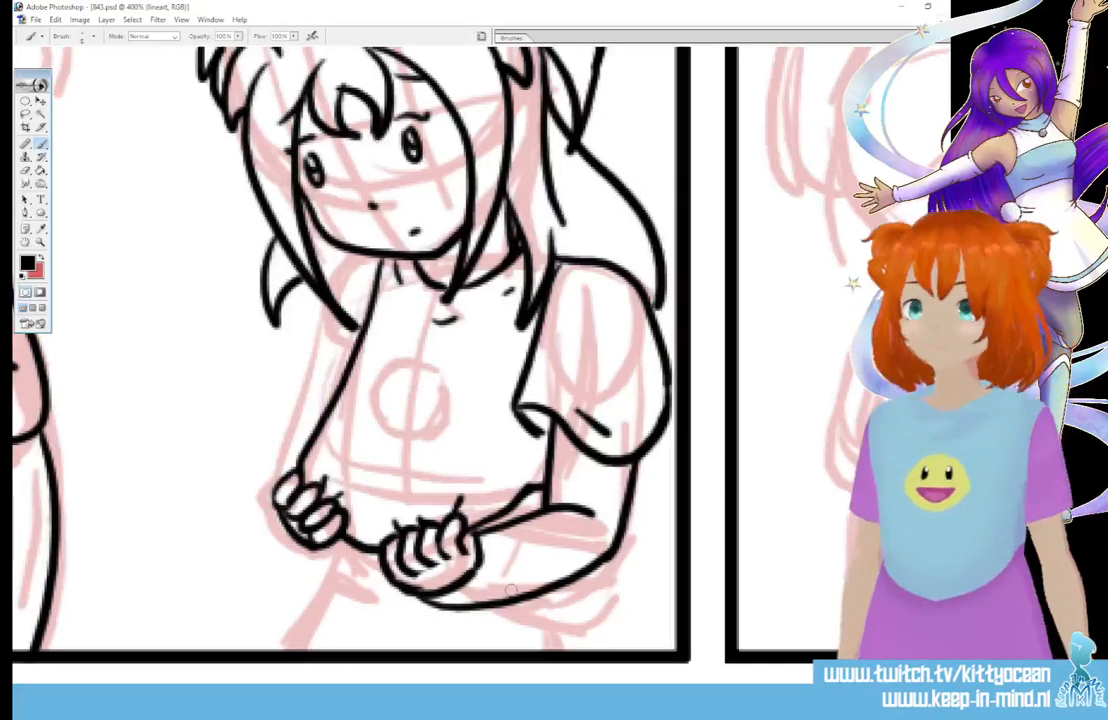
# Step: Lasso the inked hand at the waist, enlarge it to about 110%, shift it slightly toward the other hand and deselect it
pyautogui.press('l')
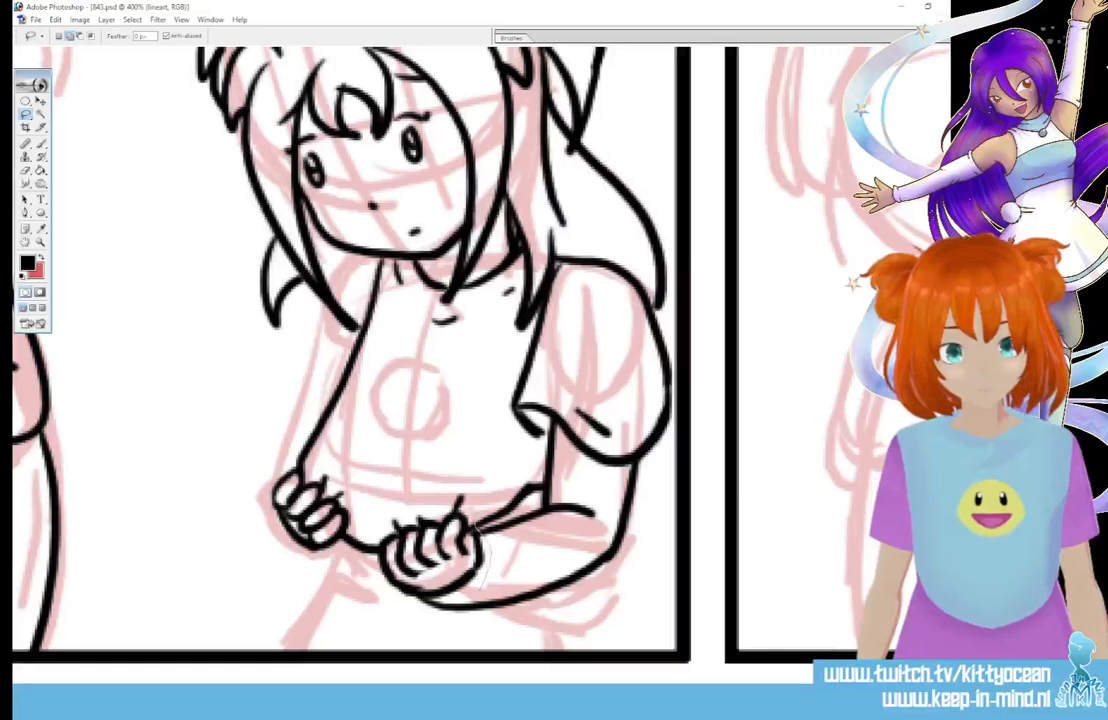
pyautogui.moveTo(418, 519)
pyautogui.mouseDown()
pyautogui.moveTo(381, 544)
pyautogui.moveTo(388, 579)
pyautogui.moveTo(421, 600)
pyautogui.mouseUp()
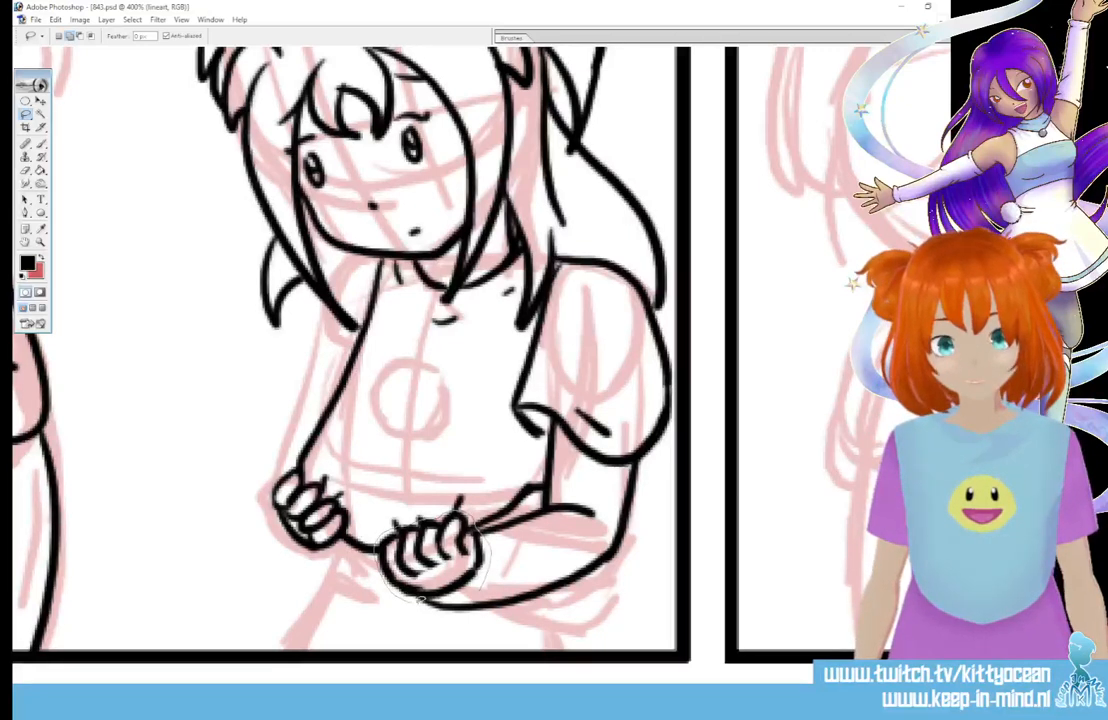
pyautogui.moveTo(487, 572); pyautogui.dragTo(420, 515)
pyautogui.press('v')
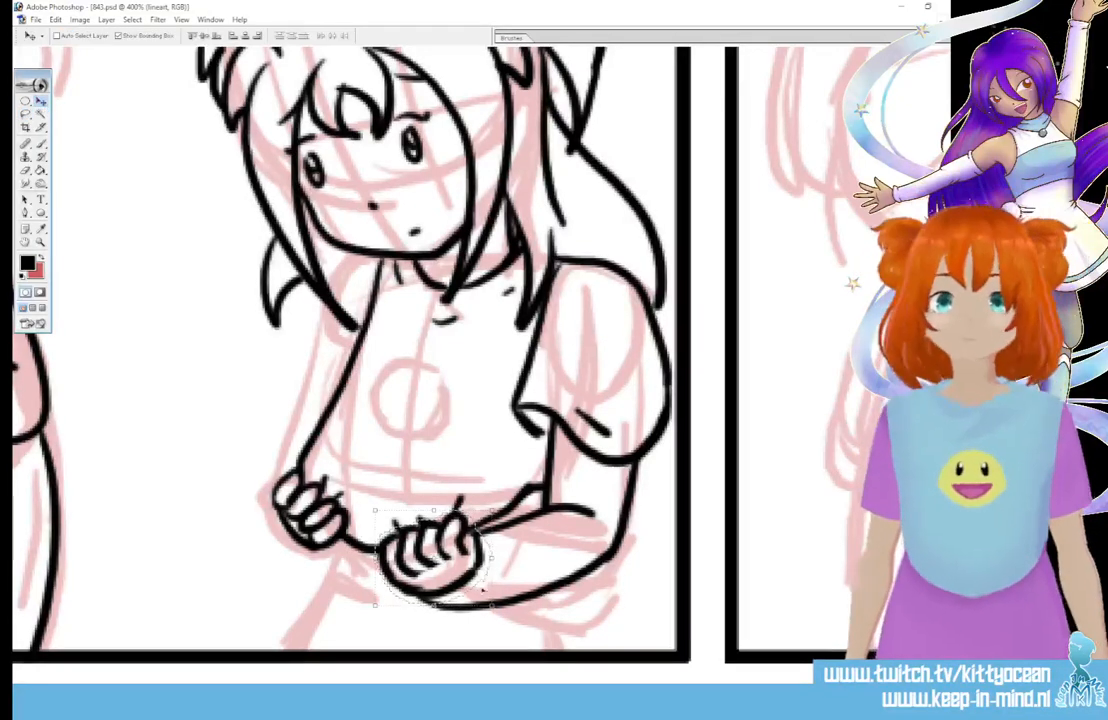
pyautogui.moveTo(492, 607); pyautogui.dragTo(503, 616)
pyautogui.moveTo(440, 560); pyautogui.dragTo(432, 554)
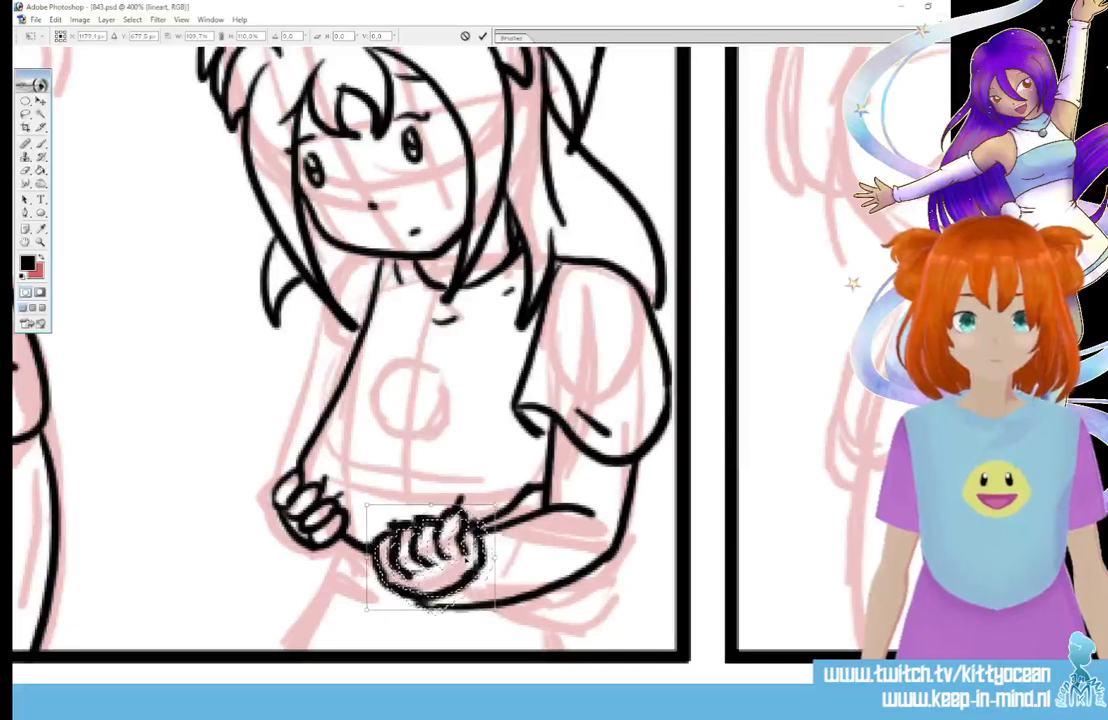
pyautogui.click(482, 36)
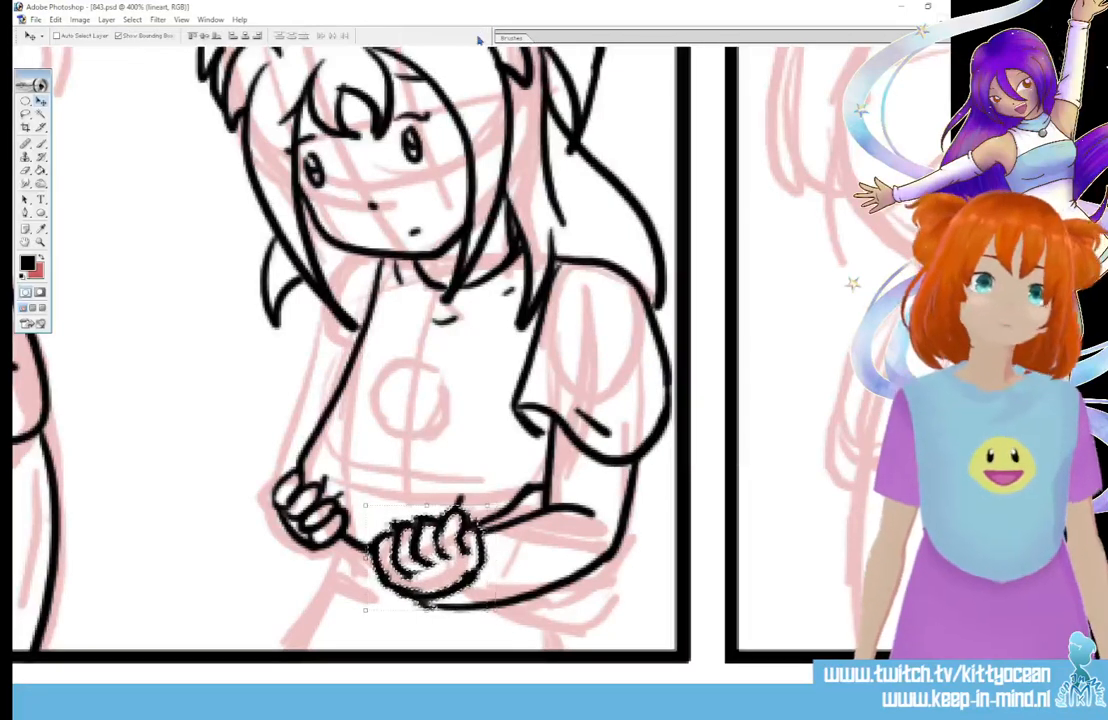
pyautogui.hotkey('ctrl', 'd')
# Step: Re-ink the forearm from the enlarged hand to the elbow with the brush and redraw the shirt's side line below the sleeve
pyautogui.click(42, 146)
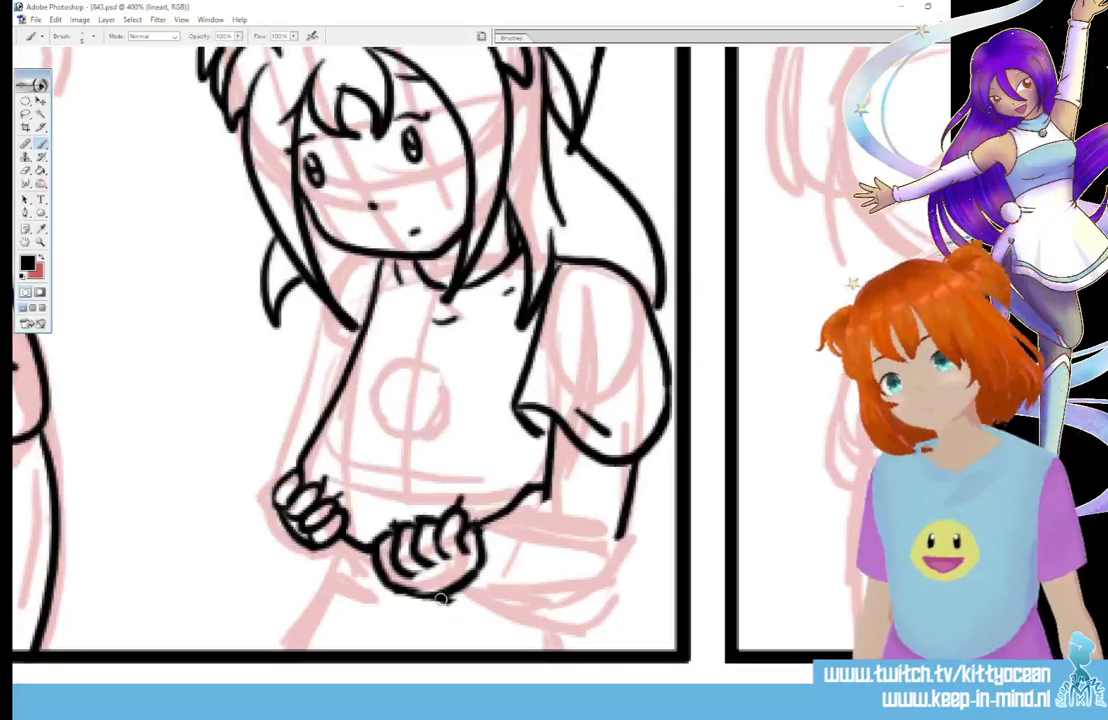
pyautogui.moveTo(450, 600)
pyautogui.mouseDown()
pyautogui.moveTo(522, 584)
pyautogui.moveTo(622, 538)
pyautogui.mouseUp()
pyautogui.moveTo(475, 537)
pyautogui.mouseDown()
pyautogui.moveTo(526, 507)
pyautogui.moveTo(588, 495)
pyautogui.mouseUp()
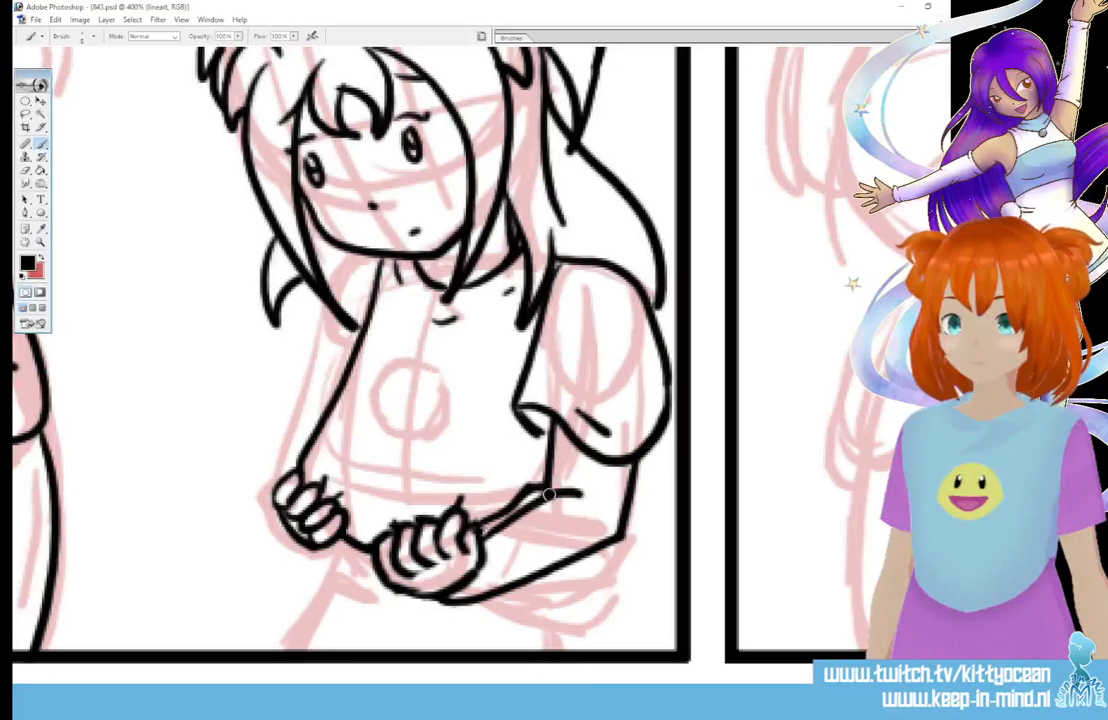
pyautogui.moveTo(549, 494)
pyautogui.mouseDown()
pyautogui.moveTo(486, 534)
pyautogui.moveTo(527, 512)
pyautogui.mouseUp()
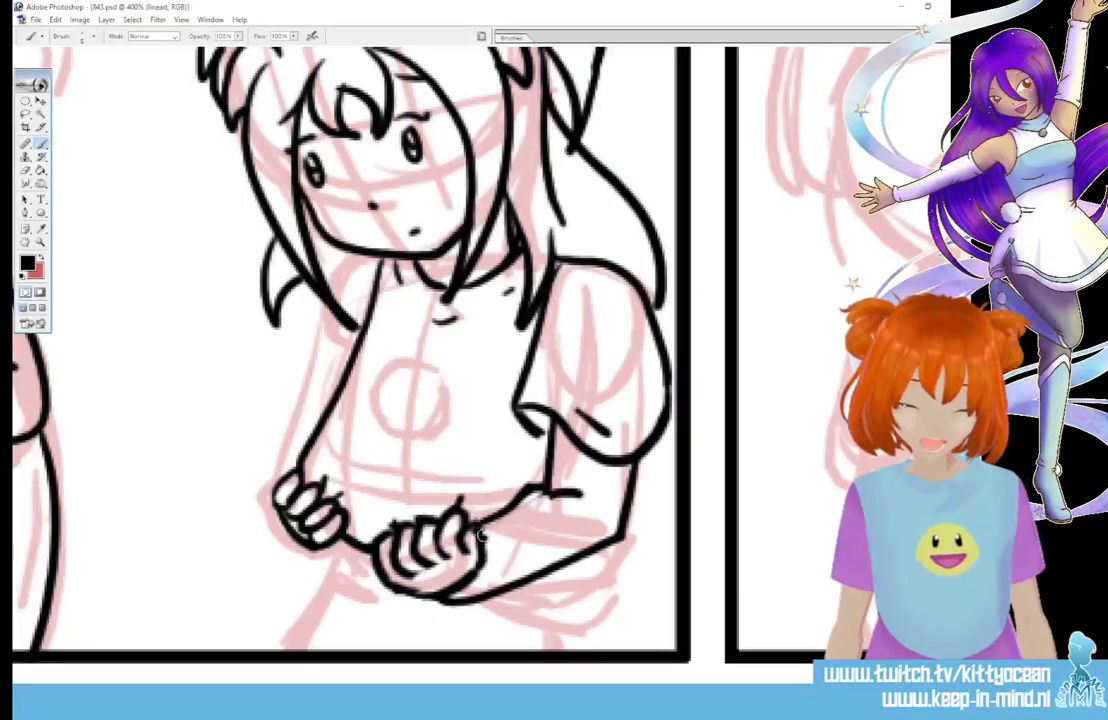
pyautogui.moveTo(533, 490); pyautogui.dragTo(560, 492)
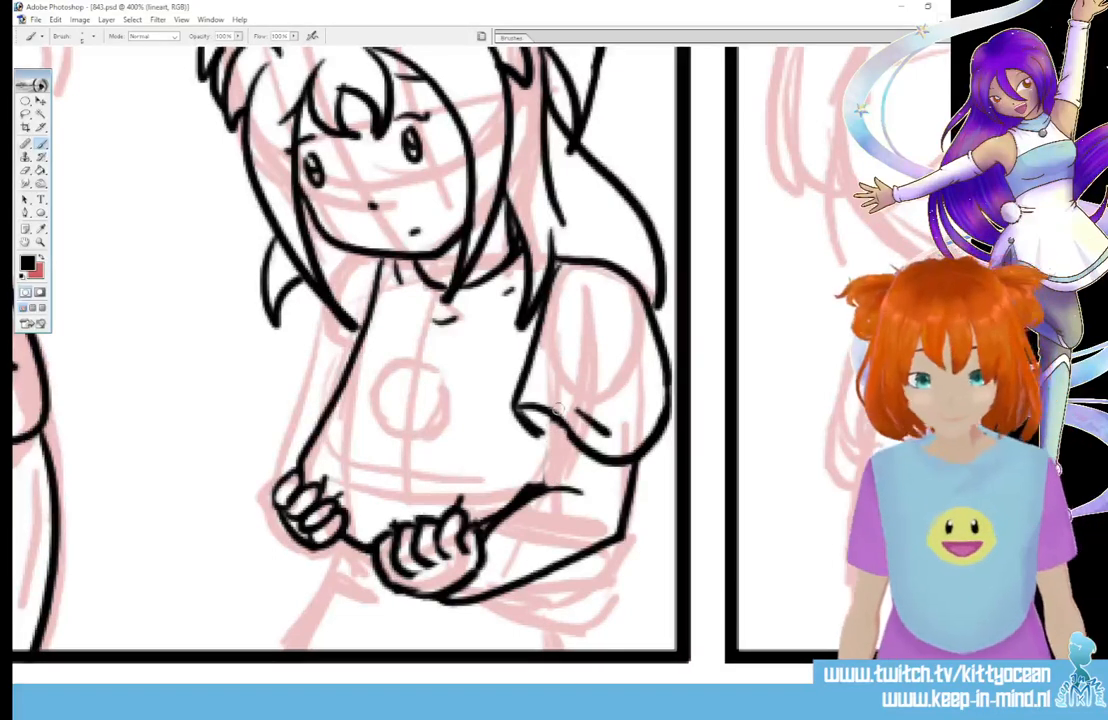
pyautogui.moveTo(552, 428); pyautogui.dragTo(545, 487)
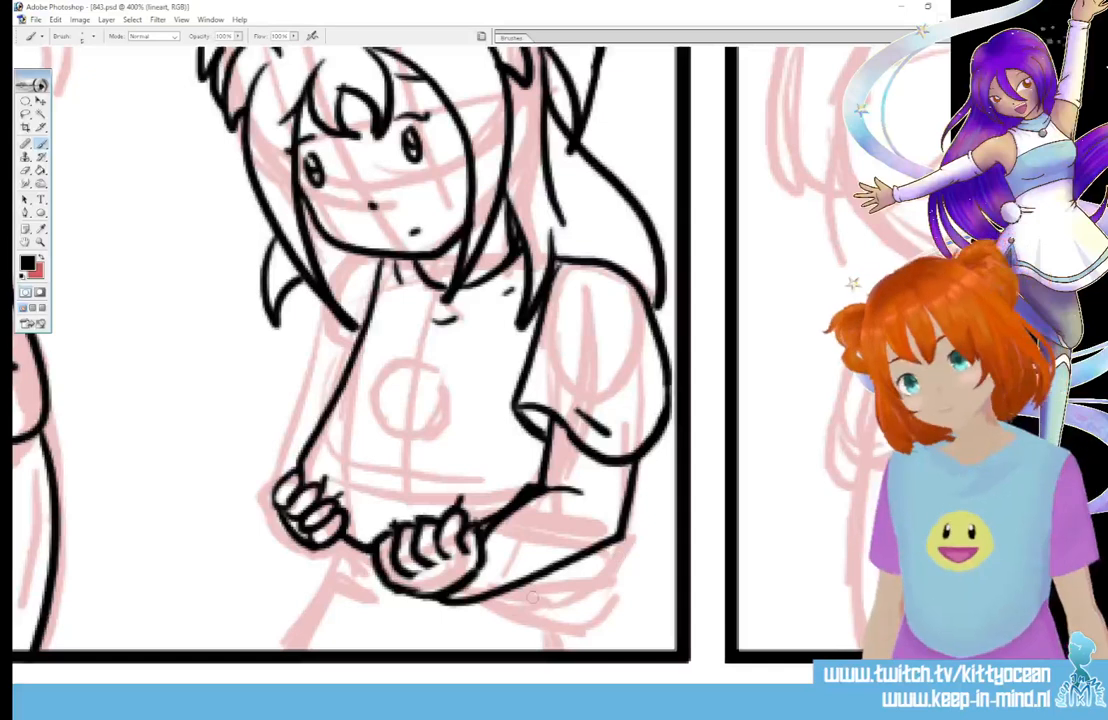
# Step: Ink the underside of the long-haired girl's near forearm and the round frowning-face emblem on her shirt
pyautogui.moveTo(533, 598)
pyautogui.mouseDown()
pyautogui.moveTo(603, 541)
pyautogui.moveTo(633, 491)
pyautogui.mouseUp()
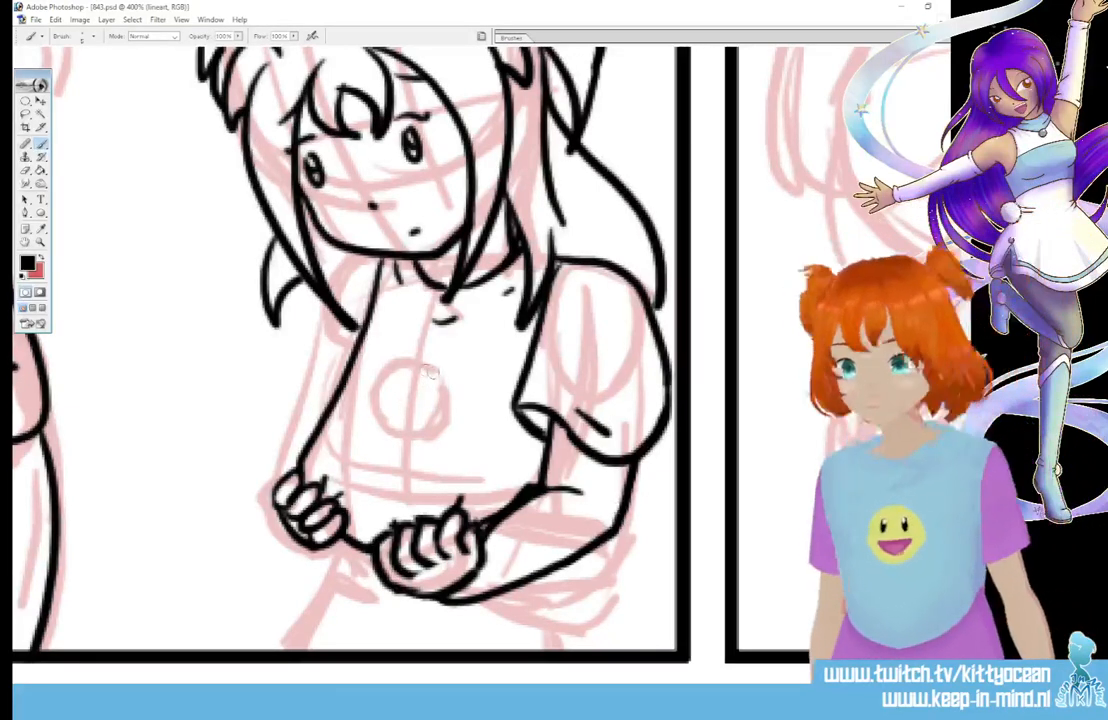
pyautogui.moveTo(435, 372)
pyautogui.mouseDown()
pyautogui.moveTo(387, 371)
pyautogui.moveTo(372, 404)
pyautogui.moveTo(382, 431)
pyautogui.moveTo(426, 440)
pyautogui.moveTo(436, 374)
pyautogui.mouseUp()
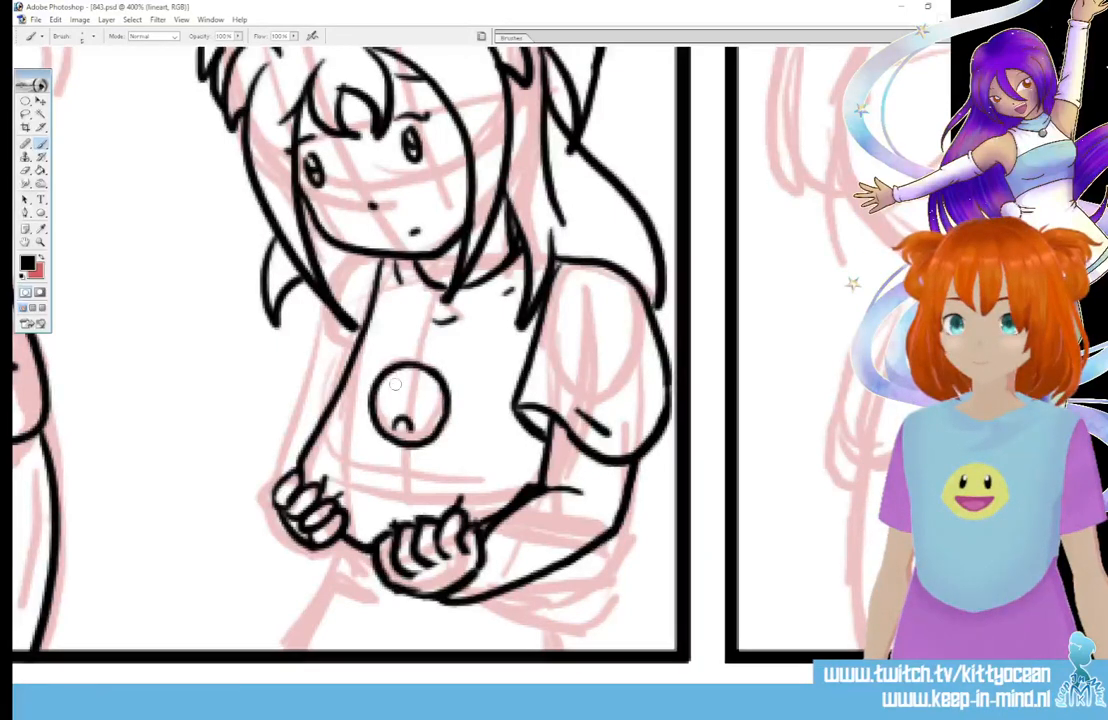
pyautogui.moveTo(419, 388); pyautogui.dragTo(431, 399)
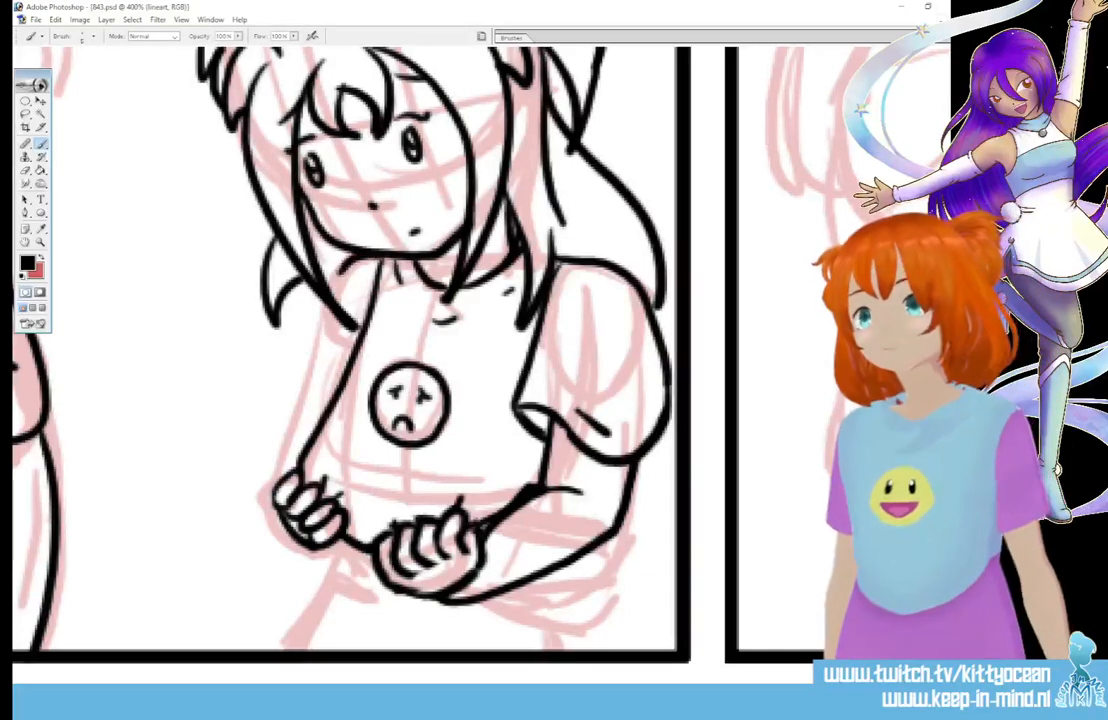
# Step: Ink the girl's far short sleeve with its cuff and the slim forearm running down to the fist
pyautogui.moveTo(305, 300)
pyautogui.mouseDown()
pyautogui.moveTo(274, 363)
pyautogui.moveTo(330, 401)
pyautogui.mouseUp()
pyautogui.moveTo(284, 363); pyautogui.dragTo(308, 392)
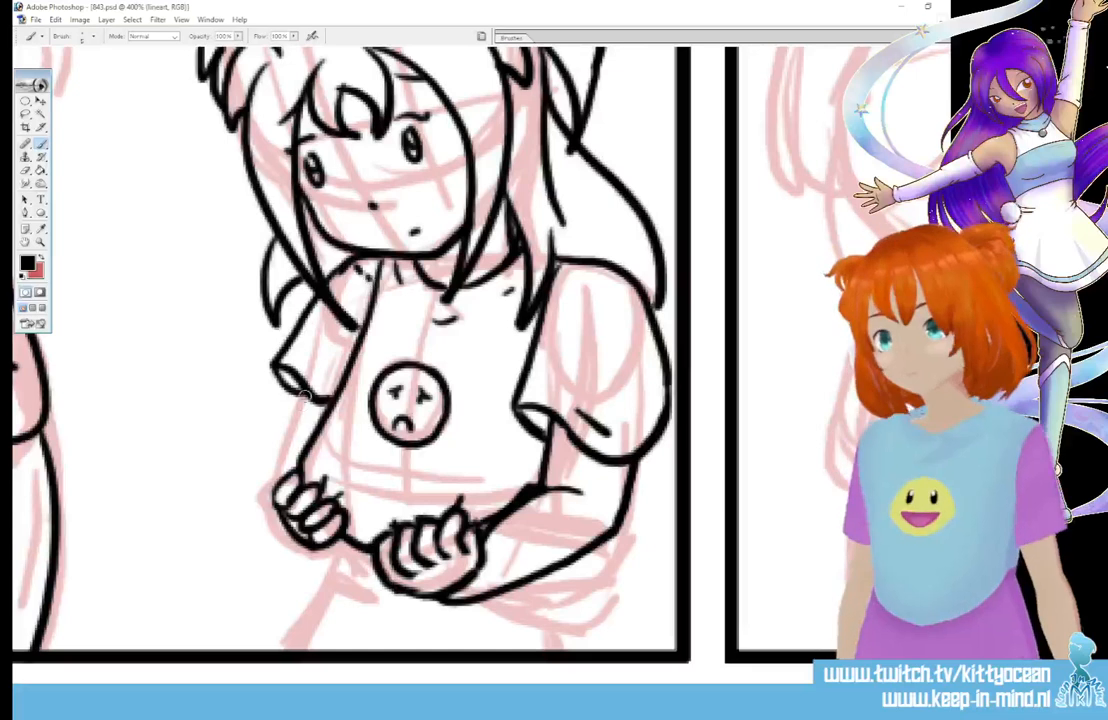
pyautogui.moveTo(308, 400); pyautogui.dragTo(277, 478)
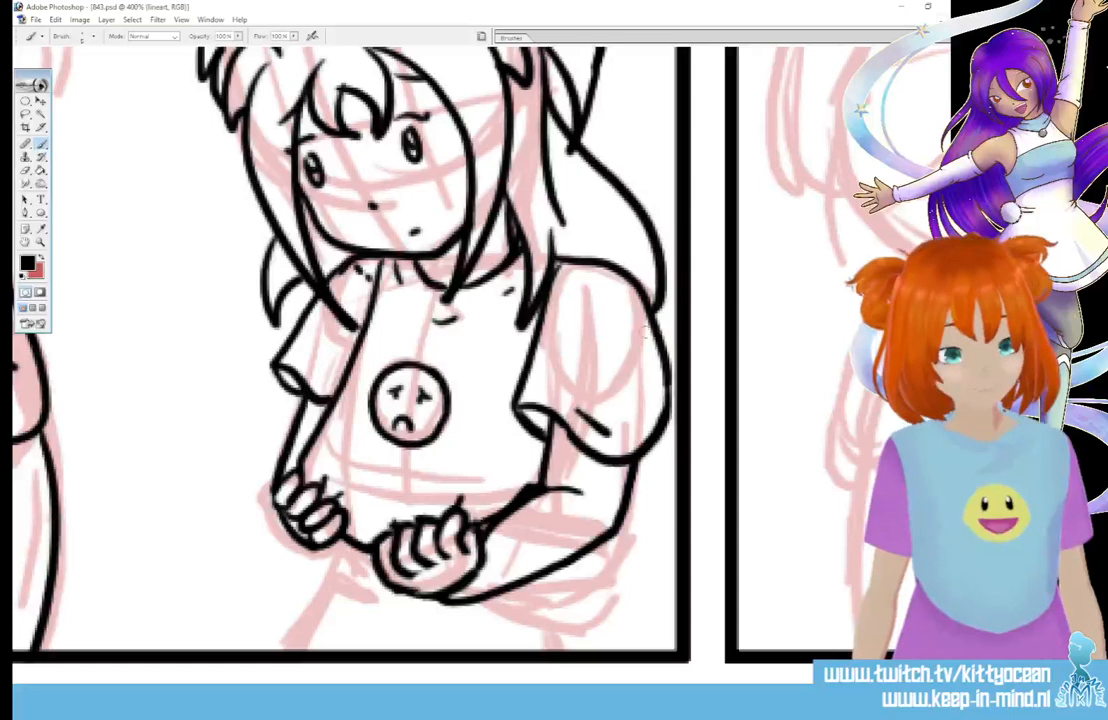
# Step: Ink the girl's waist, the fold lines and both hip contours down to the panel border
pyautogui.moveTo(567, 567); pyautogui.dragTo(556, 604)
pyautogui.moveTo(530, 608); pyautogui.dragTo(554, 614)
pyautogui.moveTo(556, 611); pyautogui.dragTo(563, 650)
pyautogui.moveTo(338, 543); pyautogui.dragTo(329, 571)
pyautogui.moveTo(331, 570)
pyautogui.mouseDown()
pyautogui.moveTo(355, 582)
pyautogui.moveTo(281, 650)
pyautogui.mouseUp()
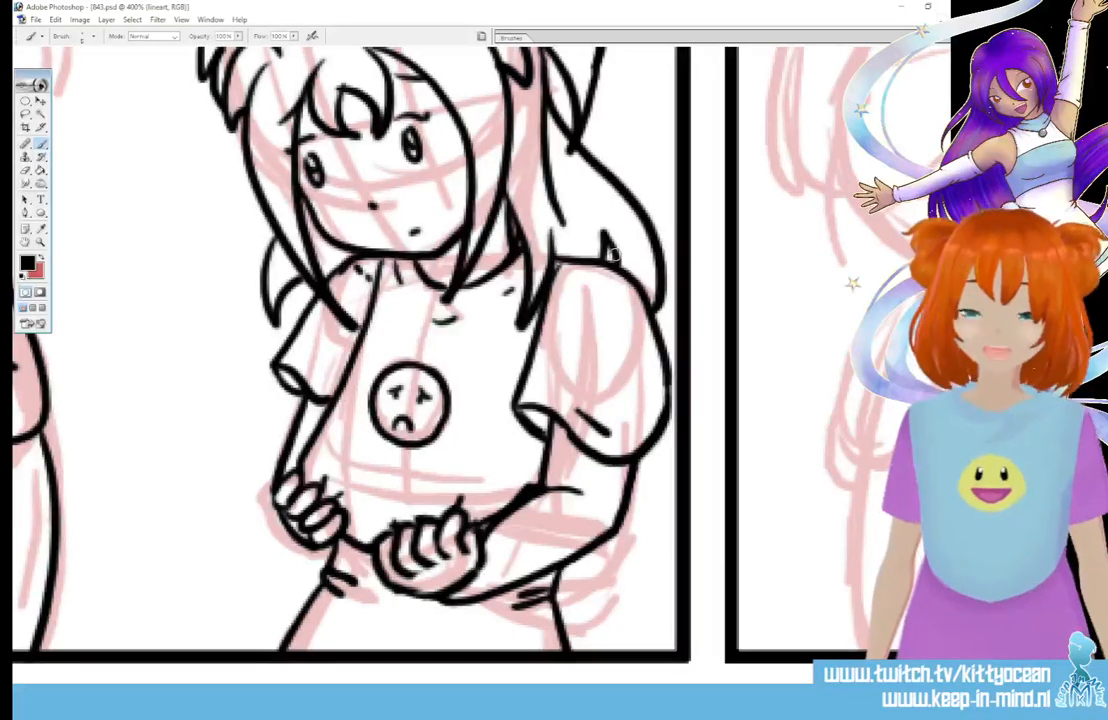
# Step: Ink the eyes, under-eye marks, arched brows and small oval mouth of the bun-haired character in the next panel
pyautogui.hscroll(6, 613, 255)
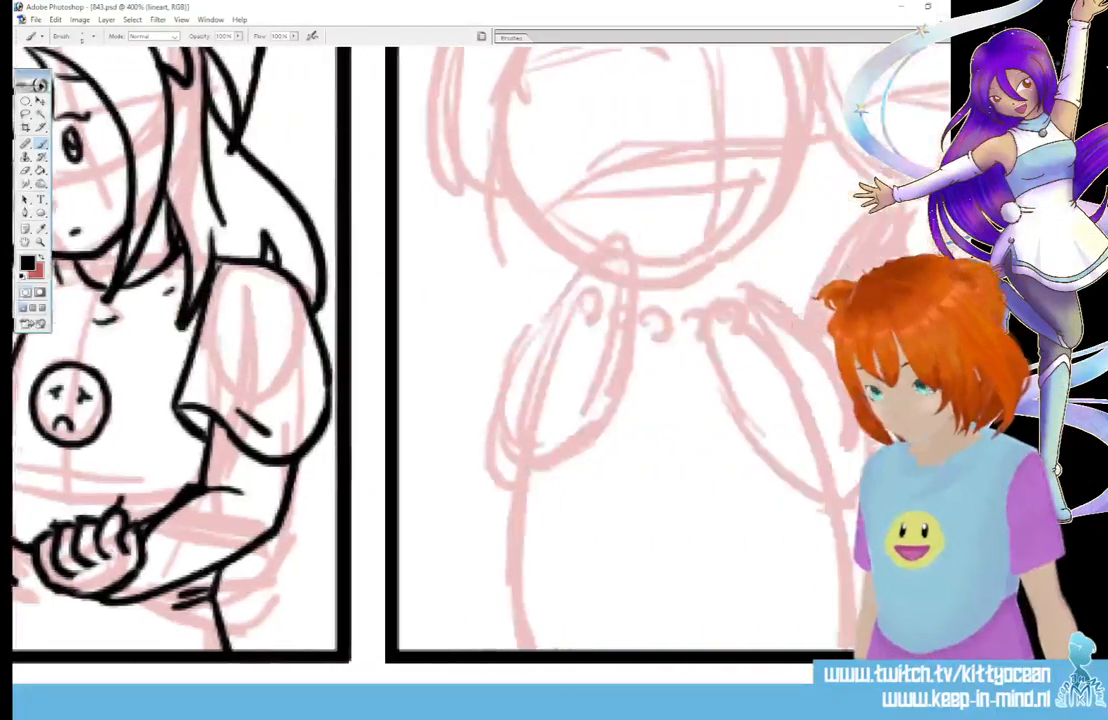
pyautogui.hscroll(-1, 613, 255)
pyautogui.hscroll(1, 613, 255)
pyautogui.hscroll(3, 613, 255)
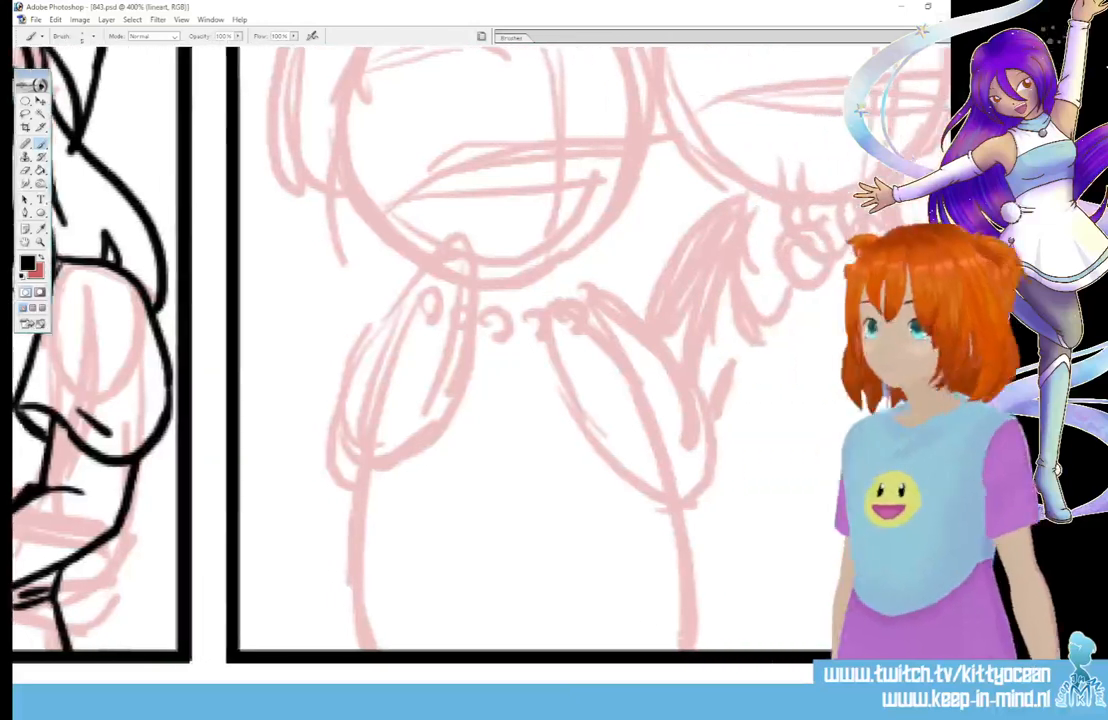
pyautogui.scroll(2, 613, 255)
pyautogui.scroll(2, 613, 255)
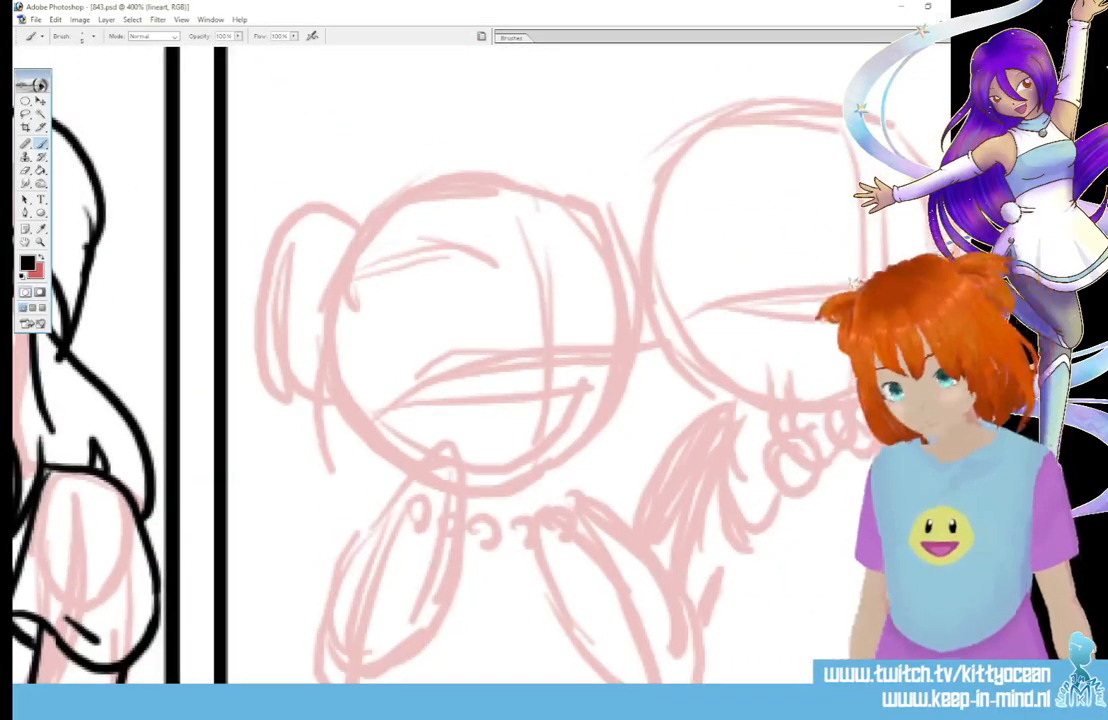
pyautogui.hscroll(-4, 582, 280)
pyautogui.hscroll(2, 582, 280)
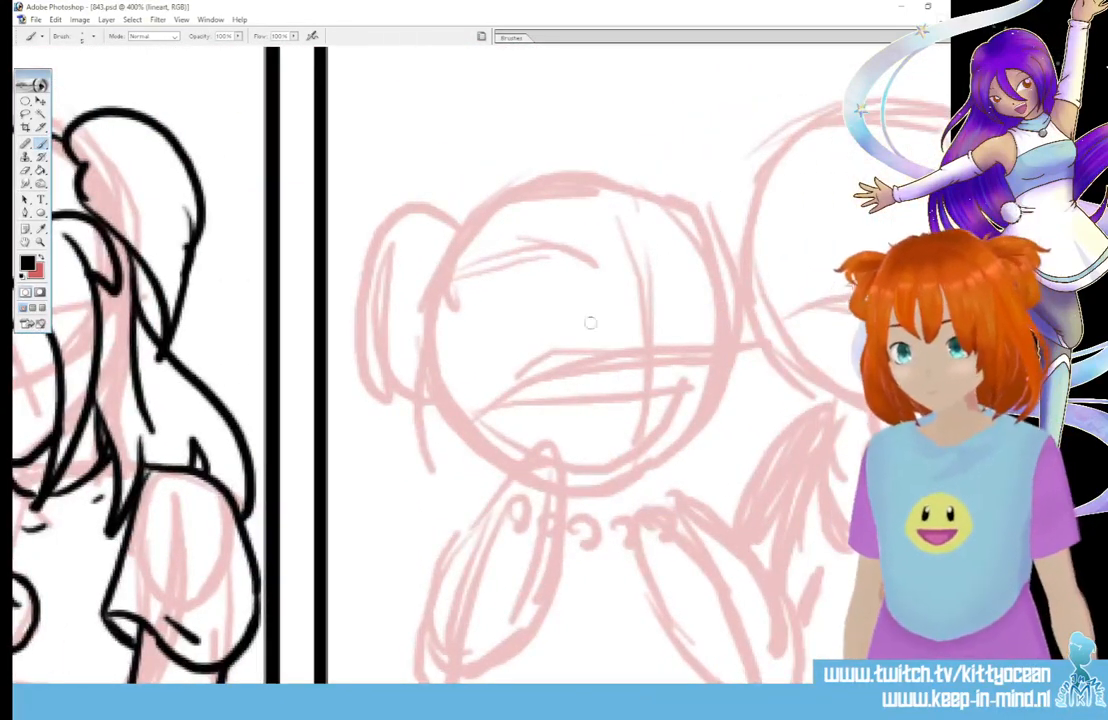
pyautogui.moveTo(587, 330); pyautogui.dragTo(595, 364)
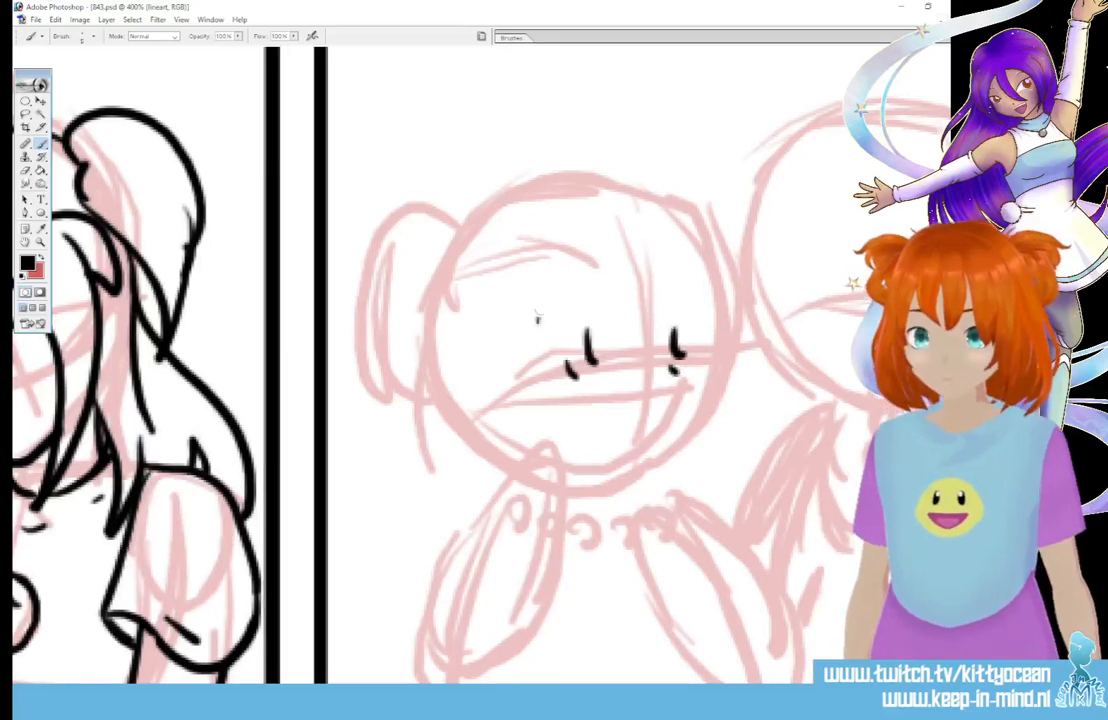
pyautogui.moveTo(537, 322); pyautogui.dragTo(582, 289)
pyautogui.moveTo(662, 295); pyautogui.dragTo(696, 302)
pyautogui.moveTo(615, 429); pyautogui.dragTo(612, 432)
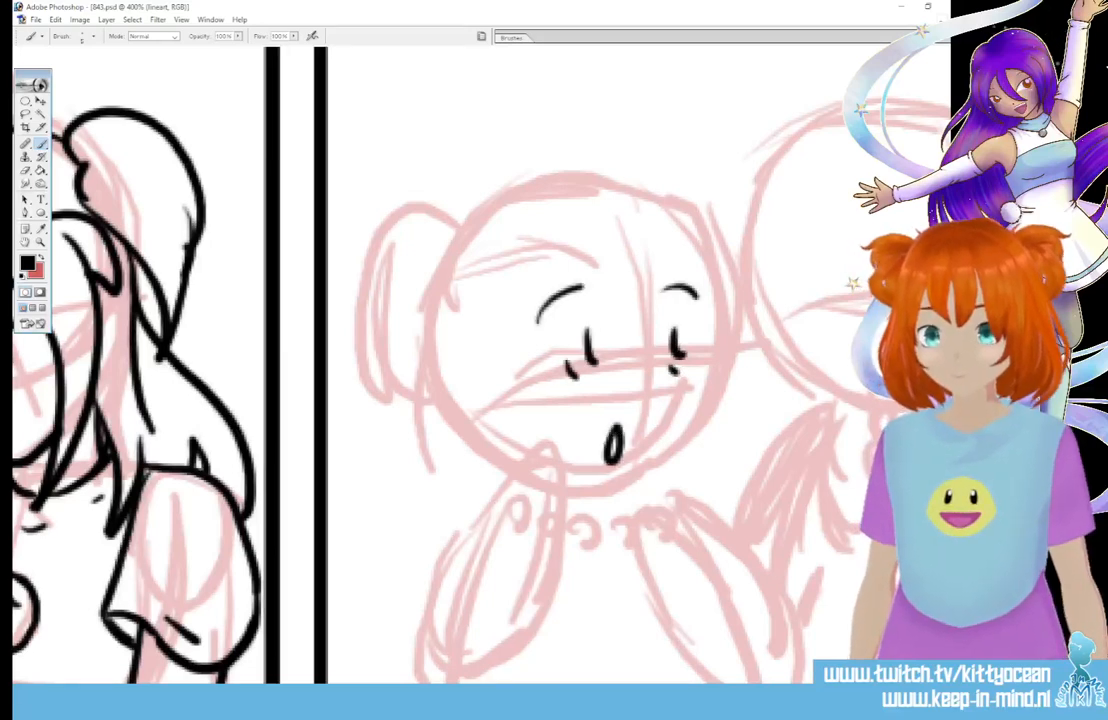
# Step: Ink the bun-haired character's round head outline and the hair bun with its band, replacing the first jaw stroke
pyautogui.moveTo(638, 476); pyautogui.dragTo(693, 432)
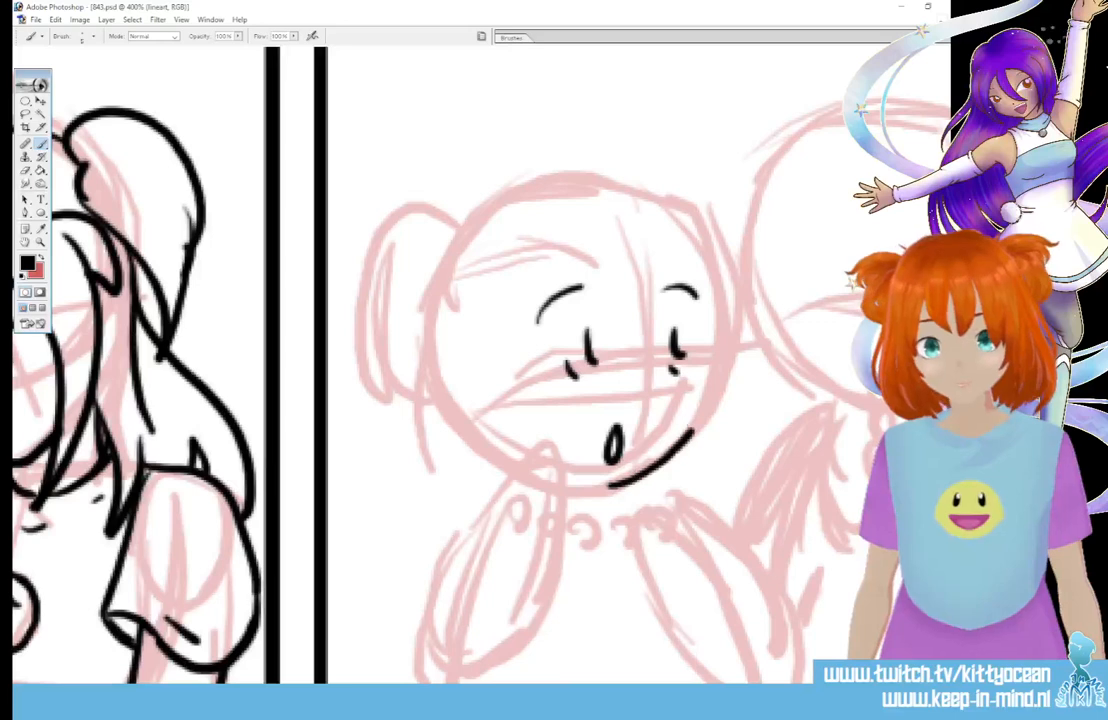
pyautogui.hotkey('ctrl', 'z')
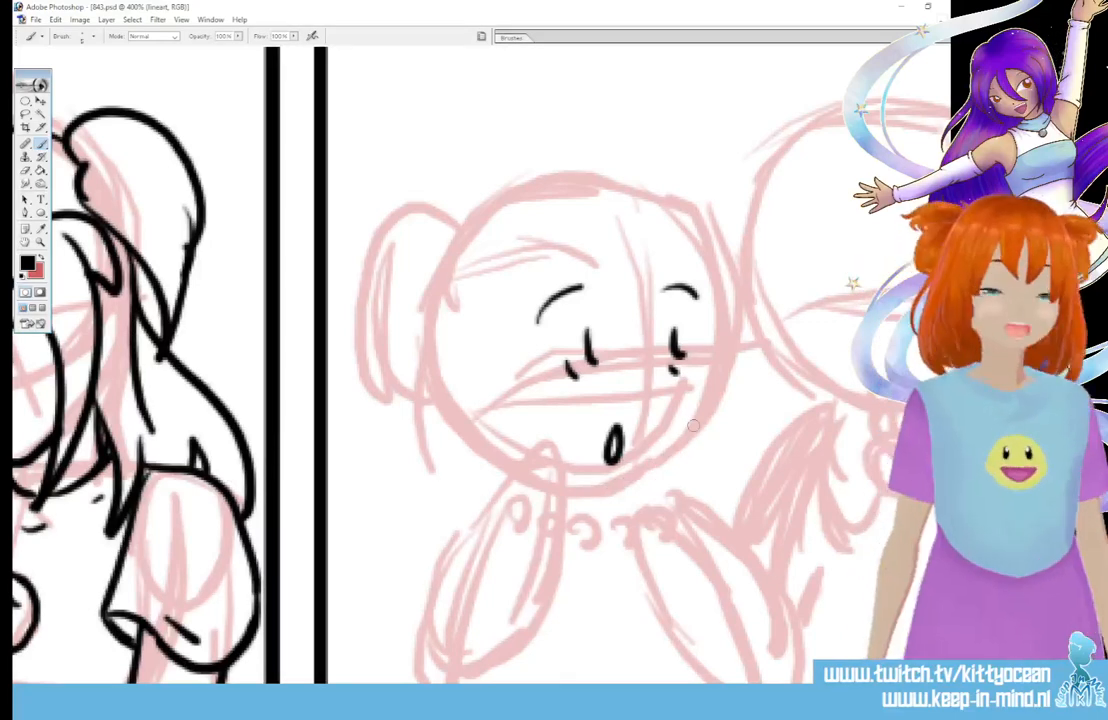
pyautogui.moveTo(612, 483)
pyautogui.mouseDown()
pyautogui.moveTo(692, 451)
pyautogui.moveTo(740, 330)
pyautogui.moveTo(717, 237)
pyautogui.moveTo(675, 202)
pyautogui.moveTo(615, 181)
pyautogui.moveTo(551, 181)
pyautogui.moveTo(492, 206)
pyautogui.moveTo(453, 262)
pyautogui.moveTo(437, 338)
pyautogui.moveTo(450, 405)
pyautogui.moveTo(500, 464)
pyautogui.mouseUp()
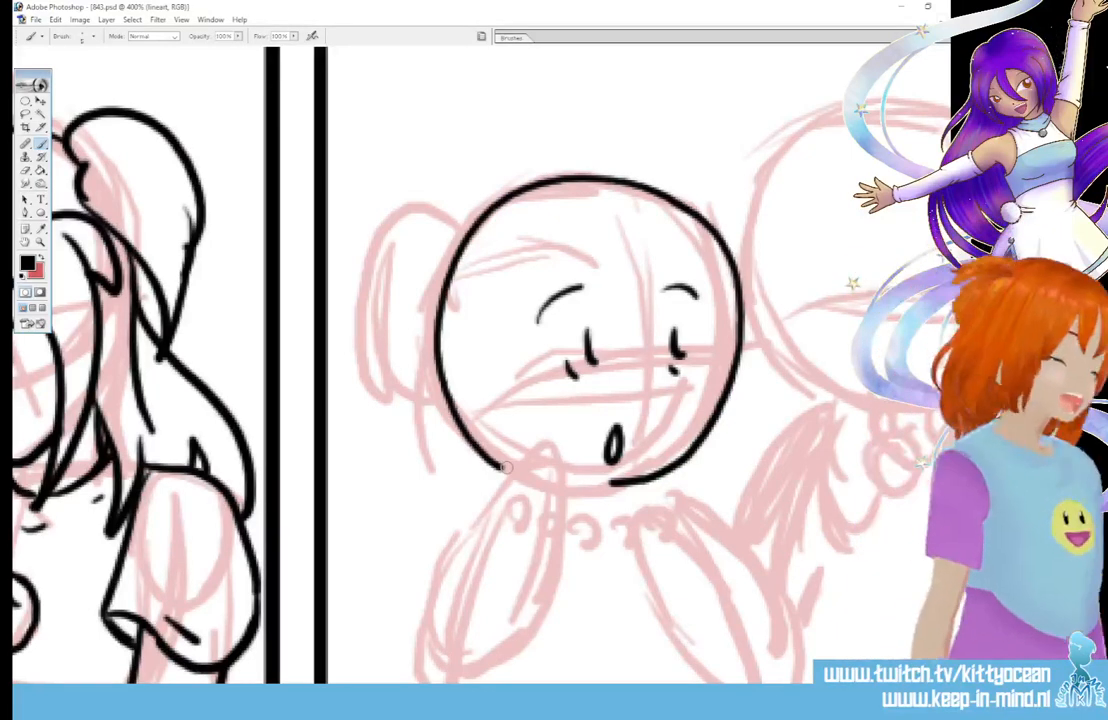
pyautogui.moveTo(410, 200)
pyautogui.mouseDown()
pyautogui.moveTo(368, 300)
pyautogui.moveTo(375, 380)
pyautogui.moveTo(450, 418)
pyautogui.moveTo(488, 205)
pyautogui.mouseUp()
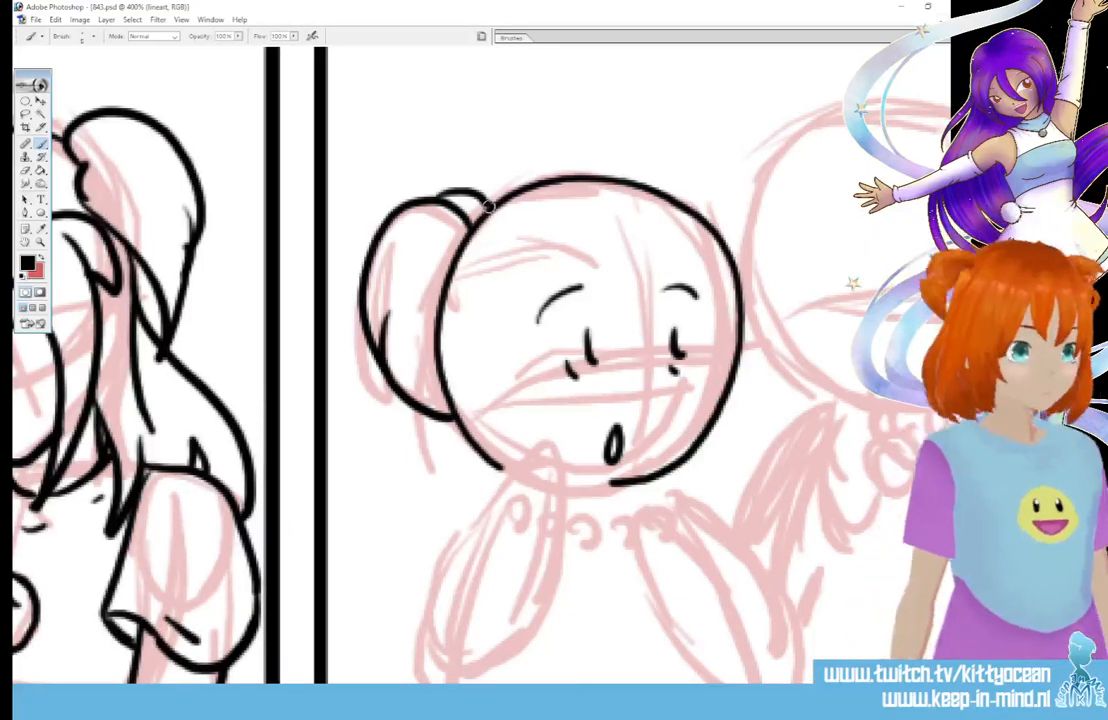
# Step: Ink the bun-haired character's arm raised to the chin and the first necklace beads beside it
pyautogui.scroll(-2, 470, 320)
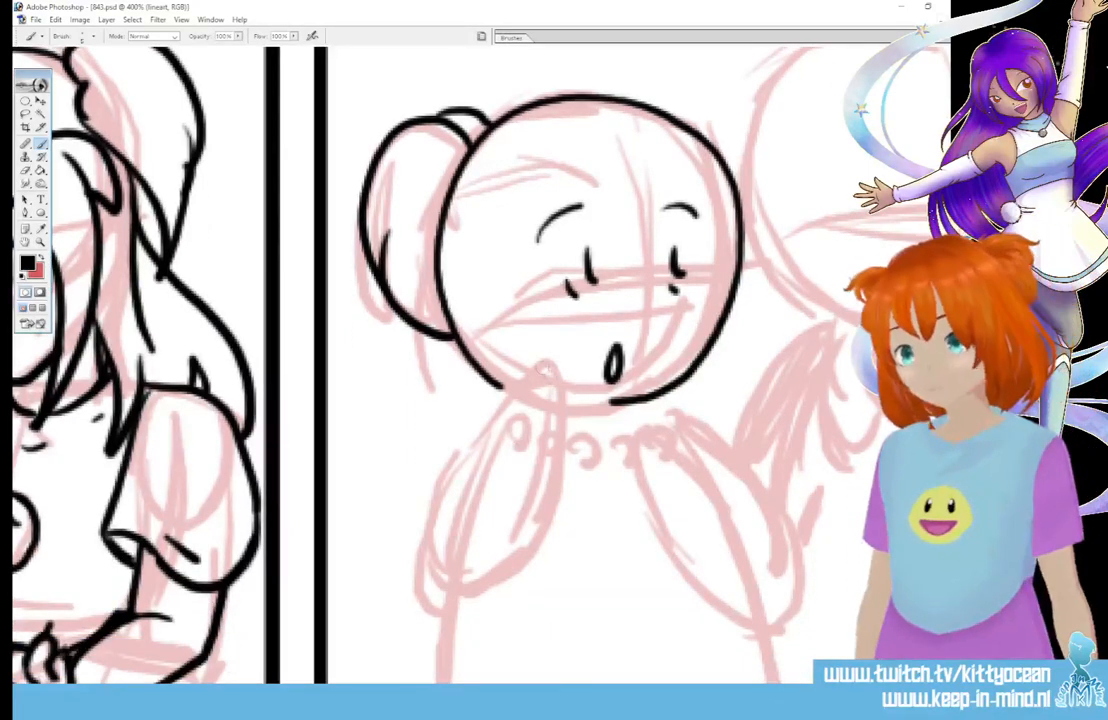
pyautogui.moveTo(532, 368)
pyautogui.mouseDown()
pyautogui.moveTo(422, 468)
pyautogui.moveTo(445, 598)
pyautogui.moveTo(566, 410)
pyautogui.moveTo(540, 368)
pyautogui.mouseUp()
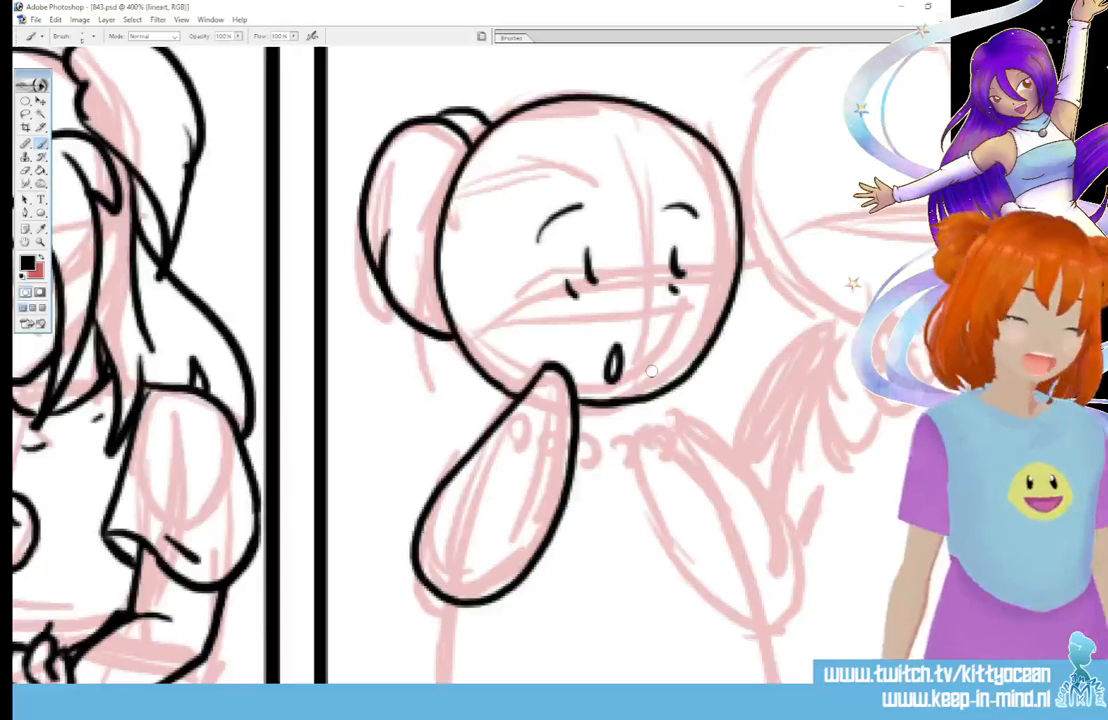
pyautogui.moveTo(579, 446)
pyautogui.mouseDown()
pyautogui.moveTo(577, 467)
pyautogui.moveTo(602, 453)
pyautogui.mouseUp()
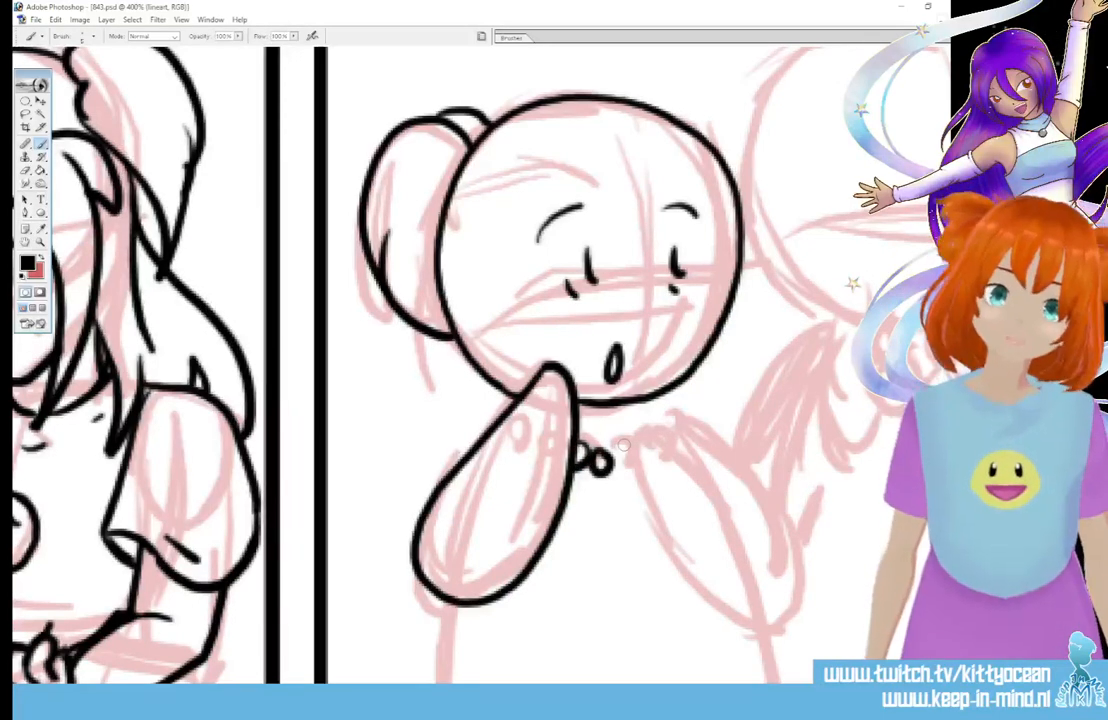
# Step: Ink the bun-haired character's other raised arm, its outer shoulder contour and the remaining necklace beads
pyautogui.moveTo(656, 430)
pyautogui.mouseDown()
pyautogui.moveTo(609, 452)
pyautogui.moveTo(613, 462)
pyautogui.moveTo(670, 568)
pyautogui.moveTo(701, 603)
pyautogui.moveTo(757, 636)
pyautogui.mouseUp()
pyautogui.moveTo(620, 430); pyautogui.dragTo(781, 590)
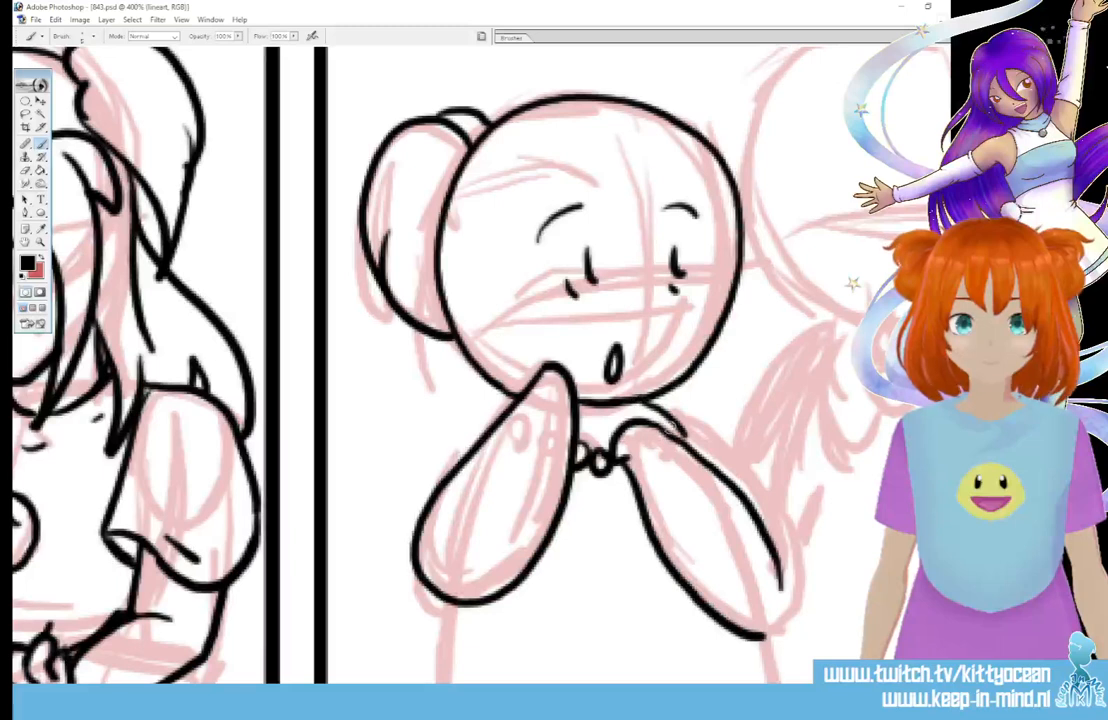
pyautogui.moveTo(661, 427); pyautogui.dragTo(687, 439)
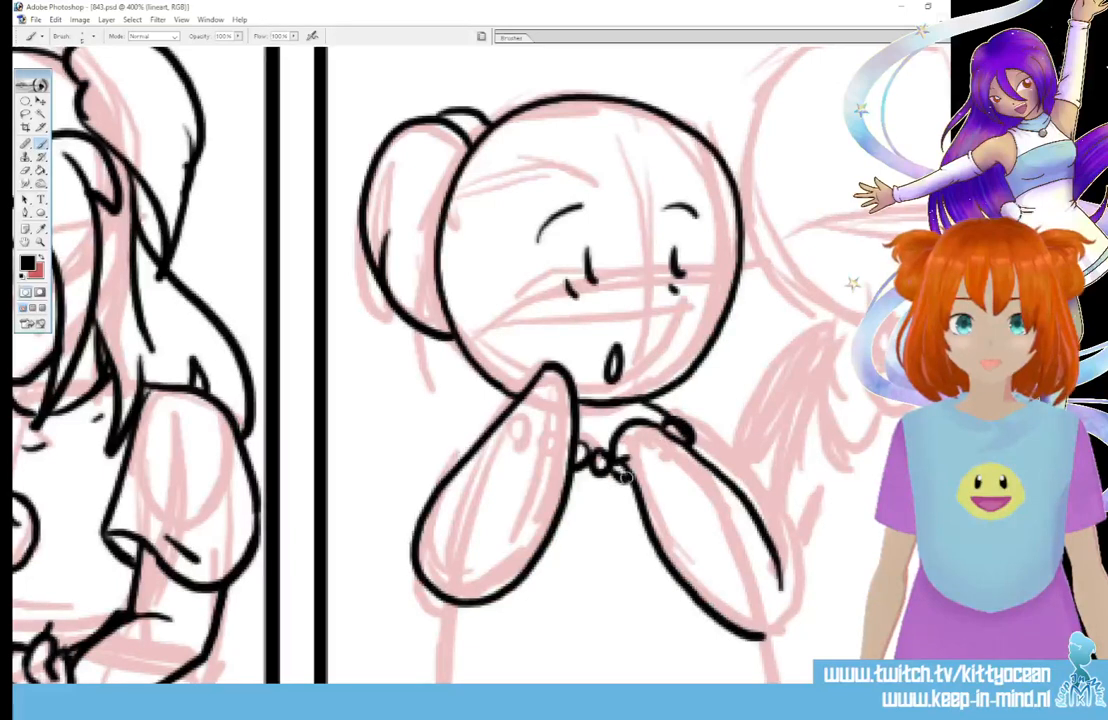
pyautogui.moveTo(648, 400)
pyautogui.mouseDown()
pyautogui.moveTo(742, 457)
pyautogui.moveTo(777, 511)
pyautogui.moveTo(793, 559)
pyautogui.moveTo(784, 611)
pyautogui.moveTo(745, 638)
pyautogui.mouseUp()
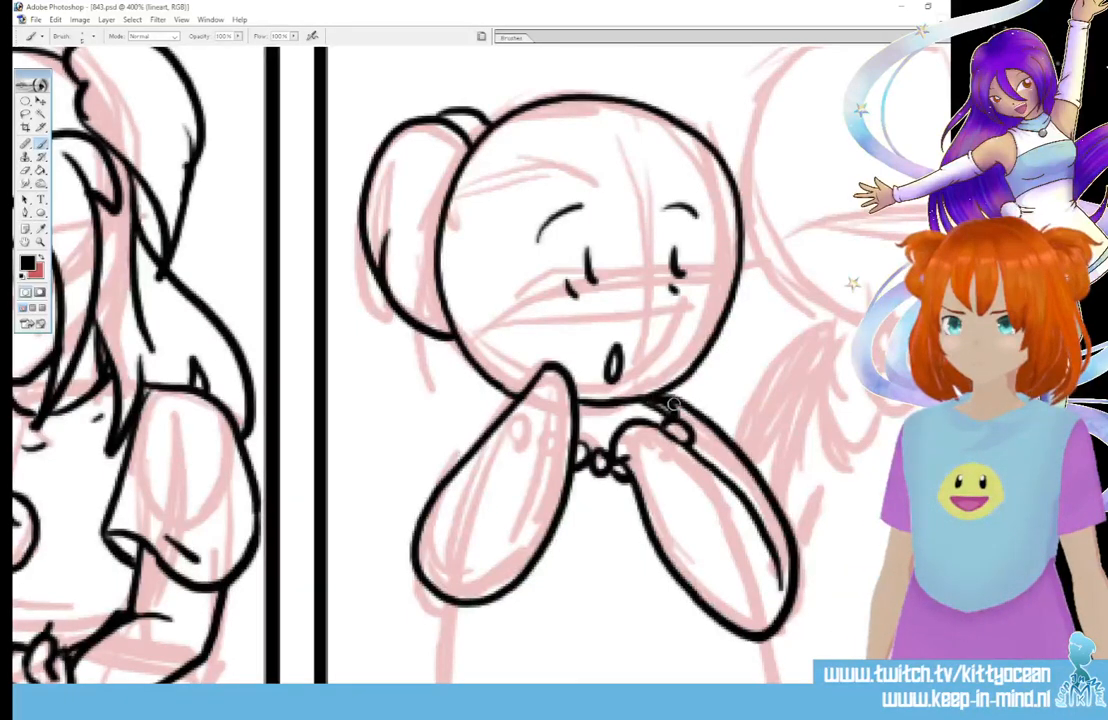
# Step: Ink both sides of the bun-haired character's rounded body from the elbows down to the panel border
pyautogui.scroll(-3, 675, 398)
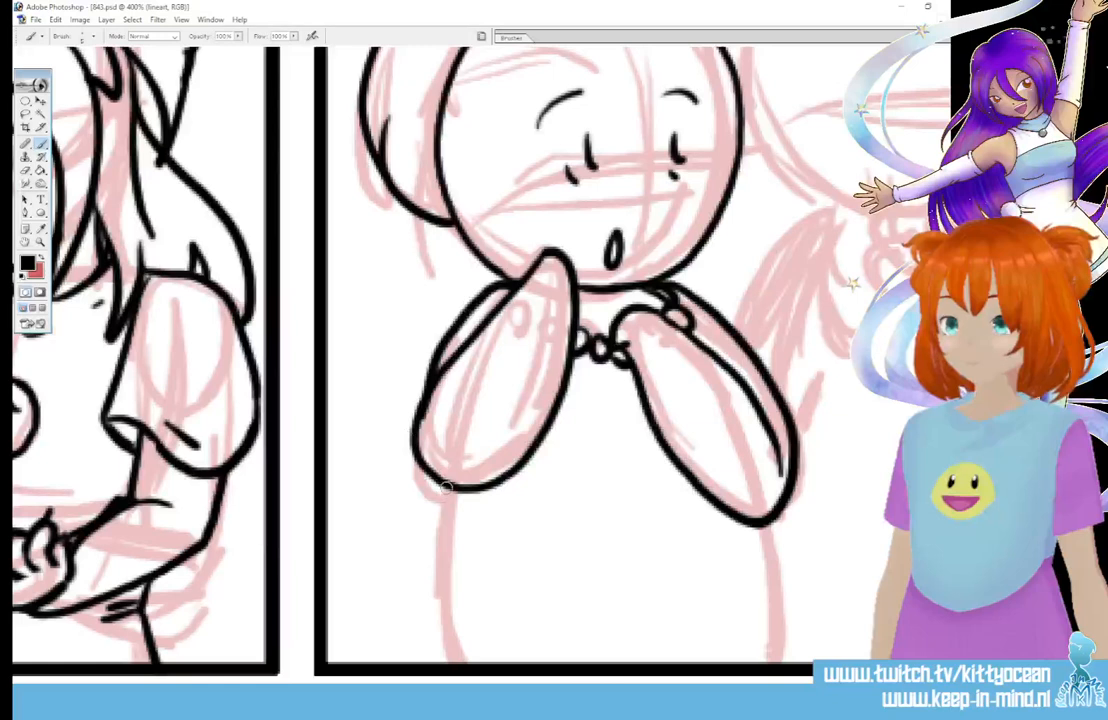
pyautogui.moveTo(446, 486); pyautogui.dragTo(452, 662)
pyautogui.moveTo(762, 519); pyautogui.dragTo(767, 660)
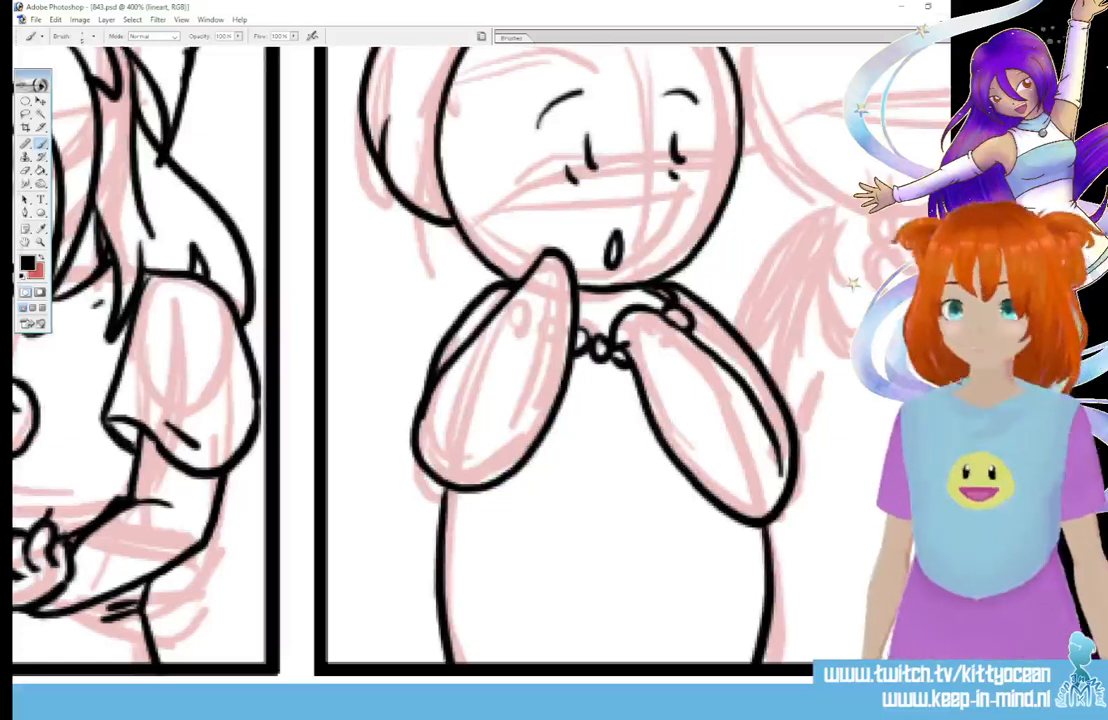
# Step: Ink the eyes, under-eye lines and thin lines above the eyes on the neighbouring round-headed character
pyautogui.moveTo(545, 690); pyautogui.dragTo(616, 690)
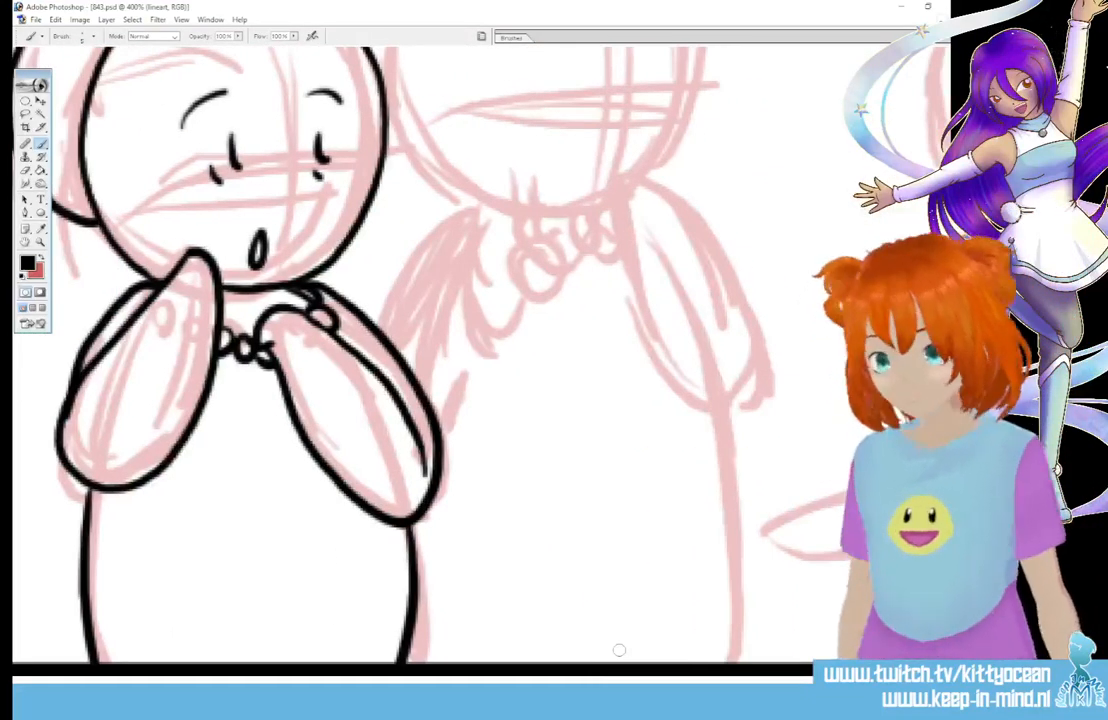
pyautogui.moveTo(956, 400); pyautogui.dragTo(956, 340)
pyautogui.scroll(-2, 380, 380)
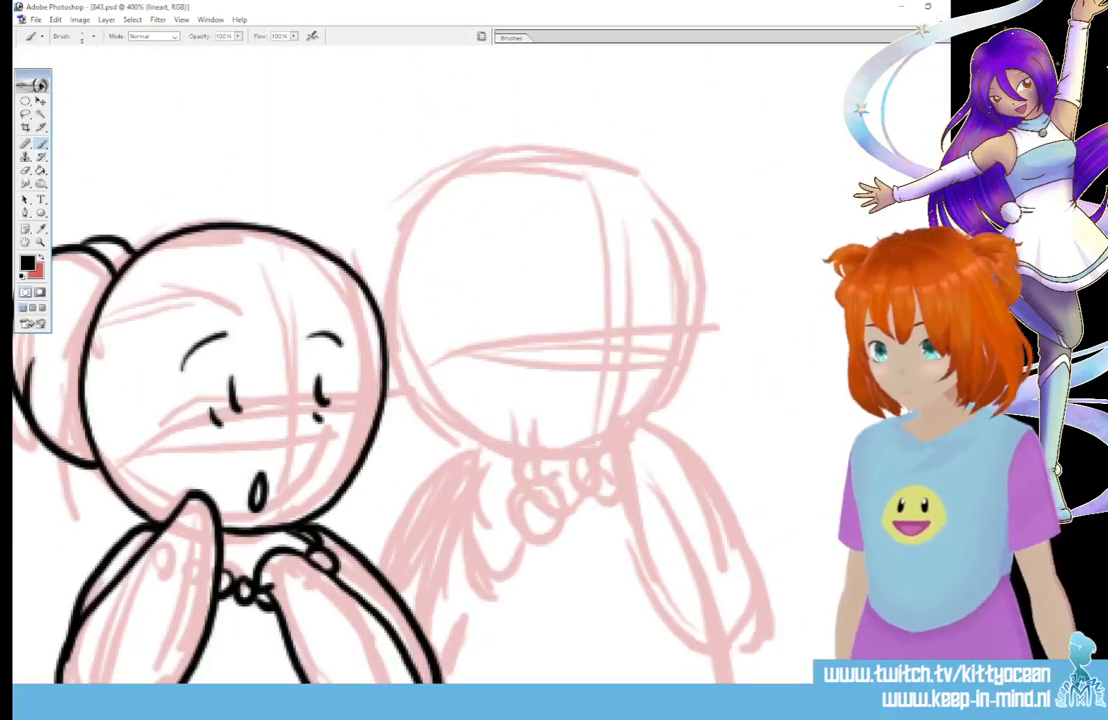
pyautogui.moveTo(551, 309); pyautogui.dragTo(562, 345)
pyautogui.moveTo(642, 311); pyautogui.dragTo(648, 343)
pyautogui.moveTo(527, 291); pyautogui.dragTo(554, 271)
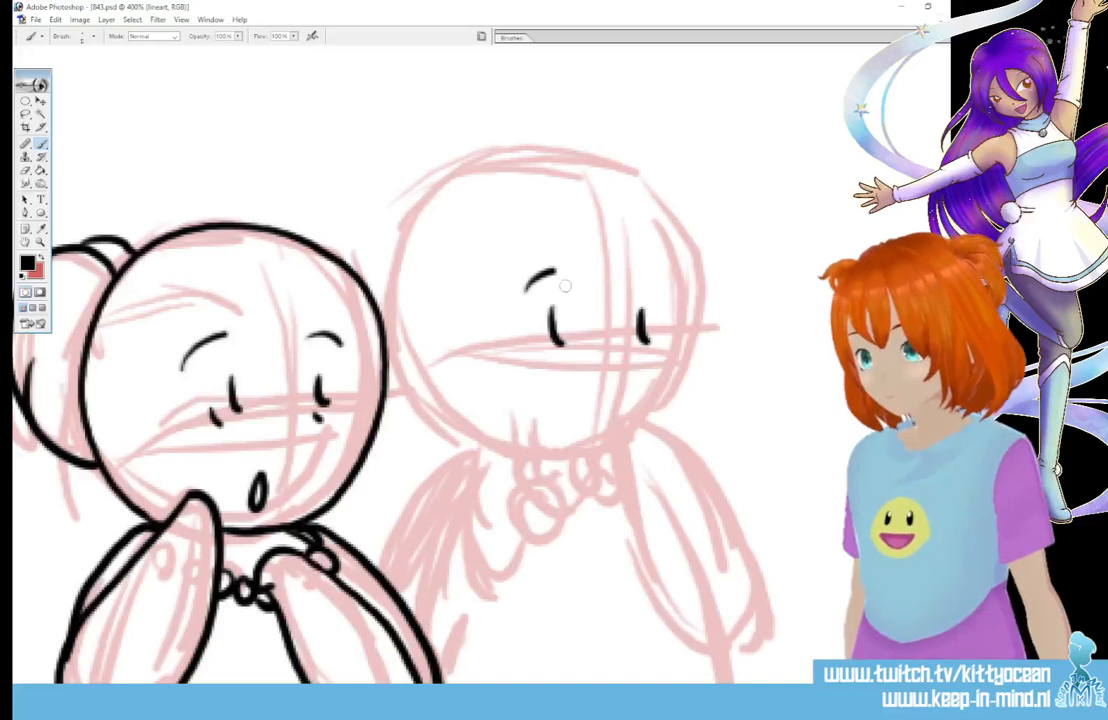
pyautogui.moveTo(523, 335); pyautogui.dragTo(536, 371)
pyautogui.moveTo(638, 350); pyautogui.dragTo(662, 368)
pyautogui.moveTo(635, 270); pyautogui.dragTo(667, 281)
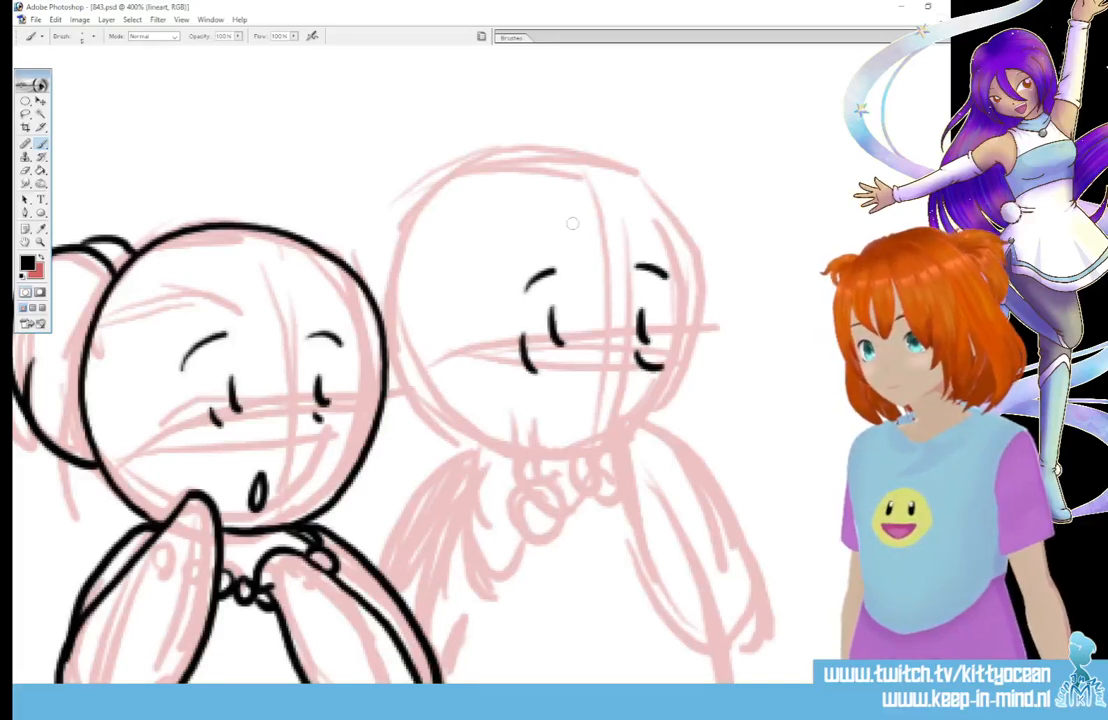
# Step: Ink two thick arched eyebrows on the second round-headed character and remove the thin lines between brows and eyes
pyautogui.moveTo(505, 275)
pyautogui.mouseDown()
pyautogui.moveTo(522, 245)
pyautogui.moveTo(549, 258)
pyautogui.mouseUp()
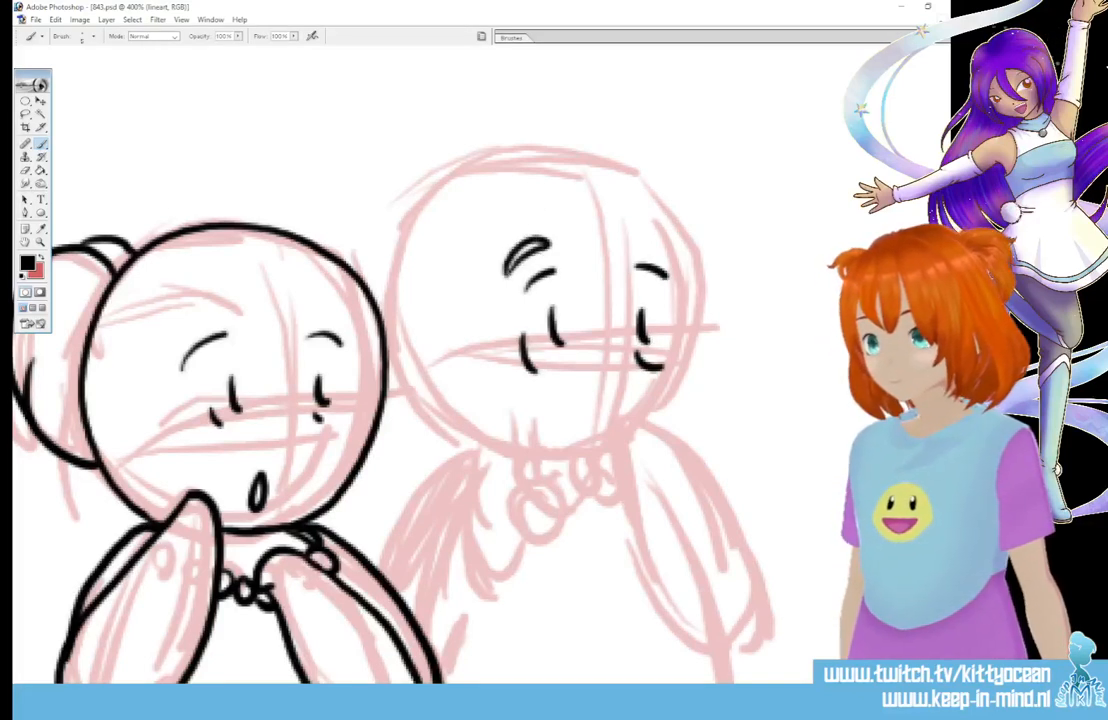
pyautogui.moveTo(640, 240)
pyautogui.mouseDown()
pyautogui.moveTo(684, 252)
pyautogui.moveTo(671, 254)
pyautogui.mouseUp()
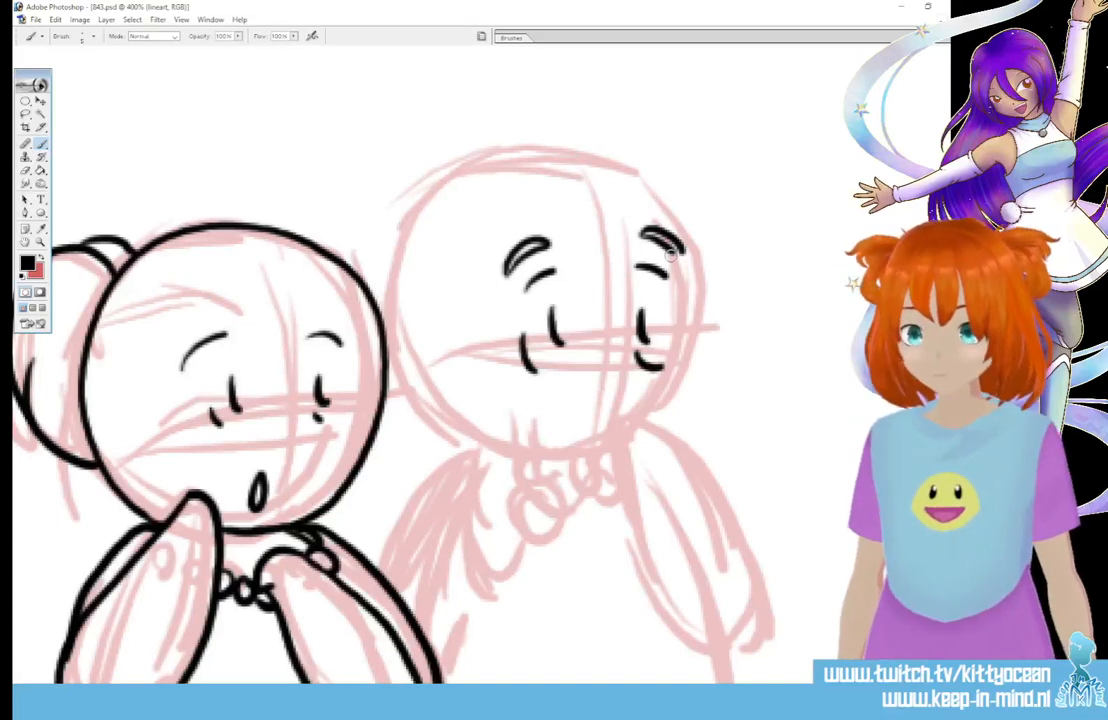
pyautogui.hotkey('ctrl', 'z')
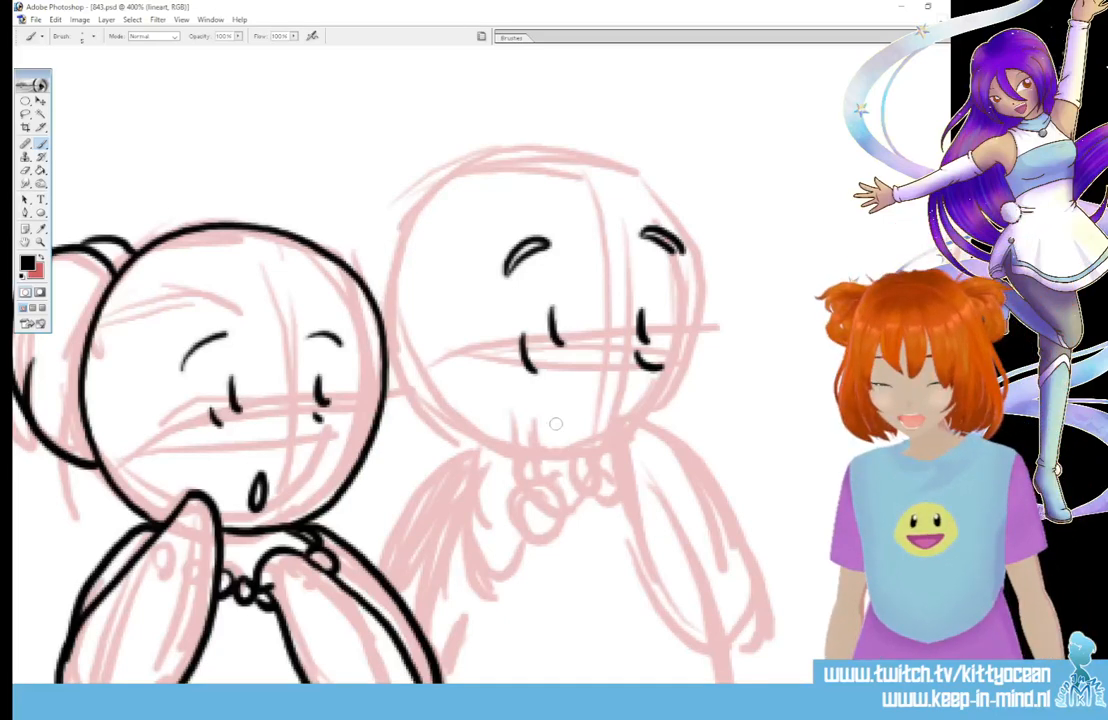
# Step: Ink the second character's open oval mouth and round head outline, and touch up the eyebrow near the head's edge
pyautogui.moveTo(608, 383); pyautogui.dragTo(614, 380)
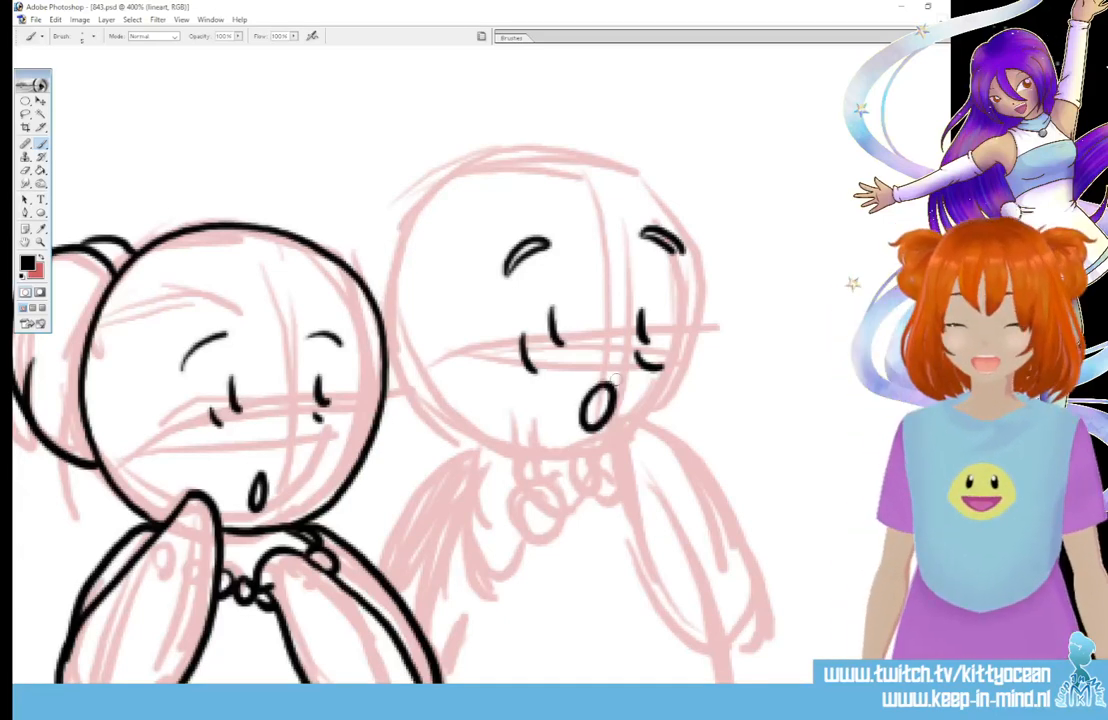
pyautogui.moveTo(603, 450)
pyautogui.mouseDown()
pyautogui.moveTo(653, 424)
pyautogui.moveTo(688, 372)
pyautogui.moveTo(693, 255)
pyautogui.moveTo(671, 209)
pyautogui.moveTo(630, 173)
pyautogui.moveTo(577, 153)
pyautogui.moveTo(518, 152)
pyautogui.moveTo(467, 165)
pyautogui.moveTo(432, 191)
pyautogui.moveTo(404, 242)
pyautogui.moveTo(395, 303)
pyautogui.moveTo(406, 367)
pyautogui.moveTo(519, 453)
pyautogui.mouseUp()
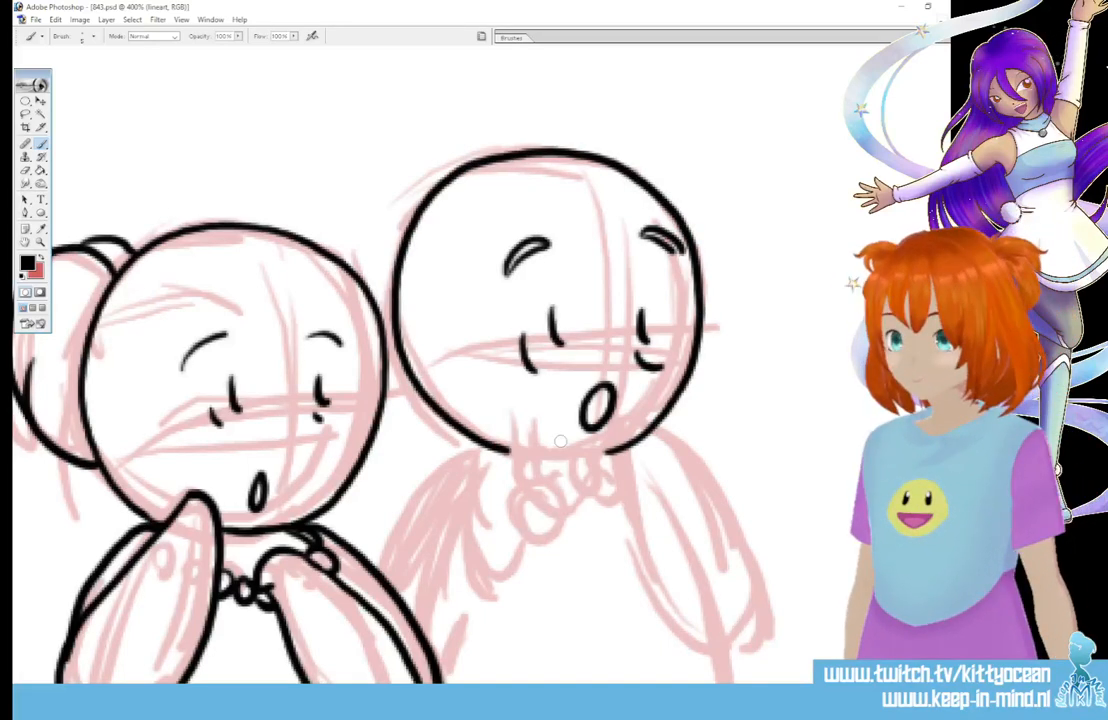
pyautogui.moveTo(674, 248); pyautogui.dragTo(676, 247)
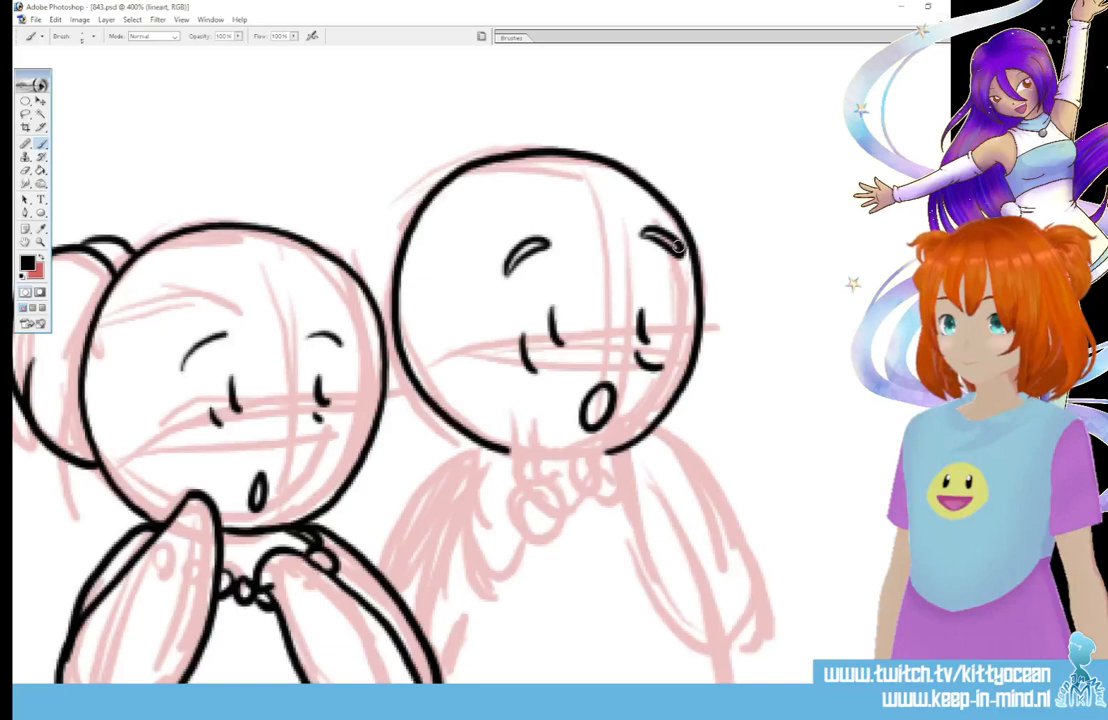
# Step: Ink the second round-headed character's raised oval arm with a doubled outer edge, and extend the chin line beside it
pyautogui.moveTo(636, 432); pyautogui.dragTo(741, 545)
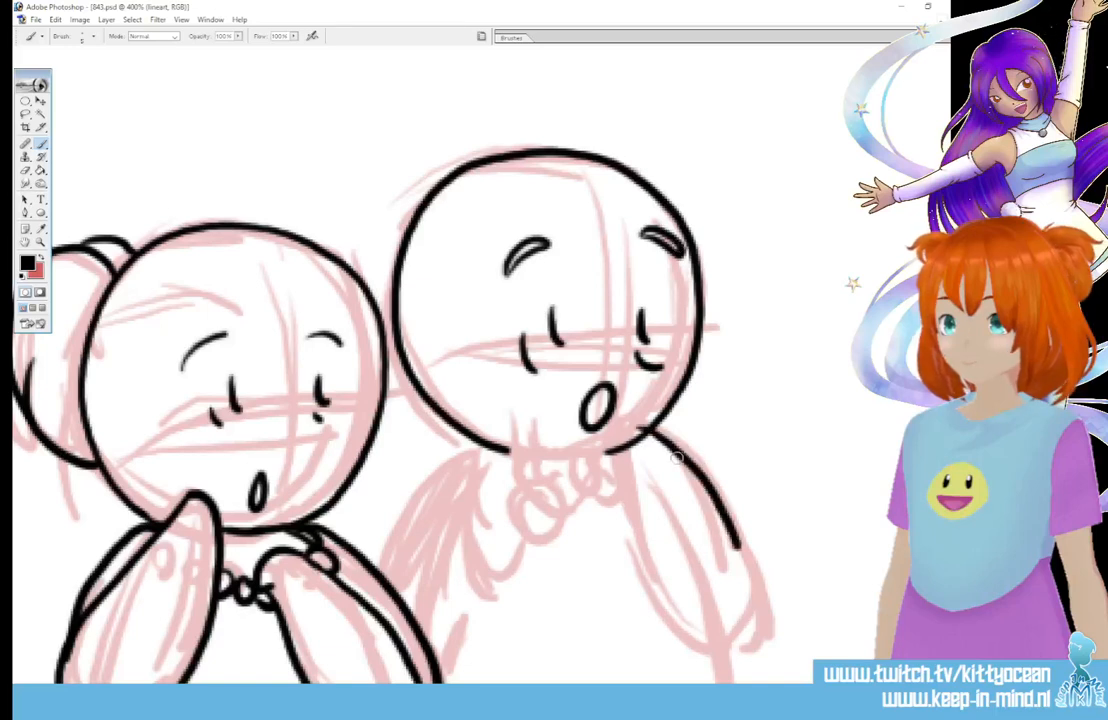
pyautogui.moveTo(624, 440)
pyautogui.mouseDown()
pyautogui.moveTo(671, 625)
pyautogui.moveTo(727, 653)
pyautogui.moveTo(756, 605)
pyautogui.moveTo(658, 425)
pyautogui.mouseUp()
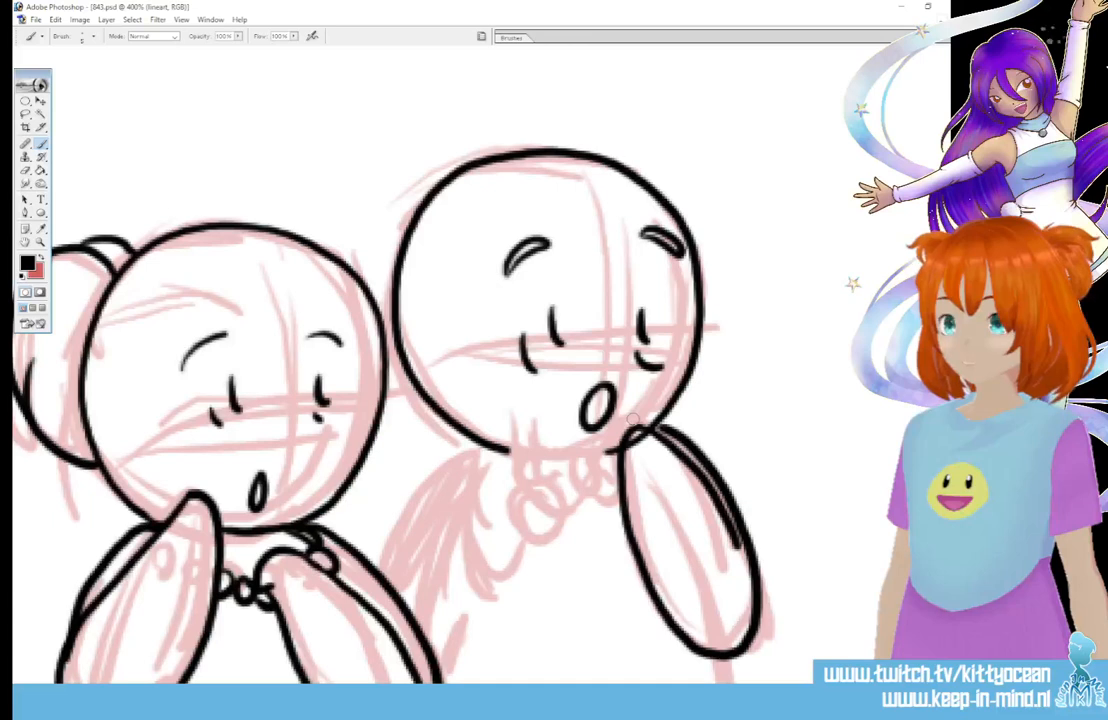
pyautogui.hotkey('ctrl', 'alt', 'z')
pyautogui.hotkey('ctrl', 'alt', 'z')
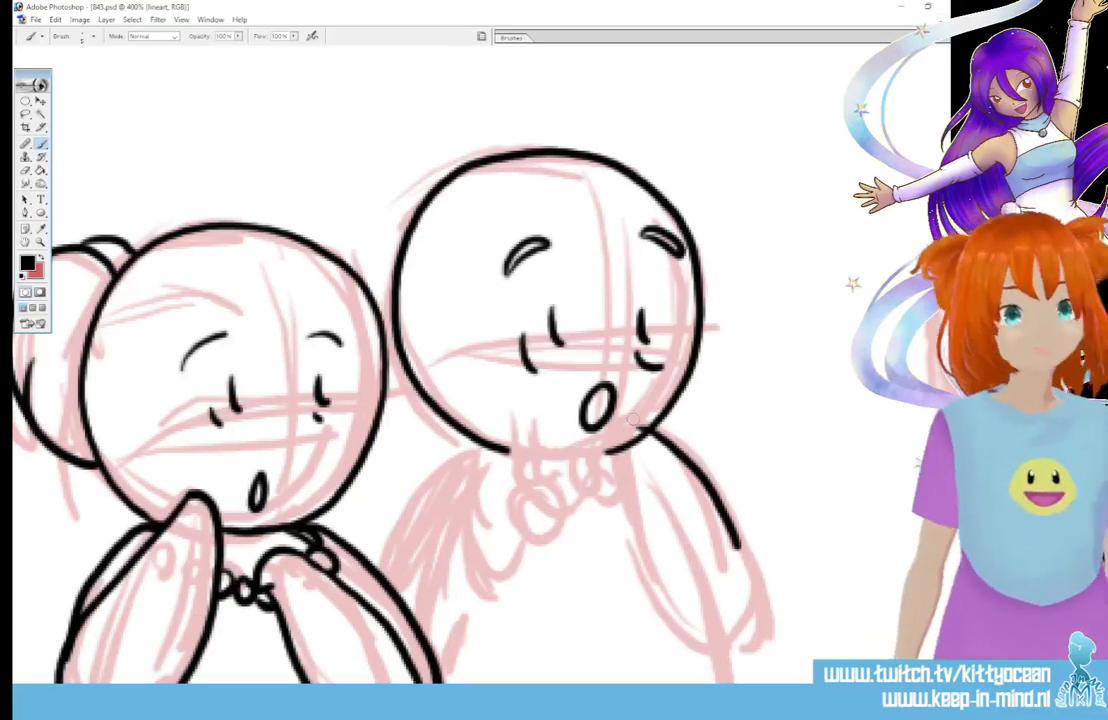
pyautogui.moveTo(626, 442)
pyautogui.mouseDown()
pyautogui.moveTo(672, 615)
pyautogui.moveTo(756, 611)
pyautogui.moveTo(644, 432)
pyautogui.mouseUp()
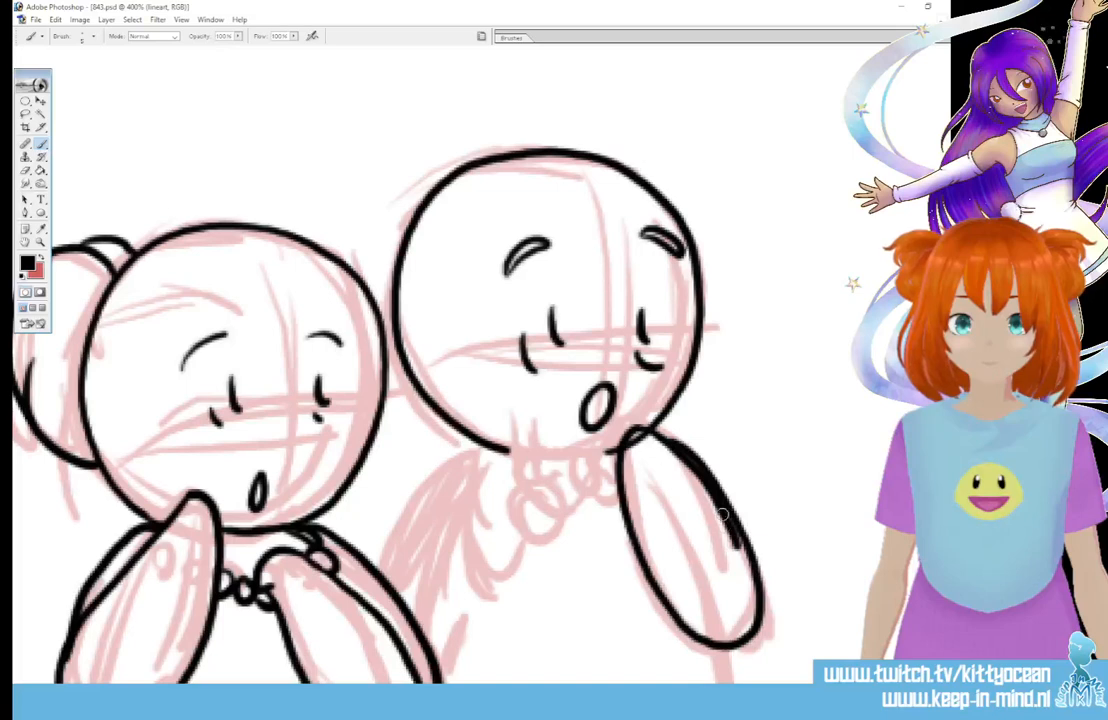
pyautogui.moveTo(722, 514); pyautogui.dragTo(722, 577)
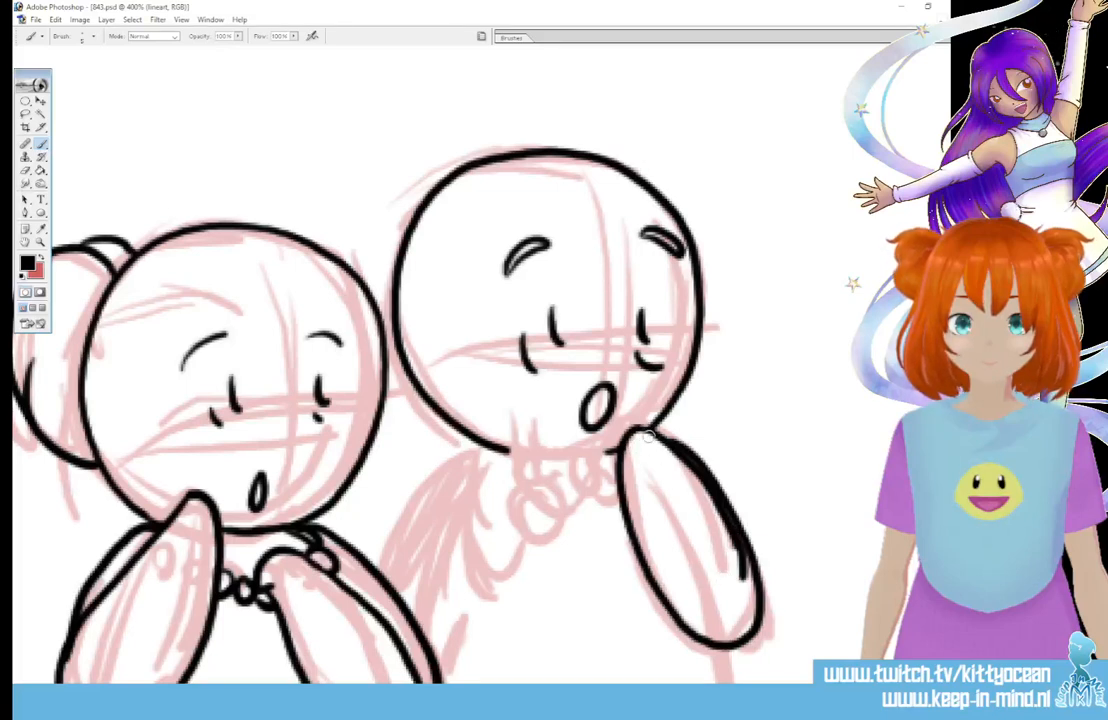
pyautogui.moveTo(588, 459); pyautogui.dragTo(616, 446)
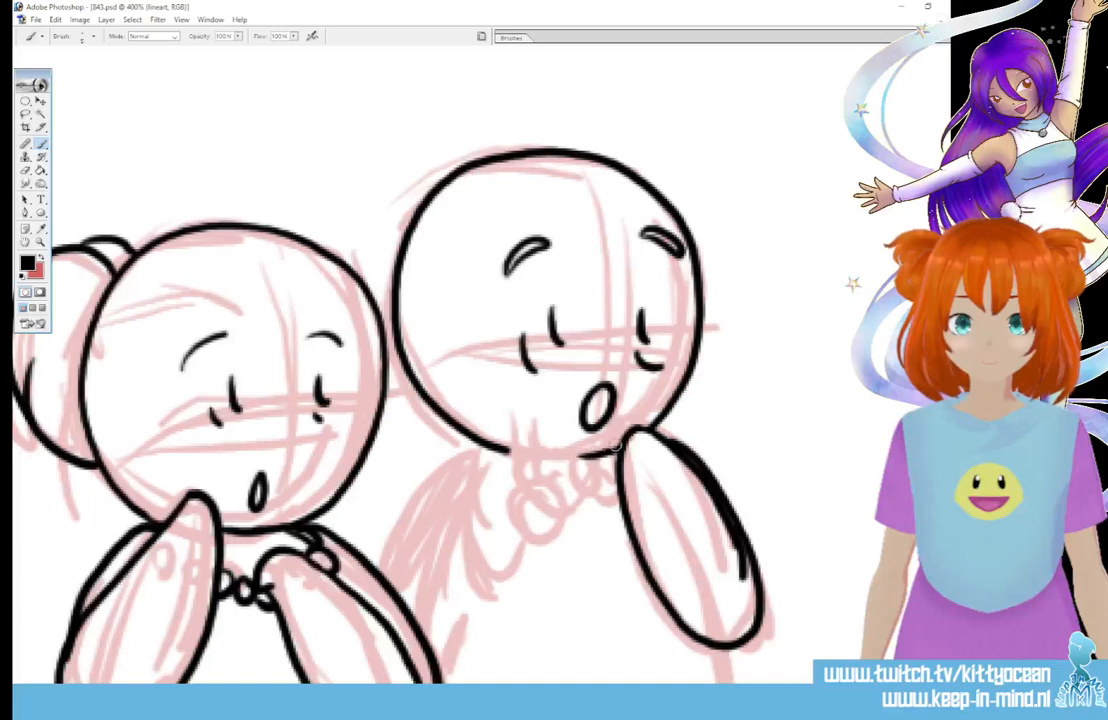
# Step: Ink the bow tie and two vertical collar lines under the second character's chin, and try out a circle for the hanging monocle
pyautogui.moveTo(488, 443)
pyautogui.mouseDown()
pyautogui.moveTo(602, 441)
pyautogui.moveTo(533, 510)
pyautogui.moveTo(563, 474)
pyautogui.moveTo(536, 488)
pyautogui.moveTo(616, 464)
pyautogui.moveTo(621, 507)
pyautogui.moveTo(589, 479)
pyautogui.mouseUp()
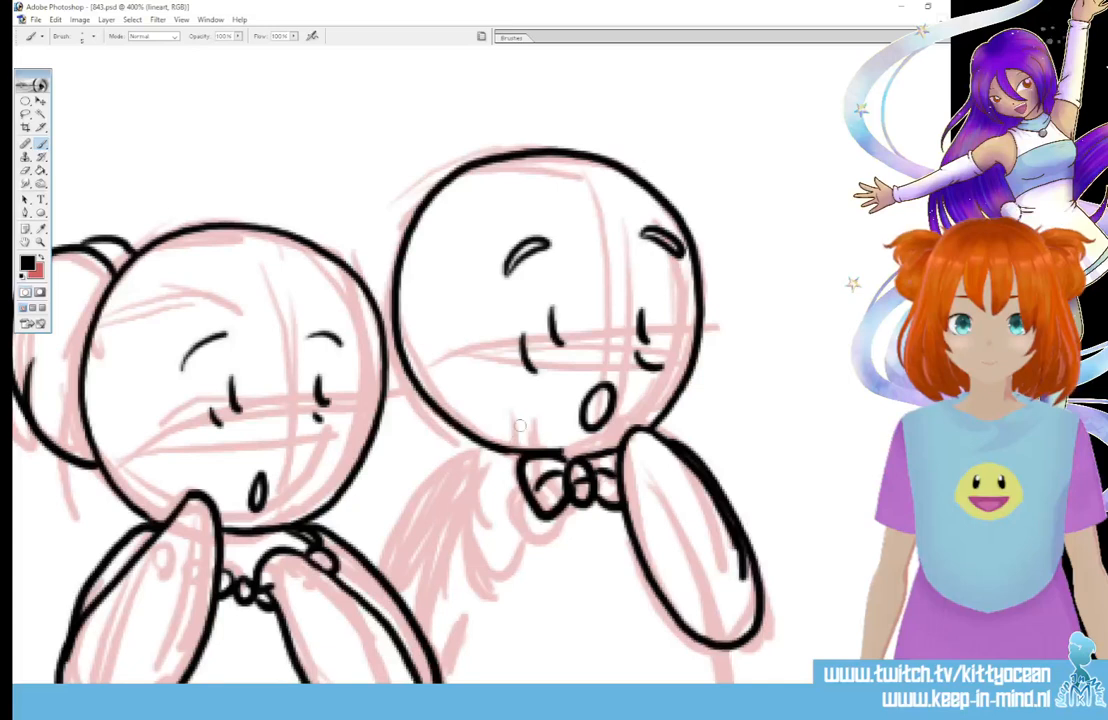
pyautogui.moveTo(520, 422)
pyautogui.mouseDown()
pyautogui.moveTo(520, 540)
pyautogui.moveTo(530, 540)
pyautogui.moveTo(500, 590)
pyautogui.moveTo(513, 546)
pyautogui.mouseUp()
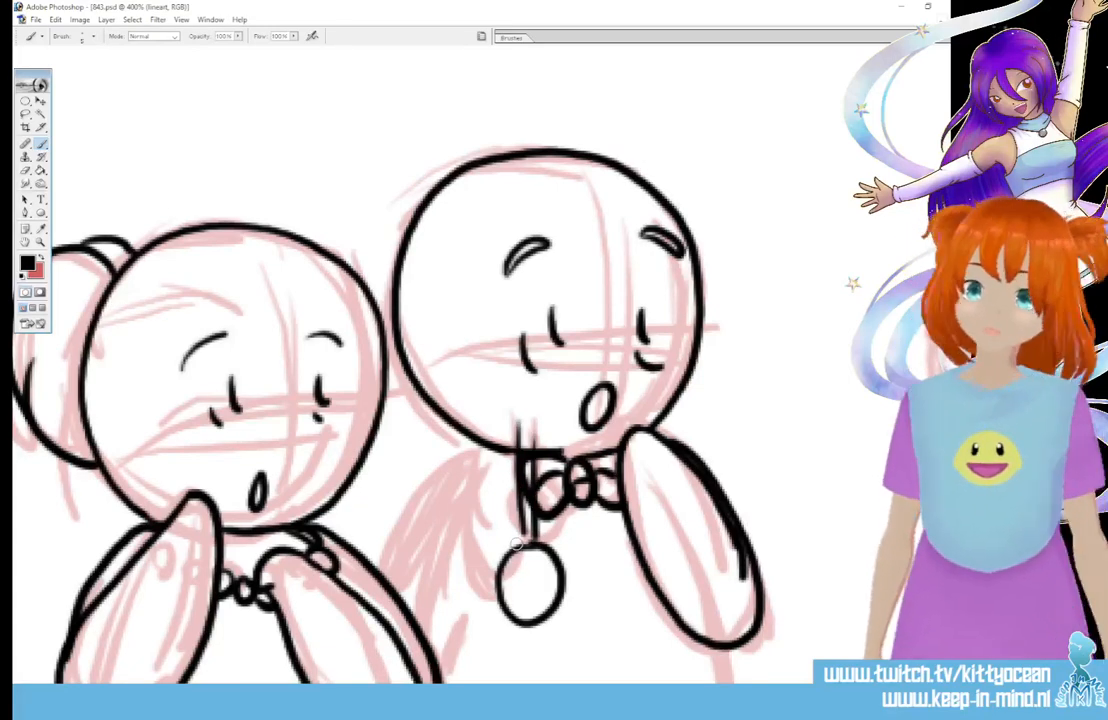
pyautogui.hotkey('ctrl', 'z')
pyautogui.moveTo(537, 551)
pyautogui.mouseDown()
pyautogui.moveTo(493, 598)
pyautogui.moveTo(522, 624)
pyautogui.moveTo(545, 602)
pyautogui.moveTo(527, 549)
pyautogui.mouseUp()
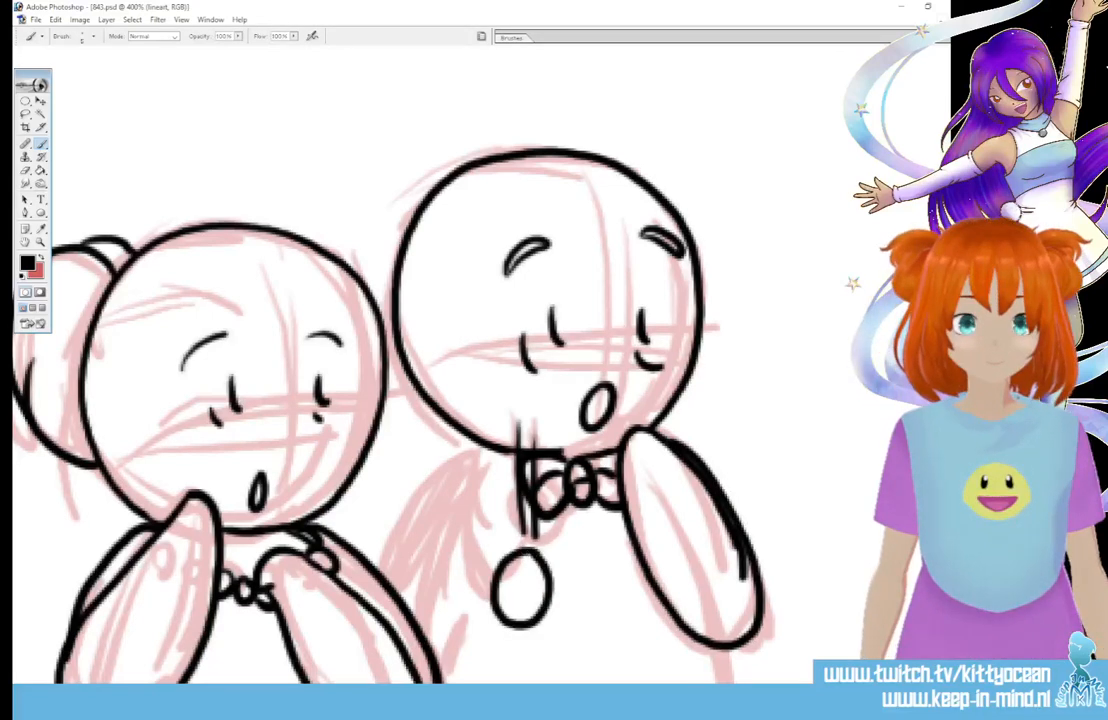
pyautogui.hotkey('ctrl', 'z')
pyautogui.moveTo(507, 648); pyautogui.dragTo(512, 648)
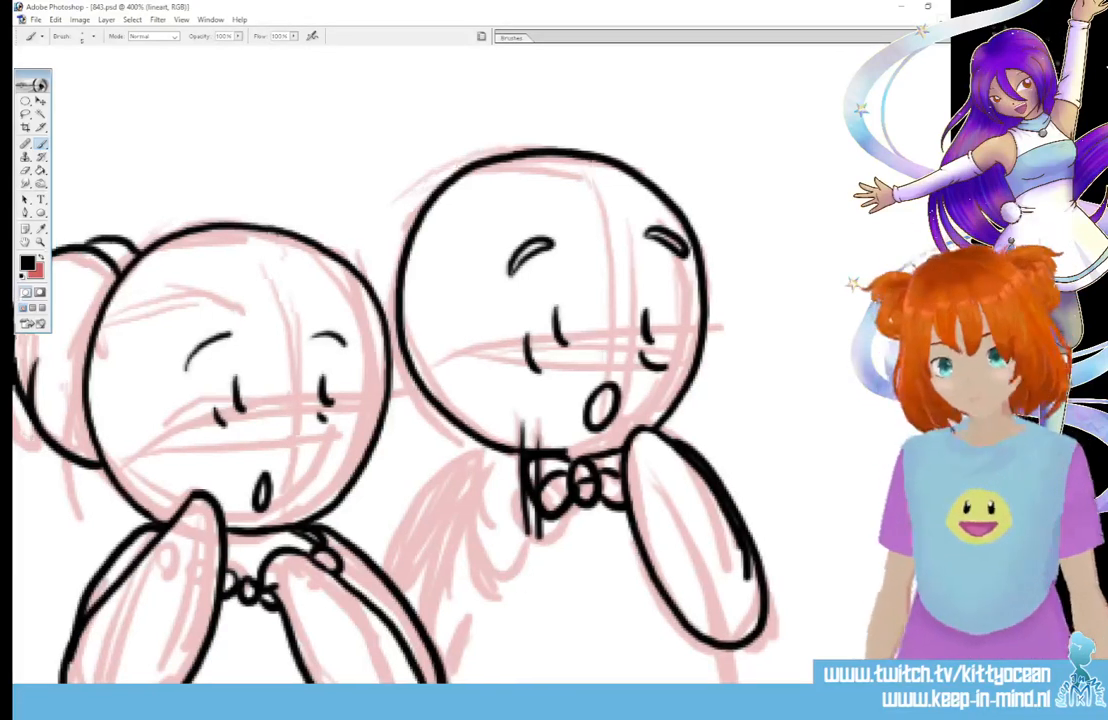
# Step: Ink the smile on the monocle-wearing character in the neighbouring panel and two curved motion lines beside the head
pyautogui.moveTo(600, 690); pyautogui.dragTo(326, 690)
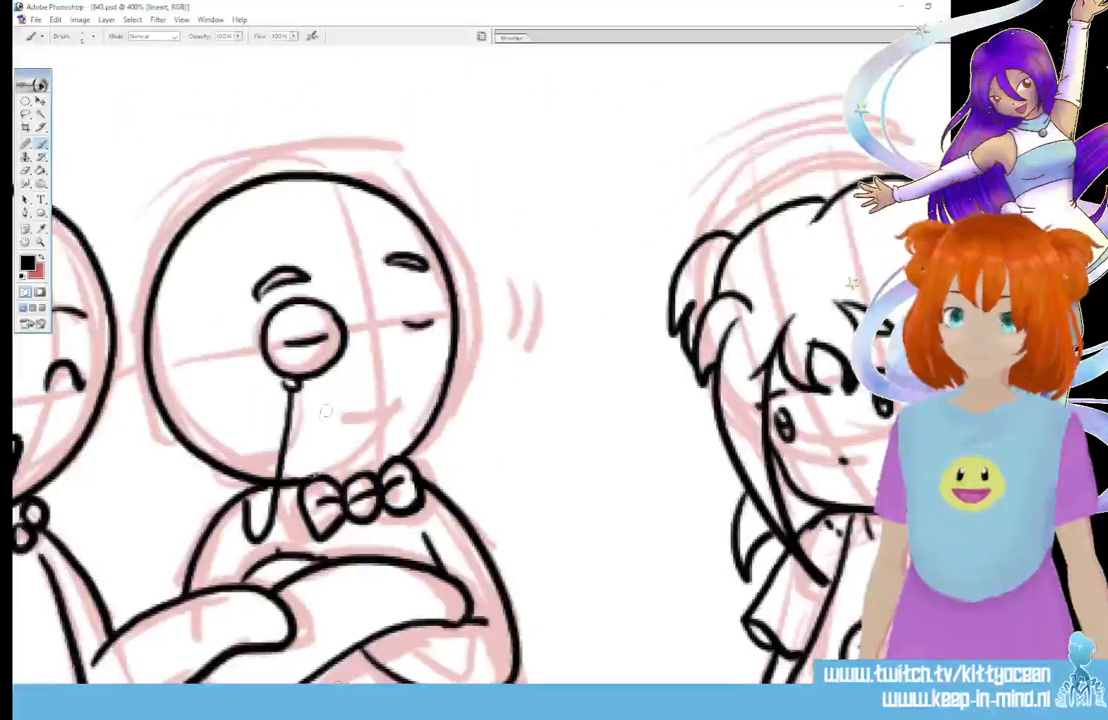
pyautogui.moveTo(330, 421)
pyautogui.mouseDown()
pyautogui.moveTo(361, 421)
pyautogui.moveTo(392, 408)
pyautogui.mouseUp()
pyautogui.moveTo(490, 260); pyautogui.dragTo(485, 318)
pyautogui.moveTo(503, 265); pyautogui.dragTo(513, 326)
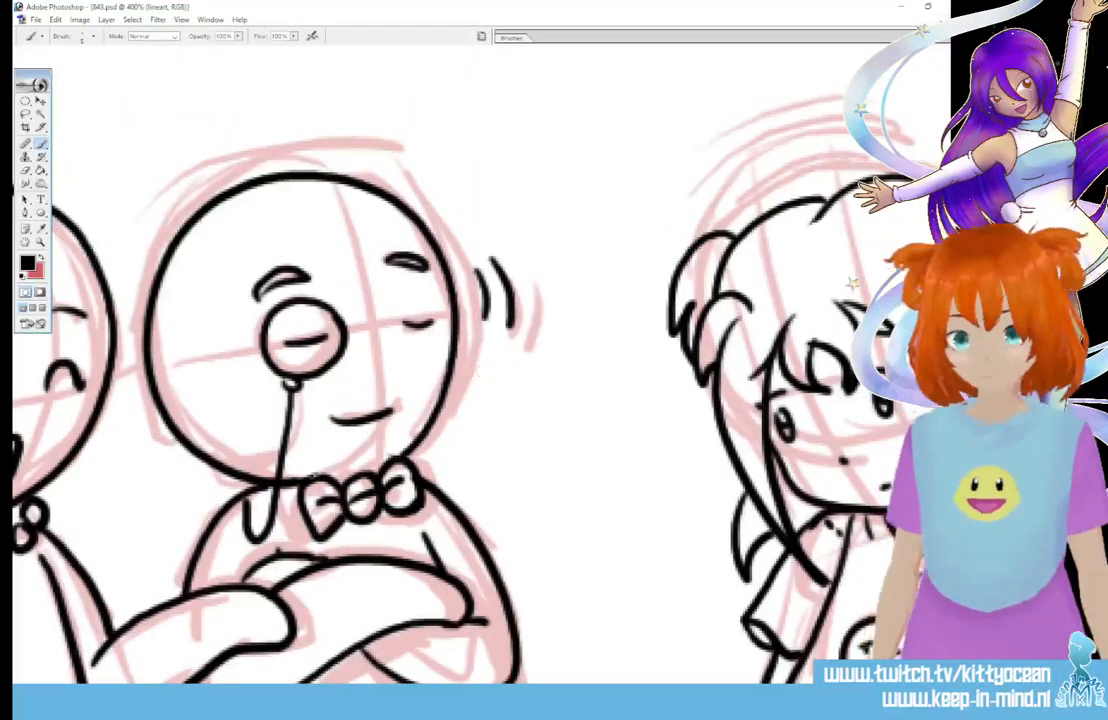
# Step: Ink the second character's hanging monocle as a circle with a small knob, and attach it to a looped cord from the neck
pyautogui.moveTo(326, 690); pyautogui.dragTo(598, 690)
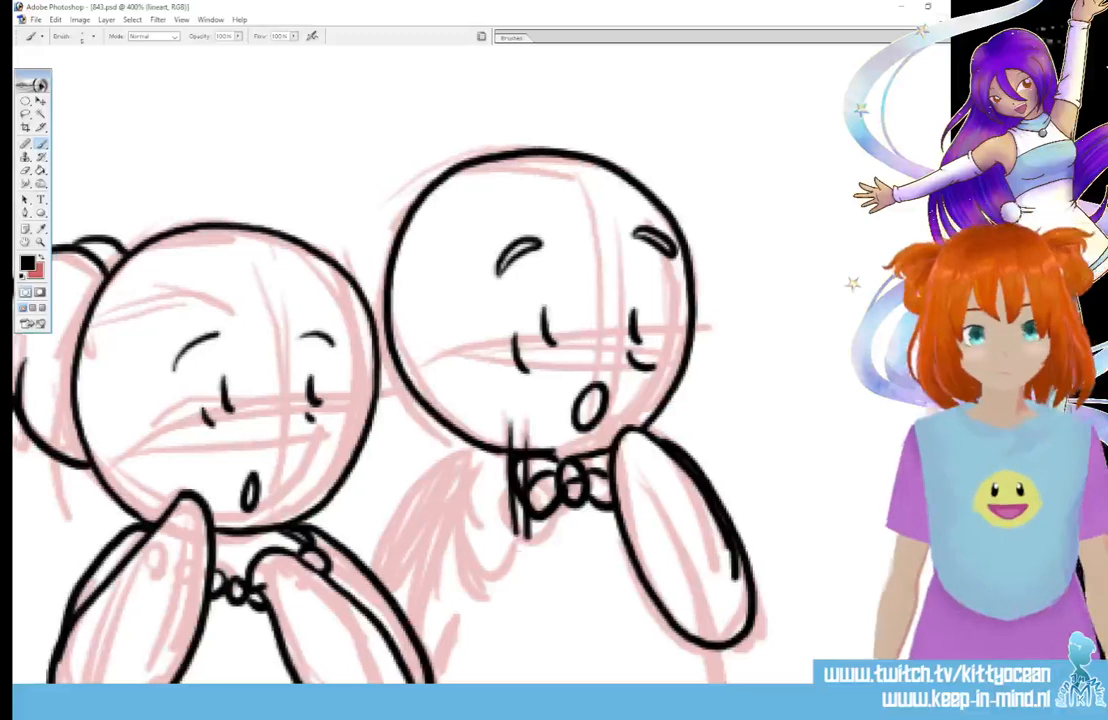
pyautogui.moveTo(540, 557)
pyautogui.mouseDown()
pyautogui.moveTo(483, 581)
pyautogui.moveTo(497, 612)
pyautogui.moveTo(526, 618)
pyautogui.moveTo(545, 593)
pyautogui.moveTo(543, 562)
pyautogui.mouseUp()
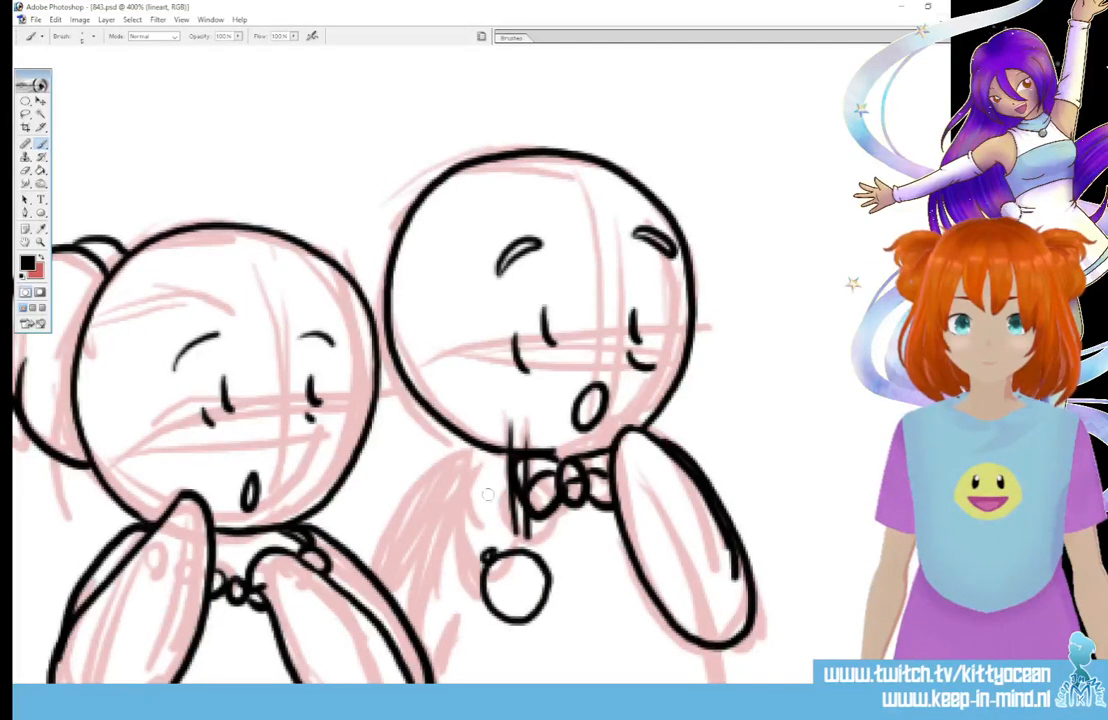
pyautogui.moveTo(467, 450)
pyautogui.mouseDown()
pyautogui.moveTo(473, 522)
pyautogui.moveTo(488, 550)
pyautogui.mouseUp()
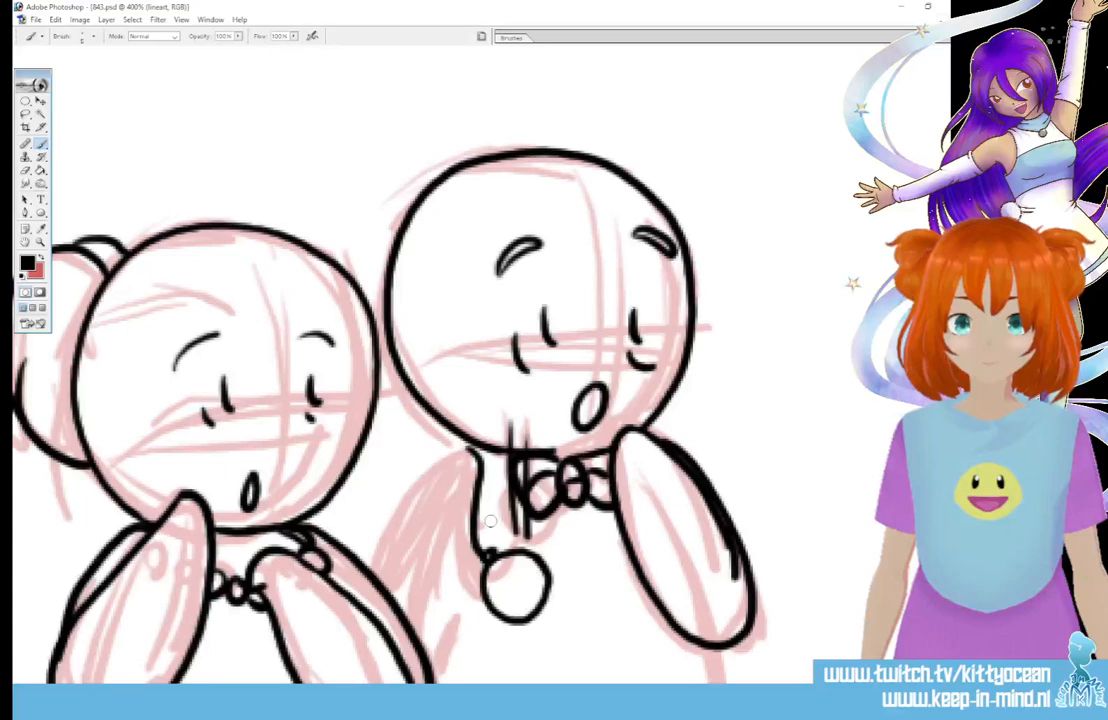
pyautogui.hotkey('ctrl', 'z')
pyautogui.moveTo(467, 446)
pyautogui.mouseDown()
pyautogui.moveTo(456, 596)
pyautogui.moveTo(483, 574)
pyautogui.mouseUp()
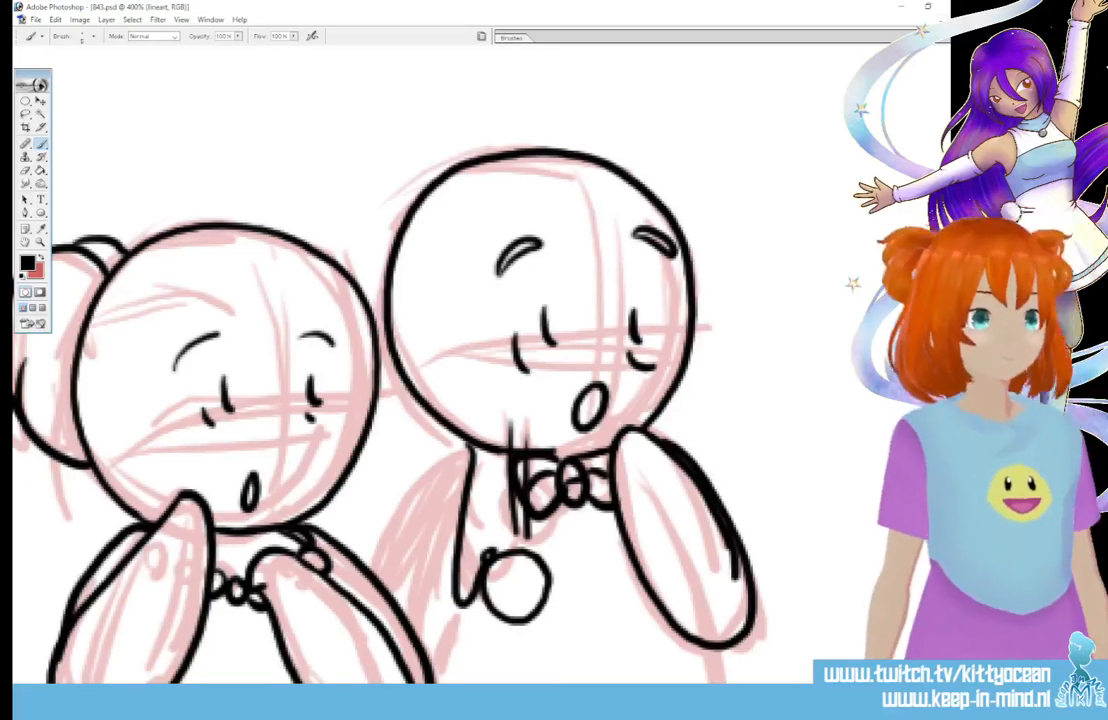
# Step: Ink the second character's other arm behind the bun-haired character and both sides of the body down to the panel border
pyautogui.scroll(-5, 390, 365)
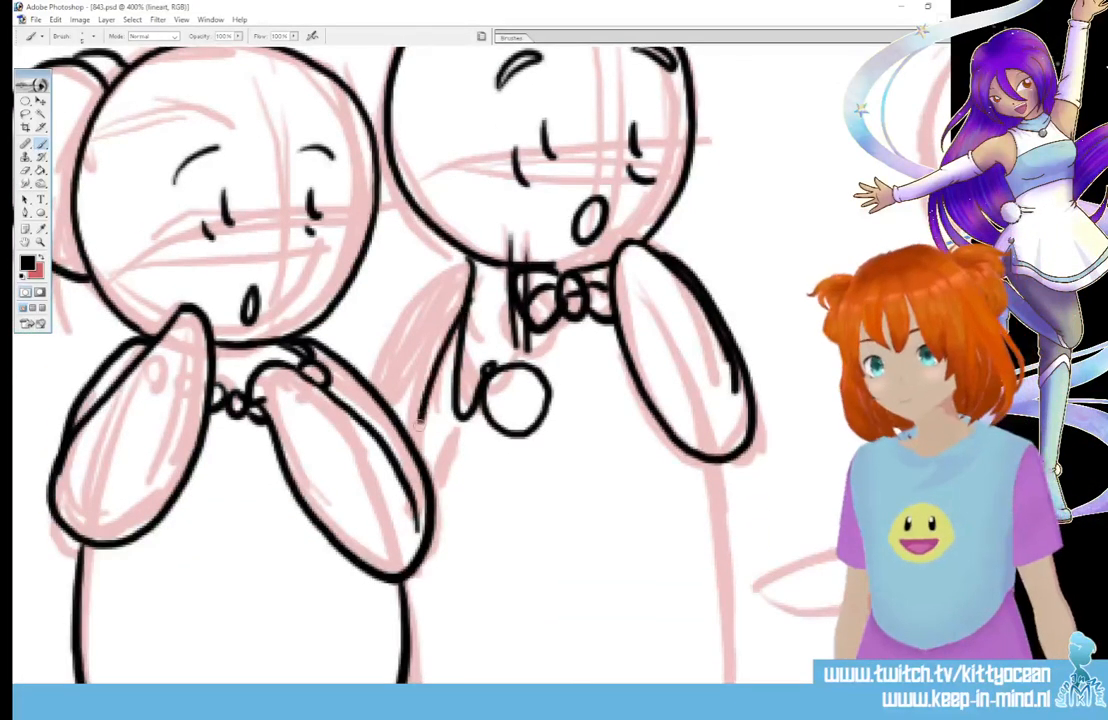
pyautogui.moveTo(420, 425); pyautogui.dragTo(418, 457)
pyautogui.moveTo(472, 269)
pyautogui.mouseDown()
pyautogui.moveTo(389, 329)
pyautogui.moveTo(375, 376)
pyautogui.mouseUp()
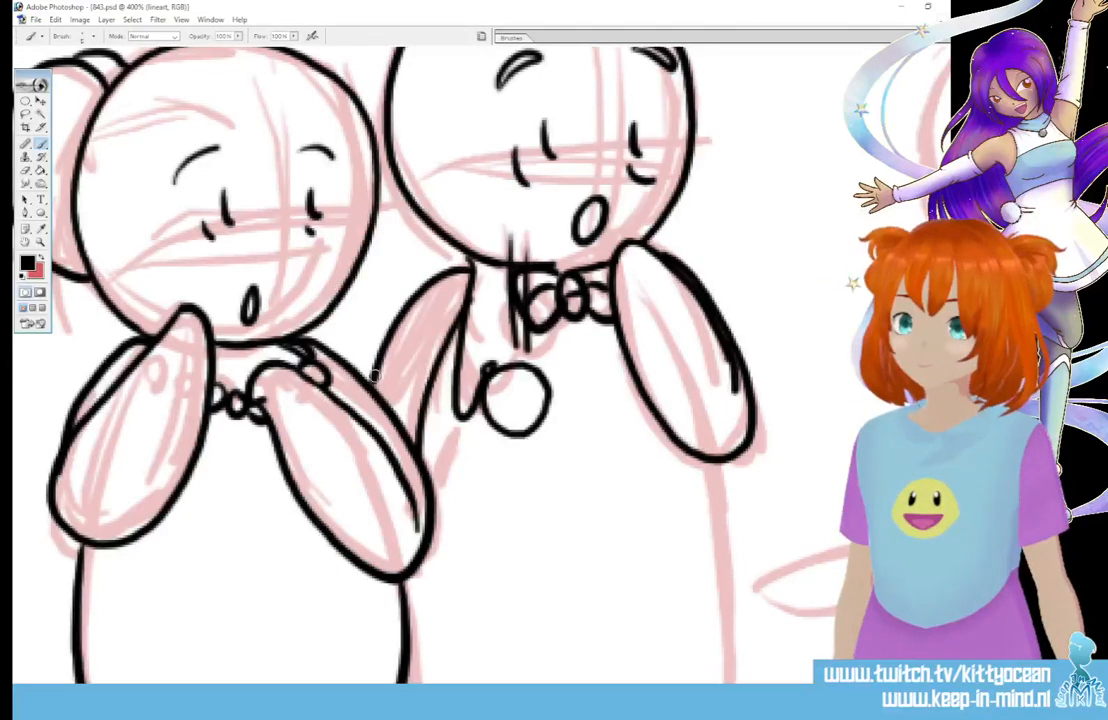
pyautogui.scroll(-3, 375, 375)
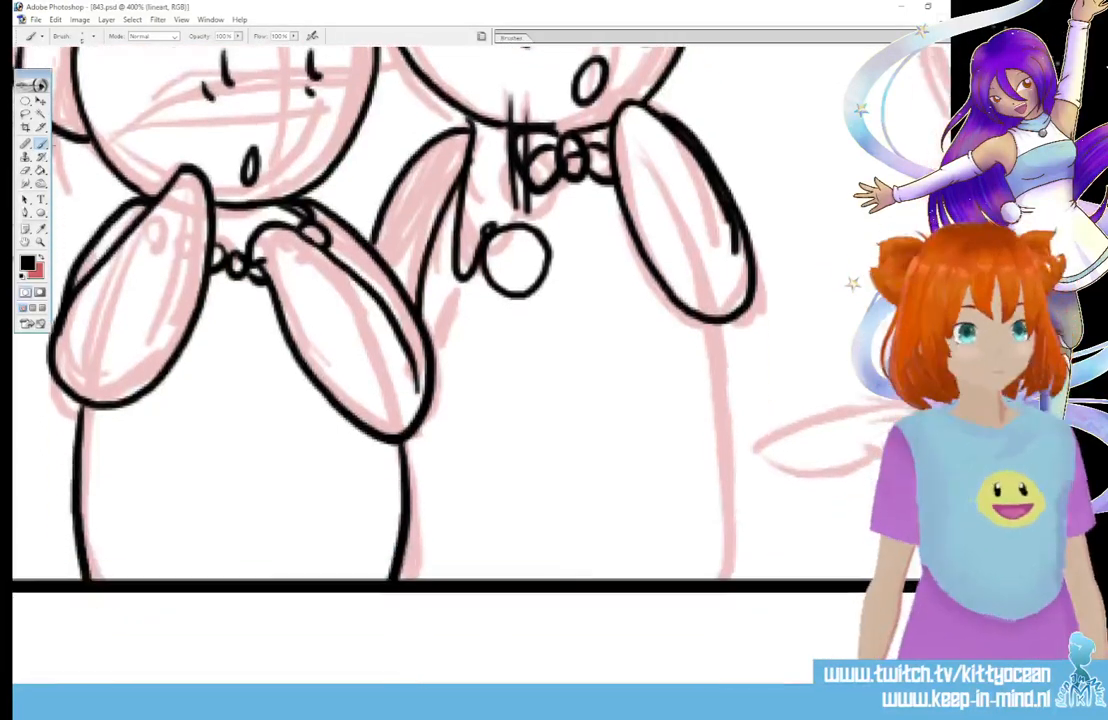
pyautogui.moveTo(712, 320)
pyautogui.mouseDown()
pyautogui.moveTo(721, 458)
pyautogui.moveTo(712, 580)
pyautogui.mouseUp()
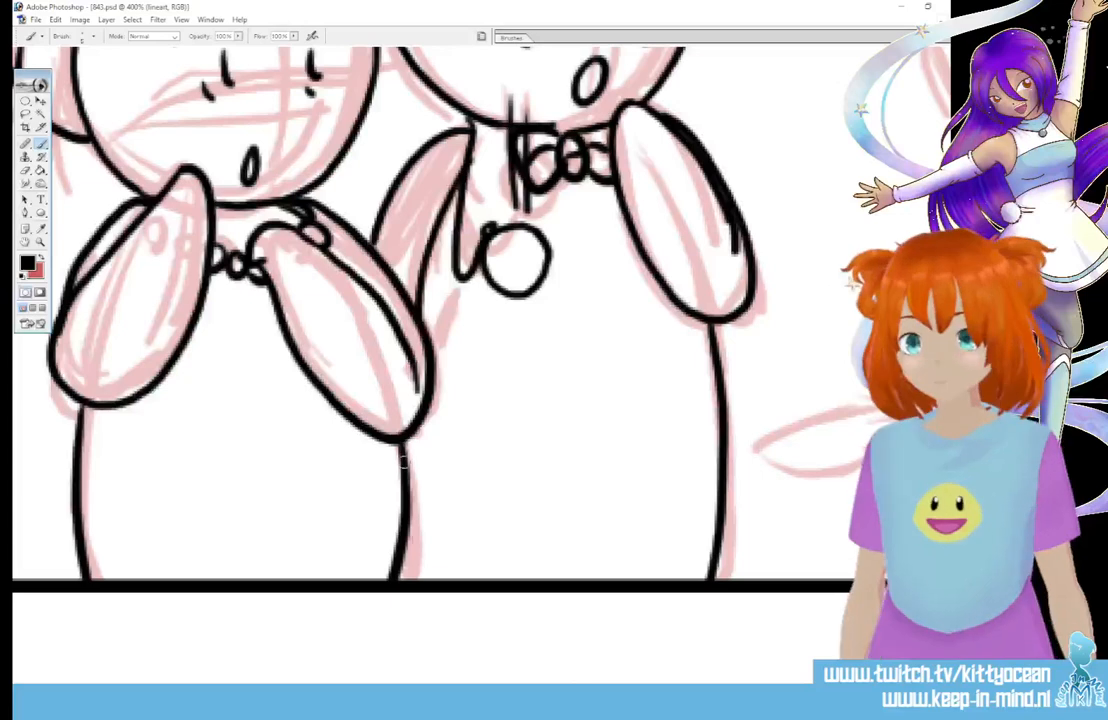
pyautogui.moveTo(403, 460); pyautogui.dragTo(428, 578)
# Step: Ink the pigtailed girl's closed arched eyes, short eyebrows, nose dot, small mouth and cheek line
pyautogui.hscroll(4, 450, 330)
pyautogui.hscroll(-1, 450, 330)
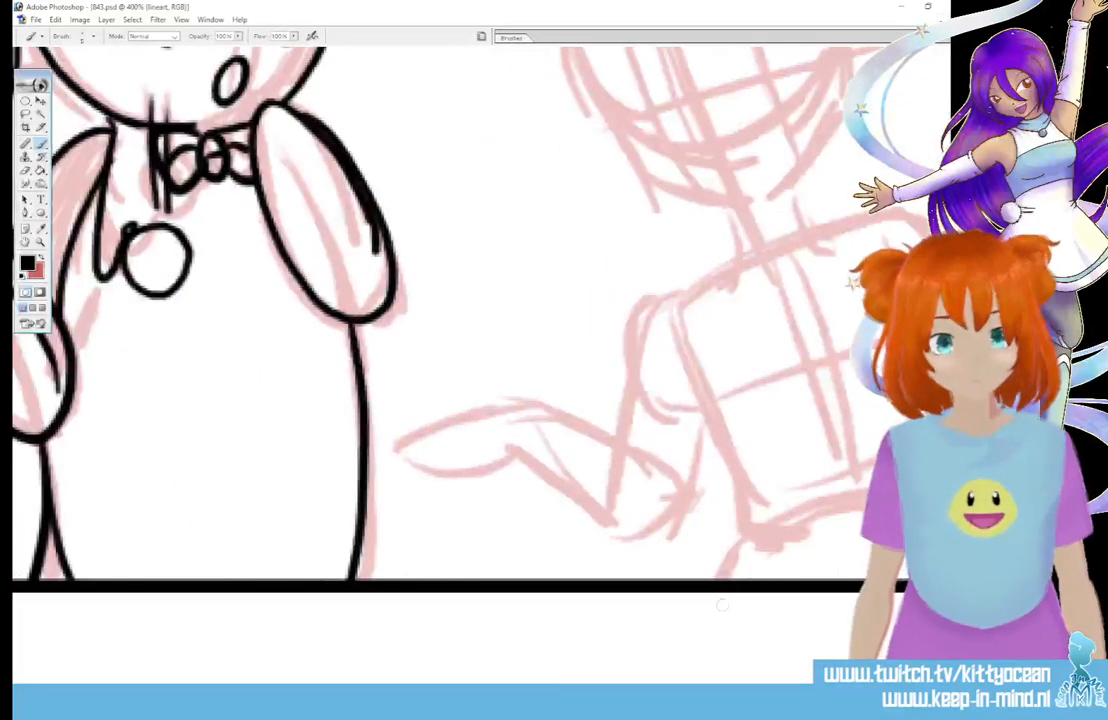
pyautogui.scroll(4, 450, 330)
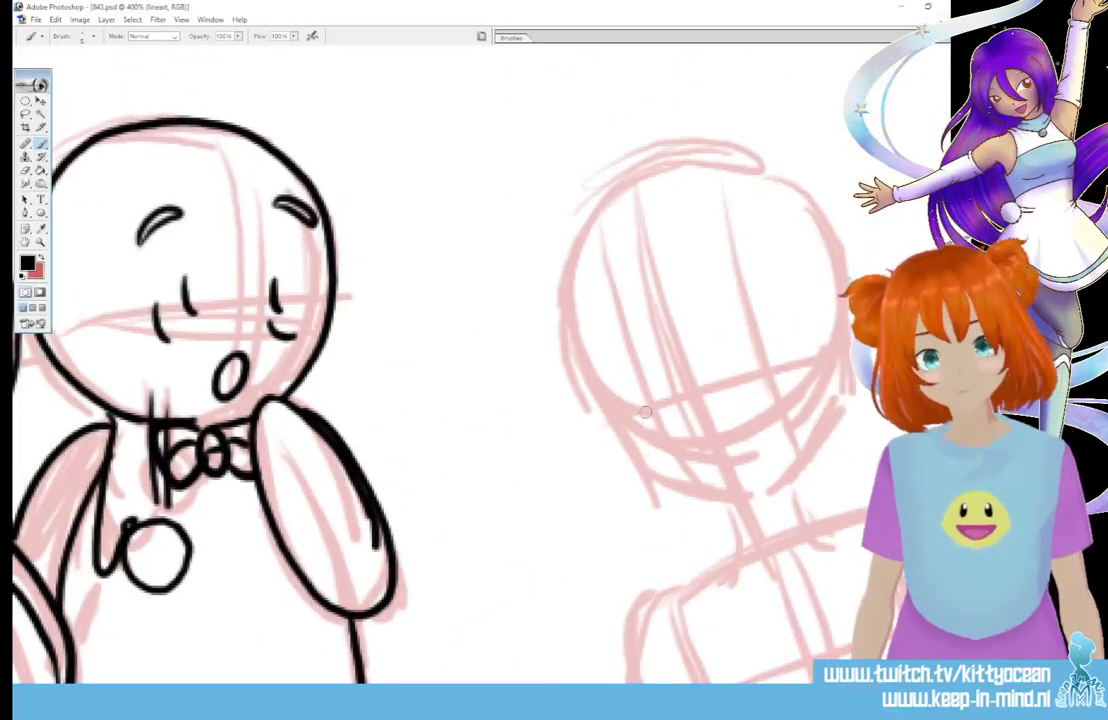
pyautogui.moveTo(641, 414); pyautogui.dragTo(670, 394)
pyautogui.moveTo(745, 375)
pyautogui.mouseDown()
pyautogui.moveTo(786, 370)
pyautogui.moveTo(787, 323)
pyautogui.mouseUp()
pyautogui.moveTo(646, 358); pyautogui.dragTo(634, 384)
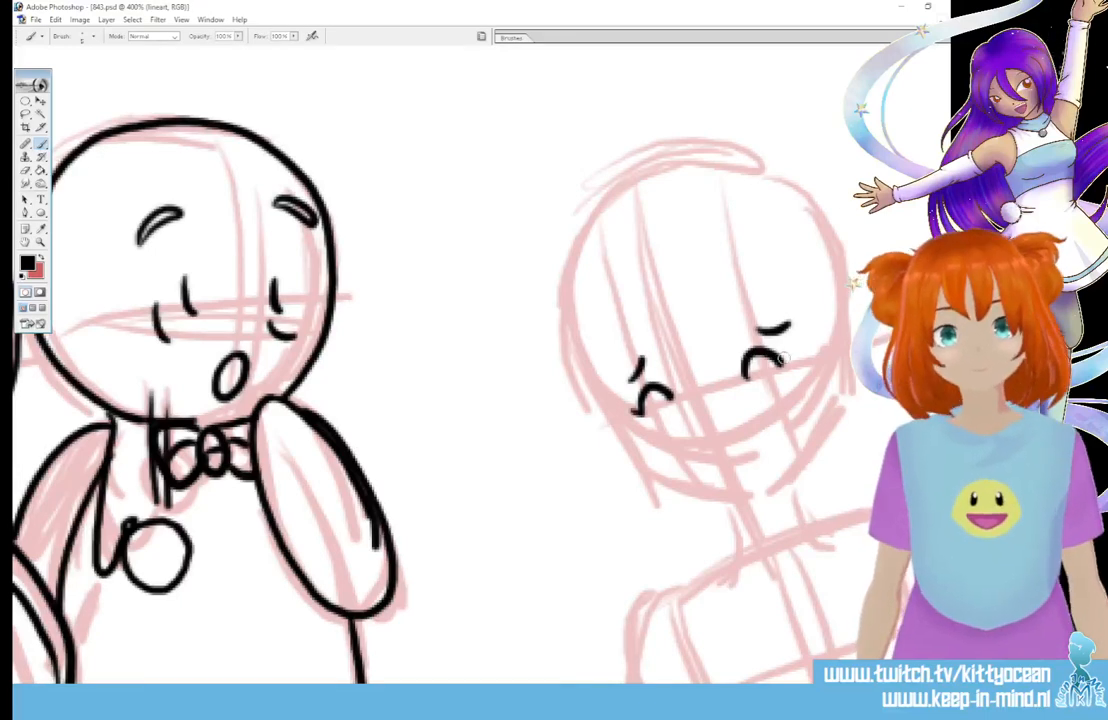
pyautogui.moveTo(734, 456); pyautogui.dragTo(746, 454)
pyautogui.moveTo(786, 410); pyautogui.dragTo(768, 441)
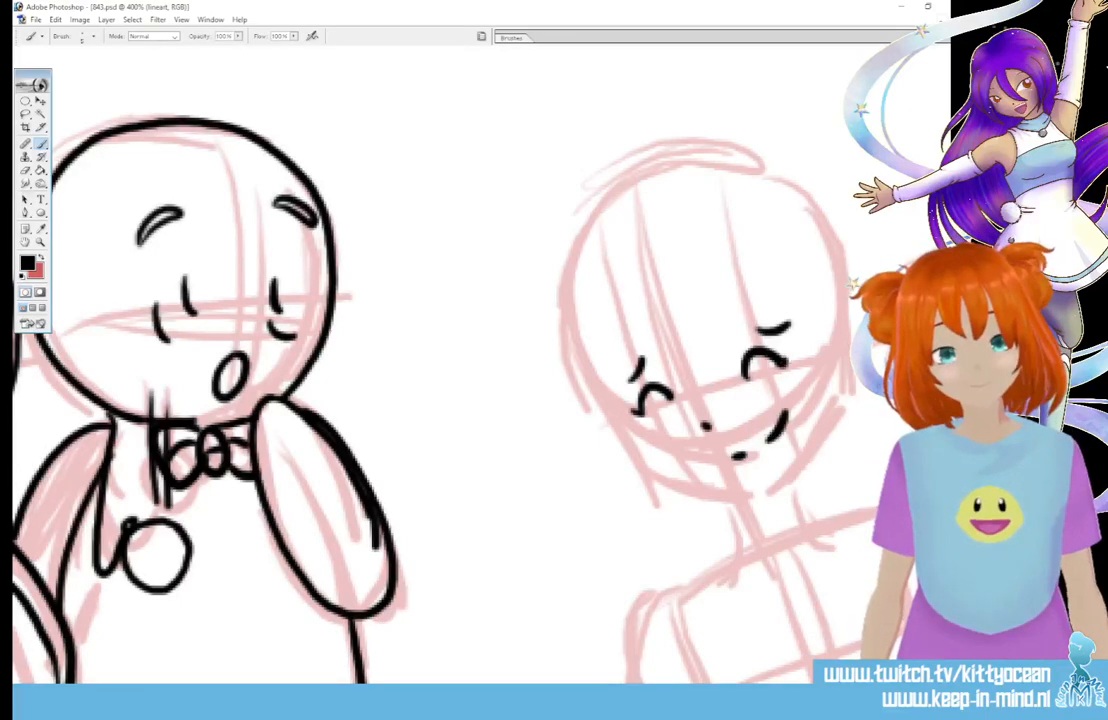
# Step: Ink the girl's pointed bangs and the long tapering hair locks framing both sides of her face
pyautogui.moveTo(657, 319); pyautogui.dragTo(694, 386)
pyautogui.moveTo(690, 350)
pyautogui.mouseDown()
pyautogui.moveTo(686, 385)
pyautogui.moveTo(722, 383)
pyautogui.mouseUp()
pyautogui.moveTo(714, 309)
pyautogui.mouseDown()
pyautogui.moveTo(723, 384)
pyautogui.moveTo(782, 336)
pyautogui.moveTo(820, 530)
pyautogui.mouseUp()
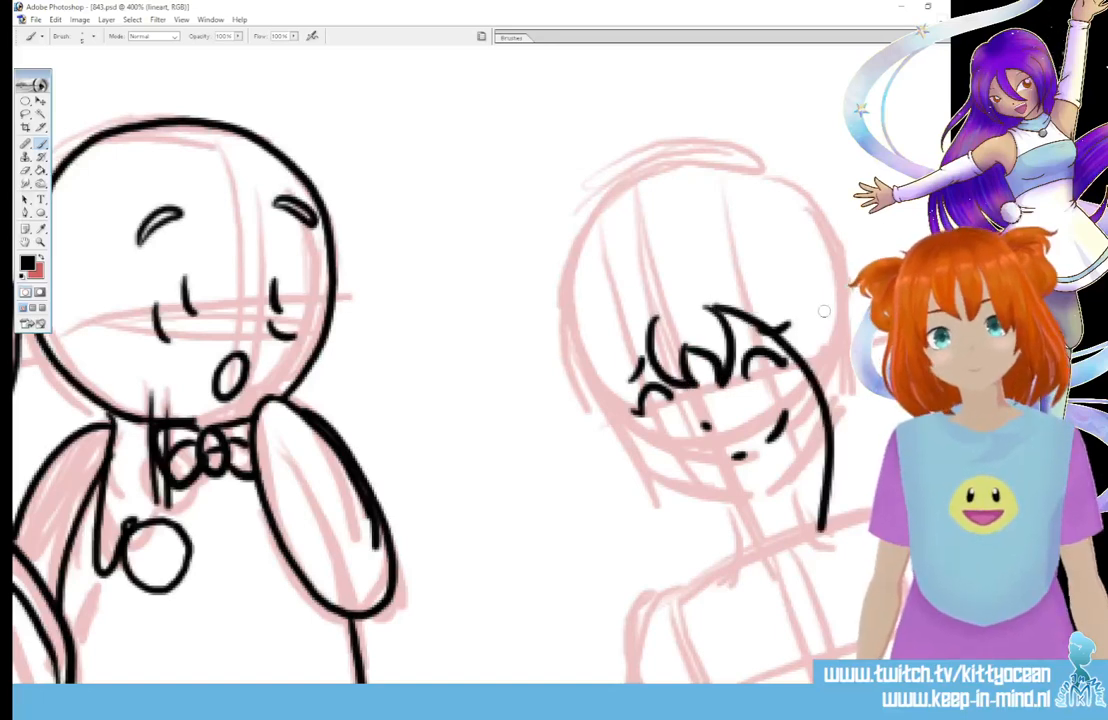
pyautogui.moveTo(838, 318); pyautogui.dragTo(816, 528)
pyautogui.moveTo(645, 330)
pyautogui.mouseDown()
pyautogui.moveTo(652, 510)
pyautogui.moveTo(690, 578)
pyautogui.mouseUp()
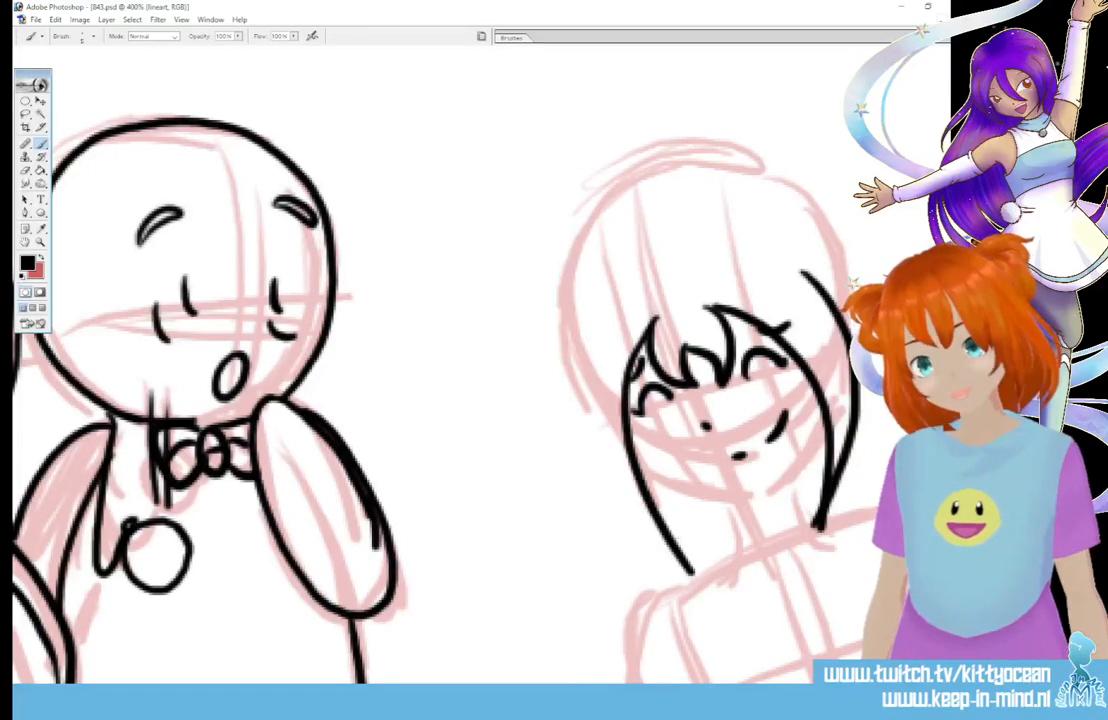
pyautogui.moveTo(598, 345); pyautogui.dragTo(690, 580)
# Step: Ink the curved hair tufts above the long locks on both sides of the girl's head
pyautogui.moveTo(615, 302)
pyautogui.mouseDown()
pyautogui.moveTo(566, 320)
pyautogui.moveTo(586, 366)
pyautogui.moveTo(562, 385)
pyautogui.mouseUp()
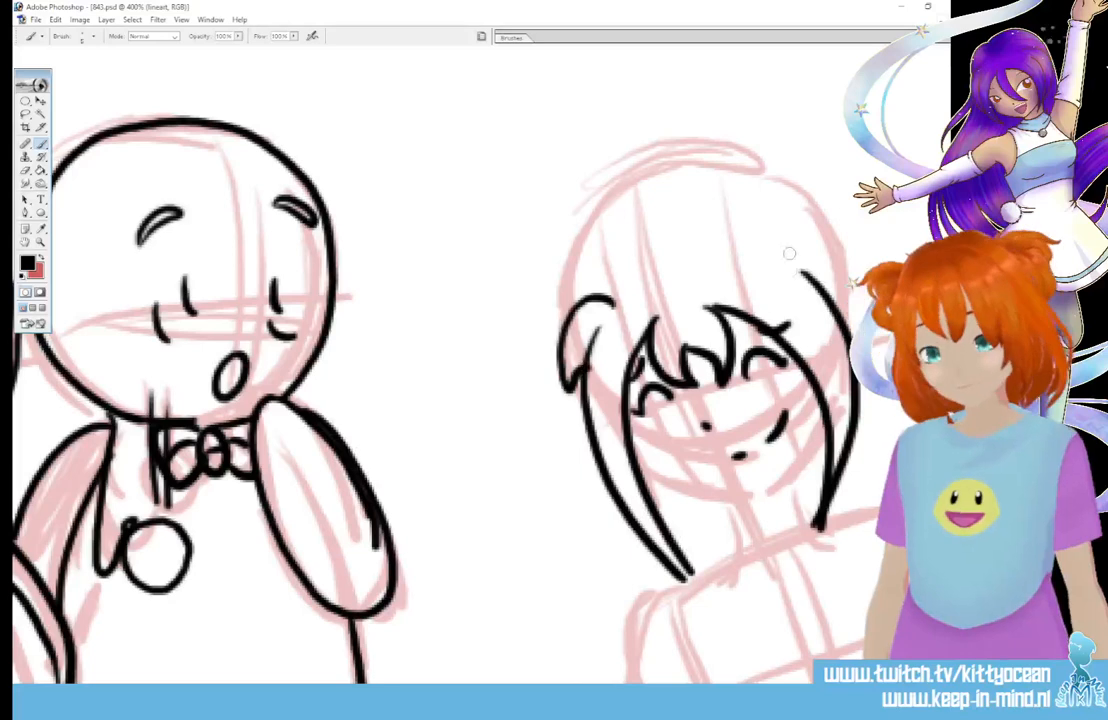
pyautogui.moveTo(780, 272)
pyautogui.mouseDown()
pyautogui.moveTo(803, 246)
pyautogui.moveTo(845, 288)
pyautogui.mouseUp()
pyautogui.moveTo(766, 279); pyautogui.dragTo(763, 239)
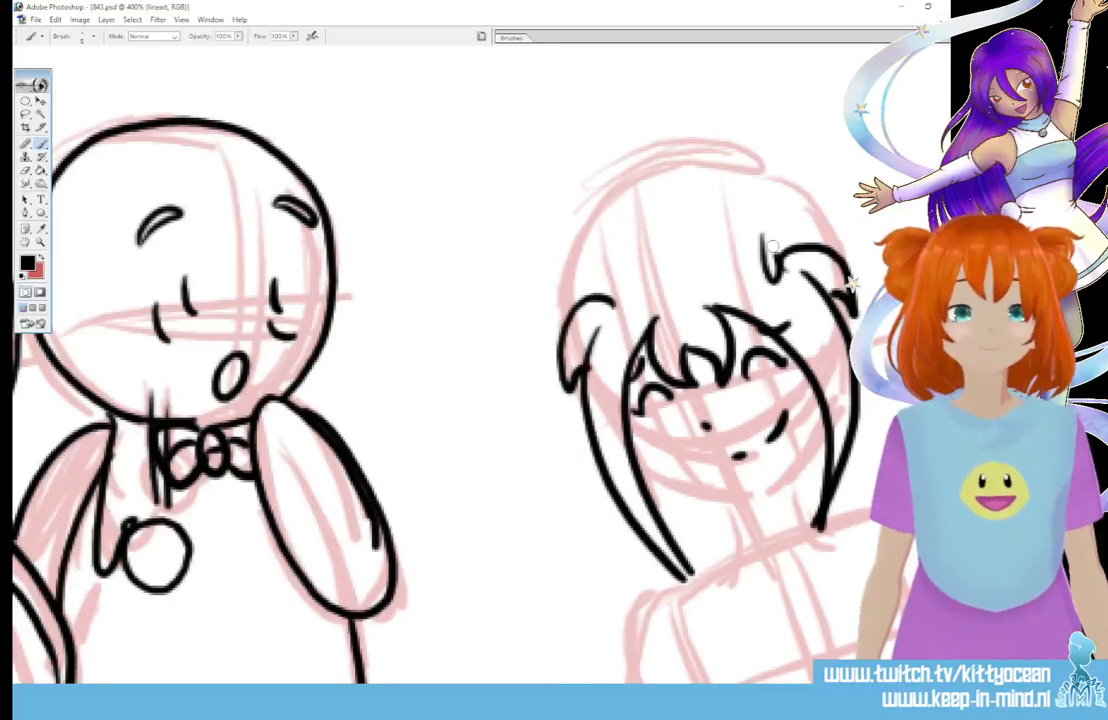
# Step: Ink the girl's jawline between the side locks and both sides of her neck
pyautogui.moveTo(629, 432)
pyautogui.mouseDown()
pyautogui.moveTo(675, 490)
pyautogui.moveTo(740, 503)
pyautogui.moveTo(827, 431)
pyautogui.mouseUp()
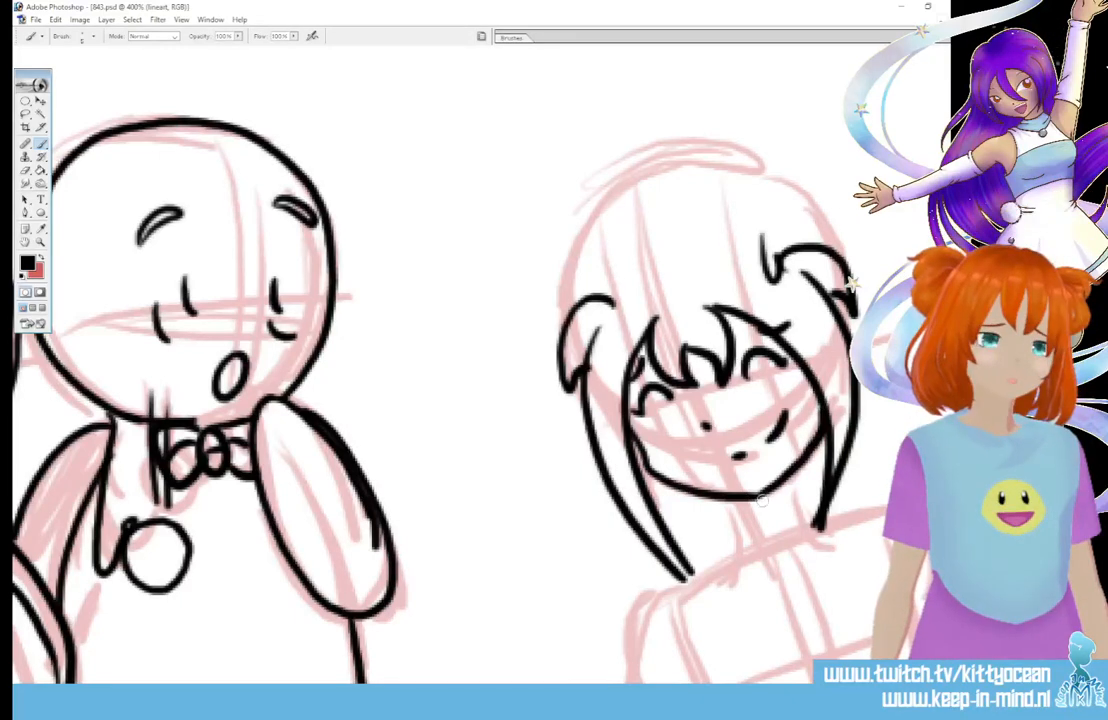
pyautogui.moveTo(736, 500); pyautogui.dragTo(740, 555)
pyautogui.moveTo(800, 459); pyautogui.dragTo(817, 517)
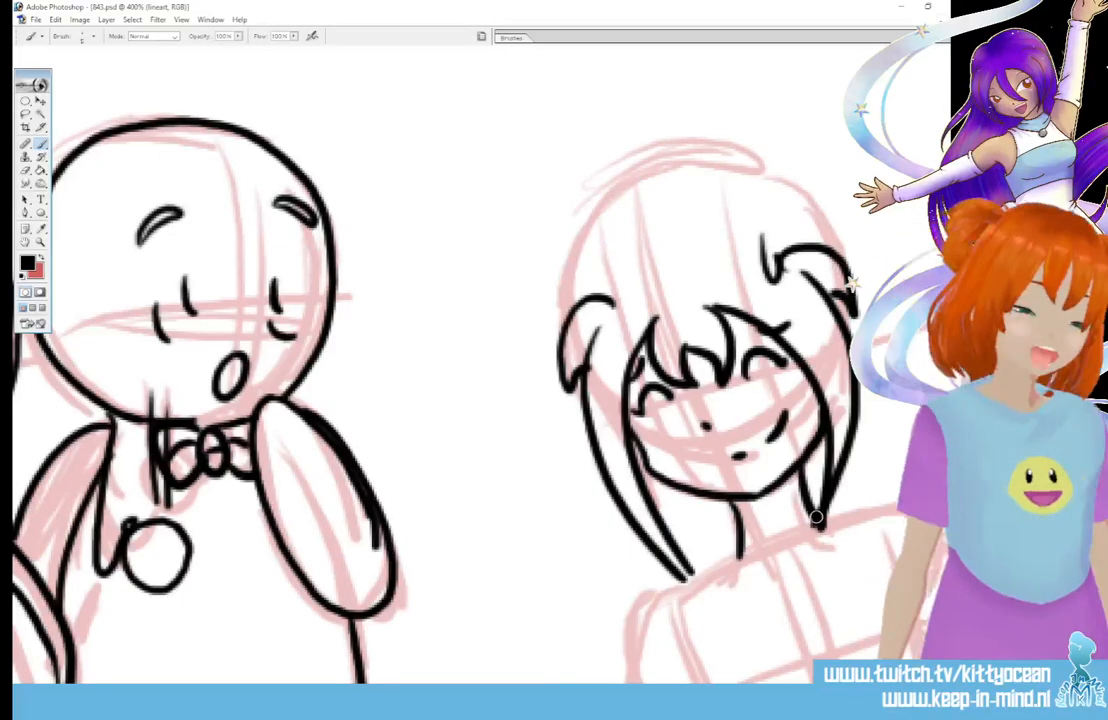
# Step: Ink the pigtails on both sides of the girl's head and the hair outline across the top between them
pyautogui.scroll(3, 816, 517)
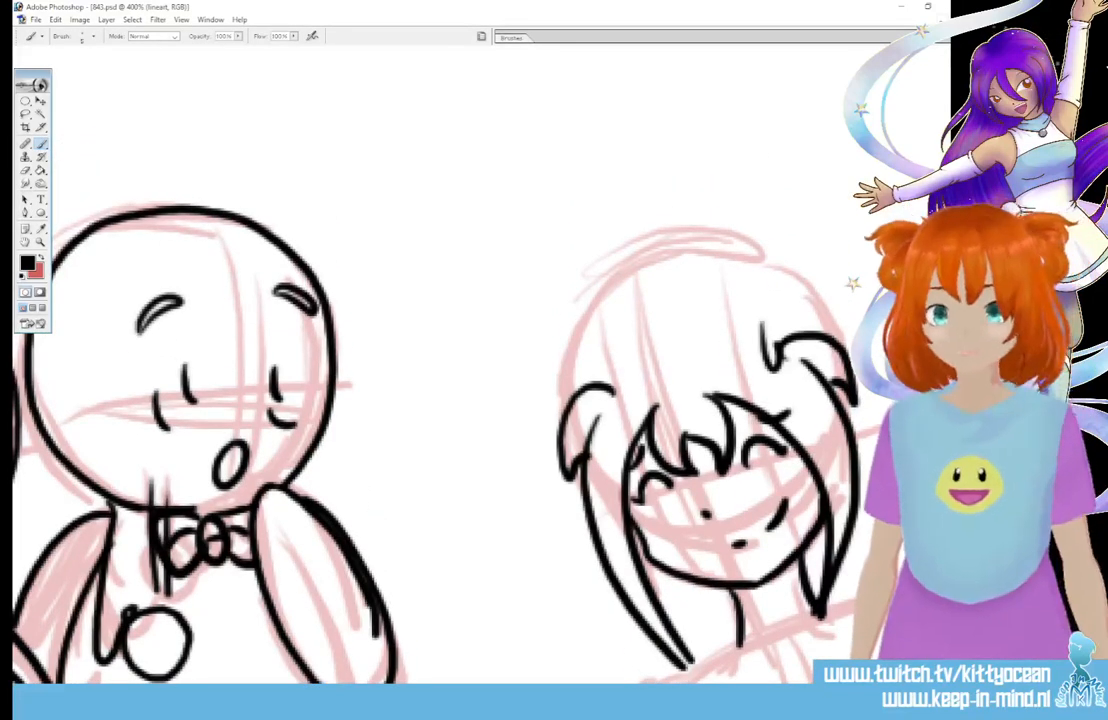
pyautogui.moveTo(804, 318)
pyautogui.mouseDown()
pyautogui.moveTo(768, 262)
pyautogui.moveTo(880, 246)
pyautogui.mouseUp()
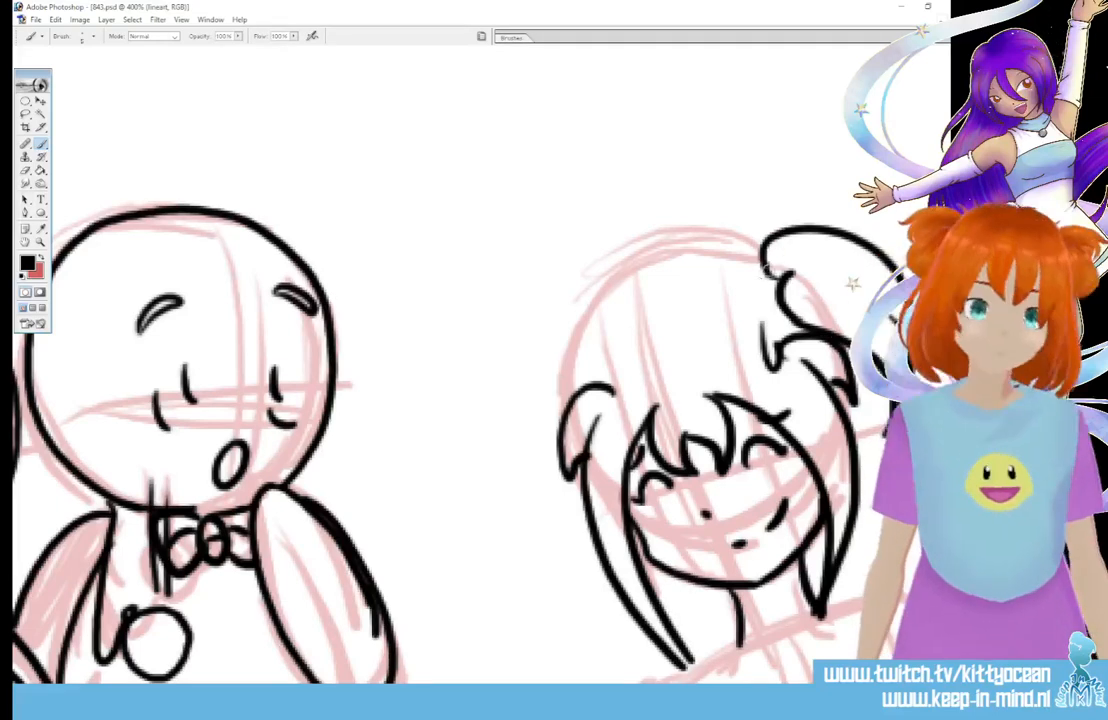
pyautogui.moveTo(766, 268)
pyautogui.mouseDown()
pyautogui.moveTo(649, 302)
pyautogui.moveTo(577, 366)
pyautogui.moveTo(575, 393)
pyautogui.mouseUp()
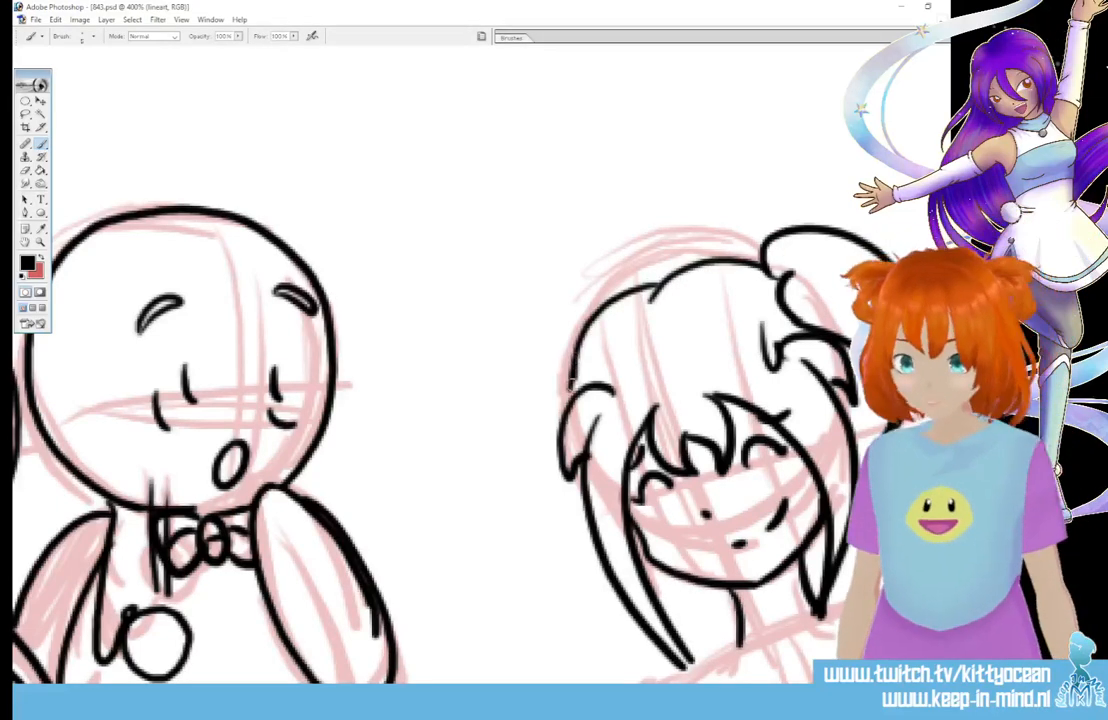
pyautogui.moveTo(575, 336)
pyautogui.mouseDown()
pyautogui.moveTo(566, 329)
pyautogui.moveTo(571, 520)
pyautogui.mouseUp()
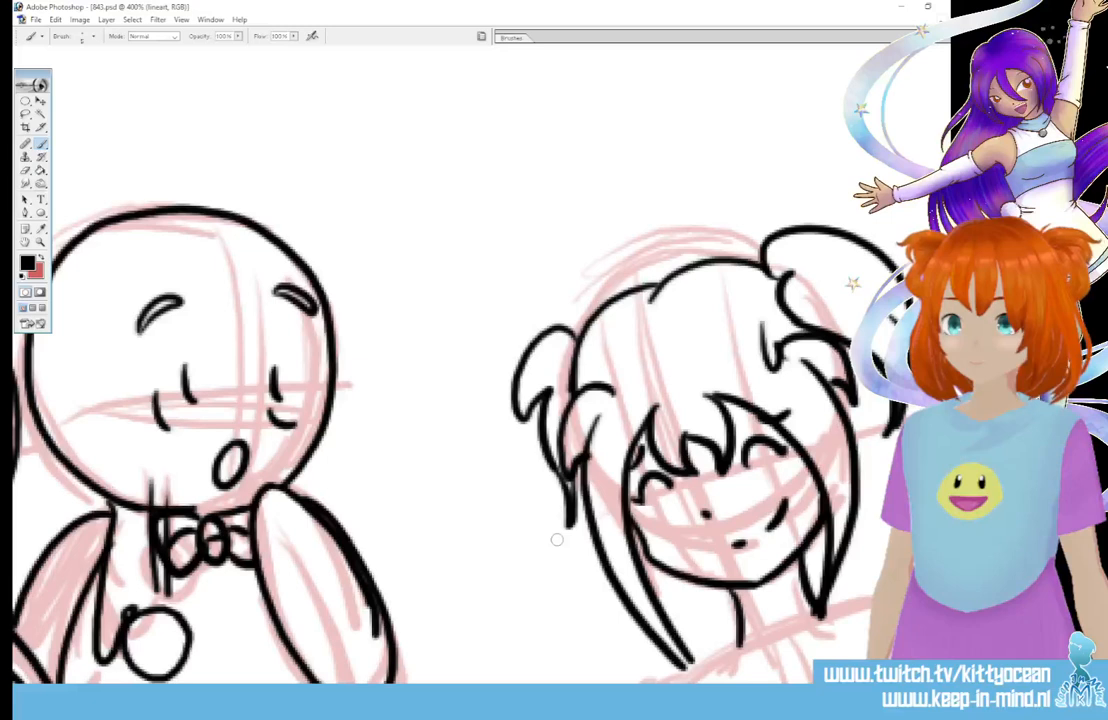
pyautogui.scroll(-5, 440, 360)
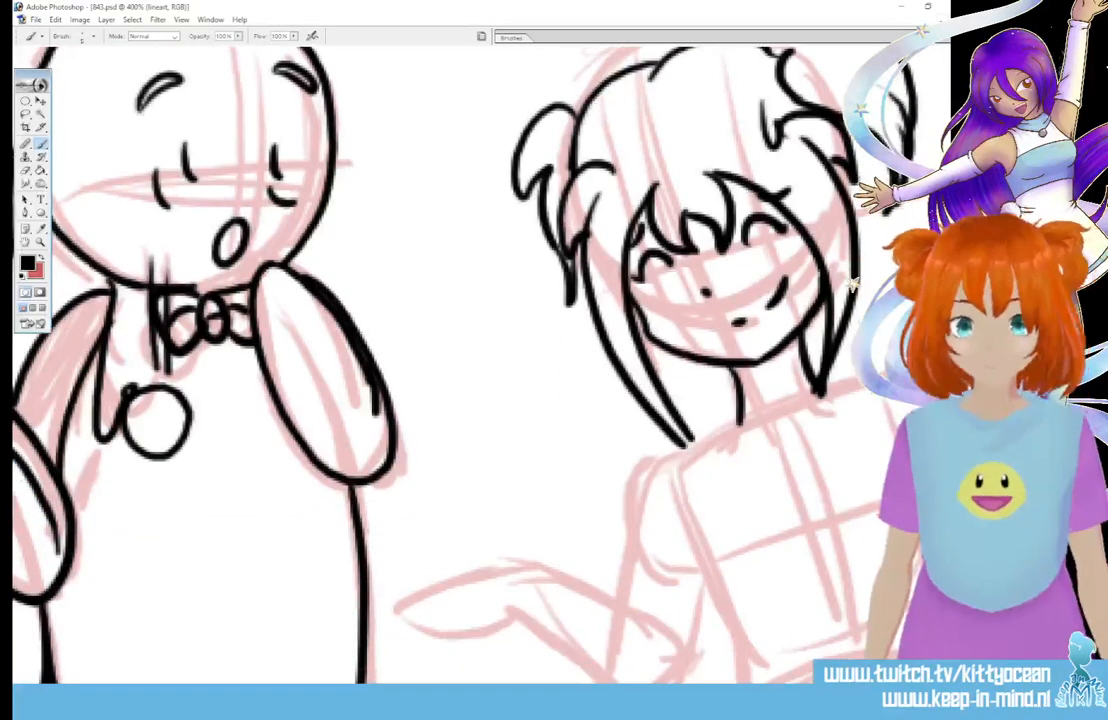
# Step: Ink the girl's loose back hair with pointed ends on both sides of her neck and lengthen the tips of the face-framing locks
pyautogui.hscroll(4, 440, 360)
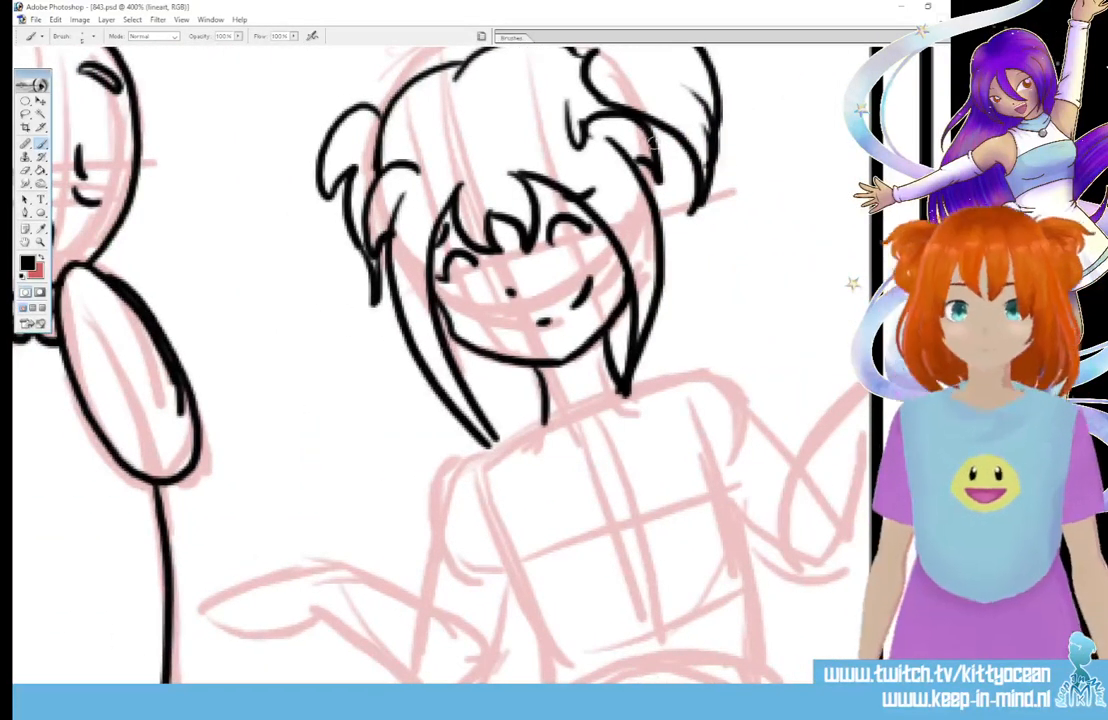
pyautogui.moveTo(652, 142)
pyautogui.mouseDown()
pyautogui.moveTo(745, 260)
pyautogui.moveTo(703, 318)
pyautogui.moveTo(708, 374)
pyautogui.mouseUp()
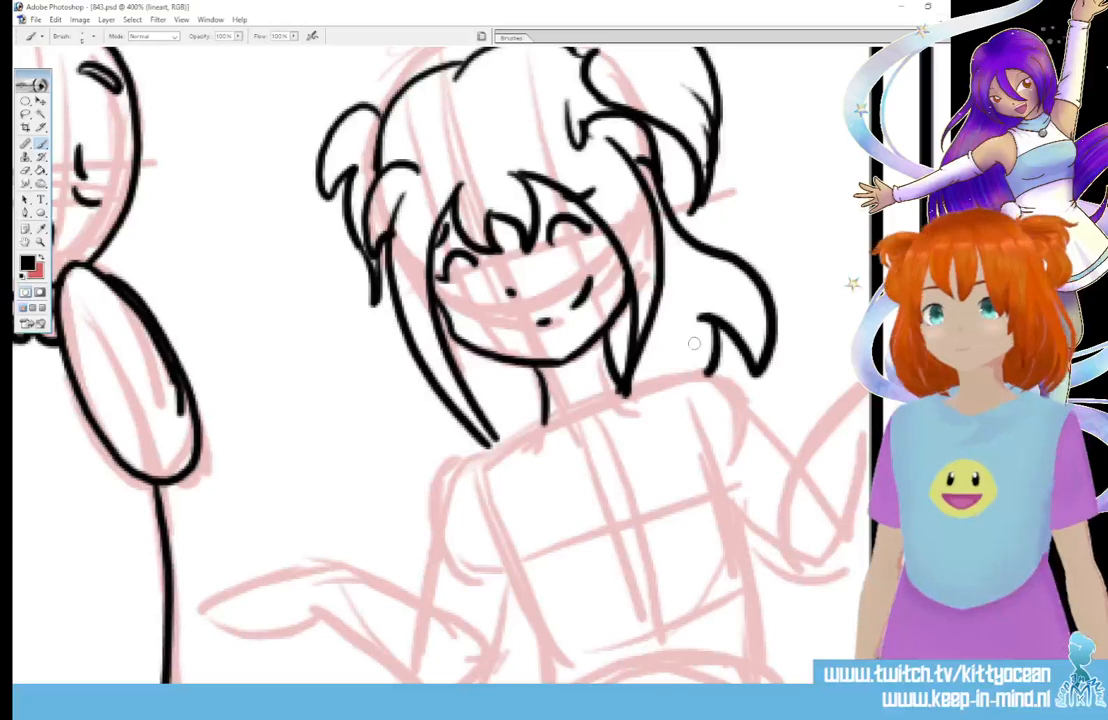
pyautogui.moveTo(427, 378)
pyautogui.mouseDown()
pyautogui.moveTo(424, 400)
pyautogui.moveTo(469, 432)
pyautogui.moveTo(494, 417)
pyautogui.mouseUp()
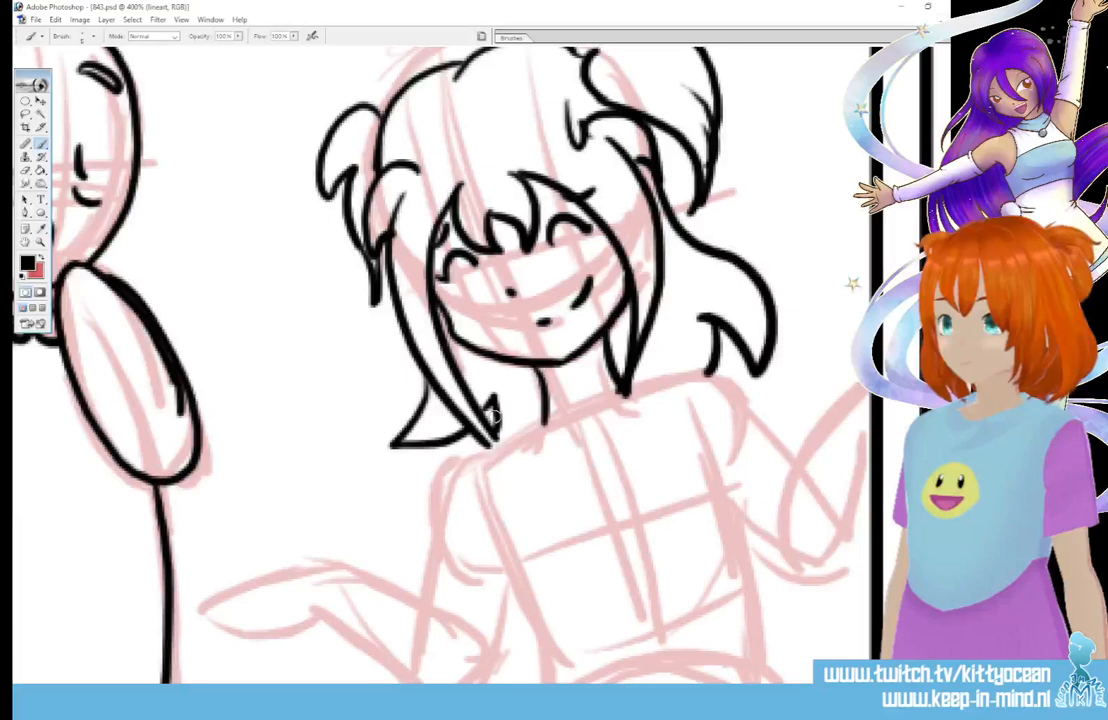
pyautogui.moveTo(482, 438); pyautogui.dragTo(508, 458)
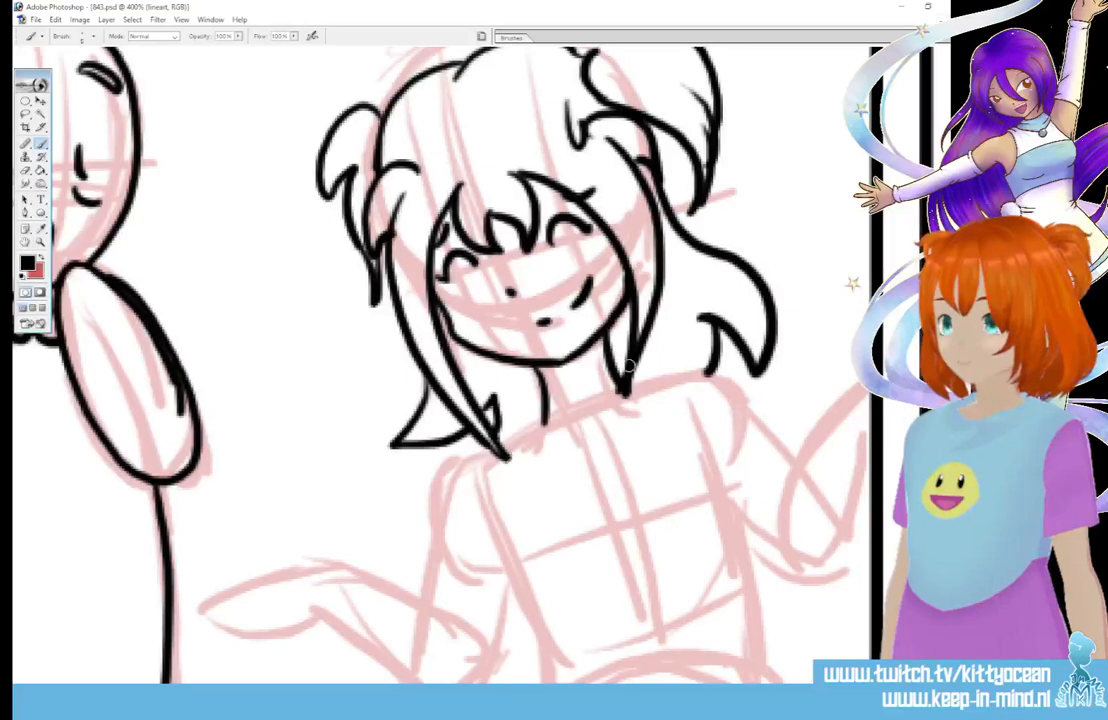
pyautogui.moveTo(628, 370); pyautogui.dragTo(618, 411)
pyautogui.moveTo(645, 338); pyautogui.dragTo(619, 409)
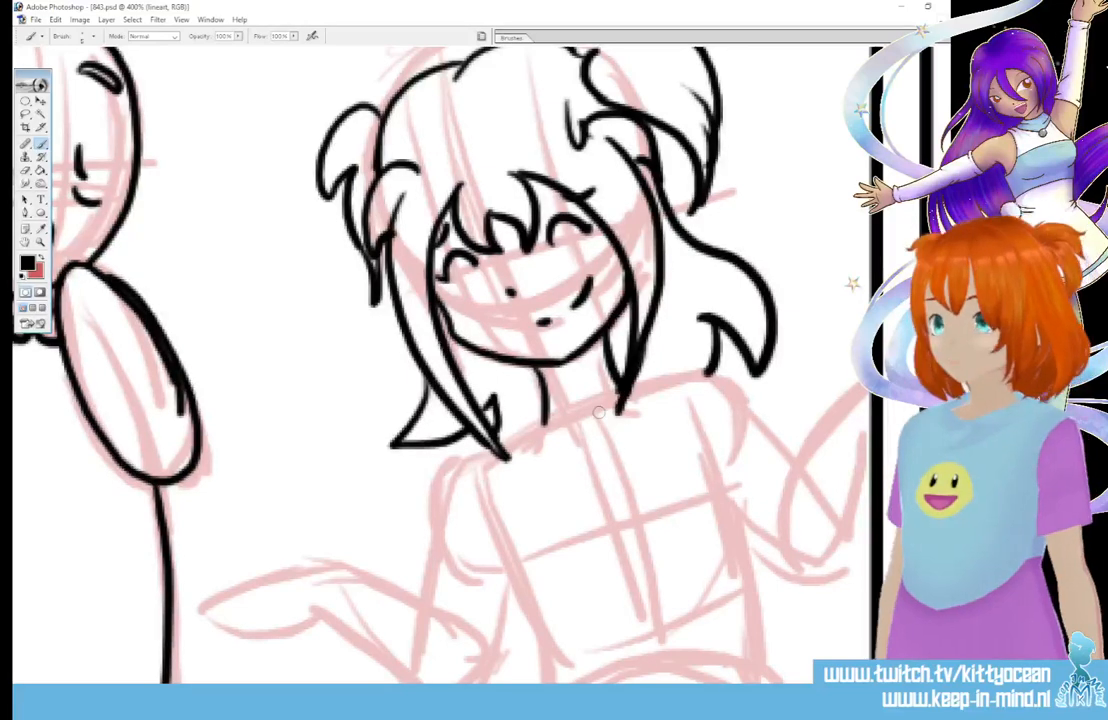
# Step: Ink the pointed V-neckline of the girl's shirt and the short fold lines beside it on both shoulders
pyautogui.moveTo(546, 431)
pyautogui.mouseDown()
pyautogui.moveTo(573, 454)
pyautogui.moveTo(623, 396)
pyautogui.mouseUp()
pyautogui.moveTo(537, 425)
pyautogui.mouseDown()
pyautogui.moveTo(537, 461)
pyautogui.moveTo(507, 466)
pyautogui.mouseUp()
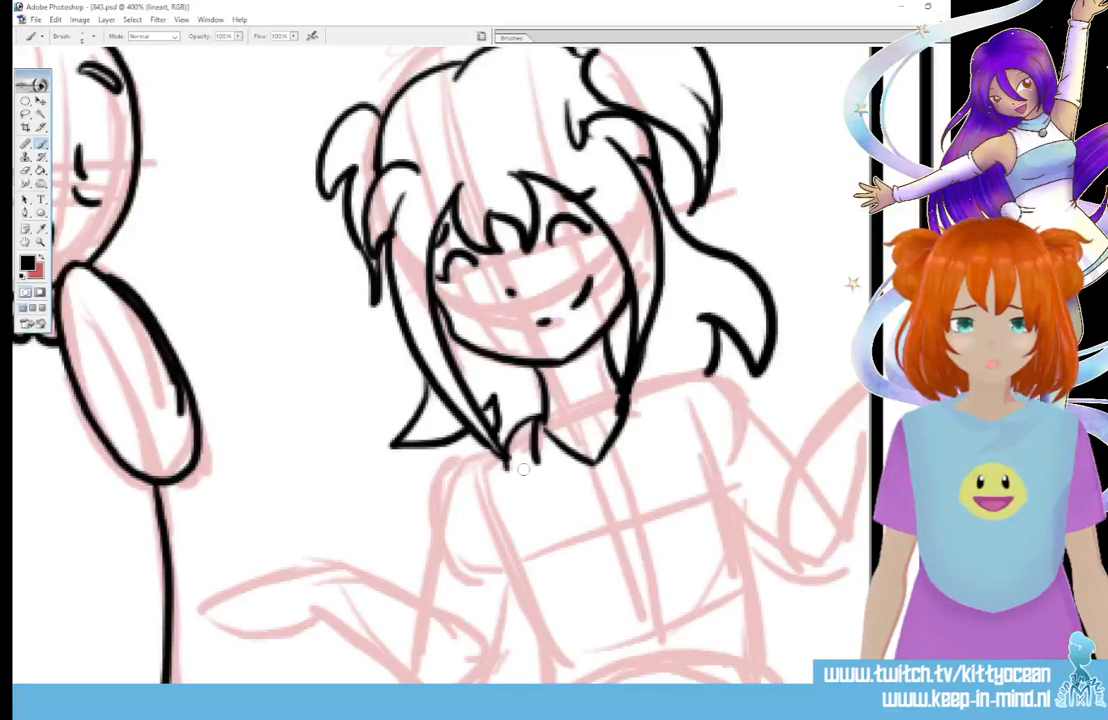
pyautogui.moveTo(628, 388)
pyautogui.mouseDown()
pyautogui.moveTo(645, 423)
pyautogui.moveTo(673, 411)
pyautogui.mouseUp()
# Step: Ink the girl's shirt front with curved sides and a pointed hem, adding small fold lines near the hem and below the neckline
pyautogui.scroll(-2, 448, 318)
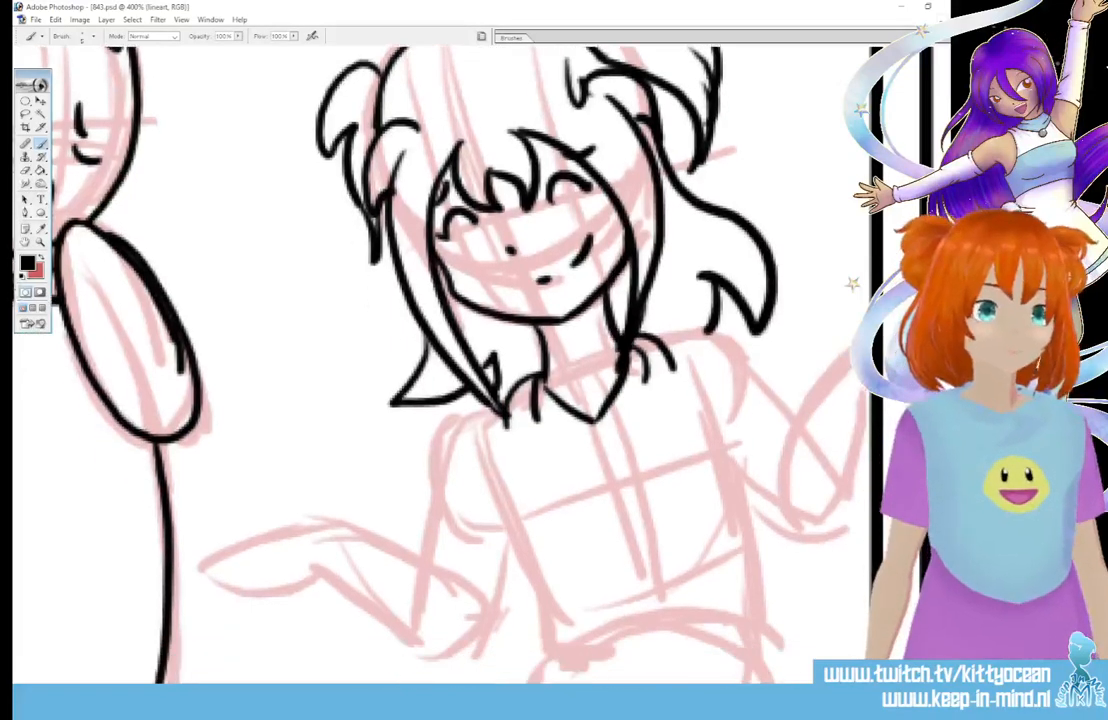
pyautogui.moveTo(497, 428)
pyautogui.mouseDown()
pyautogui.moveTo(522, 510)
pyautogui.moveTo(548, 548)
pyautogui.moveTo(678, 564)
pyautogui.moveTo(751, 479)
pyautogui.mouseUp()
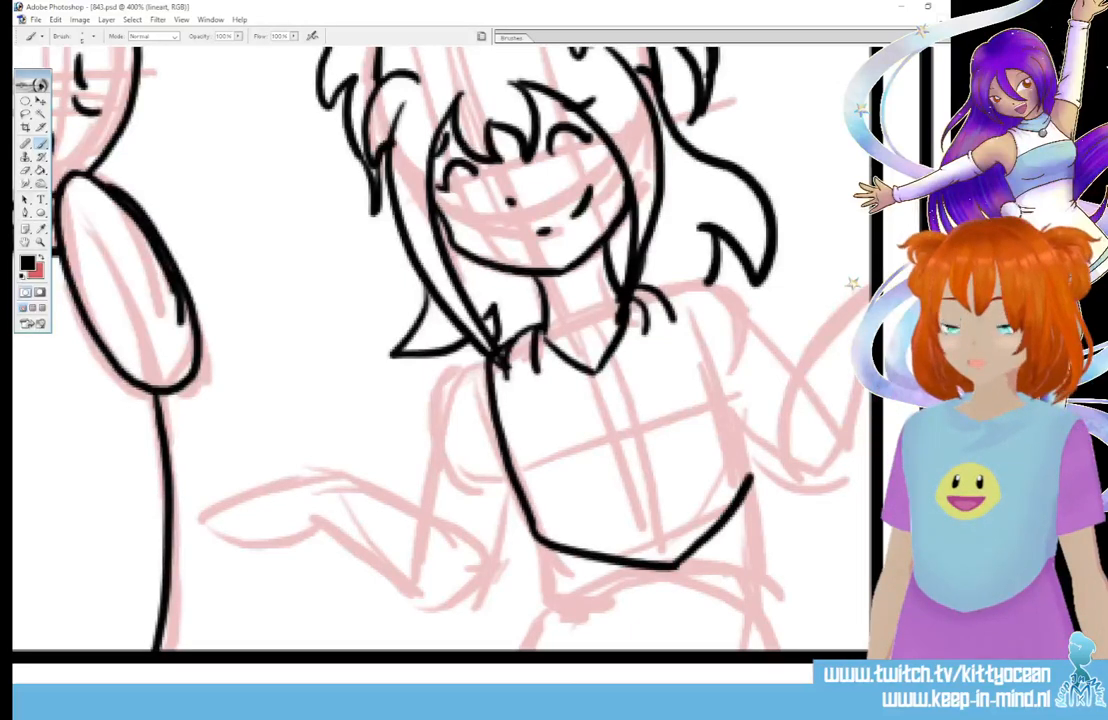
pyautogui.moveTo(628, 292)
pyautogui.mouseDown()
pyautogui.moveTo(702, 336)
pyautogui.moveTo(745, 465)
pyautogui.mouseUp()
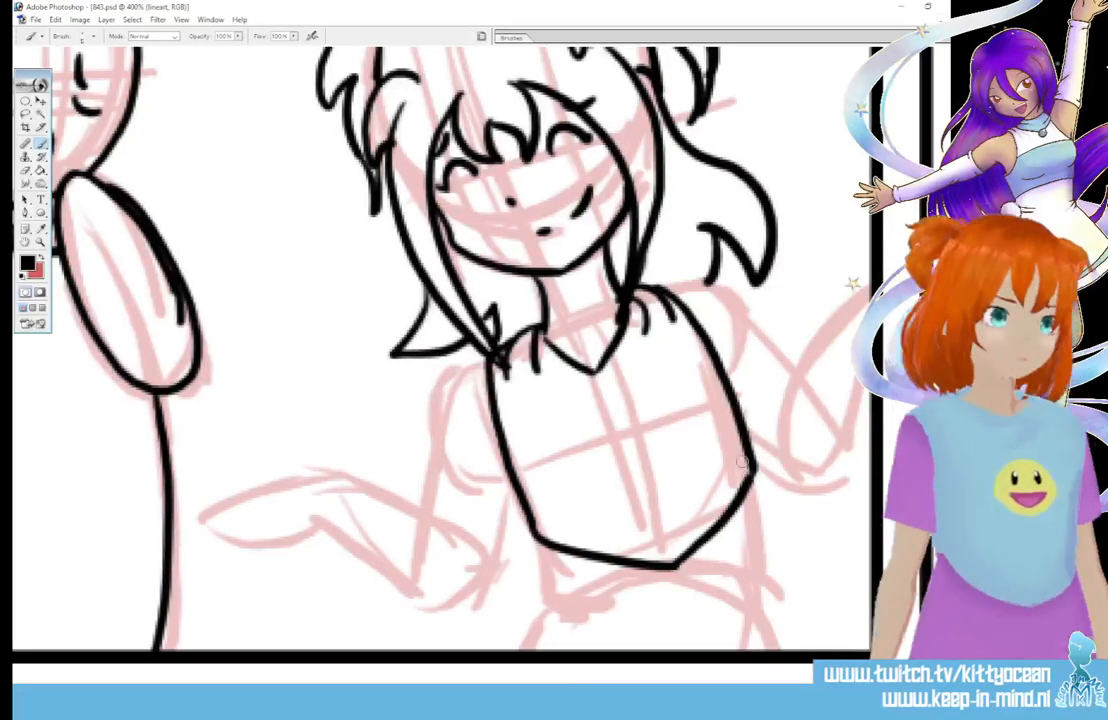
pyautogui.moveTo(687, 519); pyautogui.dragTo(662, 541)
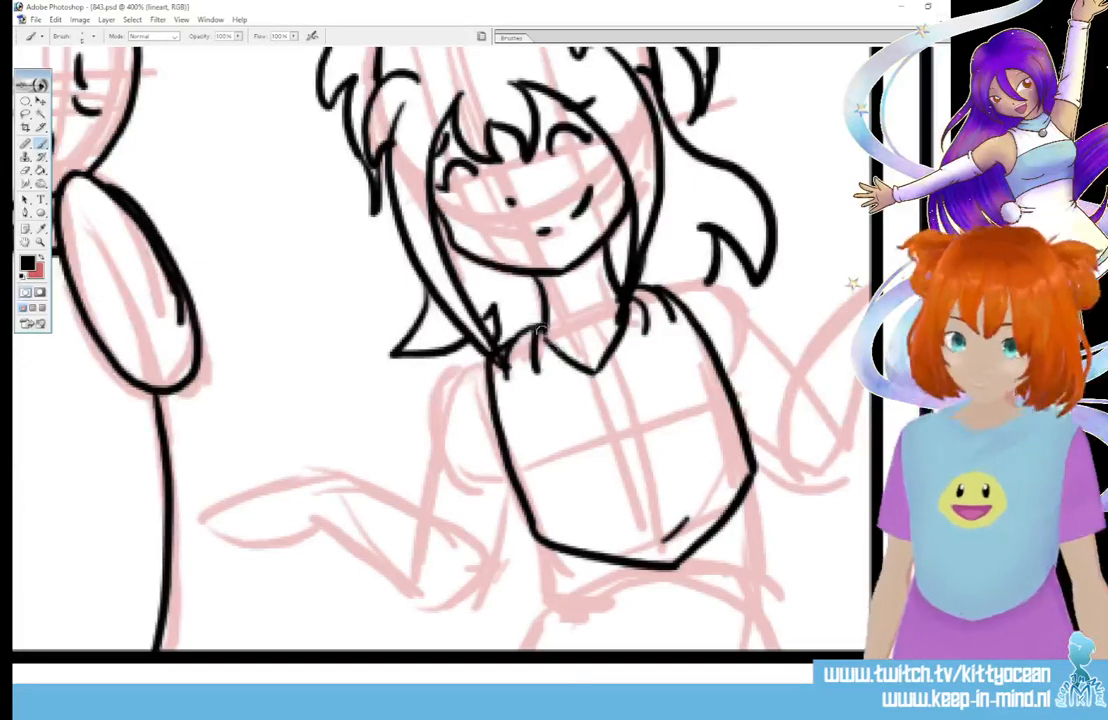
pyautogui.moveTo(583, 390); pyautogui.dragTo(620, 376)
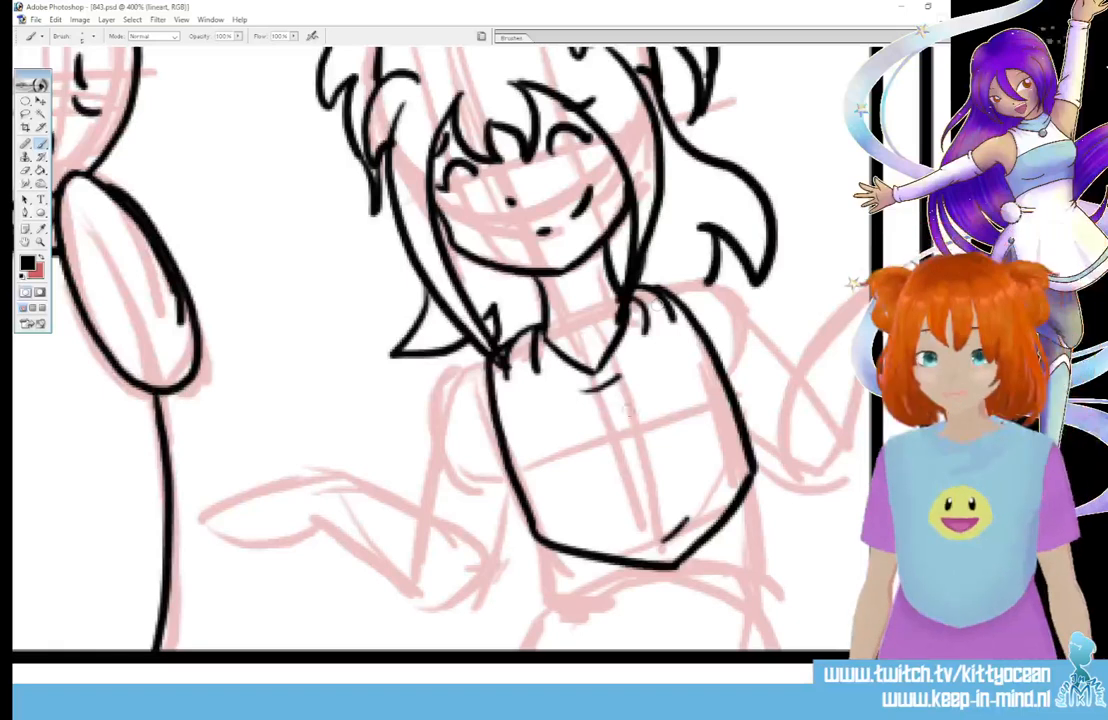
# Step: Ink a round face emblem with closed happy eyes on the shirt's chest and a sweat drop overlapping its edge
pyautogui.moveTo(622, 404)
pyautogui.mouseDown()
pyautogui.moveTo(652, 474)
pyautogui.moveTo(614, 413)
pyautogui.mouseUp()
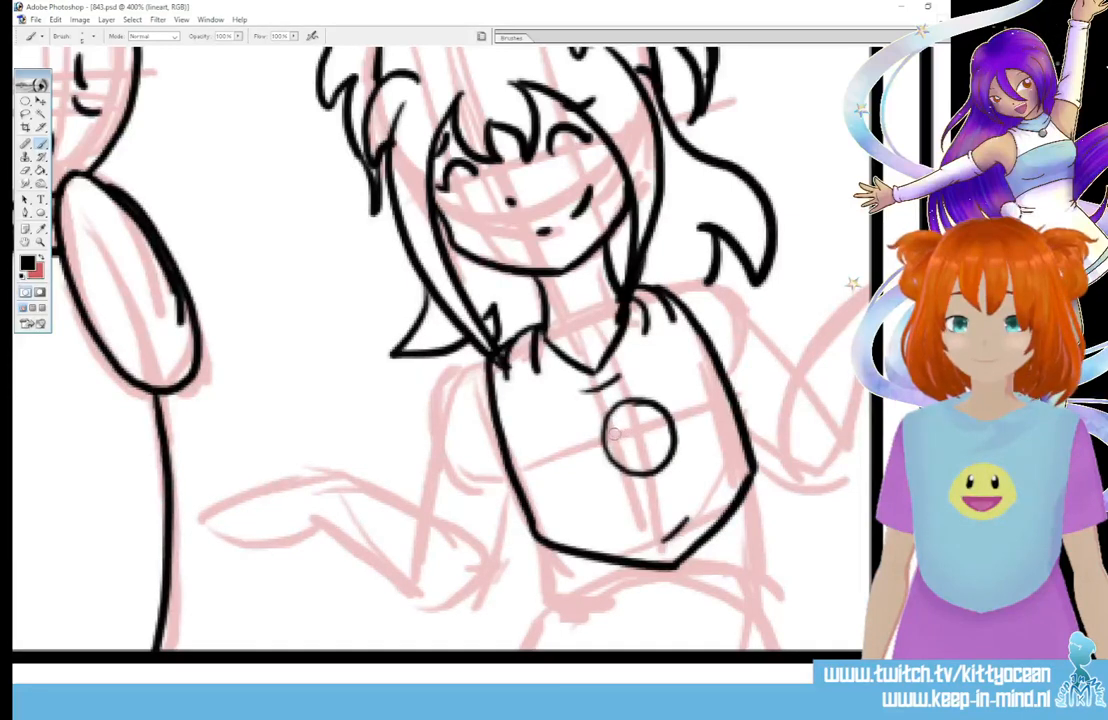
pyautogui.moveTo(616, 437)
pyautogui.mouseDown()
pyautogui.moveTo(657, 429)
pyautogui.moveTo(605, 404)
pyautogui.mouseUp()
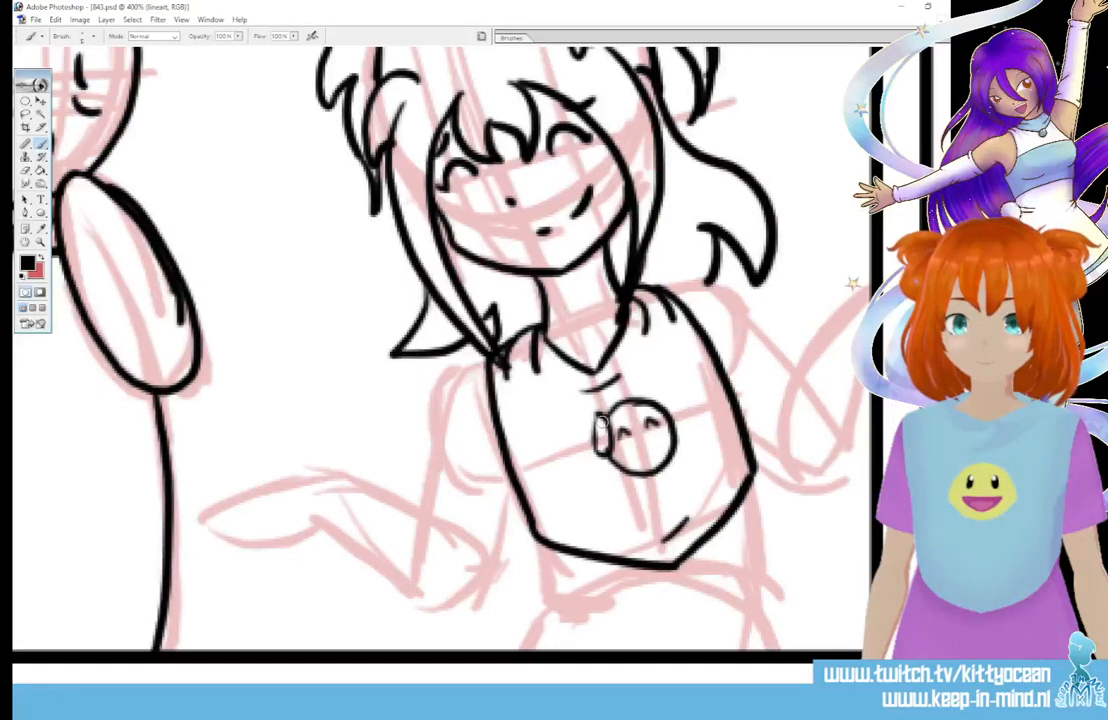
pyautogui.moveTo(596, 420); pyautogui.dragTo(592, 454)
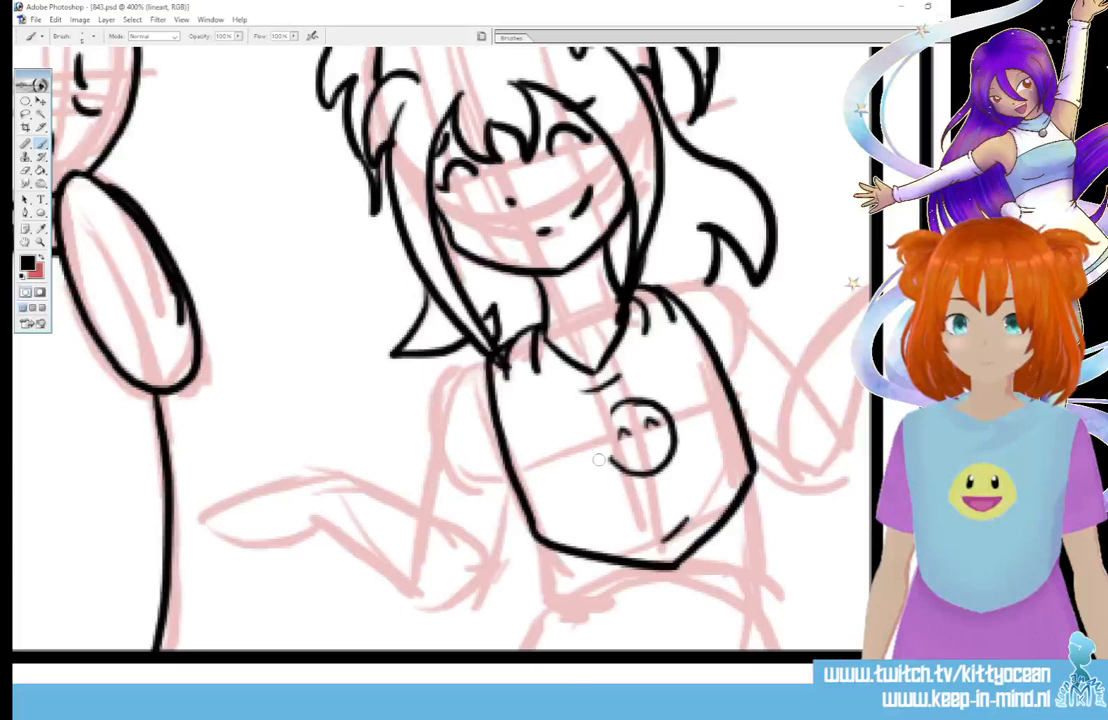
pyautogui.moveTo(616, 406); pyautogui.dragTo(612, 457)
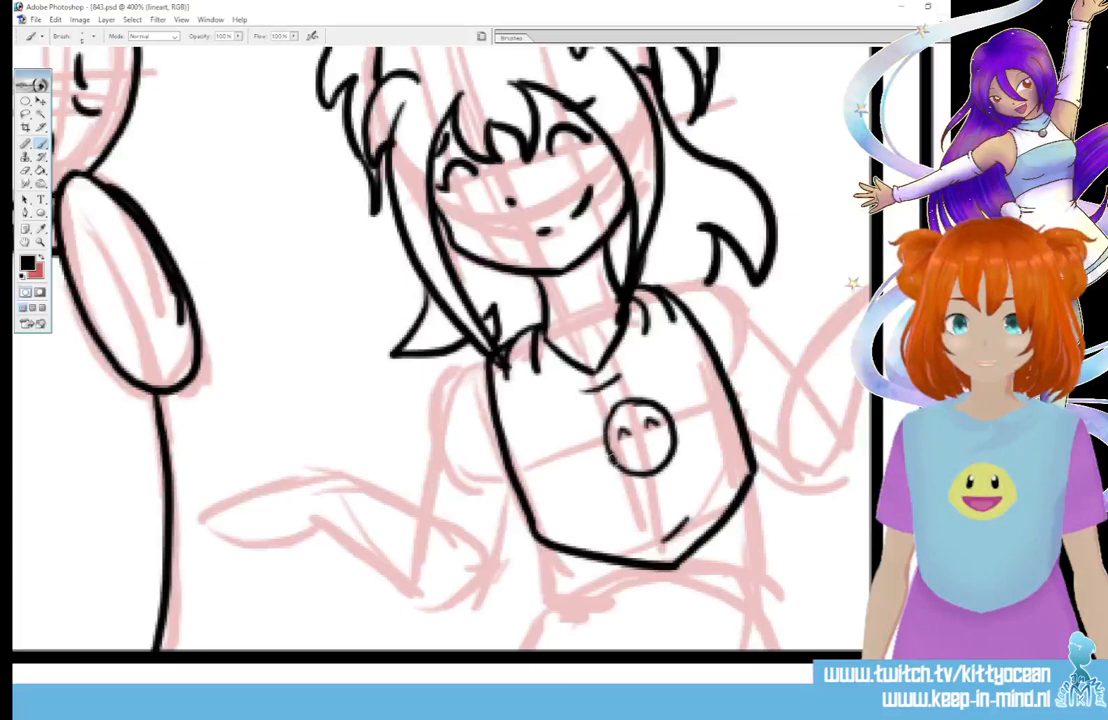
pyautogui.moveTo(594, 412)
pyautogui.mouseDown()
pyautogui.moveTo(606, 443)
pyautogui.moveTo(596, 403)
pyautogui.mouseUp()
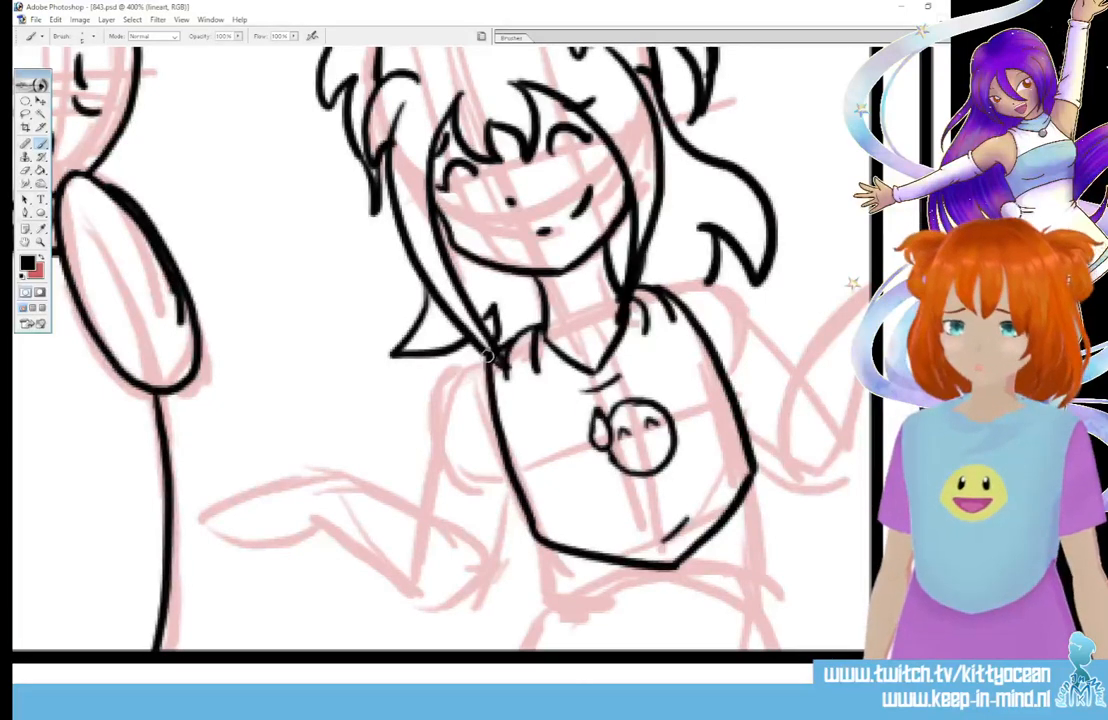
# Step: Ink the short sleeves on both of the girl's shoulders, with scalloped cuffs and small crease lines
pyautogui.moveTo(445, 360)
pyautogui.mouseDown()
pyautogui.moveTo(415, 419)
pyautogui.moveTo(407, 492)
pyautogui.moveTo(469, 532)
pyautogui.moveTo(493, 532)
pyautogui.moveTo(522, 508)
pyautogui.mouseUp()
pyautogui.moveTo(460, 507); pyautogui.dragTo(494, 513)
pyautogui.moveTo(450, 377); pyautogui.dragTo(469, 389)
pyautogui.moveTo(662, 291)
pyautogui.mouseDown()
pyautogui.moveTo(710, 279)
pyautogui.moveTo(798, 323)
pyautogui.mouseUp()
pyautogui.moveTo(786, 410); pyautogui.dragTo(758, 452)
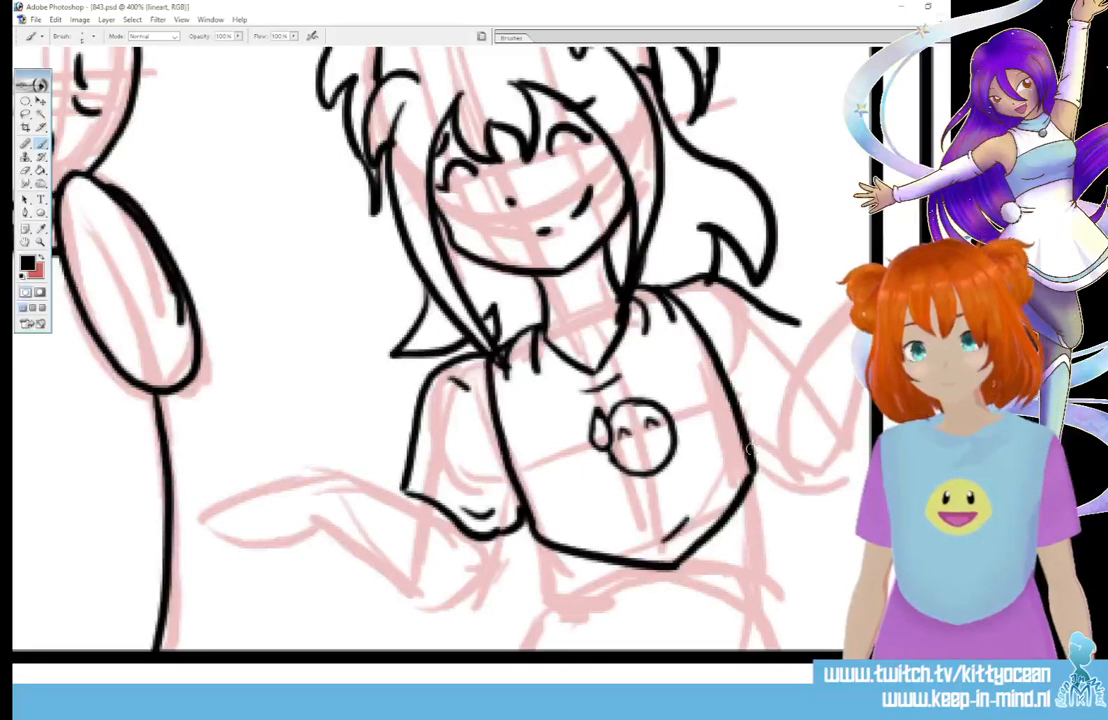
pyautogui.moveTo(793, 321); pyautogui.dragTo(809, 347)
pyautogui.moveTo(708, 293); pyautogui.dragTo(704, 307)
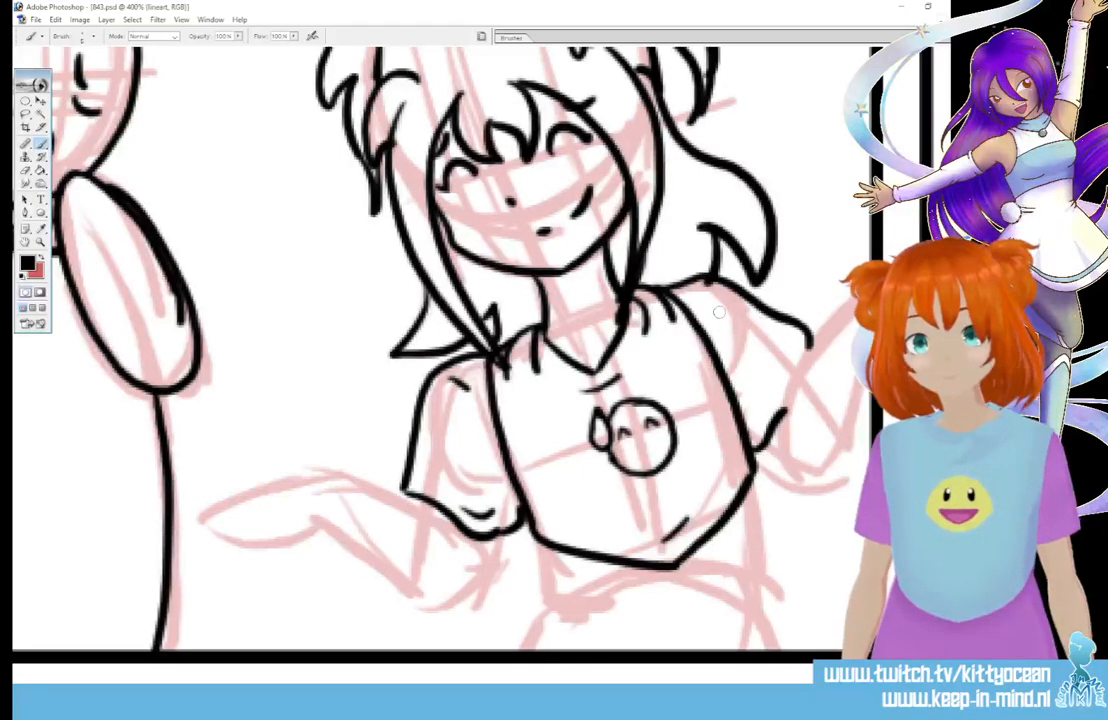
# Step: Ink the girl's two bent forearms from the sleeve cuffs, one up to the panel border and one out to the open hand's wrist
pyautogui.moveTo(869, 290)
pyautogui.mouseDown()
pyautogui.moveTo(783, 408)
pyautogui.moveTo(774, 440)
pyautogui.moveTo(829, 468)
pyautogui.moveTo(868, 396)
pyautogui.mouseUp()
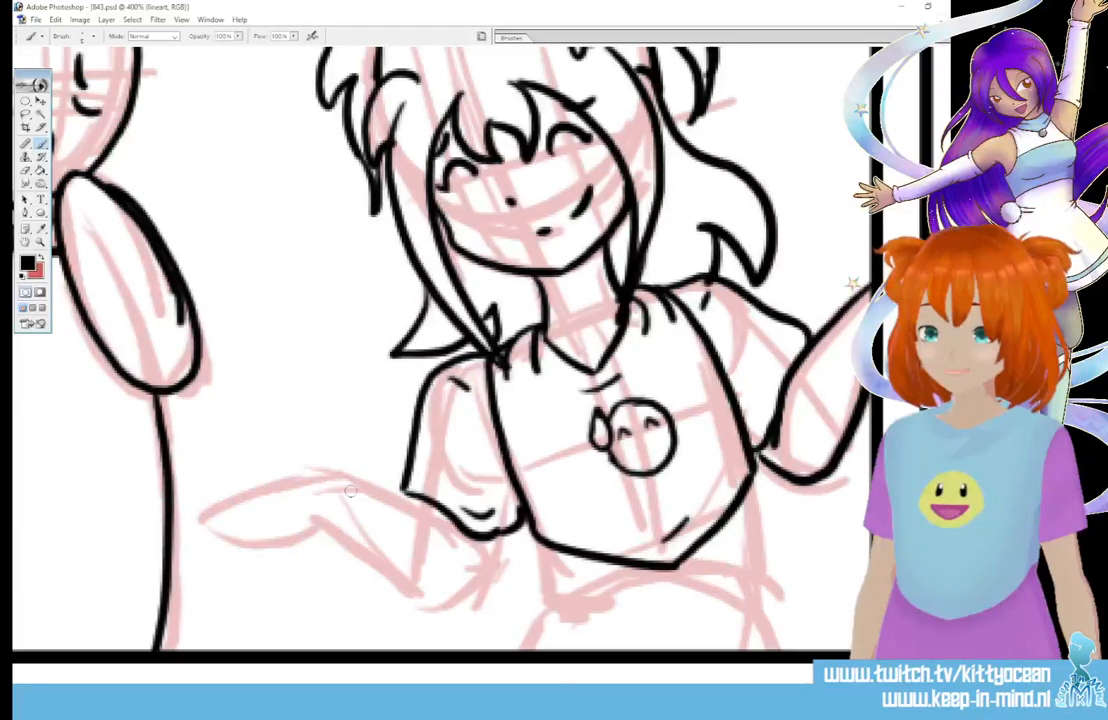
pyautogui.moveTo(336, 478); pyautogui.dragTo(452, 545)
pyautogui.moveTo(318, 520); pyautogui.dragTo(416, 605)
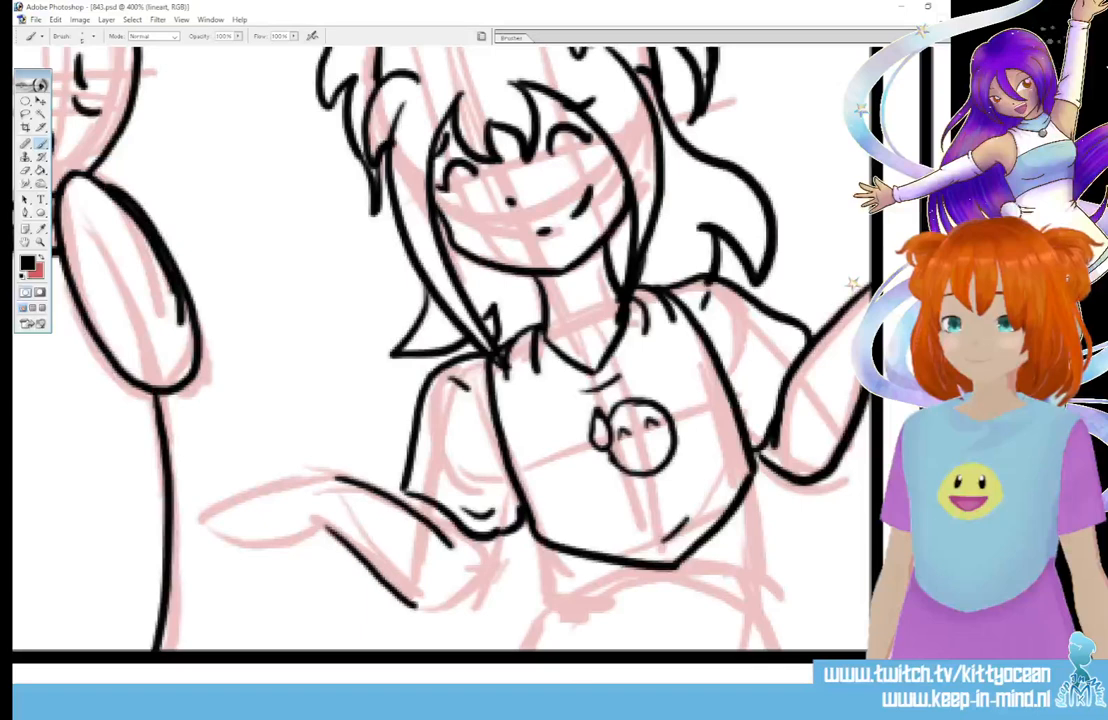
pyautogui.moveTo(420, 606); pyautogui.dragTo(470, 582)
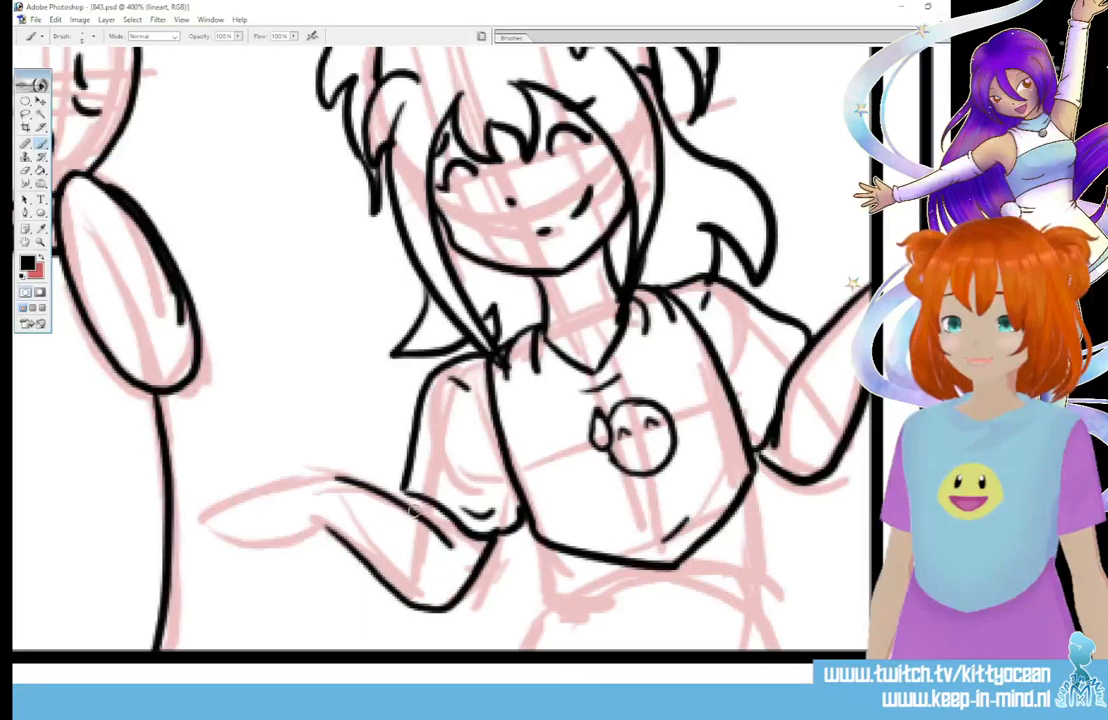
pyautogui.moveTo(413, 510); pyautogui.dragTo(407, 497)
# Step: Ink both sides of the girl's waist and hips below the shirt hem, with crease marks at the waistline
pyautogui.moveTo(547, 560); pyautogui.dragTo(560, 608)
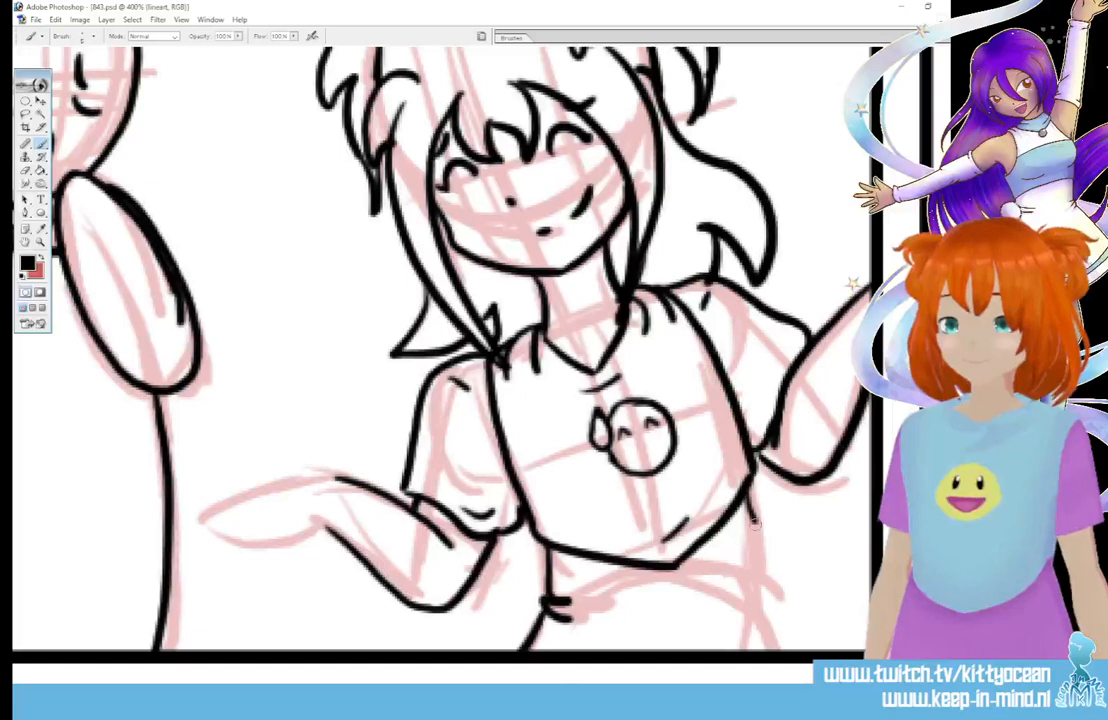
pyautogui.moveTo(744, 626); pyautogui.dragTo(757, 582)
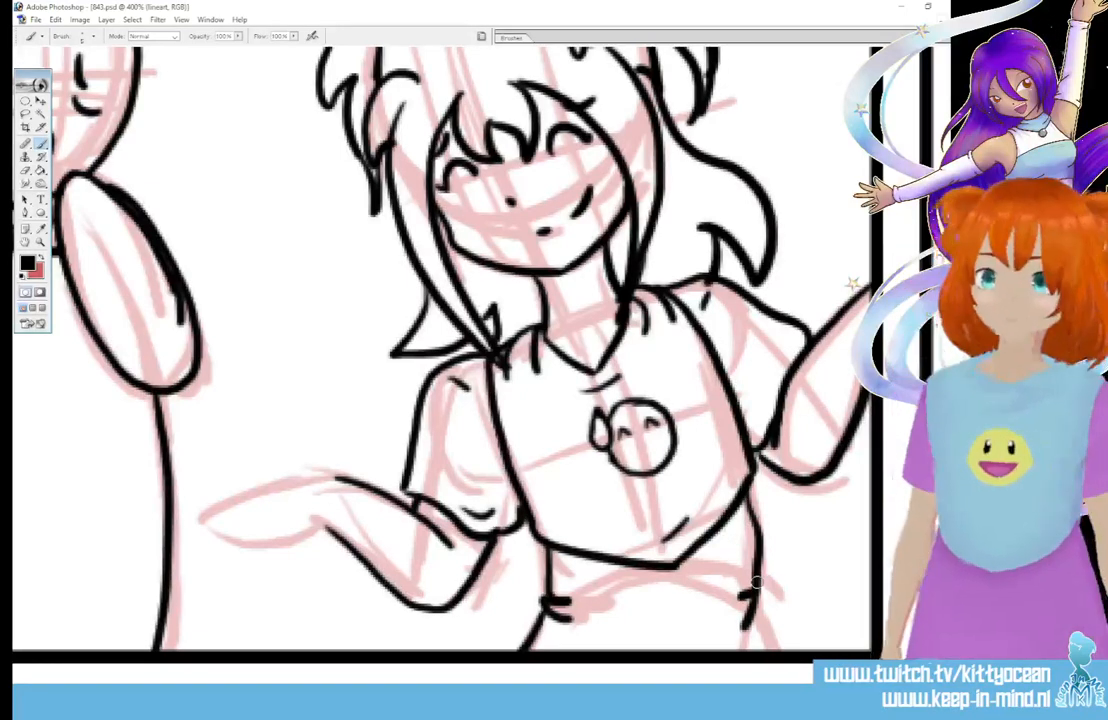
pyautogui.moveTo(757, 580); pyautogui.dragTo(750, 589)
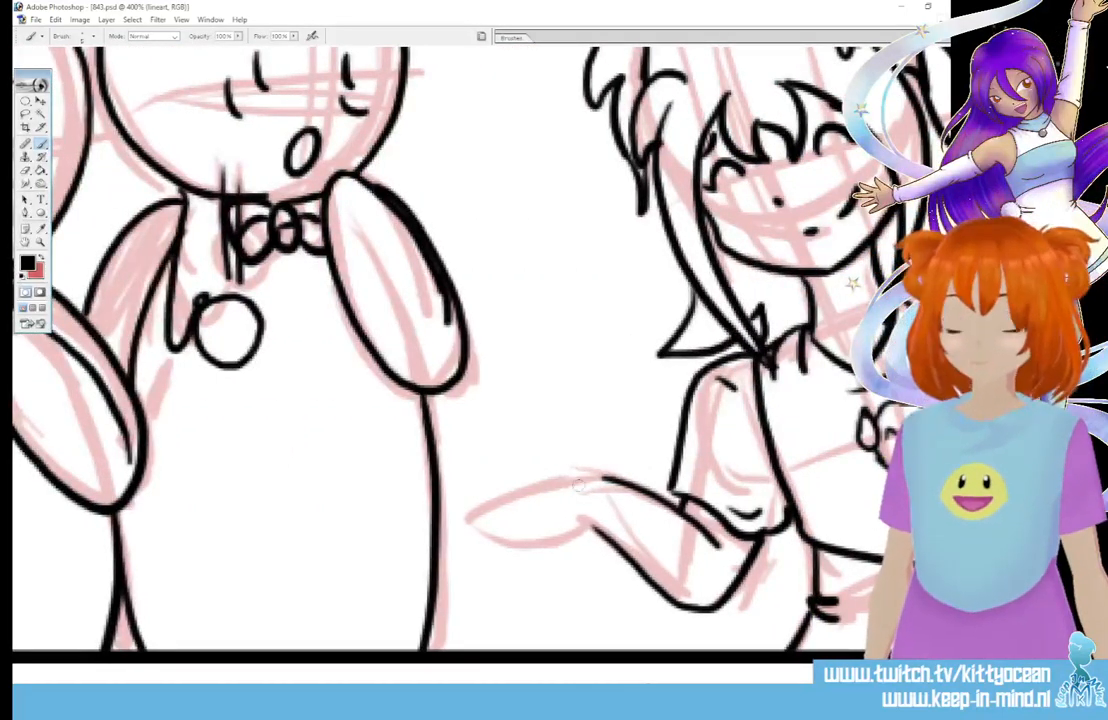
# Step: Ink the girl's outstretched palm-up hand with its thumb and curled fingers, joining it to the forearm lines
pyautogui.moveTo(584, 493)
pyautogui.mouseDown()
pyautogui.moveTo(531, 510)
pyautogui.moveTo(519, 504)
pyautogui.moveTo(513, 515)
pyautogui.moveTo(535, 526)
pyautogui.moveTo(549, 499)
pyautogui.moveTo(548, 532)
pyautogui.moveTo(513, 539)
pyautogui.moveTo(478, 488)
pyautogui.mouseUp()
pyautogui.moveTo(484, 540); pyautogui.dragTo(466, 494)
pyautogui.moveTo(604, 477)
pyautogui.mouseDown()
pyautogui.moveTo(522, 486)
pyautogui.moveTo(547, 481)
pyautogui.mouseUp()
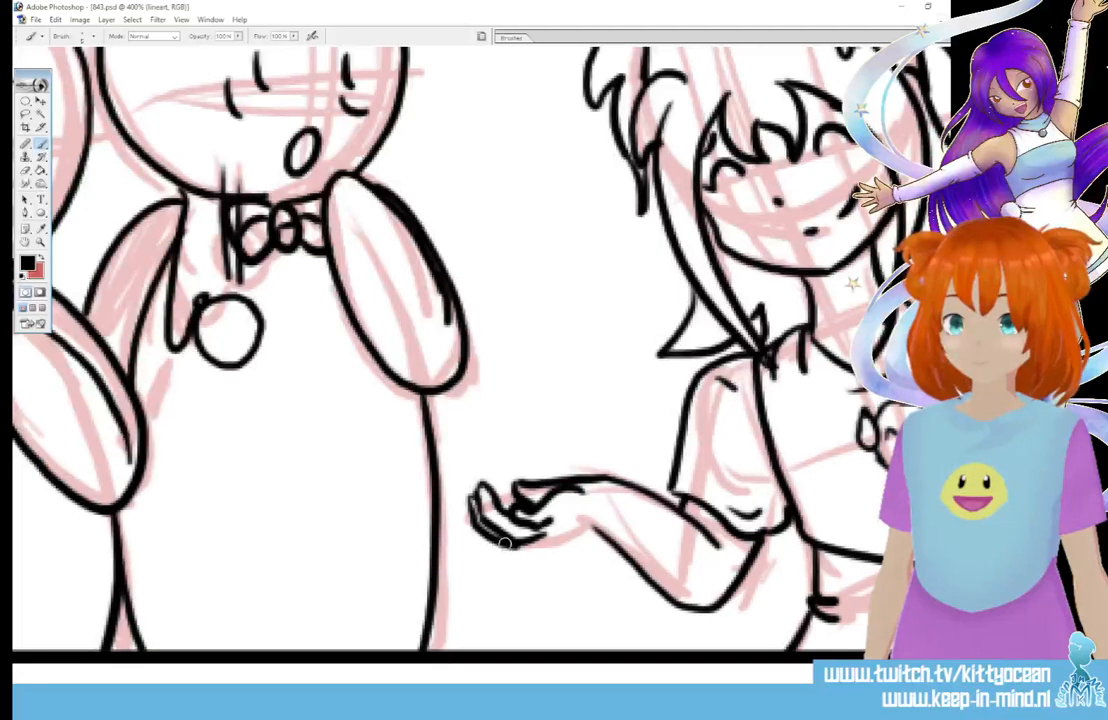
pyautogui.moveTo(505, 543); pyautogui.dragTo(603, 511)
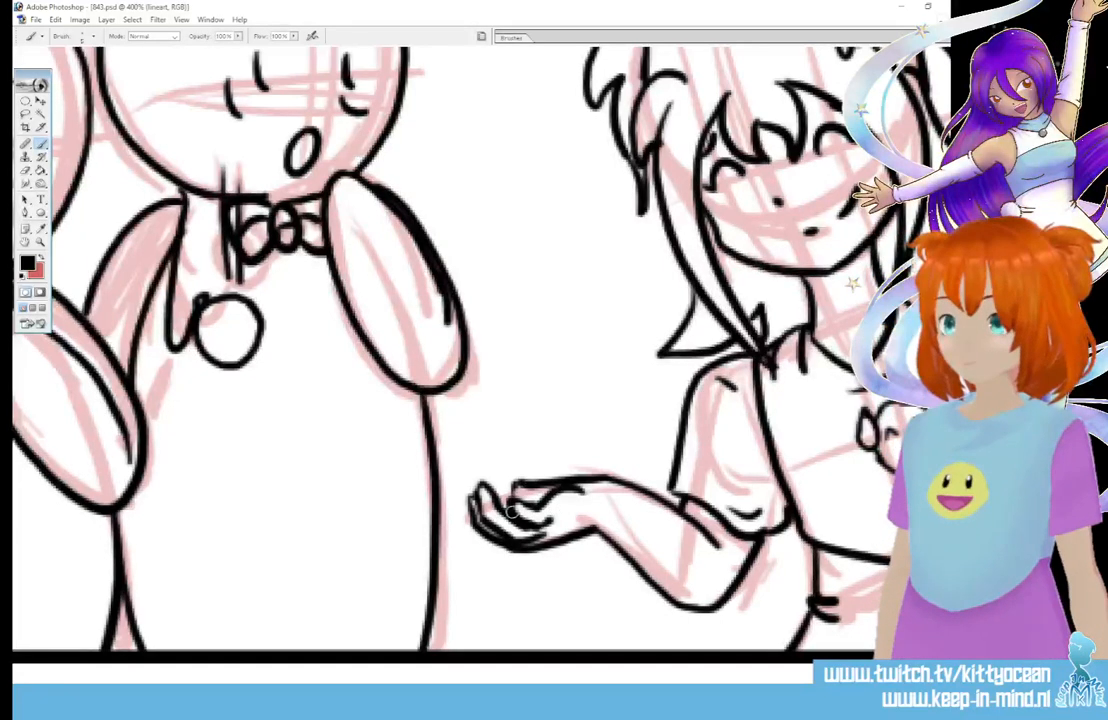
pyautogui.moveTo(512, 487); pyautogui.dragTo(527, 503)
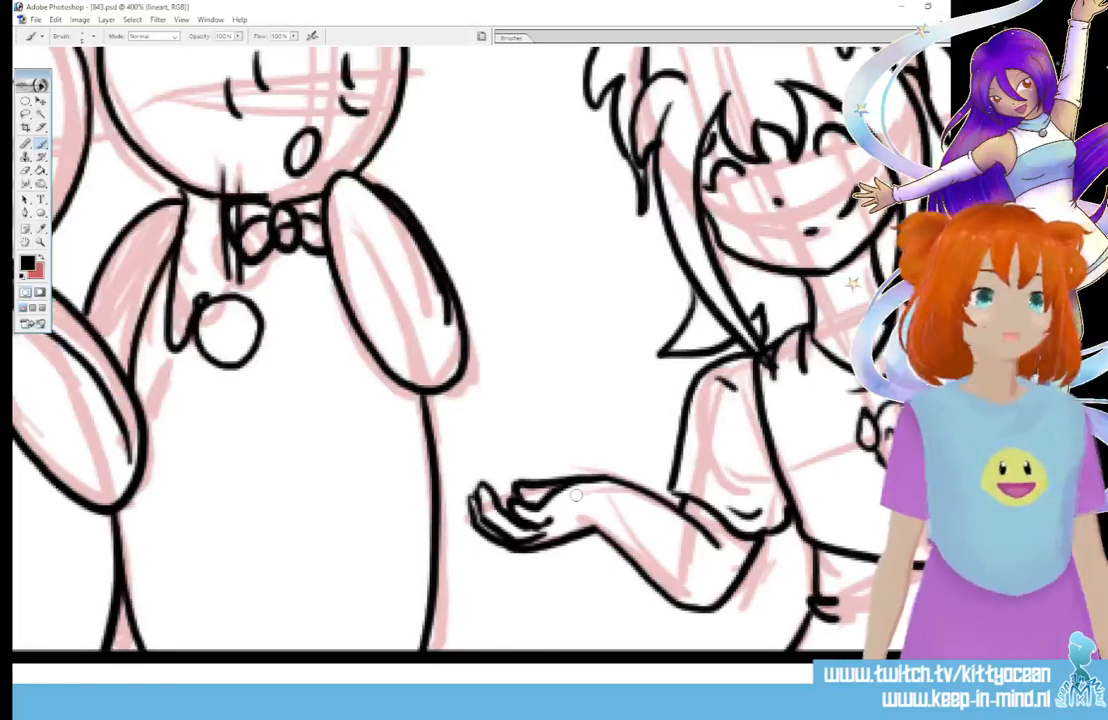
# Step: Ink the round-headed character's face in the neighbouring panel with arched closed eyes, raised eyebrows and an open laughing mouth with a tongue line
pyautogui.hscroll(5, 576, 494)
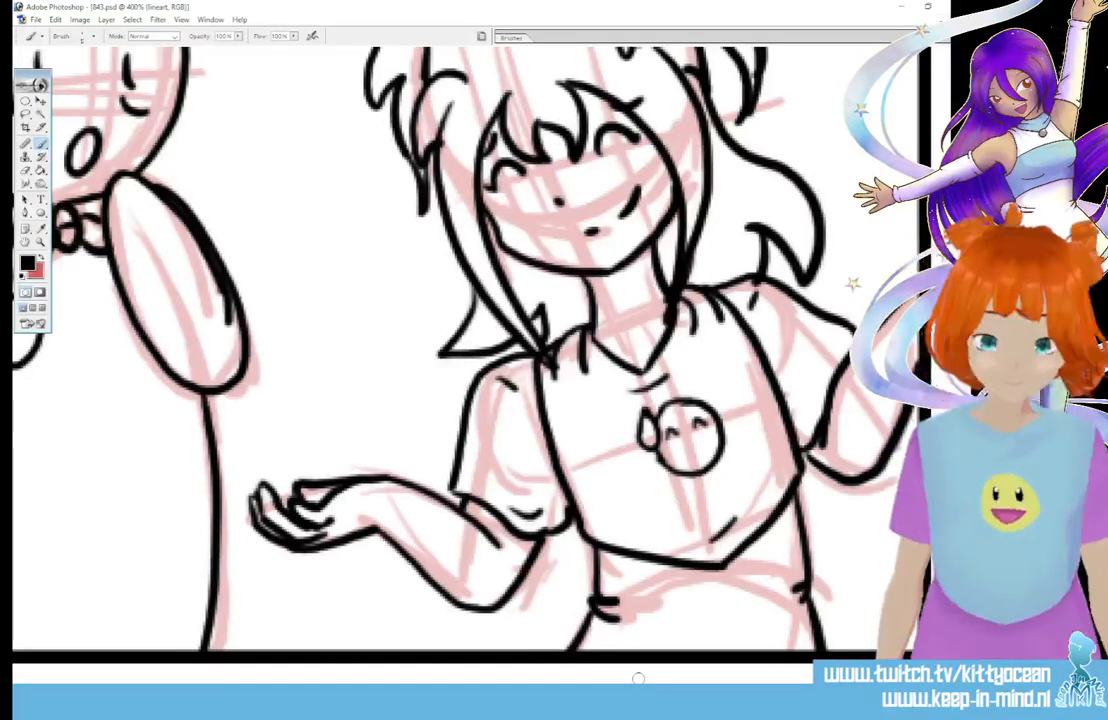
pyautogui.scroll(5, 638, 678)
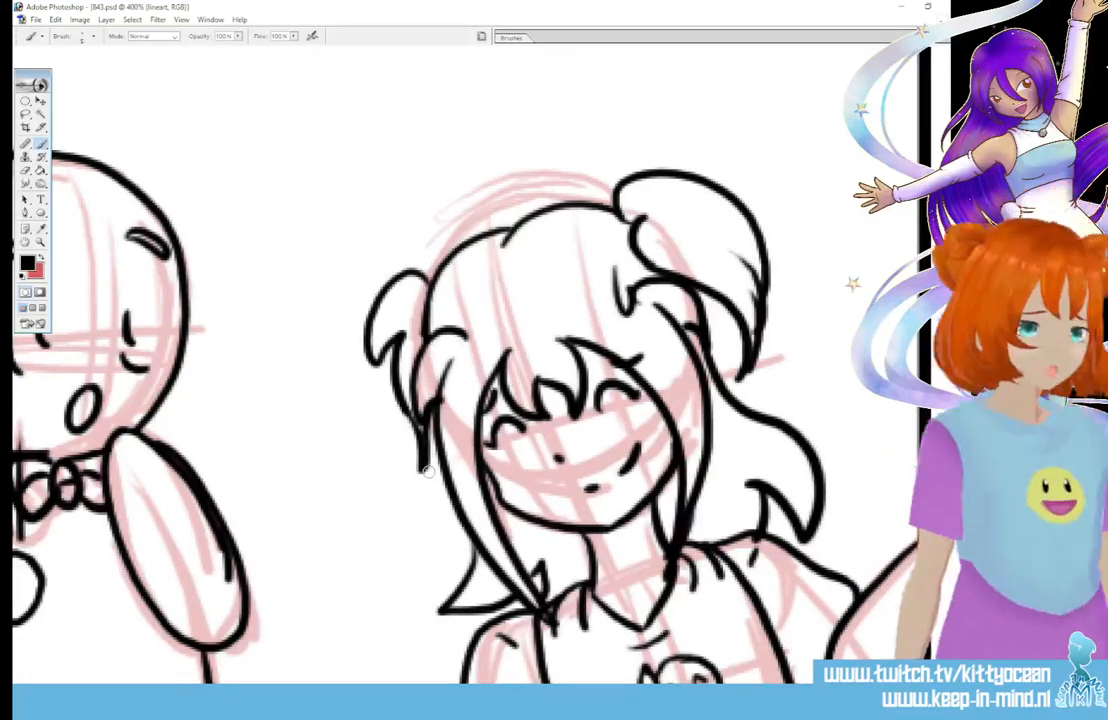
pyautogui.hscroll(10, 428, 471)
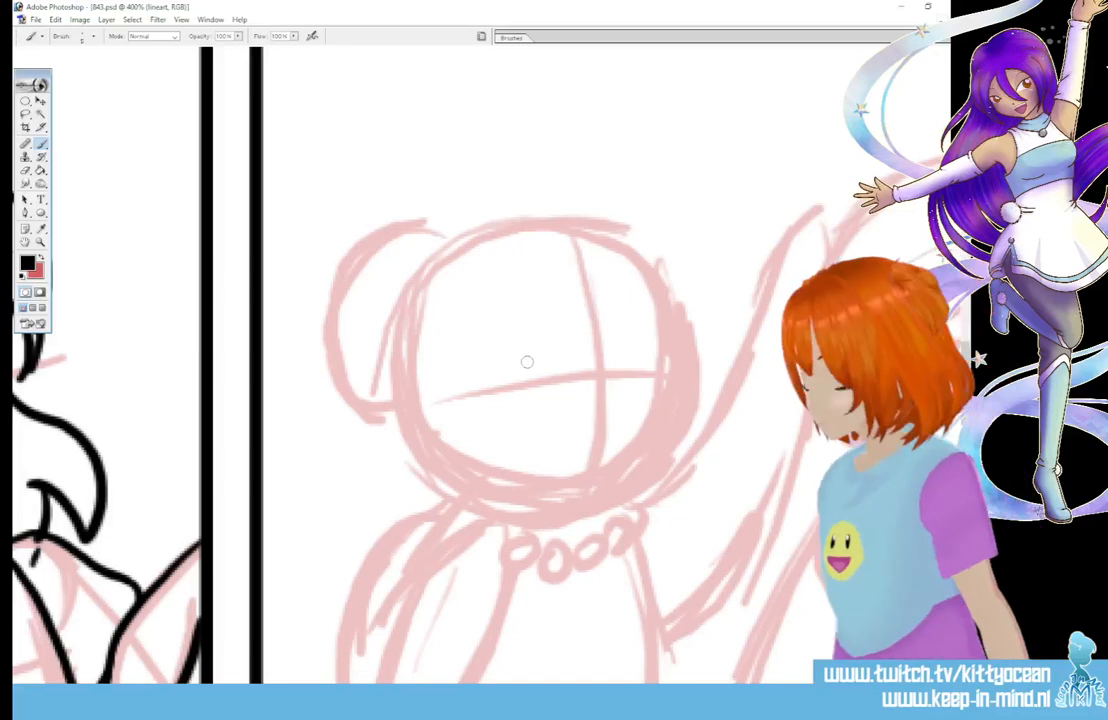
pyautogui.moveTo(519, 381)
pyautogui.mouseDown()
pyautogui.moveTo(519, 361)
pyautogui.moveTo(550, 379)
pyautogui.mouseUp()
pyautogui.moveTo(622, 372); pyautogui.dragTo(651, 371)
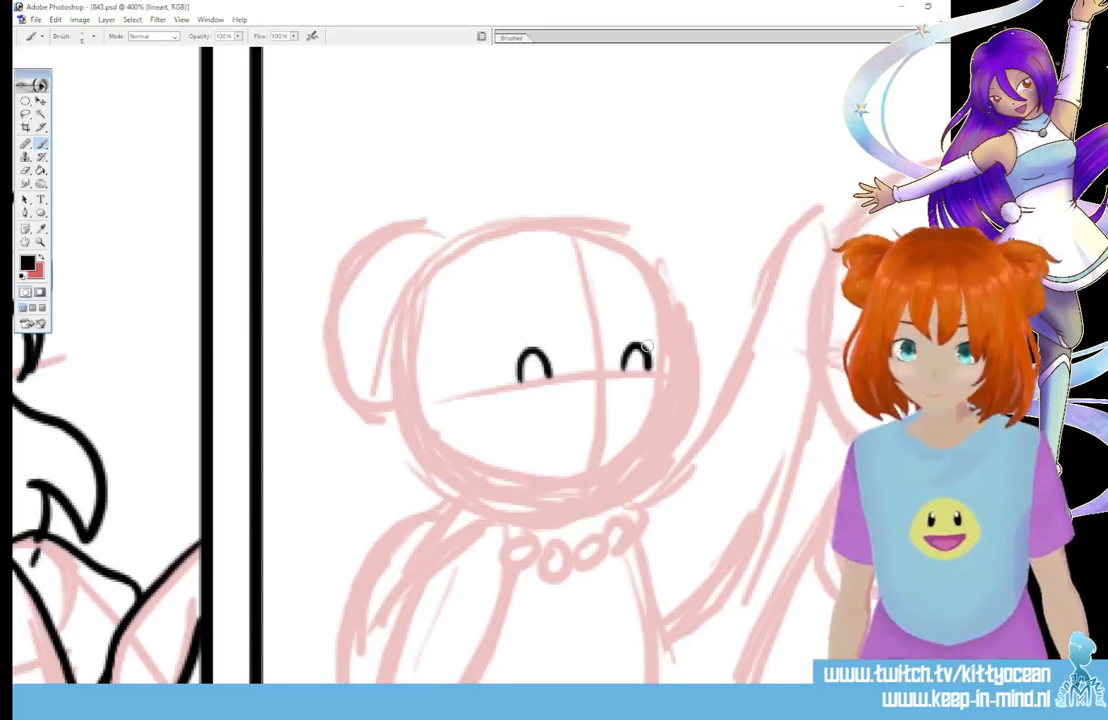
pyautogui.moveTo(491, 334); pyautogui.dragTo(545, 300)
pyautogui.moveTo(633, 298); pyautogui.dragTo(662, 310)
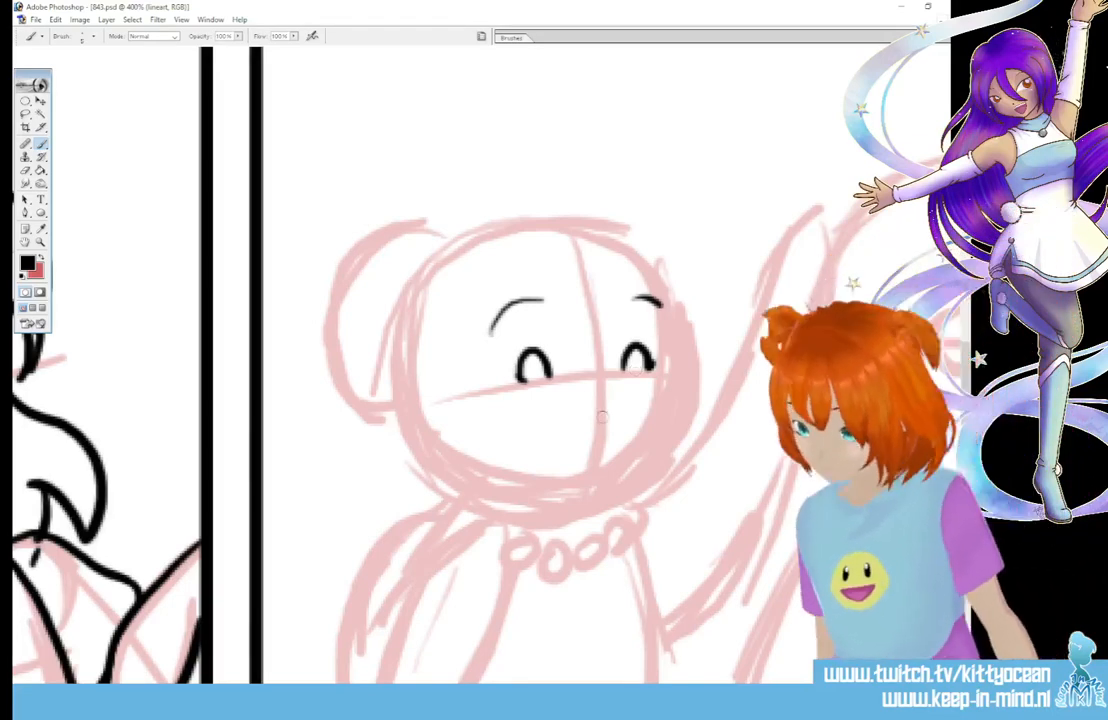
pyautogui.moveTo(553, 410)
pyautogui.mouseDown()
pyautogui.moveTo(598, 409)
pyautogui.moveTo(554, 407)
pyautogui.moveTo(602, 470)
pyautogui.moveTo(625, 407)
pyautogui.mouseUp()
pyautogui.moveTo(562, 432); pyautogui.dragTo(622, 426)
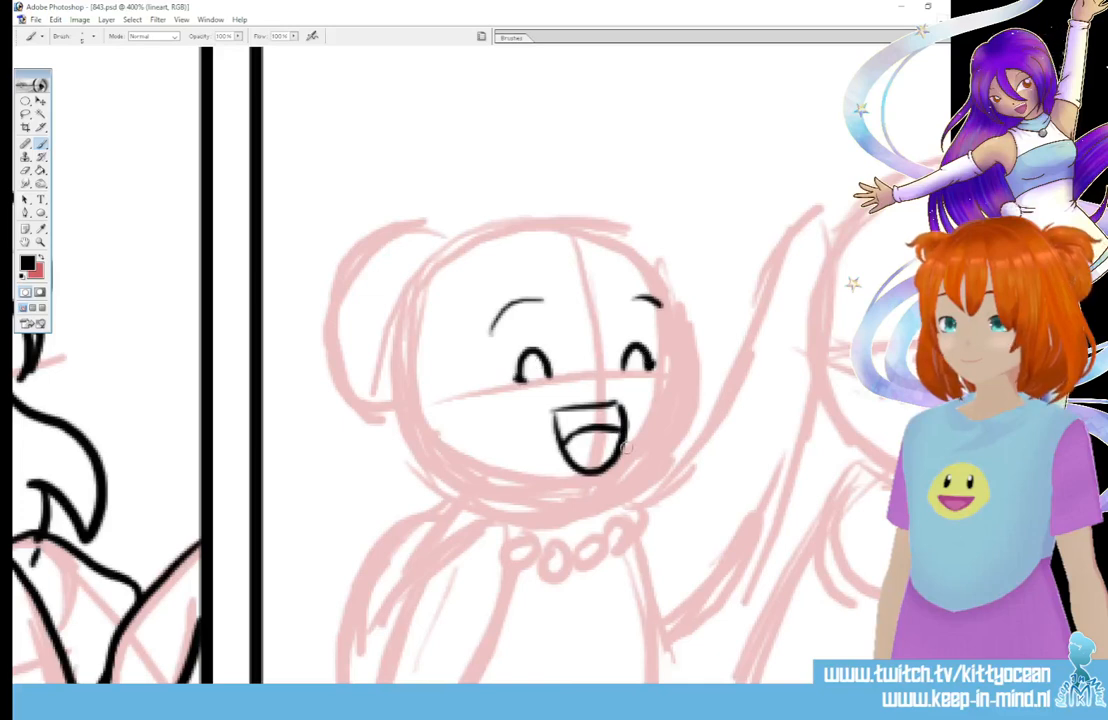
# Step: Ink the laughing character's round head outline, closing it around the chin and leaving a small gap at the neck
pyautogui.moveTo(585, 510)
pyautogui.mouseDown()
pyautogui.moveTo(670, 370)
pyautogui.moveTo(656, 290)
pyautogui.moveTo(605, 235)
pyautogui.moveTo(462, 255)
pyautogui.moveTo(408, 335)
pyautogui.moveTo(418, 440)
pyautogui.moveTo(515, 515)
pyautogui.mouseUp()
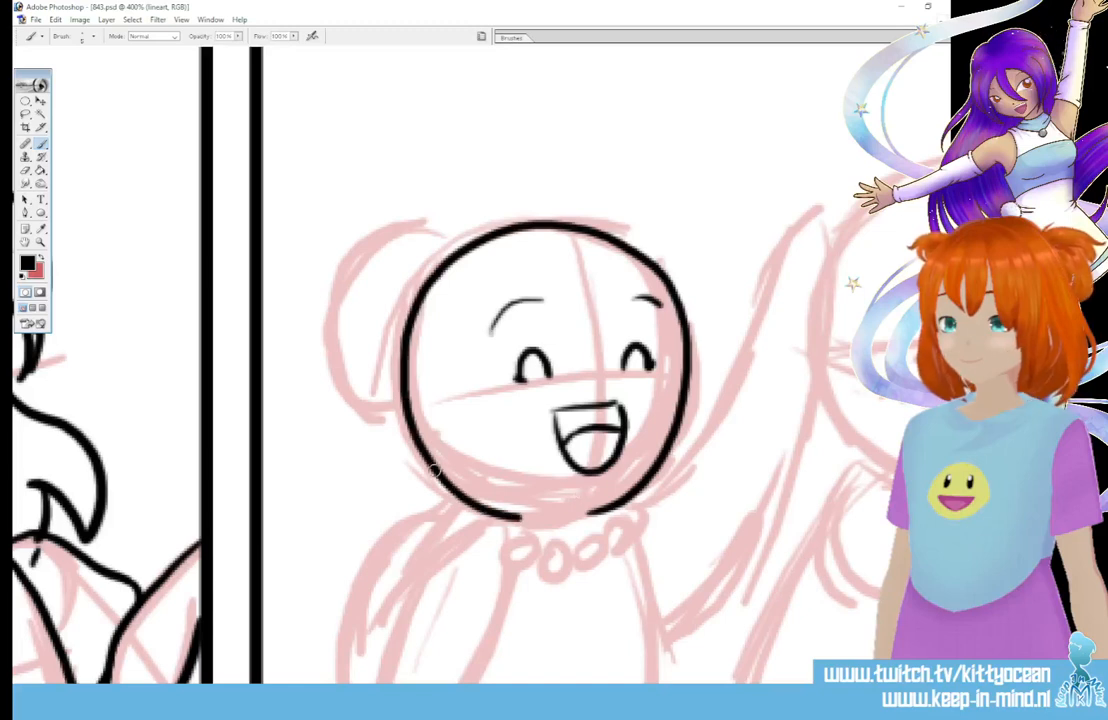
pyautogui.moveTo(430, 478)
pyautogui.mouseDown()
pyautogui.moveTo(480, 500)
pyautogui.moveTo(551, 504)
pyautogui.mouseUp()
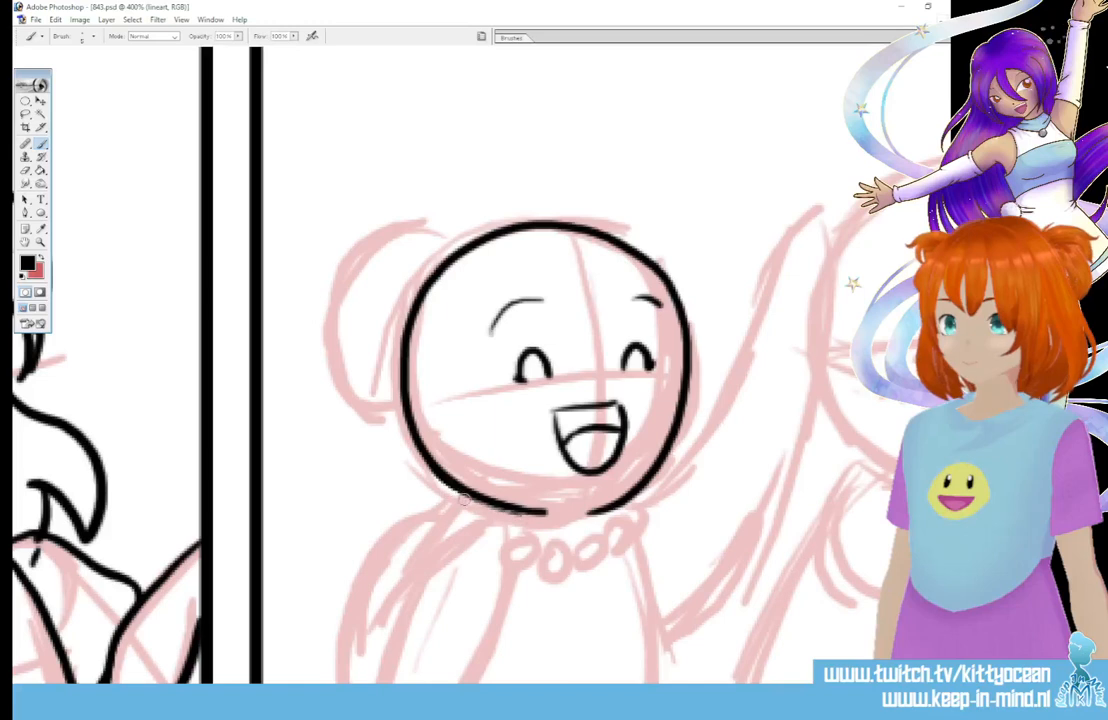
pyautogui.hotkey('ctrl', 'z')
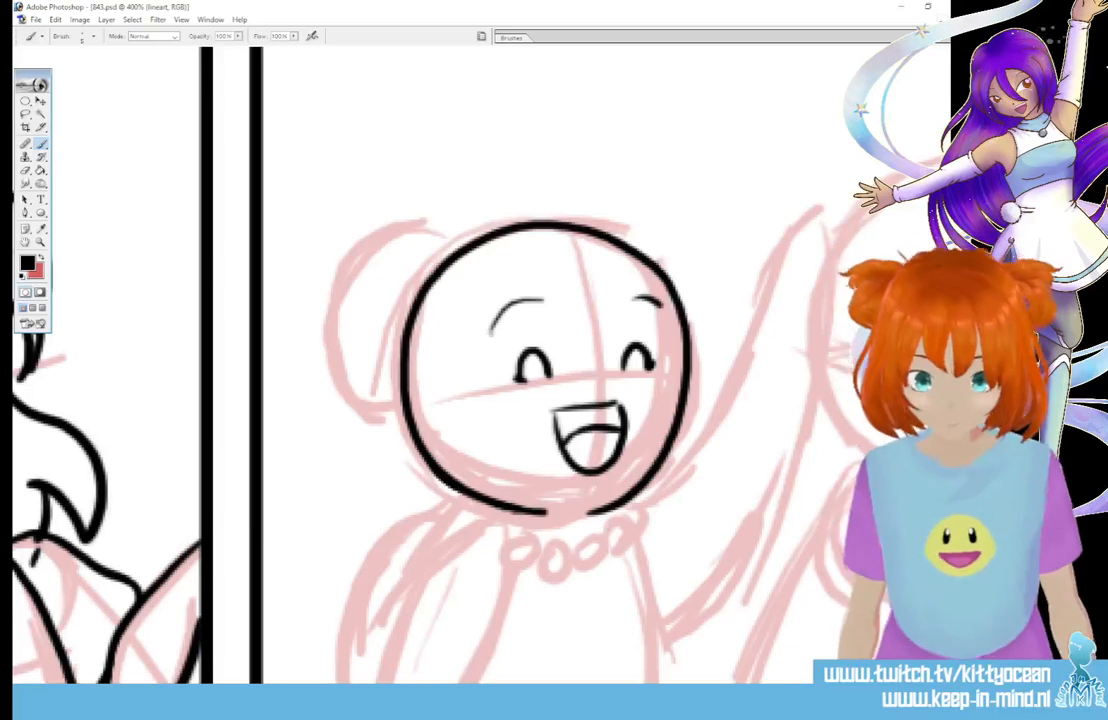
# Step: Ink the same character's rounded near arm and a bead necklace running below the chin
pyautogui.scroll(-3, 604, 525)
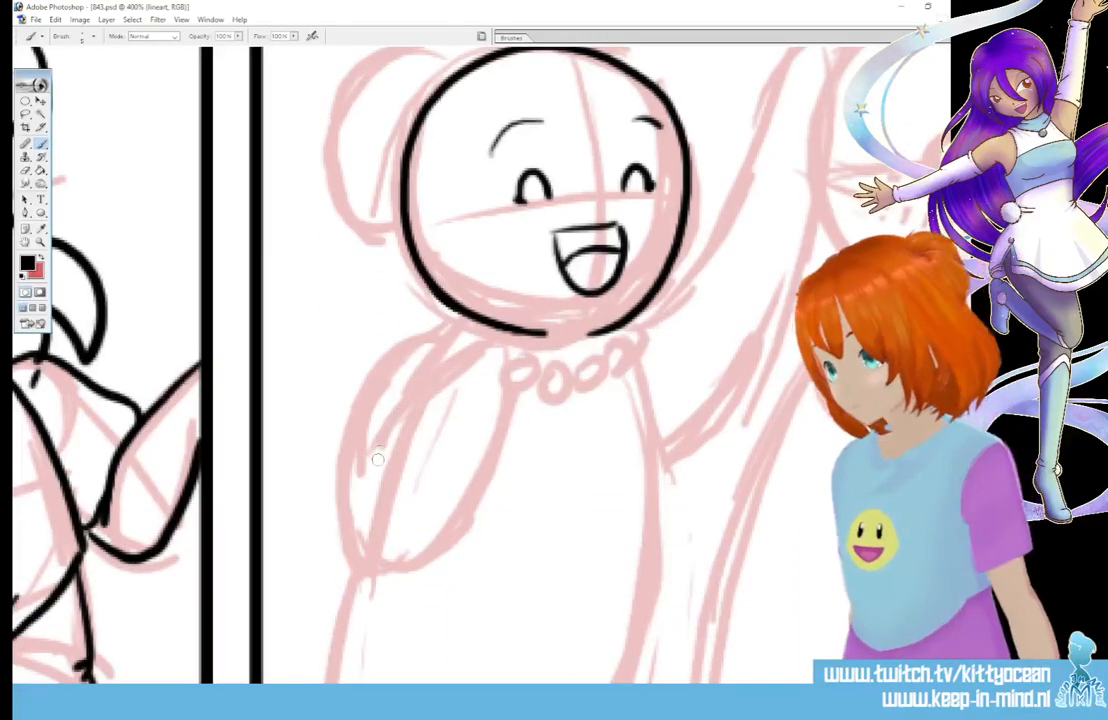
pyautogui.moveTo(380, 456)
pyautogui.mouseDown()
pyautogui.moveTo(454, 364)
pyautogui.moveTo(510, 416)
pyautogui.moveTo(406, 545)
pyautogui.moveTo(347, 480)
pyautogui.moveTo(398, 398)
pyautogui.mouseUp()
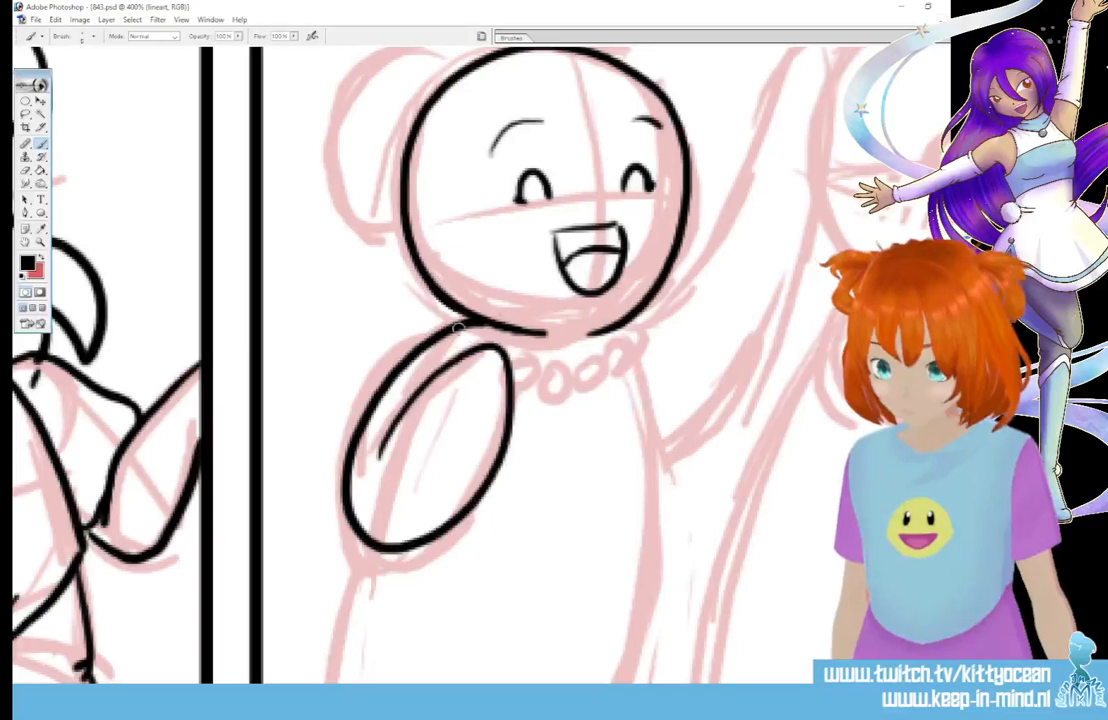
pyautogui.moveTo(461, 329)
pyautogui.mouseDown()
pyautogui.moveTo(487, 330)
pyautogui.moveTo(509, 349)
pyautogui.mouseUp()
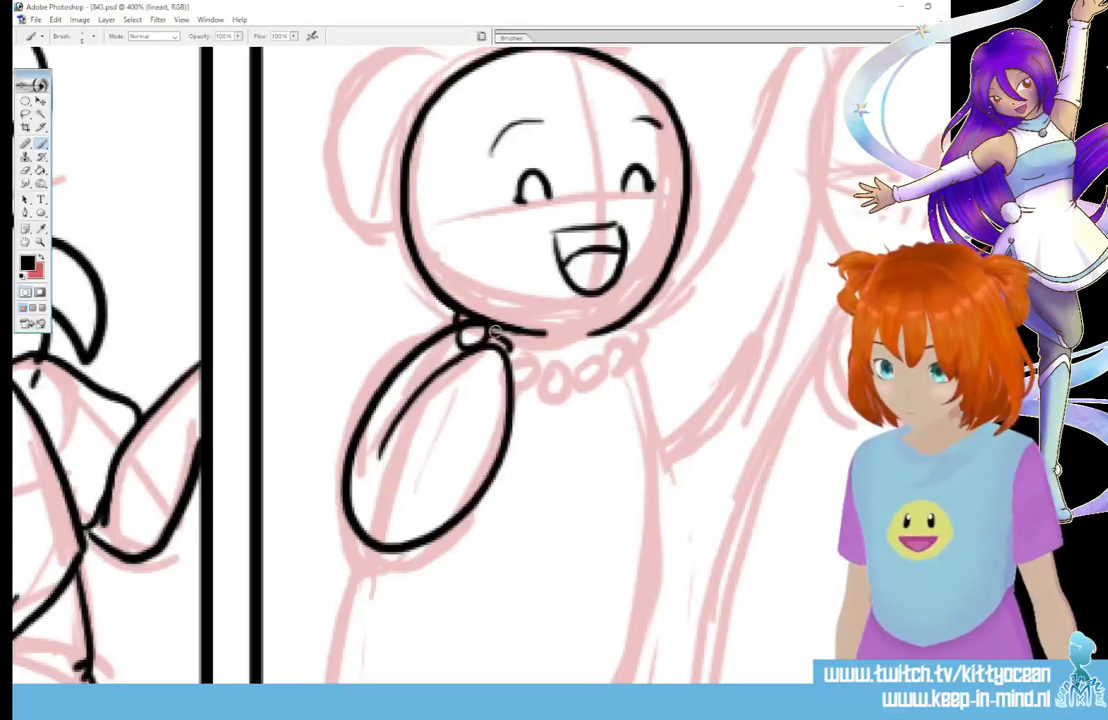
pyautogui.moveTo(528, 351)
pyautogui.mouseDown()
pyautogui.moveTo(516, 355)
pyautogui.moveTo(568, 363)
pyautogui.moveTo(594, 382)
pyautogui.moveTo(644, 340)
pyautogui.mouseUp()
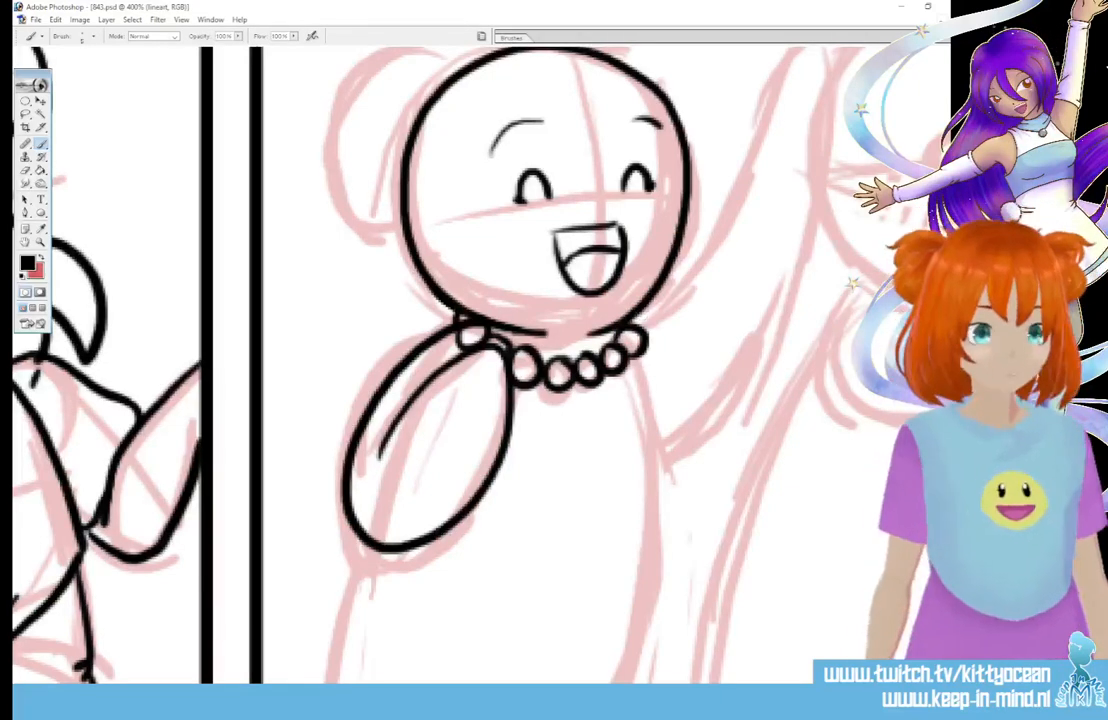
# Step: Ink the rounded hair bun behind the head, with a small second curve peeking out above it
pyautogui.scroll(3, 480, 360)
pyautogui.moveTo(441, 268)
pyautogui.mouseDown()
pyautogui.moveTo(391, 272)
pyautogui.moveTo(341, 432)
pyautogui.moveTo(400, 462)
pyautogui.mouseUp()
pyautogui.moveTo(420, 264); pyautogui.dragTo(478, 270)
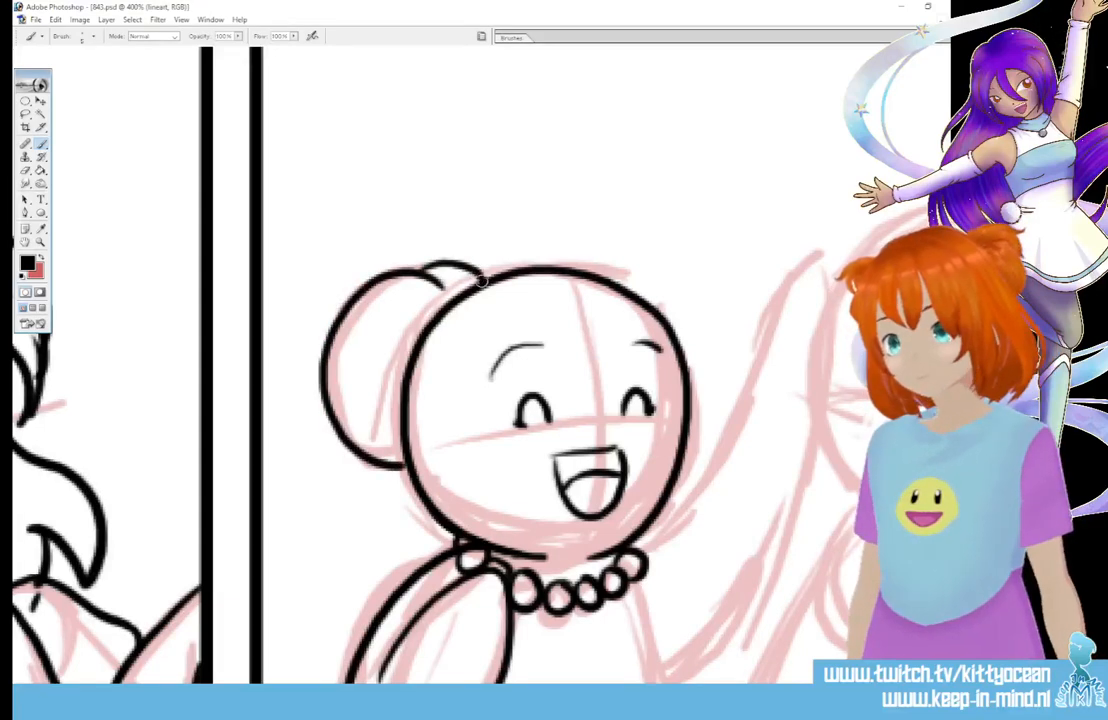
# Step: Ink both sides of the necklace-wearing character's body from the arm and necklace down to the panel border
pyautogui.scroll(-3, 480, 360)
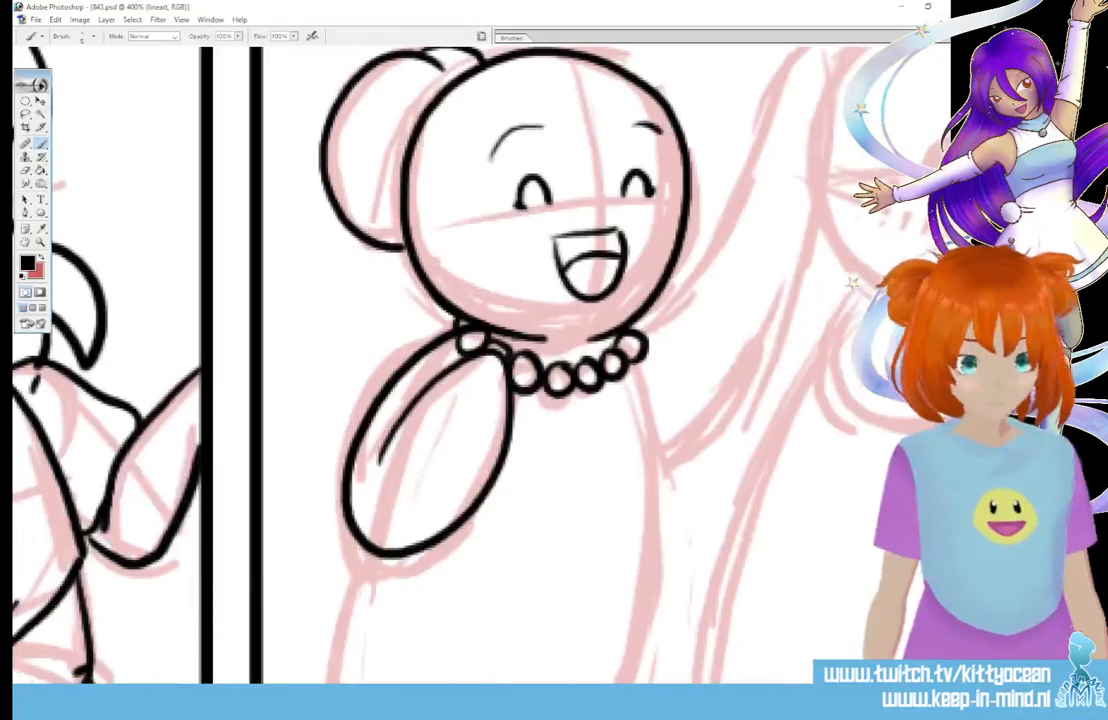
pyautogui.scroll(-2, 480, 330)
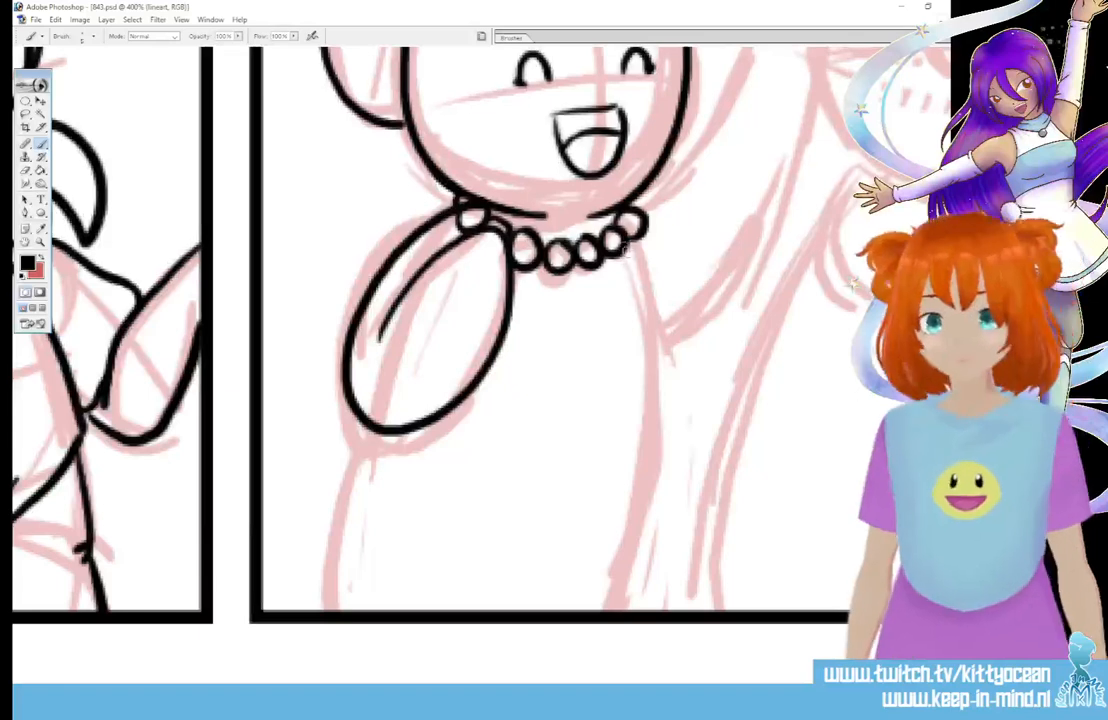
pyautogui.moveTo(352, 425); pyautogui.dragTo(332, 605)
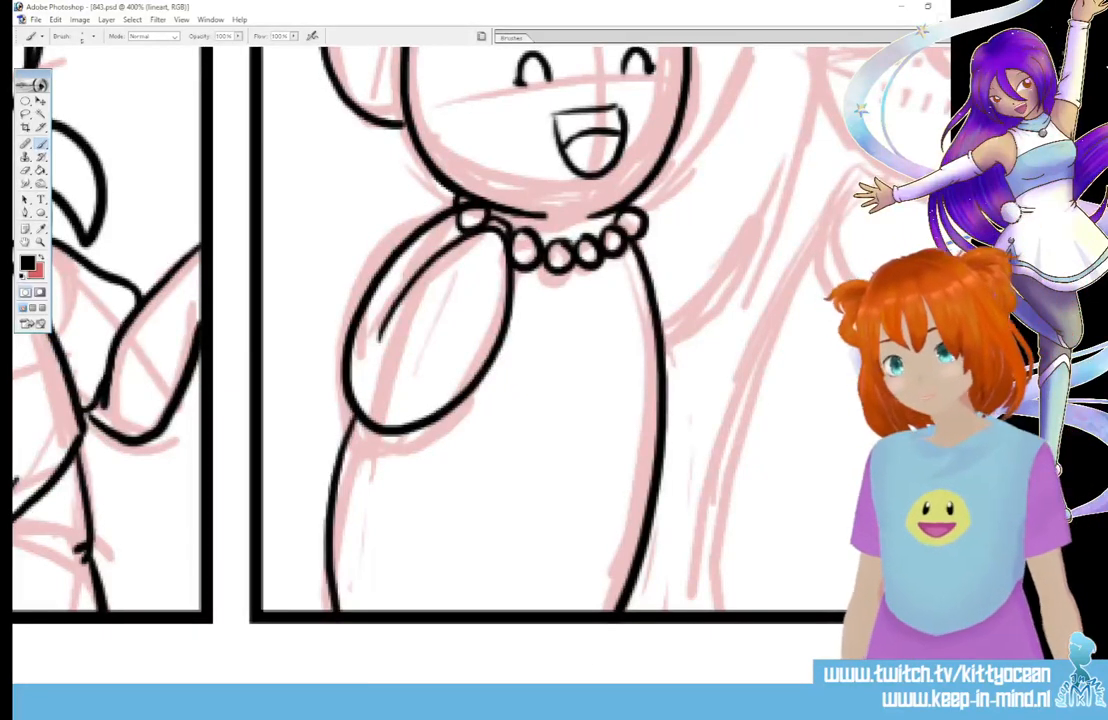
# Step: Ink the character's far arm raised beside the head, and add two short emphasis marks above the head
pyautogui.scroll(4, 737, 255)
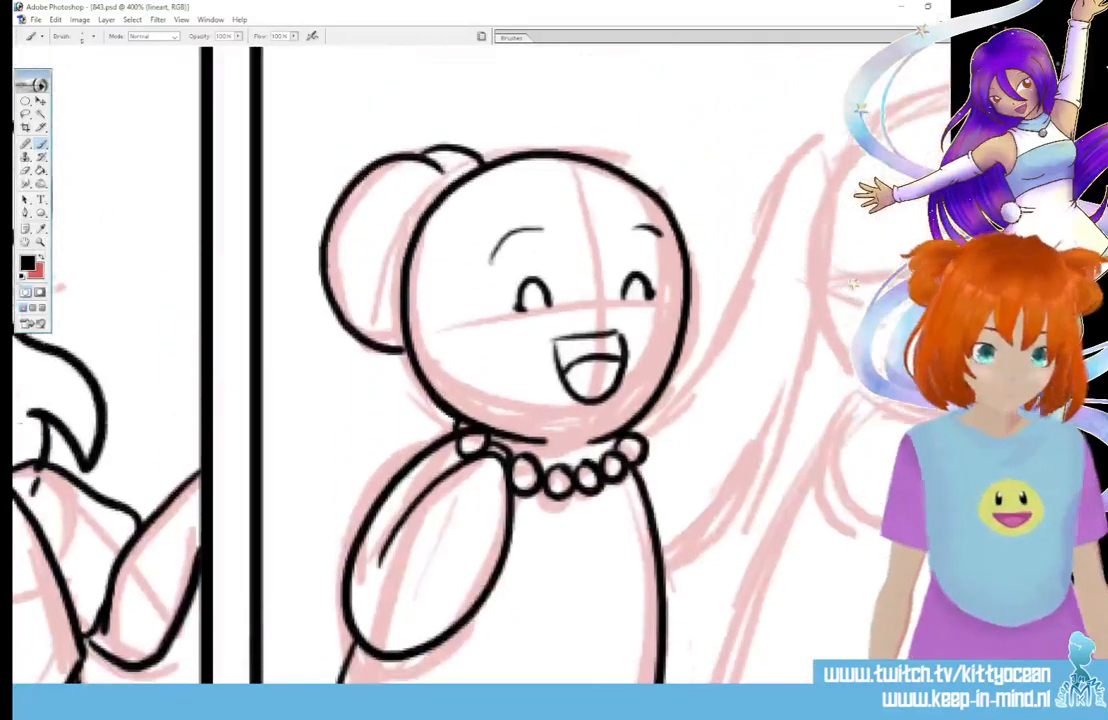
pyautogui.moveTo(676, 425)
pyautogui.mouseDown()
pyautogui.moveTo(745, 262)
pyautogui.moveTo(762, 251)
pyautogui.moveTo(790, 285)
pyautogui.moveTo(795, 372)
pyautogui.moveTo(743, 510)
pyautogui.moveTo(651, 622)
pyautogui.mouseUp()
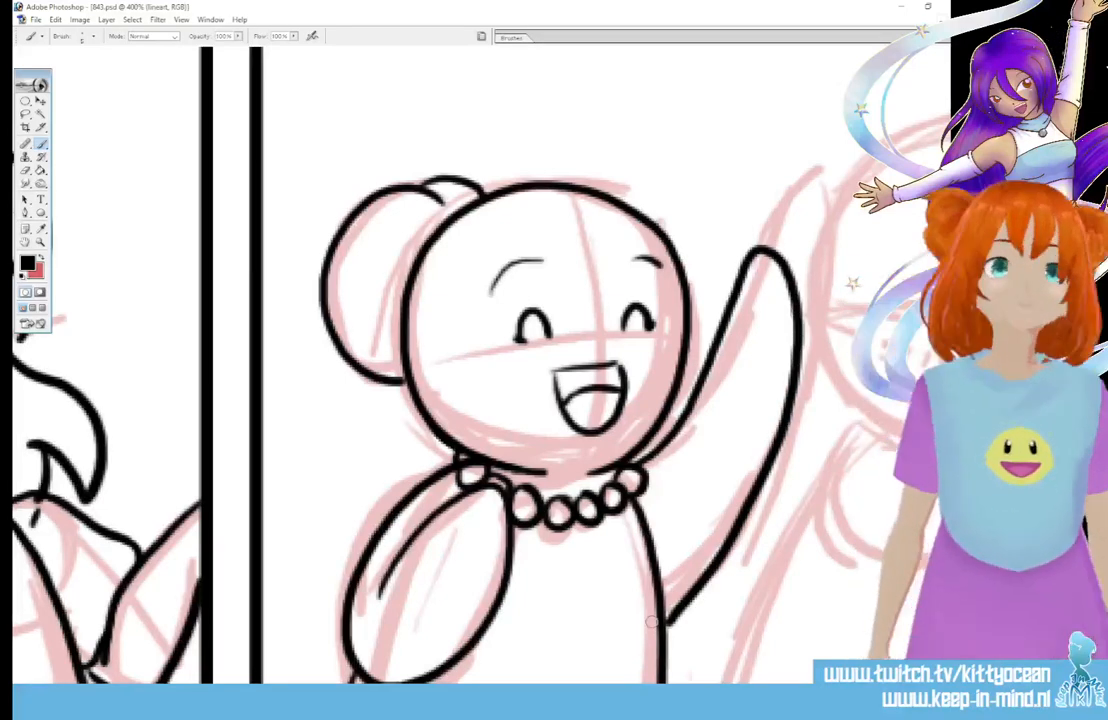
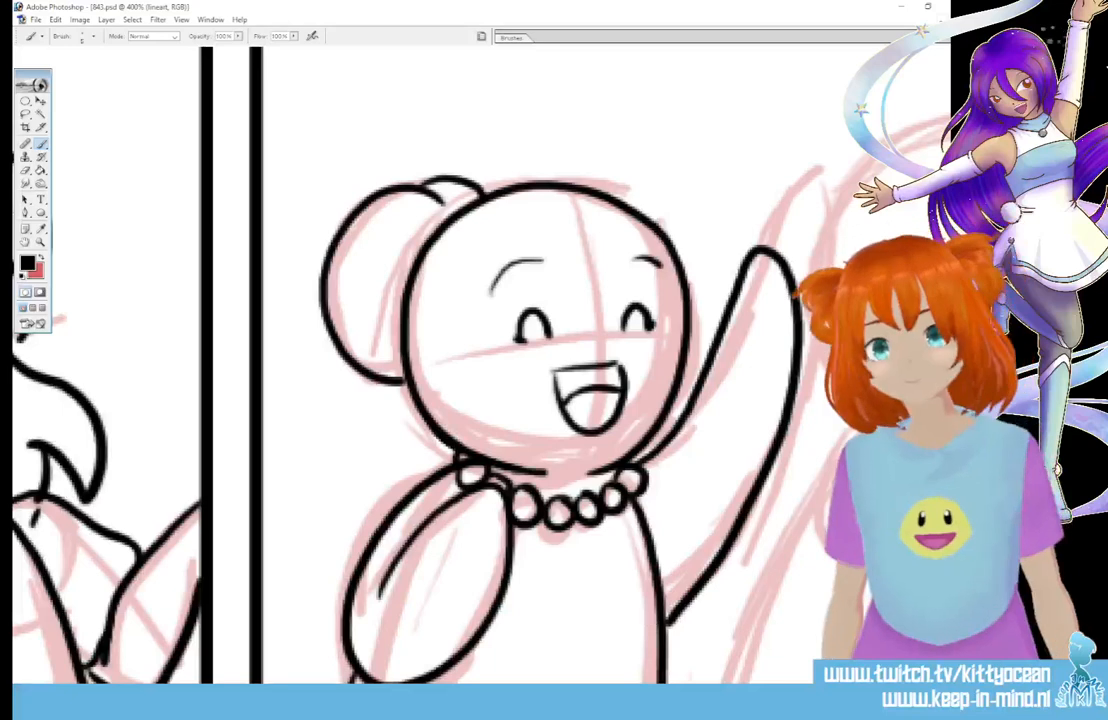
pyautogui.moveTo(664, 185); pyautogui.dragTo(676, 150)
pyautogui.moveTo(702, 190); pyautogui.dragTo(716, 162)
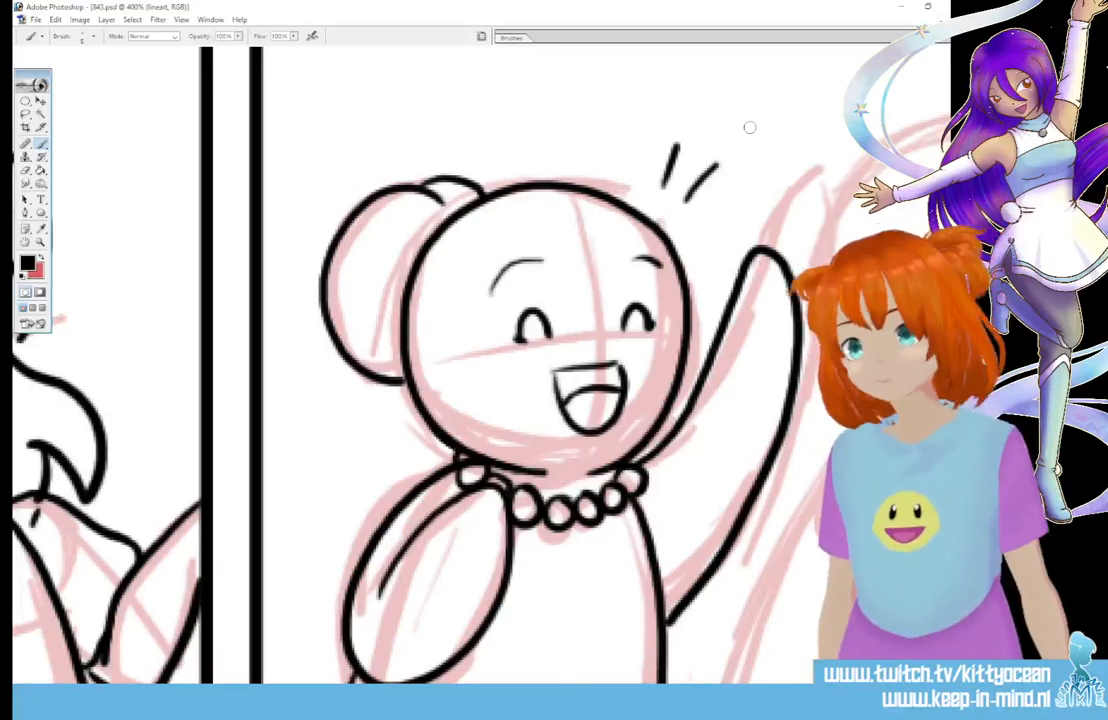
# Step: Ink the round head outline of the neighbouring second character, leaving a small gap at the neck
pyautogui.scroll(-3, 749, 124)
pyautogui.hscroll(5, 697, 623)
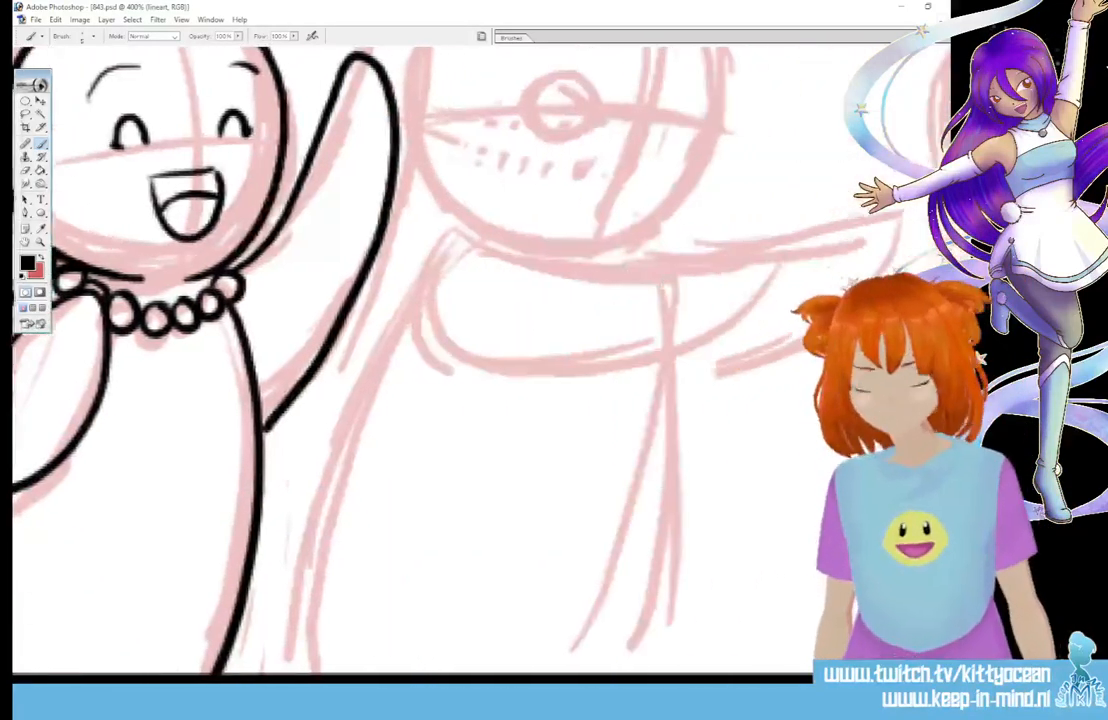
pyautogui.scroll(4, 450, 360)
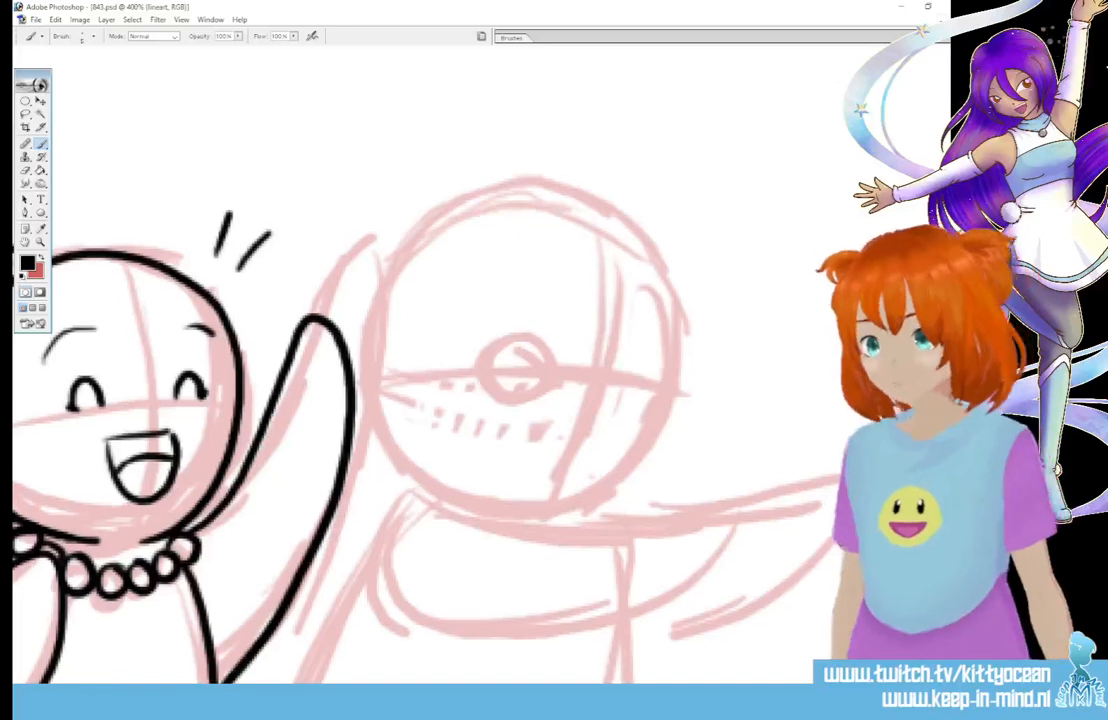
pyautogui.moveTo(565, 515)
pyautogui.mouseDown()
pyautogui.moveTo(632, 468)
pyautogui.moveTo(665, 410)
pyautogui.moveTo(678, 338)
pyautogui.moveTo(665, 263)
pyautogui.moveTo(610, 210)
pyautogui.moveTo(530, 186)
pyautogui.moveTo(462, 203)
pyautogui.moveTo(391, 261)
pyautogui.moveTo(364, 350)
pyautogui.moveTo(375, 425)
pyautogui.moveTo(505, 512)
pyautogui.mouseUp()
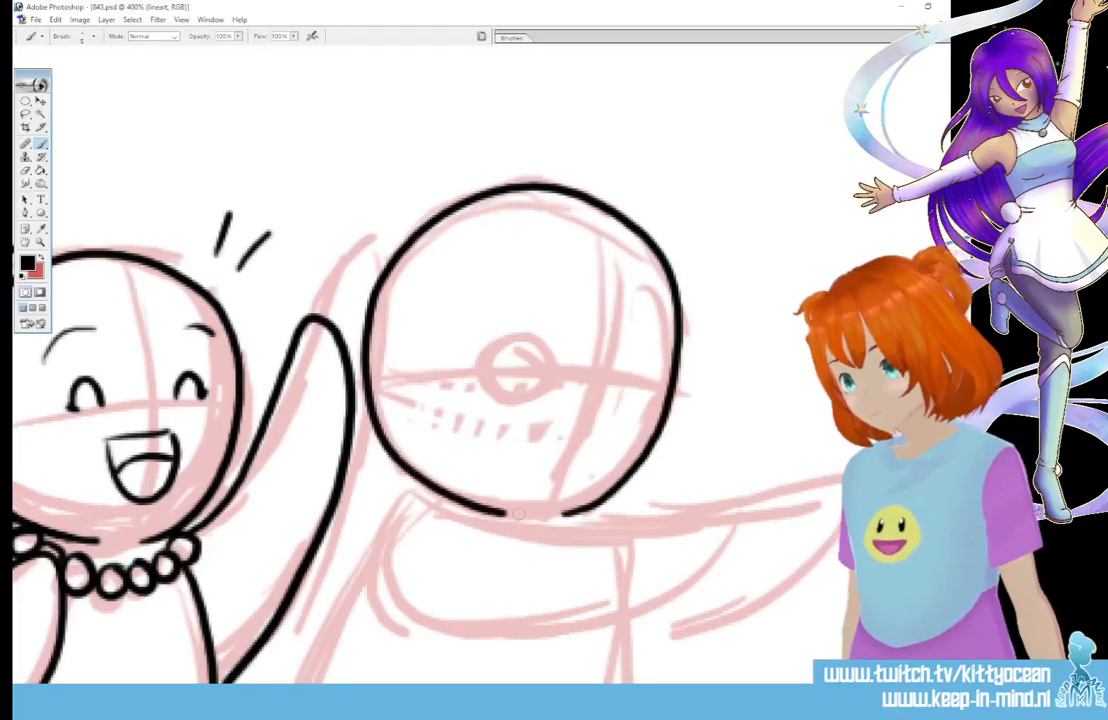
# Step: Ink the second character's two arched closed eyes and thick raised eyebrows
pyautogui.moveTo(503, 381); pyautogui.dragTo(545, 380)
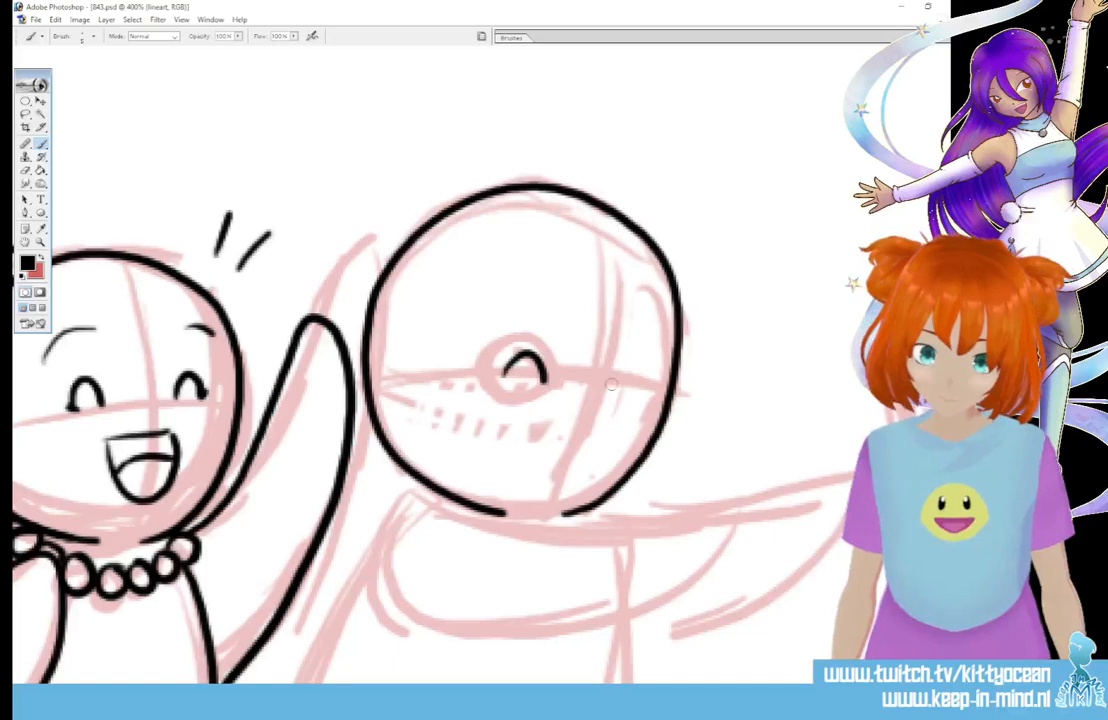
pyautogui.moveTo(615, 386); pyautogui.dragTo(652, 387)
pyautogui.moveTo(490, 331); pyautogui.dragTo(538, 312)
pyautogui.moveTo(628, 324); pyautogui.dragTo(660, 332)
pyautogui.moveTo(512, 433)
pyautogui.mouseDown()
pyautogui.moveTo(512, 476)
pyautogui.moveTo(555, 505)
pyautogui.mouseUp()
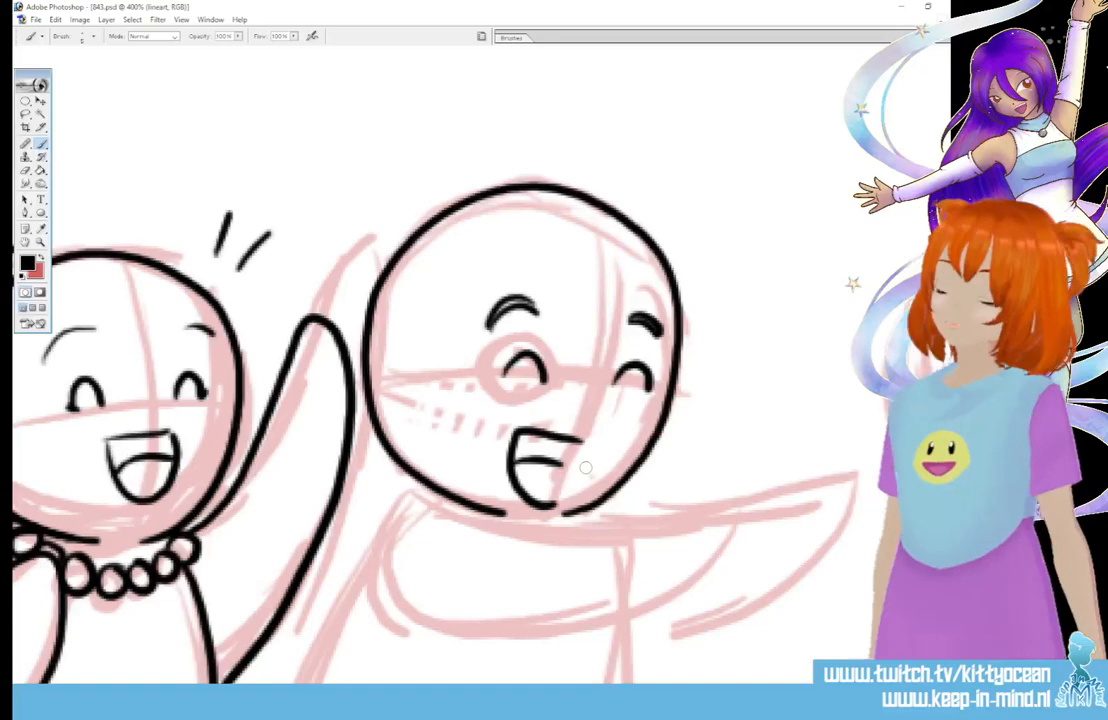
pyautogui.hotkey('ctrl', 'alt', 'z')
pyautogui.hotkey('ctrl', 'alt', 'z')
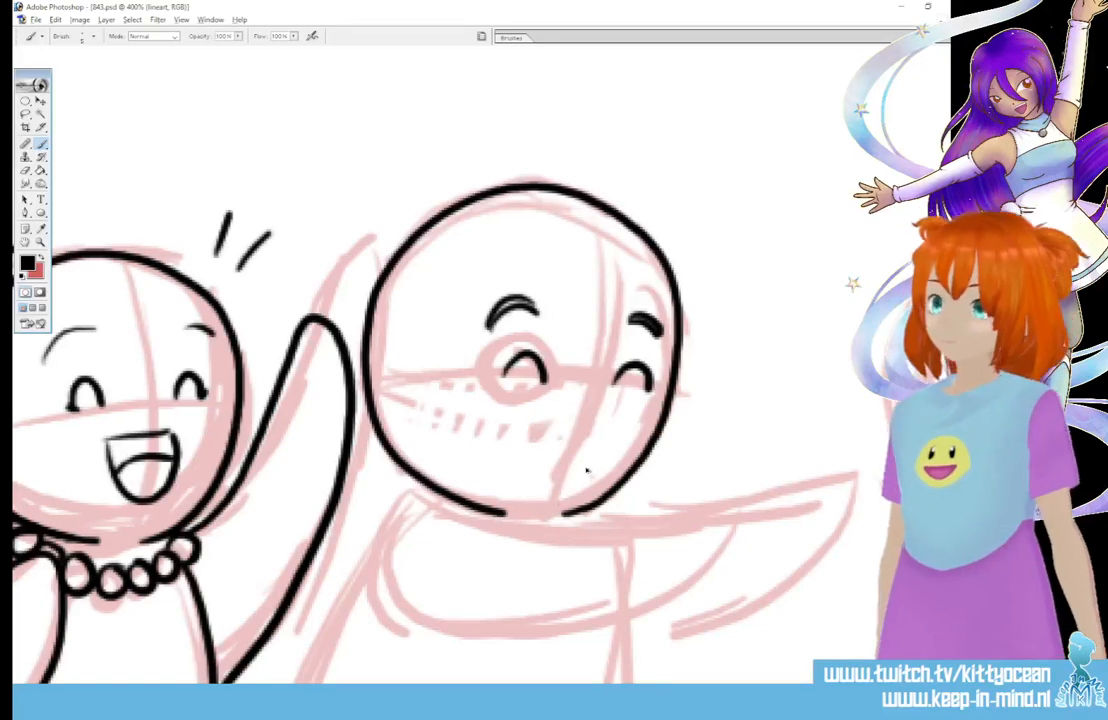
# Step: Ink the second character's open laughing mouth with an inner line, and a round monocle with a cord down to the chin
pyautogui.moveTo(533, 428)
pyautogui.mouseDown()
pyautogui.moveTo(555, 484)
pyautogui.moveTo(596, 440)
pyautogui.mouseUp()
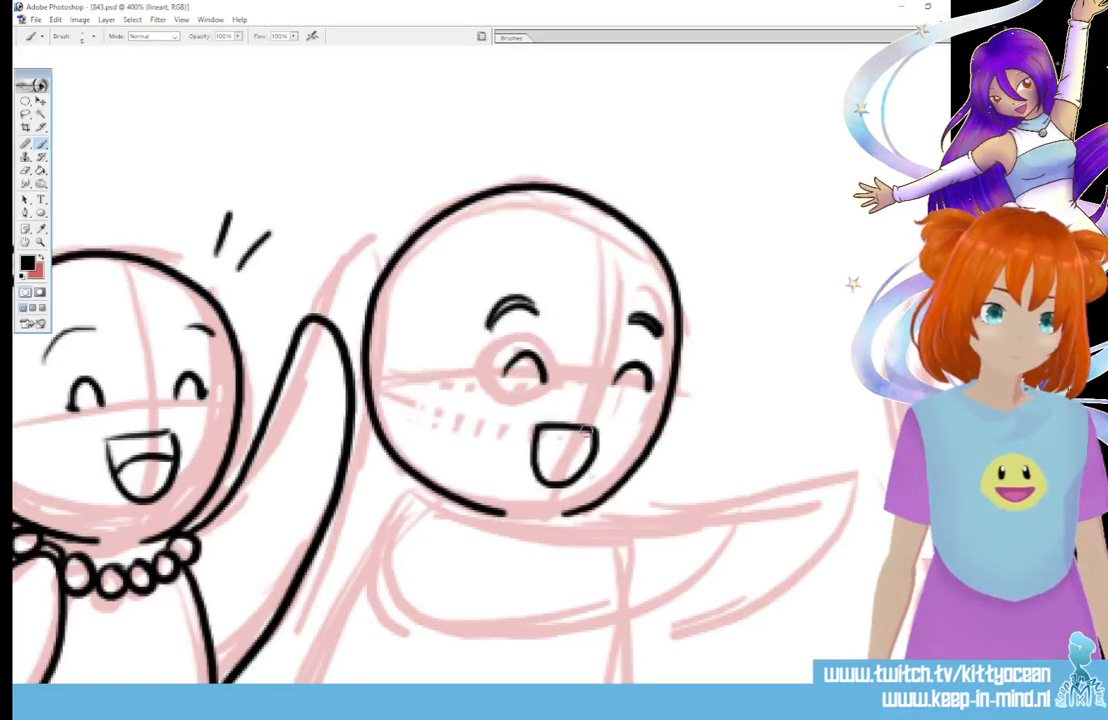
pyautogui.moveTo(565, 485); pyautogui.dragTo(600, 456)
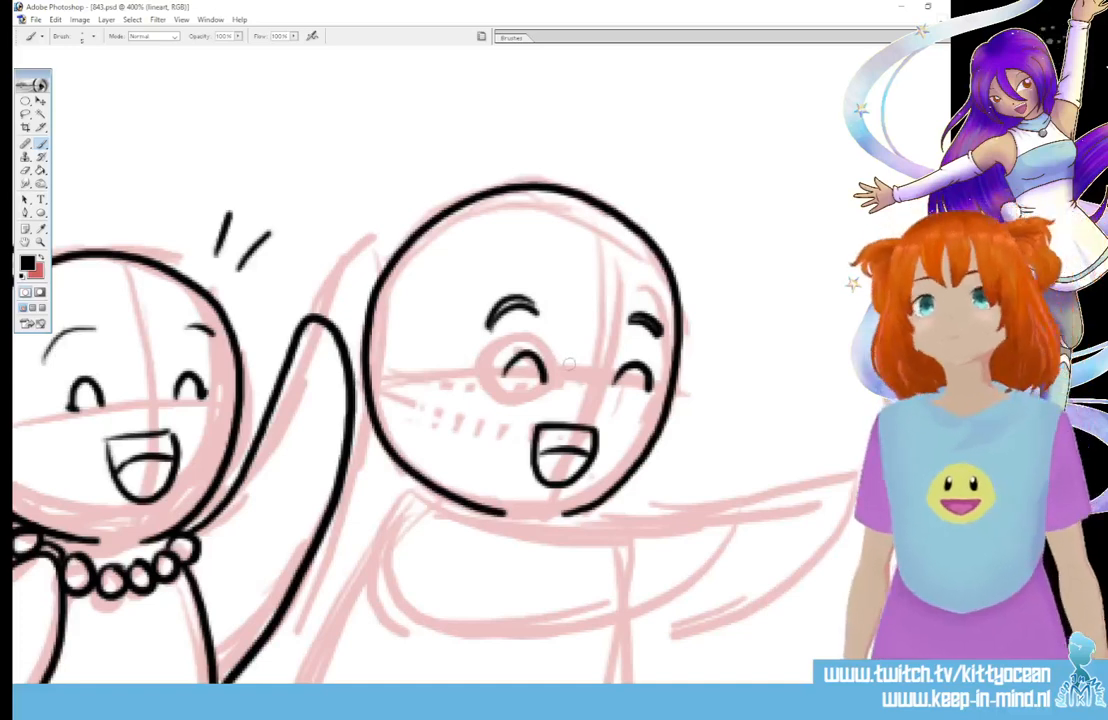
pyautogui.moveTo(540, 327)
pyautogui.mouseDown()
pyautogui.moveTo(495, 338)
pyautogui.moveTo(484, 375)
pyautogui.moveTo(510, 415)
pyautogui.moveTo(553, 398)
pyautogui.moveTo(508, 323)
pyautogui.moveTo(494, 393)
pyautogui.mouseUp()
pyautogui.hotkey('ctrl', 'z')
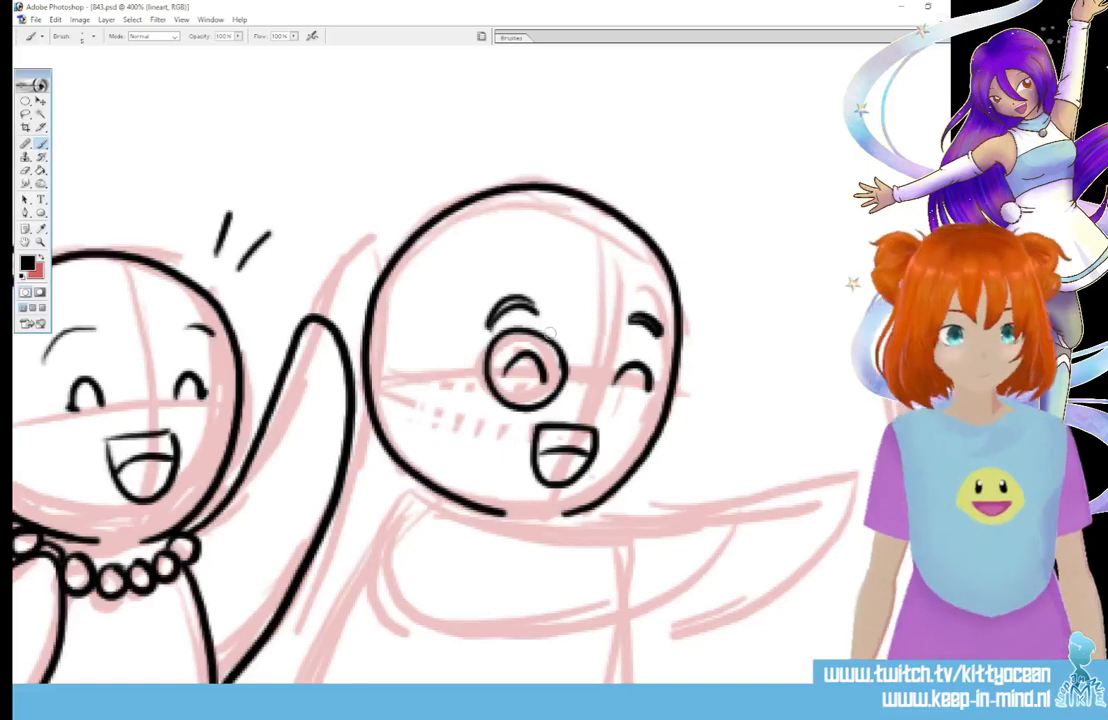
pyautogui.moveTo(497, 407); pyautogui.dragTo(464, 508)
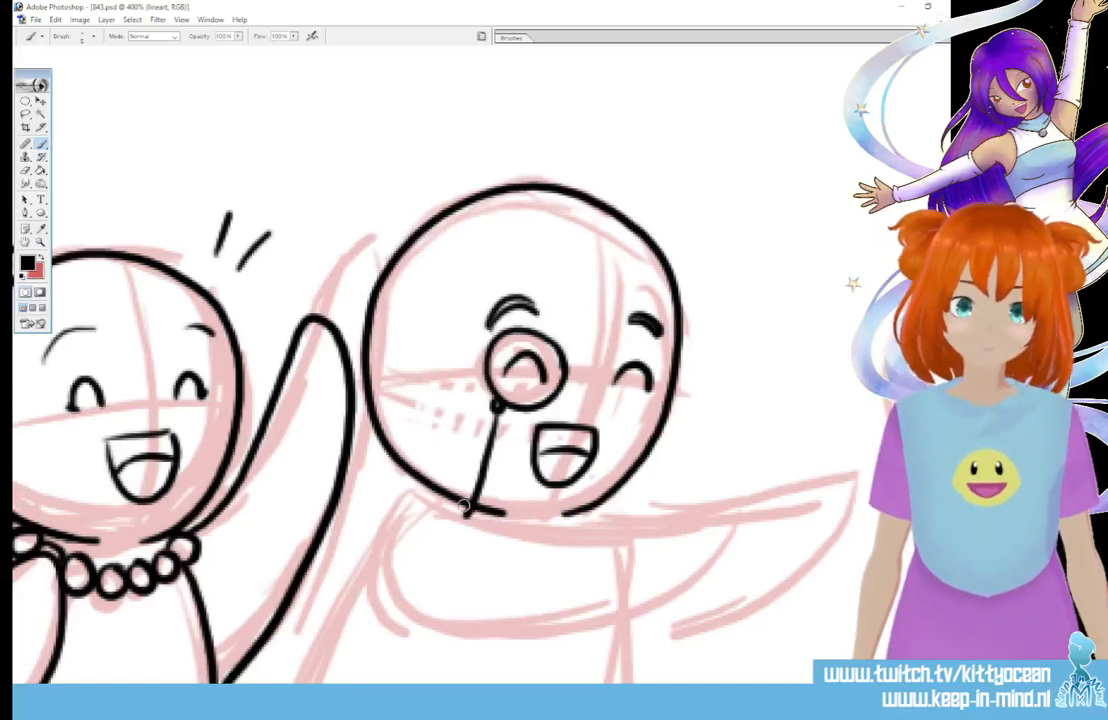
# Step: Ink two short emphasis marks beside the top of the second character's head
pyautogui.moveTo(697, 171); pyautogui.dragTo(671, 210)
pyautogui.moveTo(727, 196); pyautogui.dragTo(698, 220)
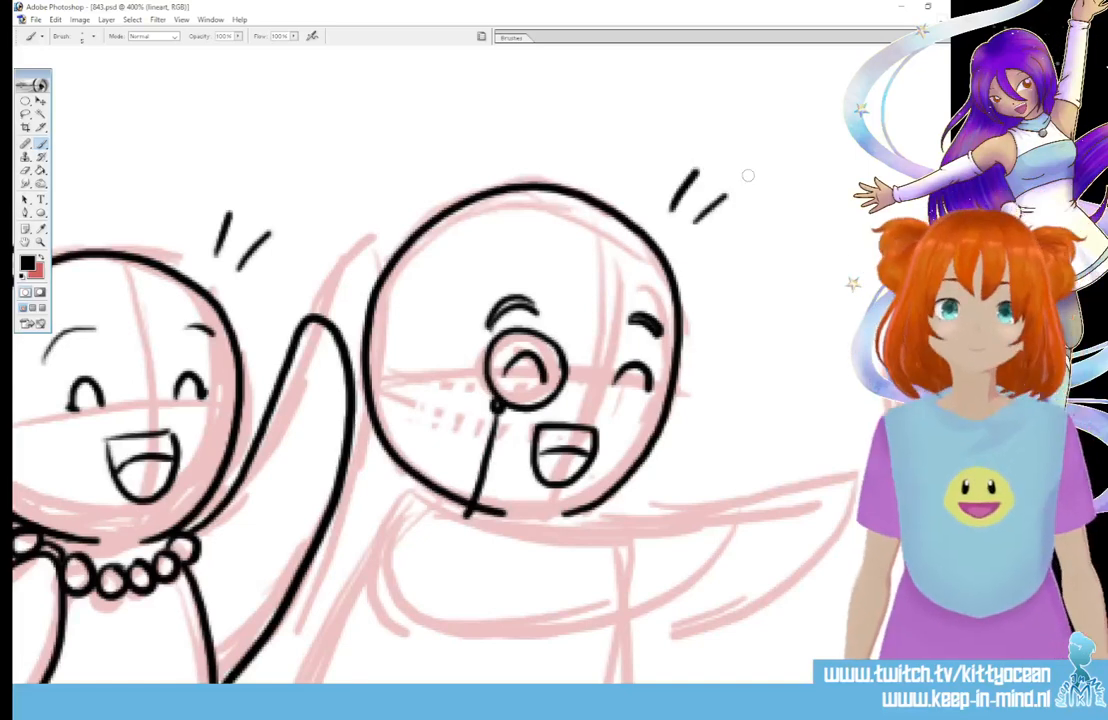
# Step: Re-ink the top curve of the second character's head with a thicker line
pyautogui.scroll(-2, 430, 400)
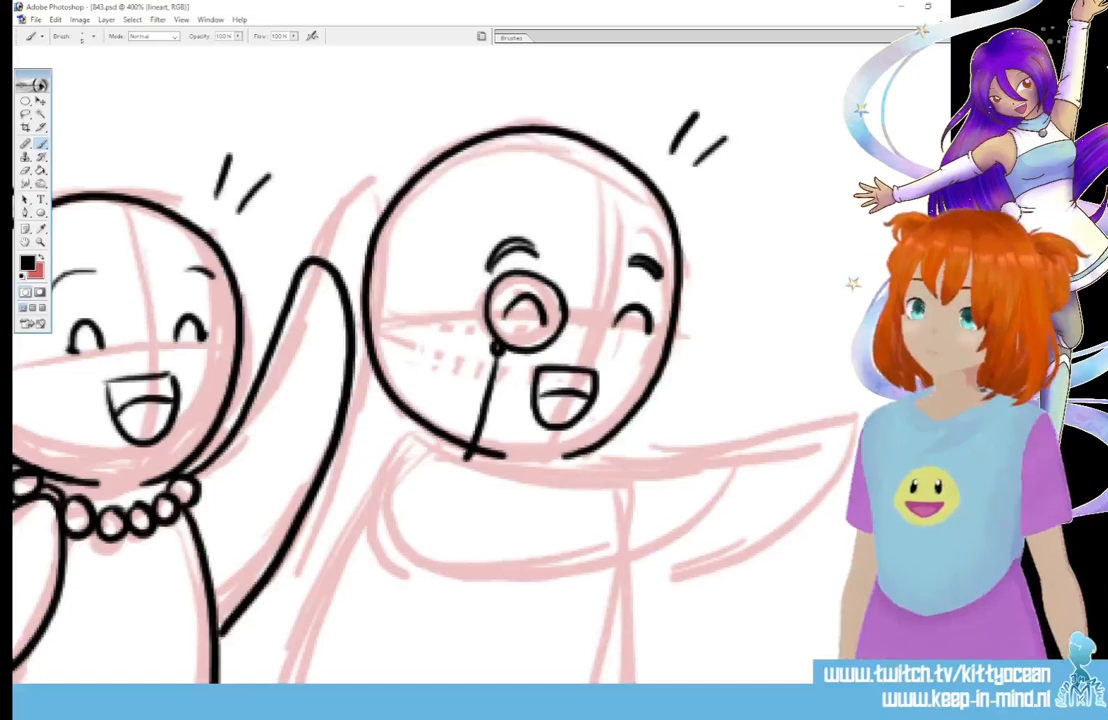
pyautogui.moveTo(432, 160)
pyautogui.mouseDown()
pyautogui.moveTo(518, 131)
pyautogui.moveTo(577, 140)
pyautogui.mouseUp()
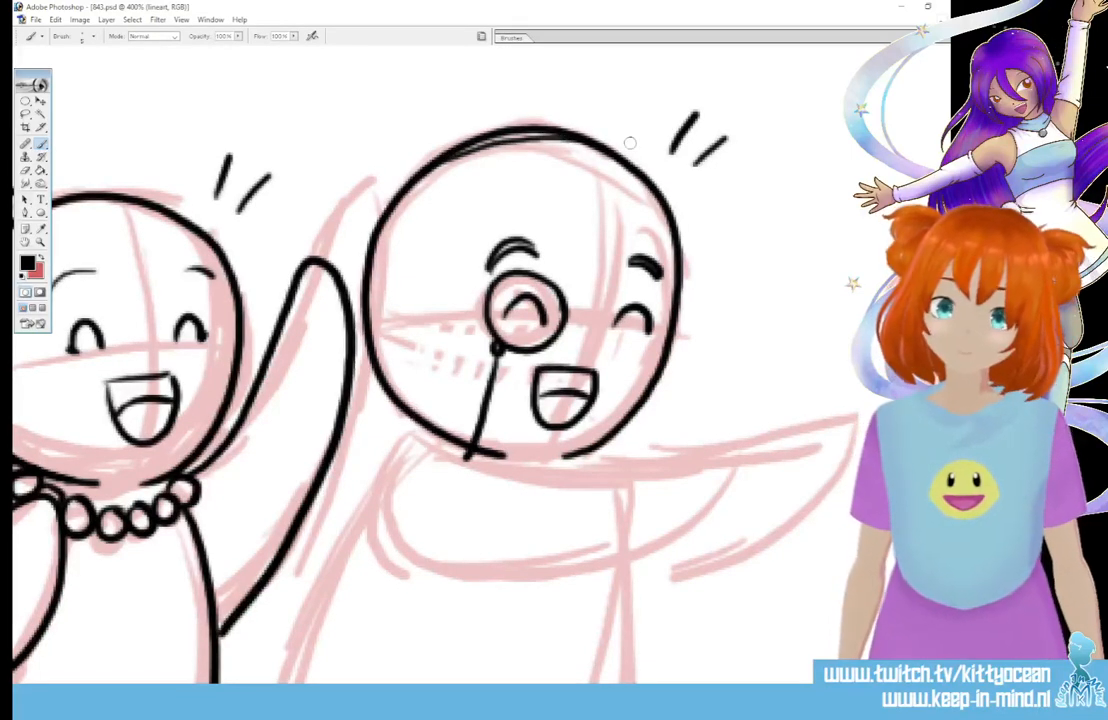
pyautogui.hotkey('ctrl', 'alt', 'z')
pyautogui.hotkey('ctrl', 'alt', 'z')
pyautogui.hotkey('ctrl', 'alt', 'z')
pyautogui.hotkey('ctrl', 'alt', 'z')
pyautogui.hotkey('ctrl', 'alt', 'z')
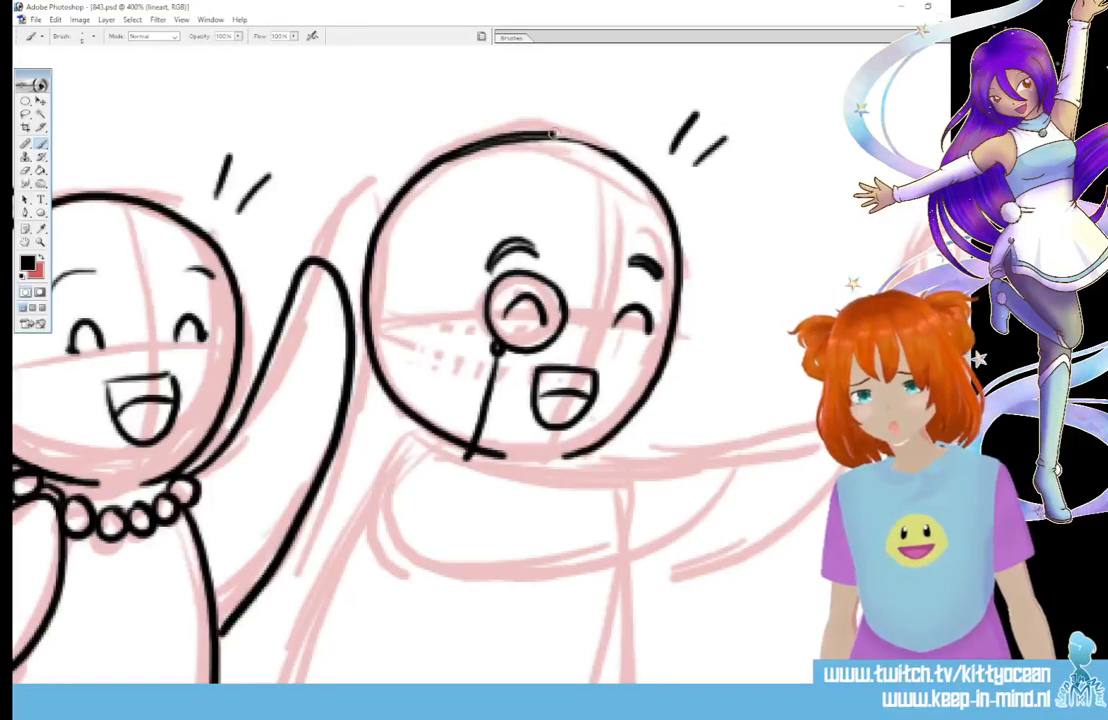
pyautogui.moveTo(553, 133); pyautogui.dragTo(638, 174)
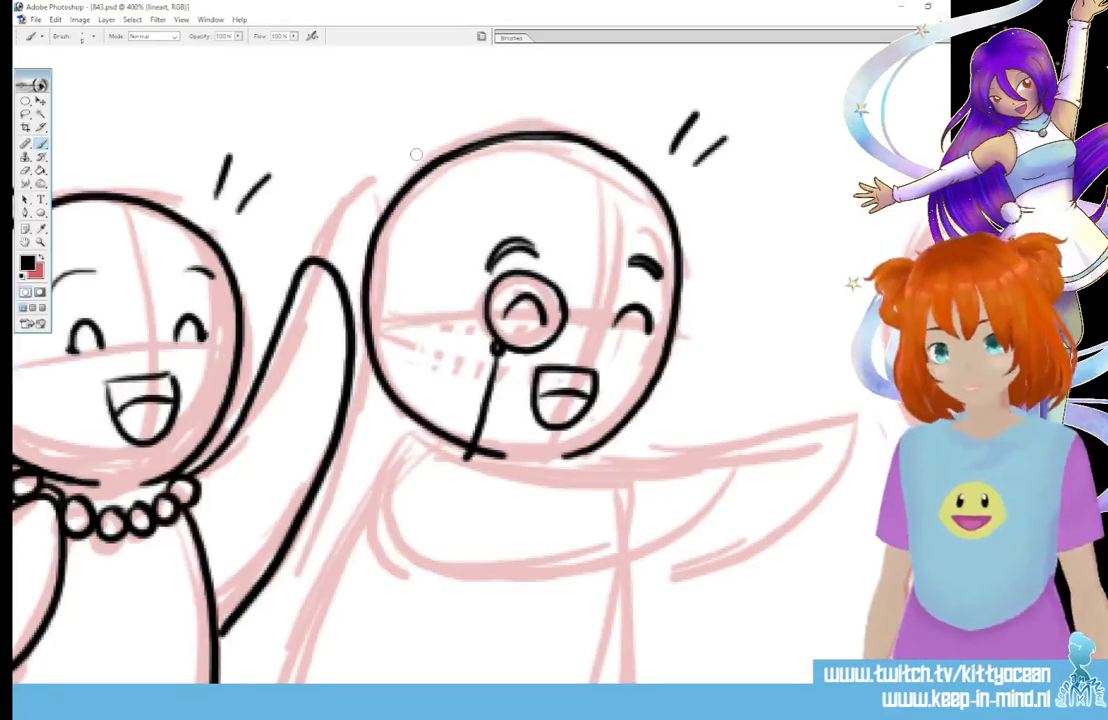
# Step: Ink the second character's near arm sweeping across the chest and the far arm extending just beyond it
pyautogui.scroll(-3, 430, 360)
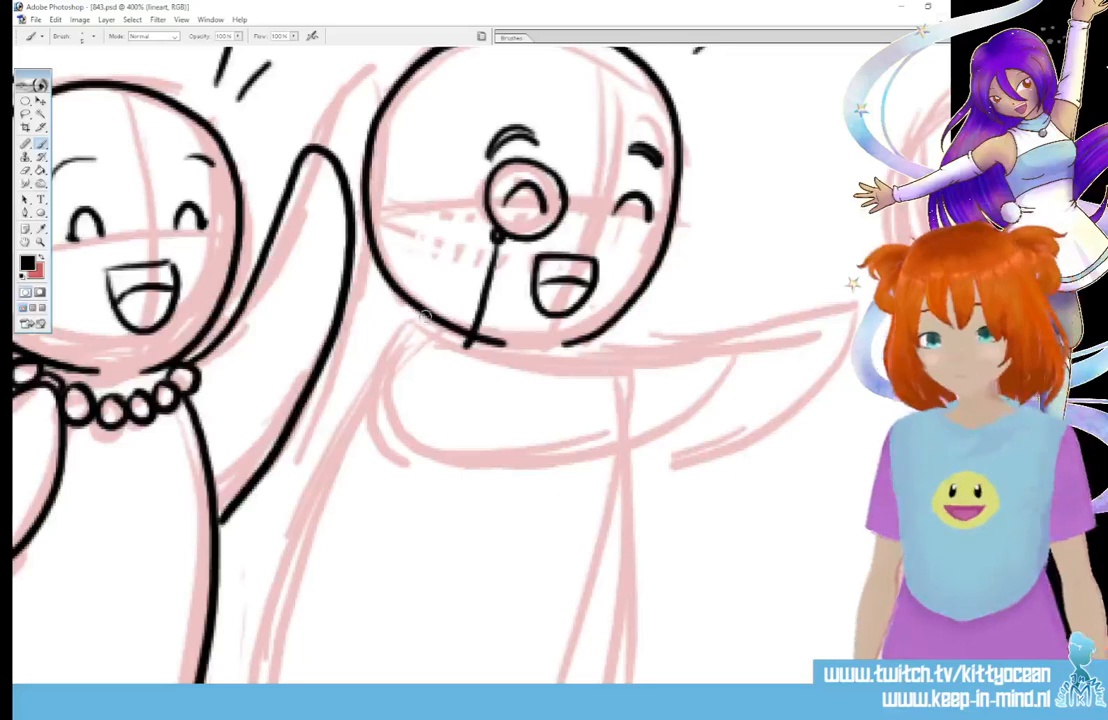
pyautogui.moveTo(422, 318)
pyautogui.mouseDown()
pyautogui.moveTo(407, 436)
pyautogui.moveTo(531, 454)
pyautogui.moveTo(720, 405)
pyautogui.mouseUp()
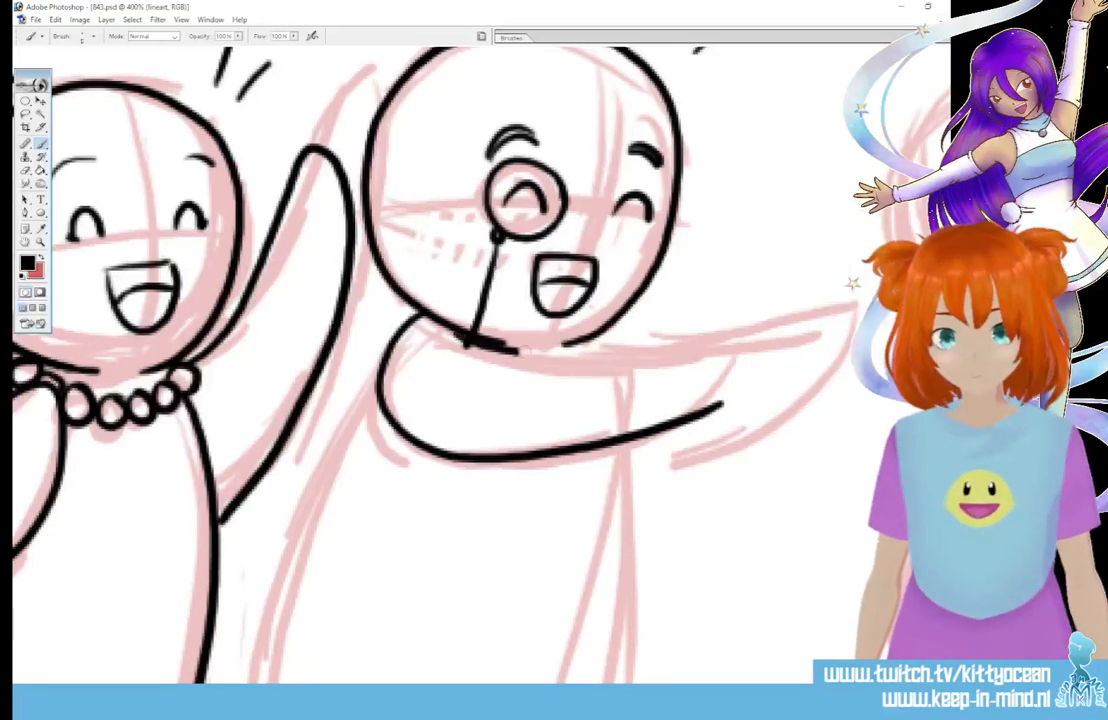
pyautogui.moveTo(465, 345)
pyautogui.mouseDown()
pyautogui.moveTo(700, 322)
pyautogui.moveTo(725, 398)
pyautogui.mouseUp()
pyautogui.moveTo(592, 340); pyautogui.dragTo(830, 354)
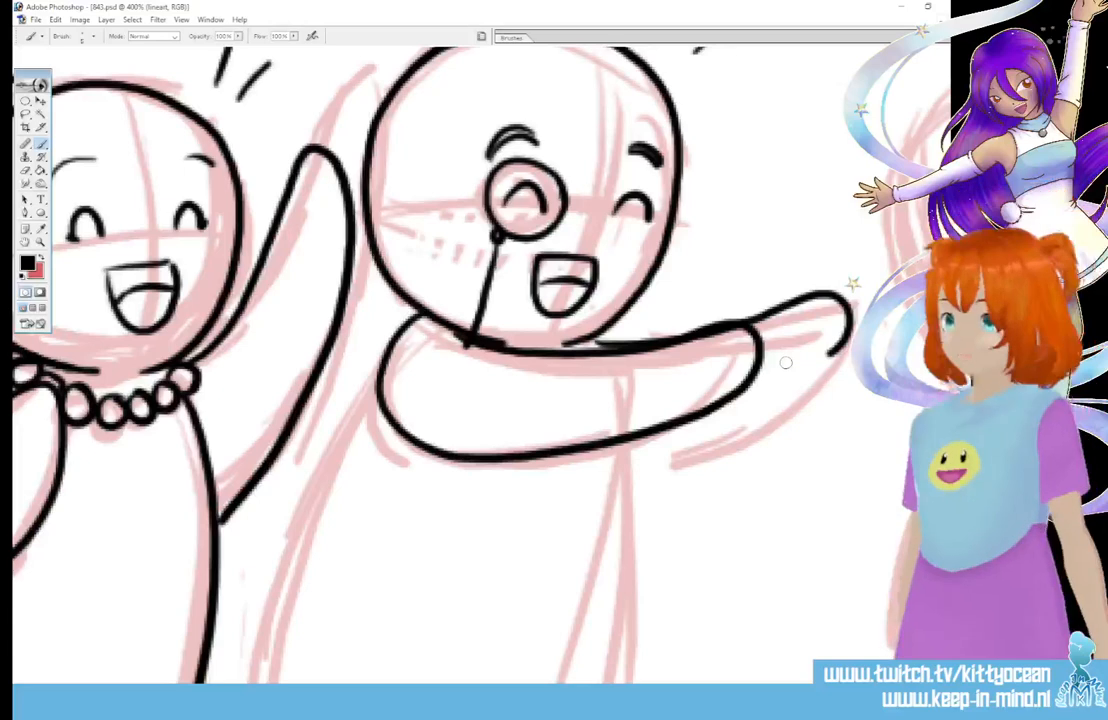
pyautogui.hotkey('ctrl', 'z')
pyautogui.moveTo(596, 338)
pyautogui.mouseDown()
pyautogui.moveTo(812, 305)
pyautogui.moveTo(765, 384)
pyautogui.mouseUp()
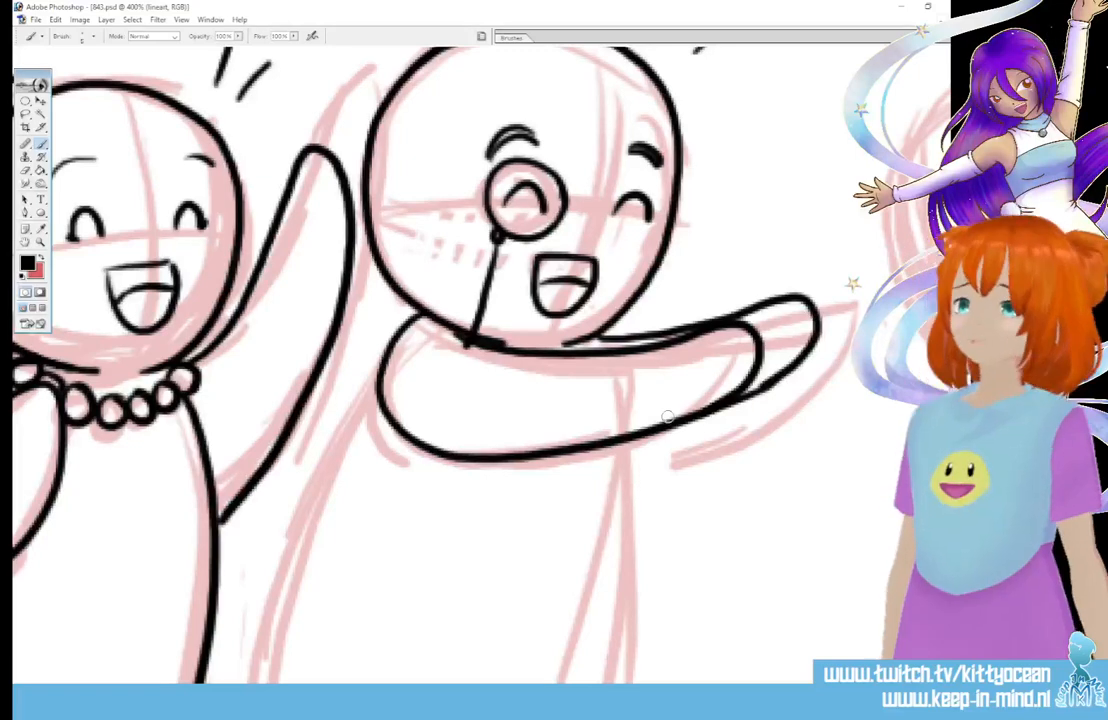
pyautogui.scroll(-3, 667, 416)
pyautogui.scroll(1, 480, 330)
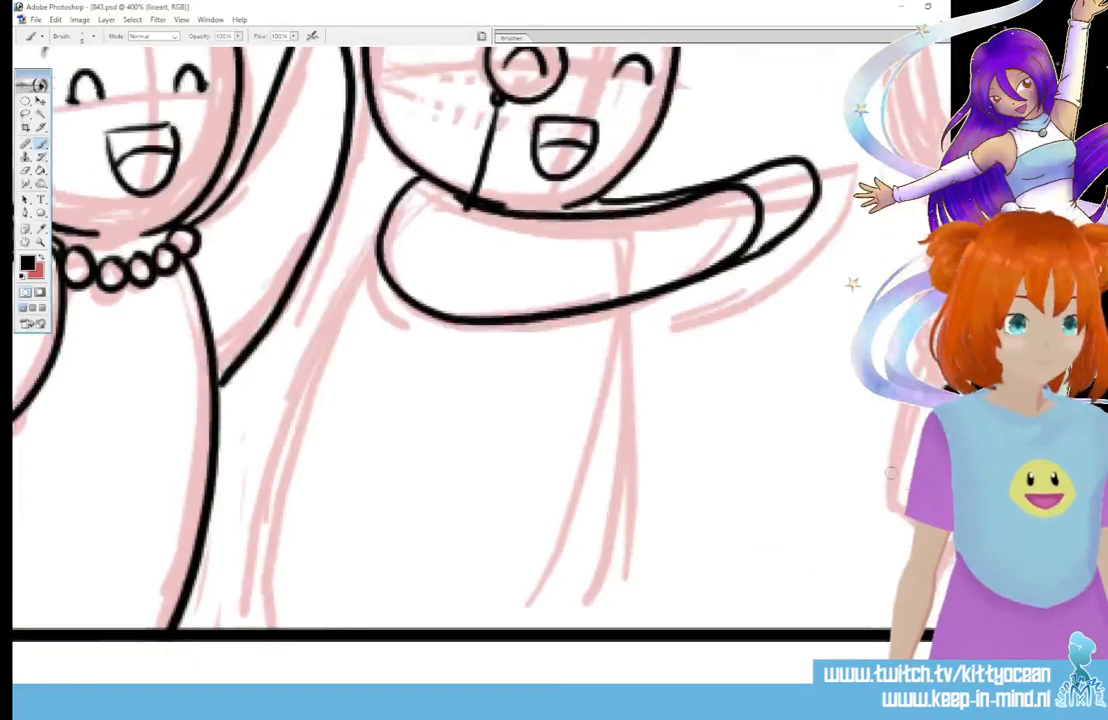
# Step: Ink both sides of the second character's body from beneath the folded arm down to the panel border
pyautogui.moveTo(379, 232)
pyautogui.mouseDown()
pyautogui.moveTo(270, 566)
pyautogui.moveTo(276, 630)
pyautogui.mouseUp()
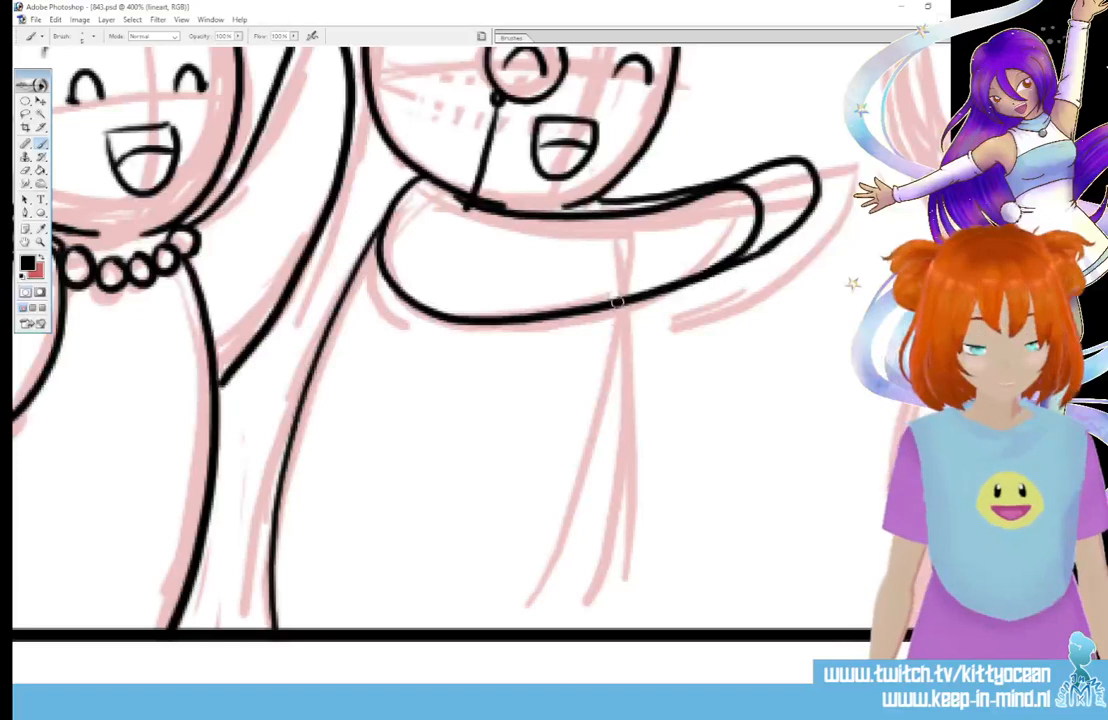
pyautogui.moveTo(617, 302)
pyautogui.mouseDown()
pyautogui.moveTo(604, 424)
pyautogui.moveTo(529, 628)
pyautogui.mouseUp()
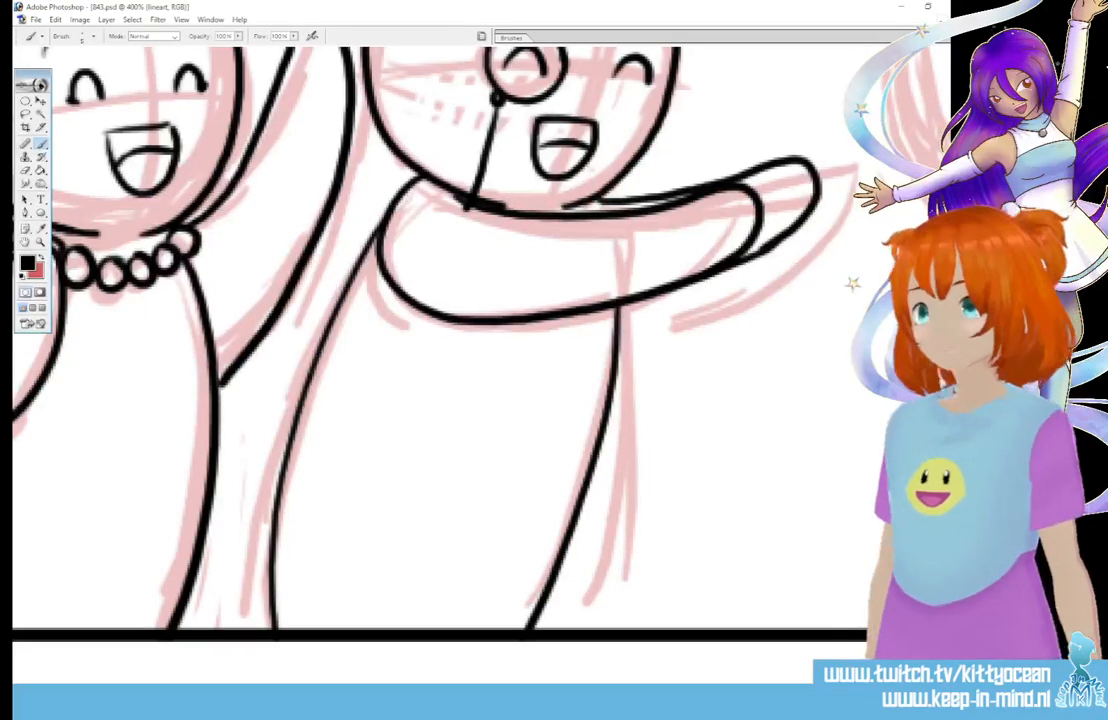
# Step: Ink the third character's two closed, arched eyes with short eyebrows above them and a small nose dot
pyautogui.hscroll(5, 450, 340)
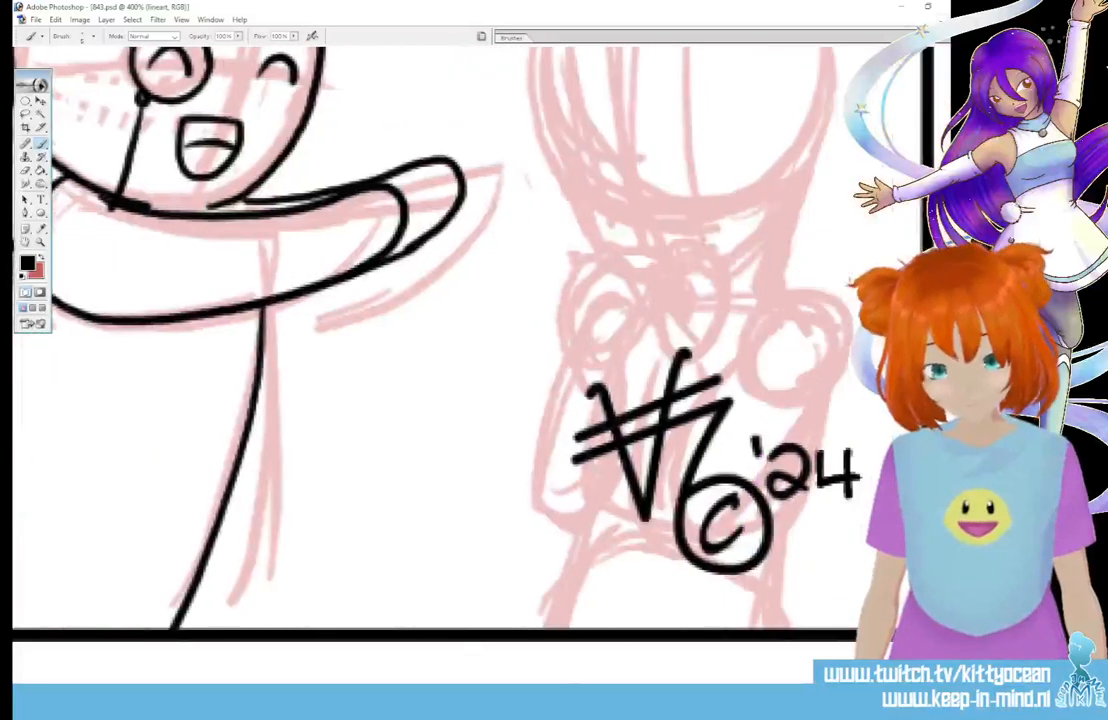
pyautogui.scroll(4, 450, 340)
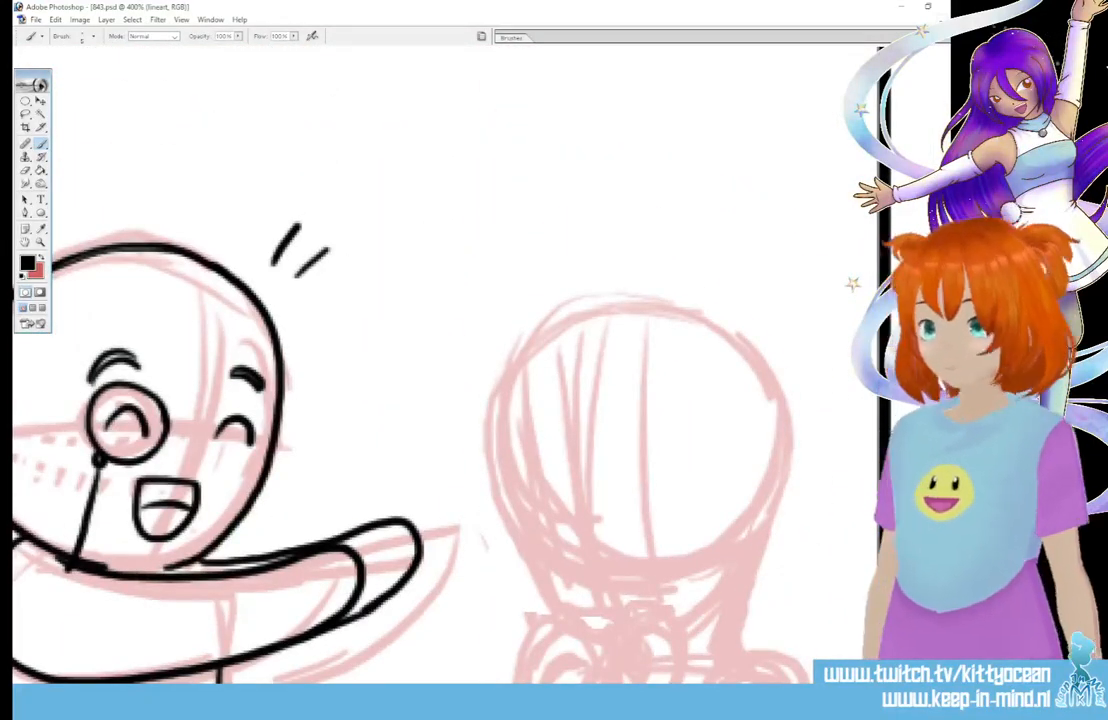
pyautogui.scroll(-2, 450, 340)
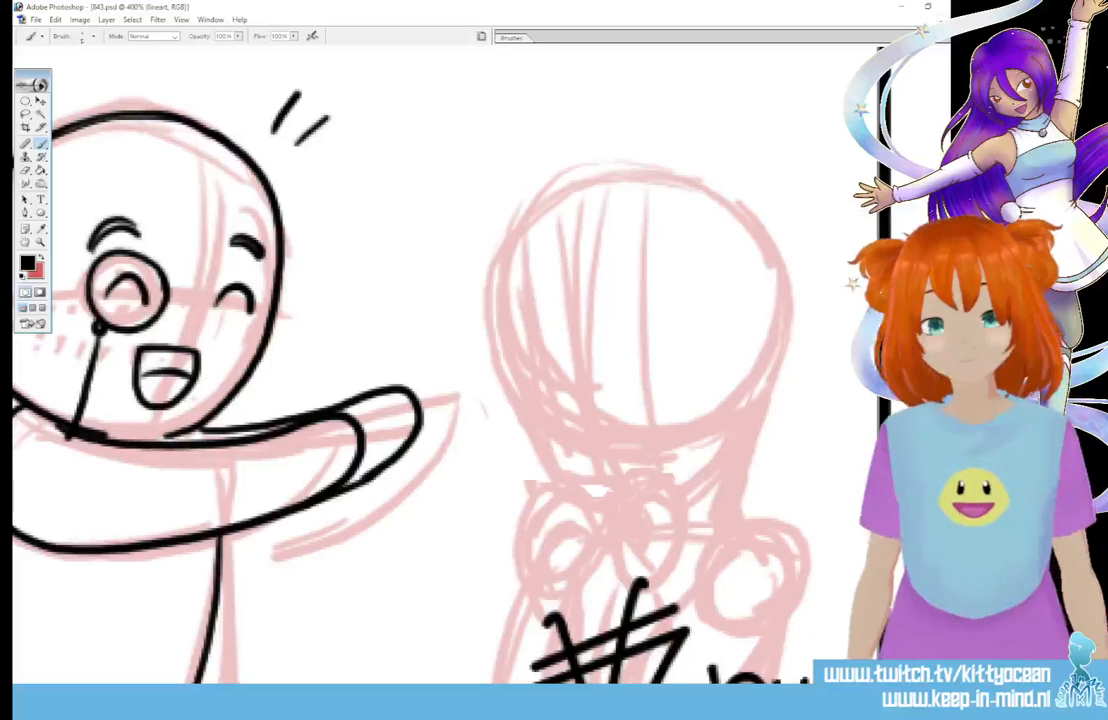
pyautogui.moveTo(539, 416)
pyautogui.mouseDown()
pyautogui.moveTo(546, 386)
pyautogui.moveTo(566, 415)
pyautogui.moveTo(654, 401)
pyautogui.mouseUp()
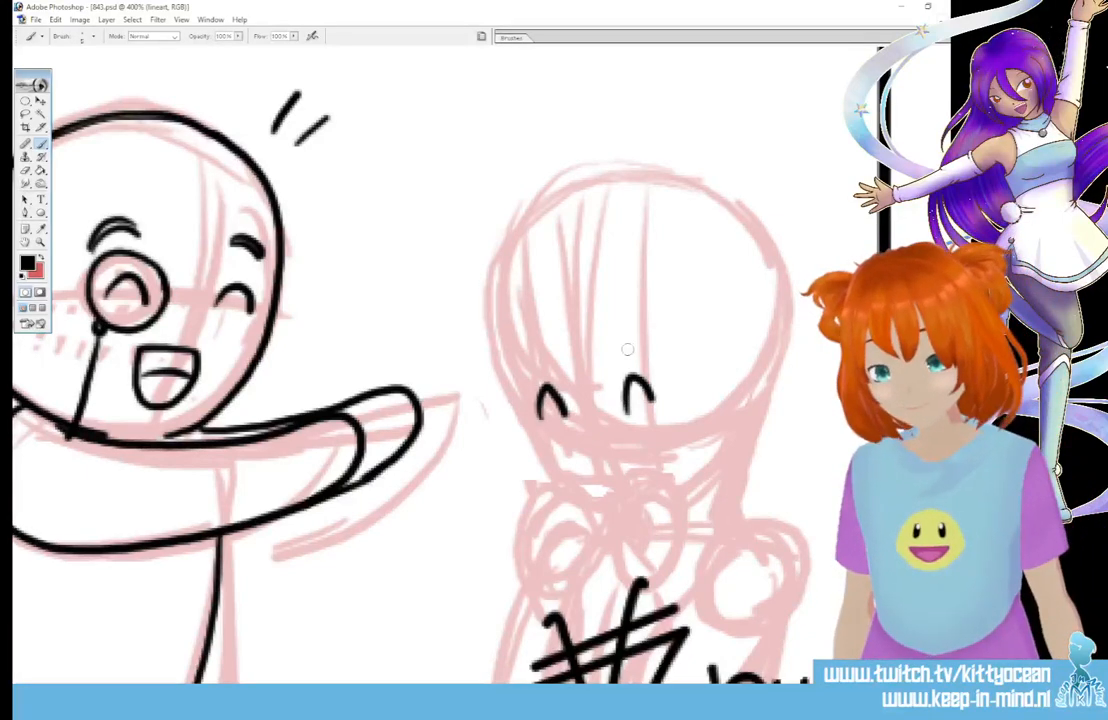
pyautogui.moveTo(622, 352); pyautogui.dragTo(661, 350)
pyautogui.moveTo(528, 368); pyautogui.dragTo(547, 356)
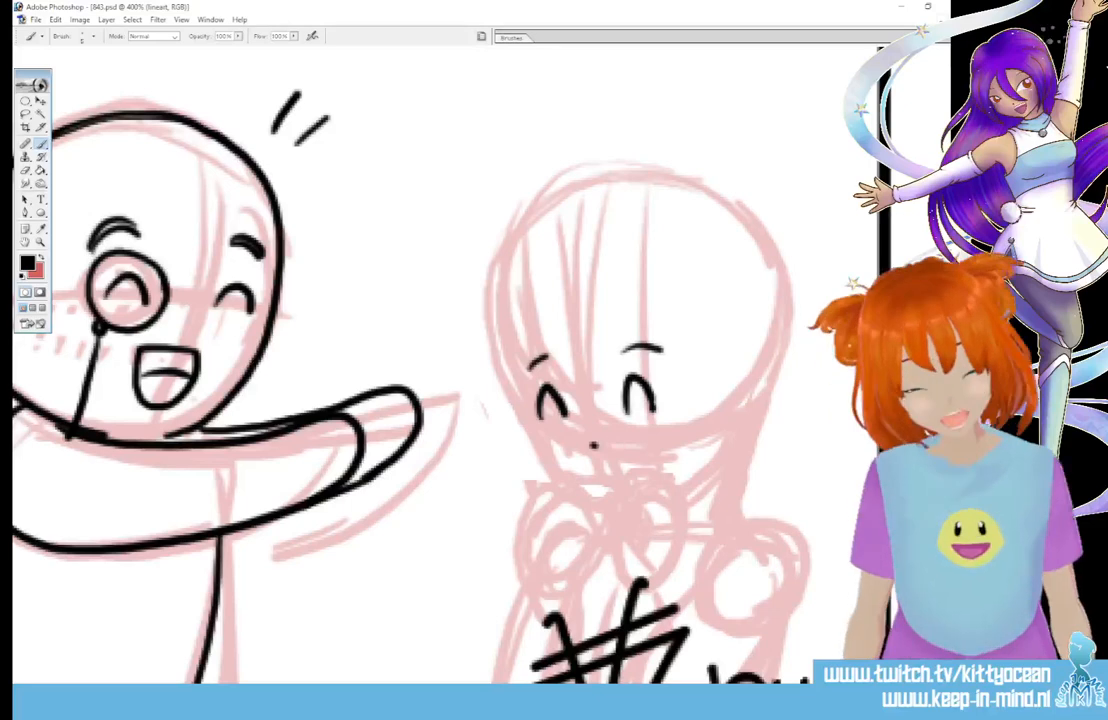
# Step: Ink the girl's two raised hands meeting beneath her chin and a short broken smile line above them
pyautogui.scroll(-2, 560, 440)
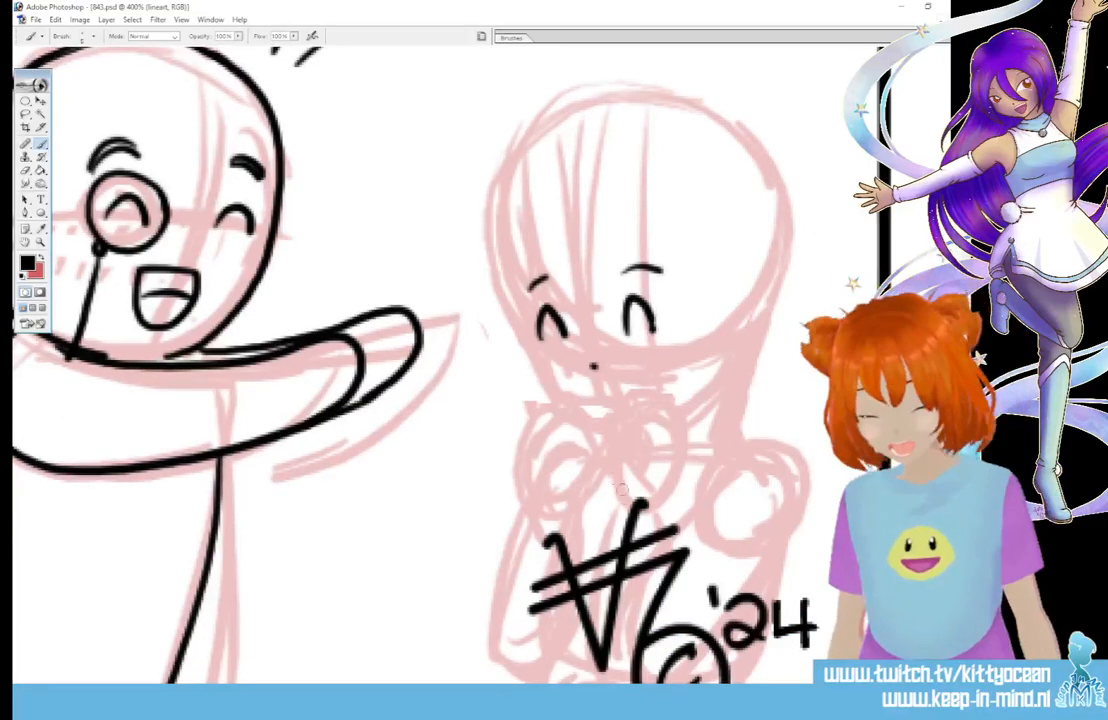
pyautogui.moveTo(620, 490)
pyautogui.mouseDown()
pyautogui.moveTo(608, 446)
pyautogui.moveTo(626, 418)
pyautogui.moveTo(647, 422)
pyautogui.moveTo(680, 457)
pyautogui.mouseUp()
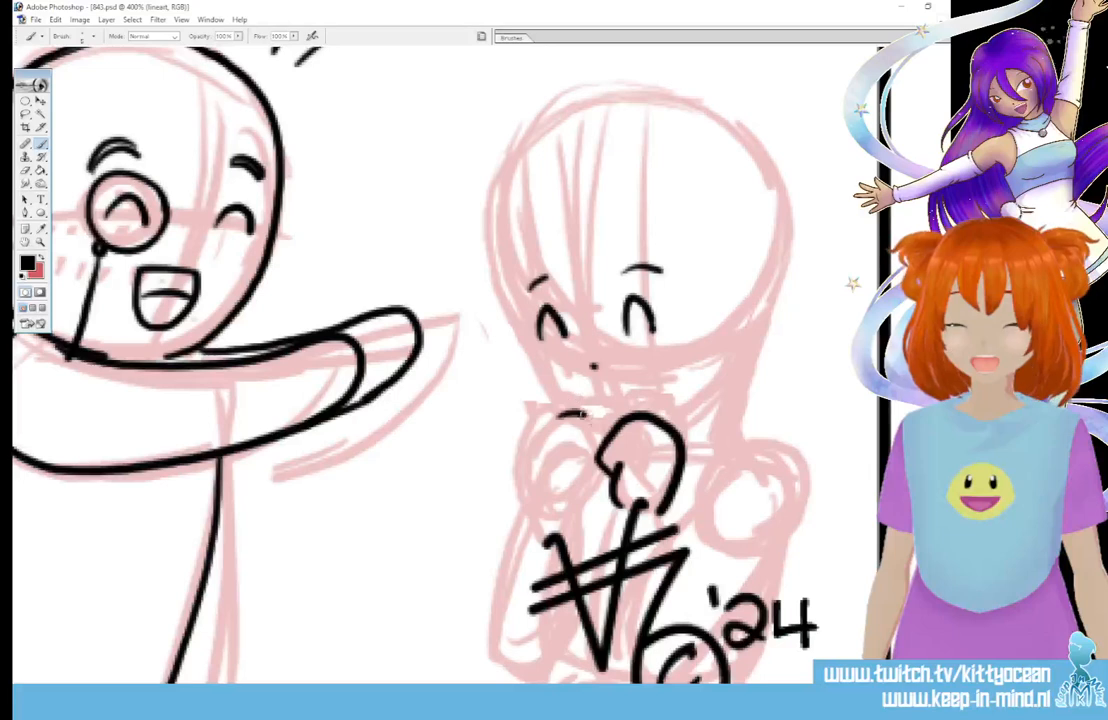
pyautogui.moveTo(588, 462); pyautogui.dragTo(528, 510)
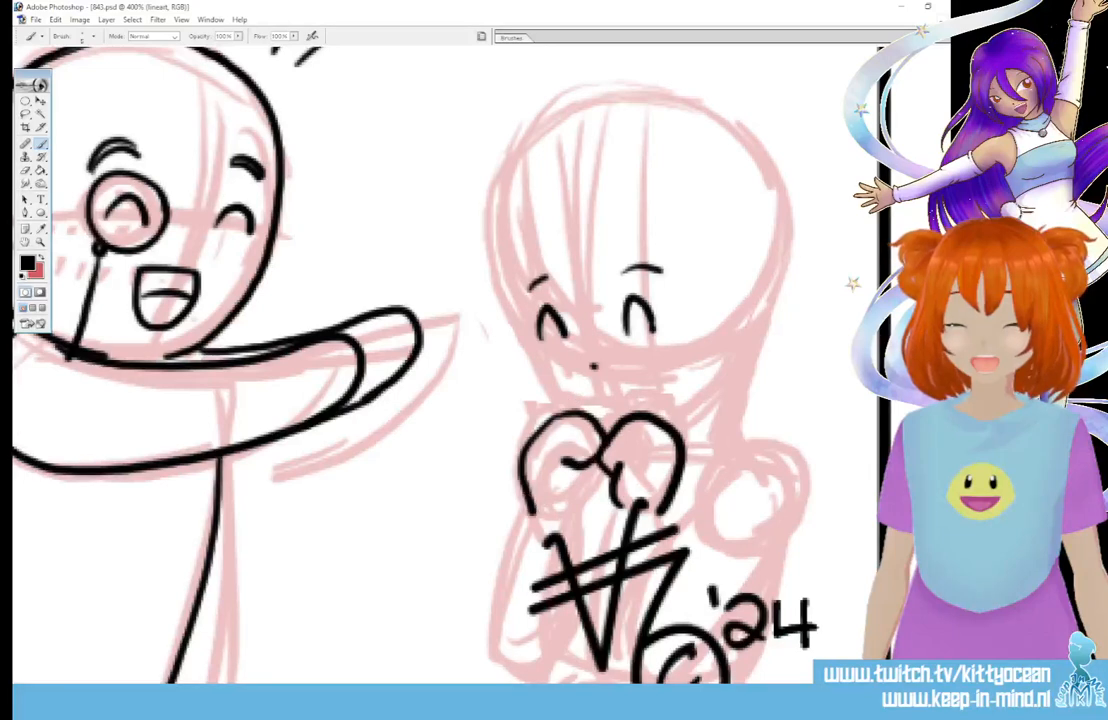
pyautogui.moveTo(596, 470)
pyautogui.mouseDown()
pyautogui.moveTo(575, 467)
pyautogui.moveTo(585, 512)
pyautogui.mouseUp()
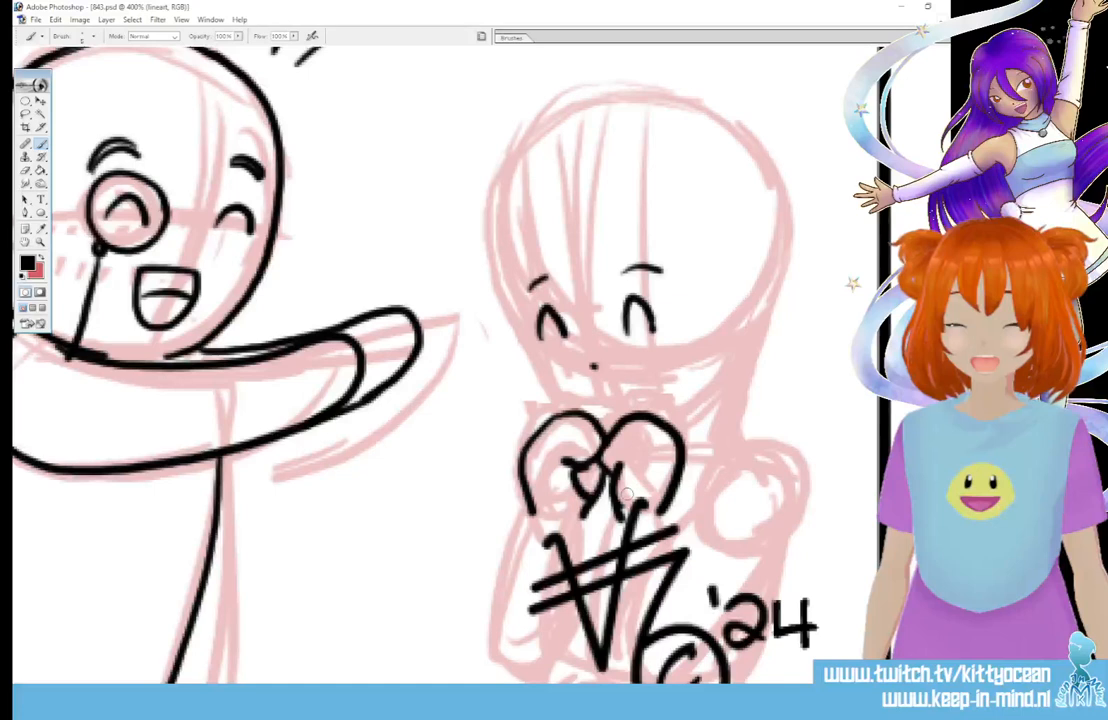
pyautogui.moveTo(597, 398); pyautogui.dragTo(669, 371)
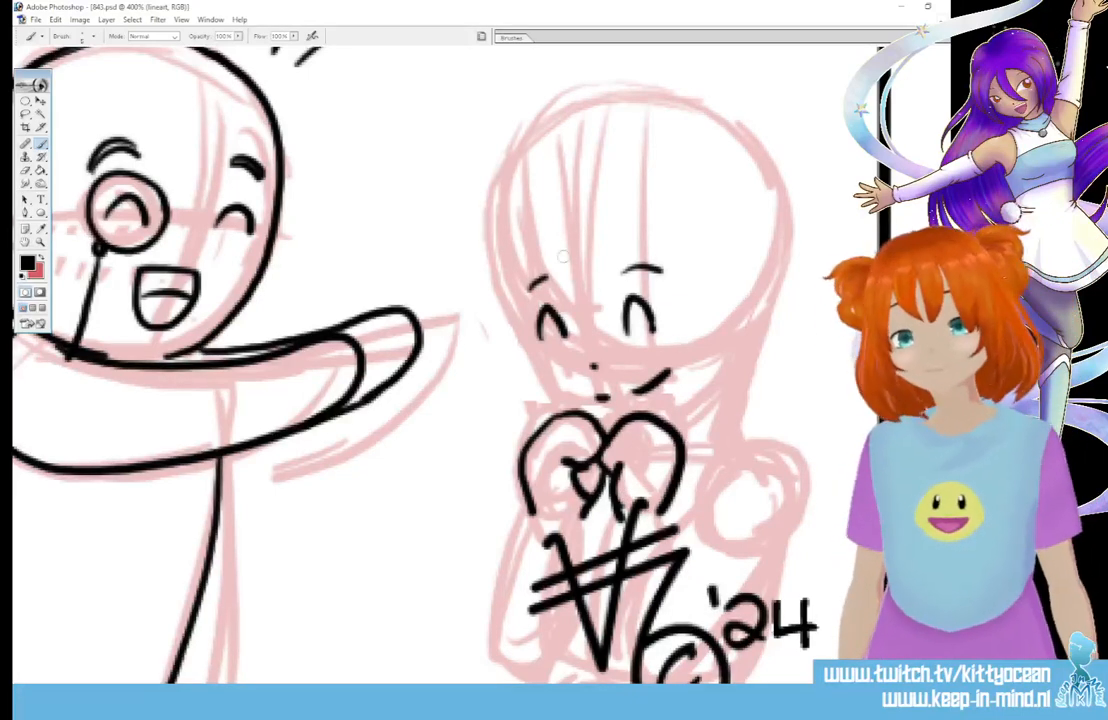
# Step: Ink the girl's pointed fringe, the long side locks framing her face, and a curved tuft at each side of the head
pyautogui.moveTo(578, 244)
pyautogui.mouseDown()
pyautogui.moveTo(566, 296)
pyautogui.moveTo(611, 304)
pyautogui.mouseUp()
pyautogui.moveTo(608, 243); pyautogui.dragTo(611, 305)
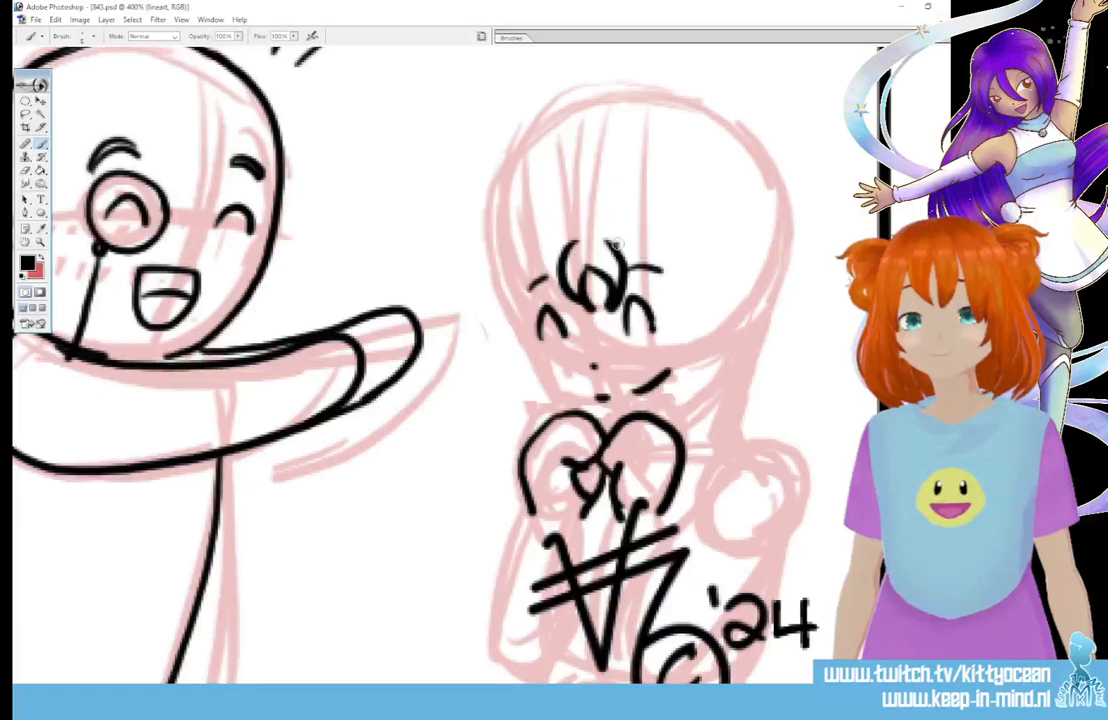
pyautogui.moveTo(614, 247)
pyautogui.mouseDown()
pyautogui.moveTo(705, 354)
pyautogui.moveTo(698, 460)
pyautogui.mouseUp()
pyautogui.moveTo(714, 243)
pyautogui.mouseDown()
pyautogui.moveTo(721, 417)
pyautogui.moveTo(700, 456)
pyautogui.mouseUp()
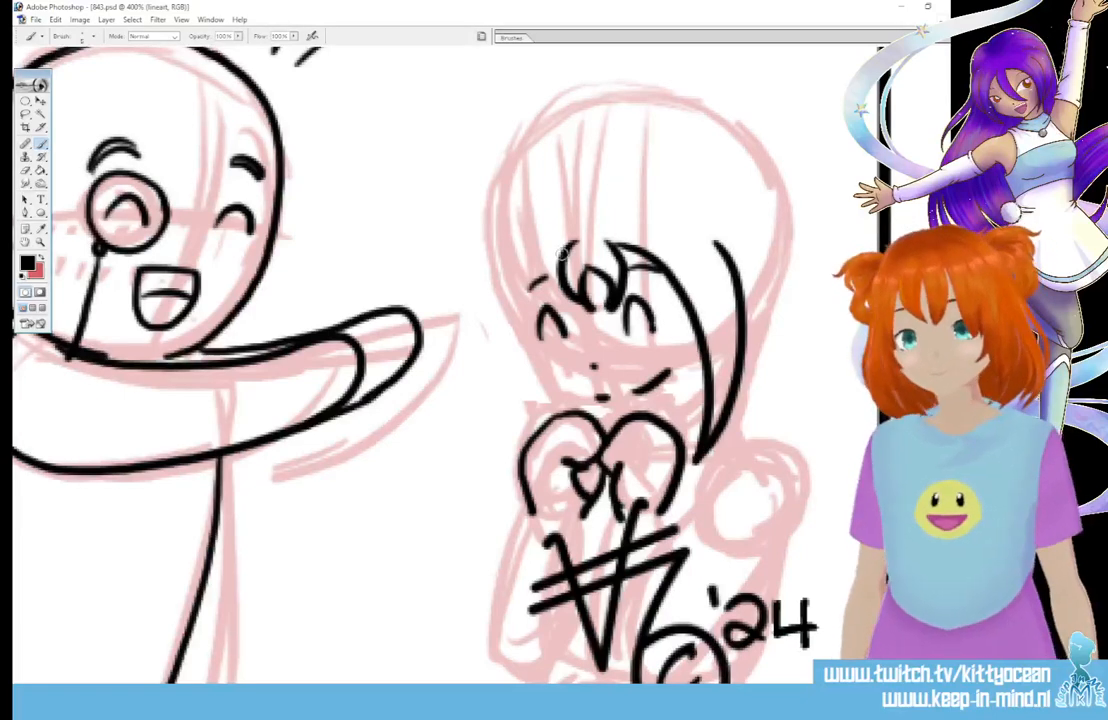
pyautogui.moveTo(563, 250); pyautogui.dragTo(545, 410)
pyautogui.moveTo(507, 248)
pyautogui.mouseDown()
pyautogui.moveTo(496, 330)
pyautogui.moveTo(544, 410)
pyautogui.mouseUp()
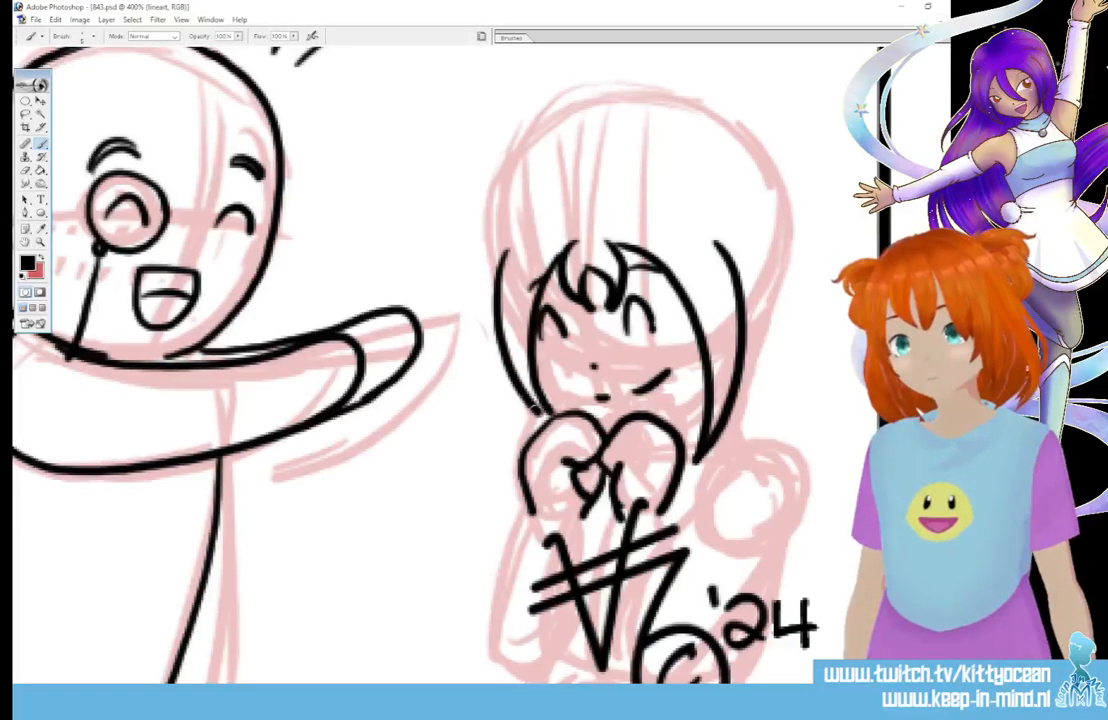
pyautogui.moveTo(682, 222); pyautogui.dragTo(752, 272)
pyautogui.moveTo(485, 285); pyautogui.dragTo(533, 240)
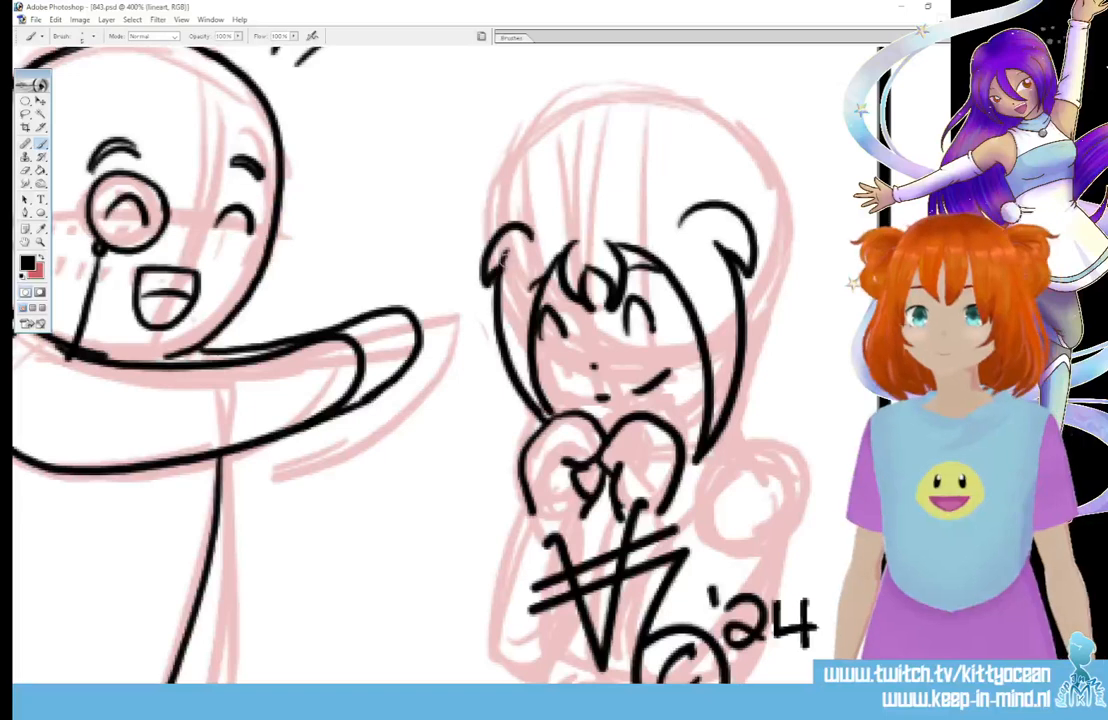
# Step: Ink the top curve of the girl's head and the upper parts of her two pigtails with pointed tips
pyautogui.moveTo(742, 190)
pyautogui.mouseDown()
pyautogui.moveTo(845, 196)
pyautogui.moveTo(836, 276)
pyautogui.moveTo(806, 310)
pyautogui.mouseUp()
pyautogui.moveTo(827, 236); pyautogui.dragTo(833, 278)
pyautogui.moveTo(831, 262); pyautogui.dragTo(797, 321)
pyautogui.moveTo(746, 148)
pyautogui.mouseDown()
pyautogui.moveTo(710, 135)
pyautogui.moveTo(587, 172)
pyautogui.mouseUp()
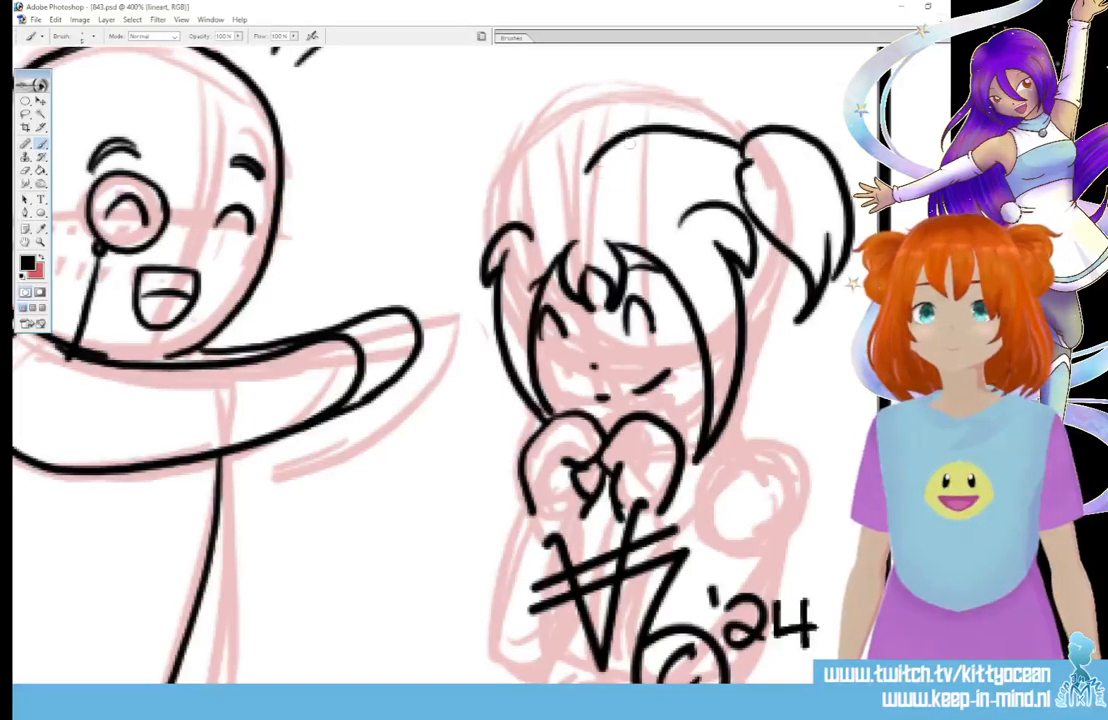
pyautogui.moveTo(635, 131)
pyautogui.mouseDown()
pyautogui.moveTo(587, 140)
pyautogui.moveTo(527, 227)
pyautogui.mouseUp()
pyautogui.moveTo(557, 160)
pyautogui.mouseDown()
pyautogui.moveTo(539, 156)
pyautogui.moveTo(468, 240)
pyautogui.mouseUp()
pyautogui.moveTo(468, 240); pyautogui.dragTo(502, 211)
pyautogui.moveTo(502, 211); pyautogui.dragTo(487, 257)
# Step: Ink the long wavy hair falling behind the girl's near shoulder, ending in pointed tips, and outline her cheeks and jaw
pyautogui.moveTo(773, 242)
pyautogui.mouseDown()
pyautogui.moveTo(788, 269)
pyautogui.moveTo(788, 401)
pyautogui.mouseUp()
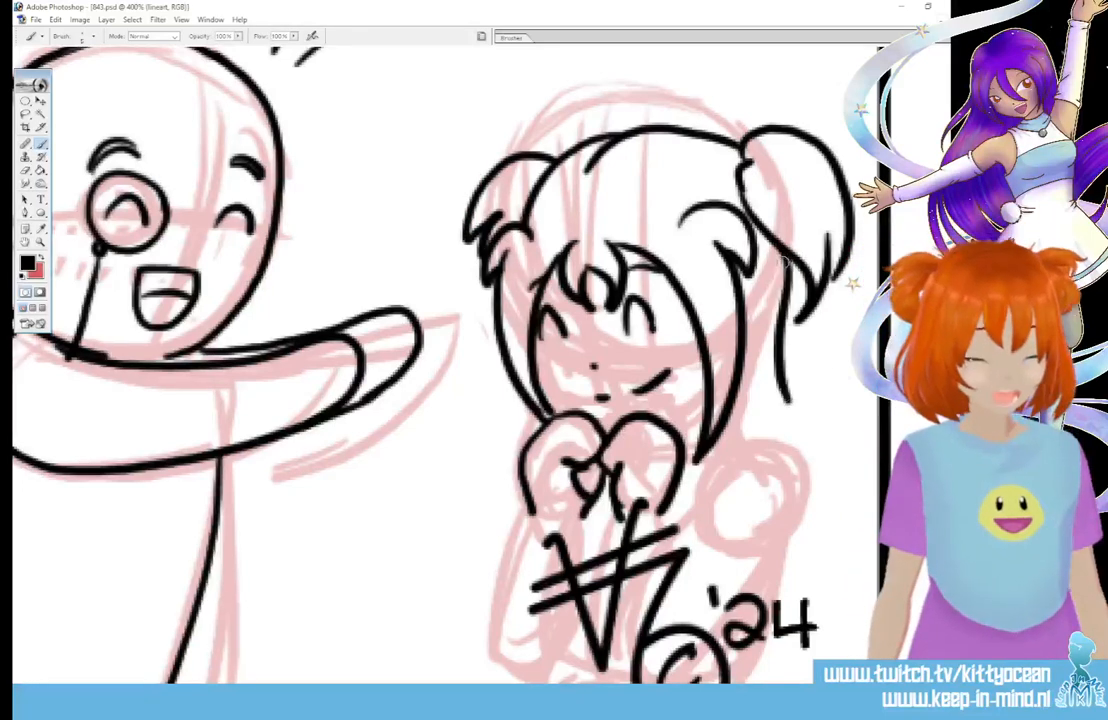
pyautogui.moveTo(787, 264); pyautogui.dragTo(827, 482)
pyautogui.moveTo(735, 395)
pyautogui.mouseDown()
pyautogui.moveTo(769, 464)
pyautogui.moveTo(833, 476)
pyautogui.moveTo(815, 516)
pyautogui.mouseUp()
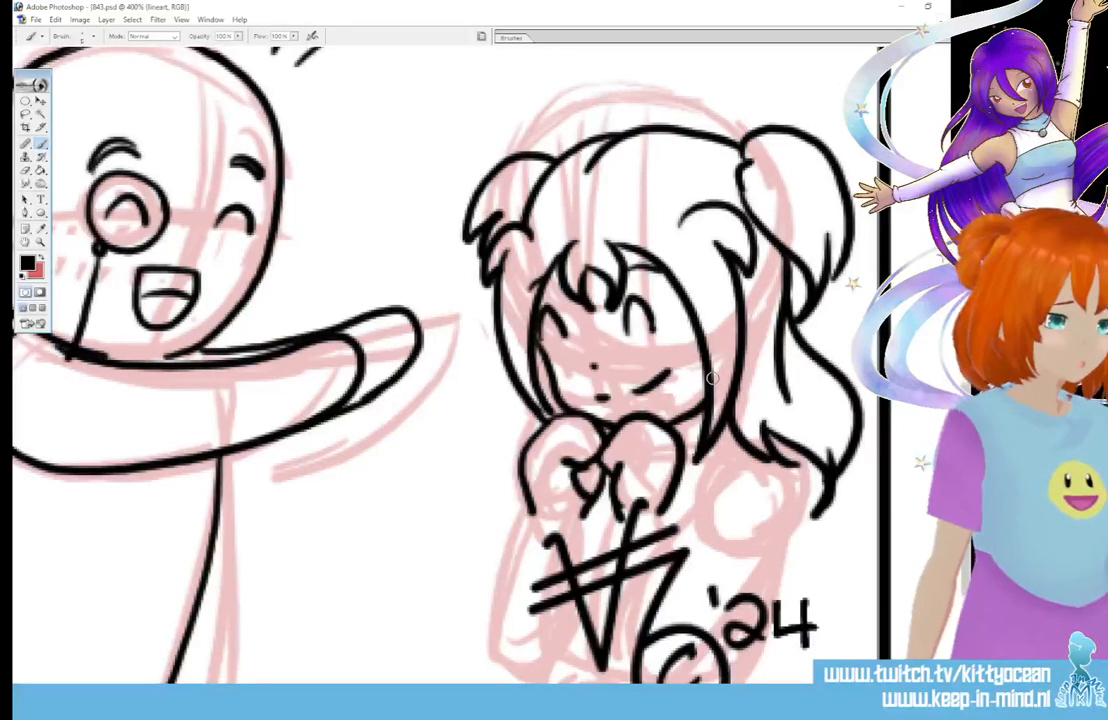
# Step: Undo the girl's broken smile line and re-ink the mouth as an open grin with a short inner line
pyautogui.hotkey('ctrl', 'alt', 'z')
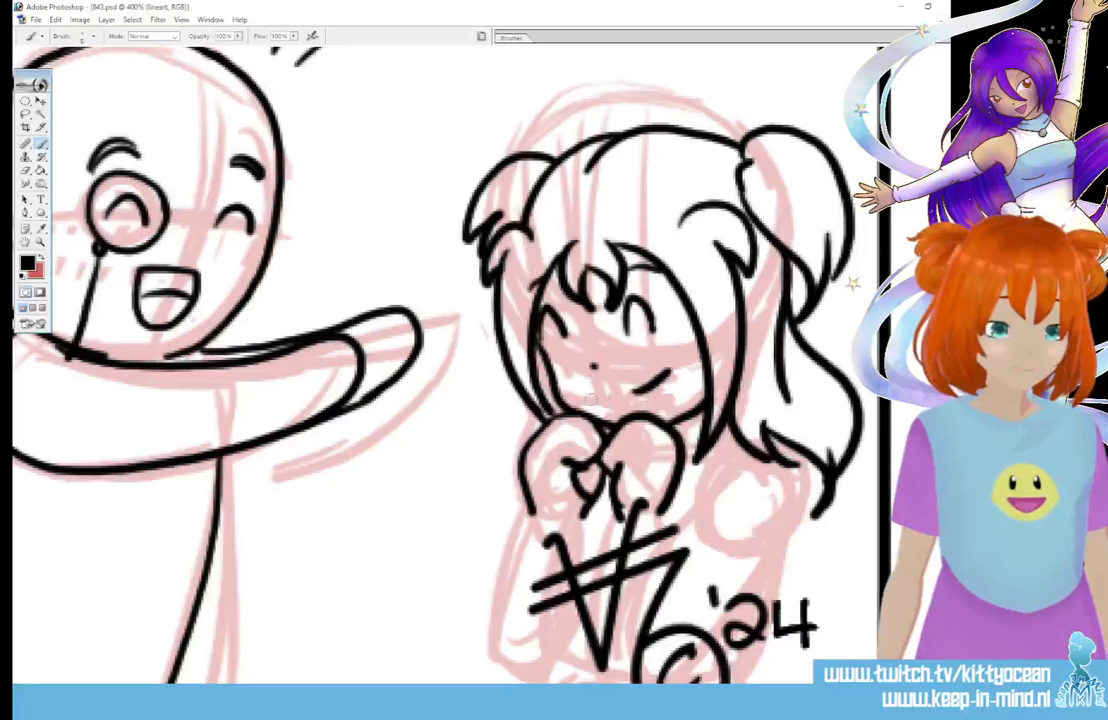
pyautogui.hotkey('ctrl', 'alt', 'z')
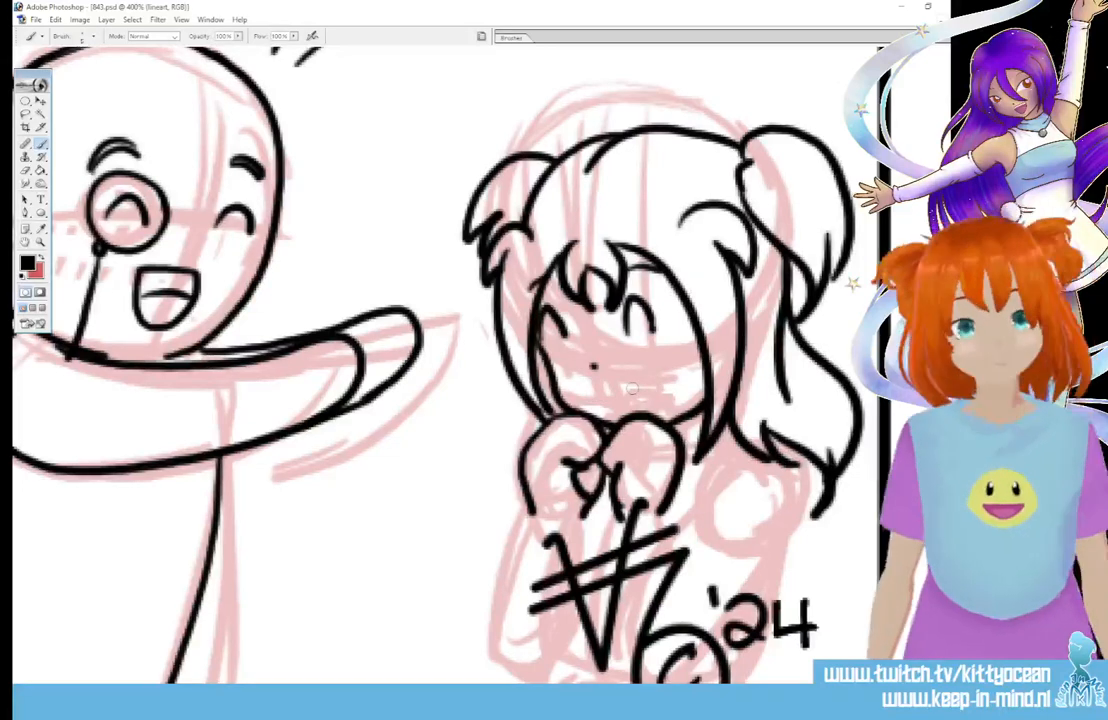
pyautogui.moveTo(591, 390)
pyautogui.mouseDown()
pyautogui.moveTo(650, 378)
pyautogui.moveTo(637, 400)
pyautogui.mouseUp()
pyautogui.hotkey('ctrl', 'alt', 'z')
pyautogui.hotkey('ctrl', 'alt', 'z')
pyautogui.hotkey('ctrl', 'alt', 'z')
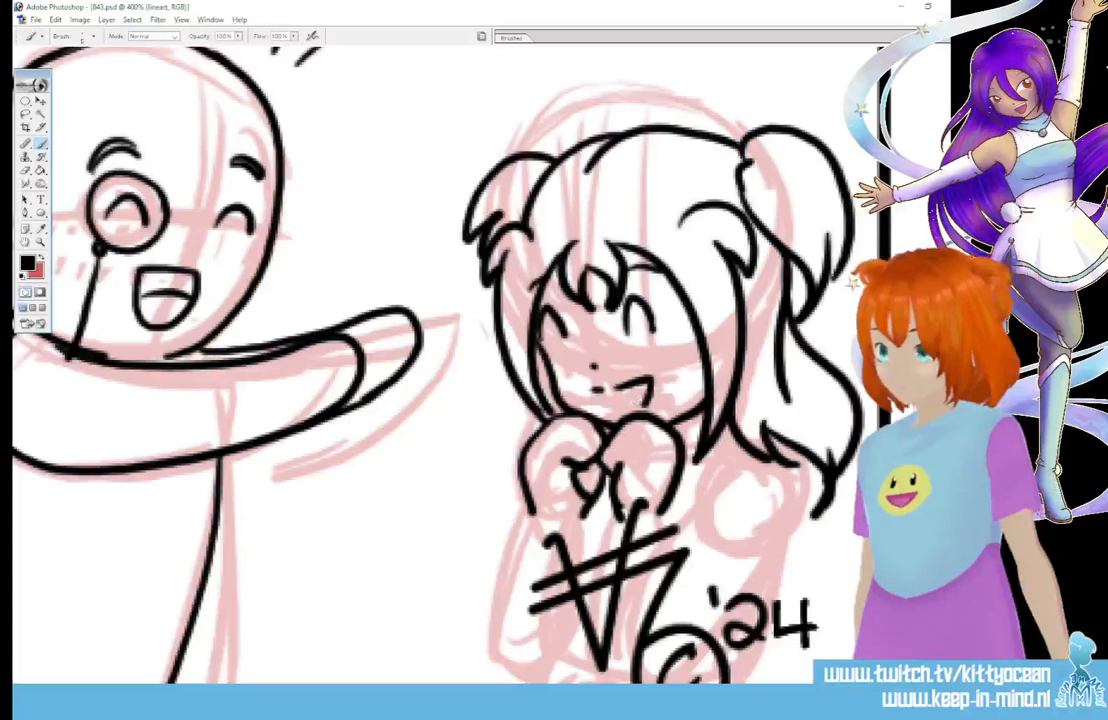
pyautogui.moveTo(598, 378)
pyautogui.mouseDown()
pyautogui.moveTo(652, 382)
pyautogui.moveTo(651, 397)
pyautogui.mouseUp()
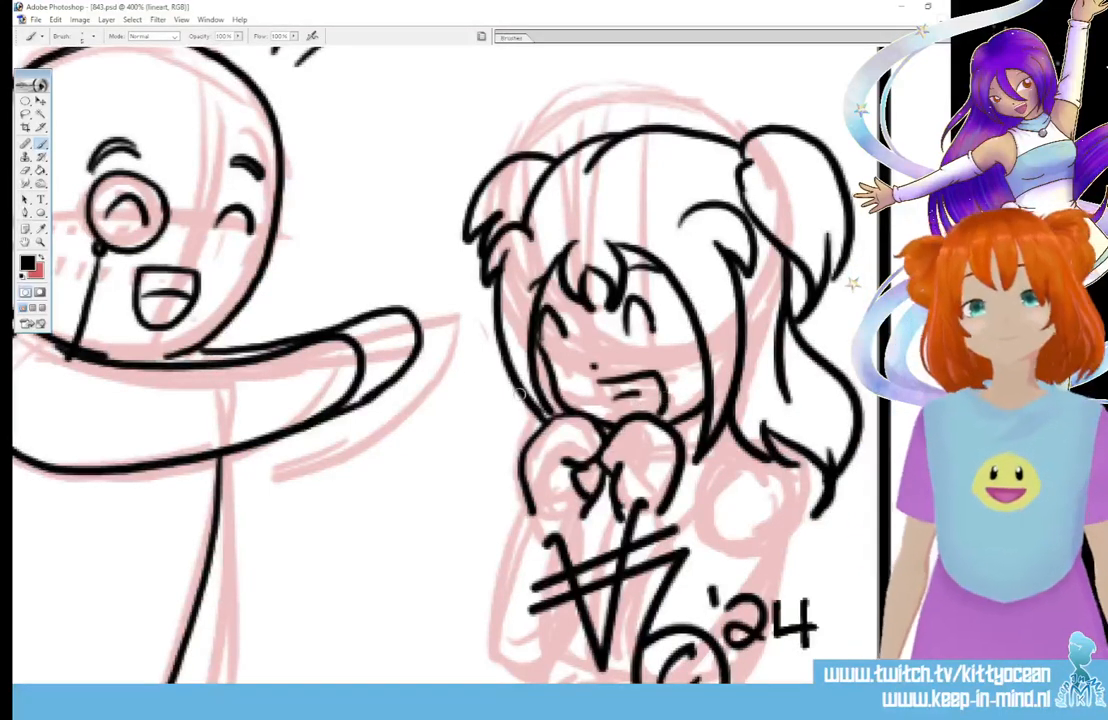
# Step: Ink the pointed hair tips flicking outward beside the girl's far hand, redoing the first attempt
pyautogui.moveTo(519, 395); pyautogui.dragTo(504, 447)
pyautogui.moveTo(504, 447); pyautogui.dragTo(530, 432)
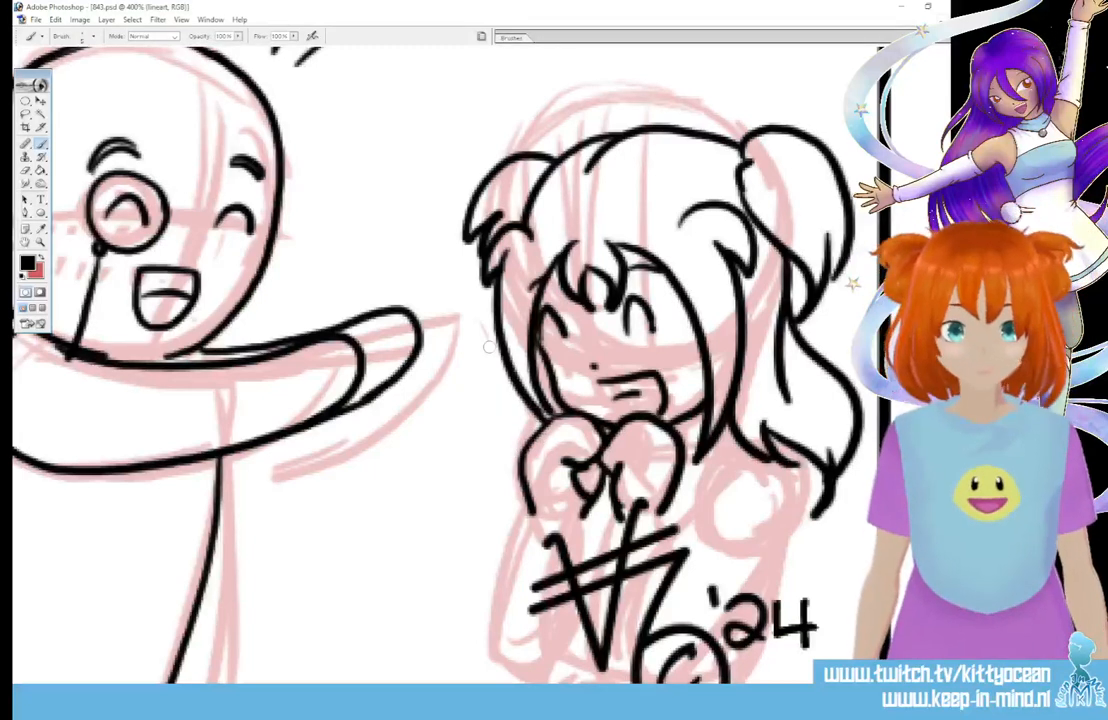
pyautogui.moveTo(518, 396); pyautogui.dragTo(480, 434)
pyautogui.moveTo(480, 434)
pyautogui.mouseDown()
pyautogui.moveTo(531, 421)
pyautogui.moveTo(521, 454)
pyautogui.mouseUp()
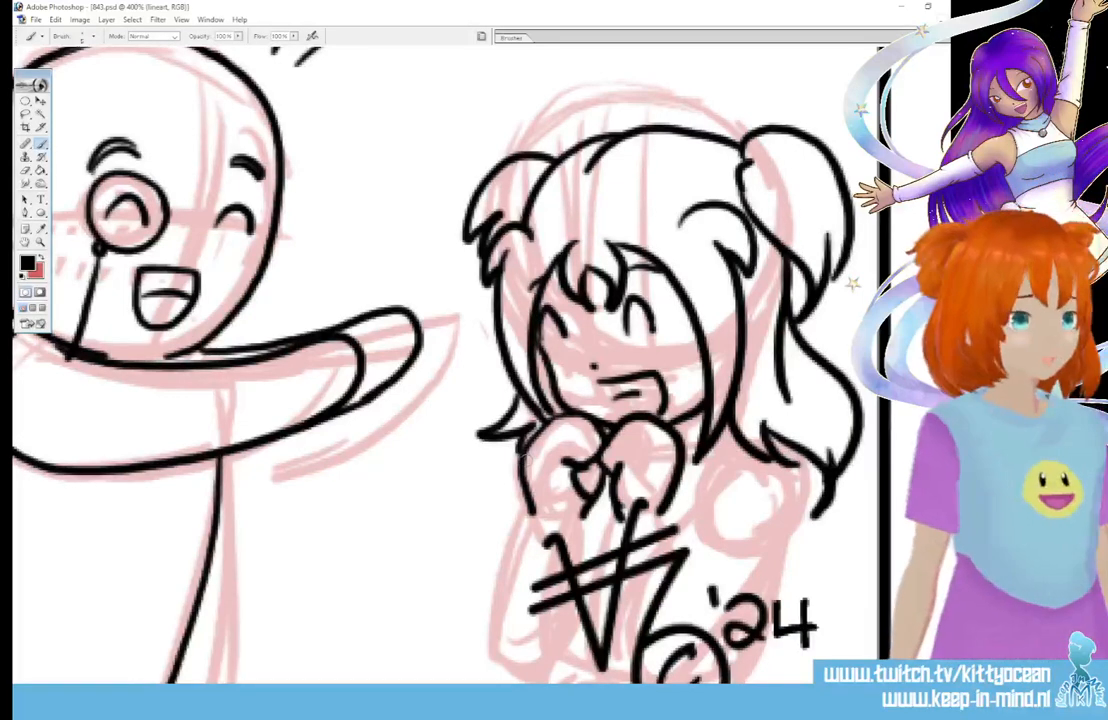
# Step: Ink the girl's near shoulder and short sleeve with its hem, then the outer line of her raised near forearm
pyautogui.scroll(-3, 774, 285)
pyautogui.moveTo(791, 287)
pyautogui.mouseDown()
pyautogui.moveTo(815, 329)
pyautogui.moveTo(793, 402)
pyautogui.mouseUp()
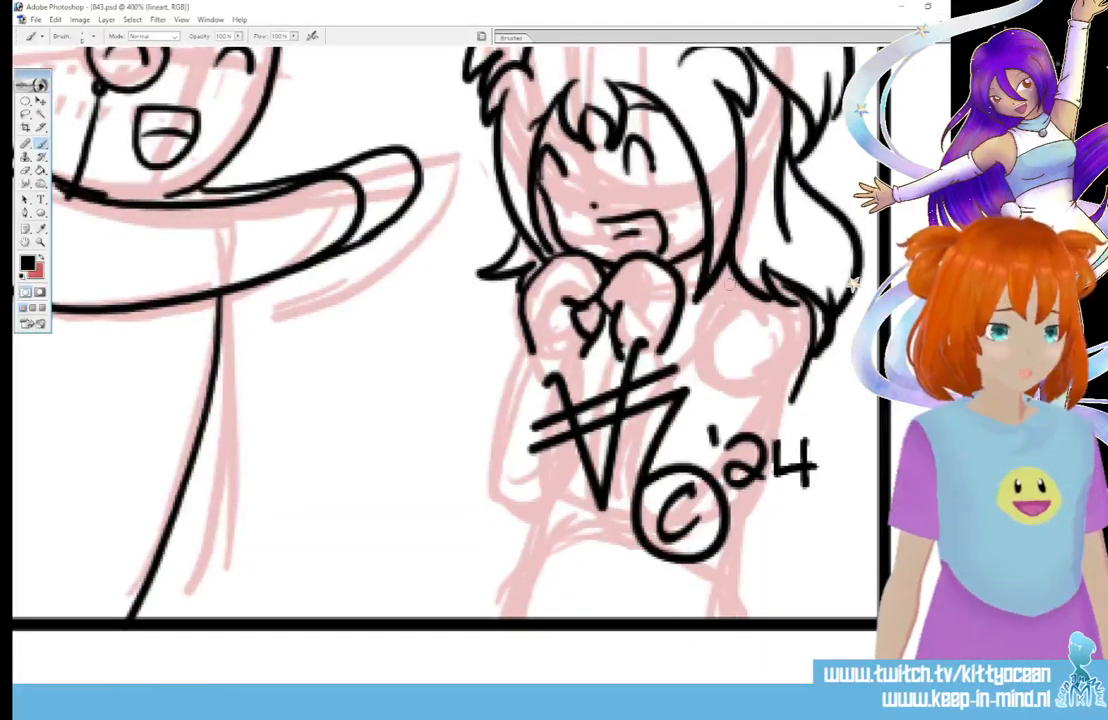
pyautogui.moveTo(732, 279)
pyautogui.mouseDown()
pyautogui.moveTo(665, 379)
pyautogui.moveTo(742, 444)
pyautogui.moveTo(775, 437)
pyautogui.moveTo(795, 394)
pyautogui.moveTo(763, 431)
pyautogui.mouseUp()
pyautogui.moveTo(657, 342); pyautogui.dragTo(678, 478)
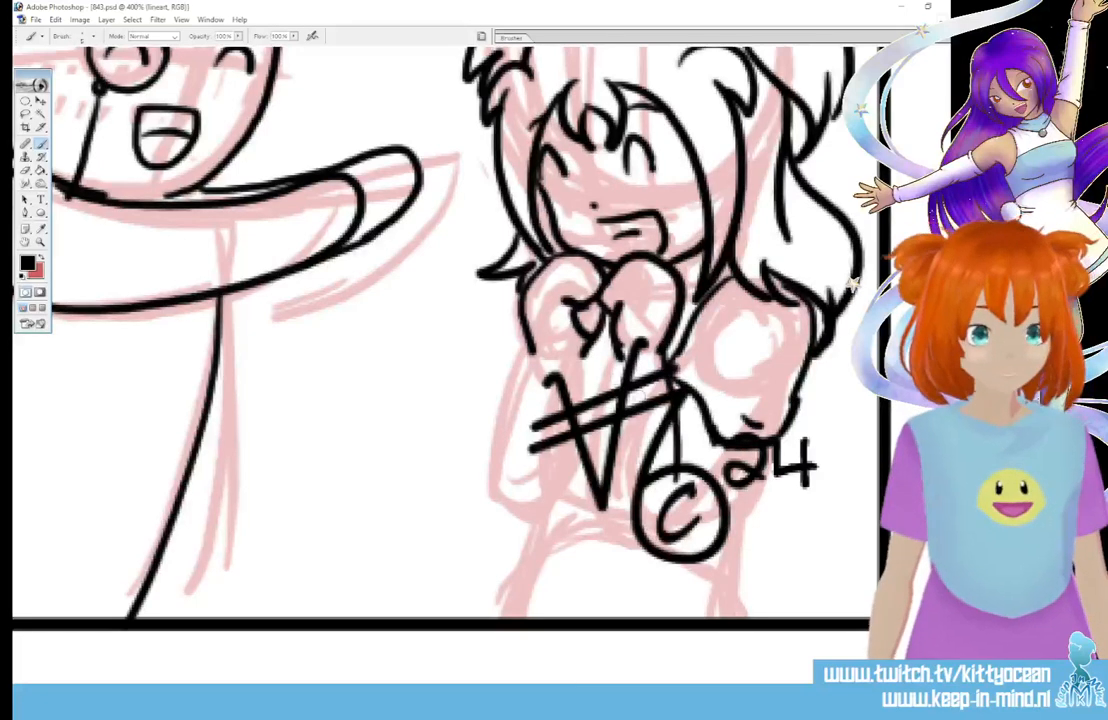
# Step: Ink the girl's bent near and far forearms down to the elbows, the far sleeve, and the smiley face on her shirt
pyautogui.moveTo(616, 352)
pyautogui.mouseDown()
pyautogui.moveTo(605, 421)
pyautogui.moveTo(616, 500)
pyautogui.moveTo(662, 517)
pyautogui.moveTo(748, 468)
pyautogui.mouseUp()
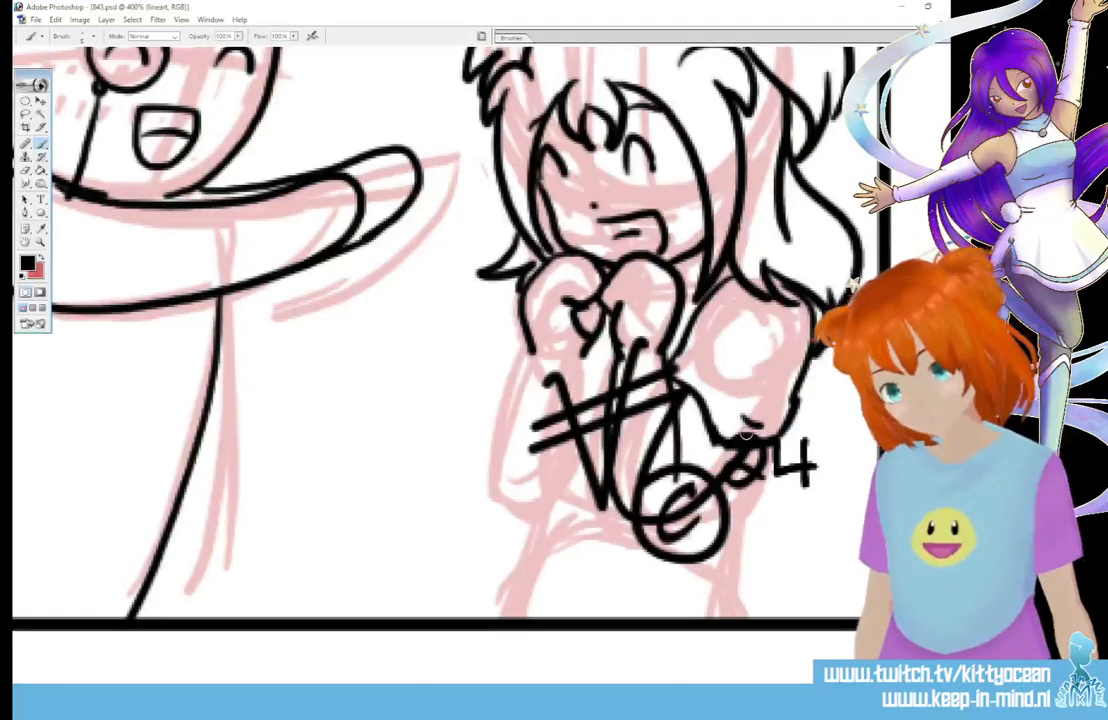
pyautogui.moveTo(518, 373); pyautogui.dragTo(487, 455)
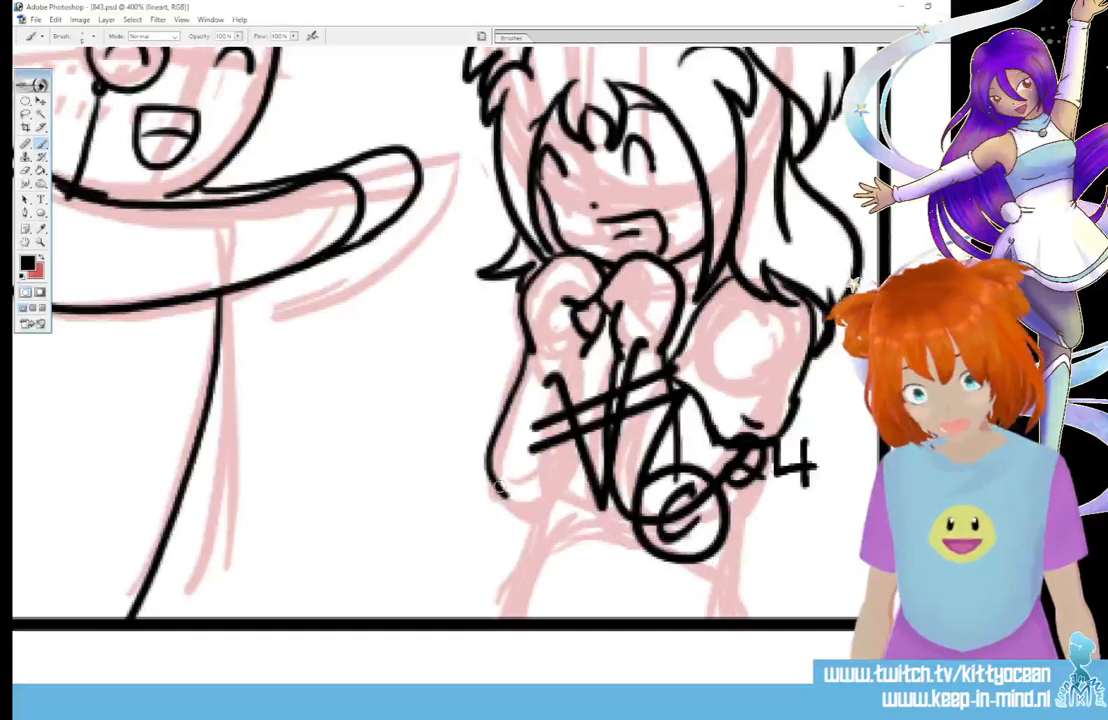
pyautogui.moveTo(500, 505); pyautogui.dragTo(503, 300)
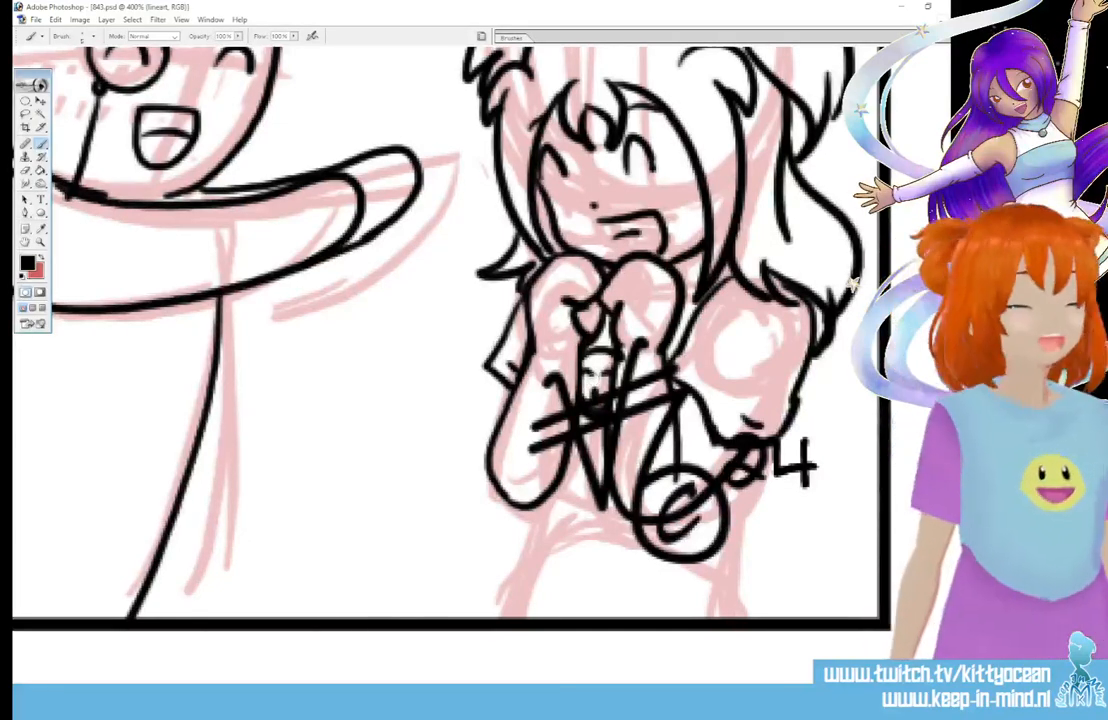
# Step: Ink the girl's lower shirt edge, waist folds and both hip lines flaring down to the panel border
pyautogui.scroll(-2, 450, 330)
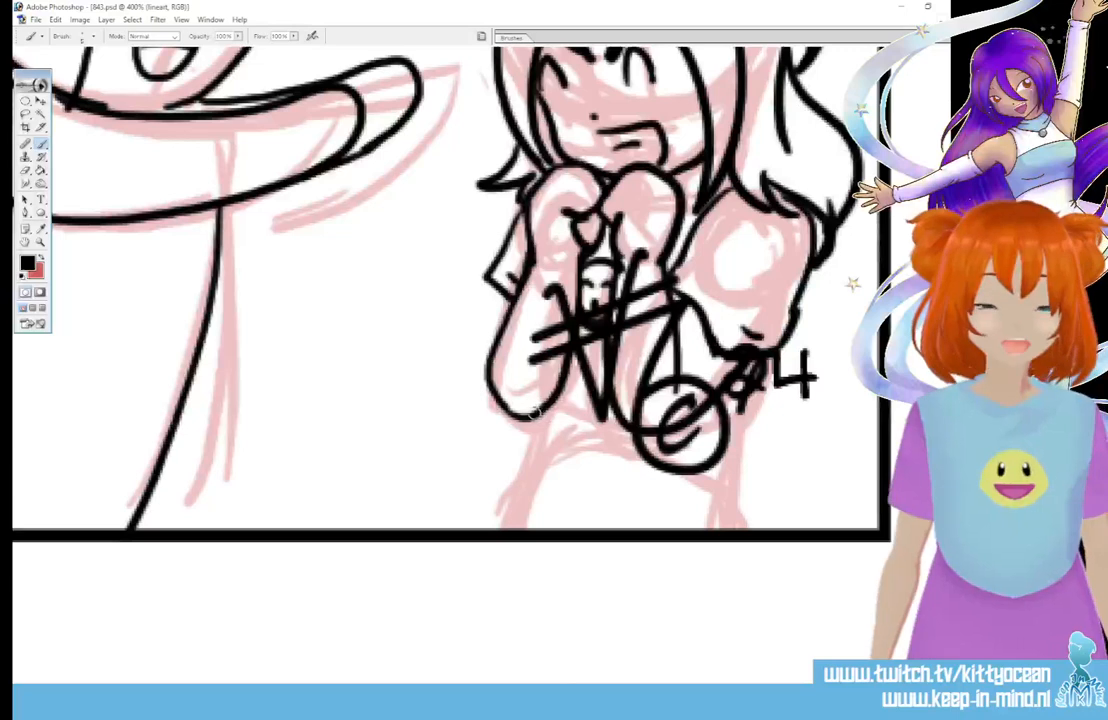
pyautogui.moveTo(490, 385); pyautogui.dragTo(600, 420)
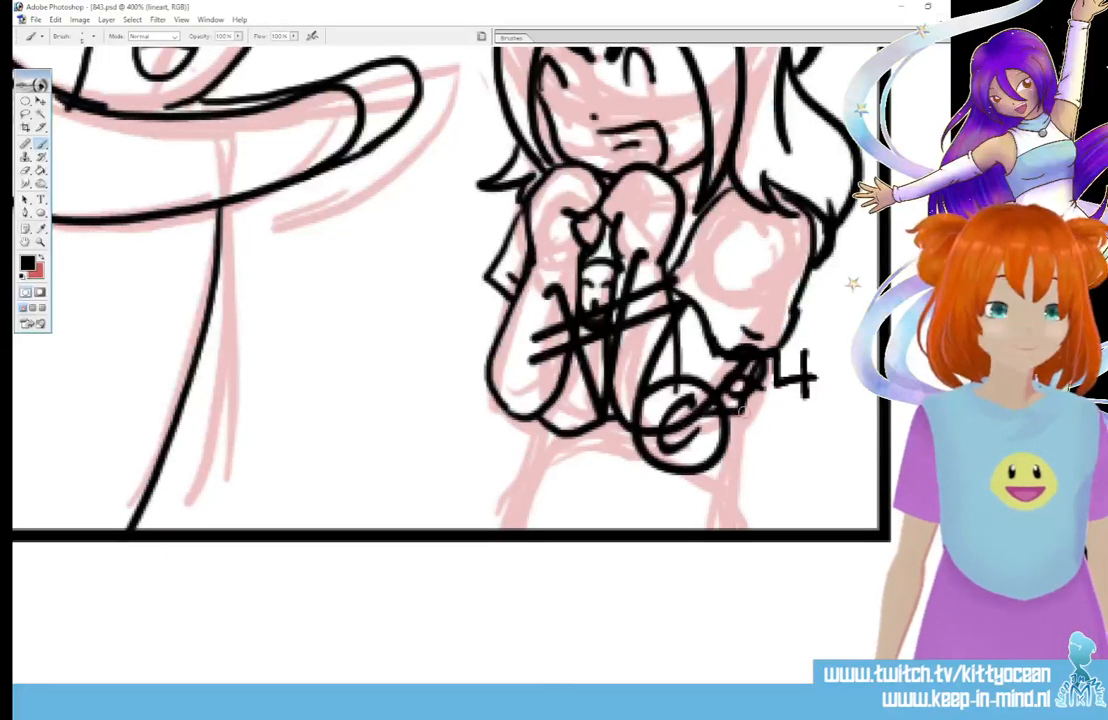
pyautogui.moveTo(744, 411)
pyautogui.mouseDown()
pyautogui.moveTo(717, 440)
pyautogui.moveTo(755, 525)
pyautogui.mouseUp()
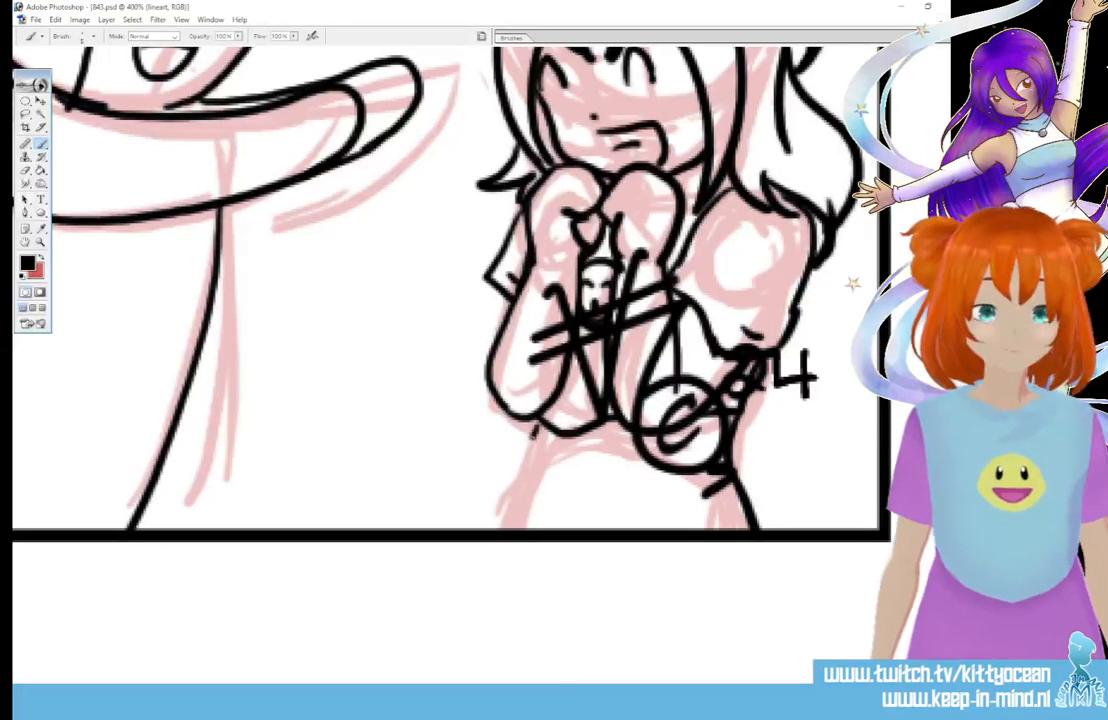
pyautogui.moveTo(534, 433); pyautogui.dragTo(547, 462)
pyautogui.moveTo(522, 460)
pyautogui.mouseDown()
pyautogui.moveTo(541, 475)
pyautogui.moveTo(479, 529)
pyautogui.mouseUp()
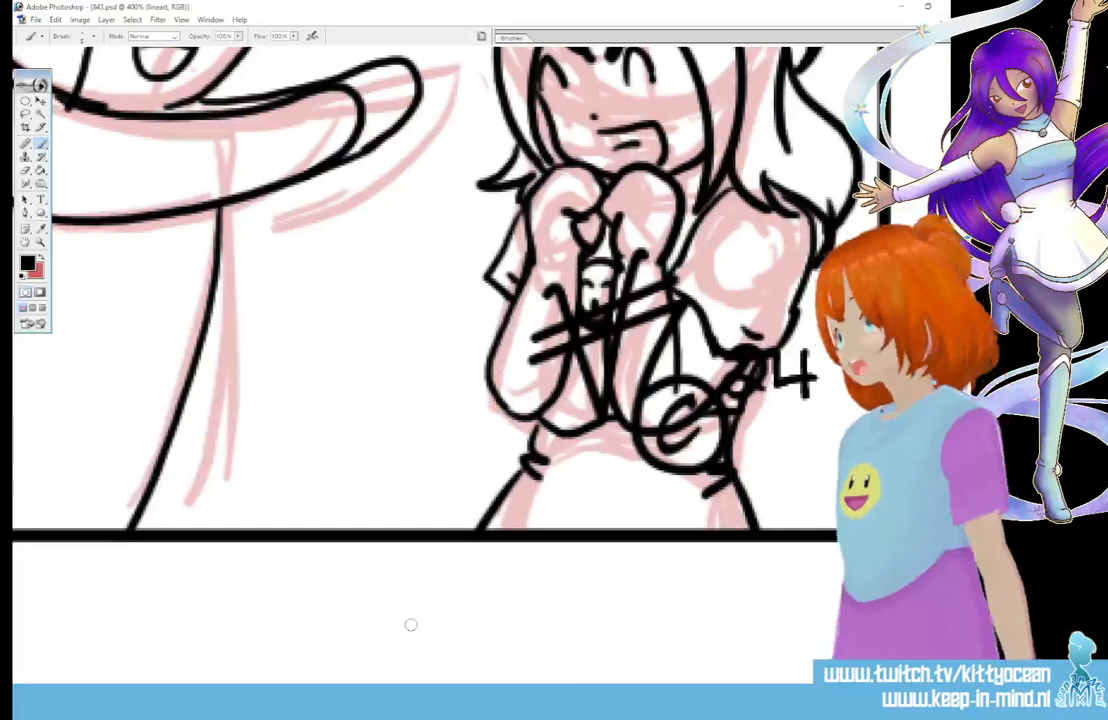
# Step: Review the inked characters across the comic strip's panels
pyautogui.hotkey('ctrl', '-')
pyautogui.hotkey('ctrl', '-')
pyautogui.hotkey('ctrl', '-')
pyautogui.hotkey('ctrl', '-')
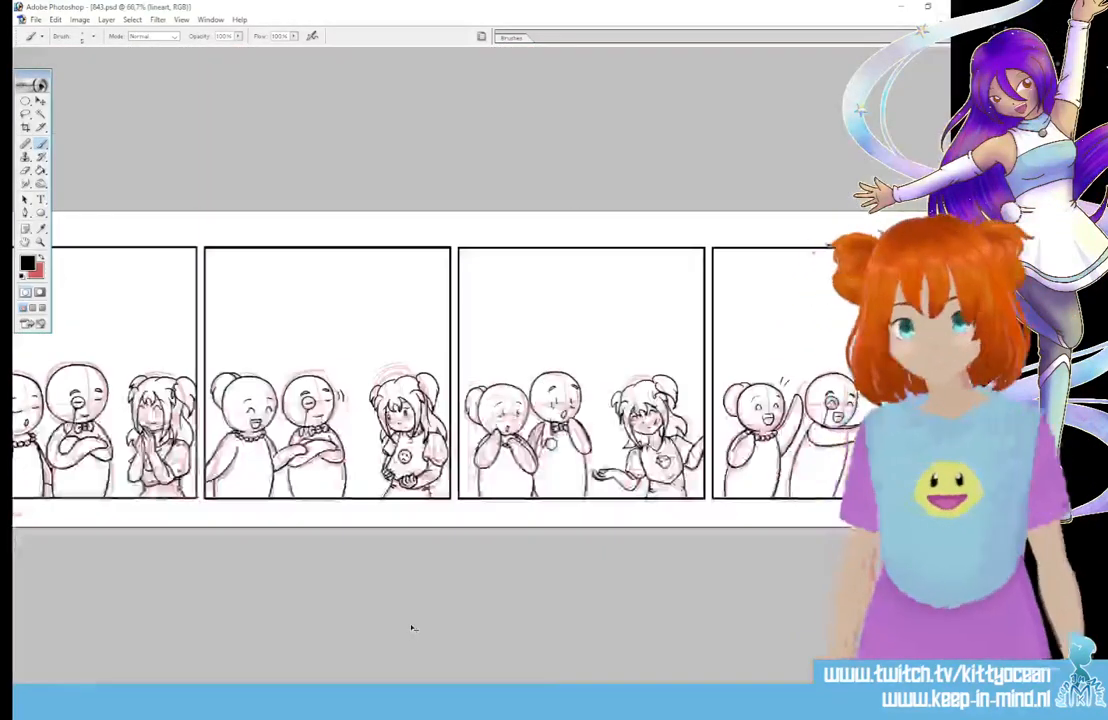
# Step: Copy the whole inked comic strip and paste it as a new layer for flat colouring
pyautogui.hotkey('ctrl', '-')
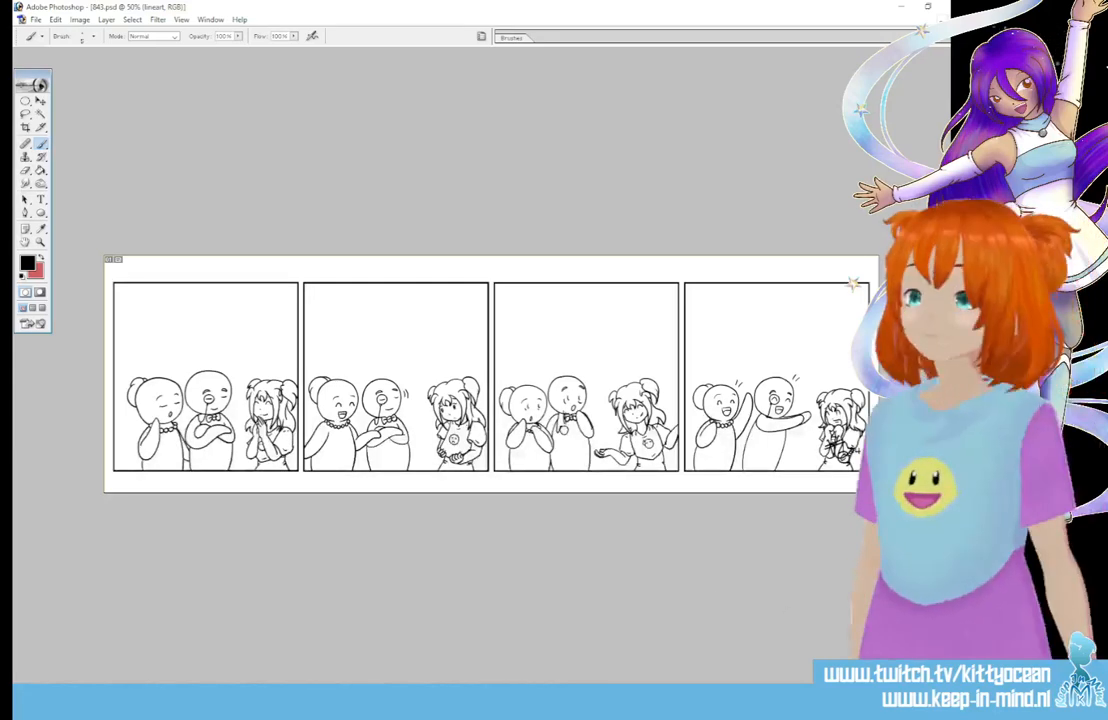
pyautogui.hotkey('ctrl', 'a')
pyautogui.hotkey('ctrl', 'c')
pyautogui.hotkey('ctrl', 'v')
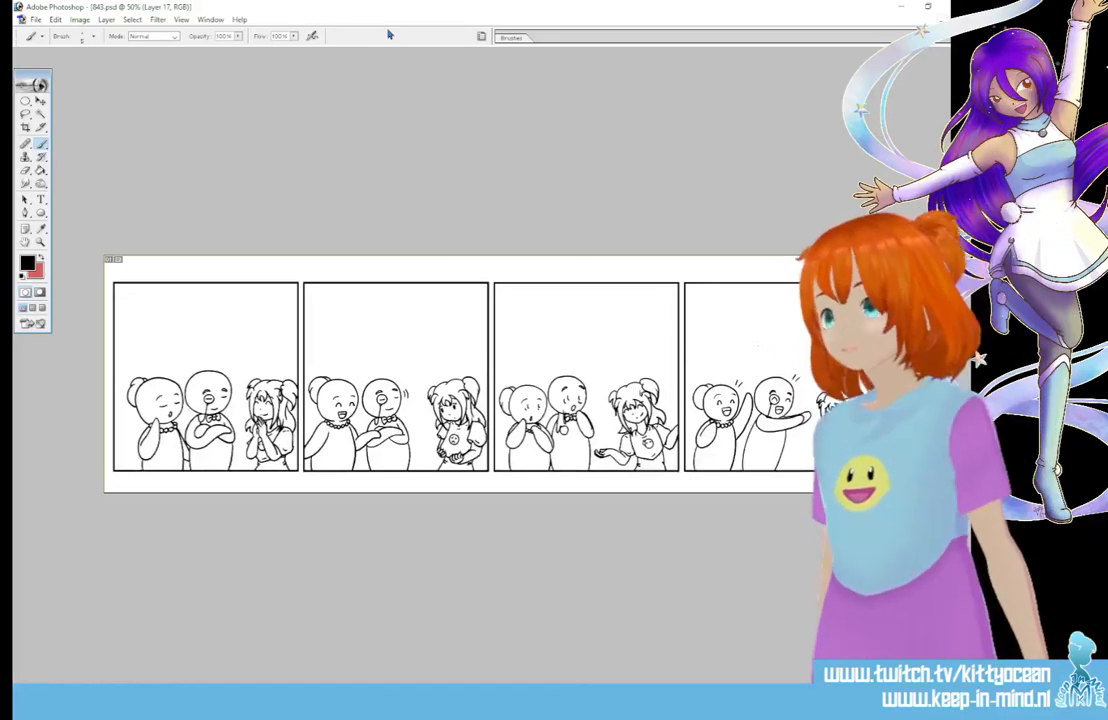
# Step: Set the foreground colour to a bright orange, about hue 32, saturation 80 and brightness 91, for the girl's hair
pyautogui.hotkey('ctrl', 'alt', '0')
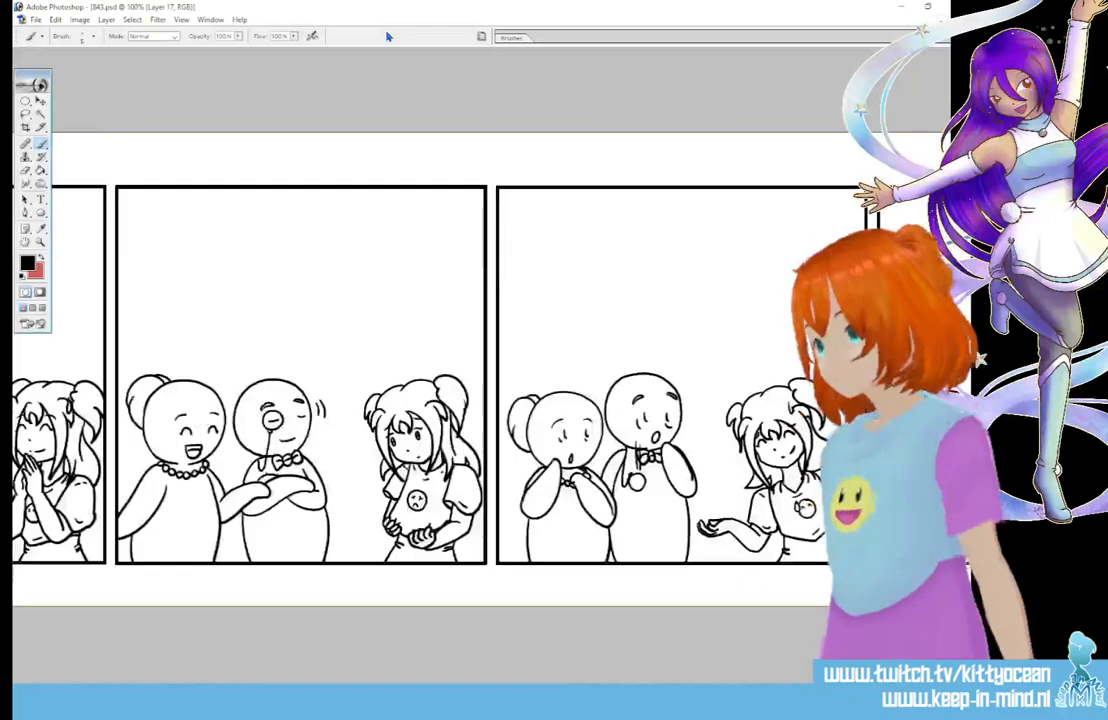
pyautogui.moveTo(350, 400); pyautogui.dragTo(645, 400)
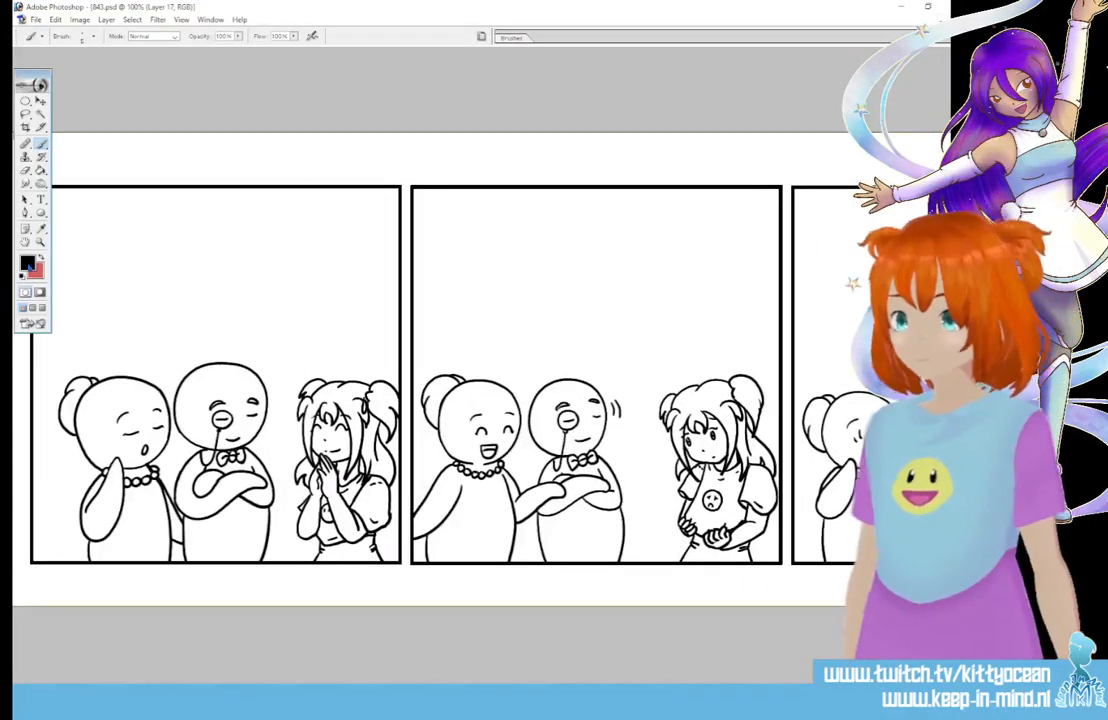
pyautogui.click(29, 265)
pyautogui.click(589, 441)
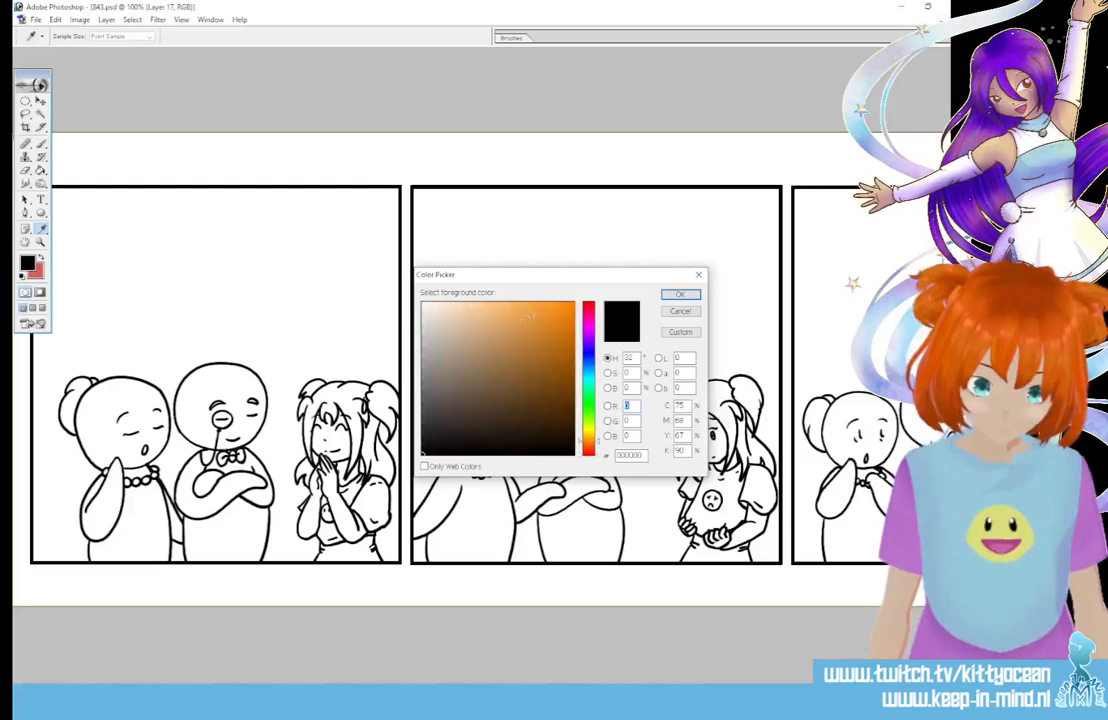
pyautogui.click(528, 318)
pyautogui.click(680, 294)
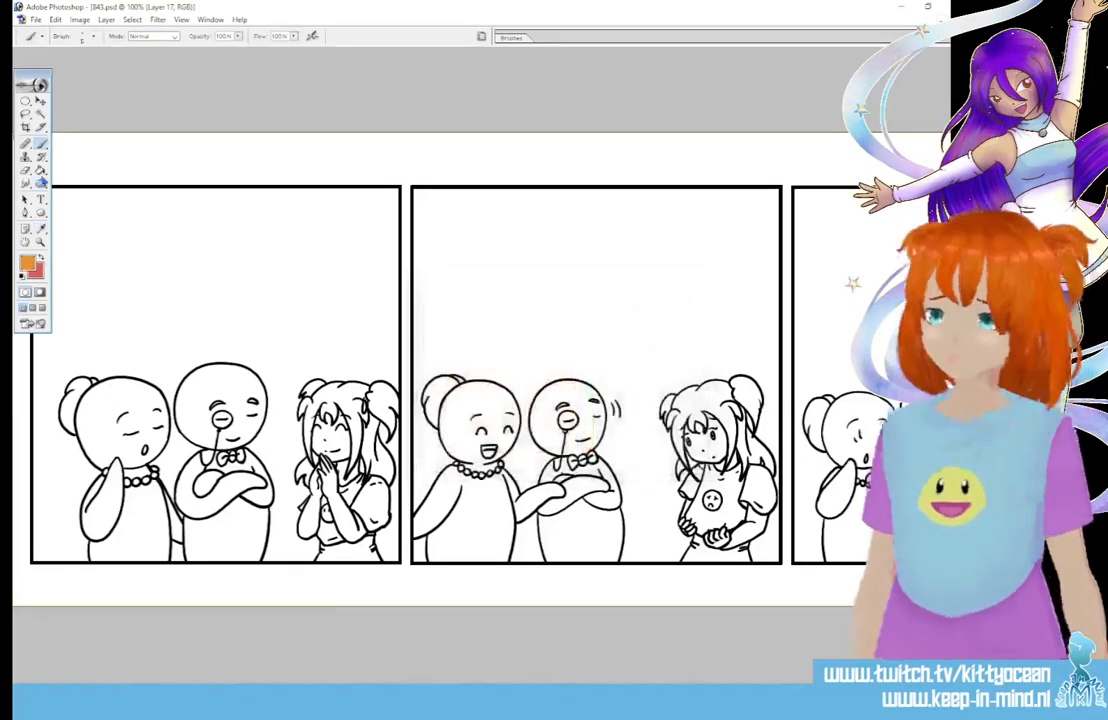
# Step: Bucket-fill the girl's bangs, pigtails and loose hair with orange in the first and second panels
pyautogui.click(41, 171)
pyautogui.click(376, 400)
pyautogui.click(350, 390)
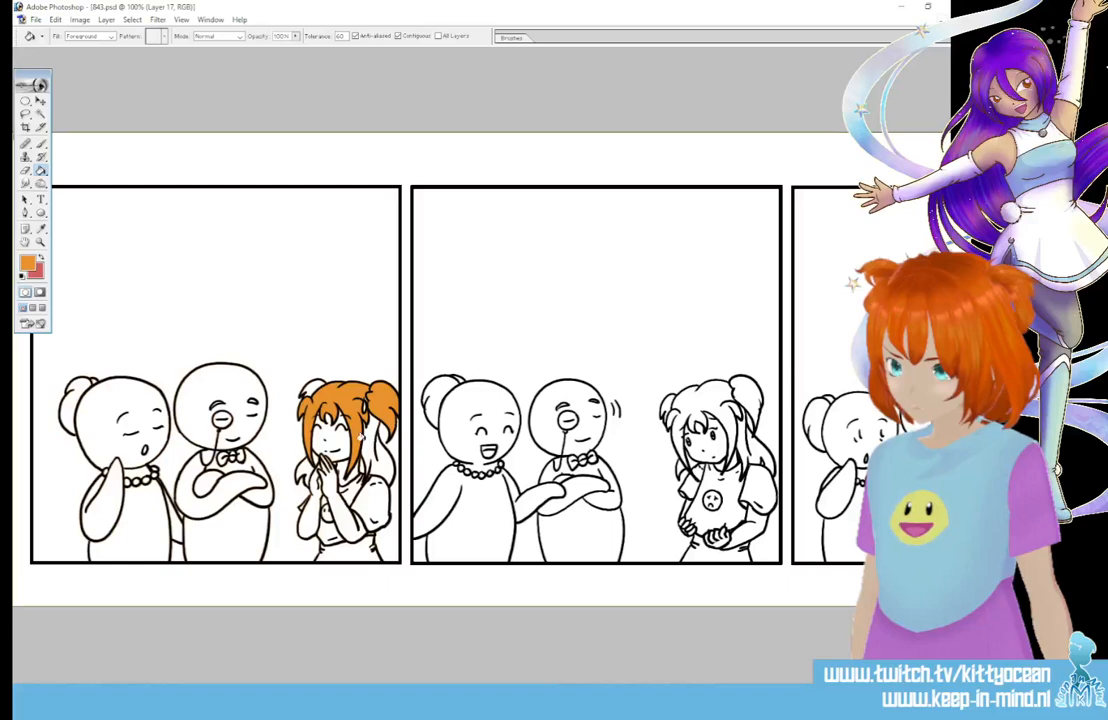
pyautogui.click(373, 453)
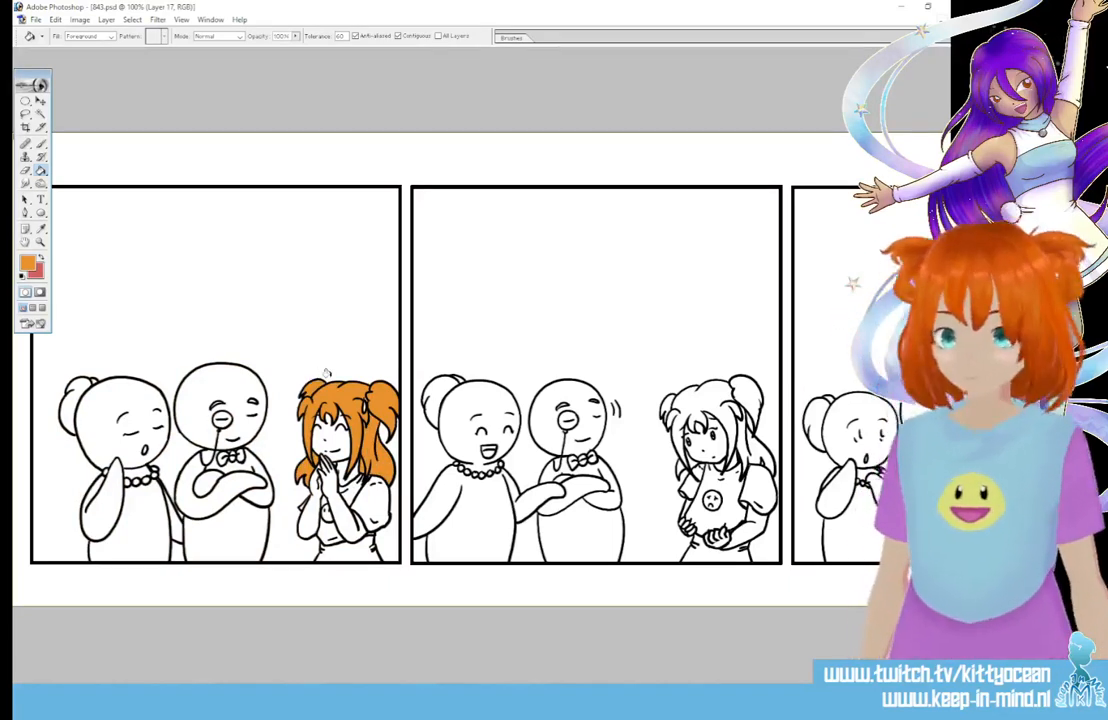
pyautogui.click(700, 392)
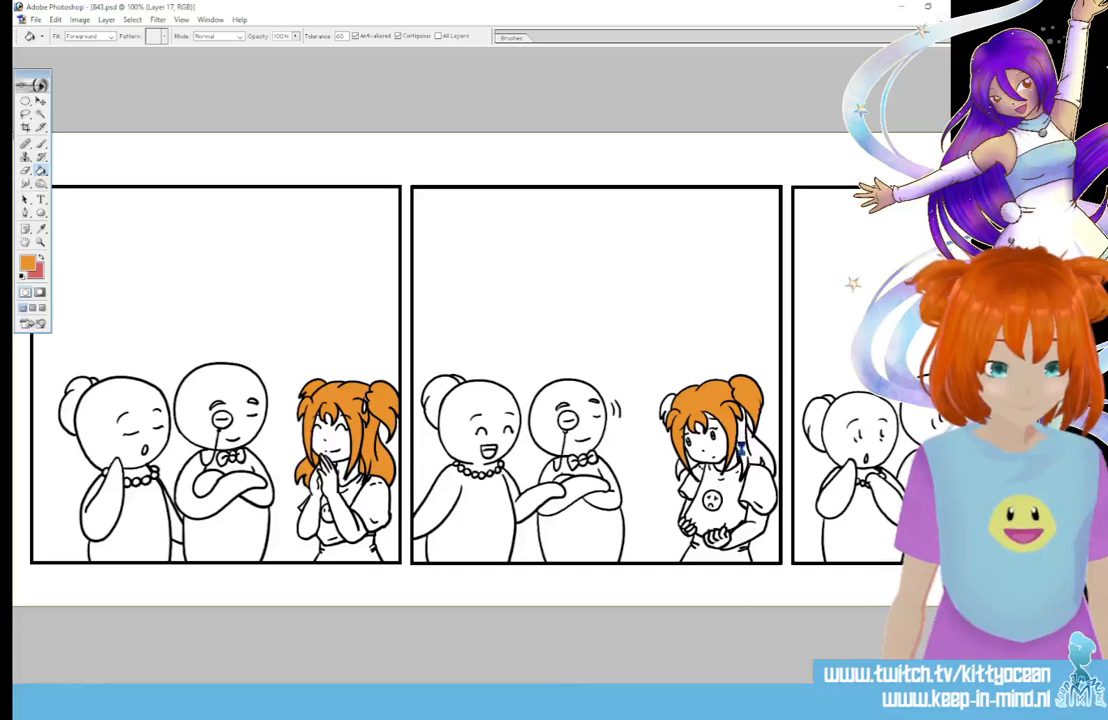
pyautogui.click(743, 450)
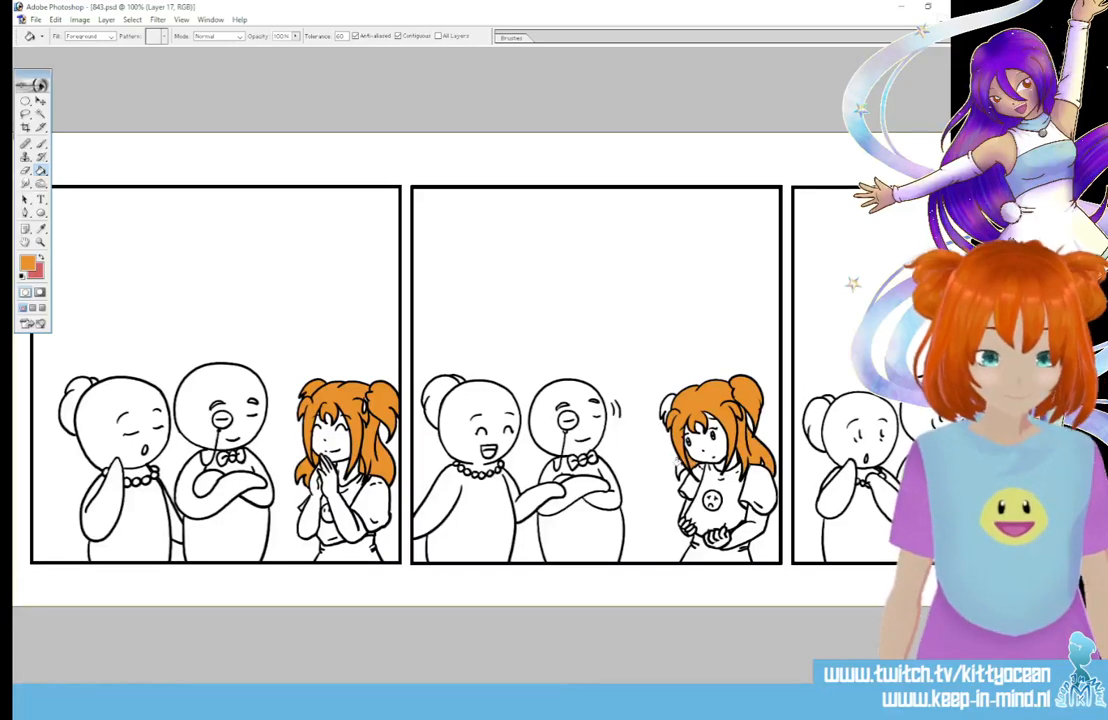
pyautogui.click(668, 400)
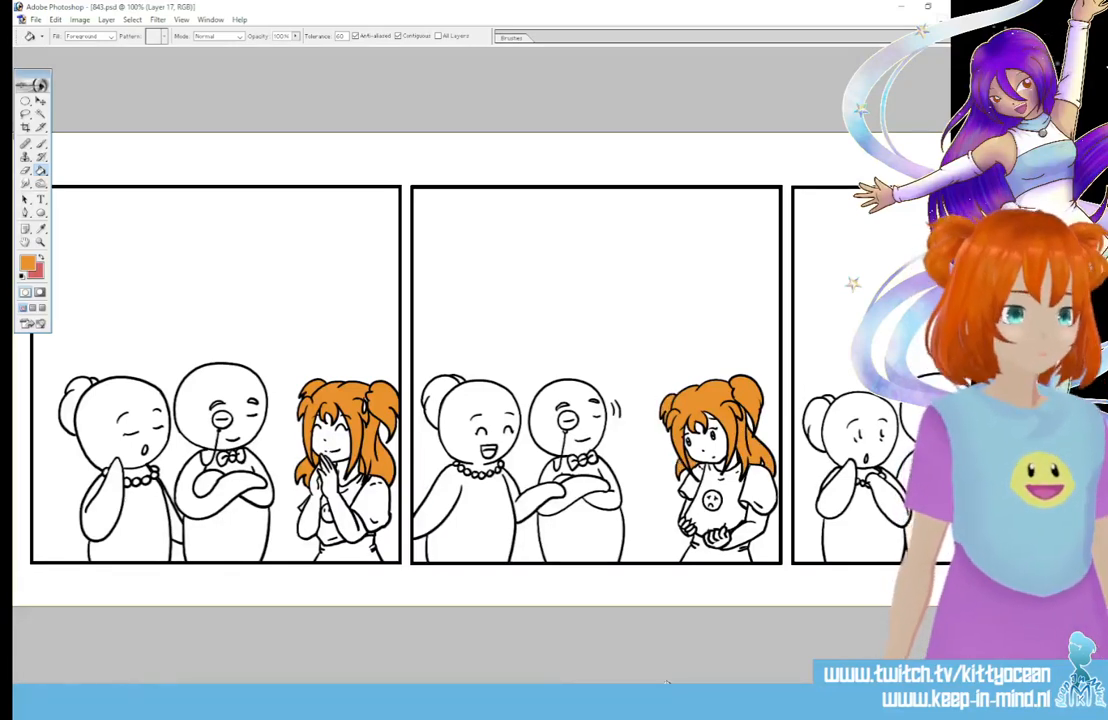
# Step: Fill all of the girl's hair sections with orange in the third and last panels
pyautogui.hscroll(10, 480, 370)
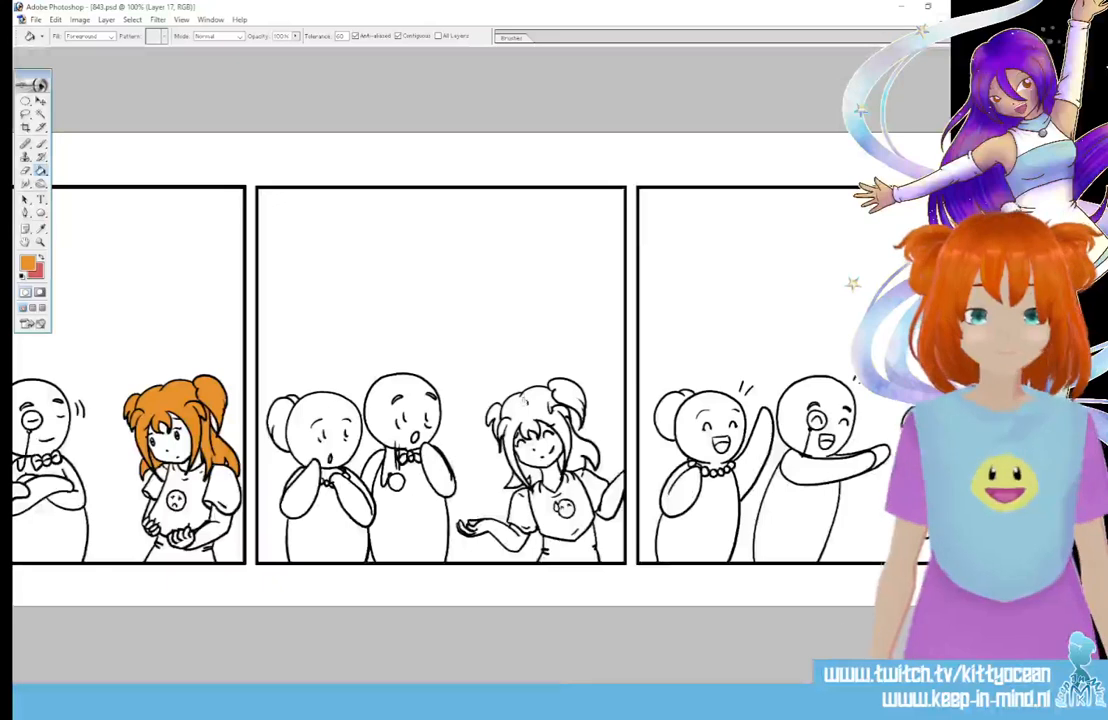
pyautogui.click(505, 410)
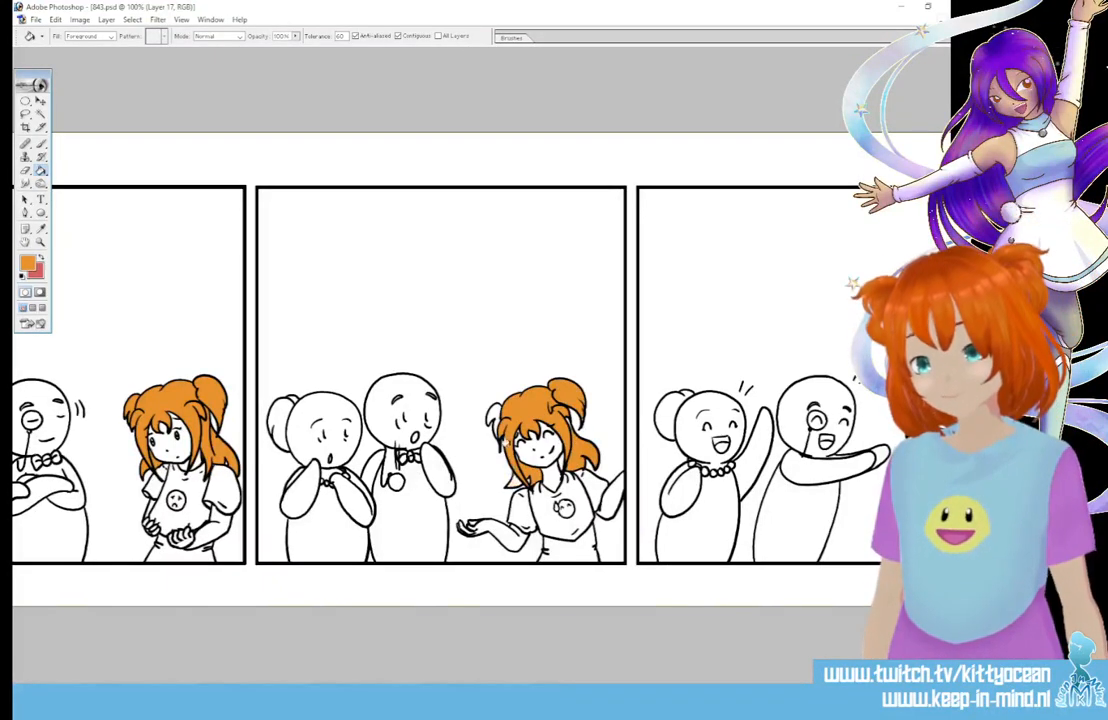
pyautogui.hscroll(2, 432, 347)
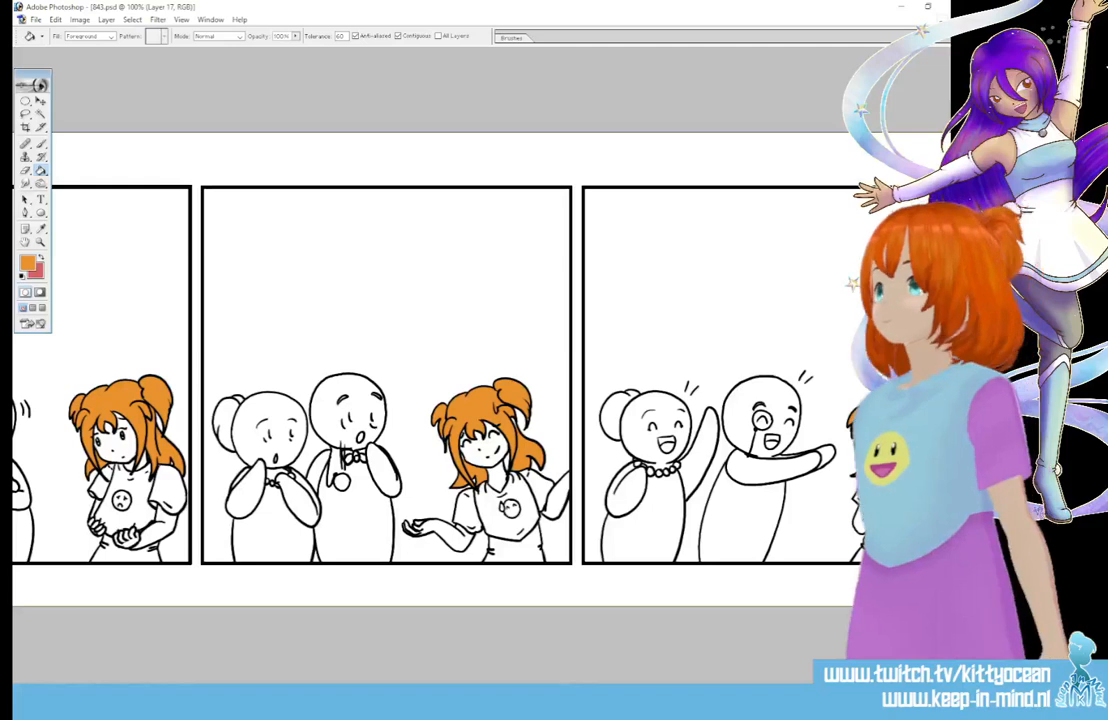
# Step: Try a muted tan, about hue 32, saturation 25 and brightness 80, as the girl's skin tone
pyautogui.click(25, 263)
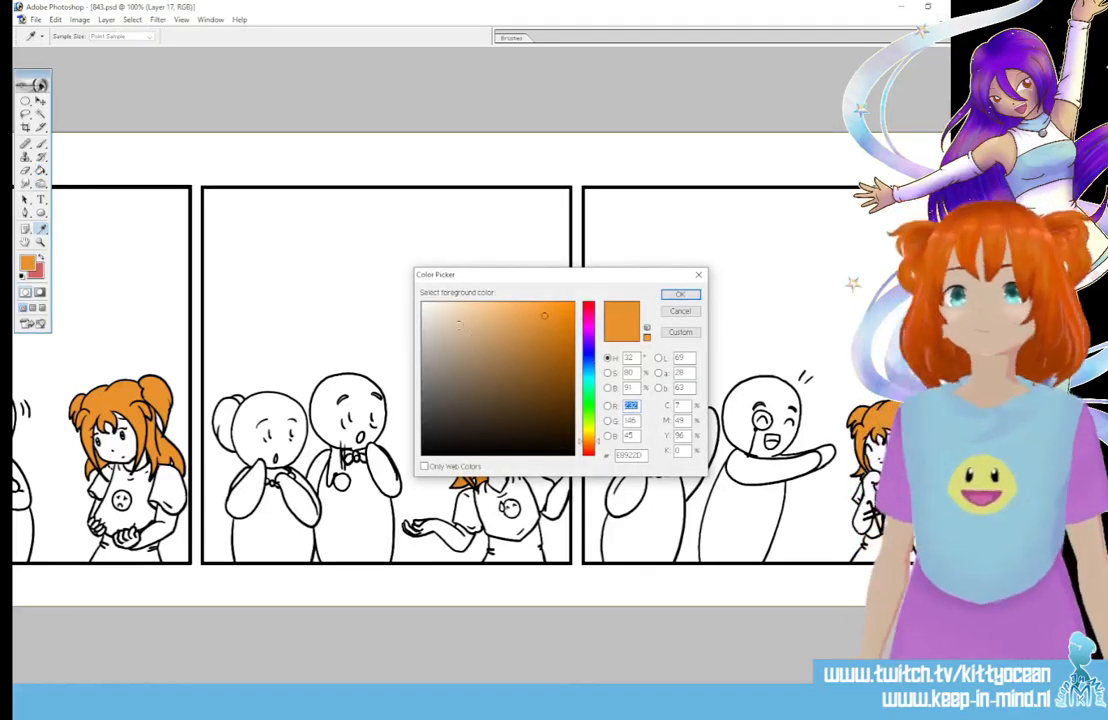
pyautogui.click(465, 329)
pyautogui.moveTo(465, 329); pyautogui.dragTo(463, 331)
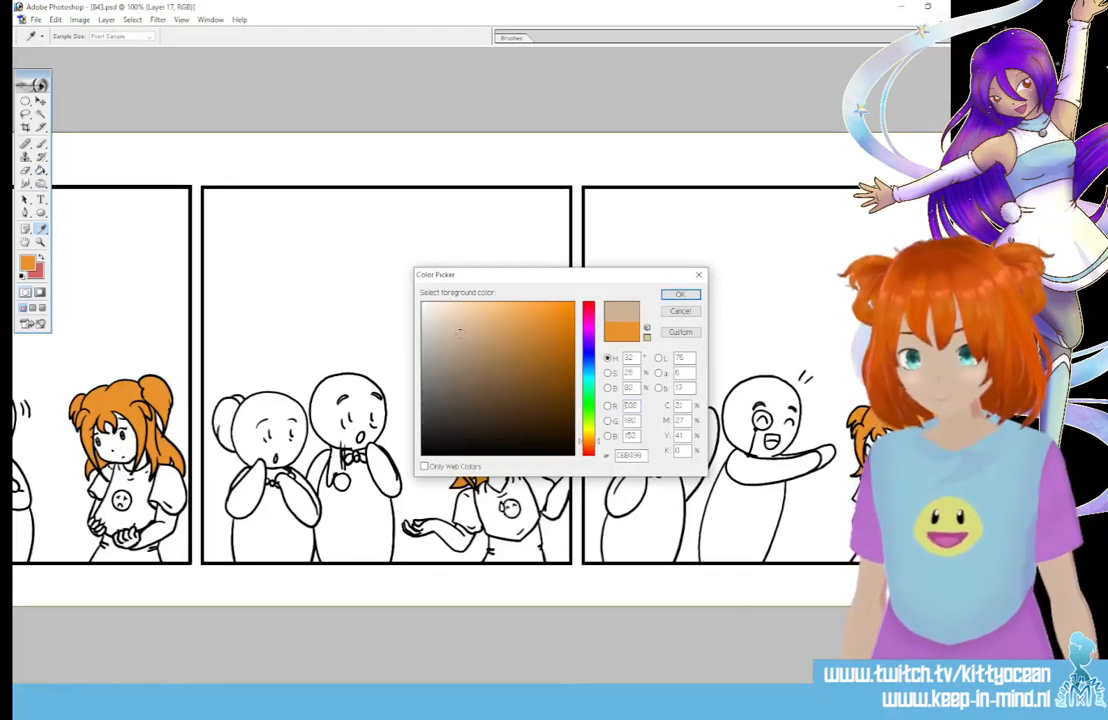
pyautogui.click(680, 294)
pyautogui.press('g')
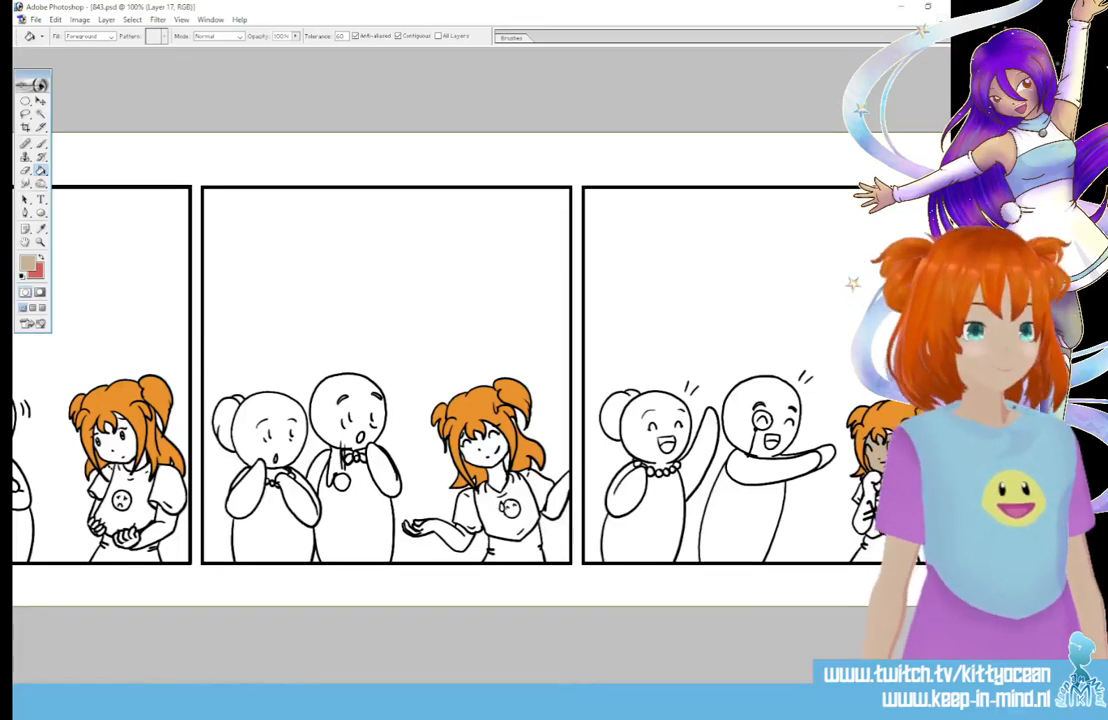
# Step: Set the foreground colour to the lighter beige D7C2A9 and fill the last panel girl's face, arms and hands with it
pyautogui.click(28, 264)
pyautogui.click(454, 326)
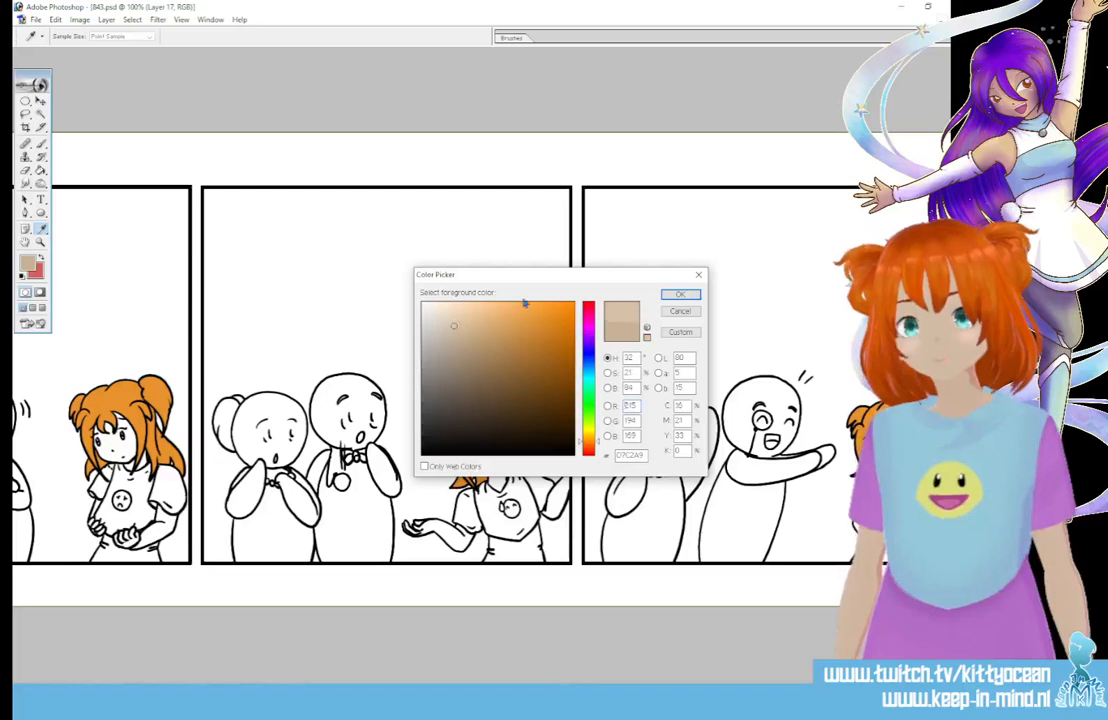
pyautogui.click(680, 294)
pyautogui.press('g')
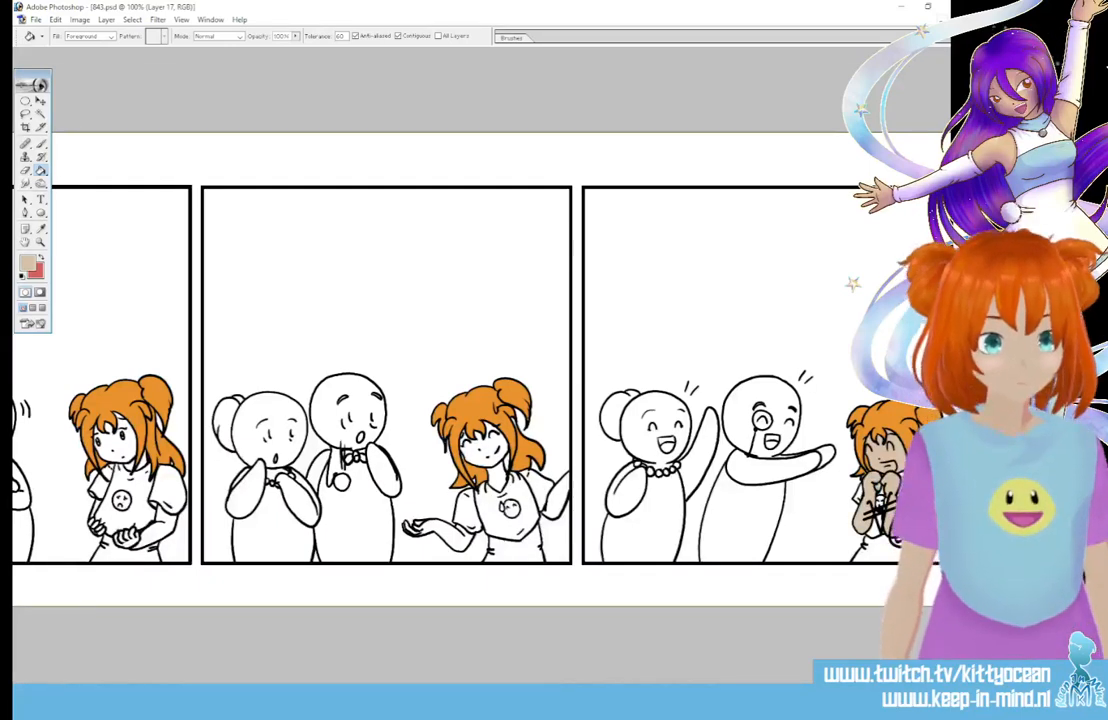
# Step: Fill the third panel girl's arms, face and neck with the beige skin tone
pyautogui.click(557, 497)
pyautogui.click(452, 535)
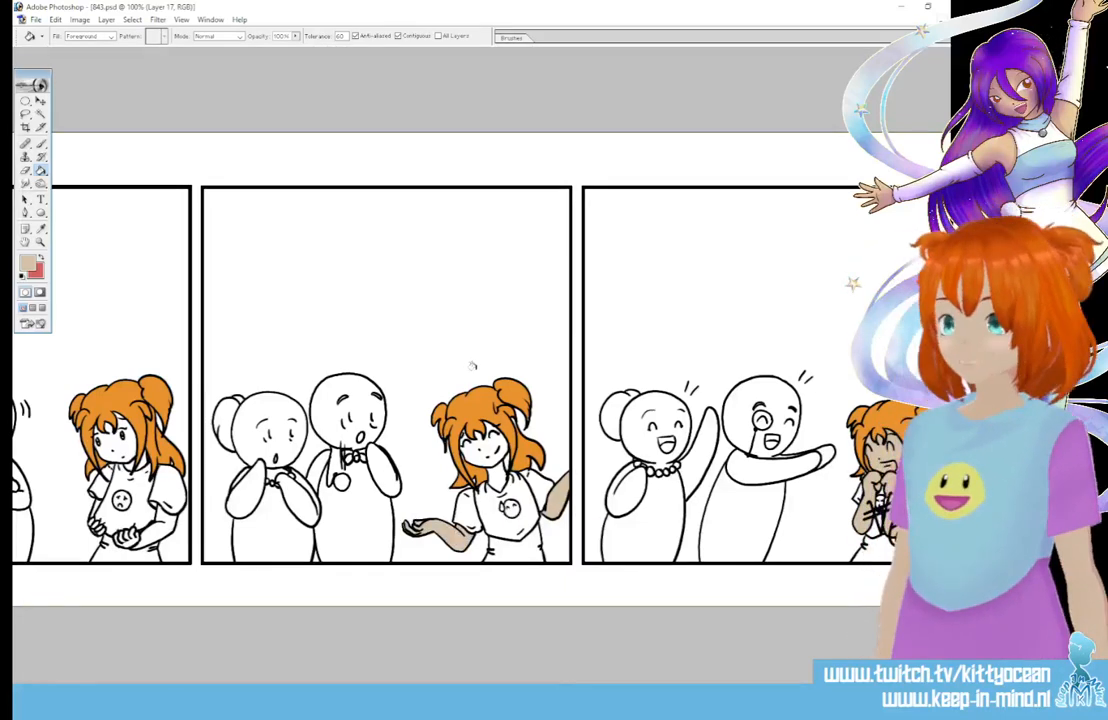
pyautogui.click(482, 440)
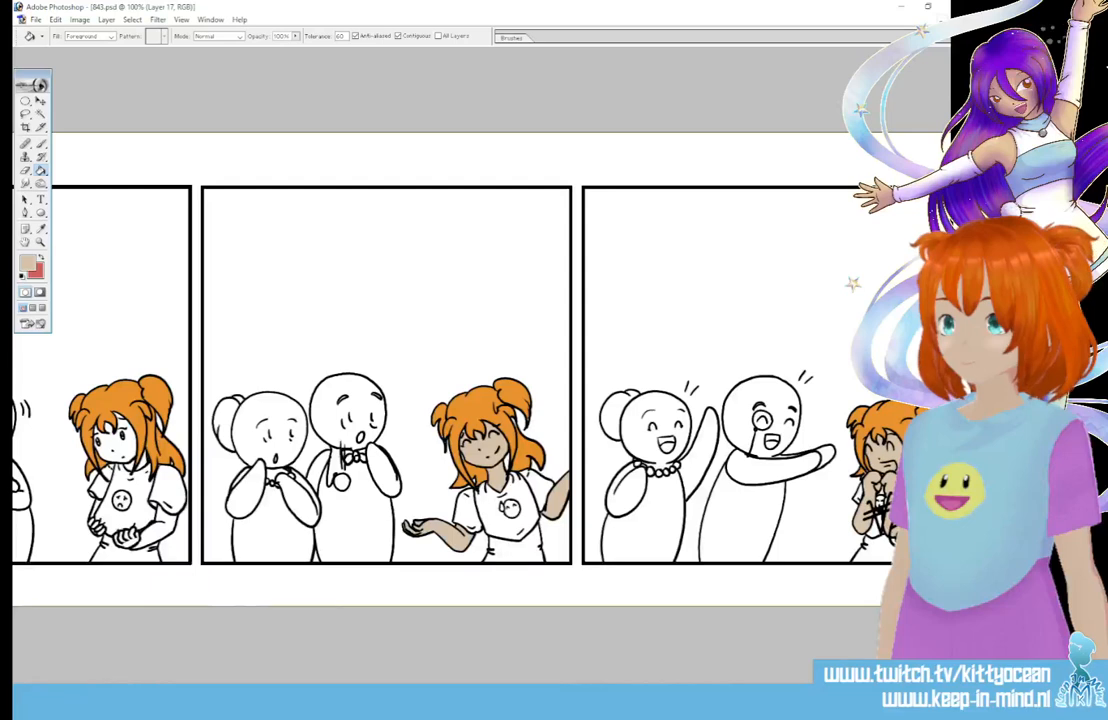
# Step: Fill the girl's face, arms and hands with the beige skin tone in the second and first panels
pyautogui.hscroll(-5, 343, 512)
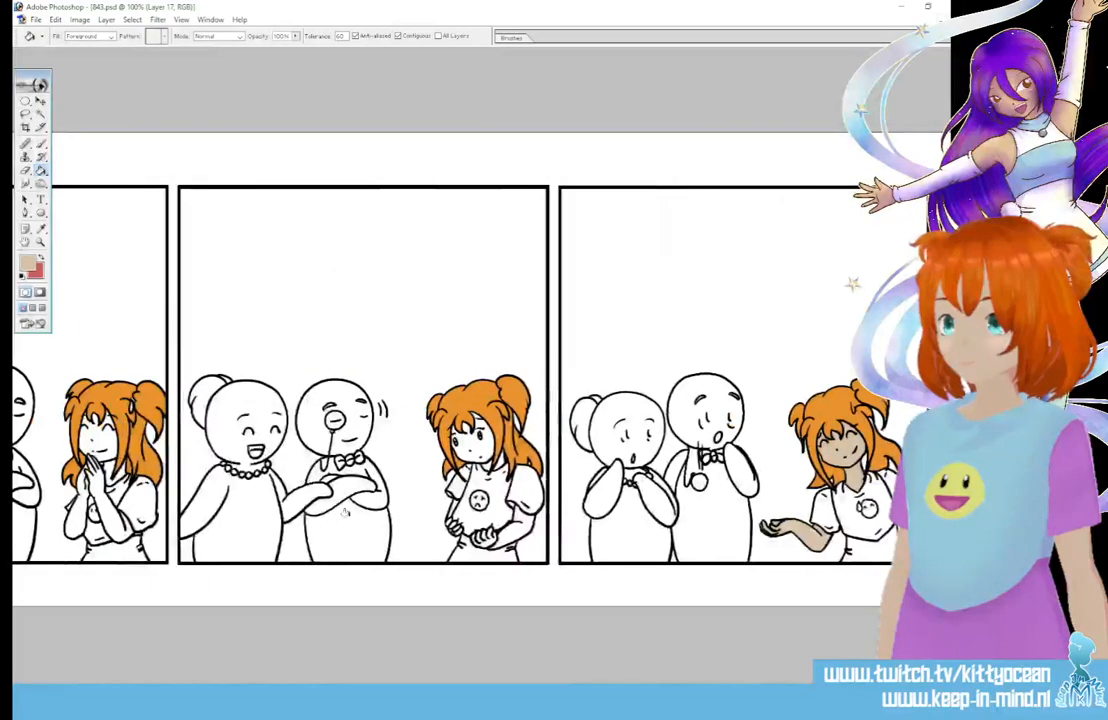
pyautogui.click(474, 438)
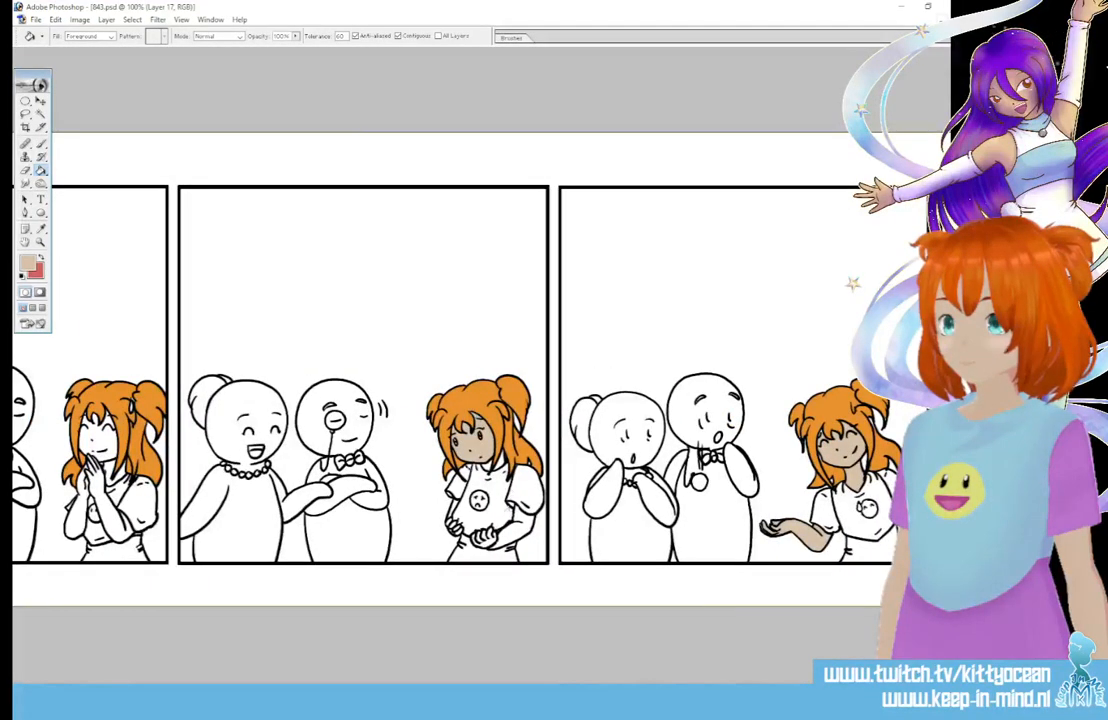
pyautogui.click(504, 533)
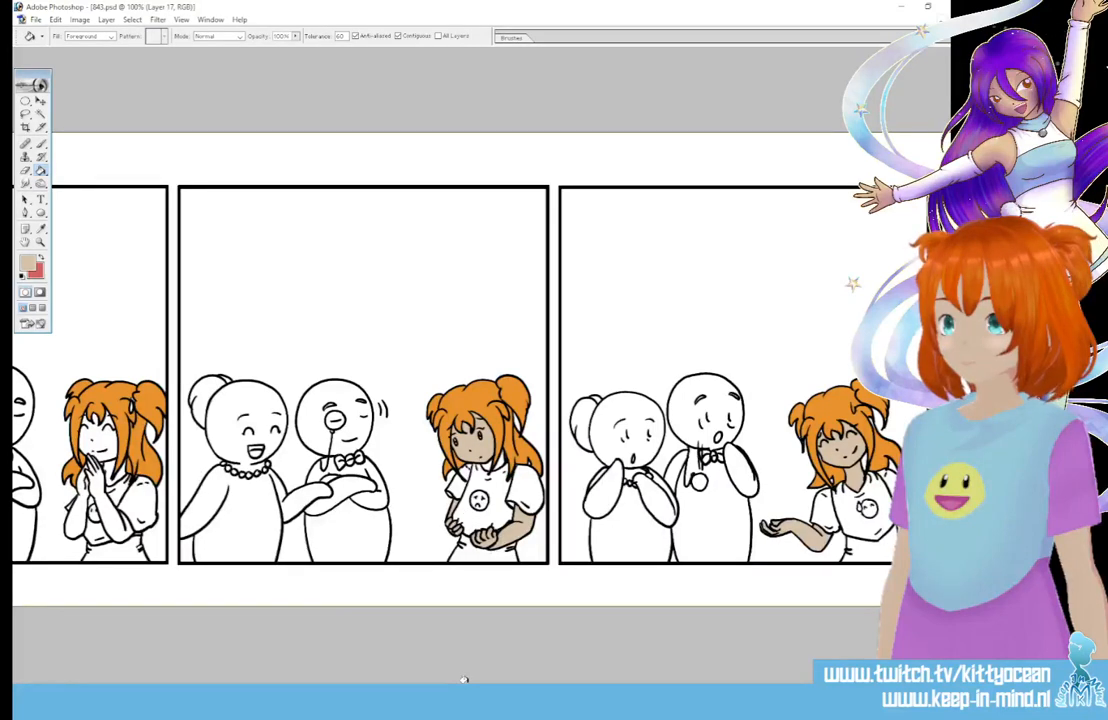
pyautogui.hscroll(-3, 450, 375)
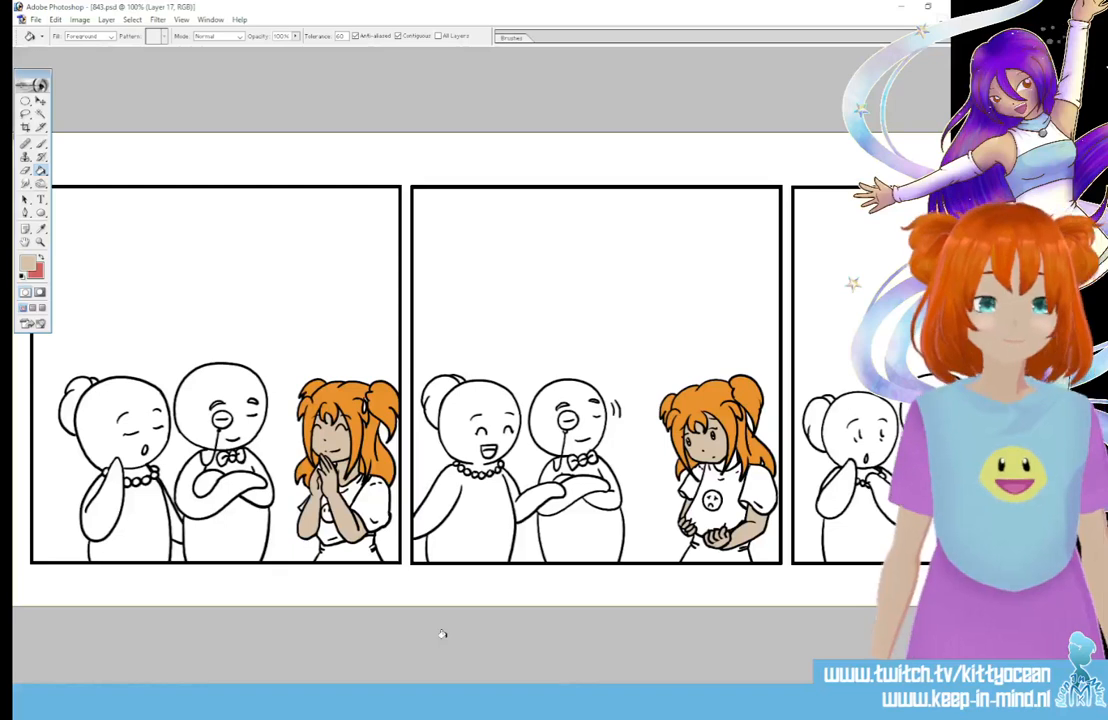
# Step: Set the foreground colour to a soft lilac with hue 285, saturation 30 and brightness 80
pyautogui.click(29, 262)
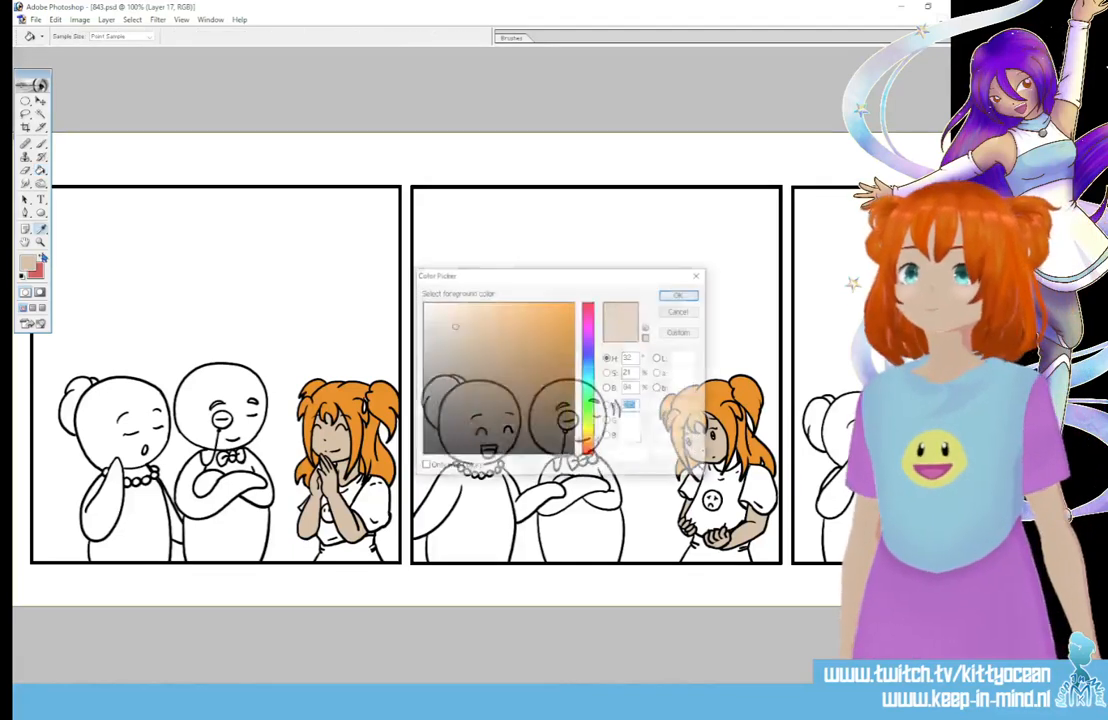
pyautogui.click(588, 333)
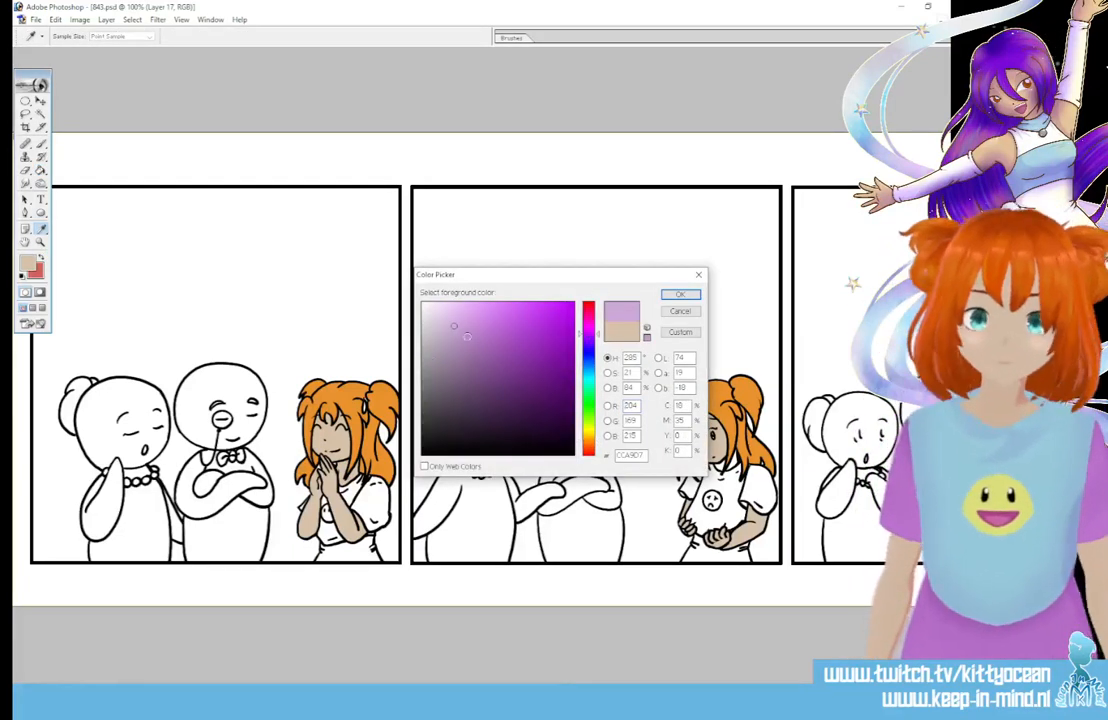
pyautogui.click(680, 294)
pyautogui.press('g')
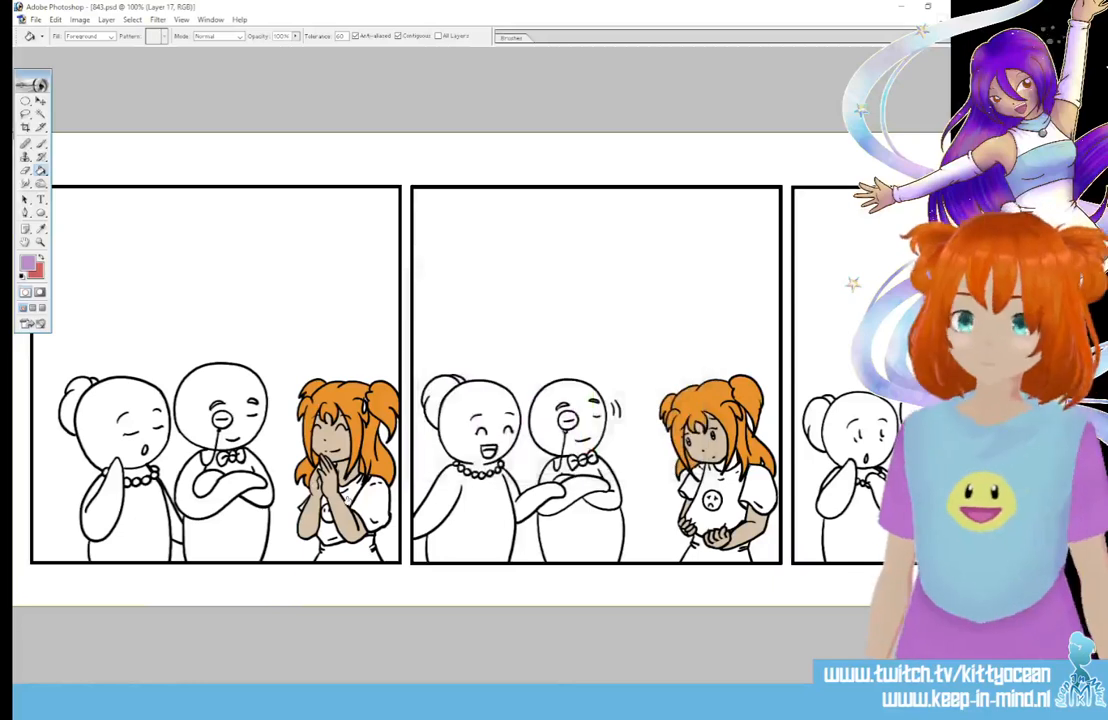
# Step: Fill the girl's sleeves and lower dress with lilac in all four panels, leaving the smiley-face shirt front white
pyautogui.click(366, 503)
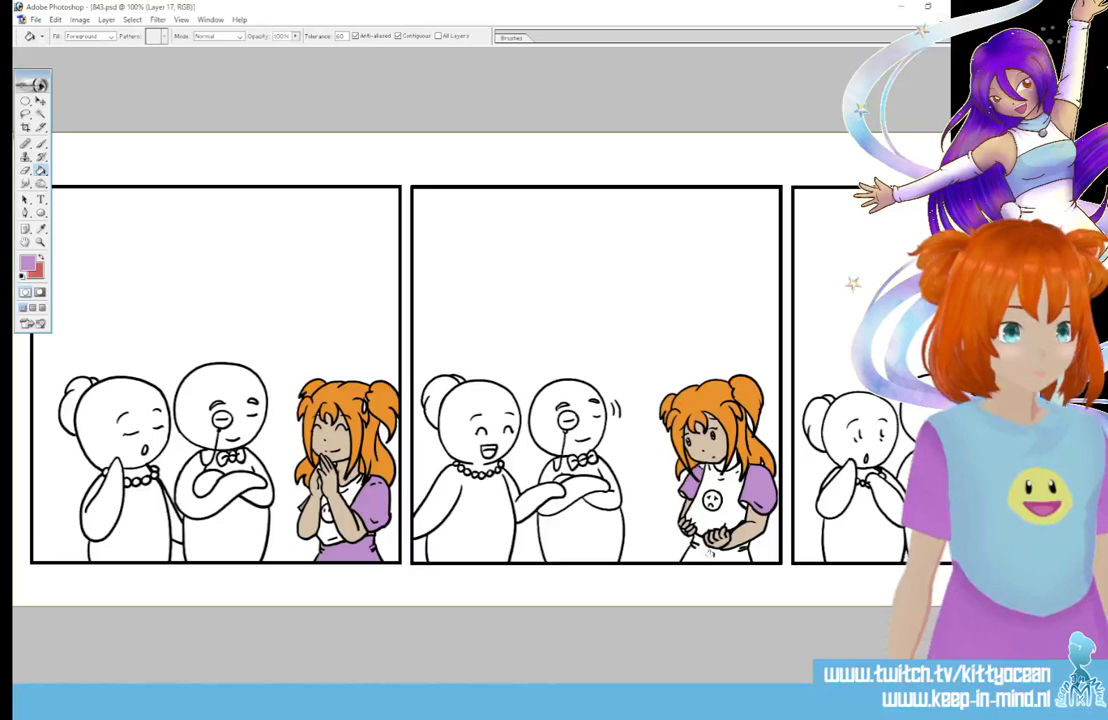
pyautogui.click(722, 518)
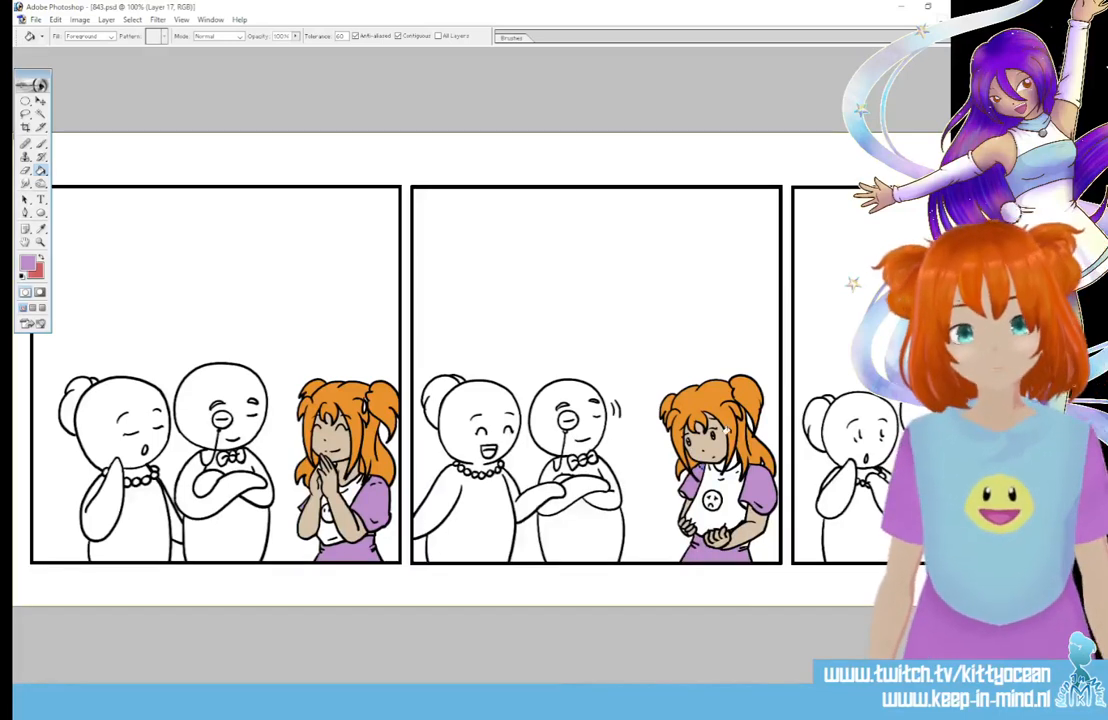
pyautogui.hscroll(10, 685, 362)
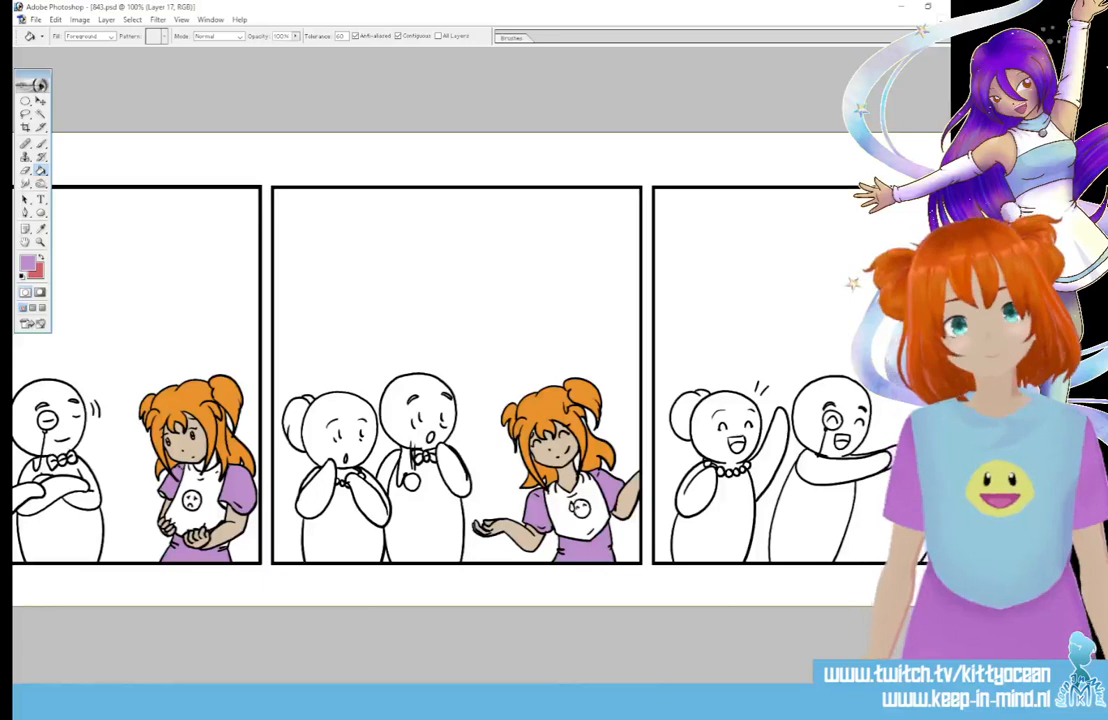
pyautogui.hscroll(2, 823, 623)
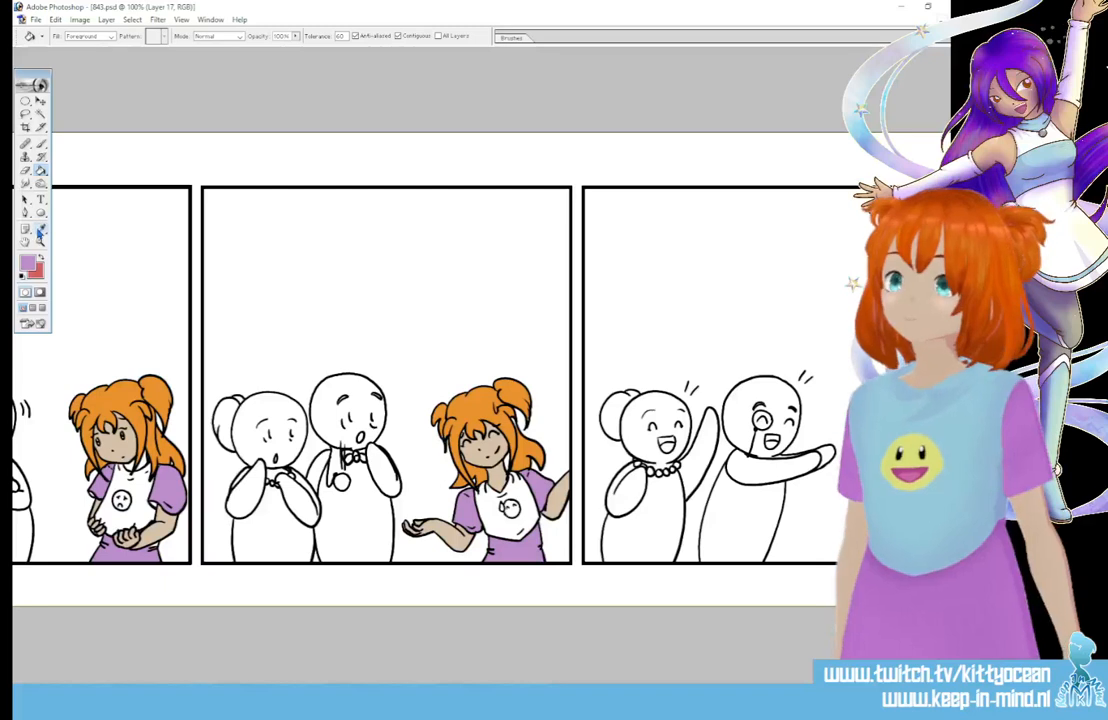
# Step: Sample the beige skin tone from the second panel girl's face as the foreground colour
pyautogui.press('i')
pyautogui.click(111, 398)
pyautogui.press('g')
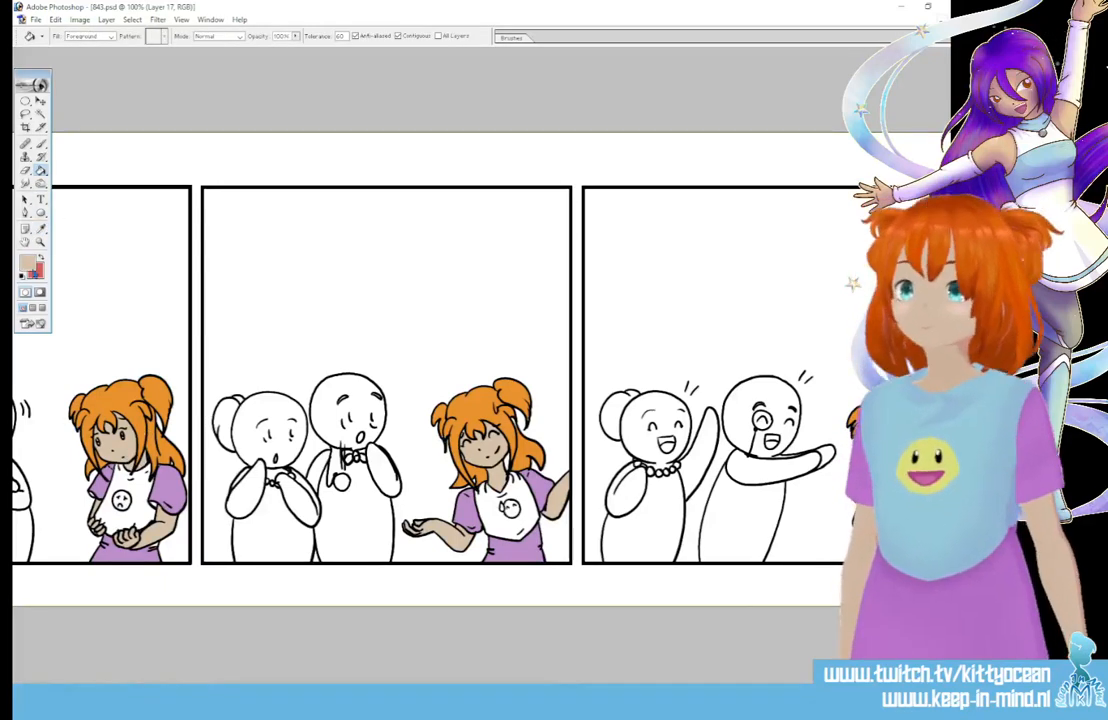
# Step: Set the foreground colour to a light turquoise by sampling the lilac sleeve and shifting its hue to cyan
pyautogui.click(40, 228)
pyautogui.click(27, 263)
pyautogui.click(169, 491)
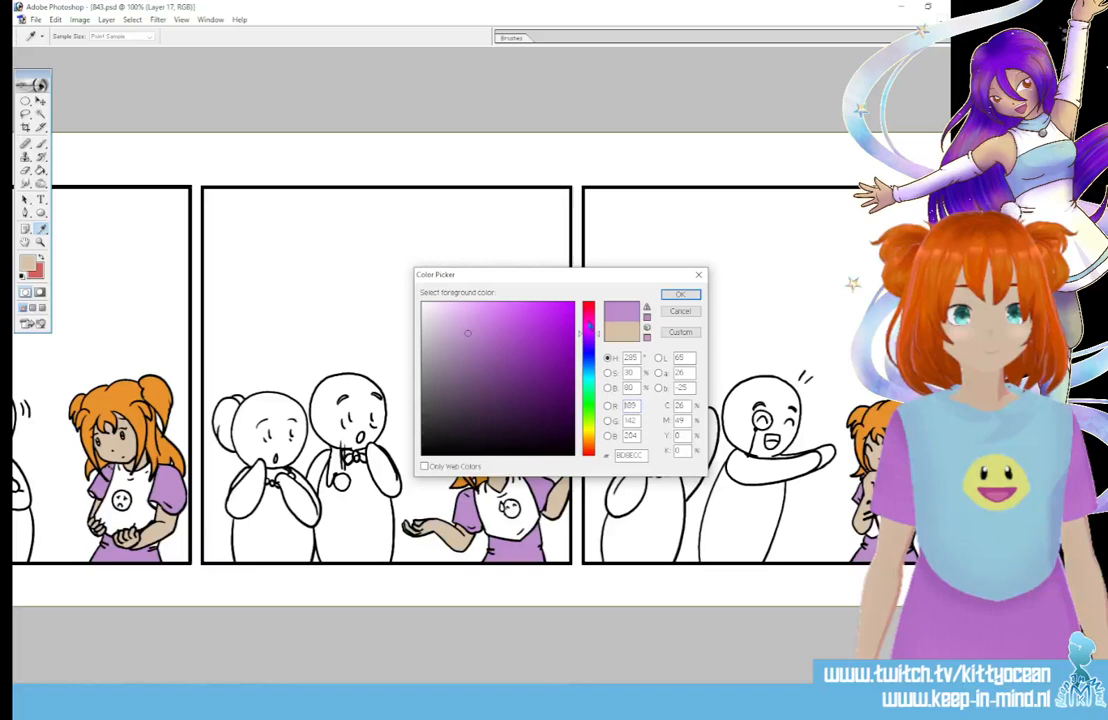
pyautogui.click(588, 382)
pyautogui.click(680, 294)
pyautogui.press('g')
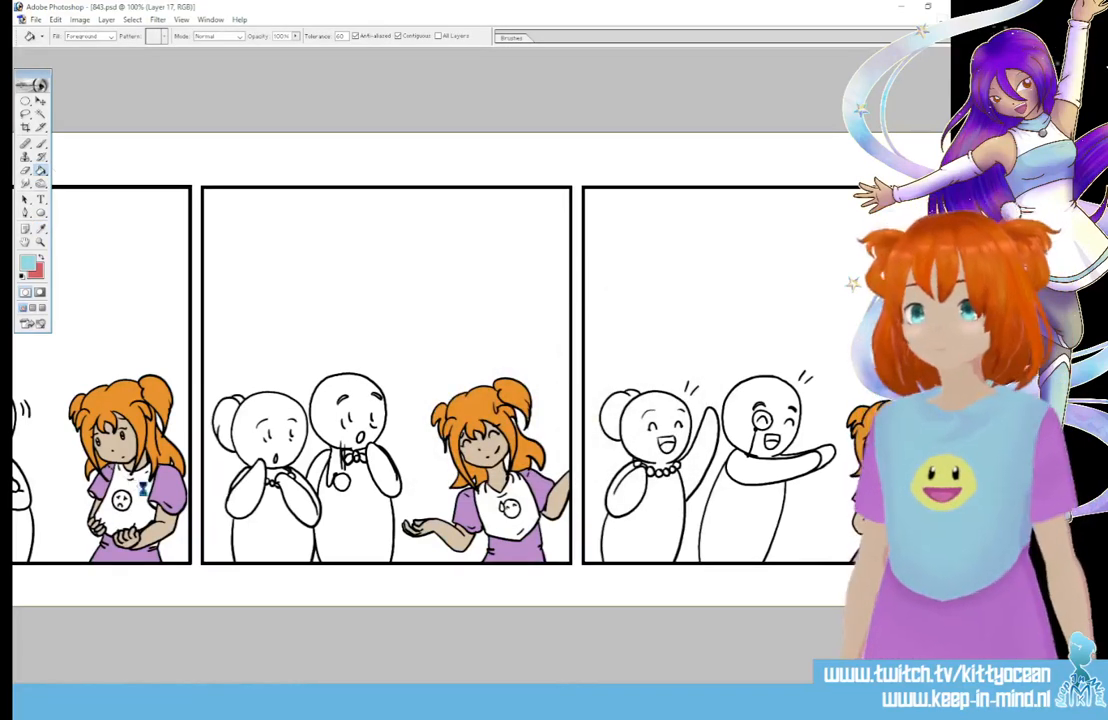
# Step: Fill the girl's shirt front with turquoise in every panel, leaving the smiley emblem white
pyautogui.click(143, 490)
pyautogui.click(508, 508)
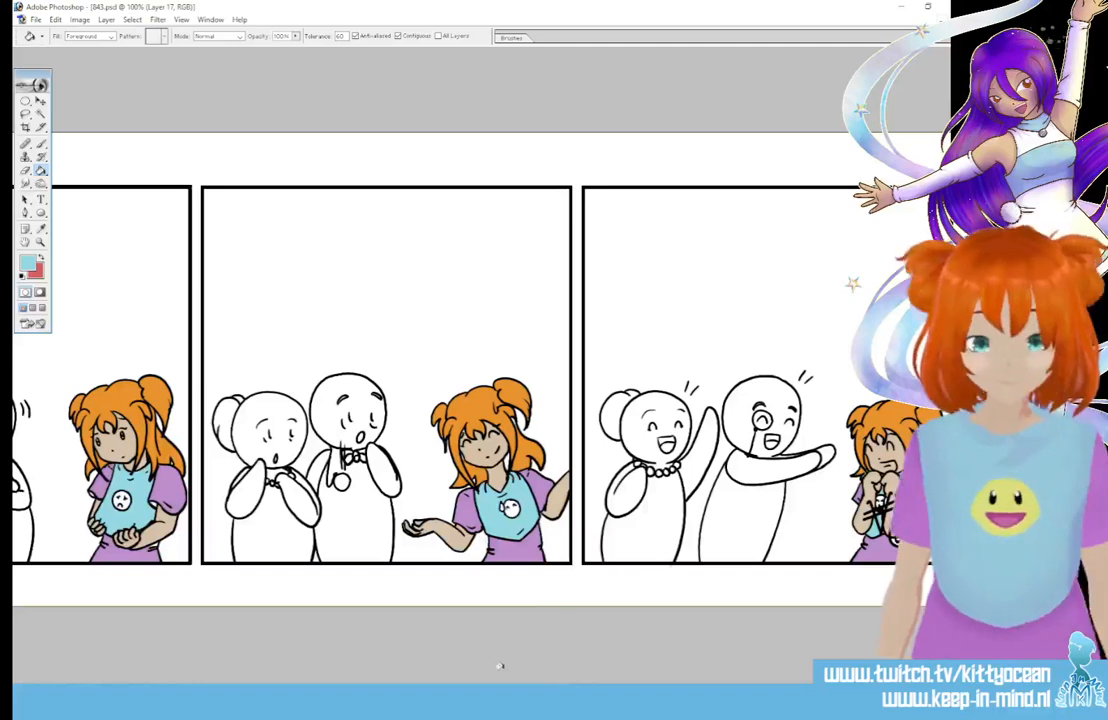
pyautogui.moveTo(526, 688); pyautogui.dragTo(236, 688)
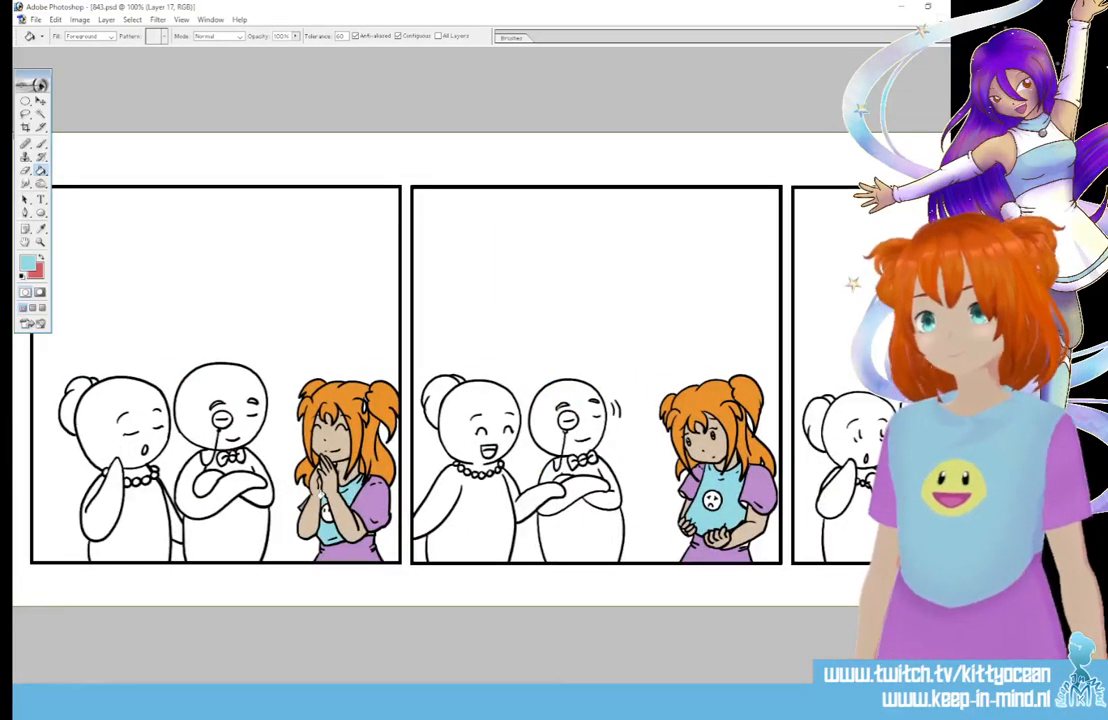
# Step: Fill the old man's bow tie with the muted red background colour in the first three panels
pyautogui.press('x')
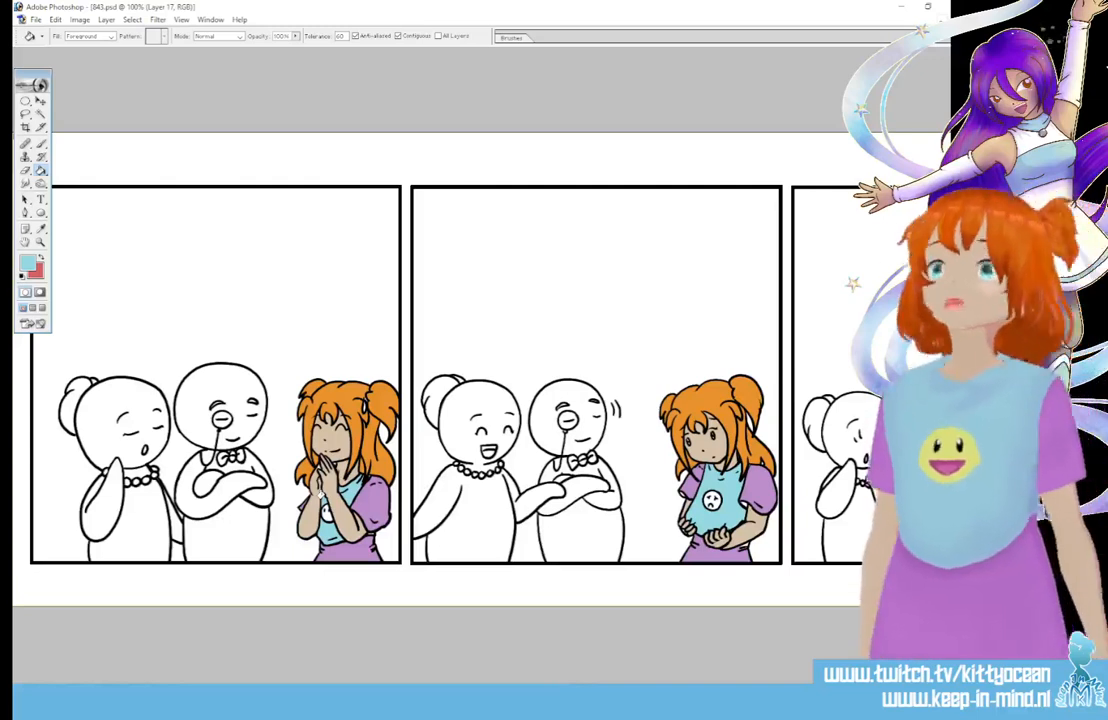
pyautogui.click(224, 458)
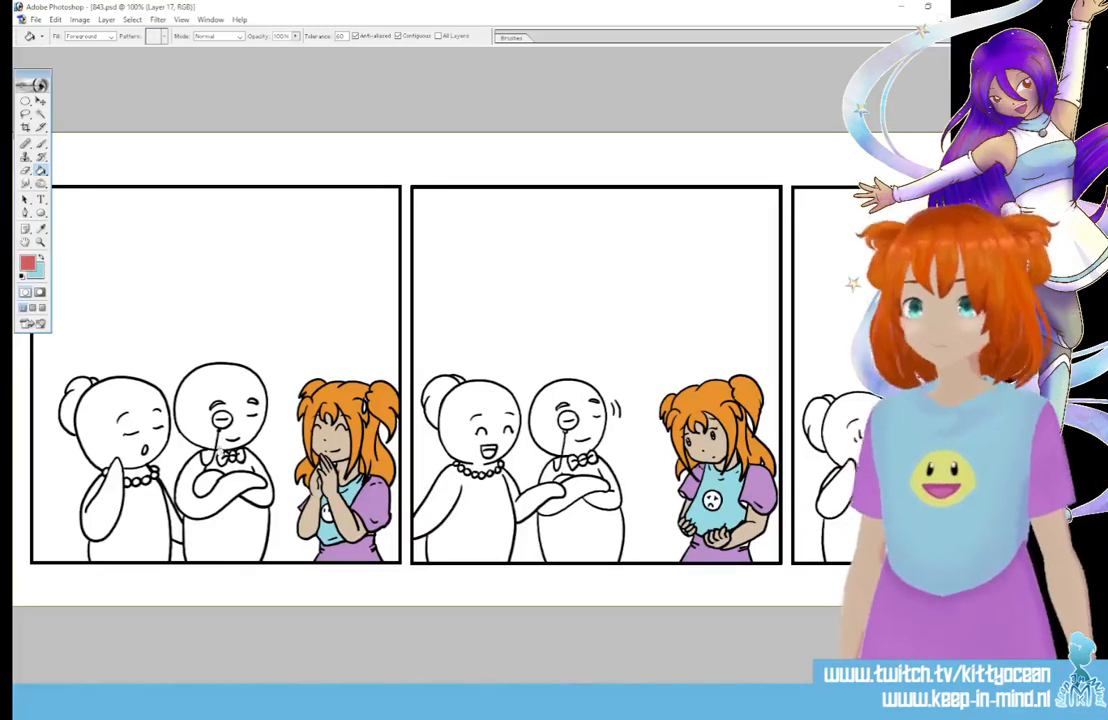
pyautogui.click(230, 457)
pyautogui.click(238, 457)
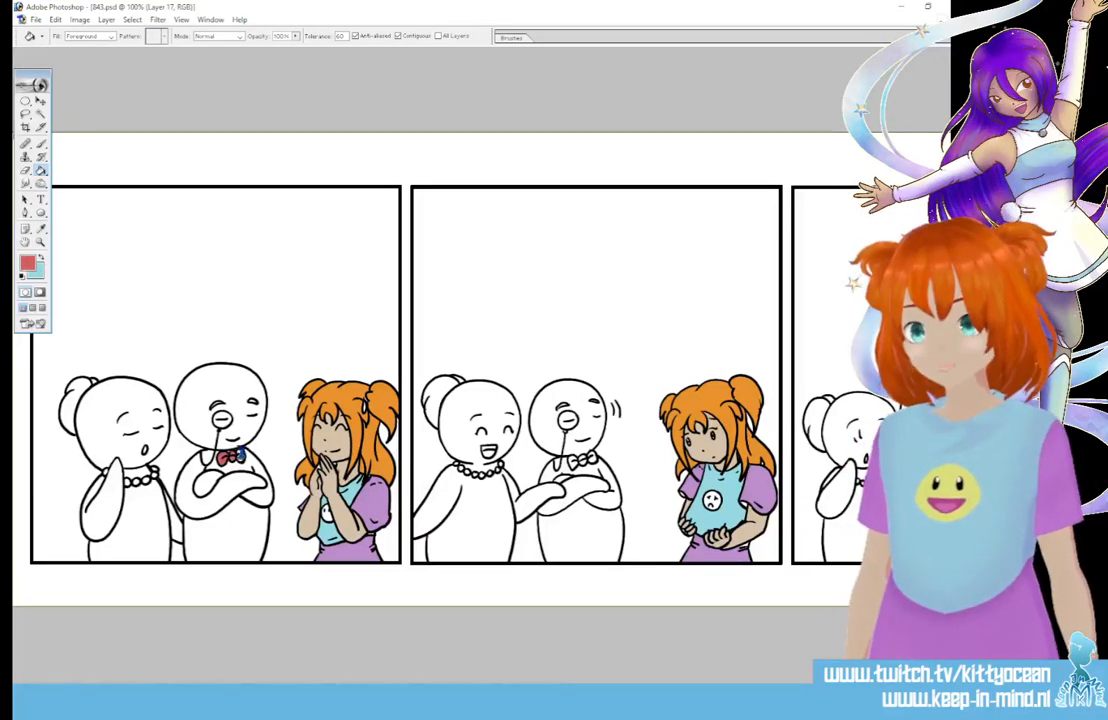
pyautogui.click(573, 462)
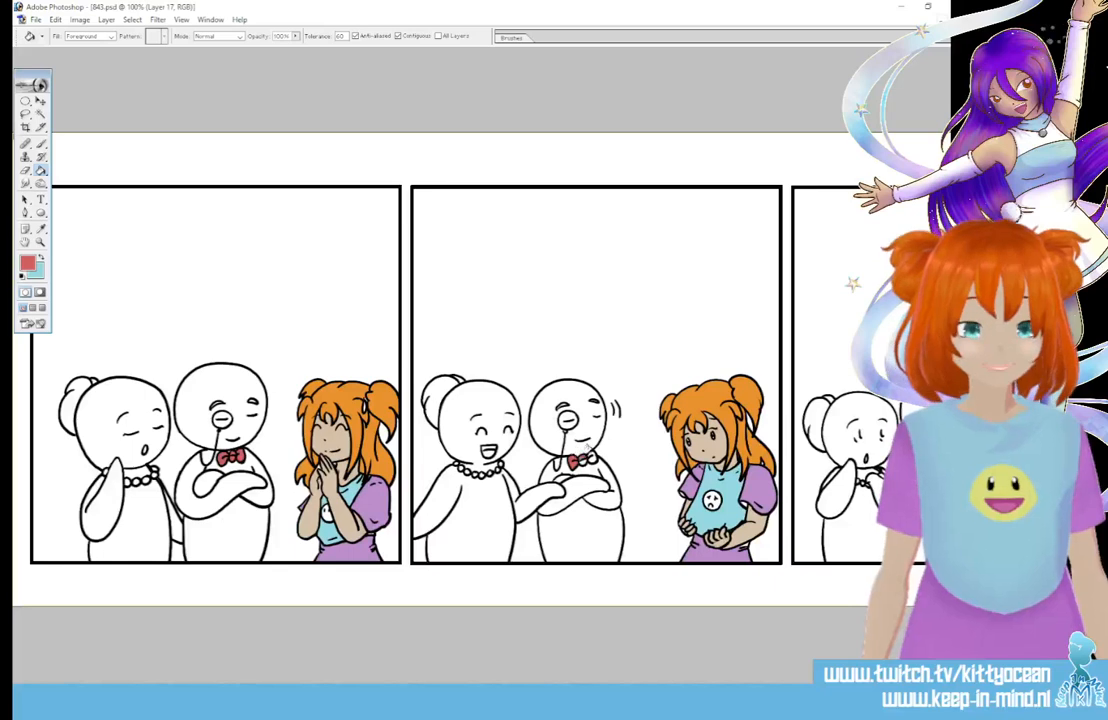
pyautogui.moveTo(590, 692); pyautogui.dragTo(798, 692)
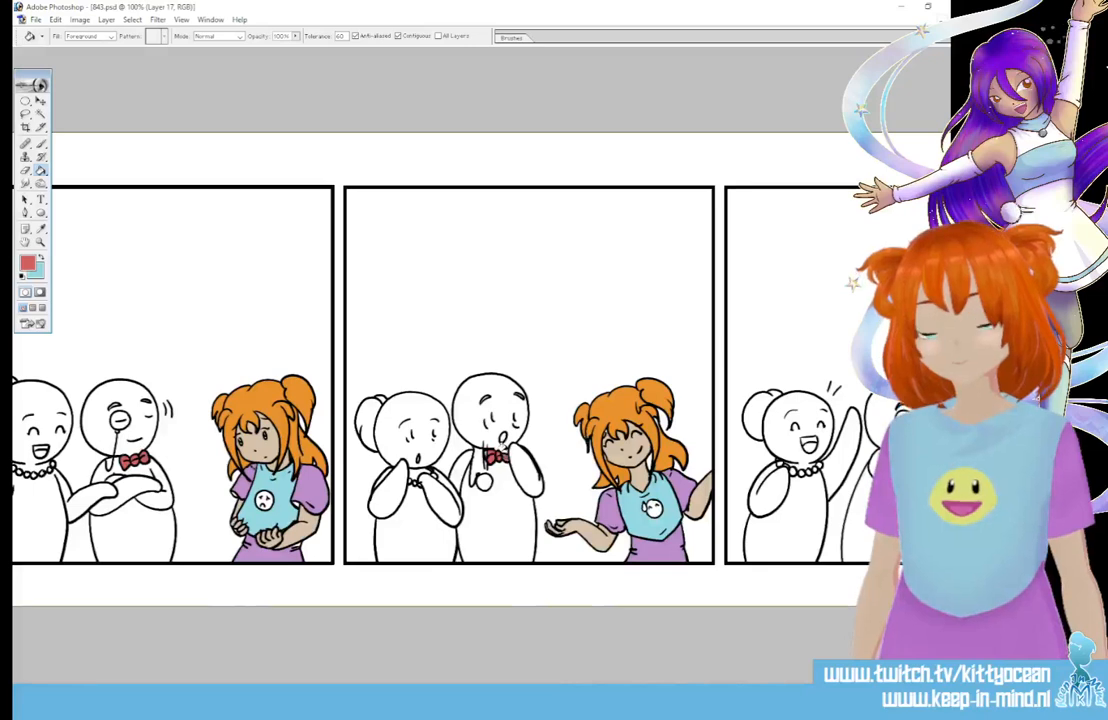
pyautogui.moveTo(722, 692); pyautogui.dragTo(803, 692)
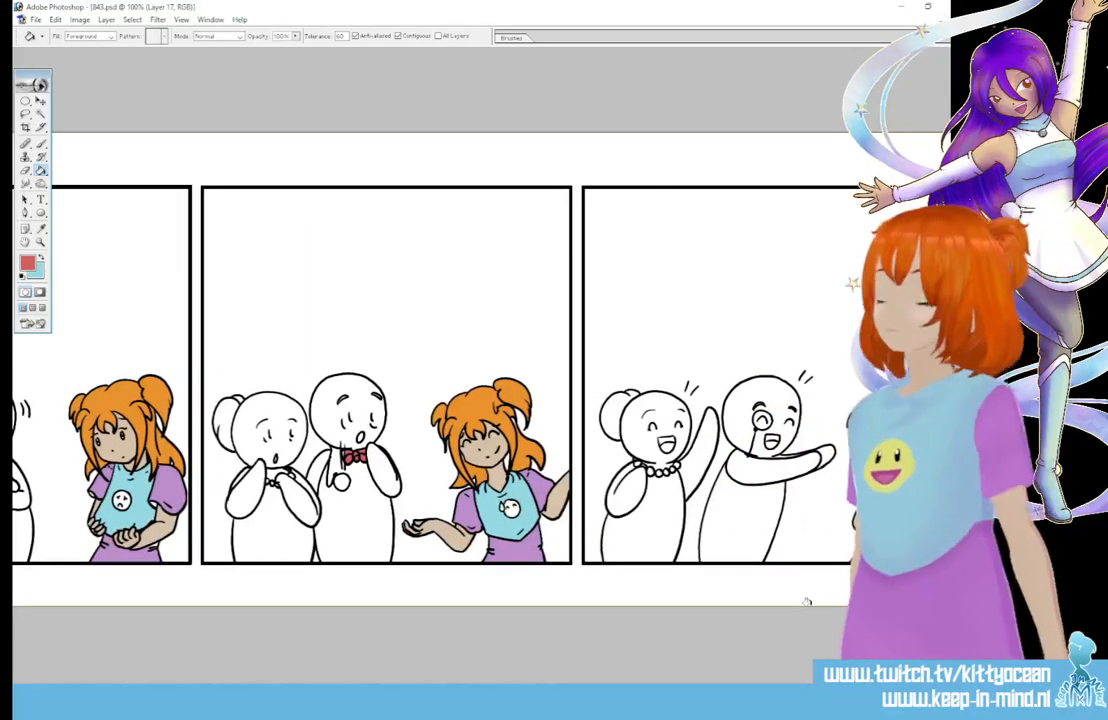
# Step: Fill the smiley emblem on the girl's shirt with pale yellow (F0F1AA) in every panel
pyautogui.click(31, 267)
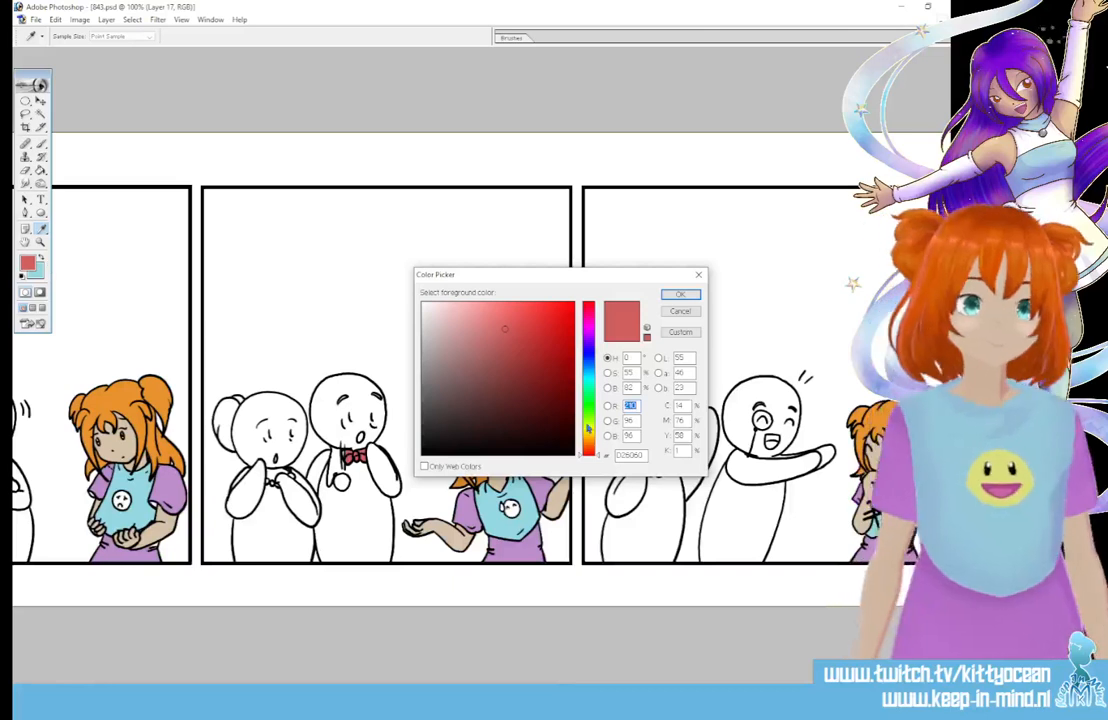
pyautogui.click(589, 430)
pyautogui.click(680, 294)
pyautogui.press('g')
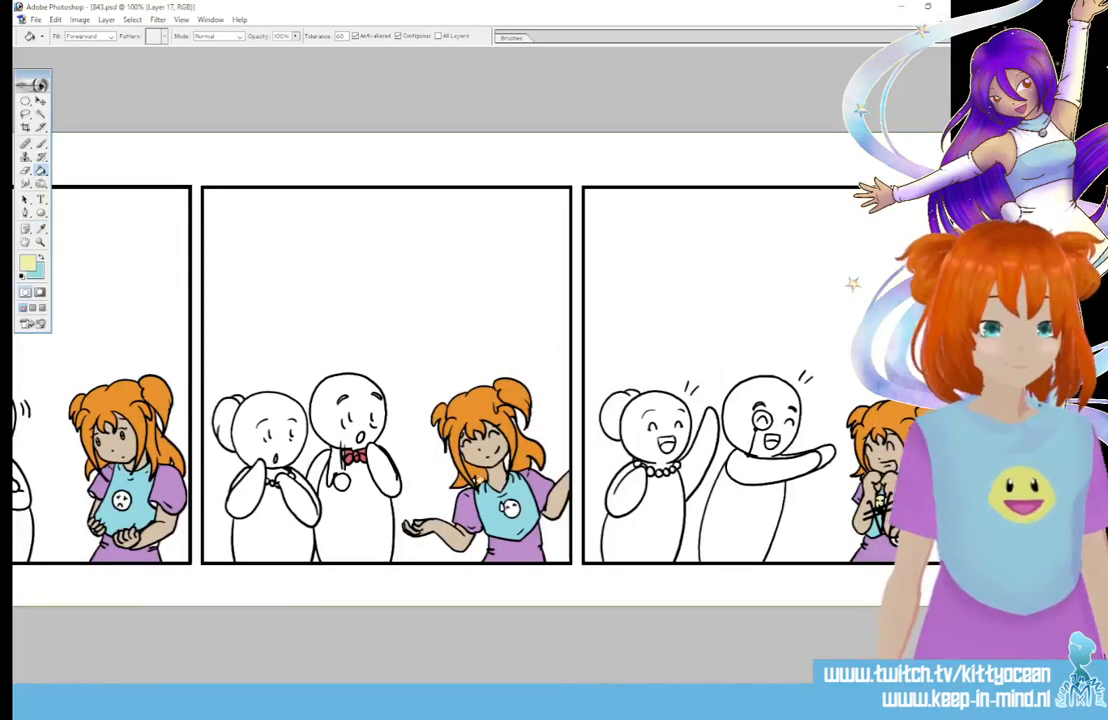
pyautogui.click(509, 506)
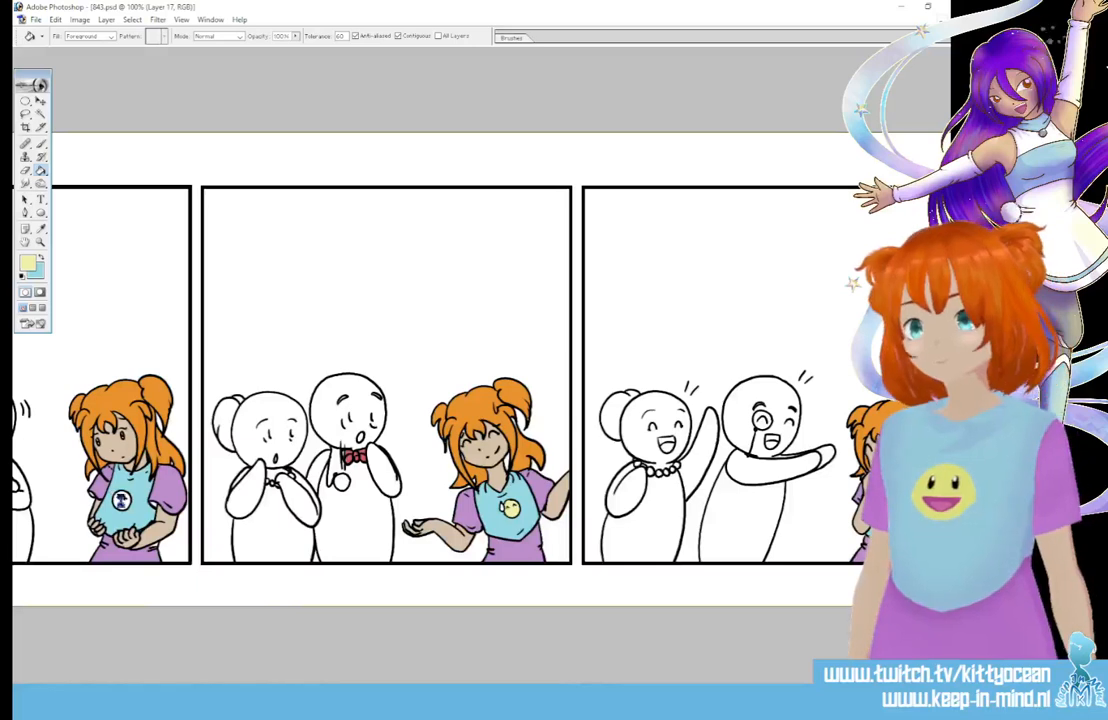
pyautogui.click(121, 498)
pyautogui.moveTo(398, 691); pyautogui.dragTo(46, 691)
pyautogui.click(326, 511)
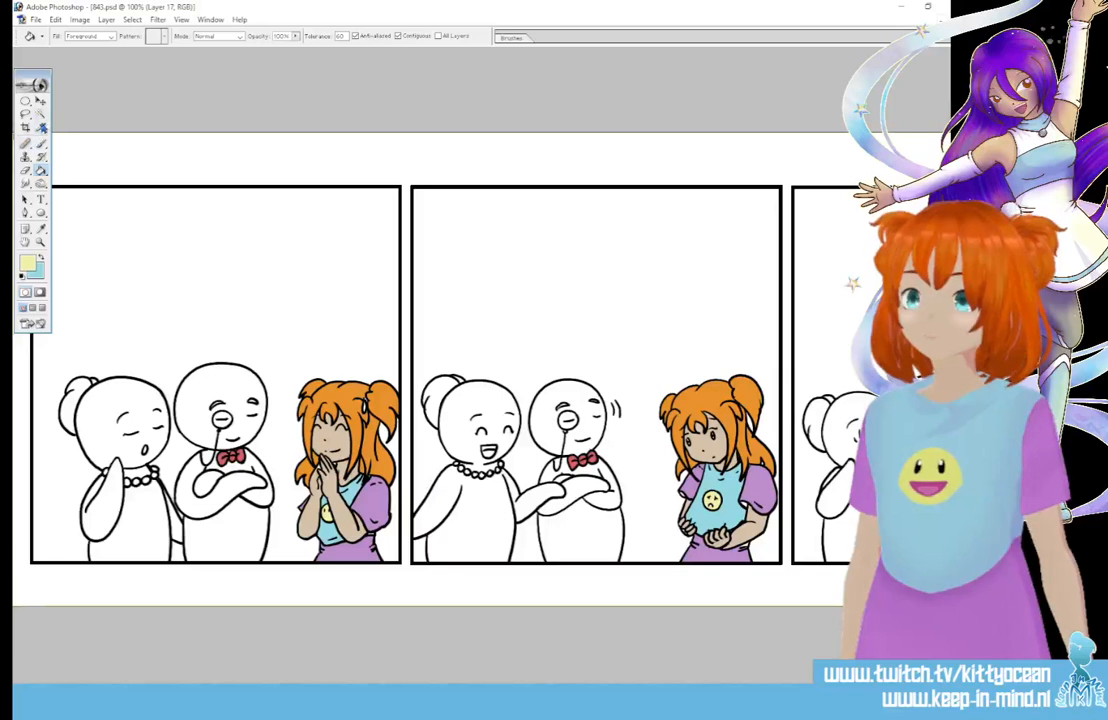
pyautogui.click(40, 113)
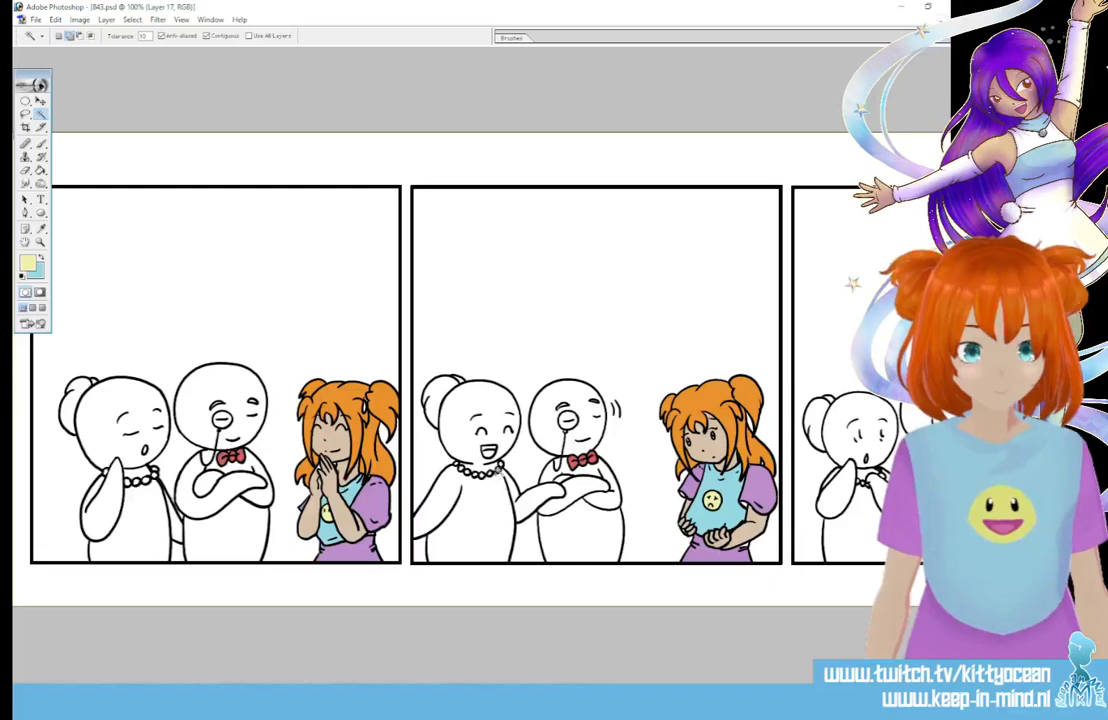
pyautogui.moveTo(863, 500); pyautogui.dragTo(463, 484)
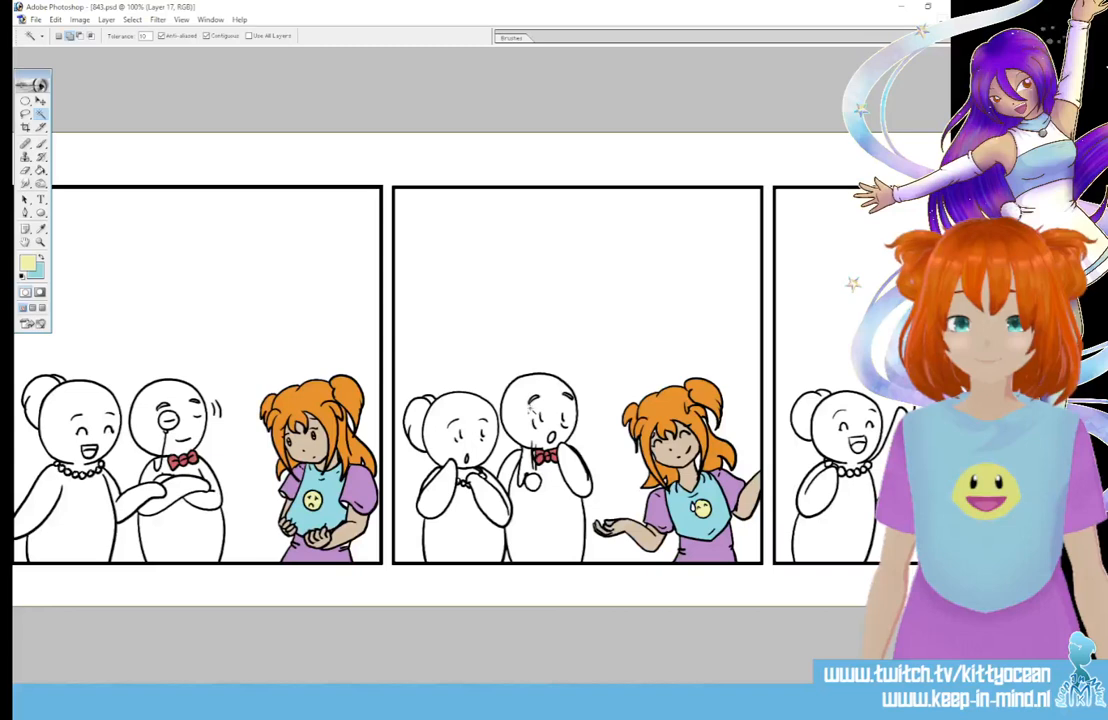
pyautogui.click(26, 114)
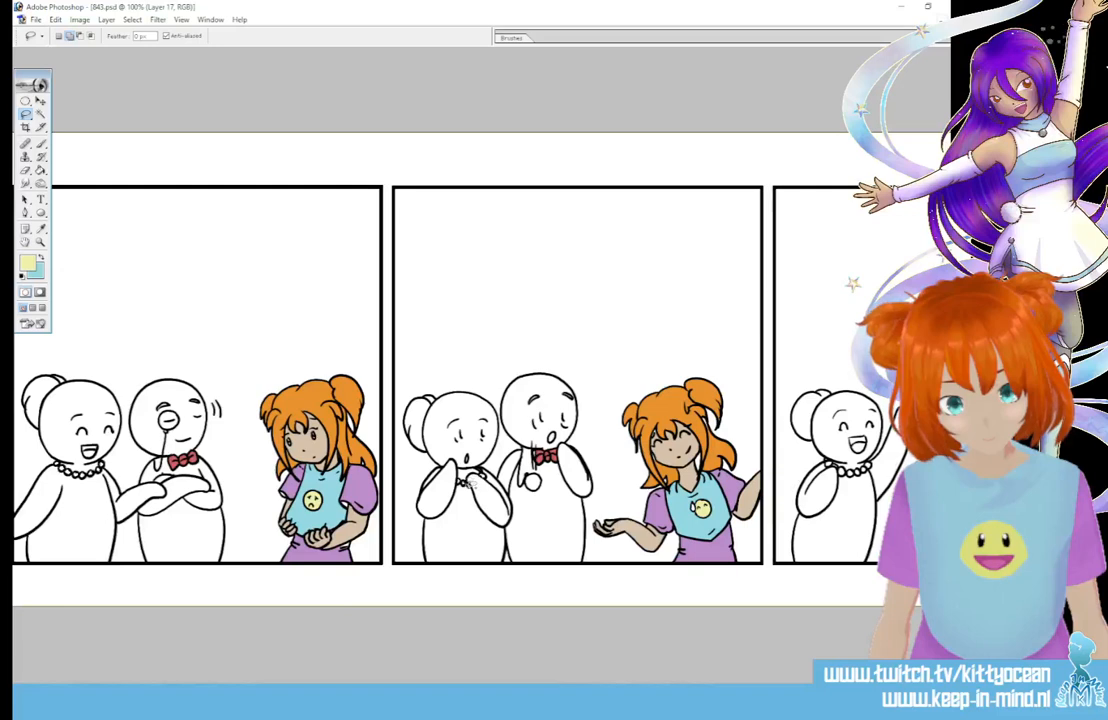
pyautogui.moveTo(477, 470); pyautogui.dragTo(287, 472)
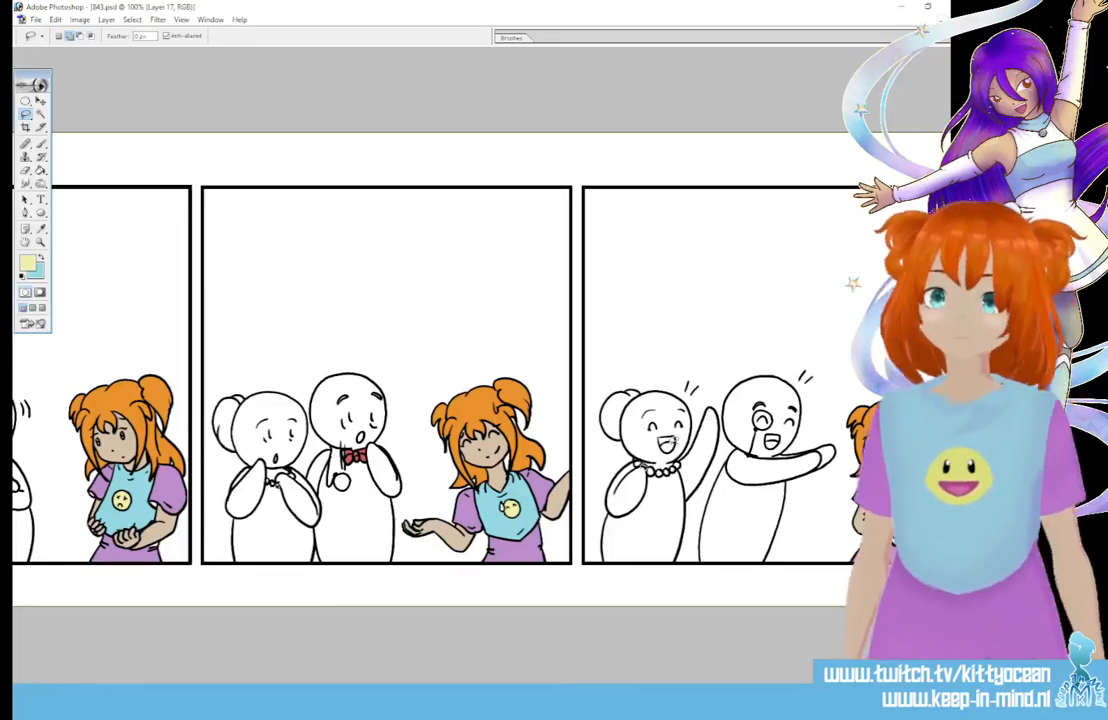
pyautogui.click(81, 36)
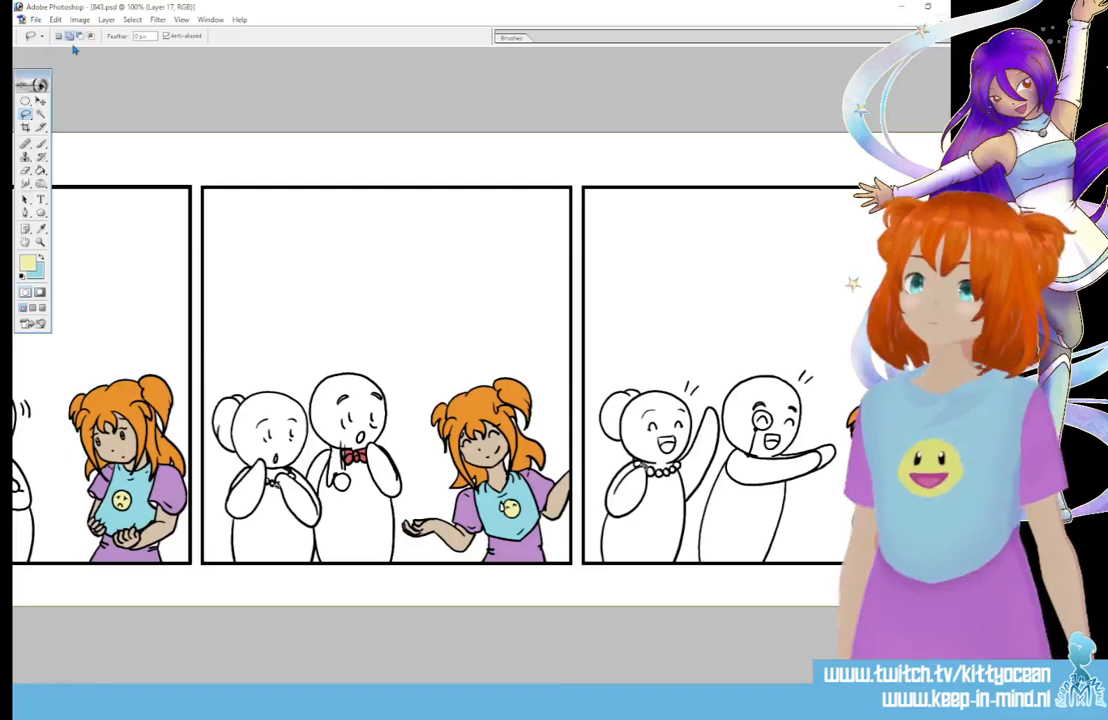
pyautogui.click(41, 114)
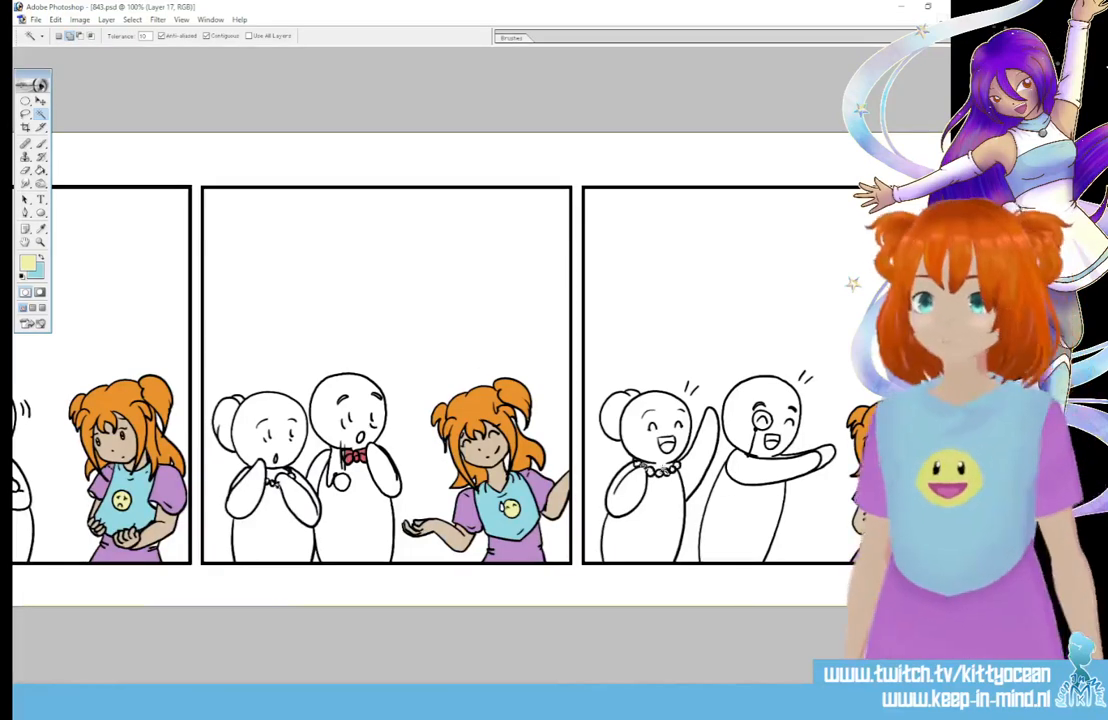
# Step: Paint the old woman's necklace beads pale yellow in all panels using the 9 px brush with Shape Dynamics turned off
pyautogui.press('b')
pyautogui.click(515, 38)
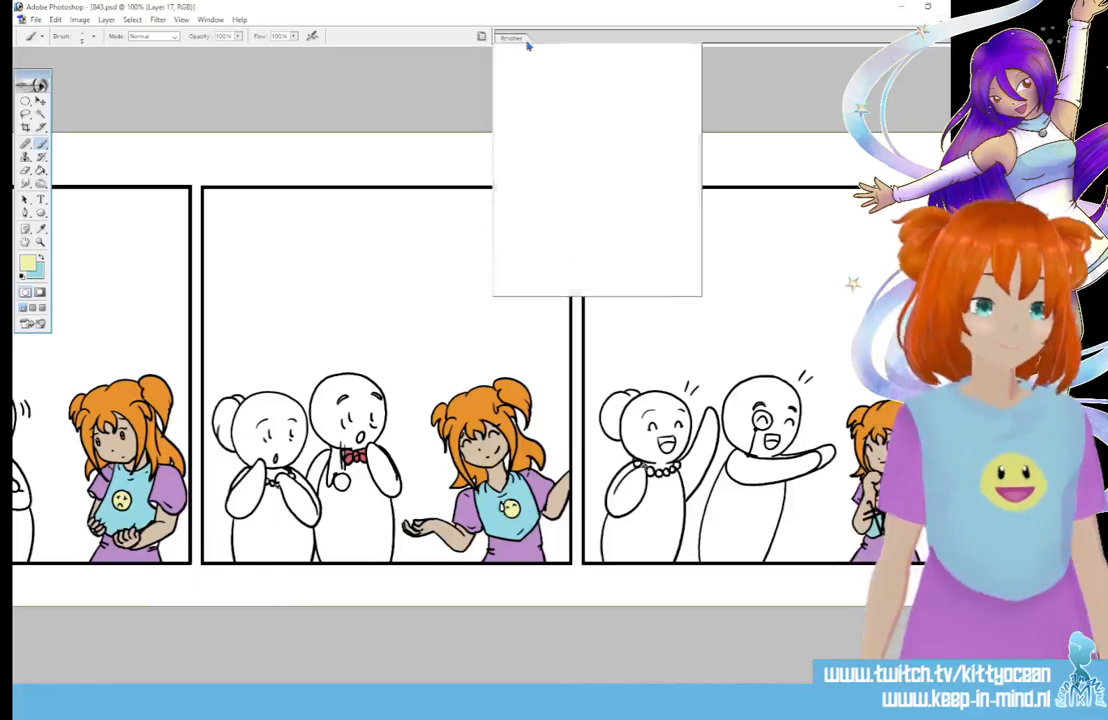
pyautogui.click(622, 174)
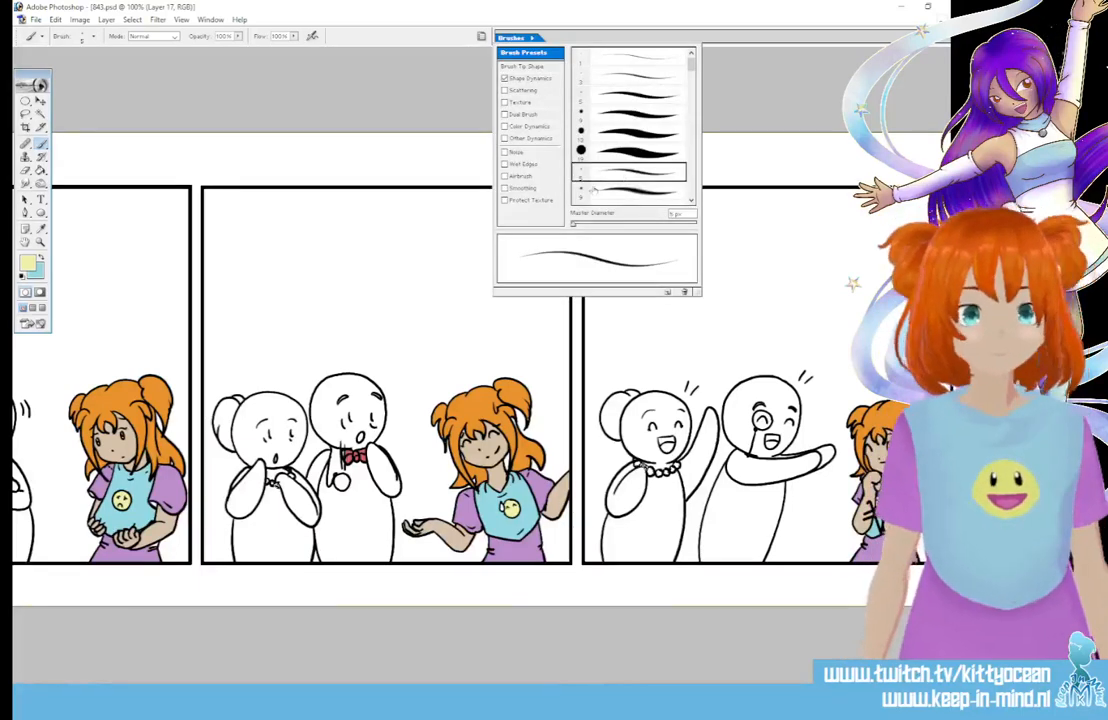
pyautogui.click(616, 191)
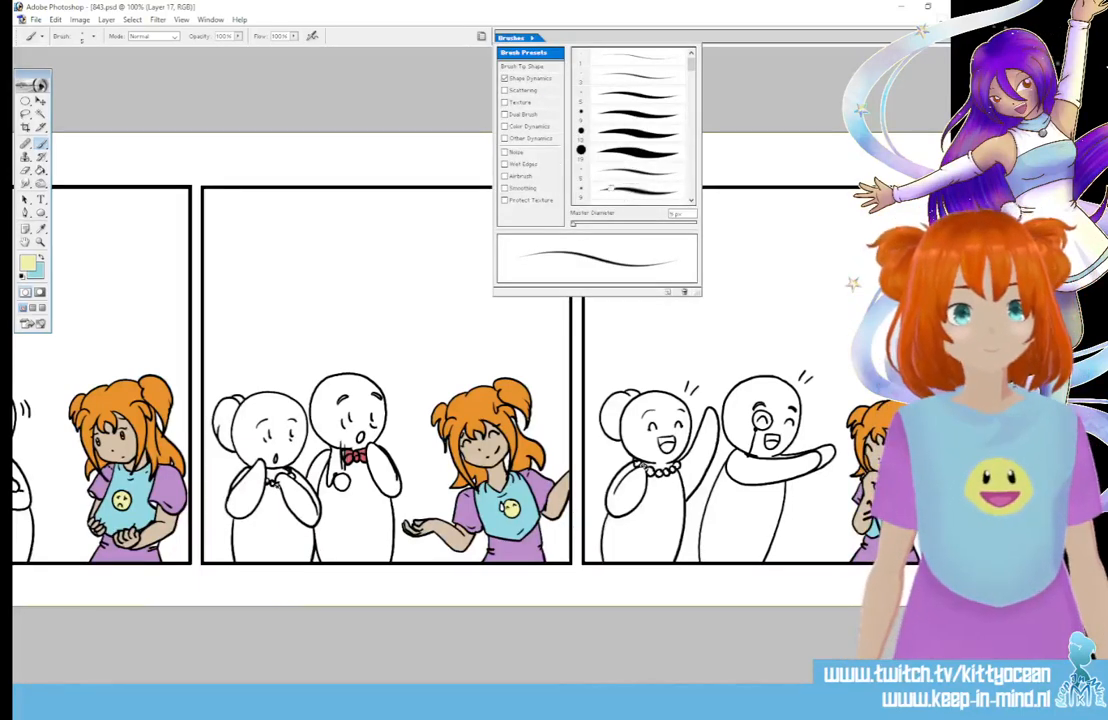
pyautogui.click(505, 79)
pyautogui.click(267, 481)
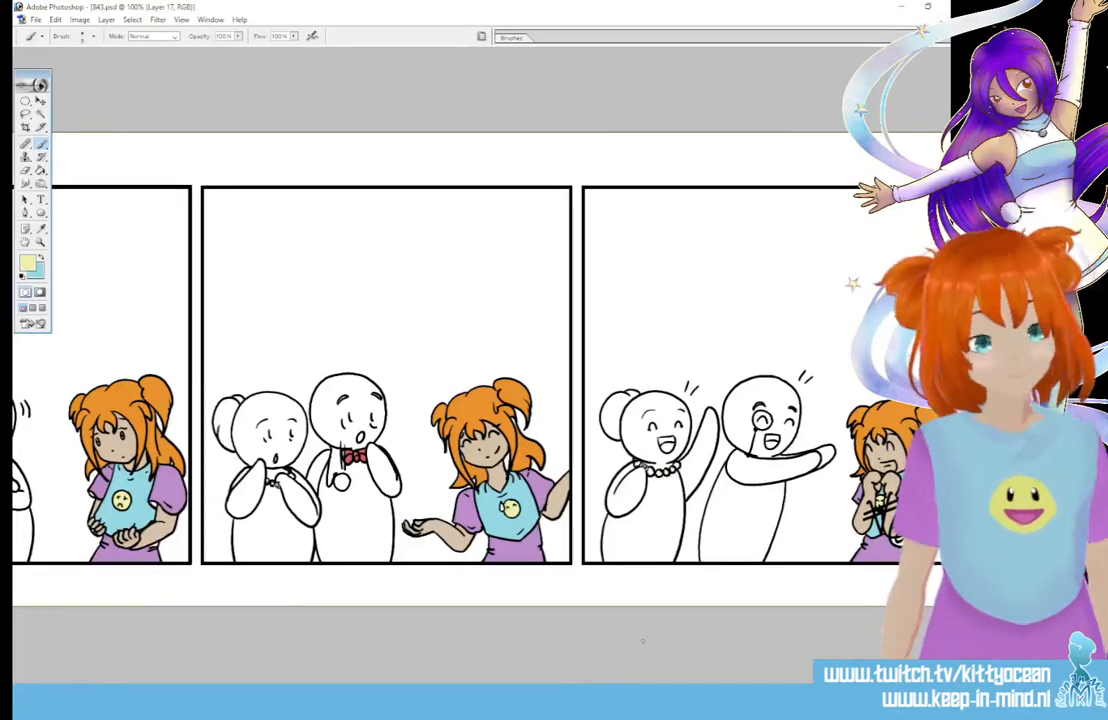
pyautogui.hscroll(-6, 555, 403)
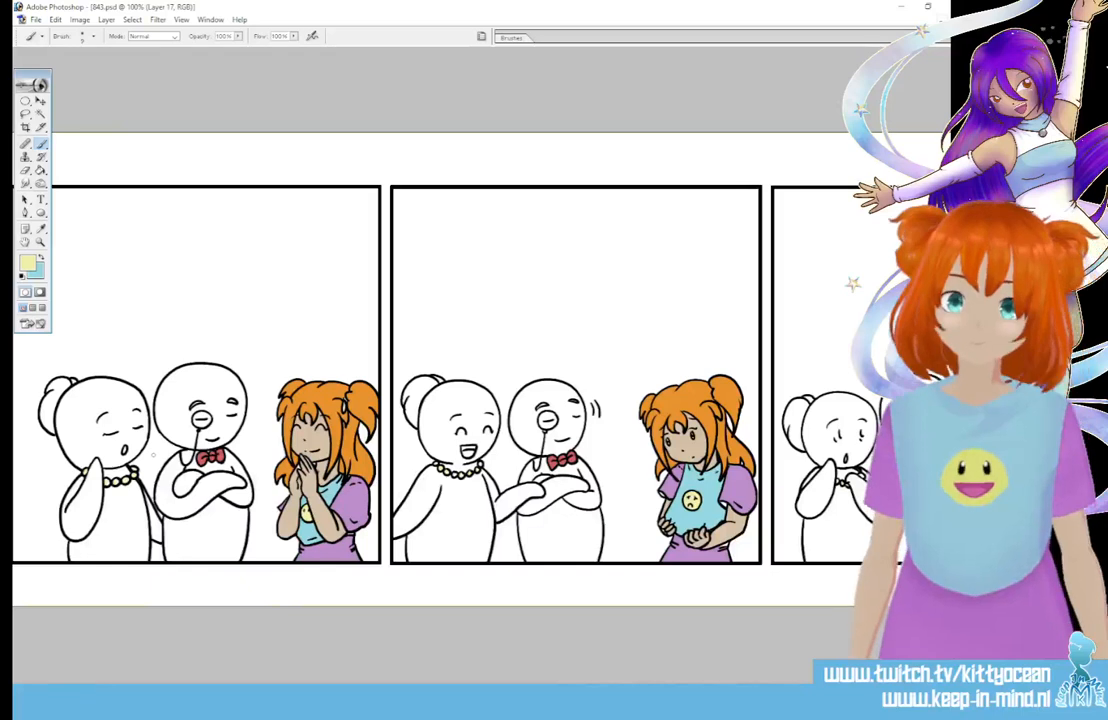
# Step: Fill the old woman's hair bun with grey (hue 61, saturation 1, brightness 70) in all four panels
pyautogui.click(34, 264)
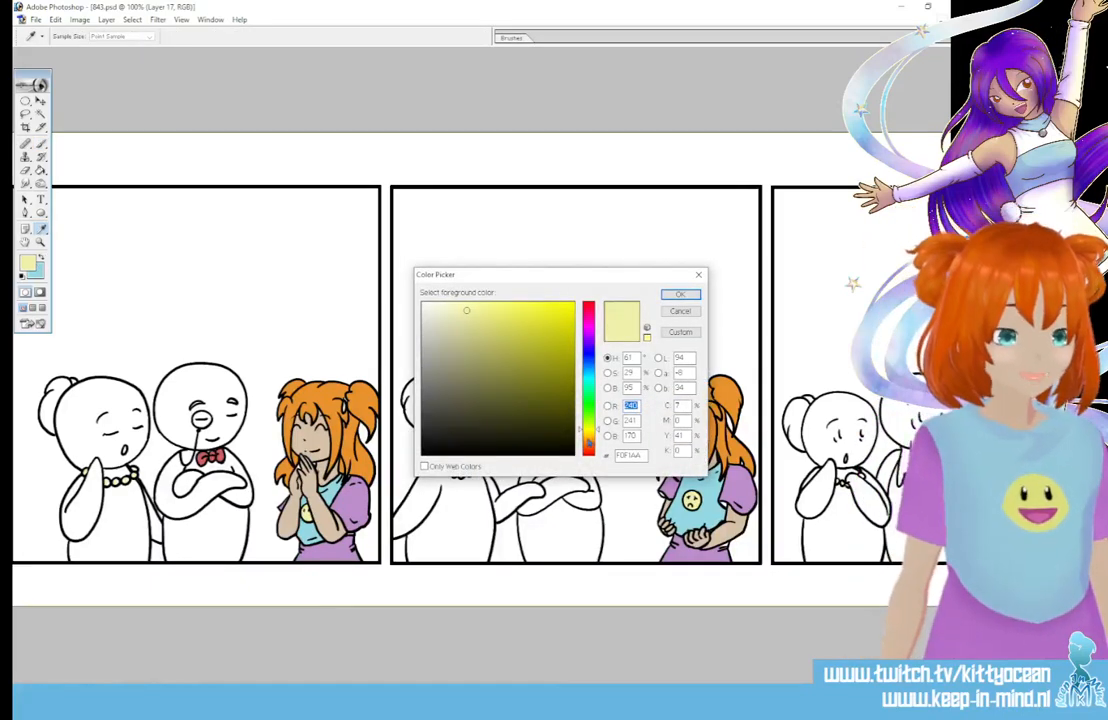
pyautogui.click(433, 343)
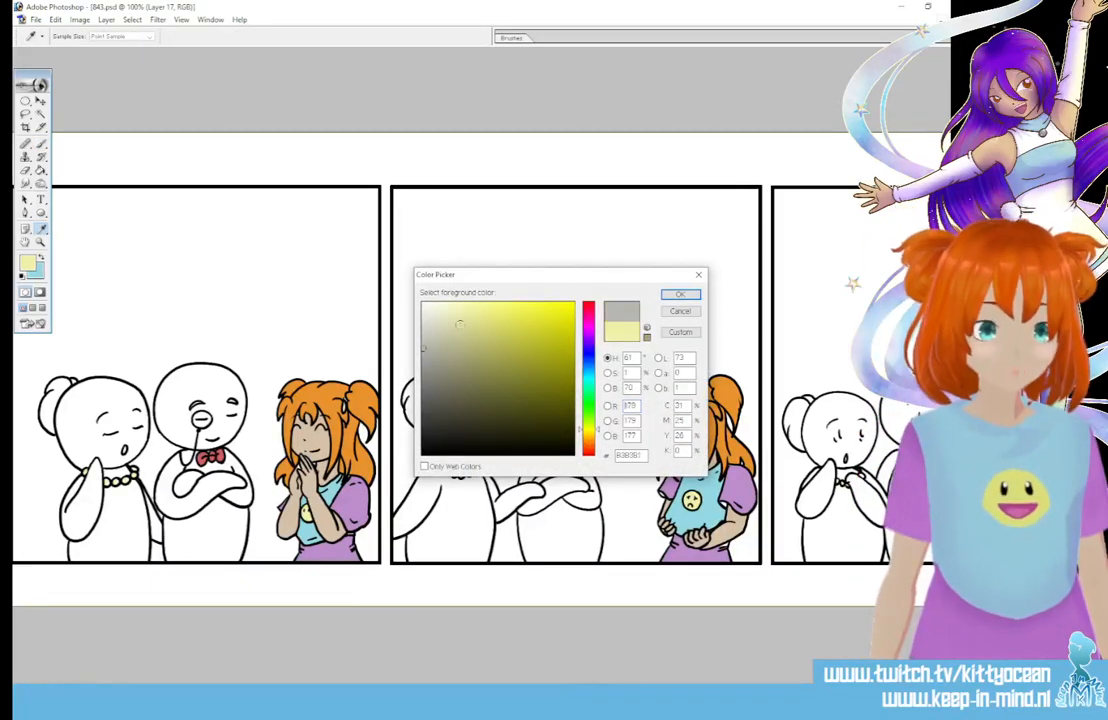
pyautogui.click(679, 295)
pyautogui.click(41, 171)
pyautogui.click(55, 390)
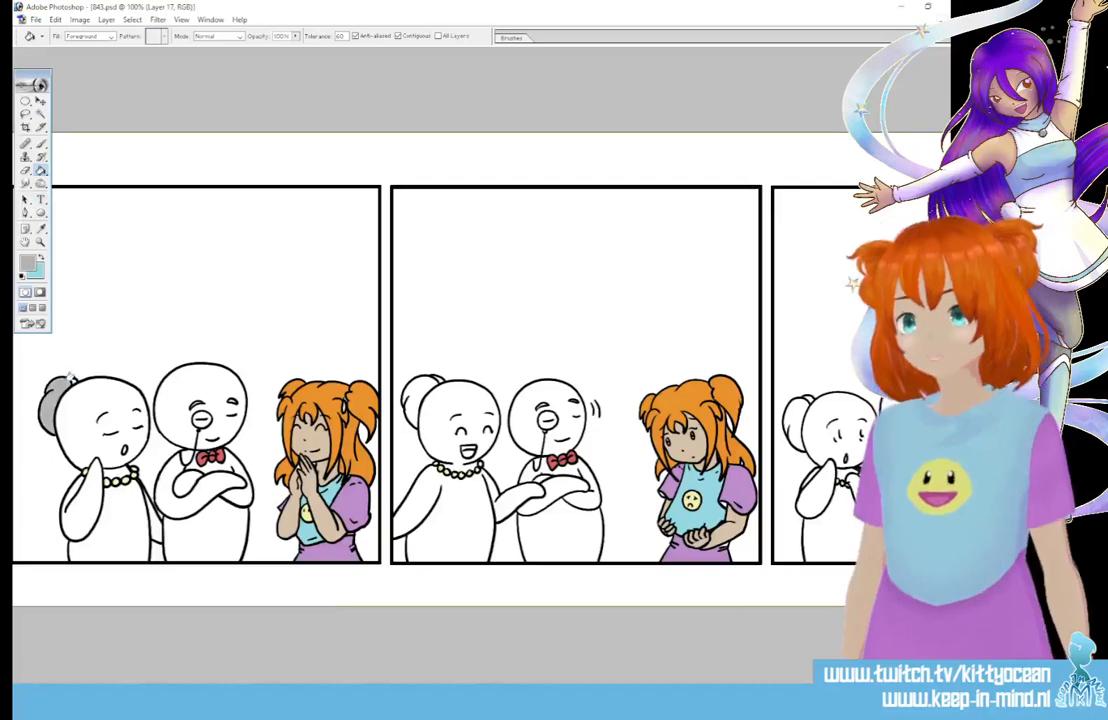
pyautogui.click(410, 388)
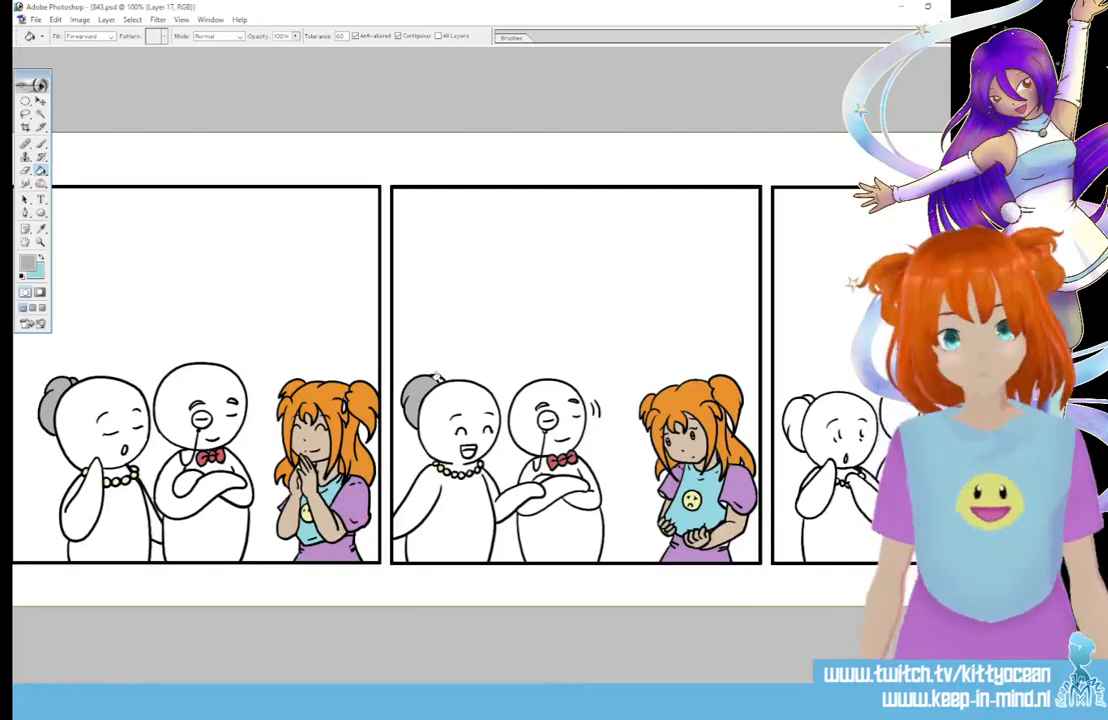
pyautogui.hscroll(4, 633, 574)
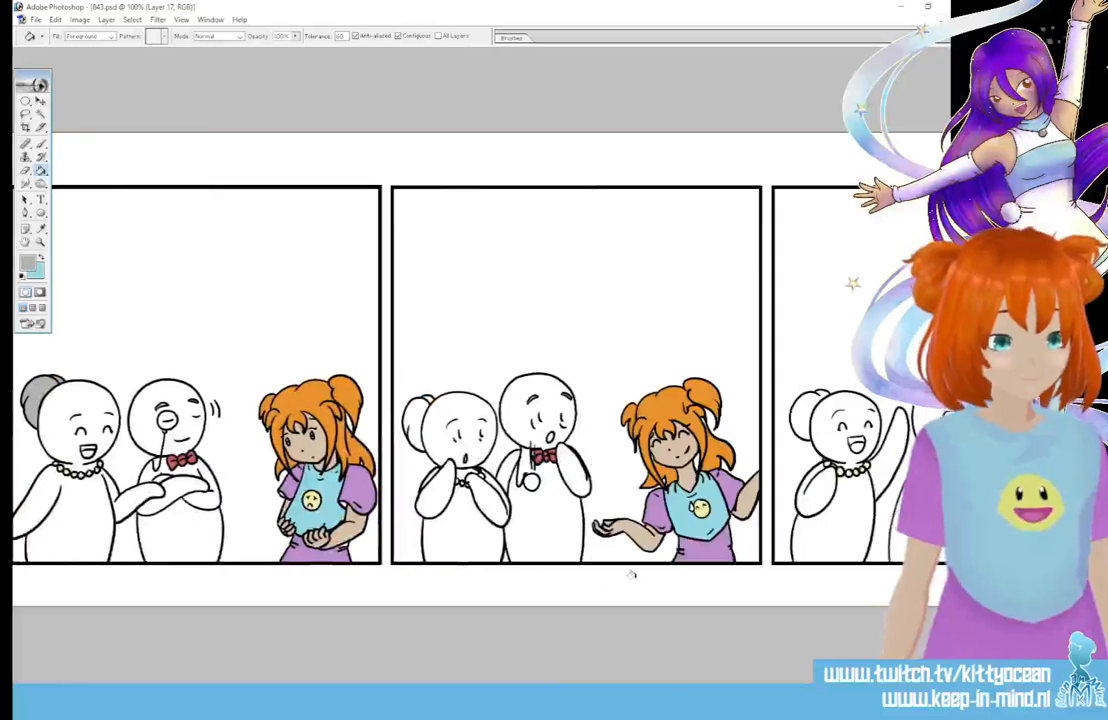
pyautogui.click(805, 408)
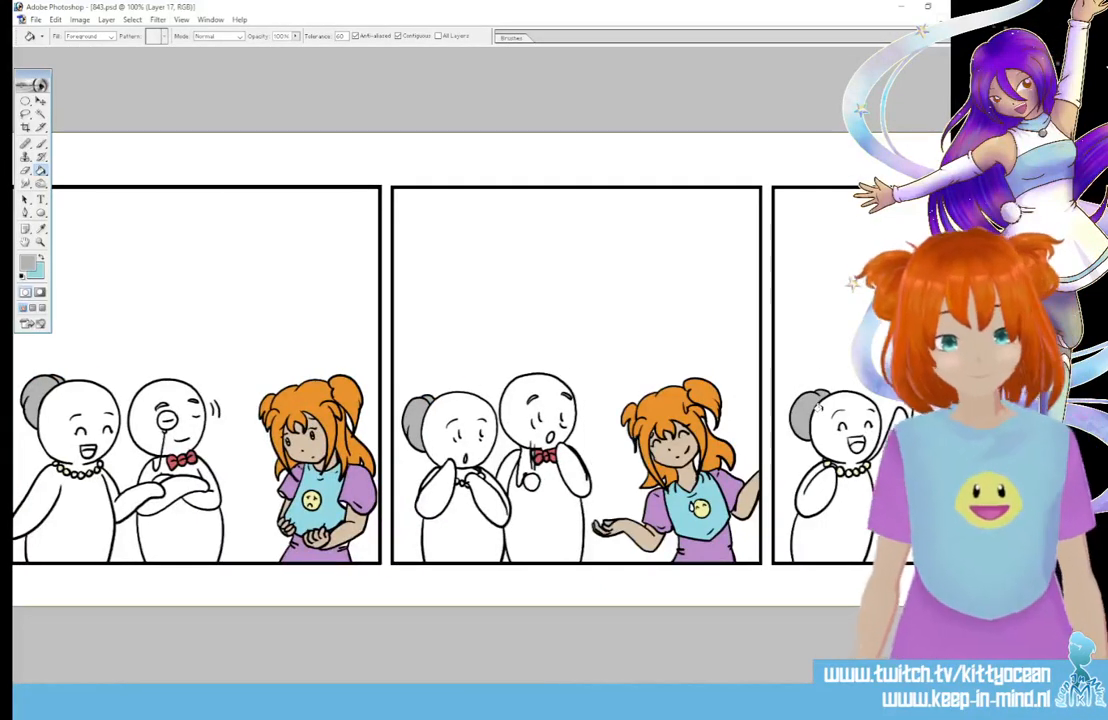
# Step: Paint the old man's eyebrows grey in every panel with the 5 px brush
pyautogui.press('b')
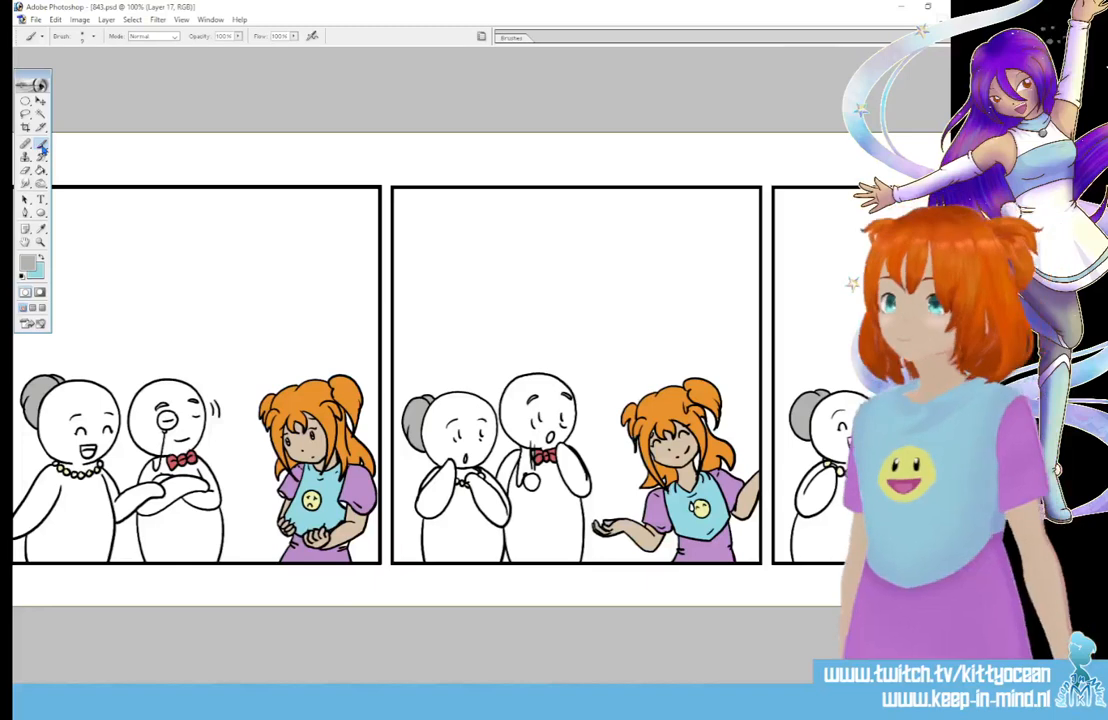
pyautogui.hotkey('ctrl', '+')
pyautogui.hotkey('ctrl', '+')
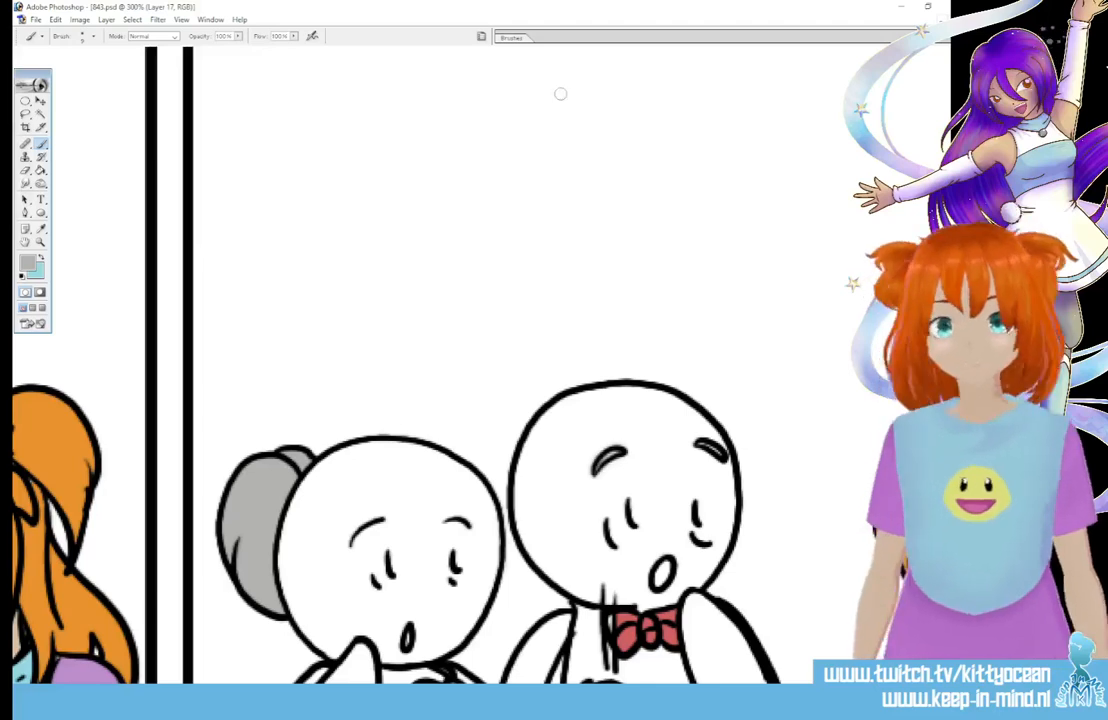
pyautogui.click(512, 39)
pyautogui.click(633, 101)
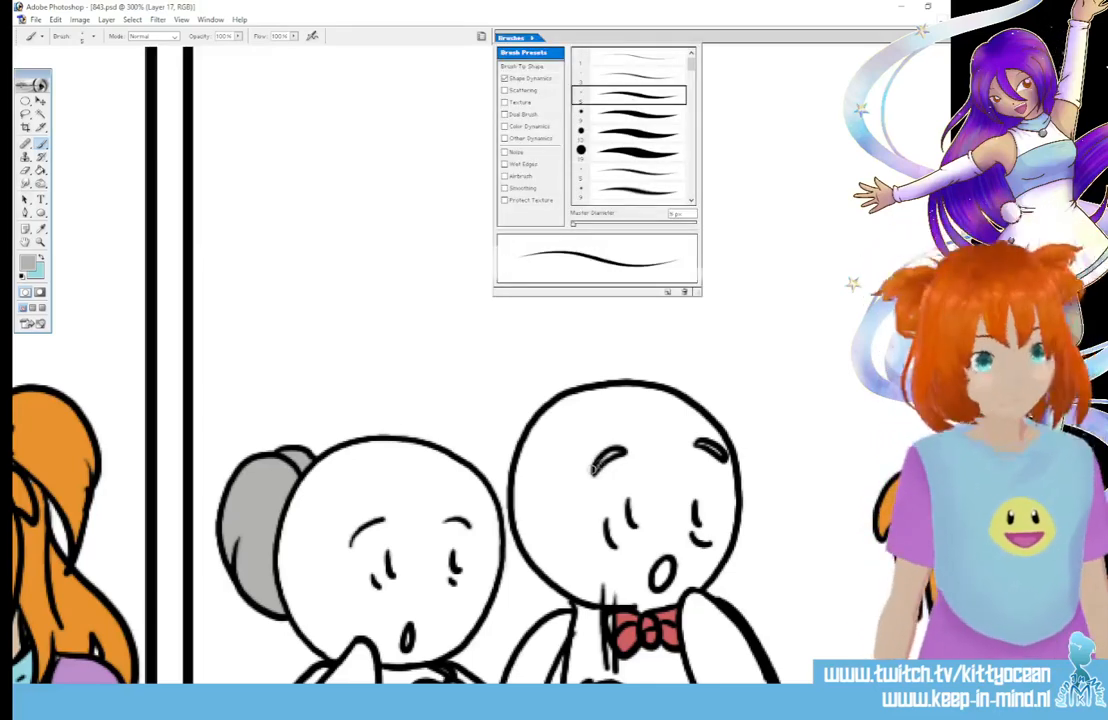
pyautogui.click(520, 396)
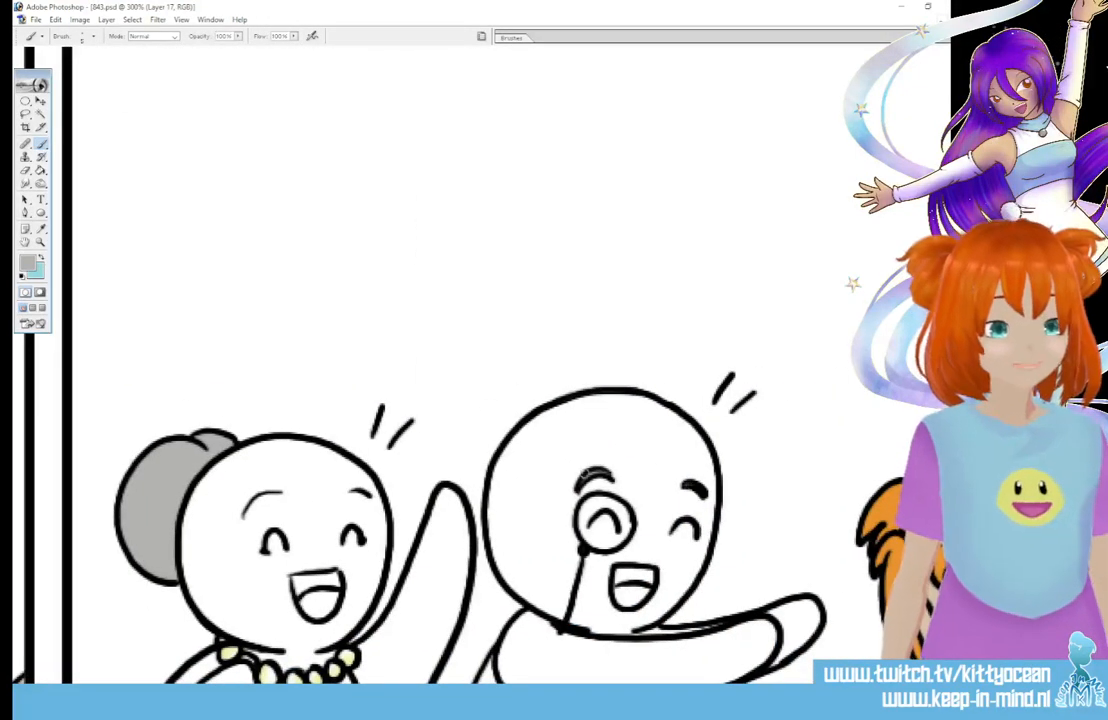
pyautogui.hscroll(-10, 430, 365)
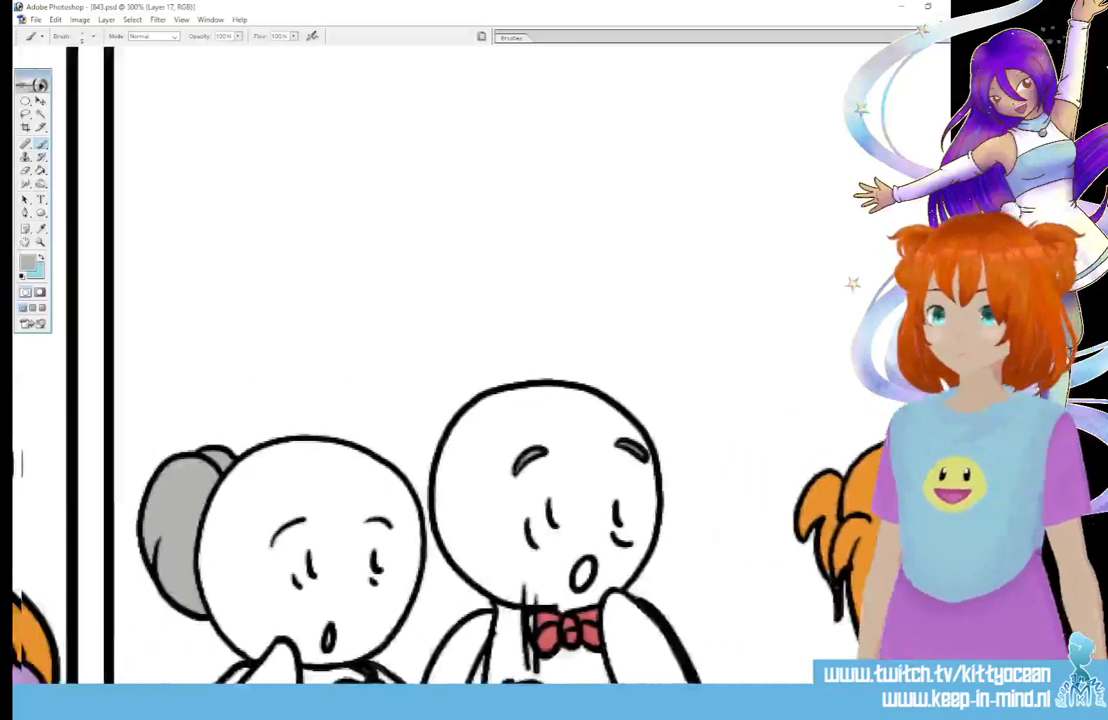
pyautogui.hscroll(-3, 391, 467)
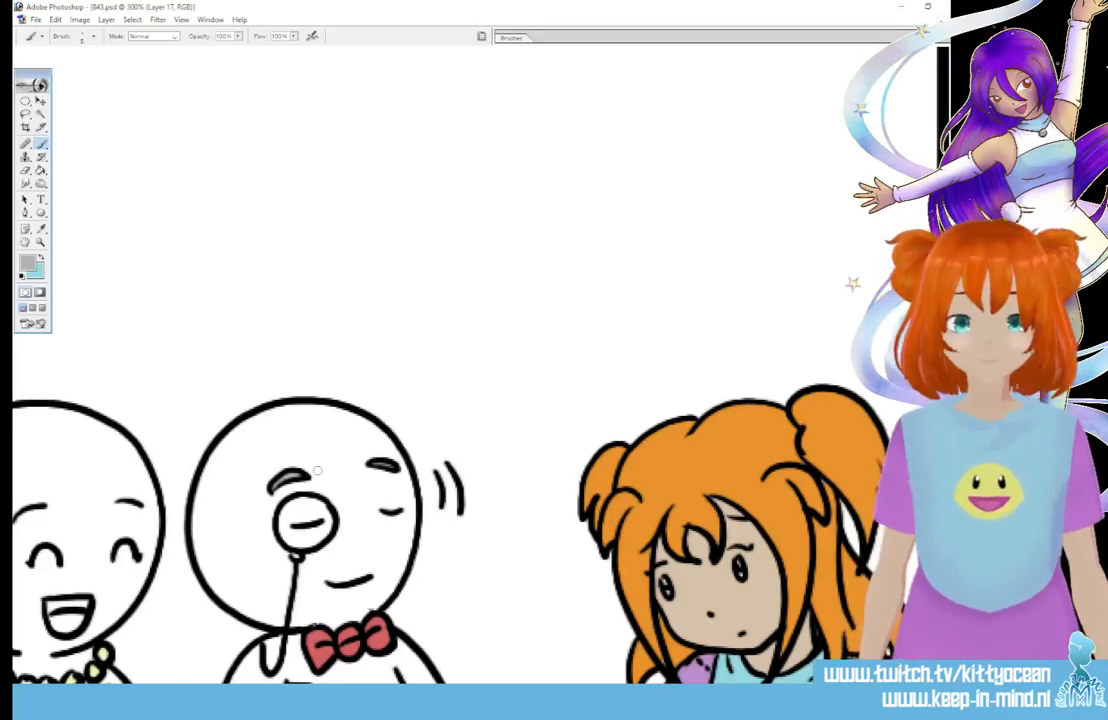
pyautogui.hscroll(5, 432, 470)
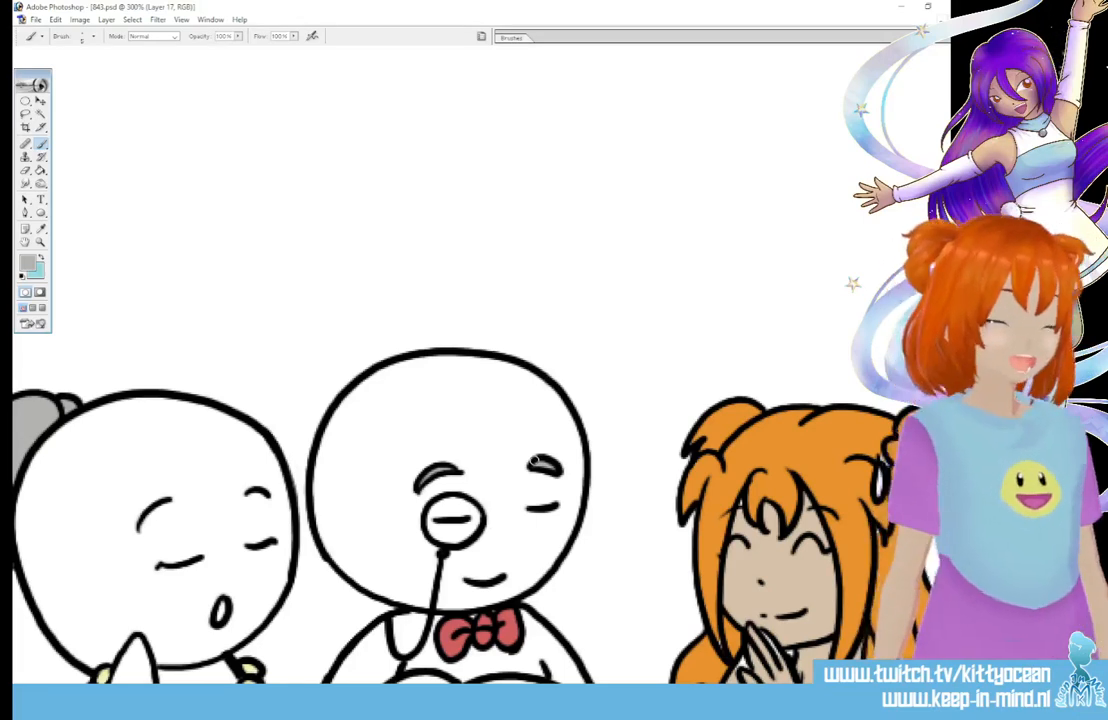
# Step: Paint the elderly couple's open mouths dark pink (BB4C9A) in the first three panels, leaving the second-panel tongue white
pyautogui.click(28, 262)
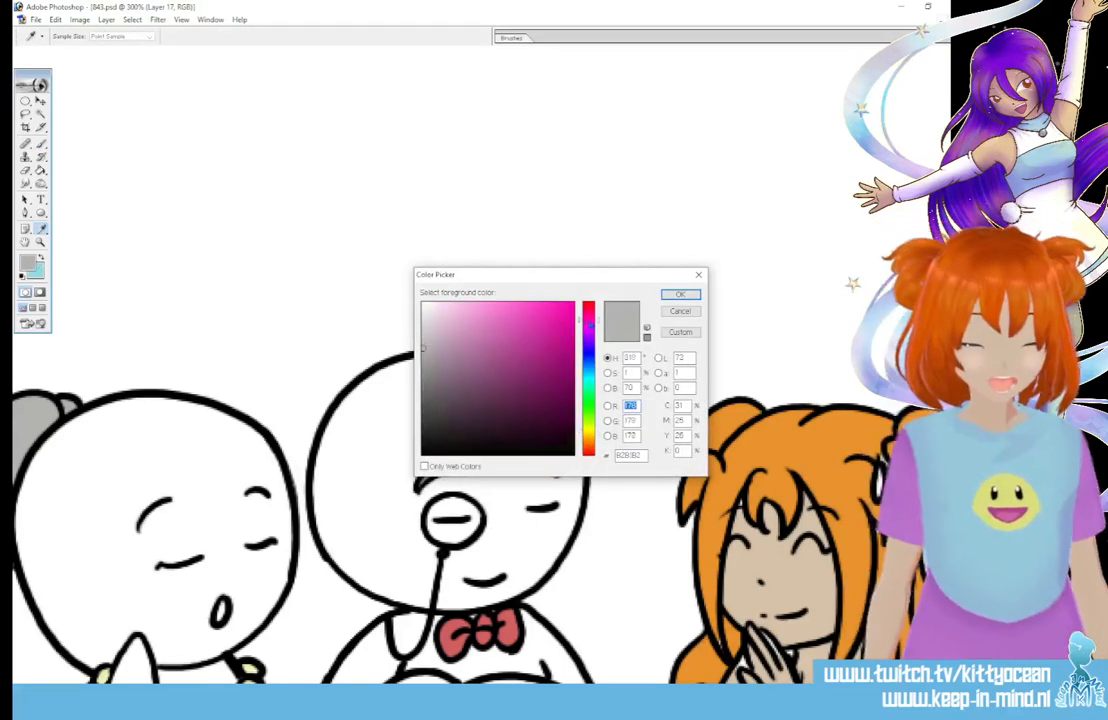
pyautogui.click(512, 340)
pyautogui.click(680, 294)
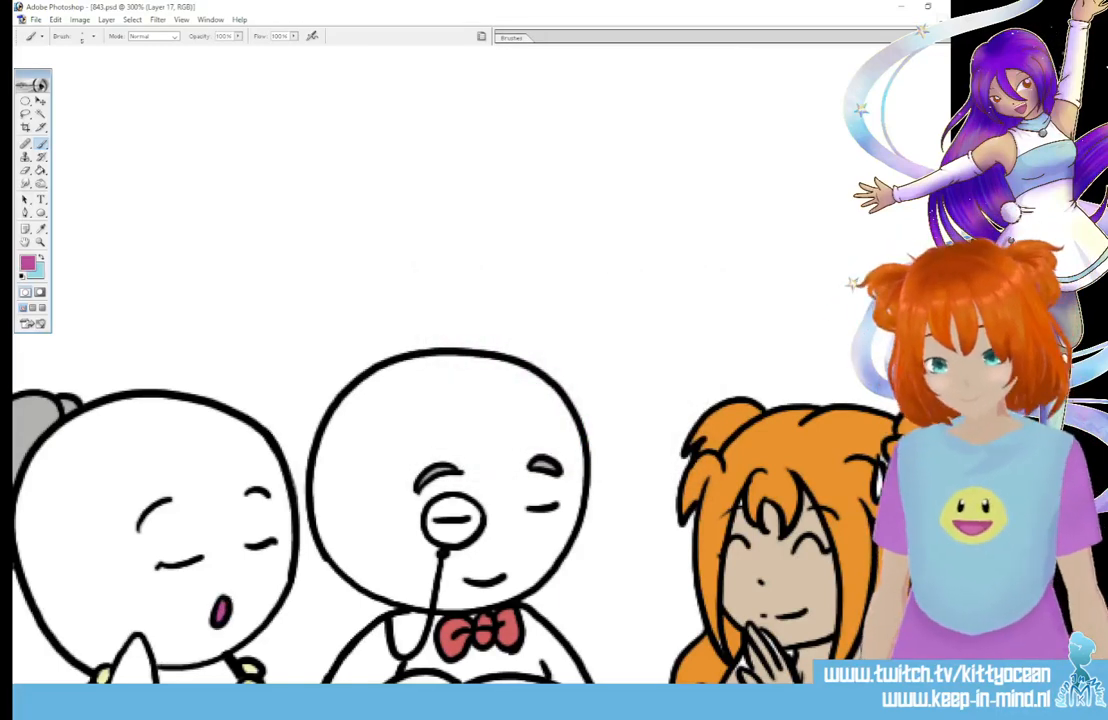
pyautogui.moveTo(700, 600); pyautogui.dragTo(305, 600)
pyautogui.moveTo(881, 614)
pyautogui.mouseDown()
pyautogui.moveTo(214, 614)
pyautogui.moveTo(367, 616)
pyautogui.mouseUp()
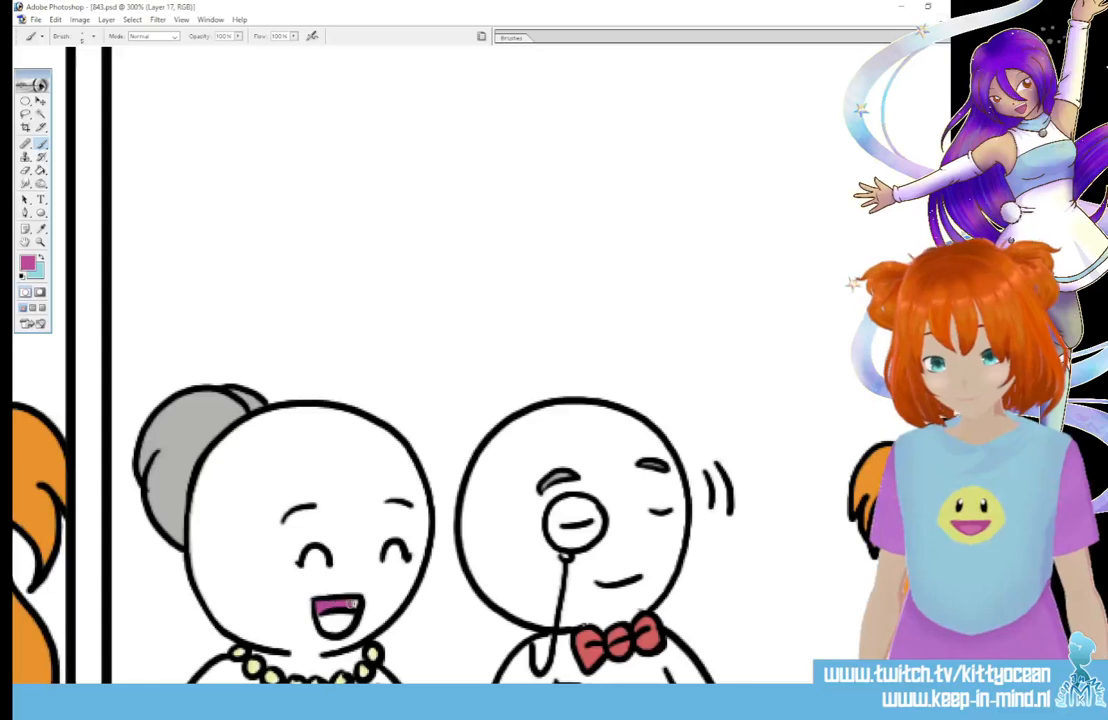
pyautogui.moveTo(583, 627); pyautogui.dragTo(204, 625)
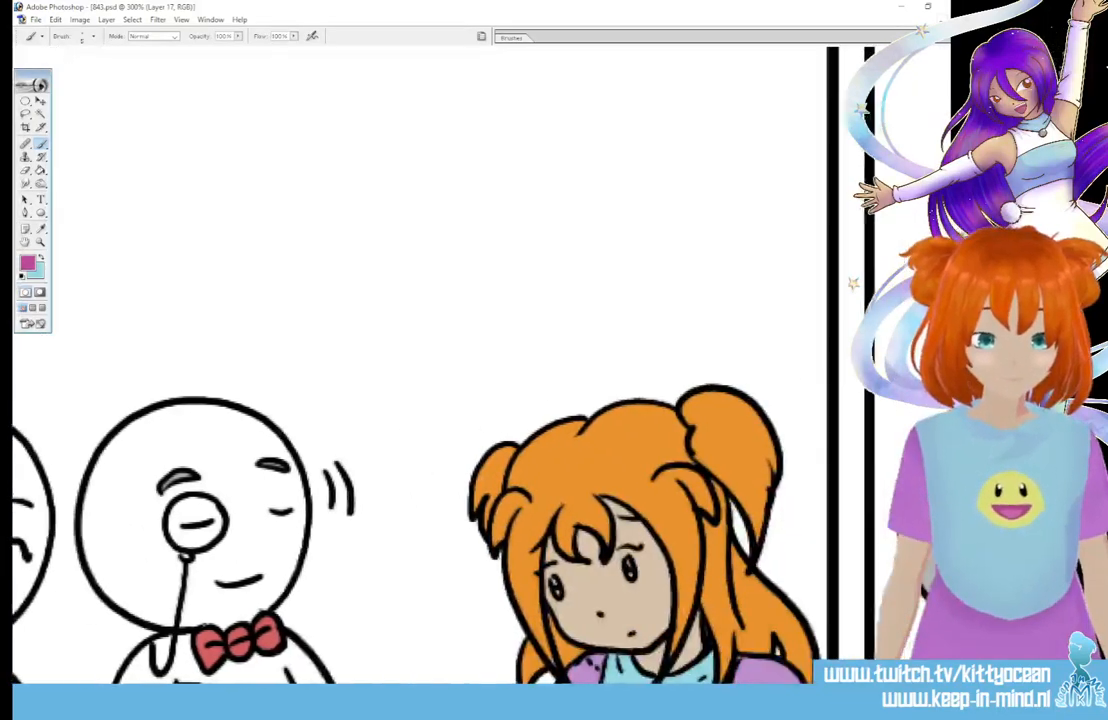
pyautogui.moveTo(750, 620); pyautogui.dragTo(181, 620)
pyautogui.moveTo(519, 645); pyautogui.dragTo(489, 645)
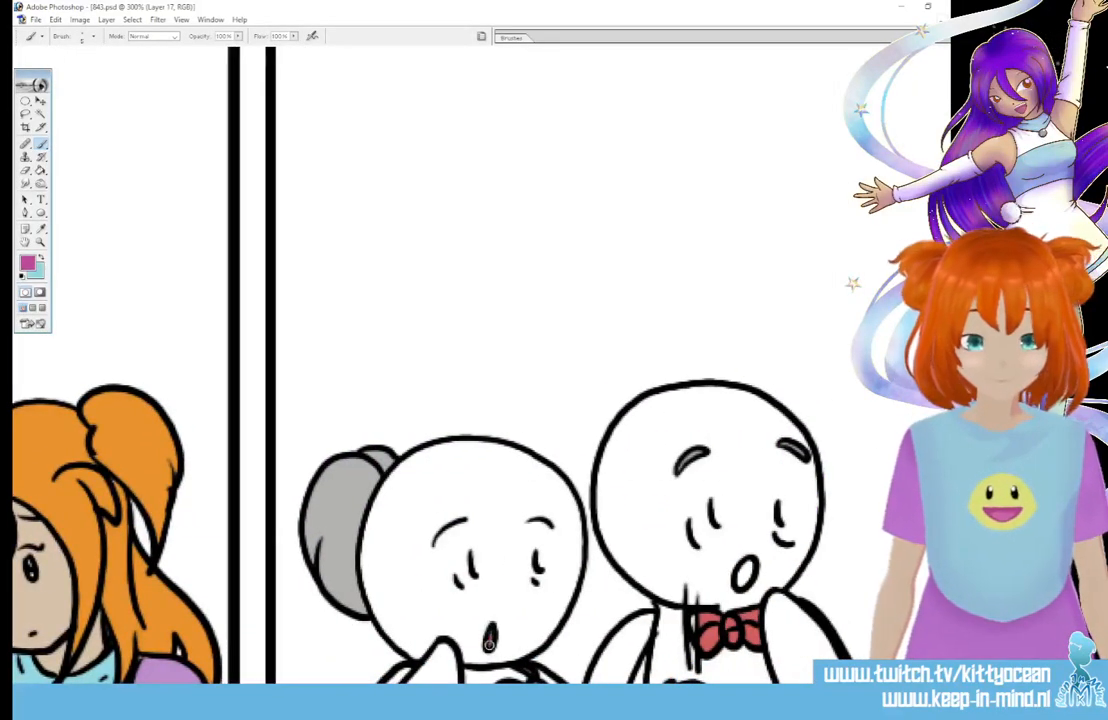
pyautogui.moveTo(746, 564); pyautogui.dragTo(740, 580)
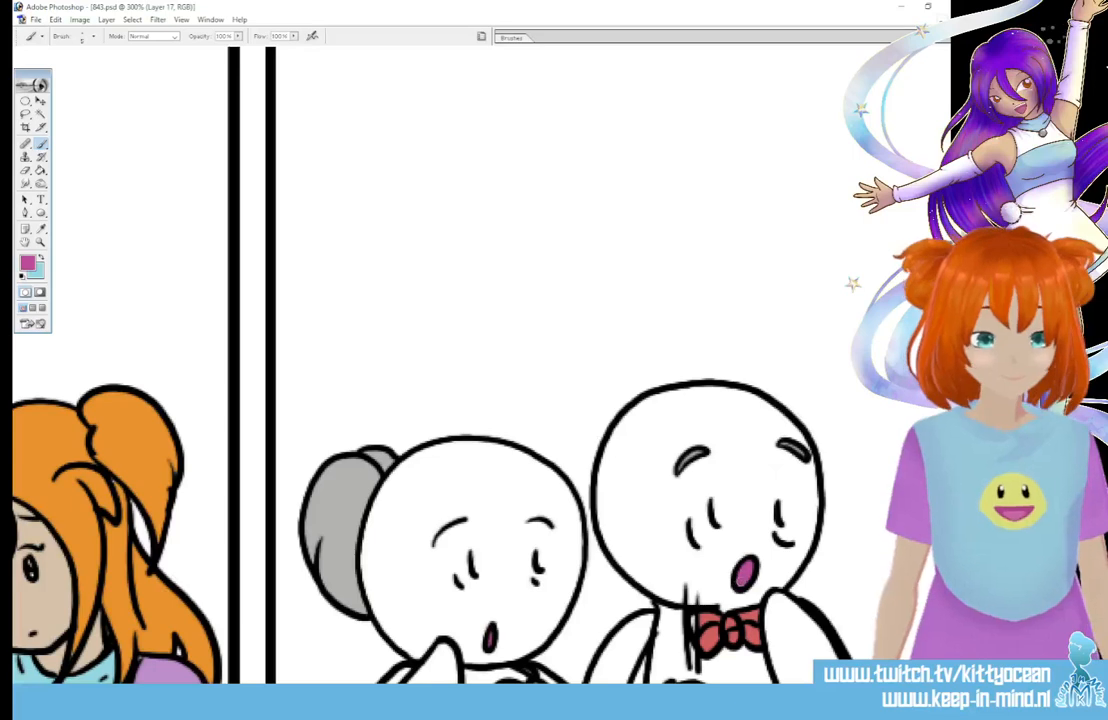
# Step: Paint the upper part of the old woman's and old man's mouths dark pink in the last panel
pyautogui.moveTo(666, 645); pyautogui.dragTo(60, 640)
pyautogui.moveTo(700, 640); pyautogui.dragTo(175, 640)
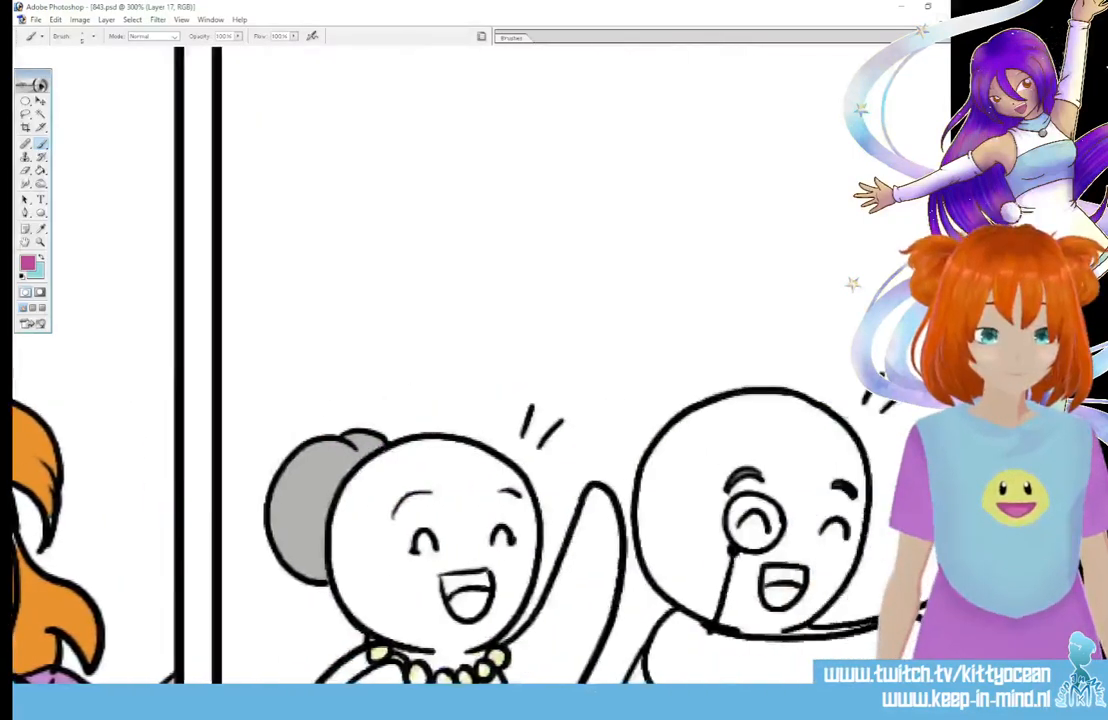
pyautogui.moveTo(620, 640)
pyautogui.mouseDown()
pyautogui.moveTo(386, 640)
pyautogui.moveTo(749, 662)
pyautogui.mouseUp()
pyautogui.moveTo(582, 578)
pyautogui.mouseDown()
pyautogui.moveTo(585, 589)
pyautogui.moveTo(624, 579)
pyautogui.moveTo(595, 578)
pyautogui.mouseUp()
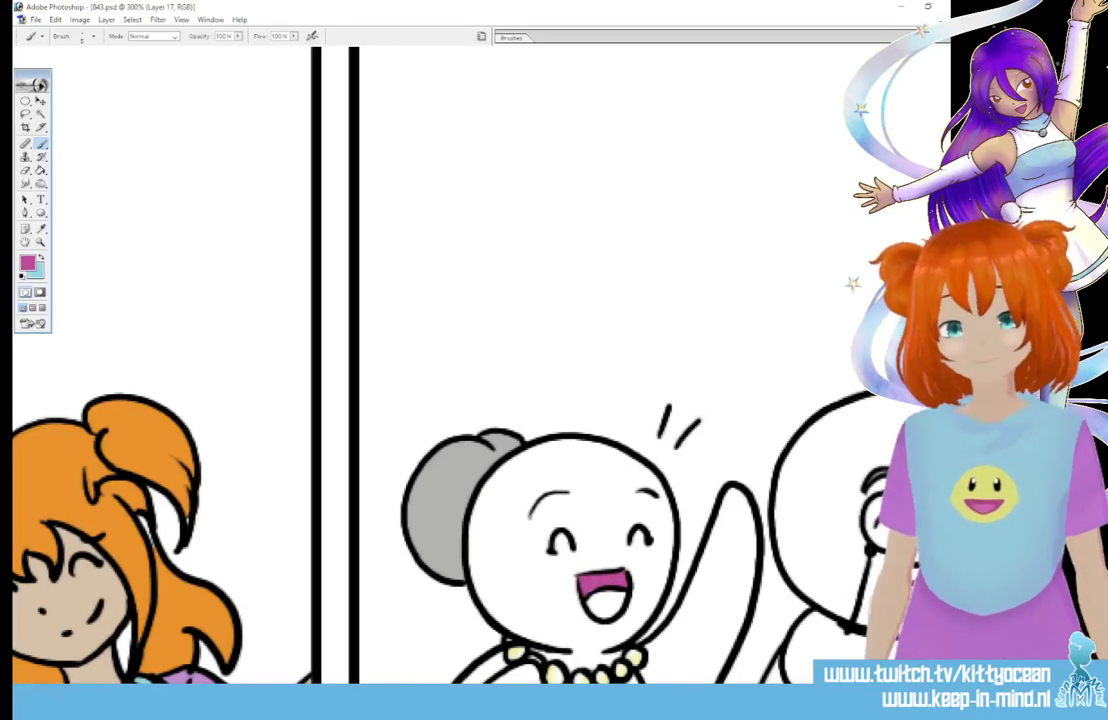
pyautogui.moveTo(478, 375); pyautogui.dragTo(246, 378)
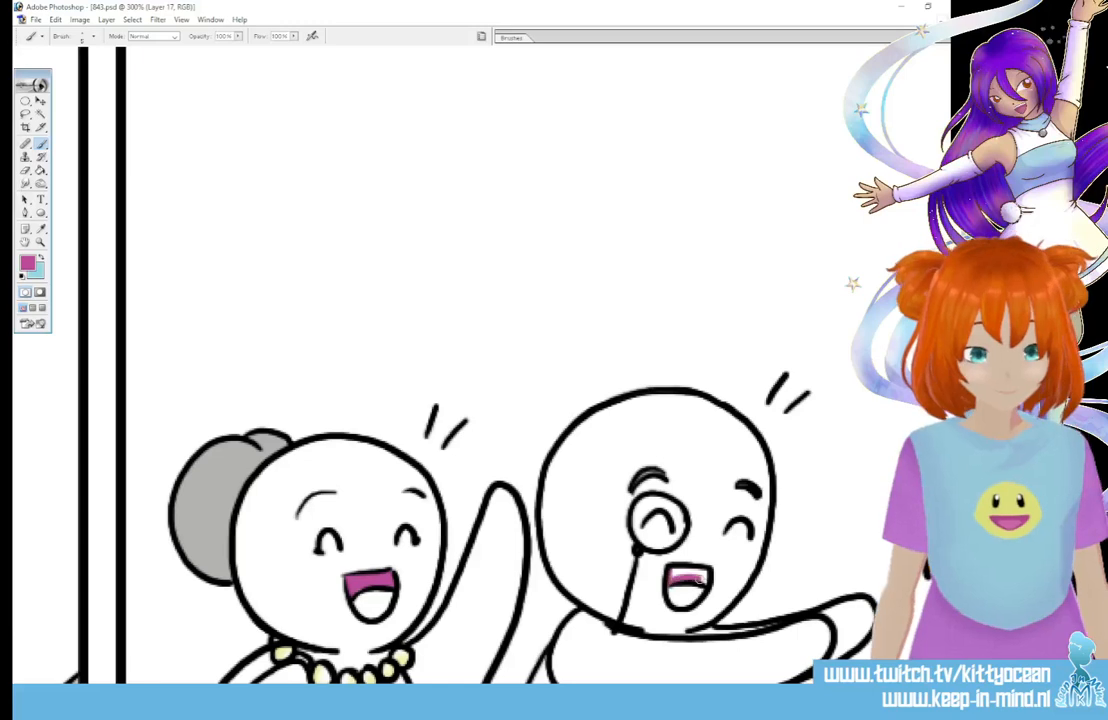
pyautogui.moveTo(703, 570); pyautogui.dragTo(682, 571)
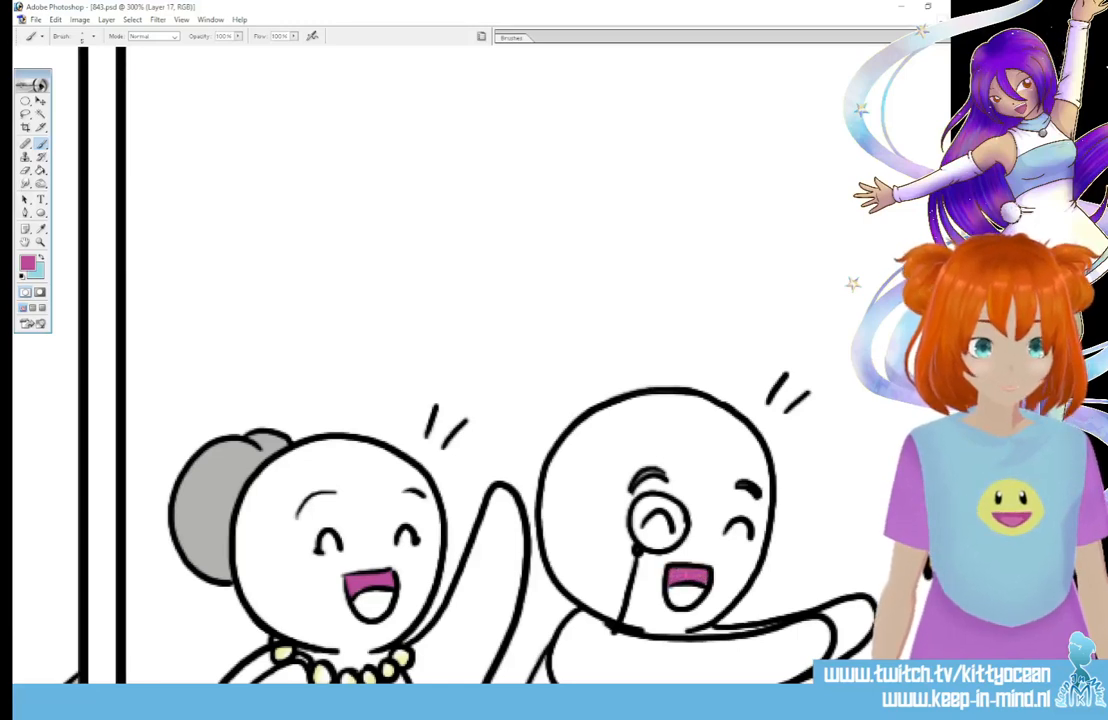
# Step: Paint the inside of the girl's laughing mouth dark pink in the last panel
pyautogui.hscroll(7, 478, 375)
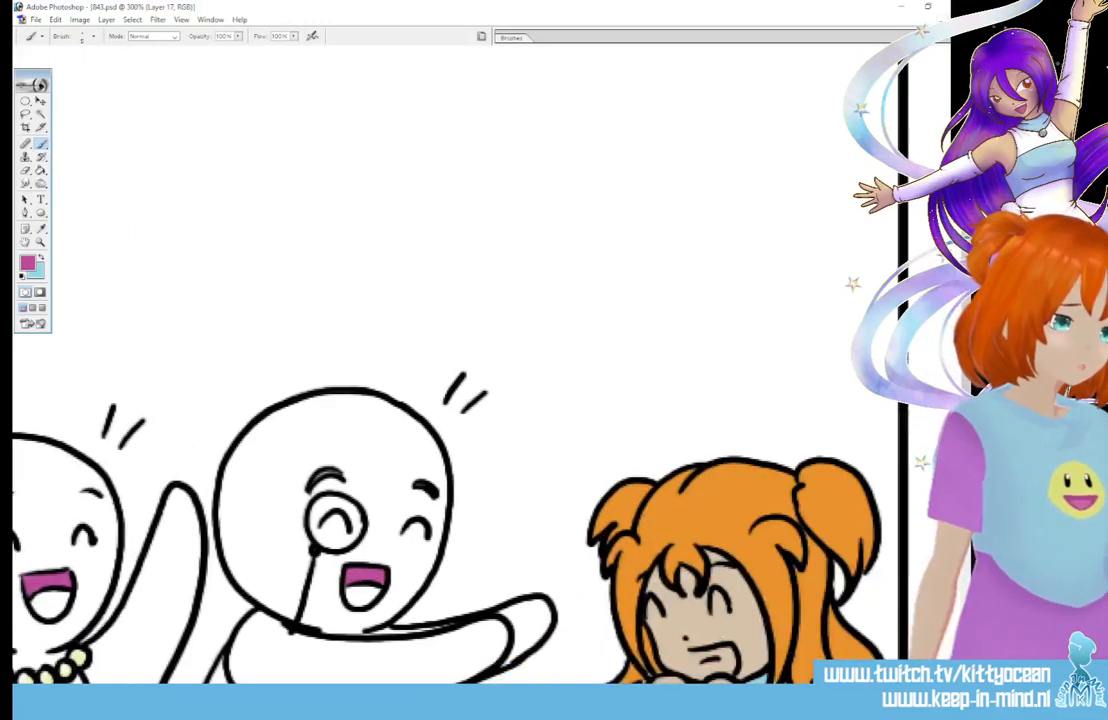
pyautogui.scroll(-2, 478, 375)
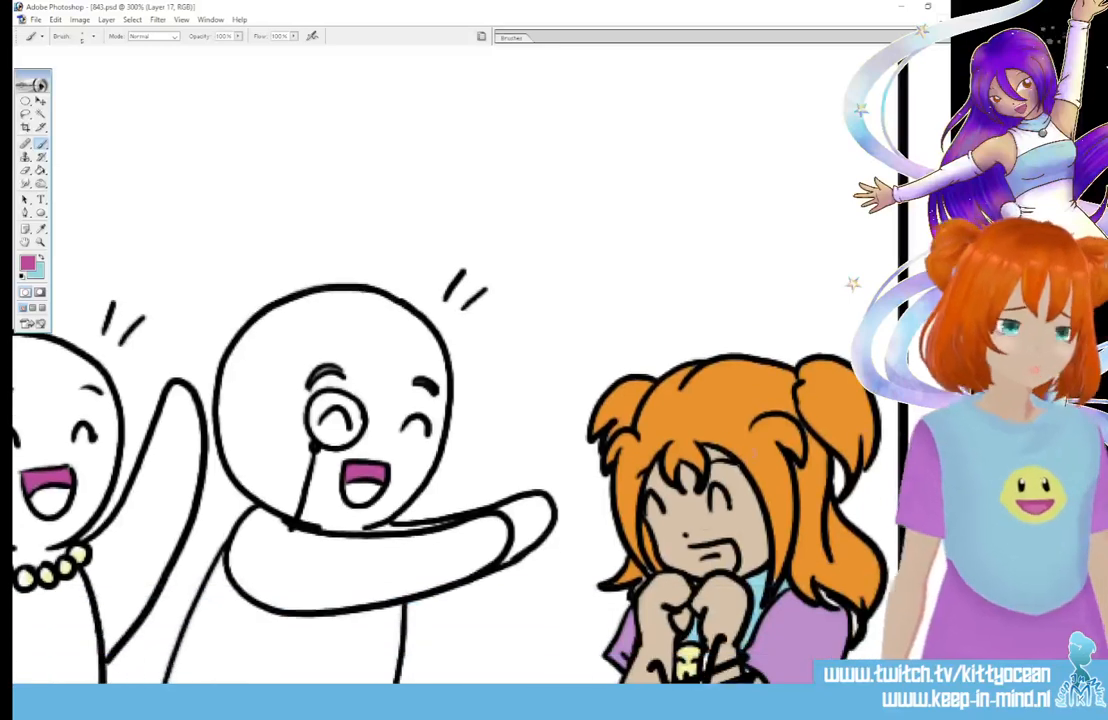
pyautogui.moveTo(692, 548)
pyautogui.mouseDown()
pyautogui.moveTo(706, 567)
pyautogui.moveTo(729, 564)
pyautogui.moveTo(725, 548)
pyautogui.moveTo(714, 555)
pyautogui.mouseUp()
pyautogui.click(714, 556)
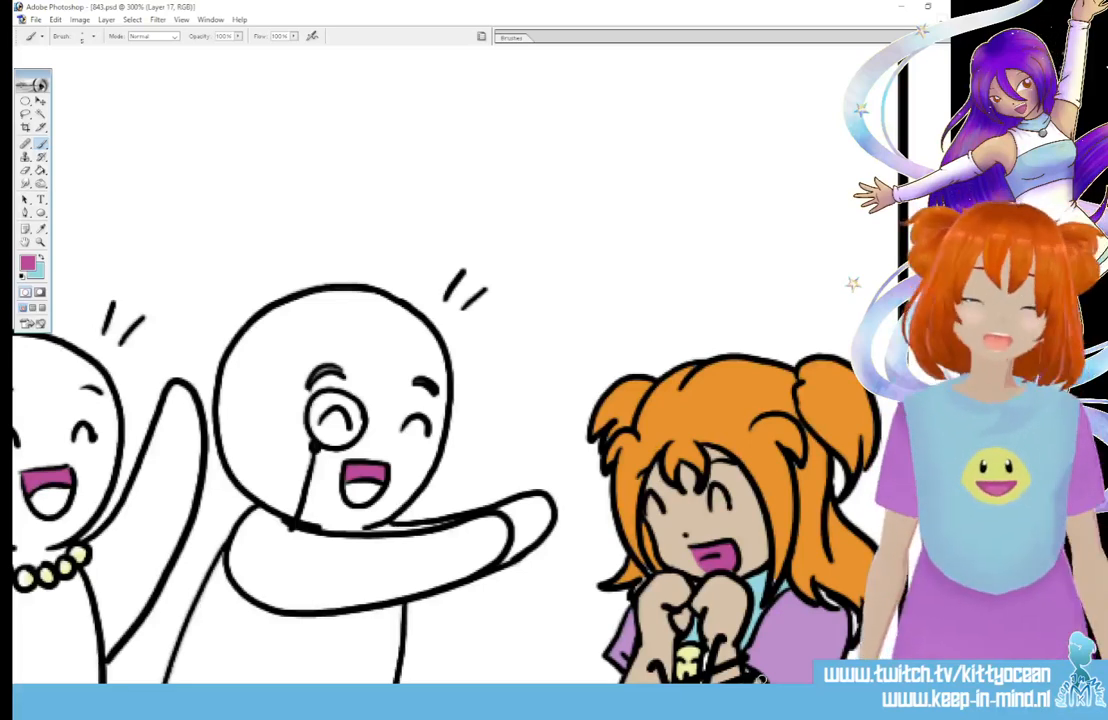
# Step: Paint the tongues a lighter pink in the open mouths of the last panel and the old woman's in the second
pyautogui.click(27, 267)
pyautogui.click(494, 320)
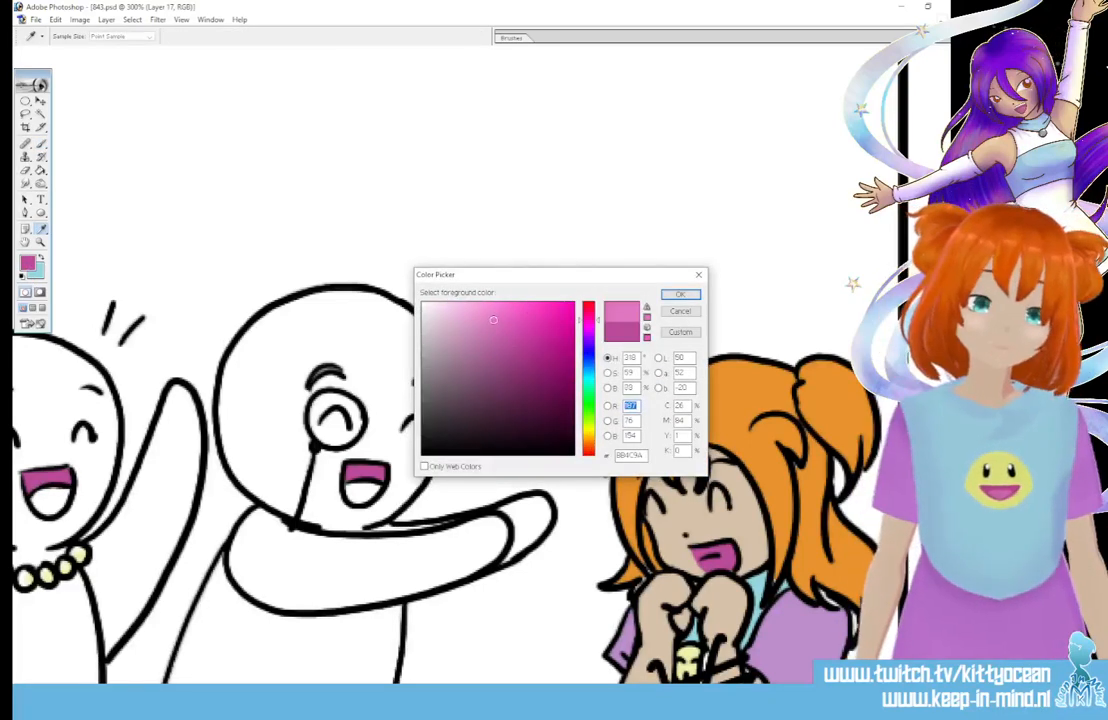
pyautogui.click(680, 296)
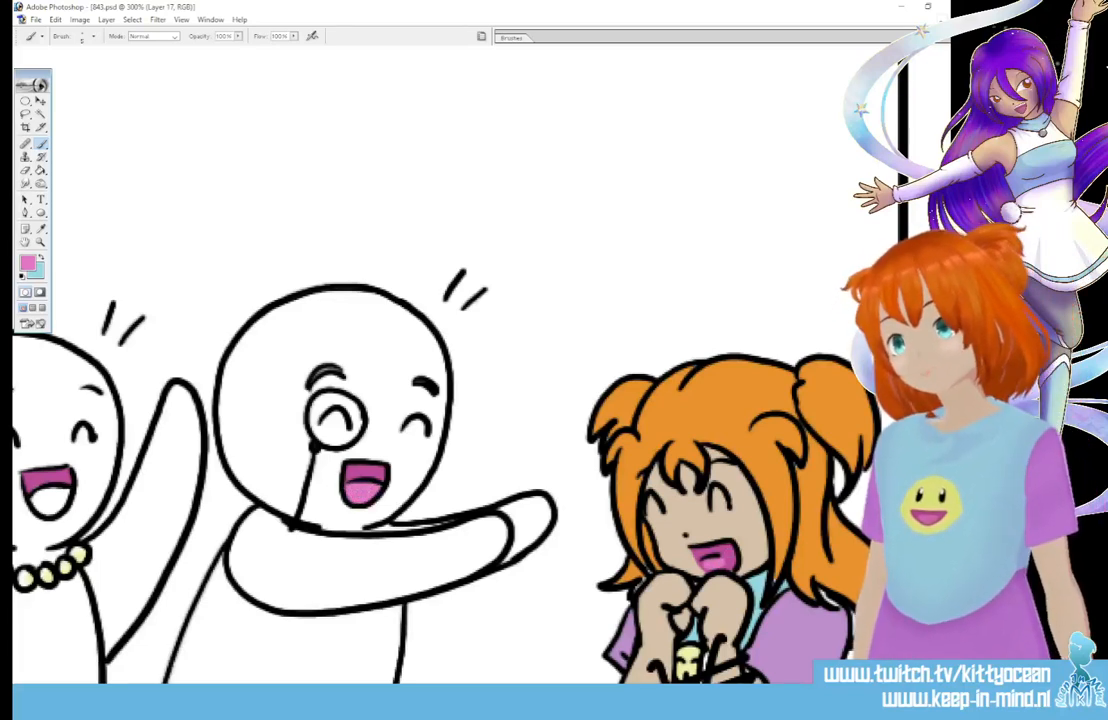
pyautogui.hscroll(-5, 430, 365)
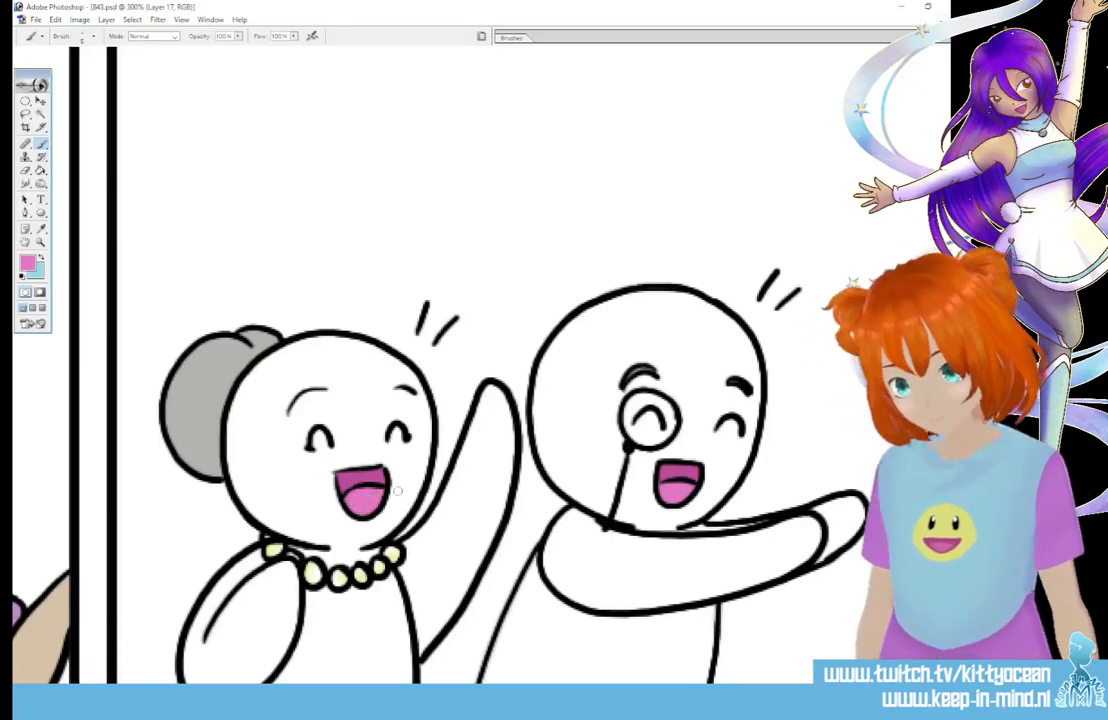
pyautogui.moveTo(640, 690); pyautogui.dragTo(104, 690)
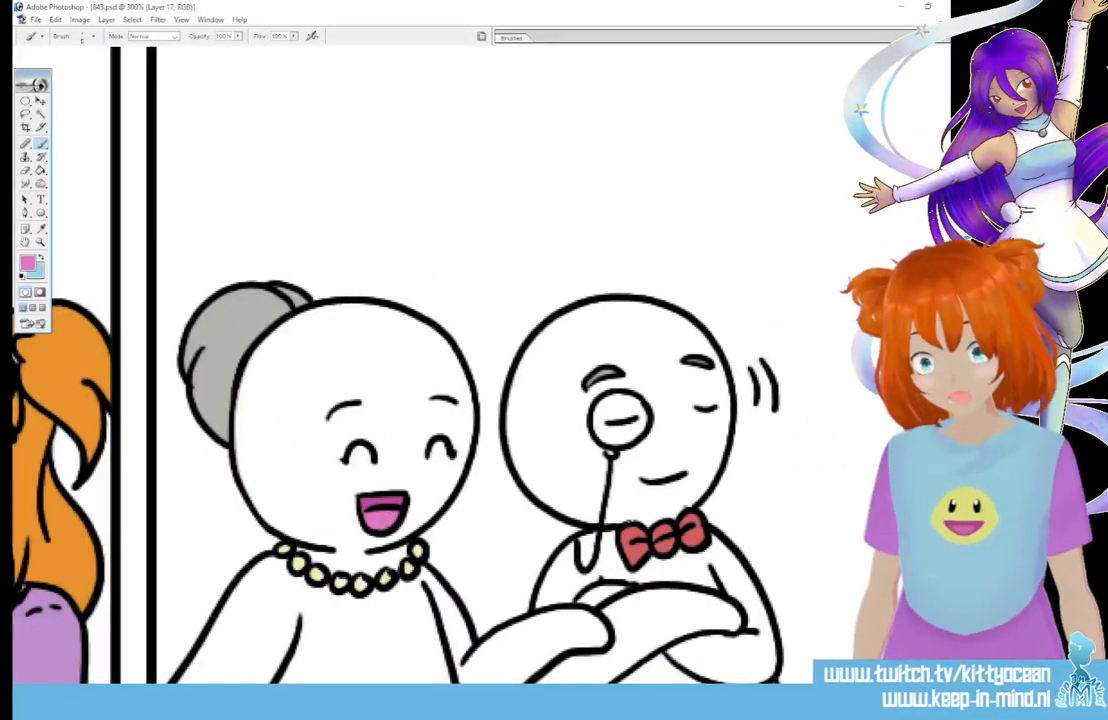
# Step: Sample the girl's skin colour and touch up the unfilled gaps in her skin across the panels
pyautogui.moveTo(404, 690)
pyautogui.mouseDown()
pyautogui.moveTo(198, 690)
pyautogui.moveTo(272, 690)
pyautogui.mouseUp()
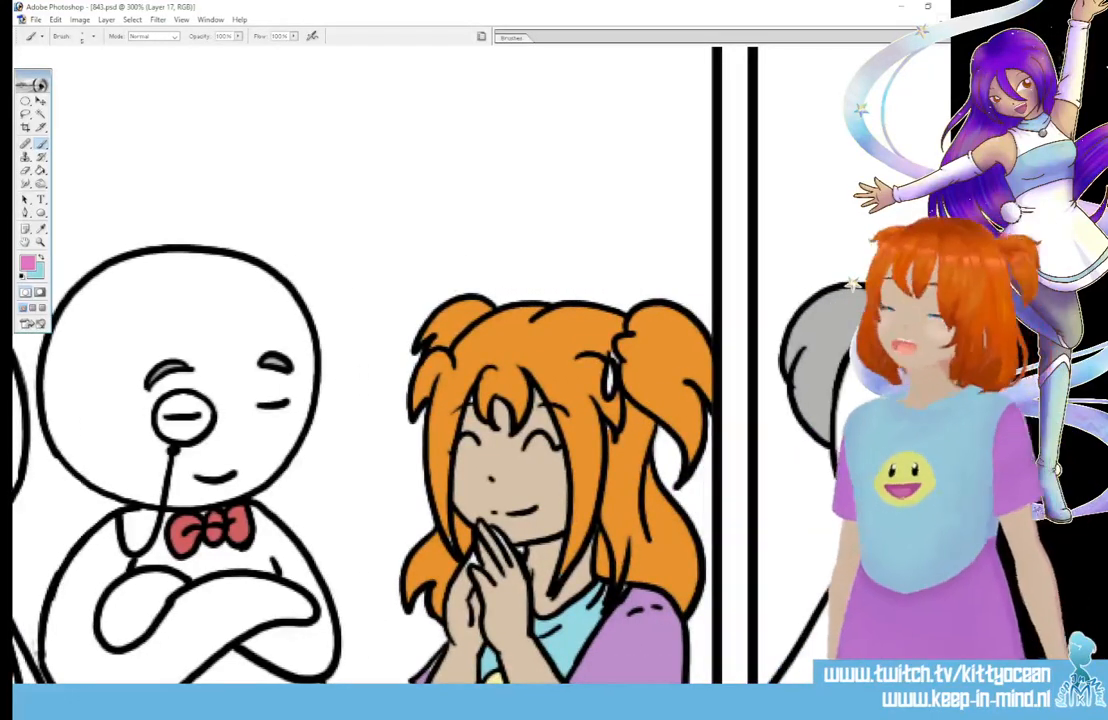
pyautogui.click(41, 229)
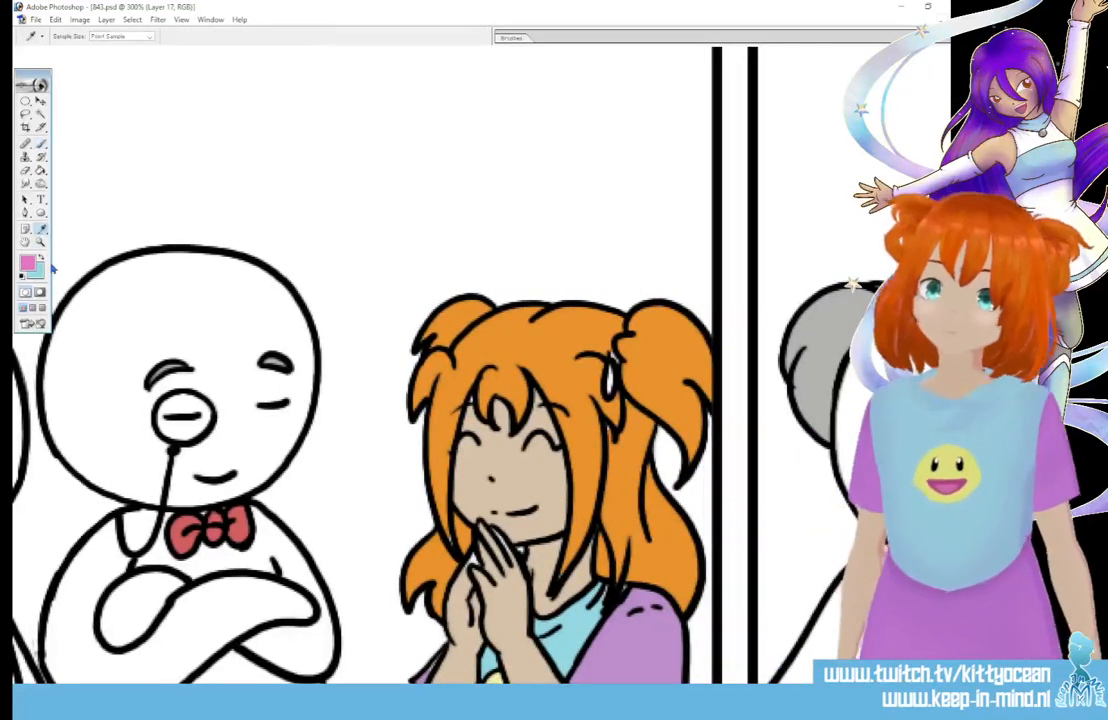
pyautogui.click(478, 423)
pyautogui.click(41, 144)
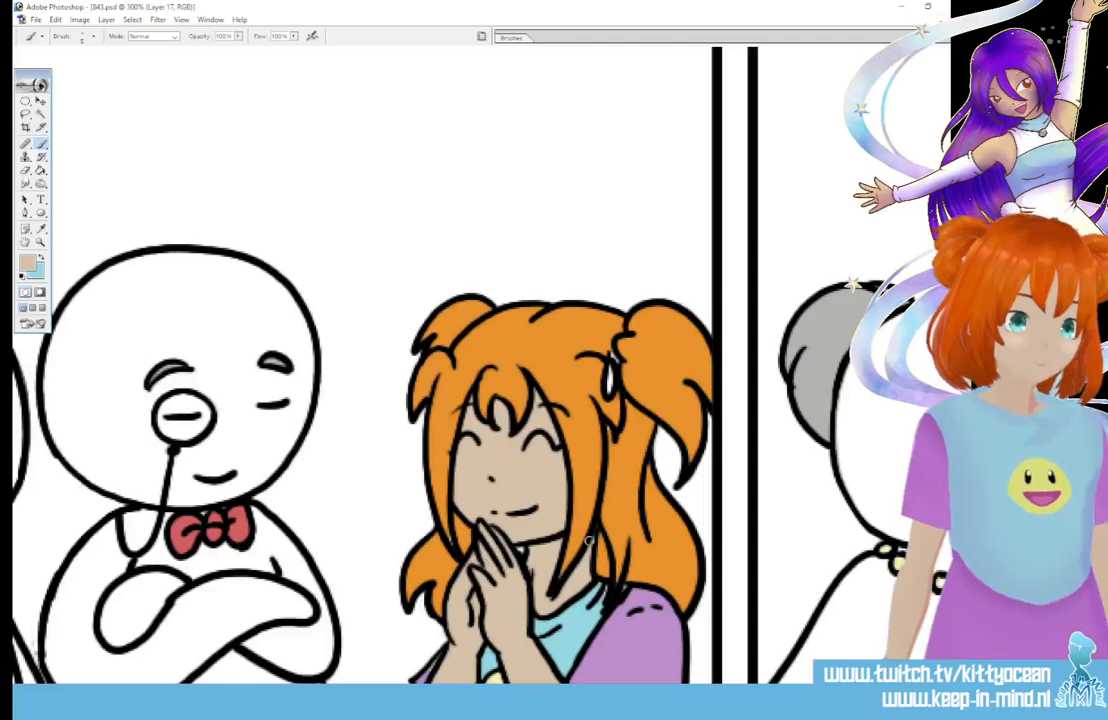
pyautogui.scroll(-5, 743, 549)
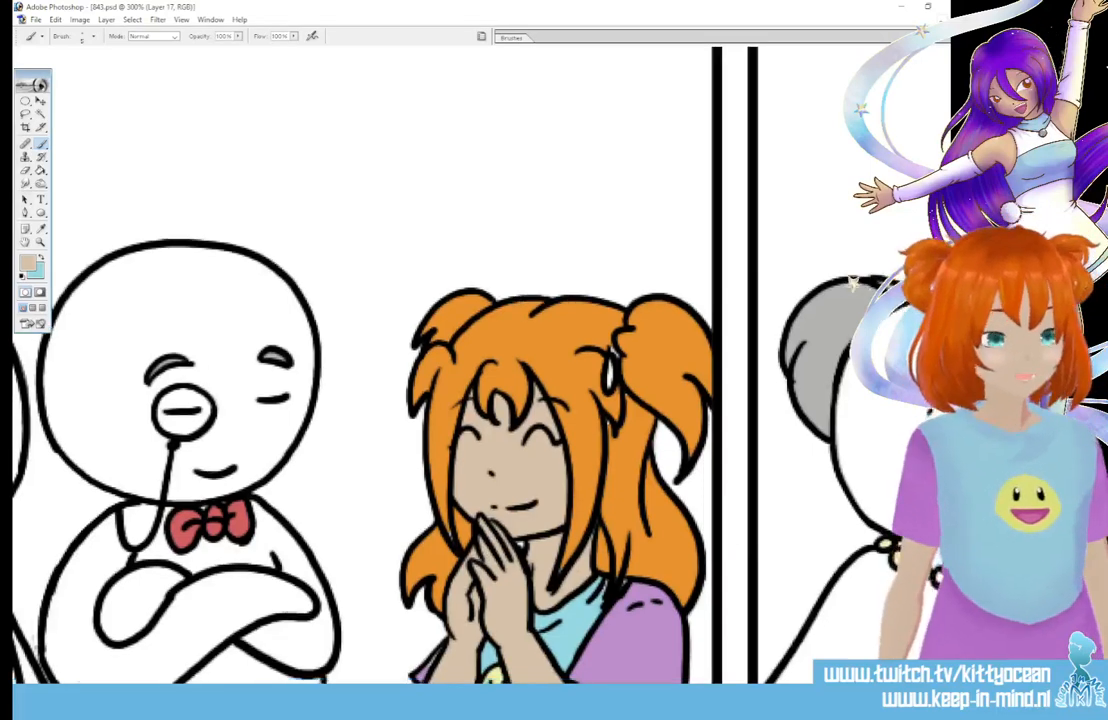
pyautogui.hscroll(10, 480, 360)
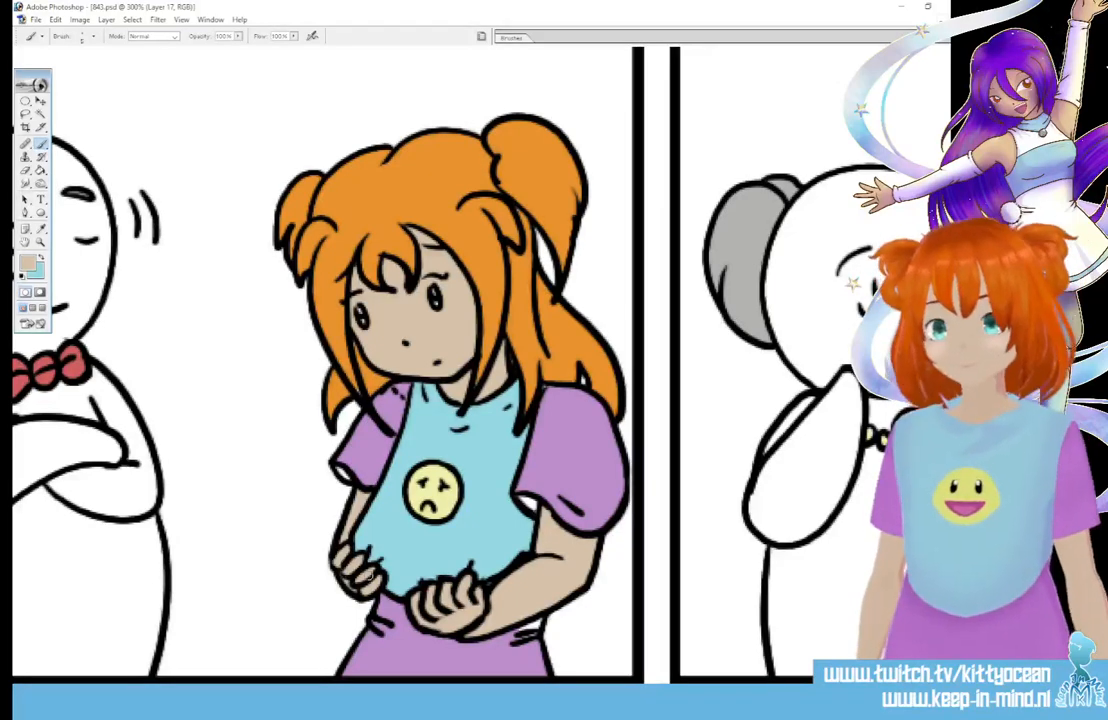
pyautogui.hscroll(10, 480, 360)
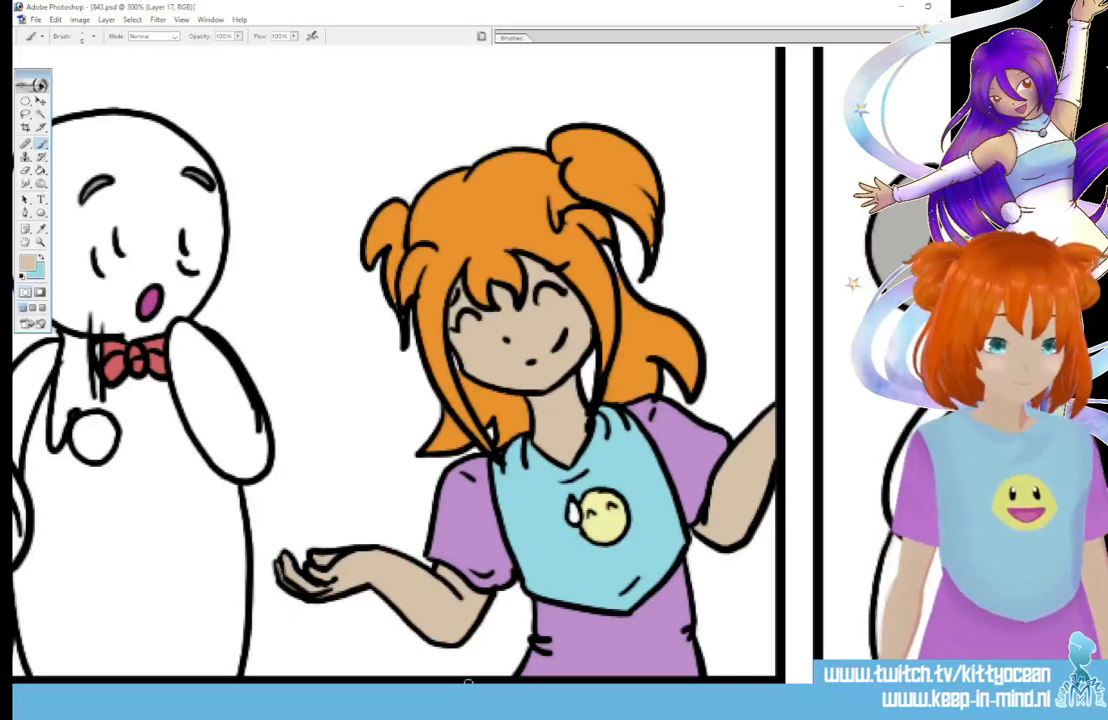
pyautogui.hscroll(10, 480, 365)
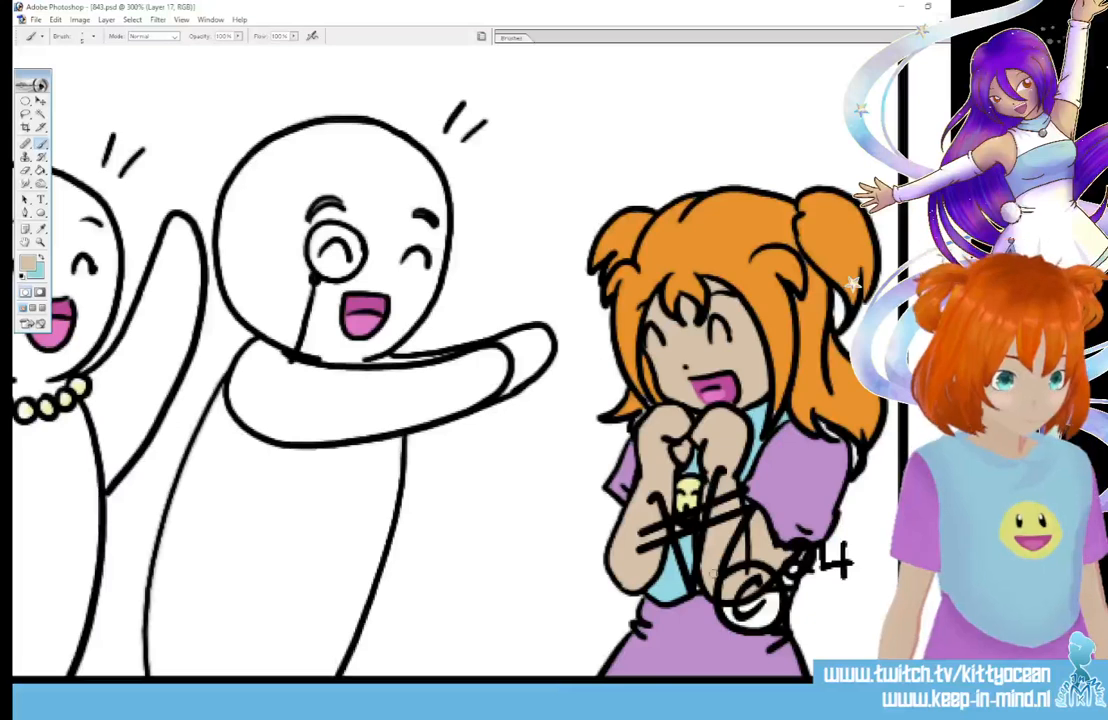
# Step: Sample the purple of the girl's sleeve and paint the white gaps in her dress behind the last panel's signature
pyautogui.click(40, 229)
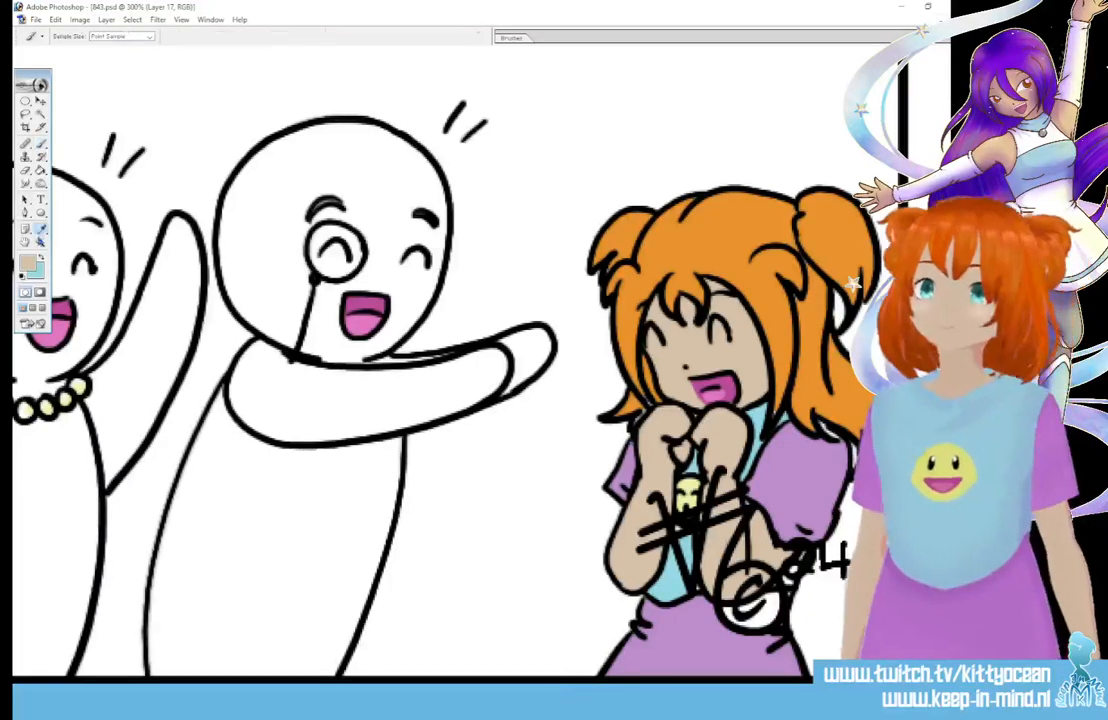
pyautogui.click(778, 485)
pyautogui.click(42, 144)
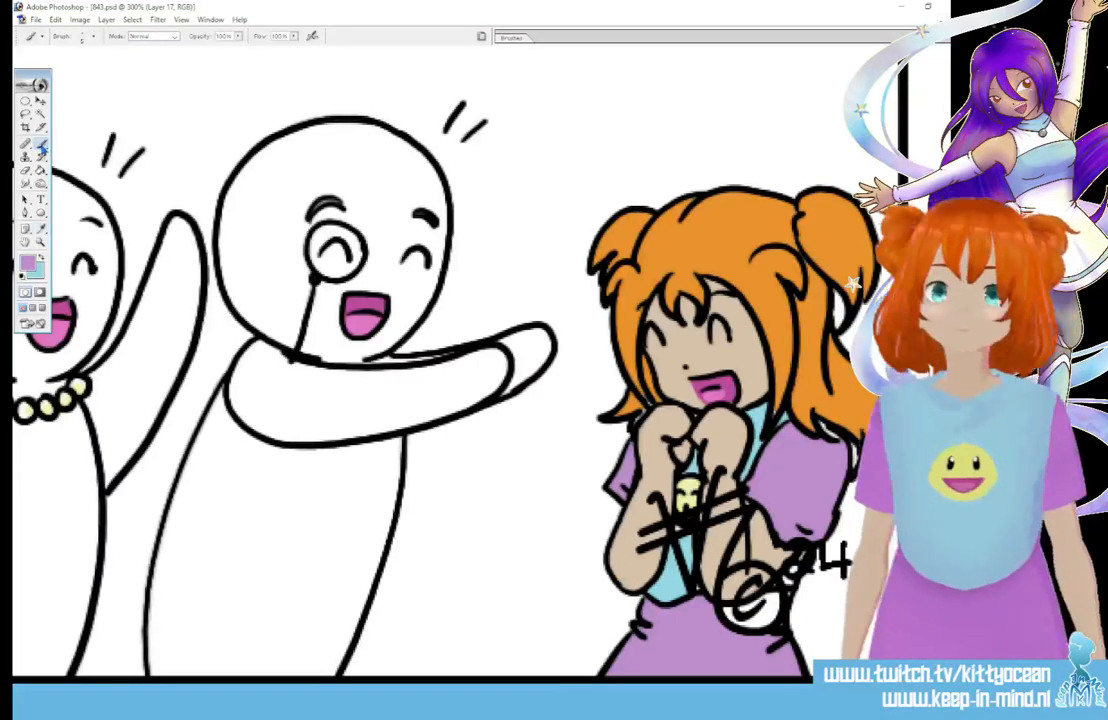
pyautogui.moveTo(777, 596); pyautogui.dragTo(746, 624)
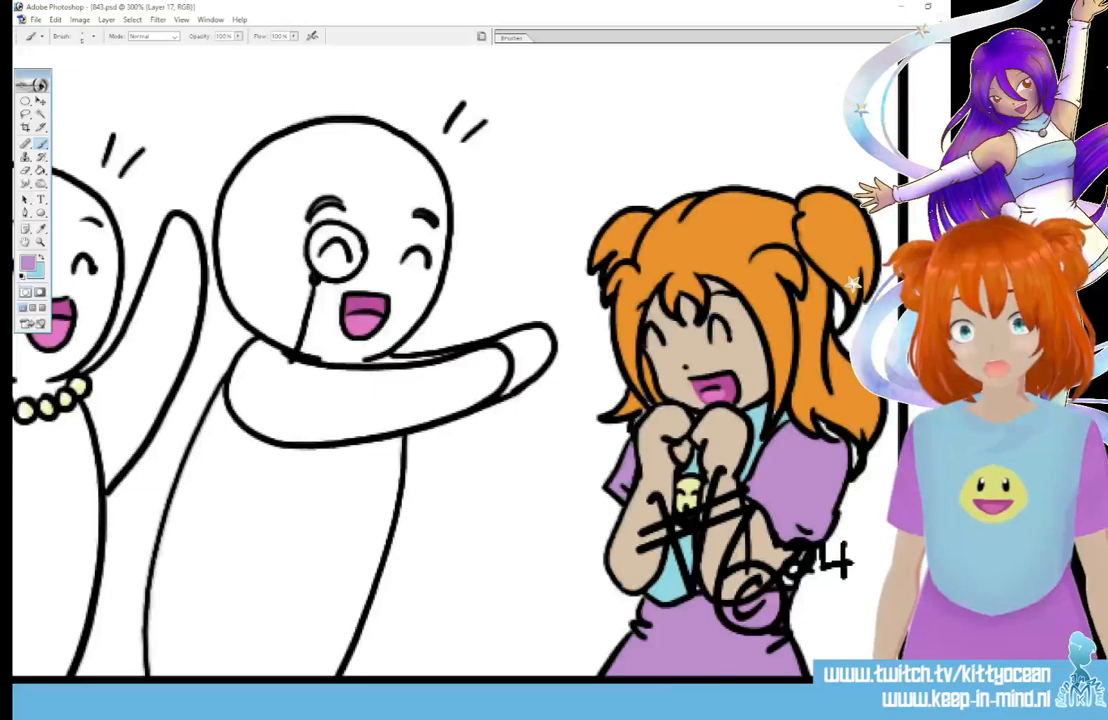
pyautogui.hscroll(-10, 480, 360)
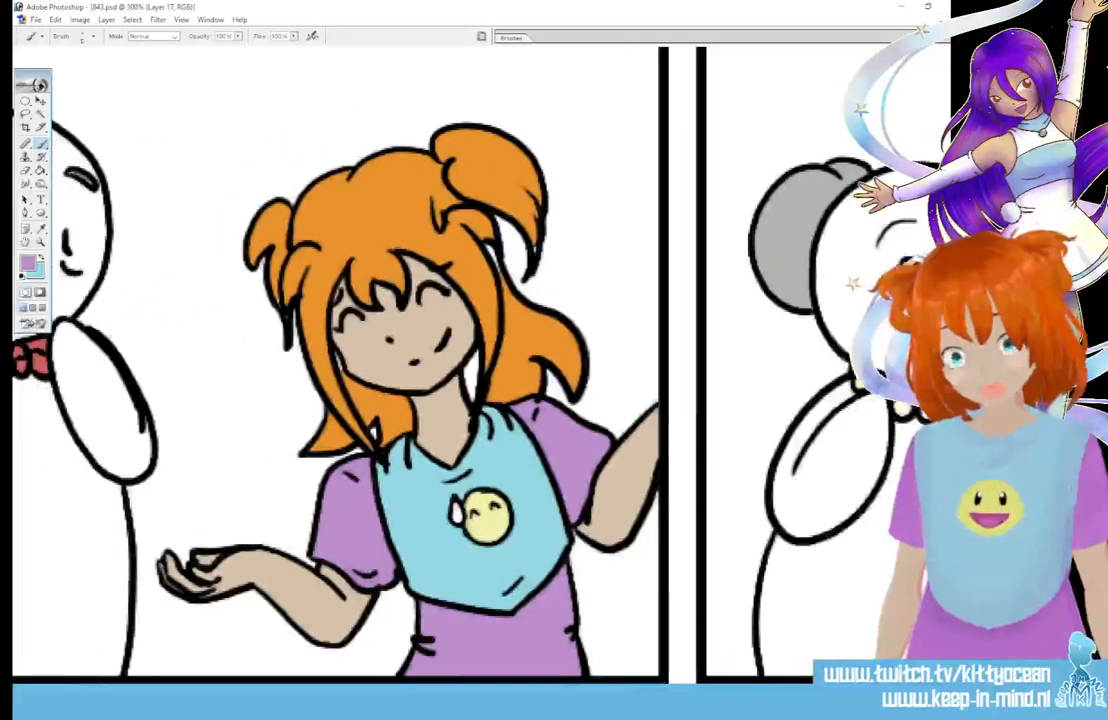
# Step: Touch up the remaining gaps in the girl's dress and sleeves with purple across the earlier panels
pyautogui.hscroll(-13, 480, 360)
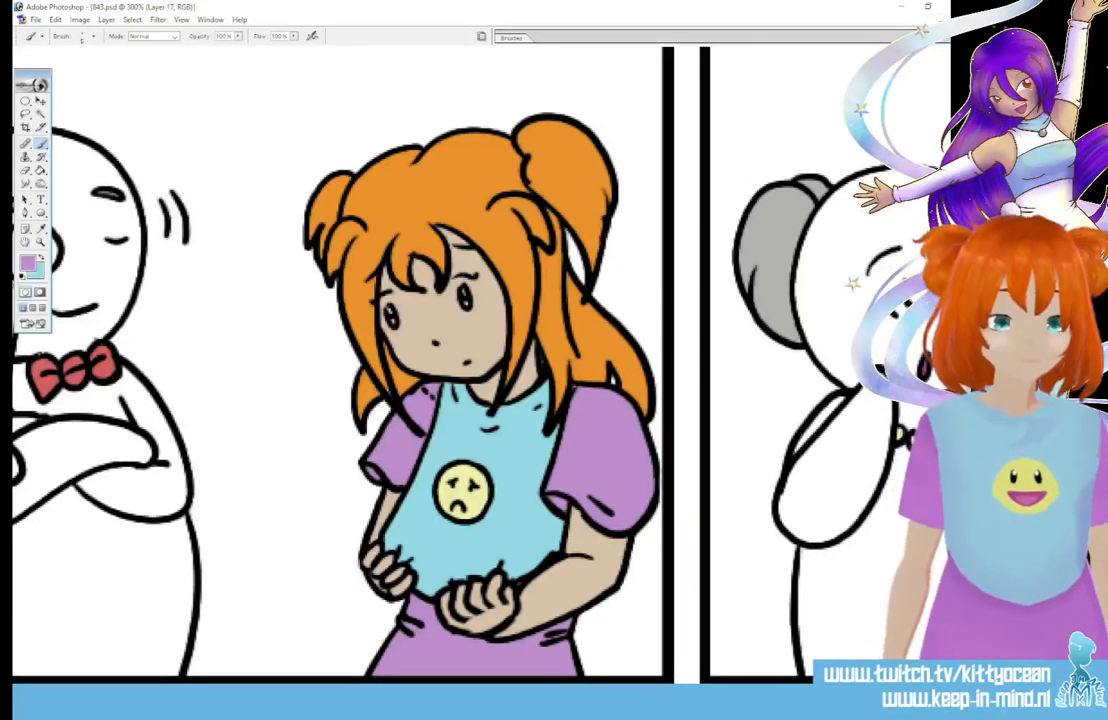
pyautogui.moveTo(90, 592); pyautogui.dragTo(670, 592)
pyautogui.moveTo(30, 595); pyautogui.dragTo(498, 595)
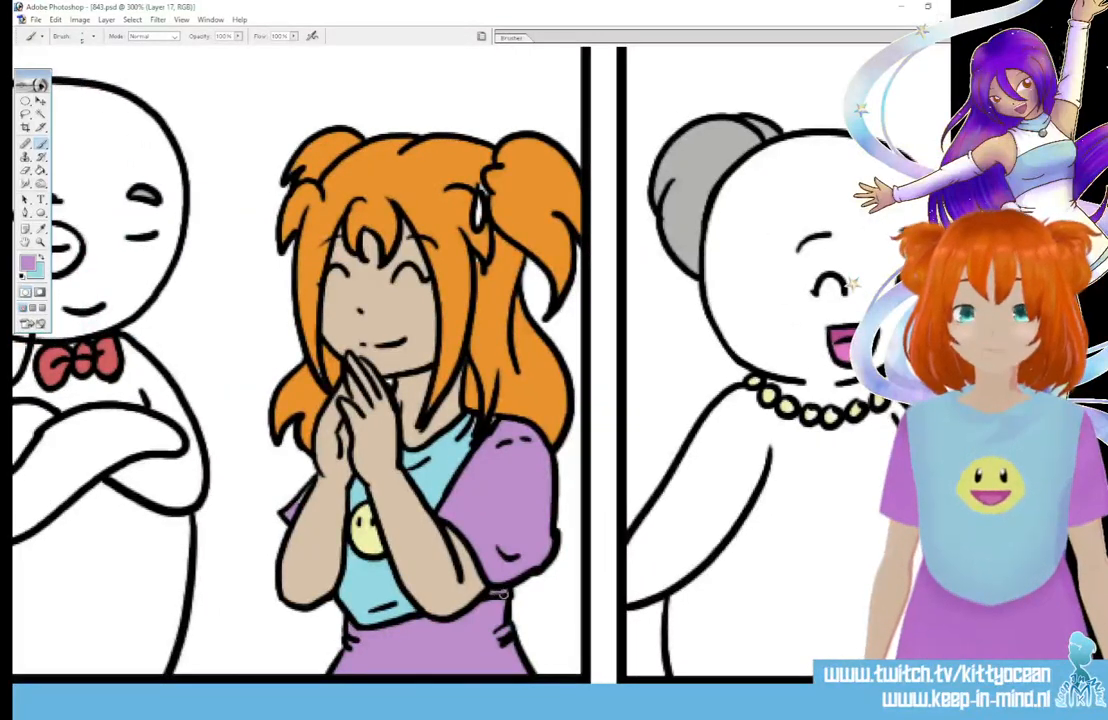
pyautogui.moveTo(316, 561); pyautogui.dragTo(325, 561)
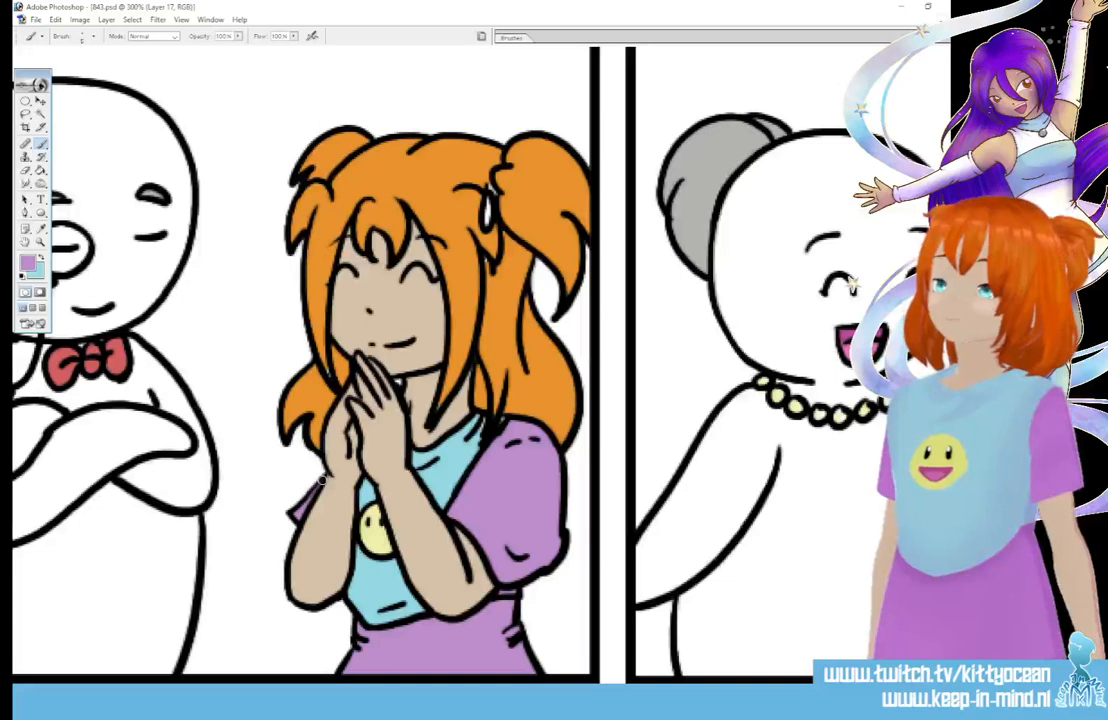
pyautogui.moveTo(400, 692); pyautogui.dragTo(423, 692)
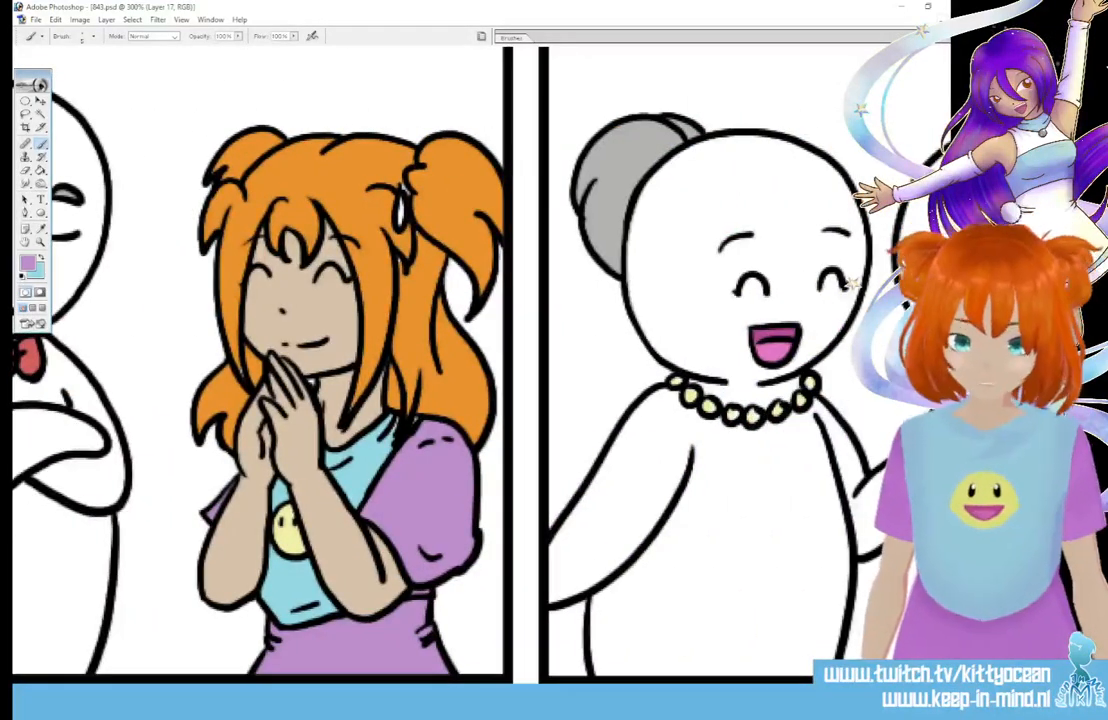
# Step: Sample the orange of the girl's hair and touch up the unfilled gaps in her hair across the panels
pyautogui.click(42, 230)
pyautogui.click(290, 155)
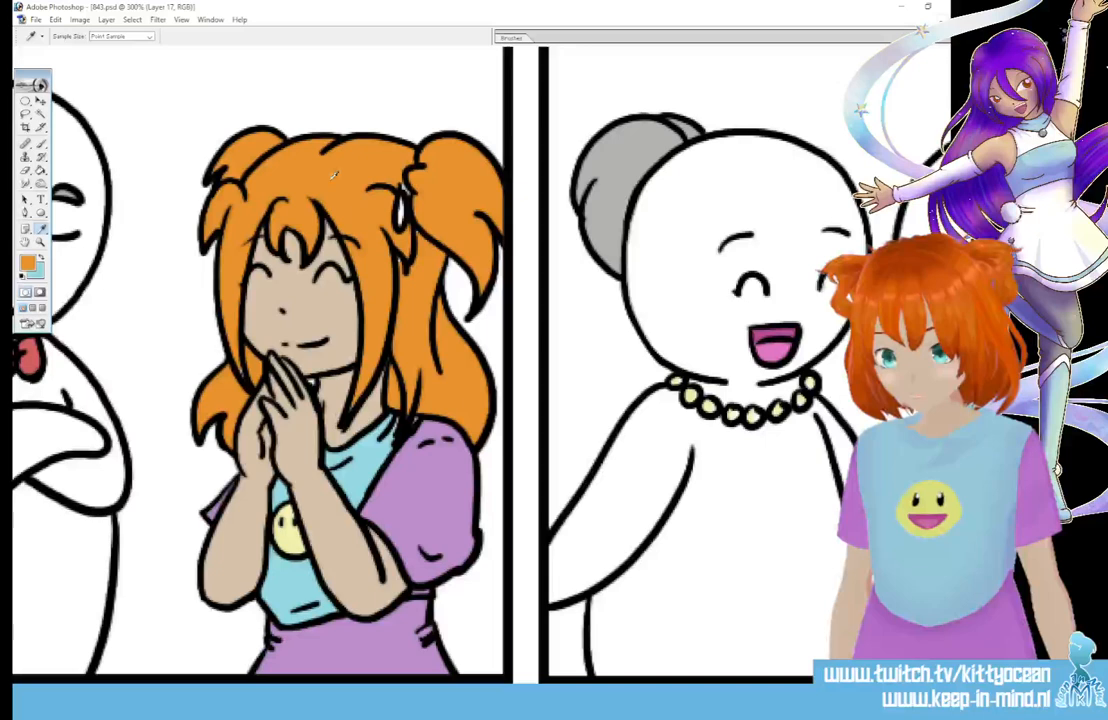
pyautogui.click(41, 143)
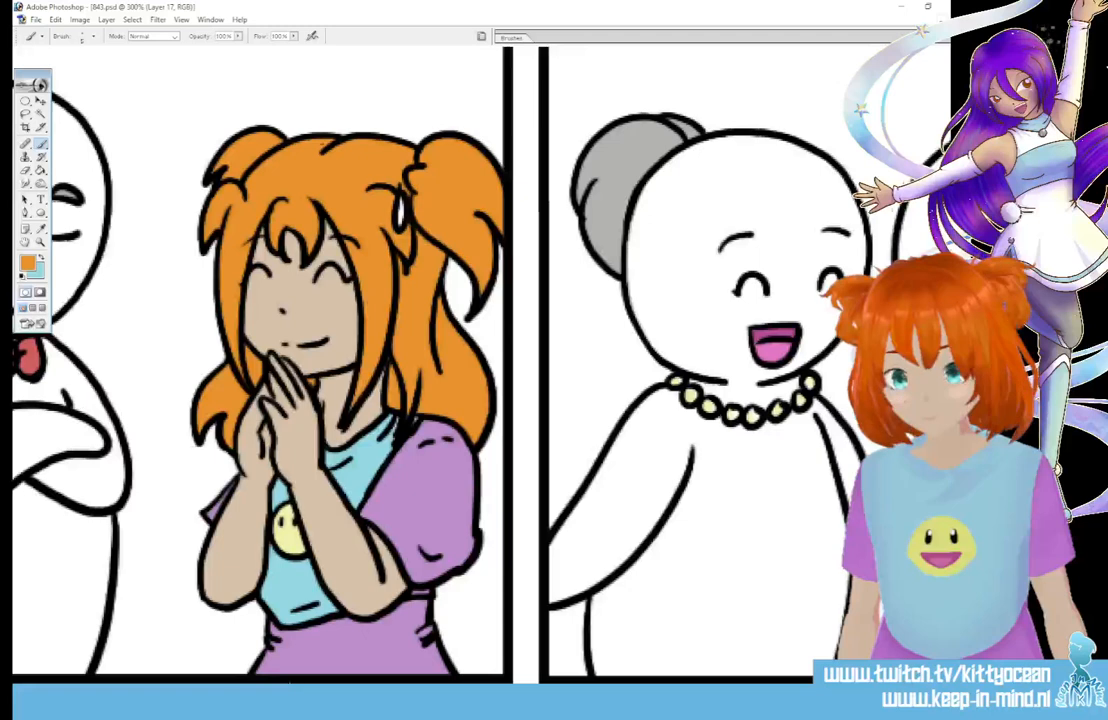
pyautogui.hscroll(10, 413, 408)
pyautogui.hscroll(2, 413, 360)
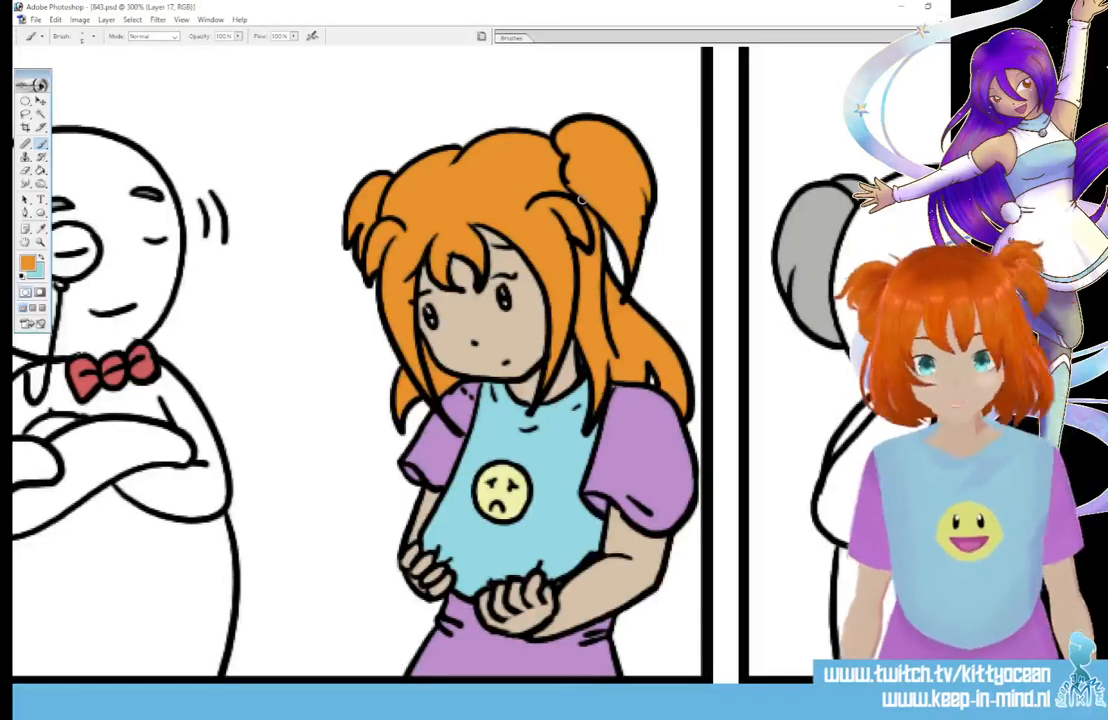
pyautogui.hscroll(15, 582, 200)
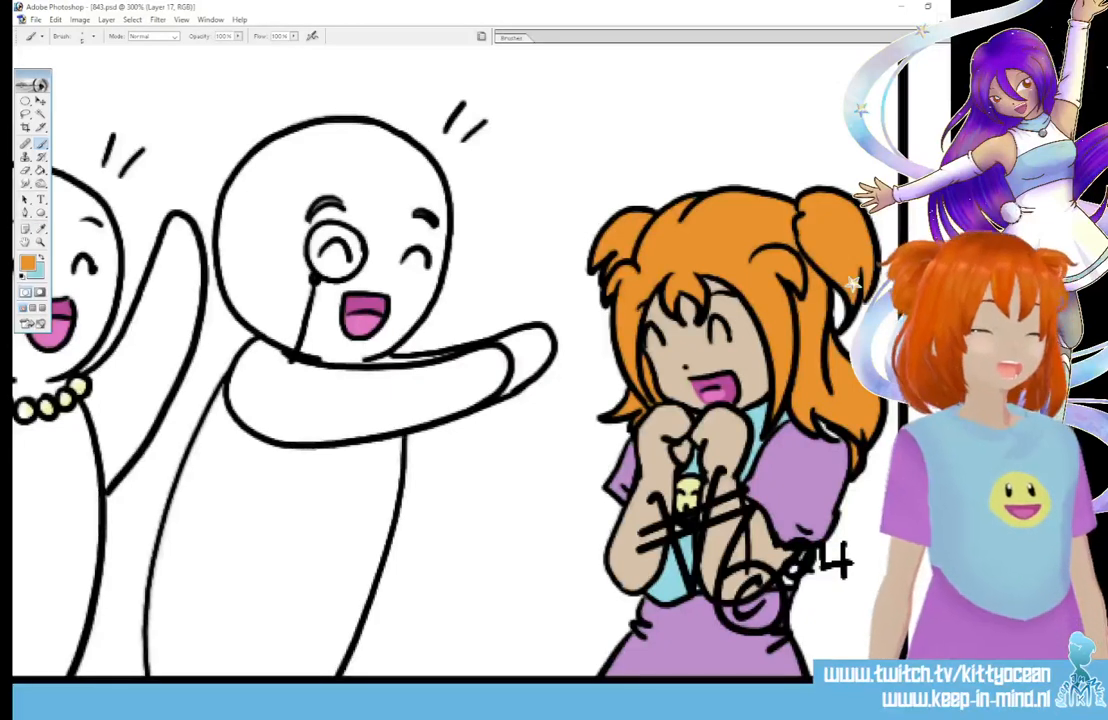
# Step: Sample the sleeve's purple and the hair's orange in turn to touch up the edge between the girl's sleeve and hair in the last panel
pyautogui.click(41, 230)
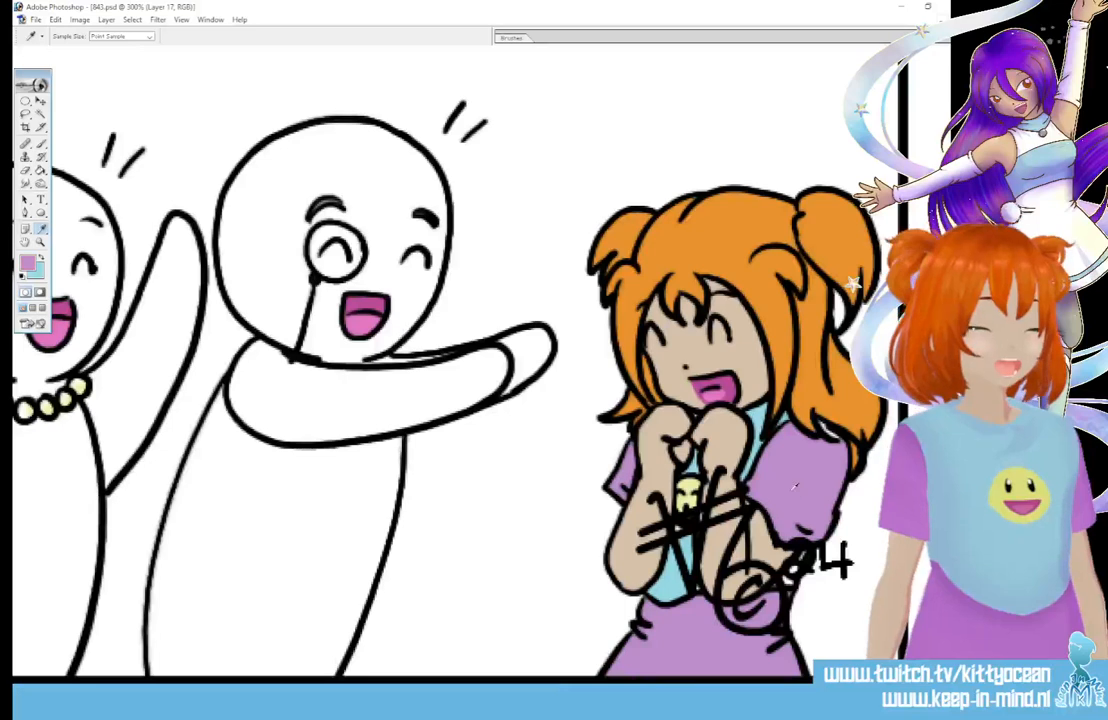
pyautogui.click(41, 145)
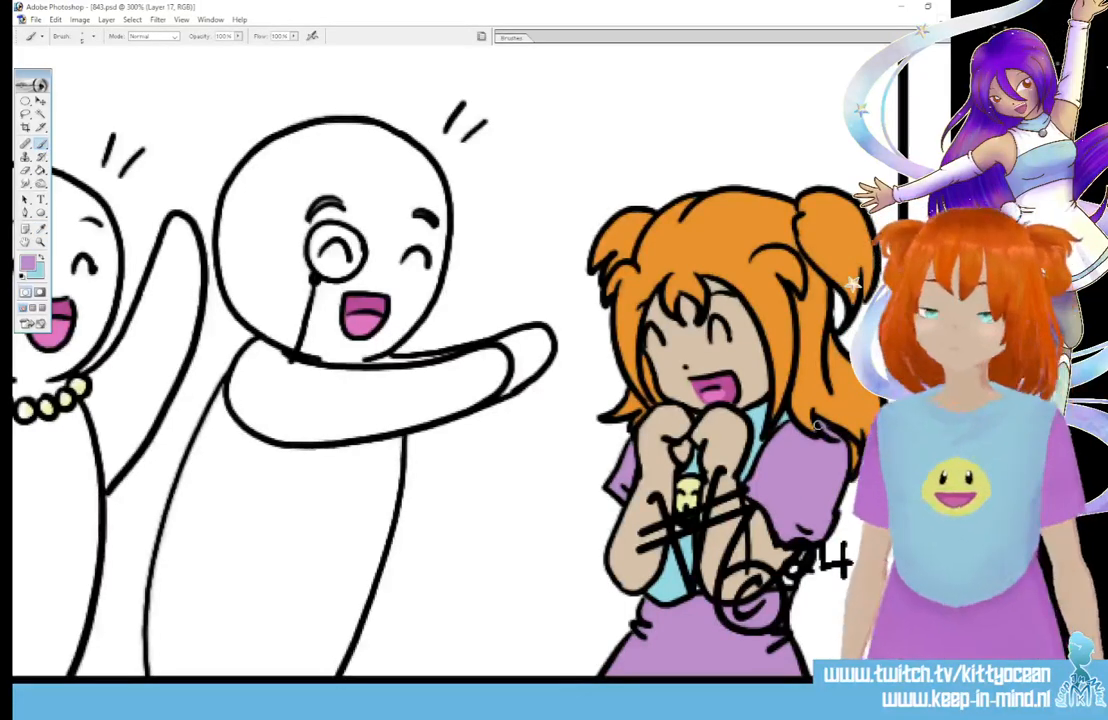
pyautogui.click(41, 228)
pyautogui.click(602, 205)
pyautogui.click(41, 145)
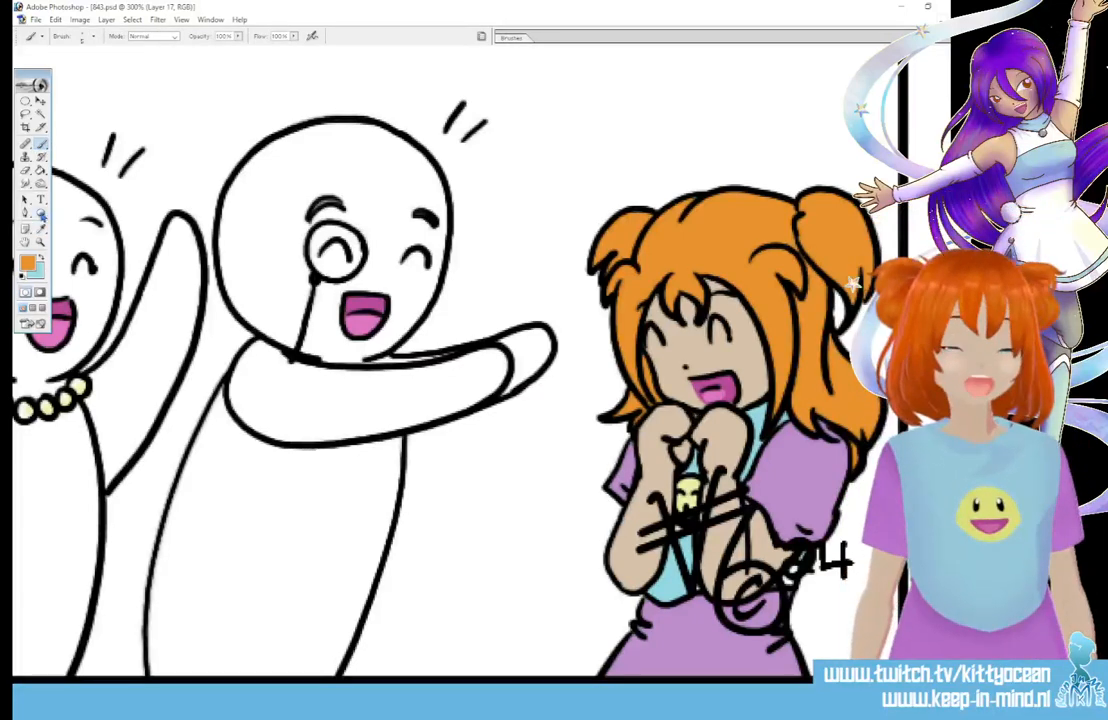
# Step: Sample the bib's light blue, paint the white gaps beside the last panel's signature, and reset the colours to black and white
pyautogui.click(41, 228)
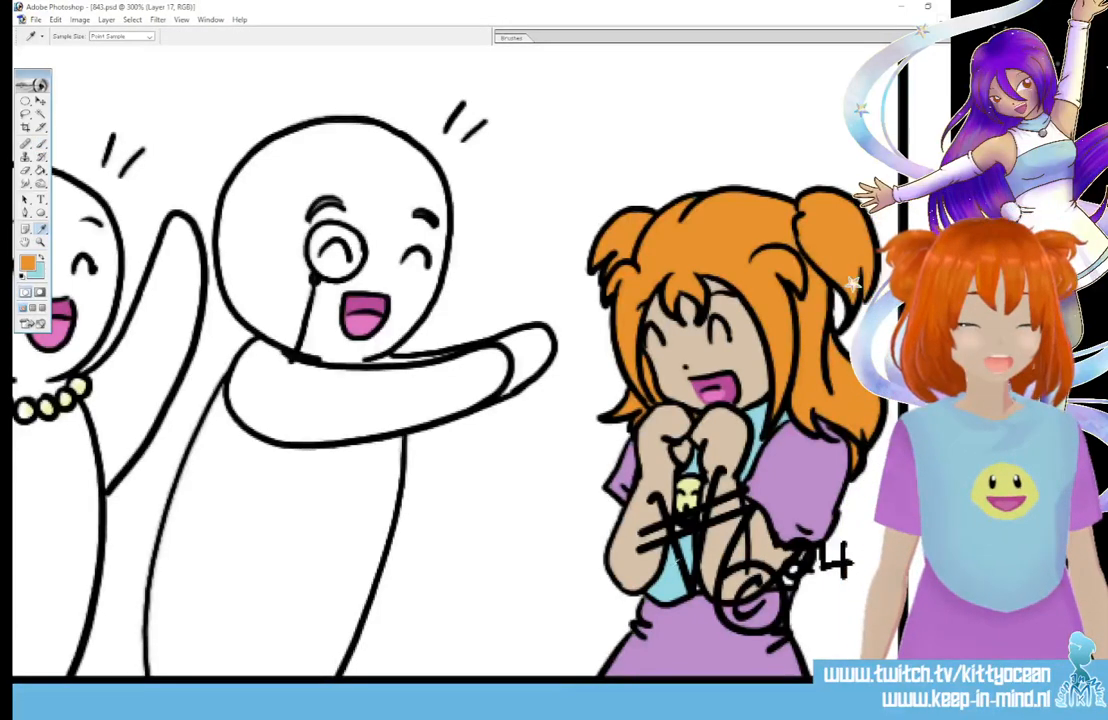
pyautogui.click(674, 564)
pyautogui.click(42, 145)
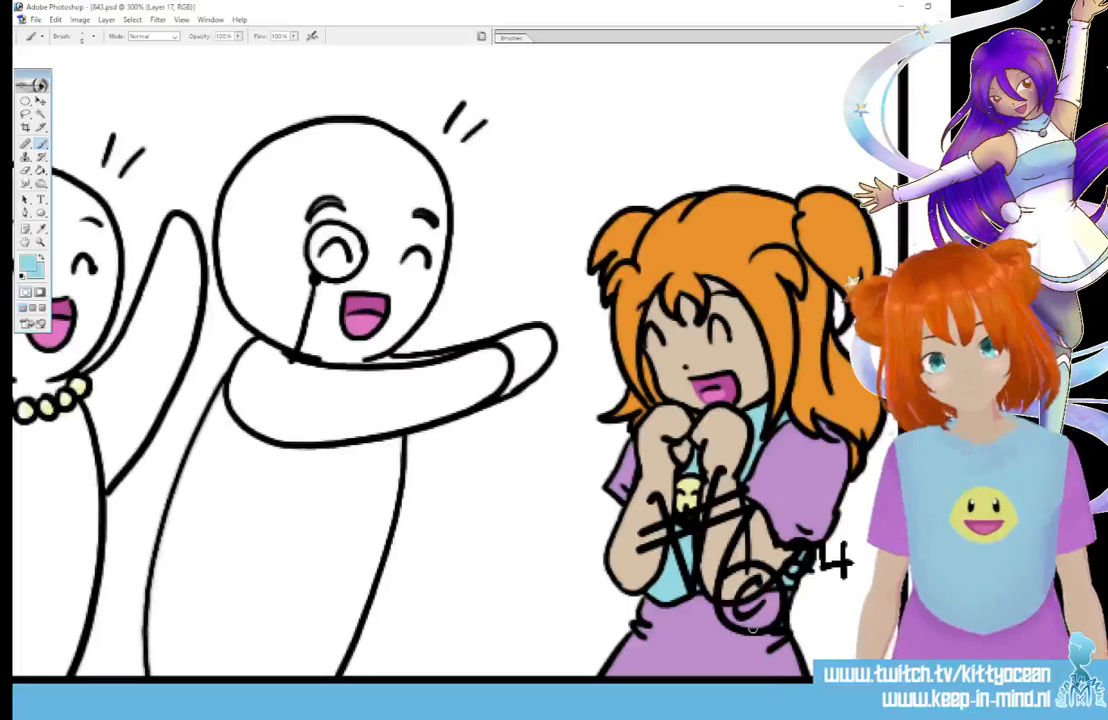
pyautogui.press('d')
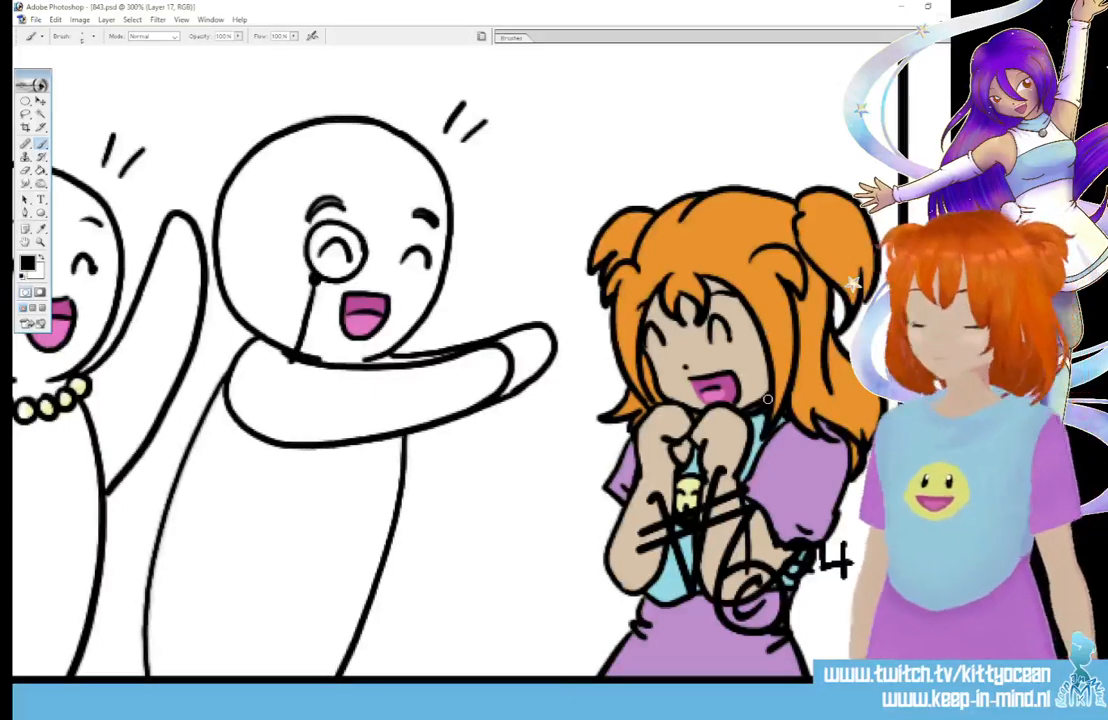
# Step: Sample the bib's light blue and paint the sweat drops on the girl's hair with it, adding a white highlight
pyautogui.press('i')
pyautogui.click(757, 446)
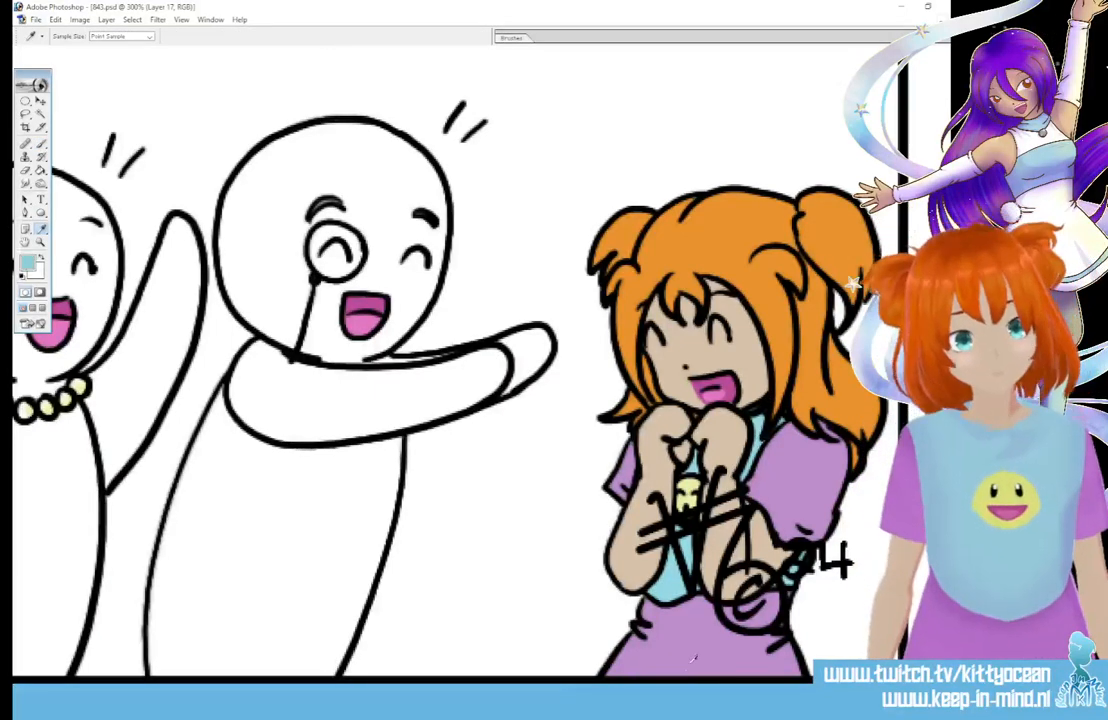
pyautogui.click(42, 145)
pyautogui.moveTo(865, 693); pyautogui.dragTo(766, 693)
pyautogui.moveTo(392, 693); pyautogui.dragTo(345, 693)
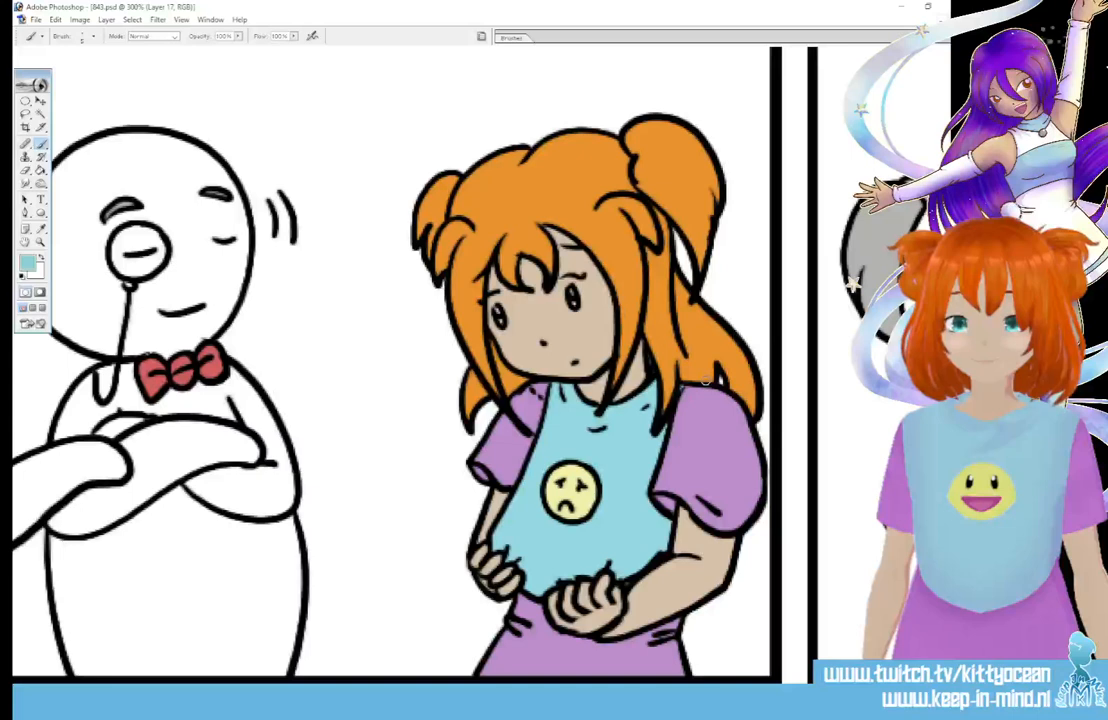
pyautogui.moveTo(260, 693); pyautogui.dragTo(154, 693)
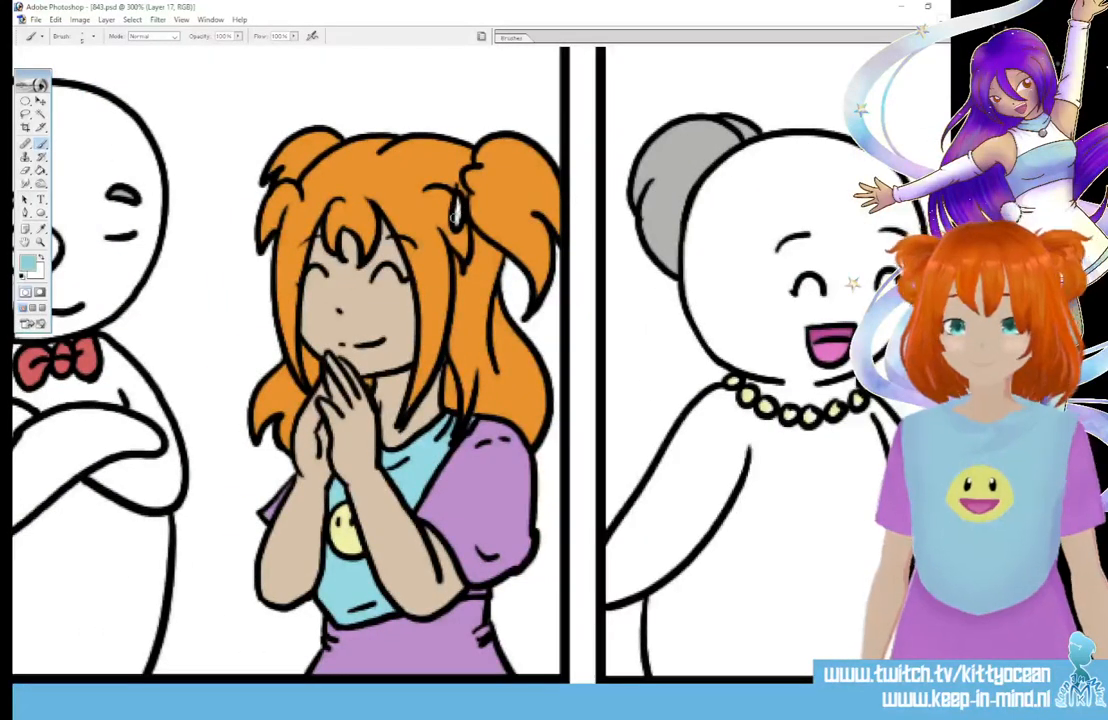
pyautogui.moveTo(154, 693); pyautogui.dragTo(260, 693)
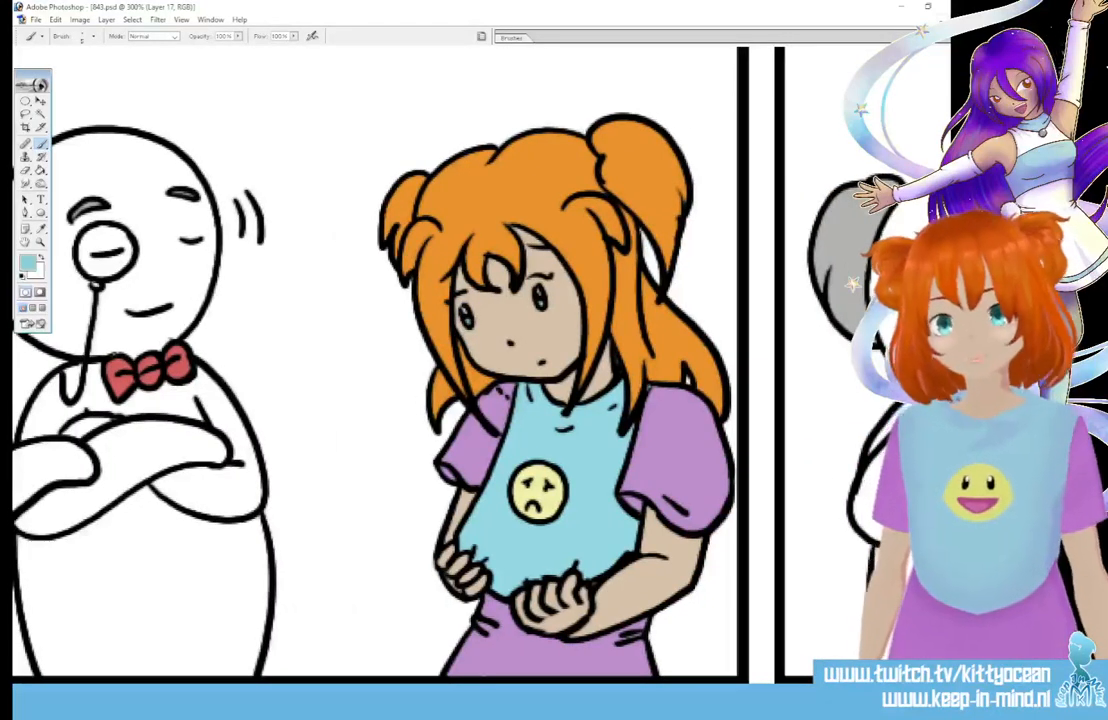
pyautogui.moveTo(336, 691); pyautogui.dragTo(668, 691)
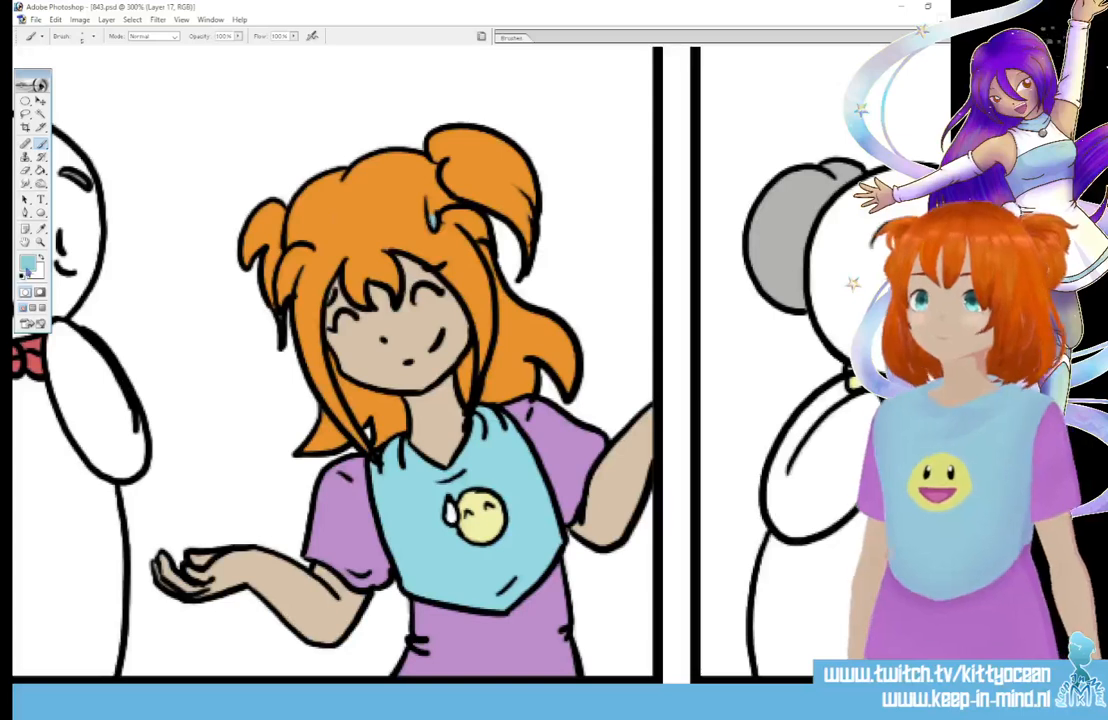
pyautogui.press('x')
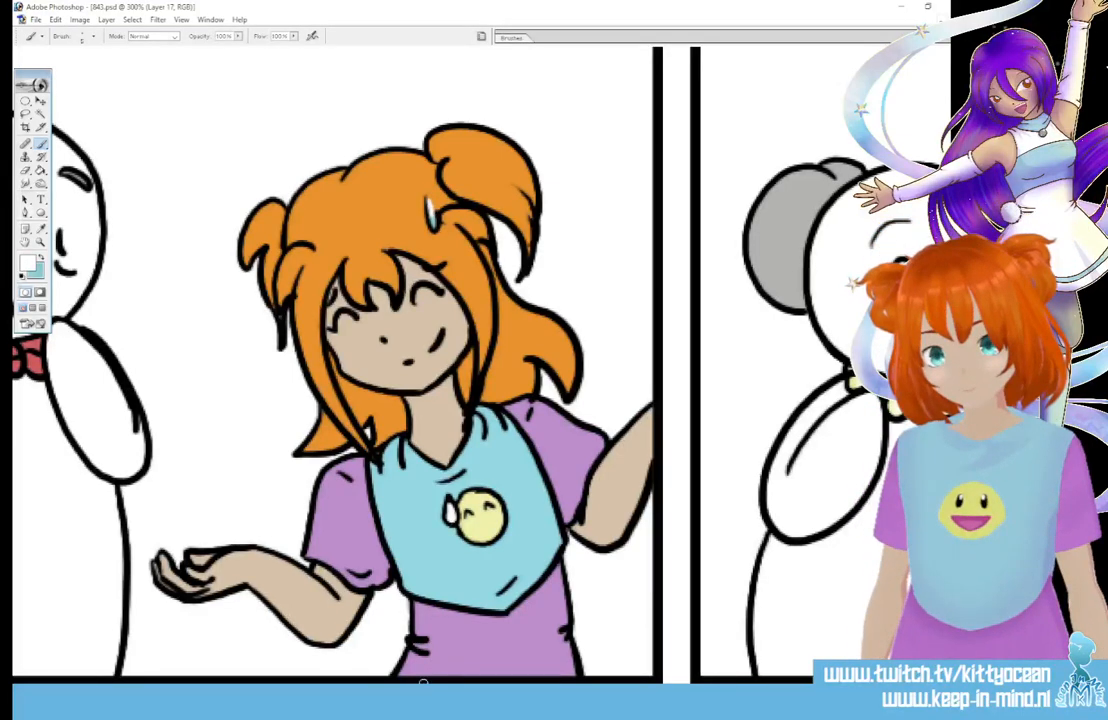
# Step: Paint the whites of the girl's open eyes in the panel where she looks worried
pyautogui.hscroll(10, 432, 300)
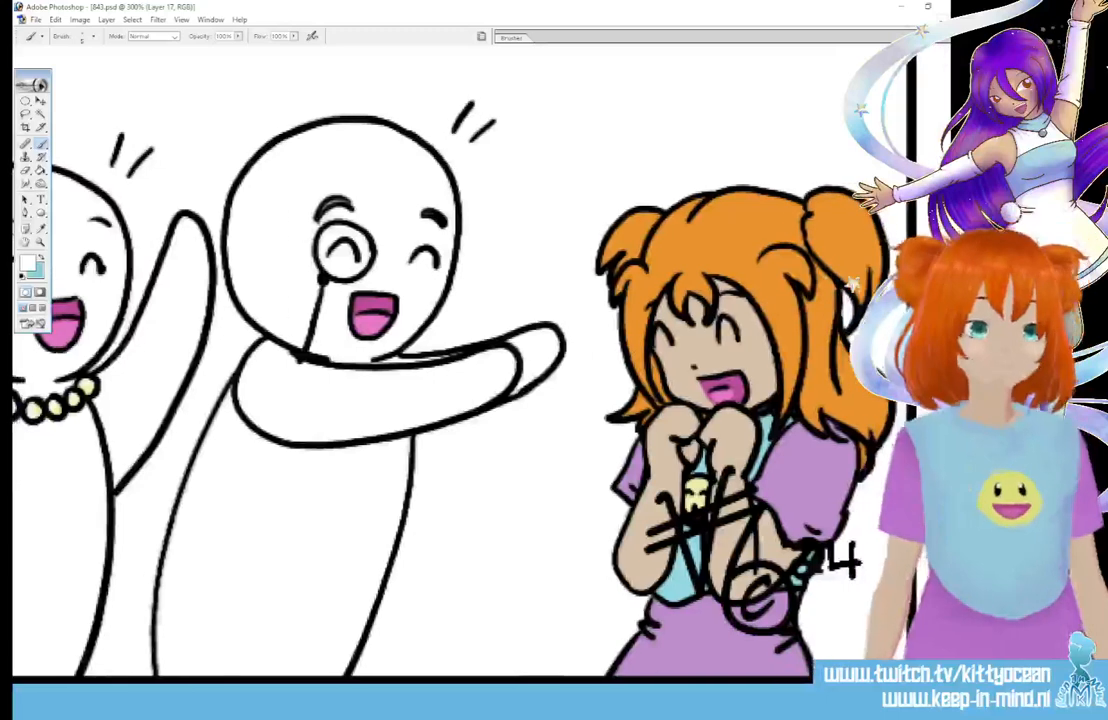
pyautogui.hscroll(-15, 432, 300)
pyautogui.hscroll(-3, 423, 586)
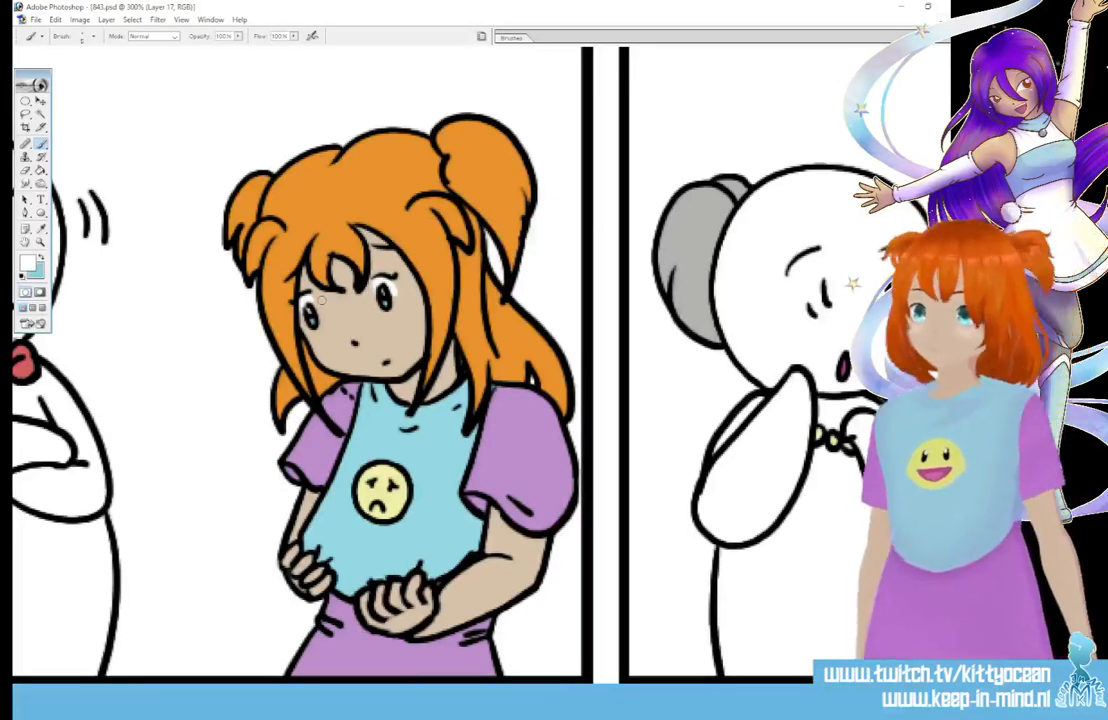
# Step: Select the white bodies of the grey-bunned figure and the monocled figure in the first and second panels with the Magic Wand
pyautogui.hotkey('ctrl', '-')
pyautogui.hotkey('ctrl', '-')
pyautogui.hotkey('ctrl', '-')
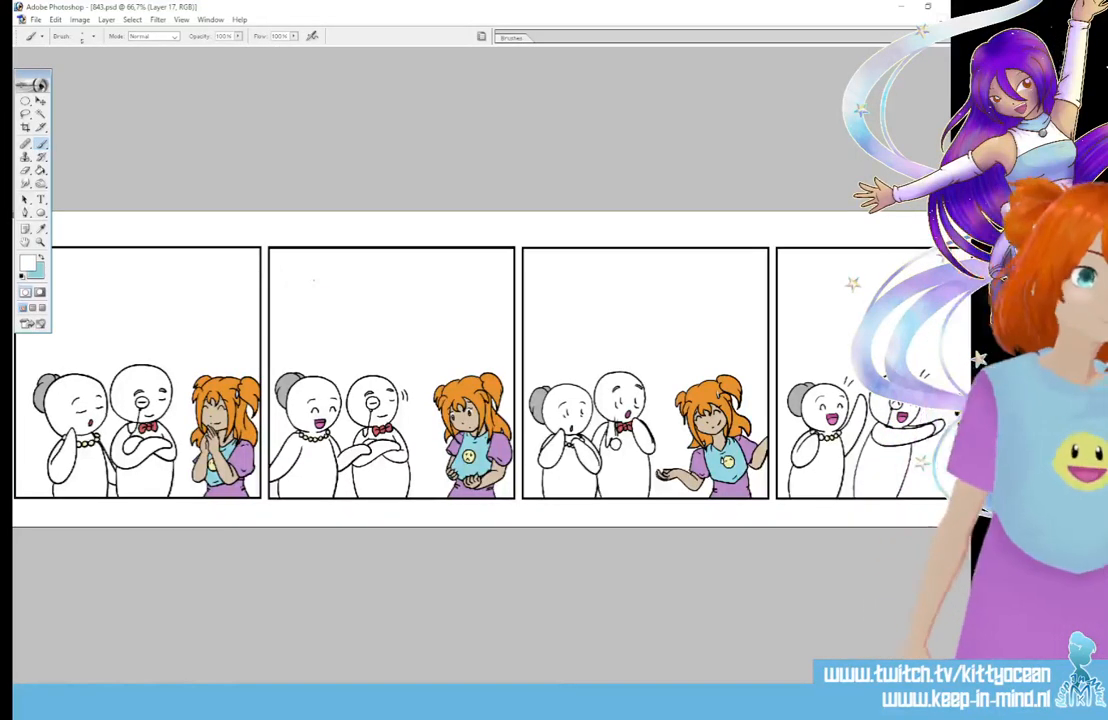
pyautogui.click(41, 113)
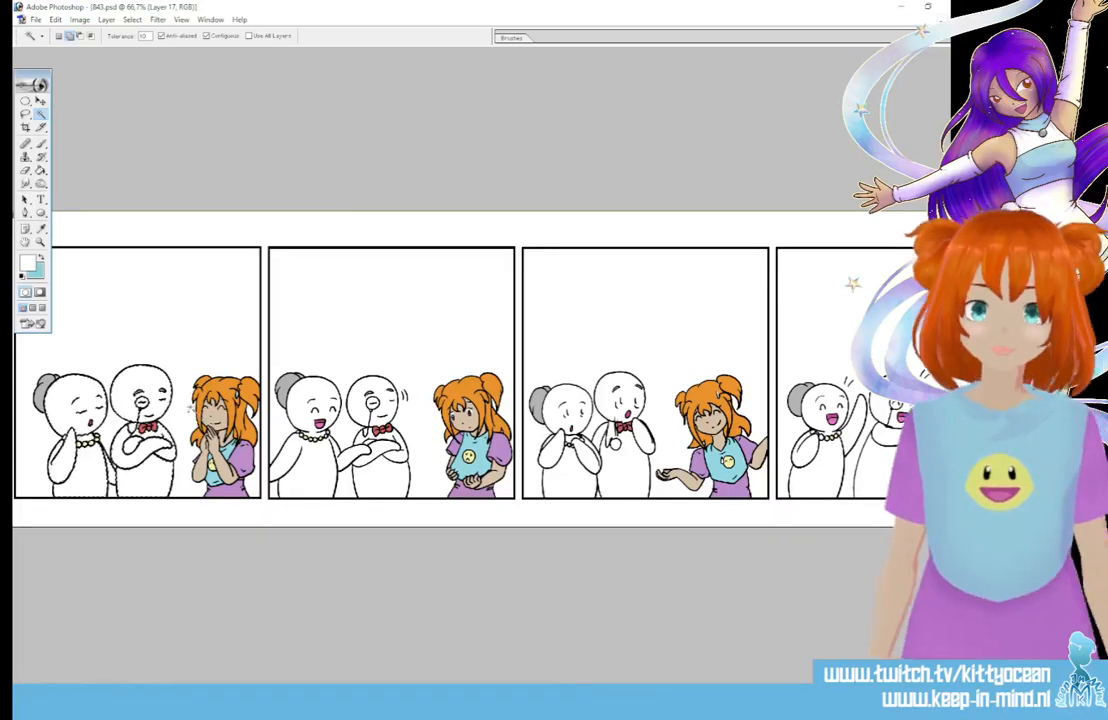
pyautogui.hotkey('ctrl', '+')
pyautogui.hotkey('ctrl', '+')
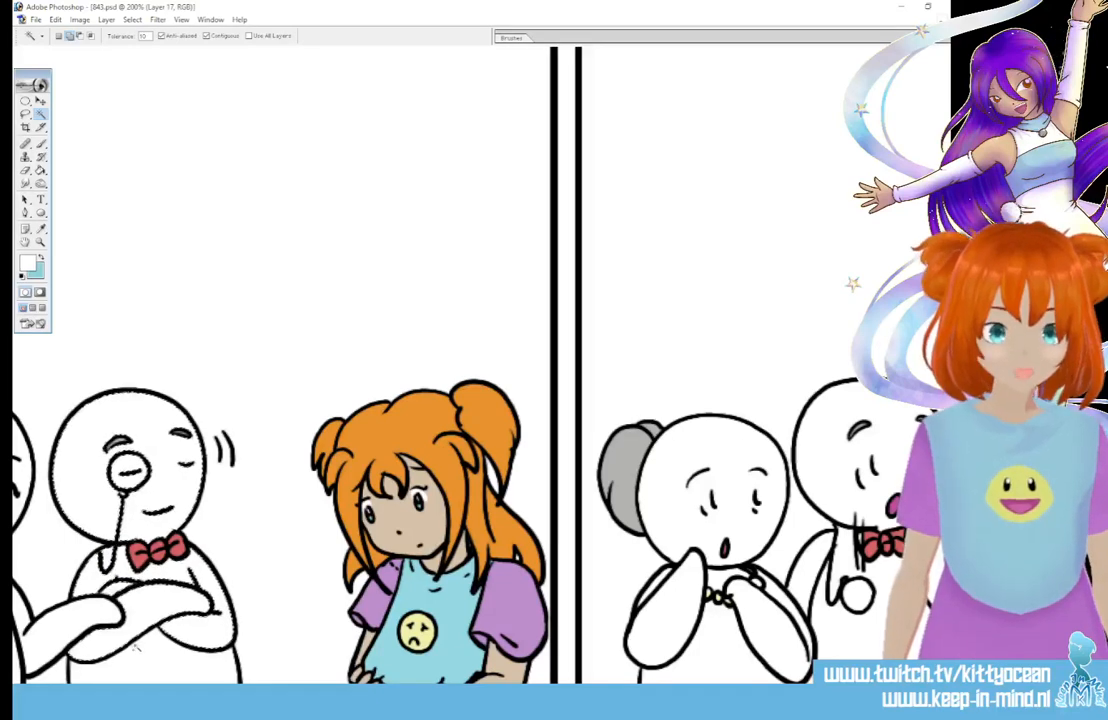
pyautogui.moveTo(380, 692); pyautogui.dragTo(296, 692)
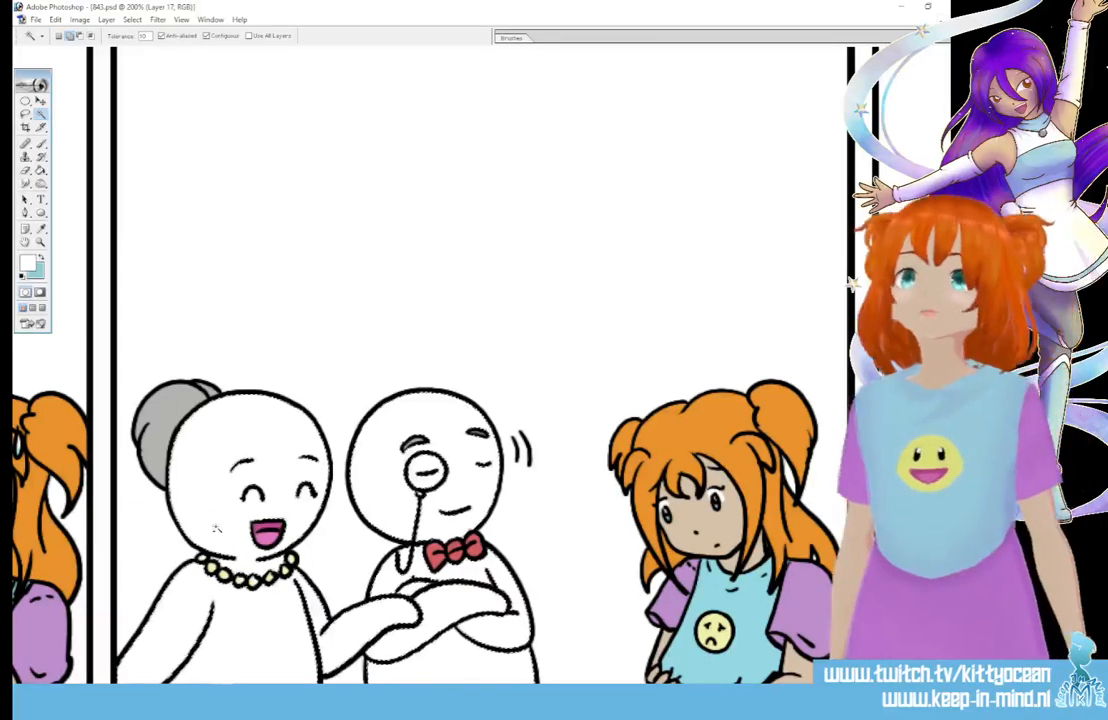
pyautogui.click(26, 115)
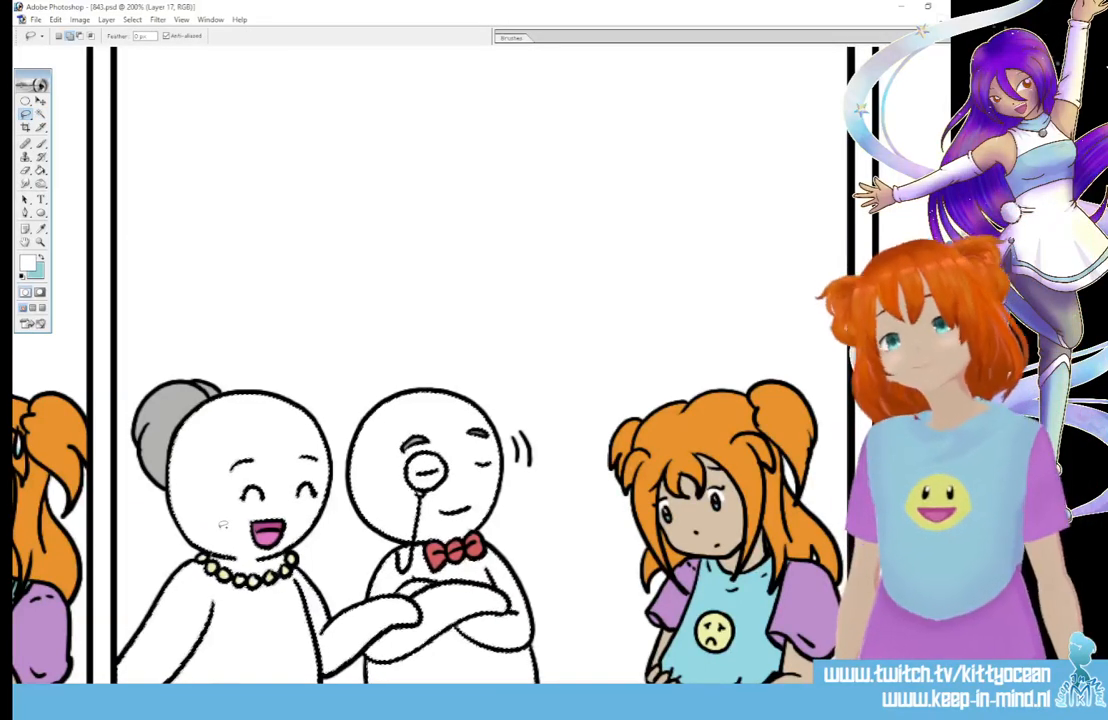
pyautogui.click(41, 115)
pyautogui.hscroll(5, 480, 365)
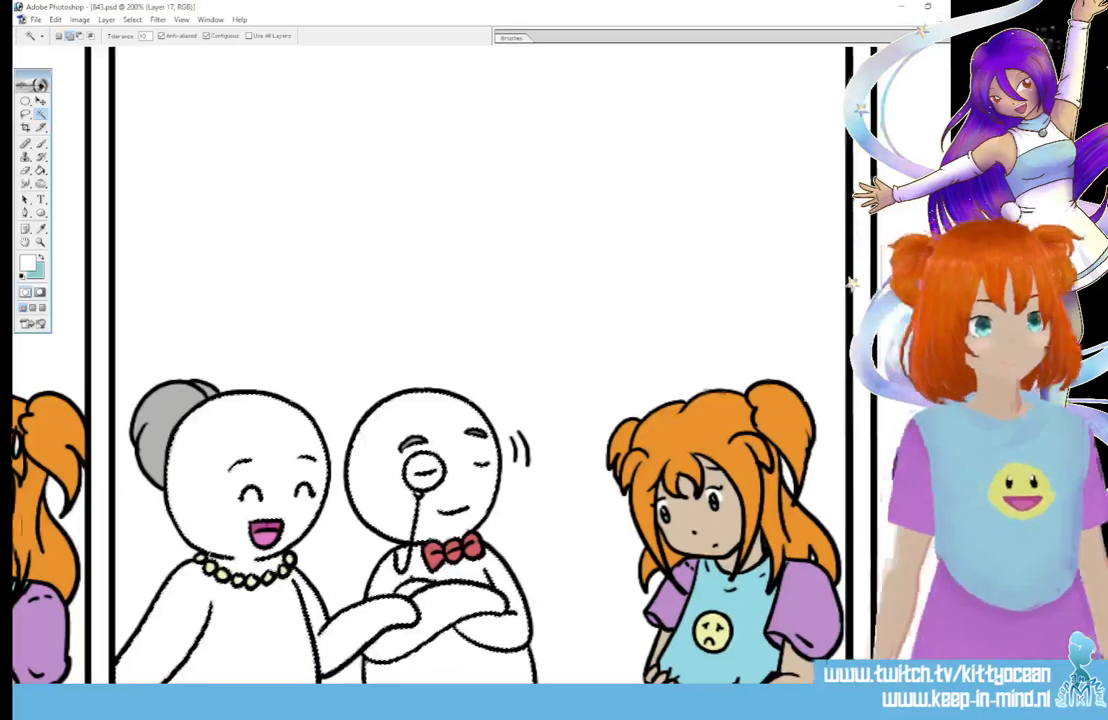
# Step: Extend the selection to the two white figures in the third and fourth panels, lassoing the missed sliver along the monocled figure's outstretched arm
pyautogui.hscroll(3, 334, 515)
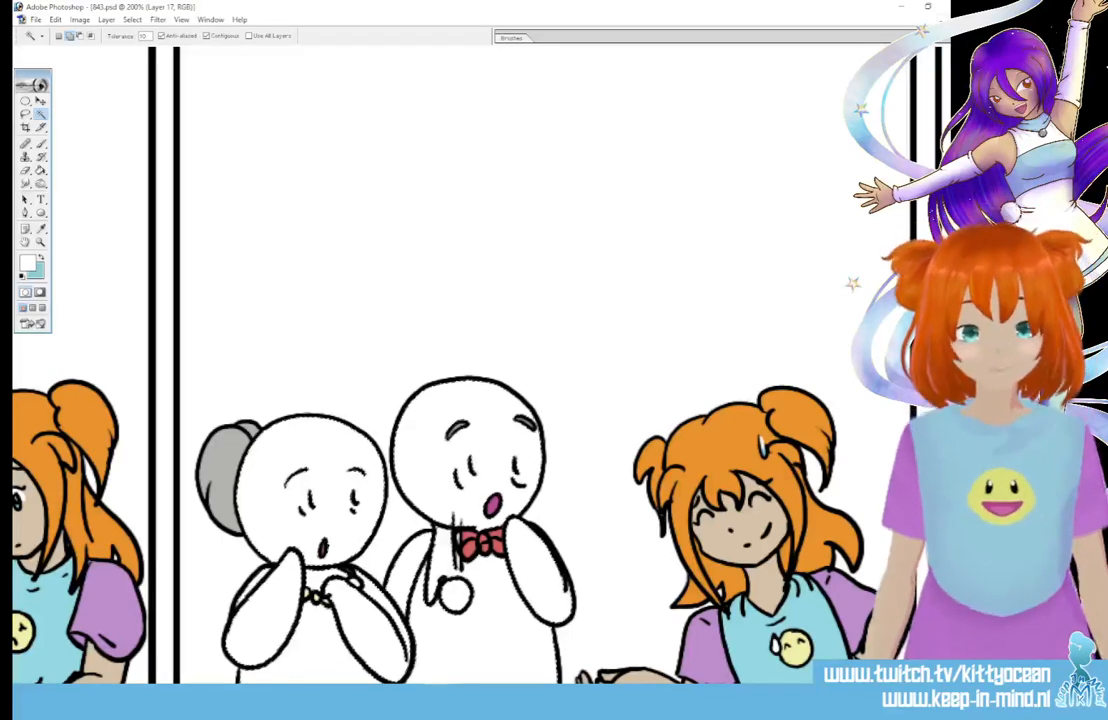
pyautogui.hscroll(5, 450, 360)
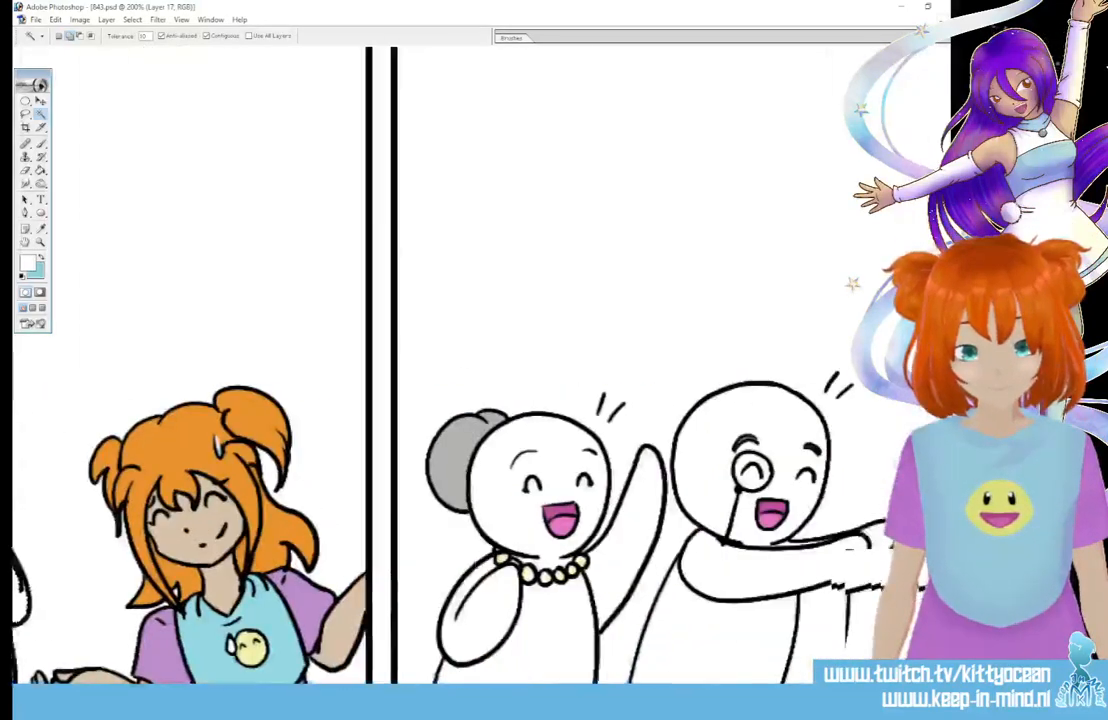
pyautogui.hscroll(1, 355, 600)
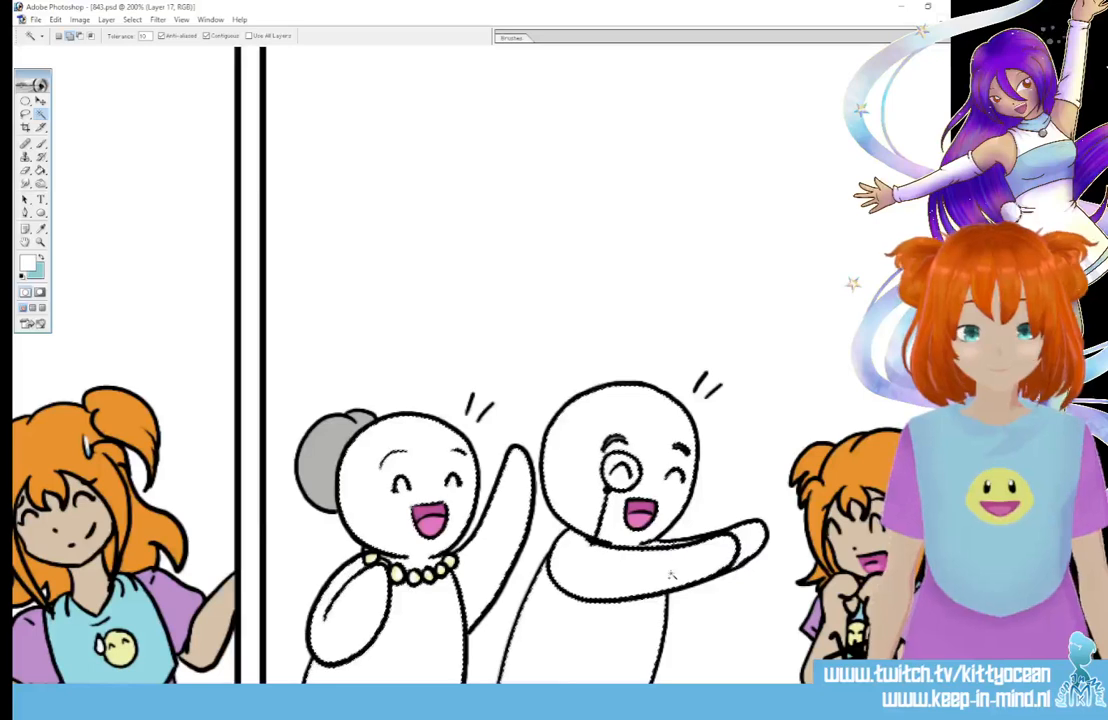
pyautogui.click(25, 115)
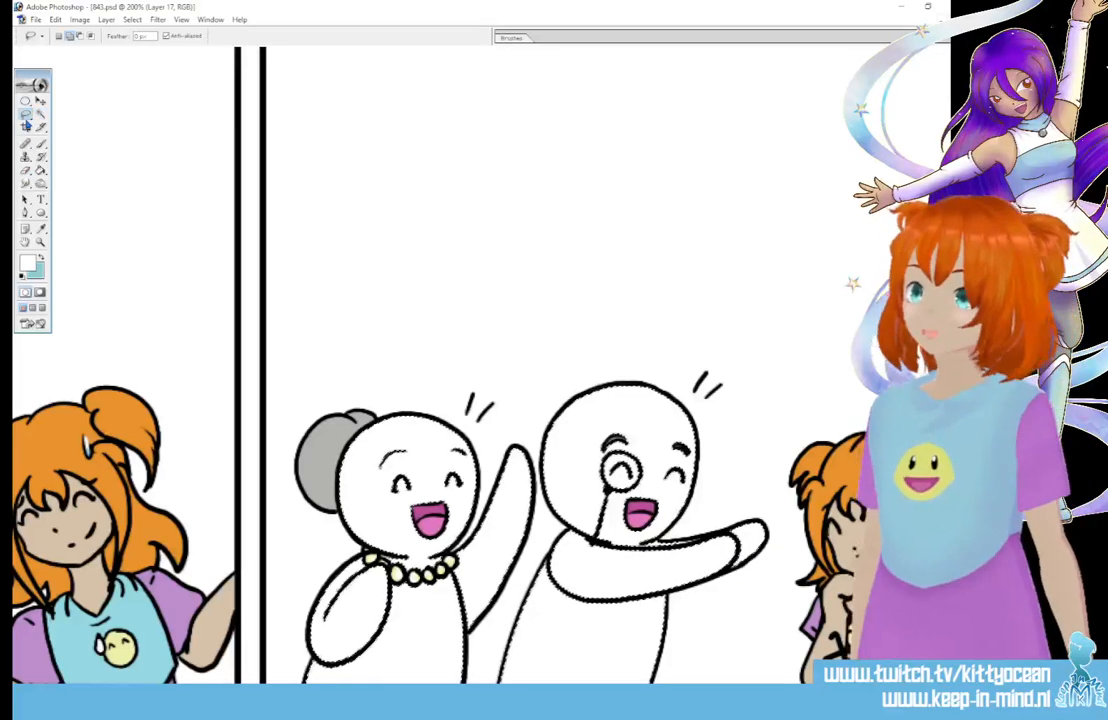
pyautogui.moveTo(641, 543); pyautogui.dragTo(718, 536)
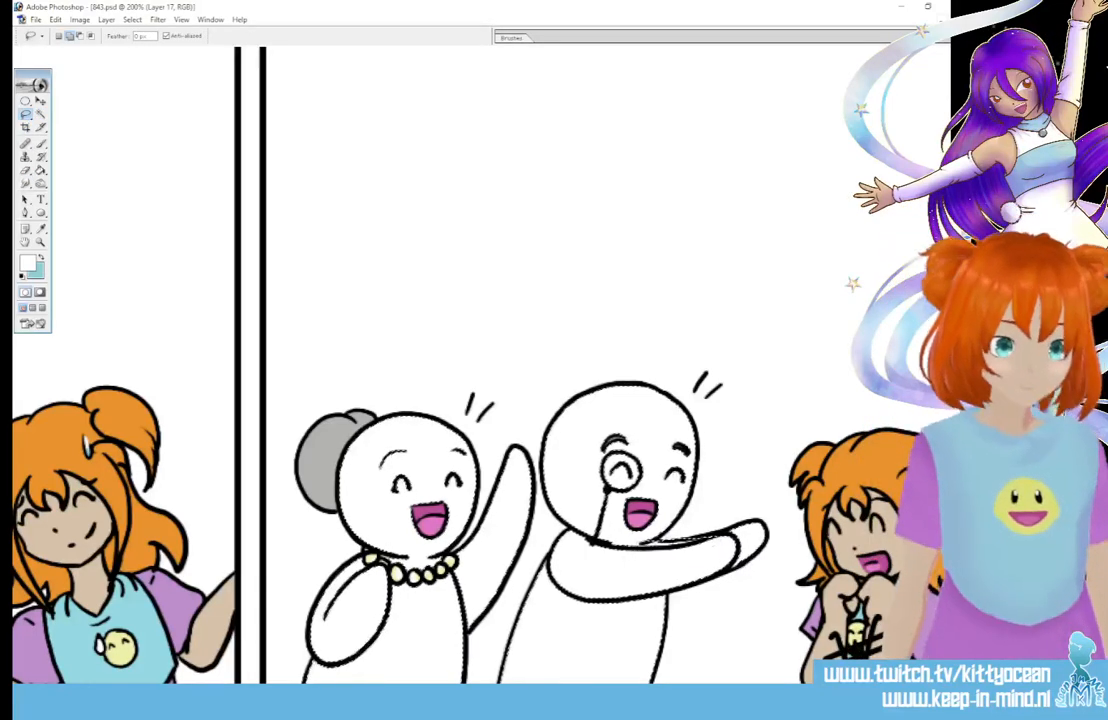
pyautogui.scroll(-3, 480, 460)
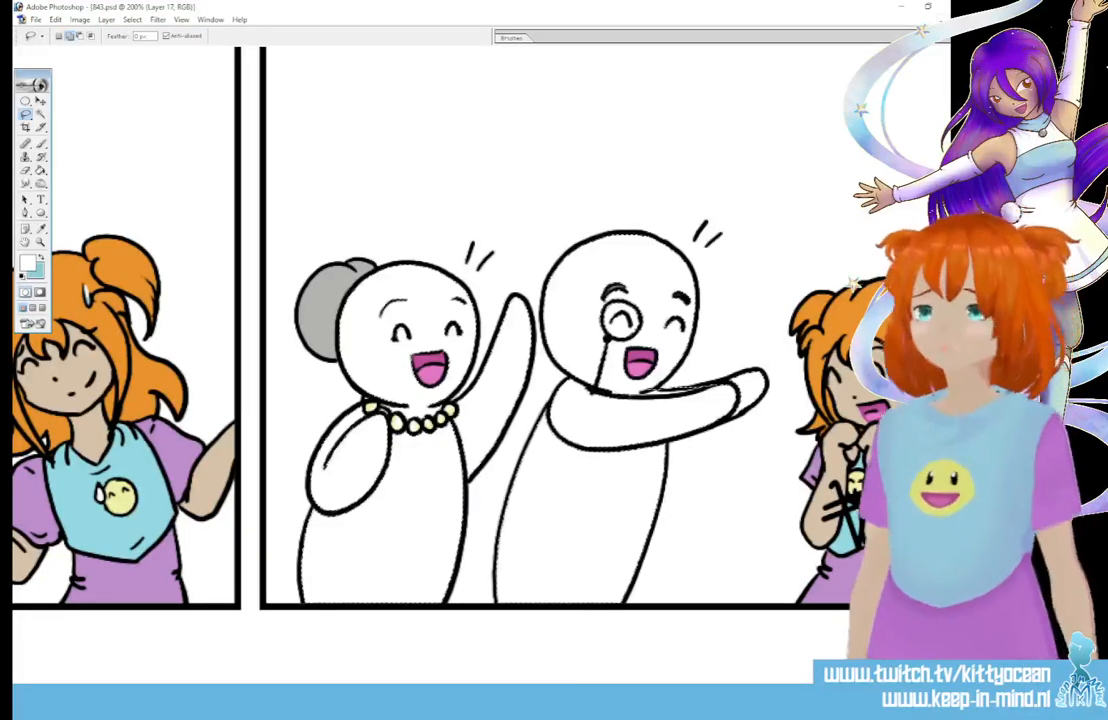
# Step: Merge Layer 19 down into the anos layer, keeping the white figures selected
pyautogui.hotkey('ctrl', '-')
pyautogui.hotkey('ctrl', '-')
pyautogui.hotkey('ctrl', '-')
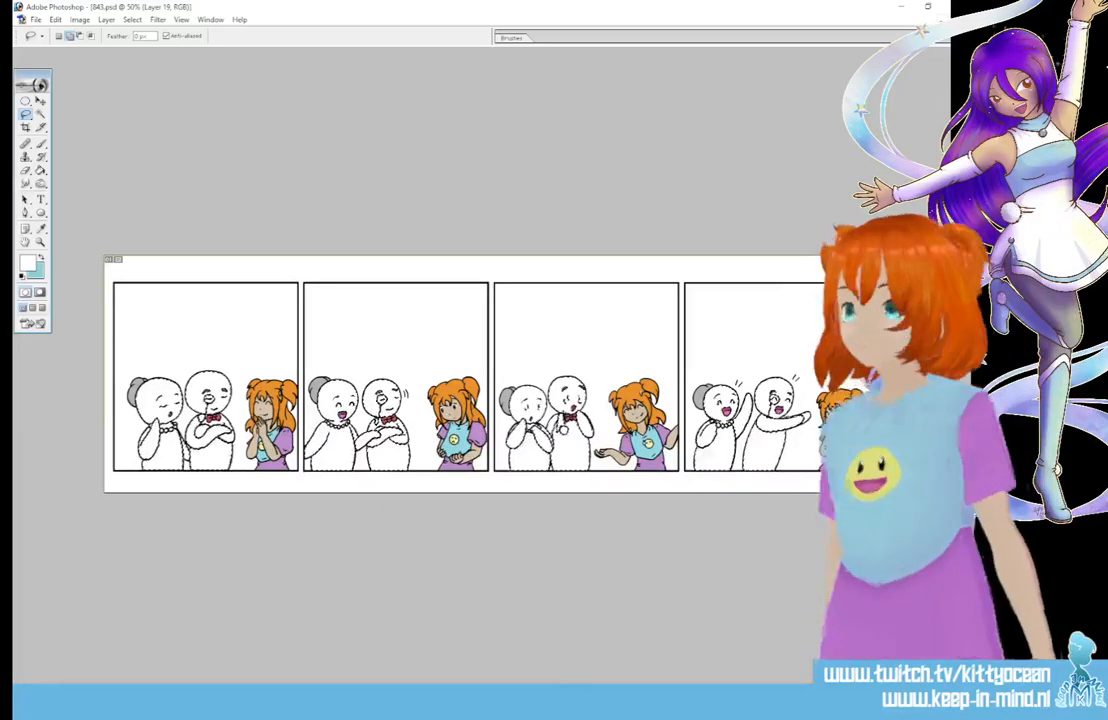
pyautogui.hotkey('ctrl', 'e')
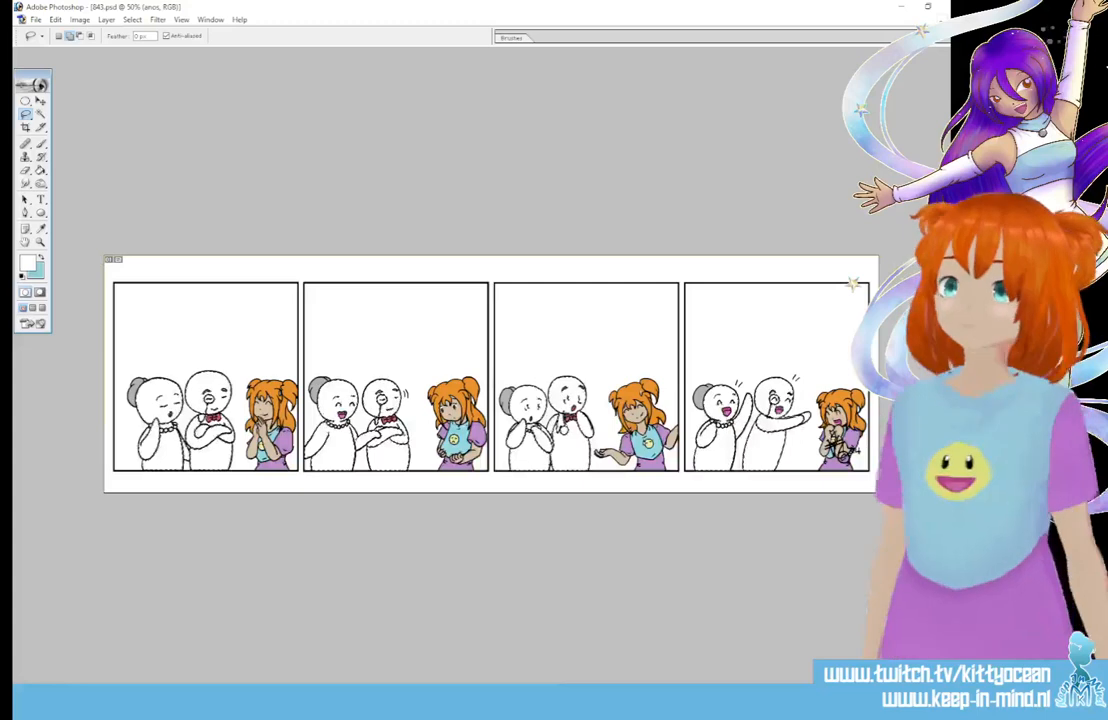
# Step: Set the foreground to a light bluish grey with hue 205, saturation 9 and brightness 74, and reset the background to black
pyautogui.click(22, 277)
pyautogui.click(41, 257)
pyautogui.click(28, 263)
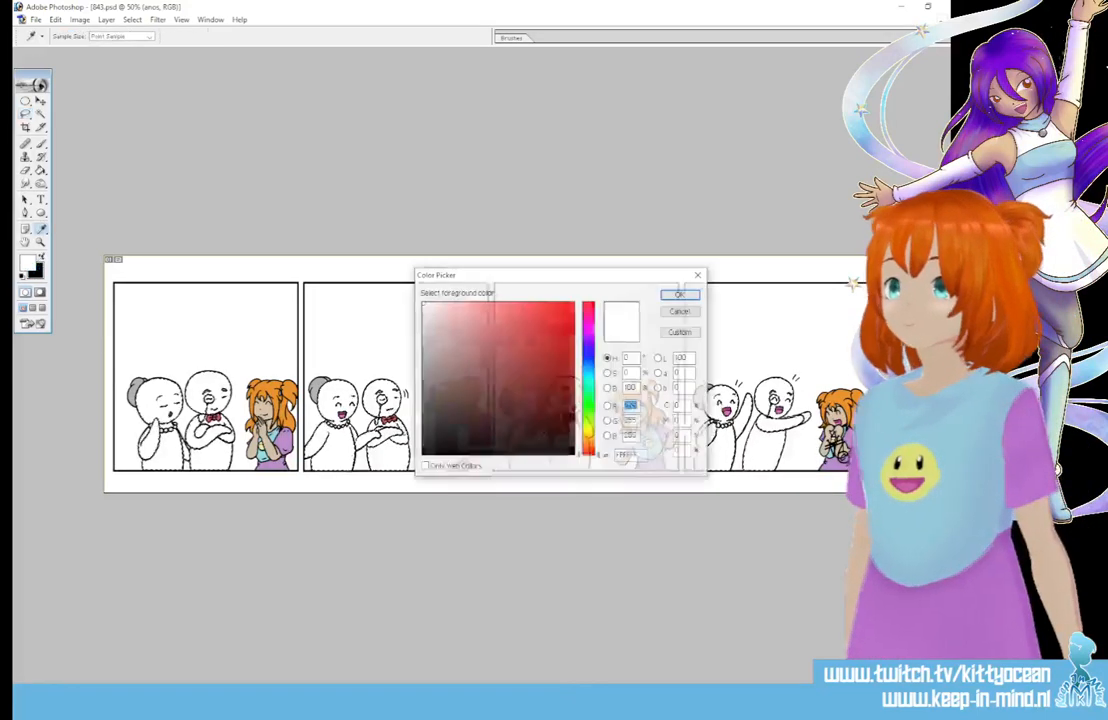
pyautogui.click(422, 345)
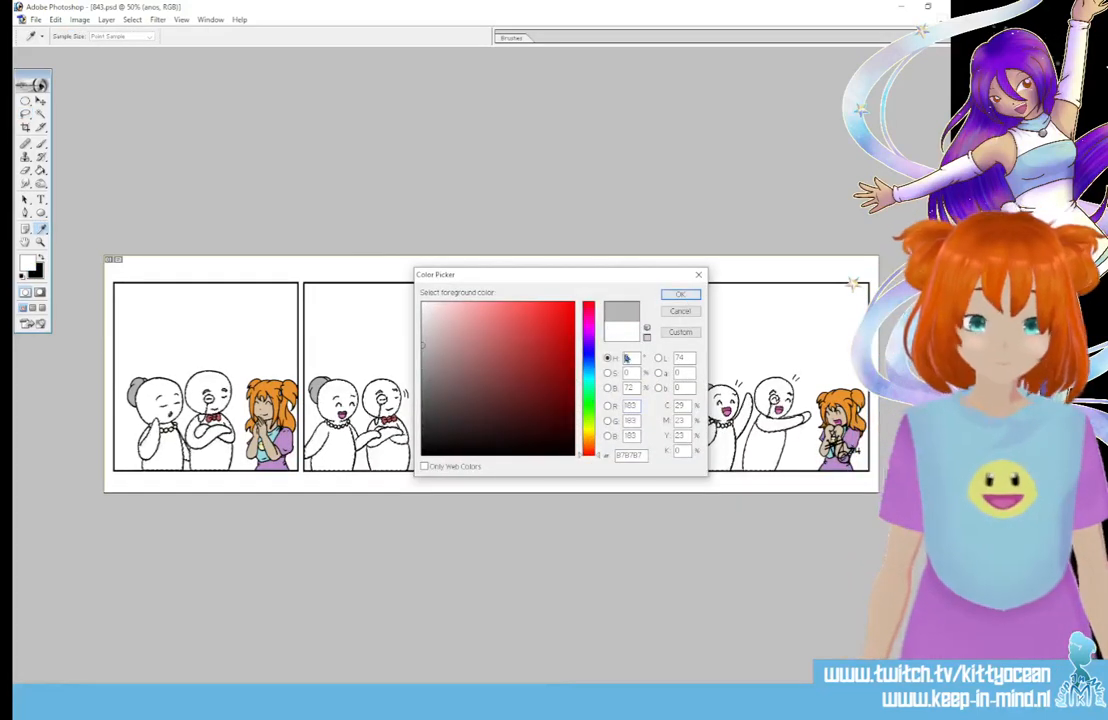
pyautogui.click(588, 368)
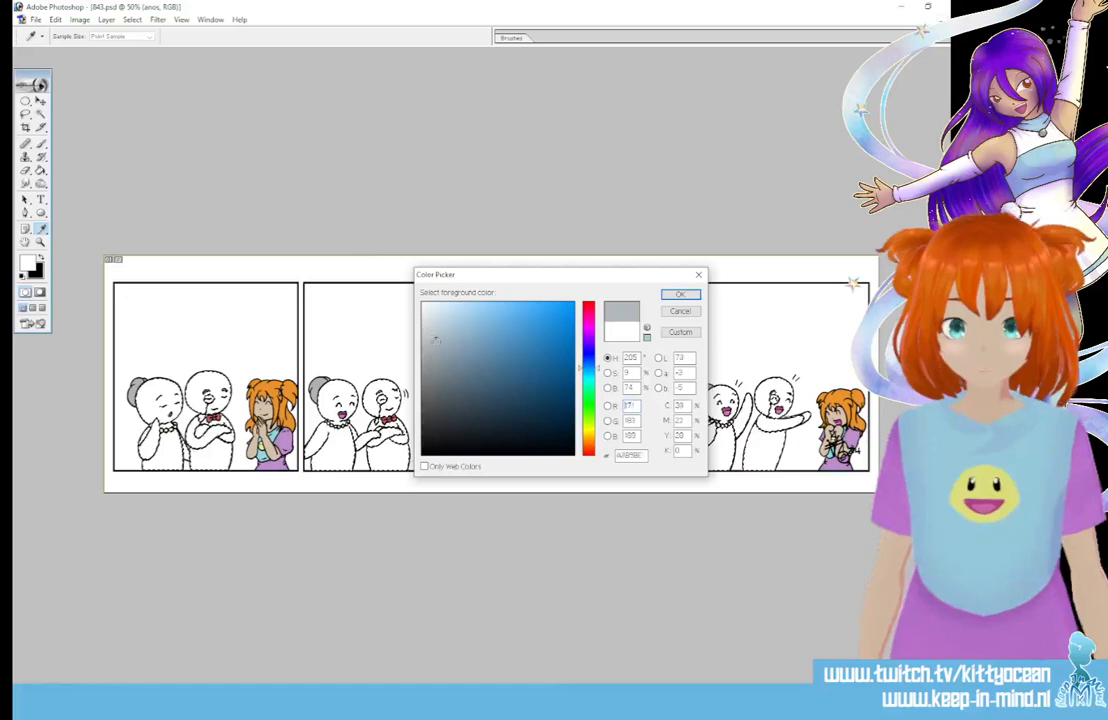
pyautogui.click(680, 294)
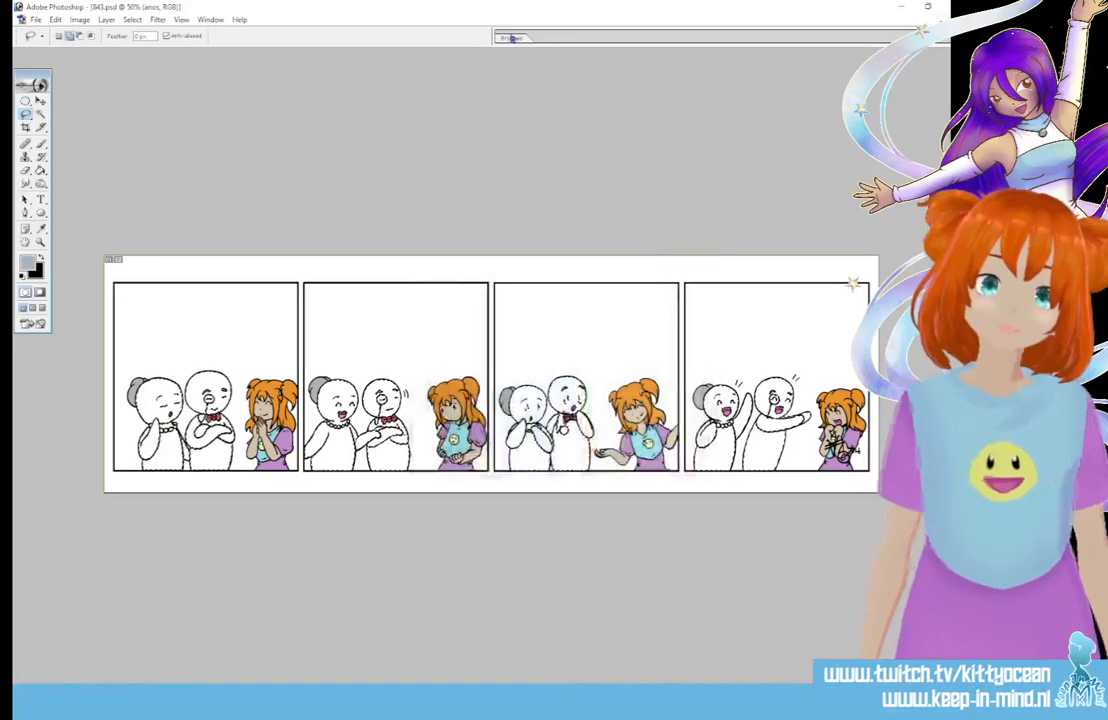
# Step: Pick a soft round brush, turn off Shape Dynamics and enlarge its master diameter
pyautogui.click(521, 38)
pyautogui.click(41, 144)
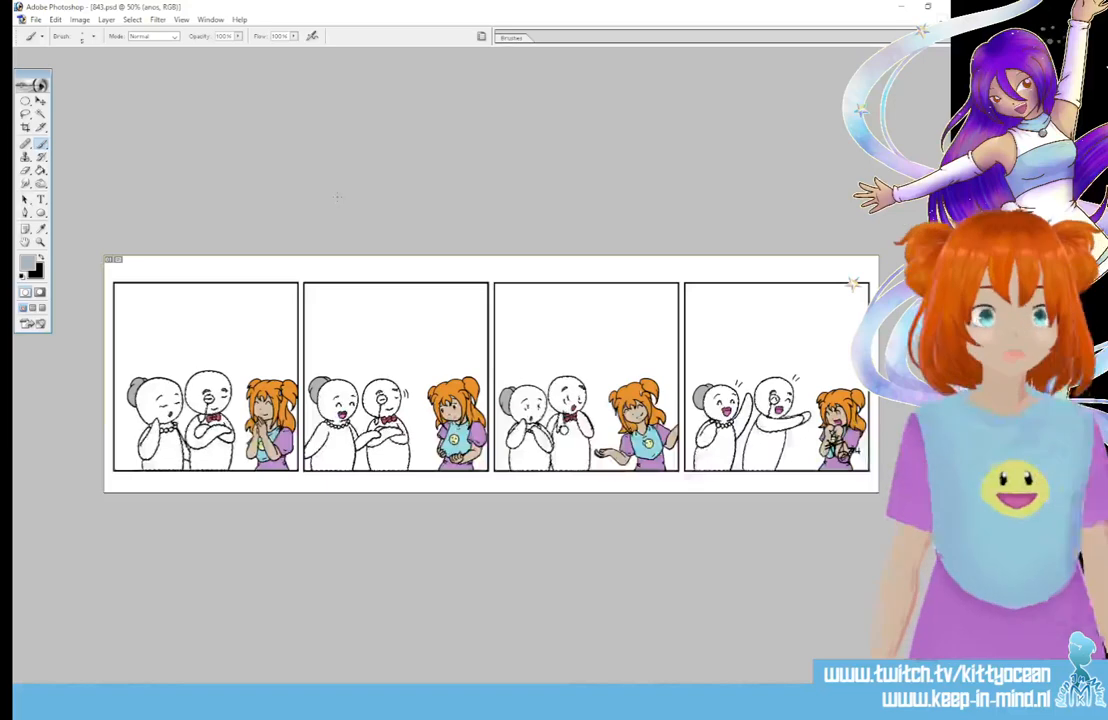
pyautogui.click(512, 38)
pyautogui.click(620, 192)
pyautogui.click(597, 224)
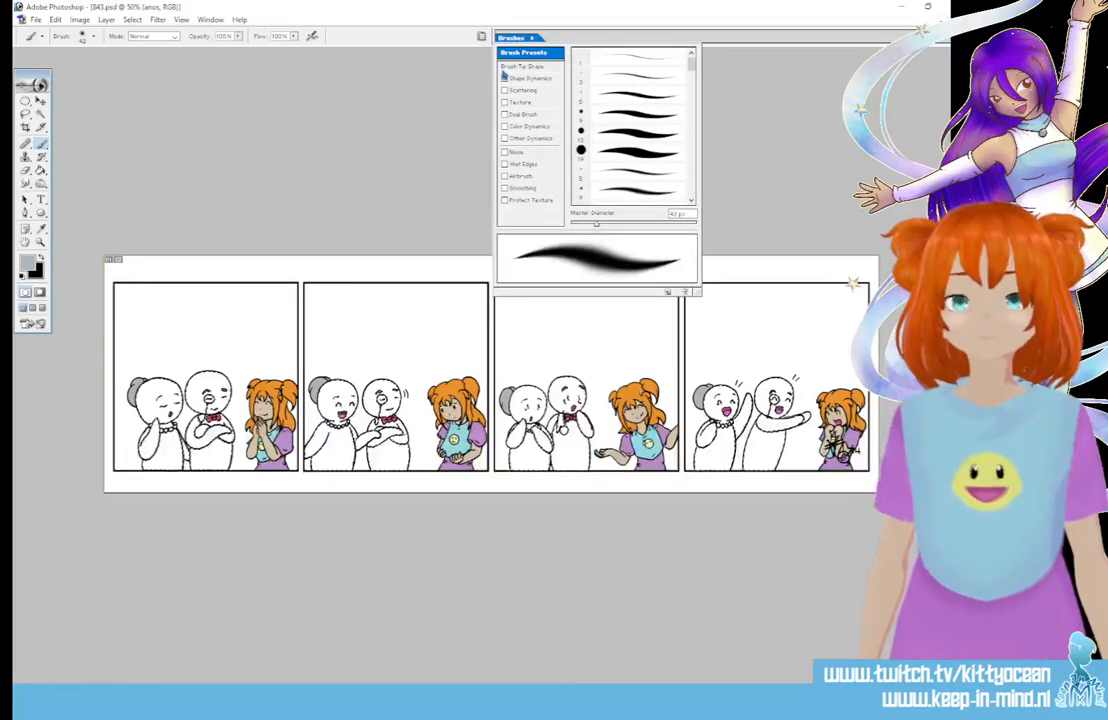
pyautogui.click(505, 78)
pyautogui.moveTo(597, 224); pyautogui.dragTo(611, 224)
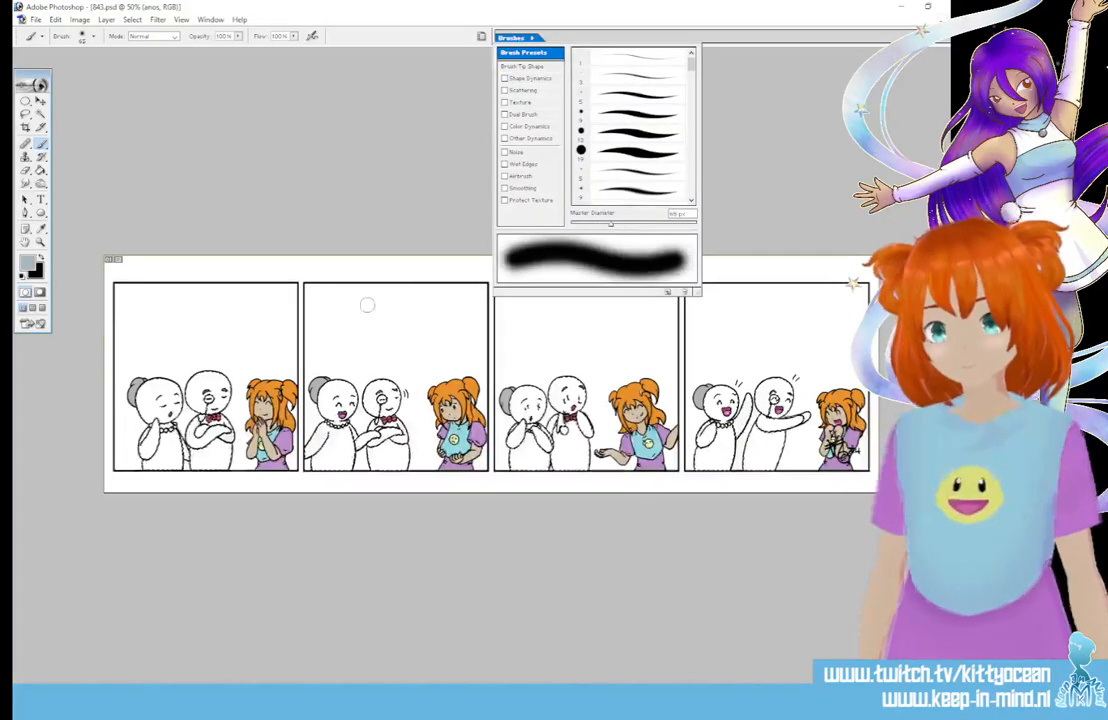
# Step: Paint soft bluish-grey shading along the edges of the selected white figures in all four panels
pyautogui.click(148, 356)
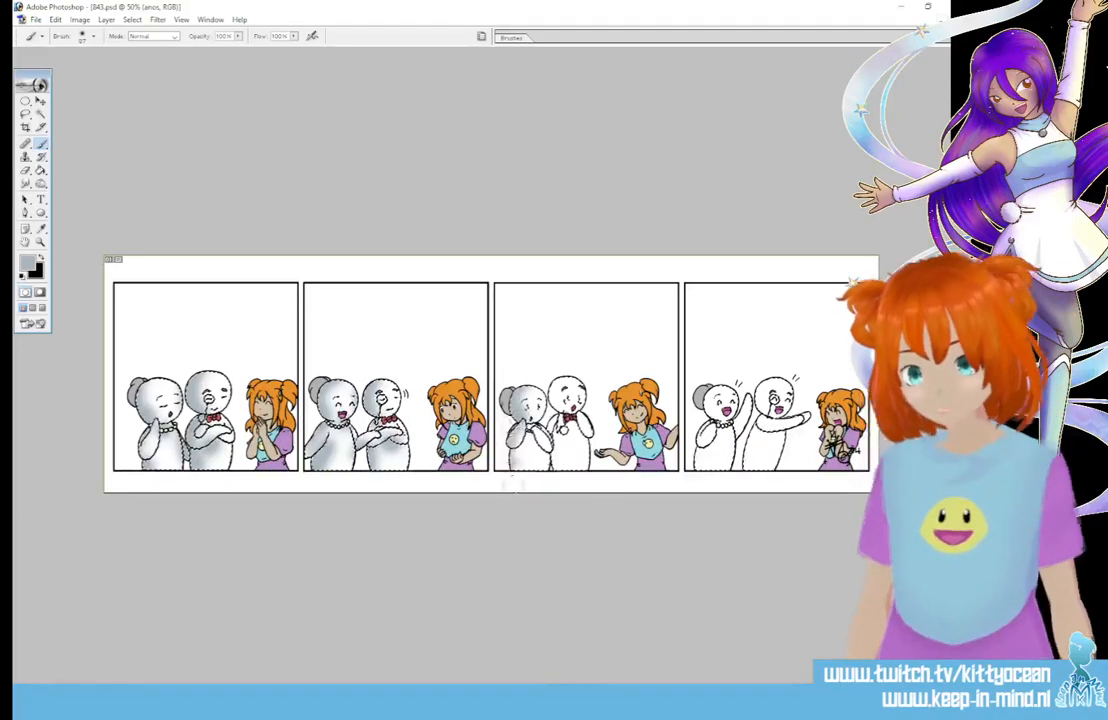
pyautogui.moveTo(540, 452); pyautogui.dragTo(541, 434)
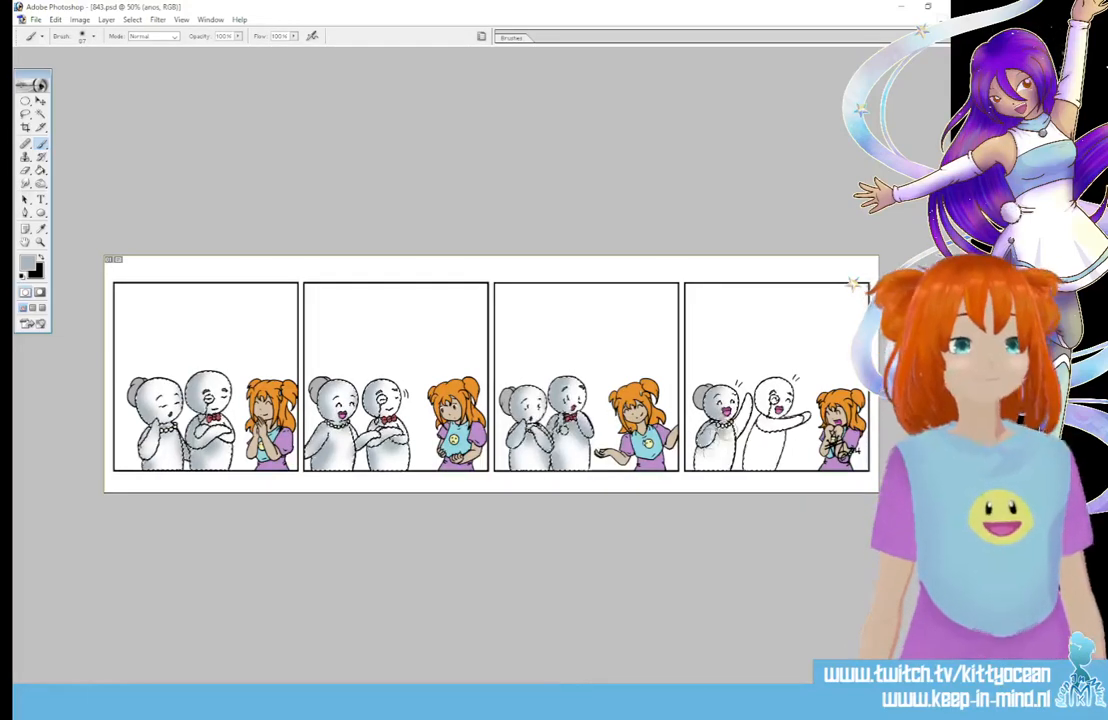
pyautogui.moveTo(762, 451); pyautogui.dragTo(758, 487)
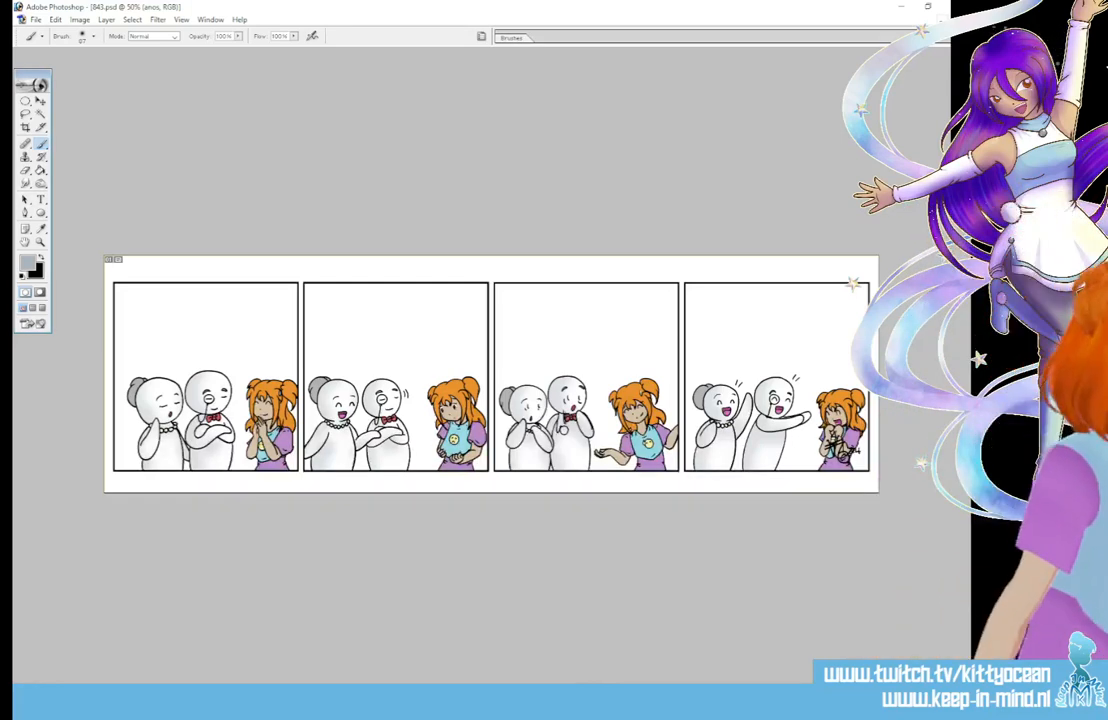
# Step: Duplicate Layer 17 and darken the shadow areas of the orange-haired girl in all four panels with the Burn tool on midtones
pyautogui.hotkey('ctrl', 'alt', 'shift', 'n')
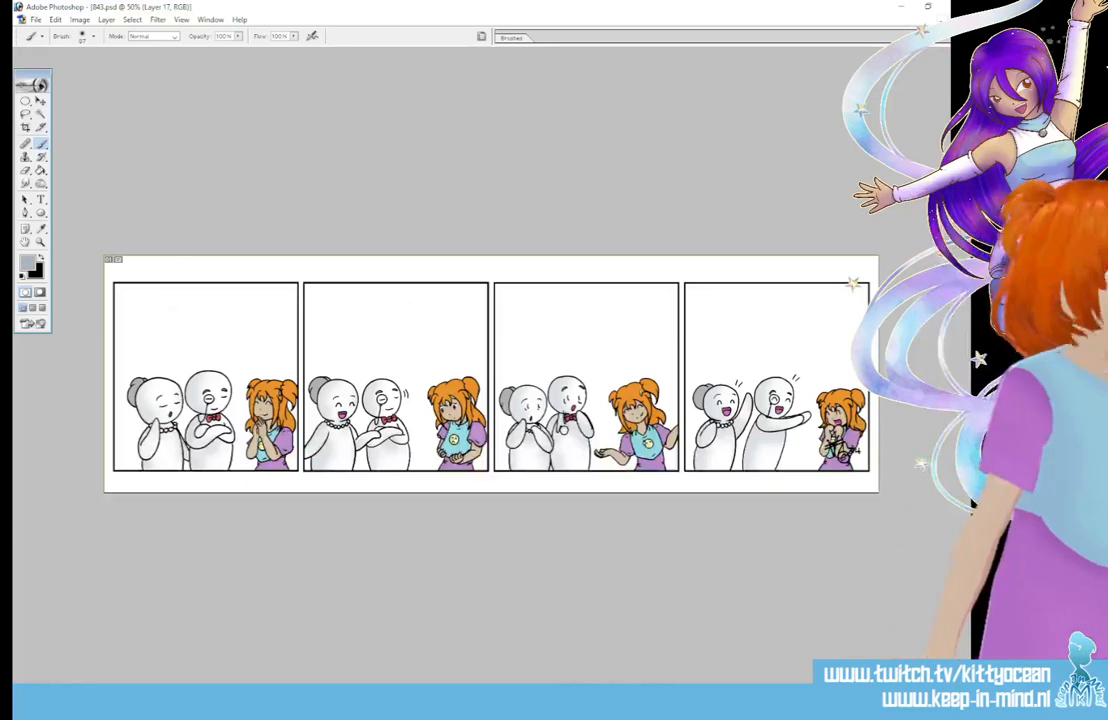
pyautogui.click(386, 225)
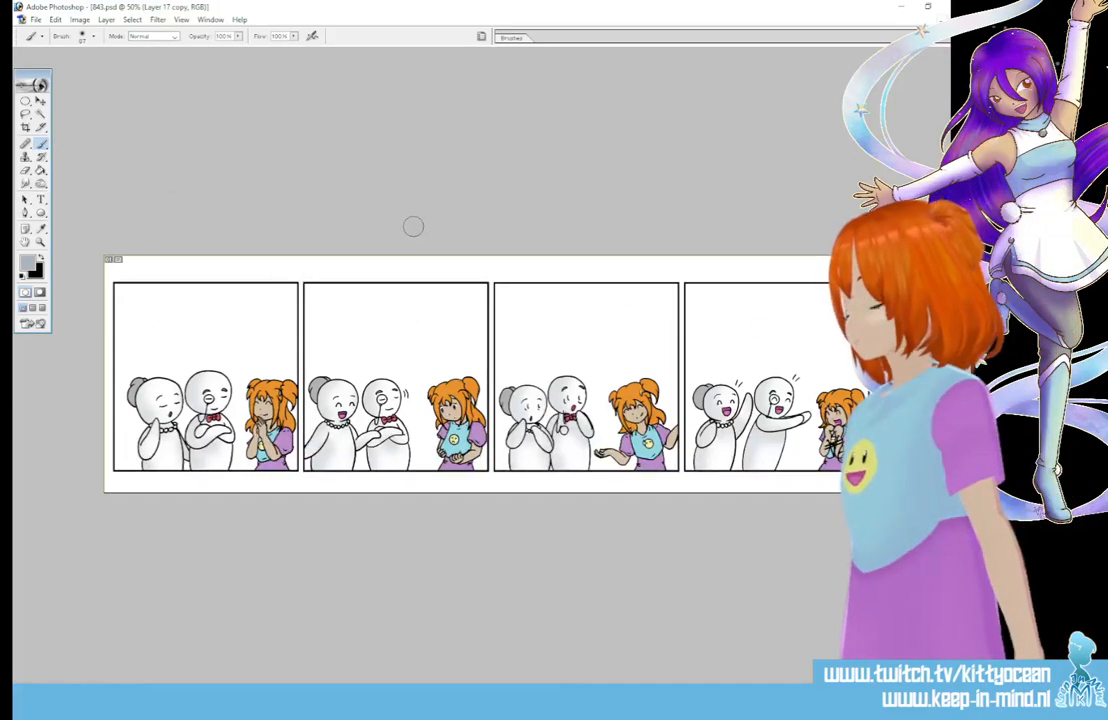
pyautogui.press('o')
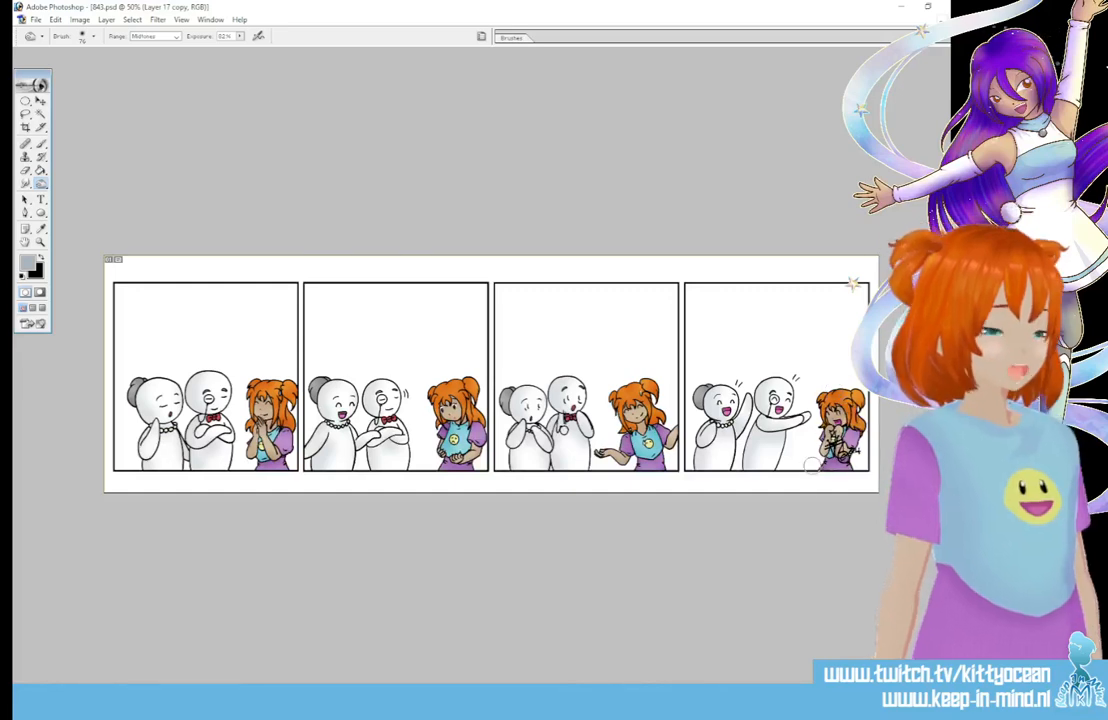
# Step: Brighten the girl's hair and clothes in all four panels with the Dodge tool set to Highlights at 30% exposure
pyautogui.rightClick(41, 183)
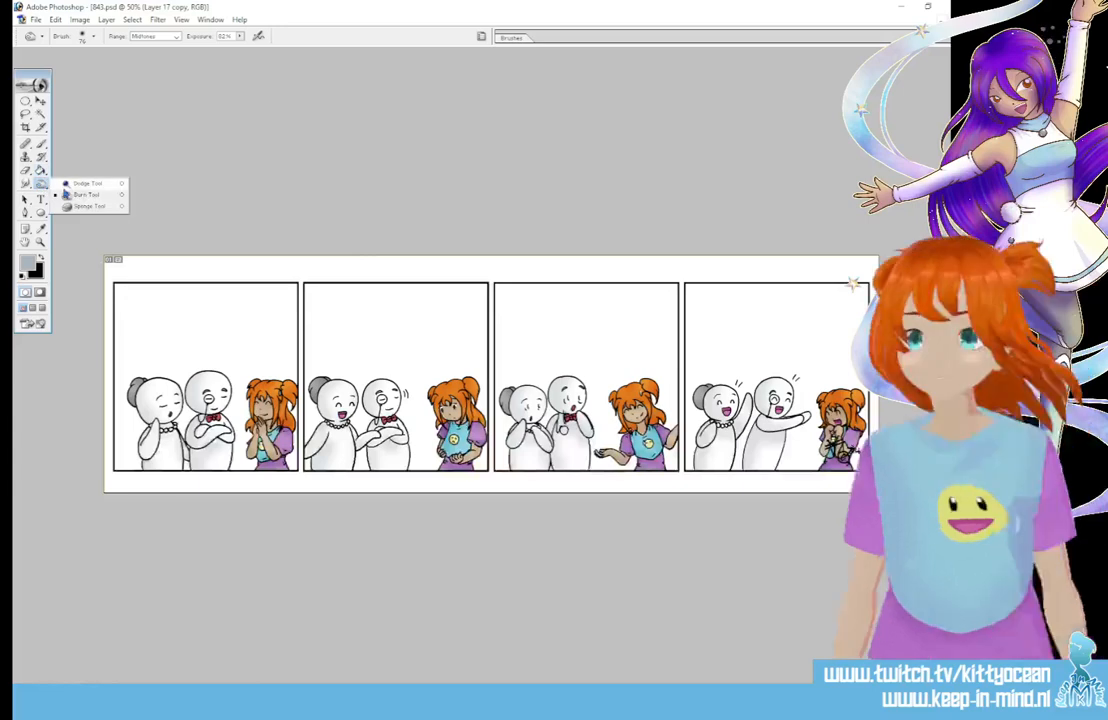
pyautogui.click(90, 184)
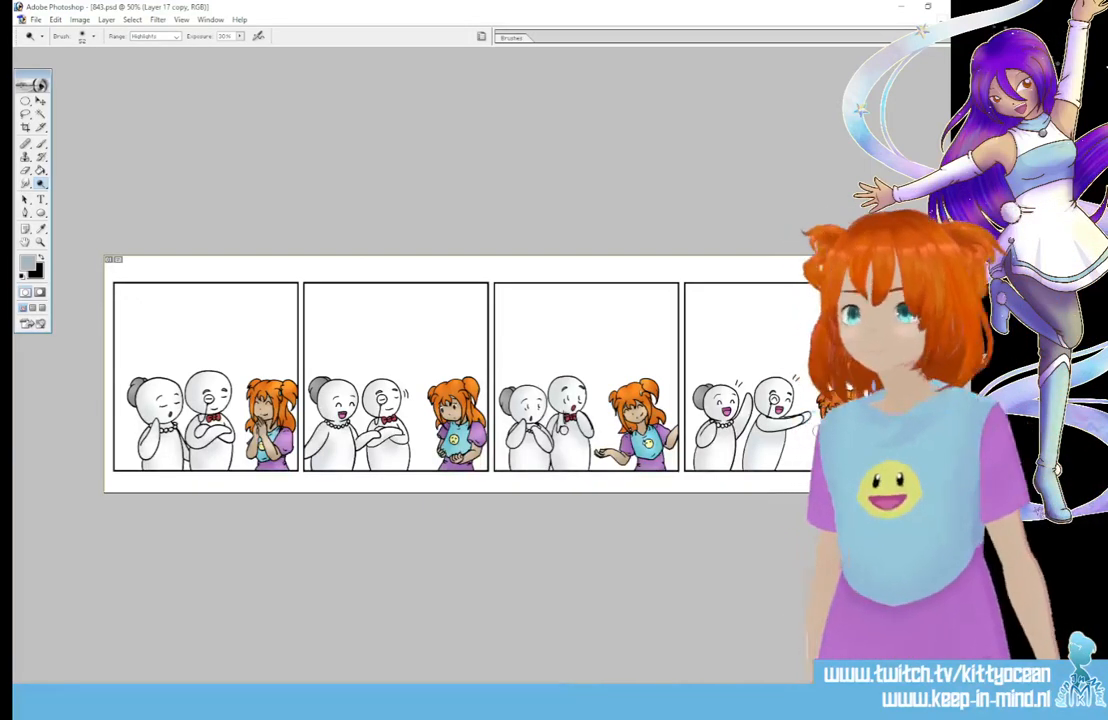
# Step: Select the empty background of all four panels with the Magic Wand and add the missed spots with the Lasso
pyautogui.click(40, 111)
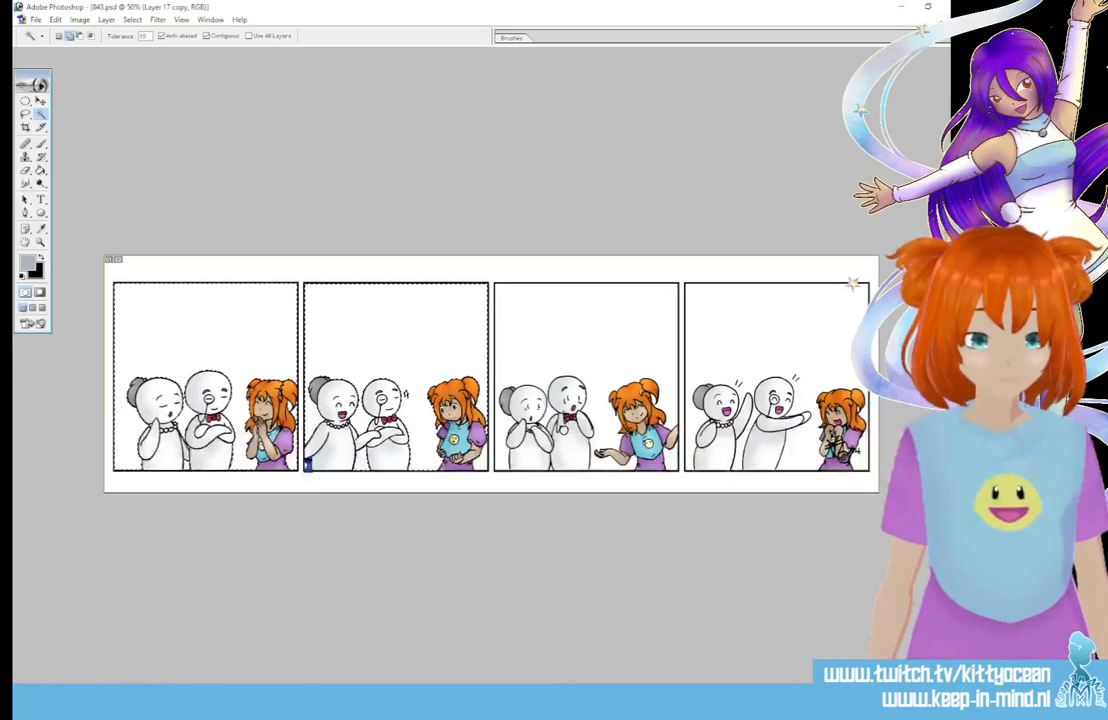
pyautogui.click(552, 345)
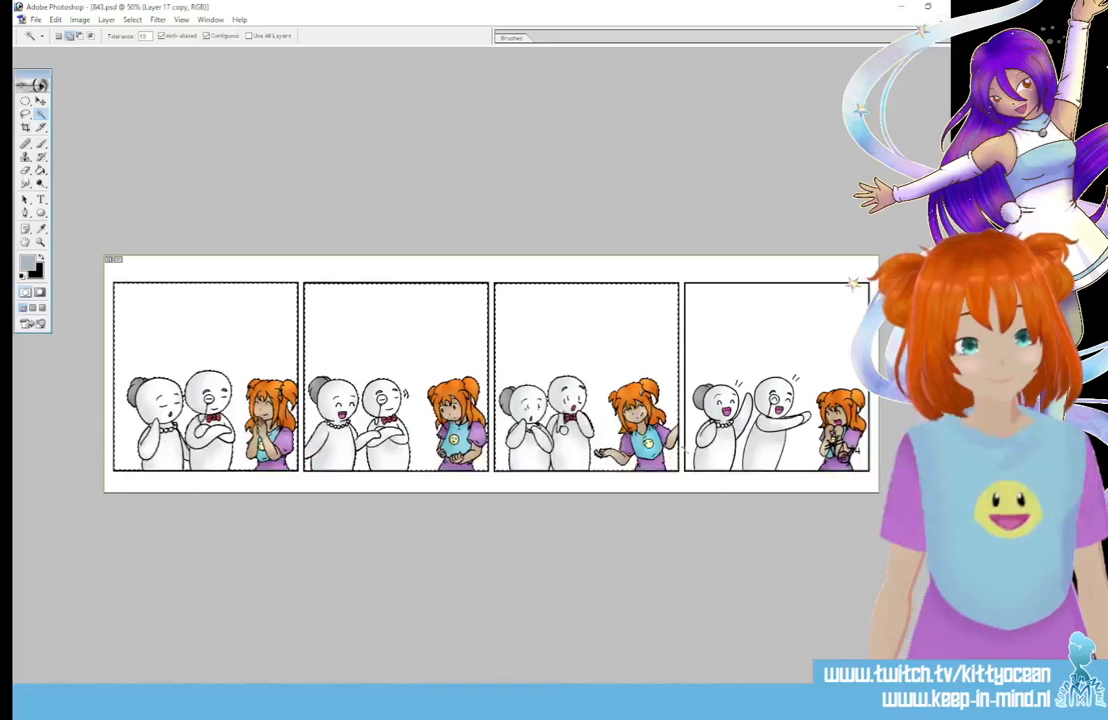
pyautogui.click(707, 349)
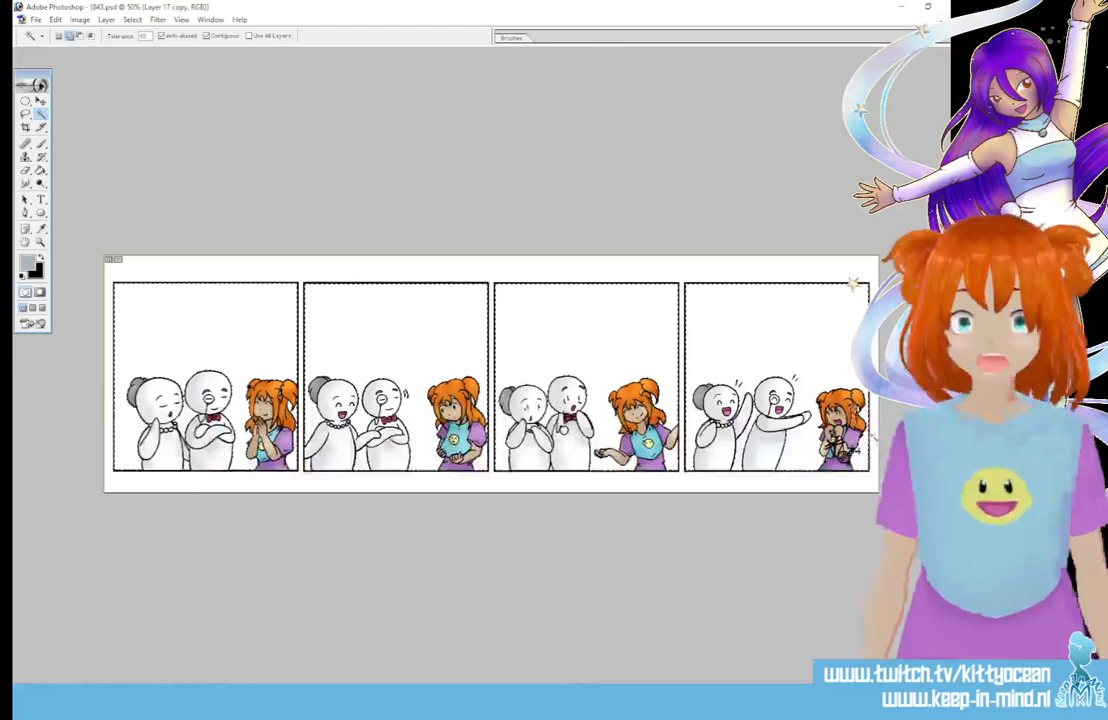
pyautogui.hotkey('ctrl', 'alt', '0')
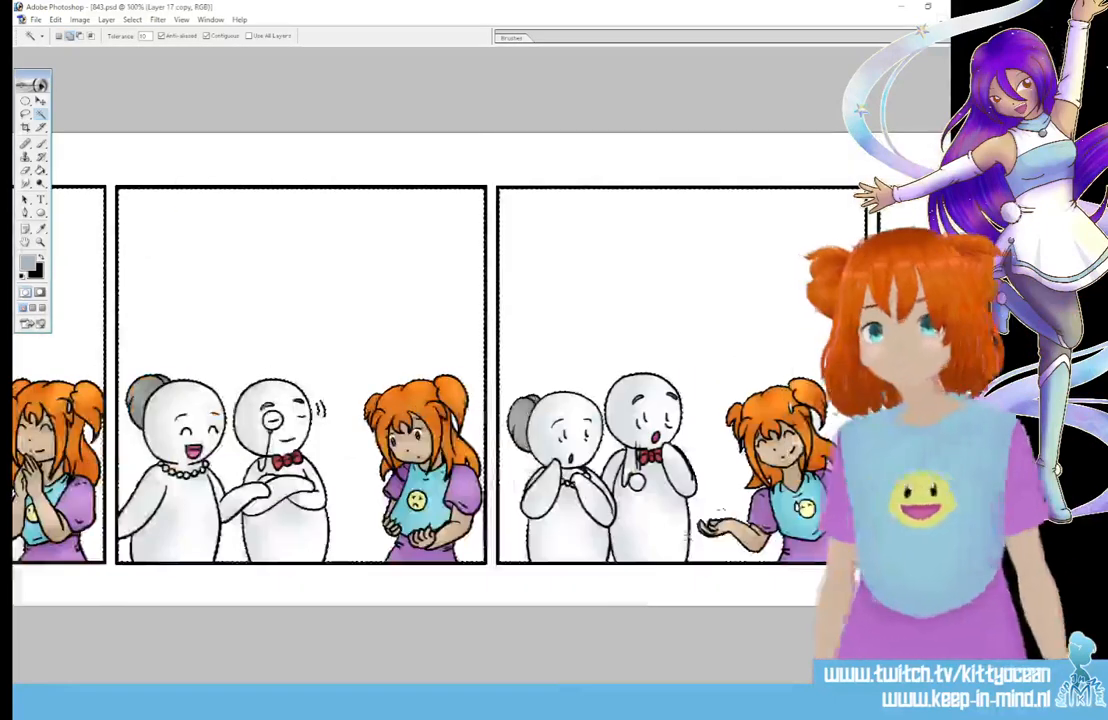
pyautogui.hscroll(3, 480, 370)
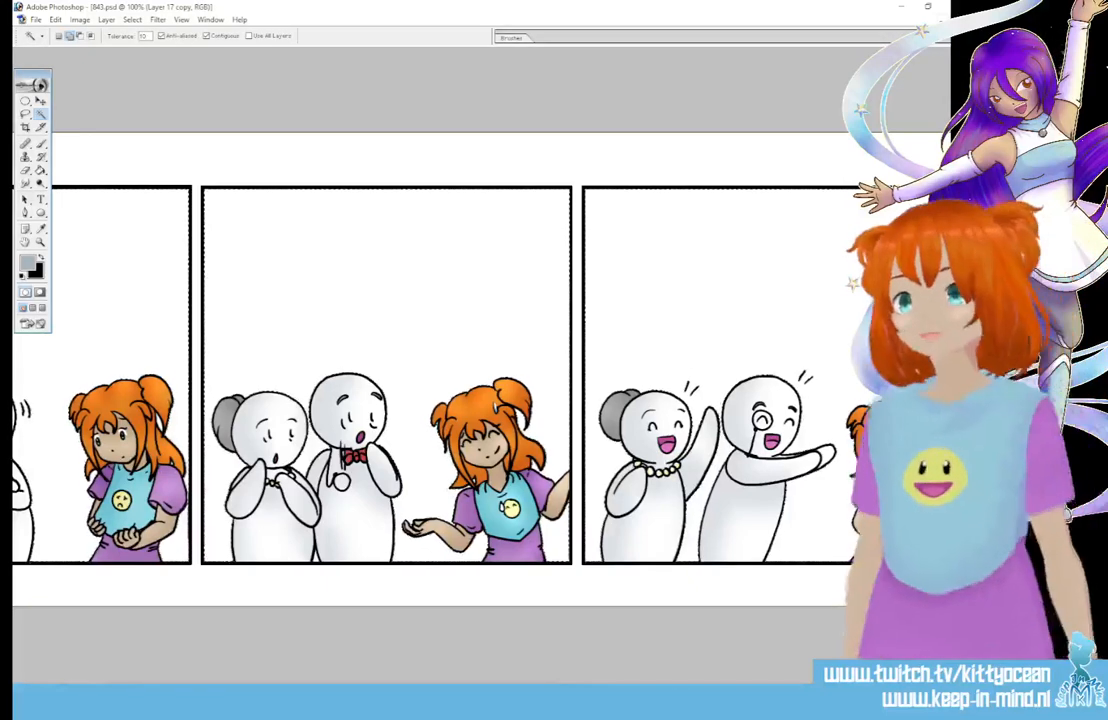
pyautogui.click(27, 115)
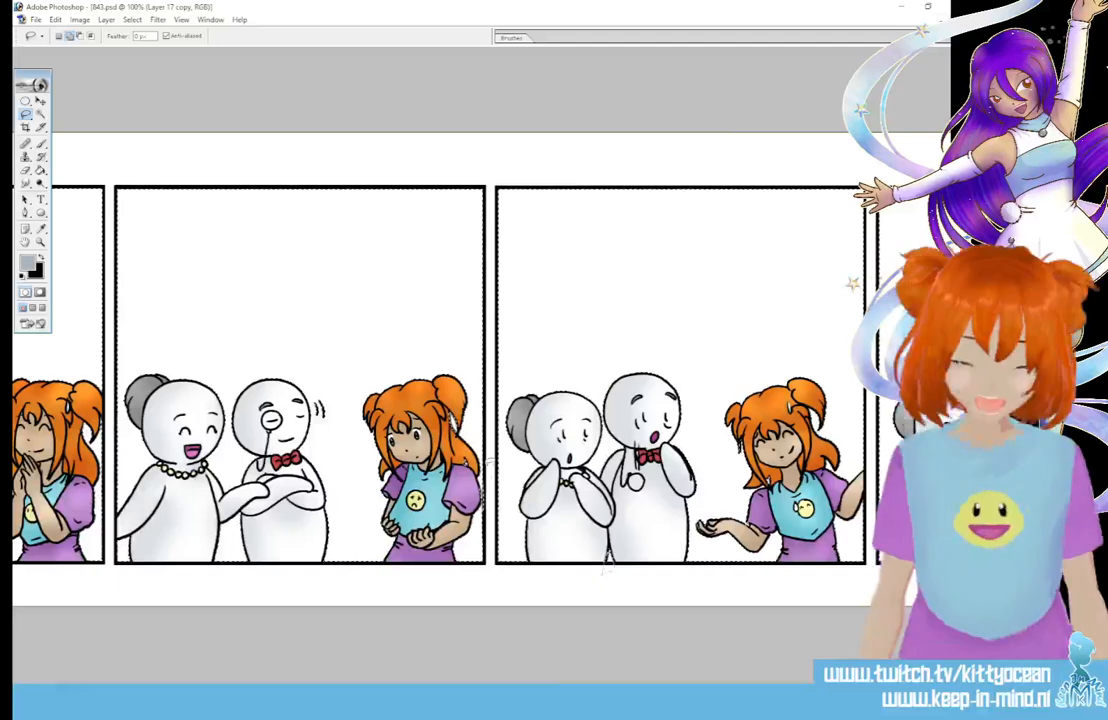
pyautogui.moveTo(604, 566); pyautogui.dragTo(899, 566)
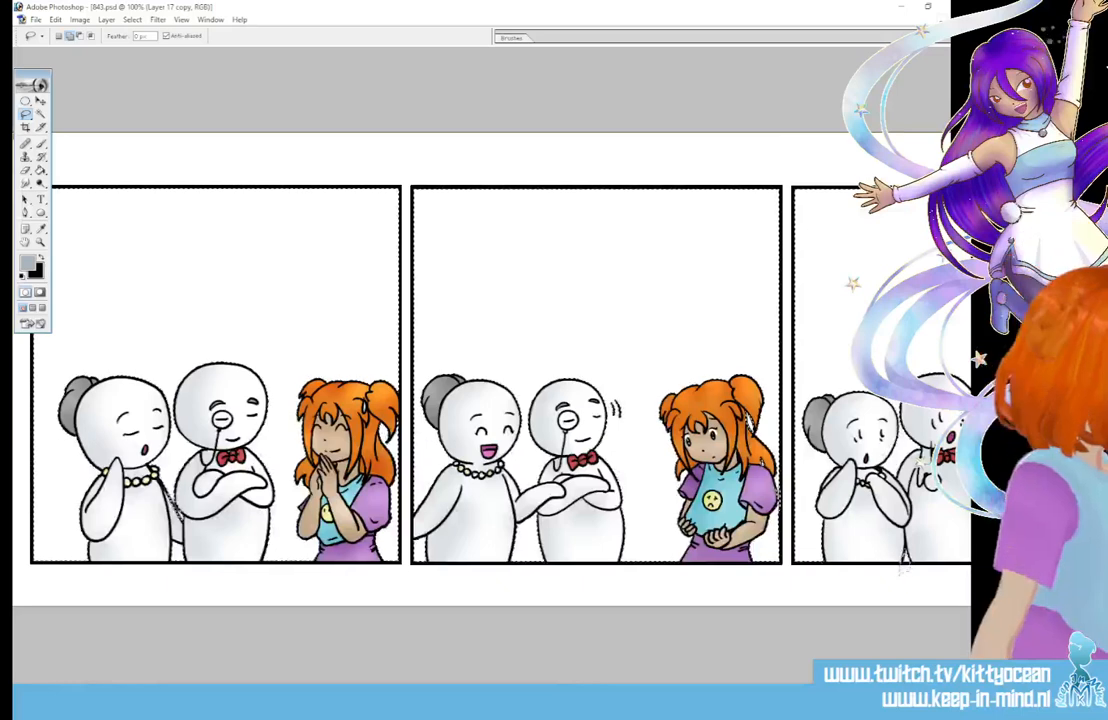
# Step: Create a new layer and fill the selected background of all four panels with the bluish-grey foreground colour
pyautogui.hotkey('ctrl', 'alt', 'shift', 'n')
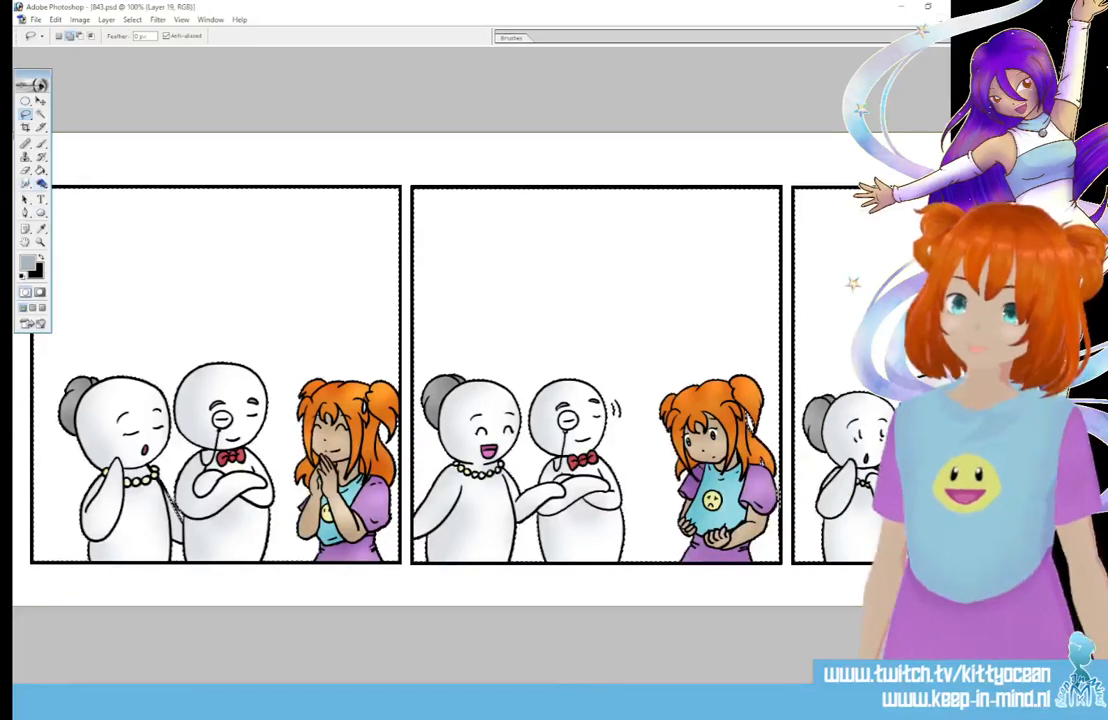
pyautogui.click(41, 170)
pyautogui.click(235, 346)
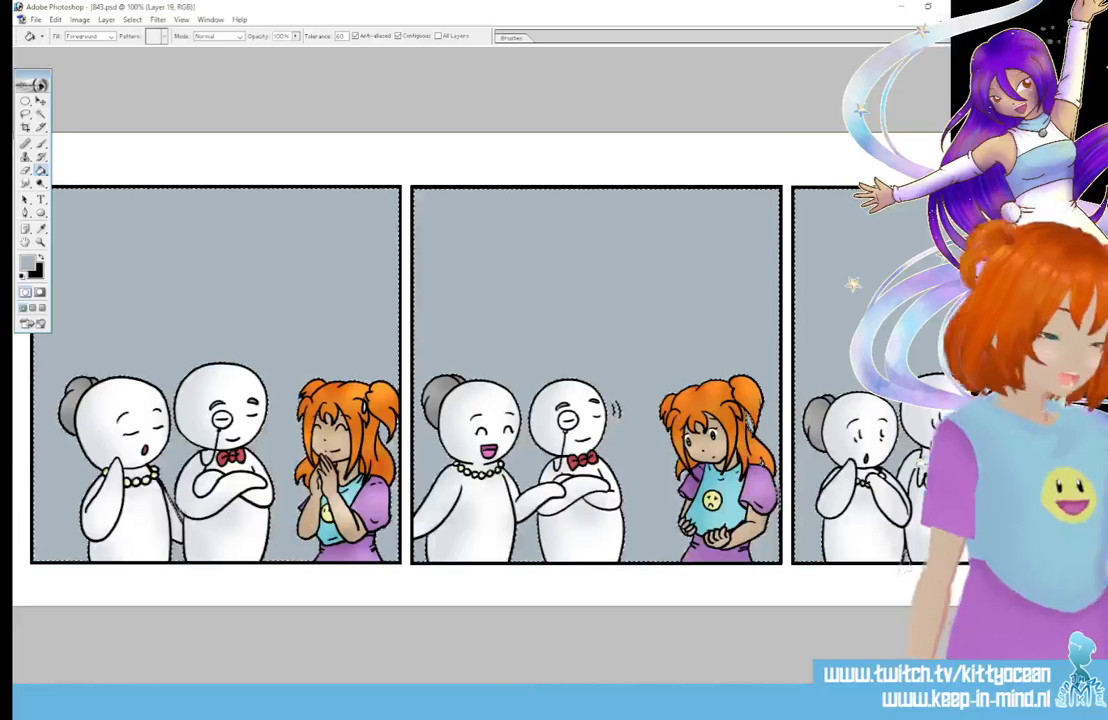
pyautogui.moveTo(903, 566); pyautogui.dragTo(313, 565)
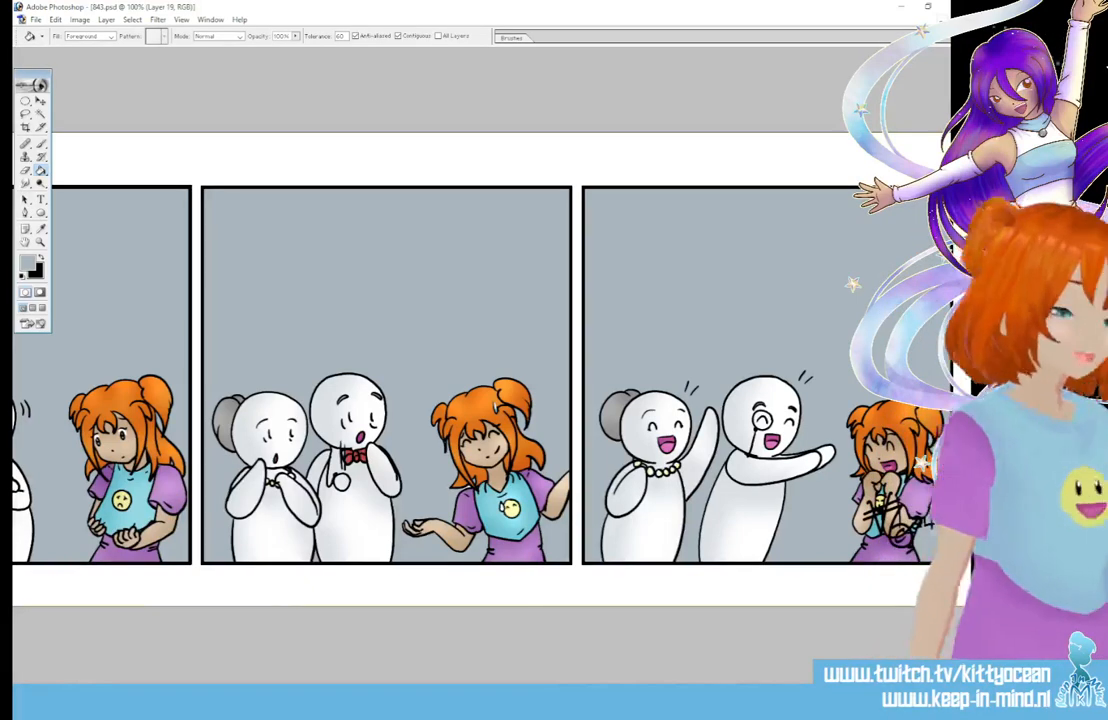
pyautogui.hotkey('ctrl', '-')
pyautogui.hotkey('ctrl', '-')
pyautogui.hotkey('ctrl', '-')
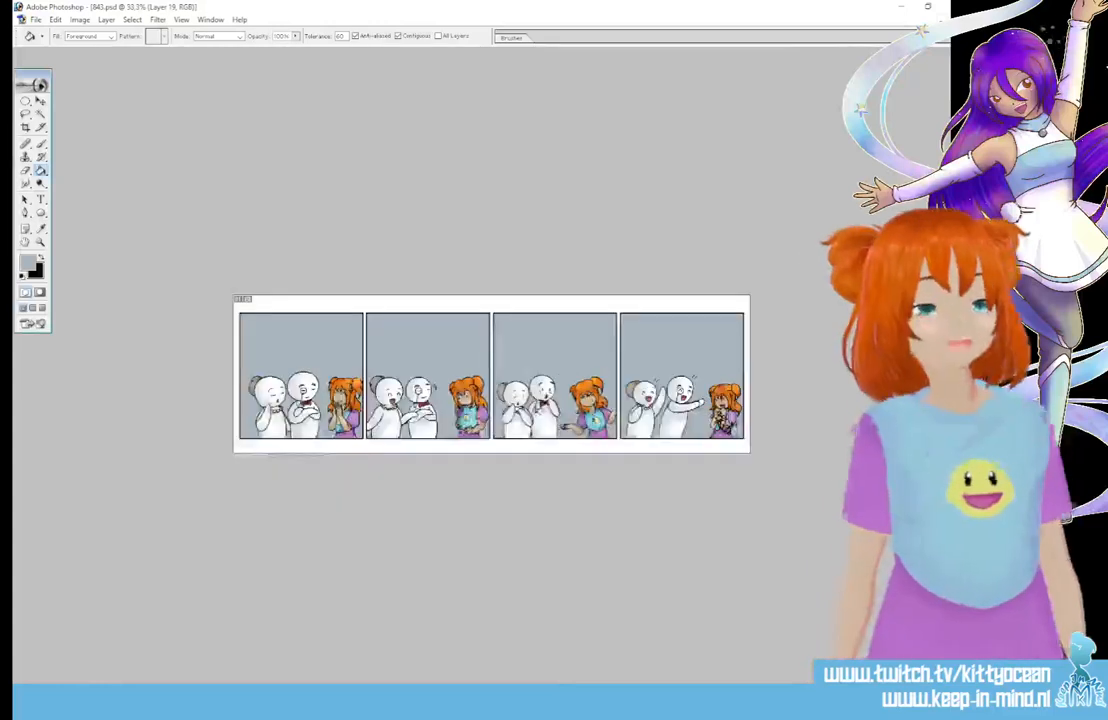
# Step: Add a Gradient Overlay to the background layer using the Cyan preset and open that gradient for editing
pyautogui.hotkey('ctrl', '+')
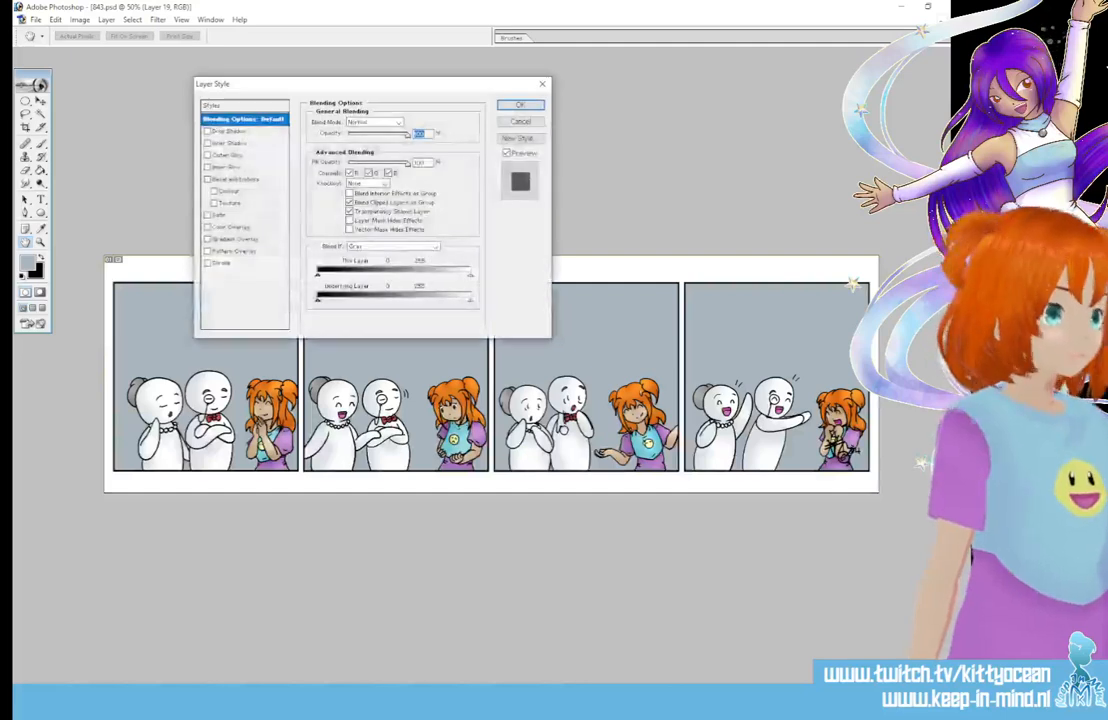
pyautogui.click(258, 242)
pyautogui.click(415, 147)
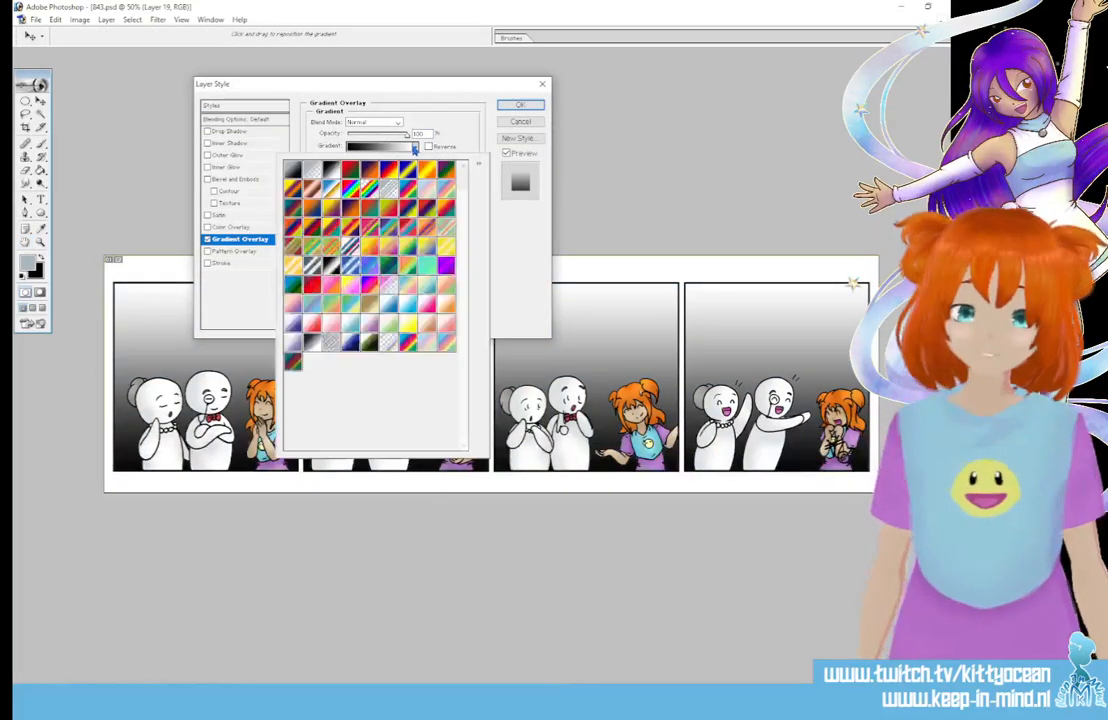
pyautogui.click(407, 308)
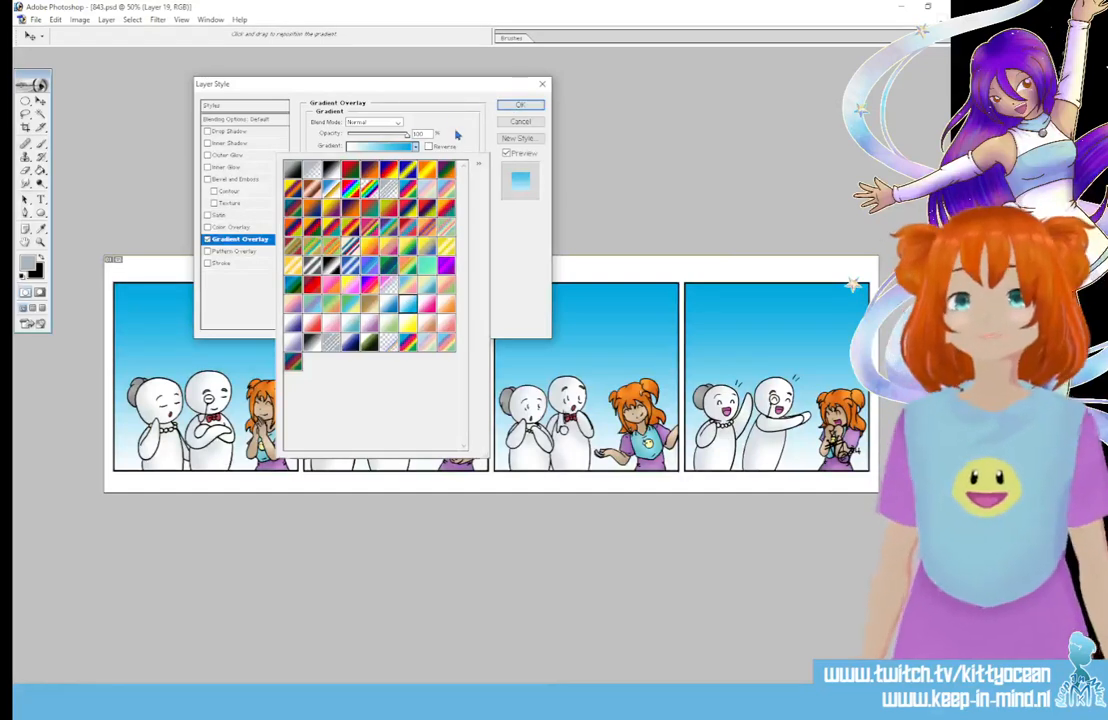
pyautogui.click(402, 148)
pyautogui.click(402, 148)
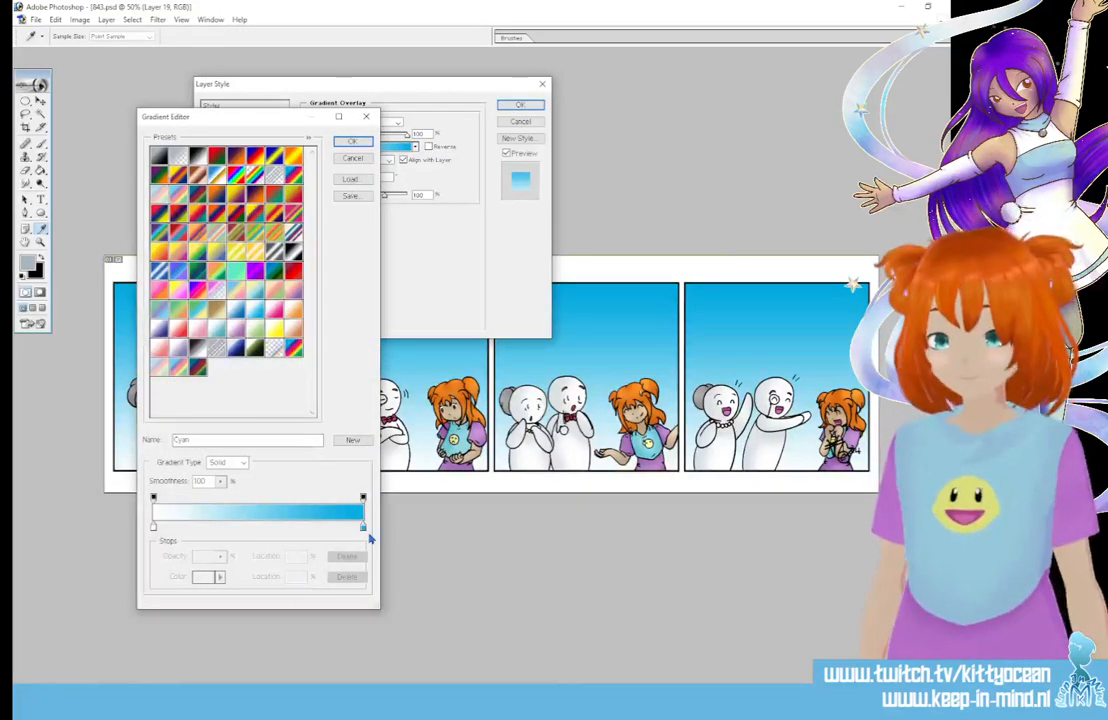
# Step: Change the gradient's end stop from cyan to pale blue 9AADEB and apply the Gradient Overlay
pyautogui.click(364, 530)
pyautogui.click(205, 577)
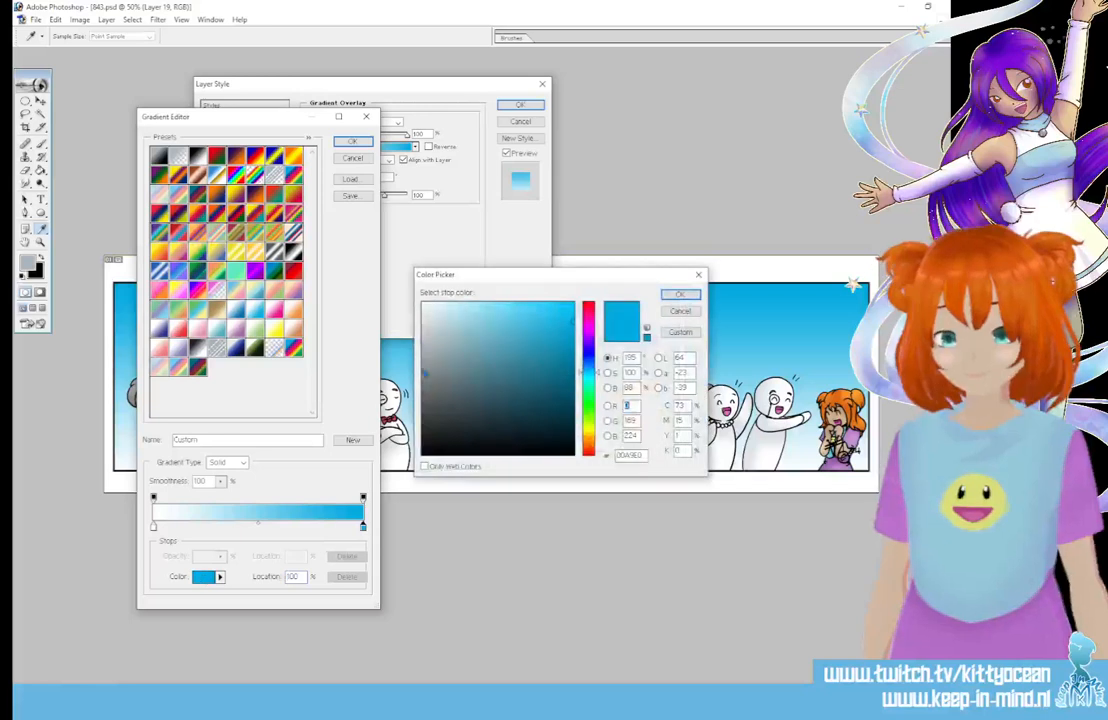
pyautogui.click(588, 438)
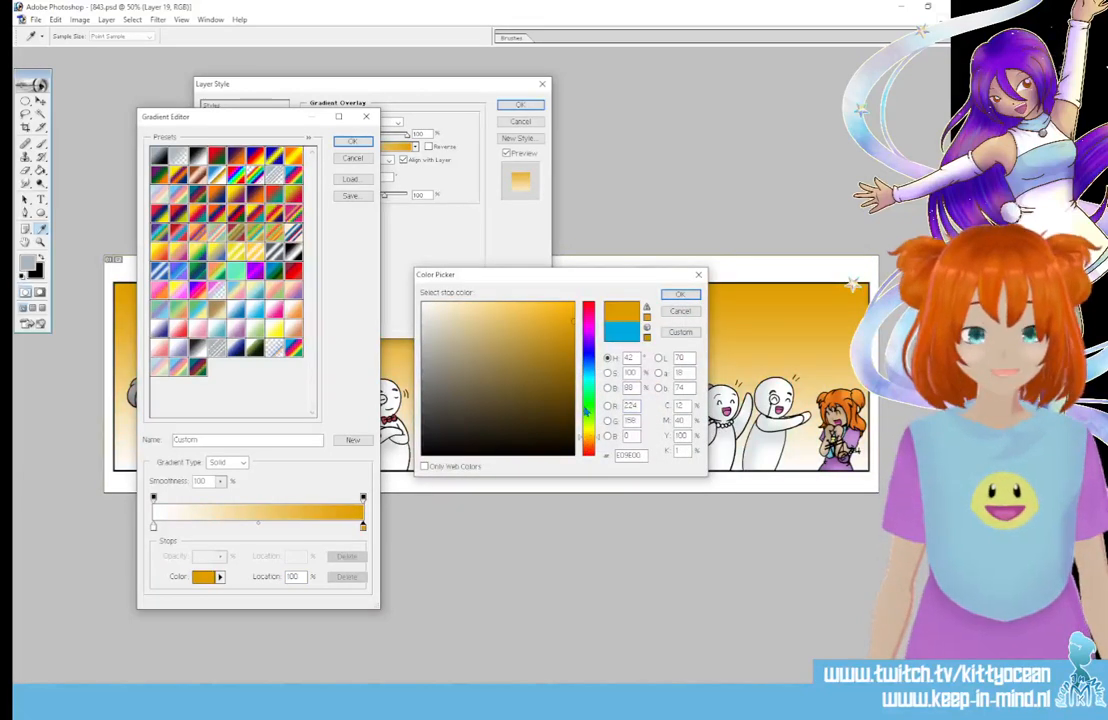
pyautogui.click(588, 358)
pyautogui.click(473, 316)
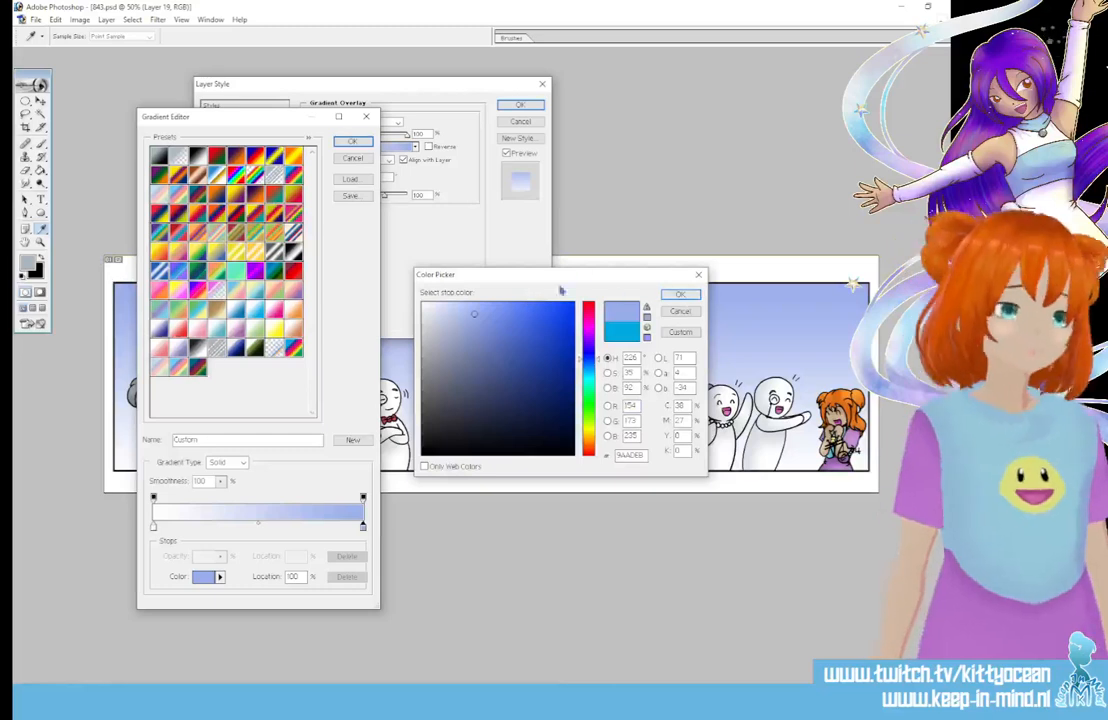
pyautogui.click(679, 294)
pyautogui.click(352, 141)
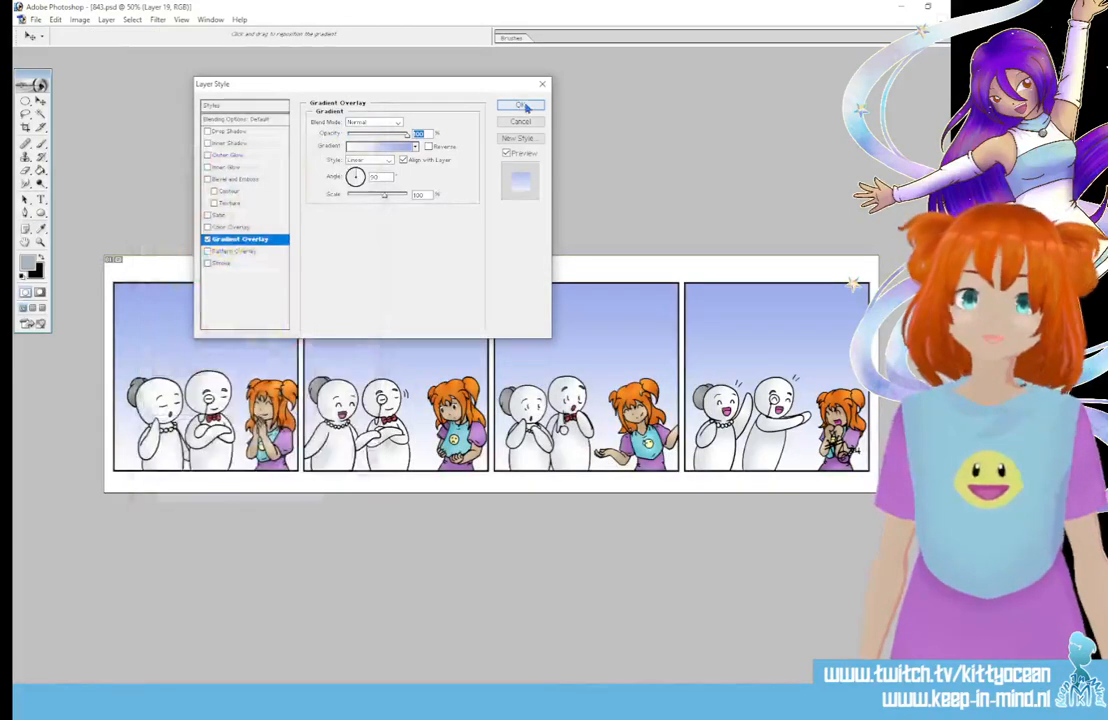
pyautogui.click(522, 106)
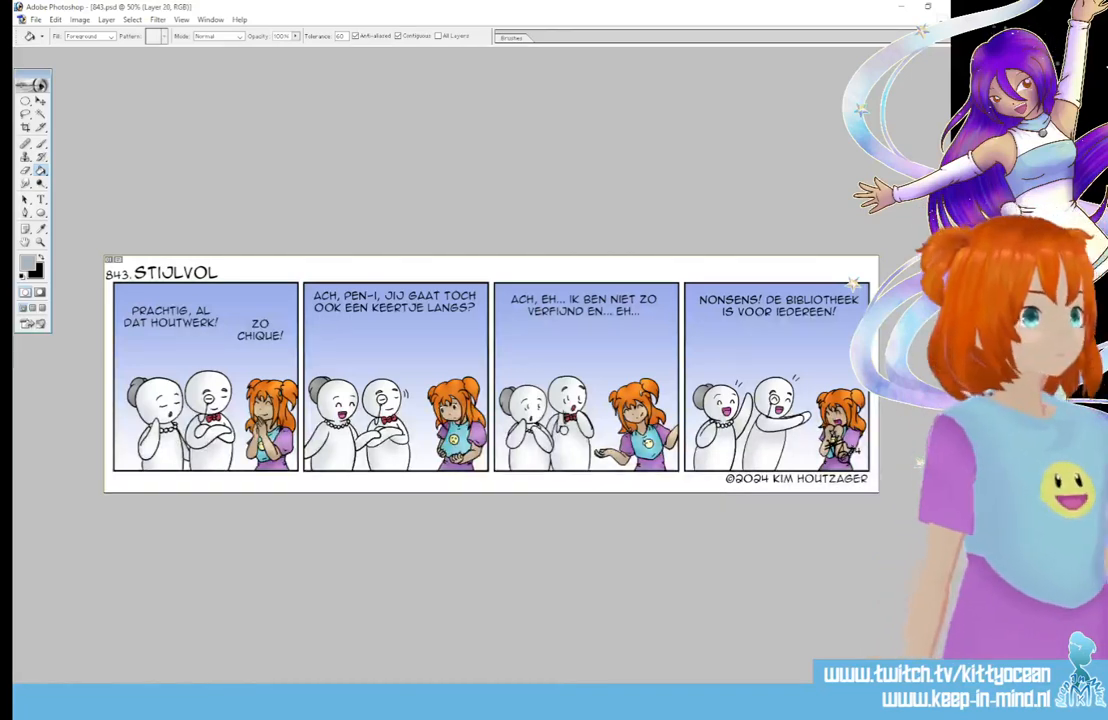
# Step: Give Layer 20 a black outside Stroke effect and rename the layer "ball"
pyautogui.doubleClick(940, 500)
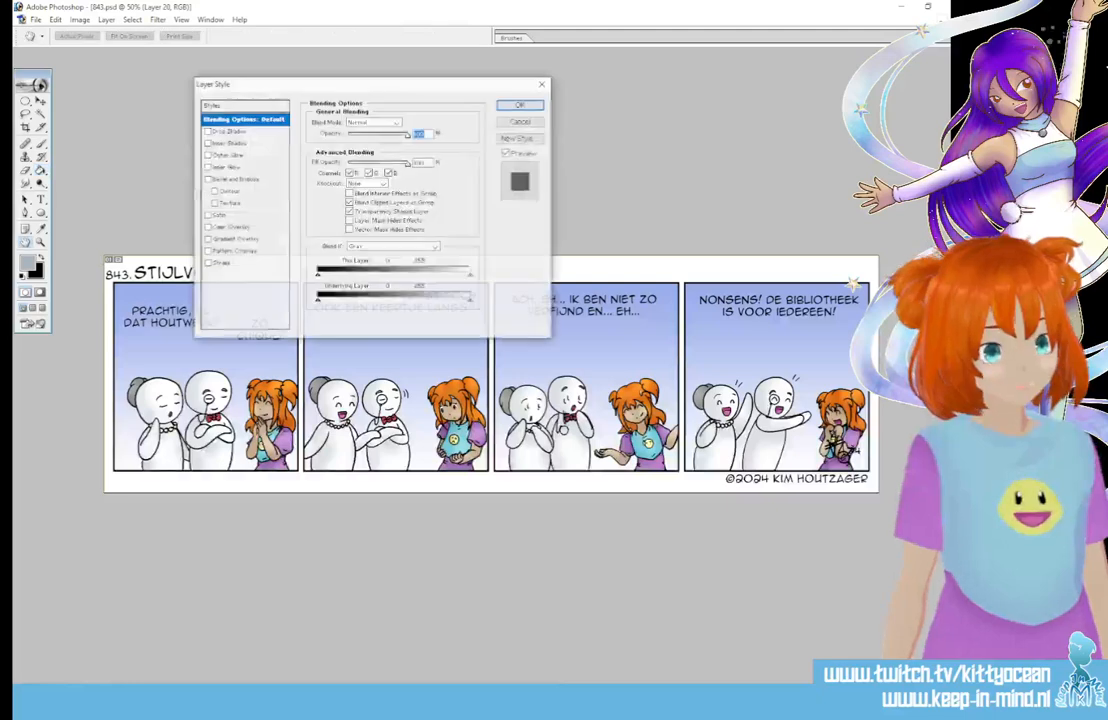
pyautogui.click(262, 262)
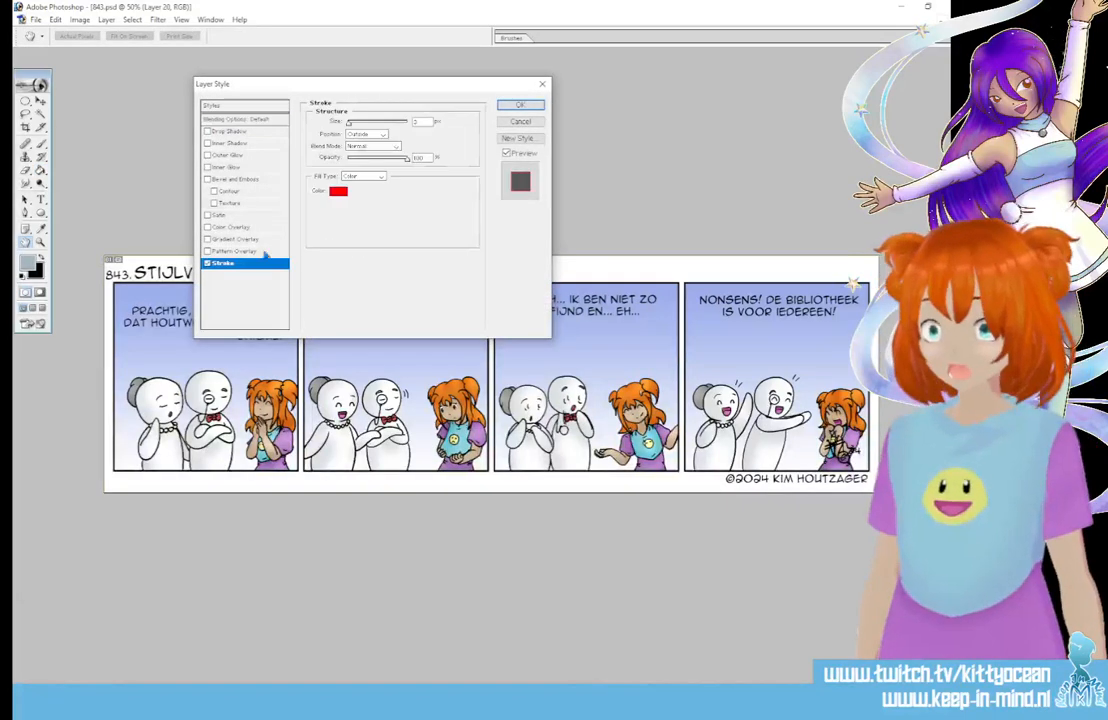
pyautogui.click(338, 190)
pyautogui.click(480, 451)
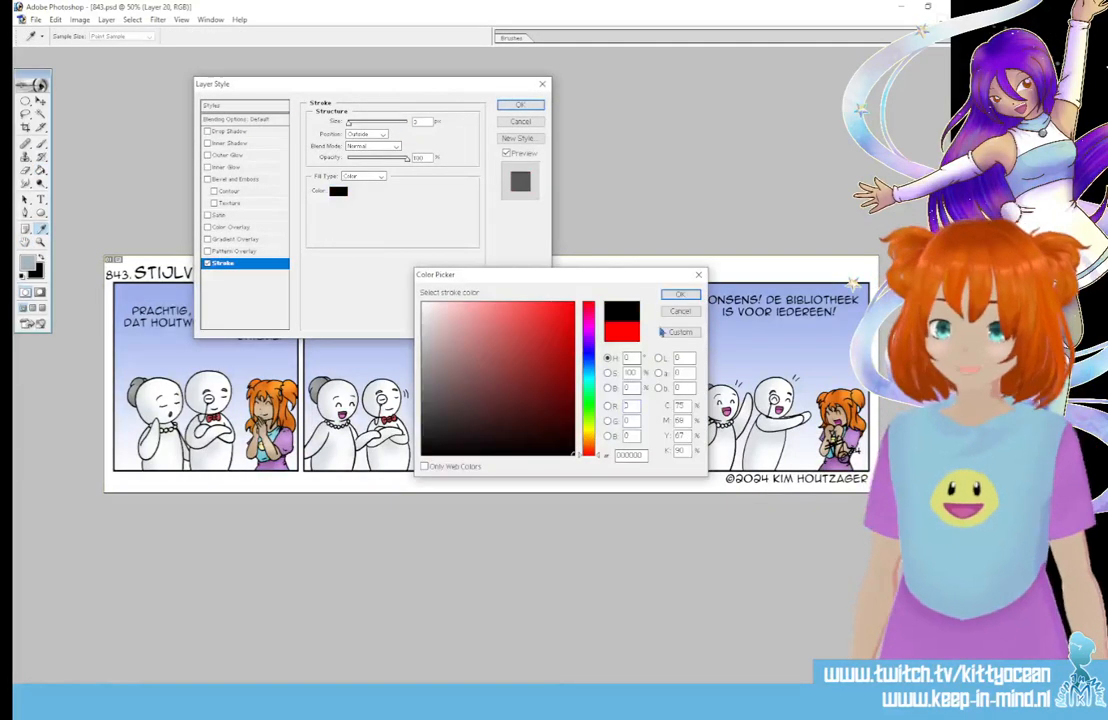
pyautogui.click(680, 296)
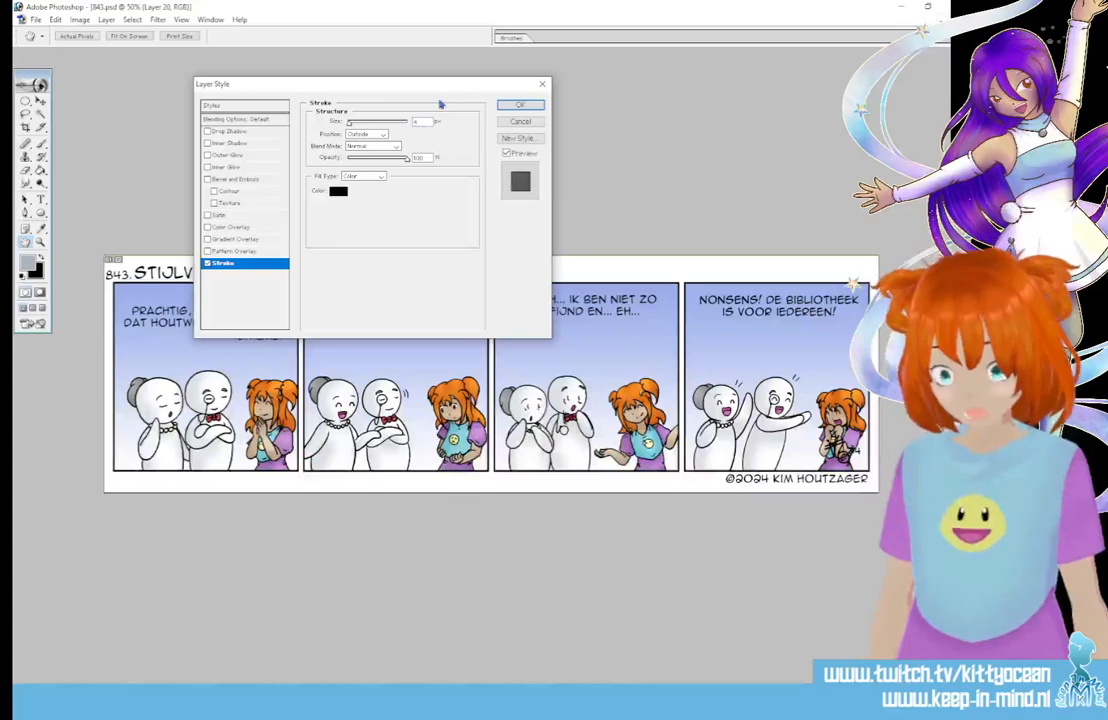
pyautogui.click(520, 105)
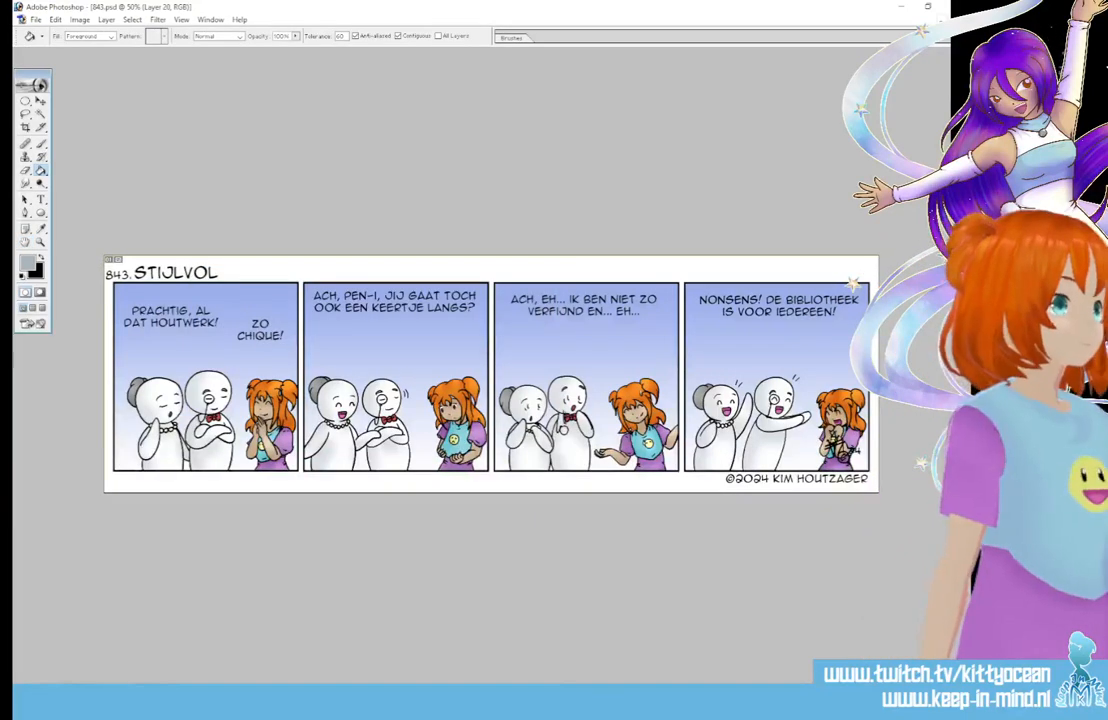
pyautogui.click(912, 540)
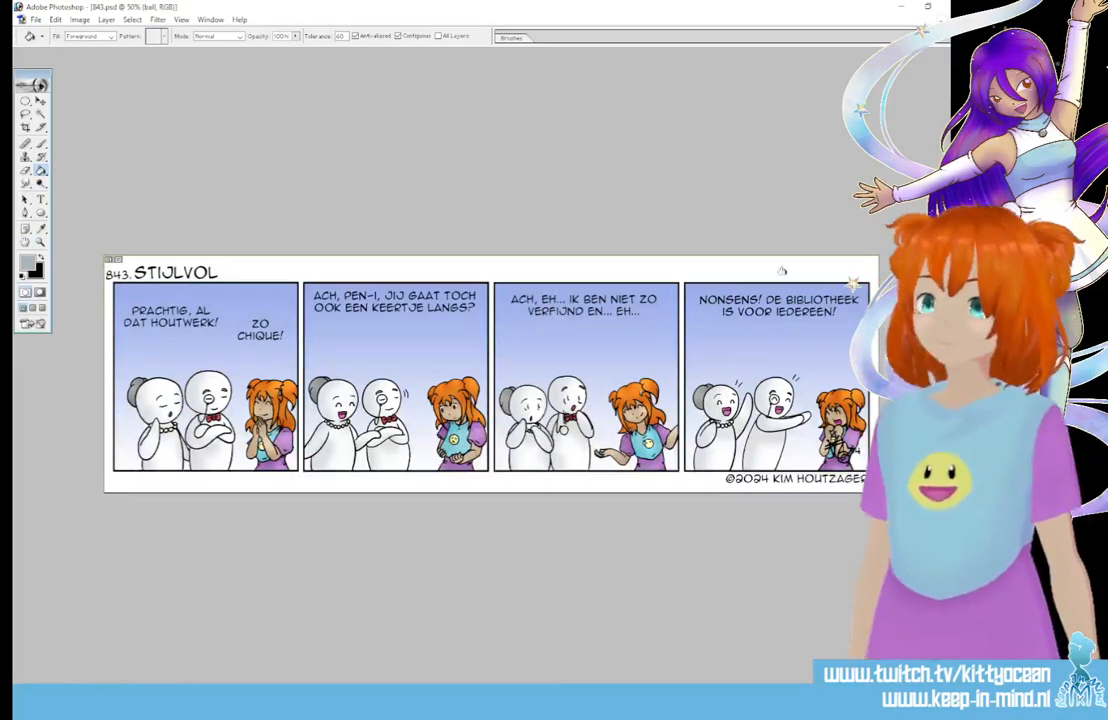
# Step: Select oval speech balloons with pointed tails around the dialogue in all four panels and fill them with white
pyautogui.click(25, 101)
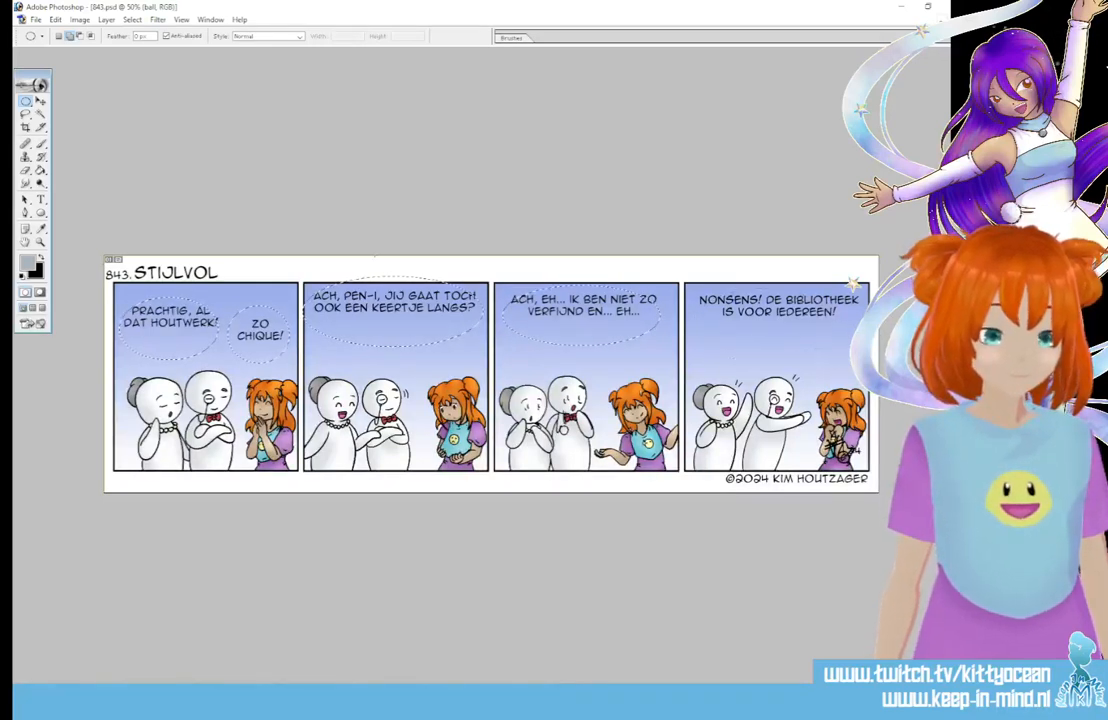
pyautogui.moveTo(25, 114); pyautogui.dragTo(63, 128)
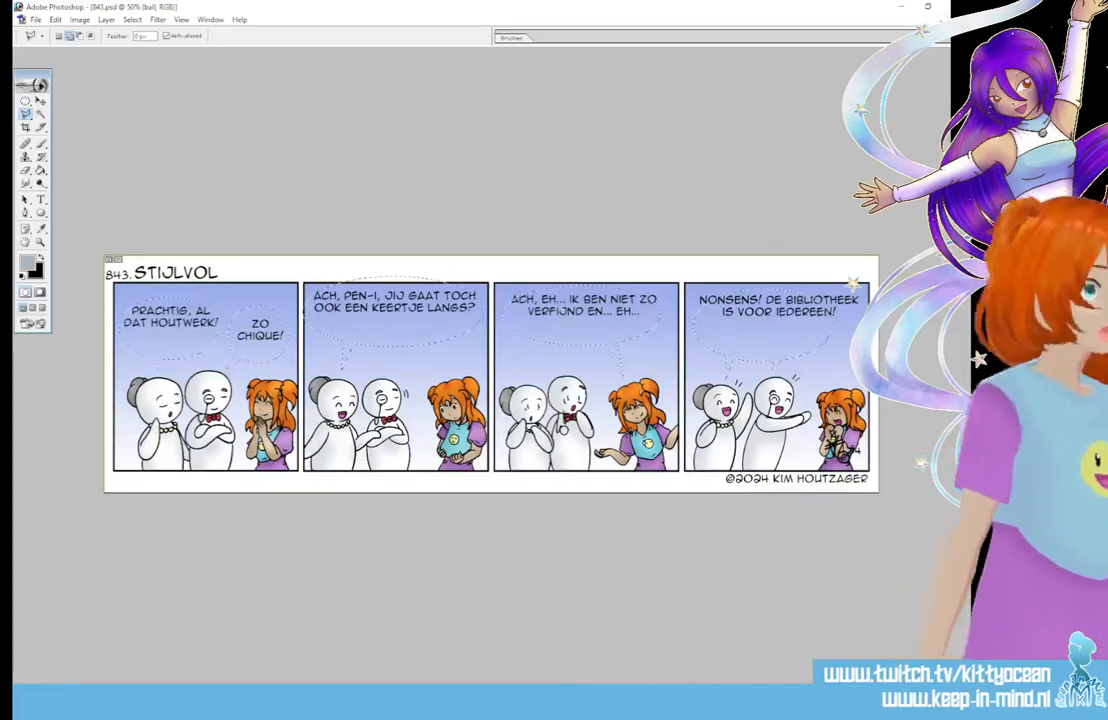
pyautogui.click(22, 277)
pyautogui.click(41, 258)
pyautogui.click(41, 171)
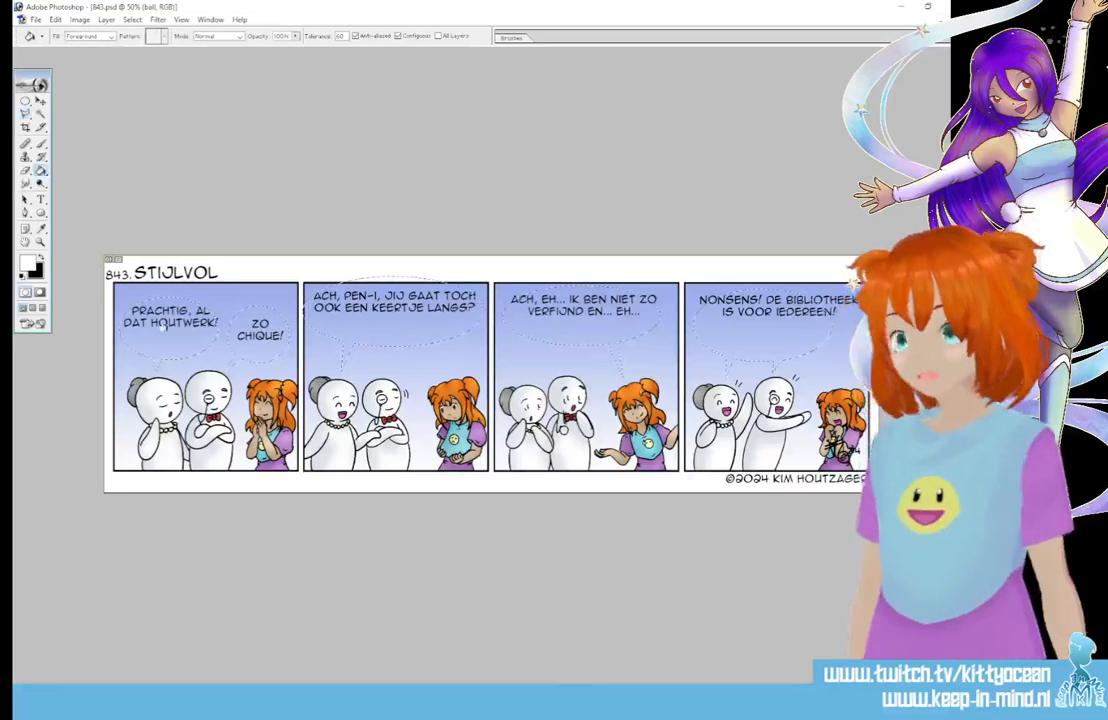
pyautogui.click(163, 326)
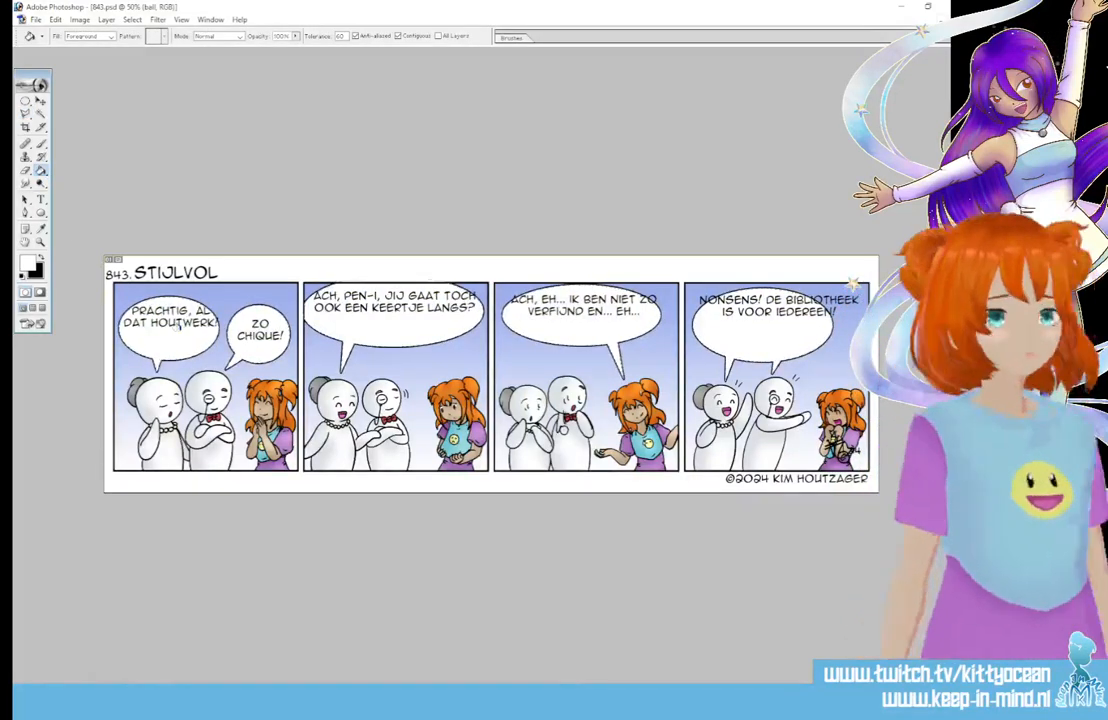
# Step: Move the "Zo chique!" text and the second panel's dialogue slightly down to sit inside their balloons
pyautogui.click(40, 100)
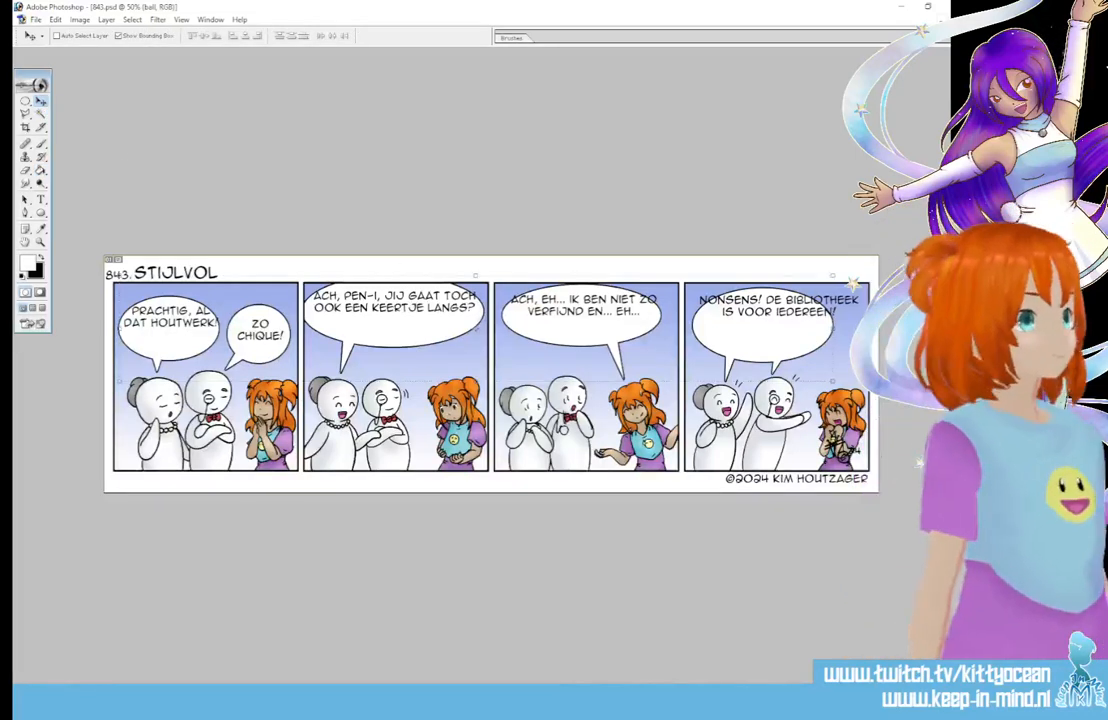
pyautogui.click(985, 490)
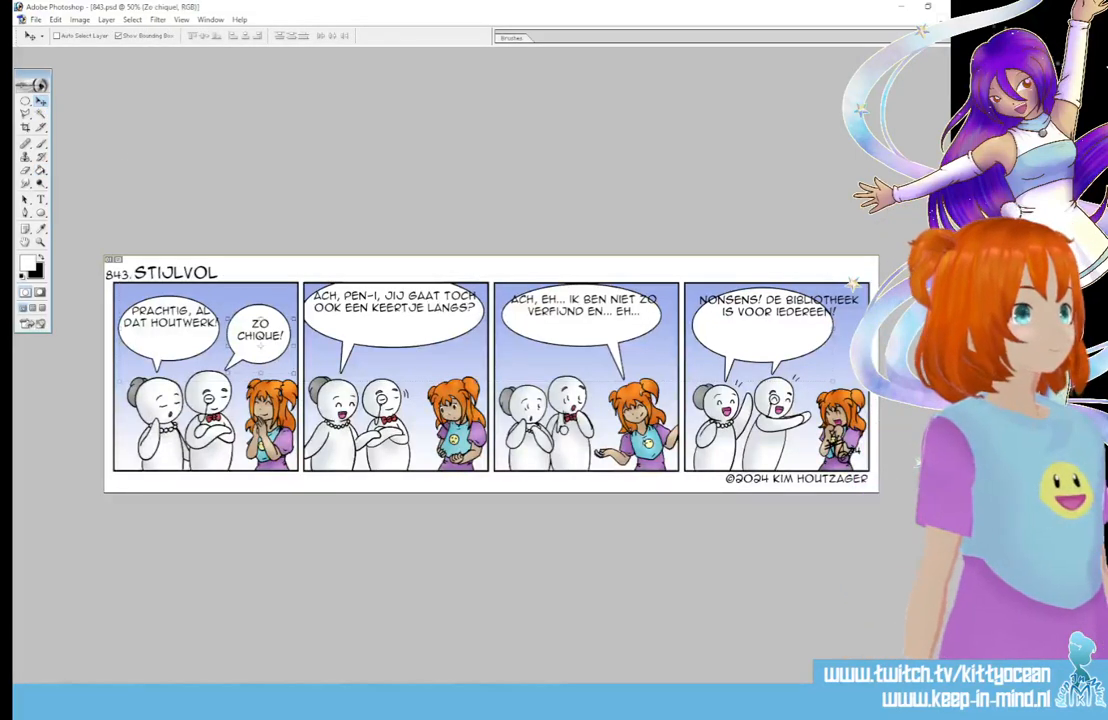
pyautogui.moveTo(275, 349); pyautogui.dragTo(274, 351)
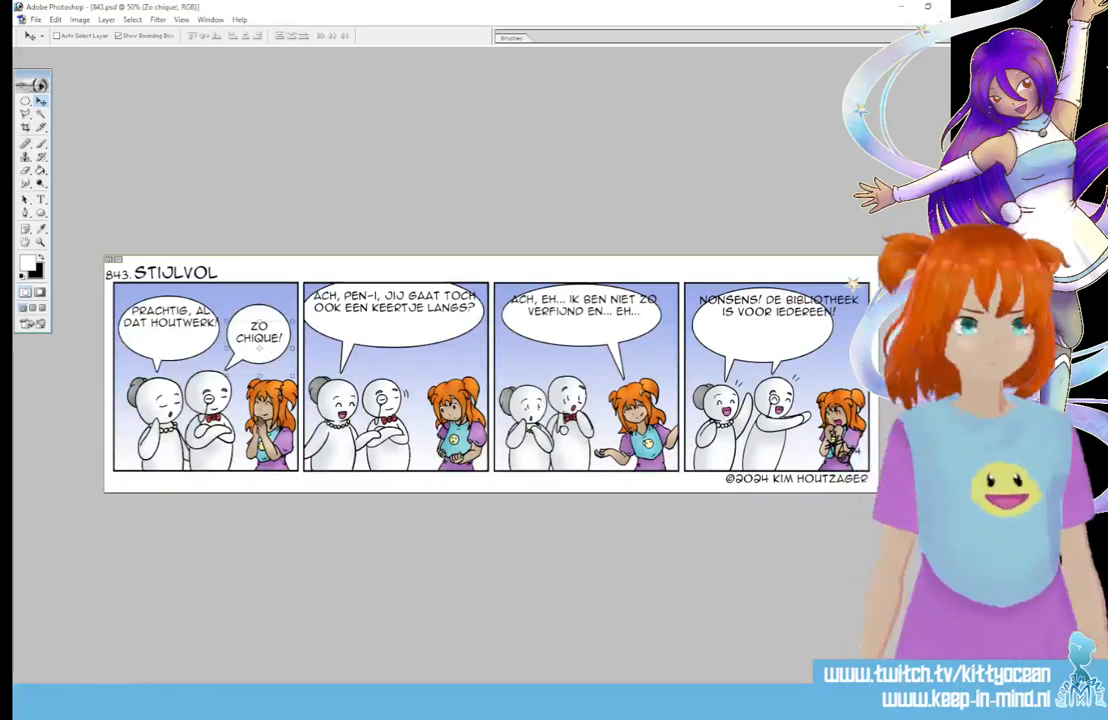
pyautogui.click(985, 480)
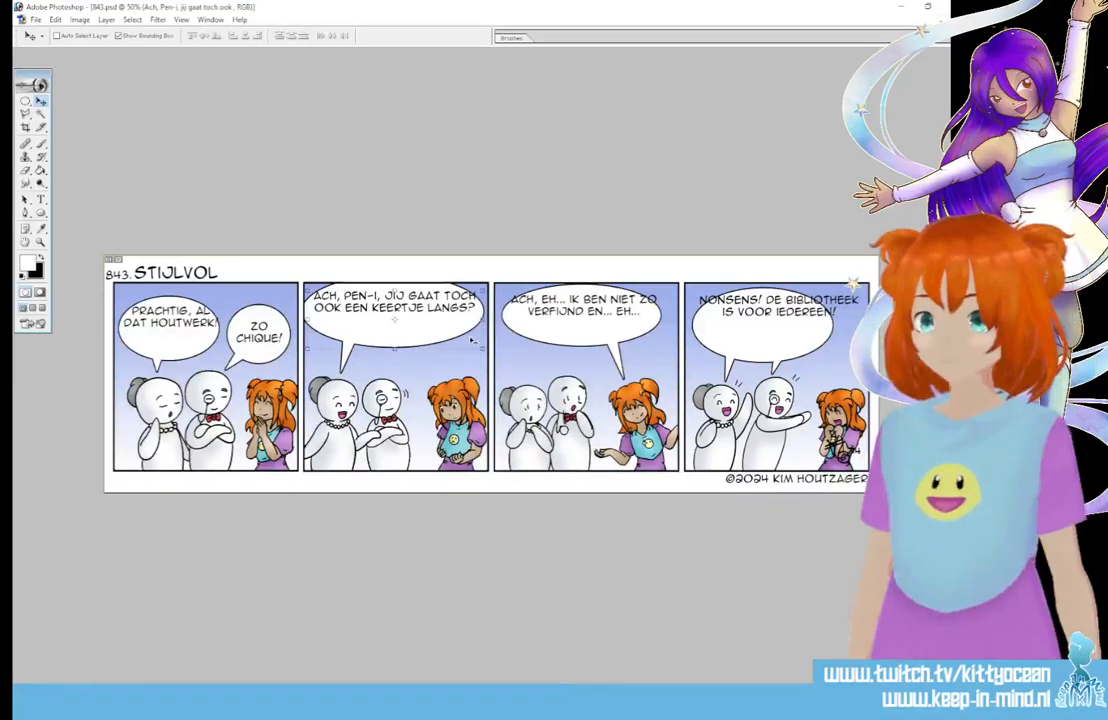
pyautogui.moveTo(417, 328); pyautogui.dragTo(419, 337)
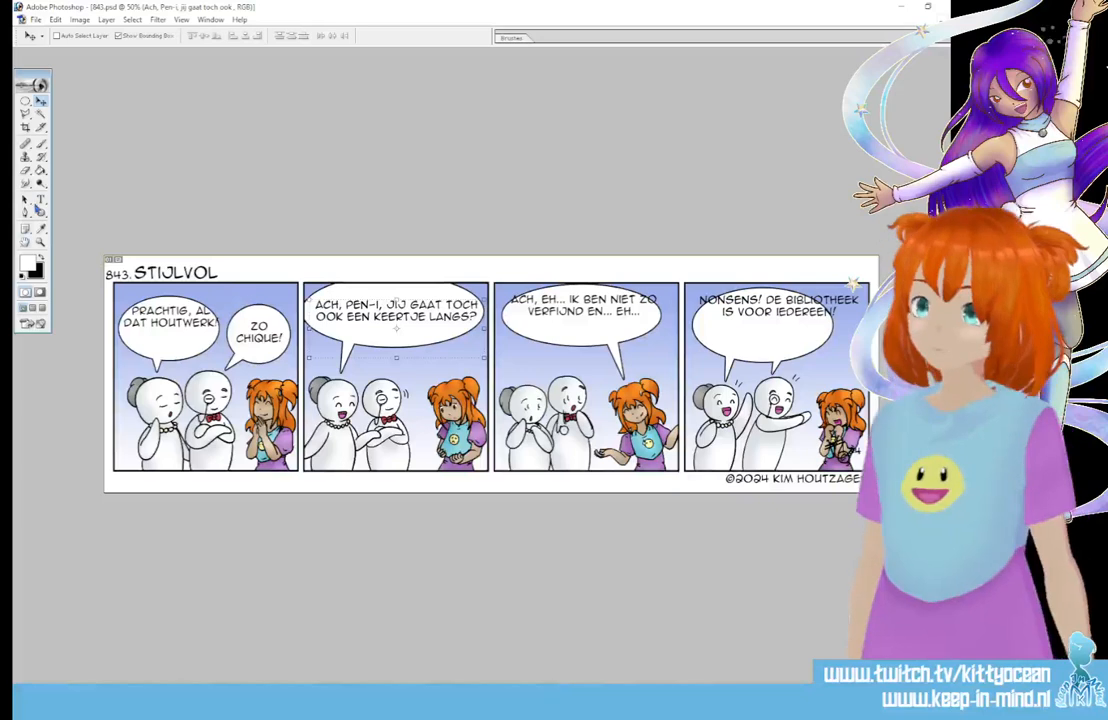
# Step: Narrow the second panel's text box so the dialogue wraps onto three lines, and recentre it in its balloon
pyautogui.click(41, 199)
pyautogui.click(396, 328)
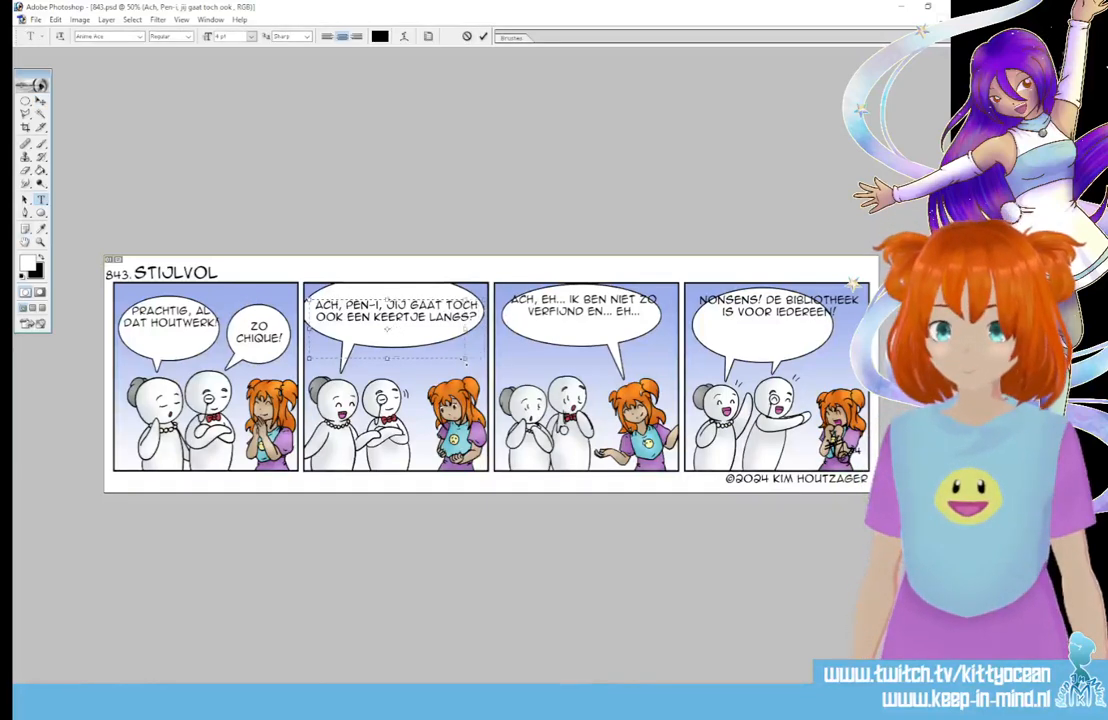
pyautogui.moveTo(487, 357); pyautogui.dragTo(461, 358)
pyautogui.click(483, 36)
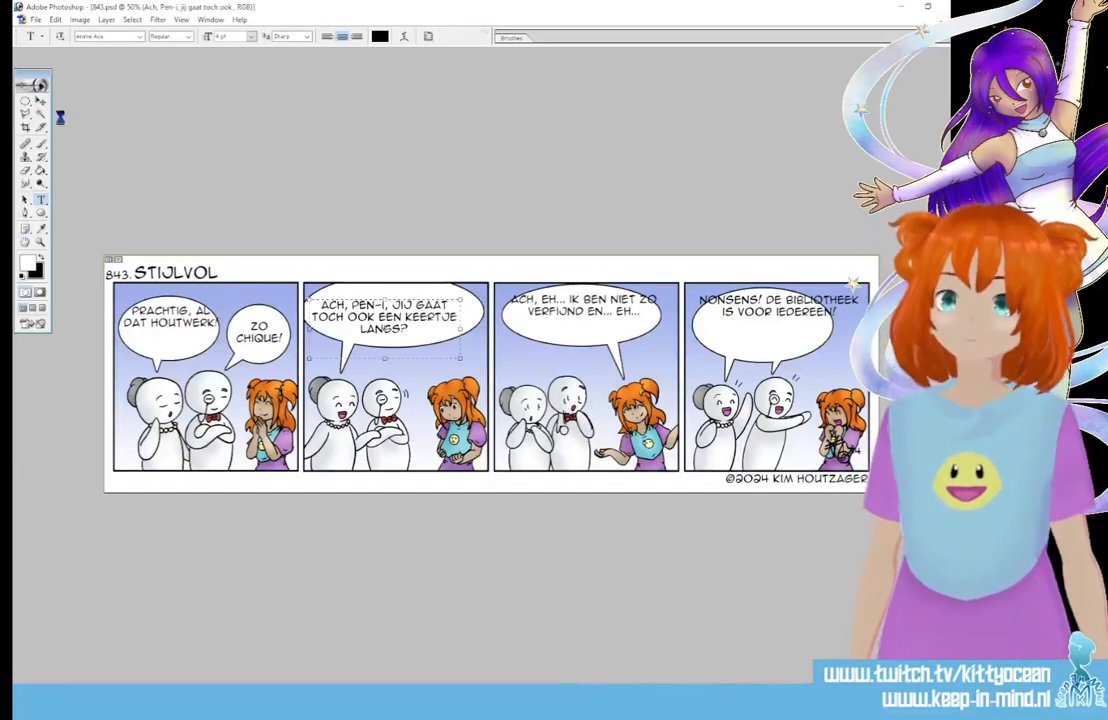
pyautogui.click(41, 101)
pyautogui.moveTo(409, 345); pyautogui.dragTo(417, 339)
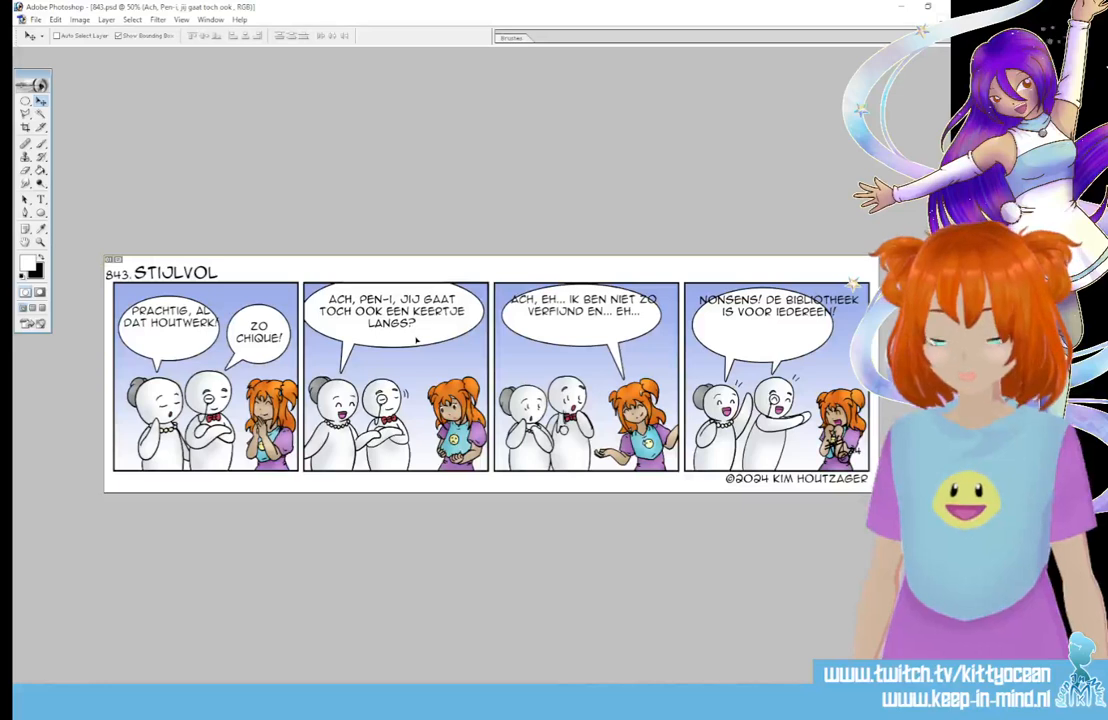
# Step: Move the "Prachtig, al dat houtwerk!" text slightly down and to the left inside its balloon
pyautogui.click(259, 333)
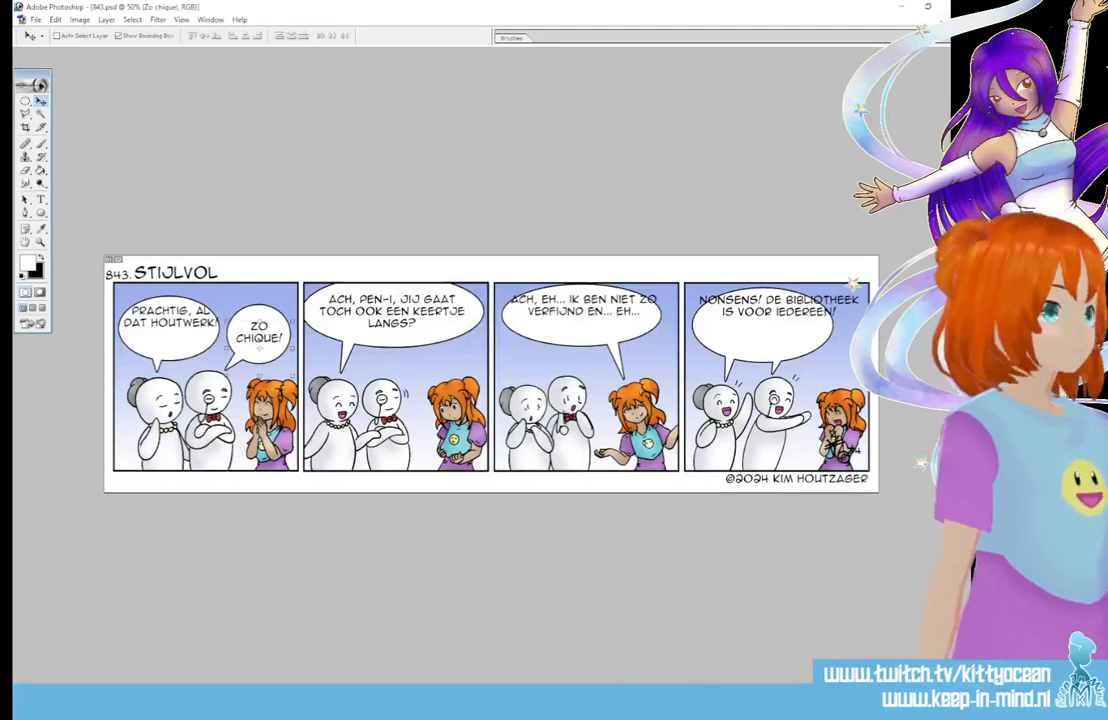
pyautogui.click(169, 322)
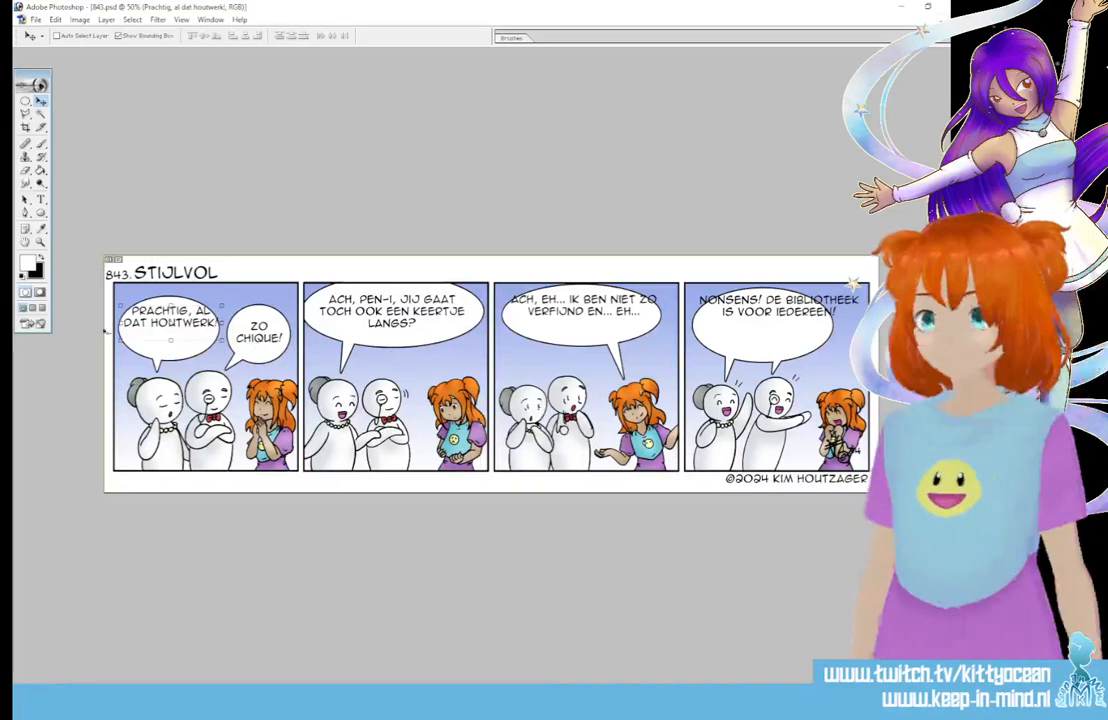
pyautogui.moveTo(187, 333); pyautogui.dragTo(184, 341)
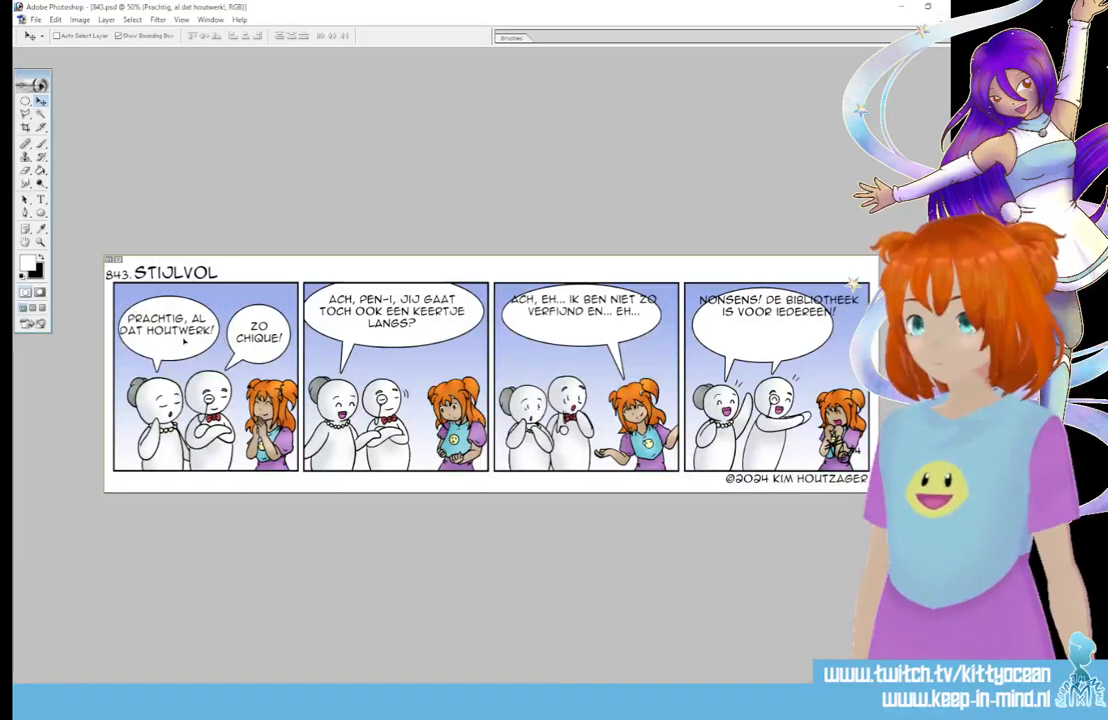
# Step: Break "Prachtig, al dat houtwerk!" into three lines after "Prachtig," and "al dat", and nudge it slightly up to centre it
pyautogui.click(41, 199)
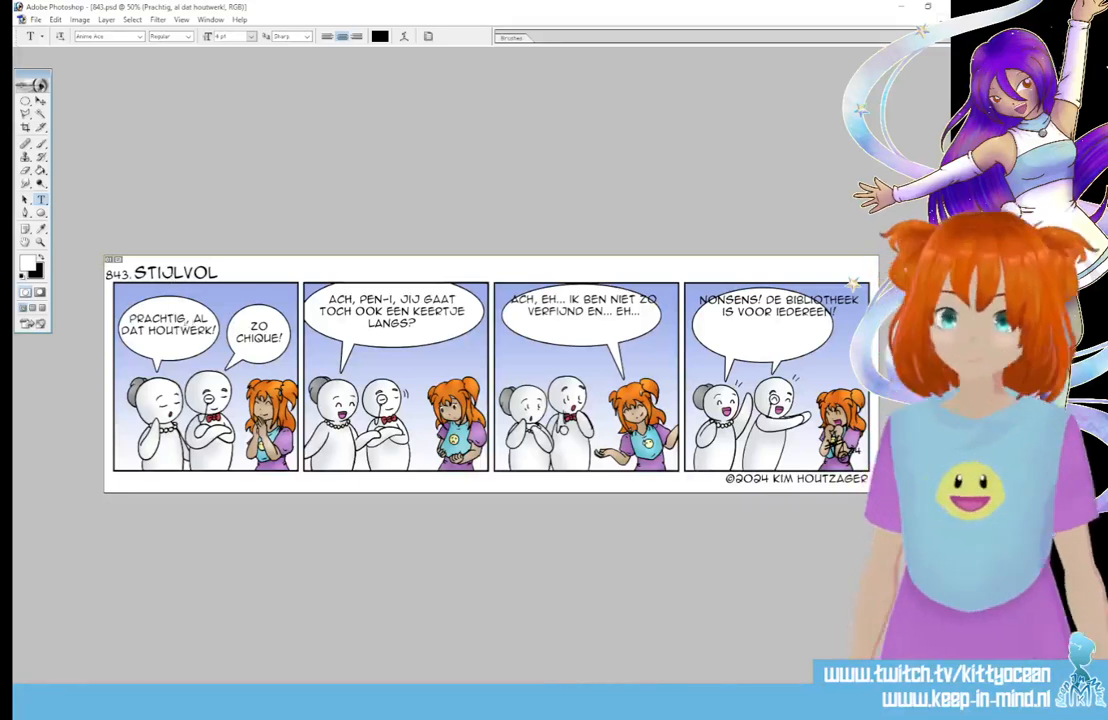
pyautogui.click(193, 319)
pyautogui.press('BackSpace')
pyautogui.press('Return')
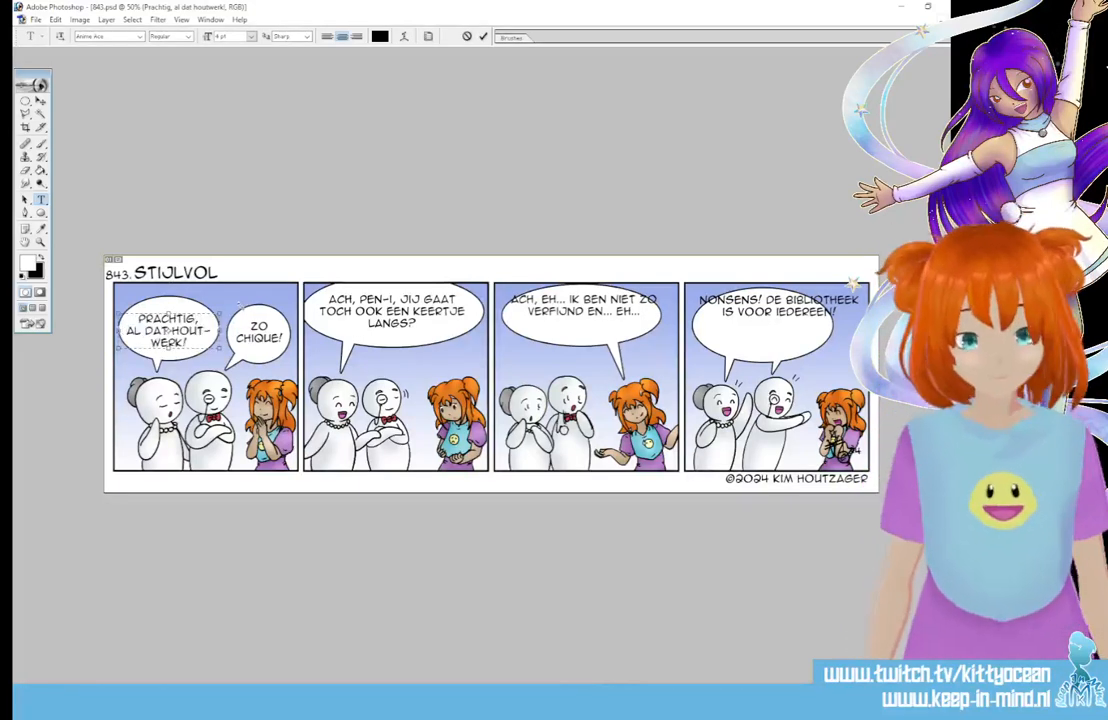
pyautogui.press('Return')
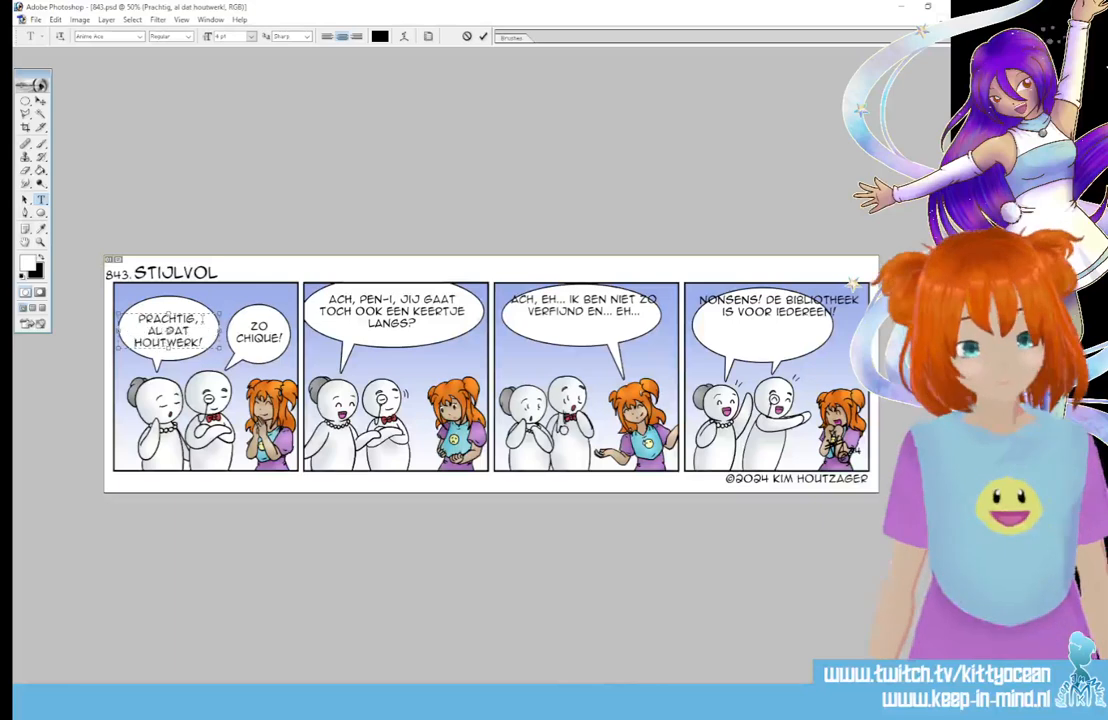
pyautogui.click(483, 36)
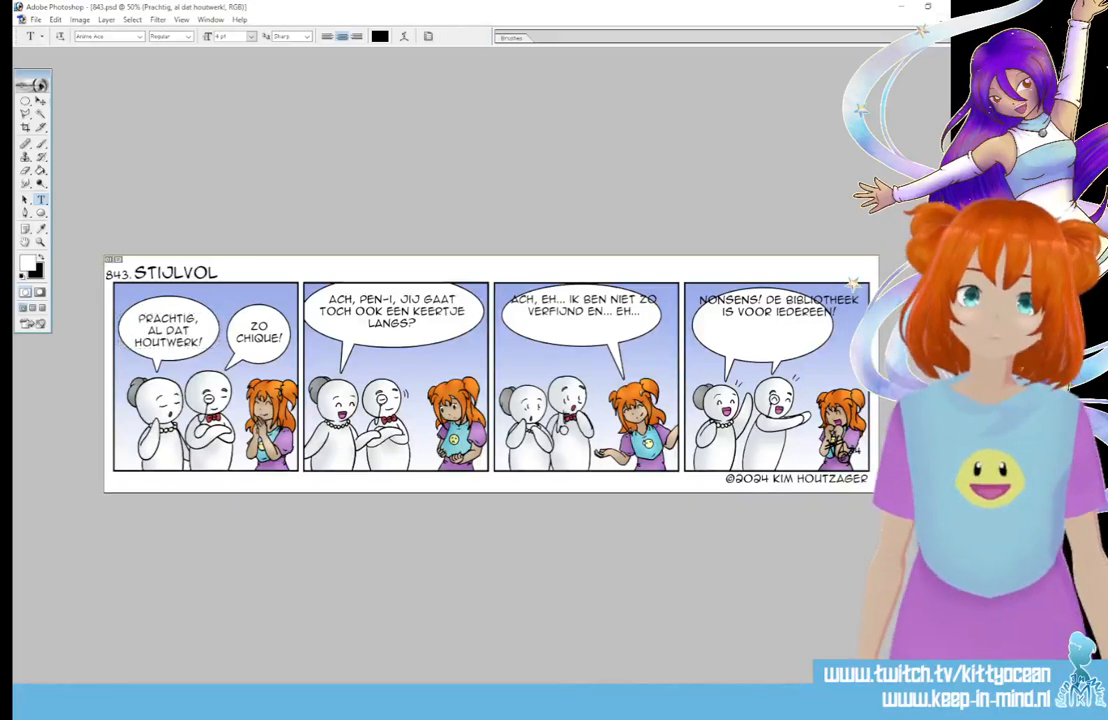
pyautogui.click(41, 102)
pyautogui.moveTo(181, 335); pyautogui.dragTo(180, 333)
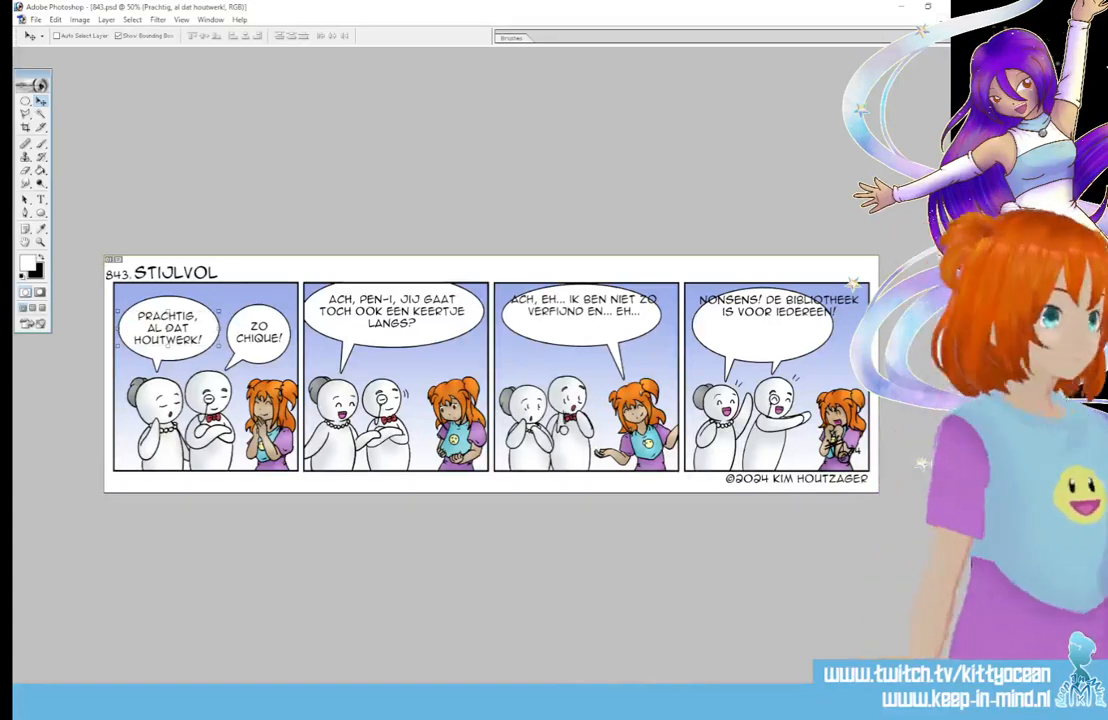
# Step: Narrow the third panel's text box so the dialogue wraps onto three lines, and centre it in its balloon
pyautogui.click(584, 306)
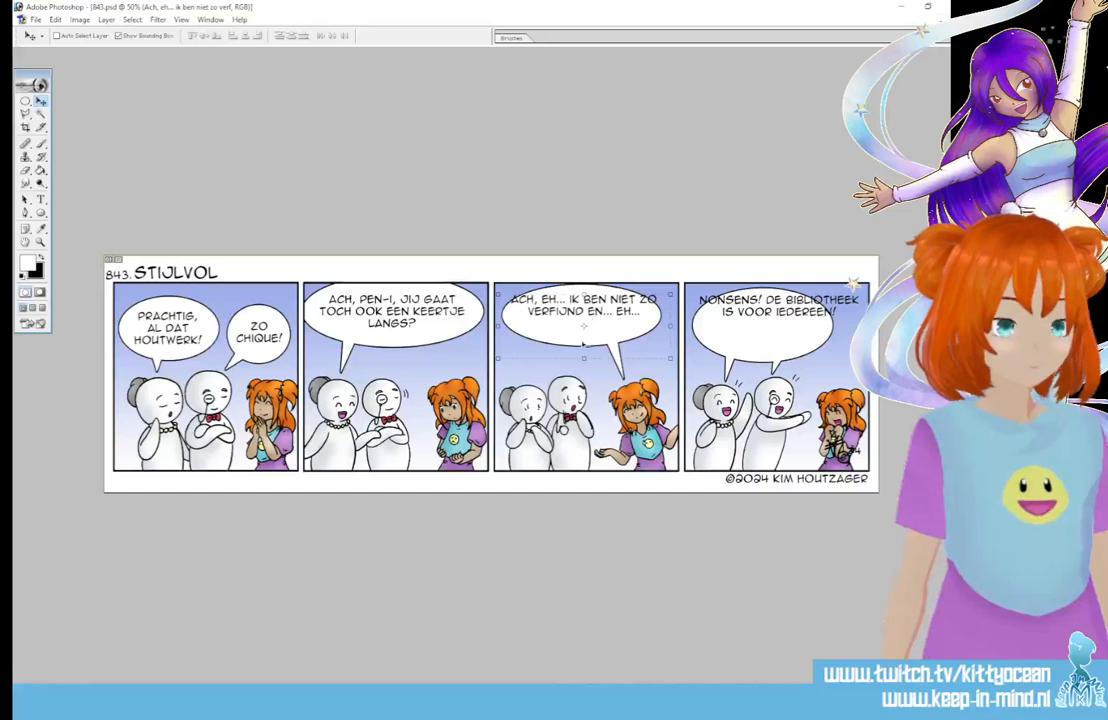
pyautogui.click(41, 199)
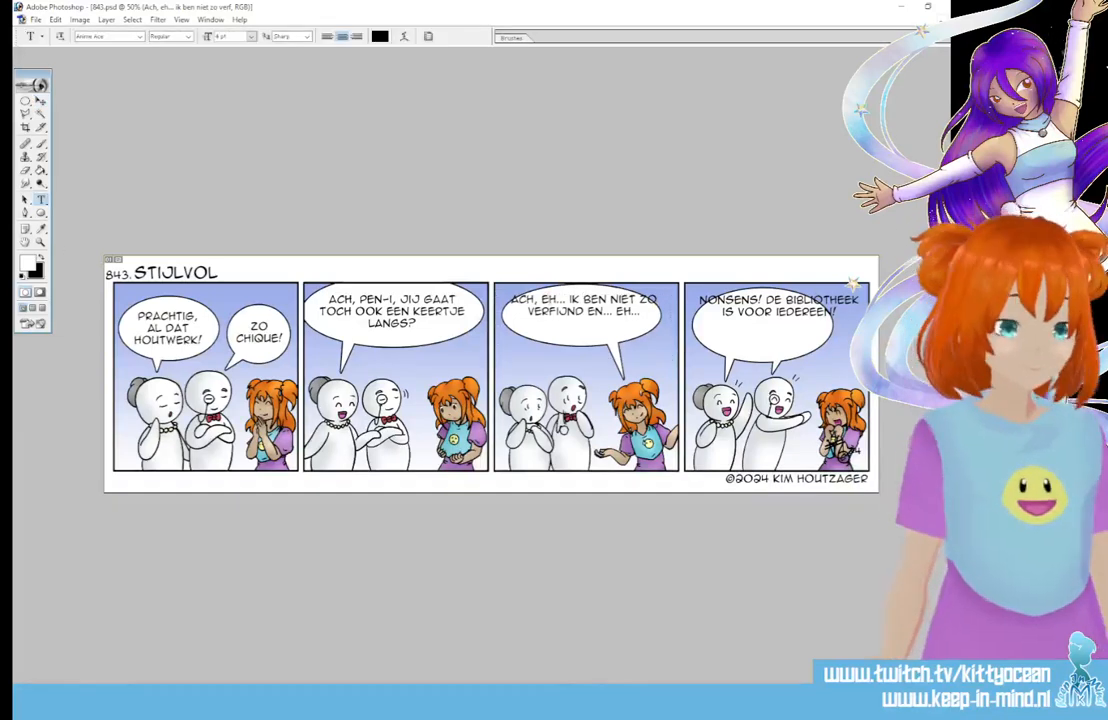
pyautogui.click(515, 308)
pyautogui.moveTo(517, 363); pyautogui.dragTo(517, 363)
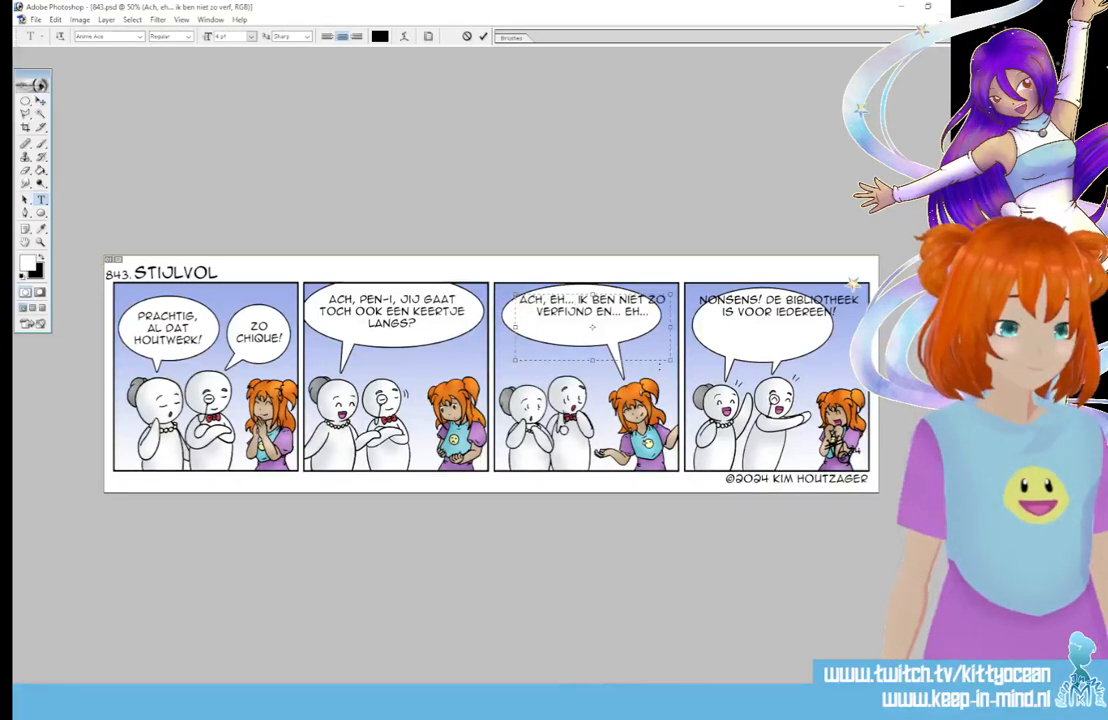
pyautogui.moveTo(672, 361); pyautogui.dragTo(638, 365)
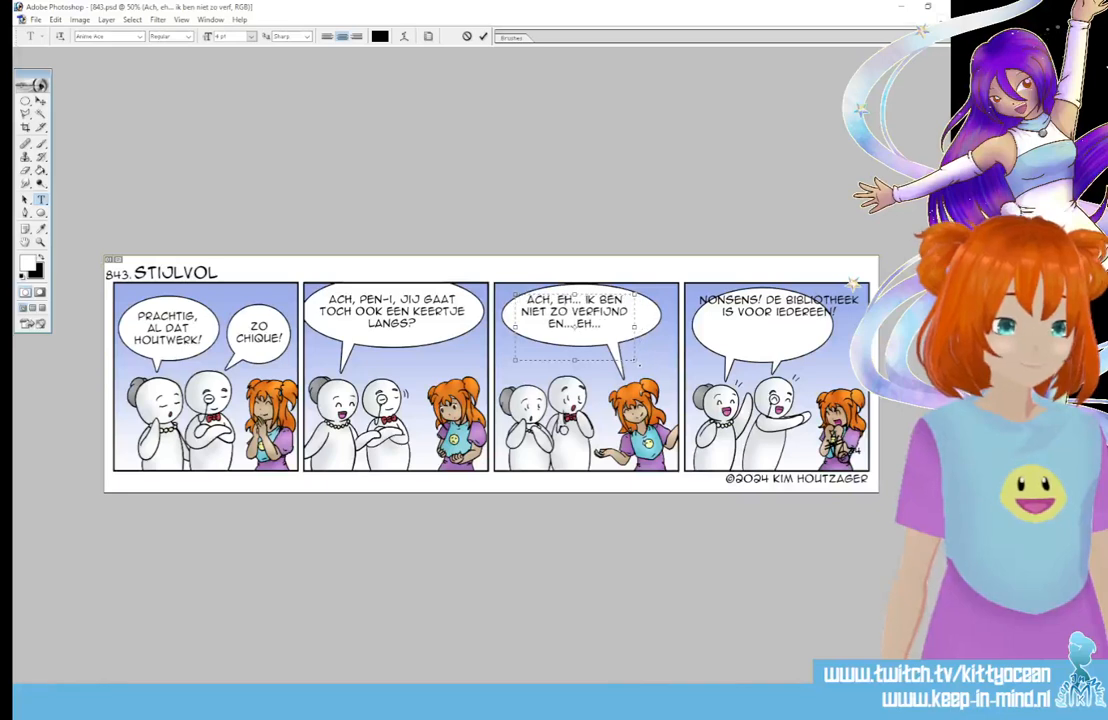
pyautogui.click(41, 100)
pyautogui.moveTo(613, 328); pyautogui.dragTo(620, 331)
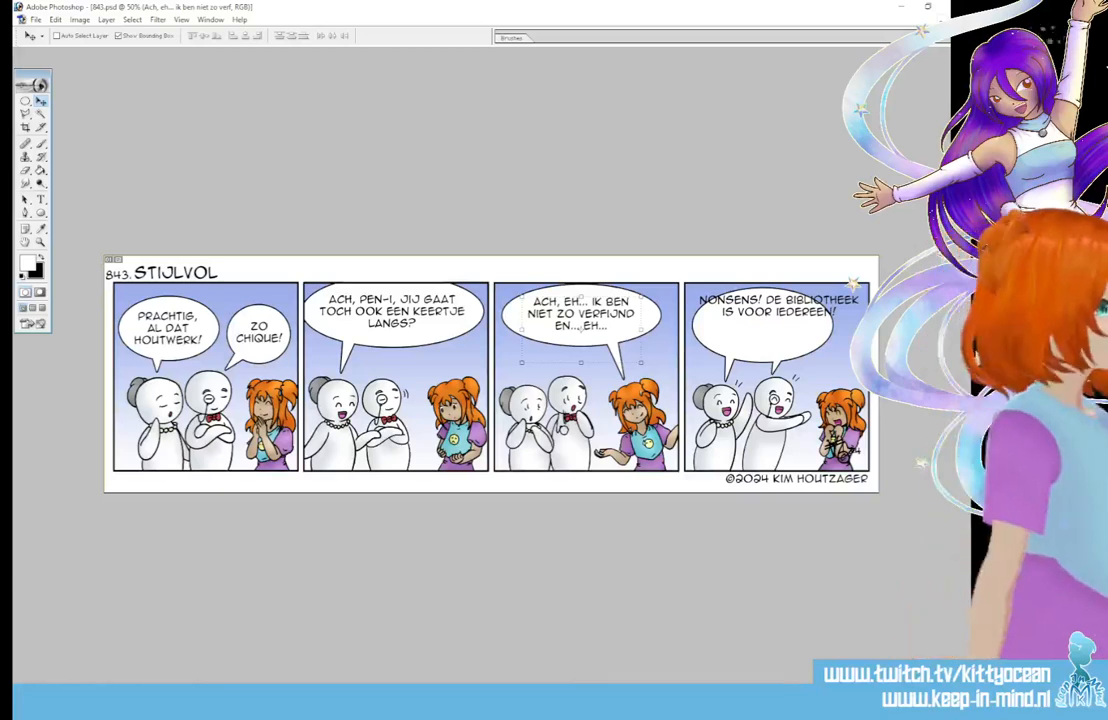
# Step: Rewrap the fourth panel's dialogue onto three lines with a break before "bibliotheek", and centre it in its balloon
pyautogui.keyDown('ctrl'); pyautogui.click(779, 306); pyautogui.keyUp('ctrl')
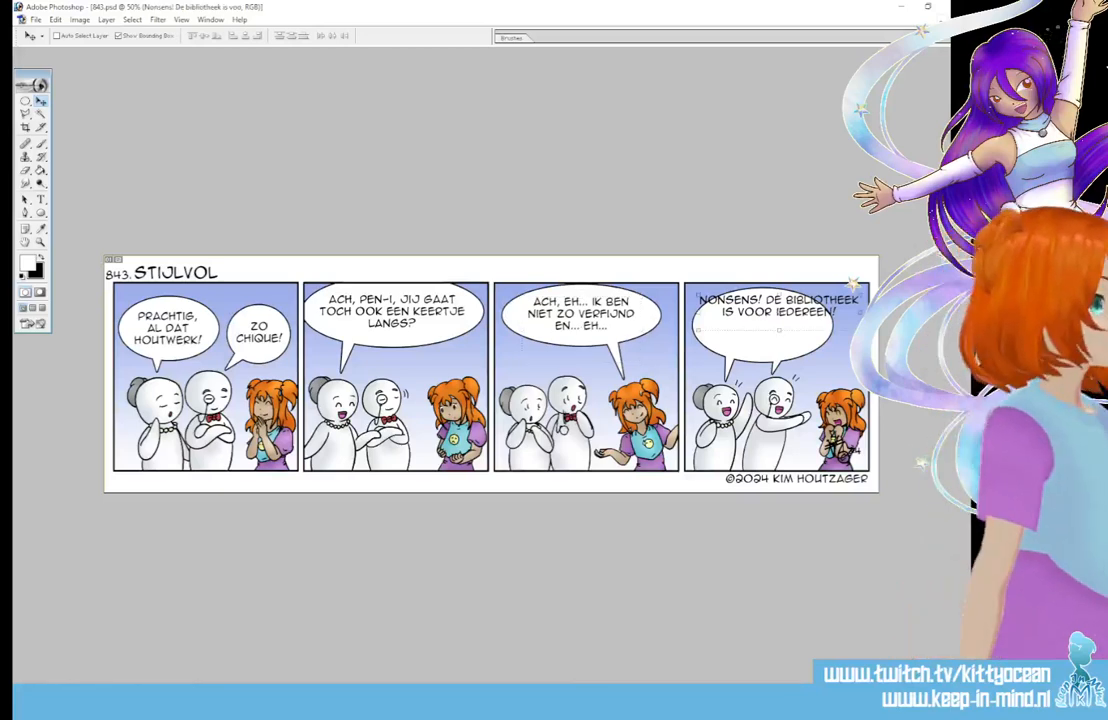
pyautogui.click(41, 199)
pyautogui.click(779, 311)
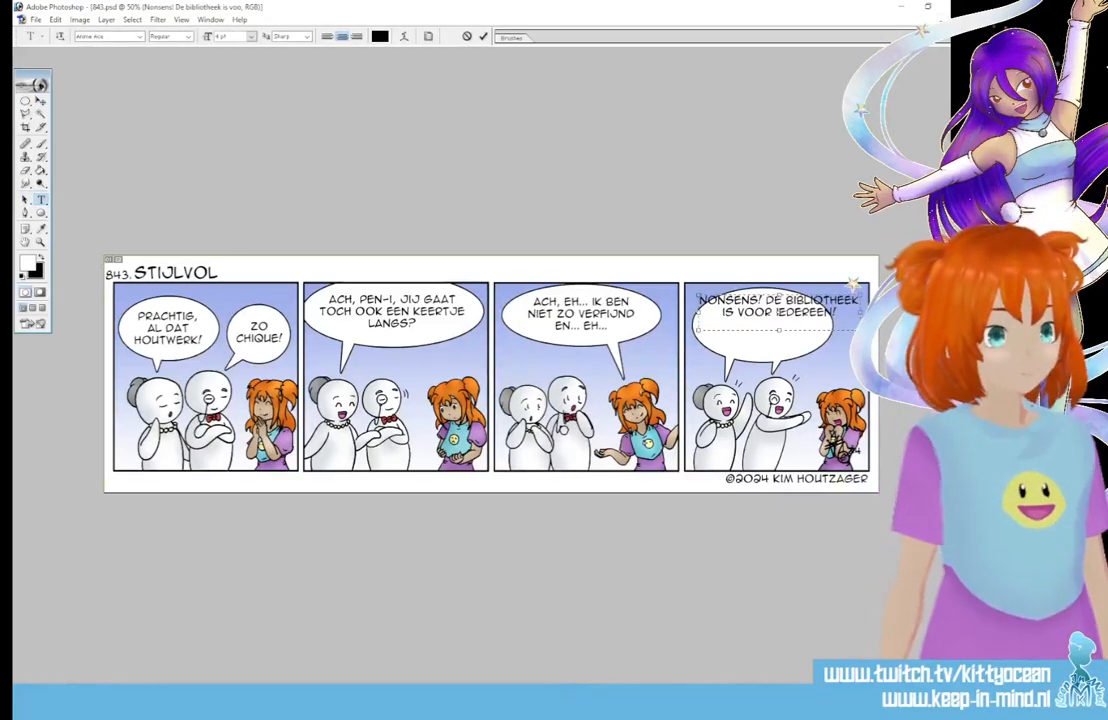
pyautogui.moveTo(860, 330); pyautogui.dragTo(813, 344)
pyautogui.click(783, 301)
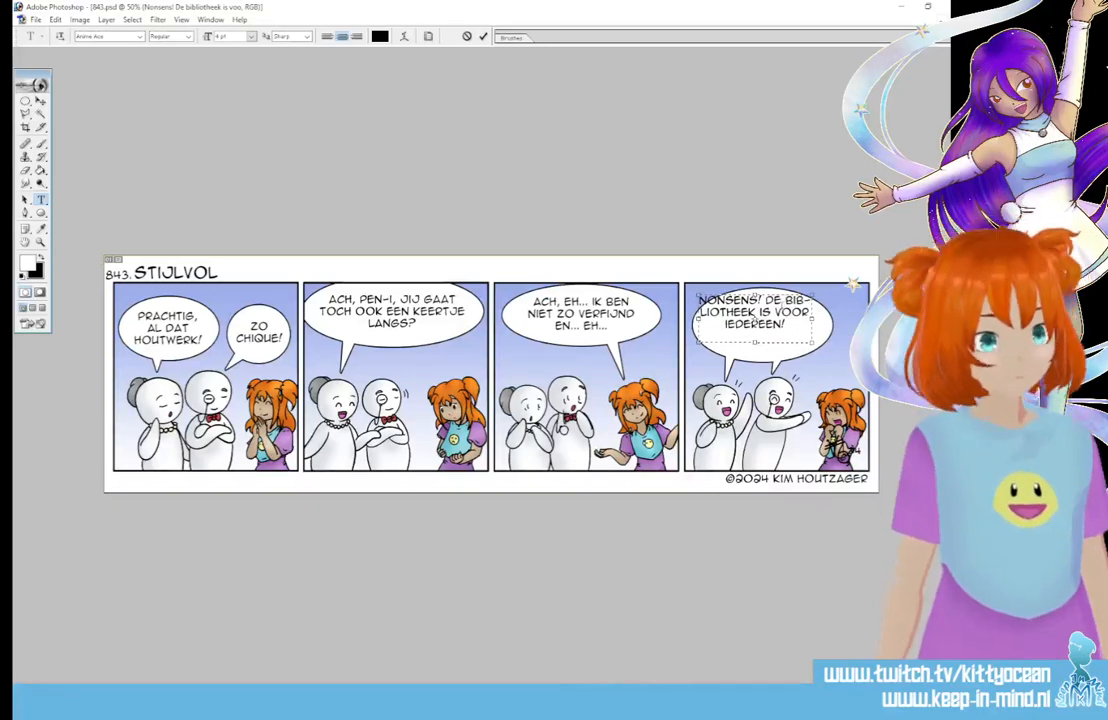
pyautogui.press('Return')
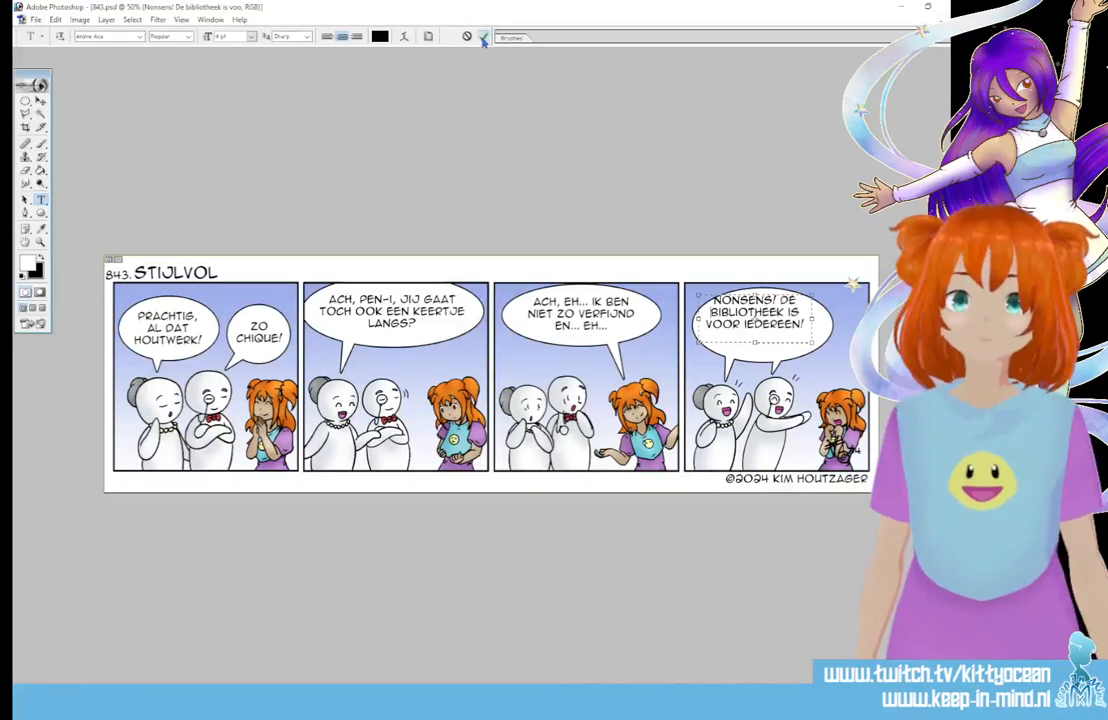
pyautogui.click(40, 100)
pyautogui.moveTo(777, 329); pyautogui.dragTo(784, 341)
# Step: Select the fourth panel's balloon on the ball layer and transform its height to about 87%
pyautogui.hotkey('ctrl', 't')
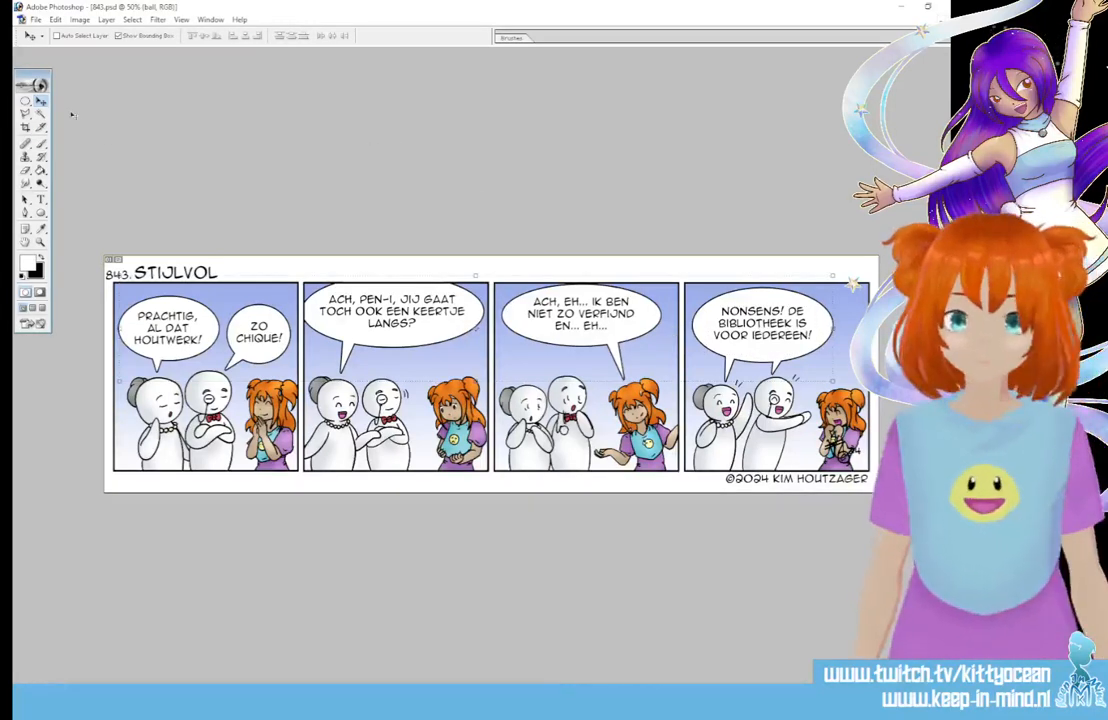
pyautogui.moveTo(25, 101); pyautogui.dragTo(60, 89)
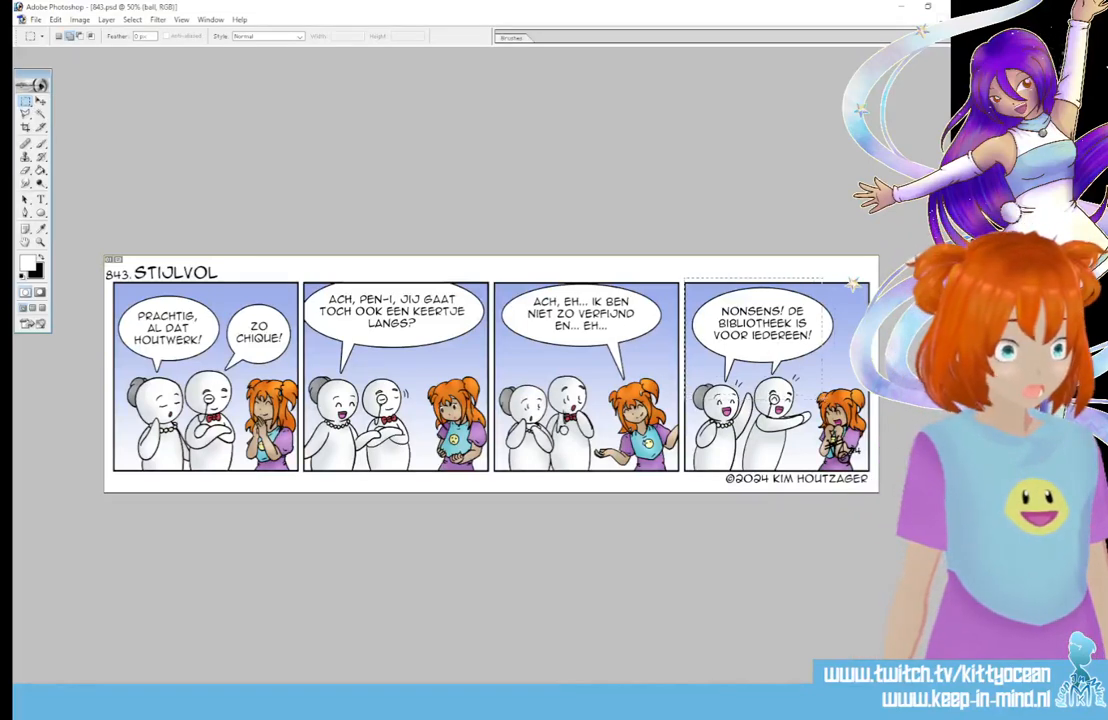
pyautogui.moveTo(685, 279); pyautogui.dragTo(850, 390)
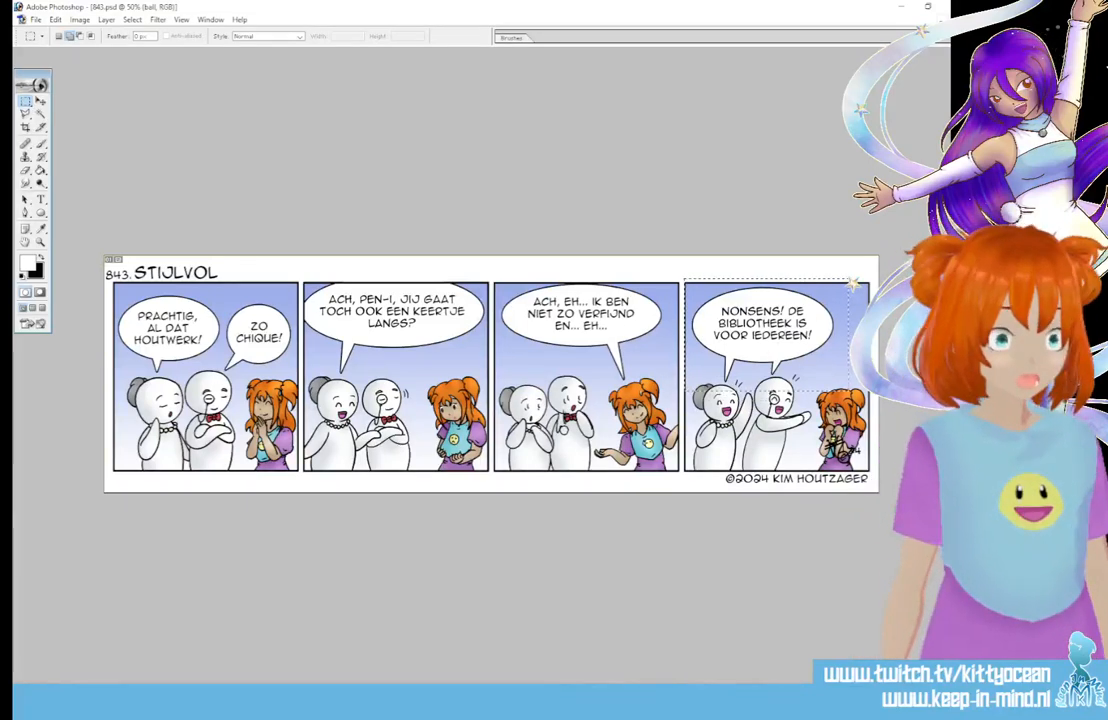
pyautogui.click(40, 101)
pyautogui.hotkey('ctrl', 't')
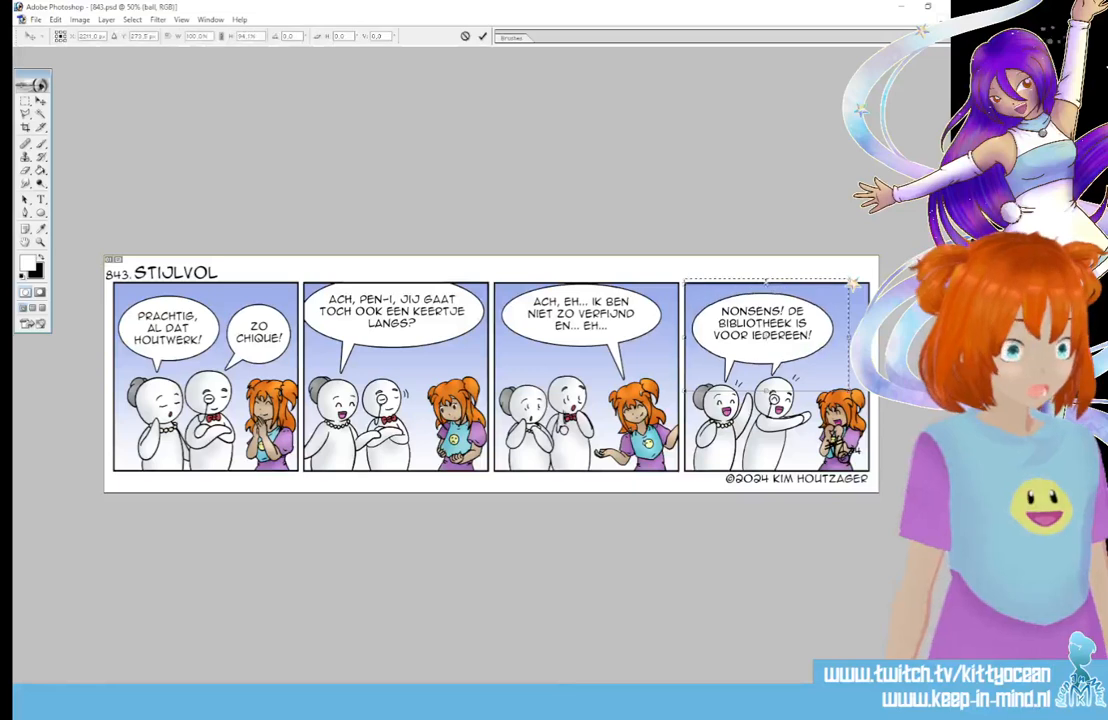
pyautogui.moveTo(769, 392); pyautogui.dragTo(768, 384)
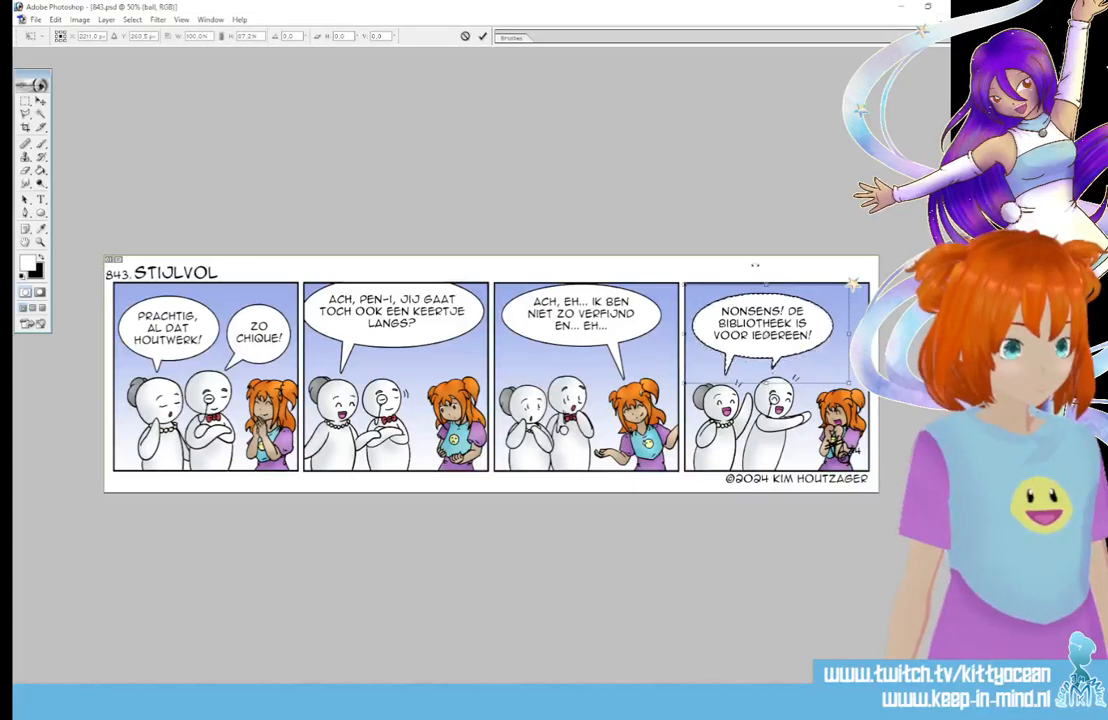
pyautogui.click(482, 35)
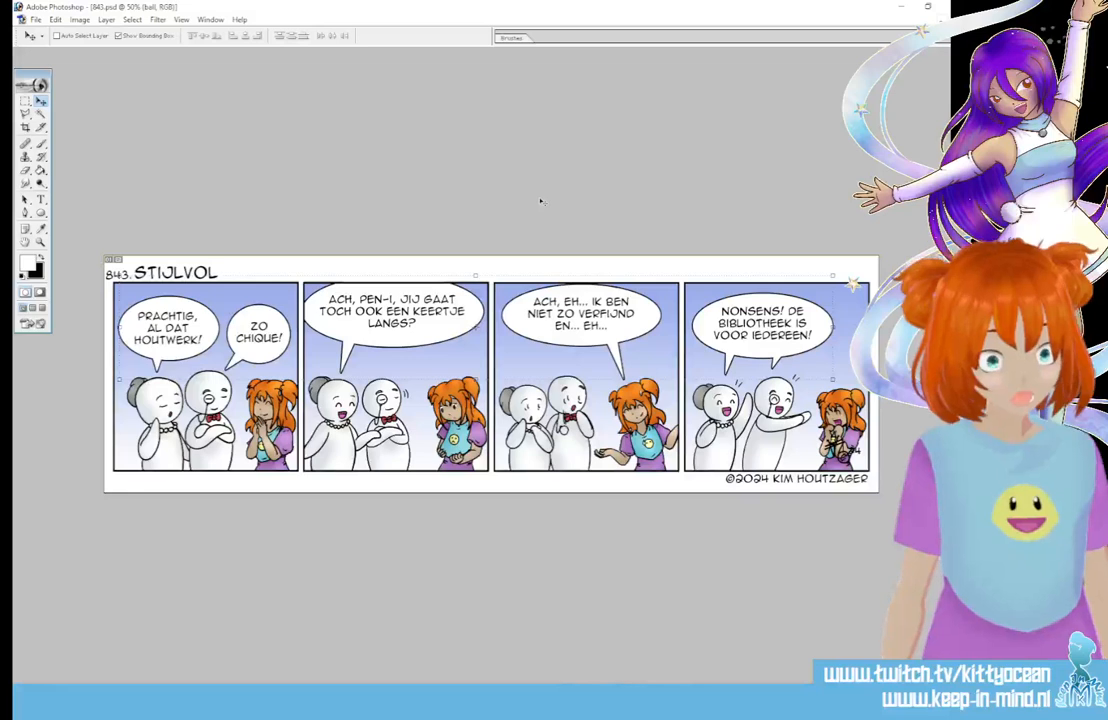
# Step: Narrow the fourth panel's balloon from both sides to about 94.7% width and clear the selection
pyautogui.click(26, 100)
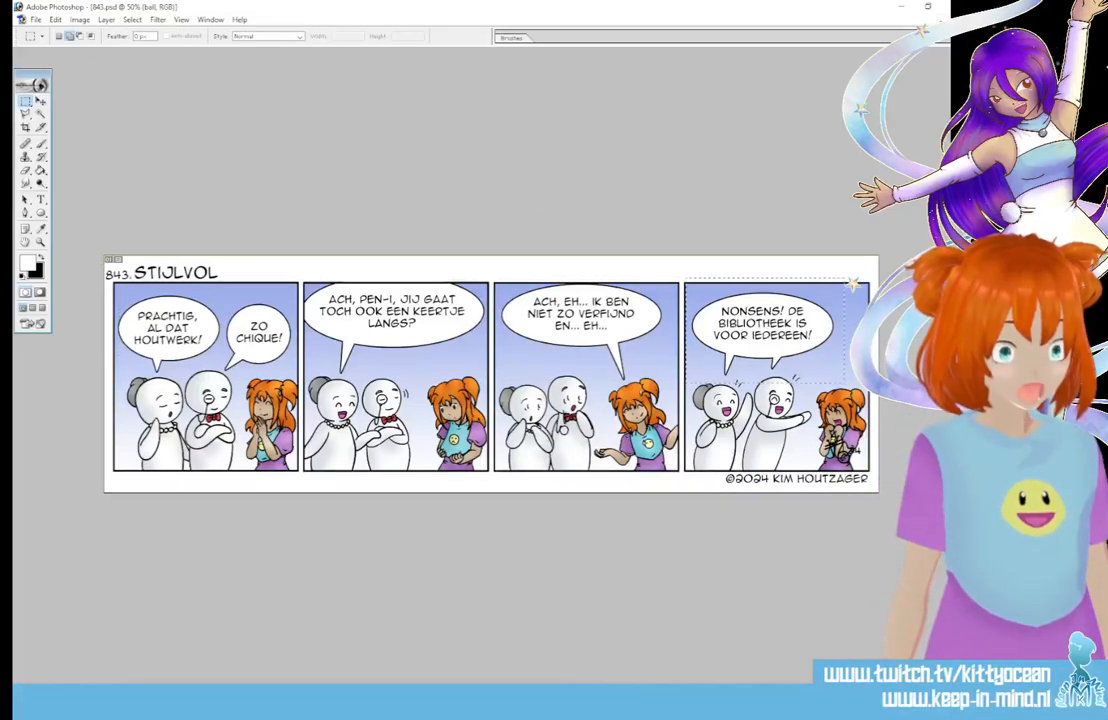
pyautogui.click(40, 101)
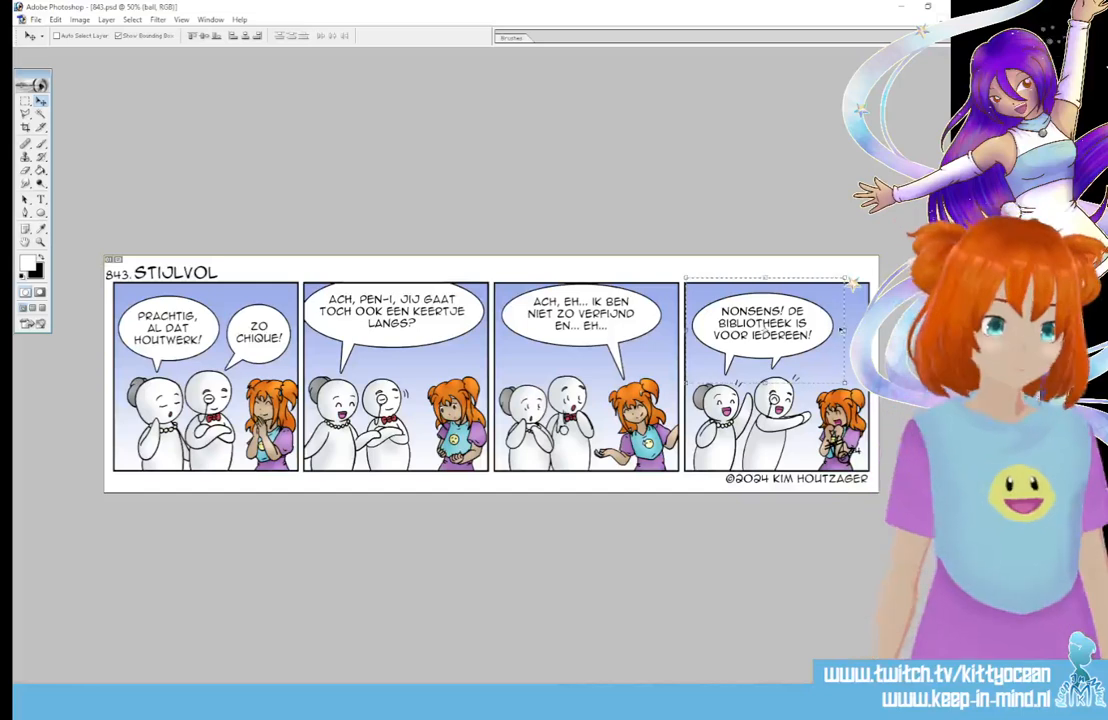
pyautogui.hotkey('ctrl', 't')
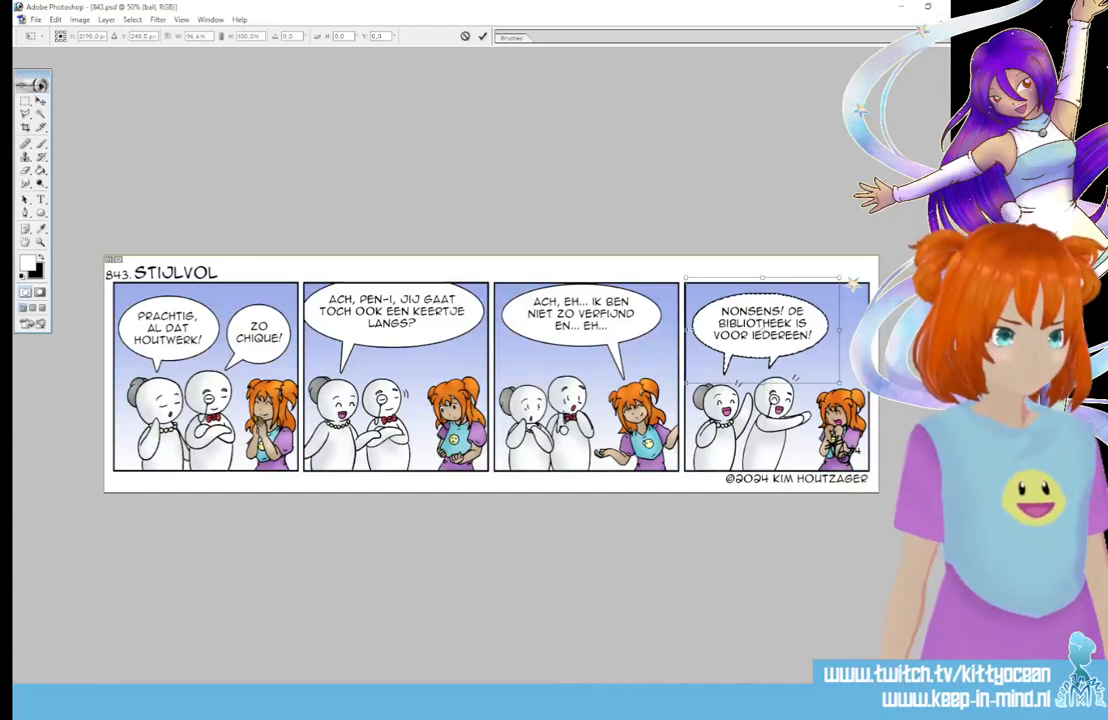
pyautogui.moveTo(693, 330); pyautogui.dragTo(690, 330)
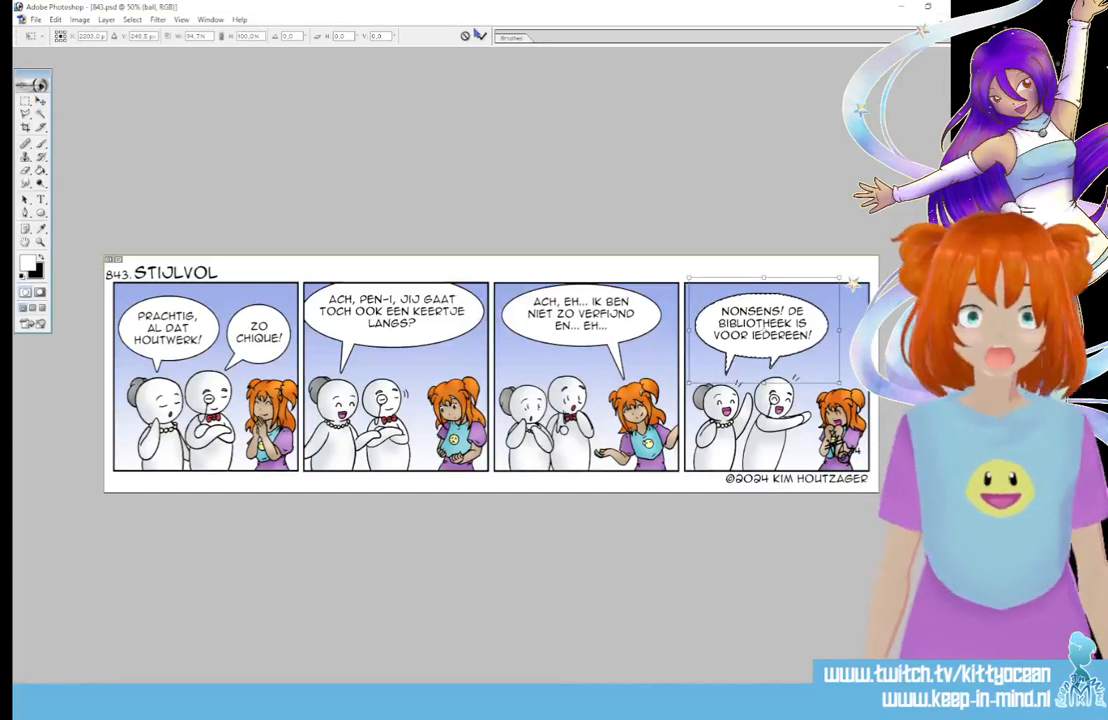
pyautogui.click(482, 36)
pyautogui.hotkey('ctrl', 'd')
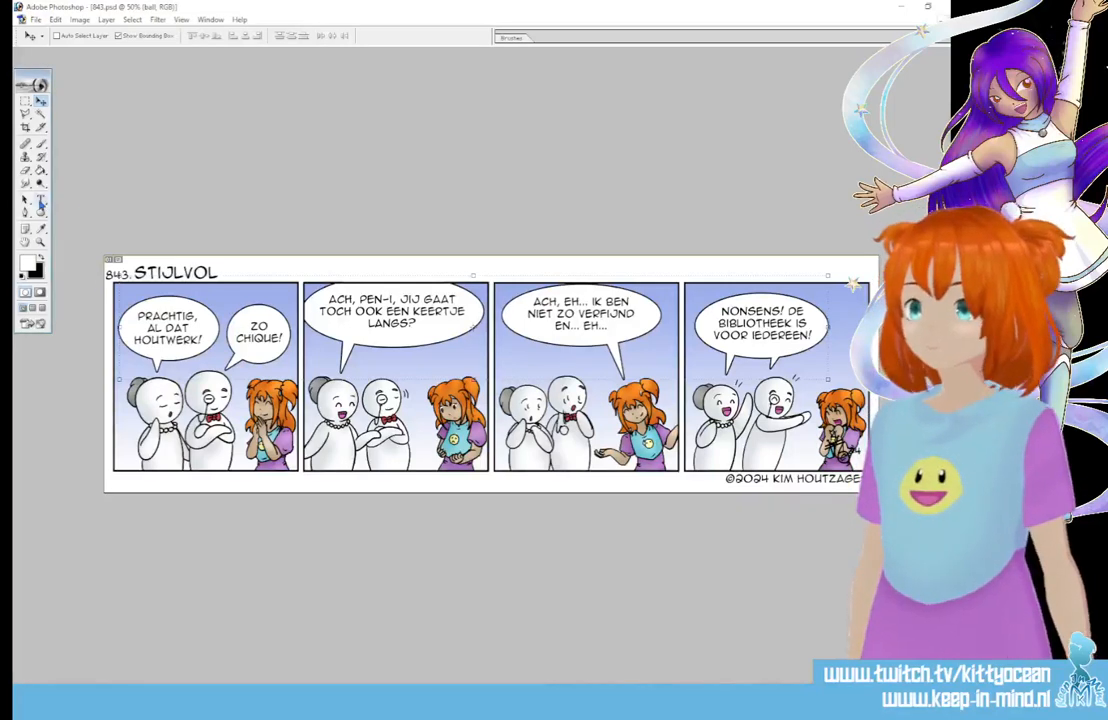
# Step: Change the opening word of the second panel's dialogue to "Ah"
pyautogui.click(41, 199)
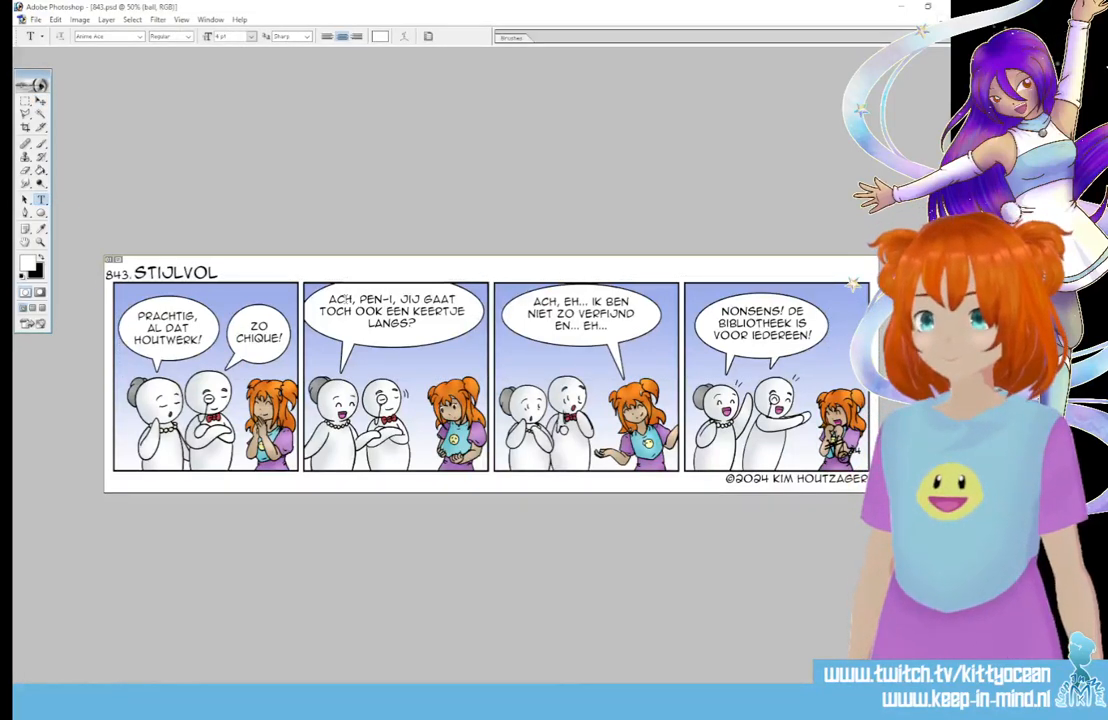
pyautogui.click(343, 284)
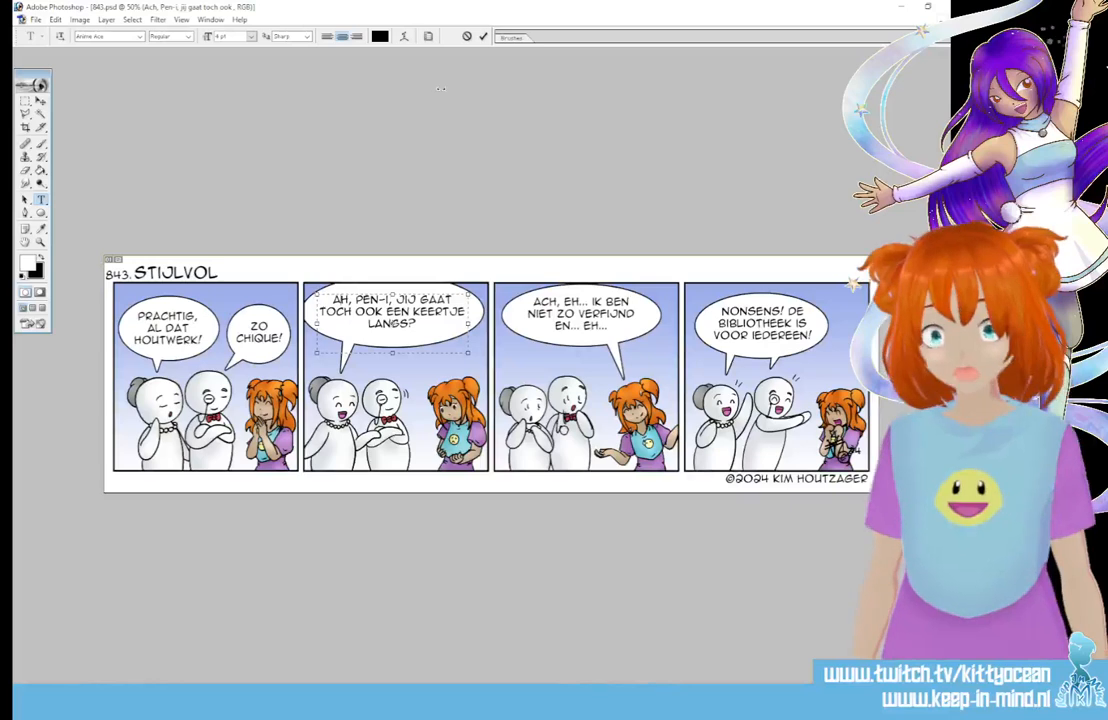
pyautogui.click(482, 37)
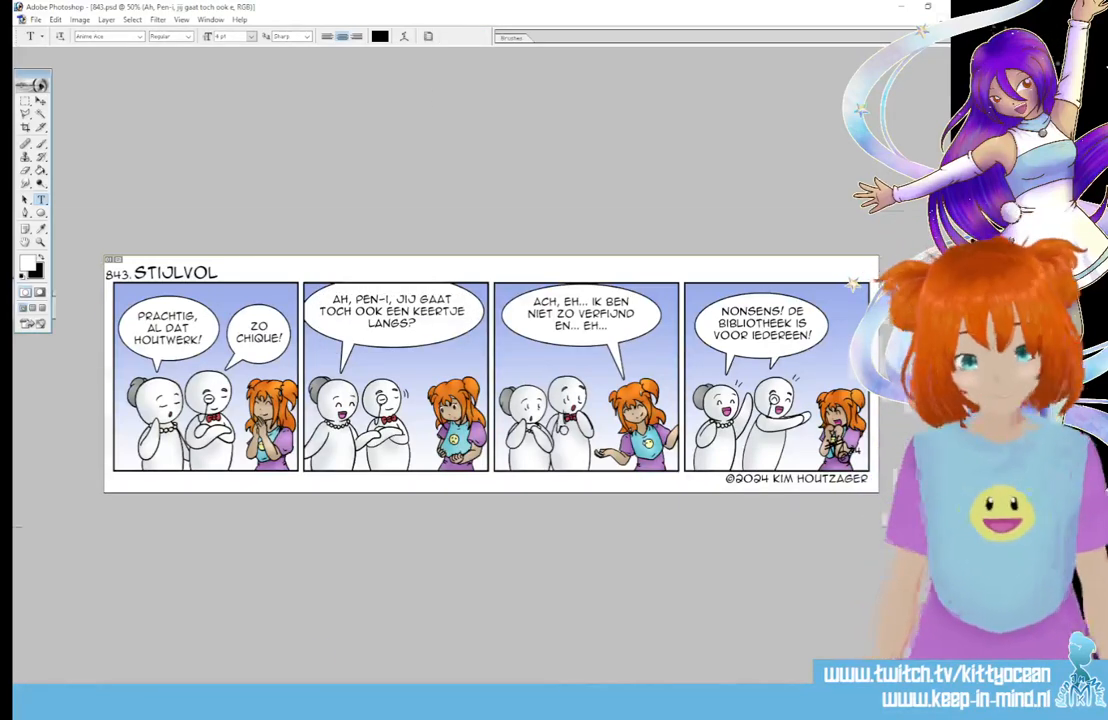
pyautogui.hotkey('ctrl', '+')
pyautogui.hotkey('ctrl', '-')
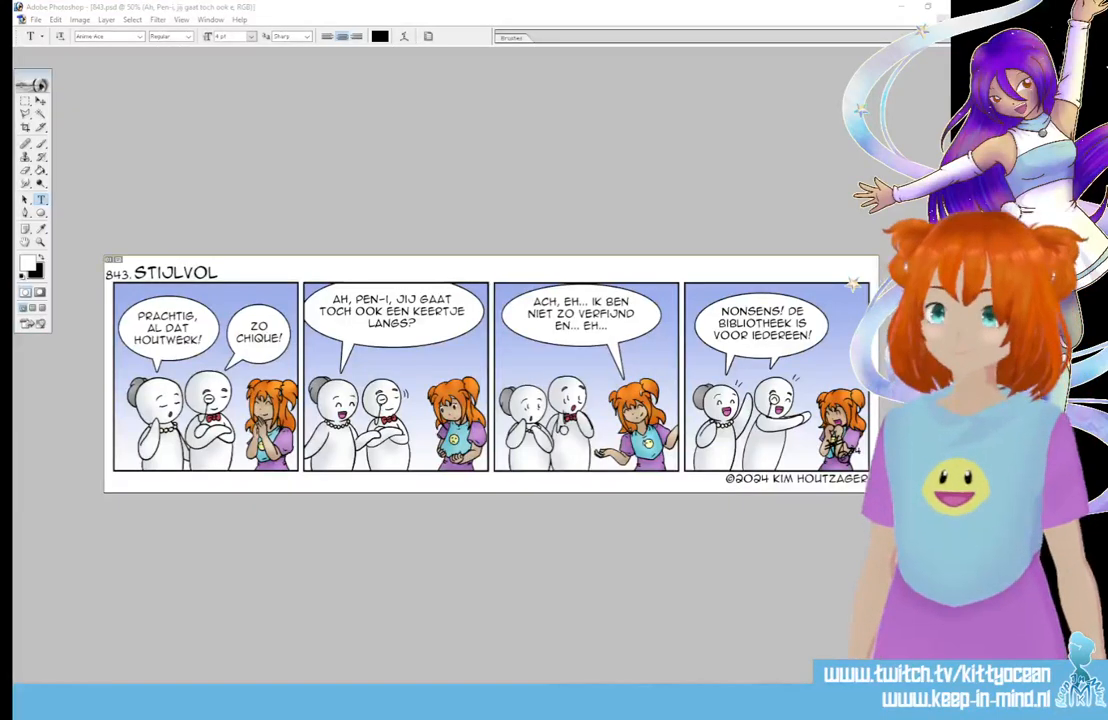
# Step: Capture the whole comic strip as a rectangular snip in the Snipping Tool, then return to Photoshop
pyautogui.click(460, 196)
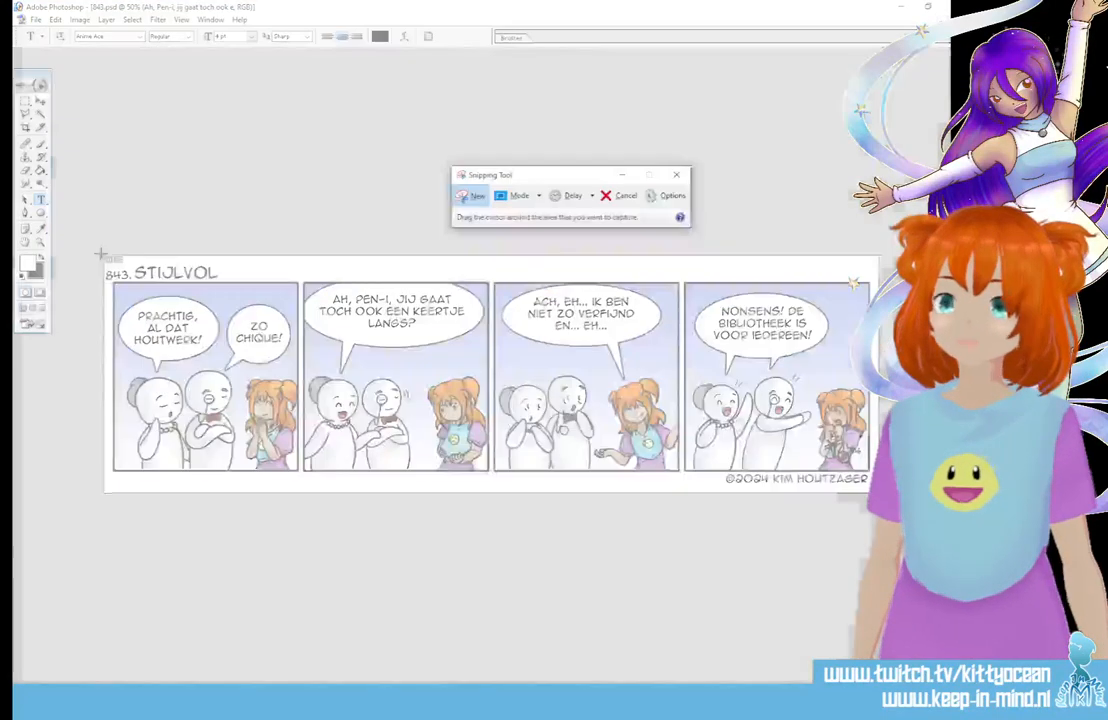
pyautogui.moveTo(101, 252); pyautogui.dragTo(884, 497)
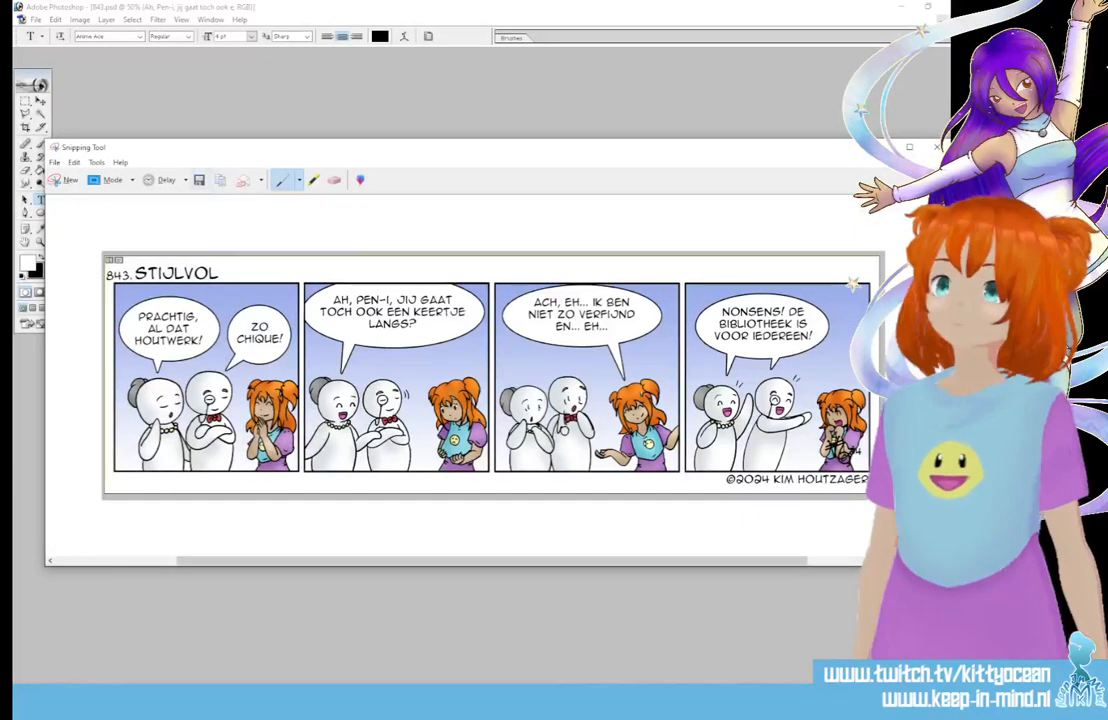
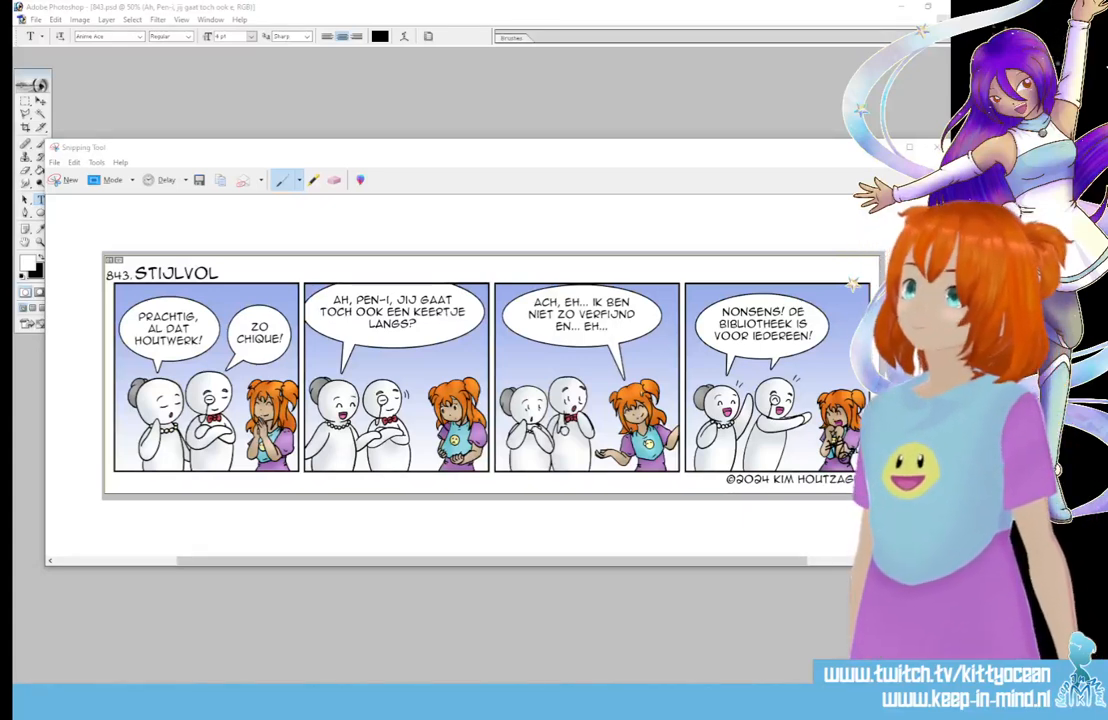
pyautogui.click(476, 14)
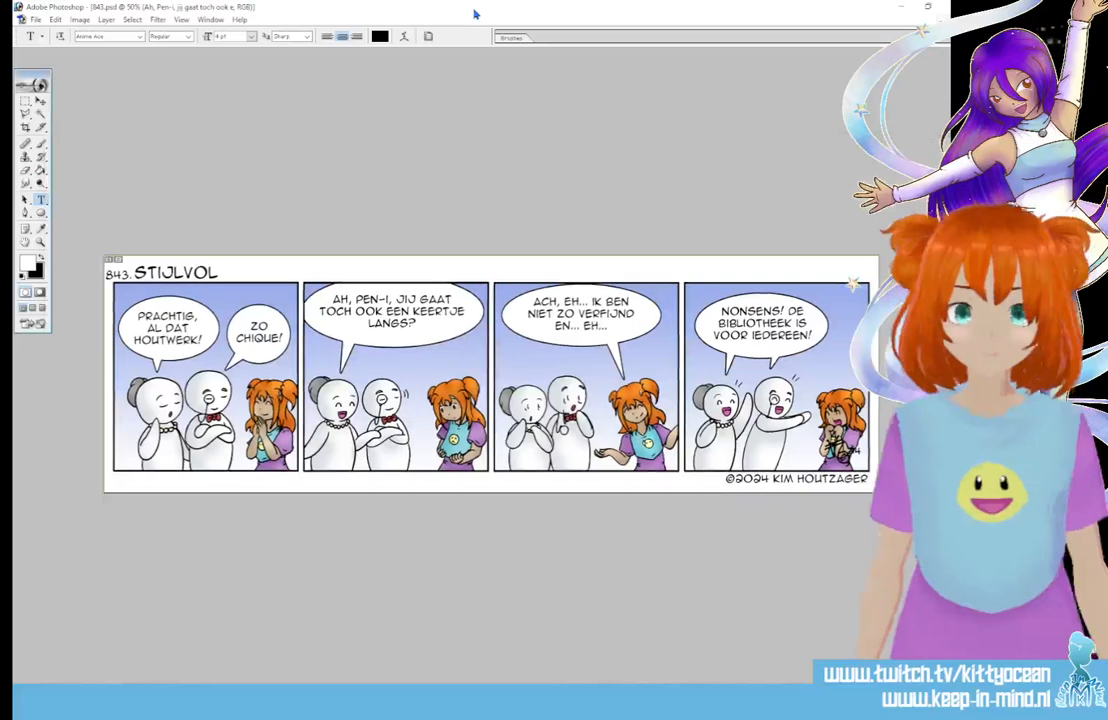
# Step: Export the comic for the web as a high-quality JPEG named 843 with quality 60
pyautogui.click(36, 22)
pyautogui.click(72, 143)
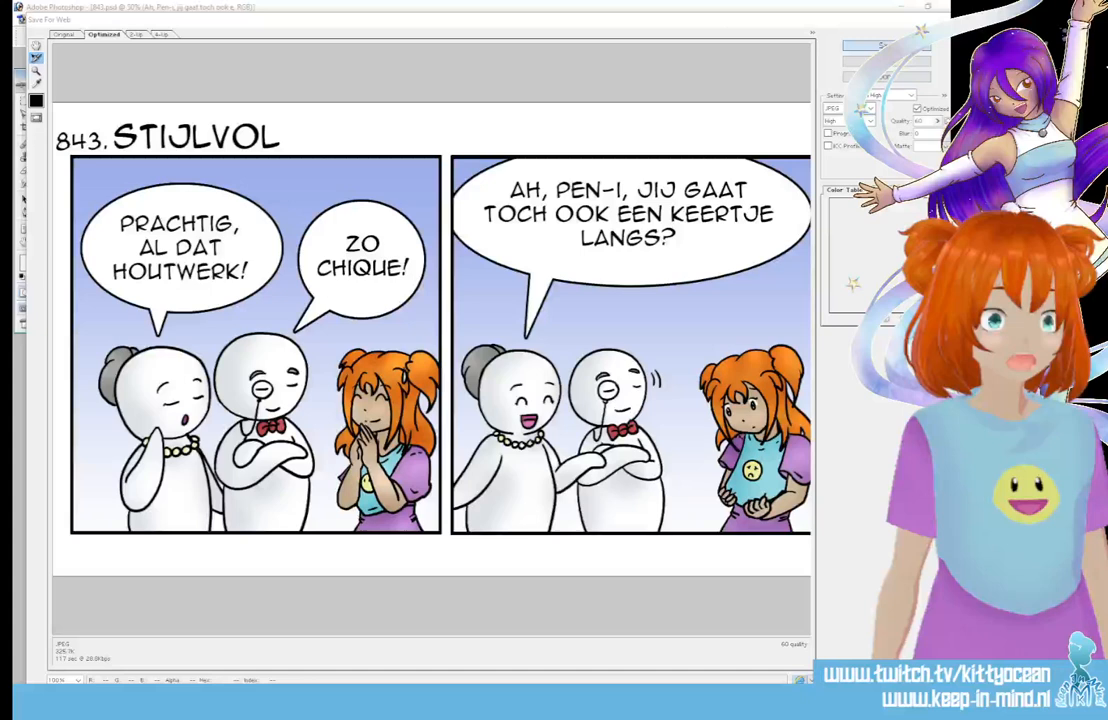
pyautogui.click(883, 47)
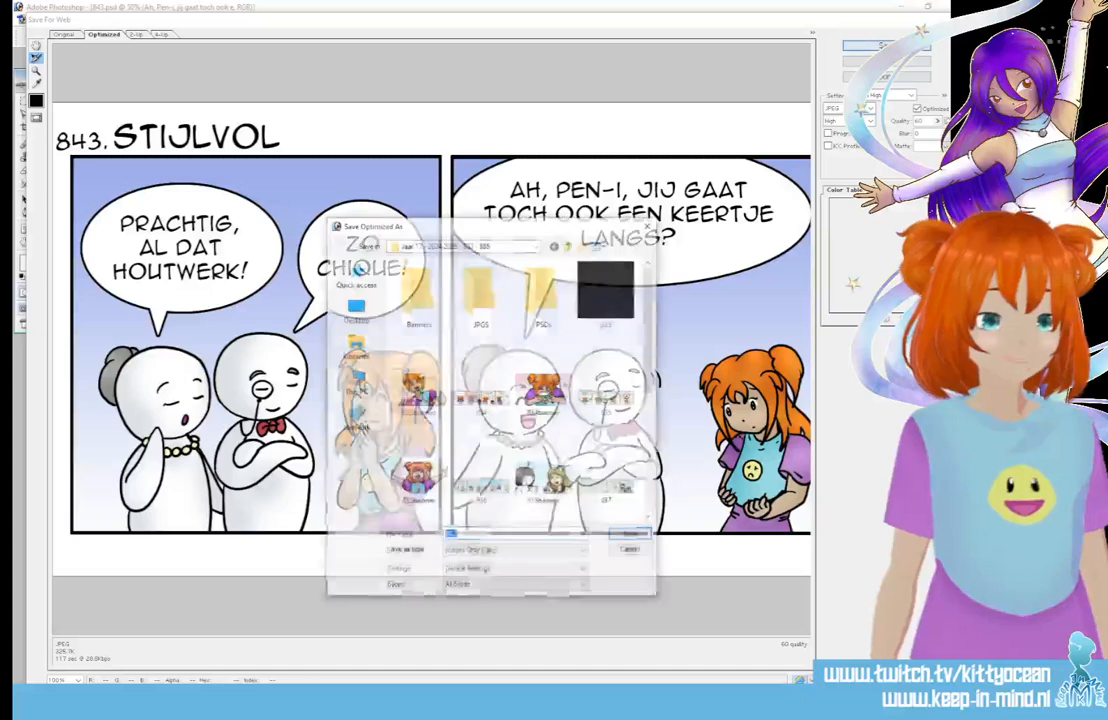
pyautogui.click(629, 537)
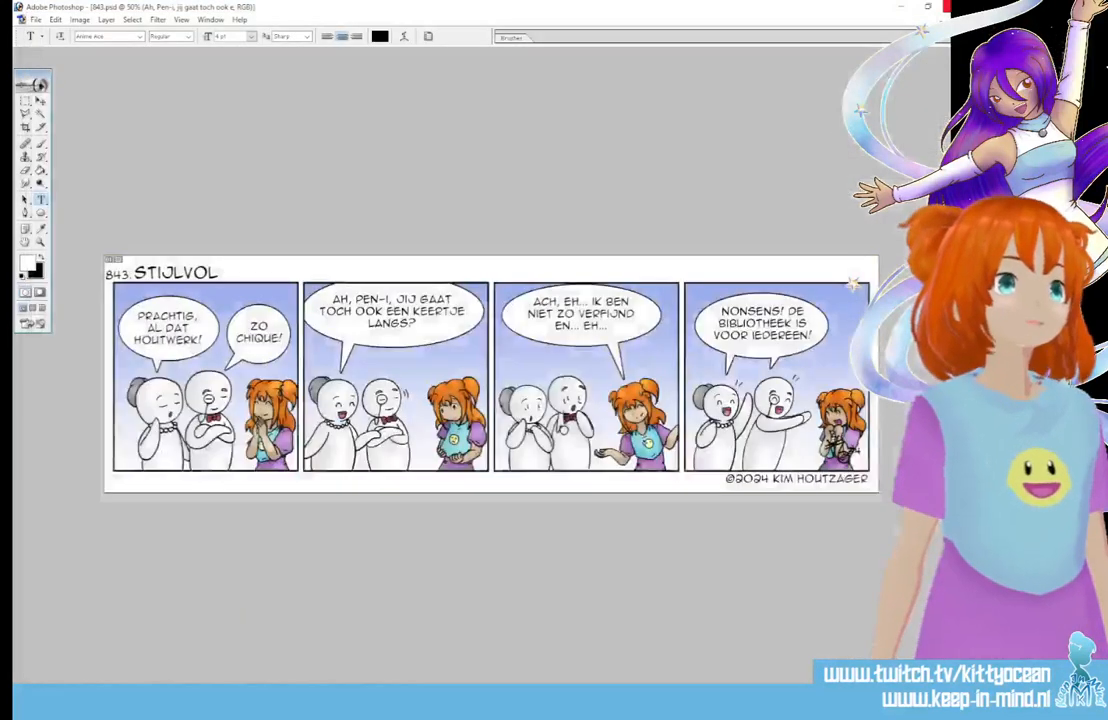
# Step: Maximize the 843.psd document window and export the comic for the web again as the JPEG 843
pyautogui.click(954, 7)
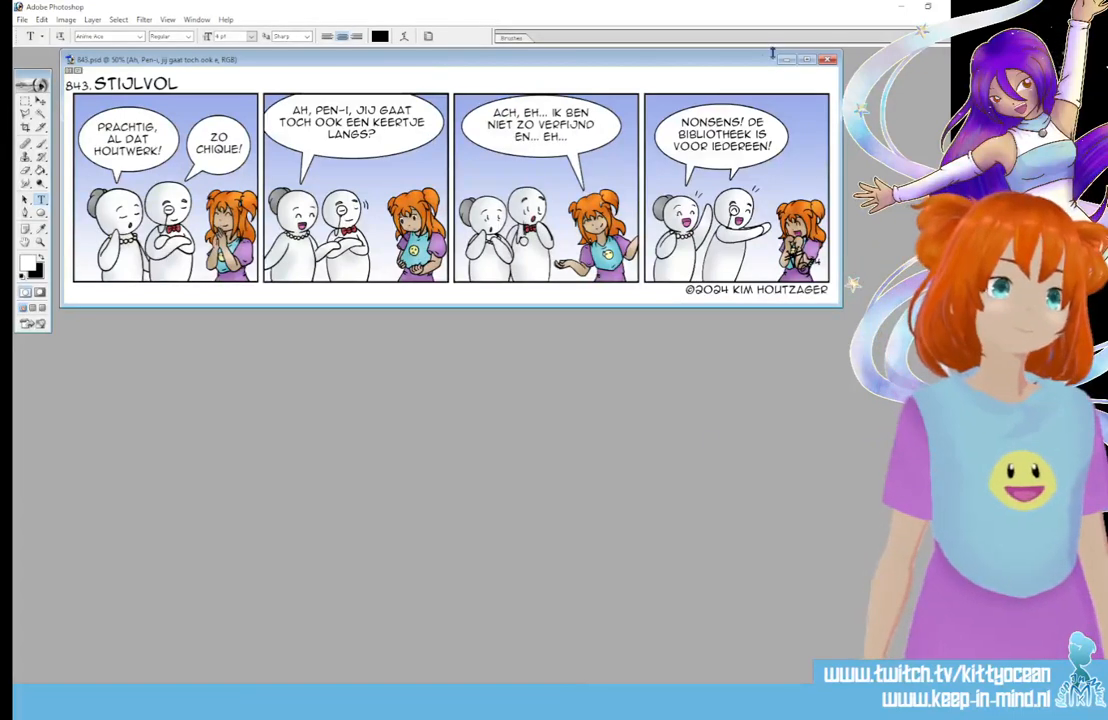
pyautogui.click(806, 59)
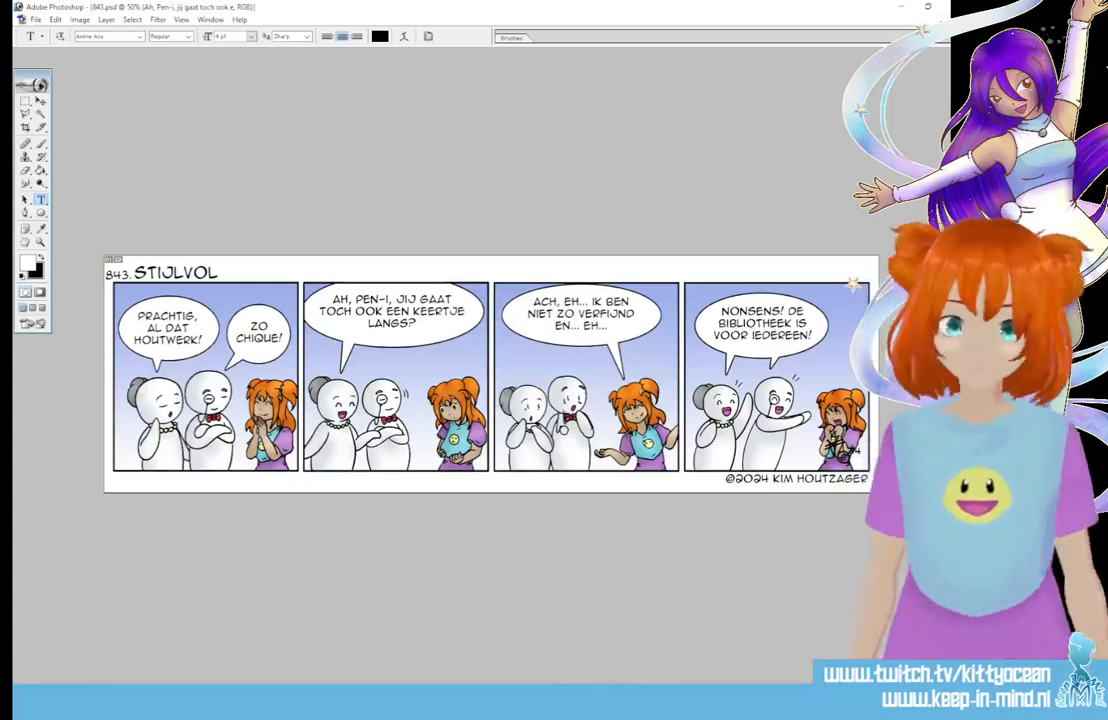
pyautogui.click(36, 19)
pyautogui.click(89, 143)
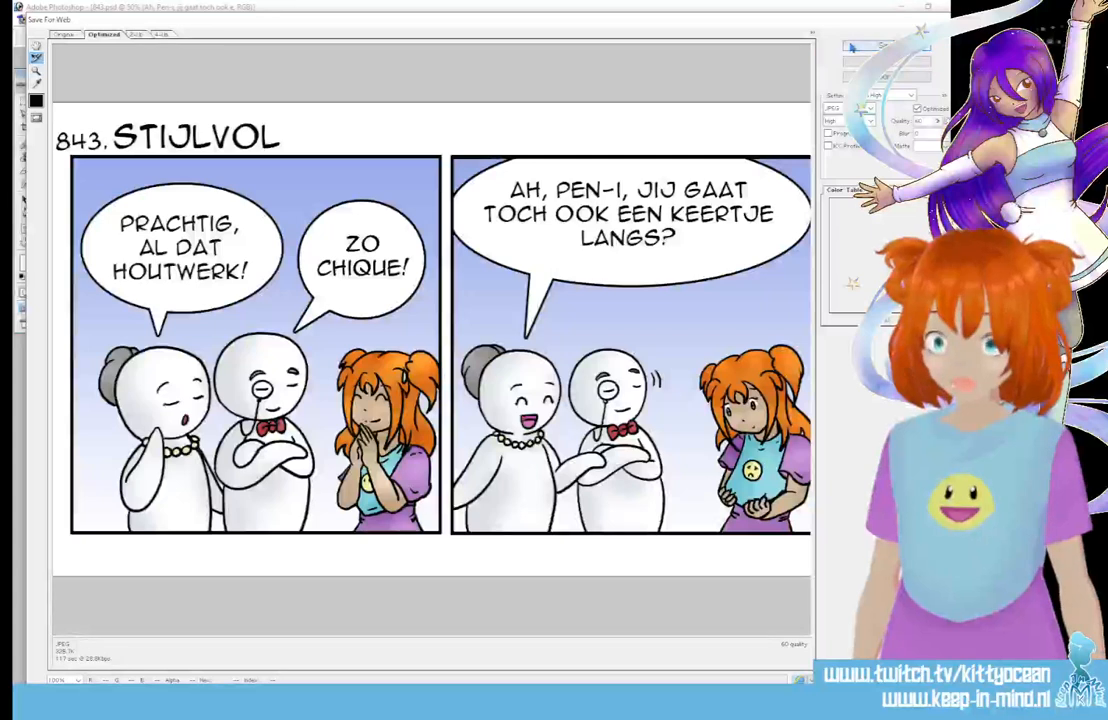
pyautogui.click(885, 46)
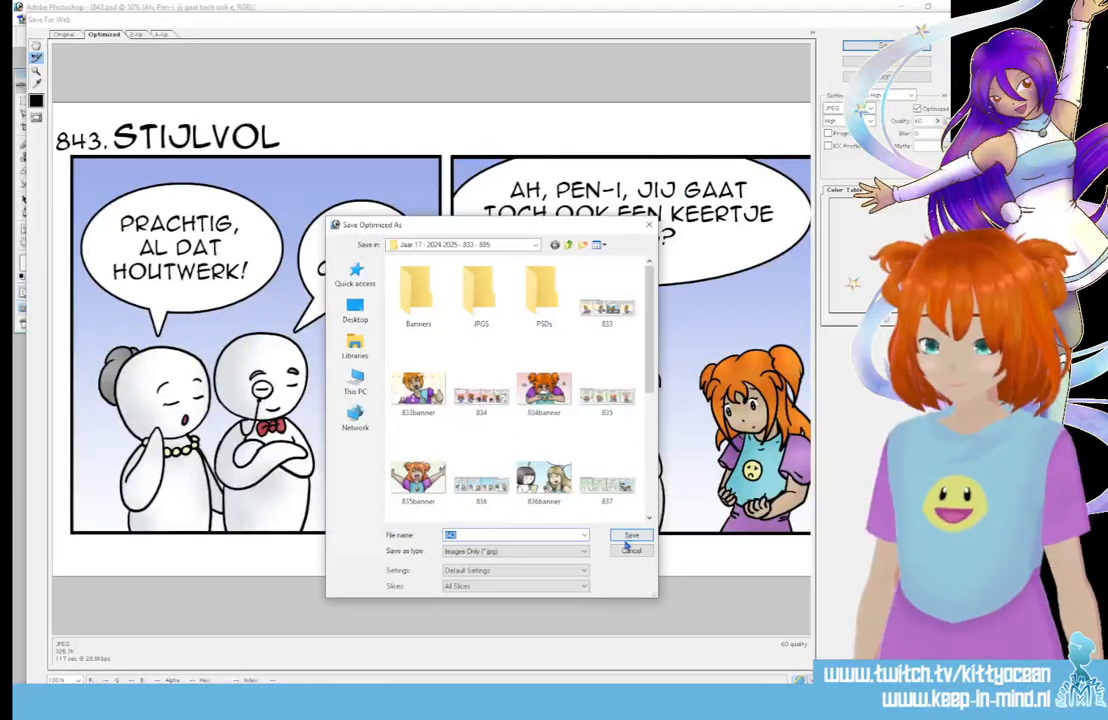
pyautogui.click(628, 538)
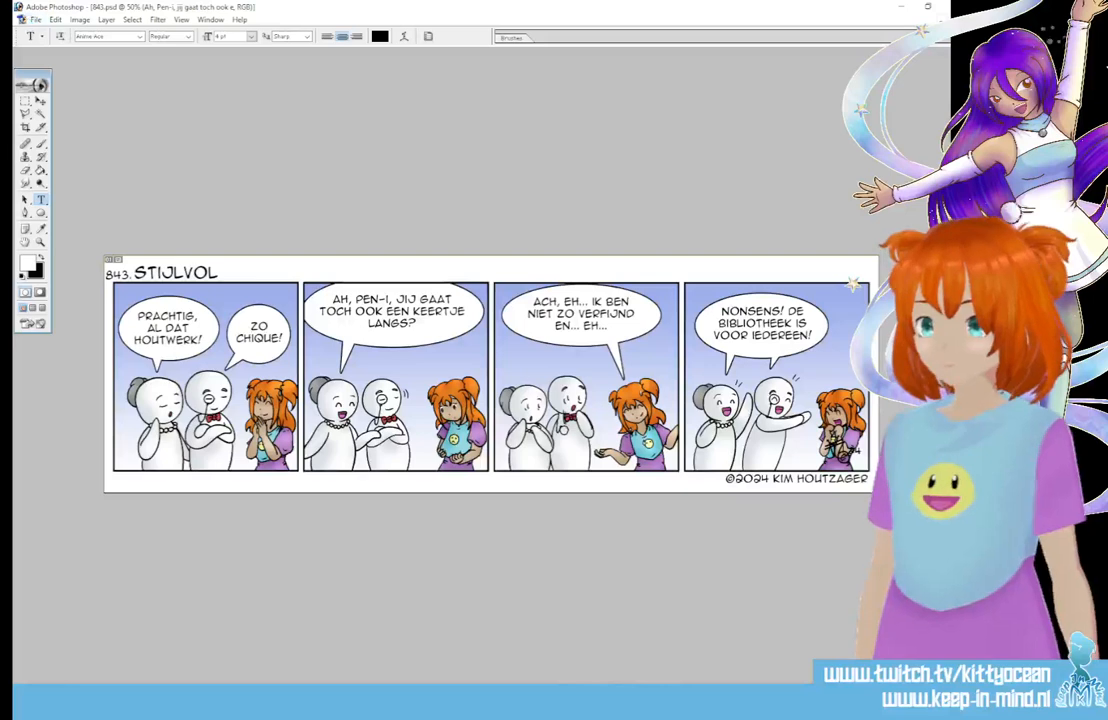
# Step: Look up Photoshop's system information and close it
pyautogui.click(36, 20)
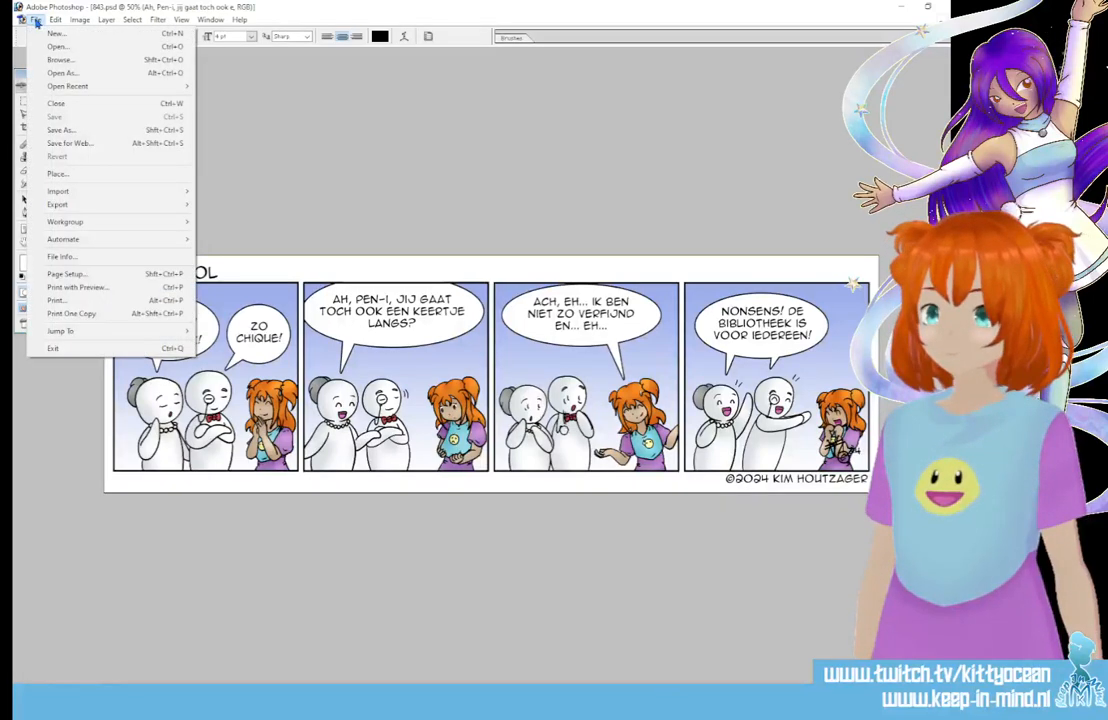
pyautogui.moveTo(132, 20)
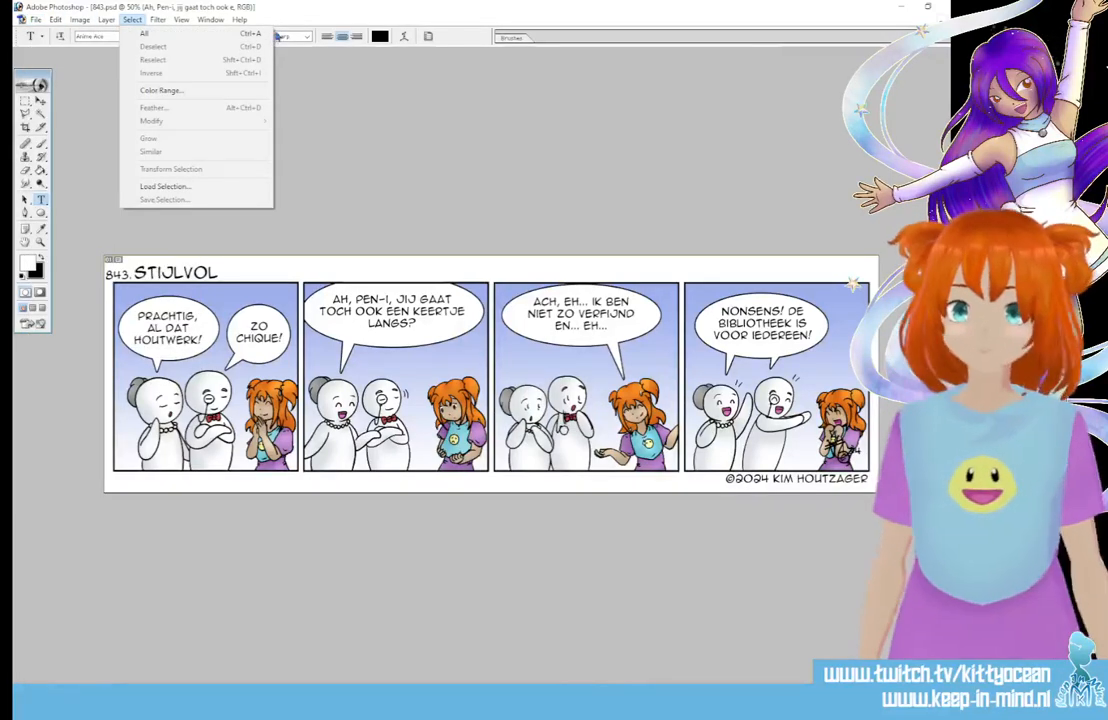
pyautogui.click(238, 20)
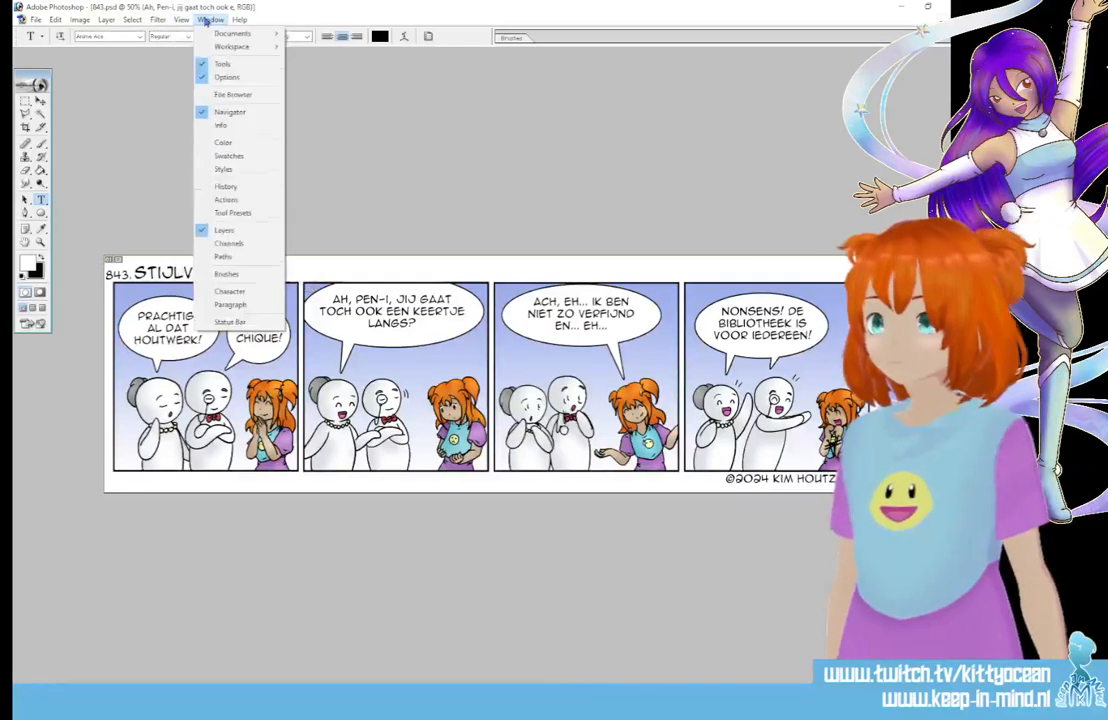
pyautogui.click(266, 116)
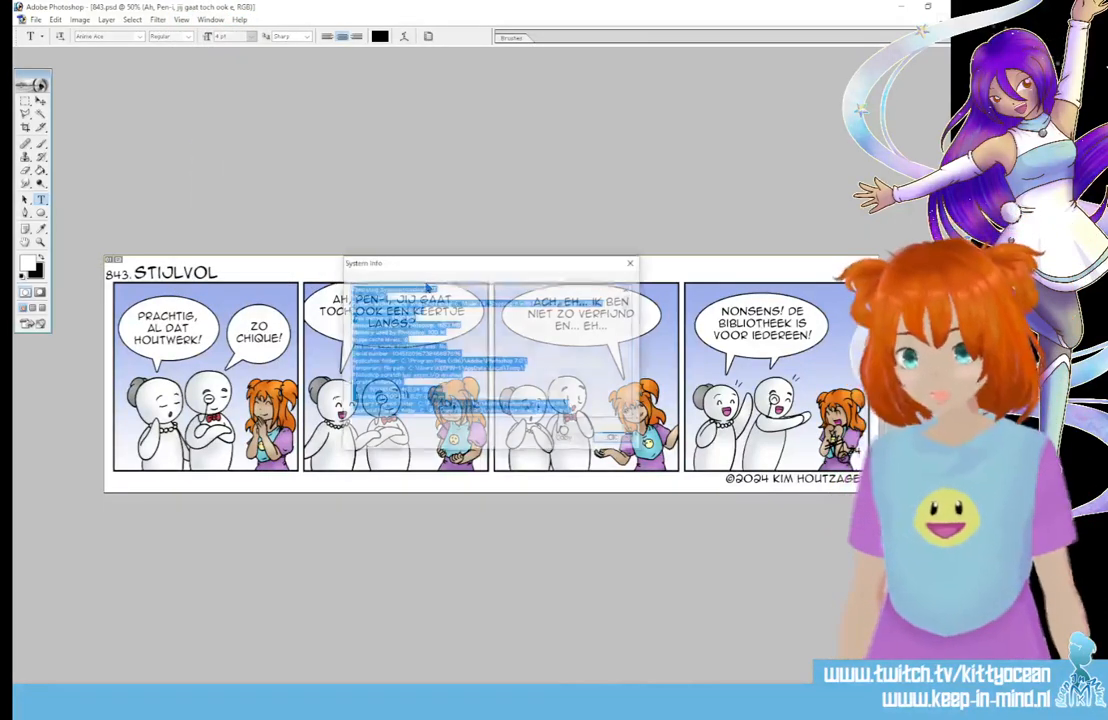
pyautogui.press('Return')
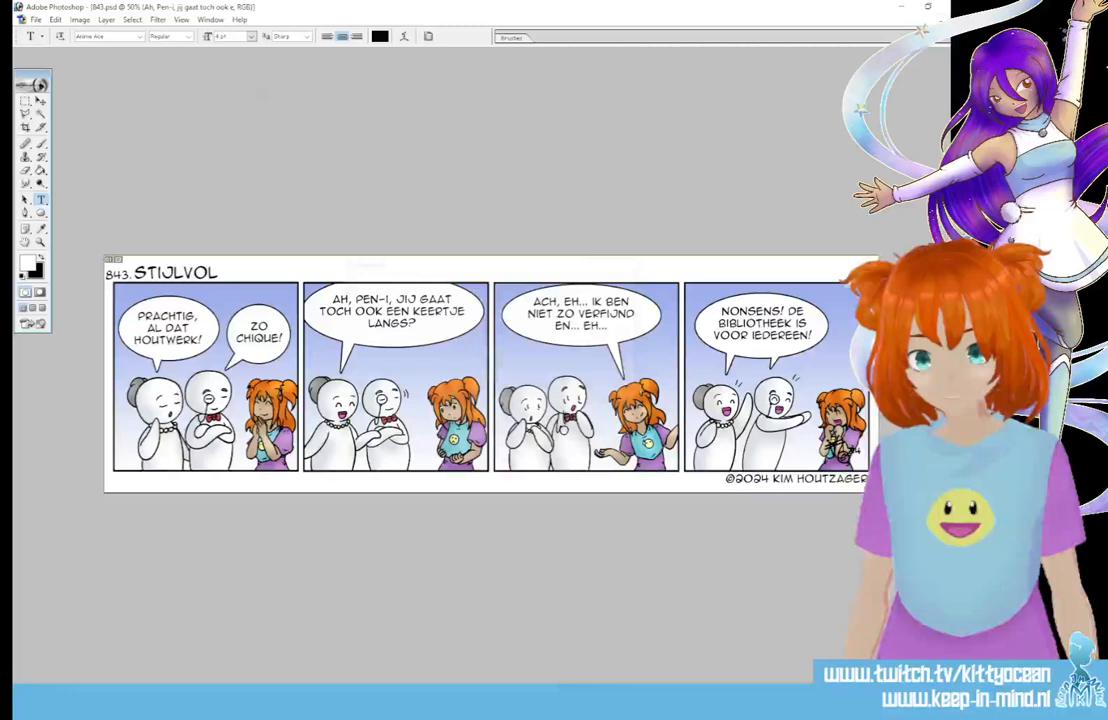
# Step: Open the preferences and examine the File Handling and General settings
pyautogui.click(210, 20)
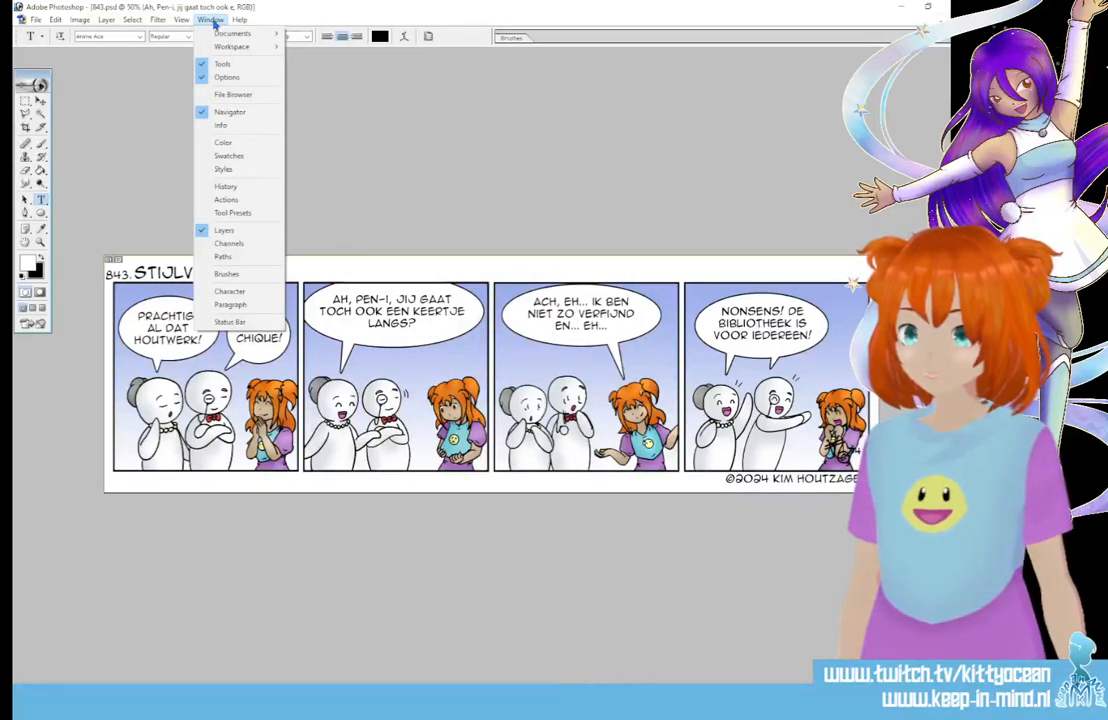
pyautogui.moveTo(239, 21)
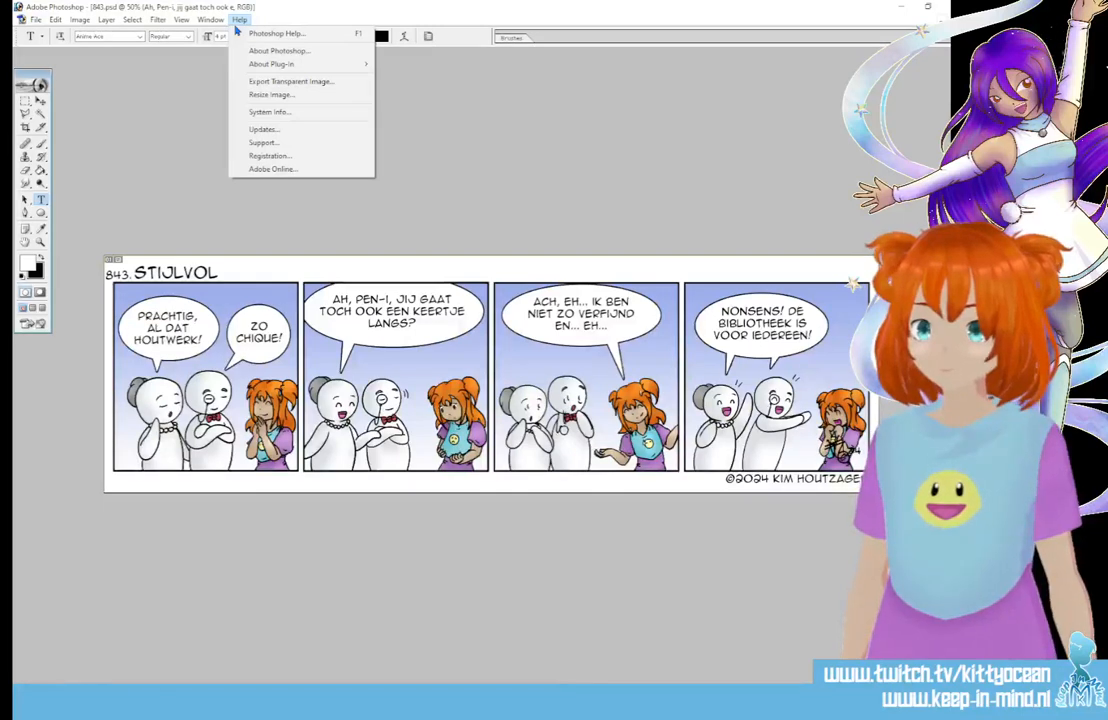
pyautogui.moveTo(180, 20)
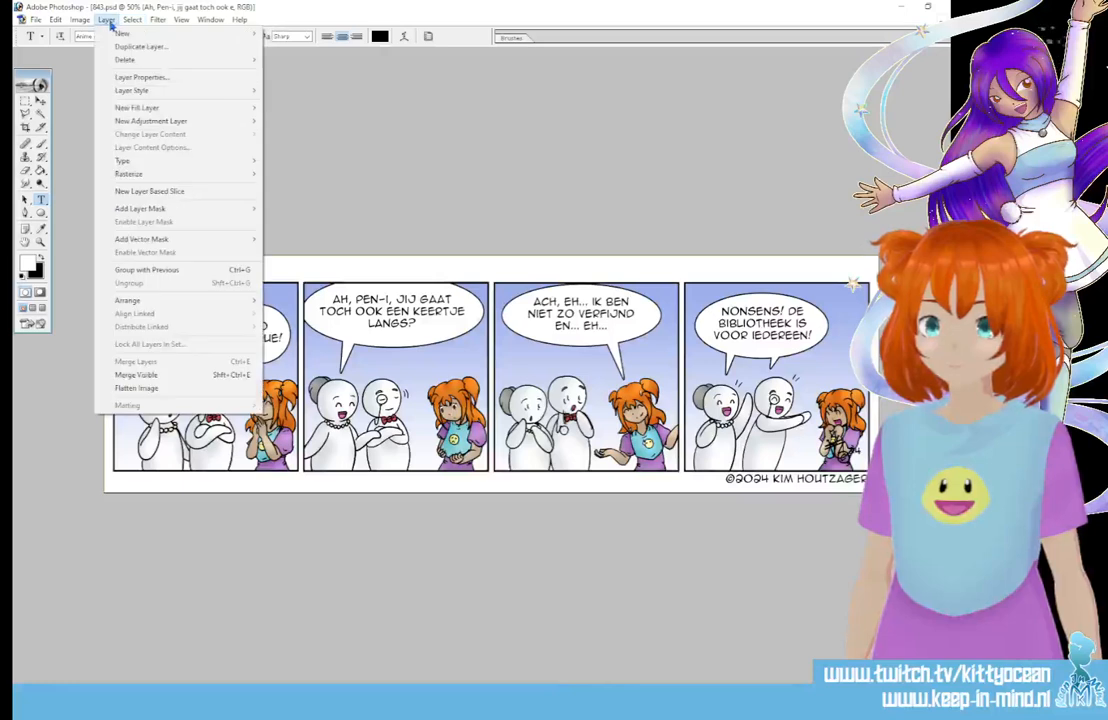
pyautogui.moveTo(80, 20)
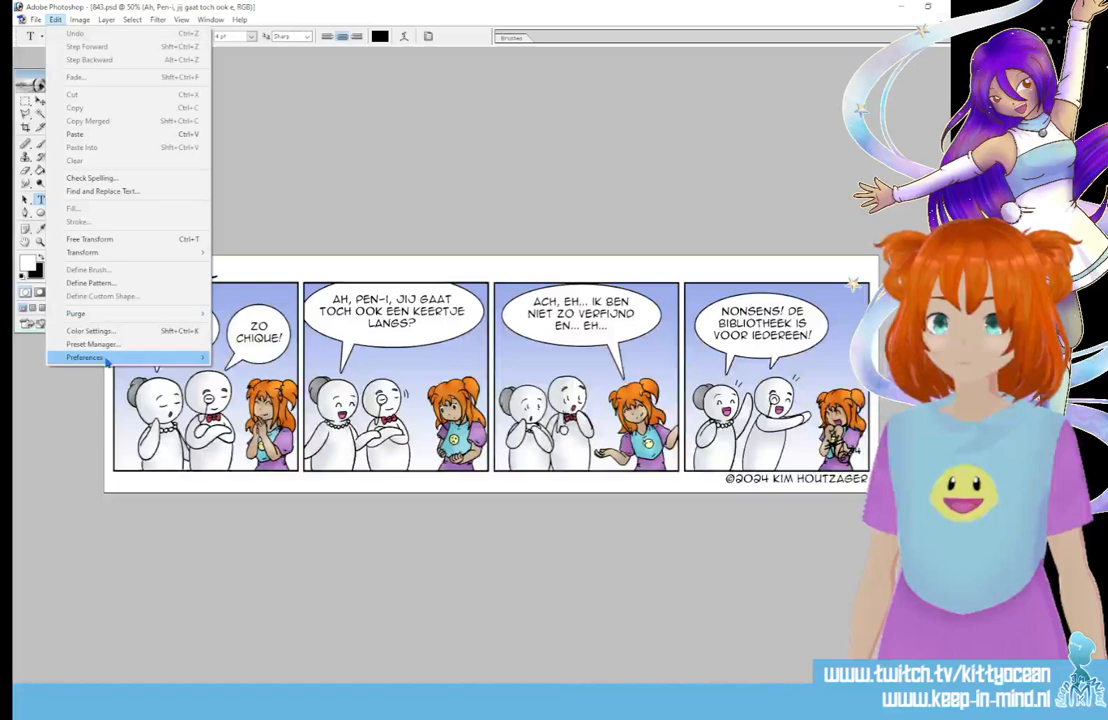
pyautogui.moveTo(109, 358)
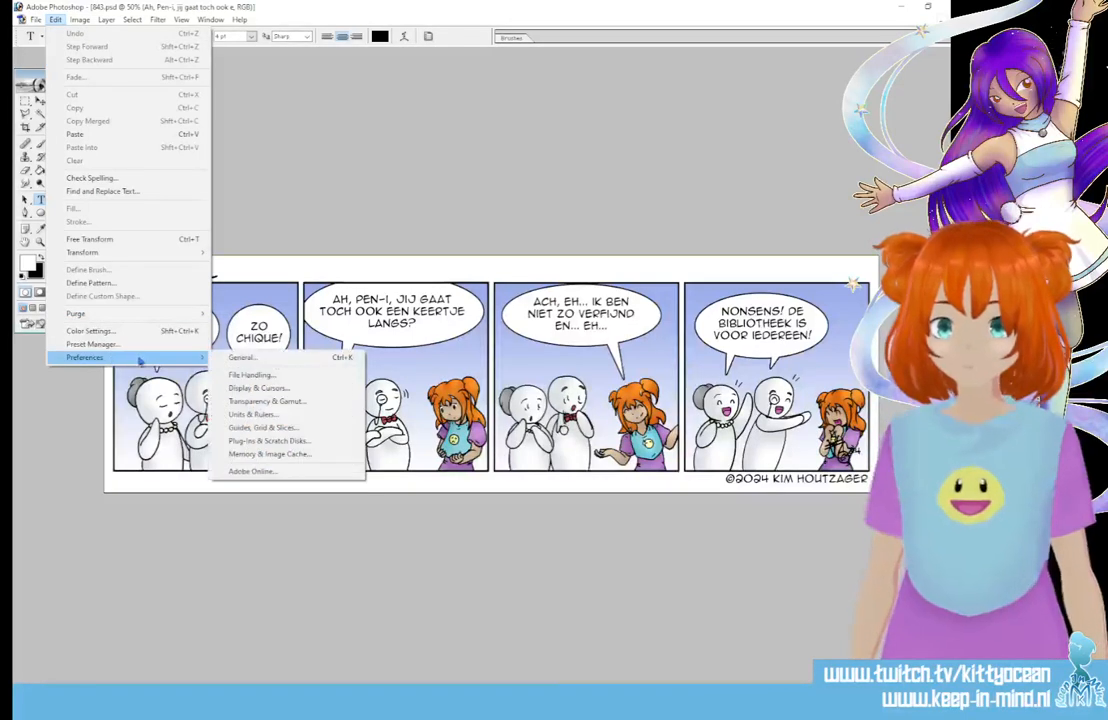
pyautogui.click(312, 376)
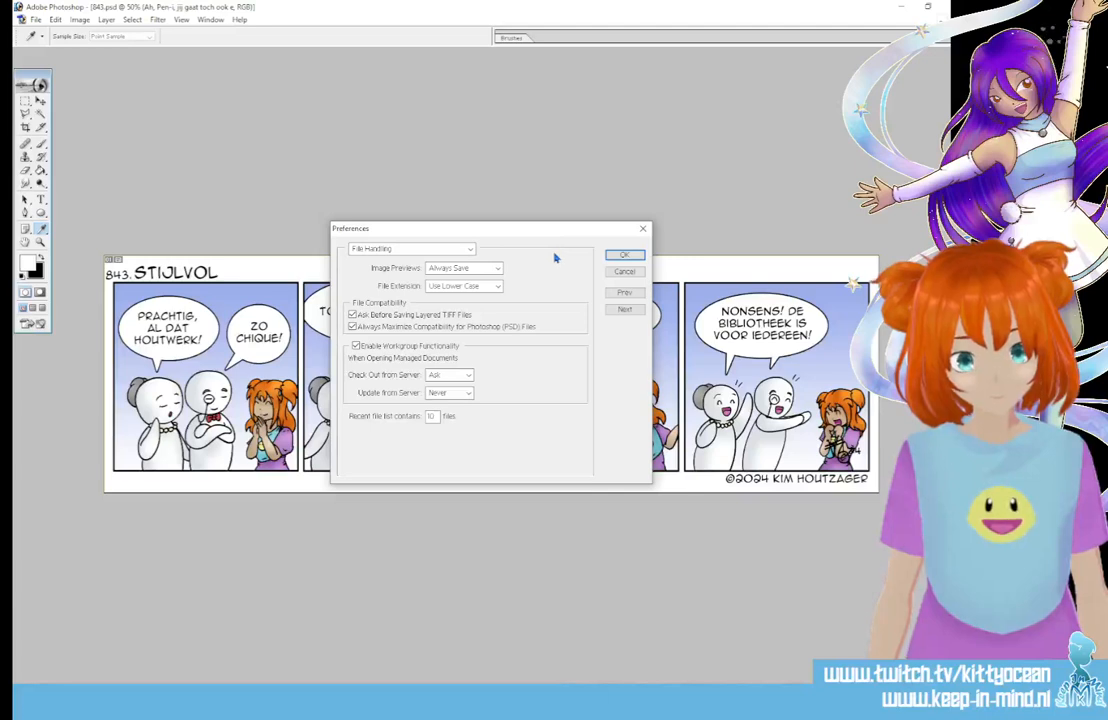
pyautogui.click(496, 270)
pyautogui.click(502, 271)
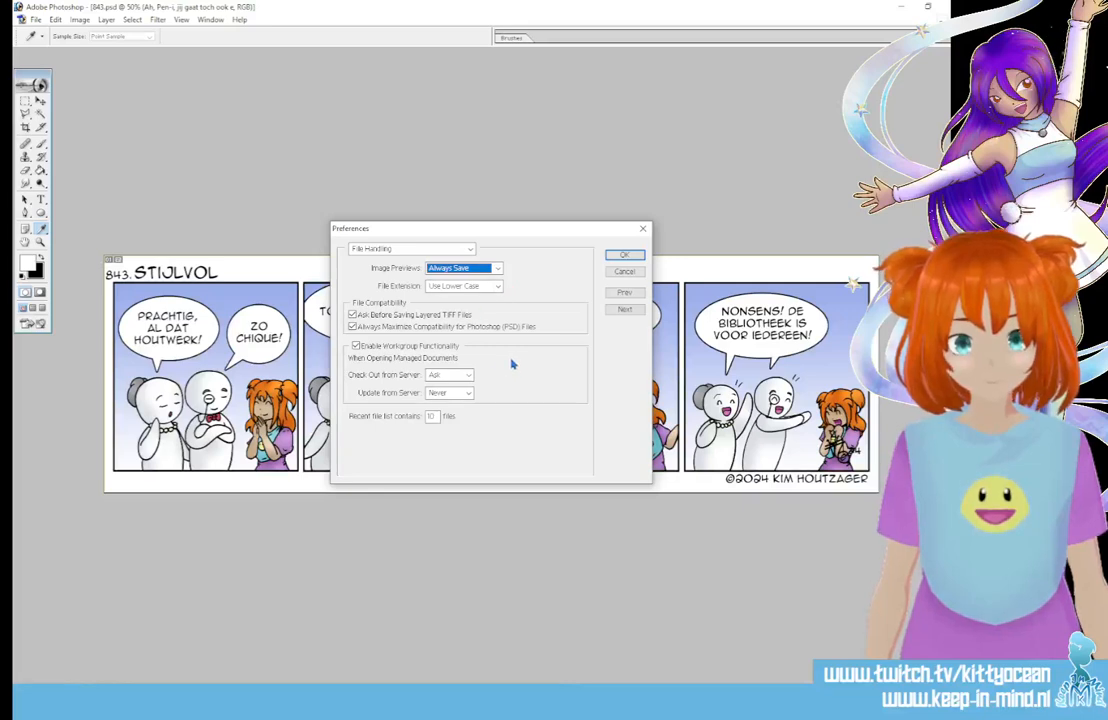
pyautogui.click(626, 296)
pyautogui.click(626, 296)
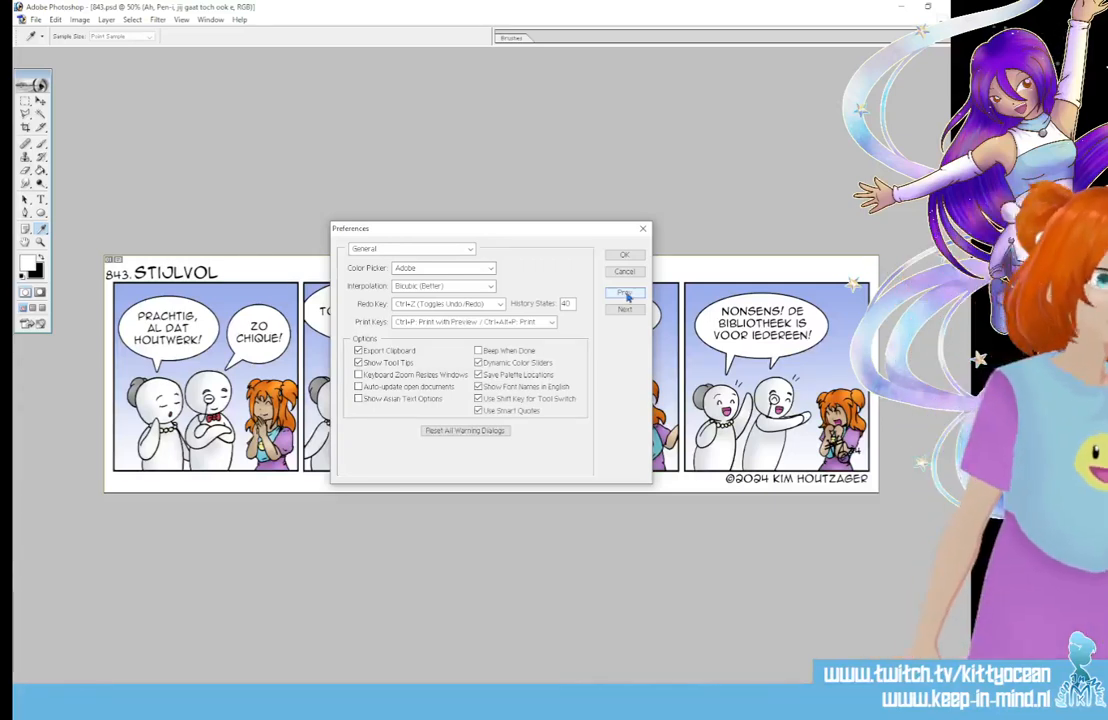
# Step: Try to set the maximum memory used by Photoshop to 200% in the Memory & Image Cache preferences
pyautogui.click(626, 296)
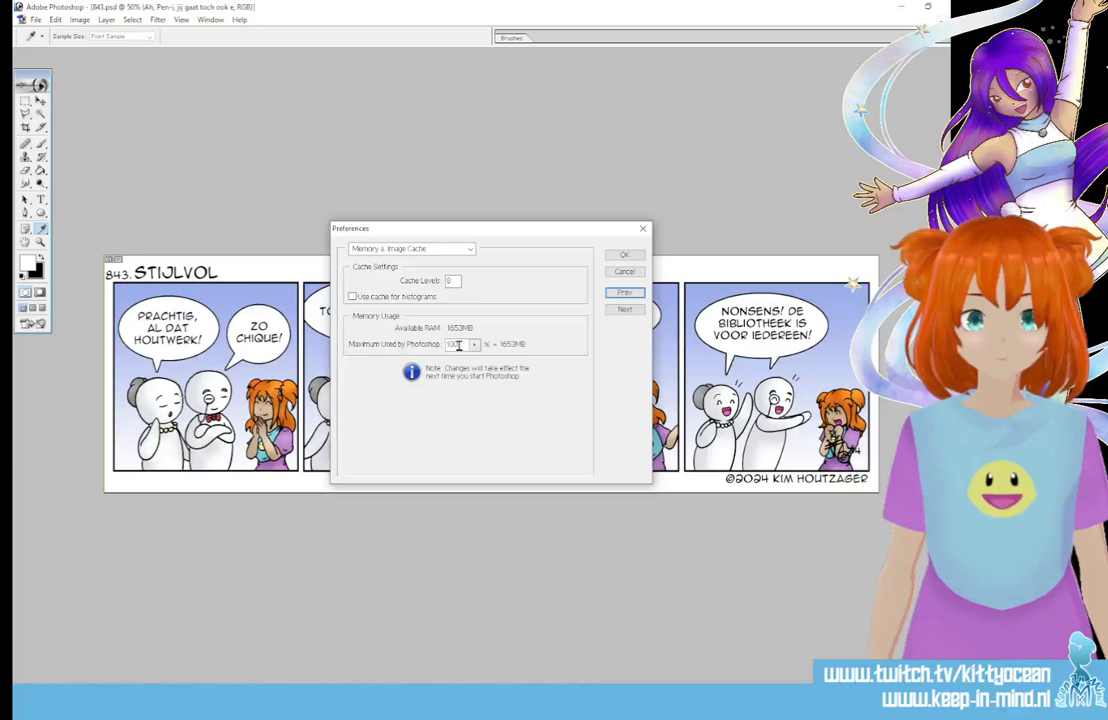
pyautogui.moveTo(458, 344); pyautogui.dragTo(436, 345)
pyautogui.write('200')
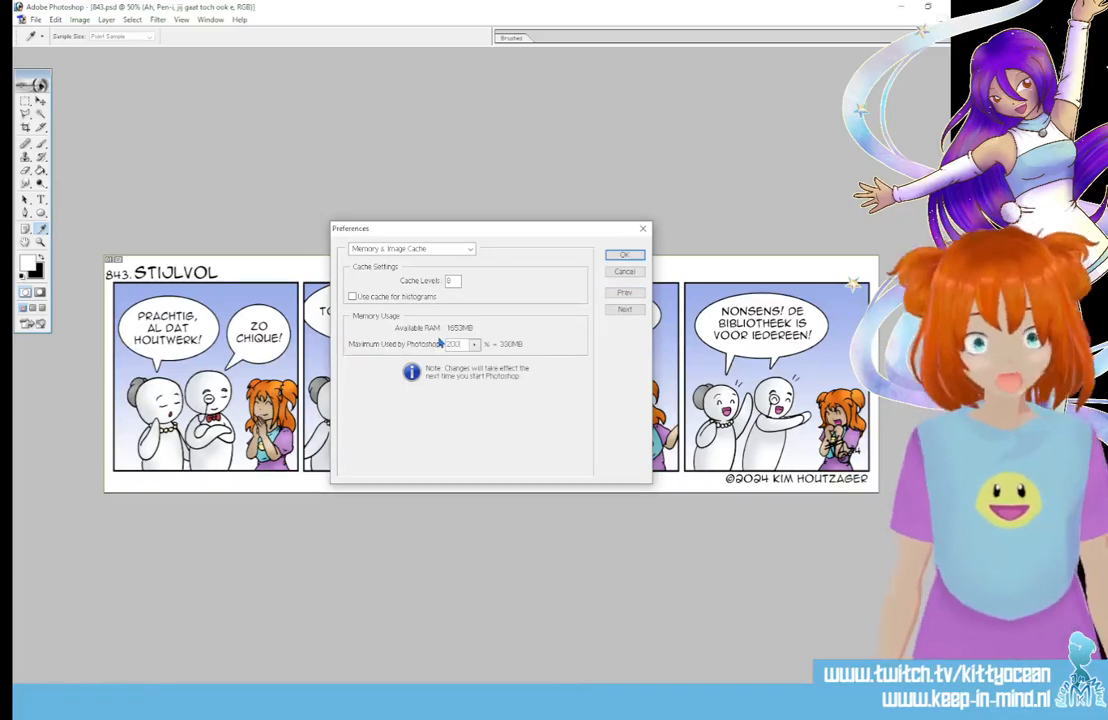
pyautogui.click(628, 254)
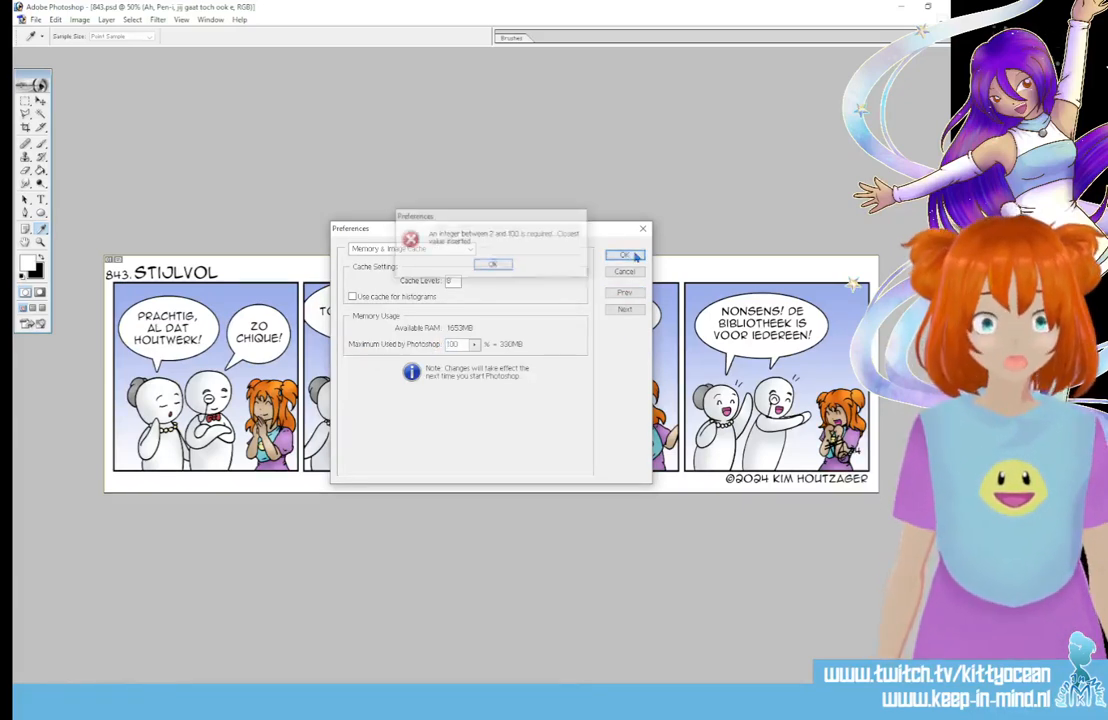
pyautogui.click(508, 267)
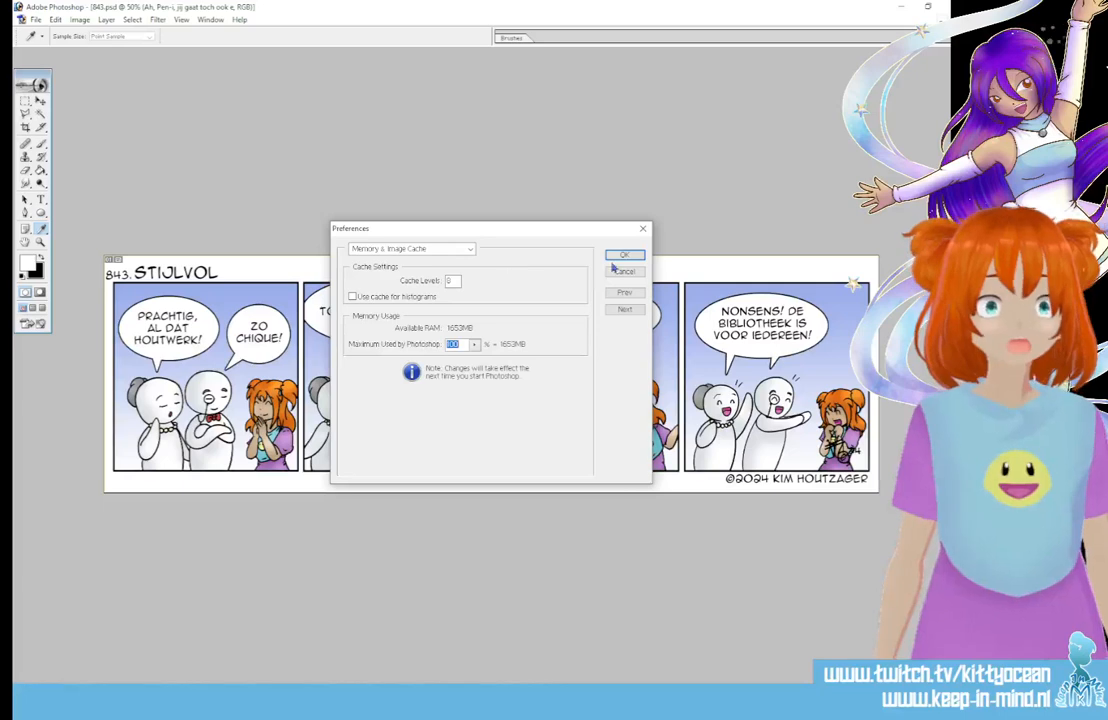
# Step: Review the scratch disk, guides, units, display and file handling preferences, and close them without changes
pyautogui.click(621, 293)
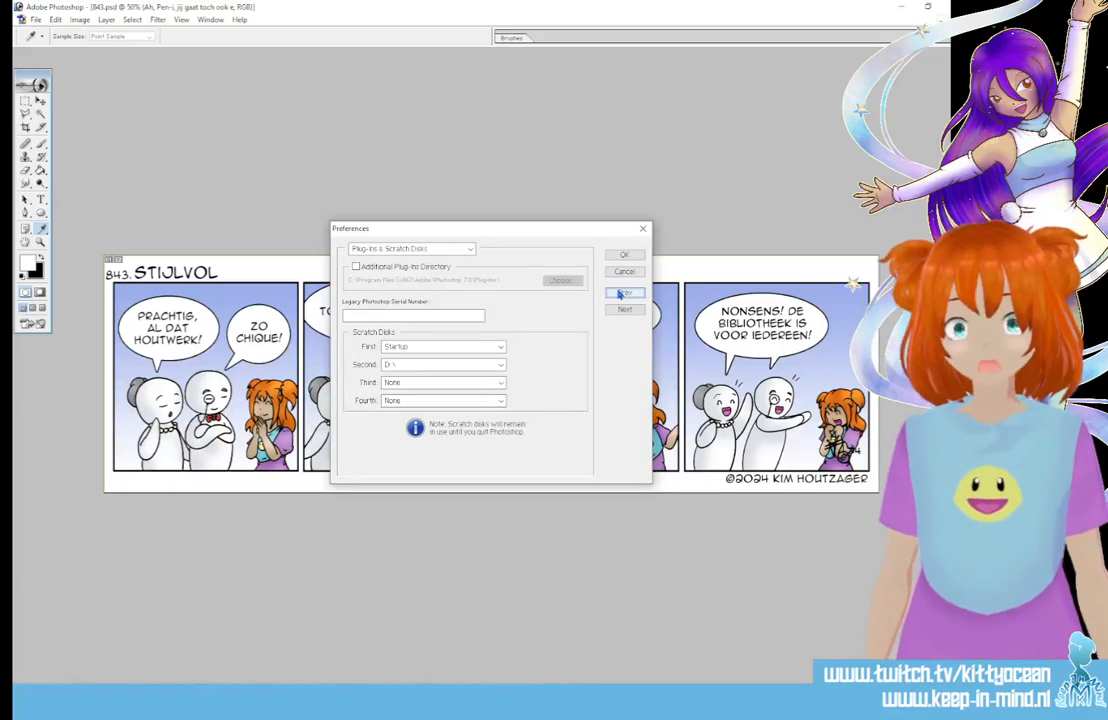
pyautogui.click(621, 293)
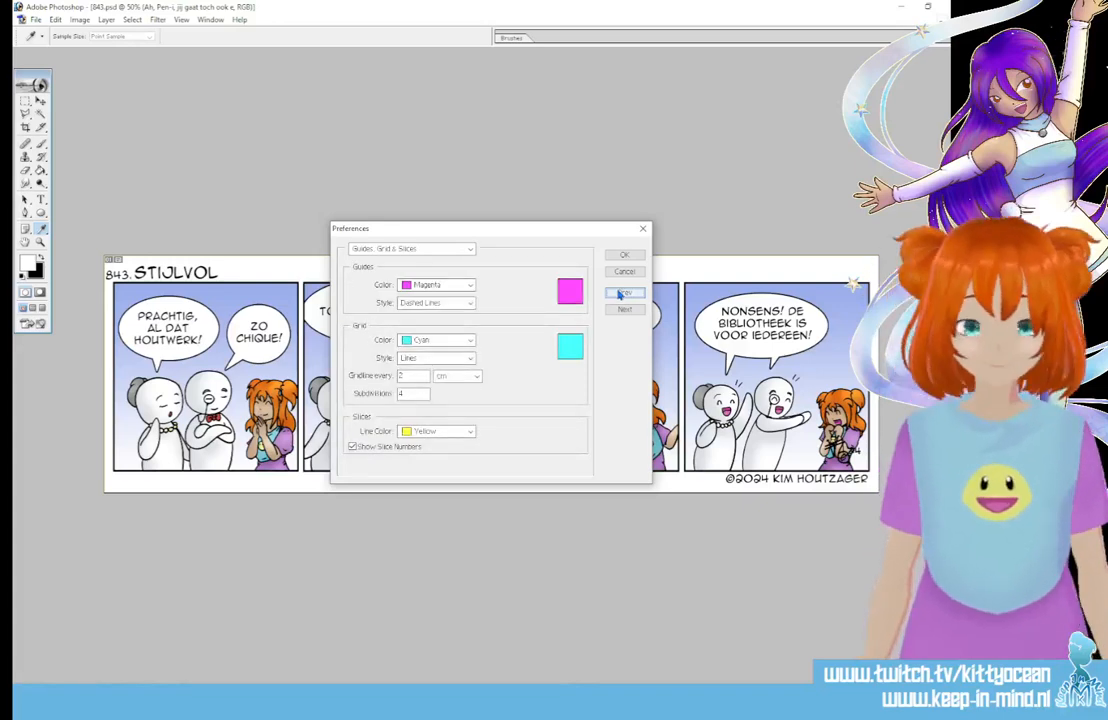
pyautogui.click(620, 294)
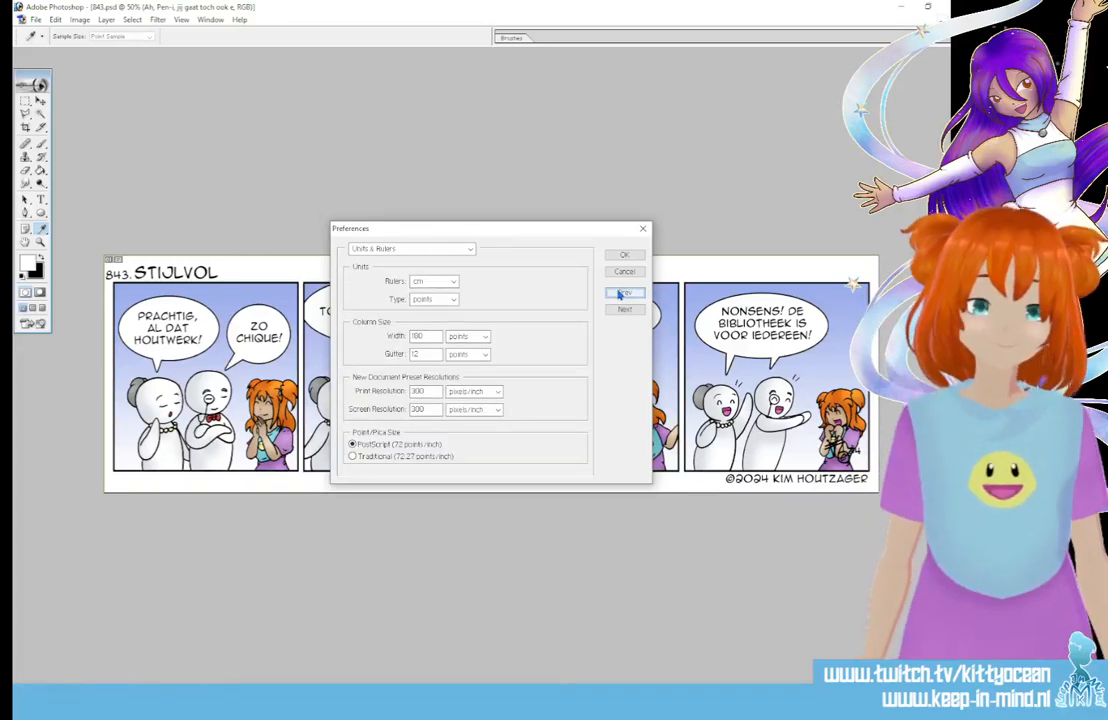
pyautogui.click(620, 294)
pyautogui.click(620, 294)
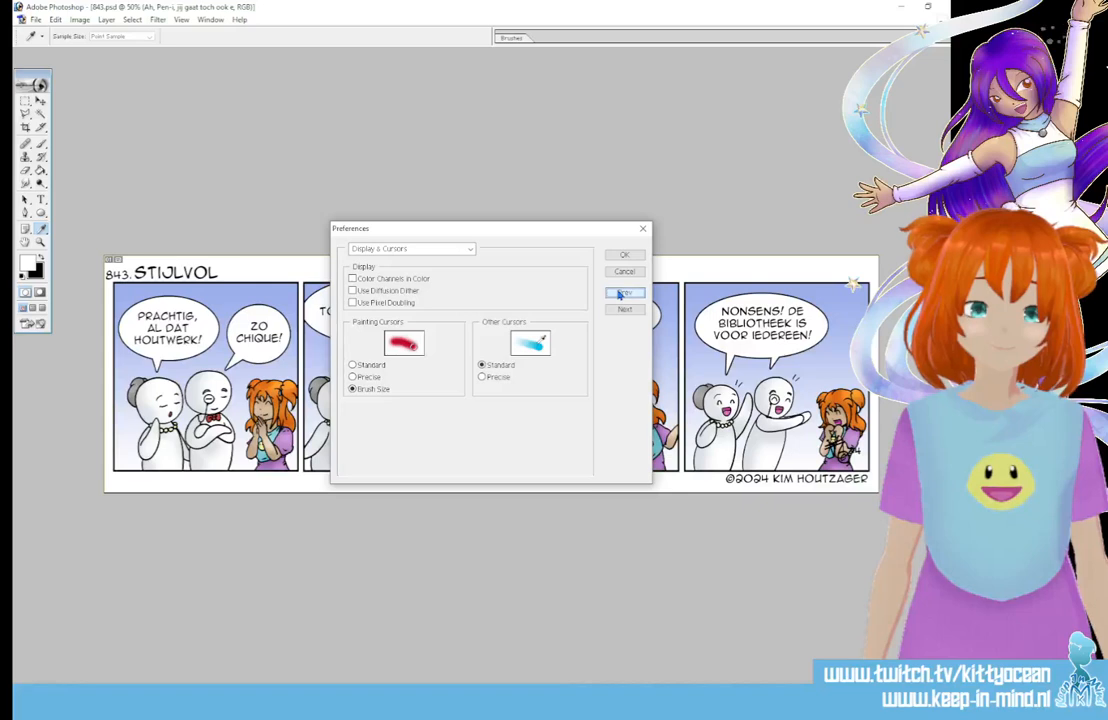
pyautogui.click(620, 294)
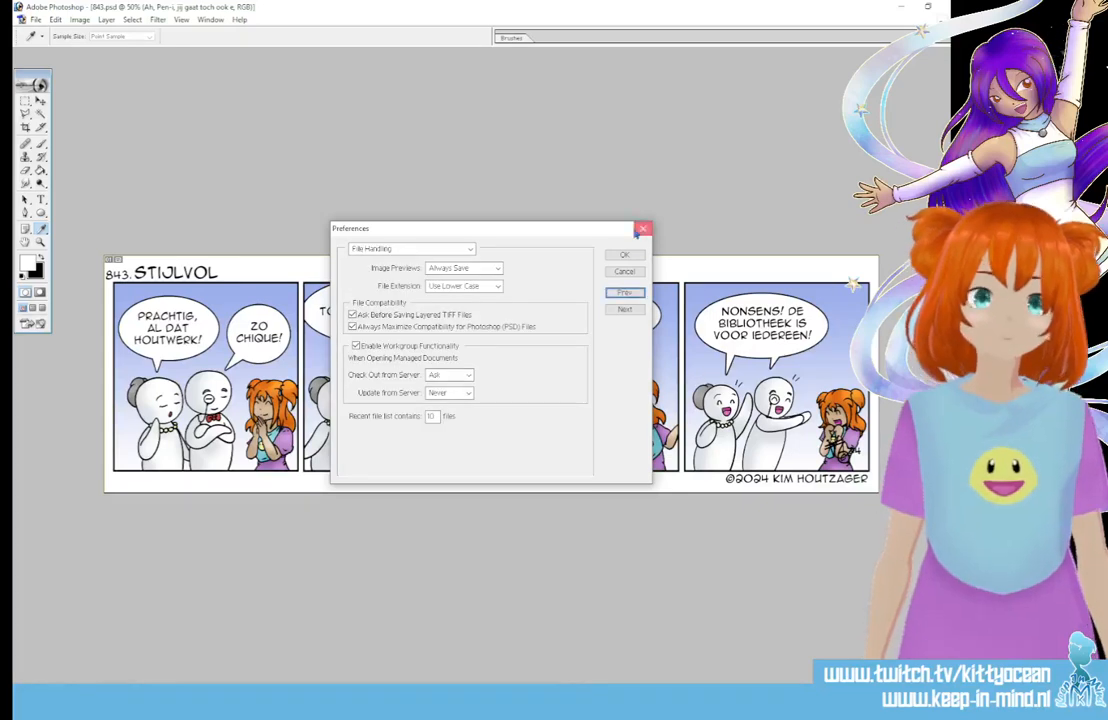
pyautogui.click(642, 228)
pyautogui.click(55, 20)
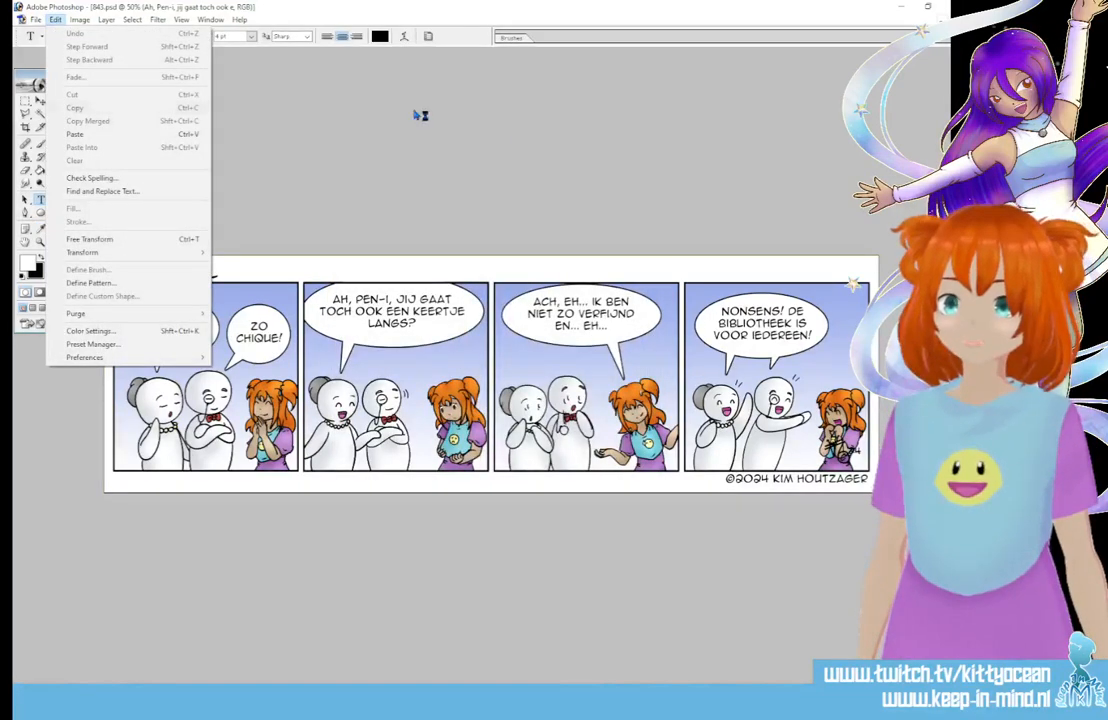
# Step: Restart Photoshop and try to export the 843 comic strip as a high-quality web JPEG named 843
pyautogui.click(953, 7)
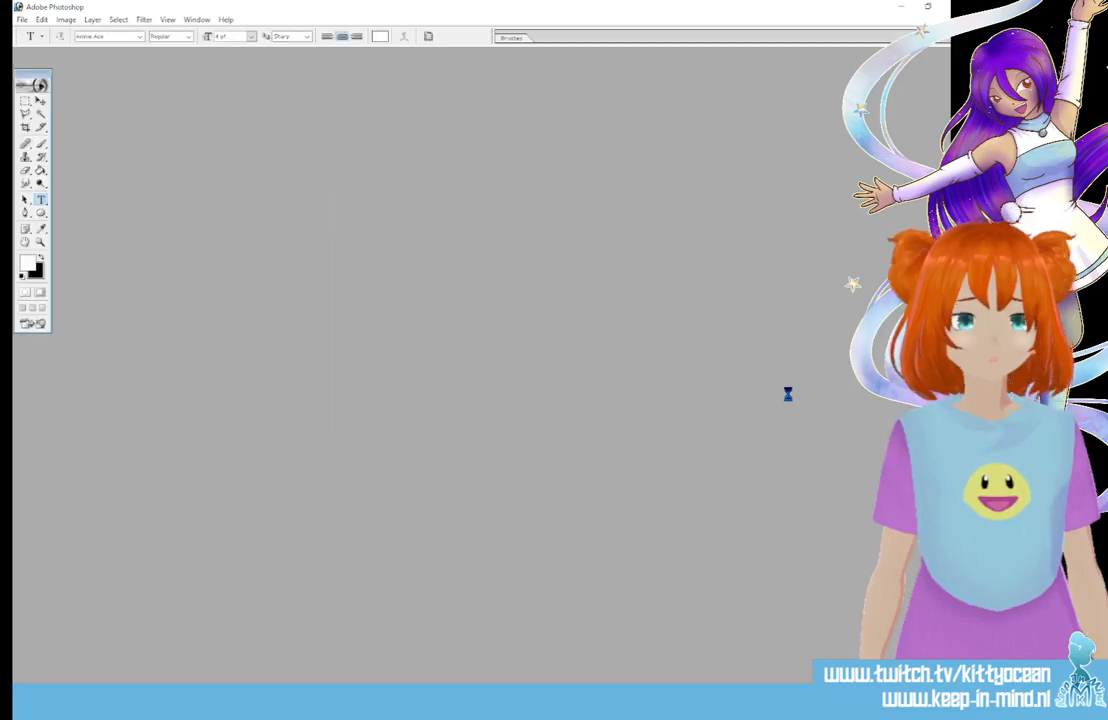
pyautogui.click(21, 19)
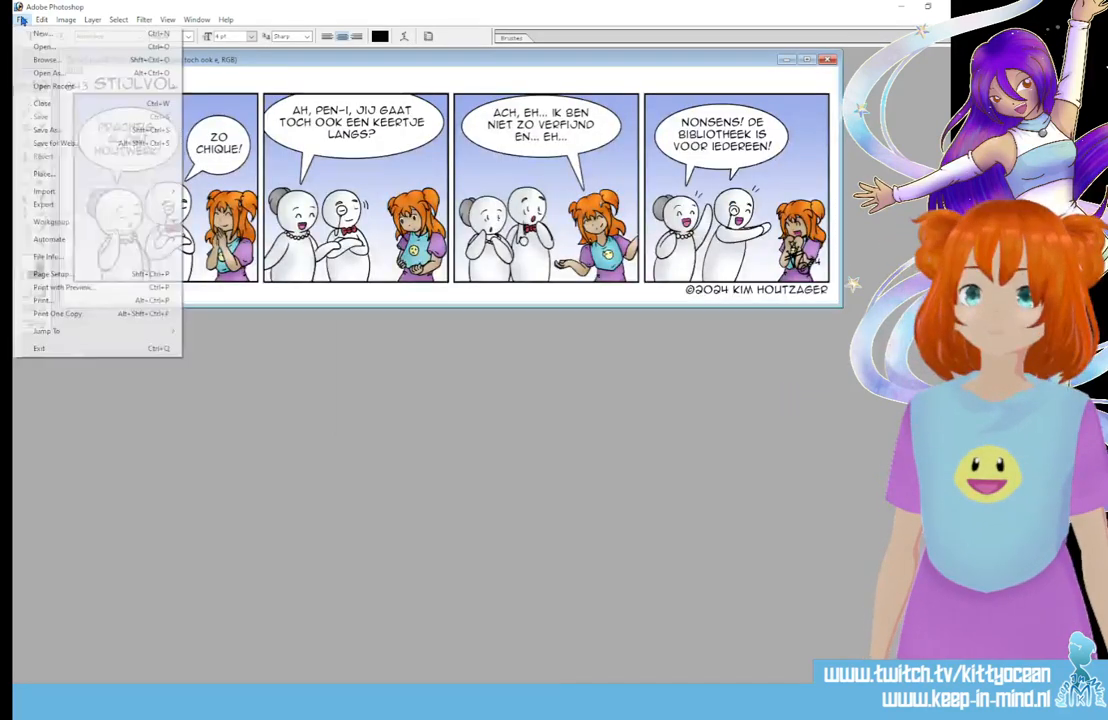
pyautogui.click(81, 150)
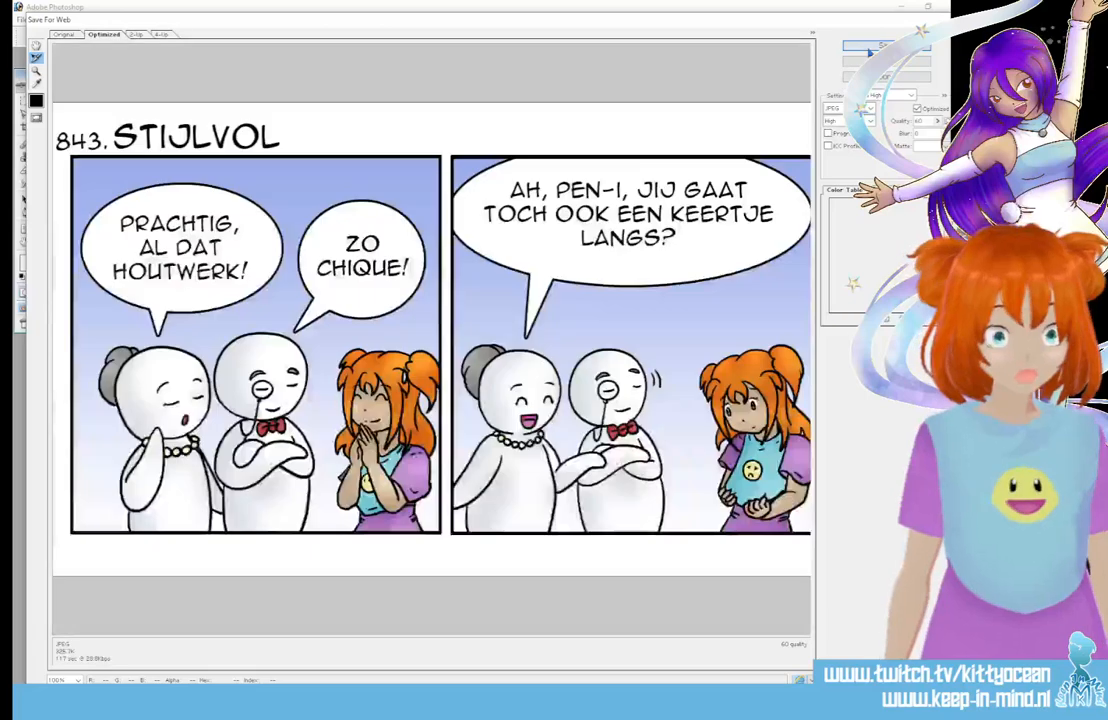
pyautogui.click(870, 50)
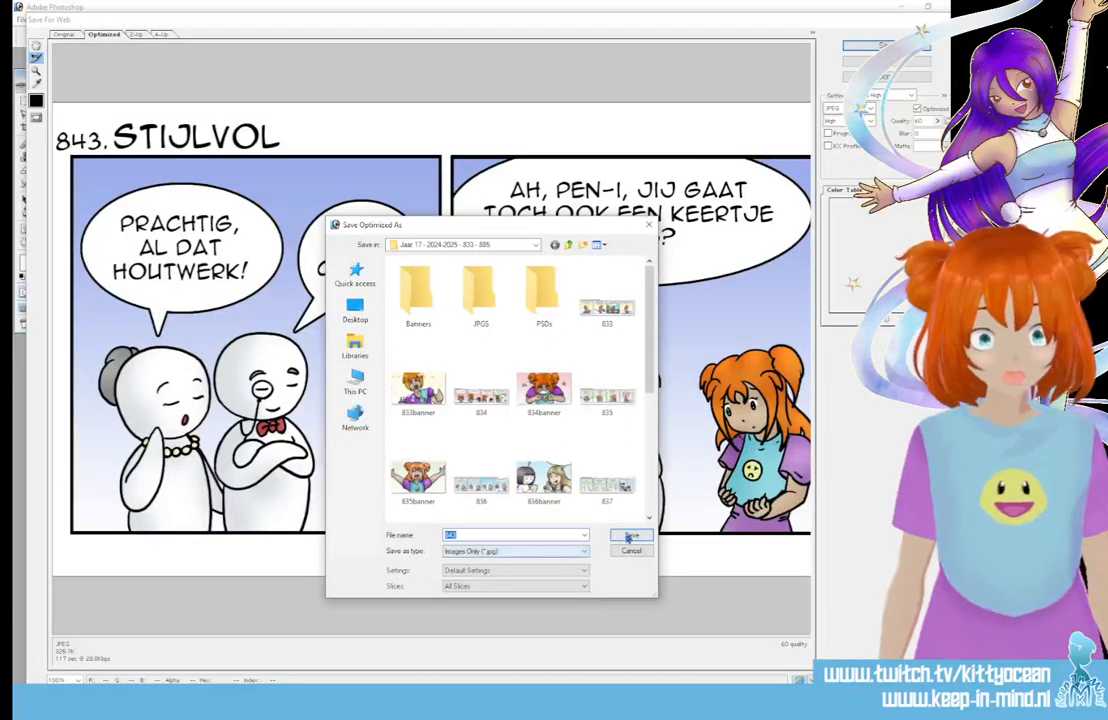
pyautogui.click(628, 538)
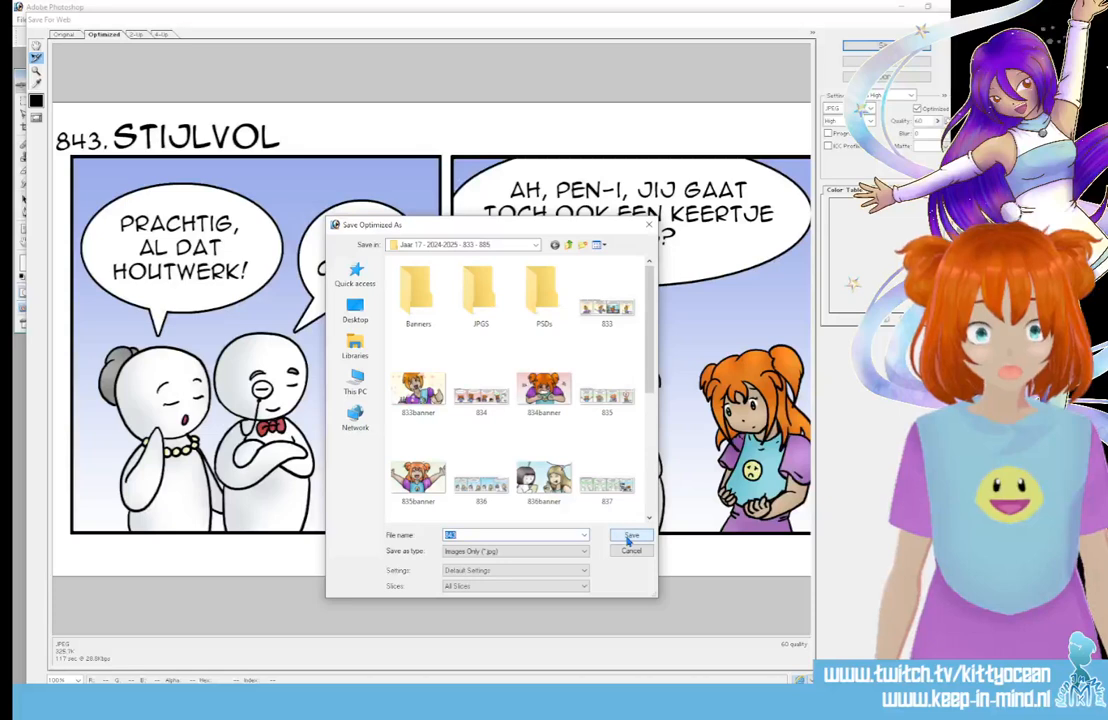
pyautogui.scroll(-3, 648, 523)
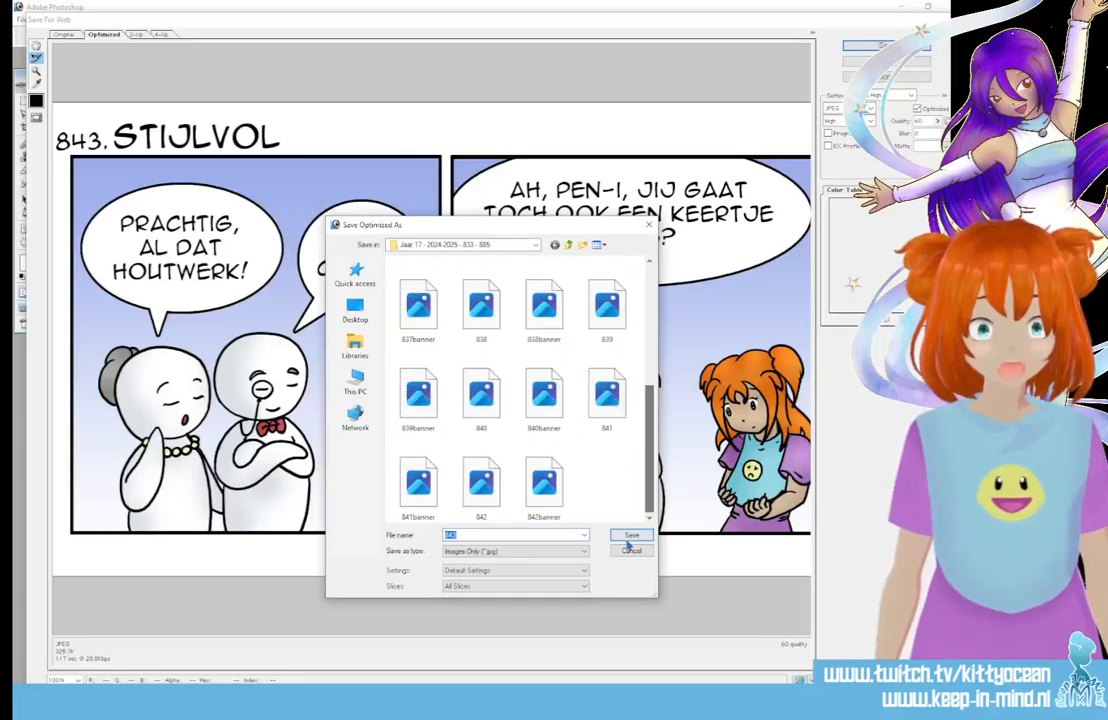
pyautogui.click(634, 555)
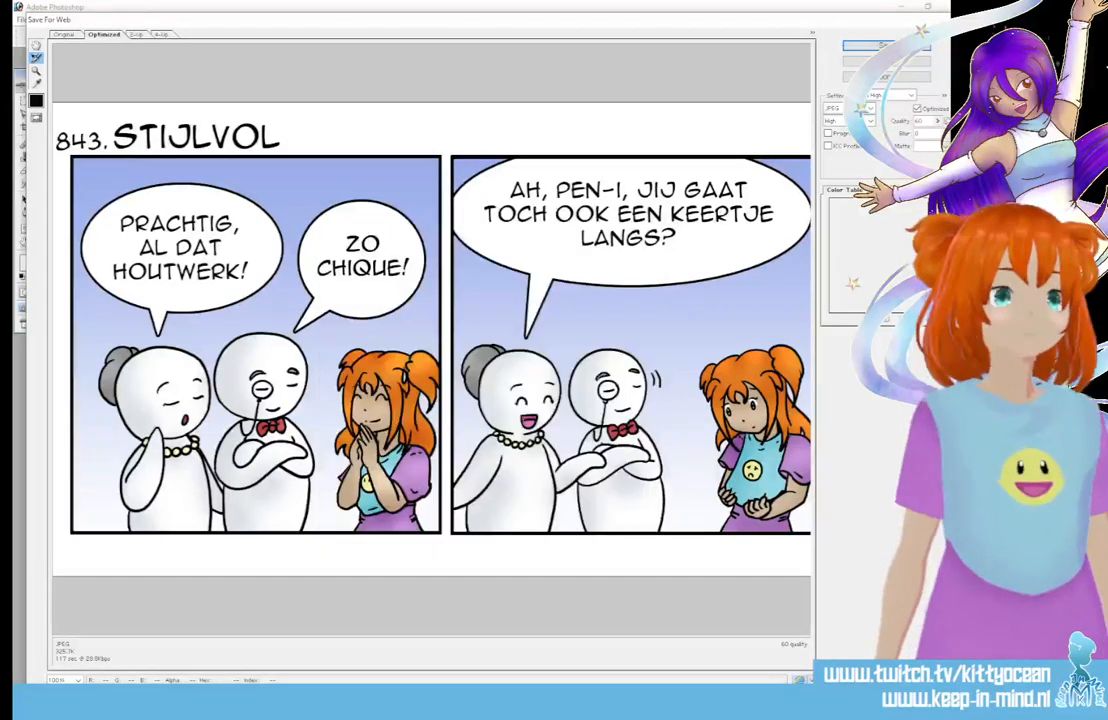
pyautogui.press('Escape')
# Step: Save the comic strip as a PNG copy named 843 copy.png and quit Photoshop
pyautogui.click(21, 19)
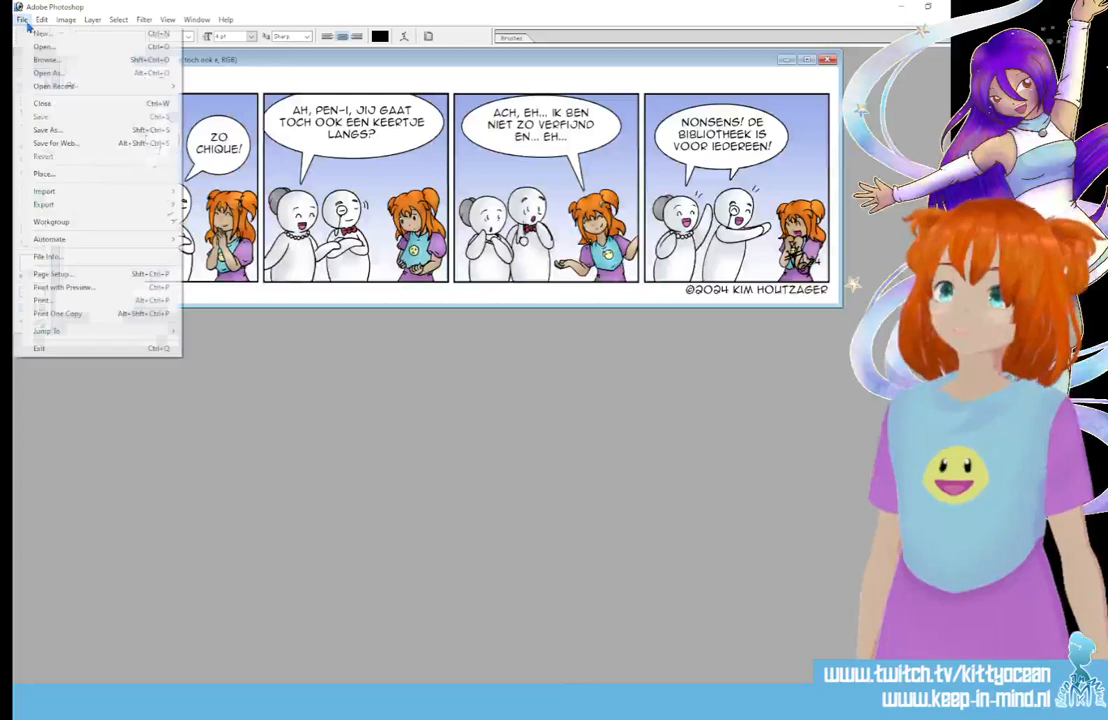
pyautogui.click(48, 129)
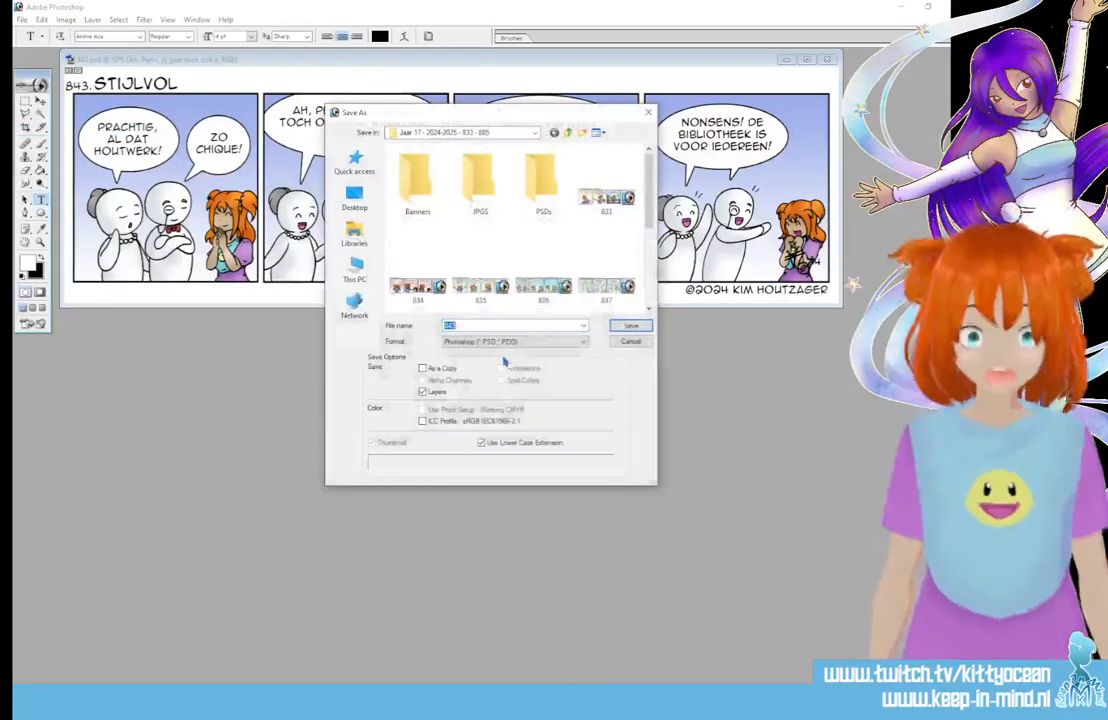
pyautogui.click(506, 342)
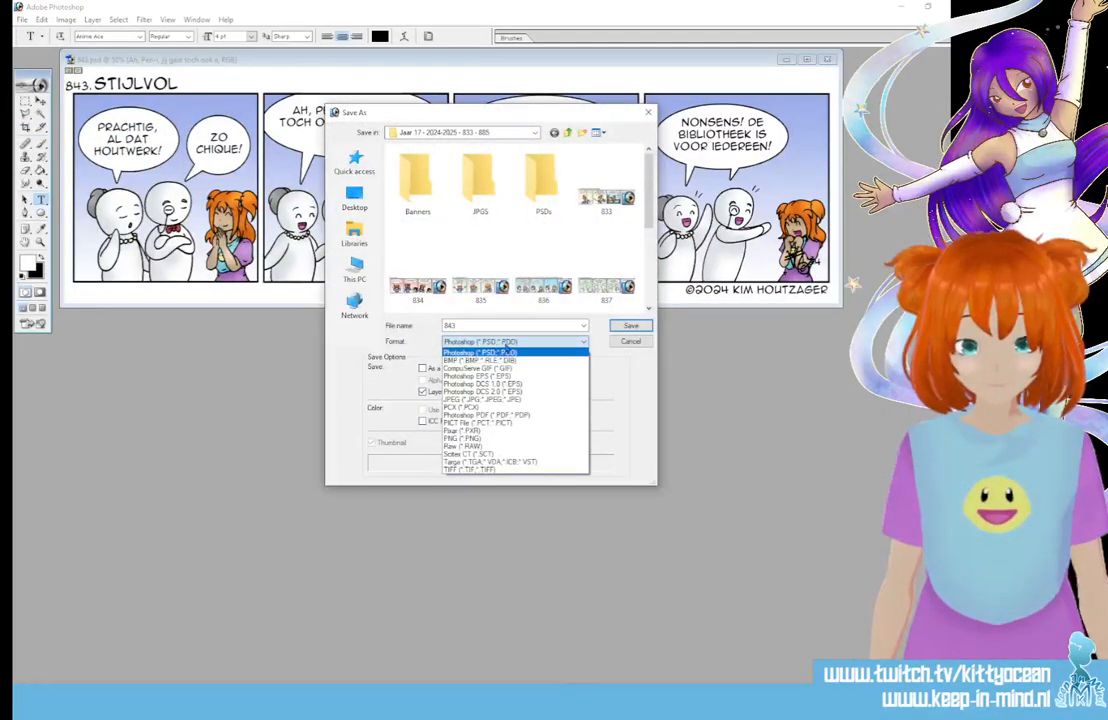
pyautogui.click(478, 438)
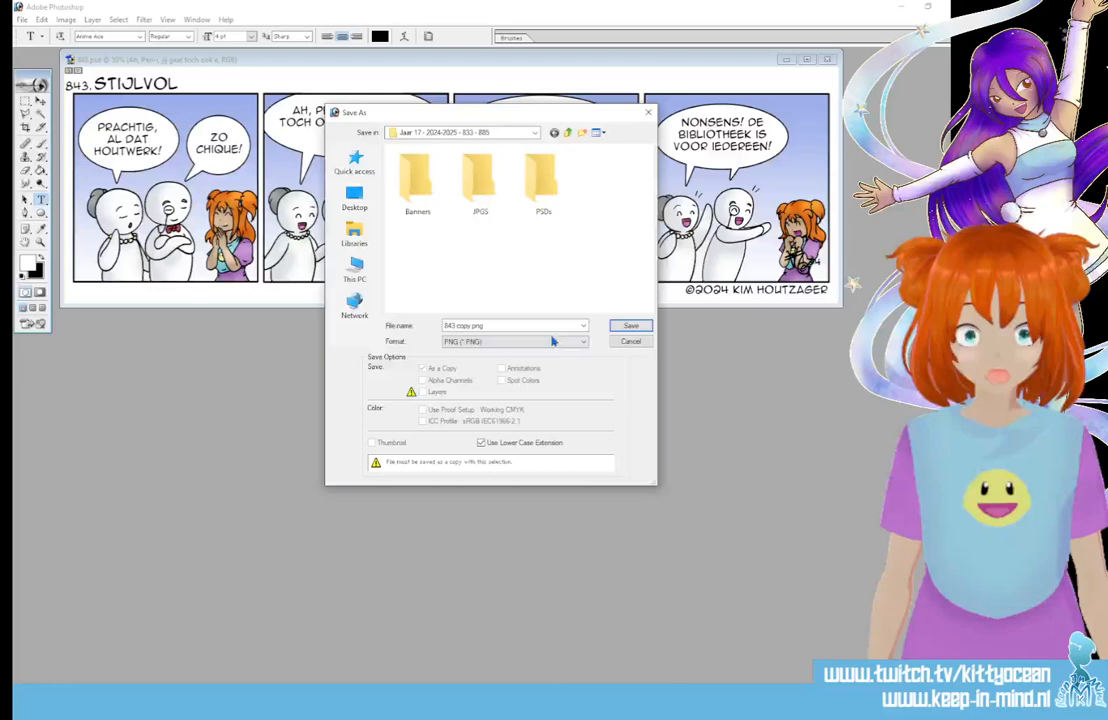
pyautogui.click(628, 327)
pyautogui.click(516, 345)
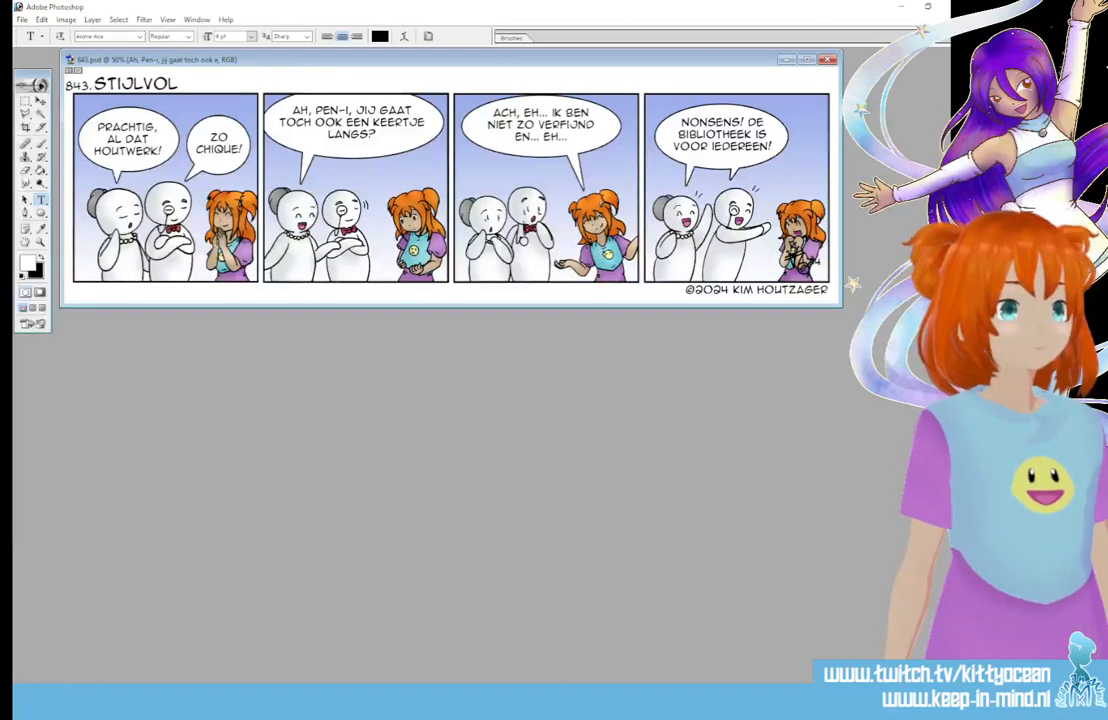
pyautogui.click(950, 5)
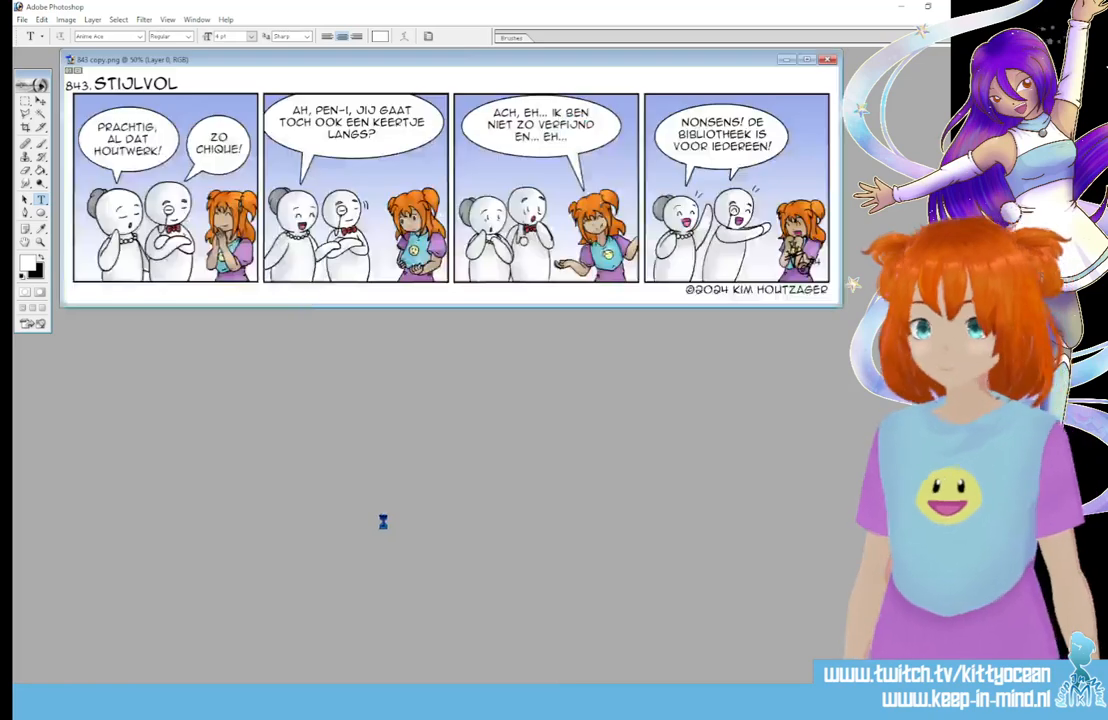
# Step: Export 843 copy.png for the web as a high-quality JPEG and close the PNG copy
pyautogui.click(22, 19)
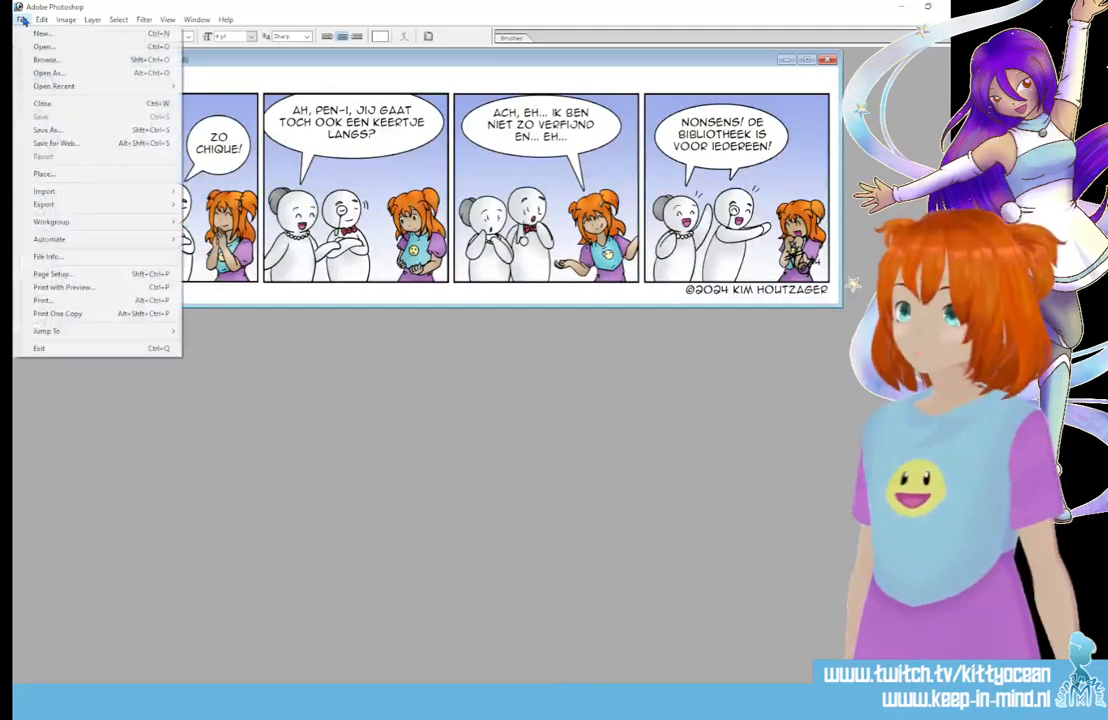
pyautogui.click(71, 127)
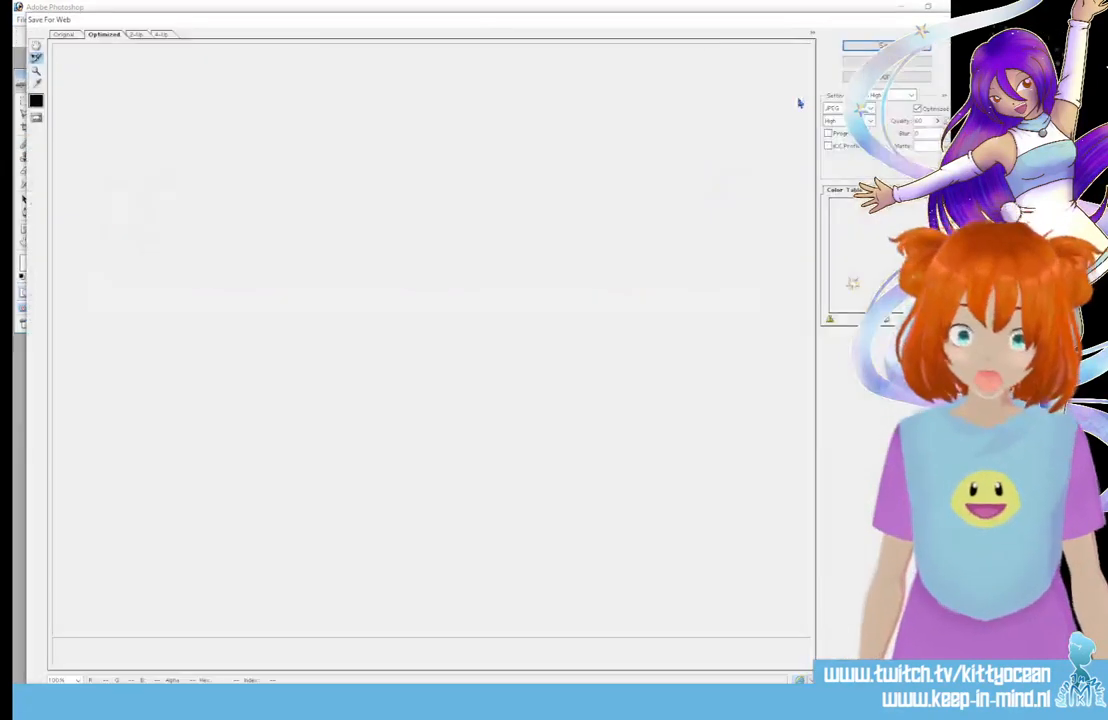
pyautogui.press('Return')
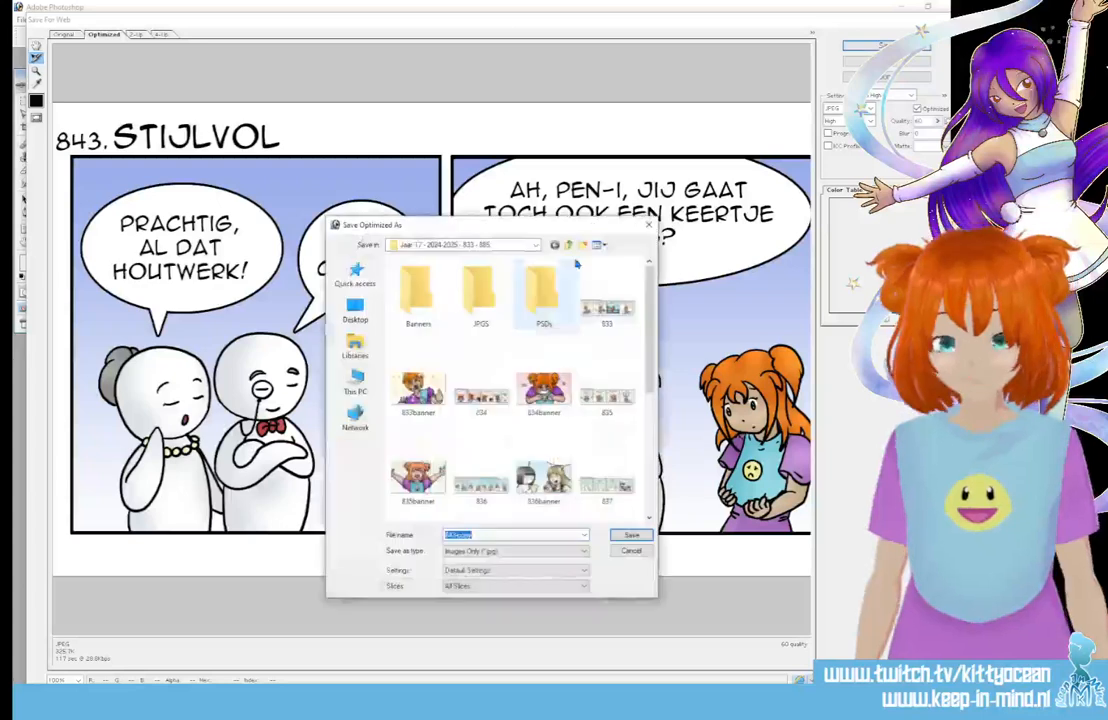
pyautogui.click(636, 533)
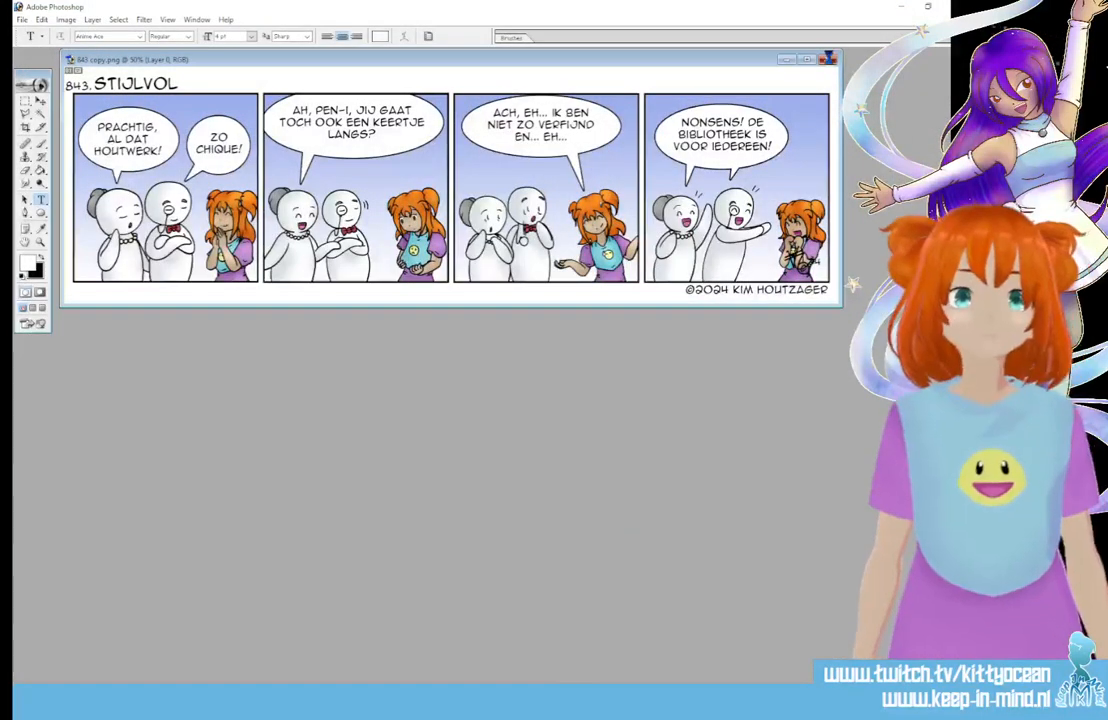
pyautogui.click(829, 60)
pyautogui.click(499, 265)
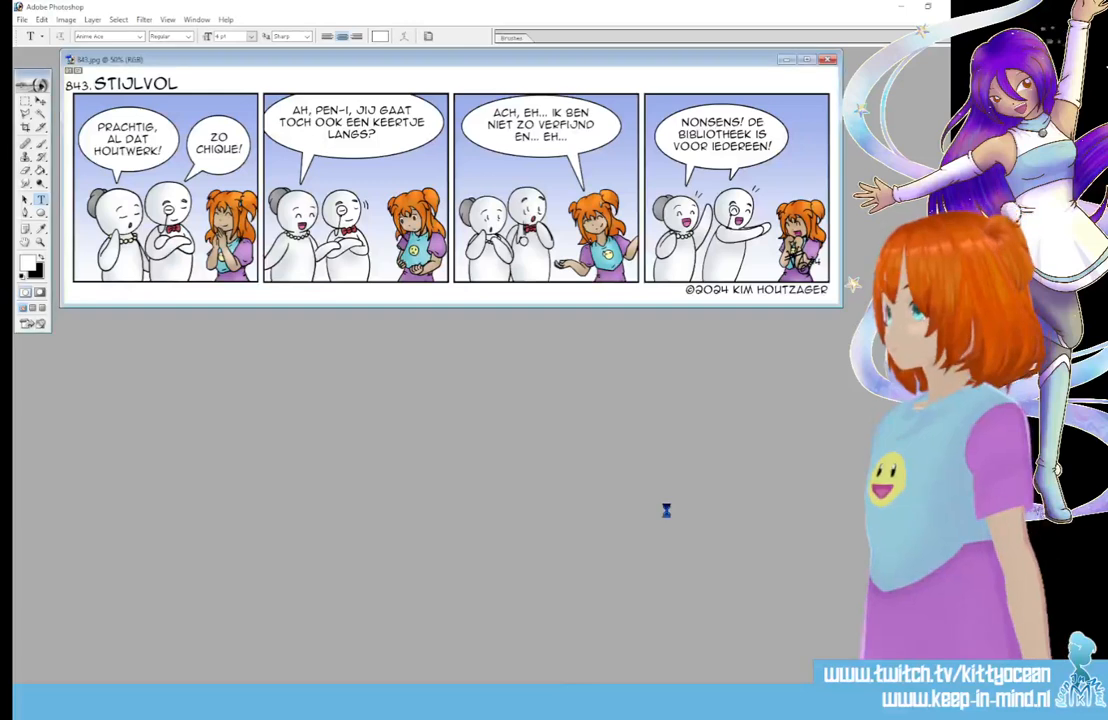
# Step: Copy the strip from 843.jpg into NewBanner2023.psd and position it so the first panel's three characters fill the banner
pyautogui.click(403, 59)
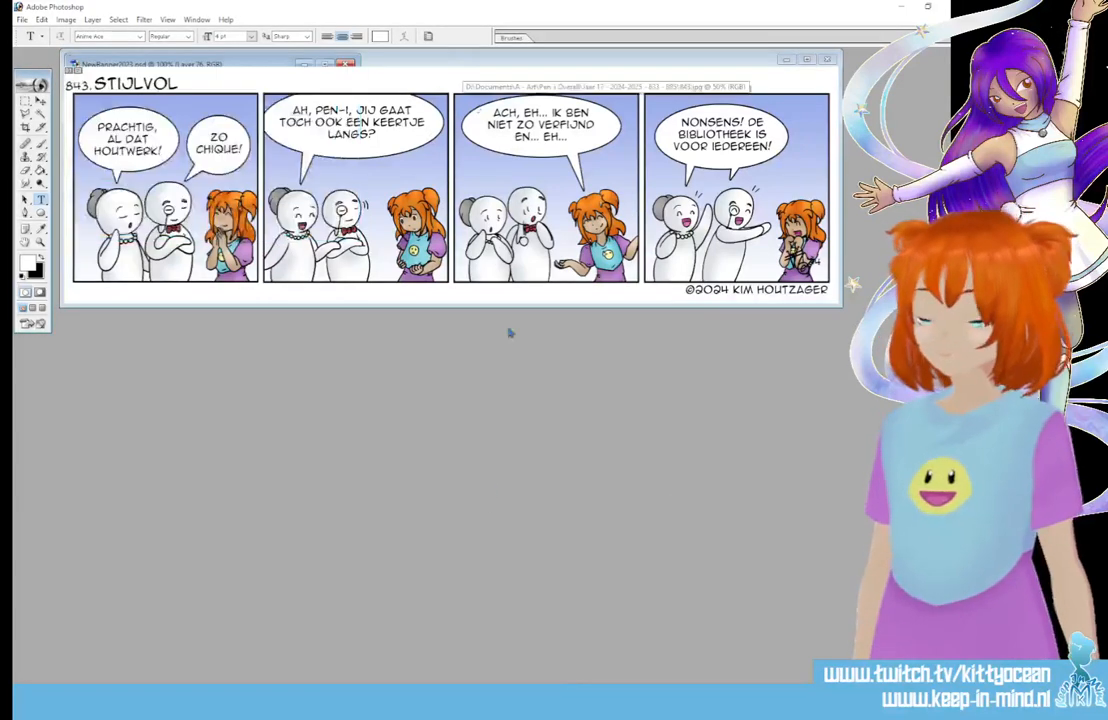
pyautogui.moveTo(361, 65); pyautogui.dragTo(381, 334)
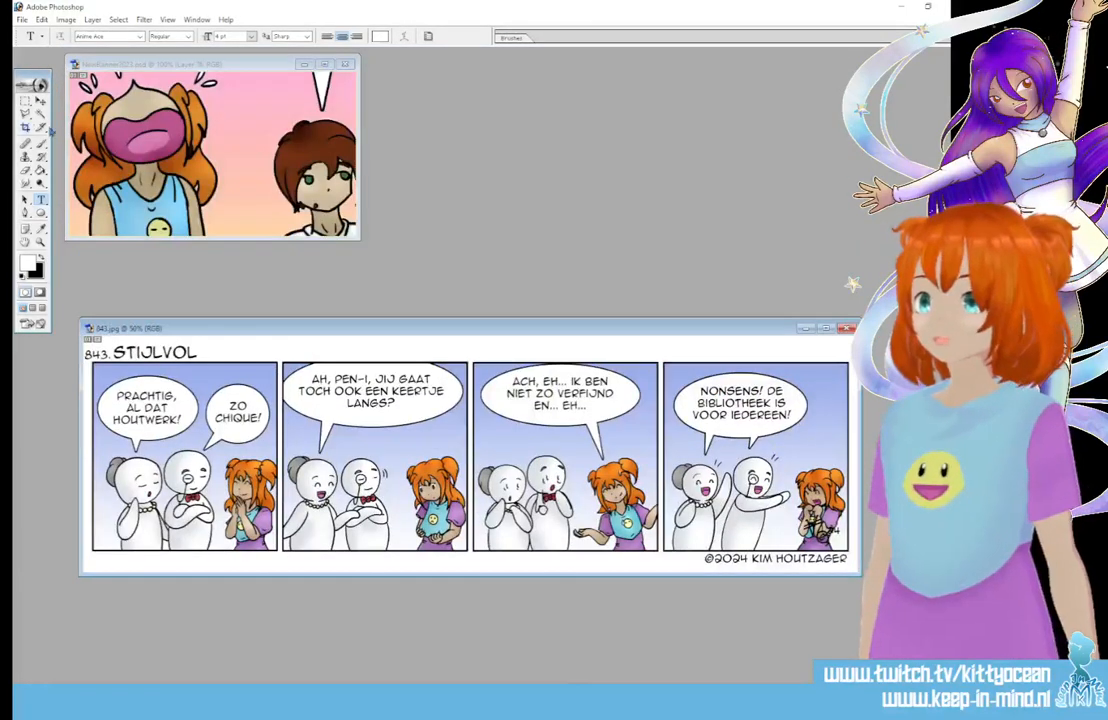
pyautogui.click(41, 102)
pyautogui.moveTo(170, 408); pyautogui.dragTo(208, 9)
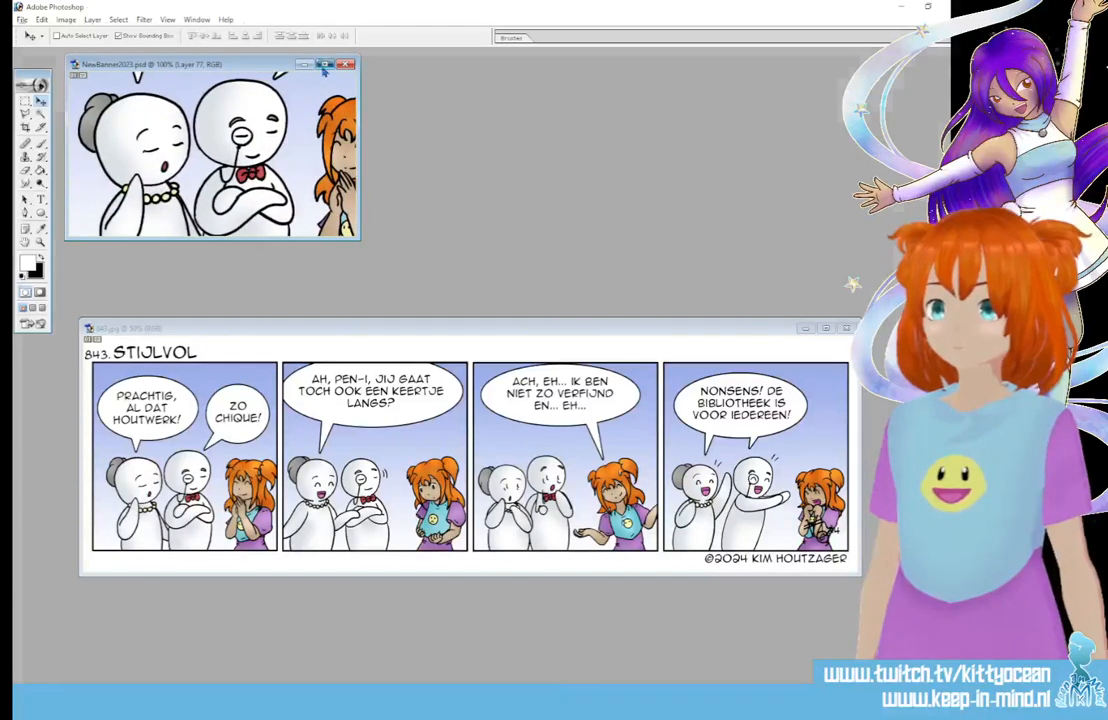
pyautogui.click(324, 66)
pyautogui.moveTo(496, 382); pyautogui.dragTo(470, 374)
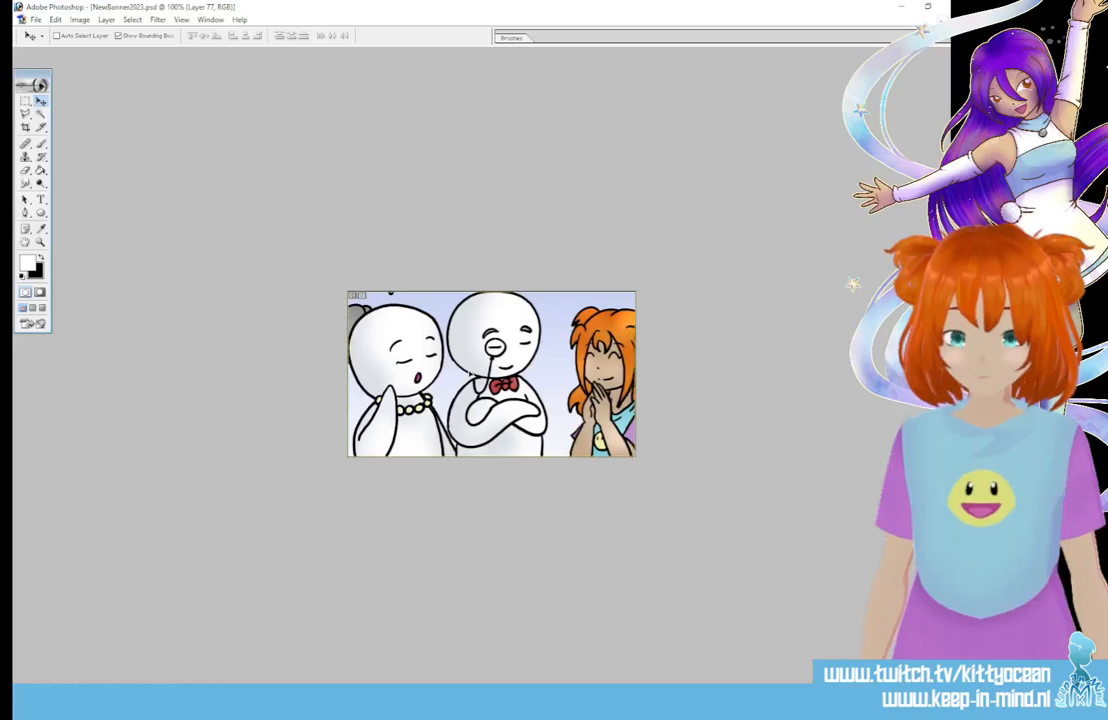
# Step: Export the banner as a high-quality web JPEG named 843banner and close NewBanner2023.psd without saving changes
pyautogui.click(37, 19)
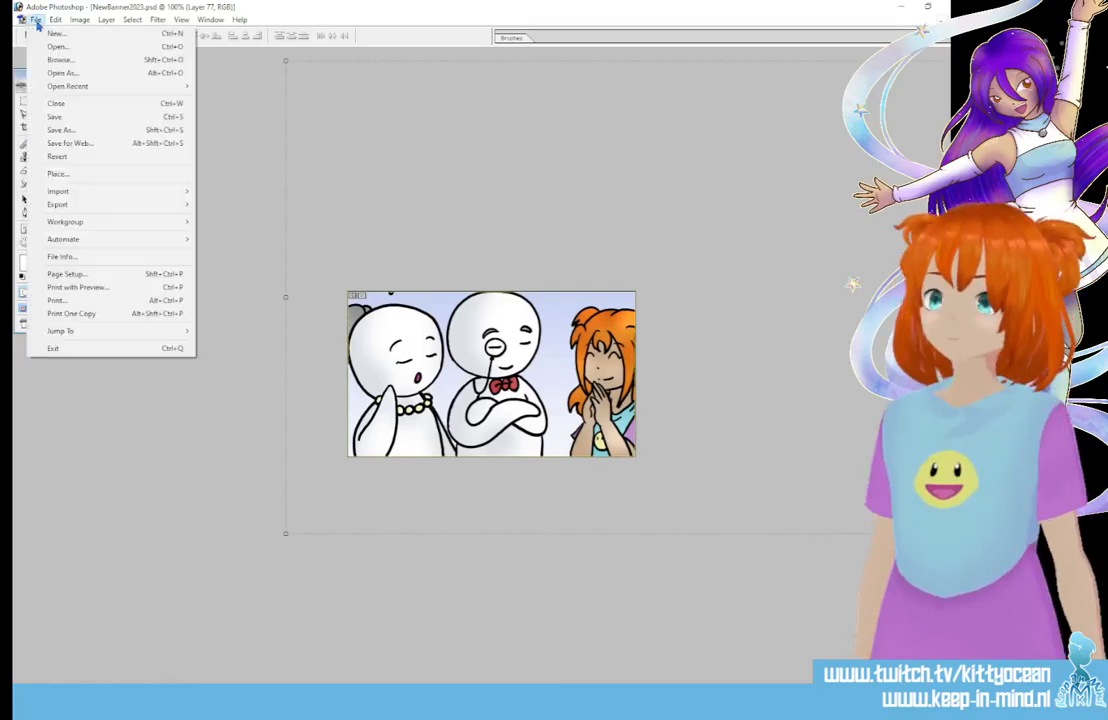
pyautogui.click(86, 146)
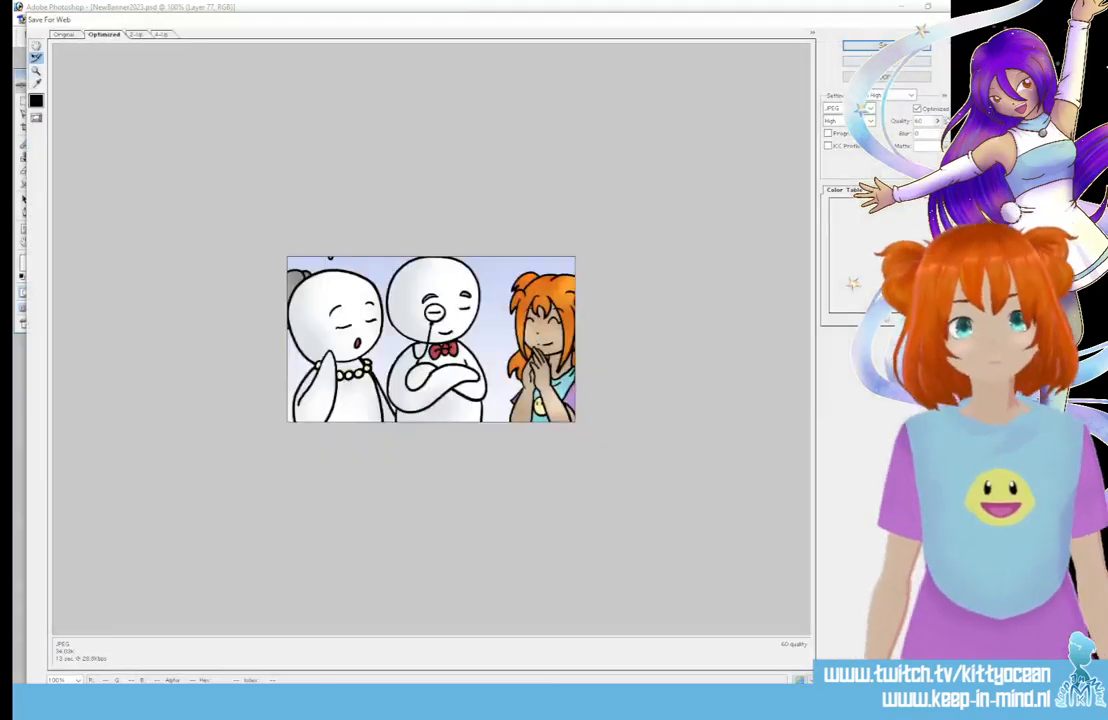
pyautogui.press('Return')
pyautogui.scroll(-10, 520, 400)
pyautogui.click(604, 497)
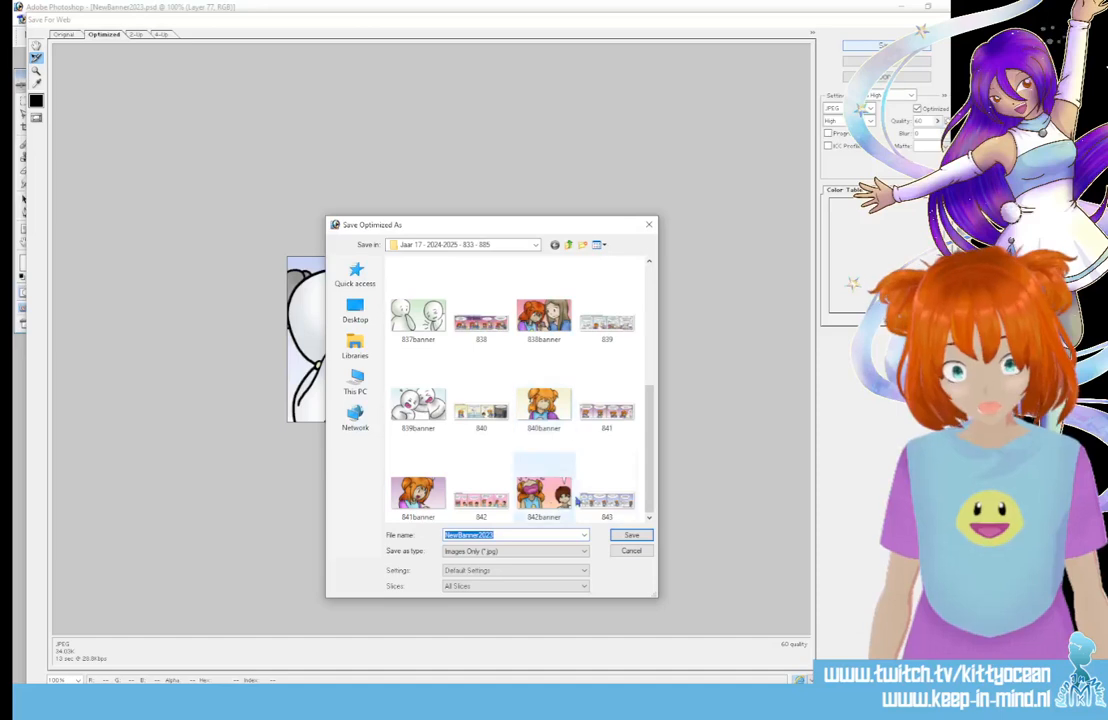
pyautogui.click(527, 533)
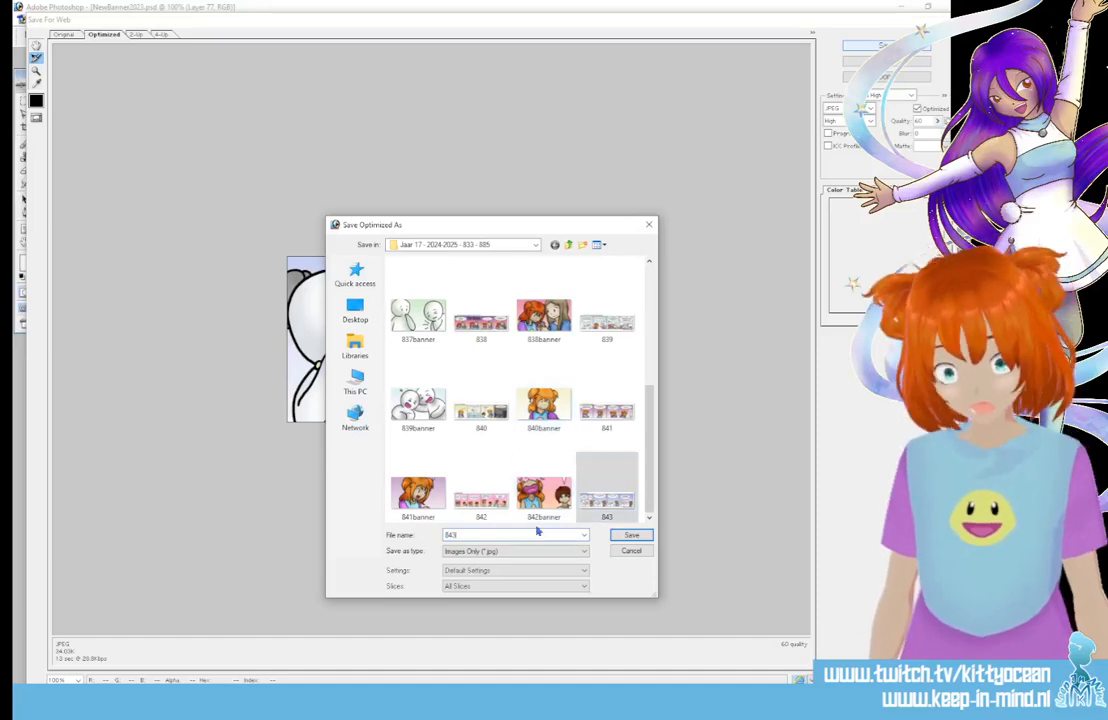
pyautogui.write('banner')
pyautogui.press('Return')
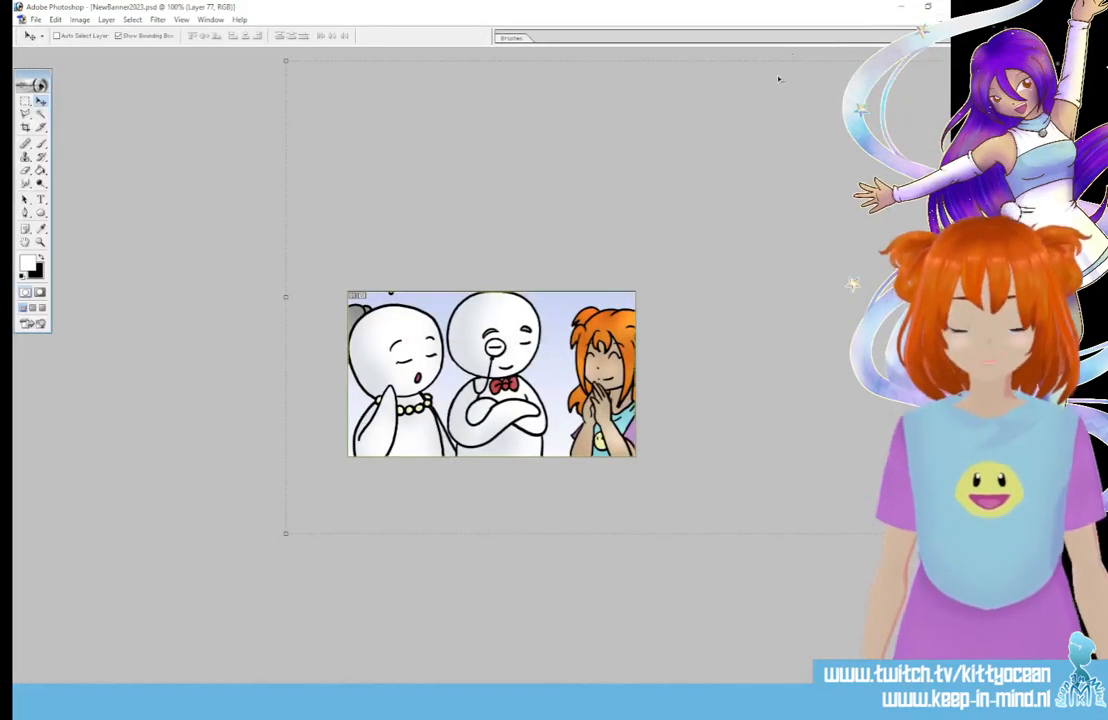
pyautogui.hotkey('ctrl', 'w')
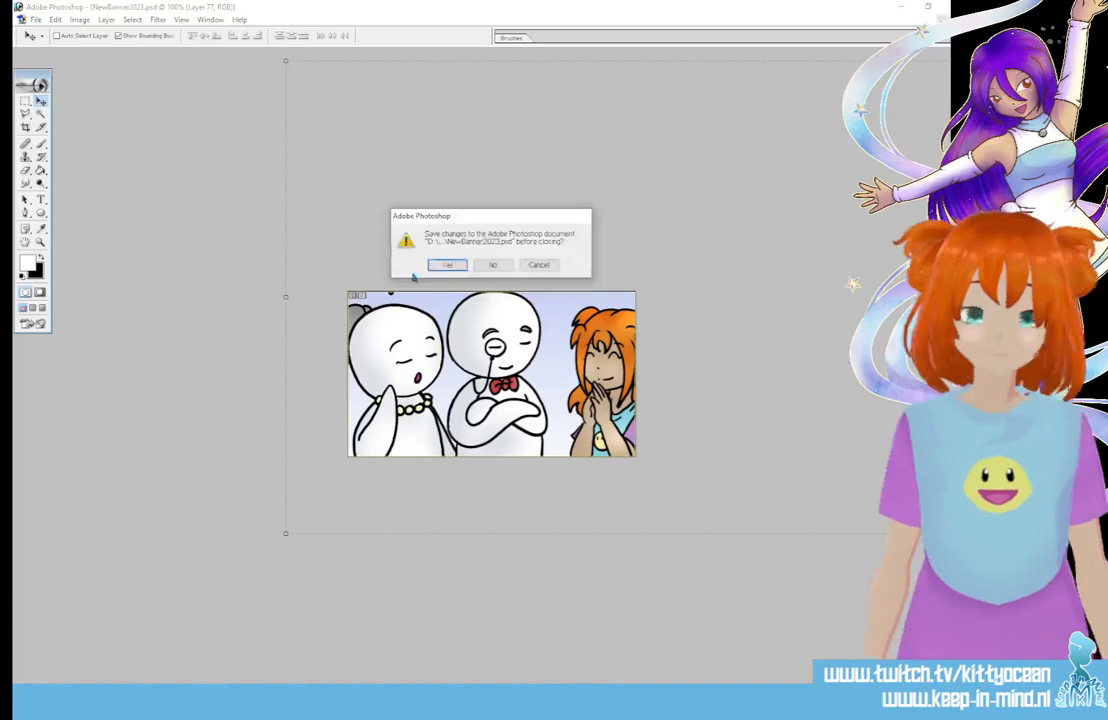
pyautogui.click(492, 262)
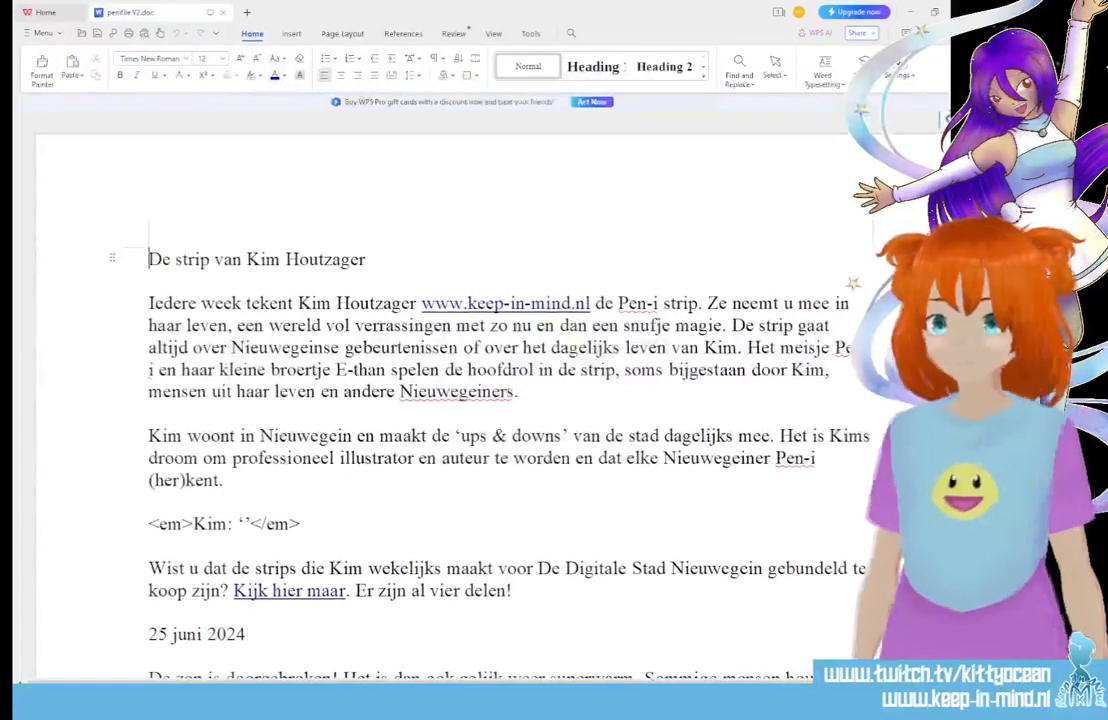
# Step: Start a new entry dated 2 juli 2024 above the 25 juni 2024 entry in penifile V2.doc, with an empty paragraph below the date
pyautogui.scroll(-5, 528, 305)
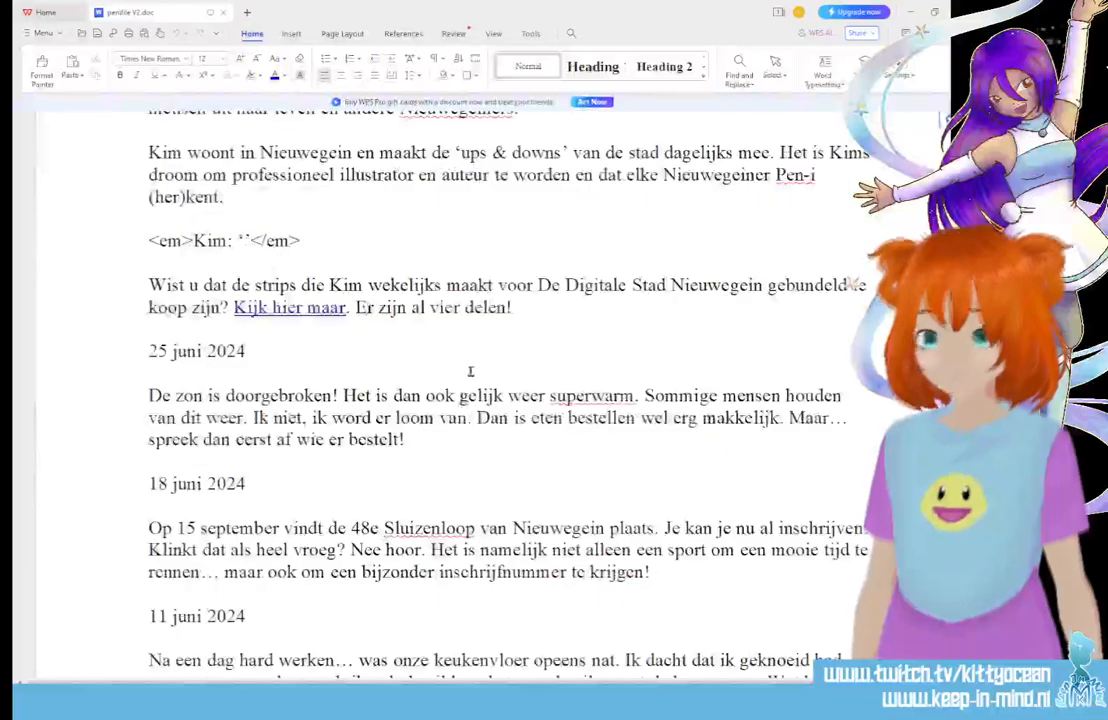
pyautogui.click(528, 305)
pyautogui.press('Return')
pyautogui.press('Return')
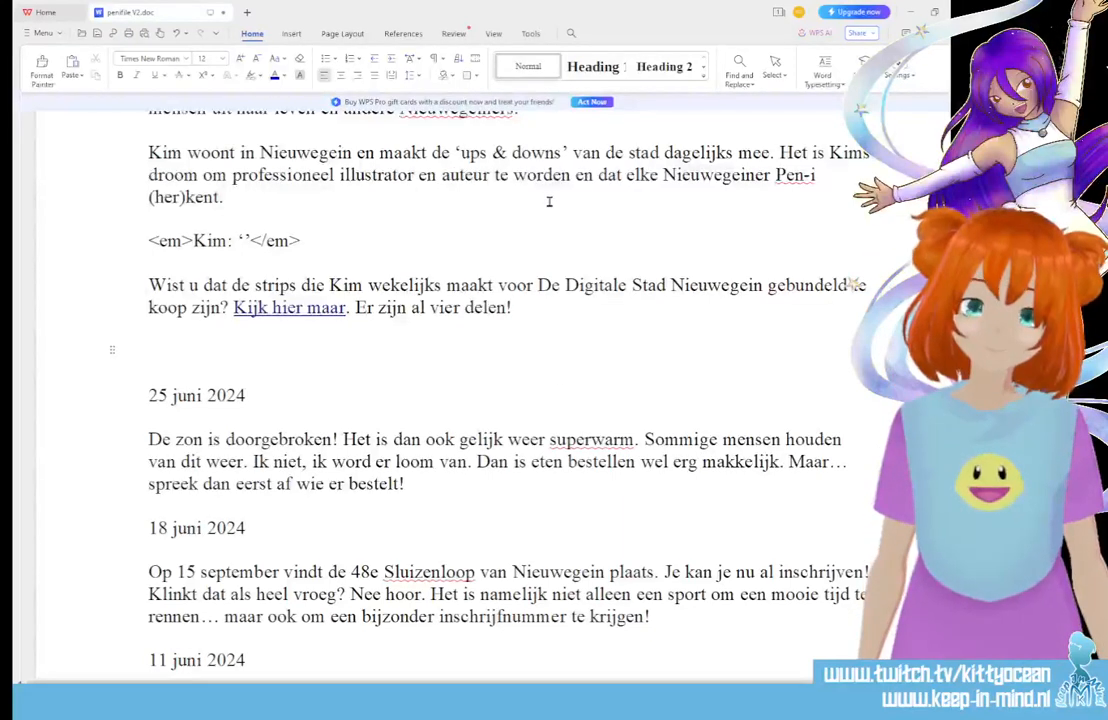
pyautogui.hotkey('ctrl', 's')
pyautogui.click(677, 205)
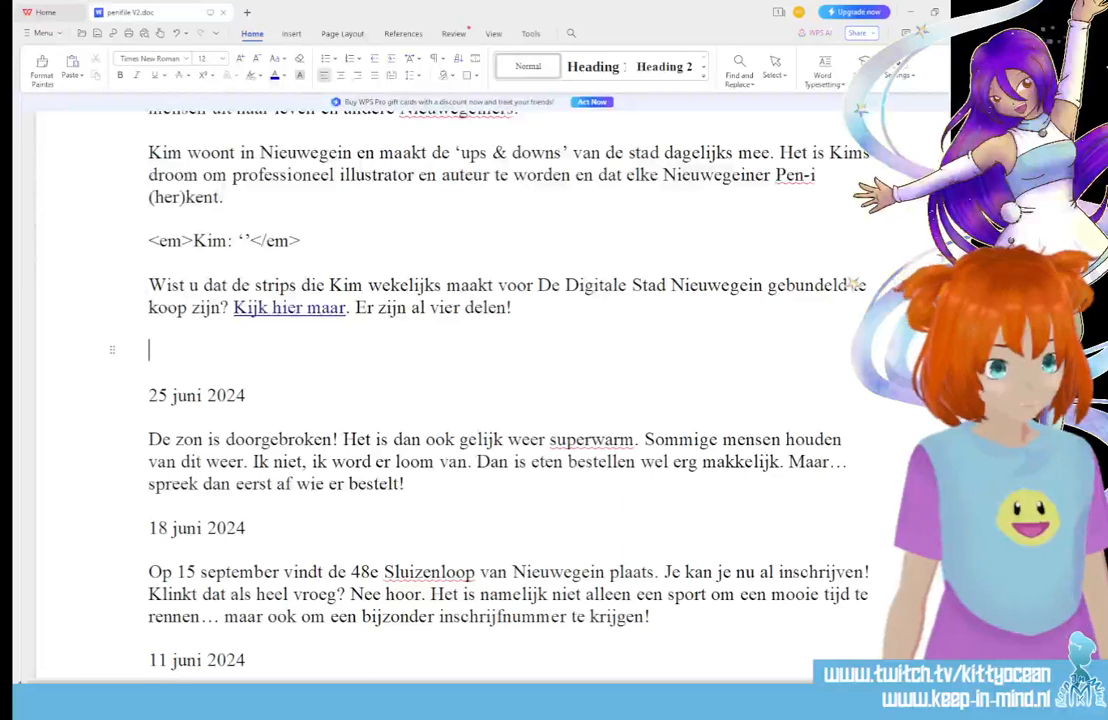
pyautogui.write('juli 2024')
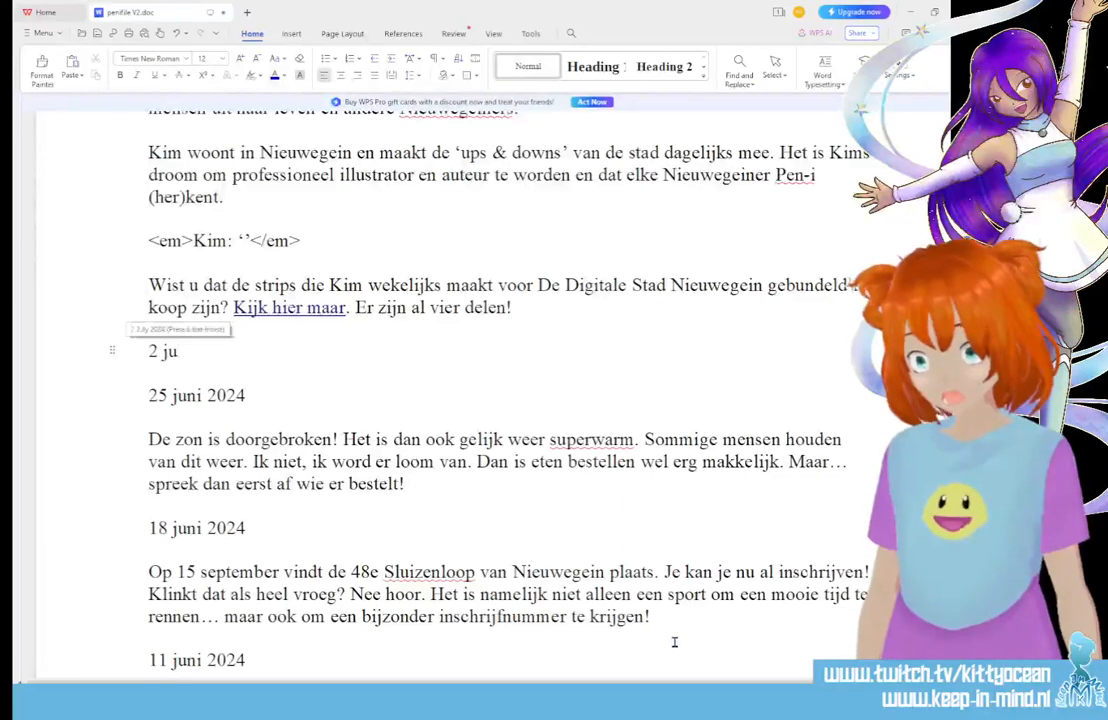
pyautogui.press('Return')
pyautogui.press('Return')
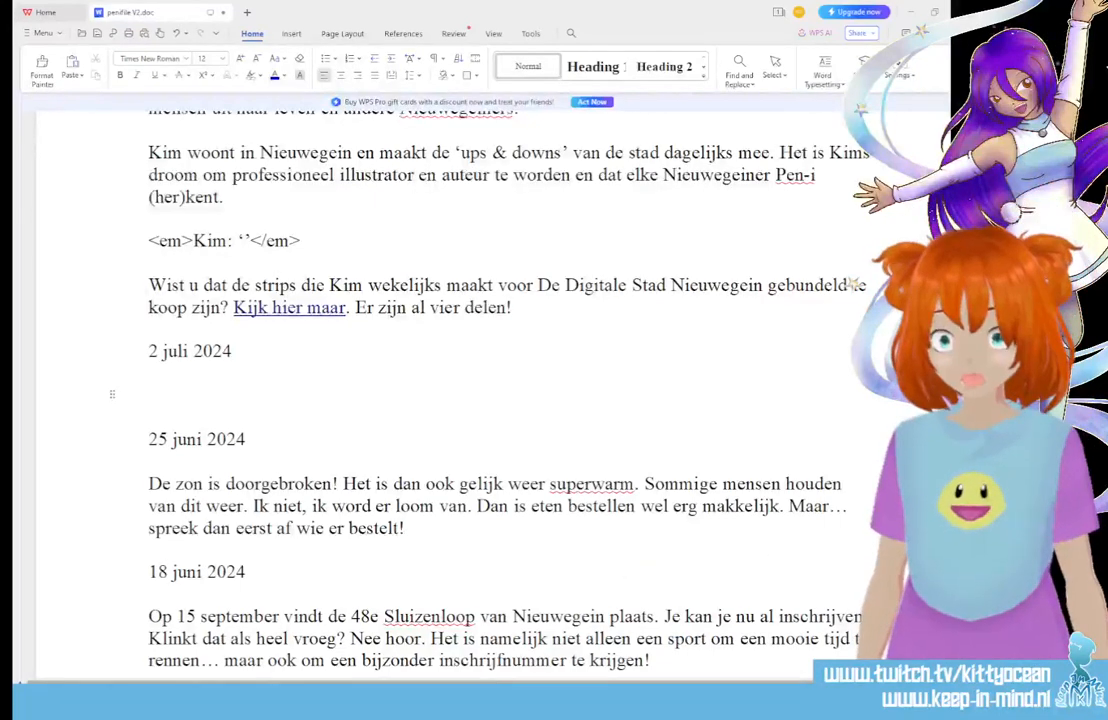
pyautogui.moveTo(376, 684); pyautogui.dragTo(414, 684)
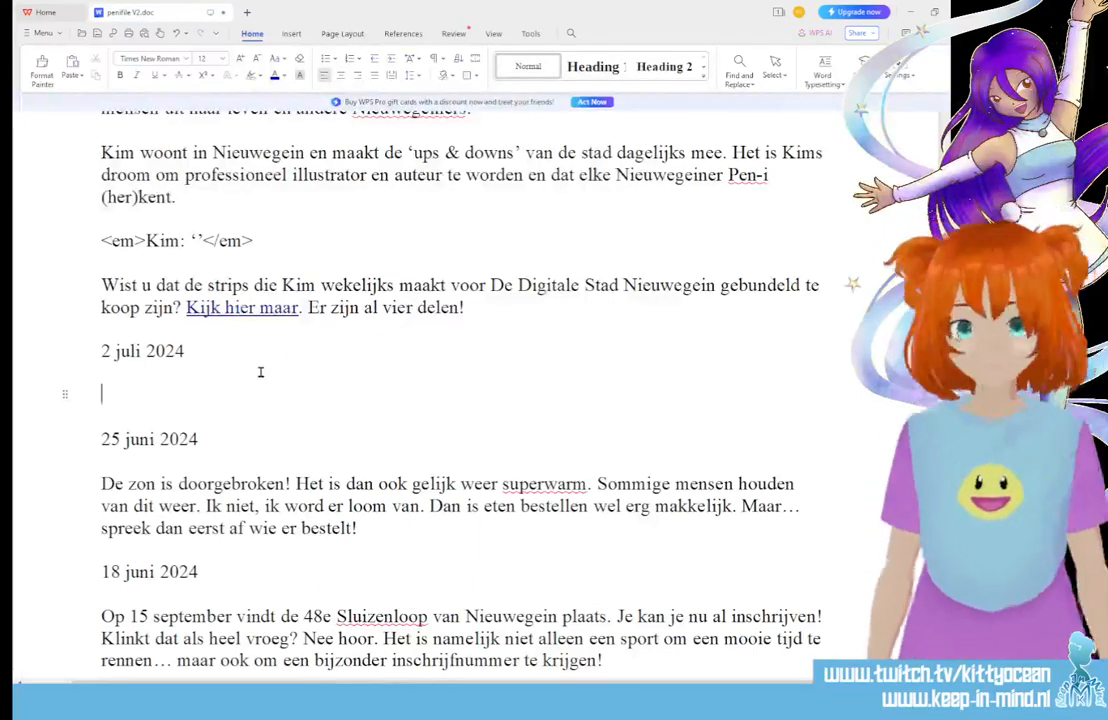
# Step: Write in the 2 juli 2024 entry: "De bibliotheek is al een tijdje bezig met verbouwen en de puntjes worden op de ‘i’ gezet."
pyautogui.write('De bibliot')
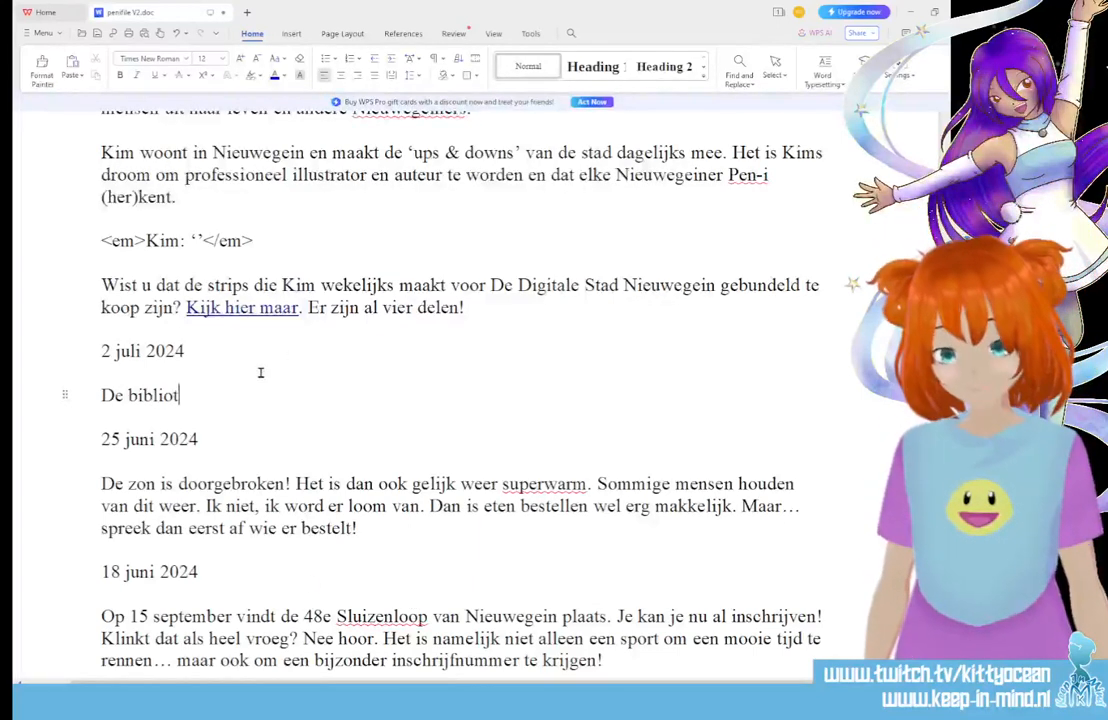
pyautogui.write('heek is al een t')
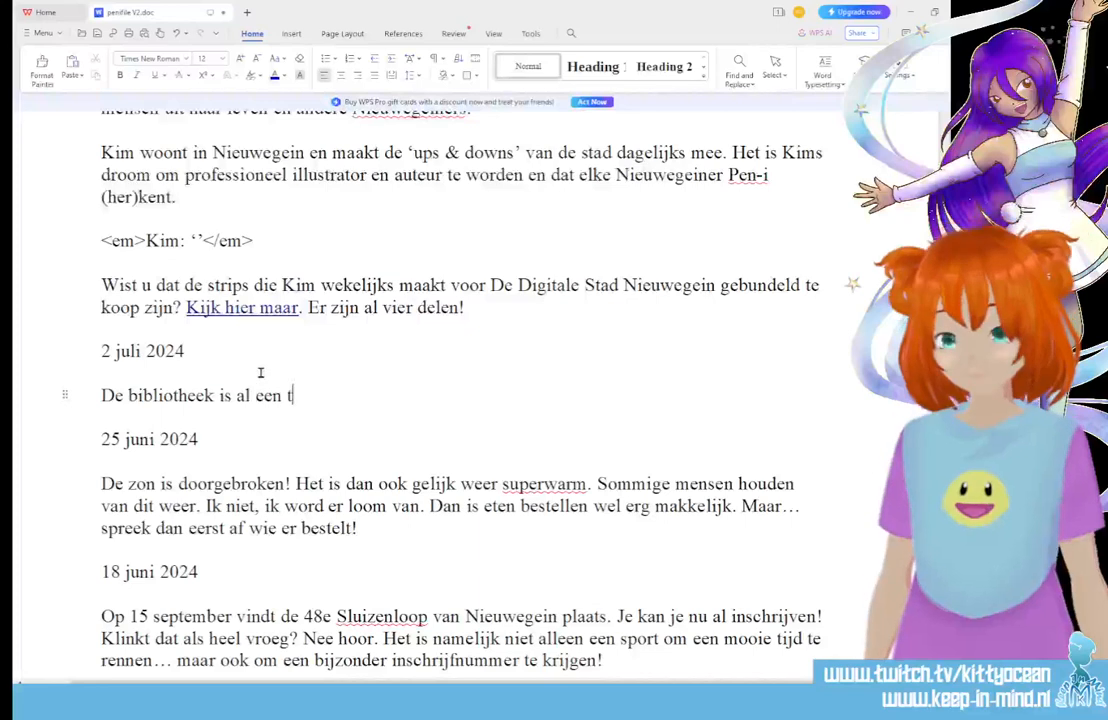
pyautogui.write('ijdje bezig m')
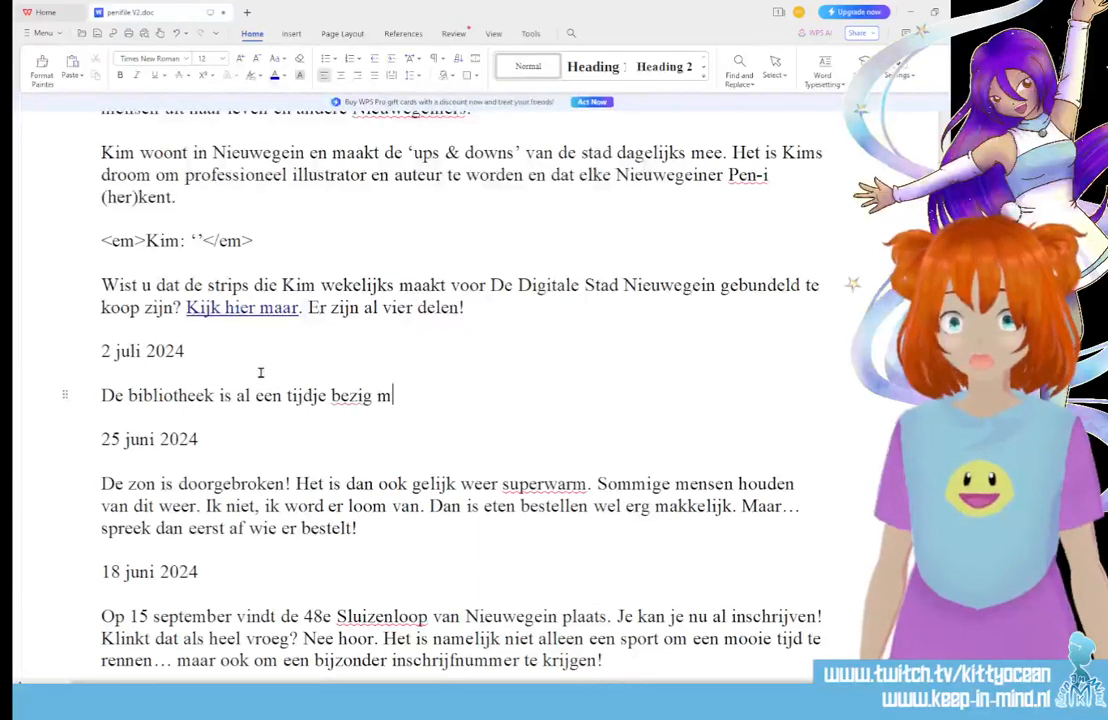
pyautogui.write('et verbouwen e')
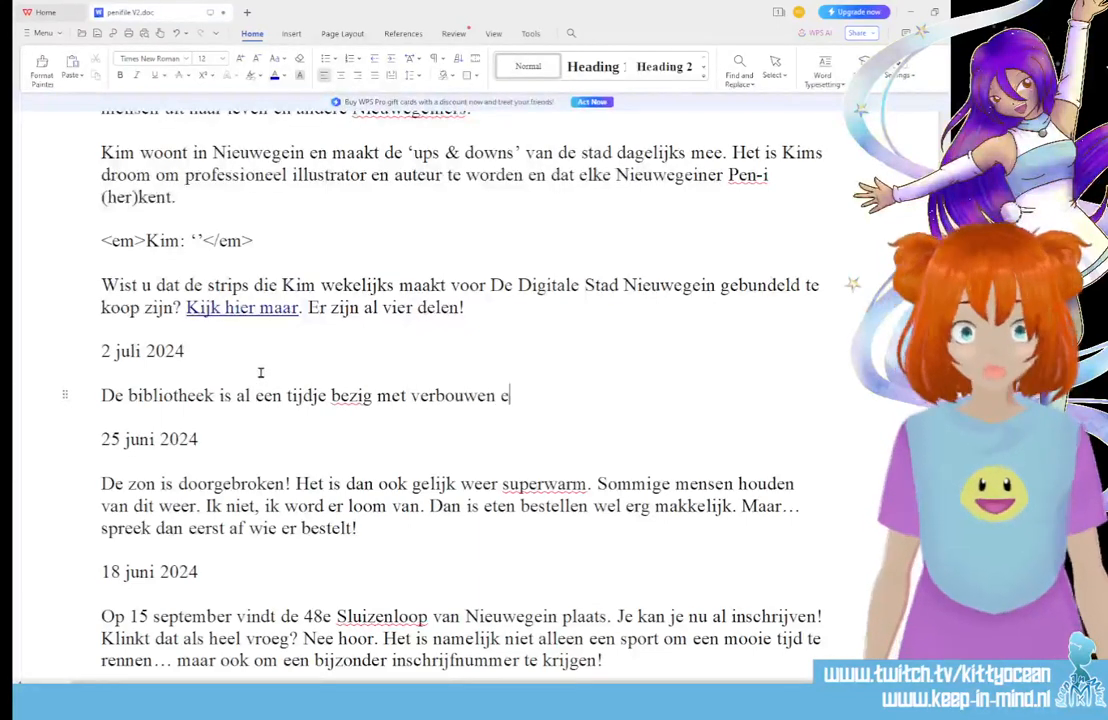
pyautogui.write('n de puntjes wor')
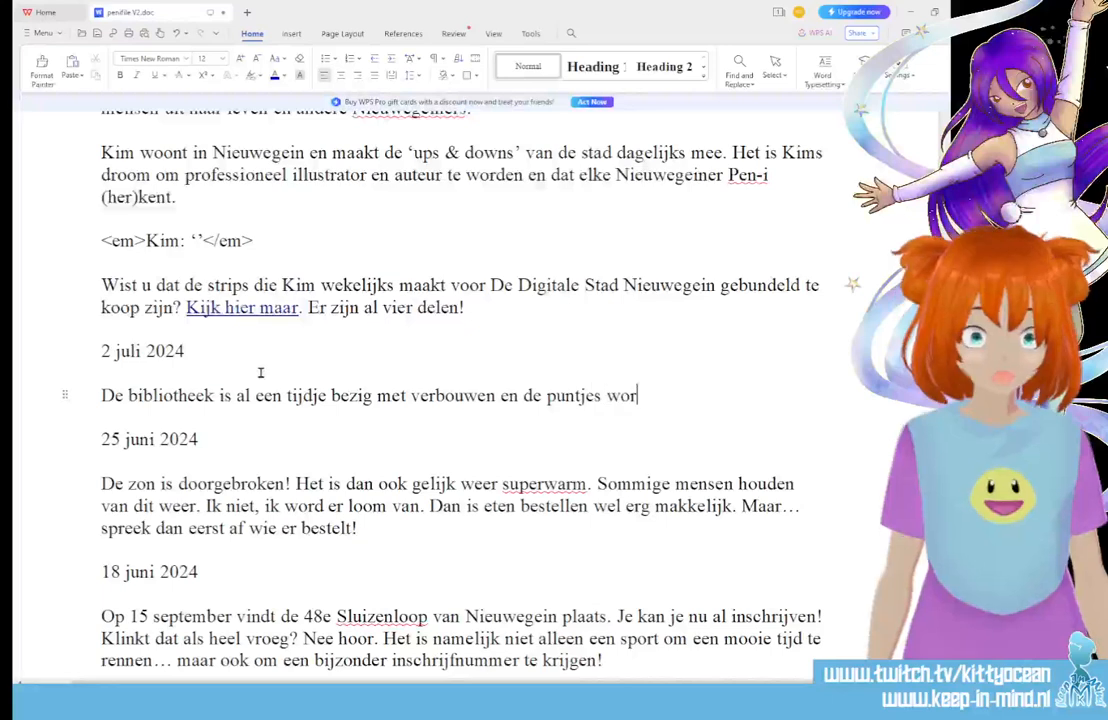
pyautogui.write('den op de ')
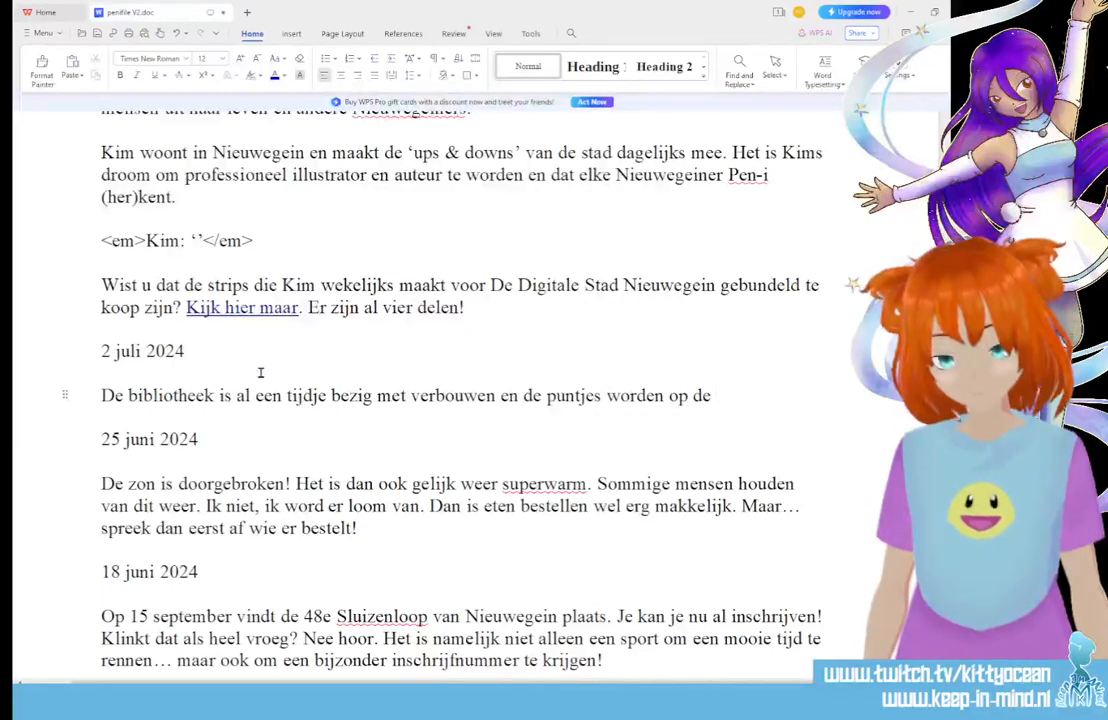
pyautogui.write('i')
pyautogui.press('BackSpace')
pyautogui.press('BackSpace')
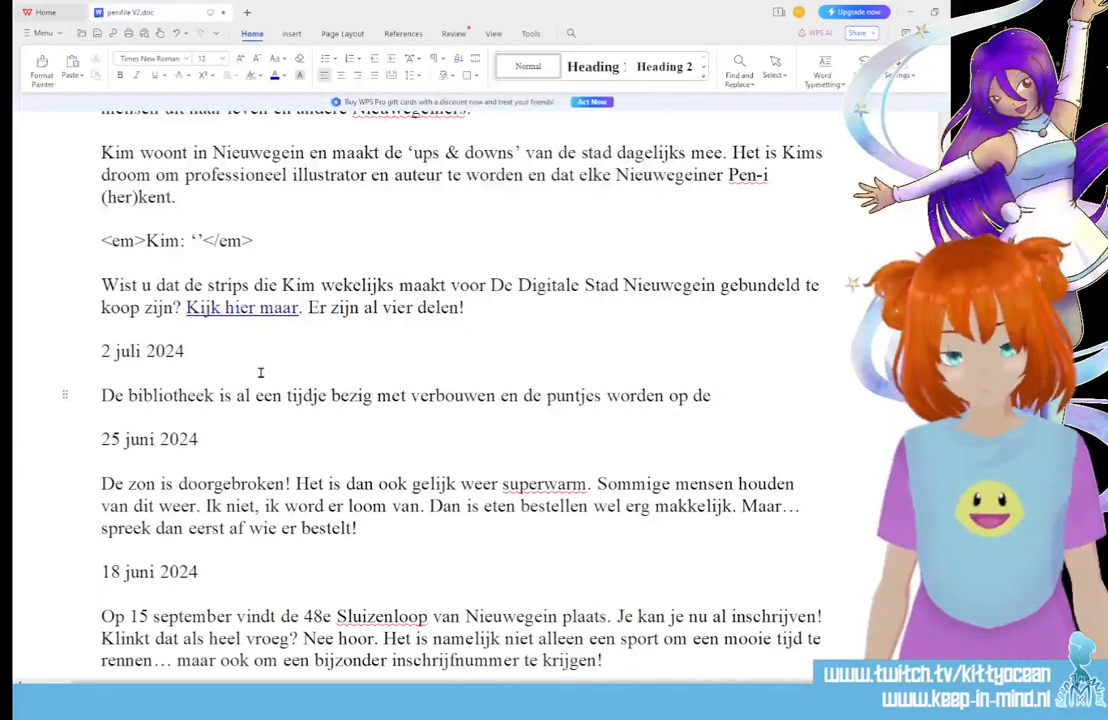
pyautogui.write("'I' gezet")
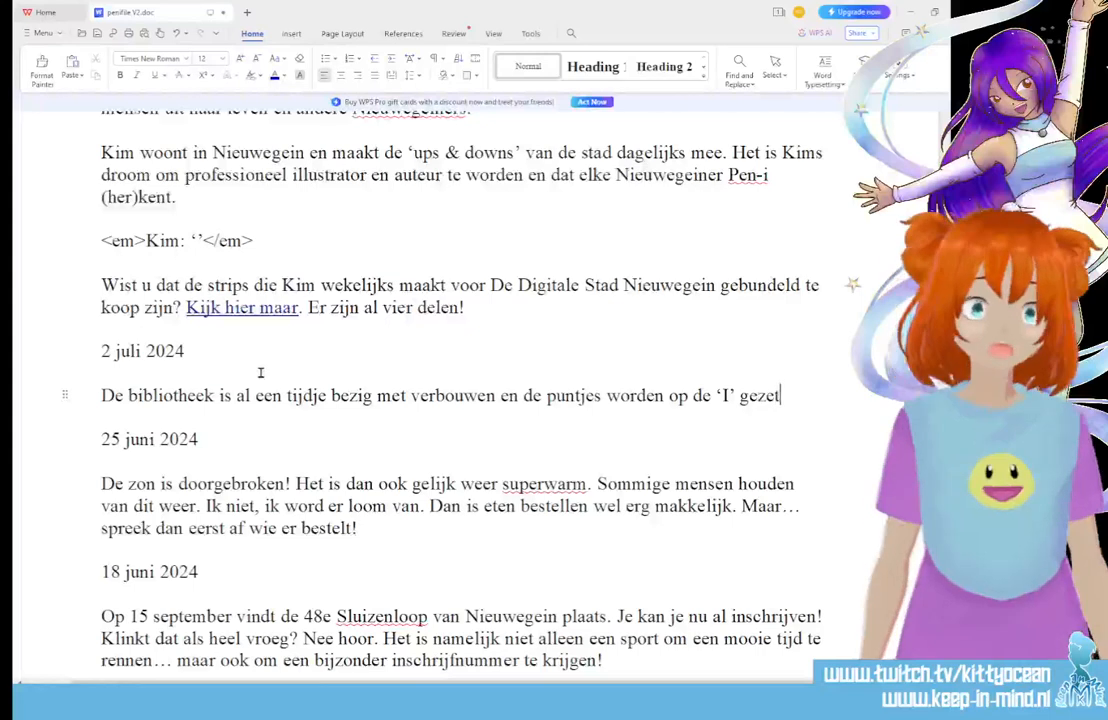
pyautogui.moveTo(721, 395); pyautogui.dragTo(735, 394)
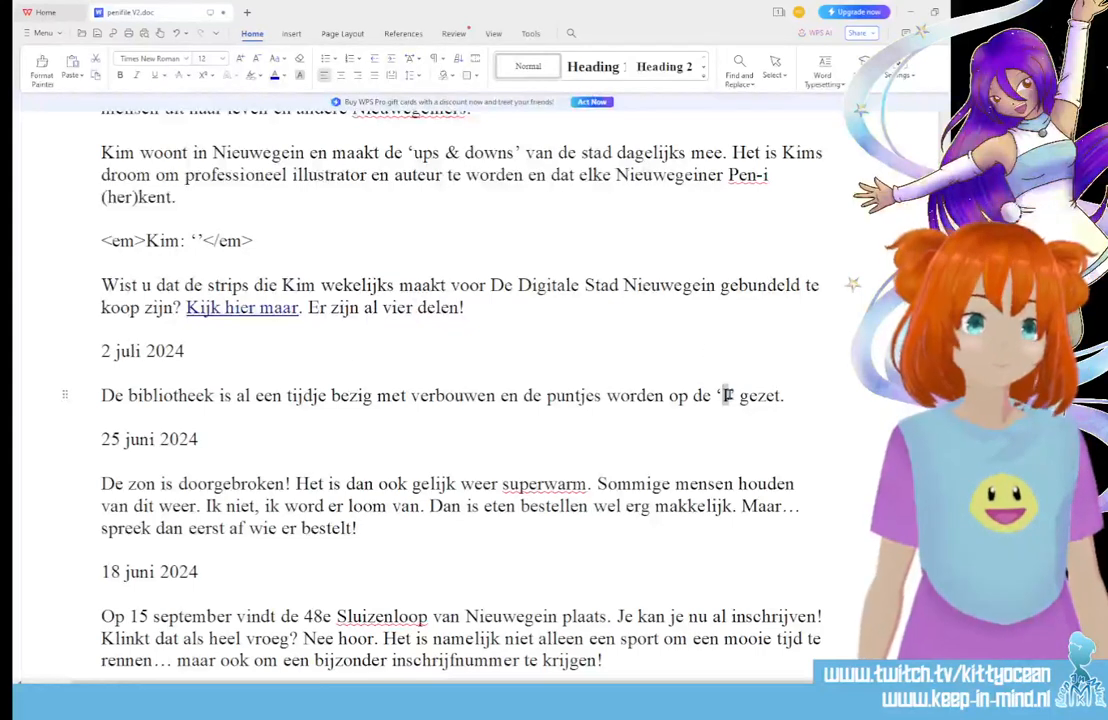
pyautogui.write('i')
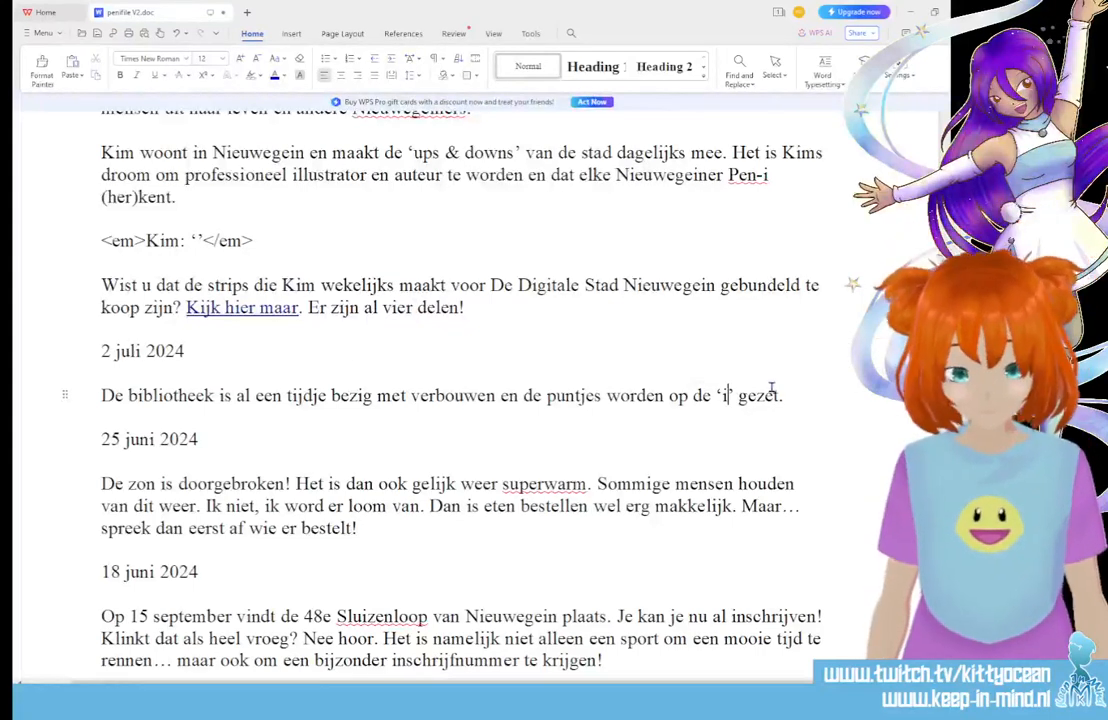
pyautogui.click(827, 402)
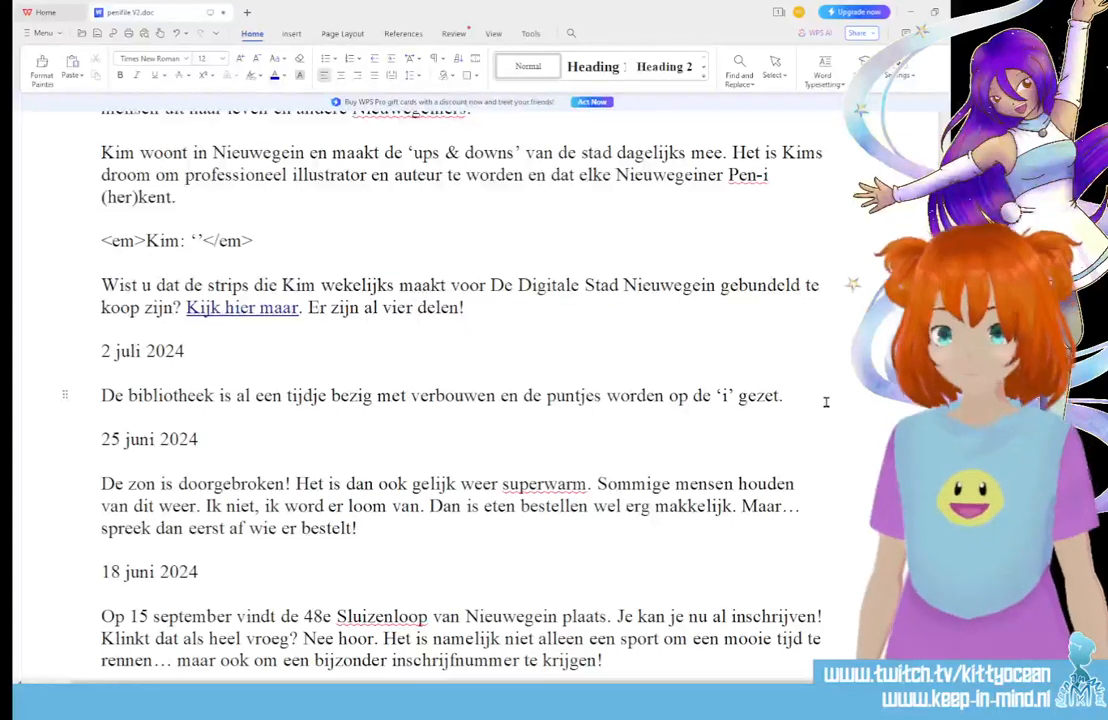
pyautogui.write('De')
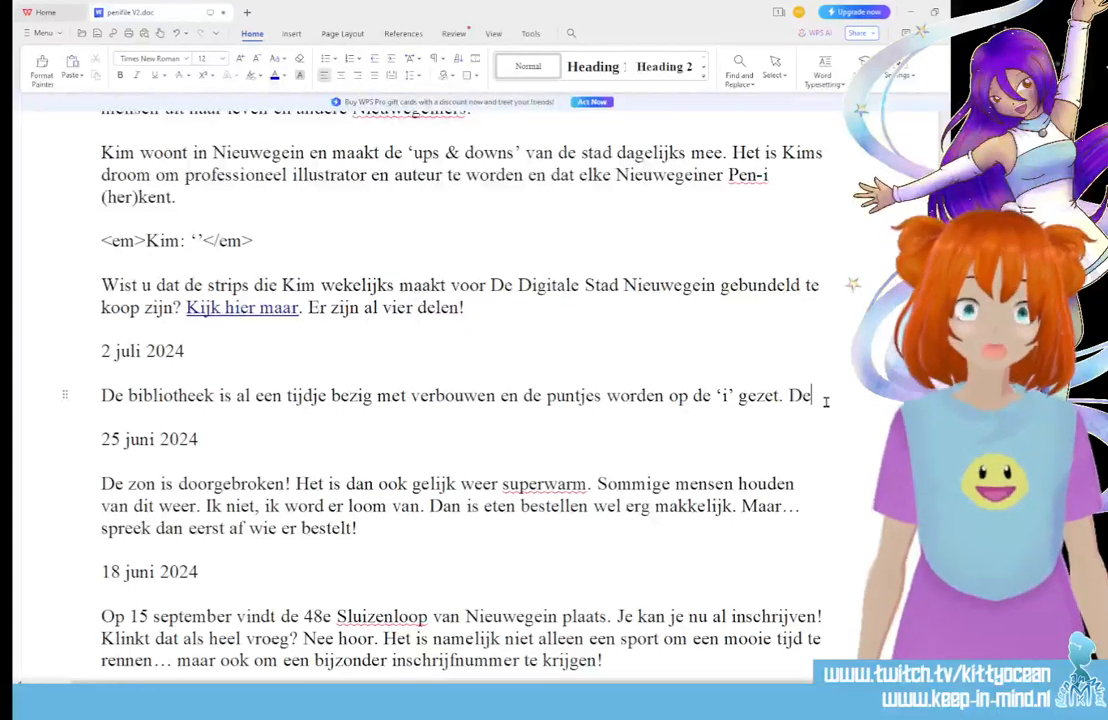
pyautogui.press('BackSpace')
pyautogui.press('BackSpace')
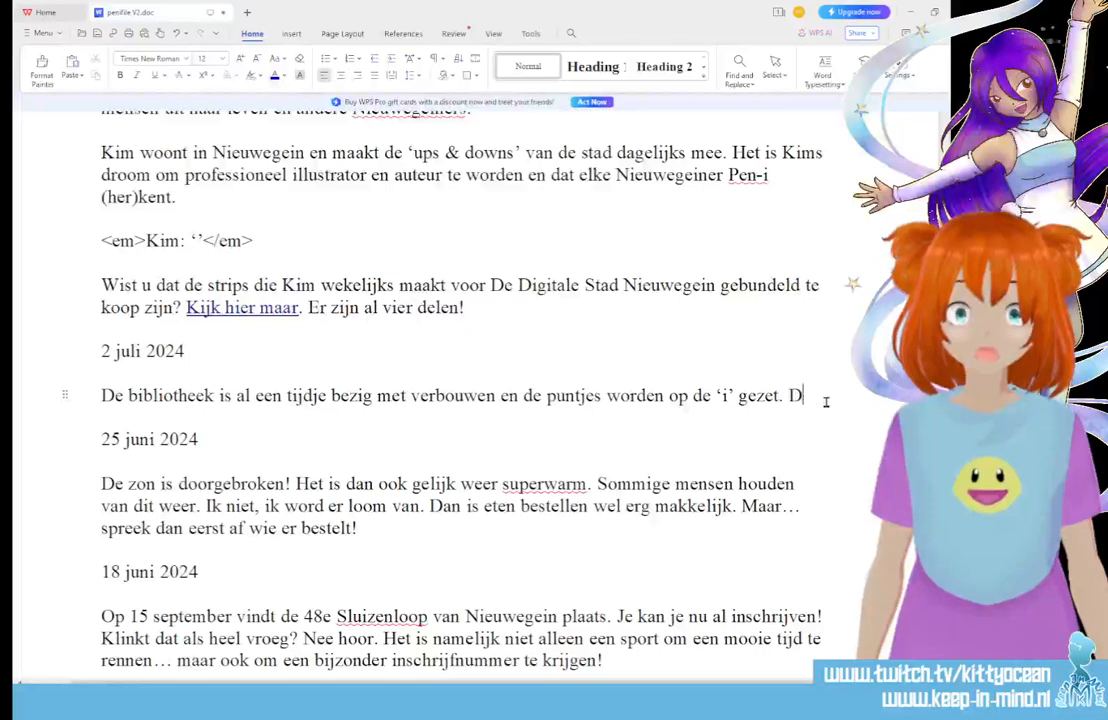
pyautogui.write('De')
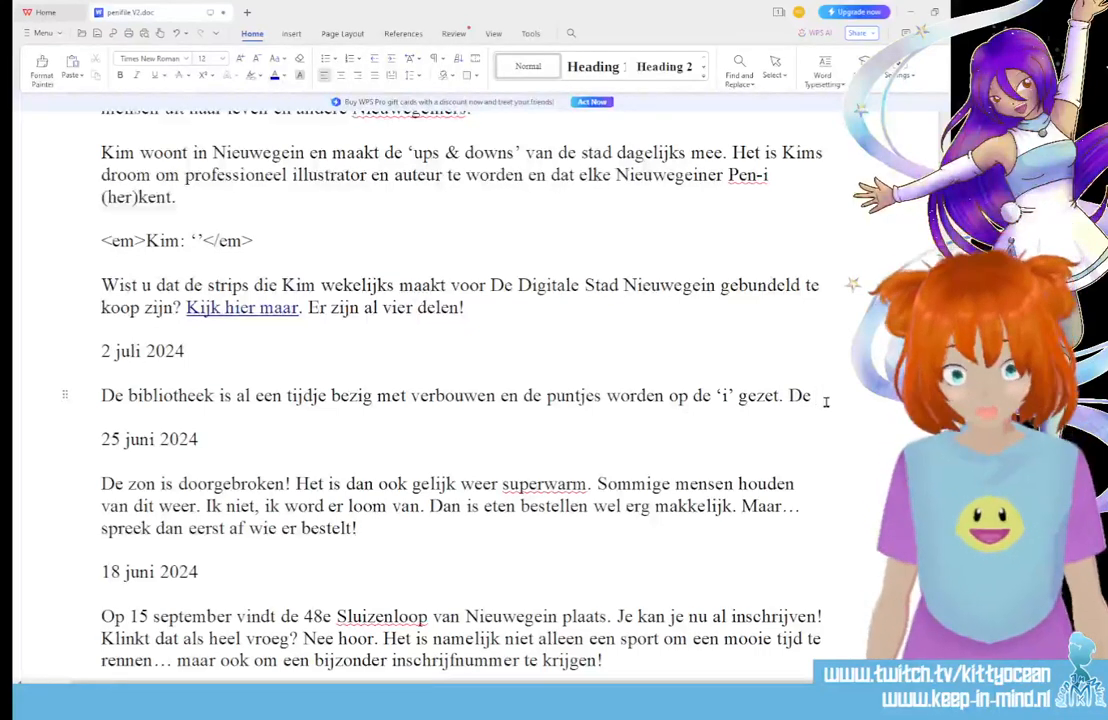
pyautogui.press('BackSpace')
pyautogui.press('BackSpace')
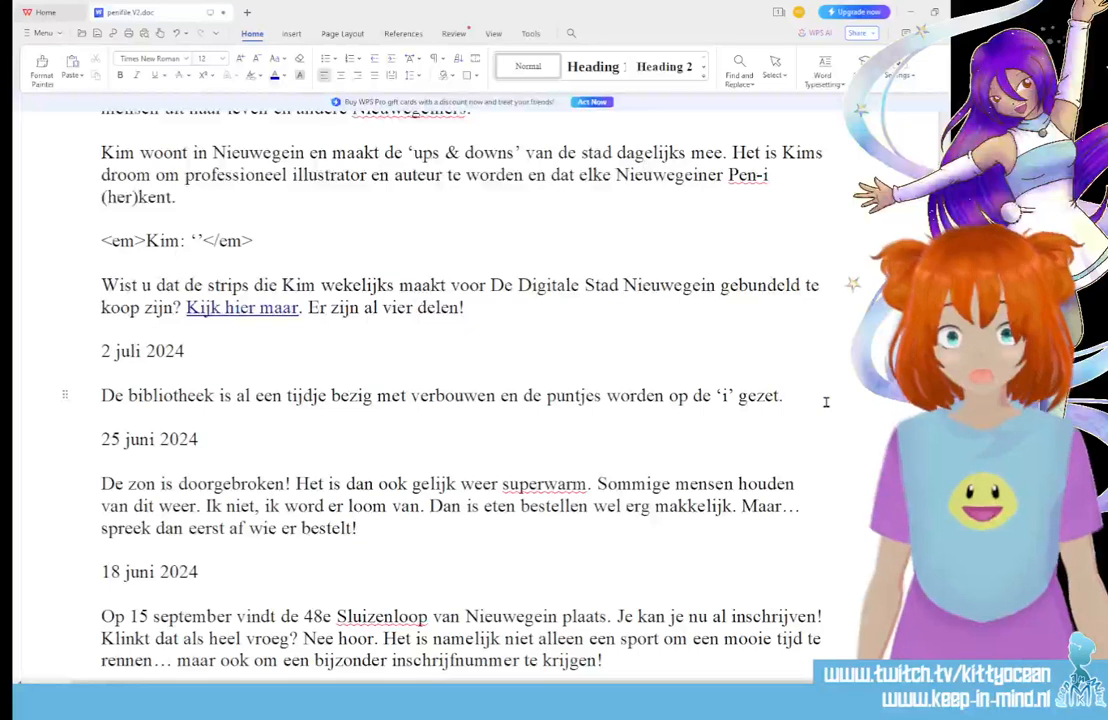
# Step: Add the sentence "Het is prachtig geworden!" to the end of the 2 juli 2024 entry
pyautogui.write('Het is ')
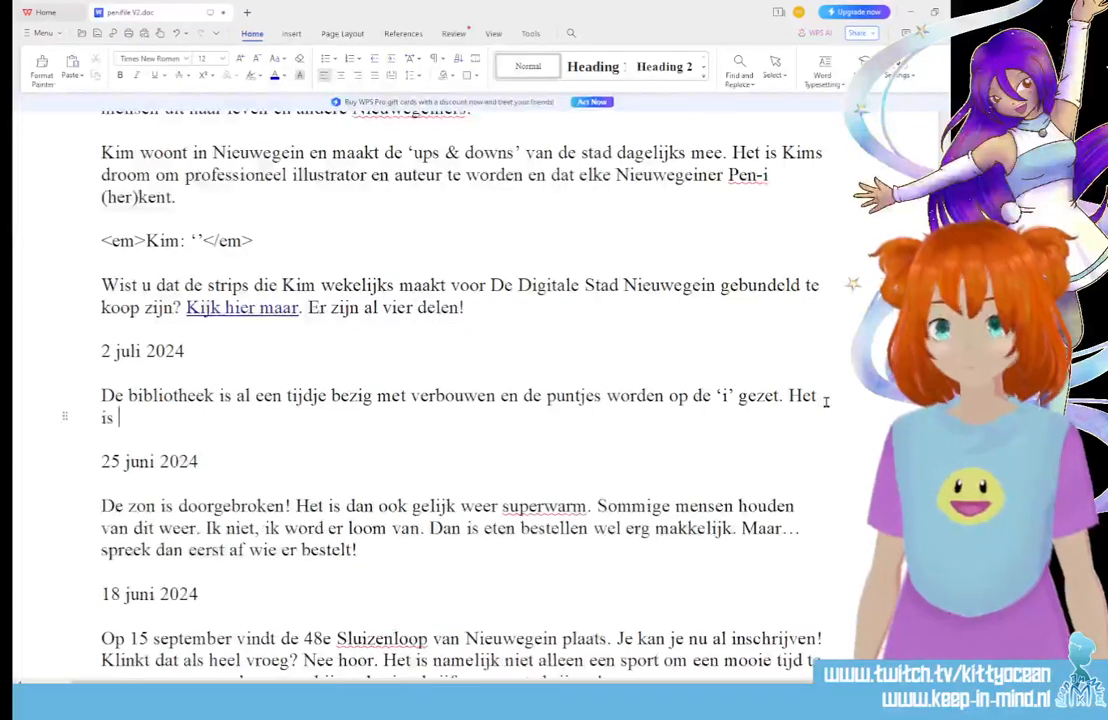
pyautogui.write('prachtig geworden!')
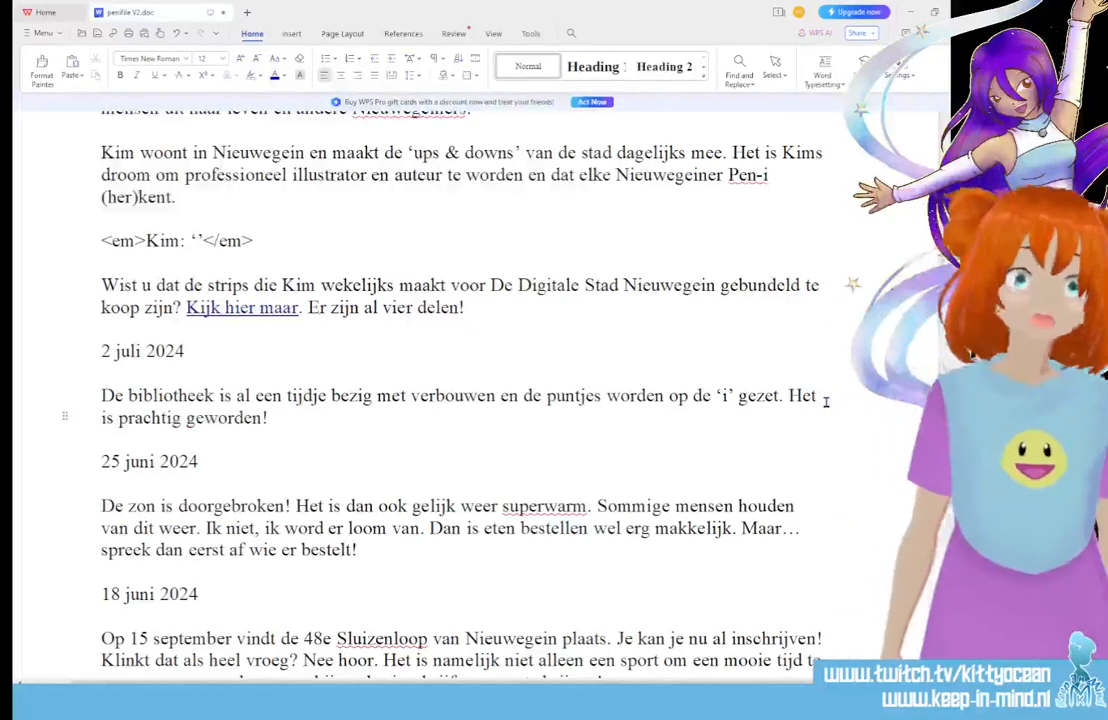
pyautogui.write(' Ik ben al')
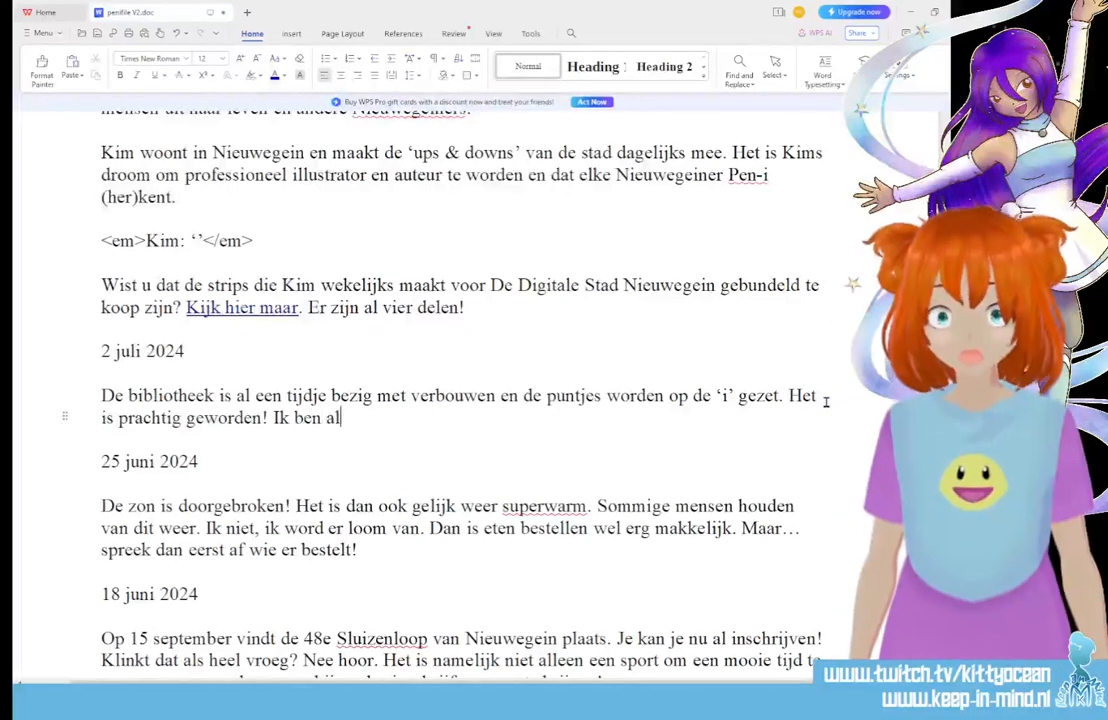
pyautogui.press('BackSpace')
pyautogui.press('BackSpace')
pyautogui.press('BackSpace')
pyautogui.press('BackSpace')
pyautogui.press('BackSpace')
pyautogui.press('BackSpace')
pyautogui.press('BackSpace')
pyautogui.press('BackSpace')
pyautogui.press('BackSpace')
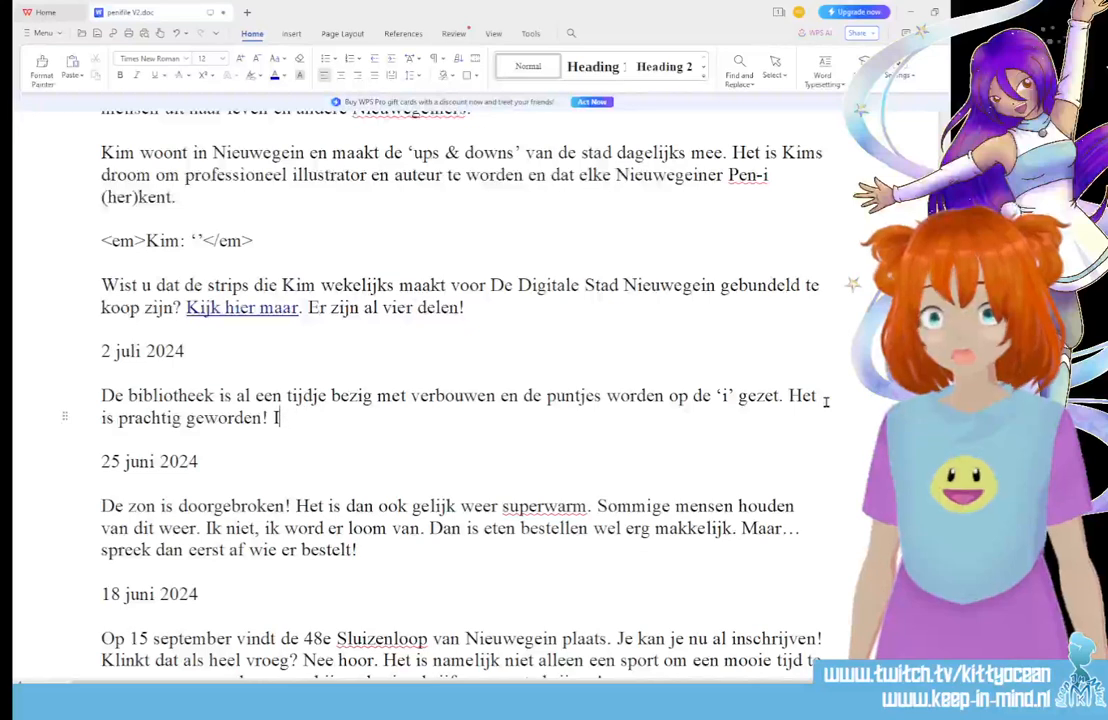
# Step: Continue the 2 juli 2024 entry with "Stijlvol houtwerk, veel werkplekken maar ook nisjes waar je lekker in kunt kruipen en wegdromen."
pyautogui.write('Stijlv')
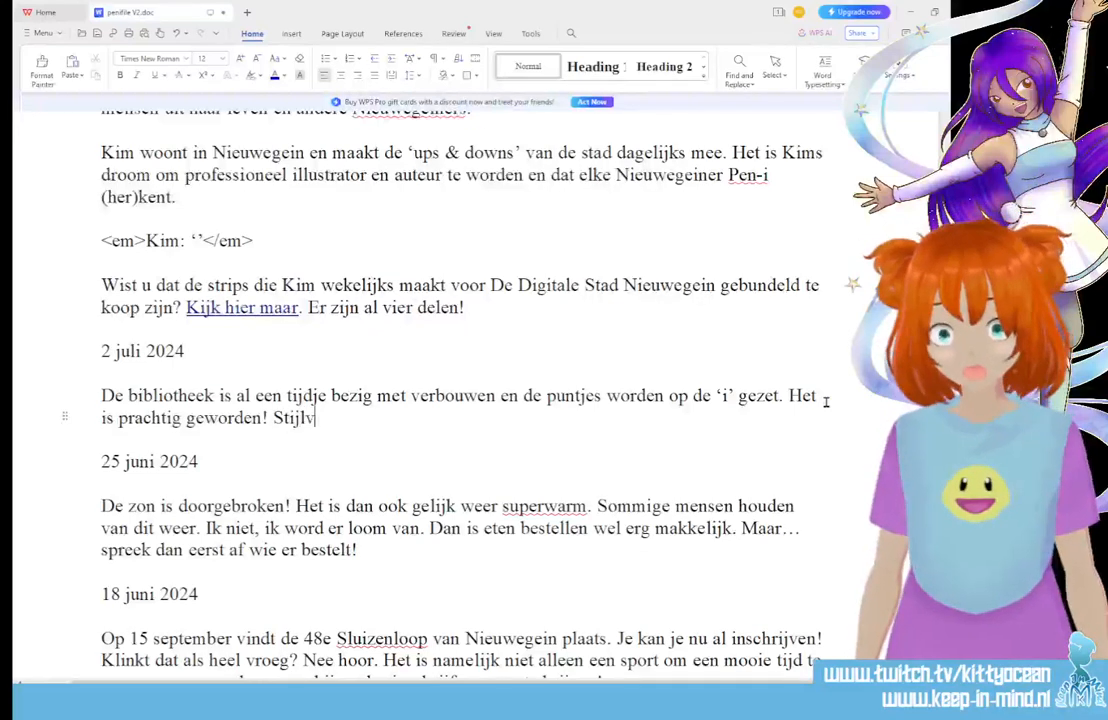
pyautogui.write('ol houtwerk,')
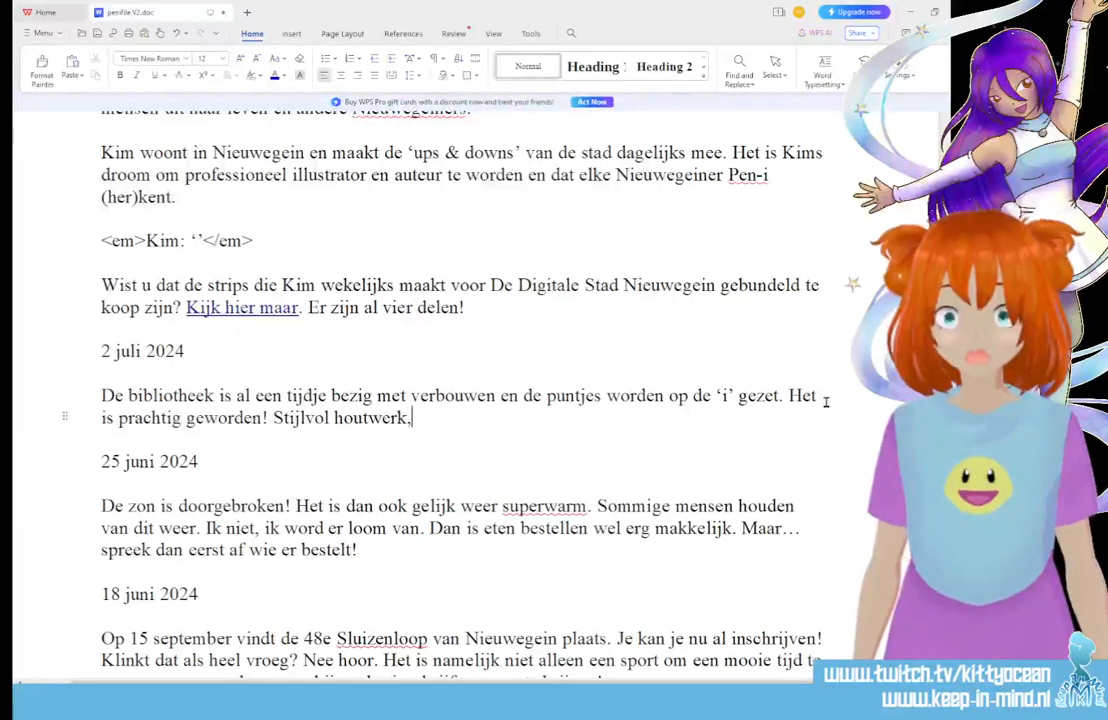
pyautogui.write(' veel werkplekk')
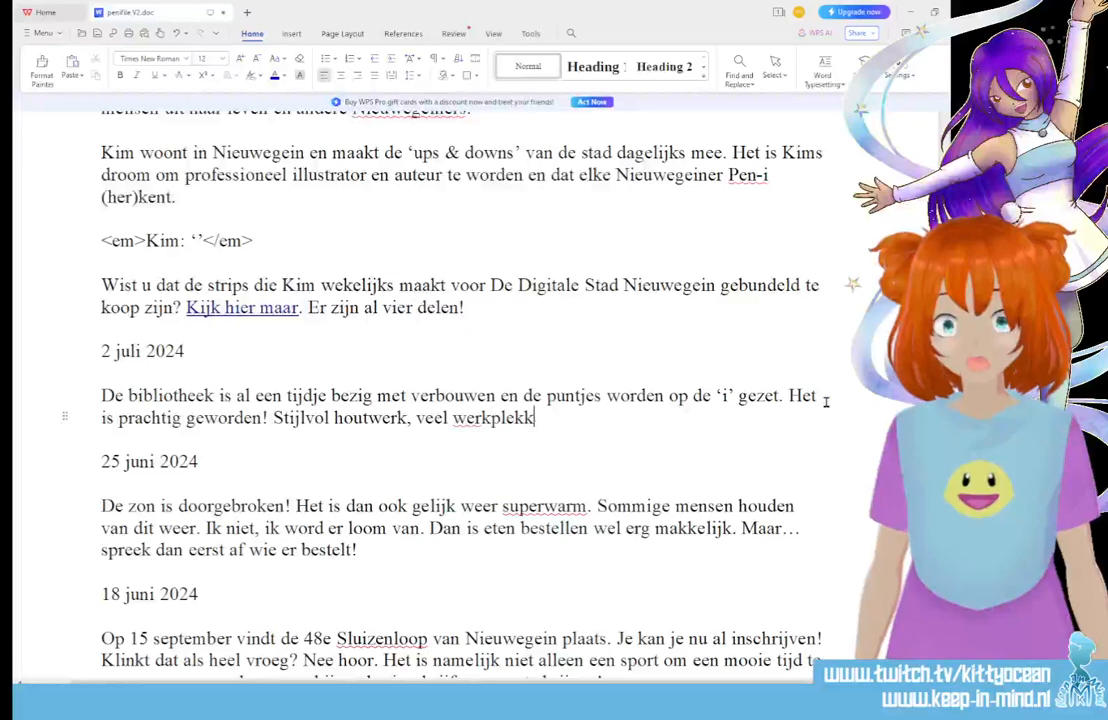
pyautogui.write('en maar ook')
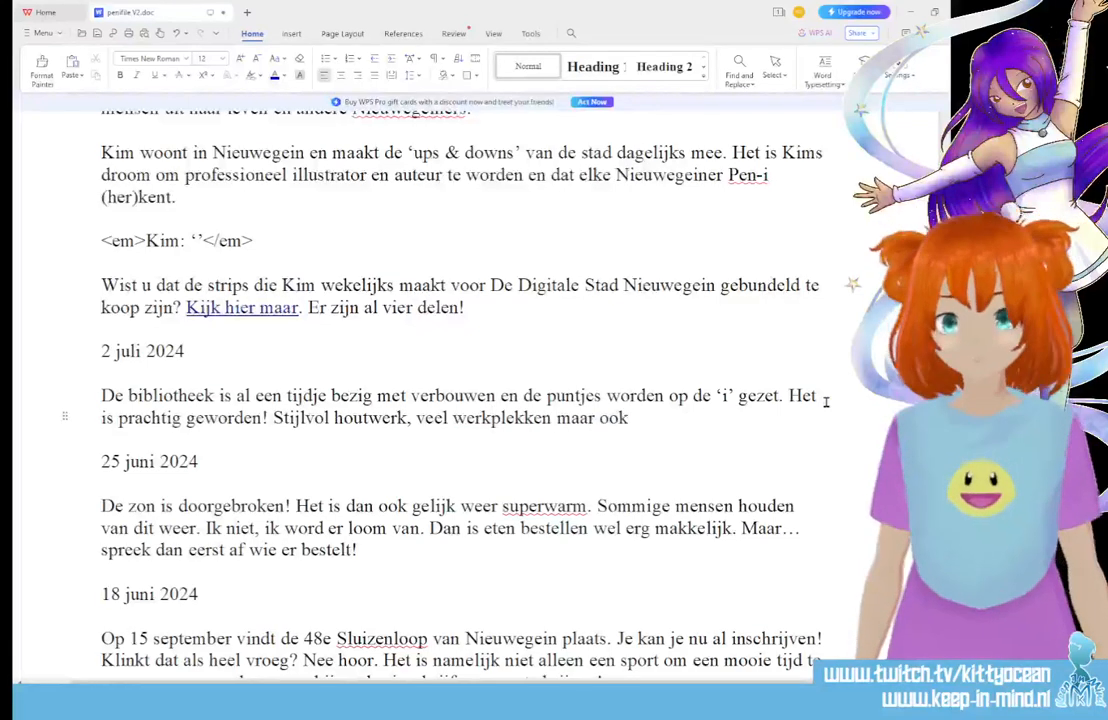
pyautogui.write(' ni')
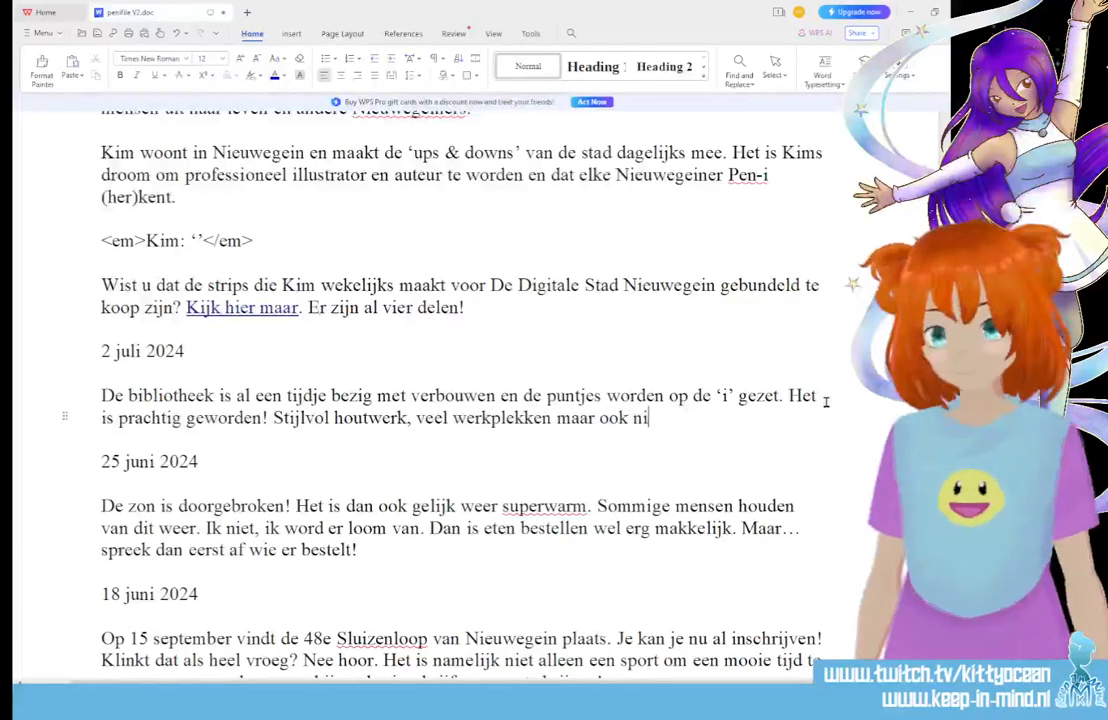
pyautogui.write('sjes waar je')
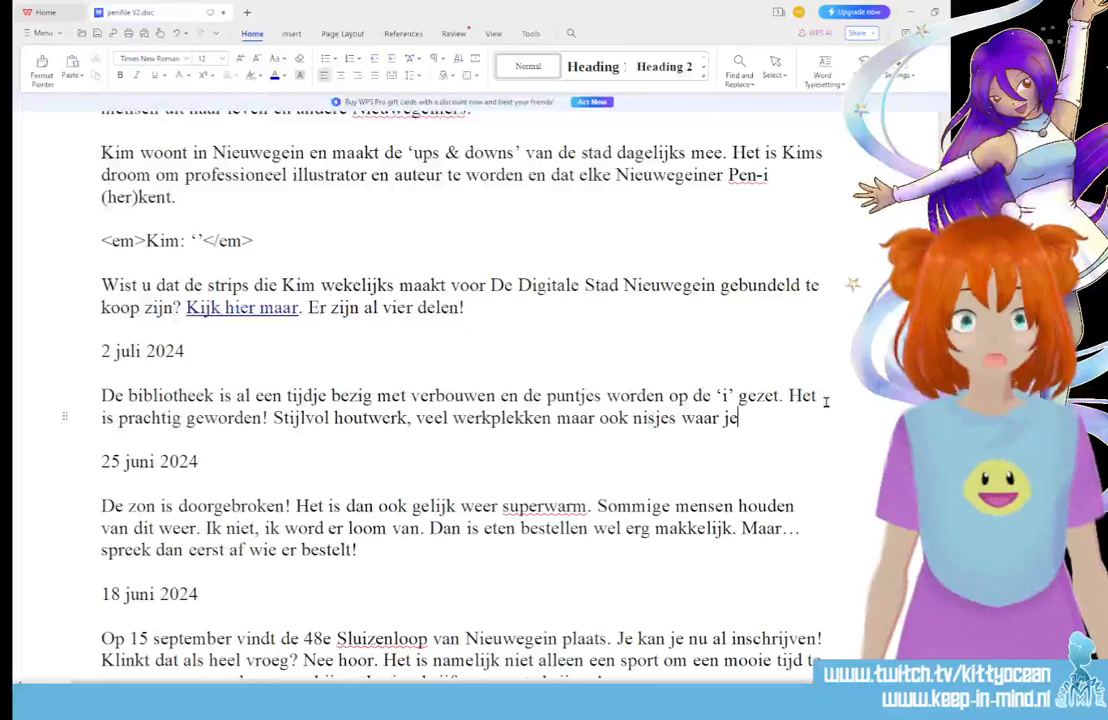
pyautogui.write(' lekker in k')
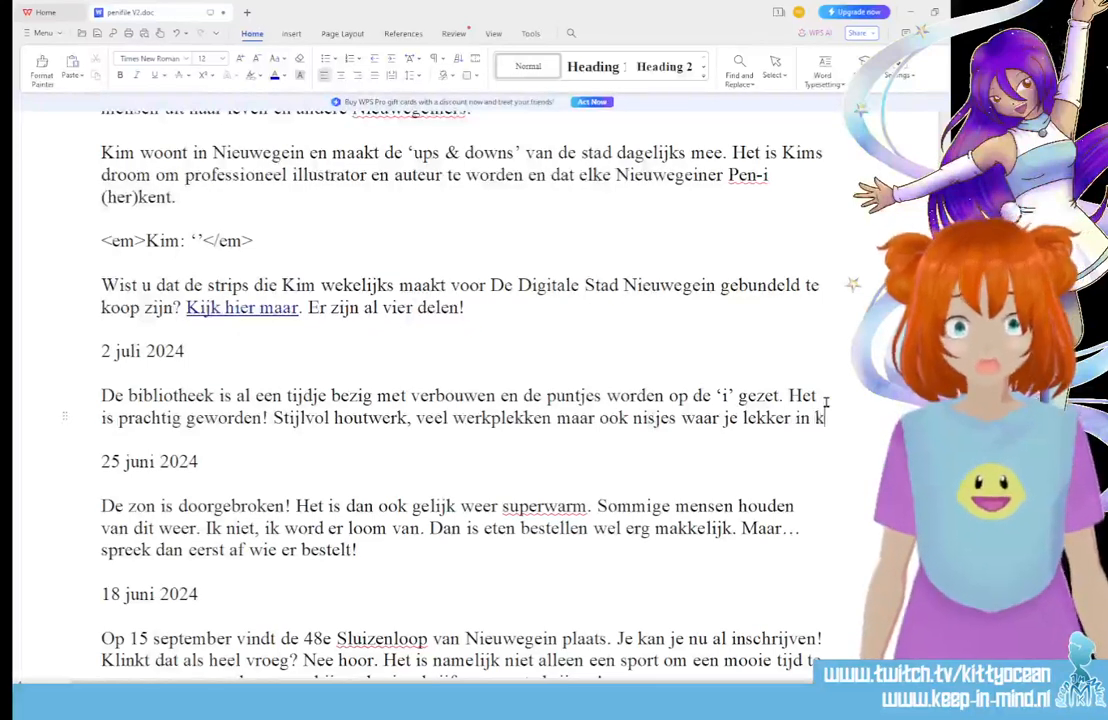
pyautogui.write('unt kruipen en')
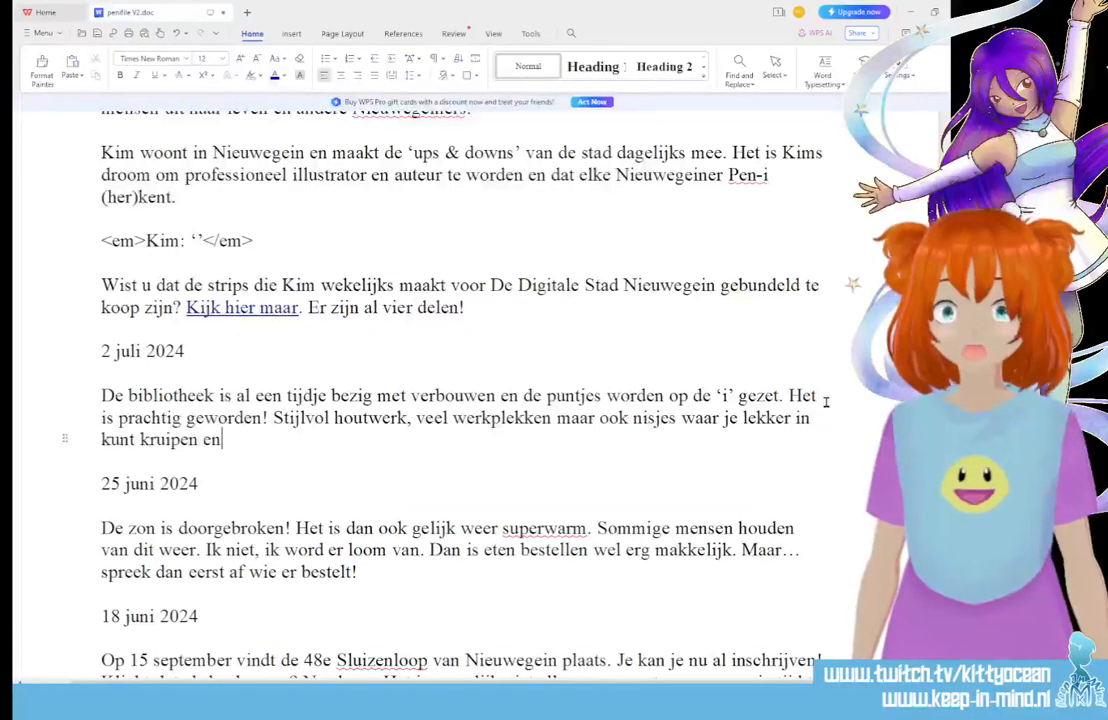
pyautogui.write(' wegdromen.')
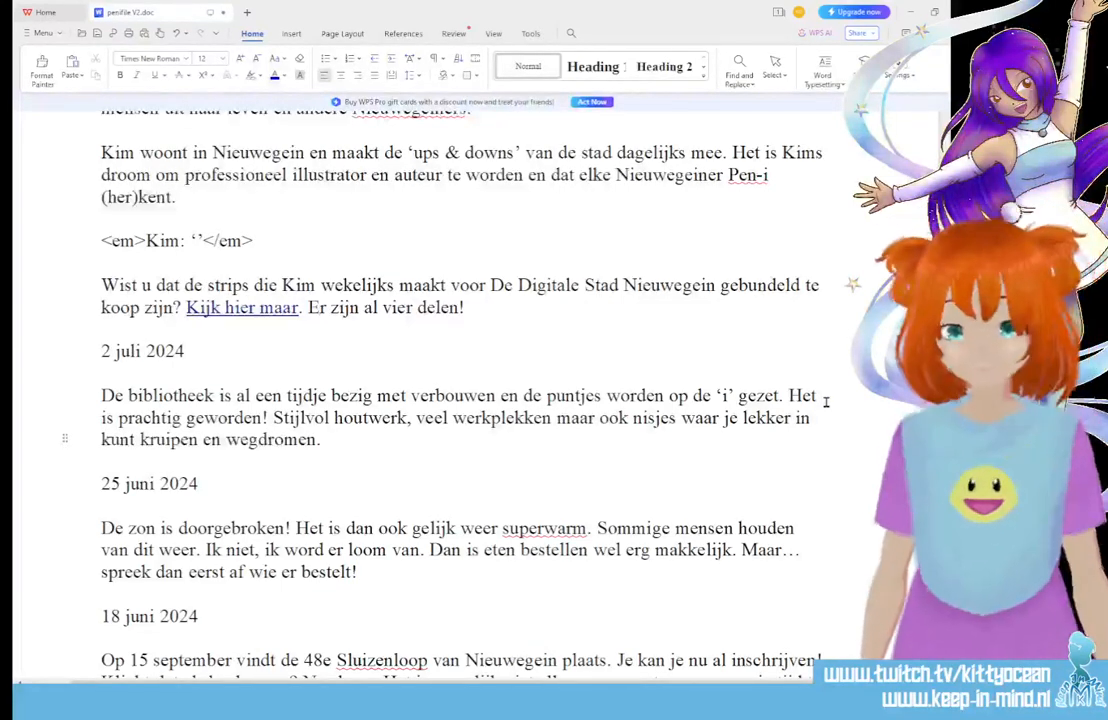
# Step: Continue the 2 juli 2024 entry with "Met mijn boeken en de Pen-i strips, bijvoorbeeld, te vinden op het Nieuwegein-plein"
pyautogui.write('Met ')
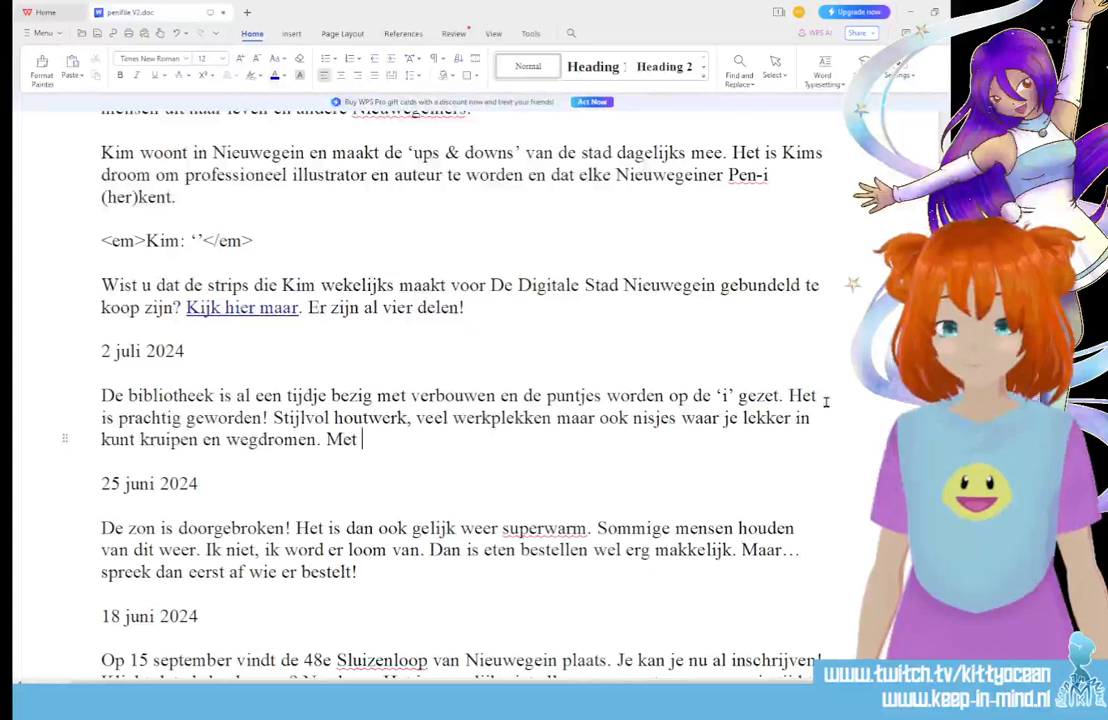
pyautogui.write('mijn boeken en')
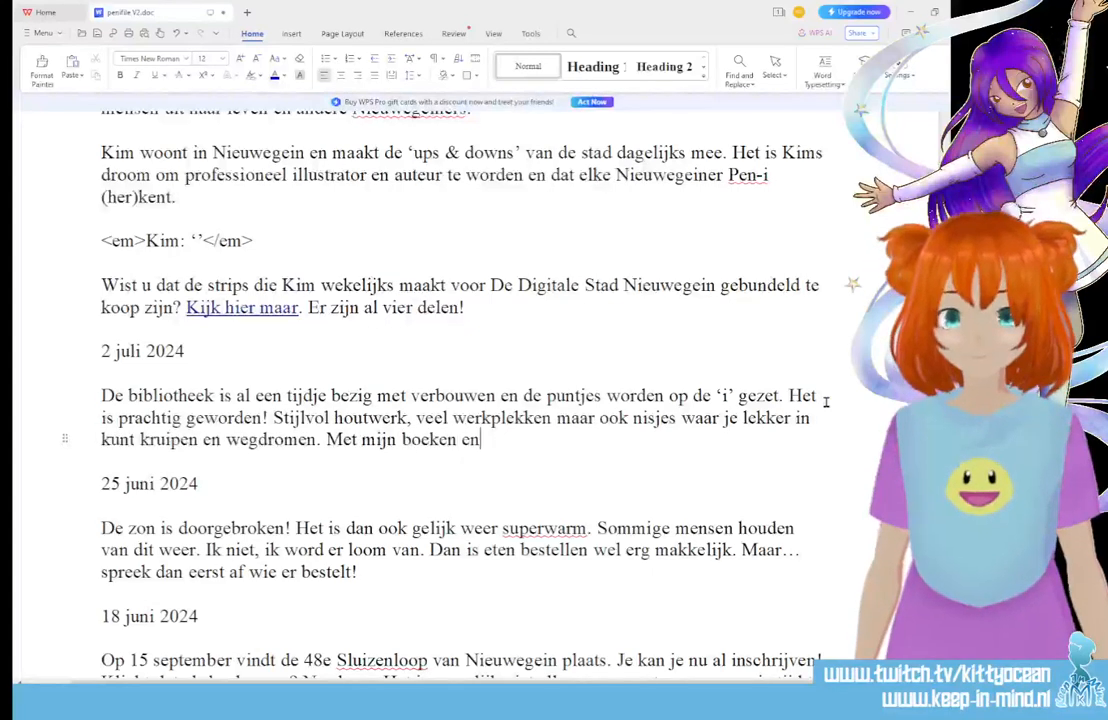
pyautogui.write(' de Pen-I str')
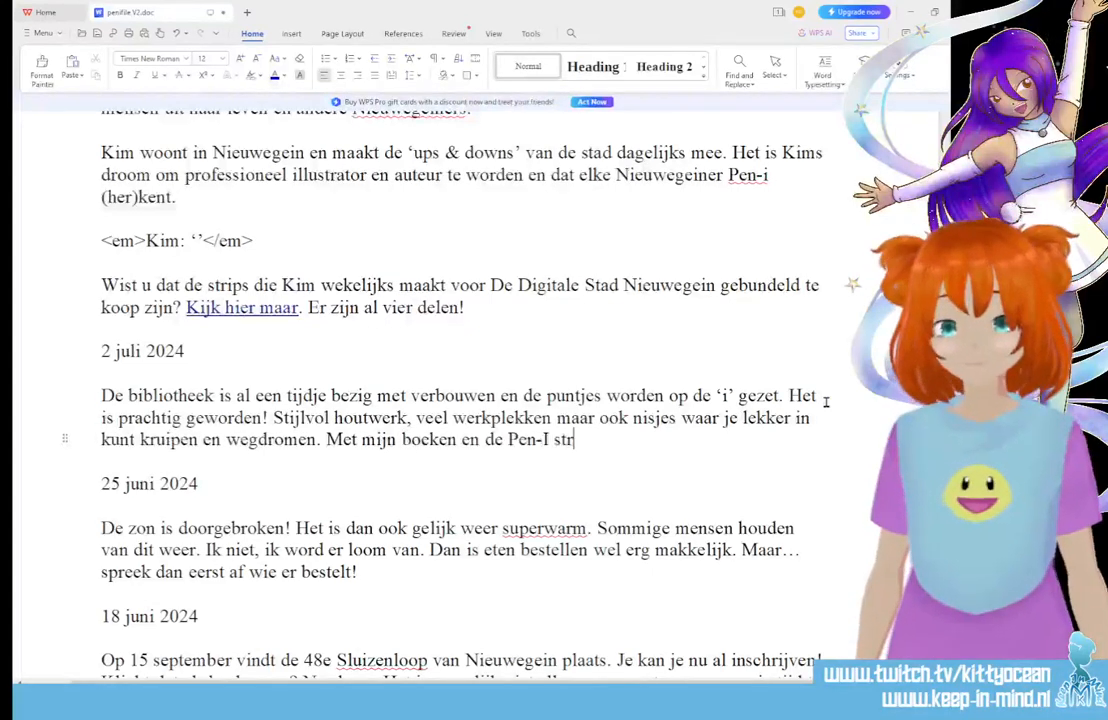
pyautogui.write('ips, bijvoorbeeld, te')
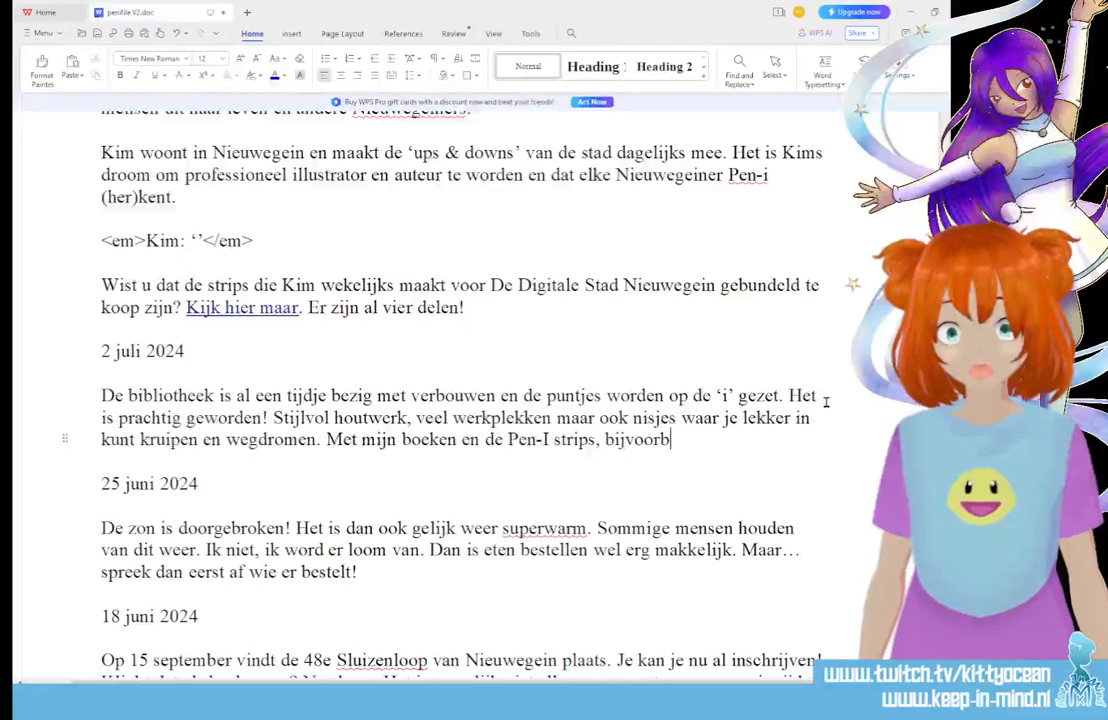
pyautogui.write('en po')
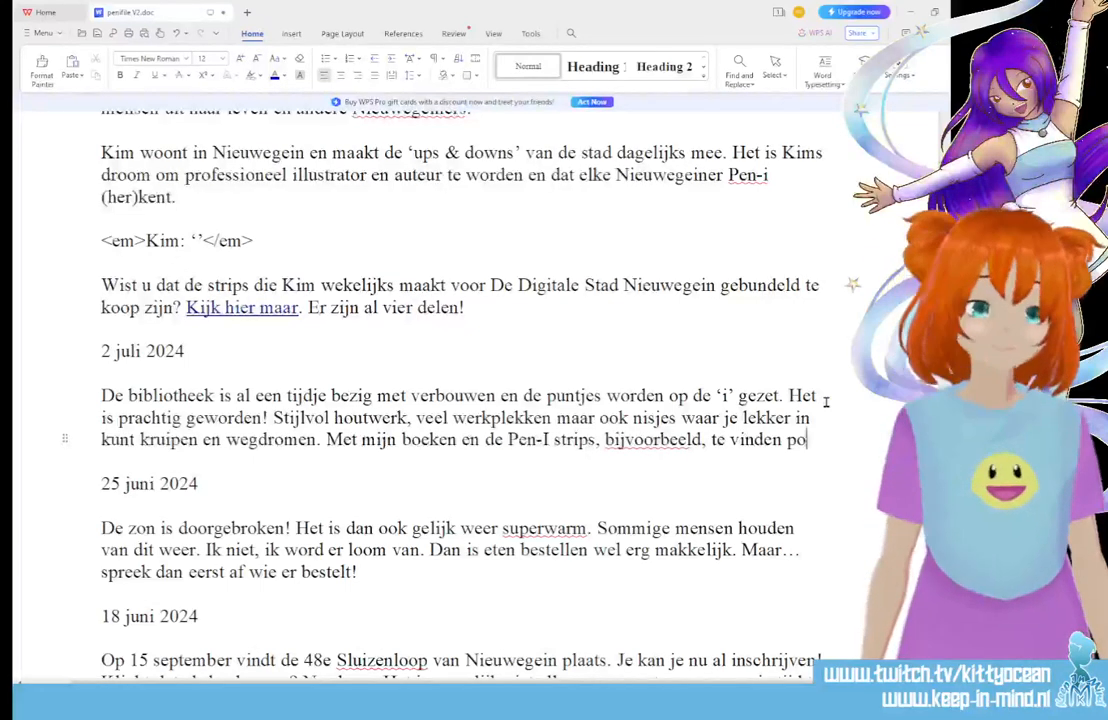
pyautogui.press('BackSpace')
pyautogui.press('BackSpace')
pyautogui.press('BackSpace')
pyautogui.write('op ')
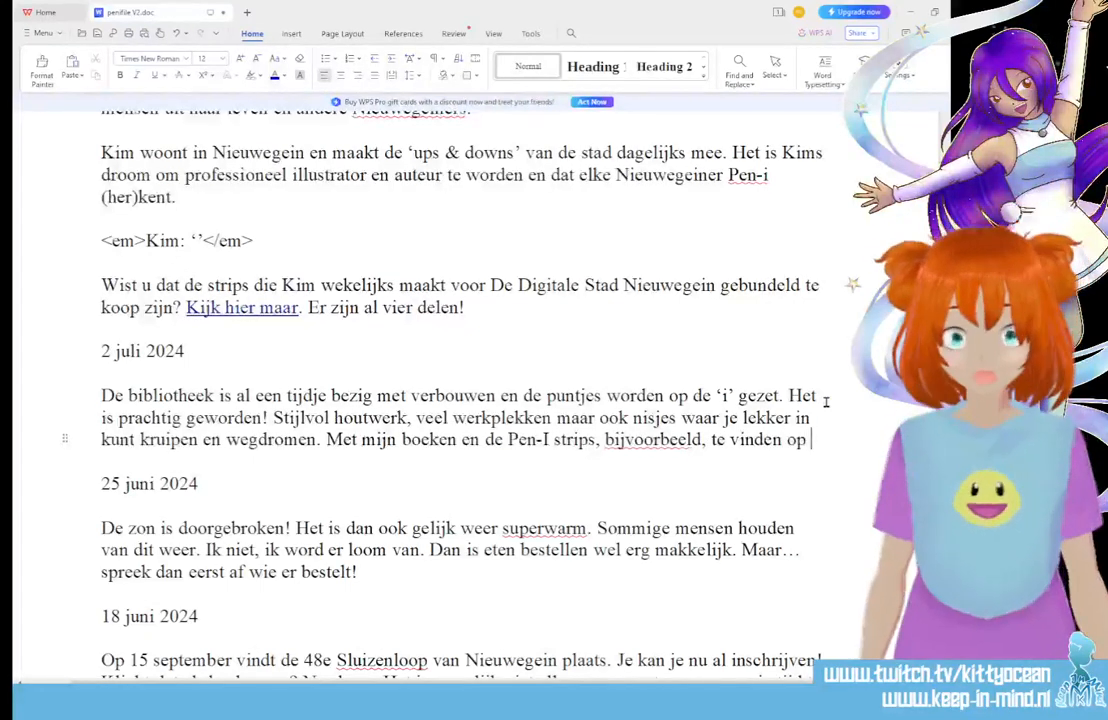
pyautogui.write('het Nieuwegein-plein')
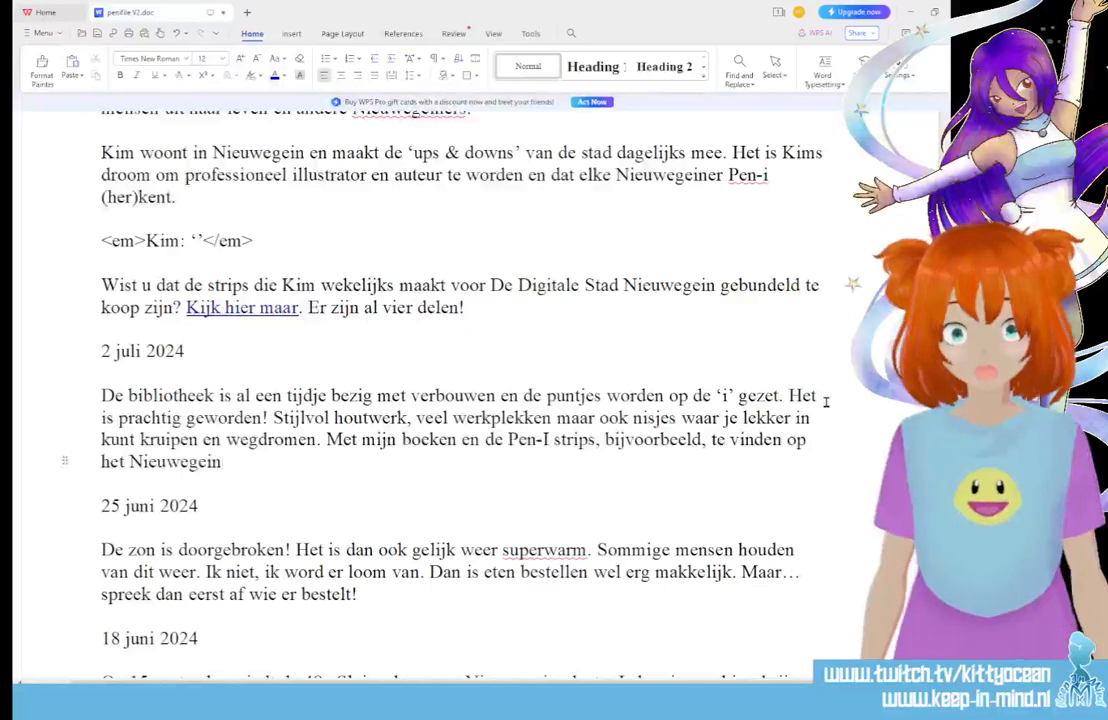
pyautogui.doubleClick(545, 439)
pyautogui.write('i')
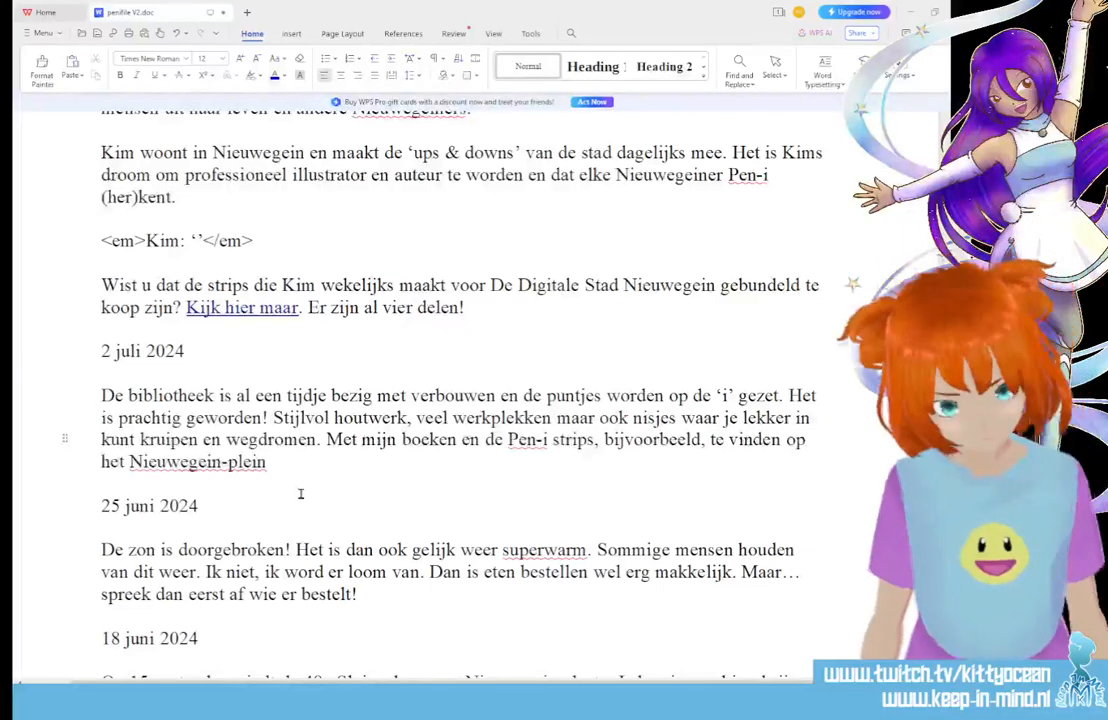
# Step: Complete the last sentence of the 2 juli 2024 entry with "op de tussen-etage, vlak bij de lift!"
pyautogui.click(285, 461)
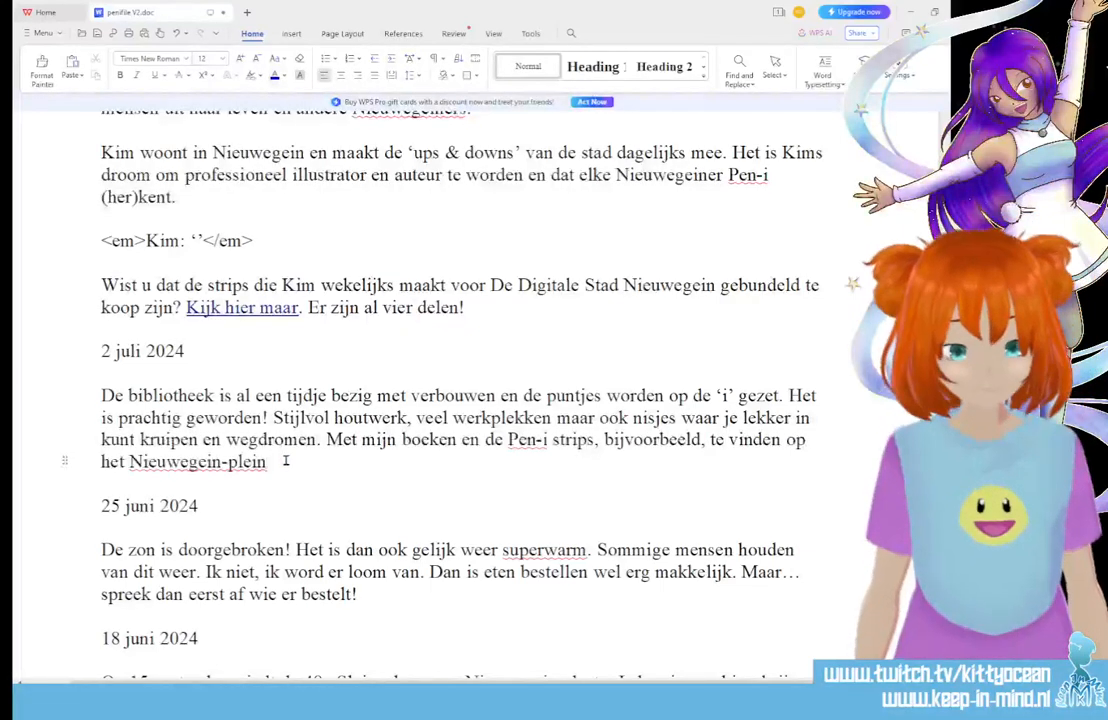
pyautogui.write('op de t')
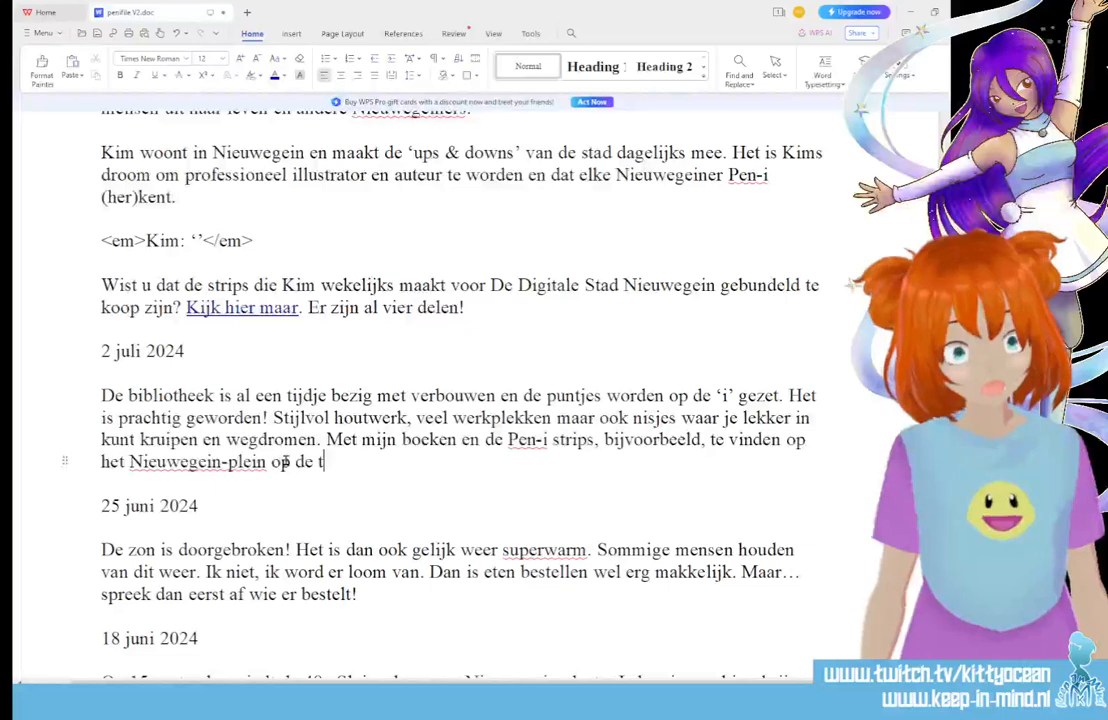
pyautogui.write('ussen-et')
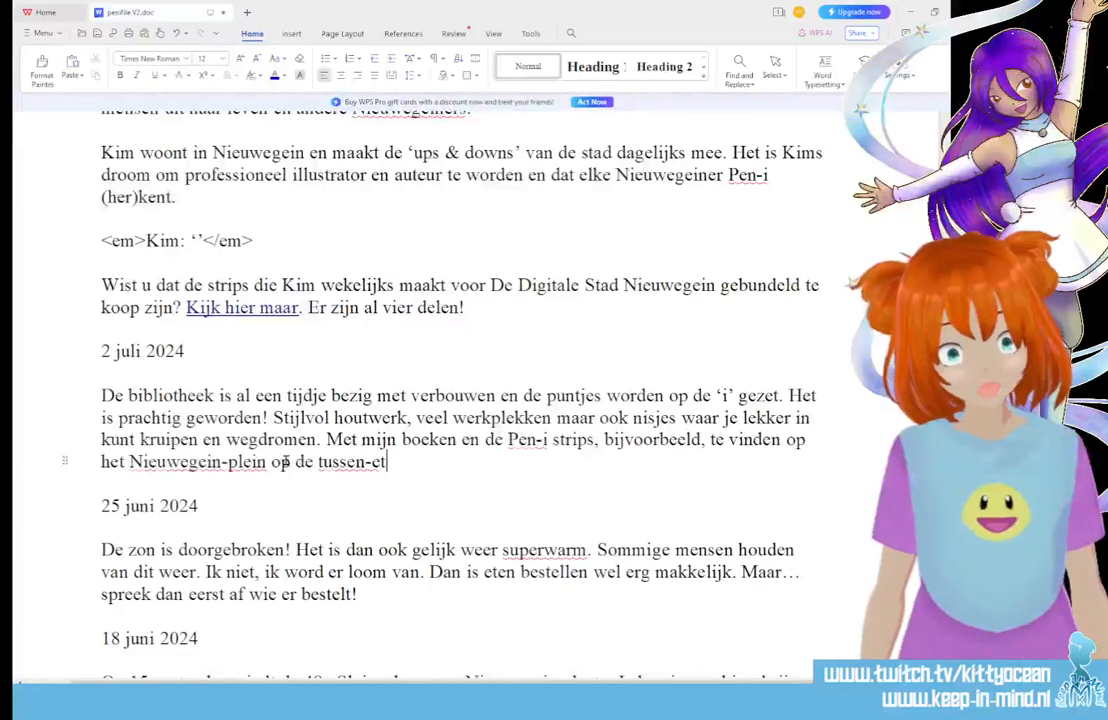
pyautogui.write('age!')
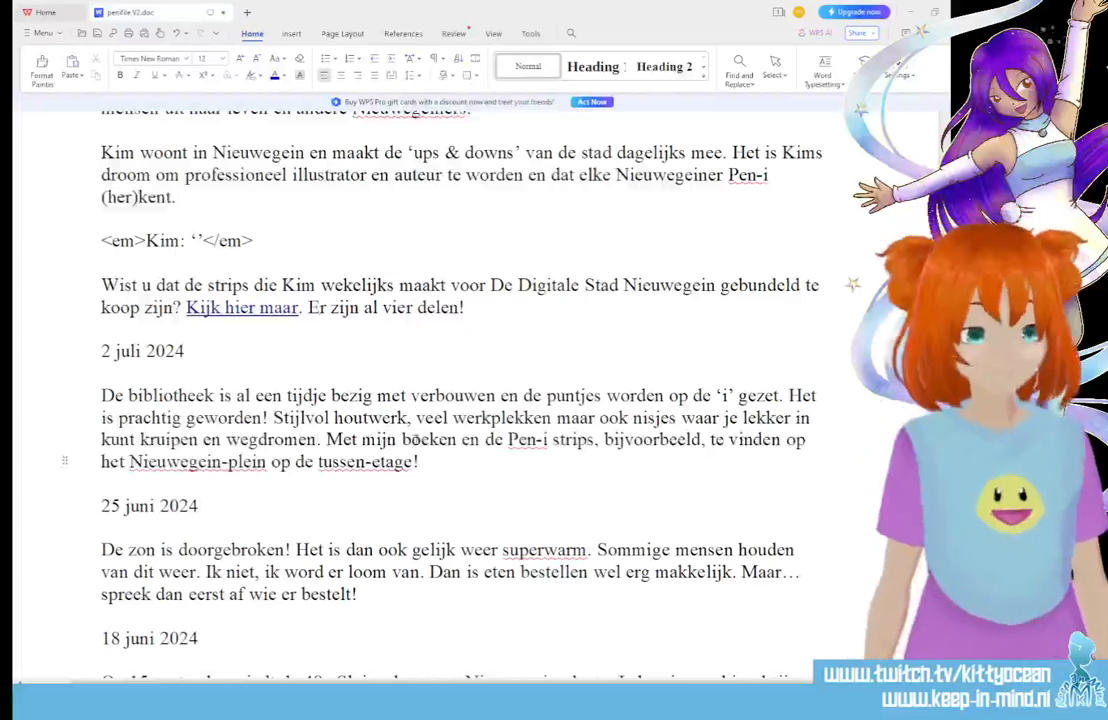
pyautogui.write(', vlak b')
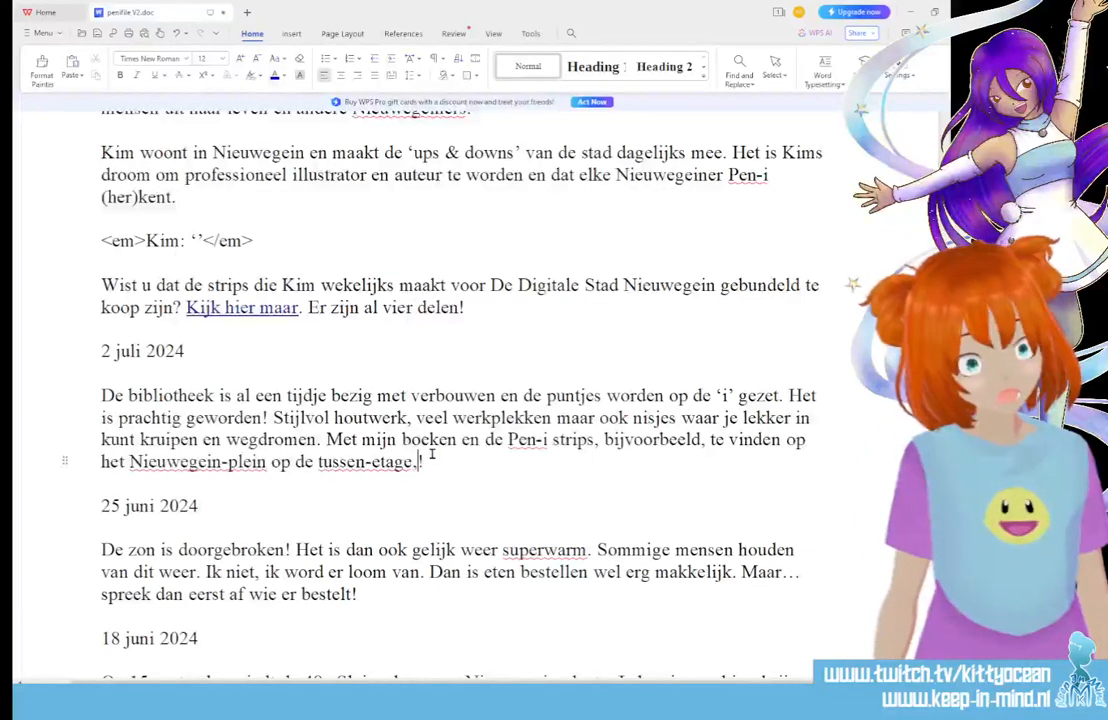
pyautogui.write('ij ')
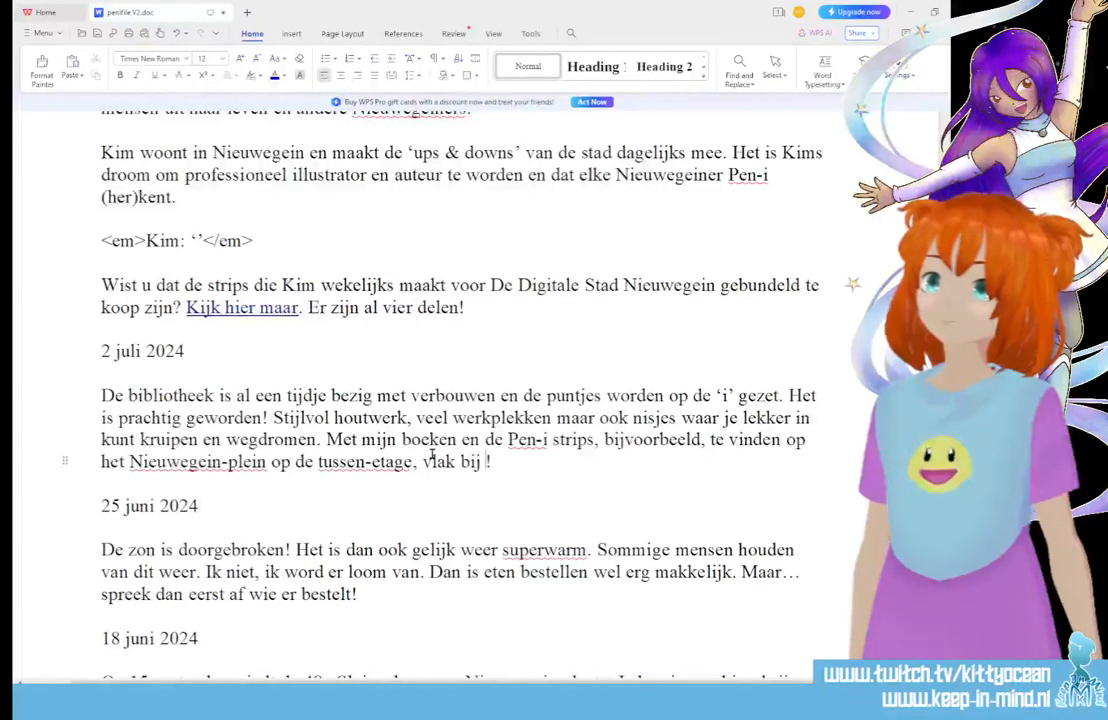
pyautogui.write('de lift')
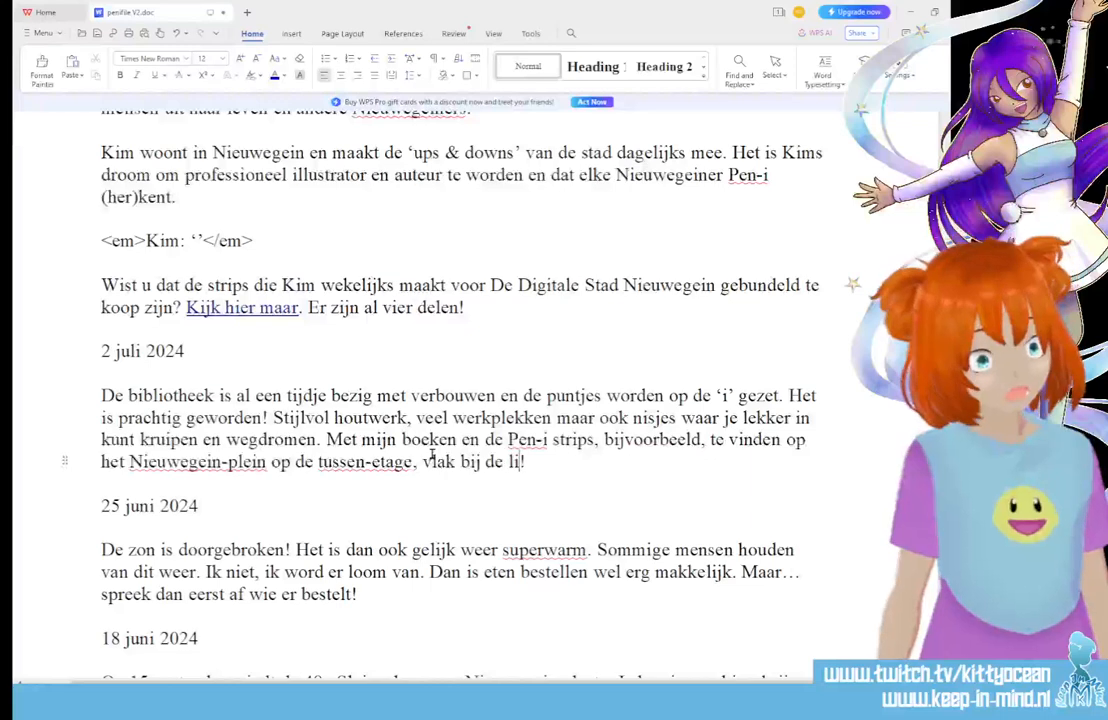
# Step: Enclose the word tussen-etage in the 2 juli 2024 entry in single quotation marks
pyautogui.click(416, 418)
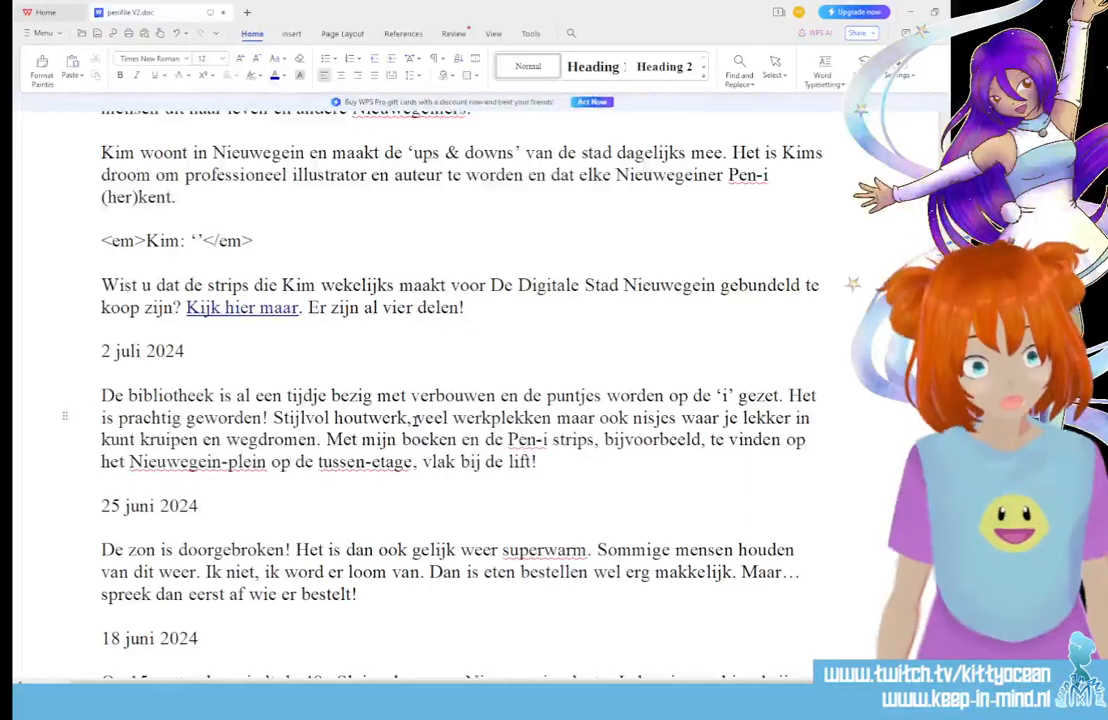
pyautogui.rightClick(323, 462)
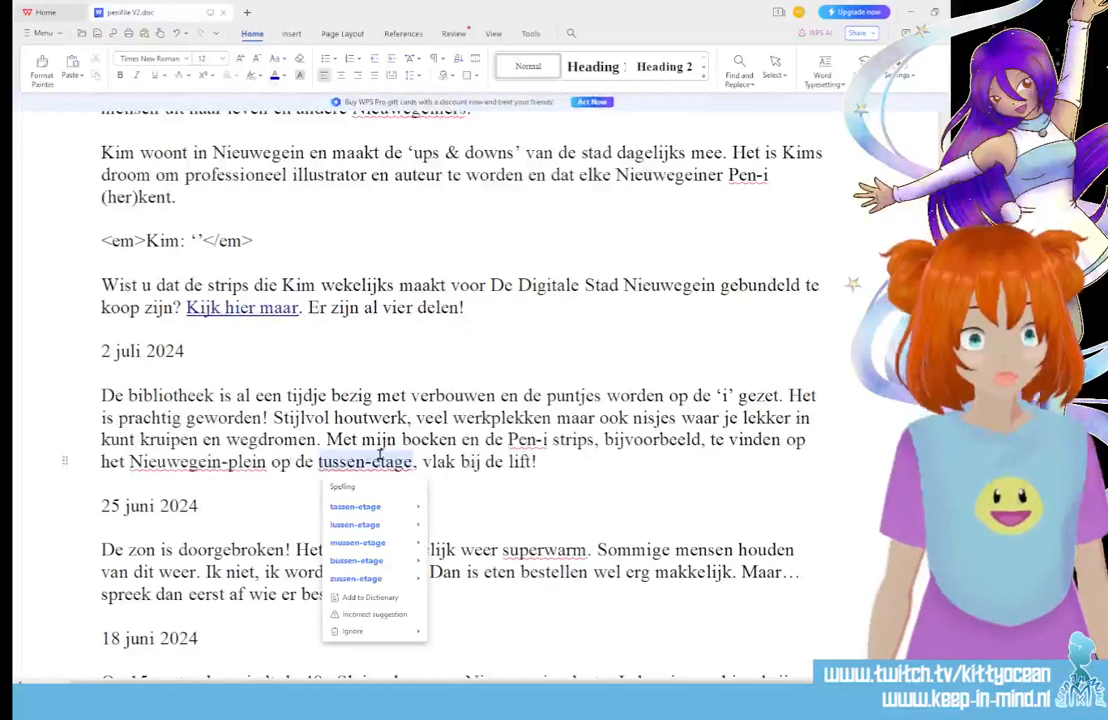
pyautogui.write("'")
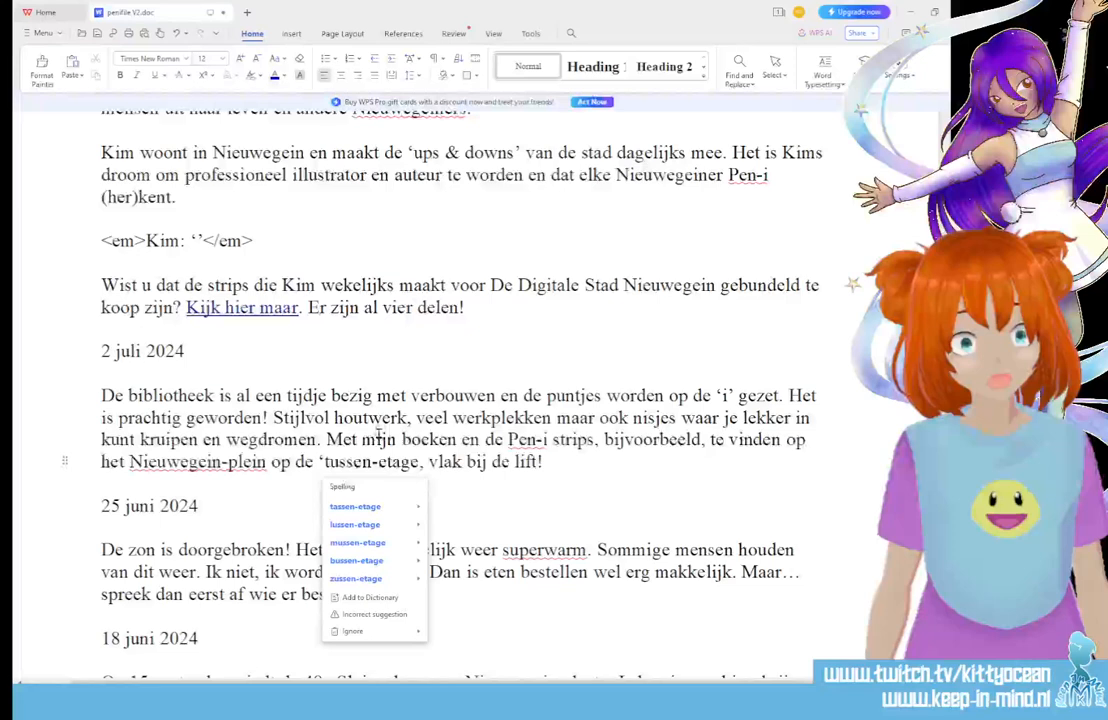
pyautogui.click(424, 461)
pyautogui.write("'")
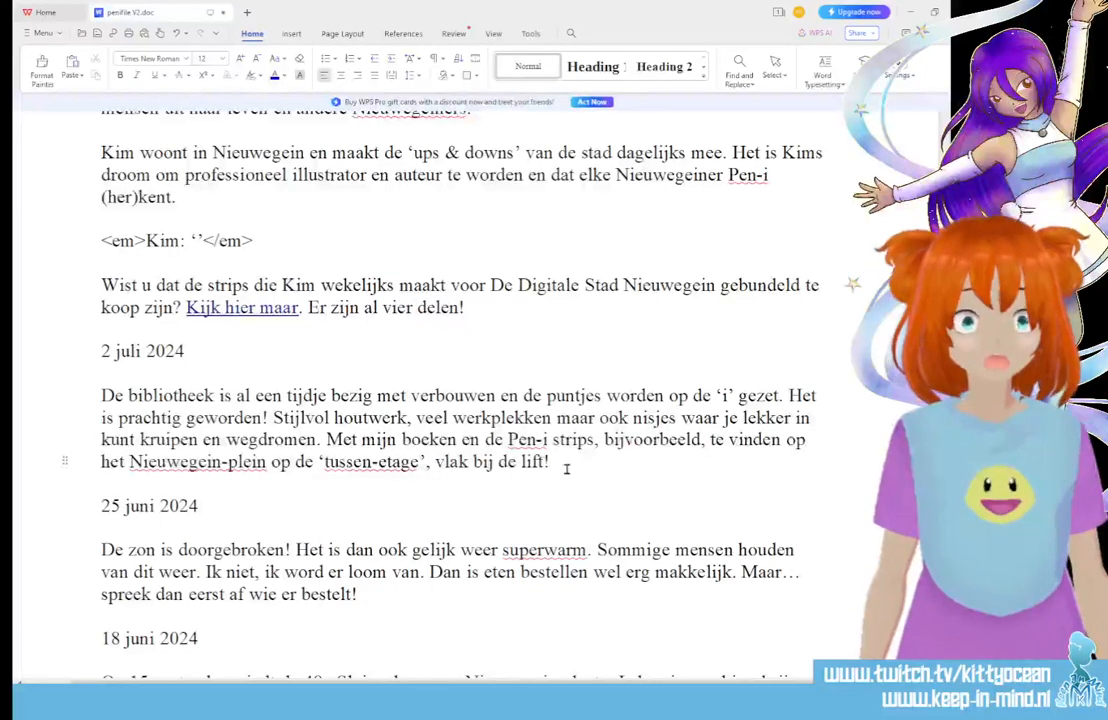
# Step: Proofread the 2 juli 2024 paragraph, removing the comma after "strips" and joining "vlak bij" into "vlakbij"
pyautogui.moveTo(552, 462); pyautogui.dragTo(101, 395)
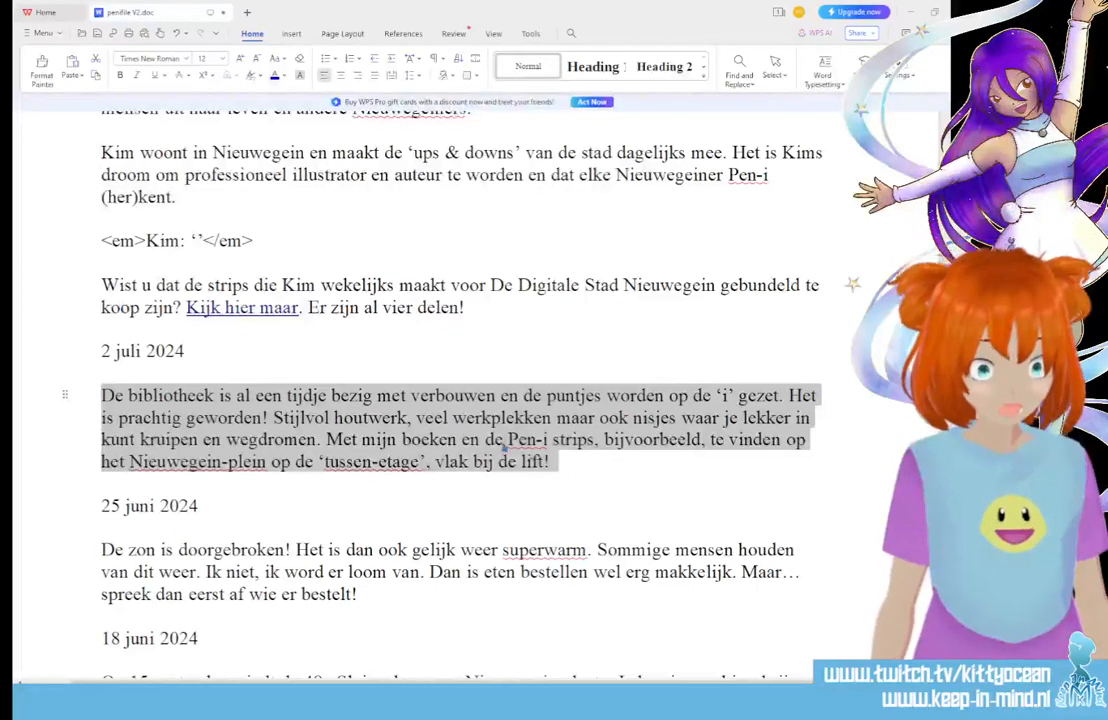
pyautogui.click(565, 464)
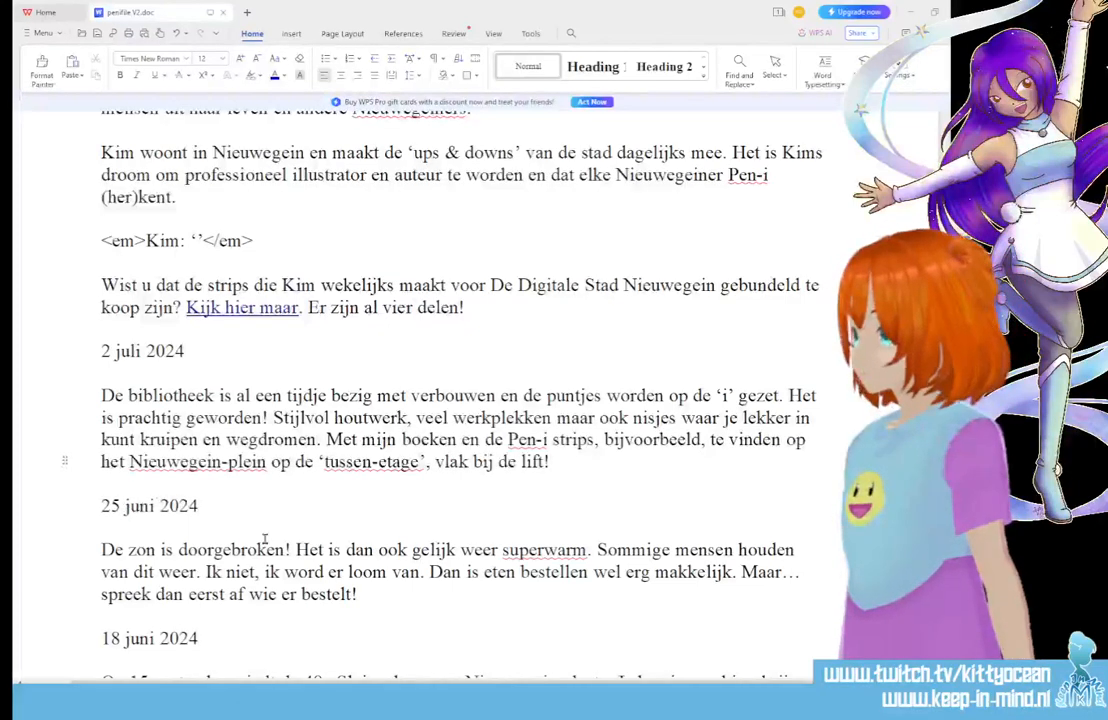
pyautogui.click(598, 440)
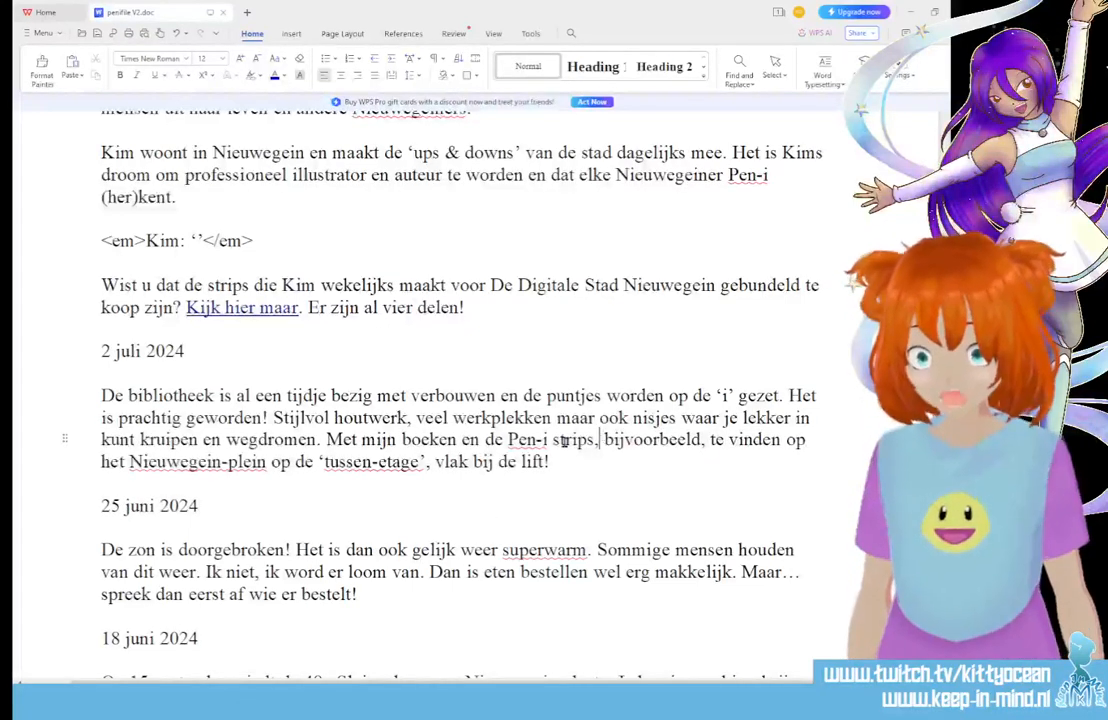
pyautogui.press('BackSpace')
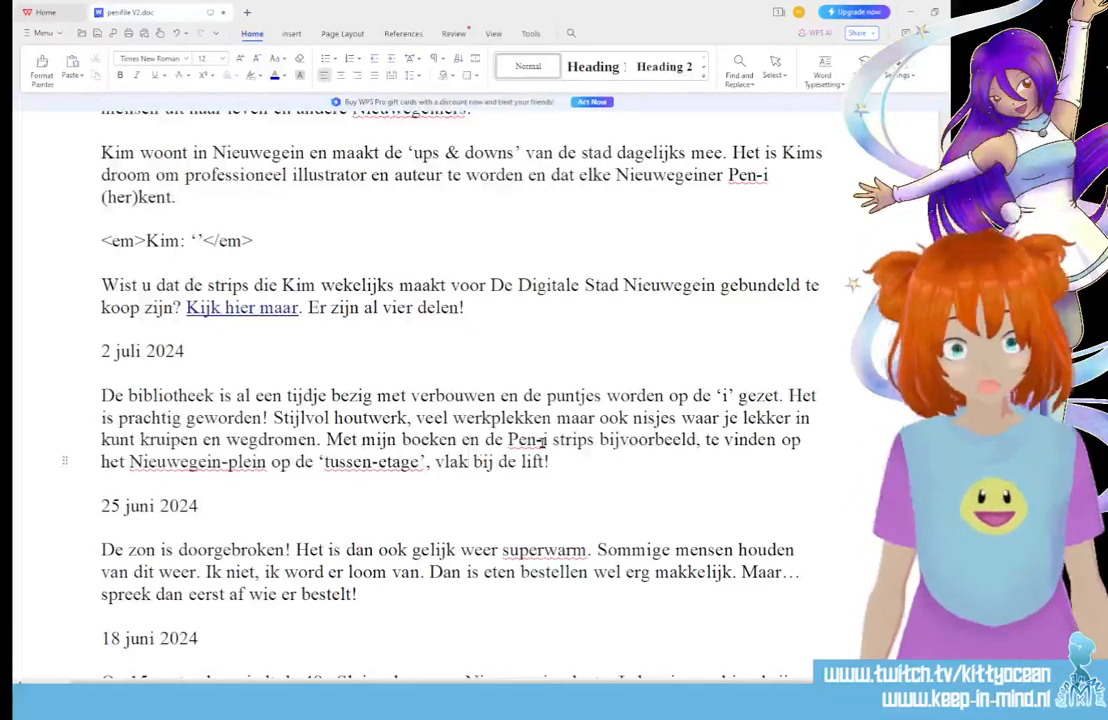
pyautogui.press('BackSpace')
pyautogui.click(411, 437)
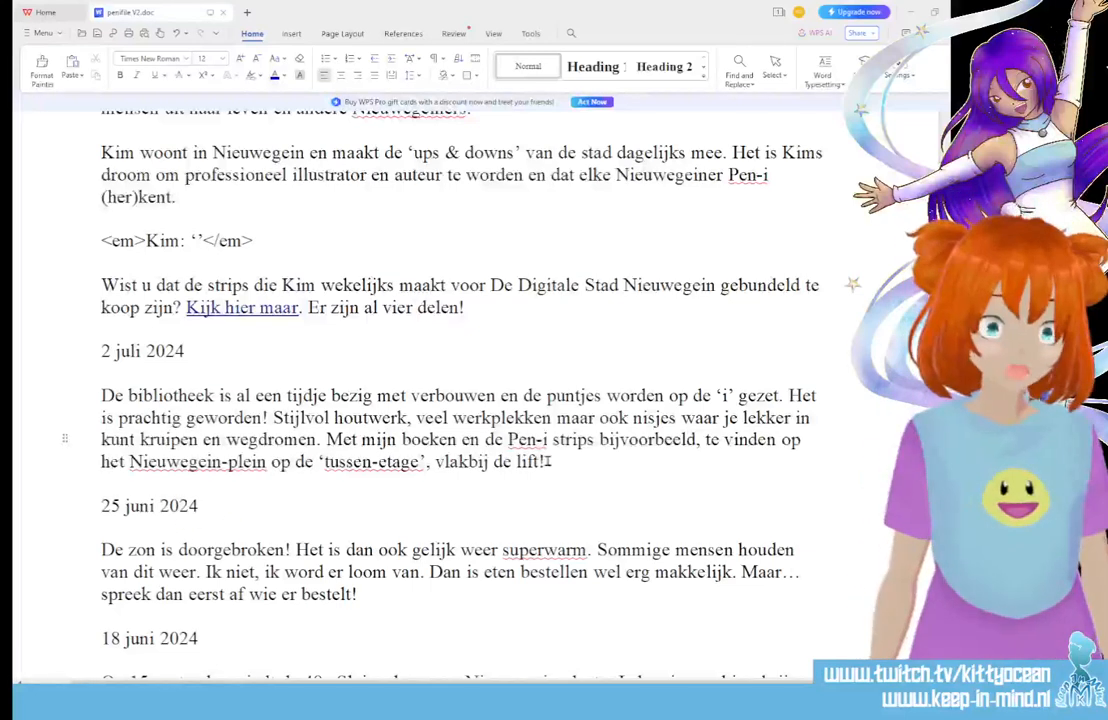
pyautogui.moveTo(546, 462); pyautogui.dragTo(75, 400)
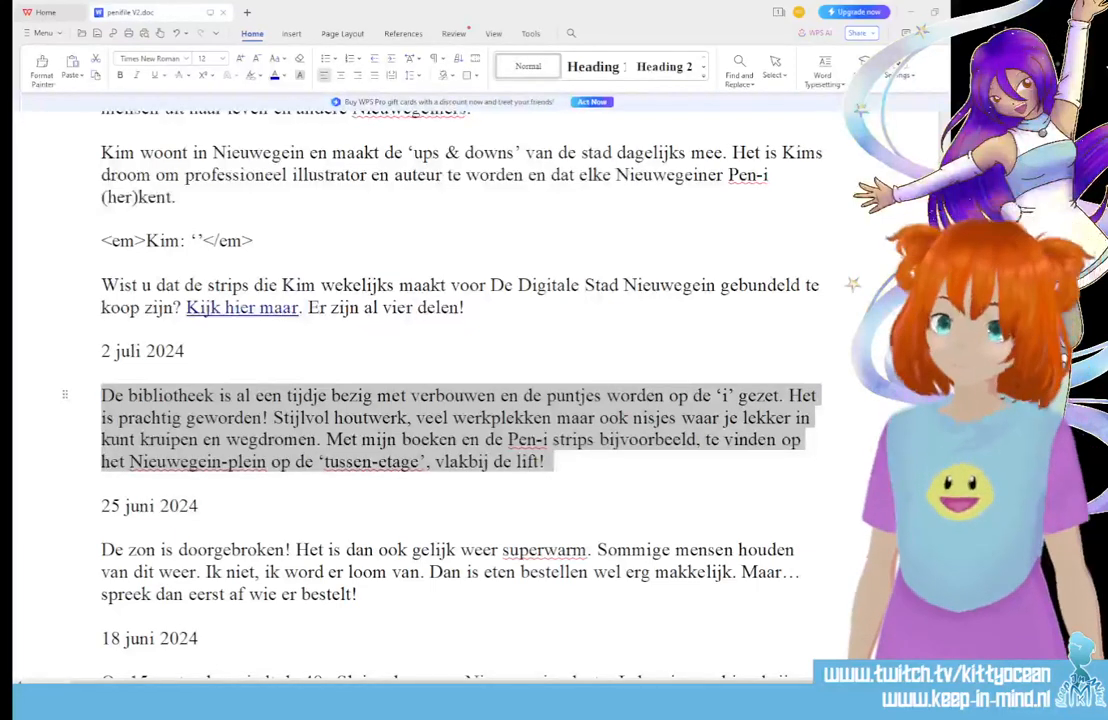
pyautogui.click(389, 508)
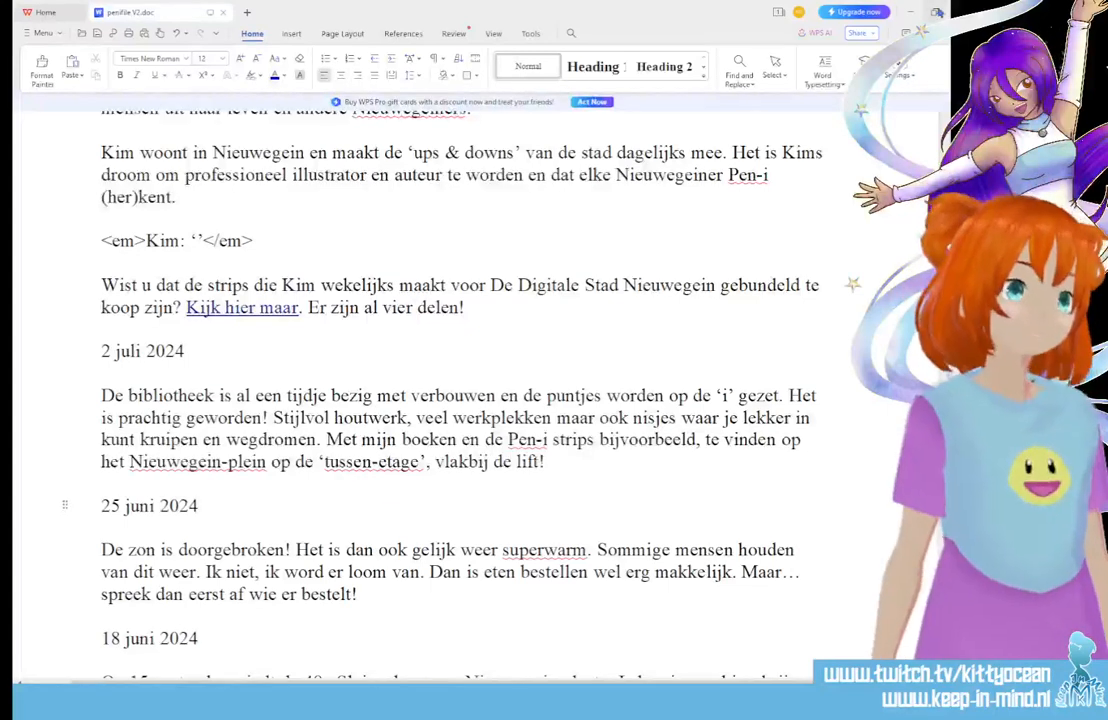
# Step: Put away the document and the Snipping Tool capture of strip 843, and open Chi 2.png in Clip Studio Paint
pyautogui.click(908, 14)
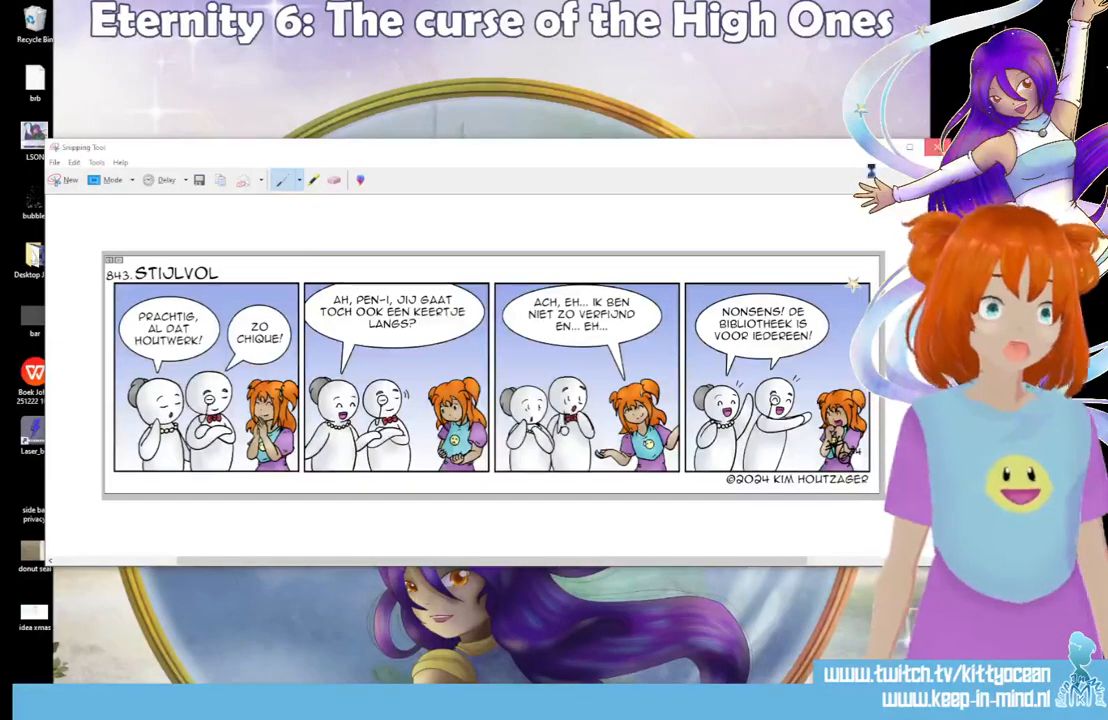
pyautogui.hotkey('alt', 'F4')
pyautogui.click(548, 365)
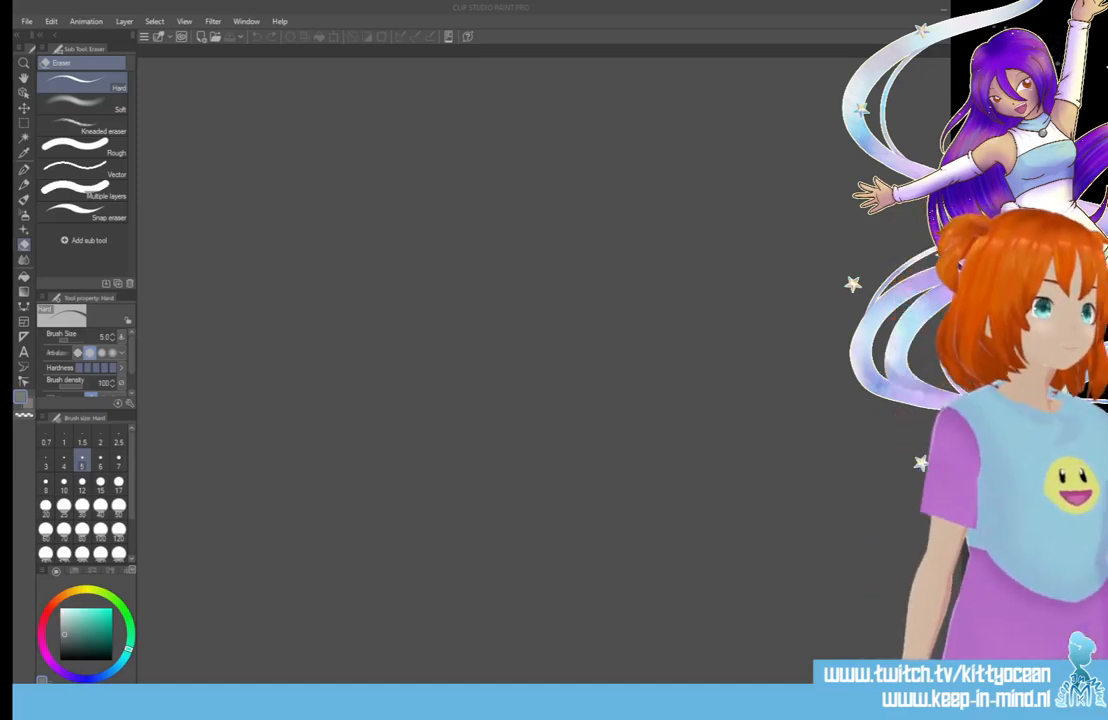
pyautogui.moveTo(652, 398); pyautogui.dragTo(532, 346)
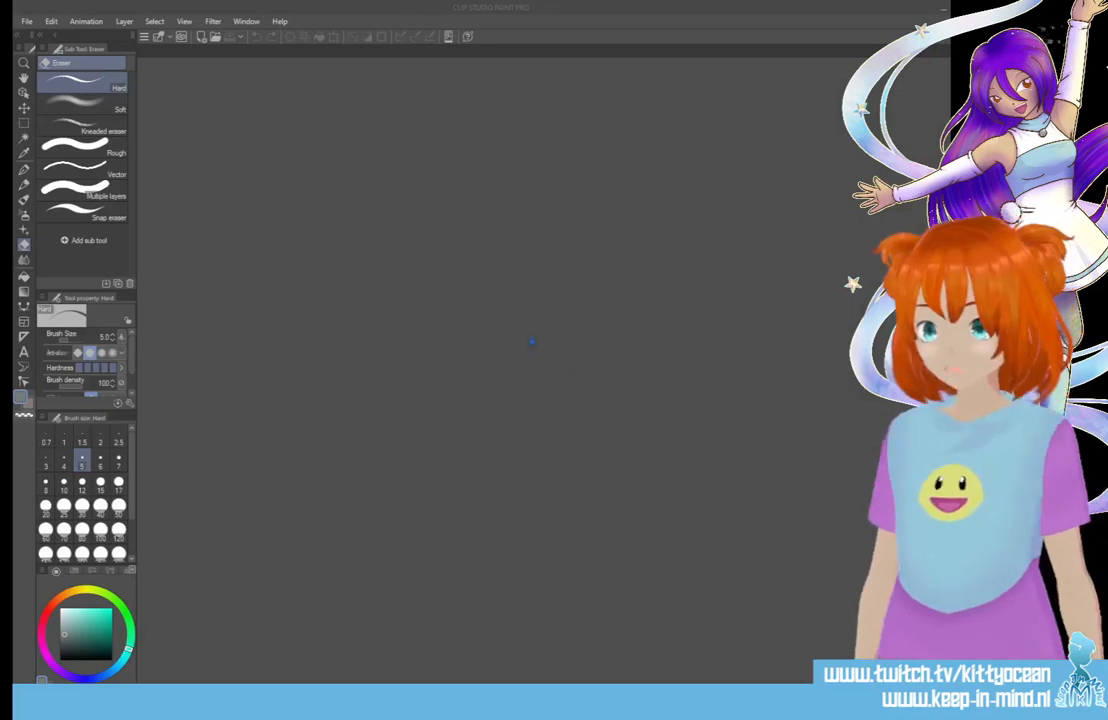
# Step: Flip the pink chibi drawing in Chi 2.png horizontally and apply the transformation
pyautogui.click(27, 21)
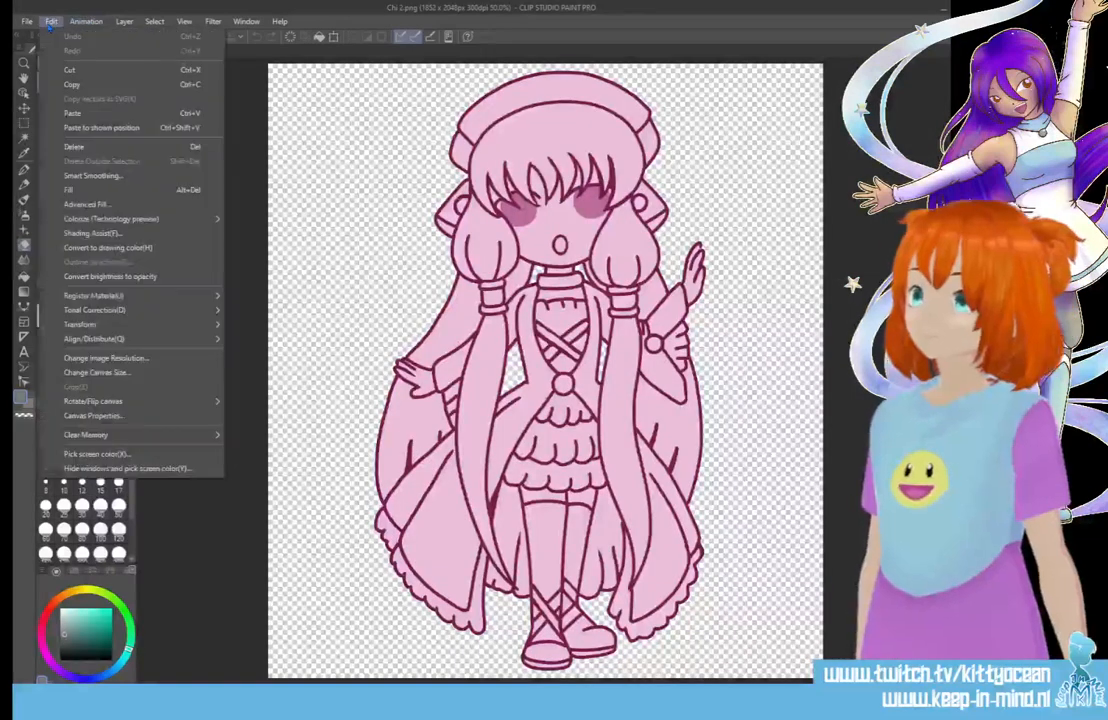
pyautogui.moveTo(52, 22)
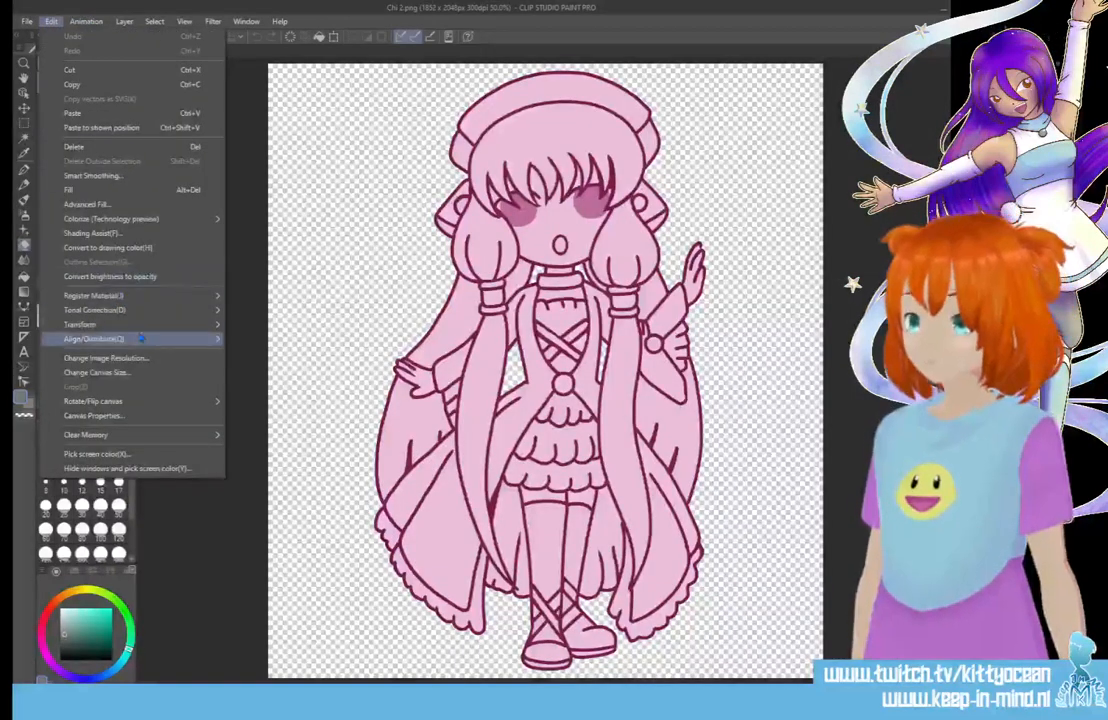
pyautogui.moveTo(150, 324)
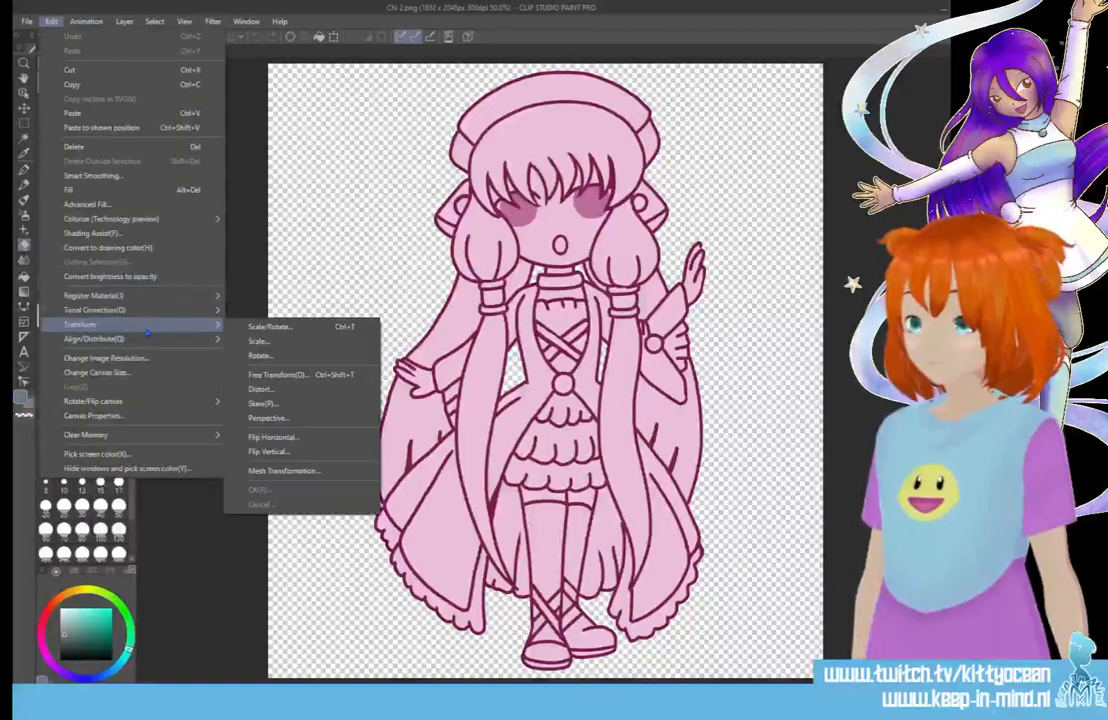
pyautogui.click(305, 437)
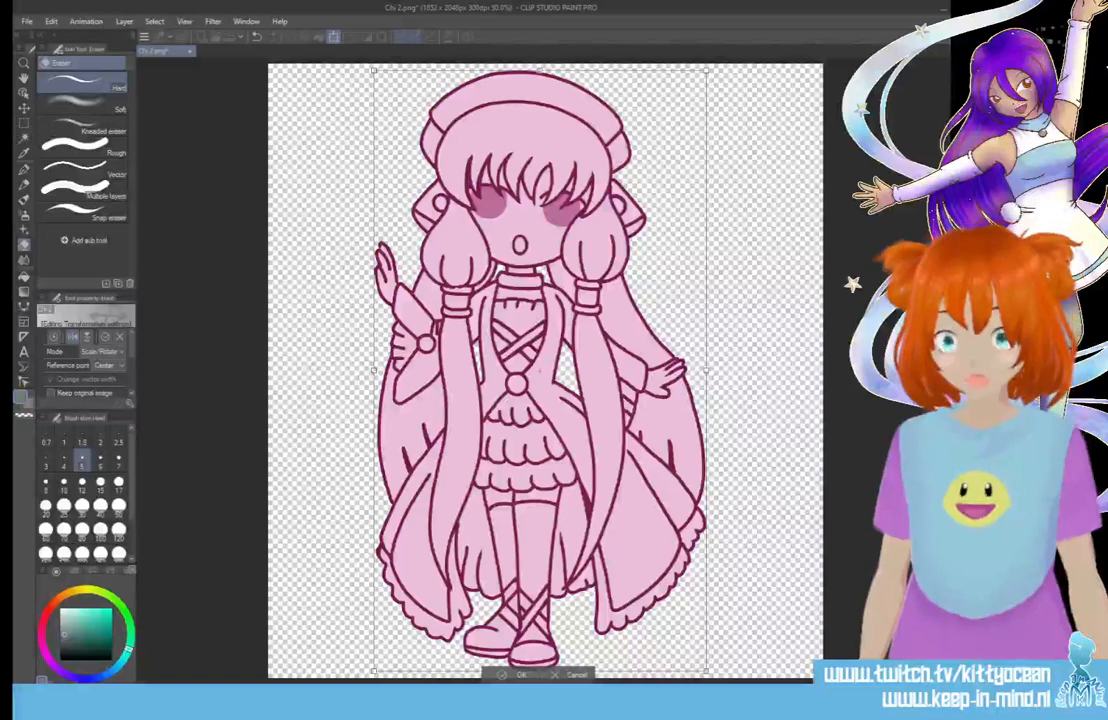
pyautogui.click(514, 676)
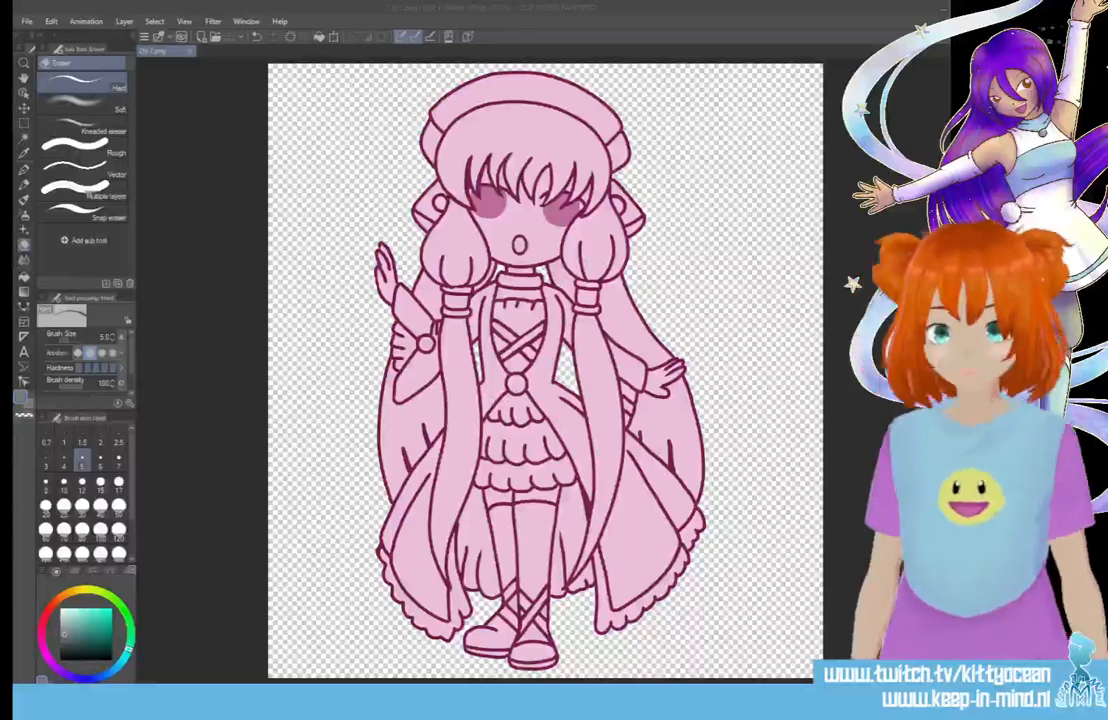
pyautogui.hotkey('alt', 'Tab')
pyautogui.moveTo(930, 188); pyautogui.dragTo(14, 8)
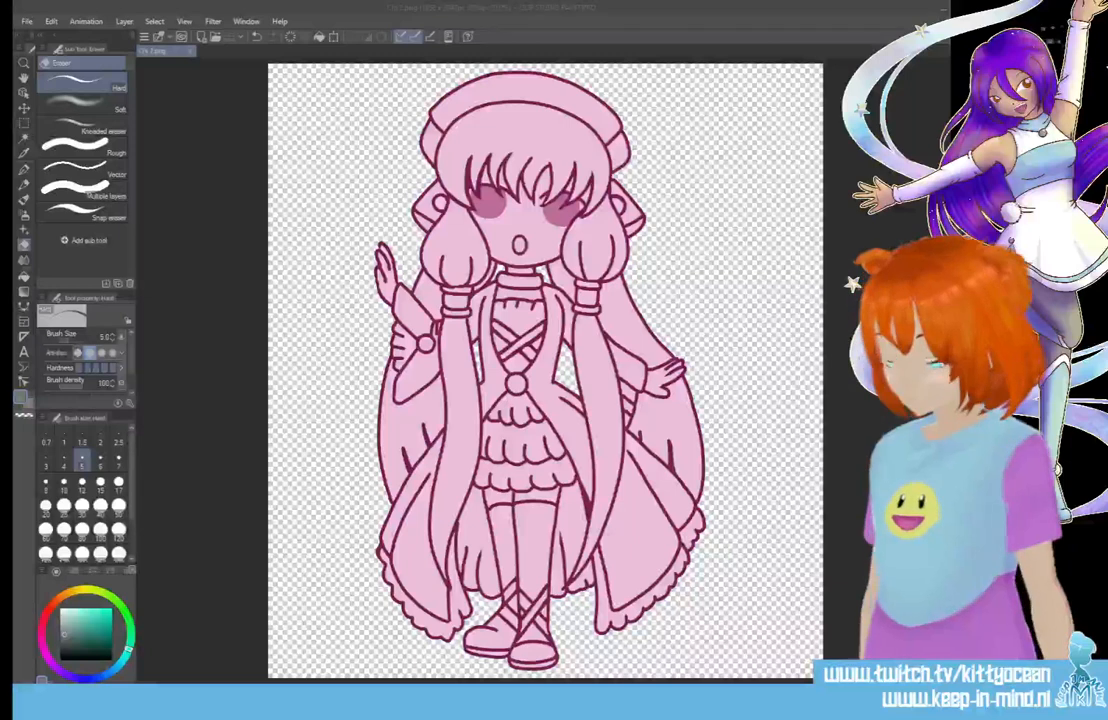
# Step: Search the computer for cura and launch UltiMaker Cura 5.2.2
pyautogui.press('super')
pyautogui.write('curta')
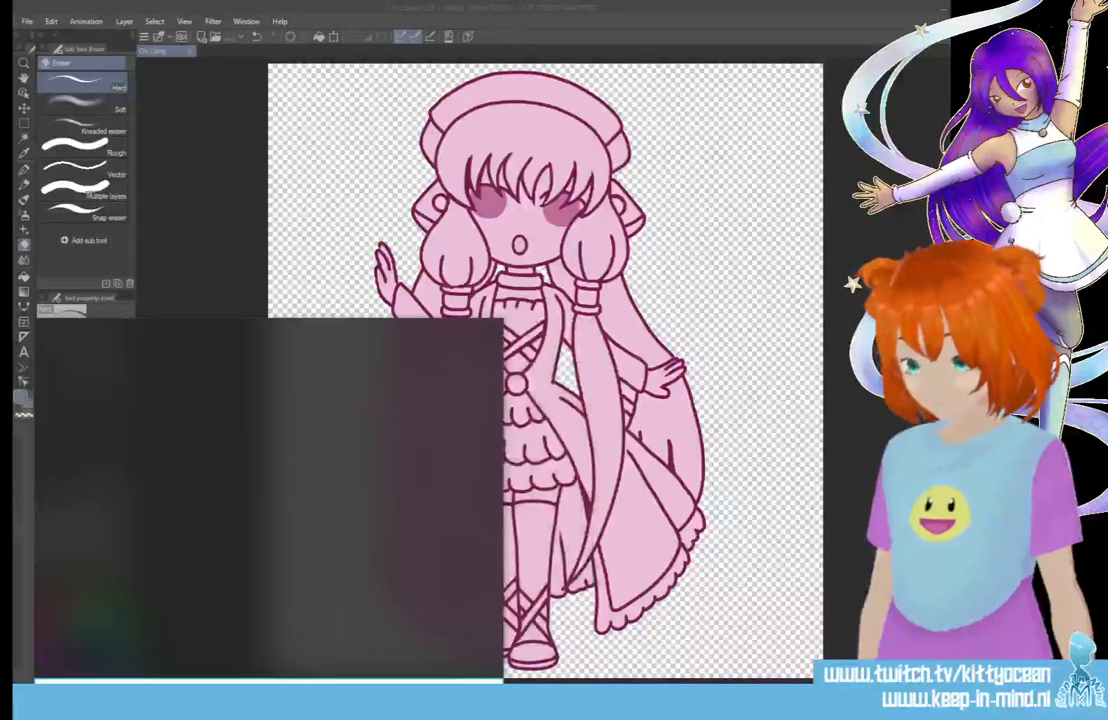
pyautogui.press('BackSpace')
pyautogui.press('BackSpace')
pyautogui.write('asoft')
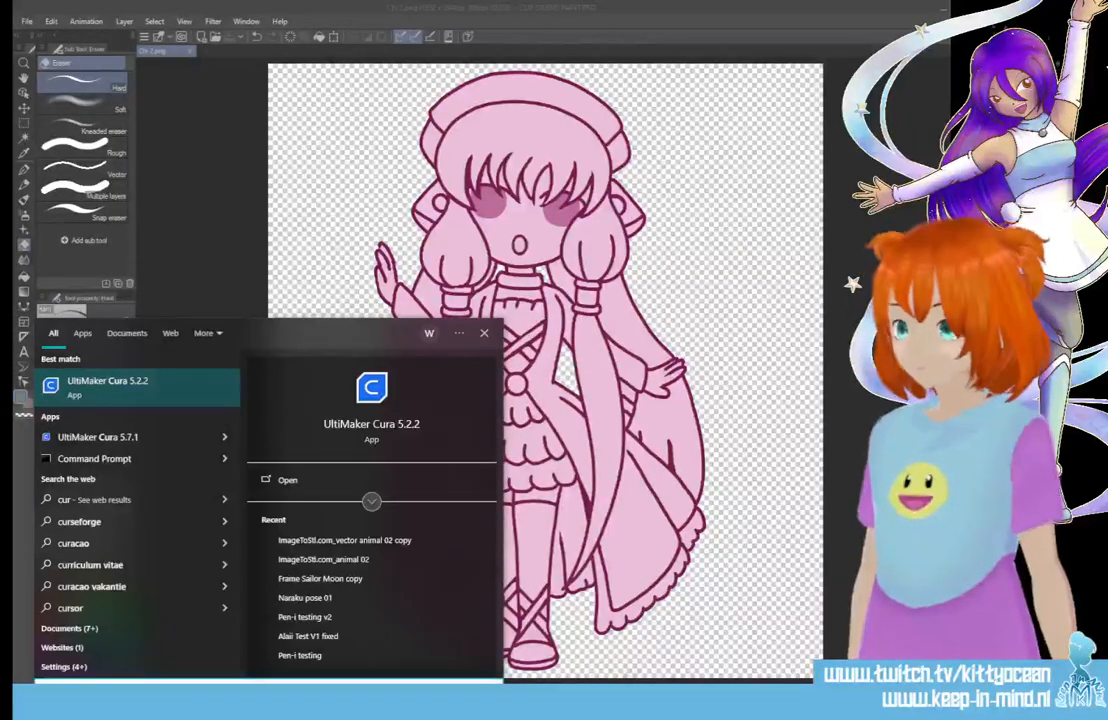
pyautogui.press('BackSpace')
pyautogui.press('BackSpace')
pyautogui.press('BackSpace')
pyautogui.press('BackSpace')
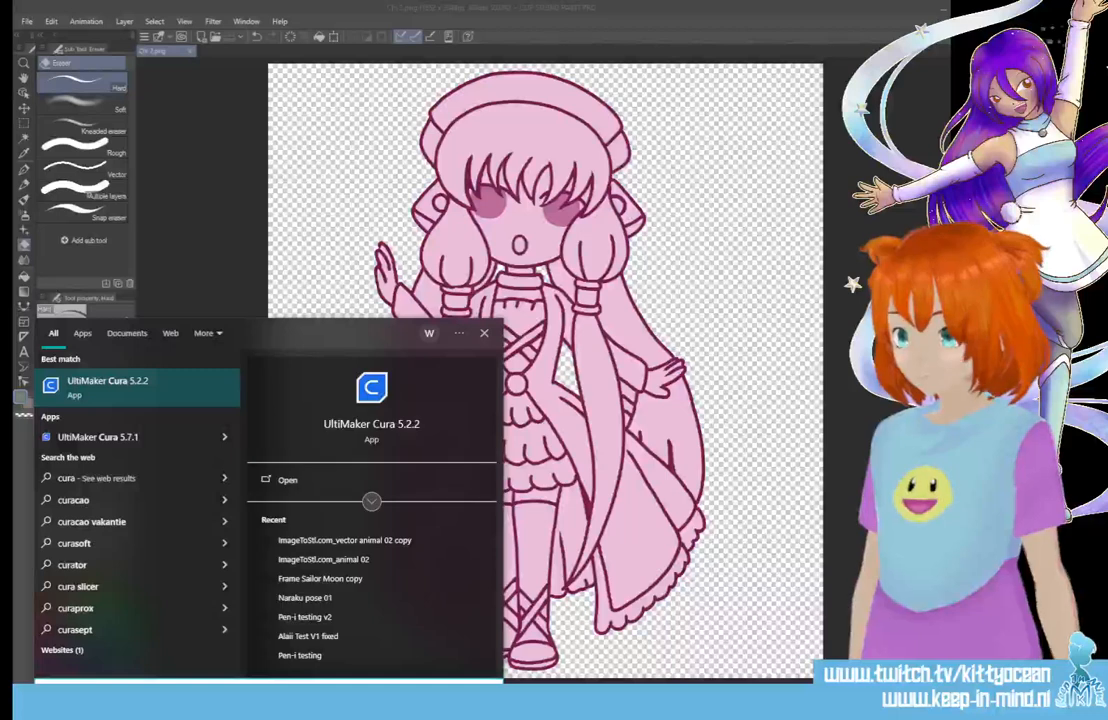
pyautogui.press('Return')
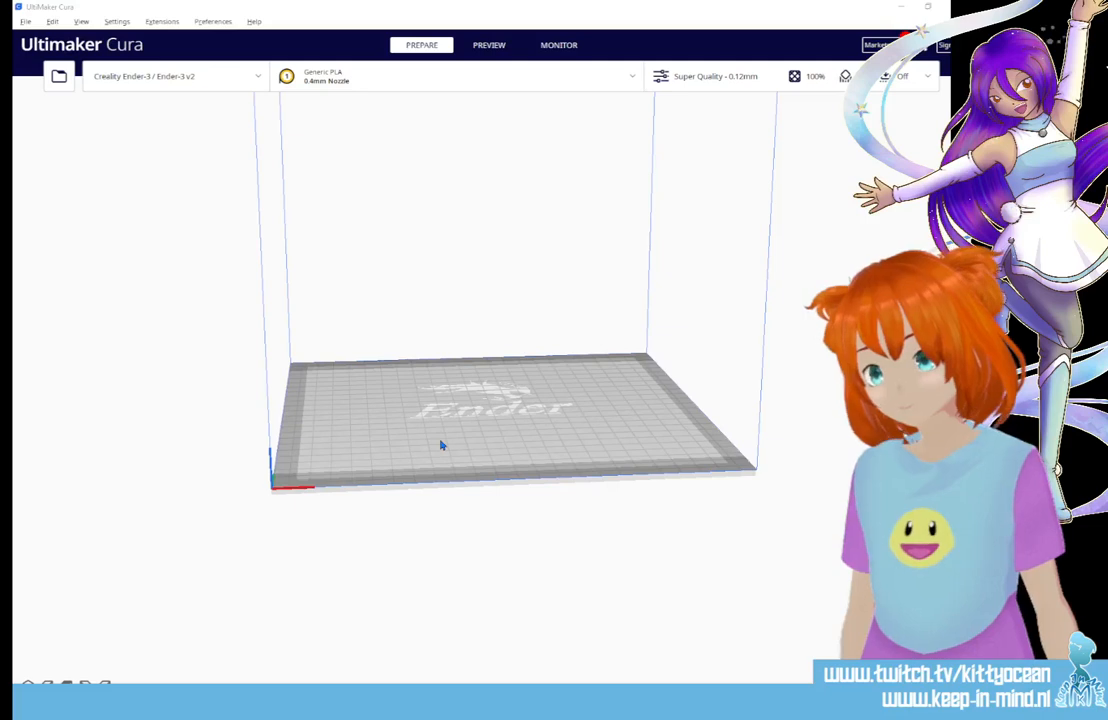
# Step: Select the tiny chi+2 model in the middle of the build plate and delete it
pyautogui.moveTo(418, 381); pyautogui.dragTo(417, 398)
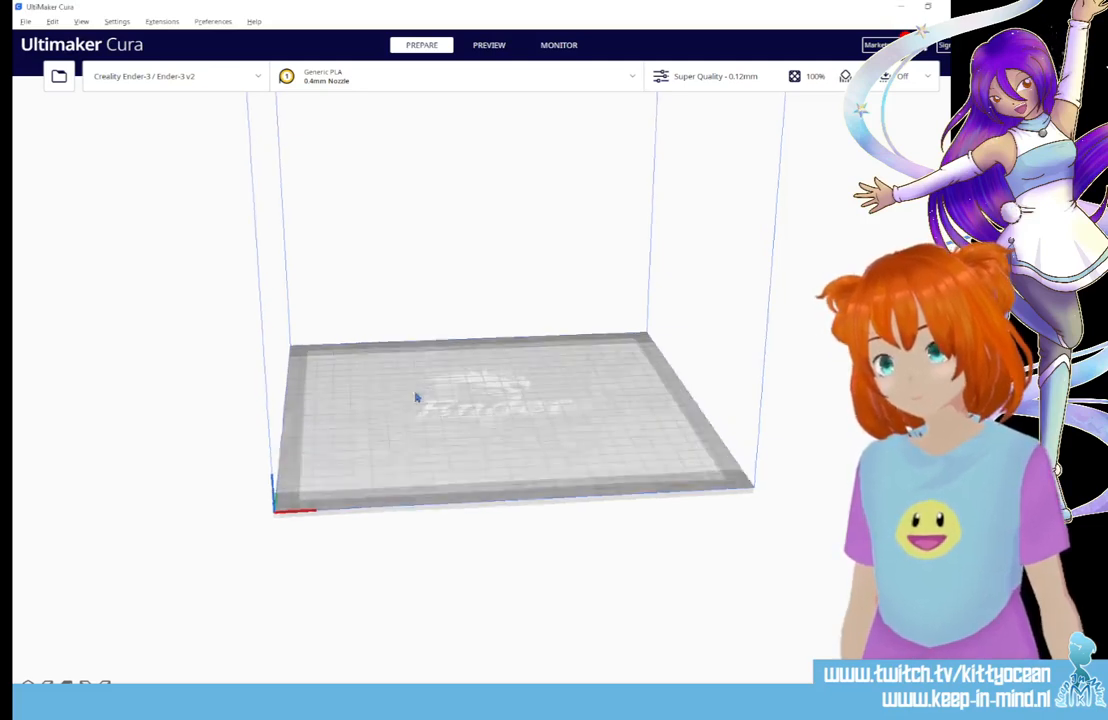
pyautogui.click(491, 401)
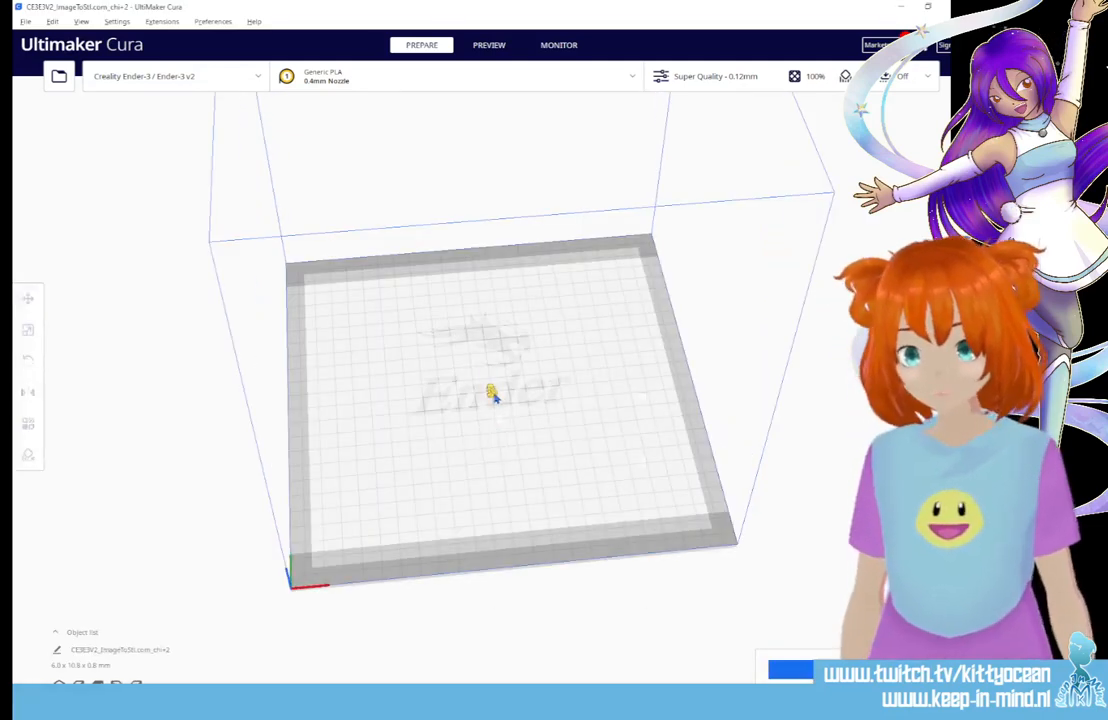
pyautogui.rightClick(491, 395)
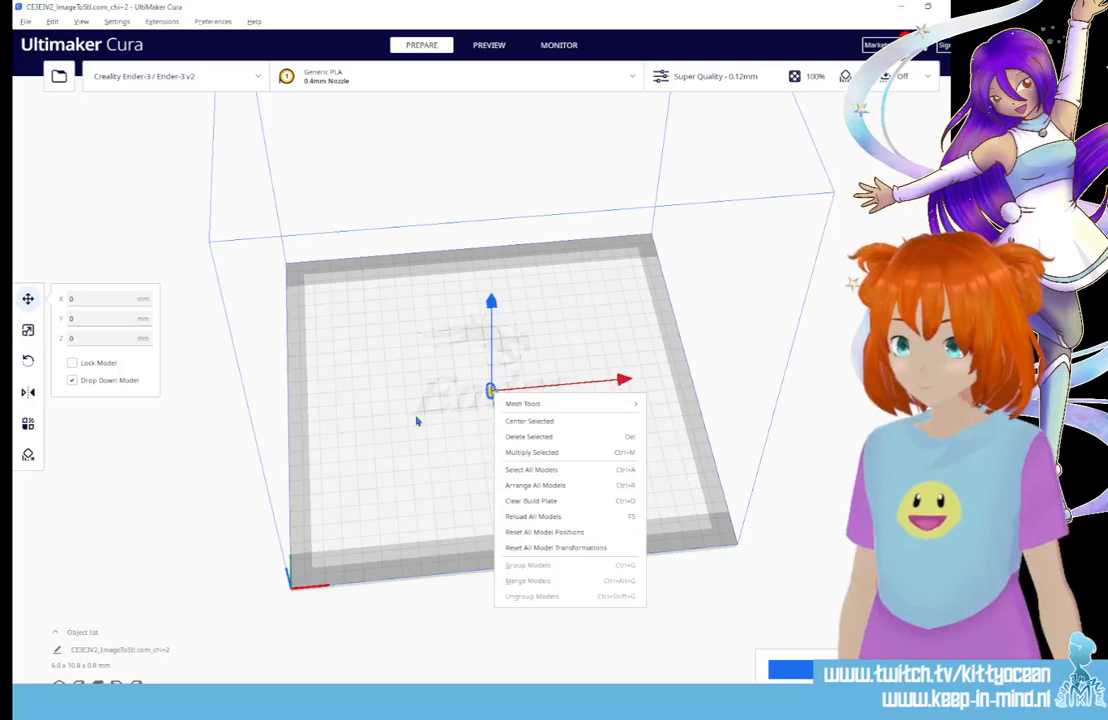
pyautogui.click(405, 458)
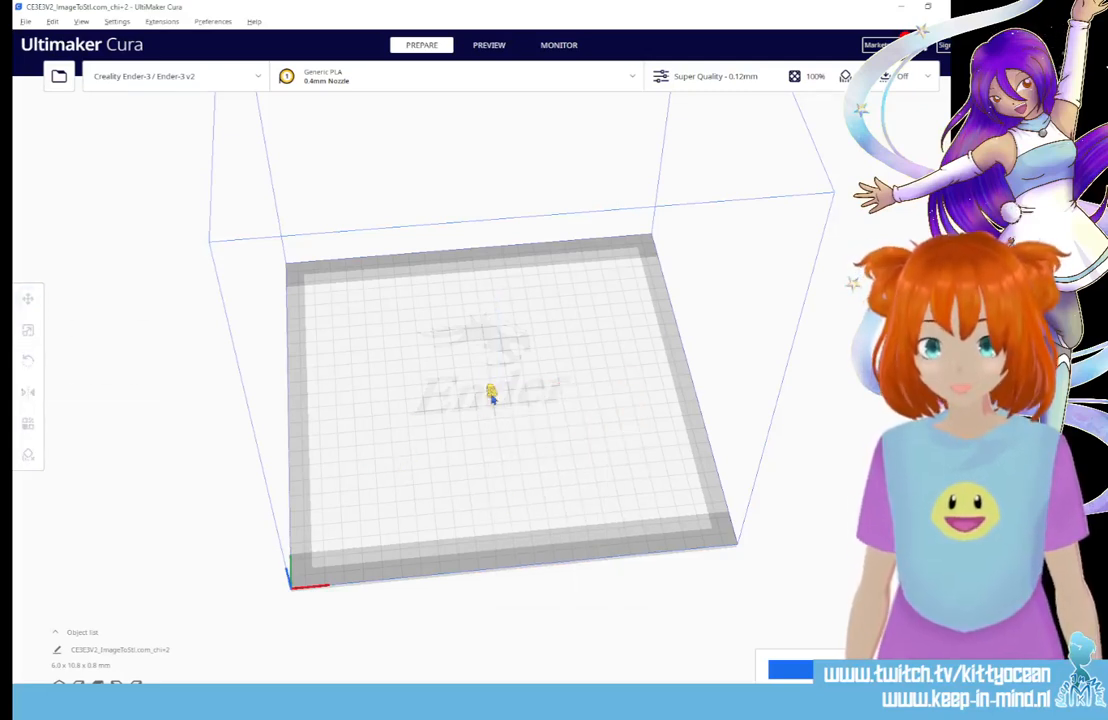
pyautogui.click(491, 396)
pyautogui.press('Delete')
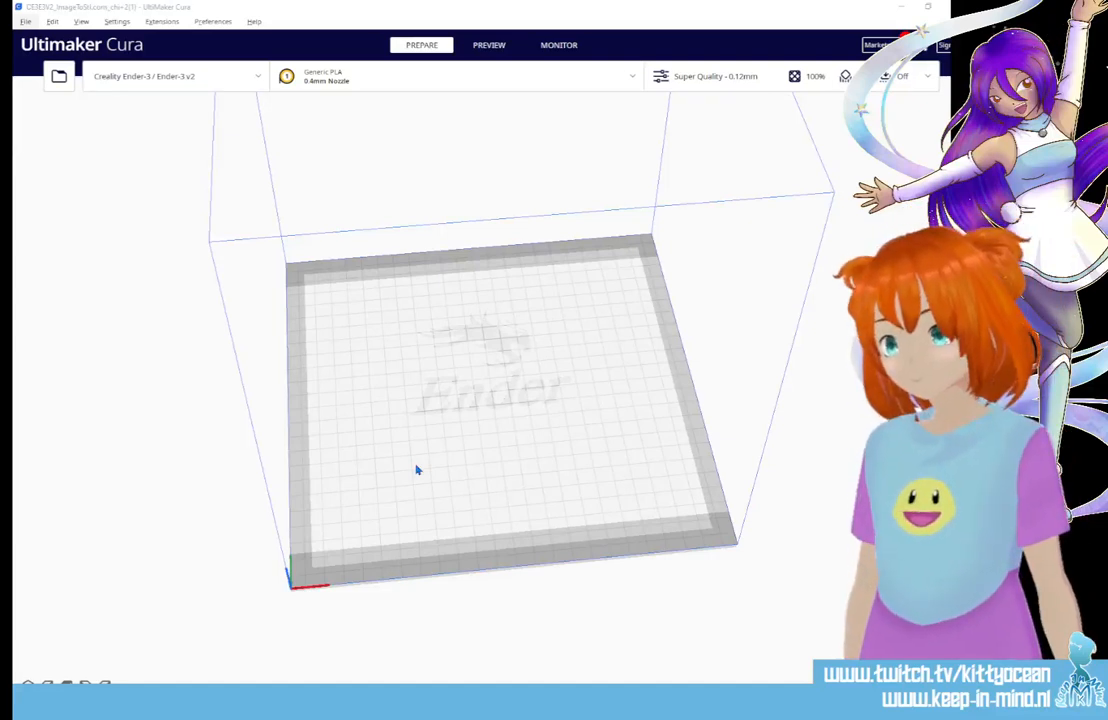
# Step: Check the dimensions of the reloaded full-size chi+2(1) model with the Scale tool, leaving them as they are
pyautogui.scroll(5, 420, 465)
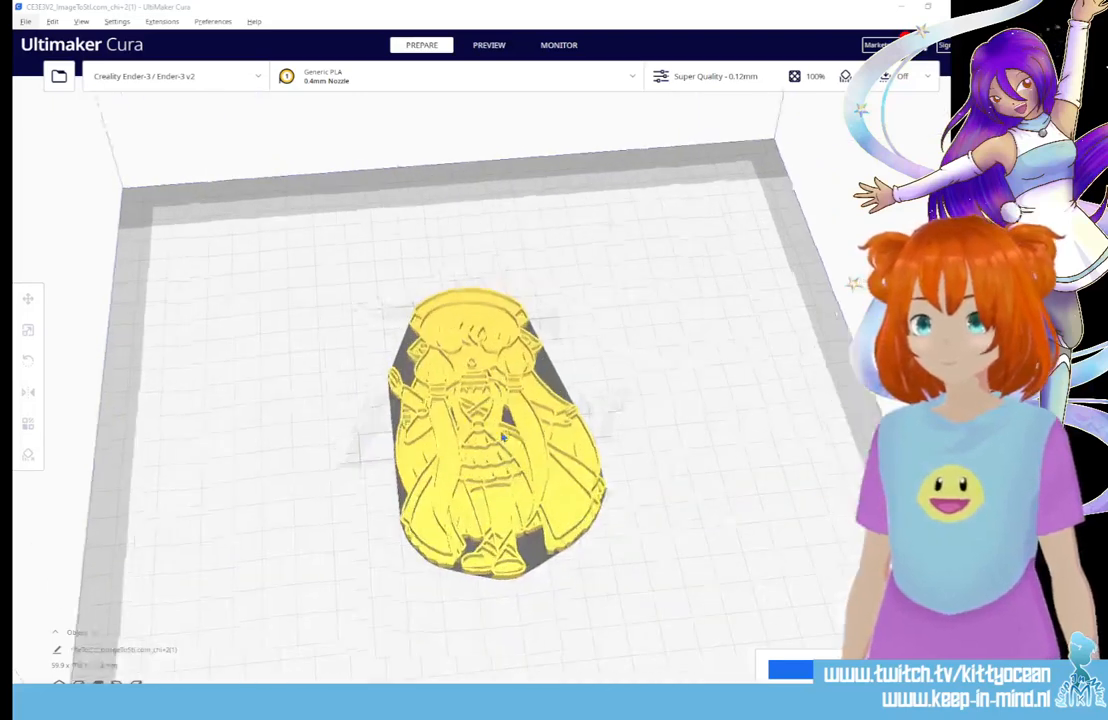
pyautogui.click(503, 437)
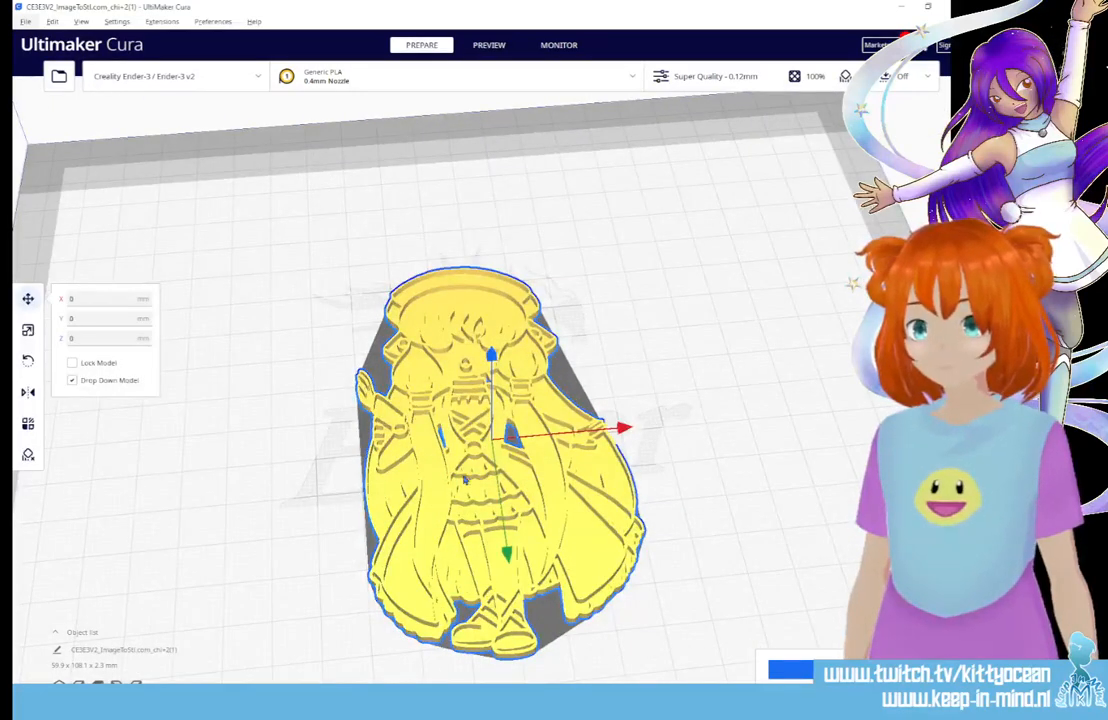
pyautogui.click(28, 330)
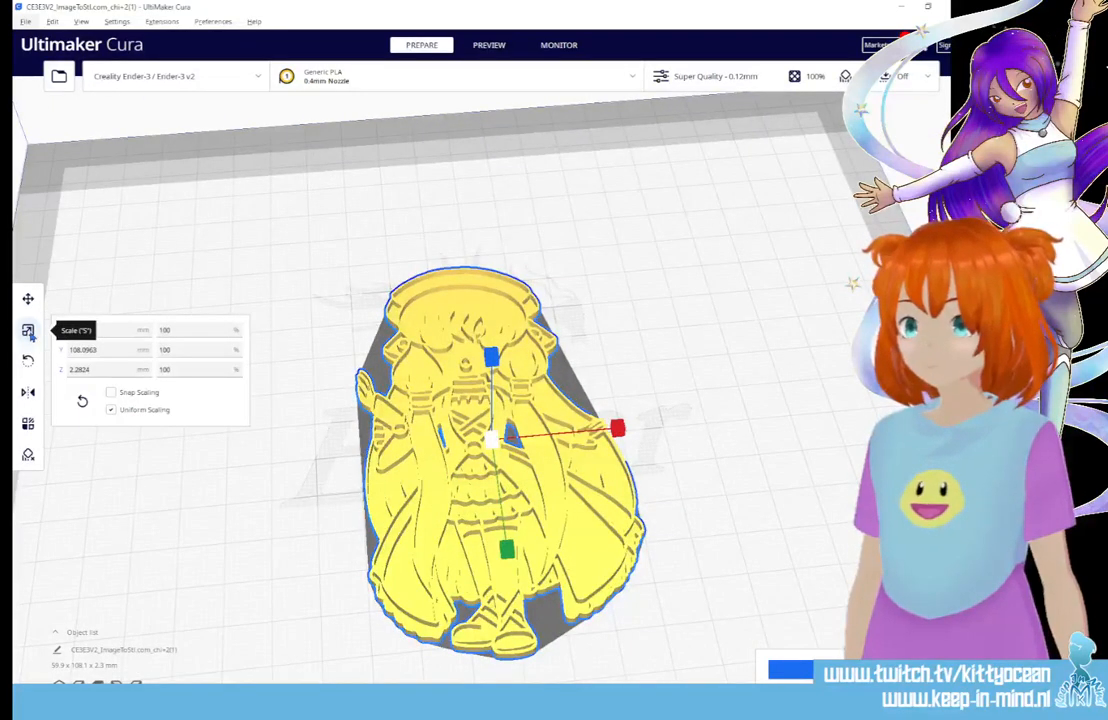
pyautogui.click(216, 472)
pyautogui.scroll(-5, 216, 472)
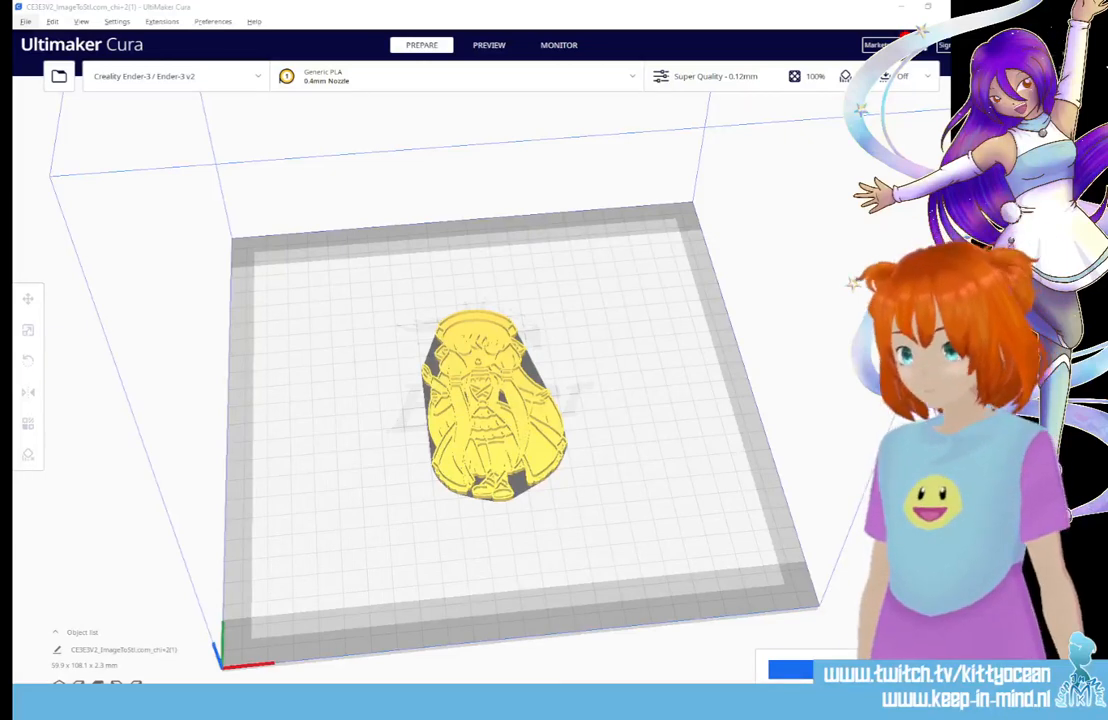
# Step: Undo the trial scaling of the thicker chibi model beside the first one and reset that model's rotation
pyautogui.moveTo(262, 318); pyautogui.dragTo(272, 403)
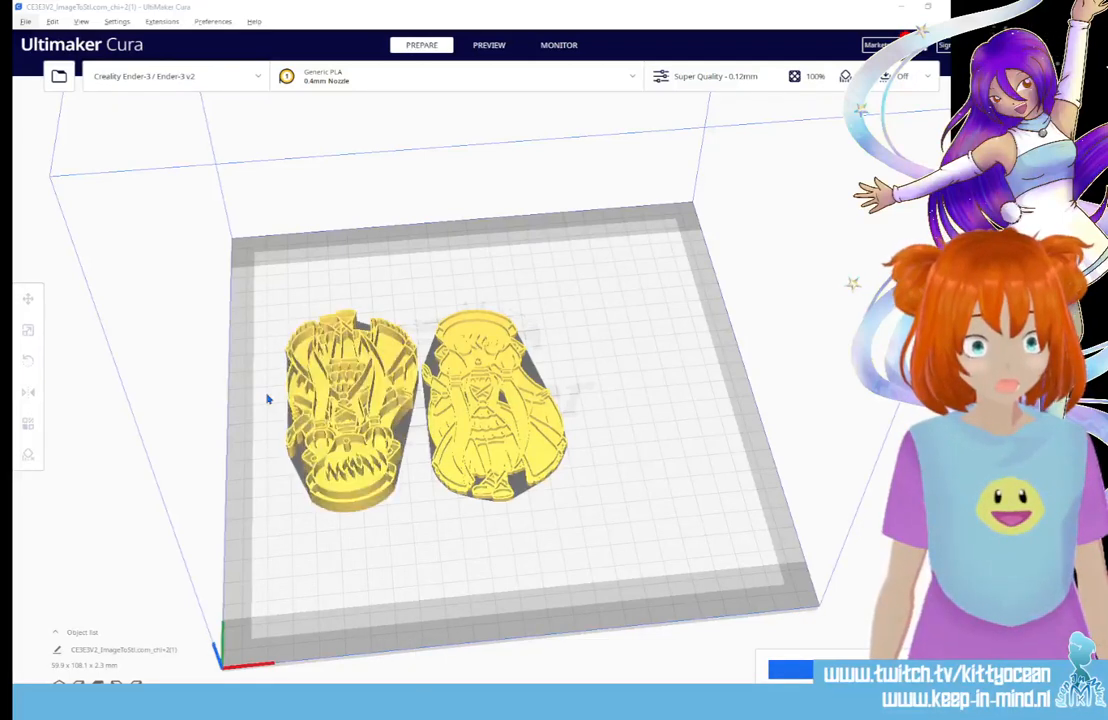
pyautogui.click(360, 420)
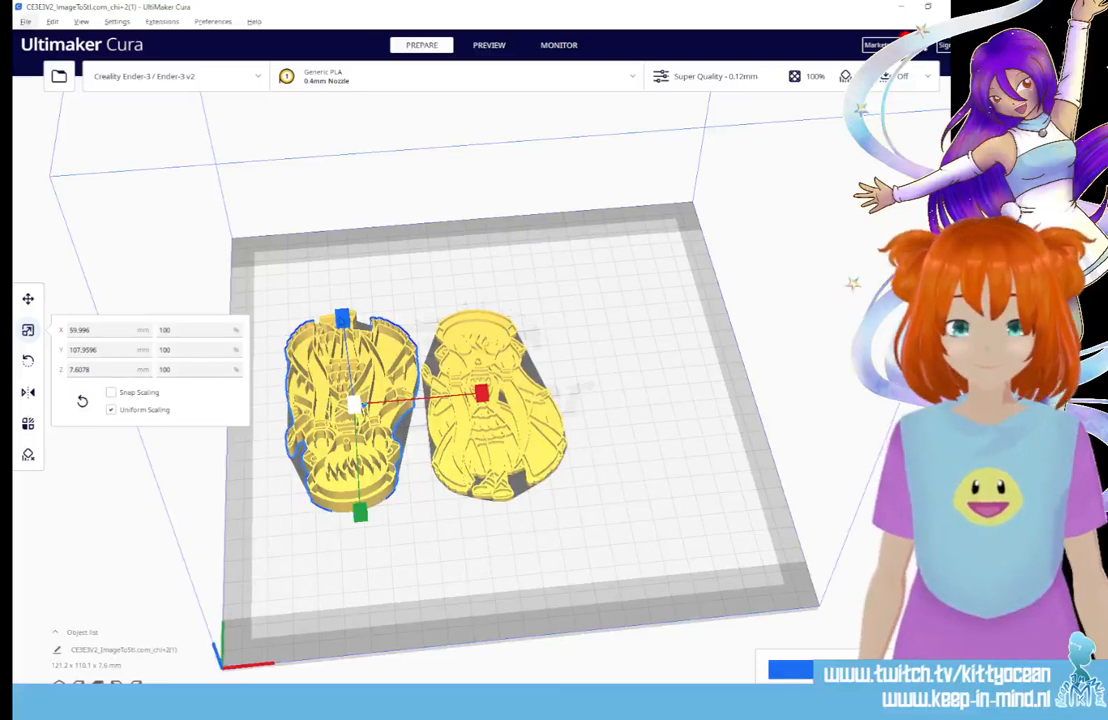
pyautogui.moveTo(483, 396); pyautogui.dragTo(412, 311)
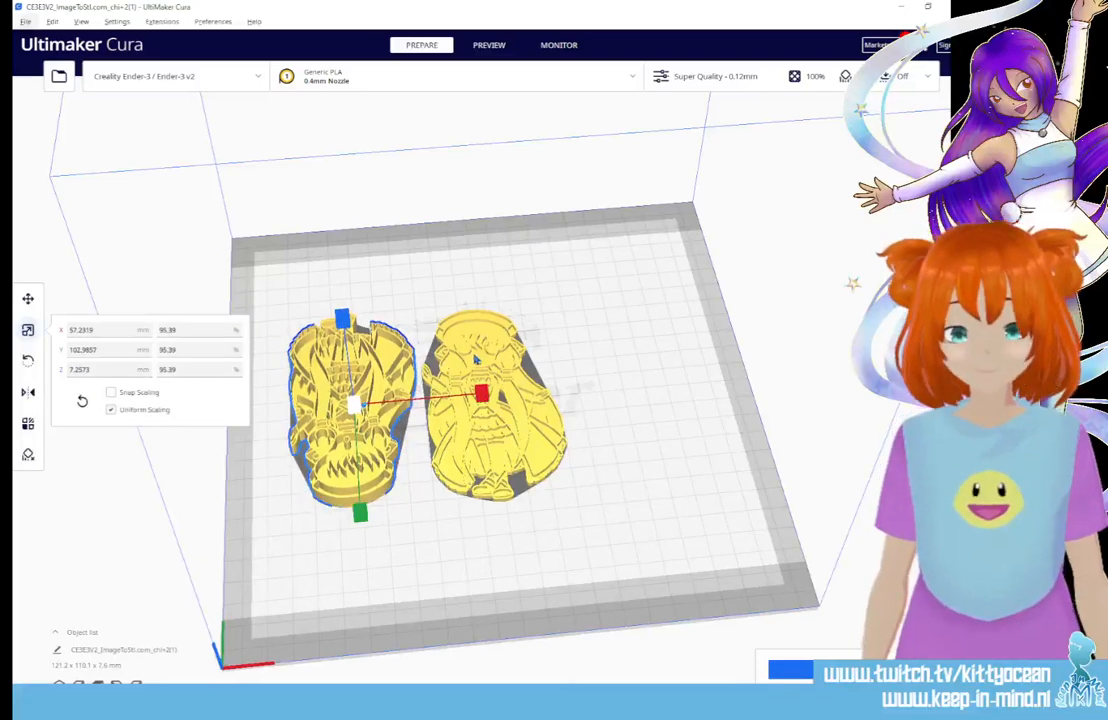
pyautogui.hotkey('ctrl', 'z')
pyautogui.click(28, 361)
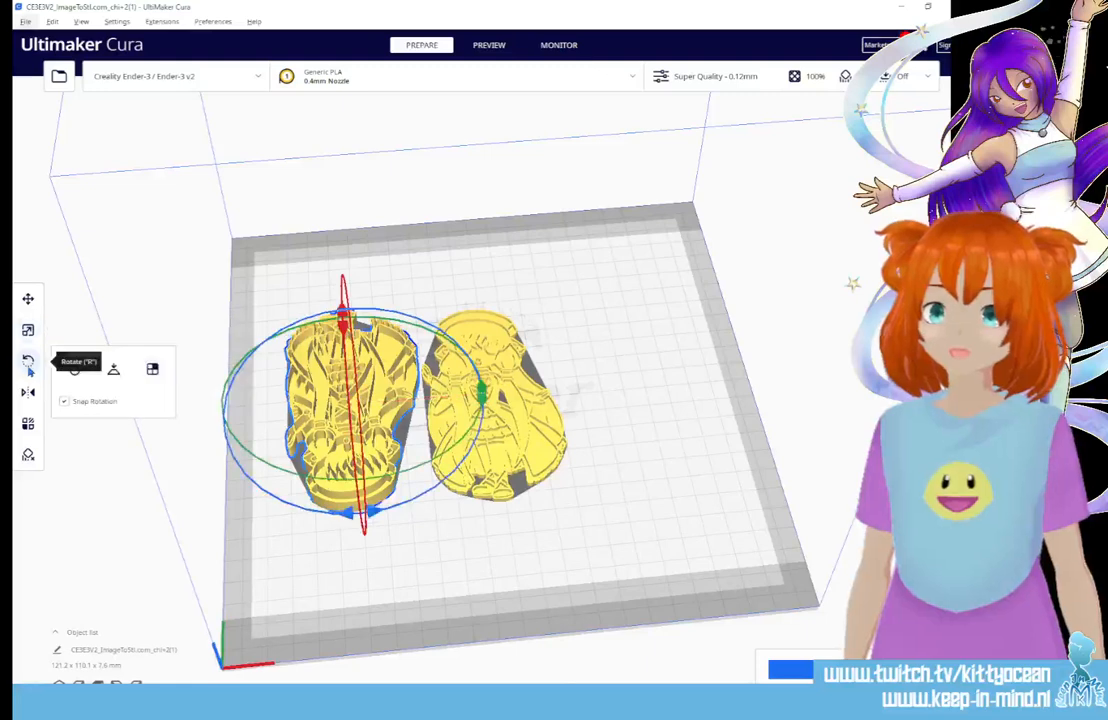
pyautogui.click(74, 369)
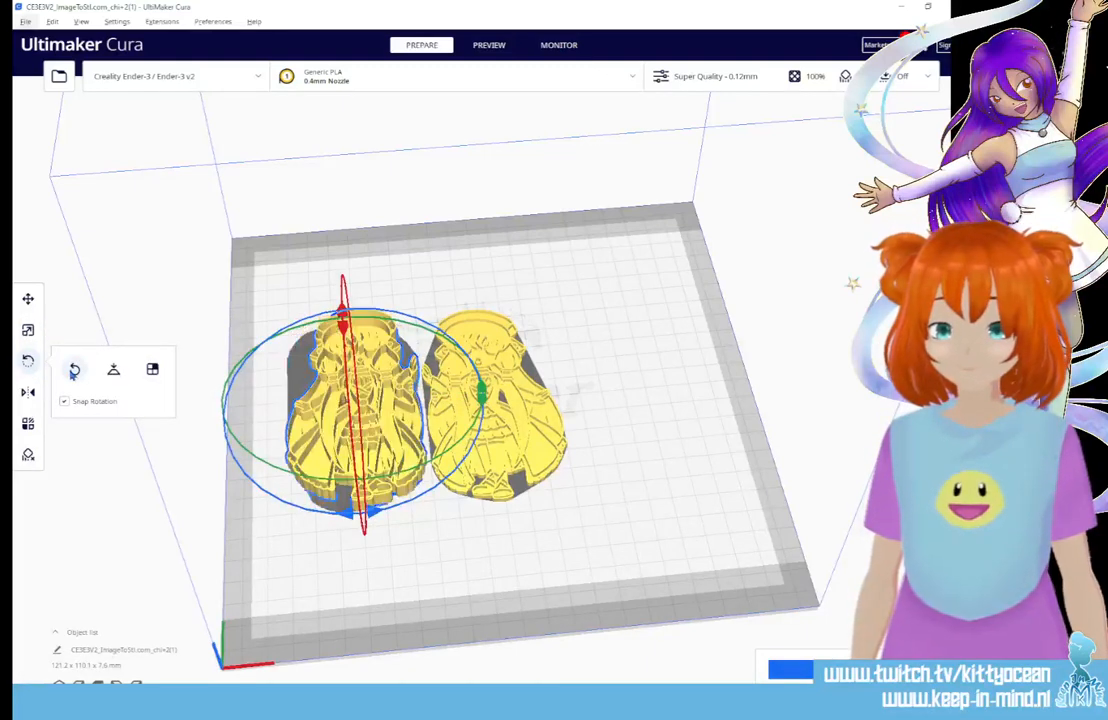
pyautogui.click(618, 419)
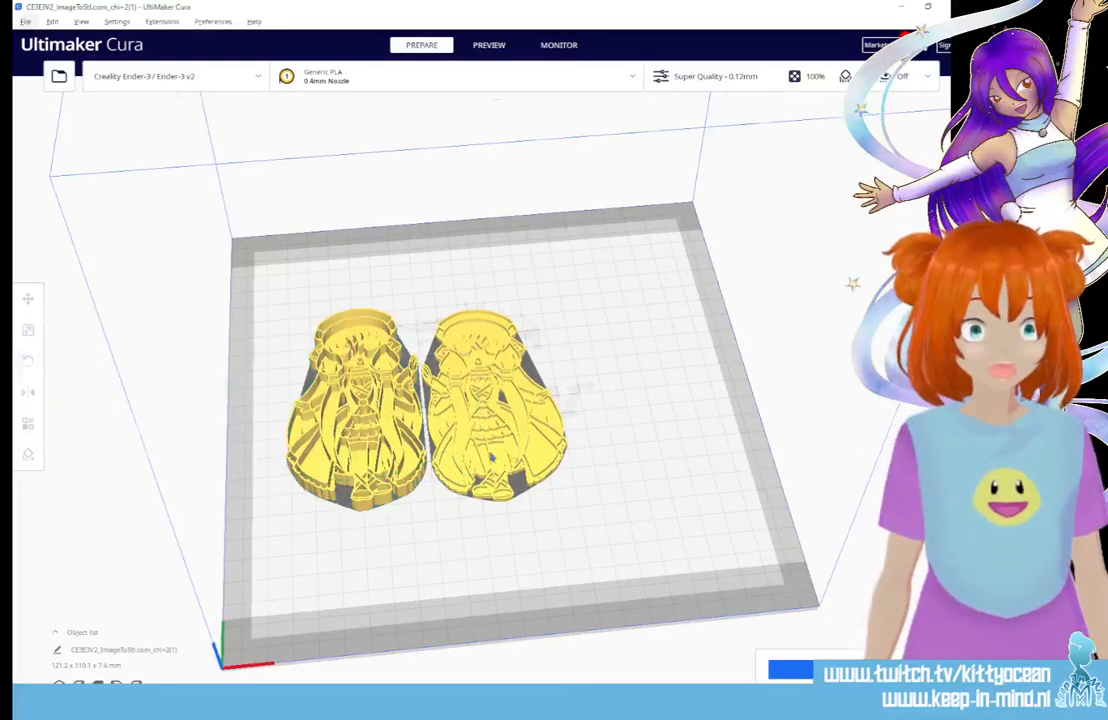
# Step: Turn off uniform scaling and set the Z height of the thicker chibi model to 3 mm
pyautogui.scroll(4, 424, 394)
pyautogui.scroll(-1, 324, 404)
pyautogui.click(283, 430)
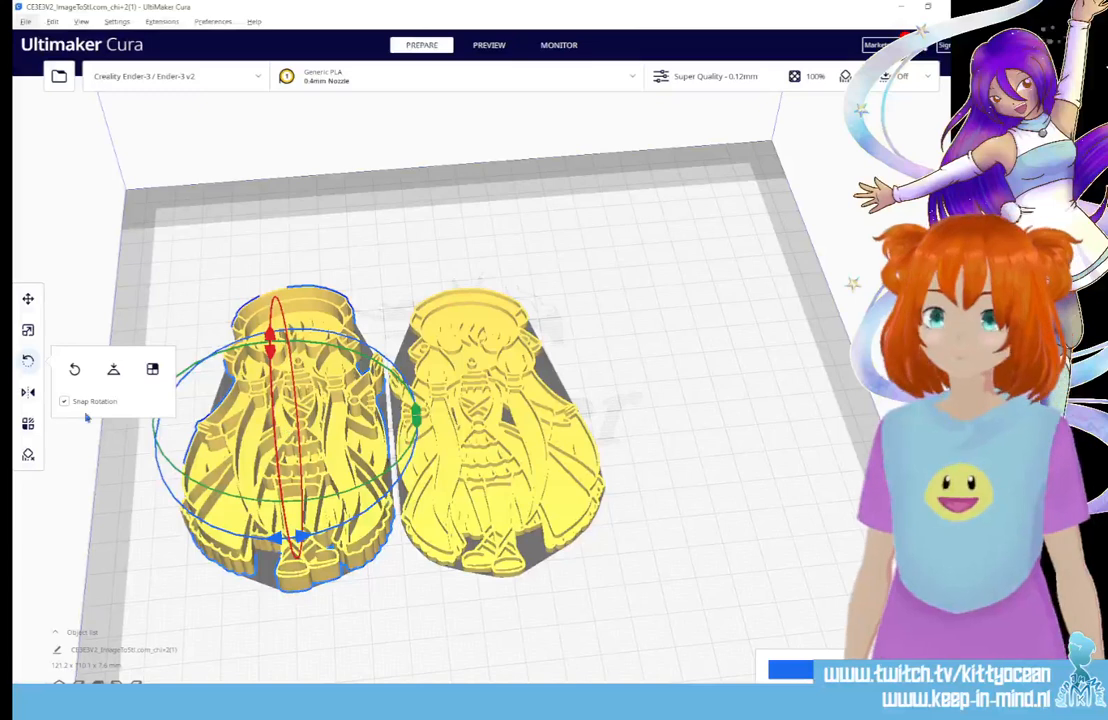
pyautogui.click(28, 331)
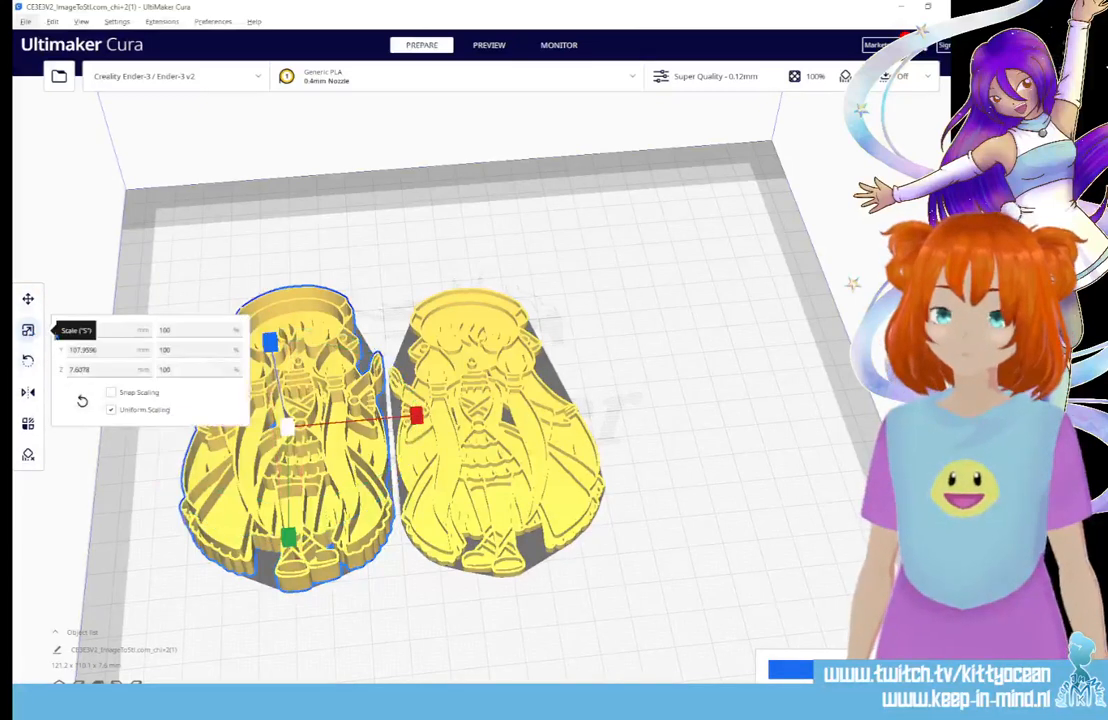
pyautogui.moveTo(94, 368); pyautogui.dragTo(57, 371)
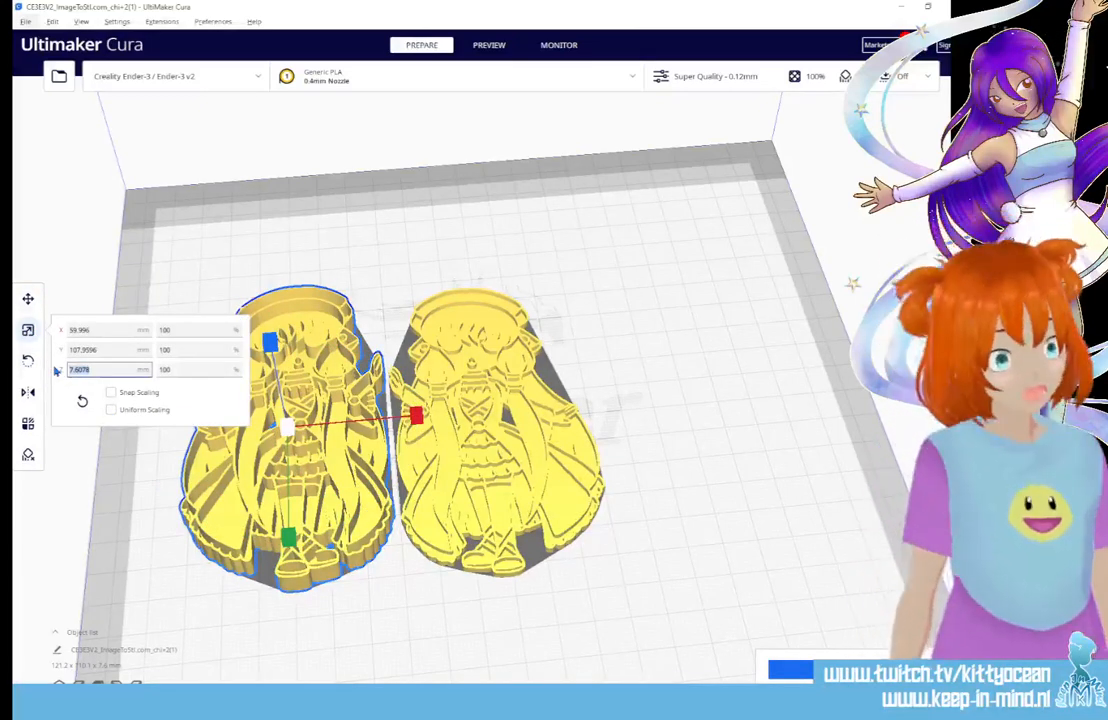
pyautogui.write('3')
pyautogui.press('Return')
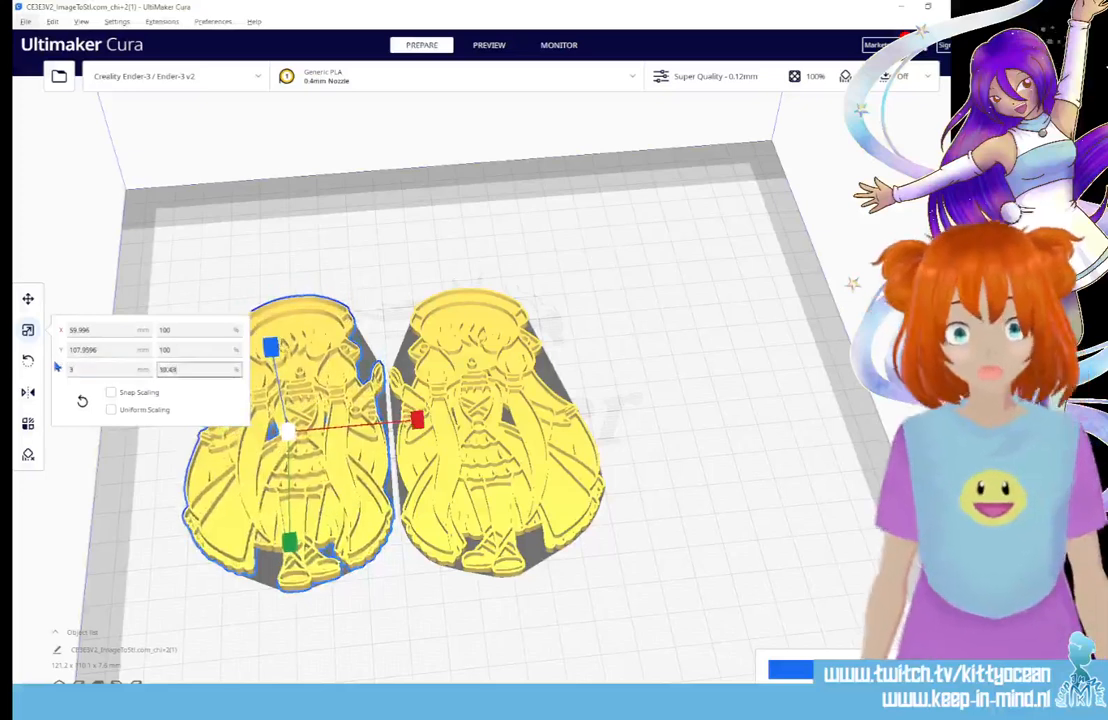
# Step: Set the Z height of the thinner chibi model in the middle of the plate to 3 mm
pyautogui.click(441, 400)
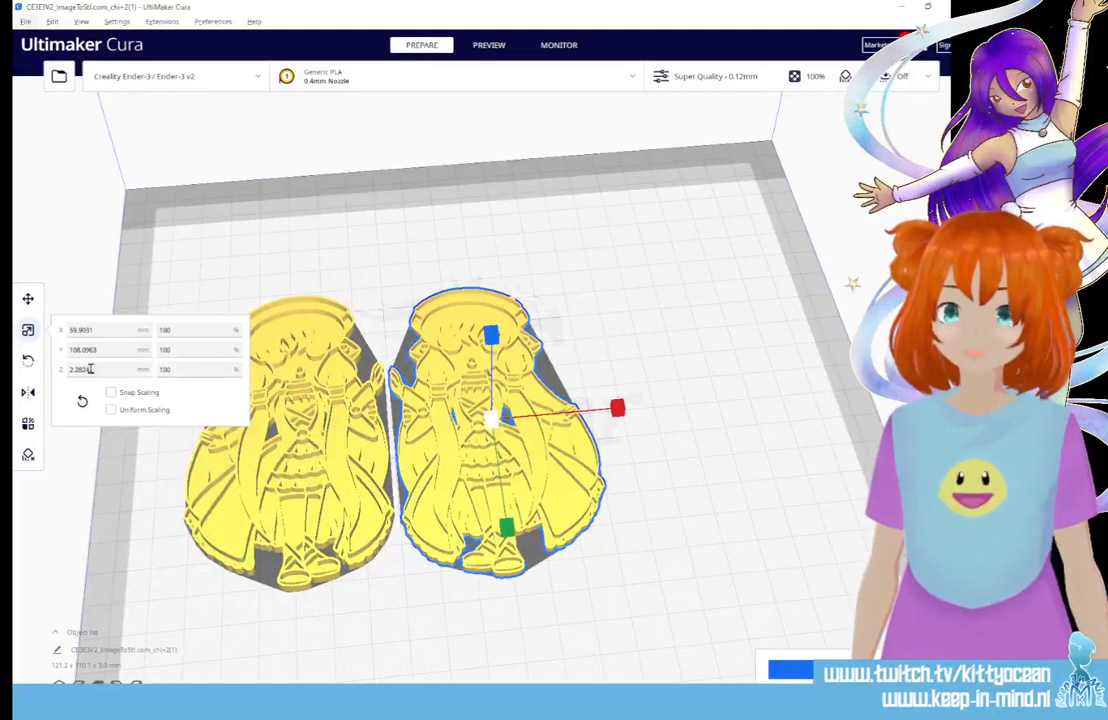
pyautogui.moveTo(95, 369); pyautogui.dragTo(37, 371)
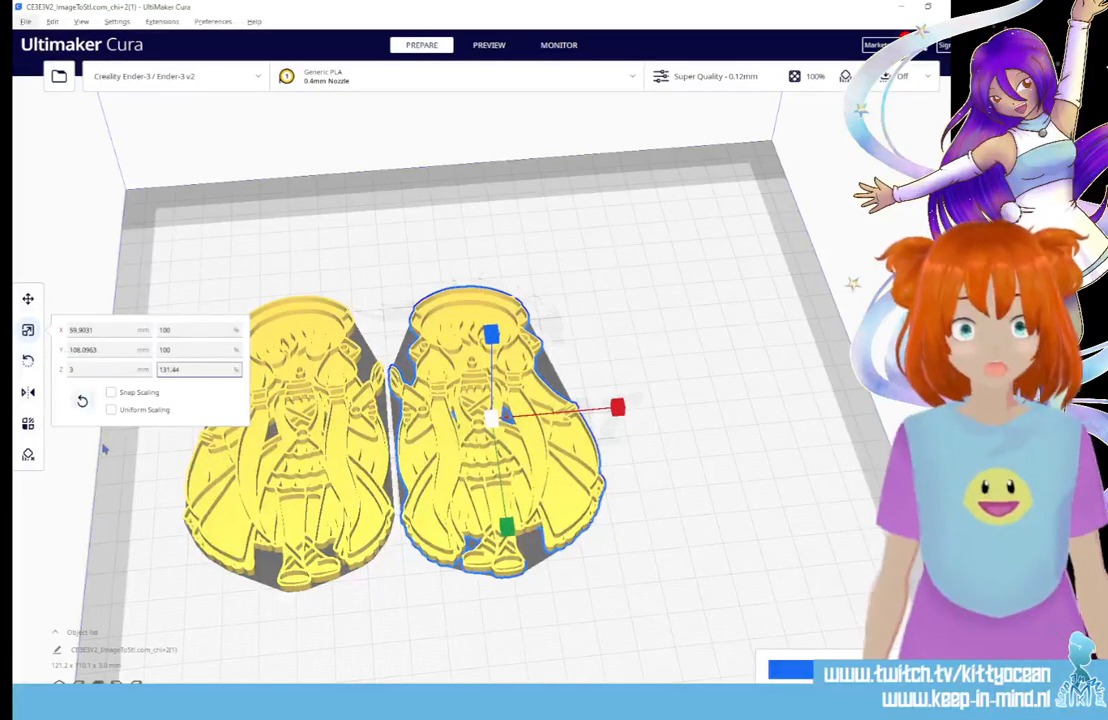
pyautogui.click(413, 562)
# Step: Compare the line detail of the two chibi models from above, and delete both from the build plate
pyautogui.scroll(-3, 414, 562)
pyautogui.moveTo(492, 556); pyautogui.dragTo(502, 589)
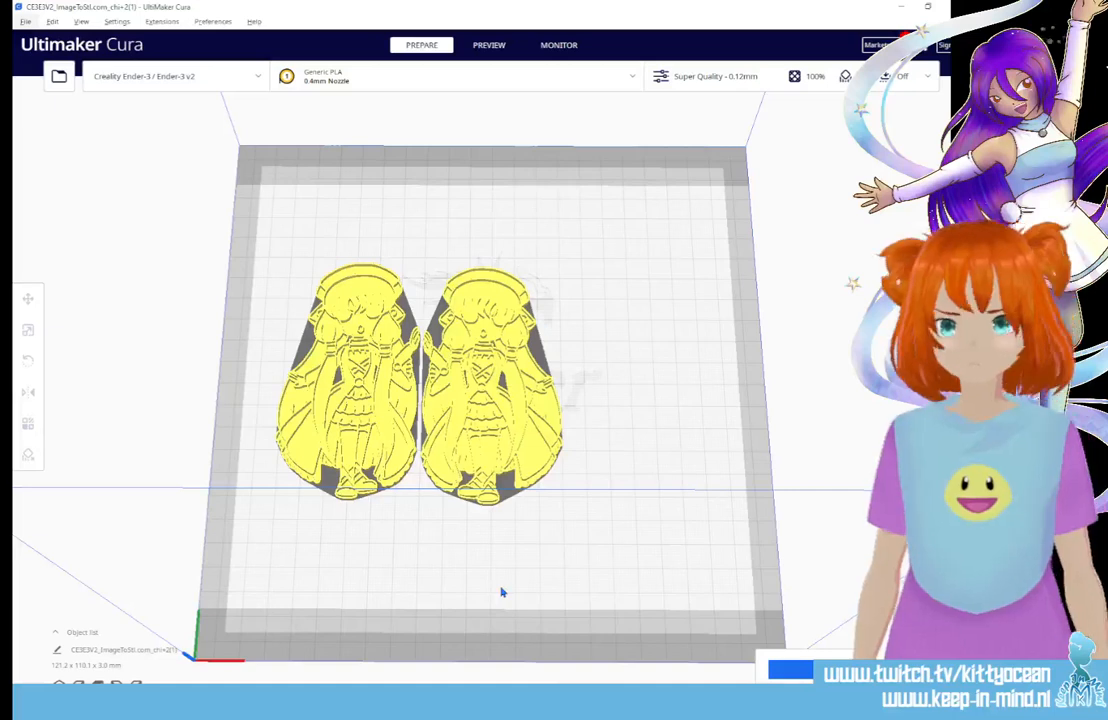
pyautogui.scroll(5, 453, 537)
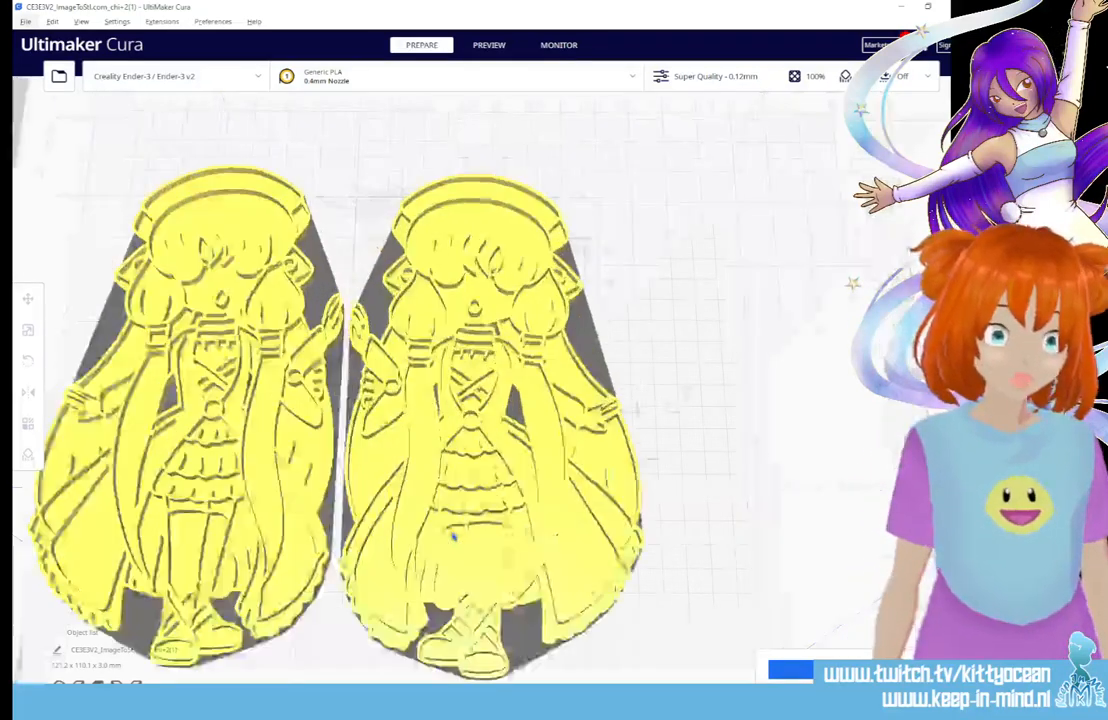
pyautogui.scroll(3, 453, 537)
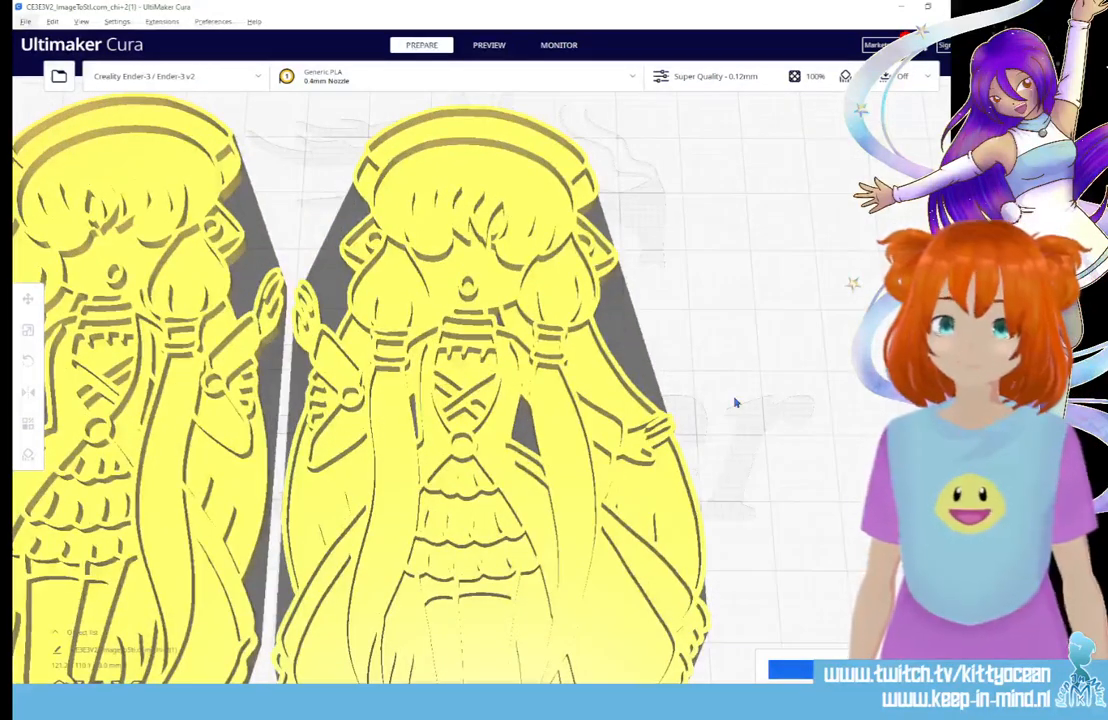
pyautogui.moveTo(786, 435); pyautogui.dragTo(762, 440)
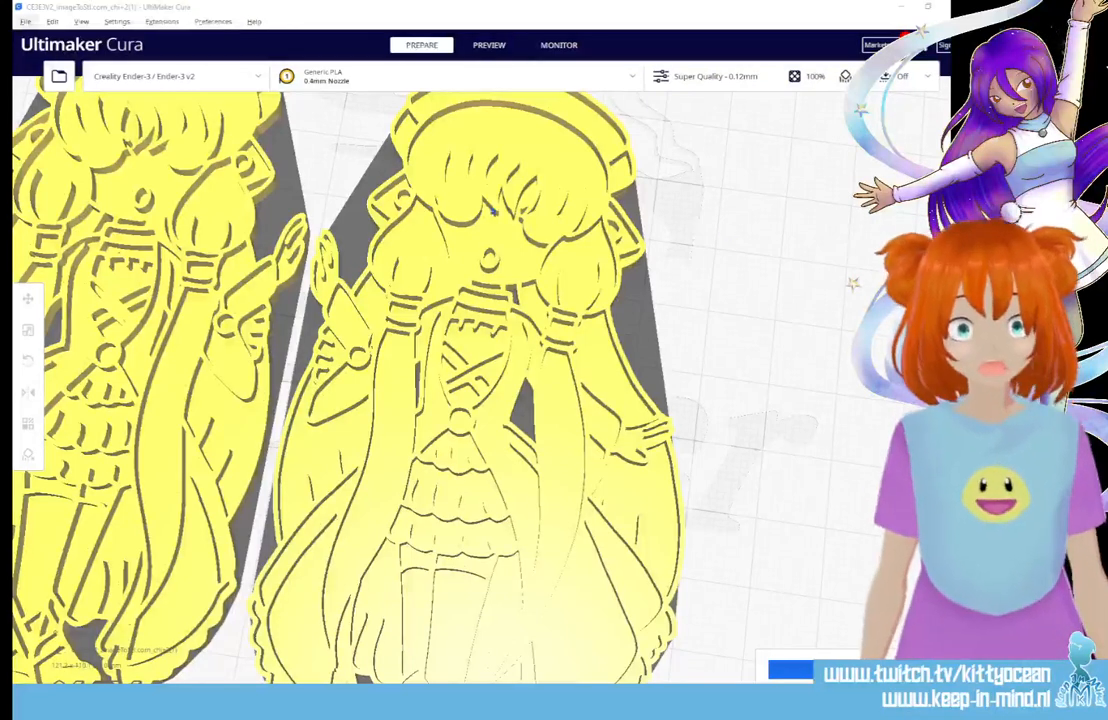
pyautogui.click(435, 256)
pyautogui.press('Delete')
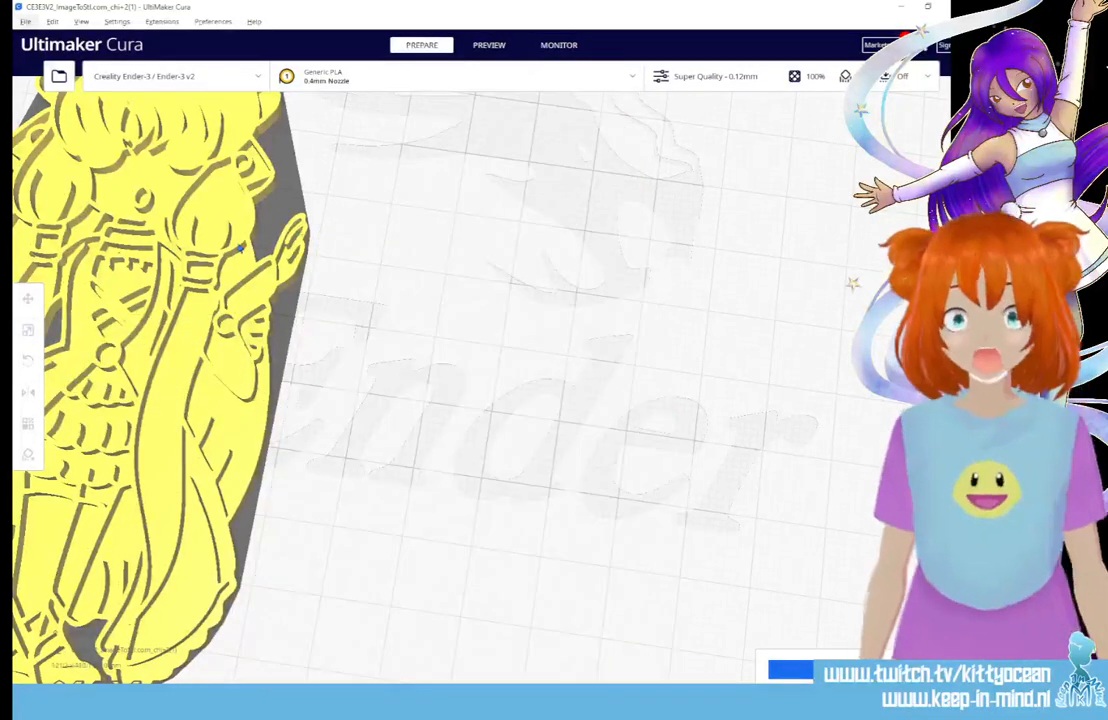
pyautogui.click(209, 215)
pyautogui.press('Delete')
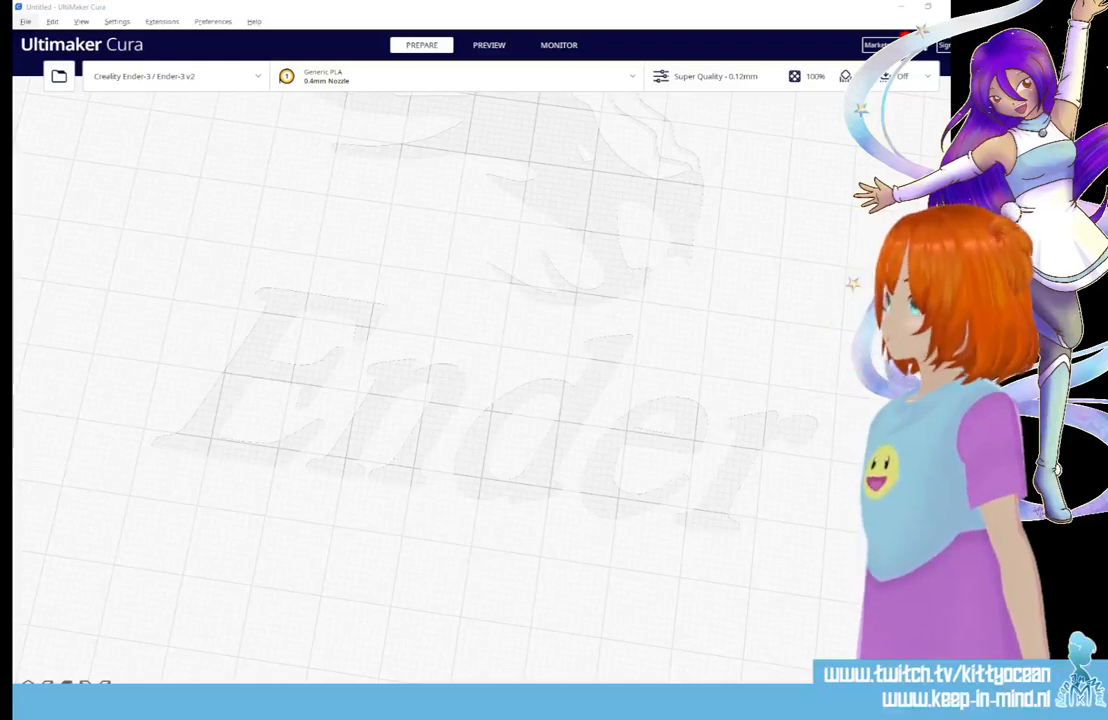
# Step: Set the Z height of the newly loaded long-haired girl model to 3 mm and examine its outlines up close
pyautogui.moveTo(300, 460); pyautogui.dragTo(480, 460)
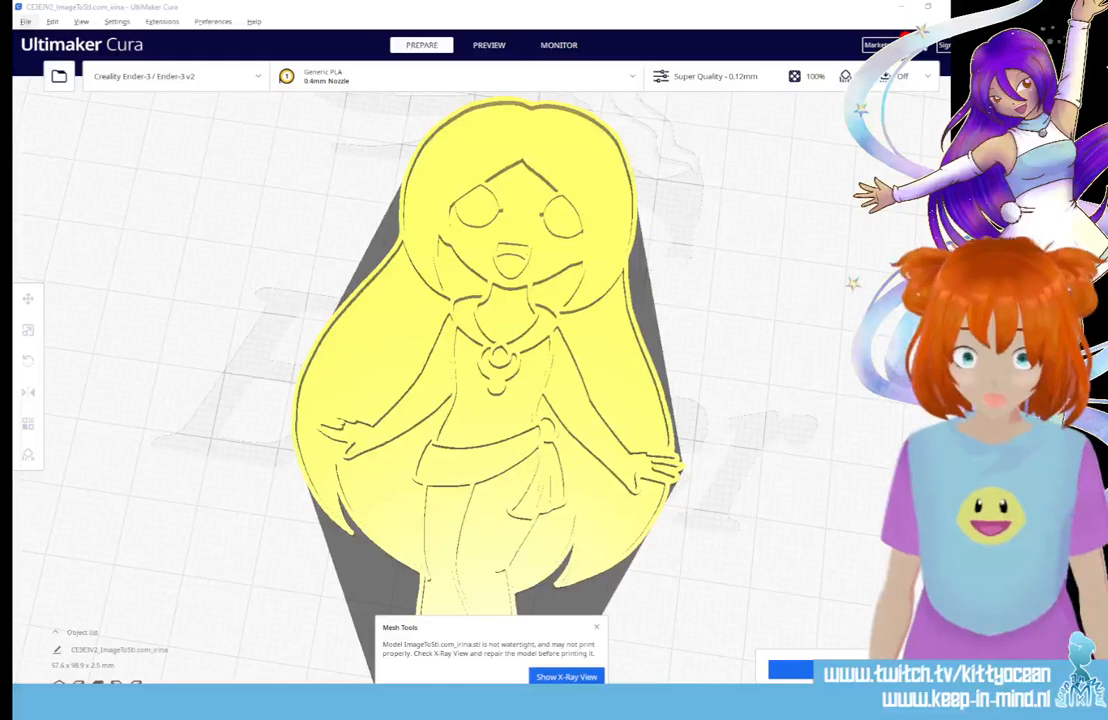
pyautogui.click(500, 417)
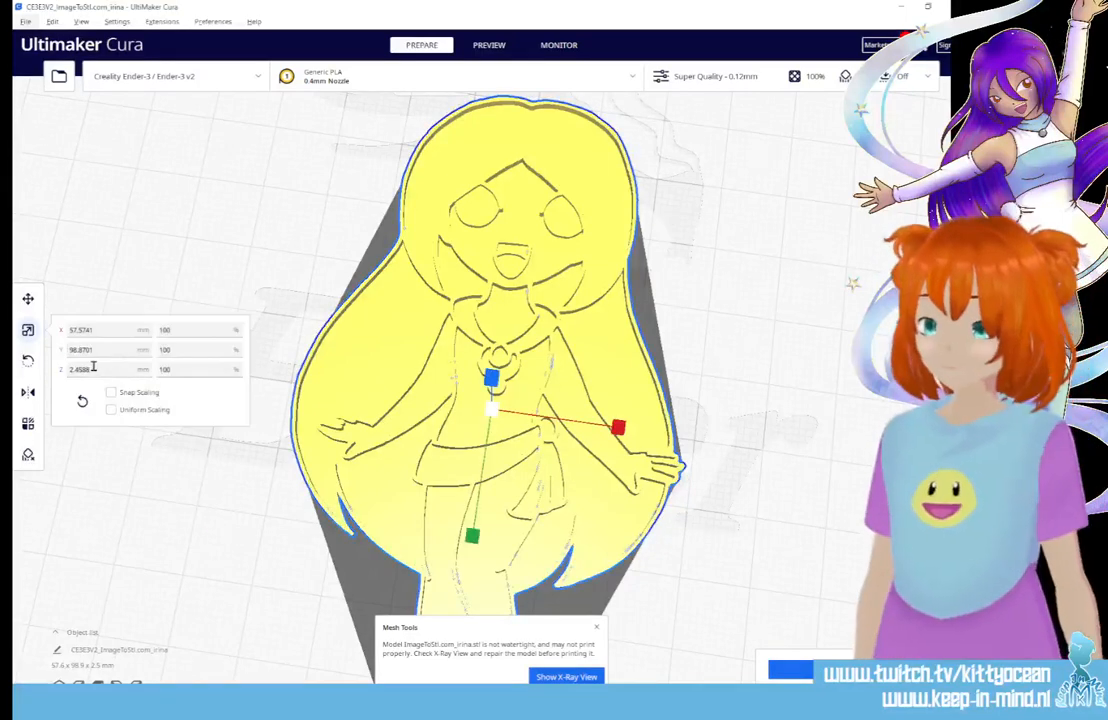
pyautogui.doubleClick(101, 368)
pyautogui.write('3')
pyautogui.press('Return')
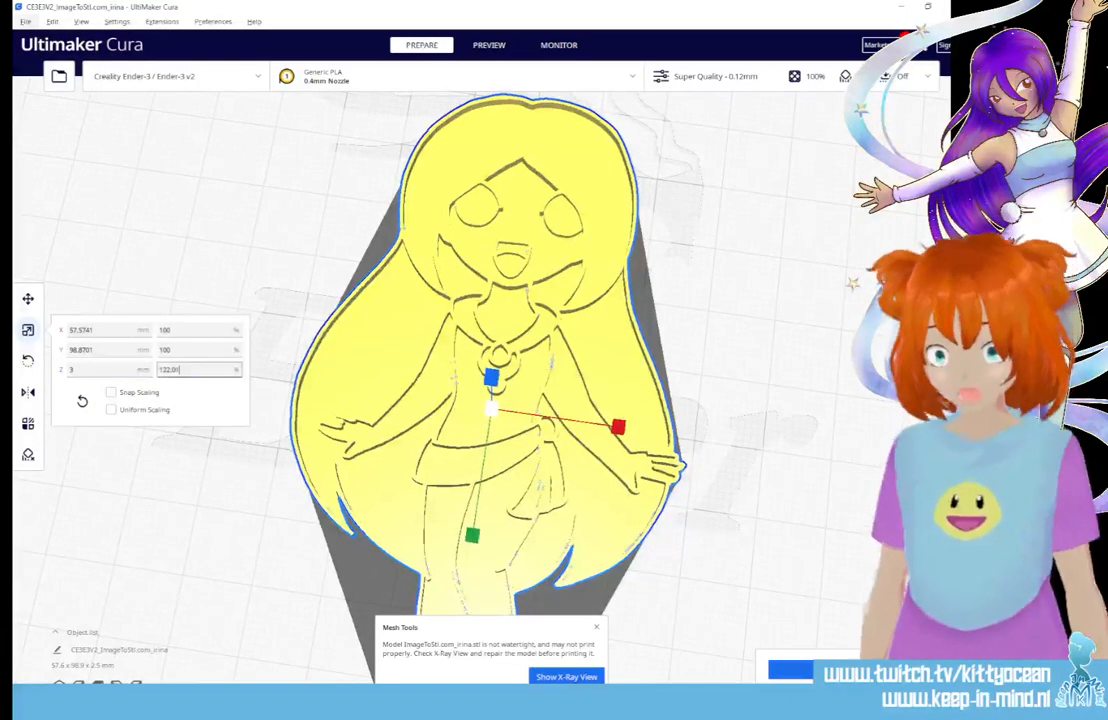
pyautogui.scroll(5, 568, 455)
pyautogui.moveTo(564, 430); pyautogui.dragTo(592, 480)
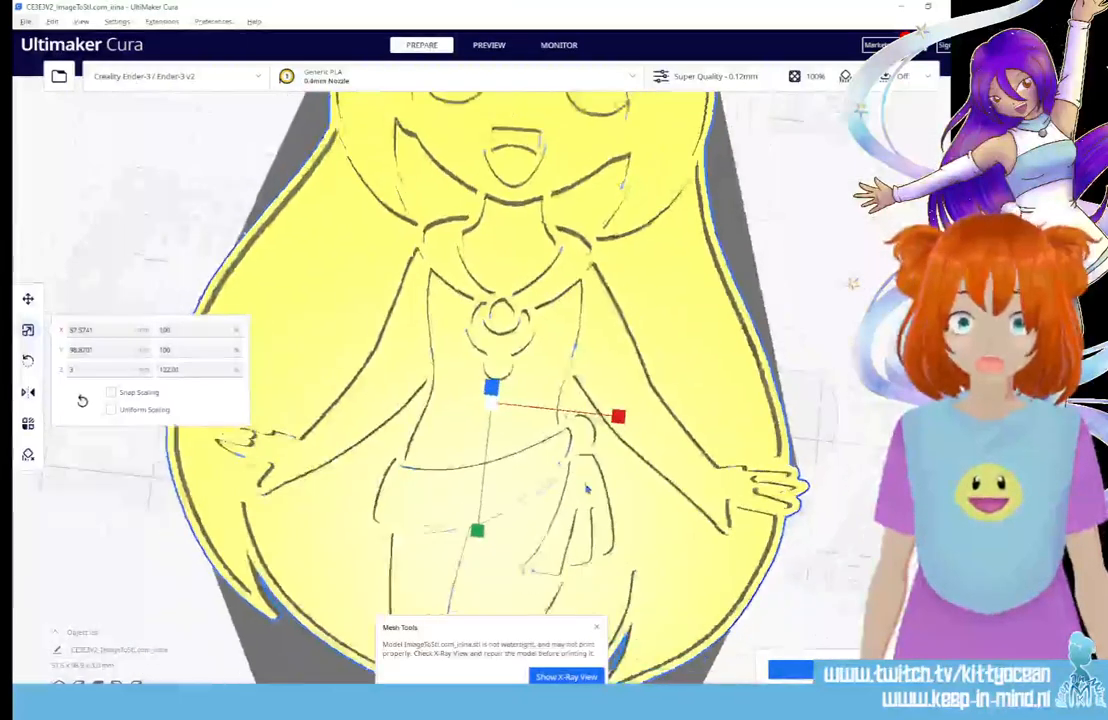
# Step: Load the pointed wings model beside the long-haired girl and set its Z height to 3 mm
pyautogui.scroll(-3, 592, 479)
pyautogui.scroll(-5, 592, 480)
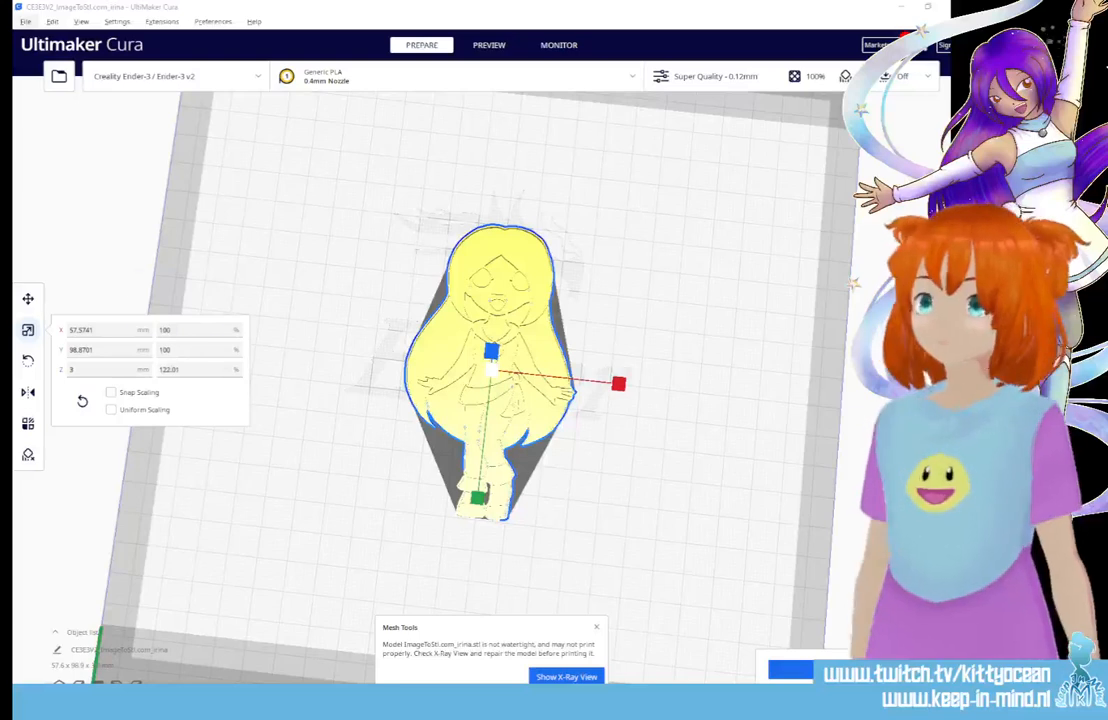
pyautogui.moveTo(260, 285); pyautogui.dragTo(294, 320)
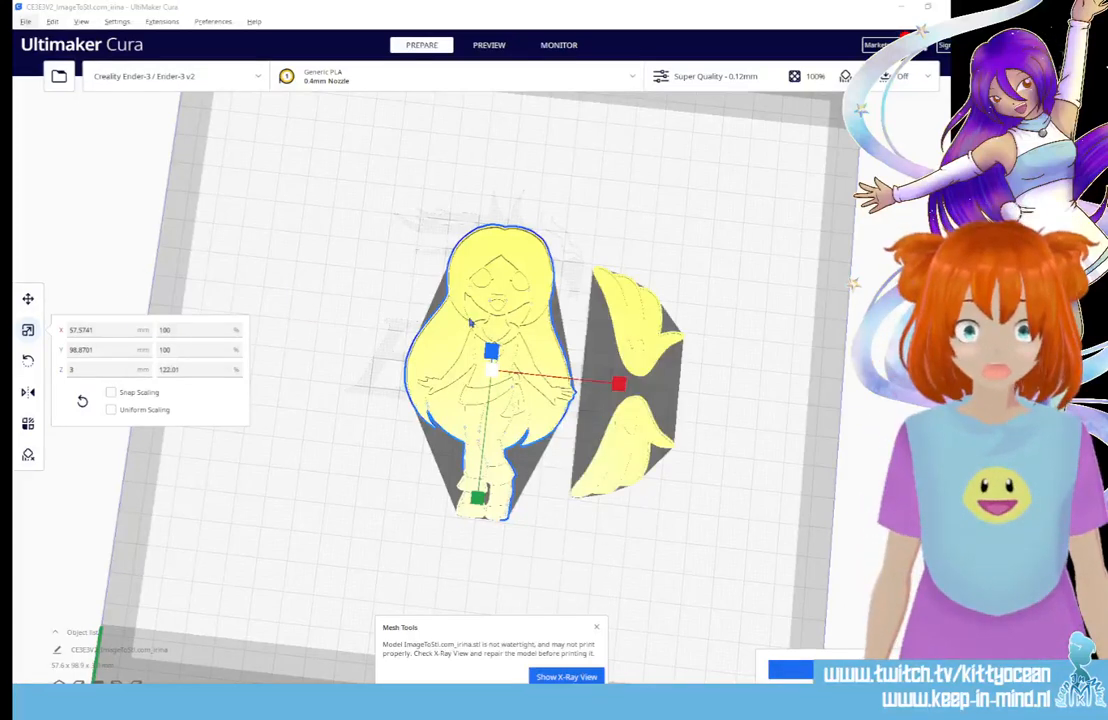
pyautogui.click(148, 373)
pyautogui.write('3')
pyautogui.click(605, 320)
pyautogui.moveTo(88, 369); pyautogui.dragTo(42, 370)
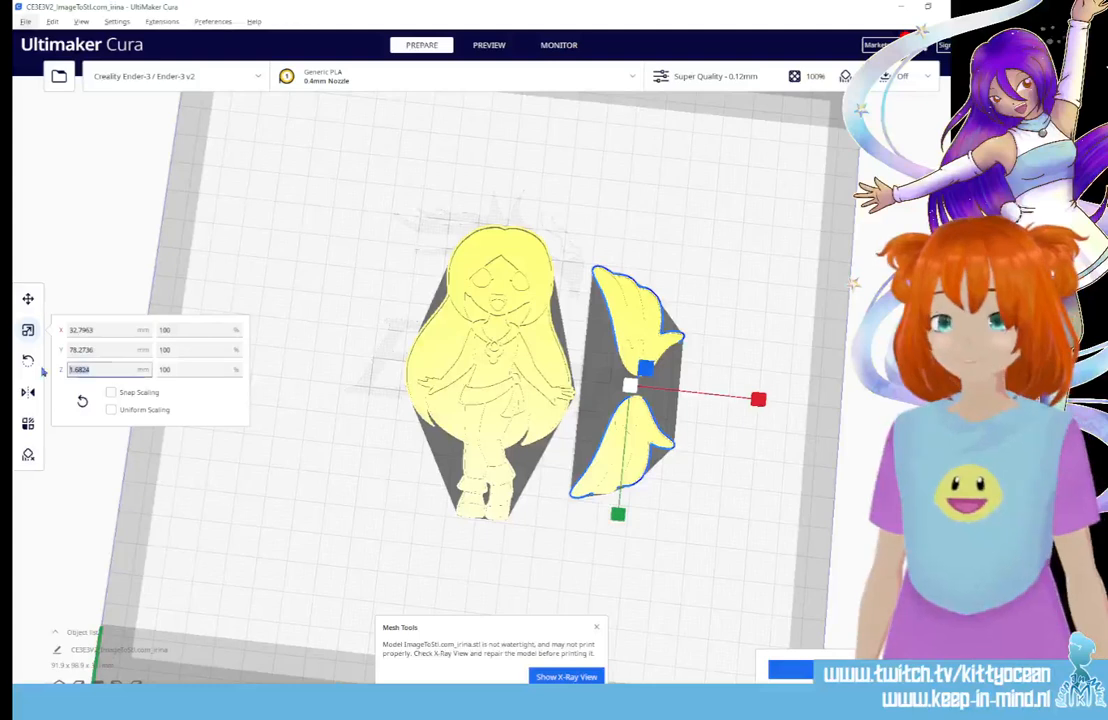
pyautogui.write('3')
pyautogui.press('Tab')
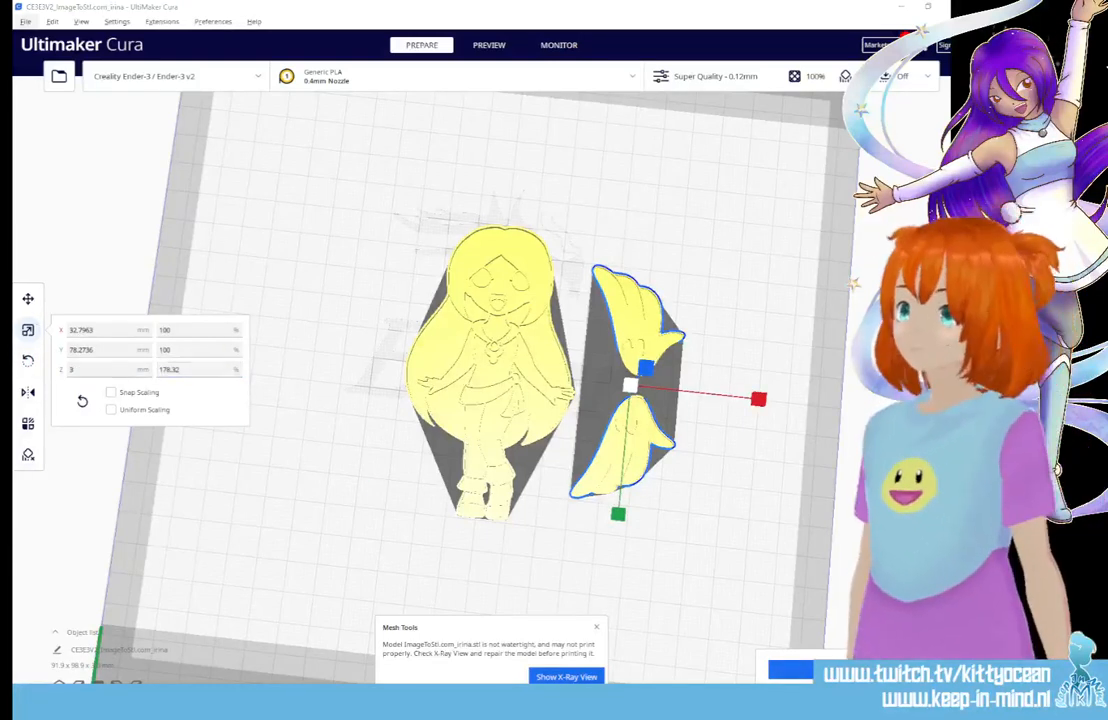
# Step: Load the feathered wings model on the girl's other side and set its Z height to 3 mm
pyautogui.moveTo(348, 342); pyautogui.dragTo(308, 352)
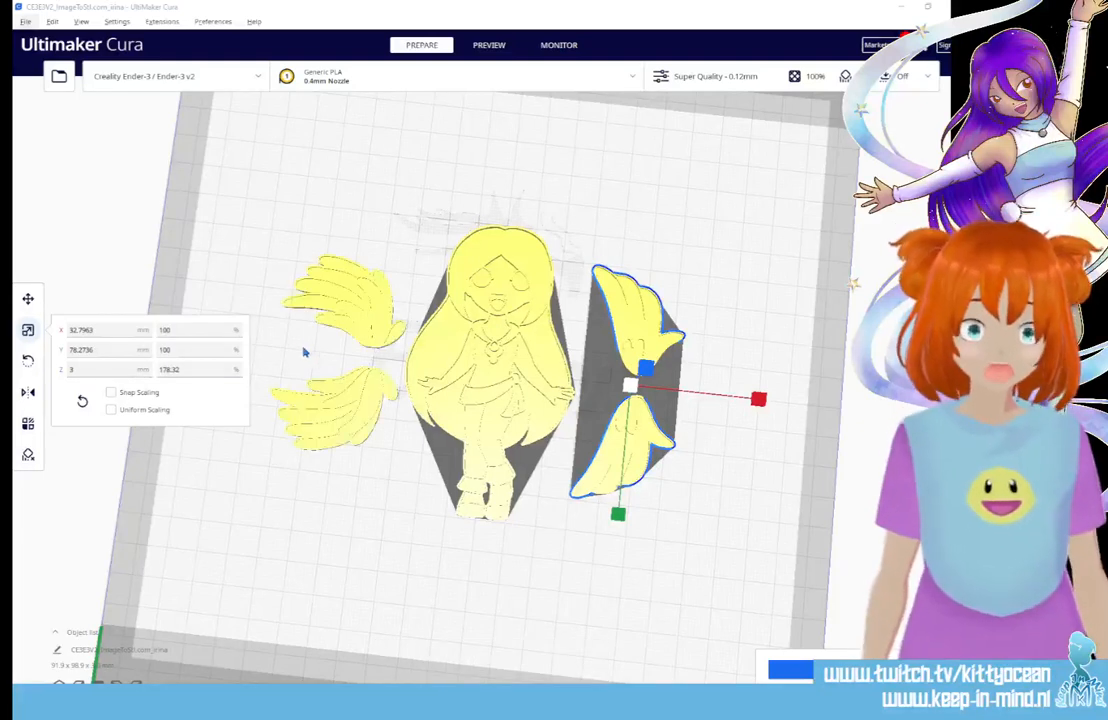
pyautogui.click(353, 327)
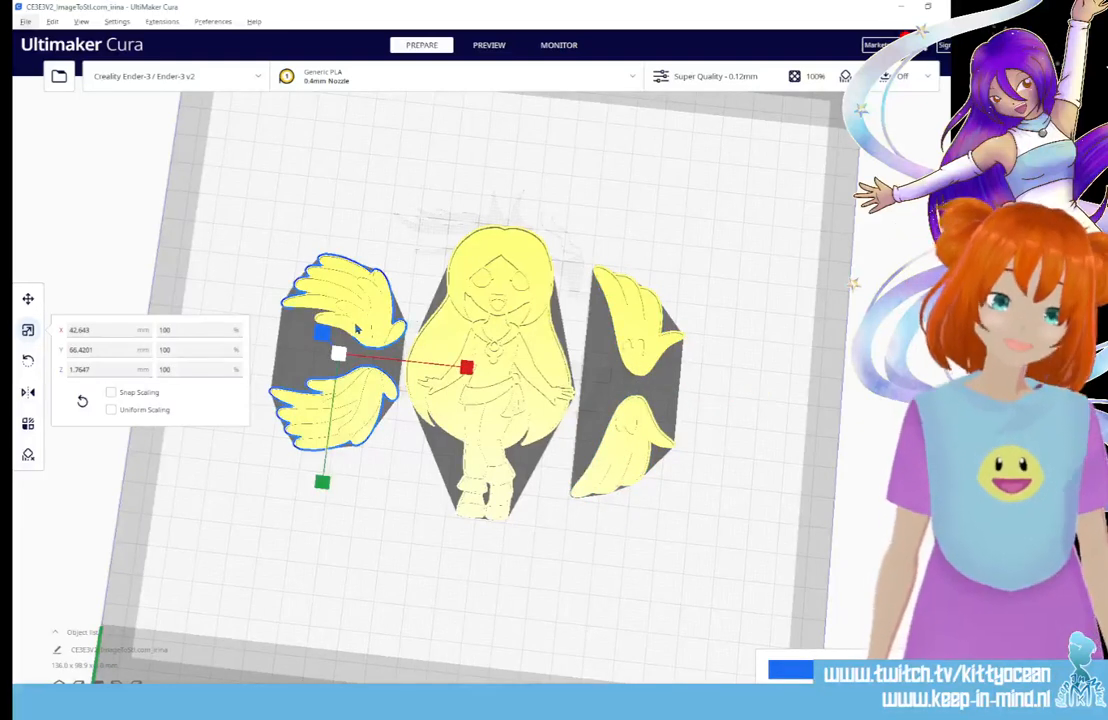
pyautogui.moveTo(97, 370); pyautogui.dragTo(60, 371)
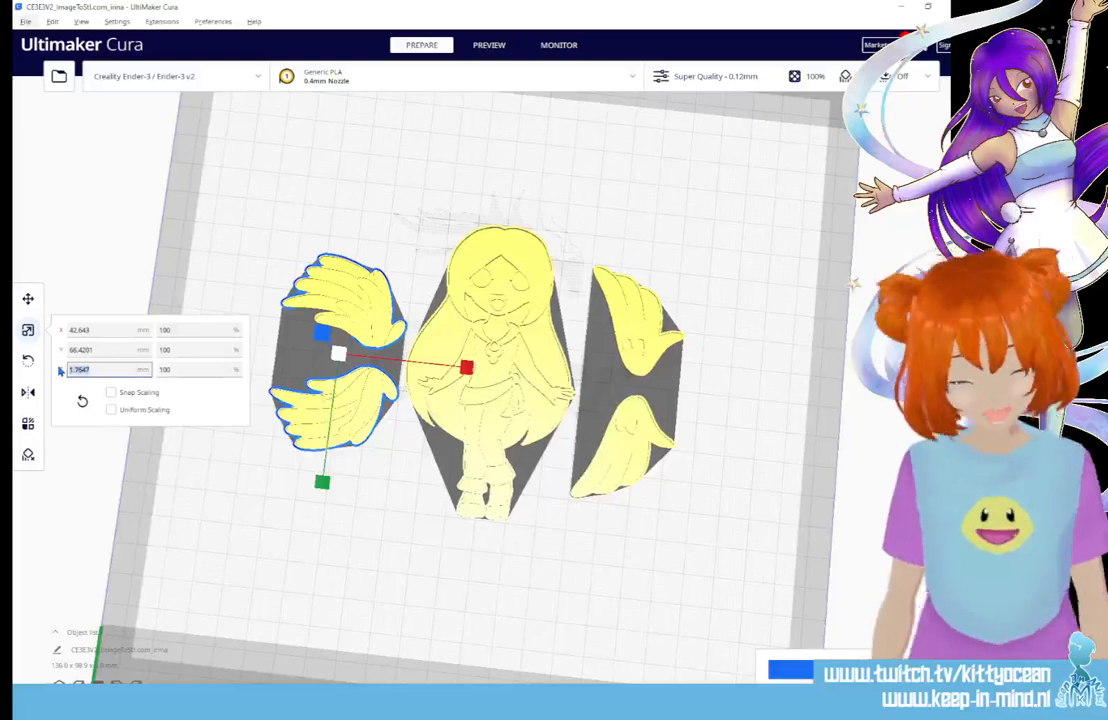
pyautogui.write('3')
pyautogui.press('Tab')
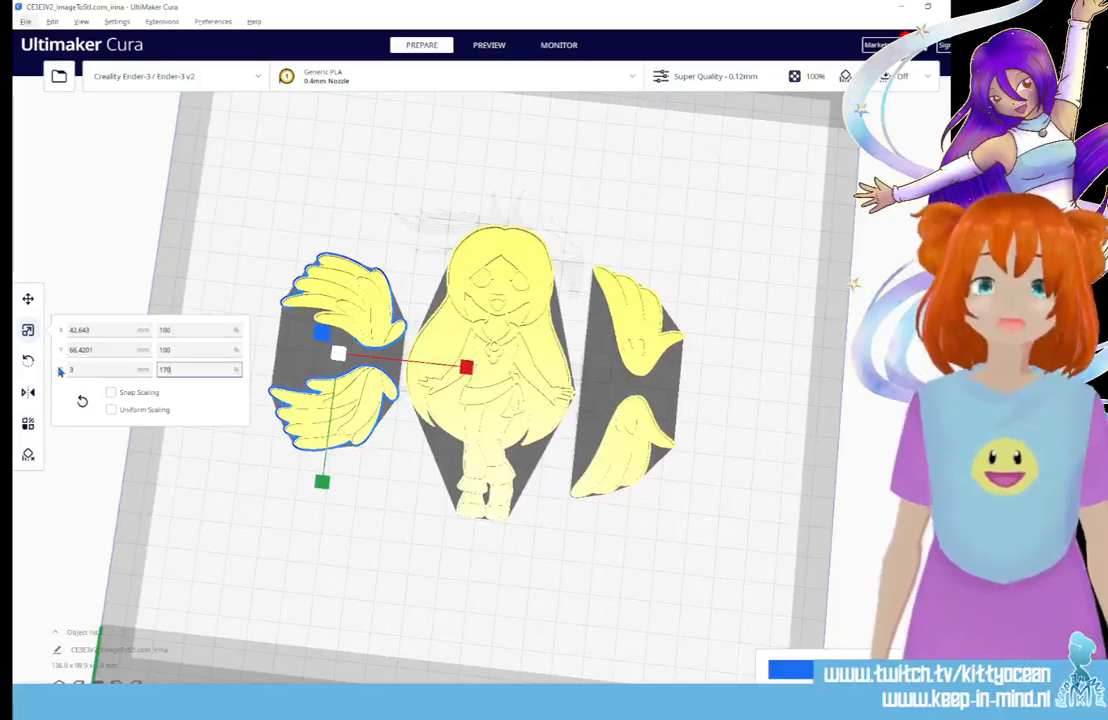
pyautogui.rightClick(422, 254)
pyautogui.click(371, 250)
pyautogui.moveTo(391, 242); pyautogui.dragTo(368, 324)
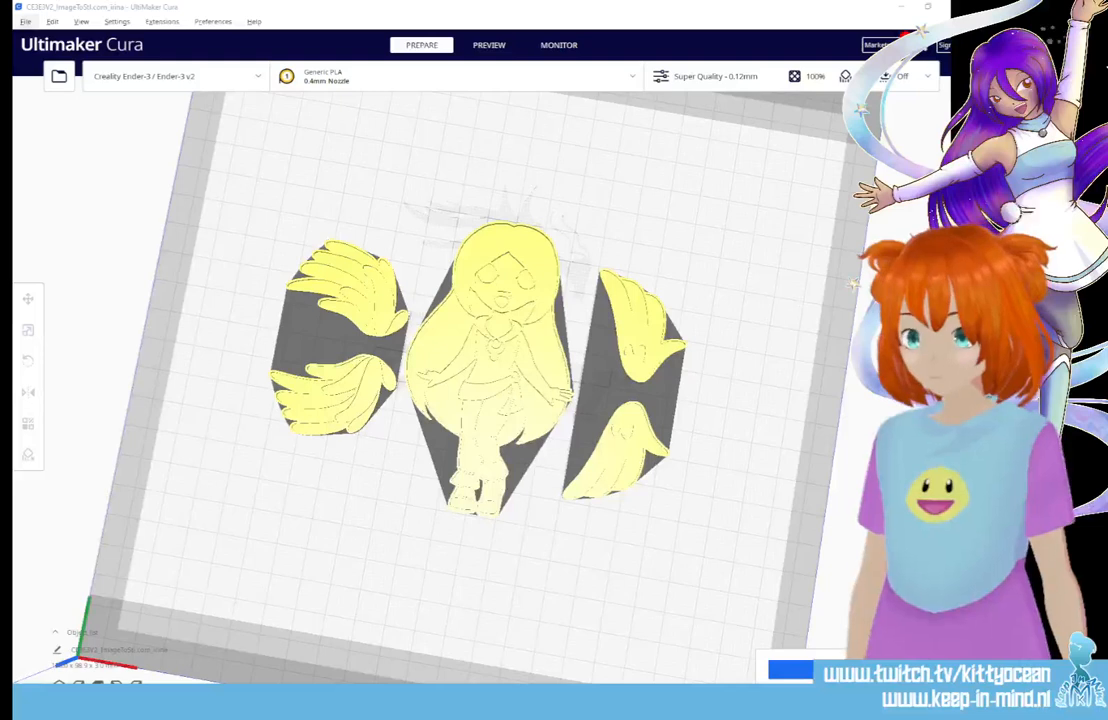
# Step: Delete the feathered wings, the long-haired girl and the pointed wings from the build plate
pyautogui.click(327, 283)
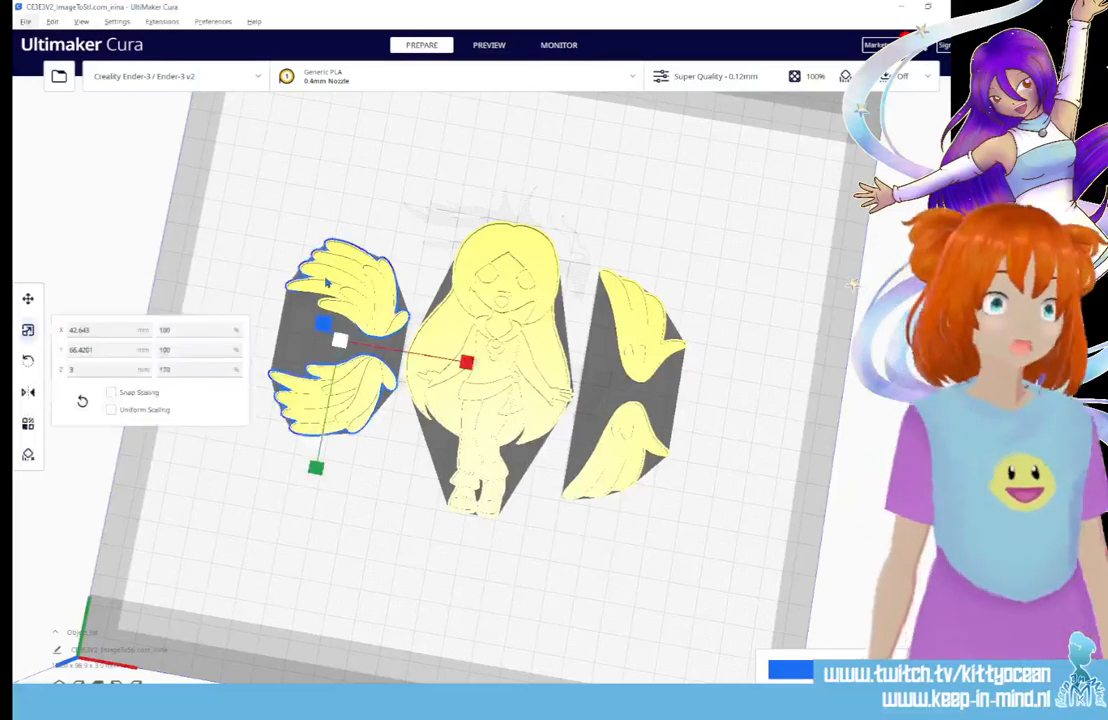
pyautogui.press('Delete')
pyautogui.click(555, 315)
pyautogui.press('Delete')
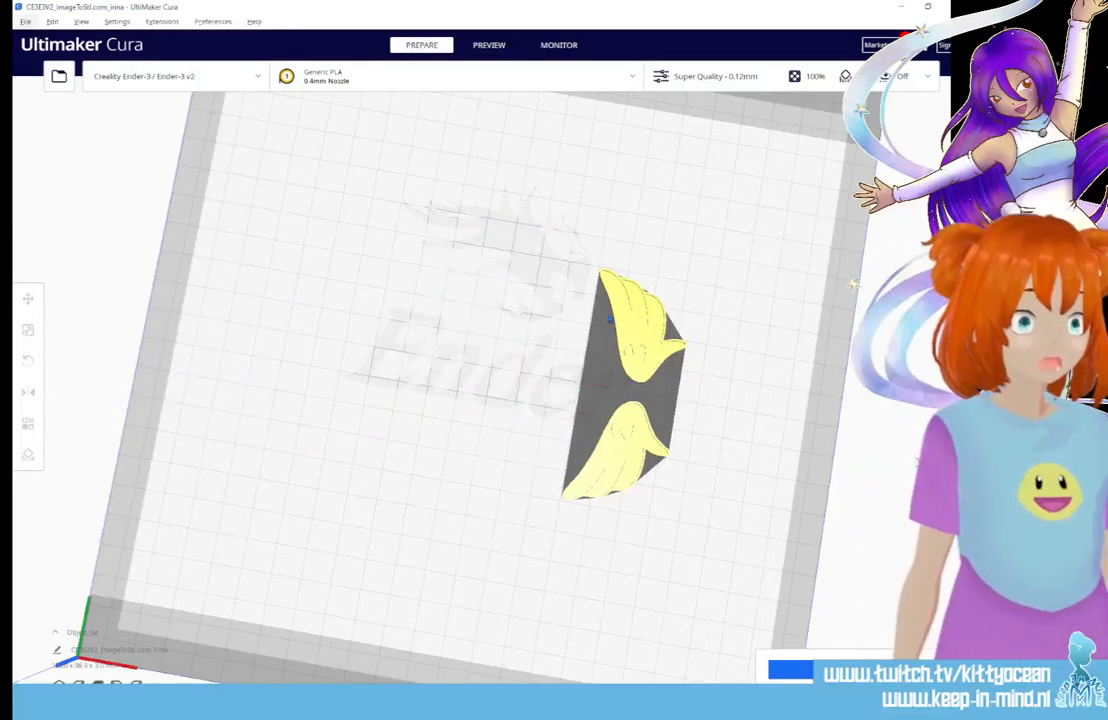
pyautogui.click(627, 318)
pyautogui.press('Delete')
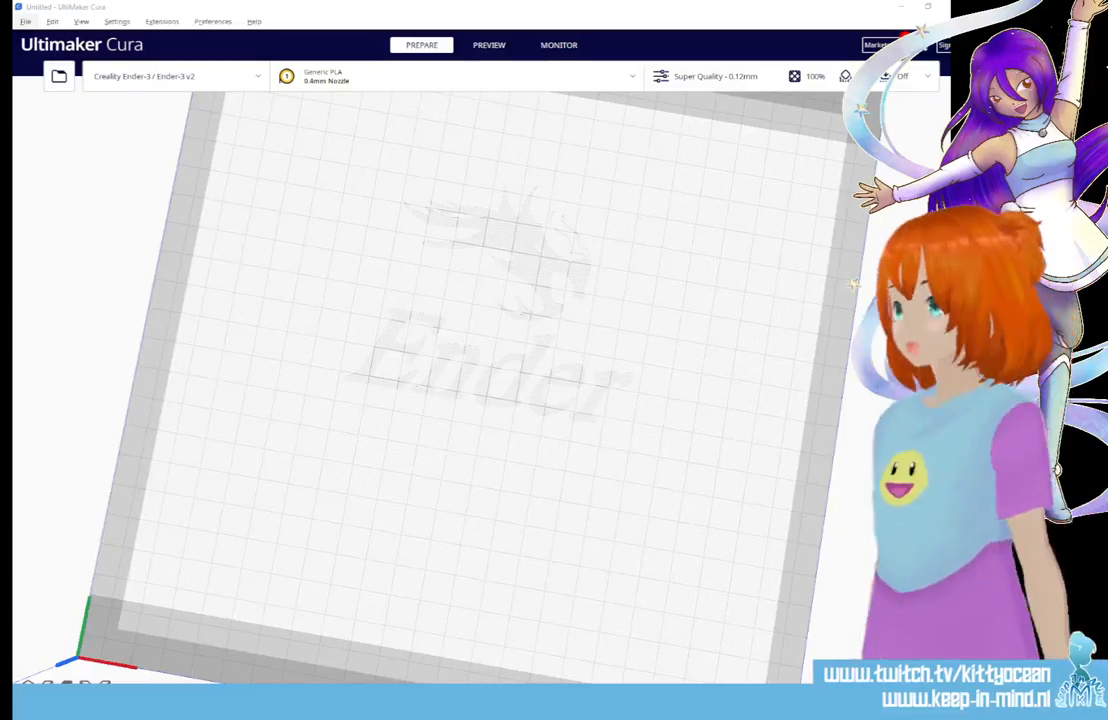
# Step: Load the STL of the chibi with hair buns and a long dress, and set its Z height to 3 mm
pyautogui.moveTo(12, 463); pyautogui.dragTo(526, 464)
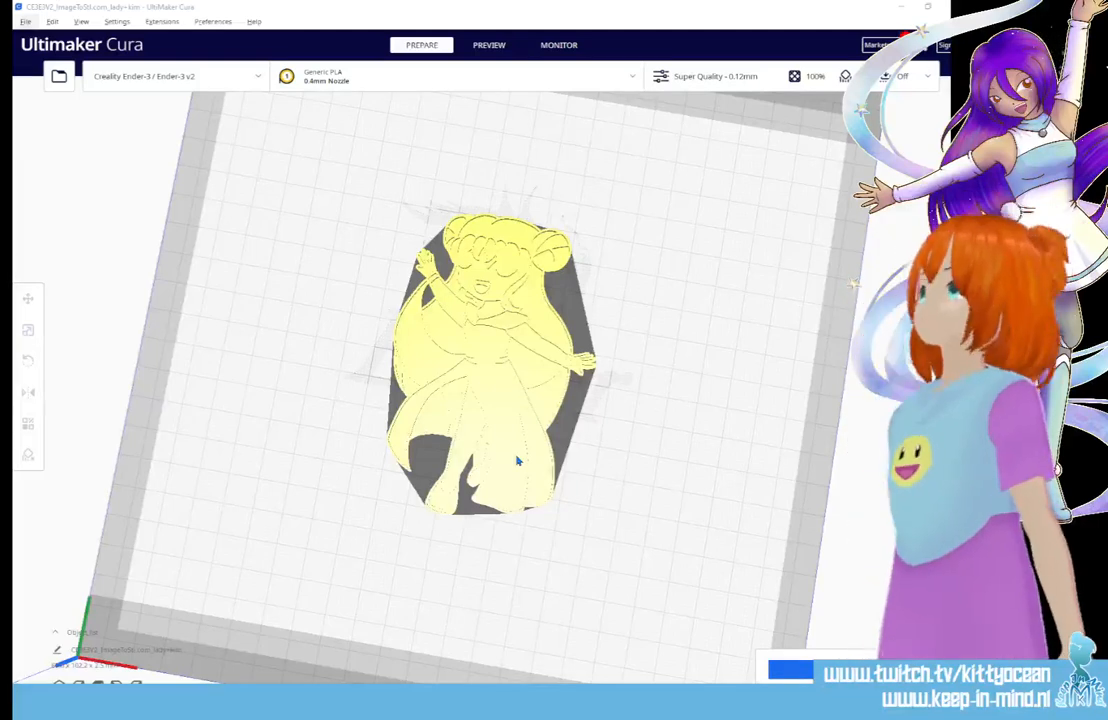
pyautogui.click(517, 461)
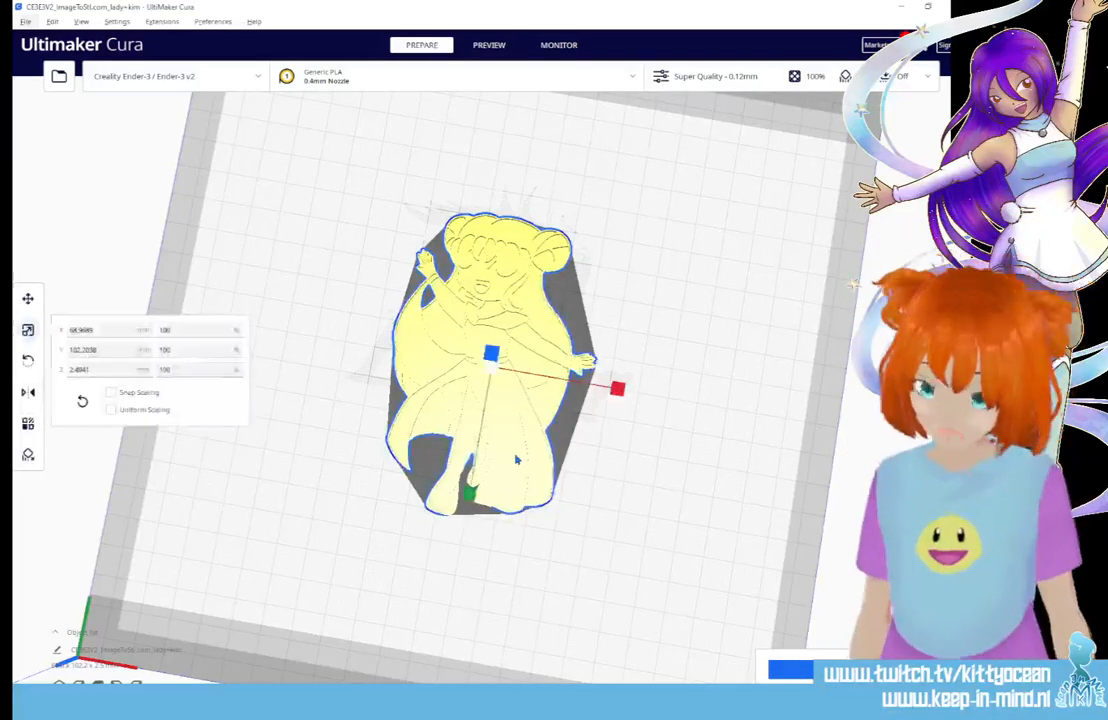
pyautogui.moveTo(107, 371); pyautogui.dragTo(35, 371)
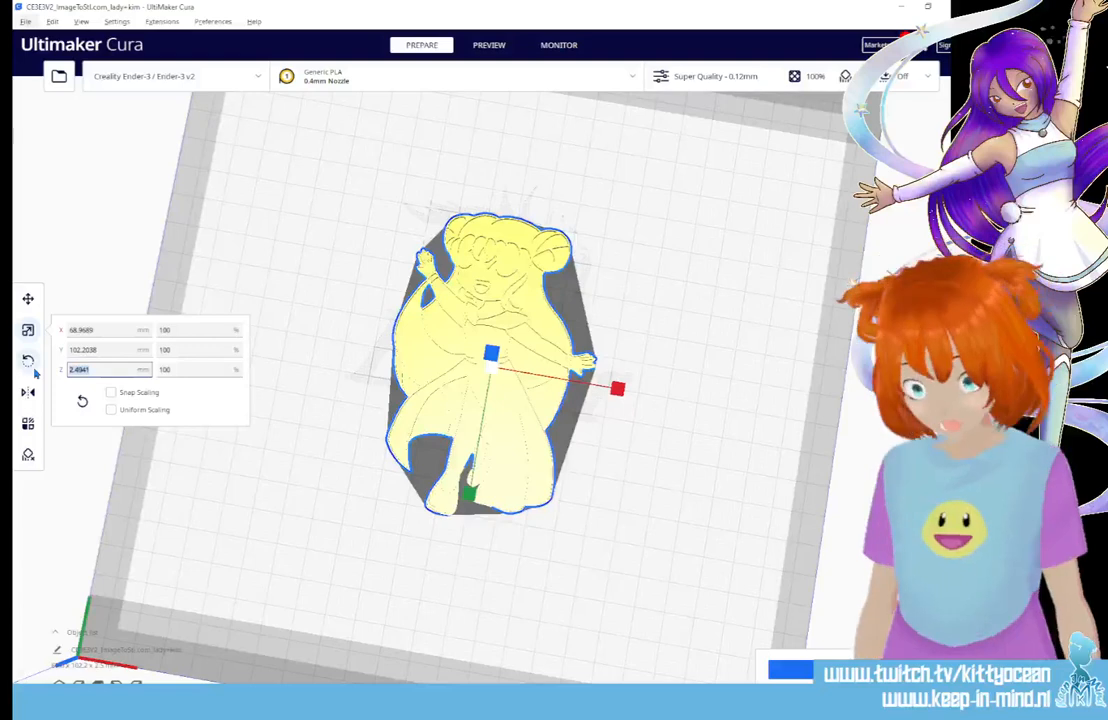
pyautogui.write('3')
pyautogui.press('Tab')
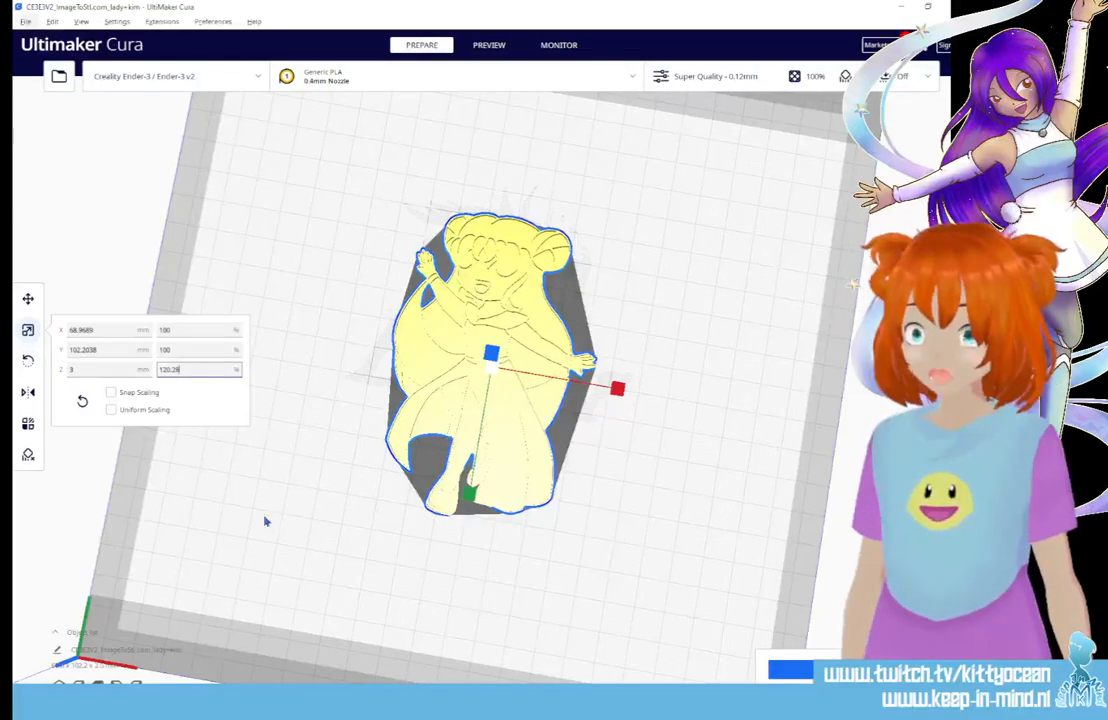
# Step: Try a Z height of 5 mm on the bun-haired chibi model, viewed from the side, and return it to 3 mm
pyautogui.click(297, 513)
pyautogui.moveTo(297, 513); pyautogui.dragTo(538, 380)
pyautogui.click(392, 428)
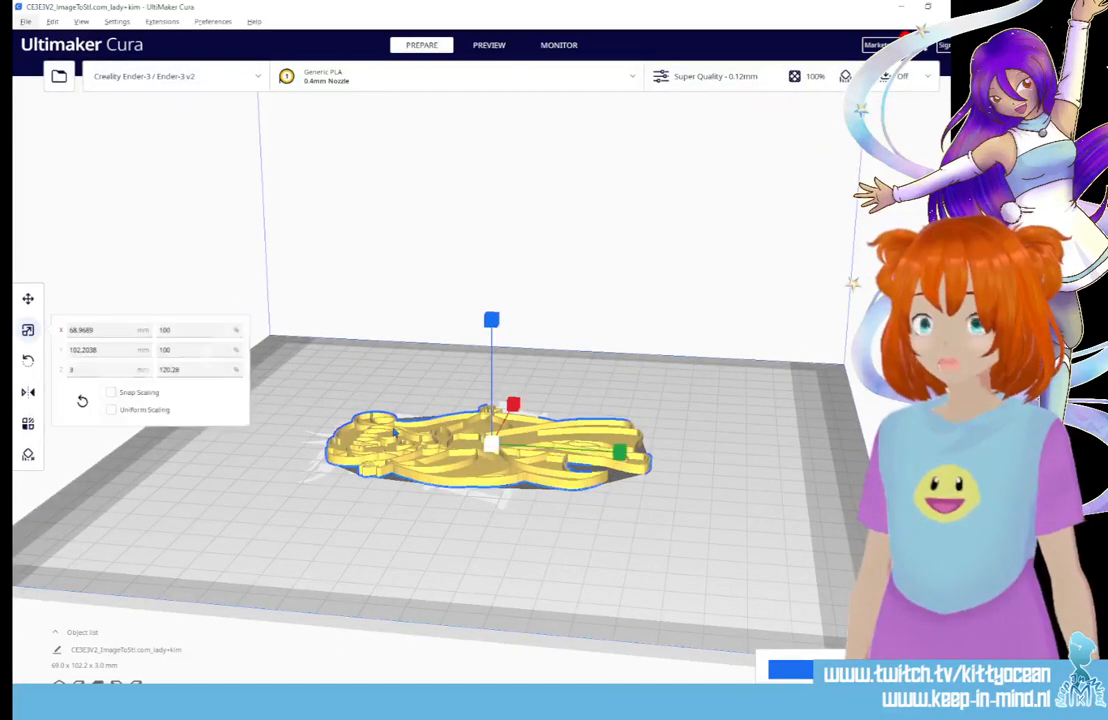
pyautogui.moveTo(80, 368); pyautogui.dragTo(40, 367)
pyautogui.write('5')
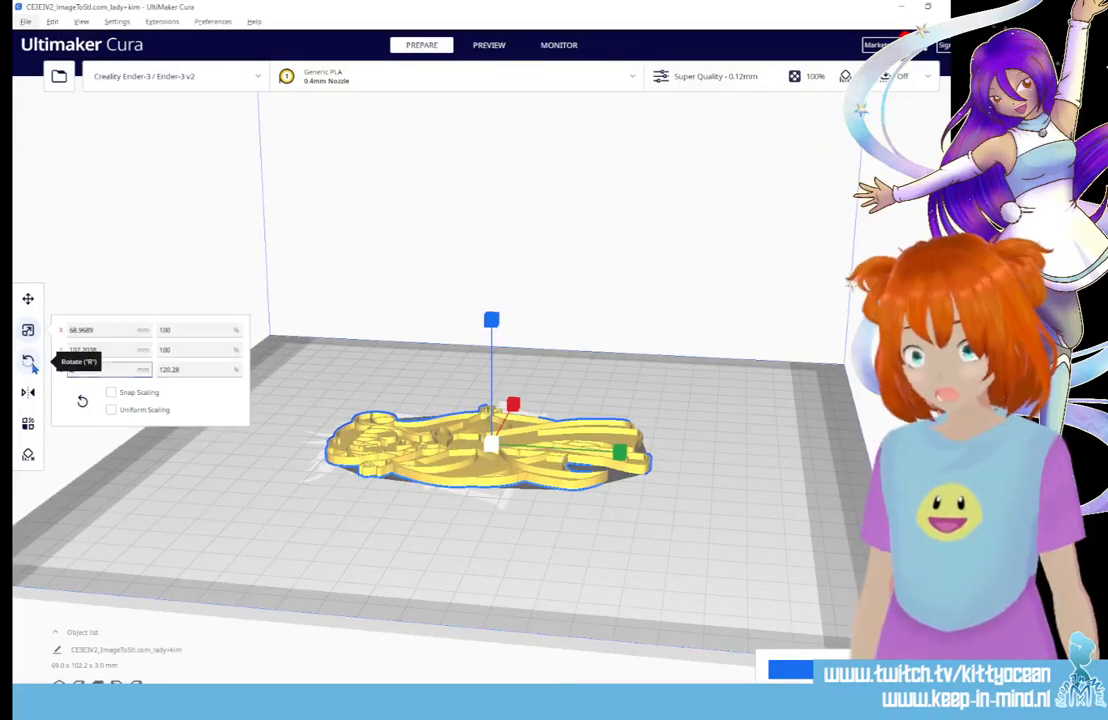
pyautogui.press('Tab')
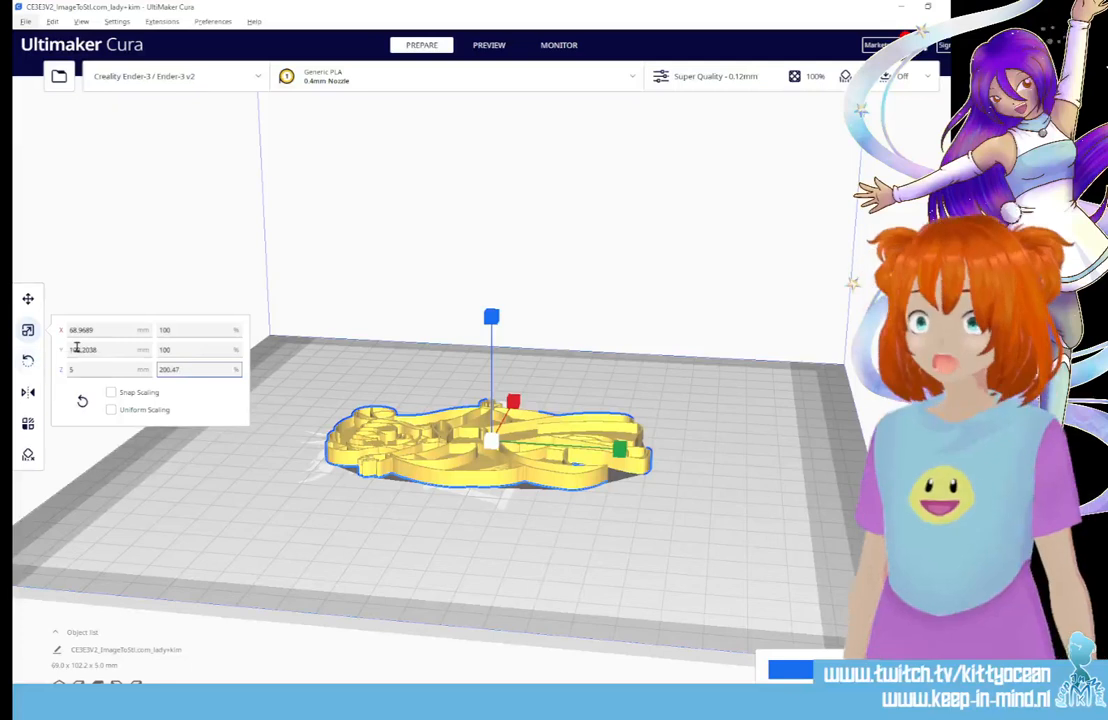
pyautogui.click(82, 369)
pyautogui.write('3')
pyautogui.press('Return')
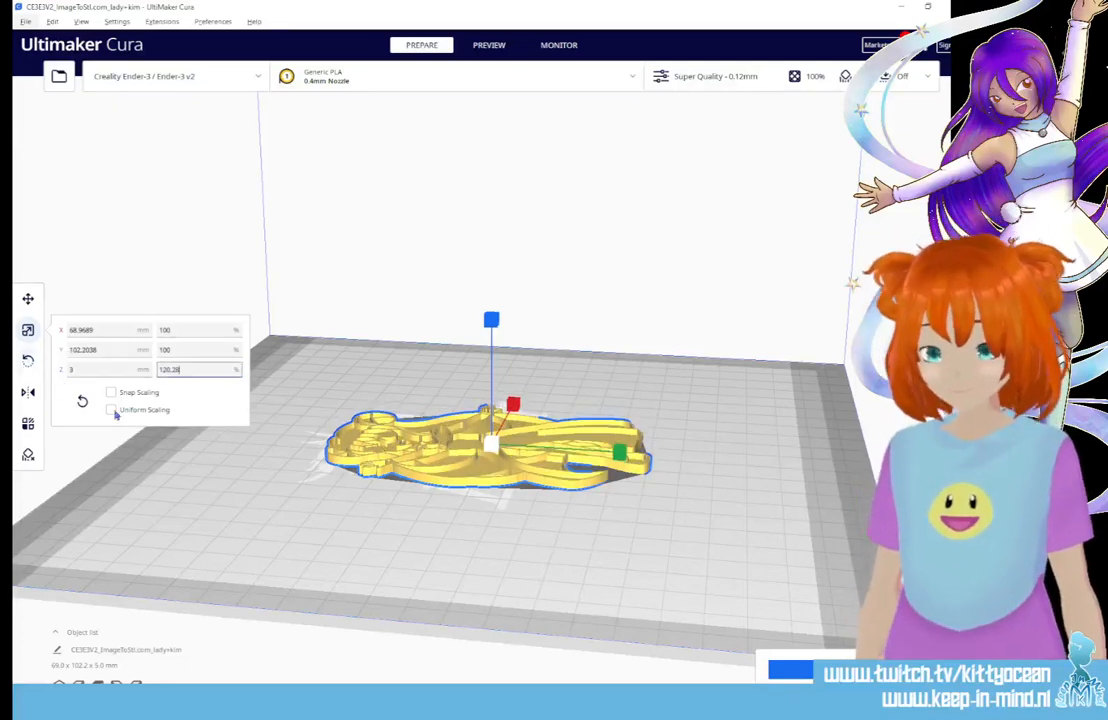
# Step: Replace the bun-haired chibi on the build plate with the tiamat model and set its Z height to 3 mm
pyautogui.moveTo(398, 310); pyautogui.dragTo(309, 451)
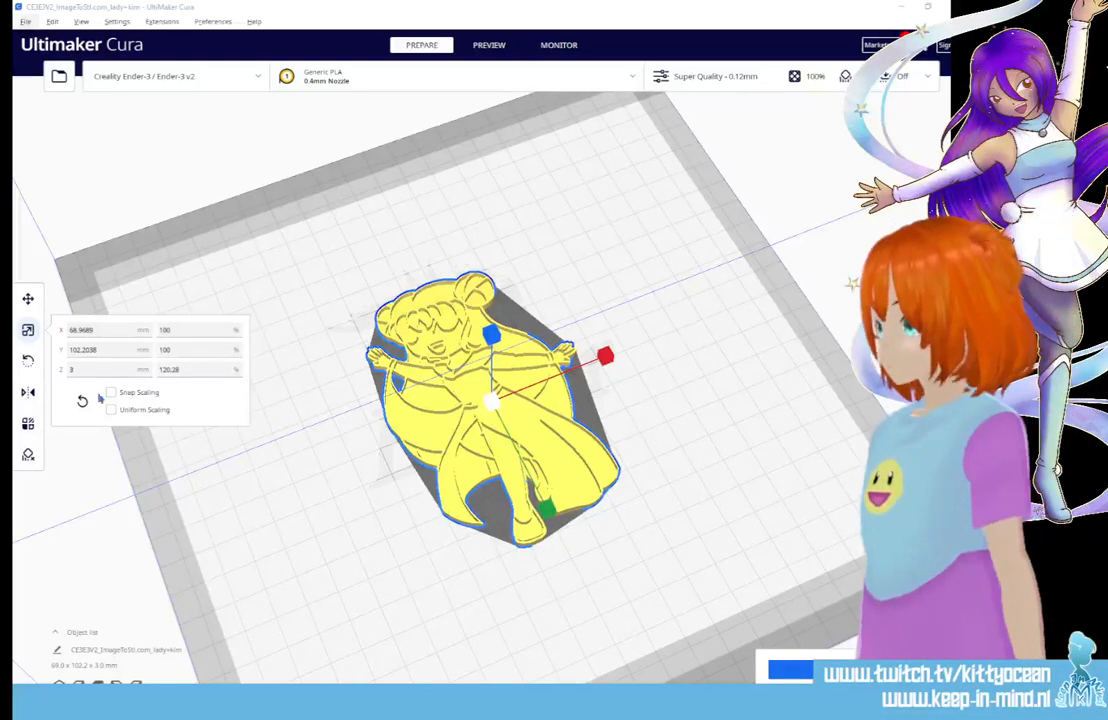
pyautogui.press('Delete')
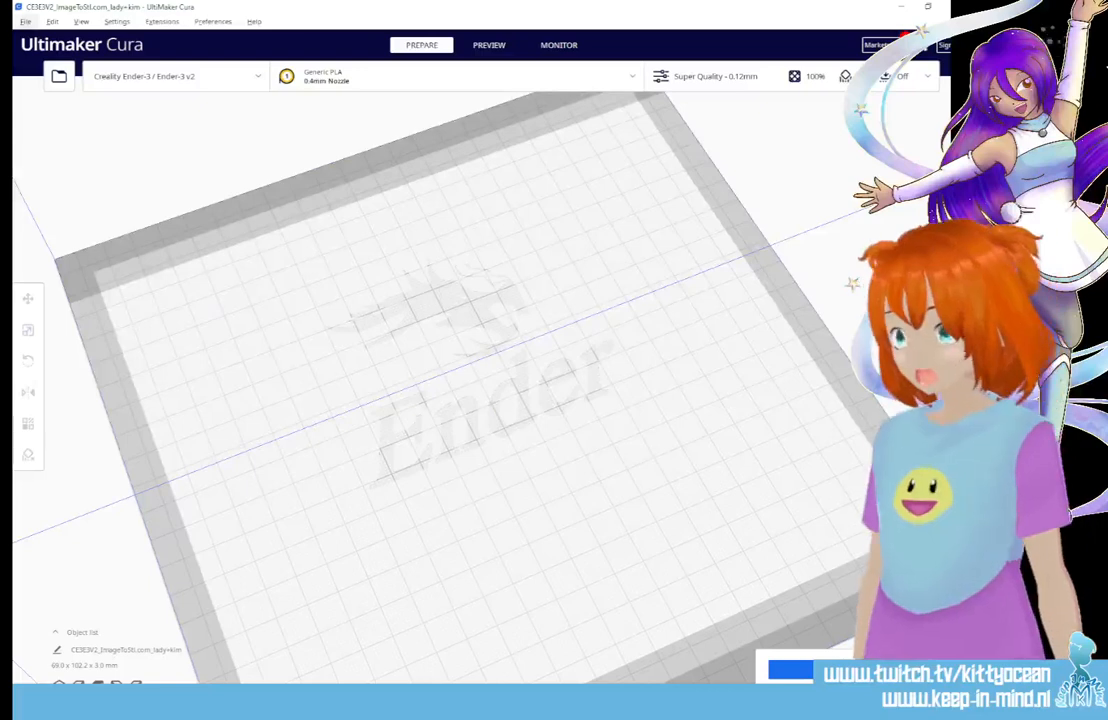
pyautogui.moveTo(12, 360); pyautogui.dragTo(402, 421)
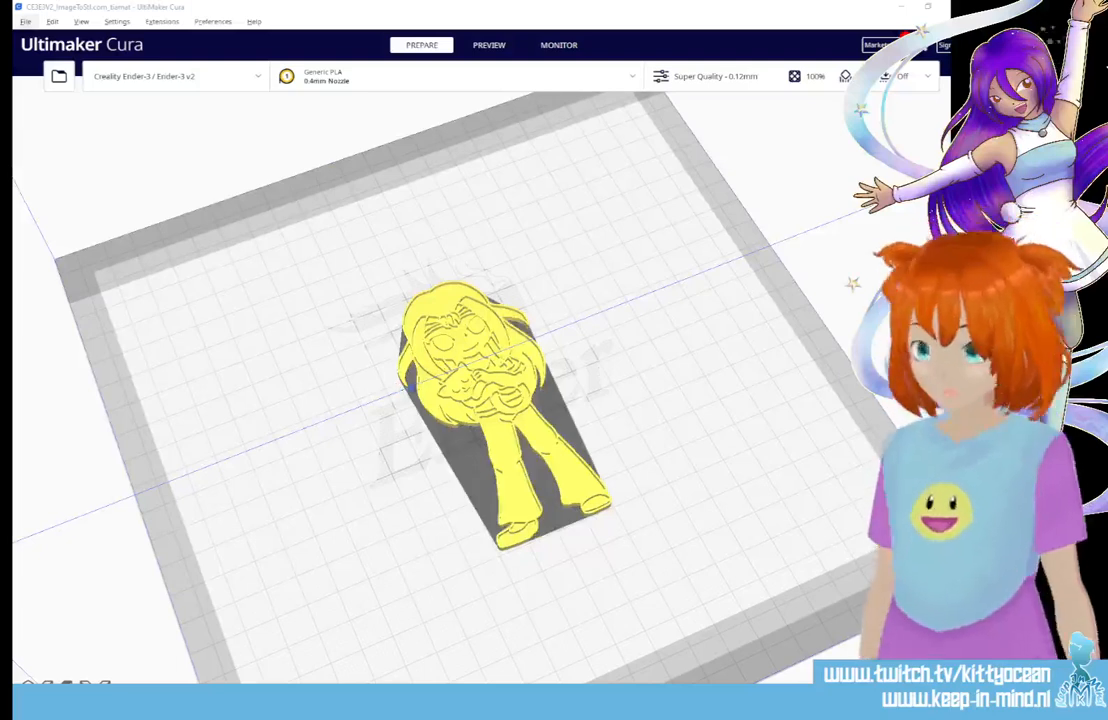
pyautogui.click(453, 343)
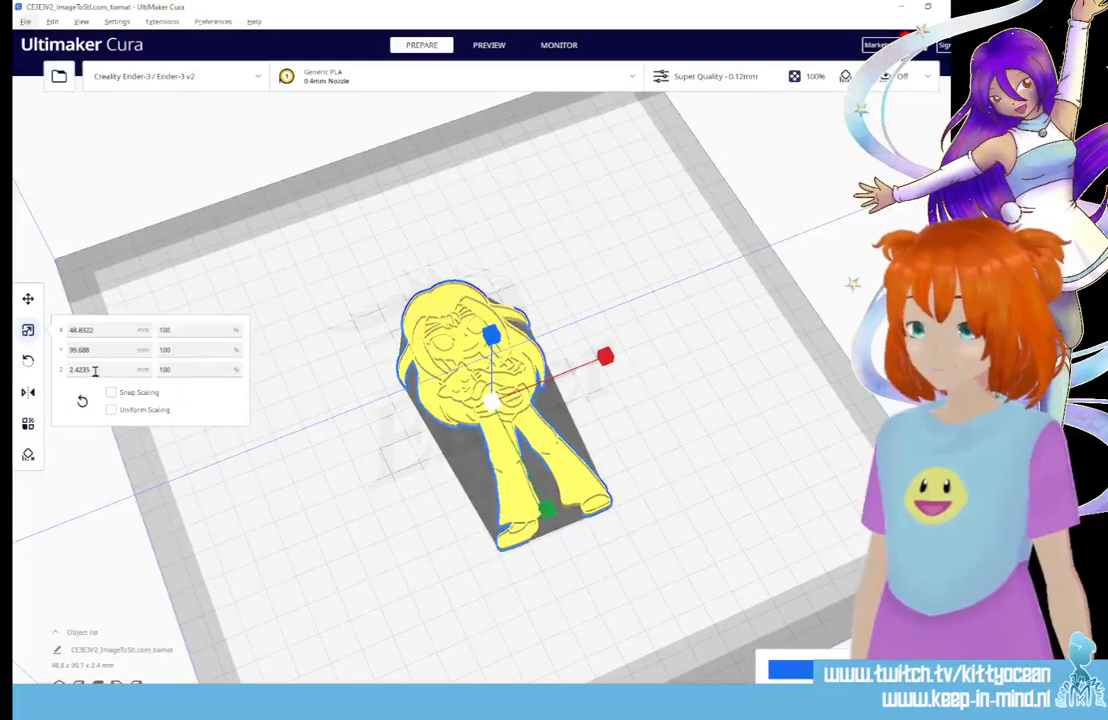
pyautogui.moveTo(90, 370); pyautogui.dragTo(24, 370)
pyautogui.write('3')
pyautogui.press('Tab')
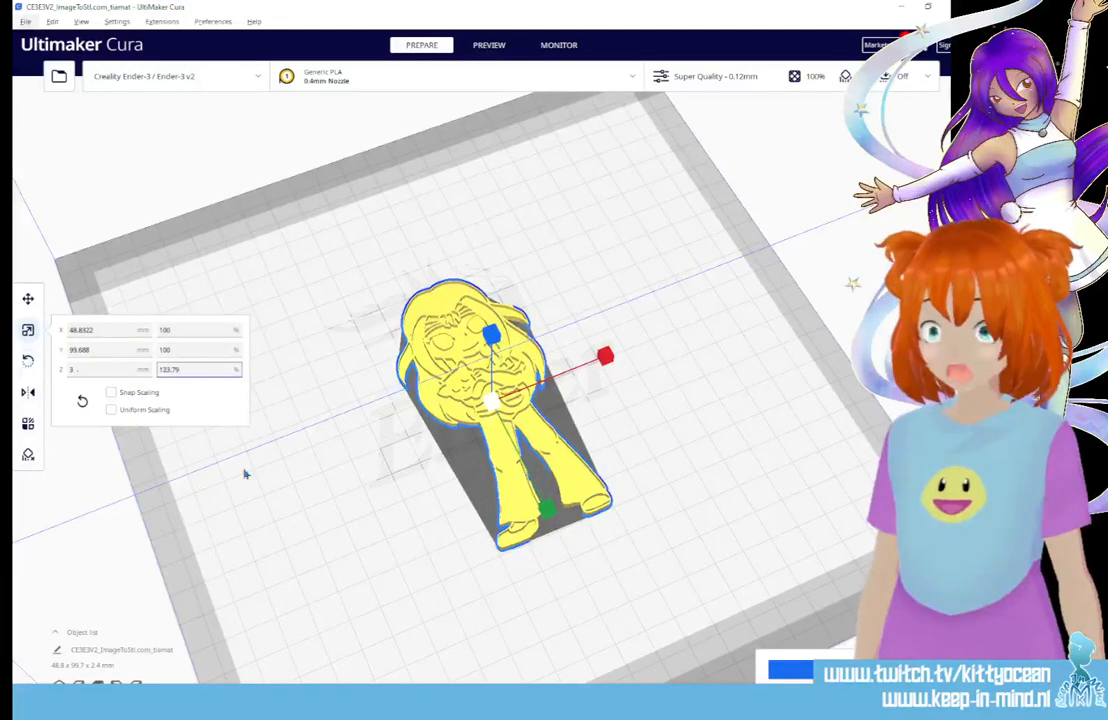
pyautogui.click(350, 532)
pyautogui.moveTo(388, 491); pyautogui.dragTo(349, 514)
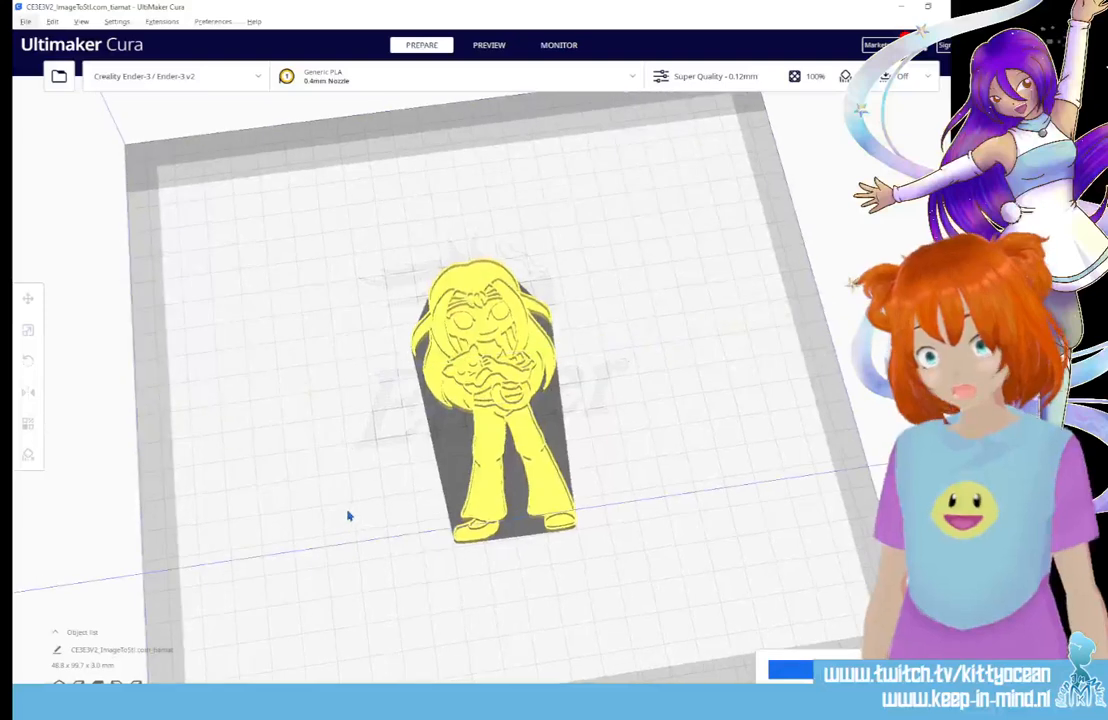